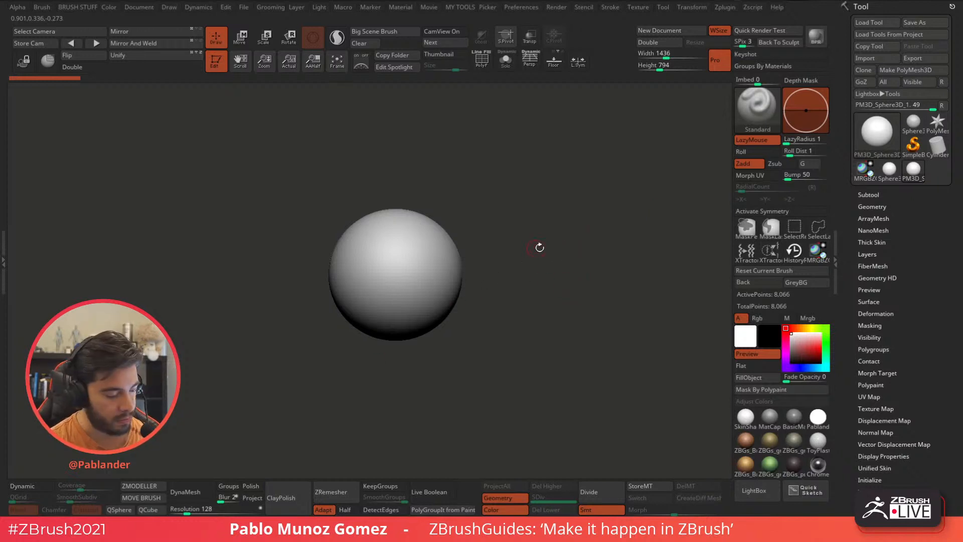
Examine the beetle views in the reference image 008.jpg up close in Photoshop and return to ZBrush.
left_click_drag(540, 247, 550, 250, "alt")
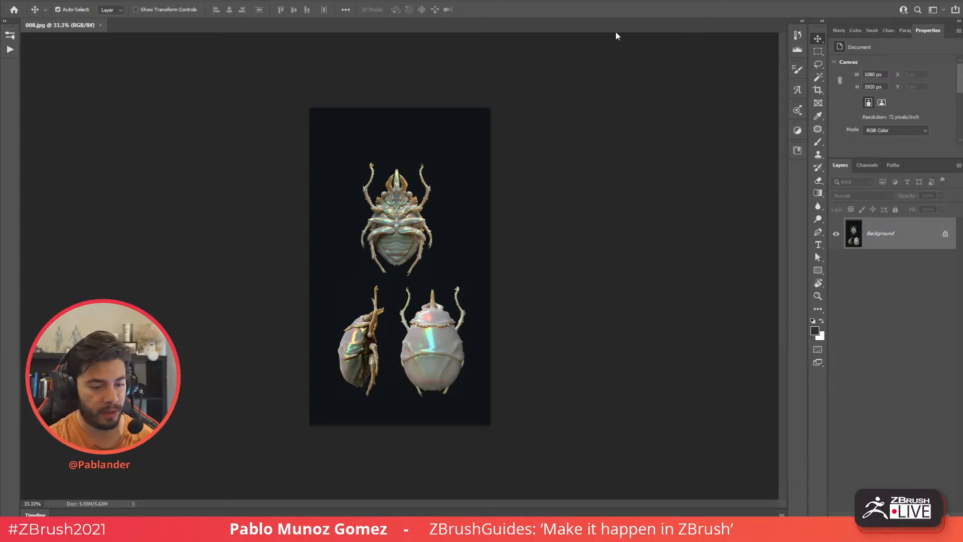
scroll(316, 195, "up", 2, "alt")
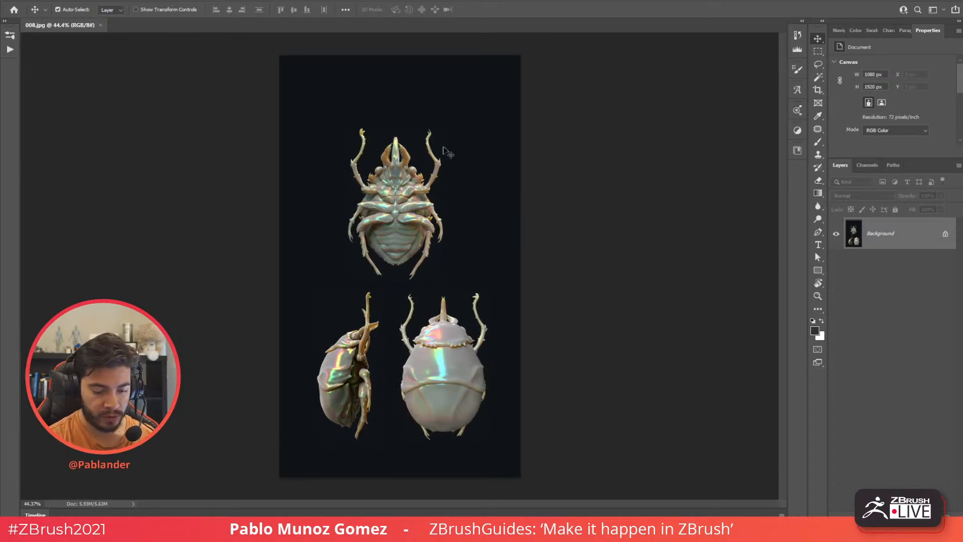
scroll(391, 251, "up", 1, "alt")
scroll(409, 257, "down", 1)
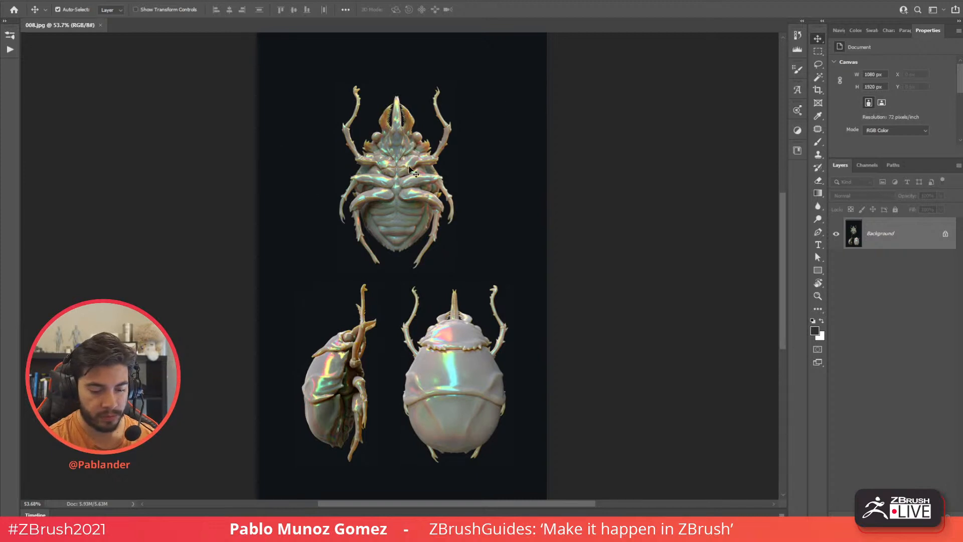
scroll(374, 188, "up", 1, "alt")
scroll(396, 188, "down", 1)
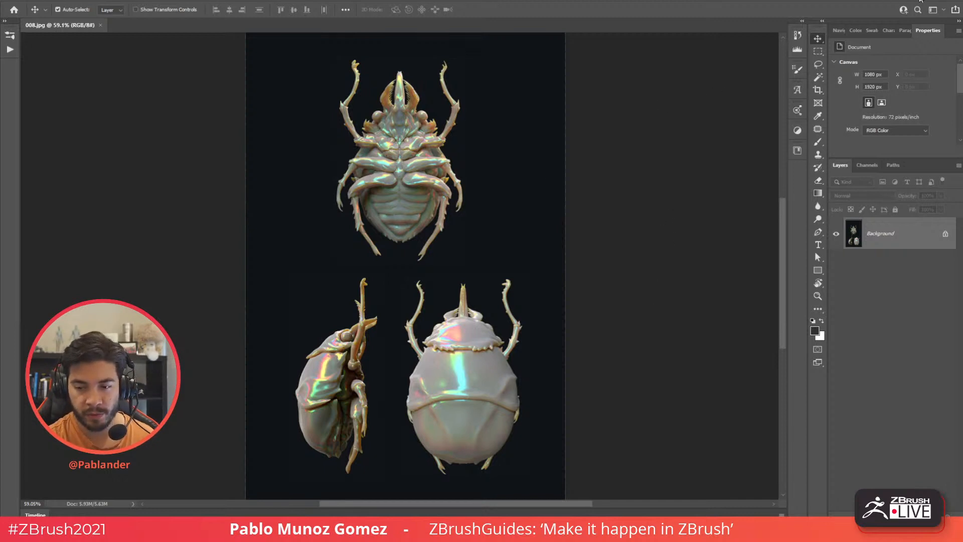
key("alt+Tab")
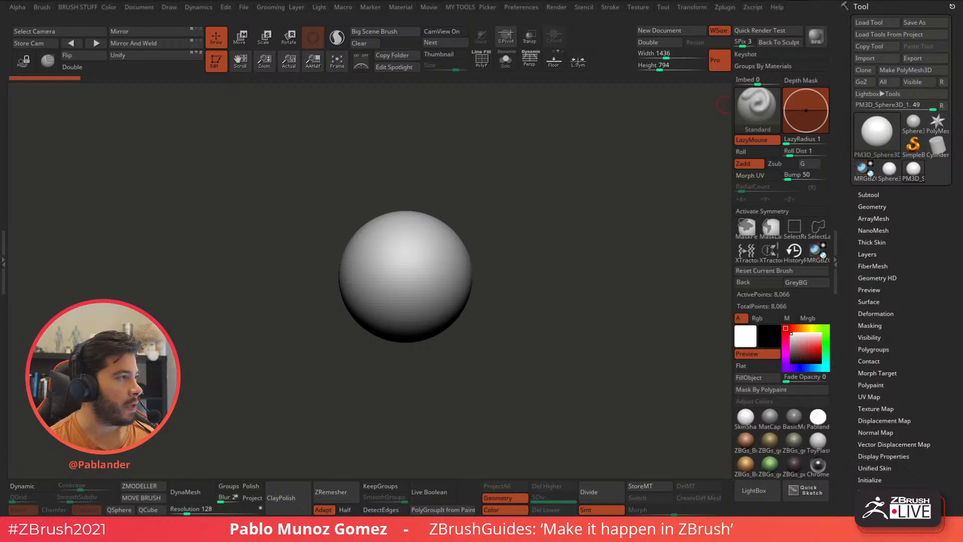
Switch to the web browser, look through the Ultimate ZBrush Guide course page down to its bonus modules, and return to ZBrush.
left_click_drag(135, 536, 200, 1)
left_click(289, 390)
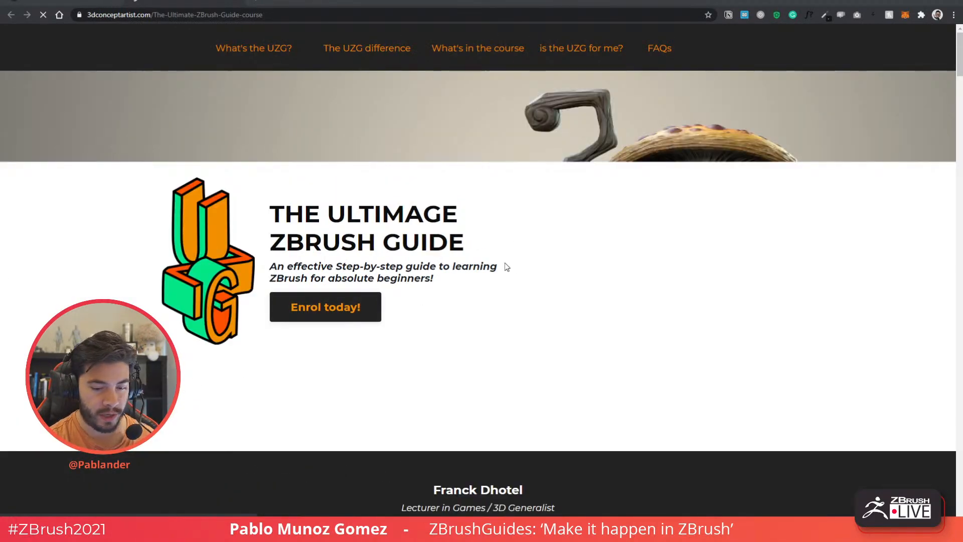
scroll(573, 176, "down", 3)
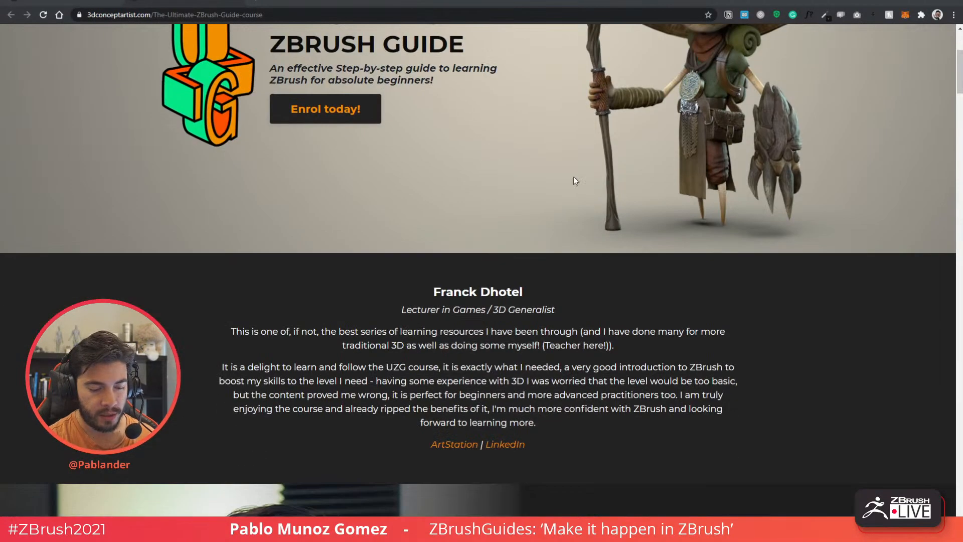
scroll(573, 176, "up", 3)
scroll(518, 200, "down", 2)
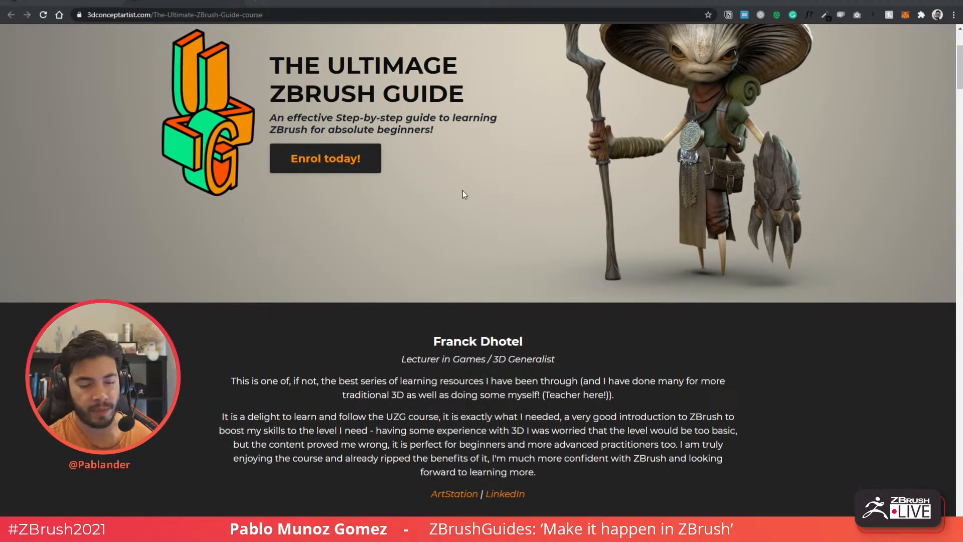
scroll(520, 234, "down", 5)
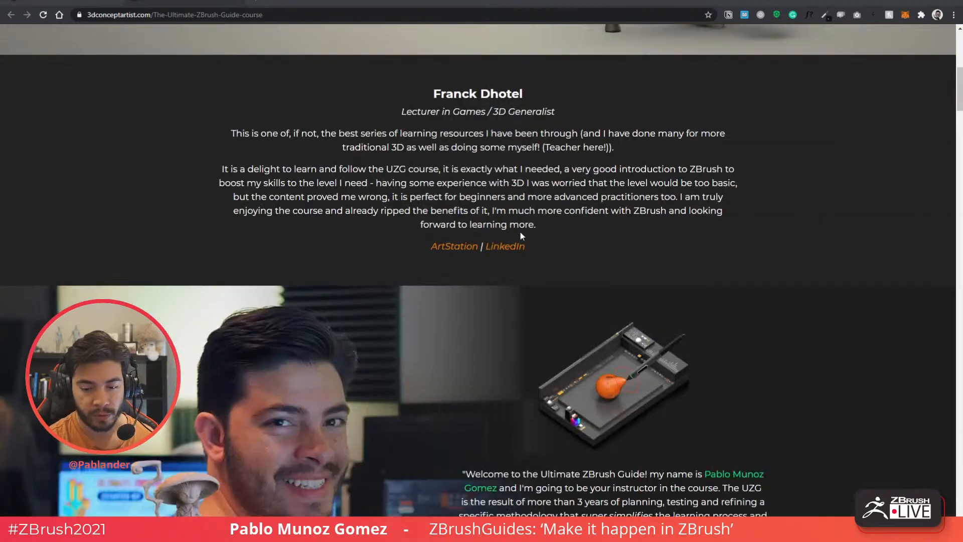
scroll(520, 236, "down", 14)
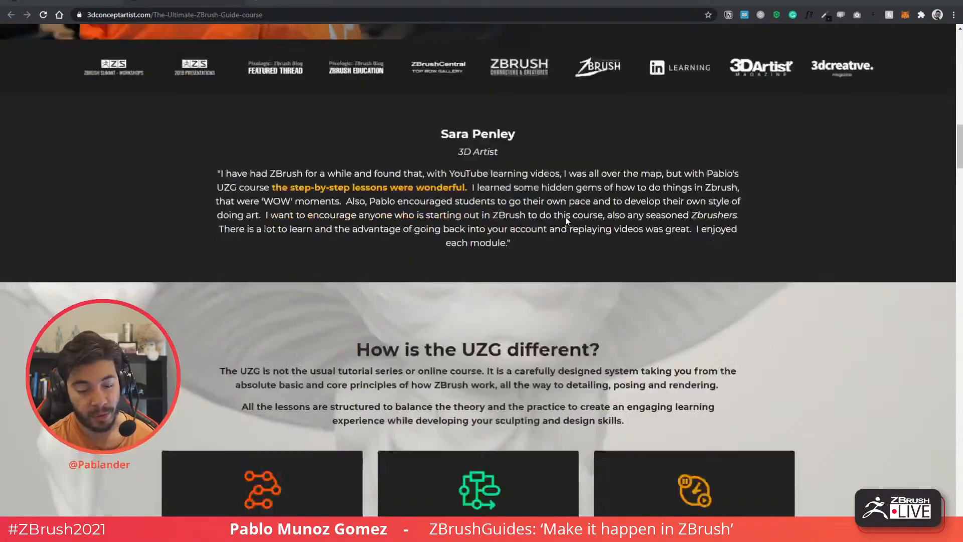
scroll(565, 219, "down", 11)
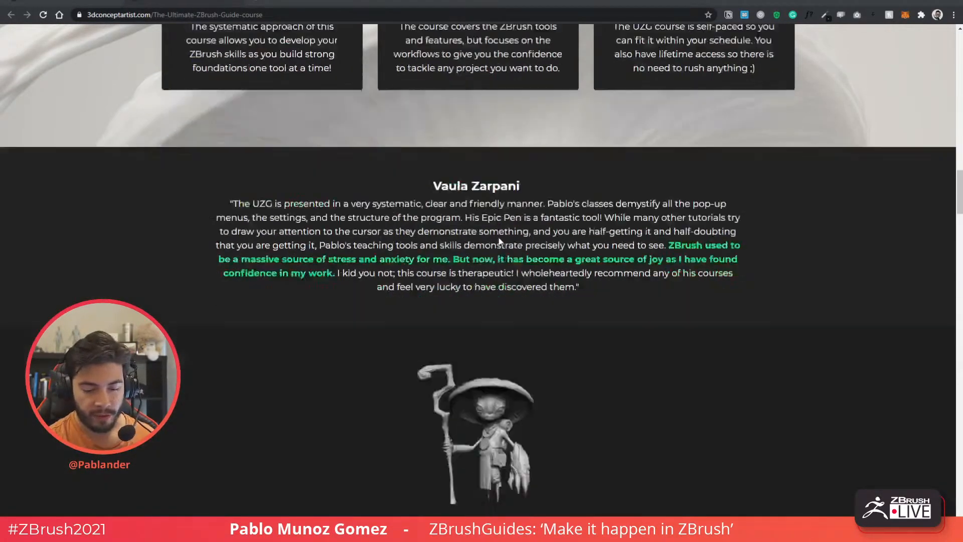
scroll(499, 242, "down", 20)
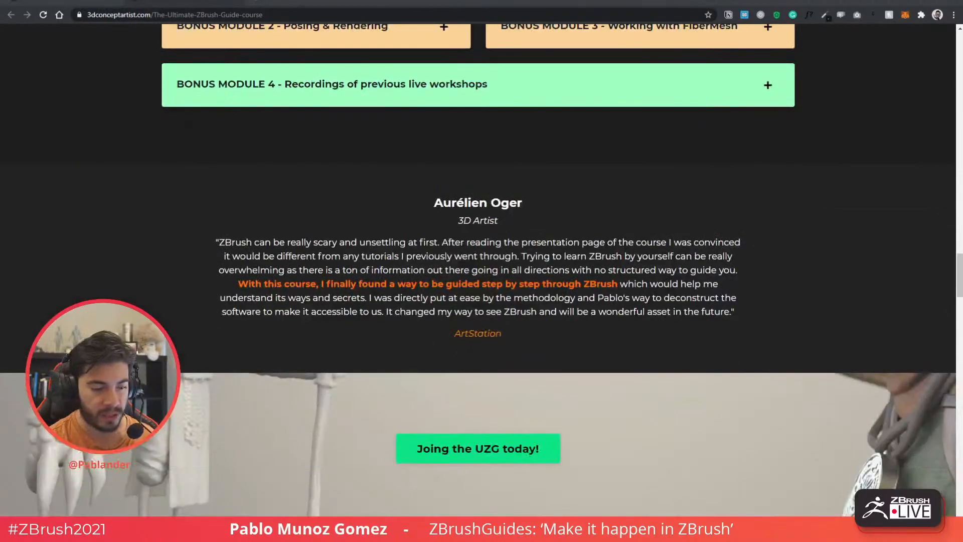
left_click(314, 15)
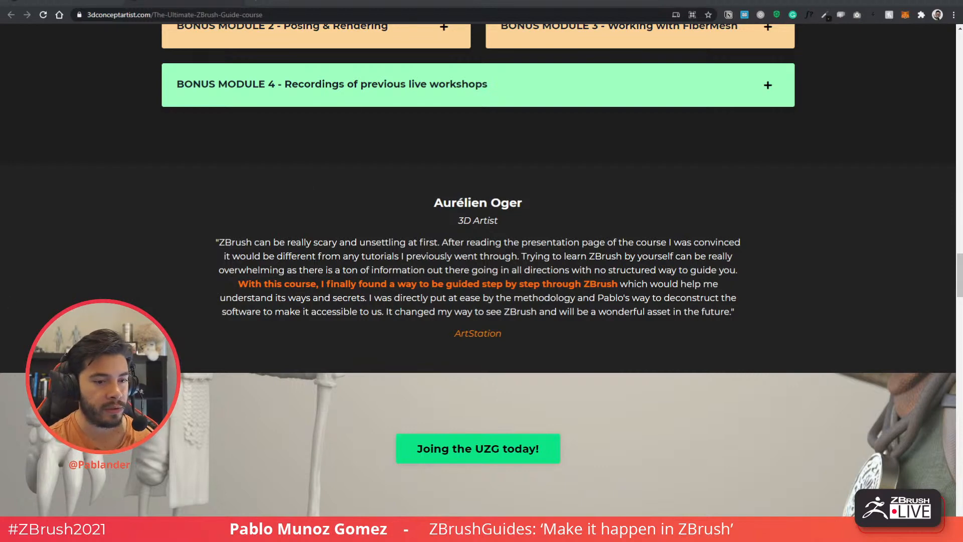
left_click(746, 165)
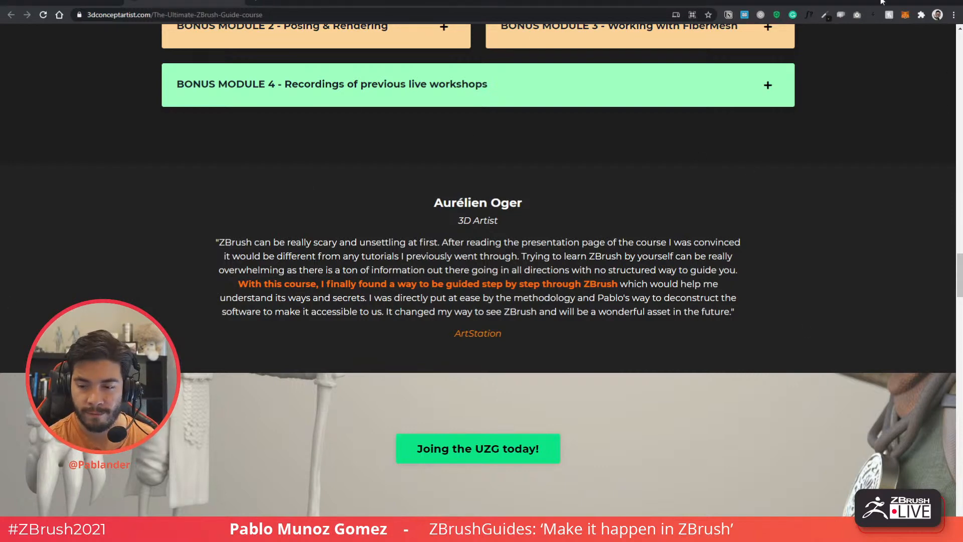
left_click(913, 1)
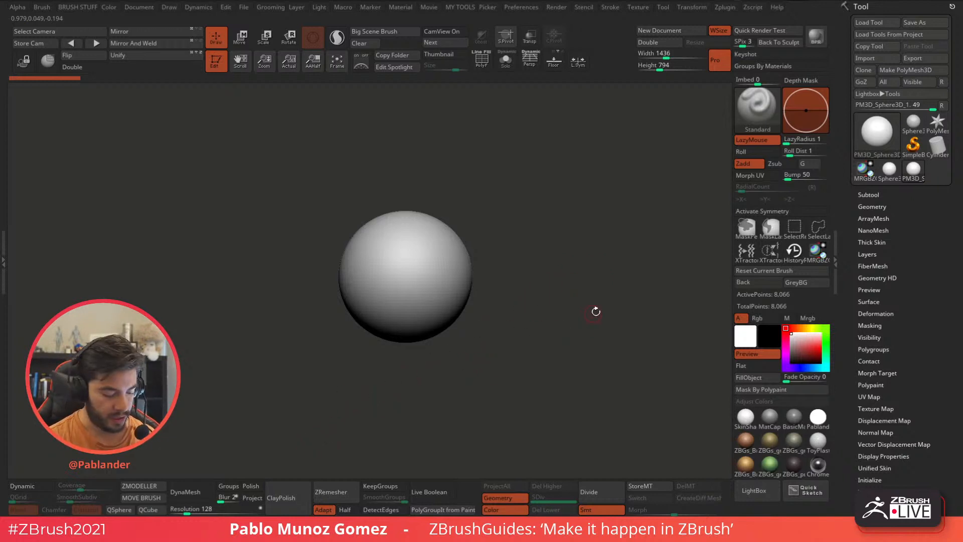
Convert the sphere to a DynaMesh at resolution 72 and display its polyframe.
left_click(480, 67)
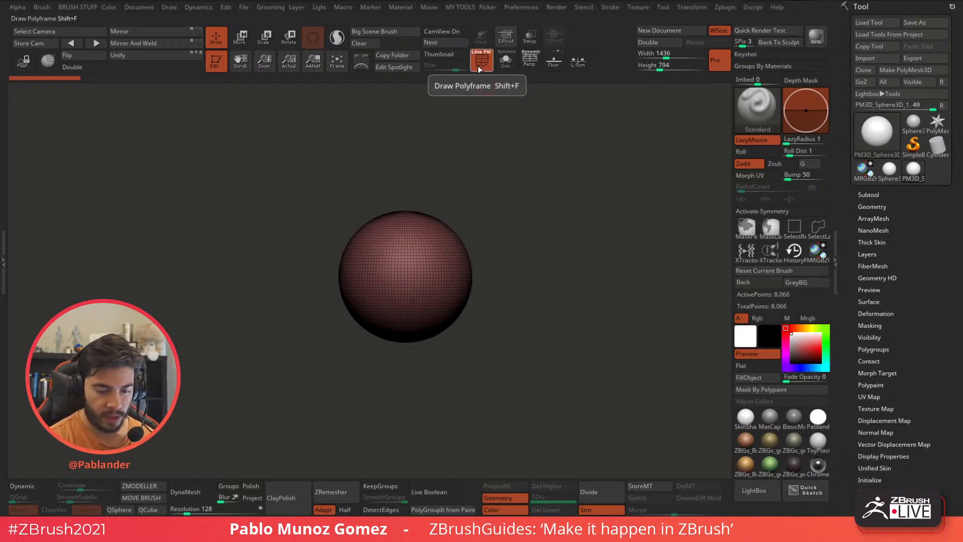
left_click(480, 64)
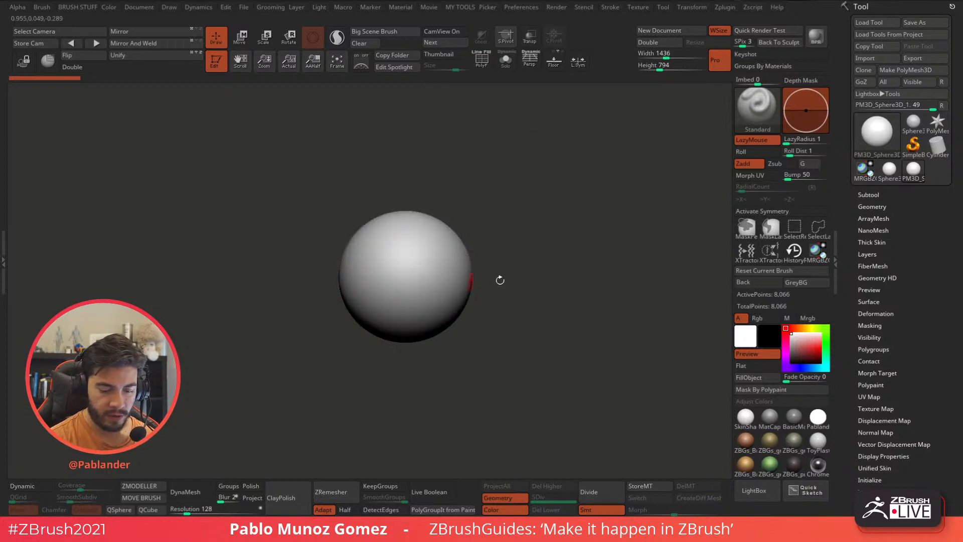
left_click_drag(188, 512, 184, 510)
left_click(188, 493)
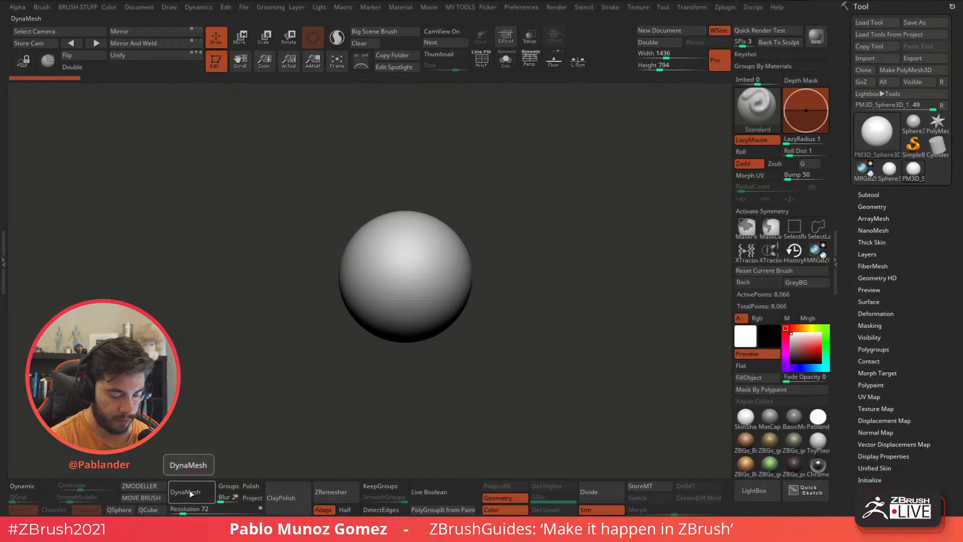
left_click(482, 60)
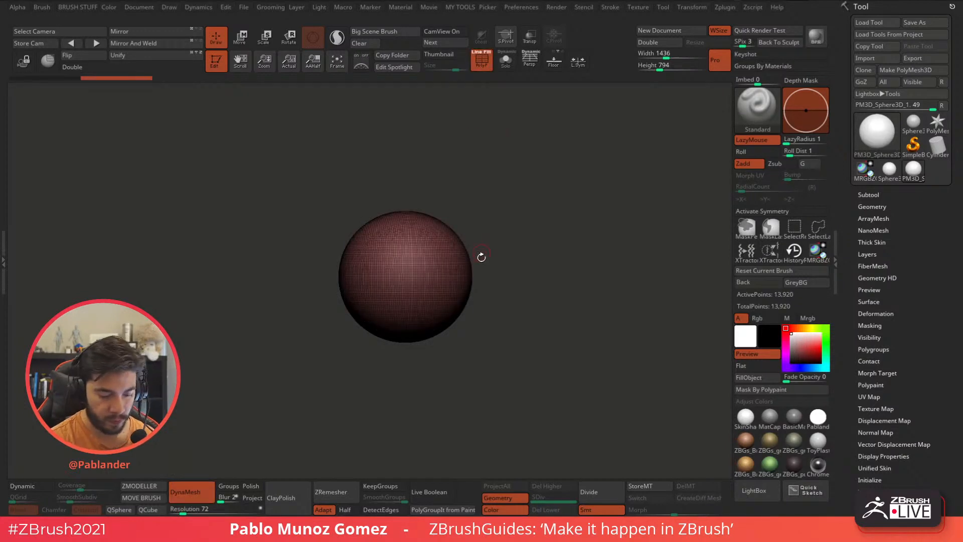
left_click_drag(481, 256, 509, 264)
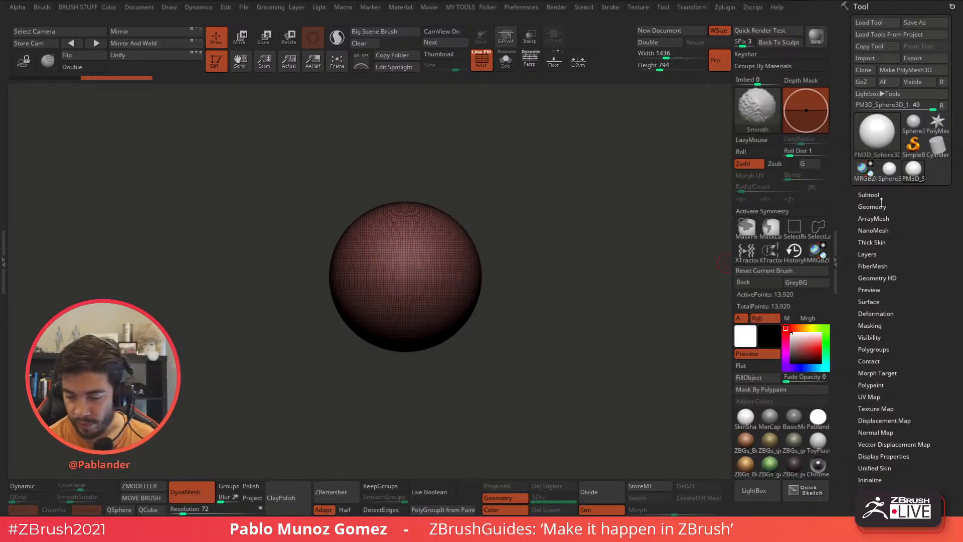
Examine the DynaMesh settings among the sphere's geometry options and close those options again.
left_click(898, 206, "shift")
scroll(900, 194, "down", 5)
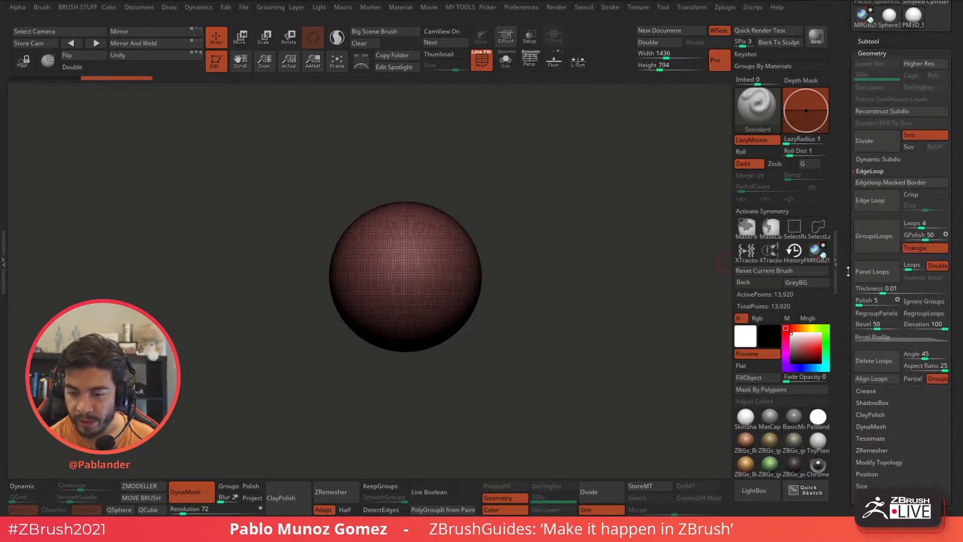
scroll(955, 159, "down", 1)
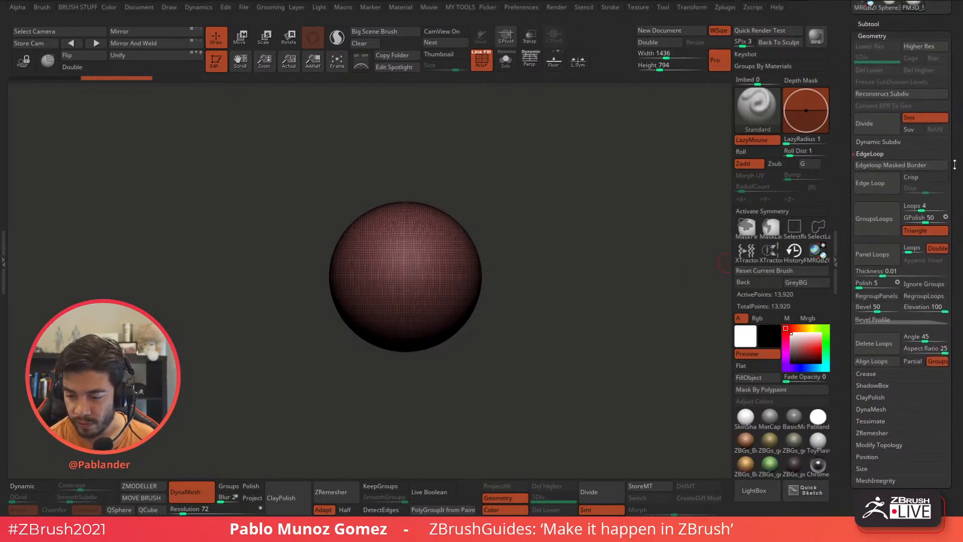
left_click_drag(955, 159, 955, 161)
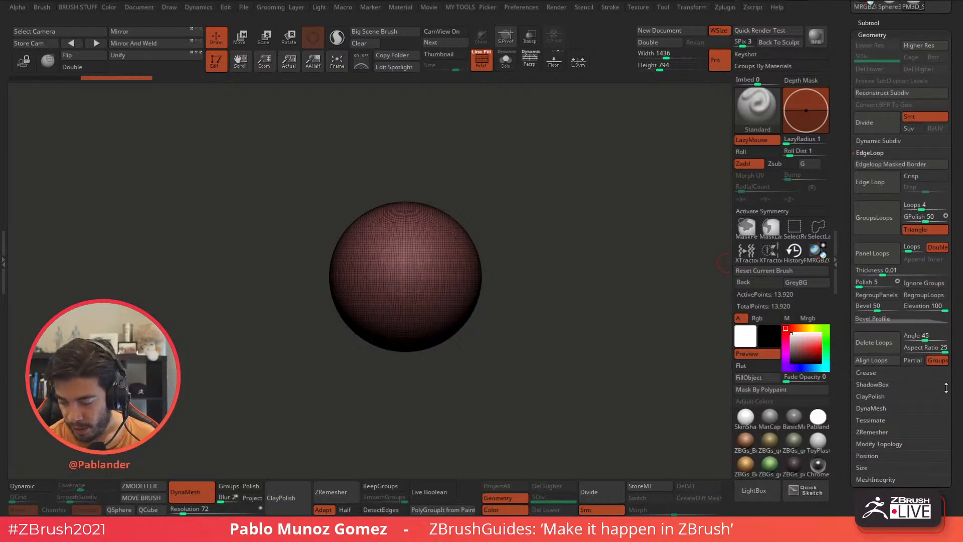
left_click(883, 410)
left_click_drag(847, 416, 850, 344)
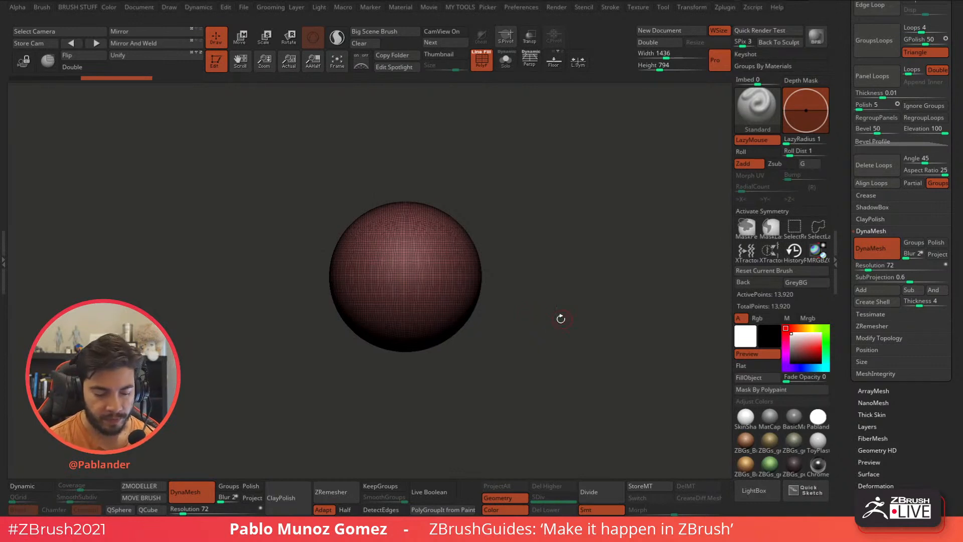
scroll(956, 257, "up", 2)
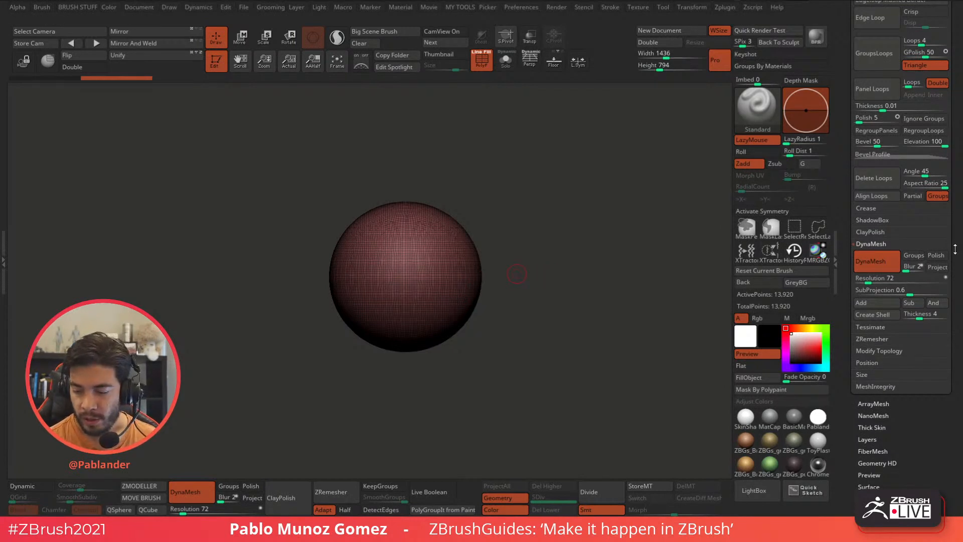
scroll(947, 308, "up", 5)
scroll(947, 307, "down", 2)
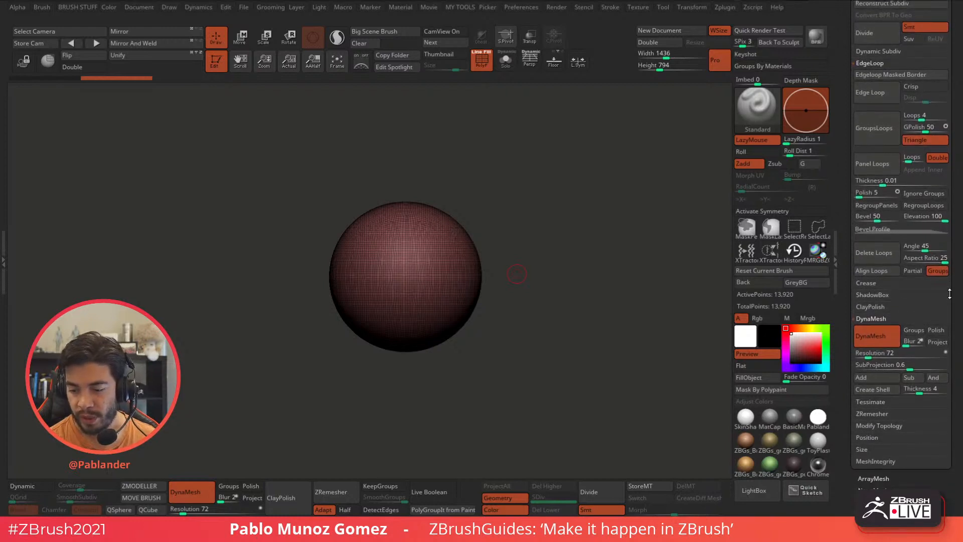
scroll(901, 202, "up", 10)
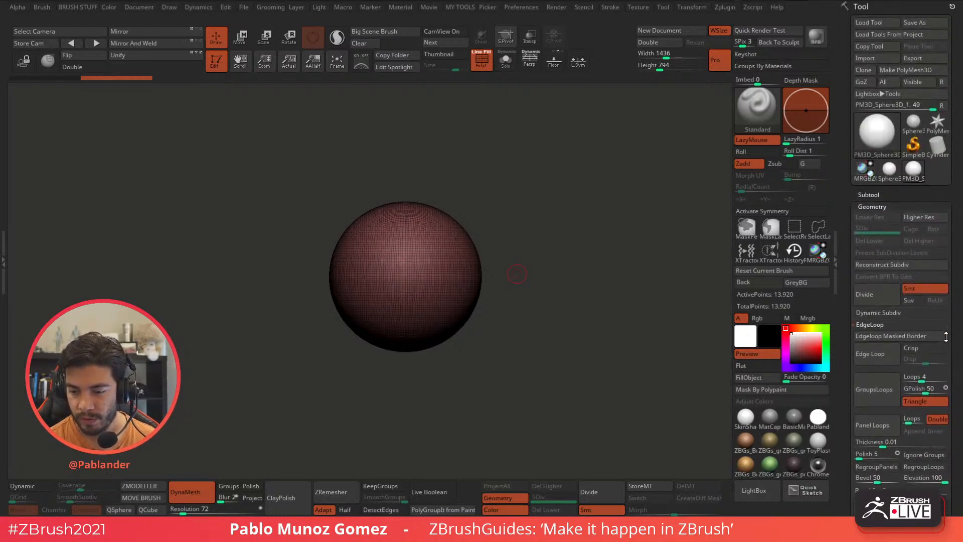
scroll(896, 204, "down", 1)
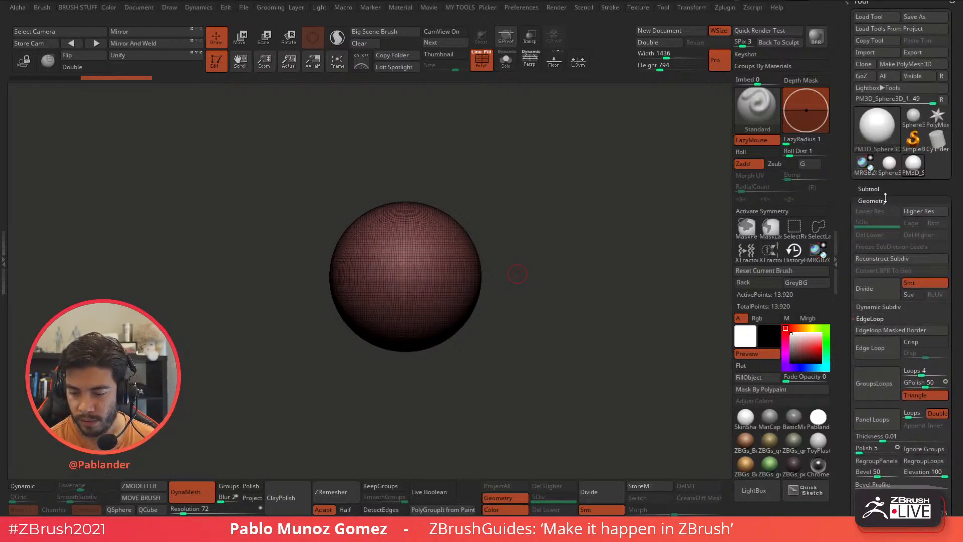
left_click(887, 200)
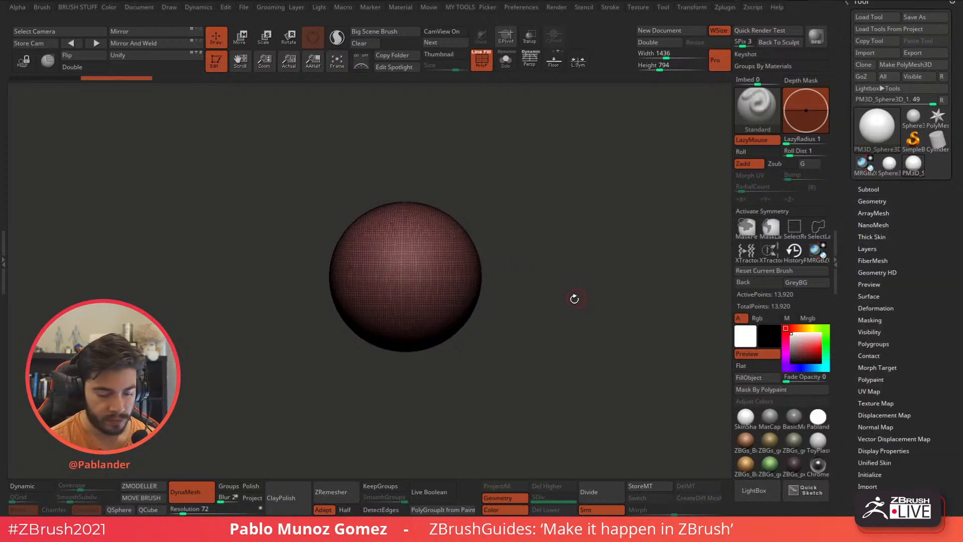
Lower the DynaMesh resolution to 32, remesh the sphere with it and hide the polyframe.
left_click_drag(573, 297, 581, 296, "alt")
left_click_drag(180, 510, 176, 510)
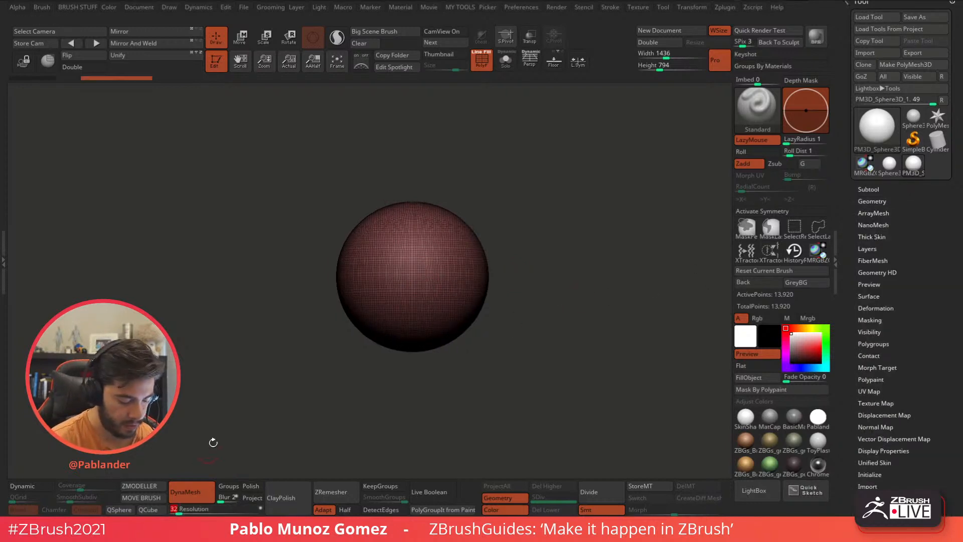
left_click_drag(322, 384, 335, 414, "ctrl")
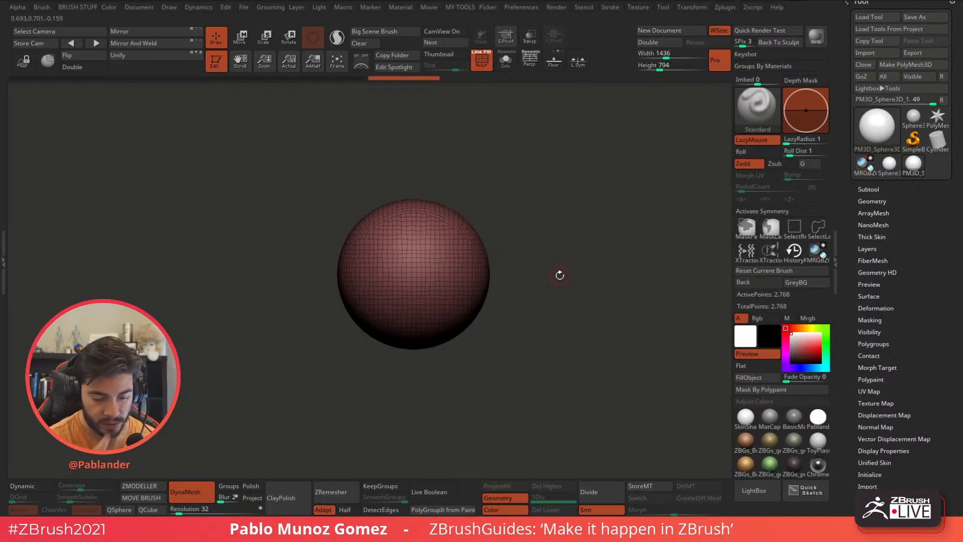
key("shift+f")
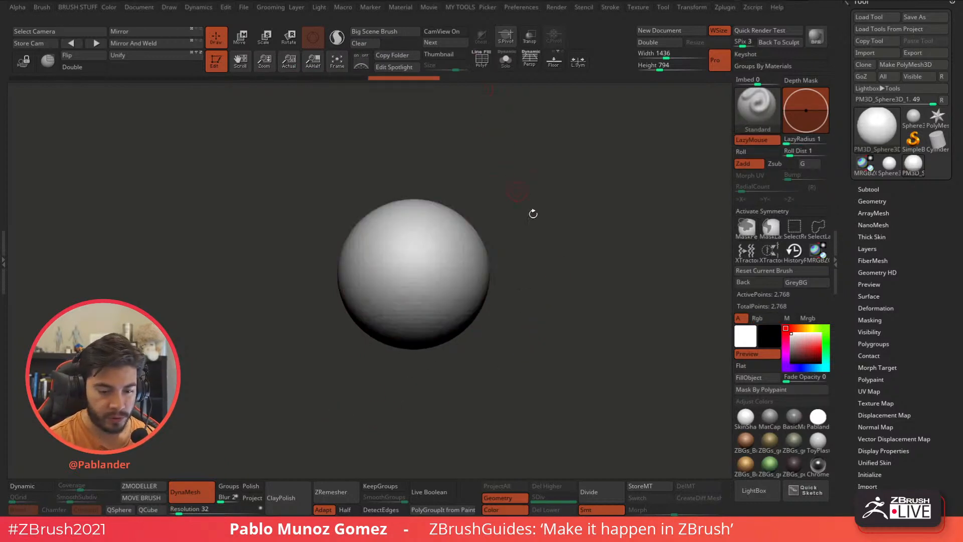
Look over the available sculpting brushes and make the Move brush active.
left_click(750, 110)
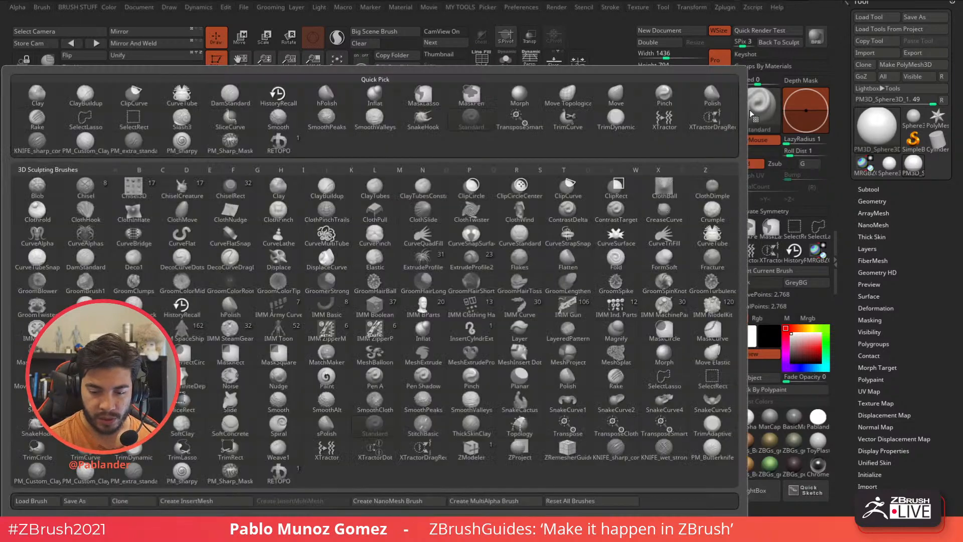
left_click(750, 107)
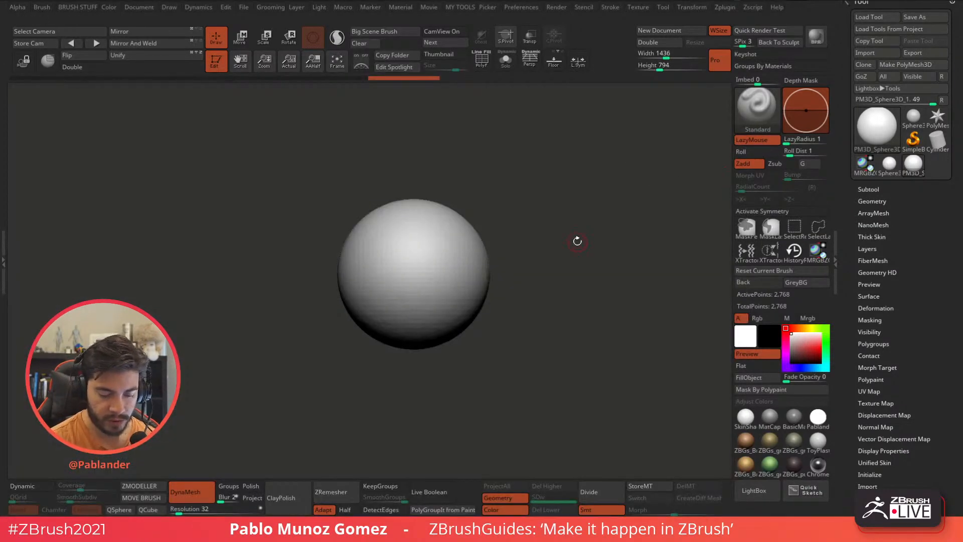
key("b")
key("m")
key("v")
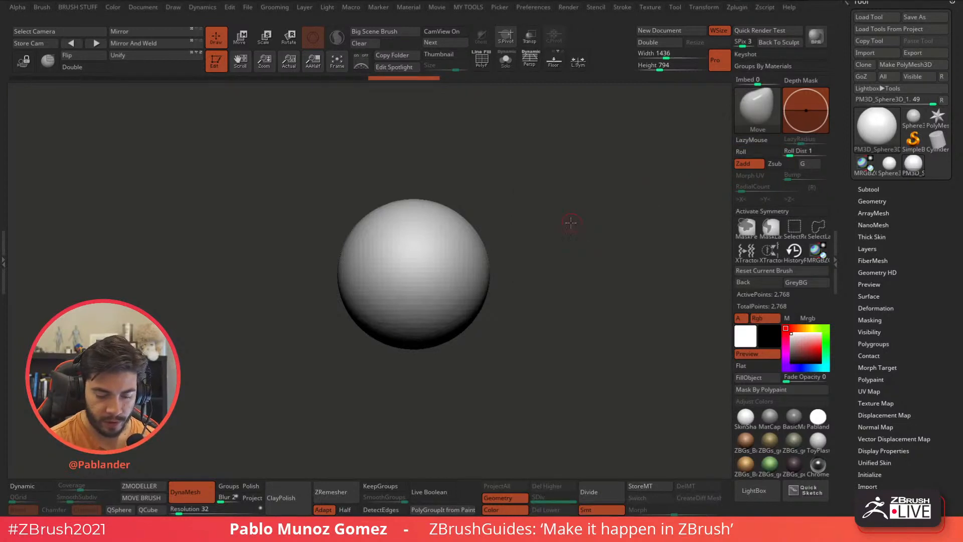
key("space")
mouse_move(573, 223)
left_mouse_down()
mouse_move(610, 224)
mouse_move(570, 240)
mouse_move(577, 245)
left_mouse_up()
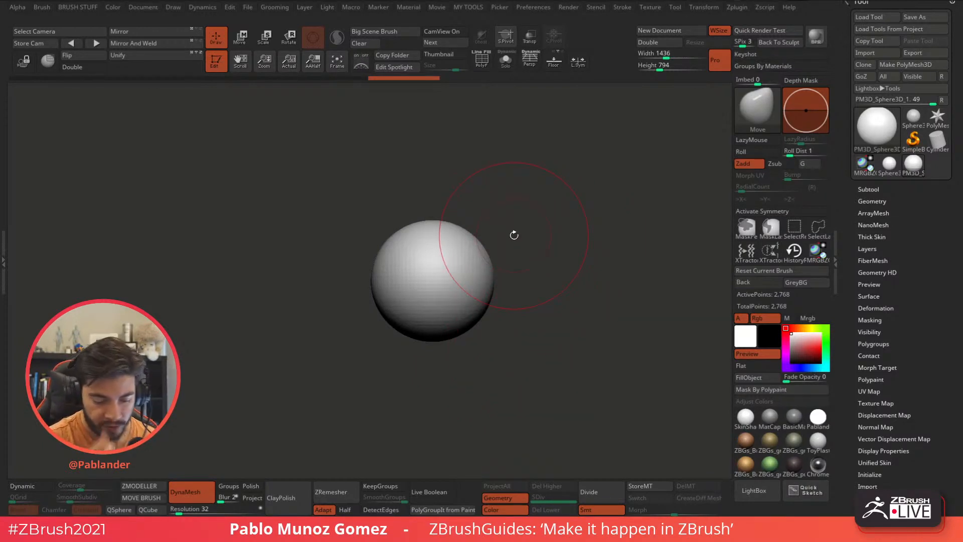
mouse_move(458, 213)
left_mouse_down("alt")
mouse_move(468, 207)
mouse_move(447, 190)
mouse_move(452, 198)
mouse_move(455, 160)
left_mouse_up("alt")
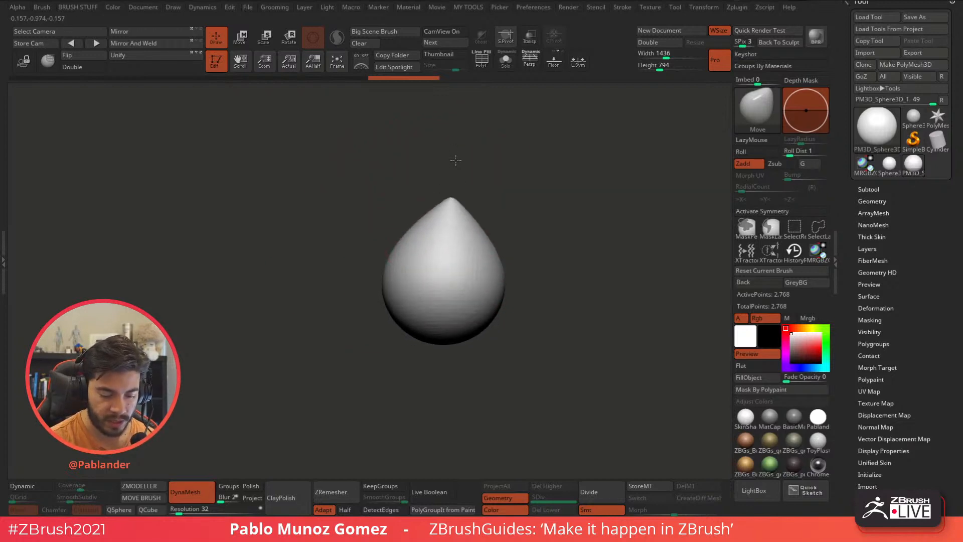
key("ctrl+z")
Activate X symmetry, stretch the top of the sphere upward and pull its underside down into two leg stubs.
left_click(787, 213)
left_click_drag(450, 233, 443, 175)
mouse_move(474, 326)
left_mouse_down()
mouse_move(485, 364)
mouse_move(466, 372)
left_mouse_up()
left_click_drag(582, 346, 506, 349)
left_click_drag(509, 354, 497, 371)
left_click_drag(546, 301, 542, 298)
Shape the upper part of the body into a tall, rounded peak with tapering shoulders.
mouse_move(534, 311)
left_mouse_down("shift")
mouse_move(533, 236)
mouse_move(512, 215)
left_mouse_up("shift")
left_click_drag(473, 190, 512, 178)
left_click_drag(519, 213, 522, 235, "shift")
left_click_drag(510, 208, 521, 206)
left_click_drag(462, 225, 591, 202)
Refine the leg tips, outer sides and shoulder slope of the body symmetrically with the Move brush.
left_click_drag(538, 369, 547, 366)
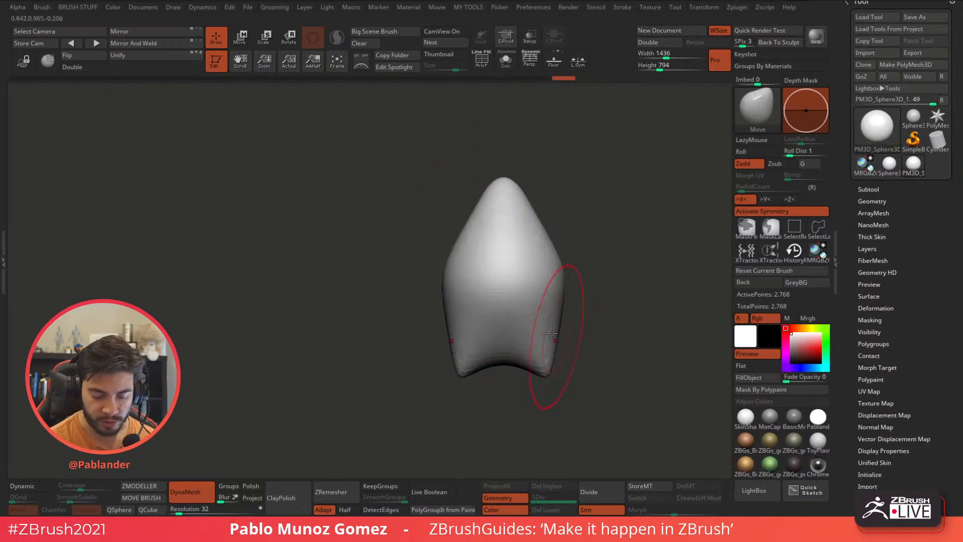
left_click_drag(552, 334, 557, 331)
left_click_drag(553, 239, 548, 248)
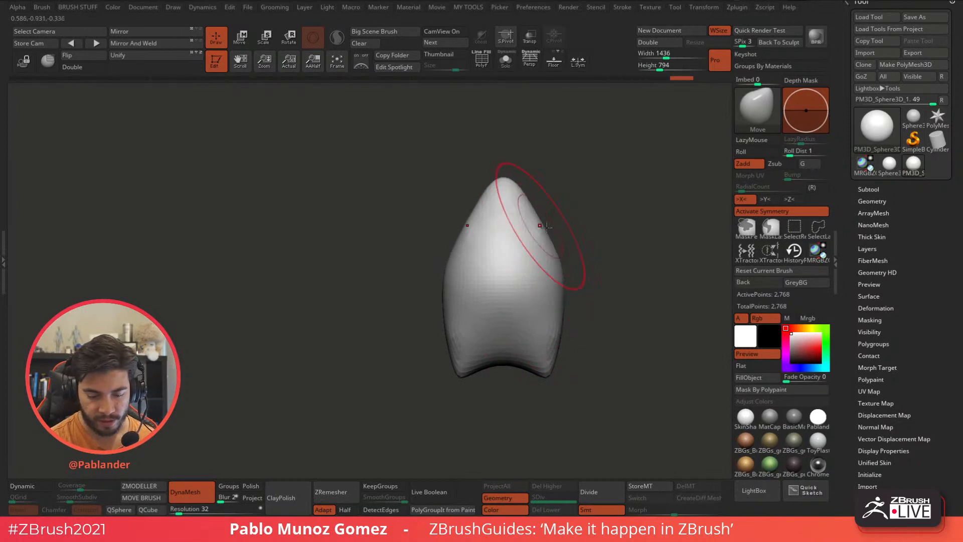
left_click_drag(543, 360, 548, 357)
Set the draw size to about 453 and reshape the legs and the arch between them.
key("space")
left_click_drag(612, 287, 604, 288)
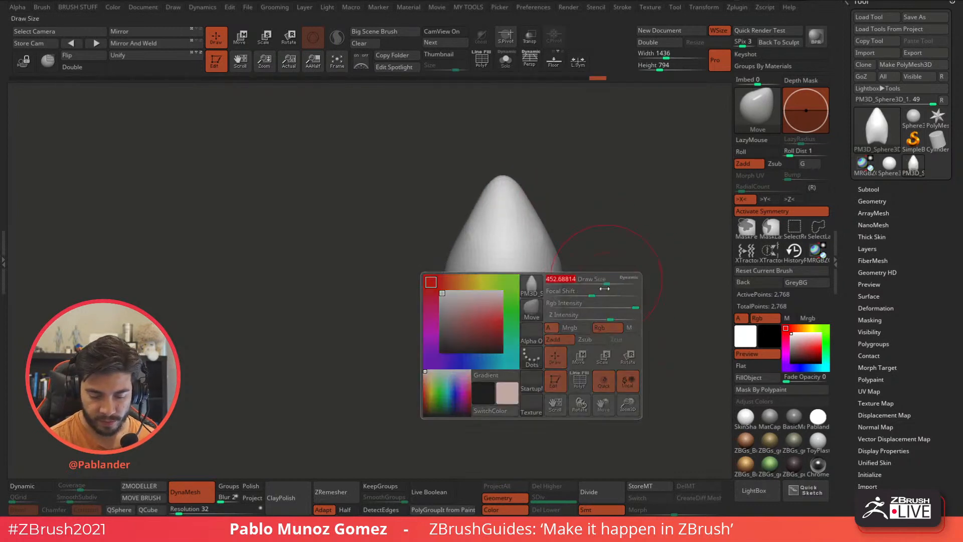
left_click_drag(576, 349, 571, 314, "alt")
left_click_drag(541, 343, 528, 304)
left_click_drag(598, 303, 588, 306, "shift")
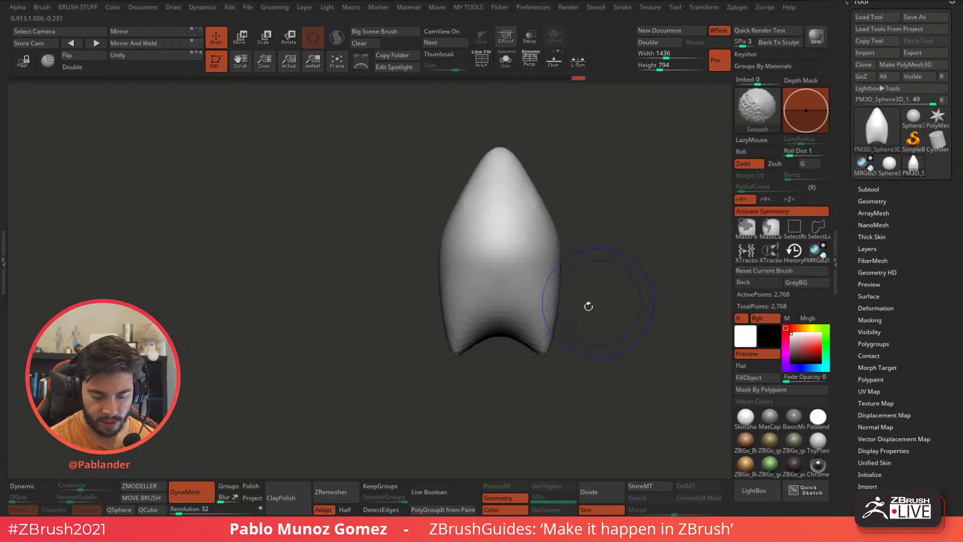
left_click_drag(551, 351, 545, 354)
mouse_move(539, 349)
left_mouse_down()
mouse_move(542, 357)
mouse_move(570, 344)
mouse_move(540, 366)
mouse_move(536, 341)
mouse_move(548, 335)
mouse_move(539, 359)
mouse_move(577, 337)
left_mouse_up()
Refine the head and bend its tip slightly as seen from the side of the body.
left_click_drag(509, 198, 505, 195)
left_click_drag(591, 159, 567, 174, "alt")
mouse_move(533, 175)
left_mouse_down()
mouse_move(480, 184)
mouse_move(517, 162)
mouse_move(592, 149)
mouse_move(583, 140)
left_mouse_up()
mouse_move(583, 140)
left_mouse_down("alt")
mouse_move(503, 182)
mouse_move(495, 176)
mouse_move(503, 197)
mouse_move(488, 173)
left_mouse_up("alt")
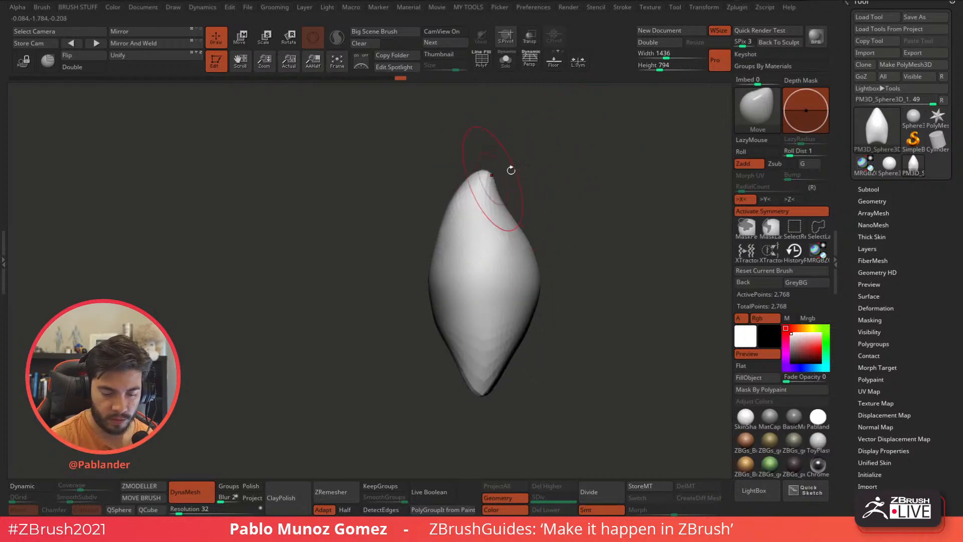
mouse_move(588, 198)
left_mouse_down("shift")
mouse_move(540, 193)
mouse_move(582, 209)
mouse_move(549, 210)
left_mouse_up("shift")
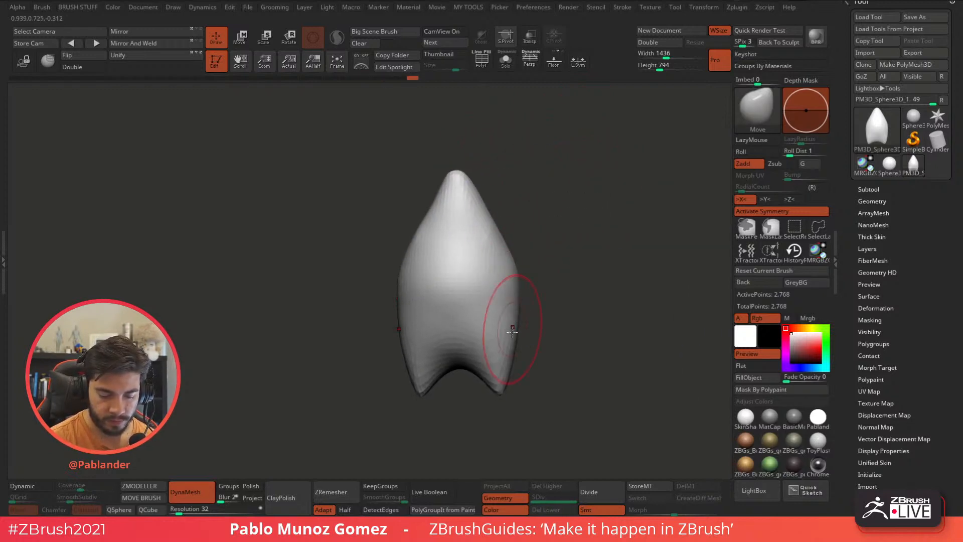
Fill out the outer lower sides of the body above the legs.
left_click_drag(511, 334, 514, 348)
left_click_drag(561, 324, 583, 300, "shift")
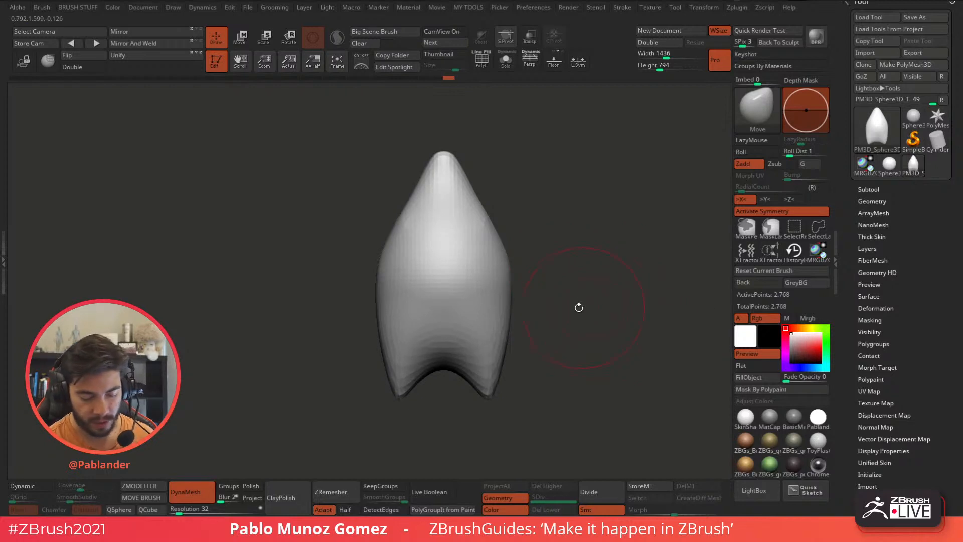
left_click_drag(595, 251, 582, 180)
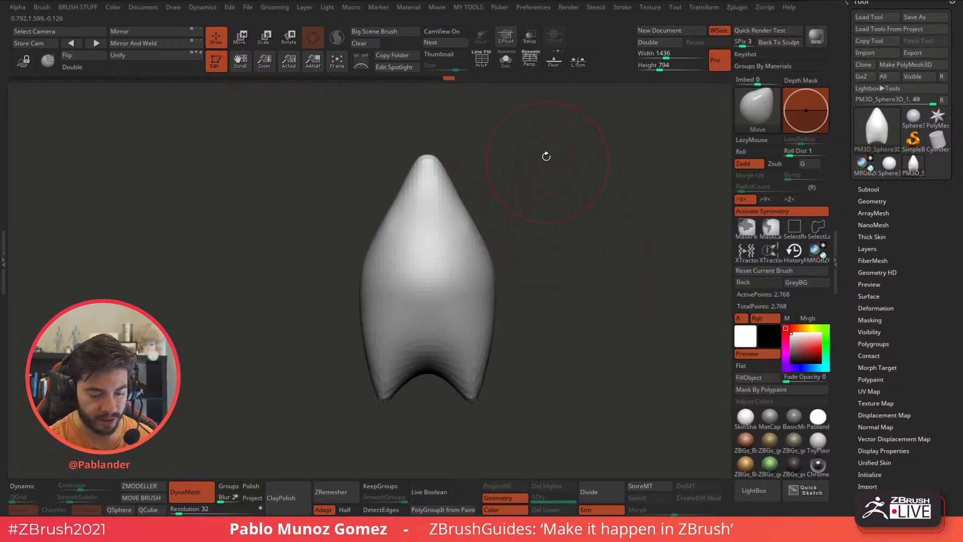
Remesh the body with DynaMesh at resolution 32 and check the new topology with the polyframe.
left_click_drag(565, 133, 593, 275, "ctrl")
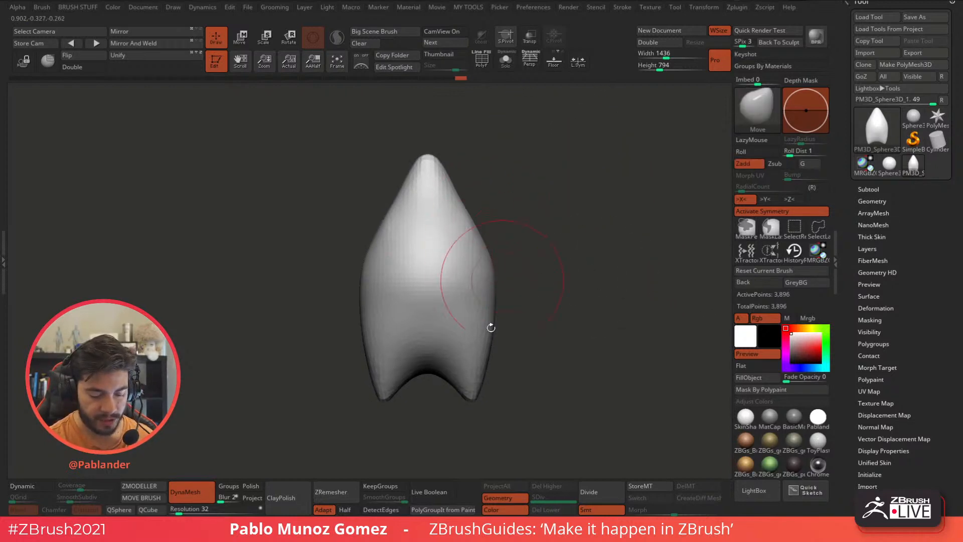
left_click(485, 70)
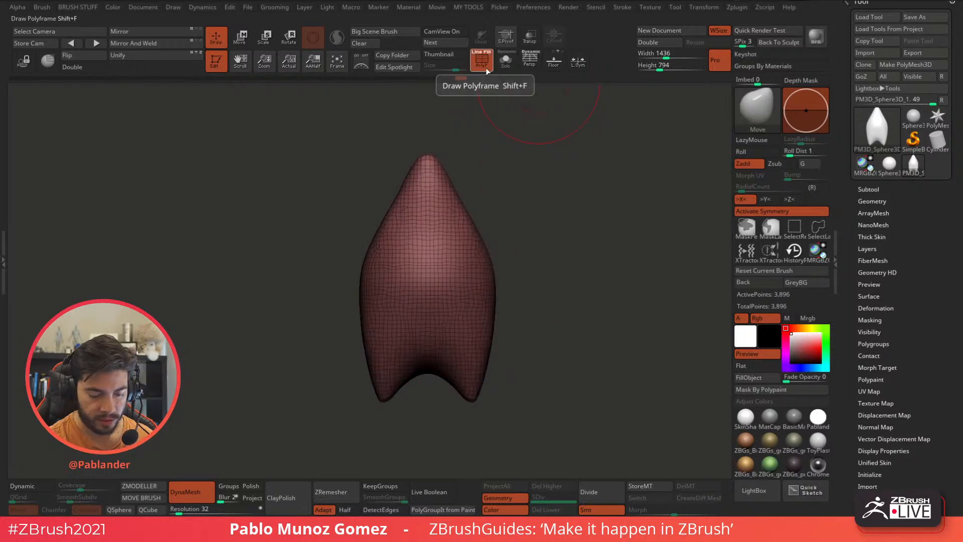
left_click(486, 69)
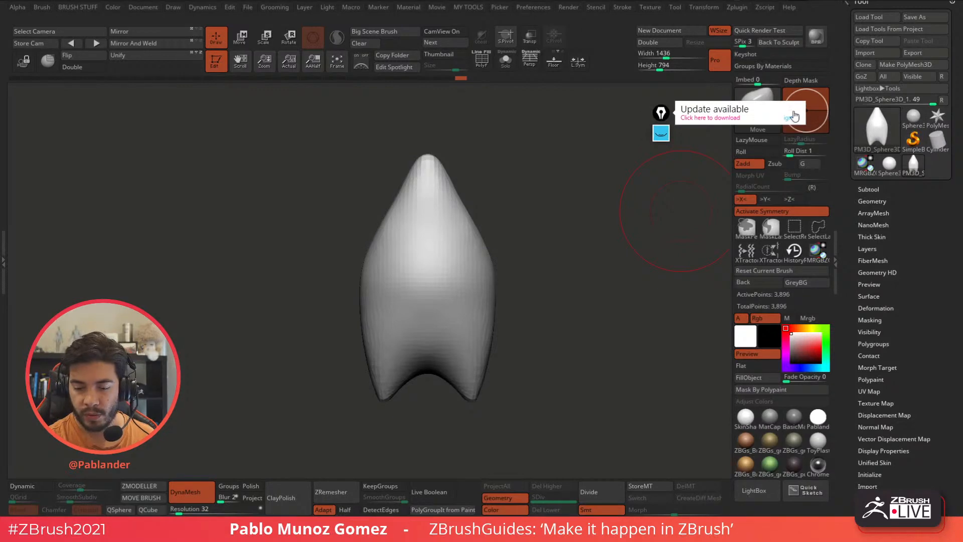
Dismiss the Epic Pen update page, reposition the annotation toolbar and choose the pen with white as its colour.
left_click(769, 121)
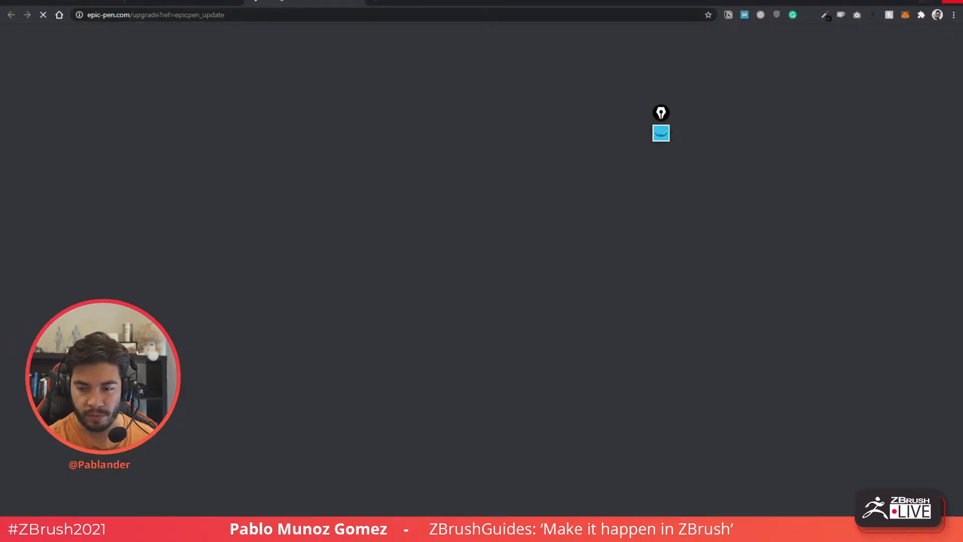
left_click(946, 1)
left_click_drag(664, 115, 711, 101)
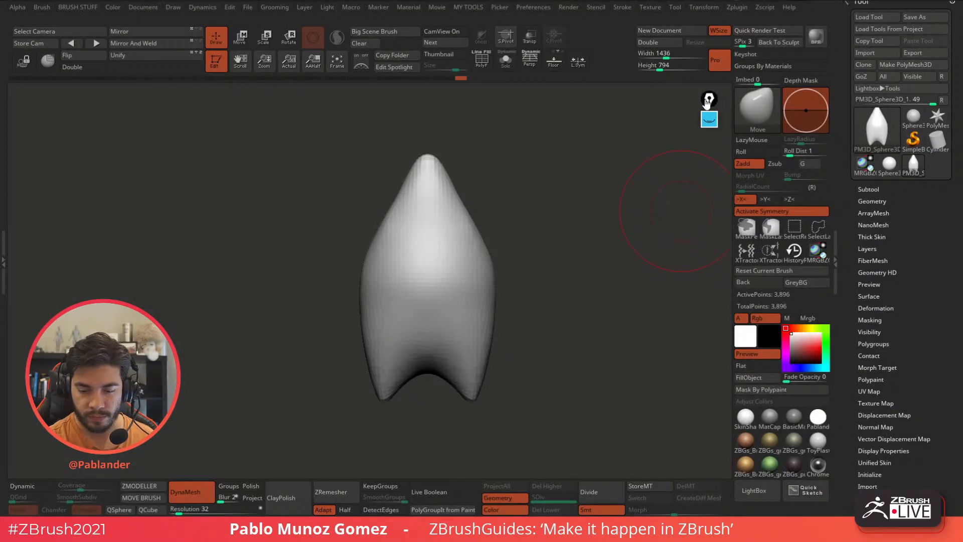
left_click(709, 121)
left_click(709, 149)
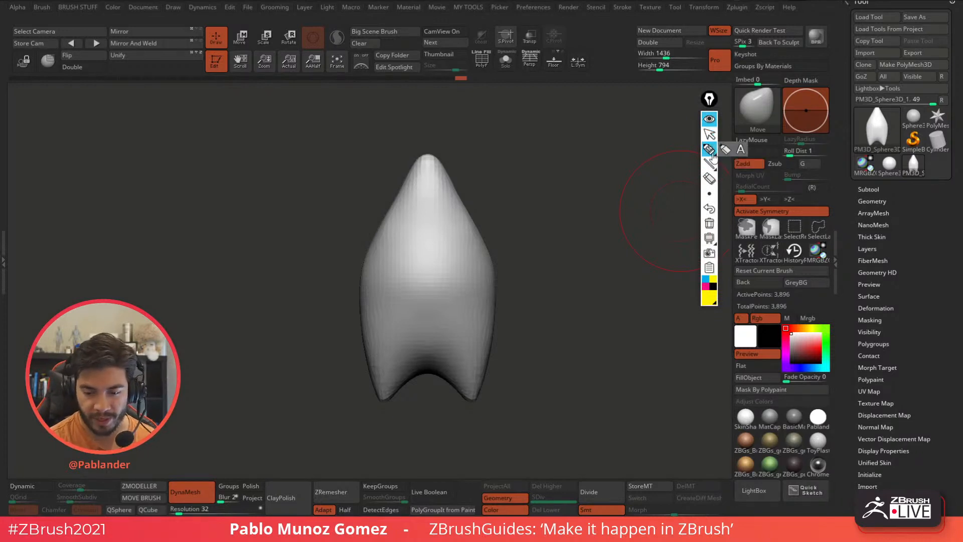
left_click(709, 294)
left_click(739, 280)
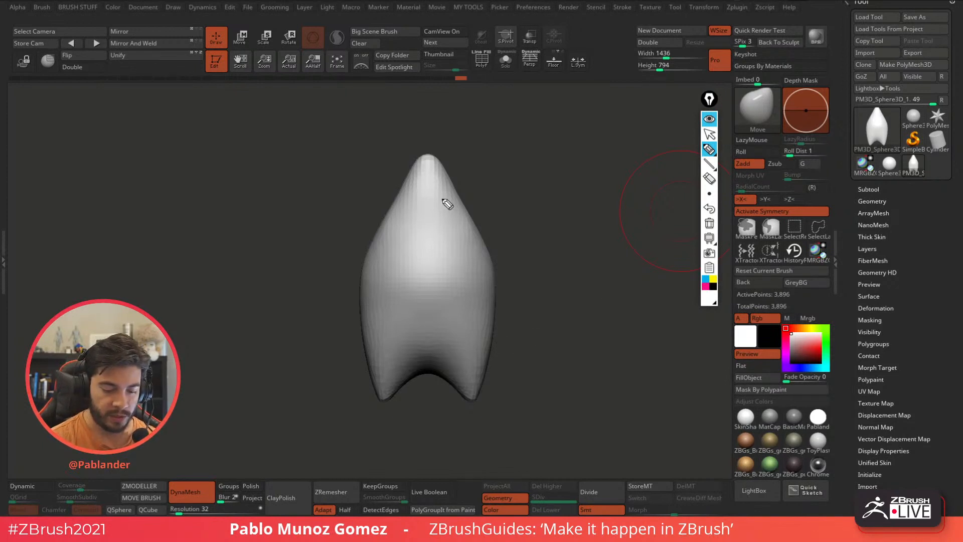
Sketch a face circle, small feet and two long arms with hands over the body as a white annotation.
mouse_move(429, 182)
left_mouse_down()
mouse_move(422, 198)
mouse_move(441, 181)
mouse_move(426, 206)
mouse_move(445, 194)
left_mouse_up()
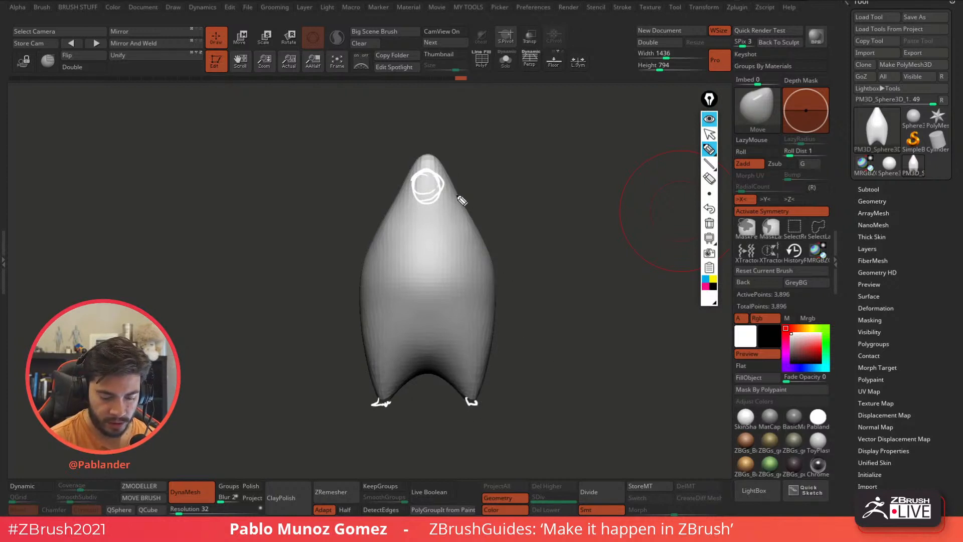
left_click_drag(458, 198, 538, 254)
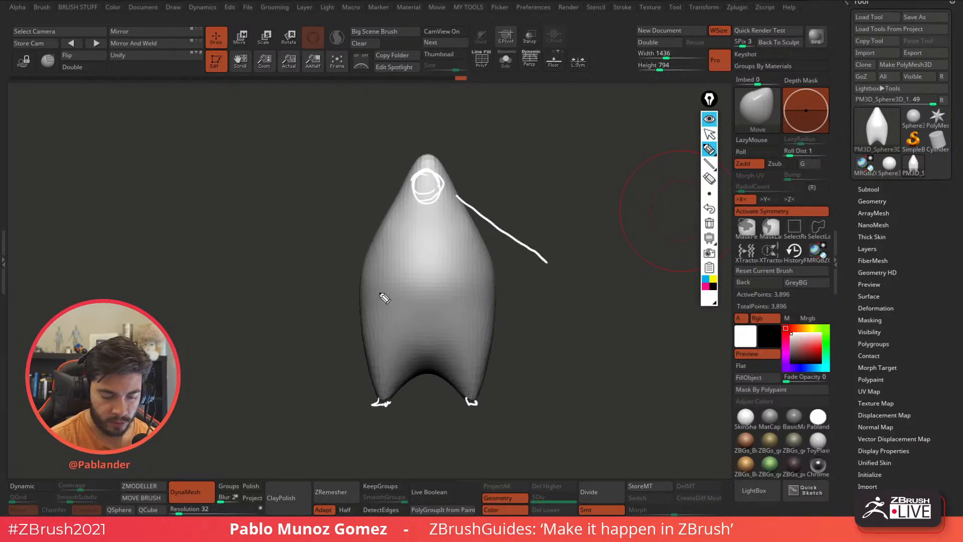
mouse_move(401, 197)
left_mouse_down()
mouse_move(319, 290)
mouse_move(306, 329)
mouse_move(333, 331)
left_mouse_up()
left_click_drag(378, 274, 323, 344)
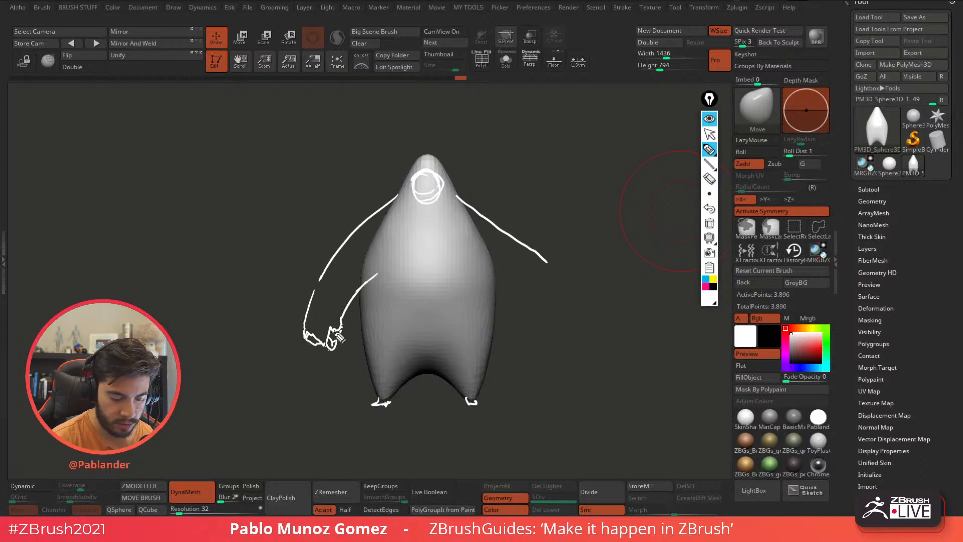
mouse_move(486, 284)
left_mouse_down()
mouse_move(518, 311)
mouse_move(551, 293)
mouse_move(562, 332)
mouse_move(539, 344)
mouse_move(557, 336)
mouse_move(559, 284)
left_mouse_up()
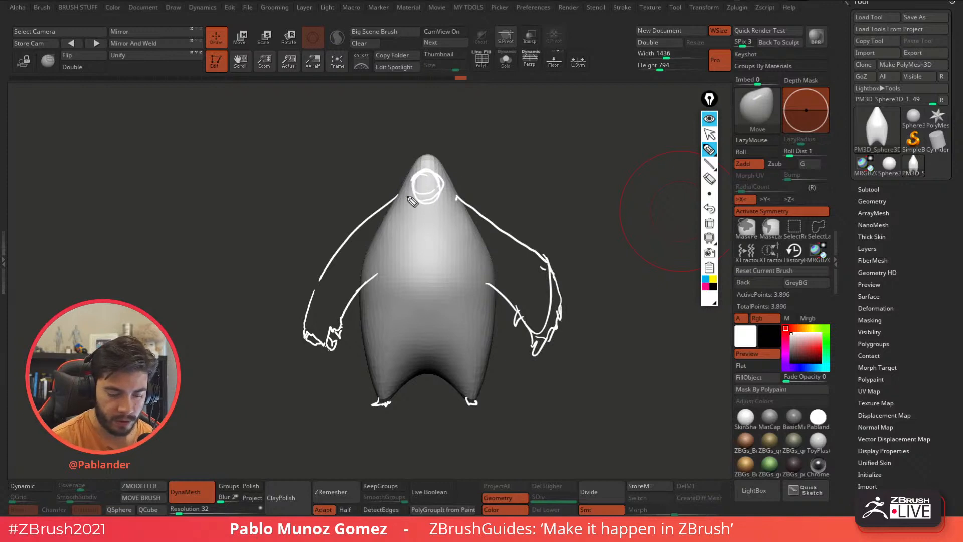
Sketch ears beside the head and a mark on the belly, clear all annotations and collapse the annotation toolbar.
mouse_move(414, 161)
left_mouse_down()
mouse_move(380, 188)
mouse_move(475, 192)
left_mouse_up()
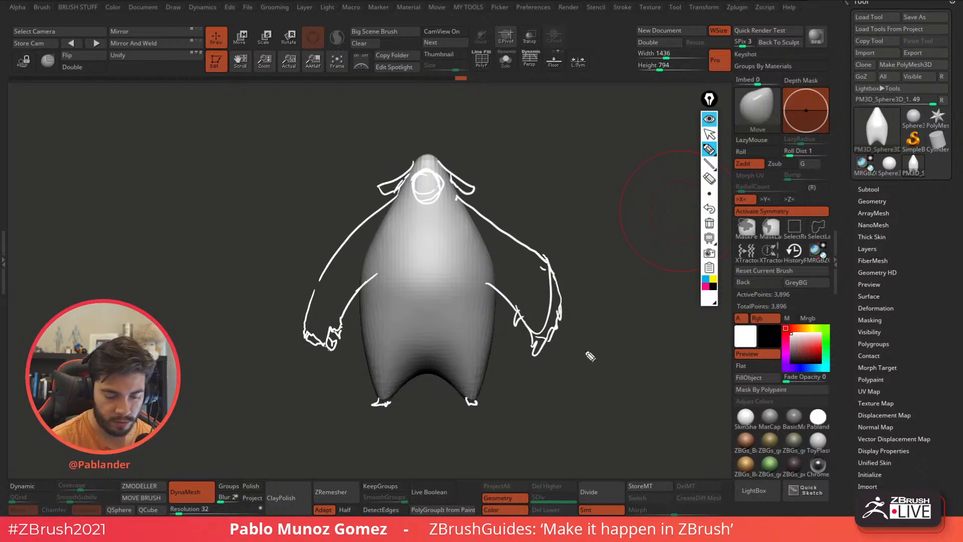
left_click_drag(426, 314, 442, 318)
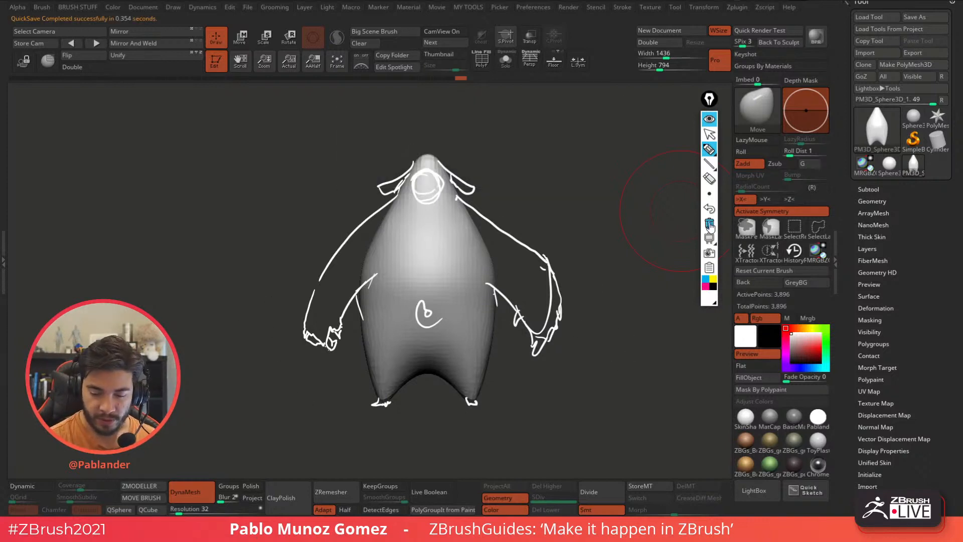
left_click(709, 224)
left_click(709, 119)
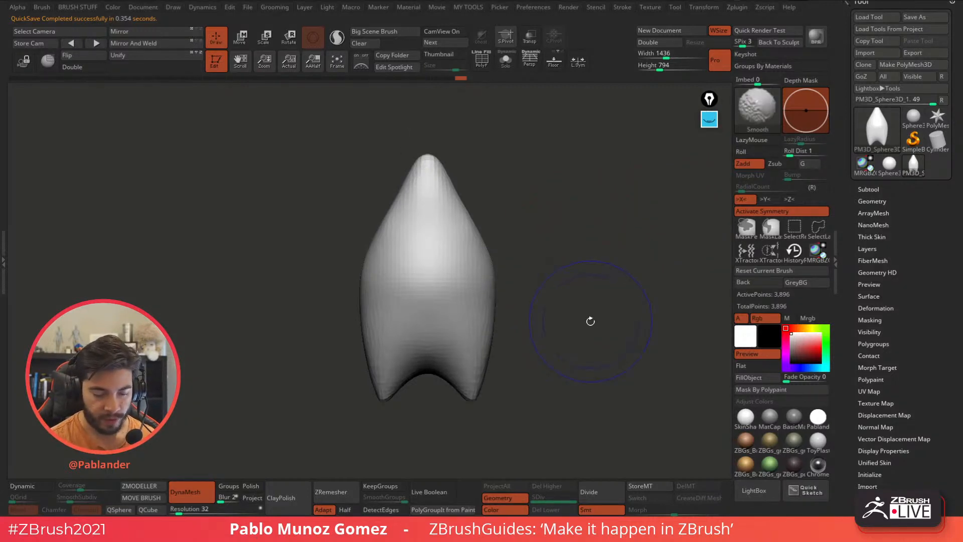
Adjust the body's side profile along the back and belly with the Move brush.
left_click_drag(489, 266, 572, 260)
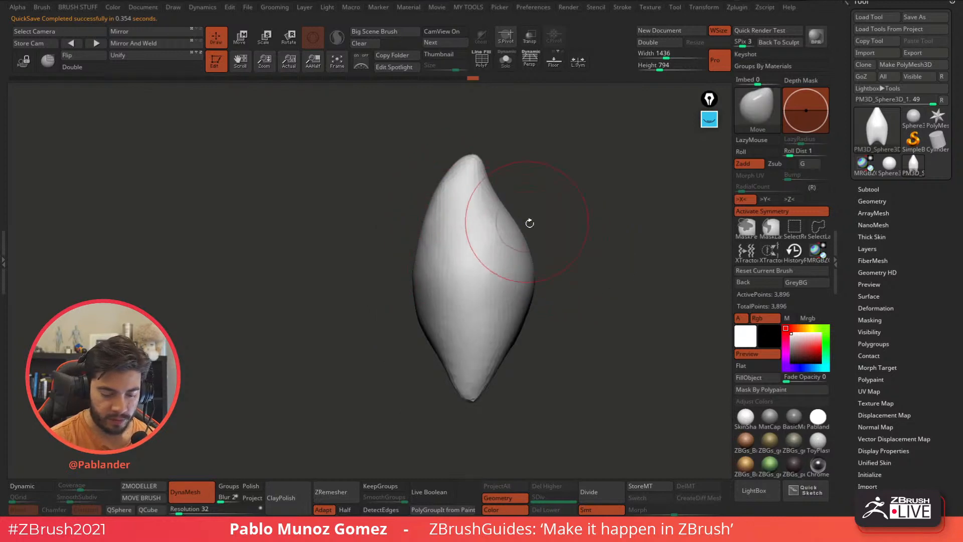
left_click_drag(530, 222, 544, 224)
left_click_drag(408, 297, 411, 270)
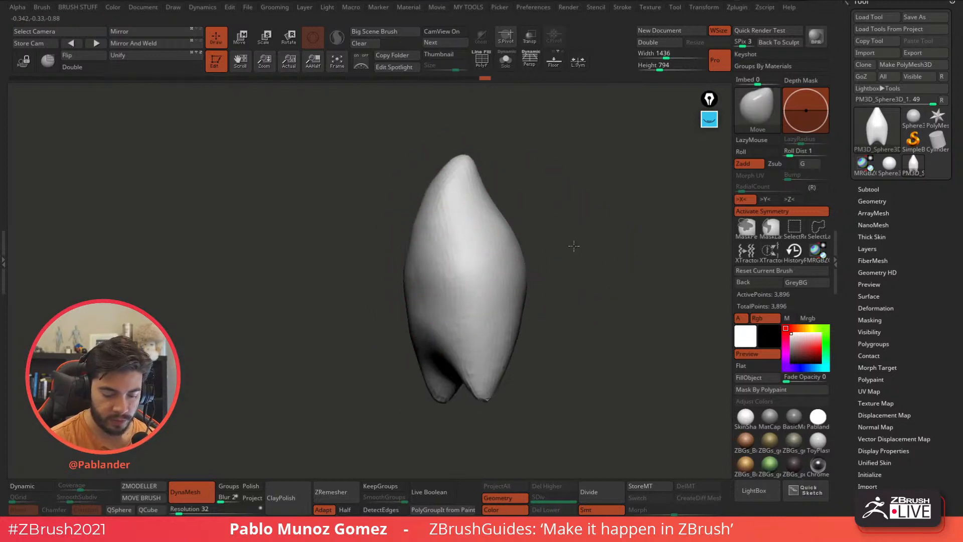
left_click_drag(591, 251, 572, 352)
Set the visible subtool count to 10 and duplicate the body subtool.
left_click(873, 189)
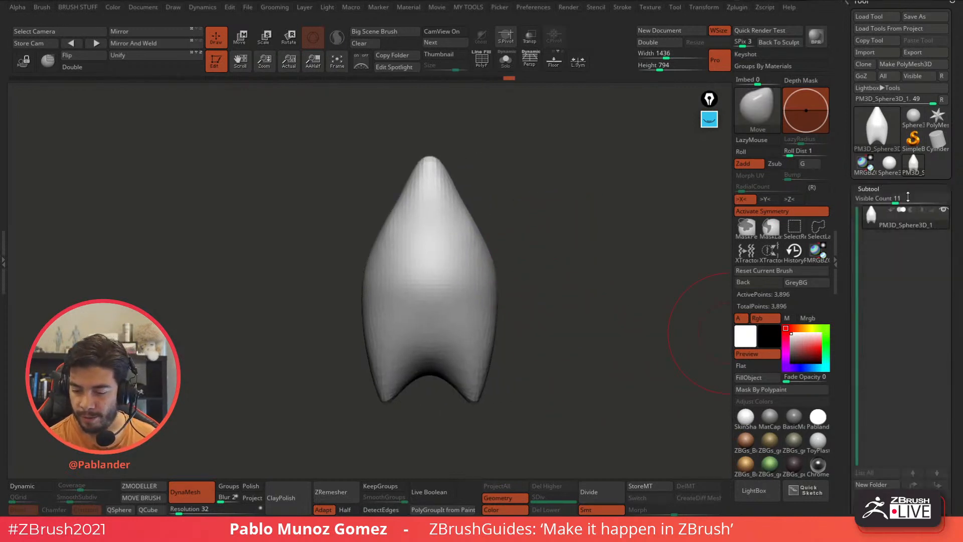
left_click(892, 200)
left_click_drag(852, 257, 851, 206)
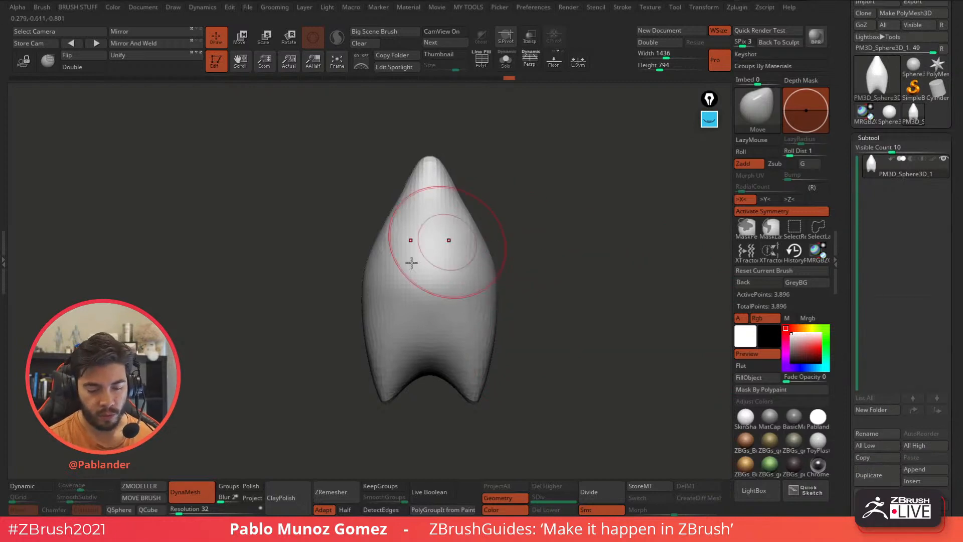
left_click_drag(848, 291, 848, 258)
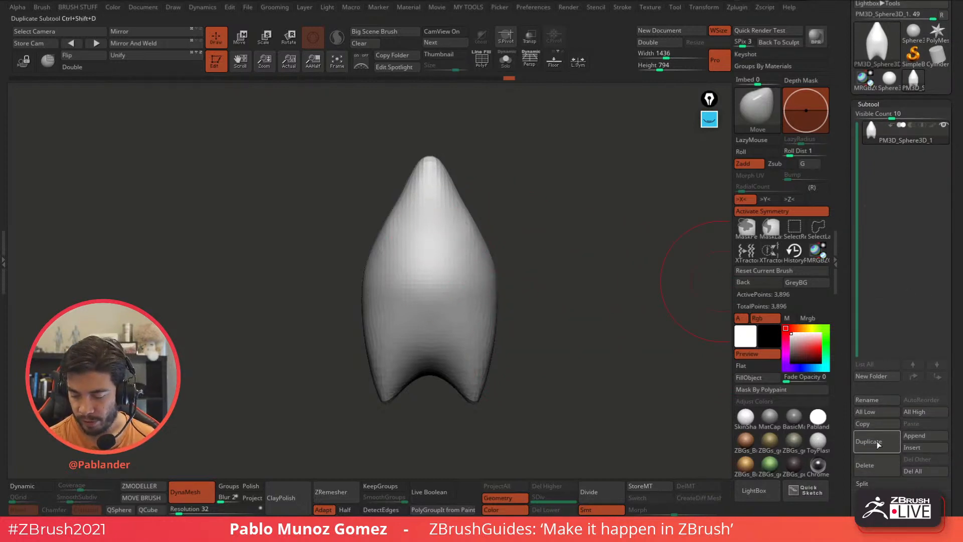
left_click(877, 443)
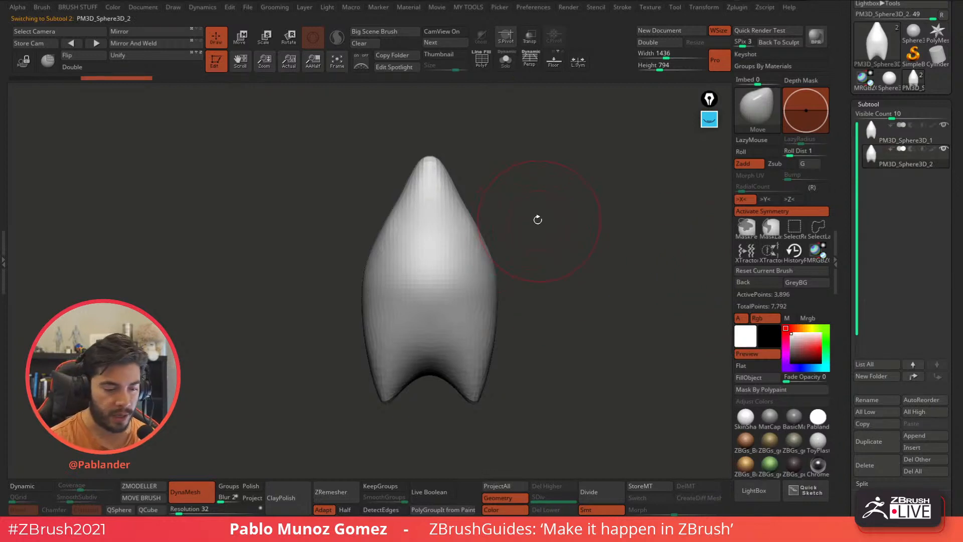
Examine the Sculptris Pro and Lazy Mouse options among the stroke settings.
key("space")
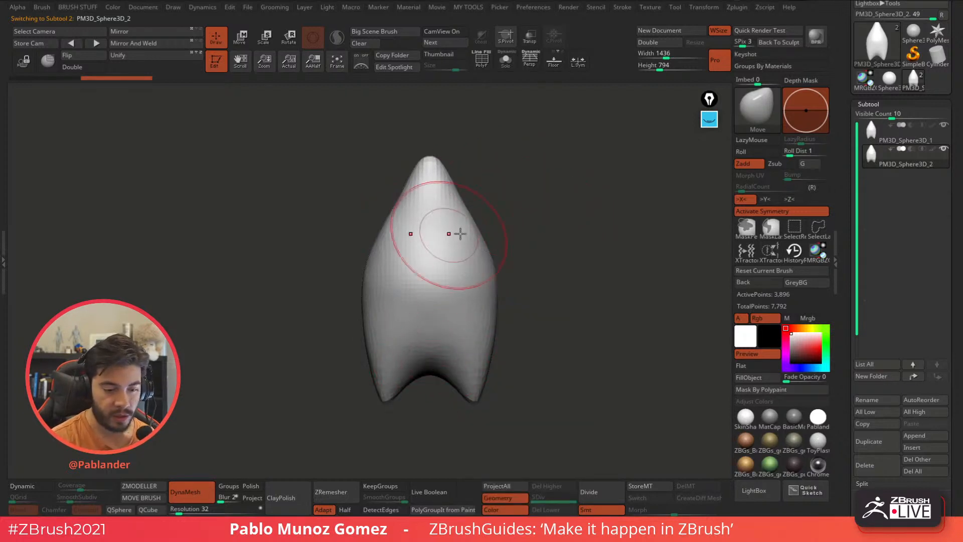
key("shift")
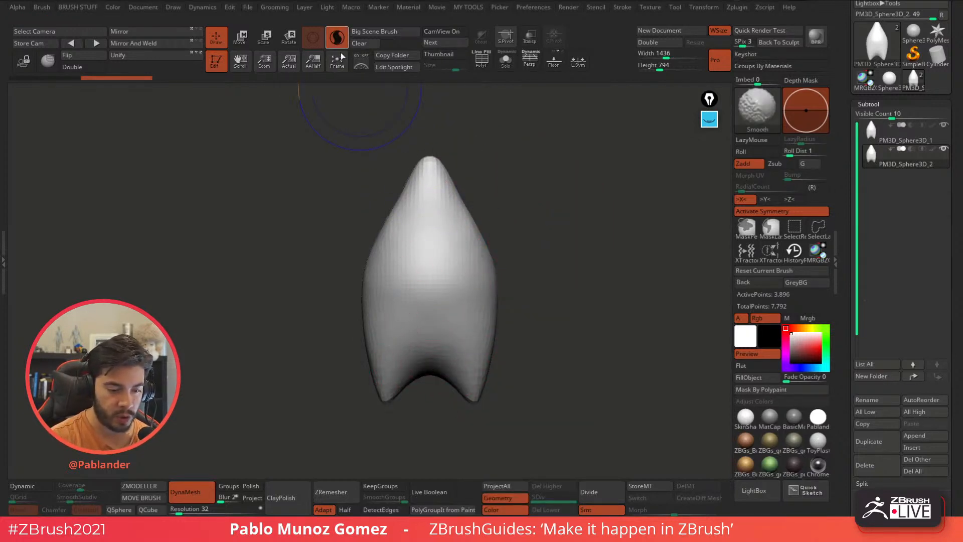
left_click(622, 7)
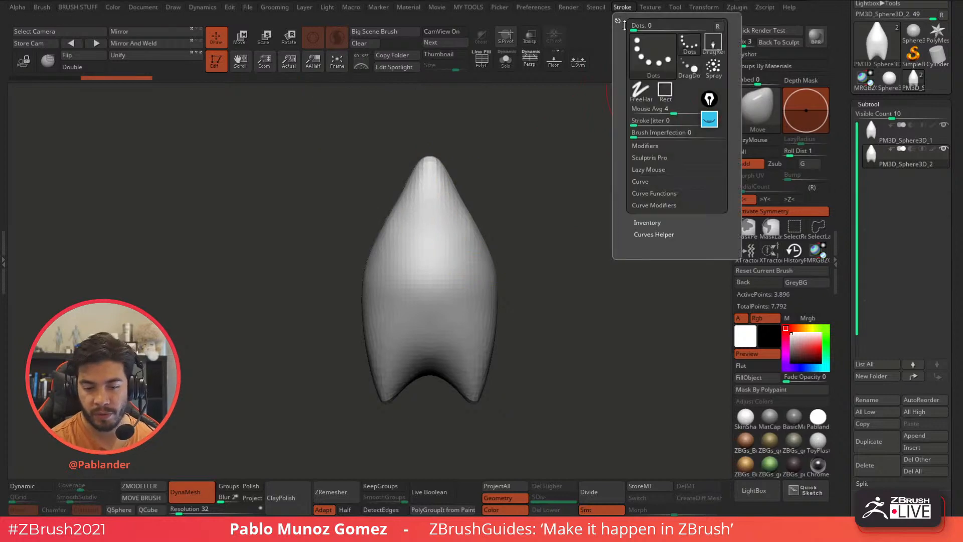
left_click(667, 158)
left_click(642, 175)
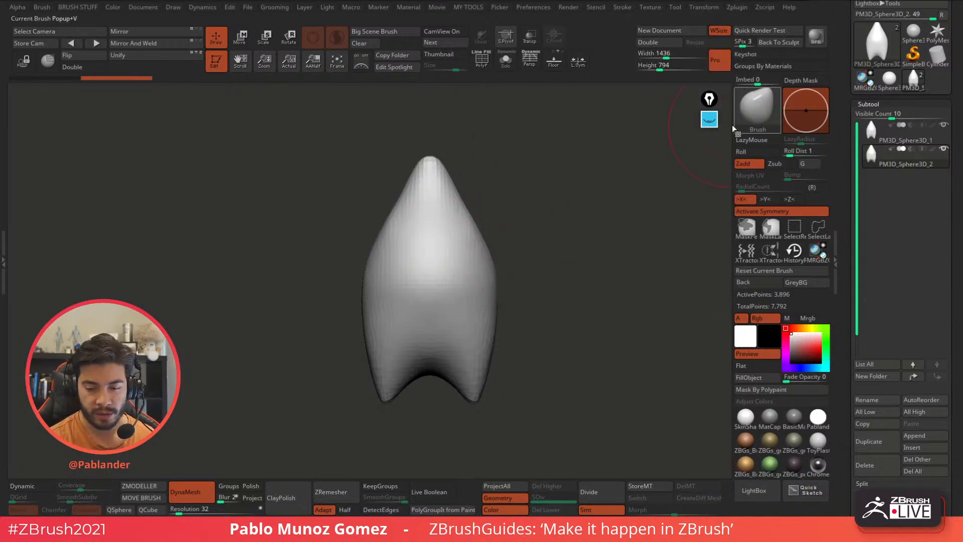
Select the Move brush for shaping the duplicated subtool.
key("b")
key("m")
key("v")
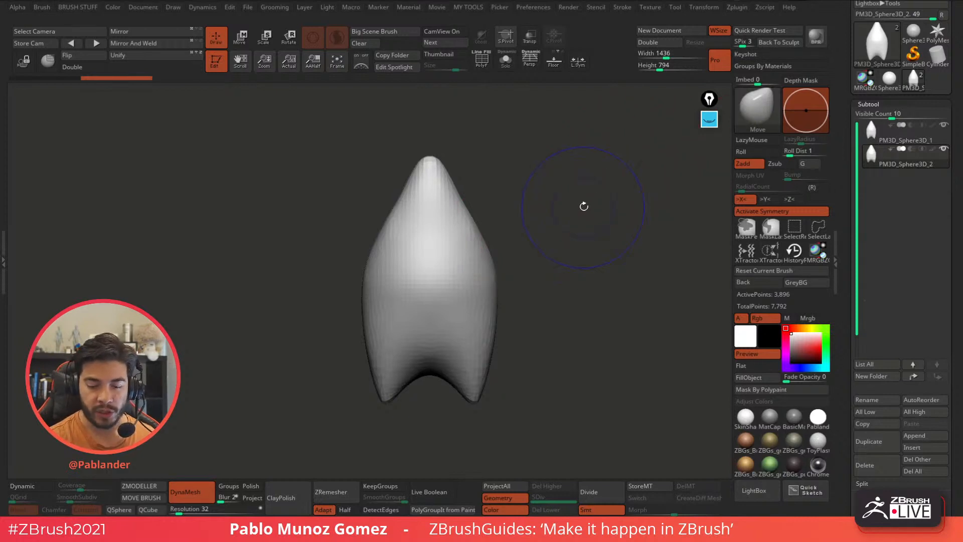
Isolate the duplicated body subtool and smooth it down into a small rounded ball.
key("shift")
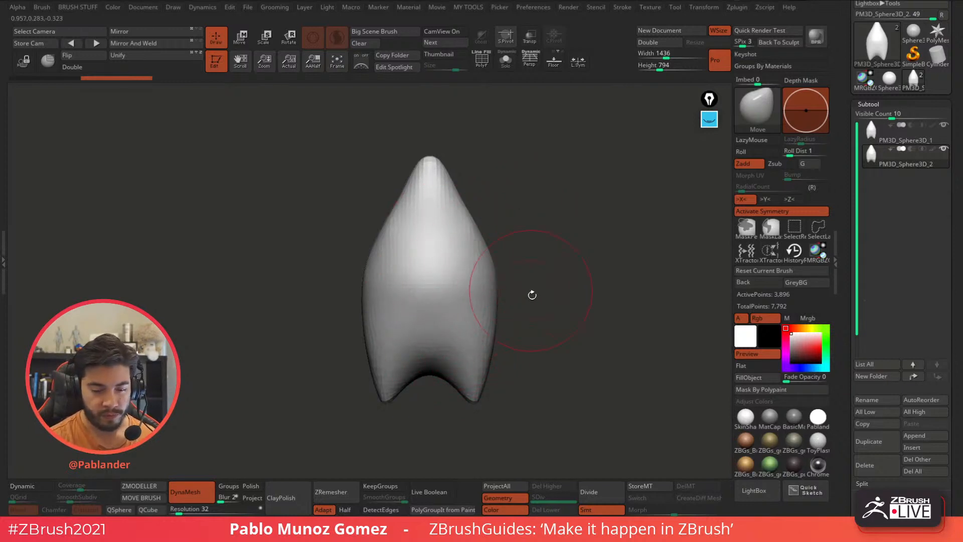
left_click(506, 60)
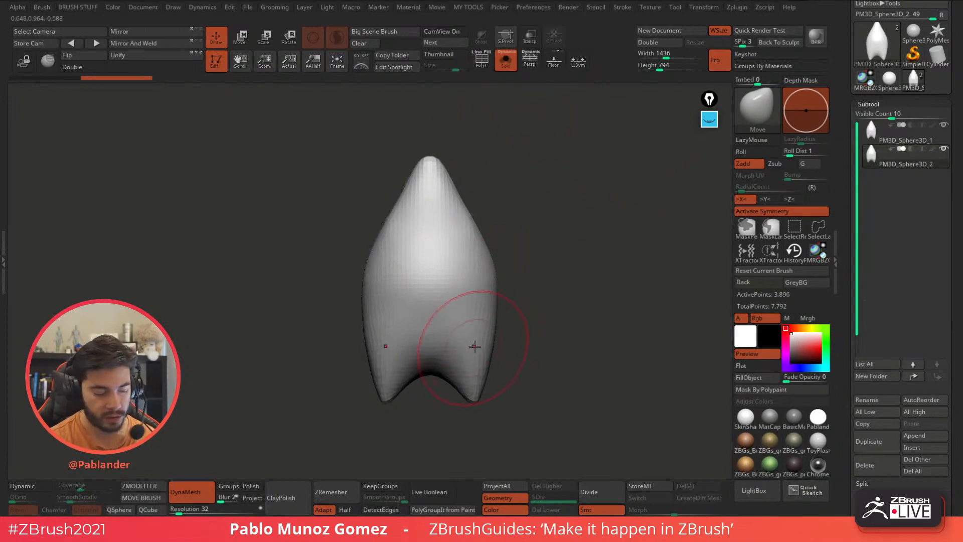
key("shift")
mouse_move(474, 350)
left_mouse_down("shift")
mouse_move(471, 373)
mouse_move(477, 302)
left_mouse_up("shift")
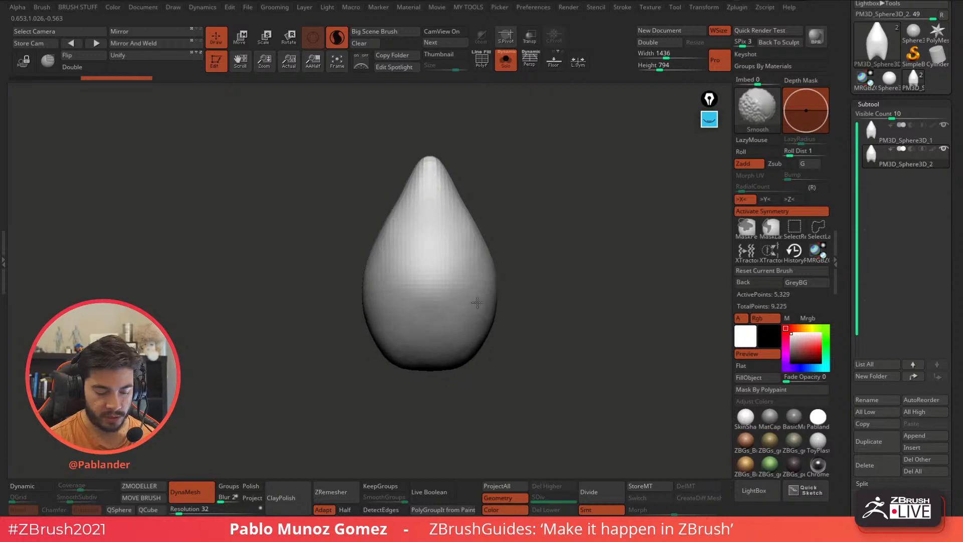
mouse_move(433, 332)
left_mouse_down("shift")
mouse_move(447, 352)
mouse_move(401, 346)
mouse_move(460, 337)
mouse_move(401, 346)
mouse_move(481, 321)
mouse_move(381, 316)
mouse_move(445, 335)
mouse_move(427, 326)
mouse_move(468, 315)
mouse_move(427, 301)
mouse_move(441, 261)
mouse_move(386, 286)
mouse_move(451, 300)
mouse_move(432, 167)
mouse_move(423, 180)
mouse_move(444, 175)
left_mouse_up("shift")
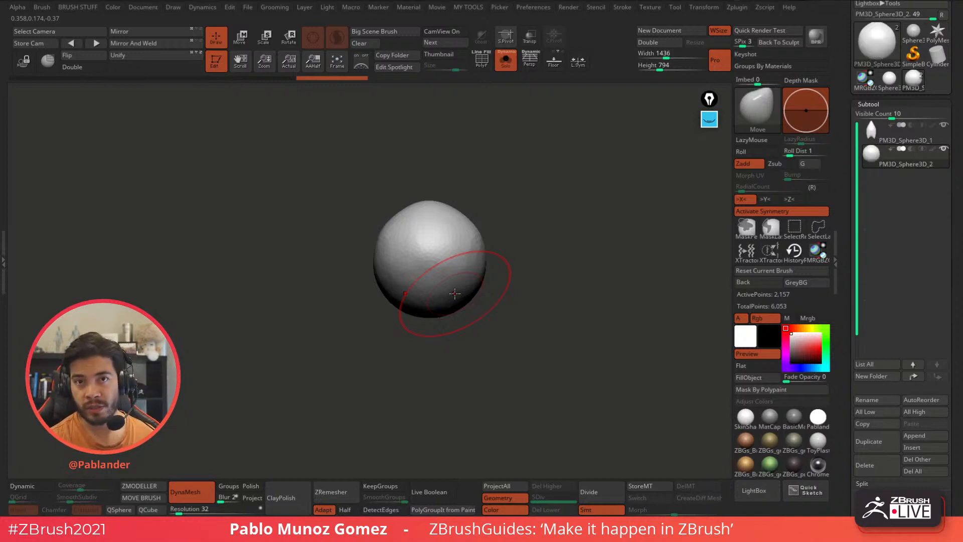
mouse_move(528, 279)
left_mouse_down()
mouse_move(485, 296)
mouse_move(504, 296)
mouse_move(515, 282)
mouse_move(471, 196)
mouse_move(428, 242)
left_mouse_up()
left_click_drag(537, 298, 589, 310)
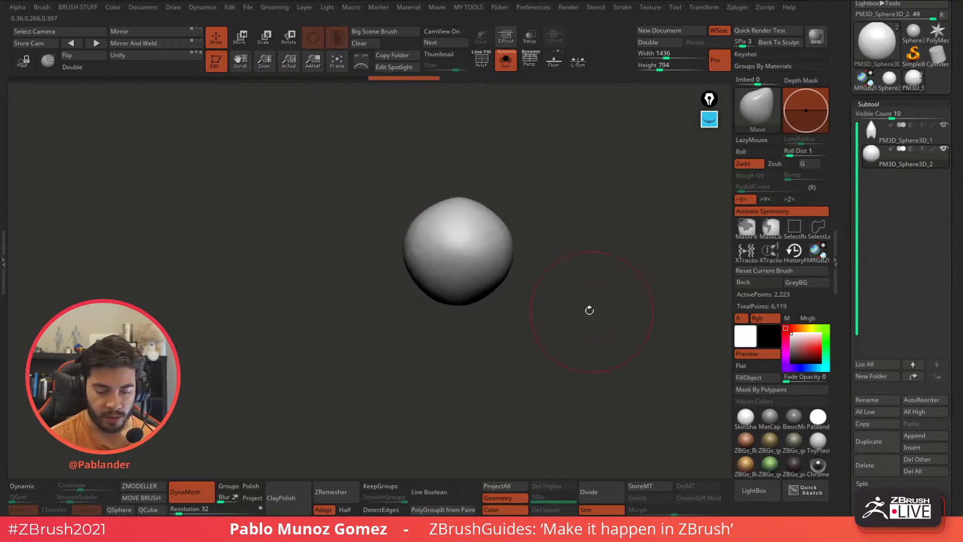
Mask the ball's central band, centre the gizmo on one unmasked side, and enable local symmetry.
left_click_drag(547, 274, 515, 272)
key("w")
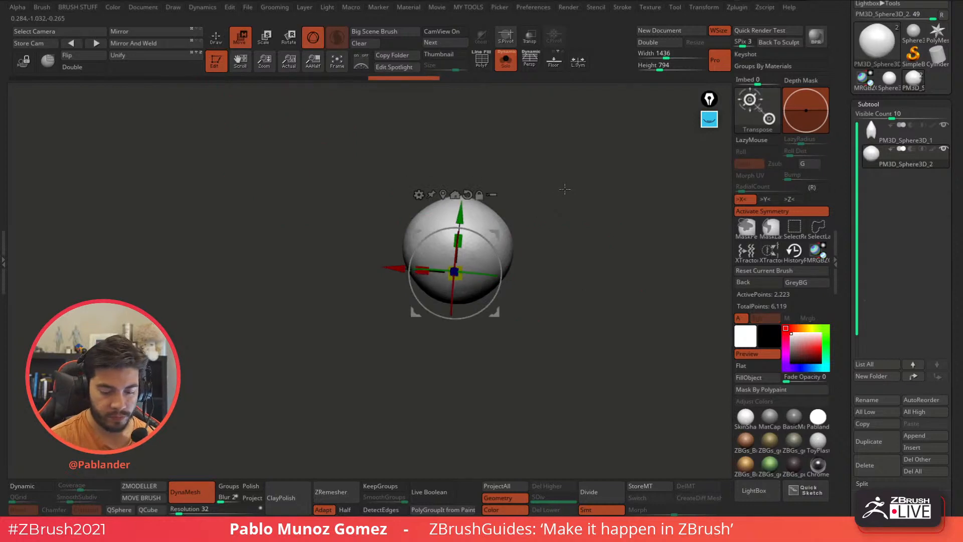
left_click_drag(566, 162, 491, 321, "ctrl")
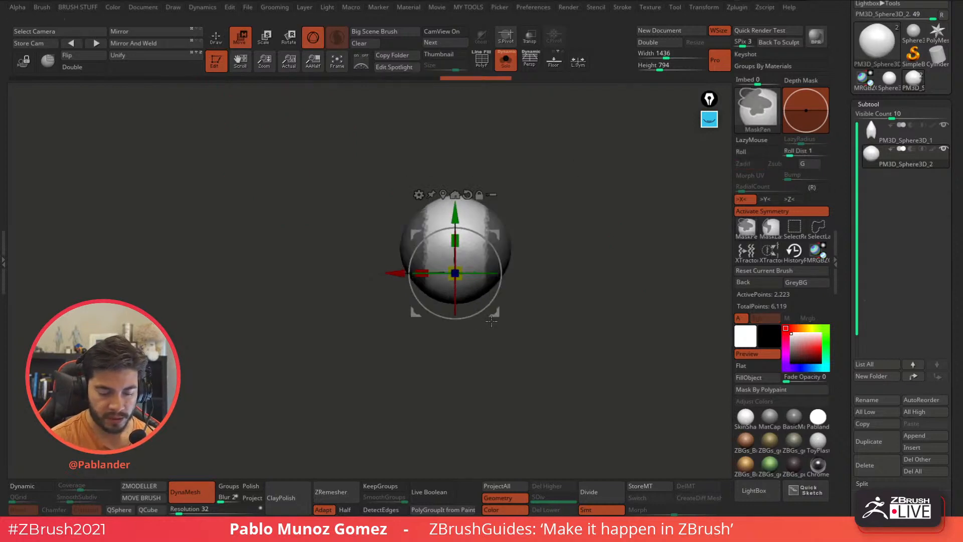
left_click(551, 321, "ctrl")
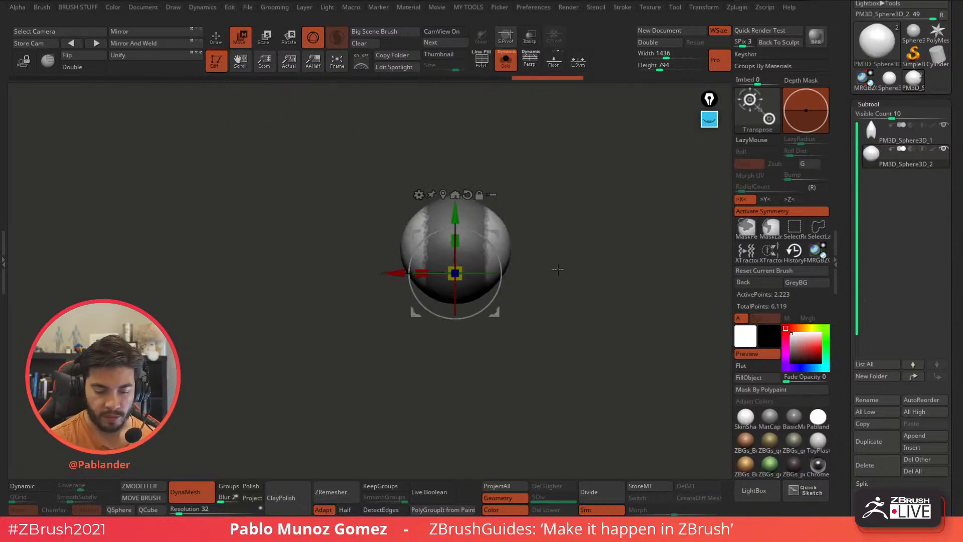
left_click(443, 195)
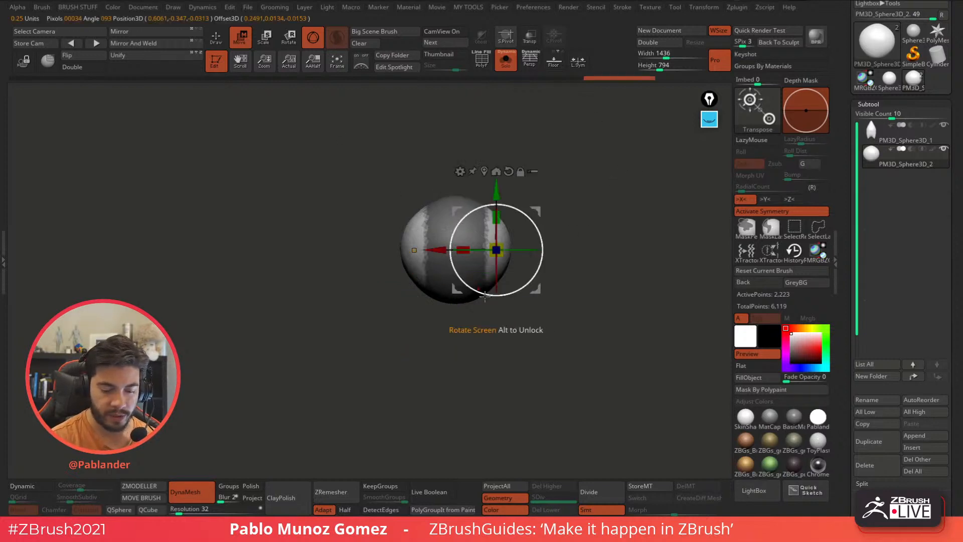
left_click(579, 64)
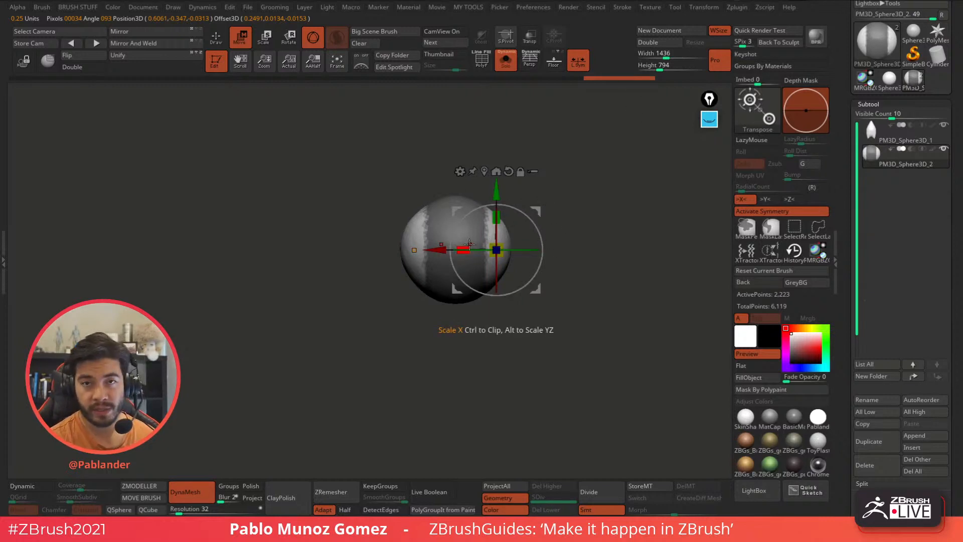
Scale and move the unmasked sides outward into two tapered arms, with the body shown for reference.
left_click_drag(536, 212, 636, 285)
mouse_move(632, 328)
left_mouse_down()
mouse_move(631, 348)
mouse_move(634, 329)
mouse_move(619, 319)
left_mouse_up()
left_click(505, 66)
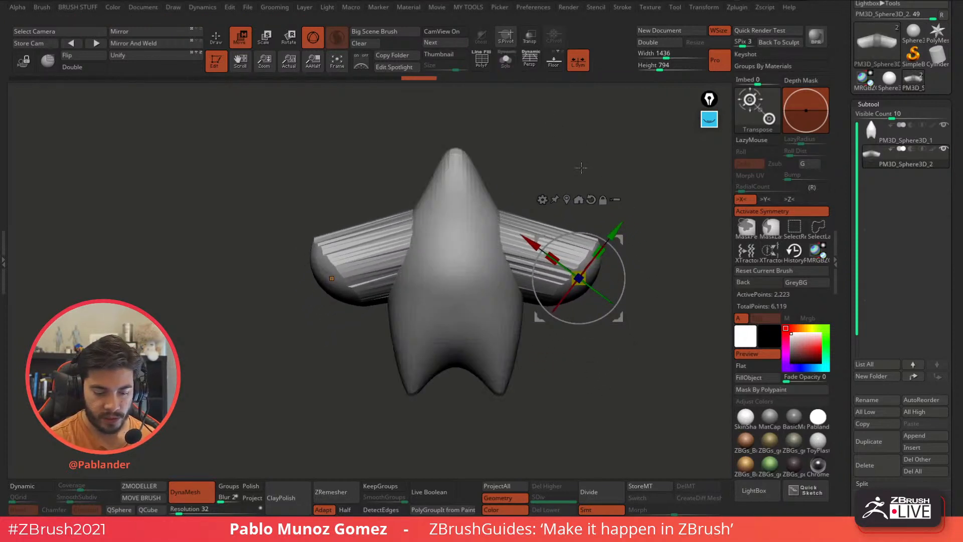
left_click_drag(581, 281, 564, 287)
left_click_drag(618, 240, 665, 235)
left_click_drag(661, 312, 660, 318)
left_click_drag(660, 240, 666, 239)
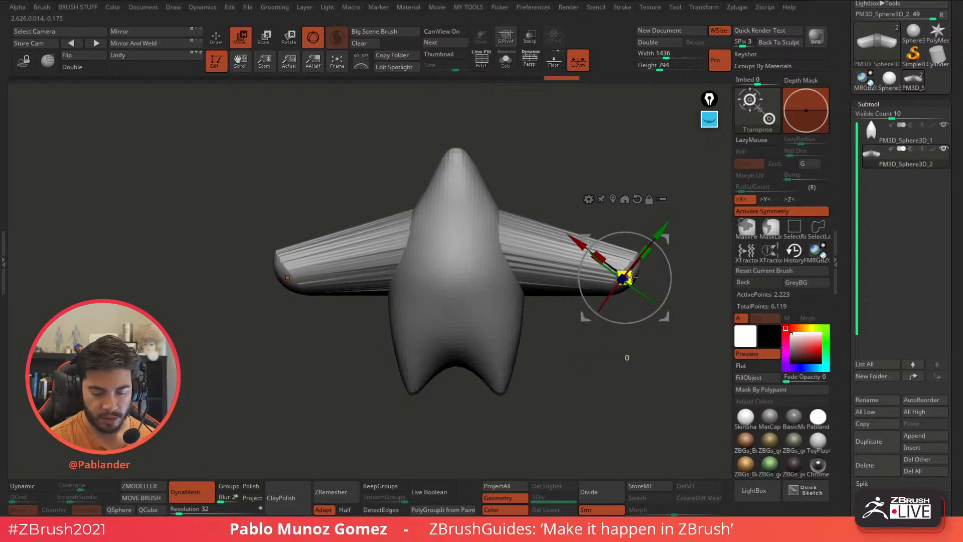
Clear the mask and remesh the stretched arms with DynaMesh at resolution 32.
right_click(625, 357)
key("q")
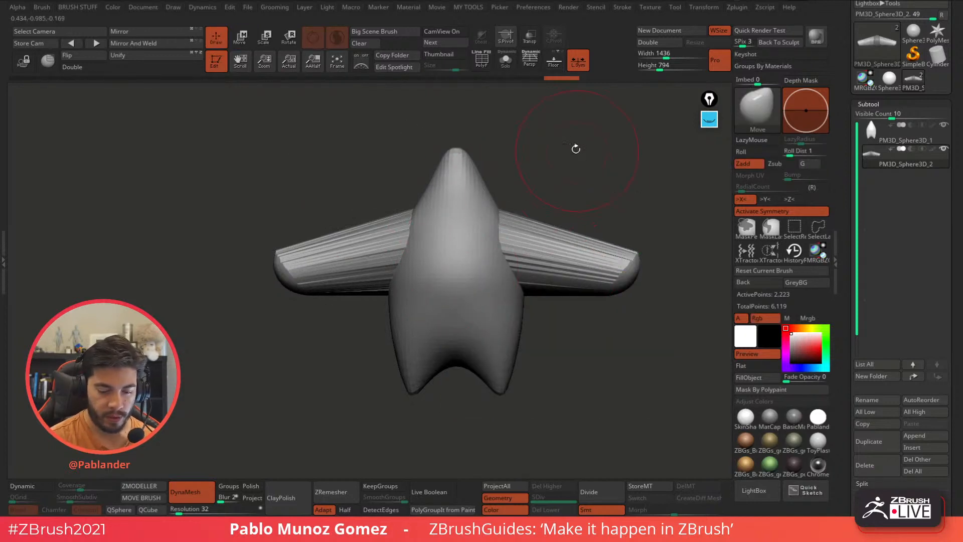
key("ctrl")
left_click_drag(607, 176, 613, 204, "ctrl")
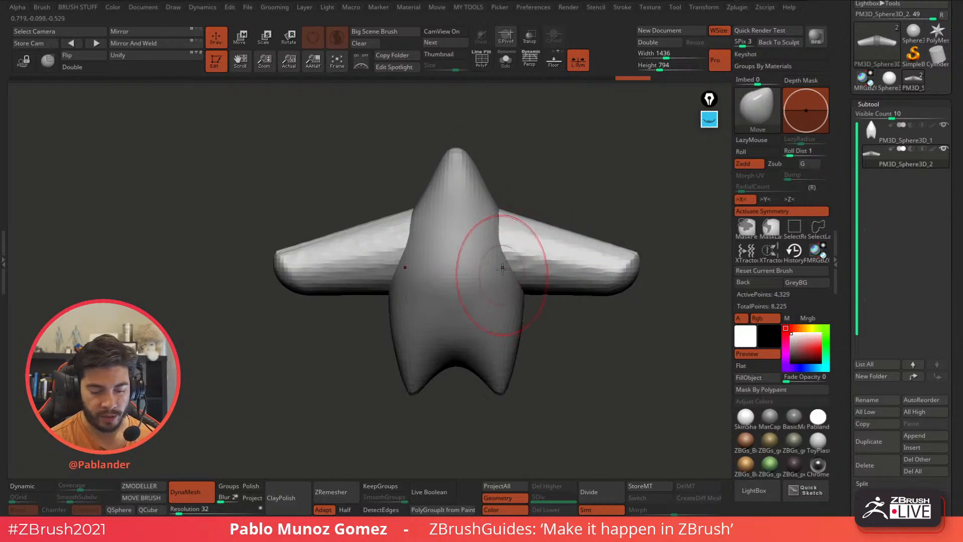
Isolate the arms subtool and smooth its central bulge, underside and arm surfaces.
left_click(505, 60)
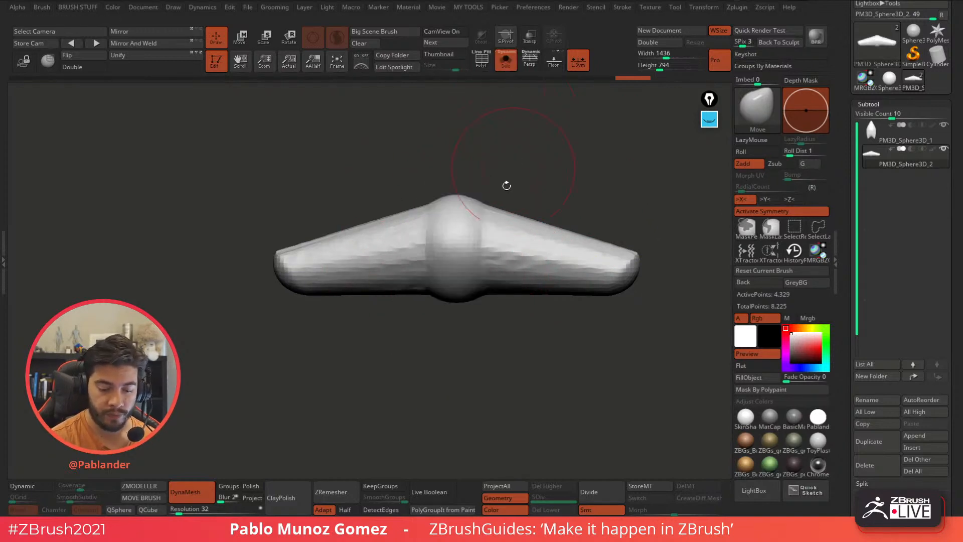
key("shift")
mouse_move(466, 291)
left_mouse_down("shift")
mouse_move(490, 251)
mouse_move(516, 251)
mouse_move(470, 255)
mouse_move(544, 268)
mouse_move(577, 257)
left_mouse_up("shift")
left_click_drag(569, 358, 561, 362)
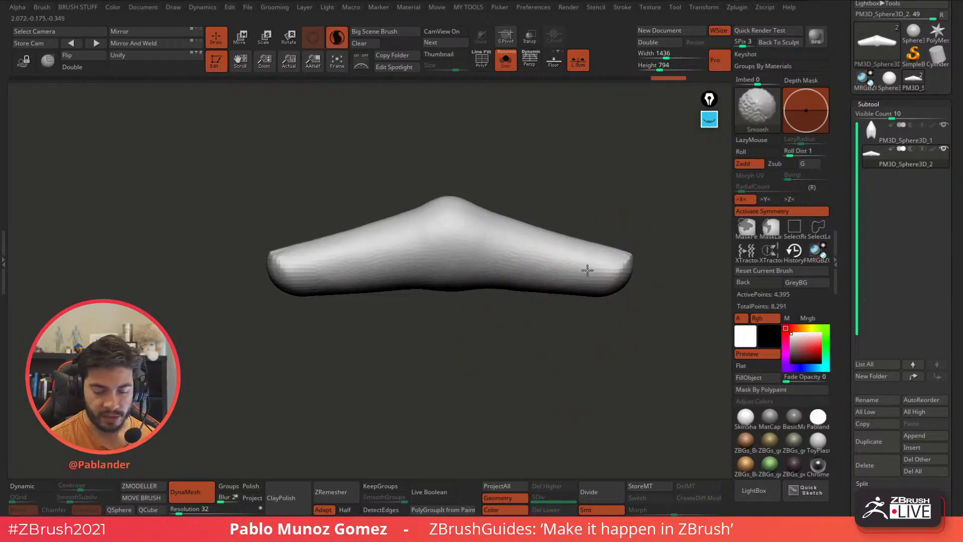
left_click_drag(588, 269, 596, 279, "shift")
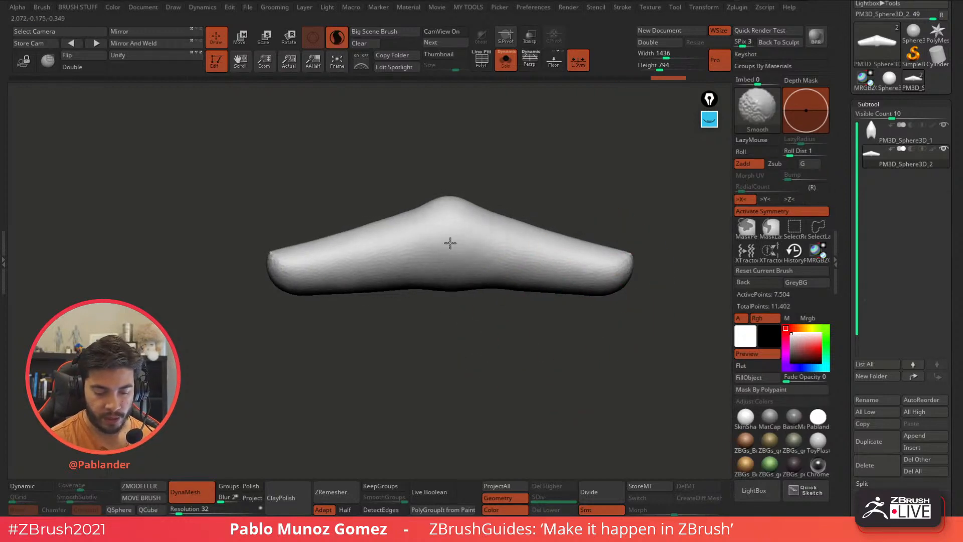
left_click_drag(451, 244, 451, 246, "shift")
left_click_drag(455, 288, 371, 287, "shift")
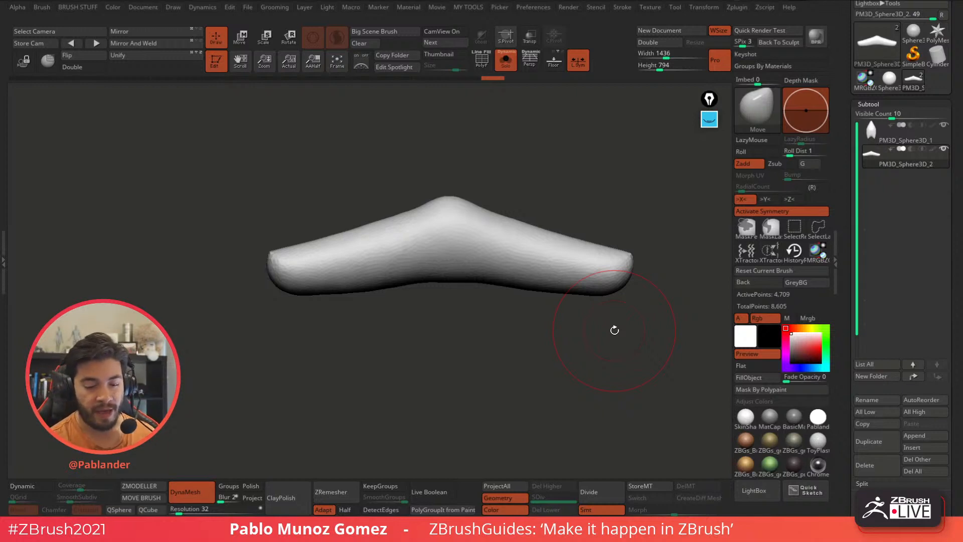
Examine the arms' wireframe and compare the topology of both sides using temporary yellow marks.
left_click(481, 59)
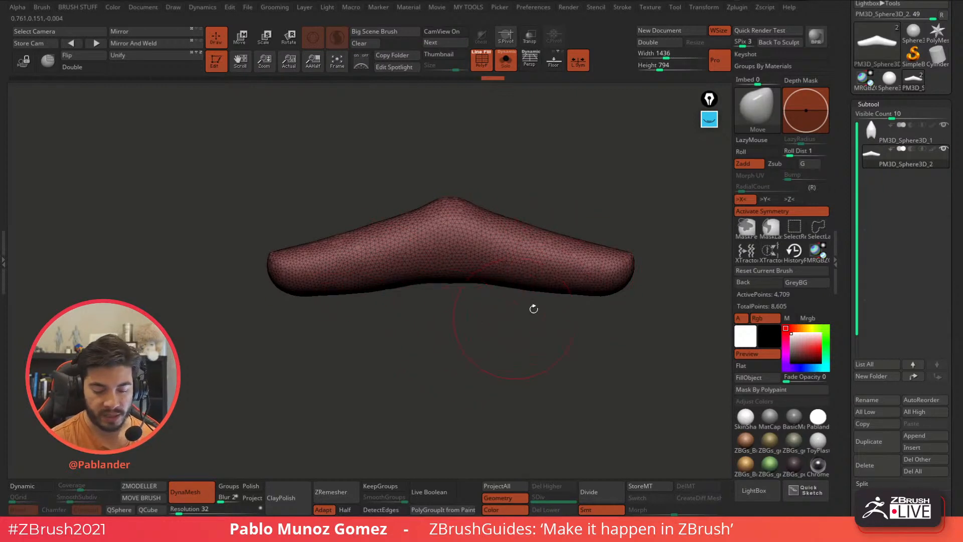
left_click(708, 120)
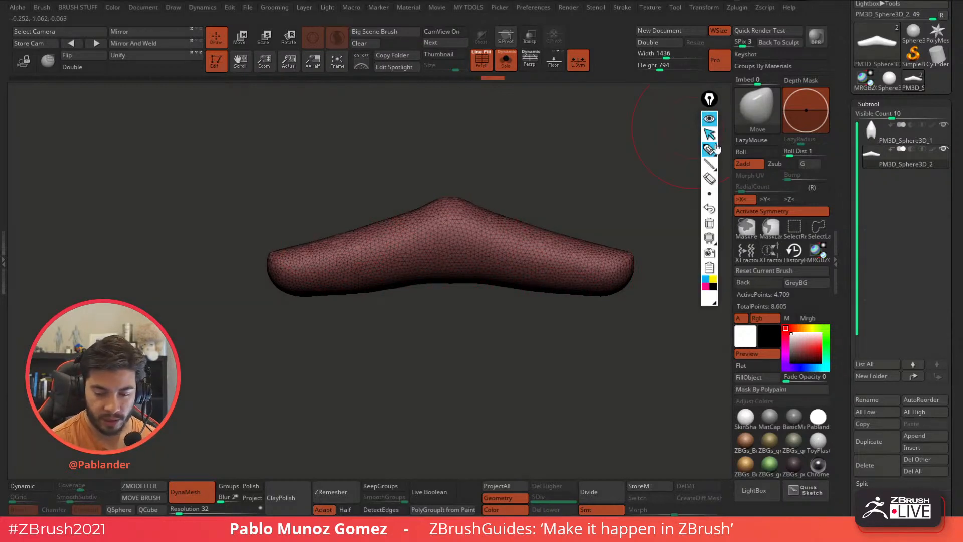
left_click(713, 279)
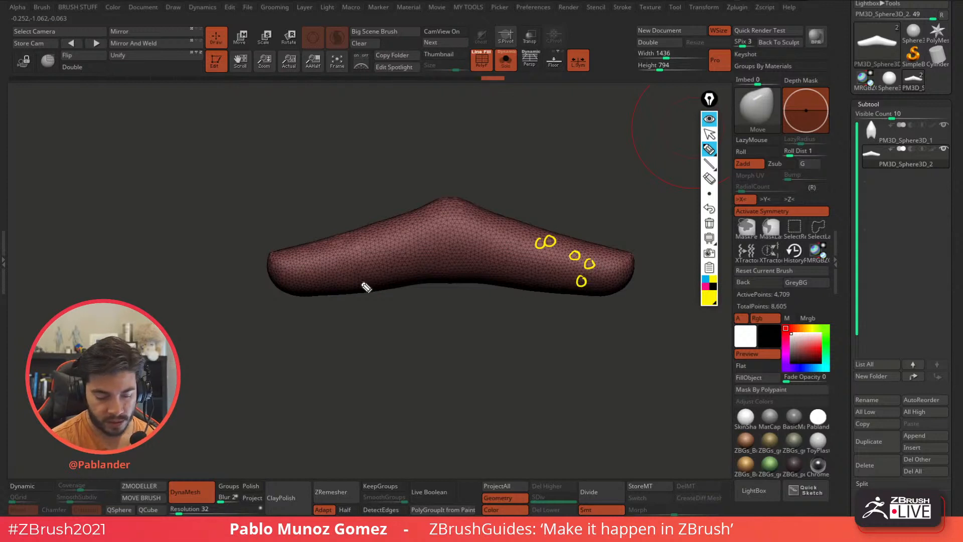
left_click_drag(365, 249, 356, 246)
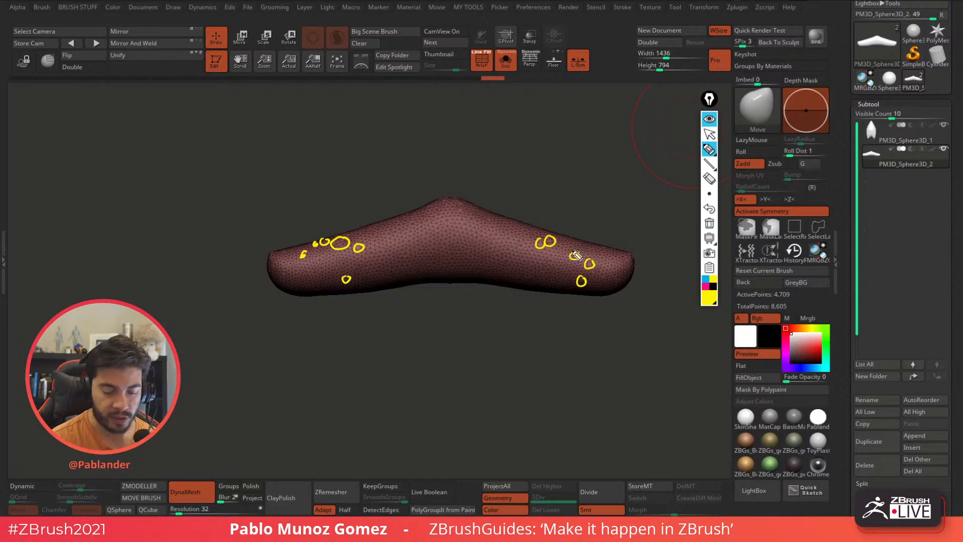
left_click(710, 225)
left_click(709, 120)
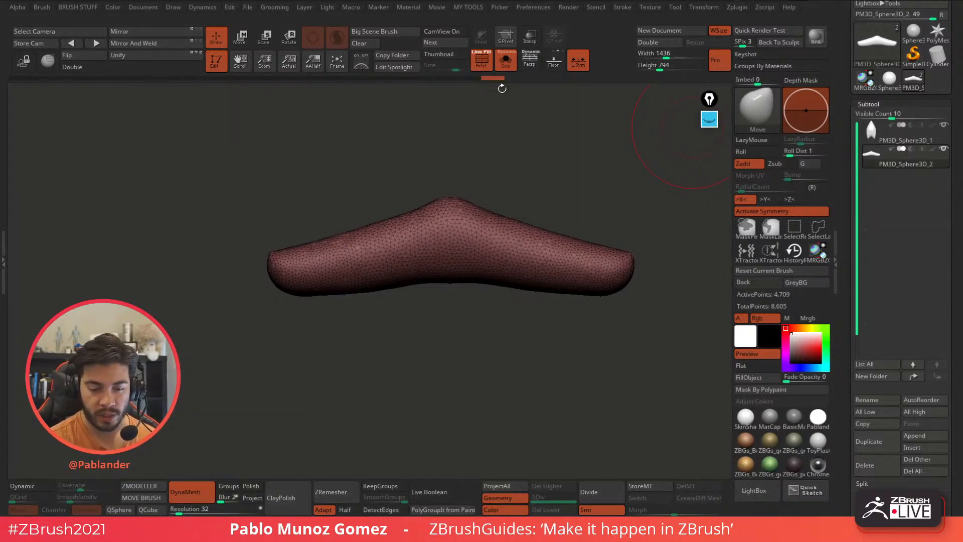
key("shift+f")
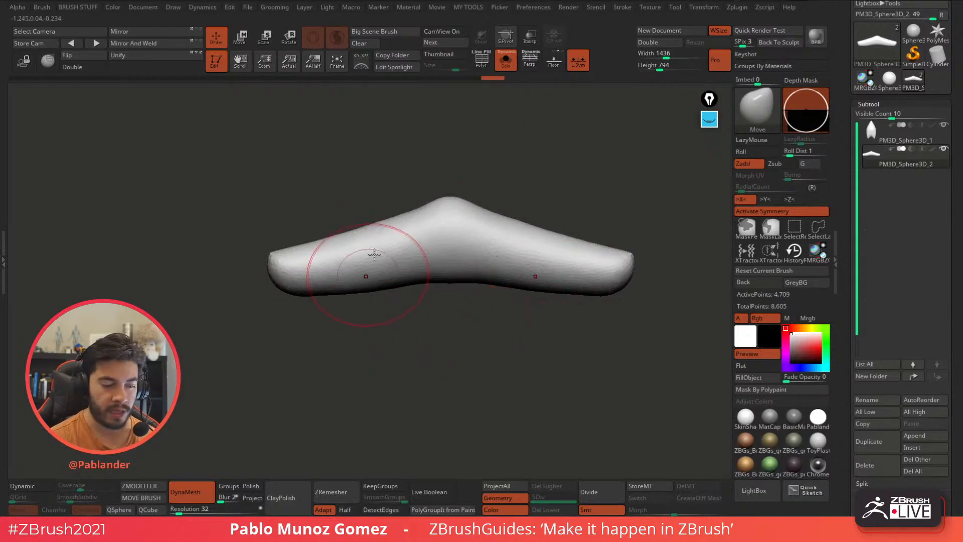
Mirror and weld the arms across X, and bring the body back into view with the wireframe hidden.
key("shift+f")
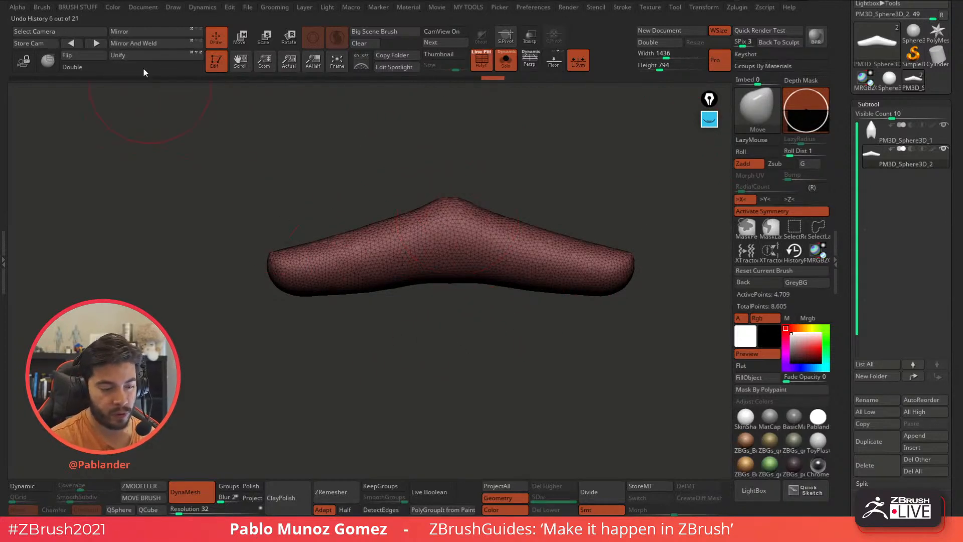
left_click(133, 43)
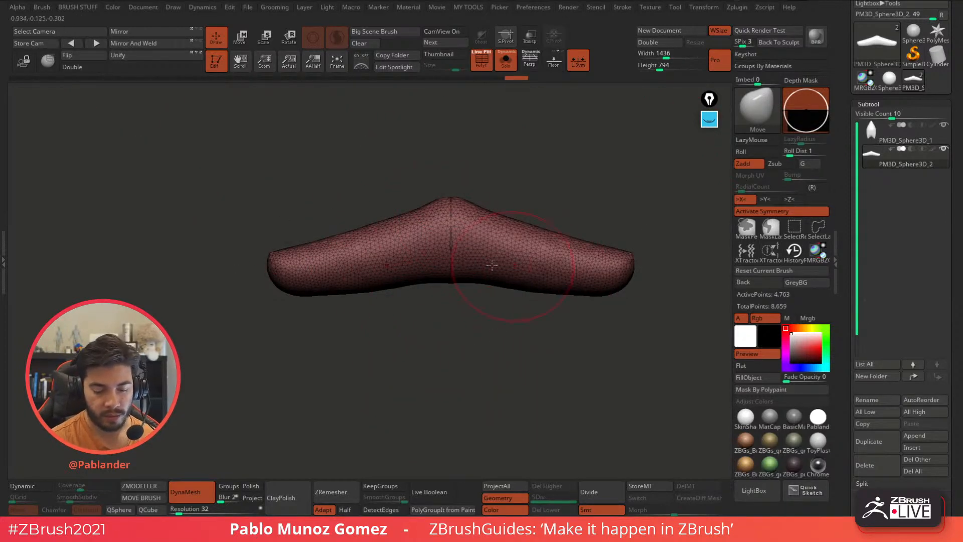
left_click(505, 63)
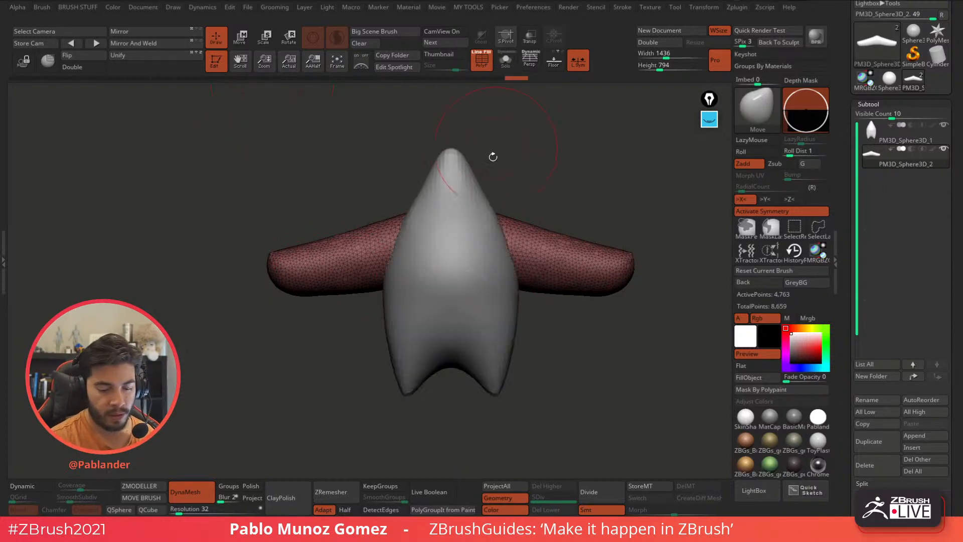
key("shift+f")
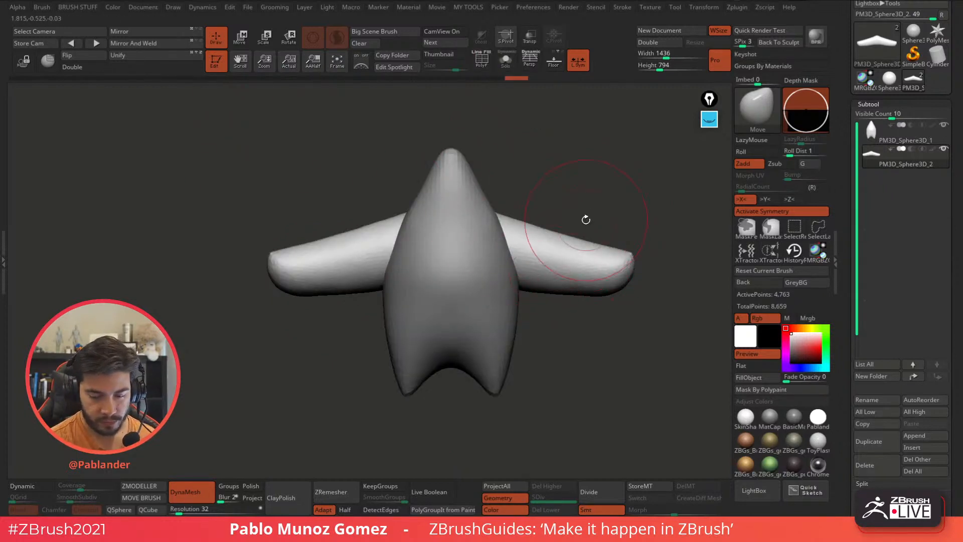
Enlarge the Move brush and reshape the arms, slimming and rounding their ends.
key("space")
left_click_drag(588, 211, 600, 211)
left_click_drag(602, 211, 549, 193)
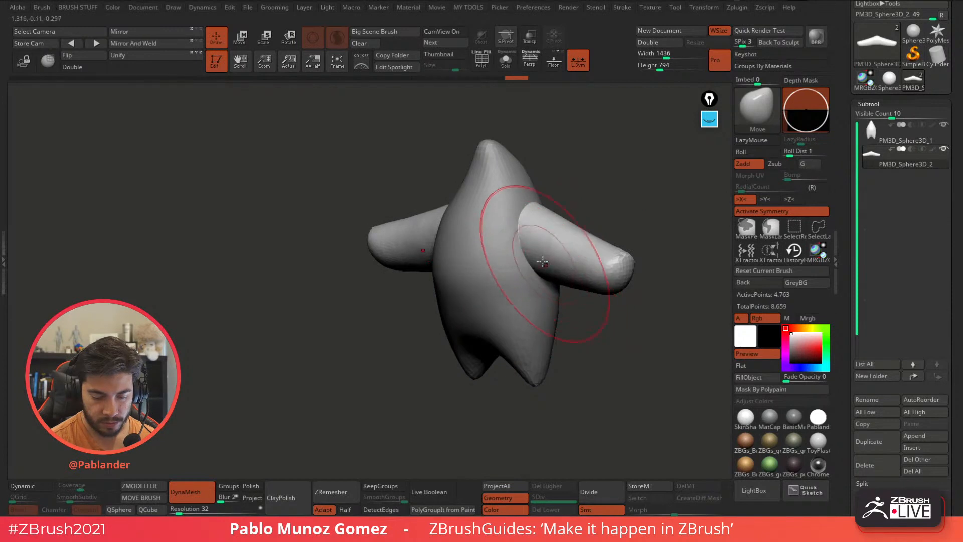
left_click_drag(528, 266, 515, 262)
mouse_move(599, 217)
left_mouse_down()
mouse_move(653, 202)
mouse_move(694, 211)
left_mouse_up()
left_click_drag(564, 295, 551, 283)
left_click_drag(641, 253, 635, 276)
left_click_drag(562, 287, 558, 277)
left_click_drag(590, 322, 596, 327)
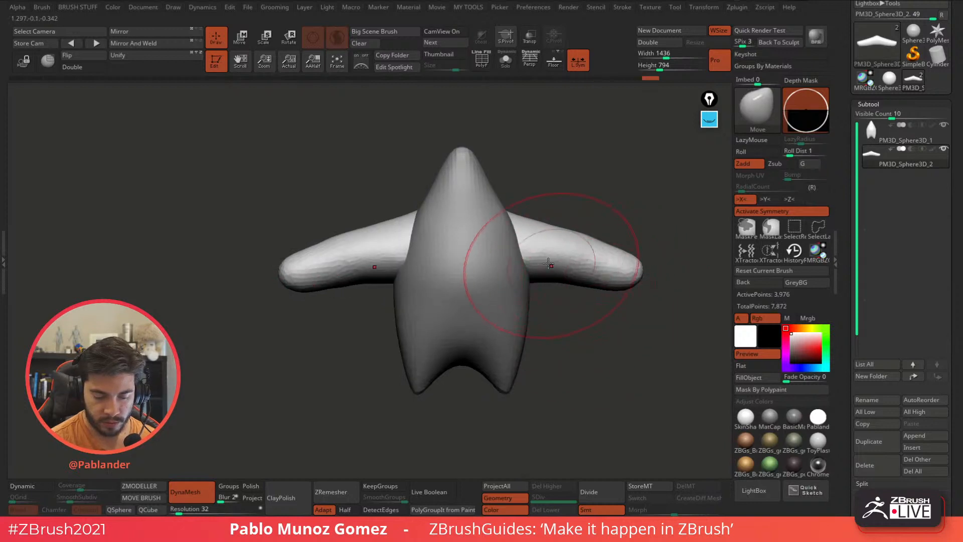
Adjust the arms around the shoulders with the Move brush and remesh them with DynaMesh.
right_click_drag(549, 265, 606, 292)
right_click_drag(560, 243, 543, 263)
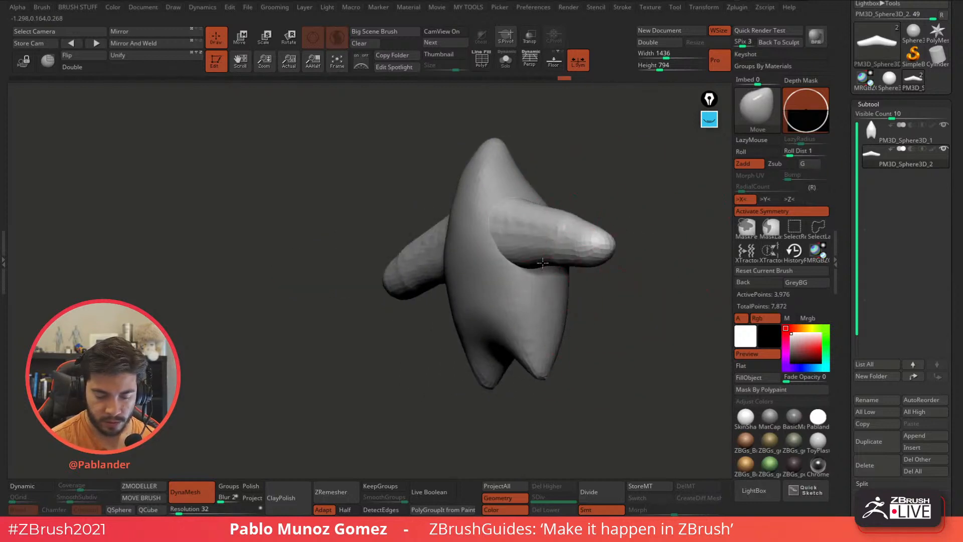
mouse_move(577, 193)
right_mouse_down()
mouse_move(601, 177)
mouse_move(630, 237)
right_mouse_up()
left_click_drag(507, 206, 511, 196)
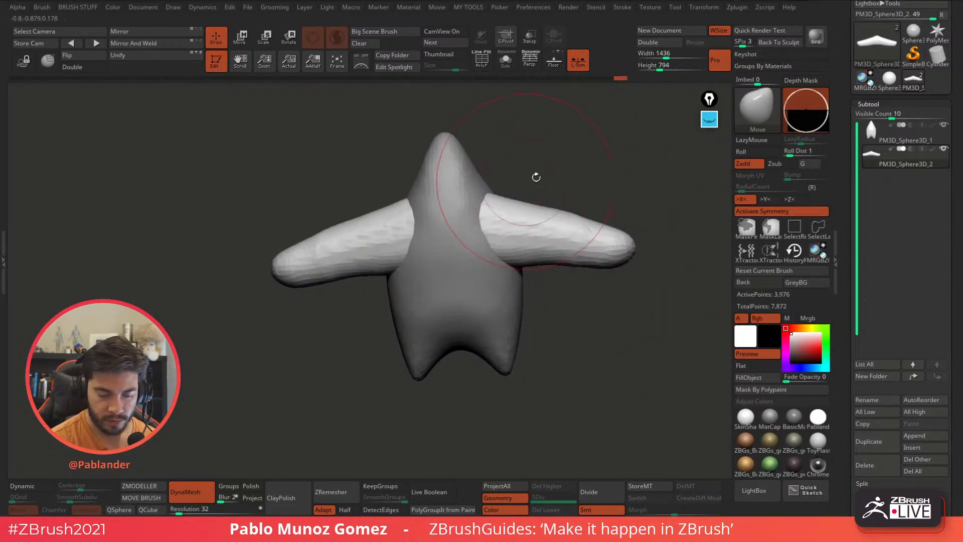
mouse_move(535, 176)
right_mouse_down()
mouse_move(636, 239)
mouse_move(550, 298)
right_mouse_up()
left_click_drag(640, 301, 652, 313, "ctrl")
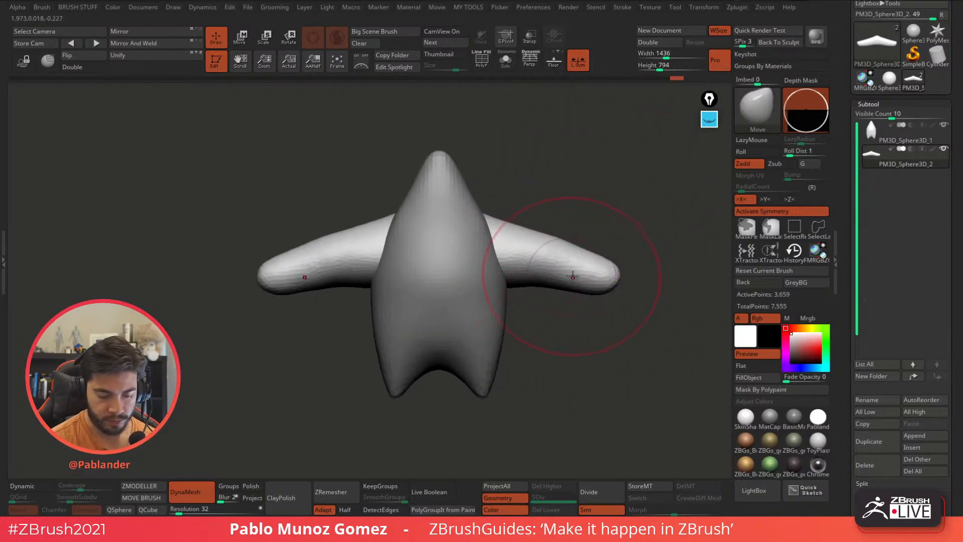
key("space")
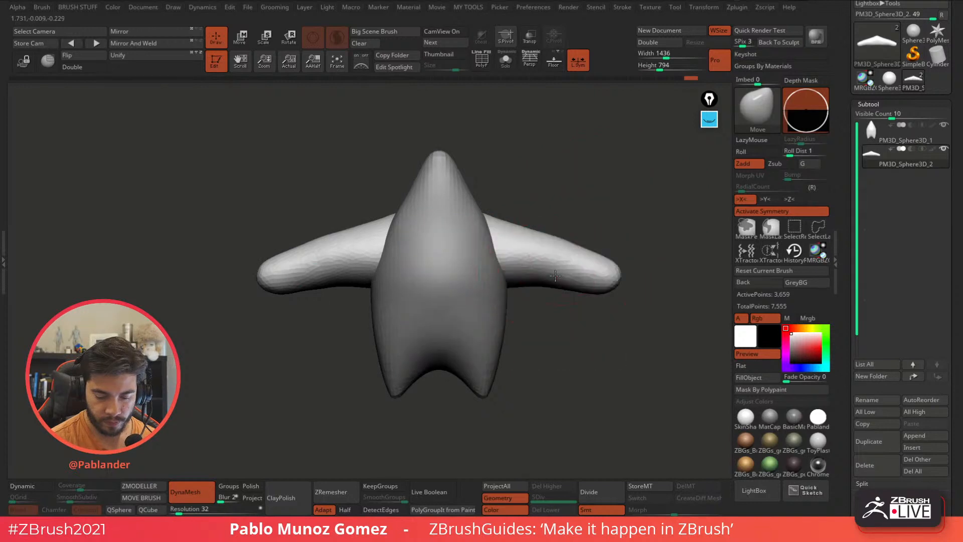
mouse_move(609, 314)
right_mouse_down()
mouse_move(612, 299)
mouse_move(639, 291)
mouse_move(620, 340)
right_mouse_up()
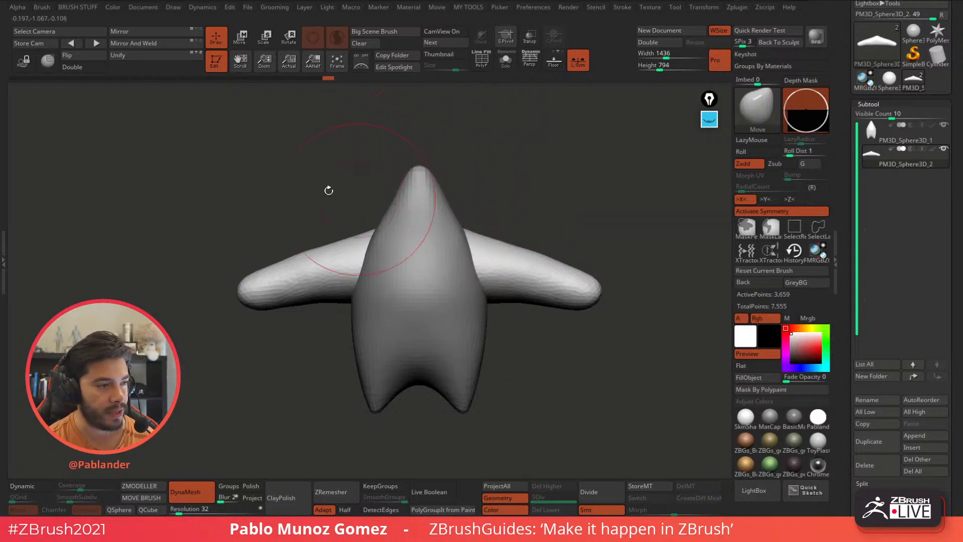
Examine the front silhouette of the body and arms in an enlarged thumbnail preview.
left_click_drag(544, 172, 542, 181)
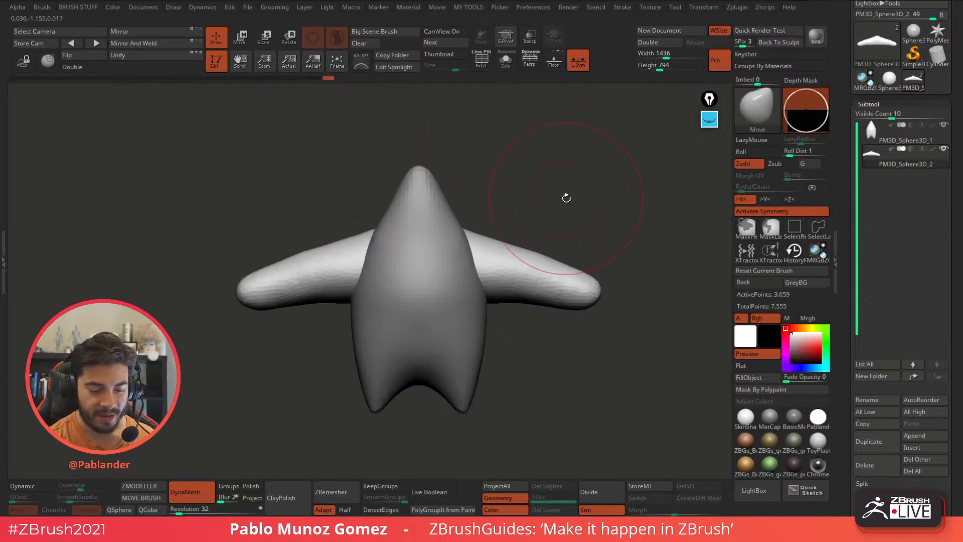
mouse_move(601, 249)
left_mouse_down()
mouse_move(570, 279)
mouse_move(608, 280)
left_mouse_up()
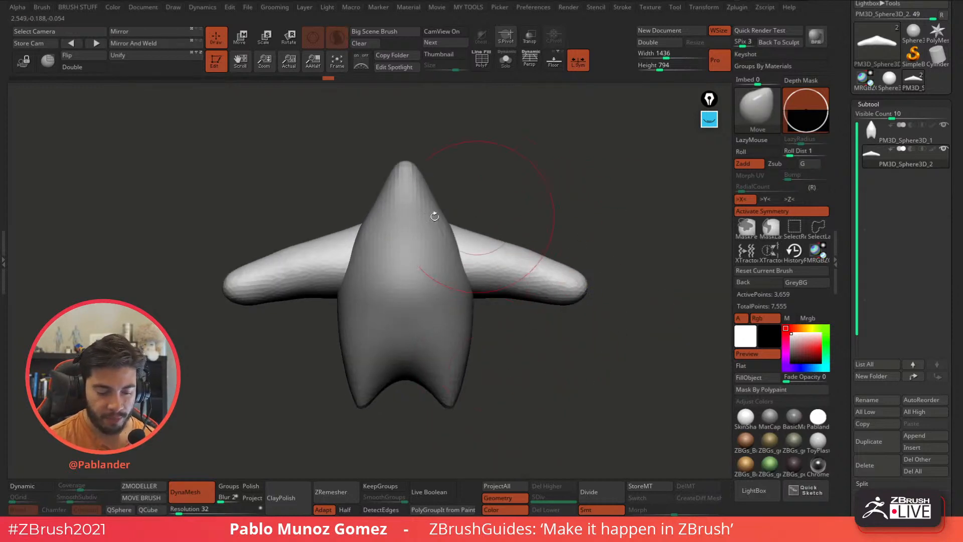
left_click(446, 54)
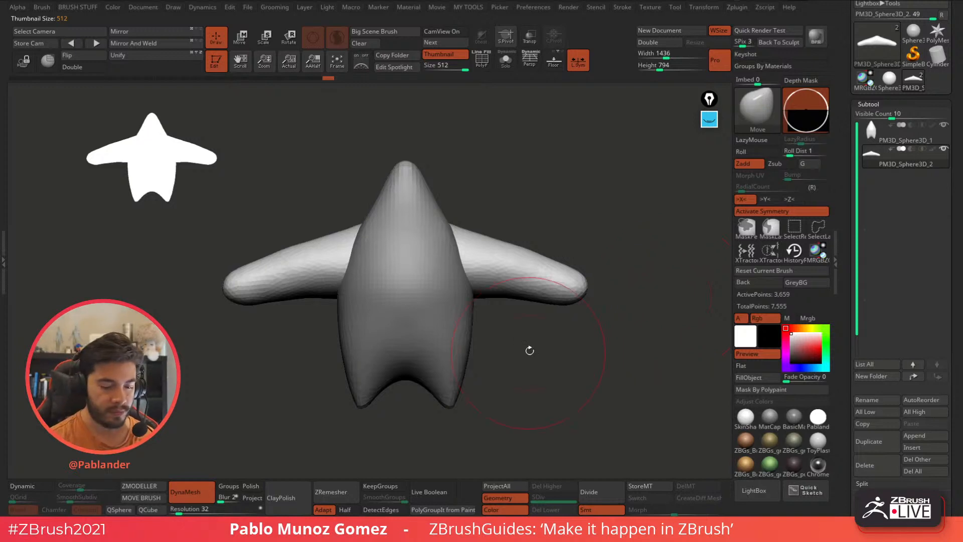
left_click(446, 55)
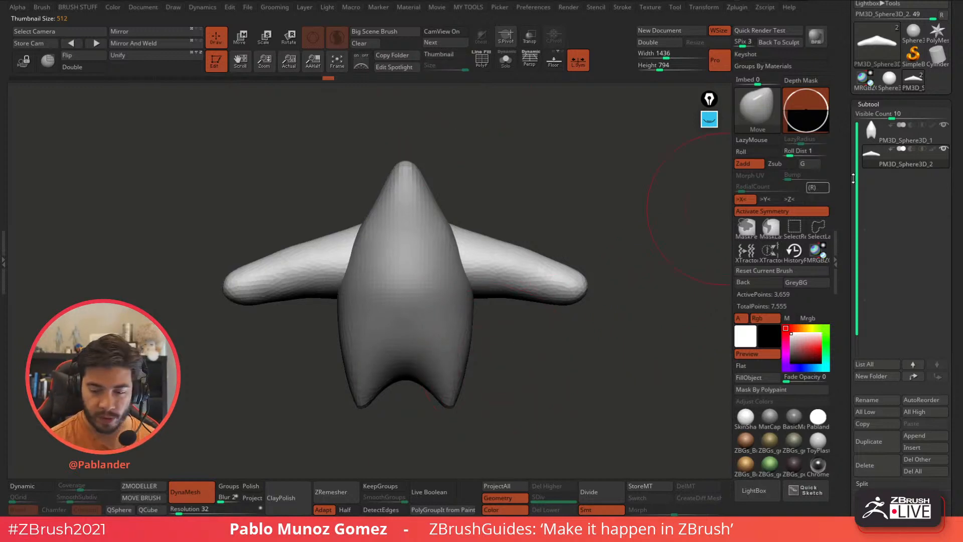
Merge the body and arms into a single subtool.
left_click(879, 136)
key("ctrl+shift+d")
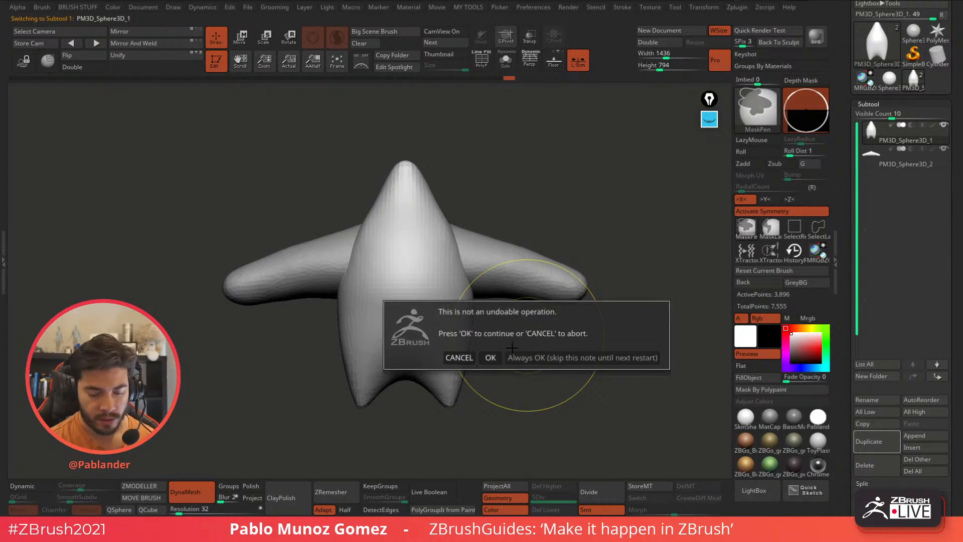
left_click(491, 358)
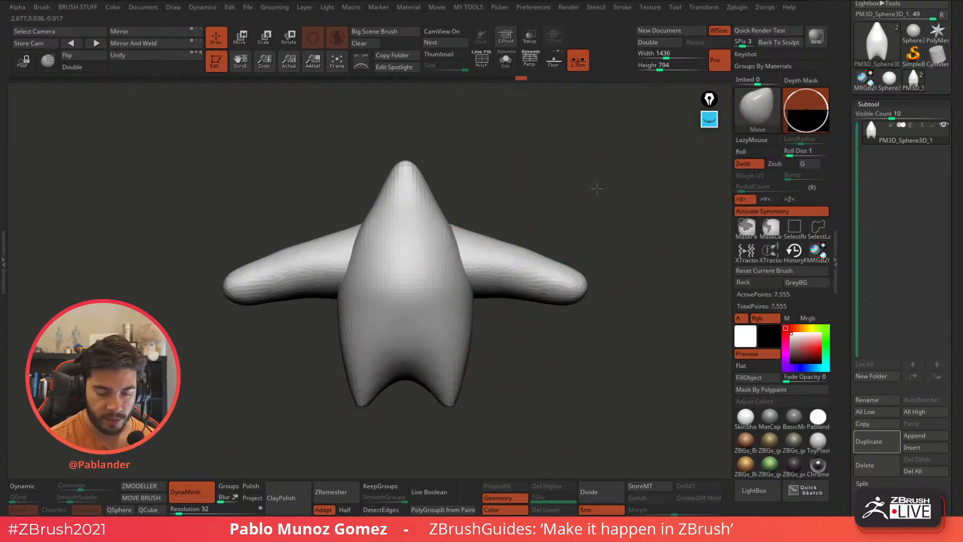
Set the DynaMesh resolution to 112 and remesh the merged body and arms into one surface.
key("space")
left_click_drag(597, 189, 585, 189)
left_click(179, 512)
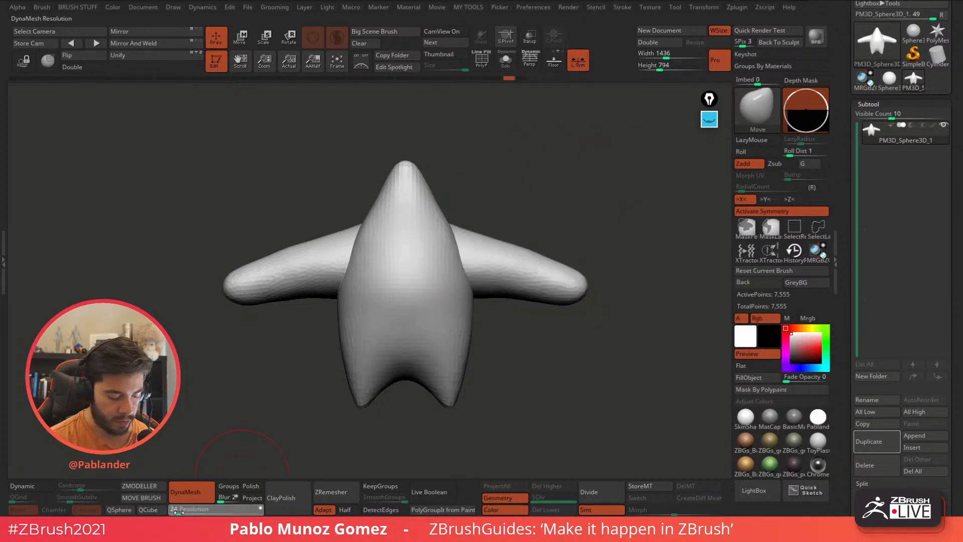
left_click_drag(186, 513, 186, 512)
left_click_drag(231, 444, 253, 438, "ctrl")
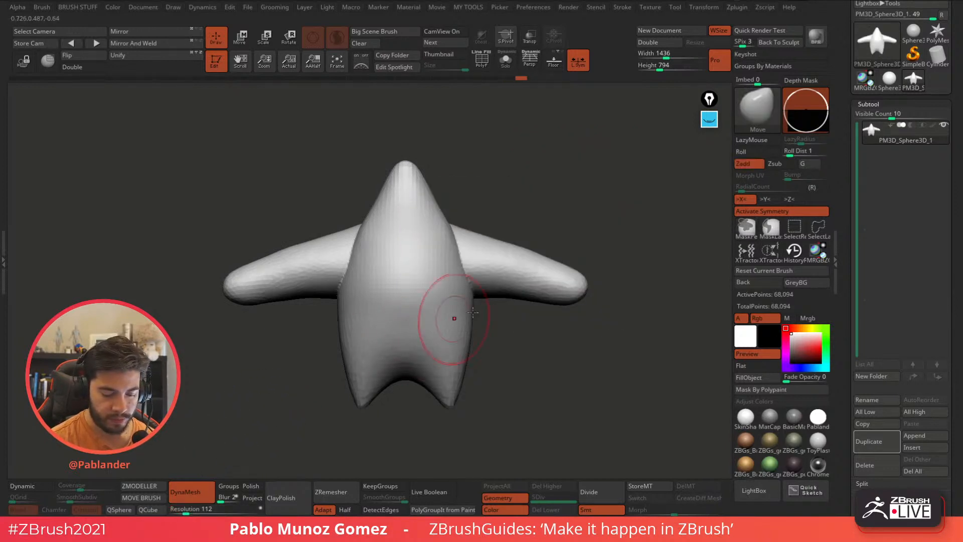
Smooth the seams where the arms meet the body, remeshing with DynaMesh between strokes.
left_click_drag(464, 256, 473, 285, "shift")
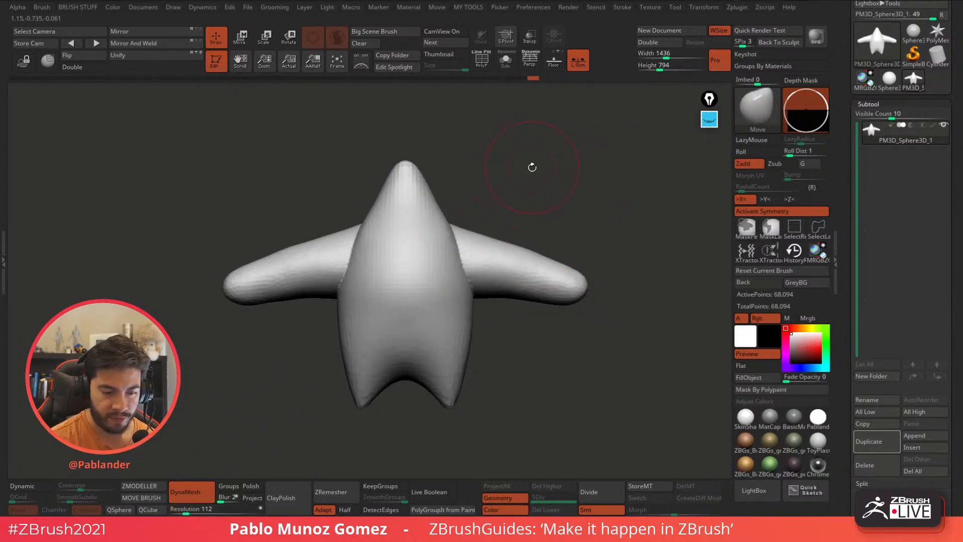
key("space")
left_click_drag(525, 166, 522, 183, "ctrl")
left_click_drag(470, 254, 474, 292, "shift")
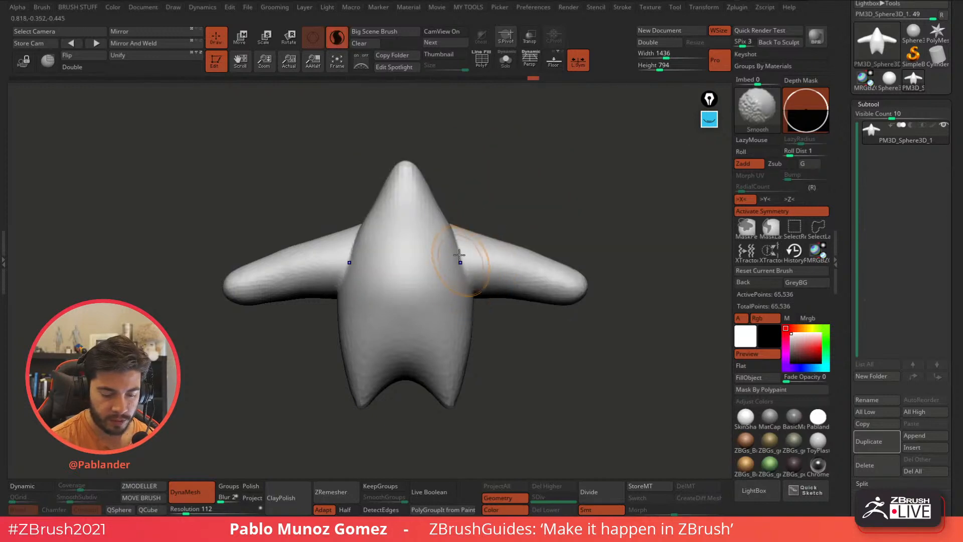
mouse_move(459, 254)
left_mouse_down("shift")
mouse_move(449, 221)
mouse_move(494, 259)
left_mouse_up("shift")
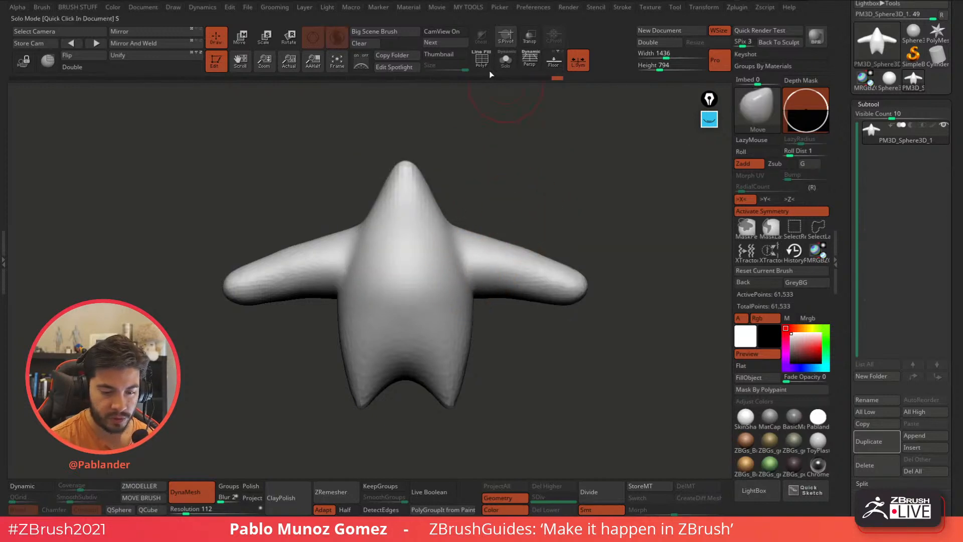
Inspect the wireframe around the shoulders, and smooth the arms and lower legs with it hidden.
key("shift+f")
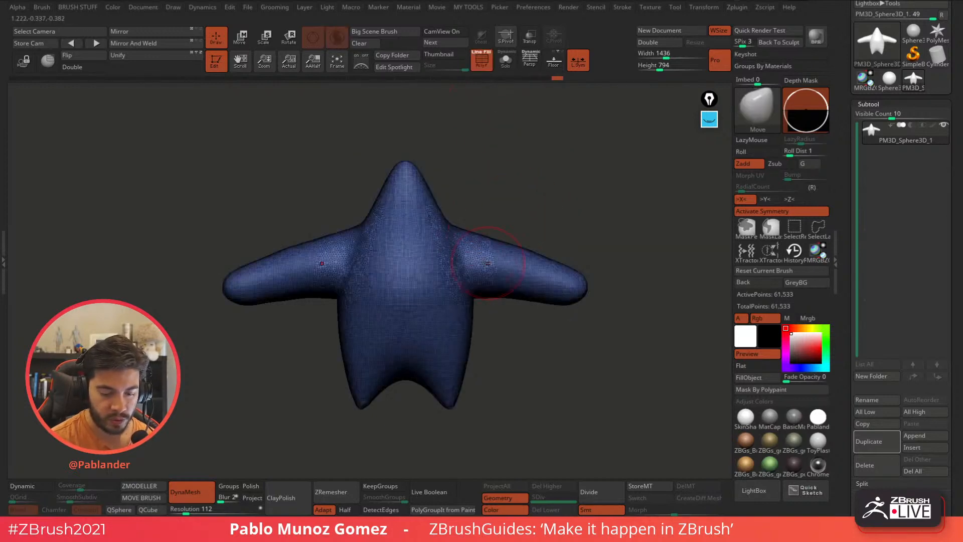
left_click(482, 70)
left_click_drag(529, 263, 520, 300, "shift")
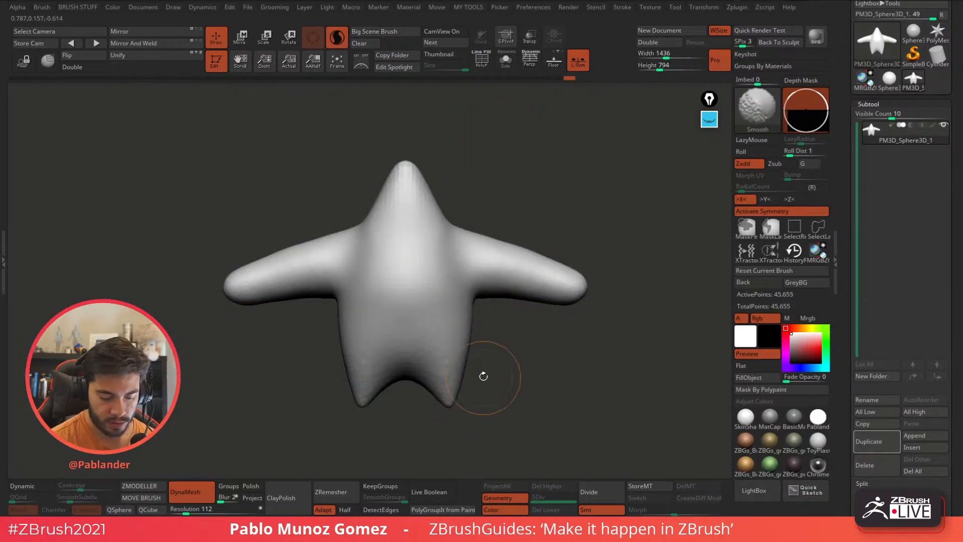
left_click_drag(483, 376, 450, 407, "shift")
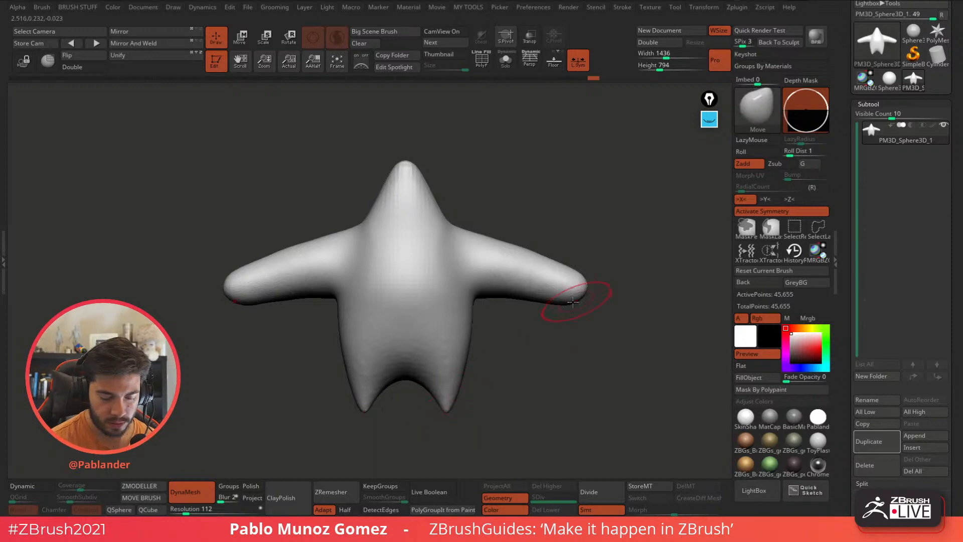
mouse_move(557, 305)
left_mouse_down()
mouse_move(566, 301)
mouse_move(576, 344)
mouse_move(532, 344)
mouse_move(574, 314)
mouse_move(366, 373)
left_mouse_up()
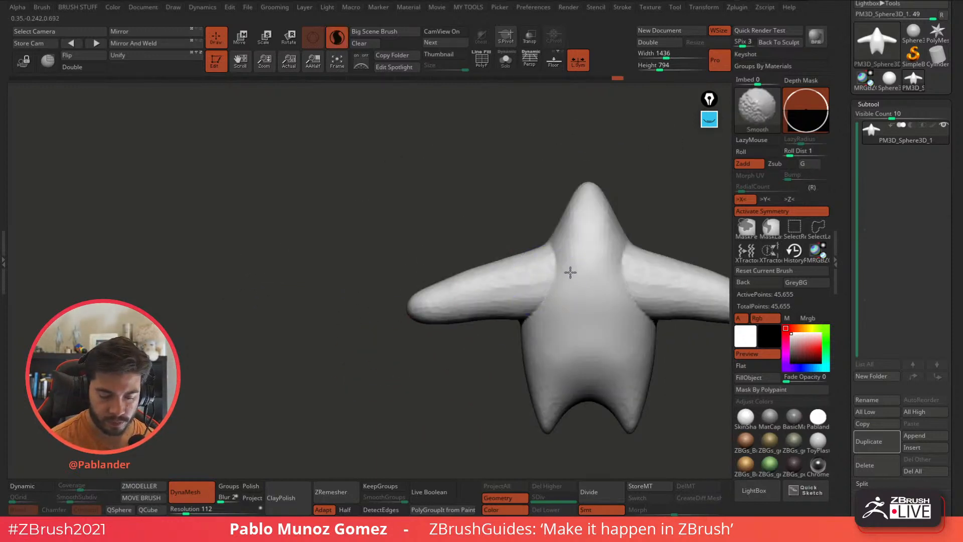
Smooth the neck and shoulders and reshape the head with the Move brush from several angles.
left_click_drag(571, 273, 533, 307, "shift")
left_click_drag(574, 211, 571, 215, "shift")
mouse_move(570, 213)
left_mouse_down()
mouse_move(561, 204)
mouse_move(587, 189)
left_mouse_up()
left_click_drag(582, 175, 622, 182)
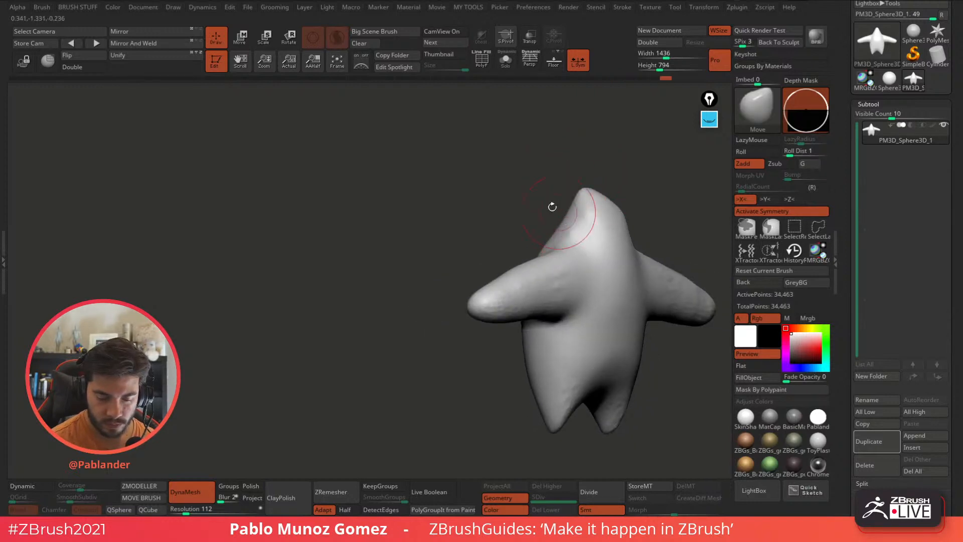
mouse_move(554, 209)
left_mouse_down()
mouse_move(609, 202)
mouse_move(580, 211)
mouse_move(546, 250)
mouse_move(534, 239)
mouse_move(612, 227)
mouse_move(612, 254)
left_mouse_up()
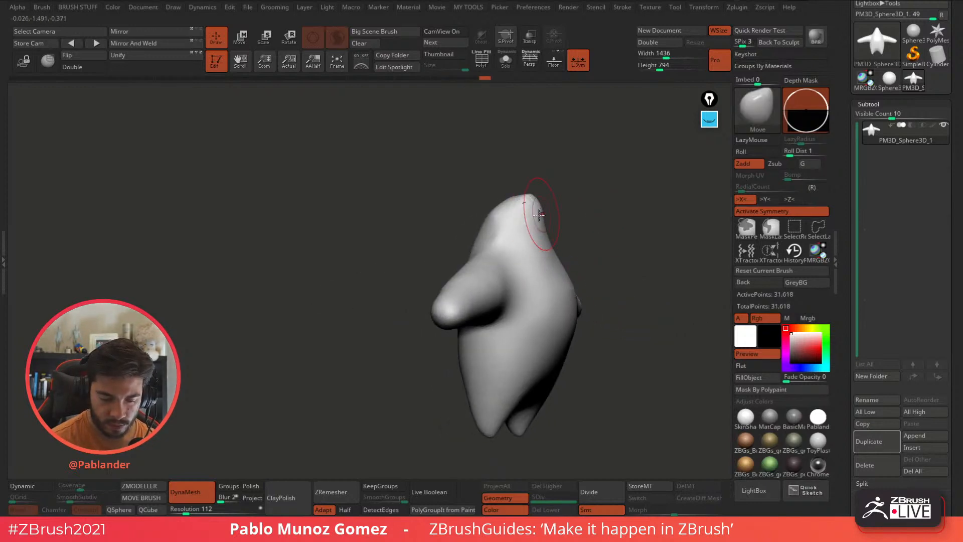
left_click_drag(540, 215, 517, 219)
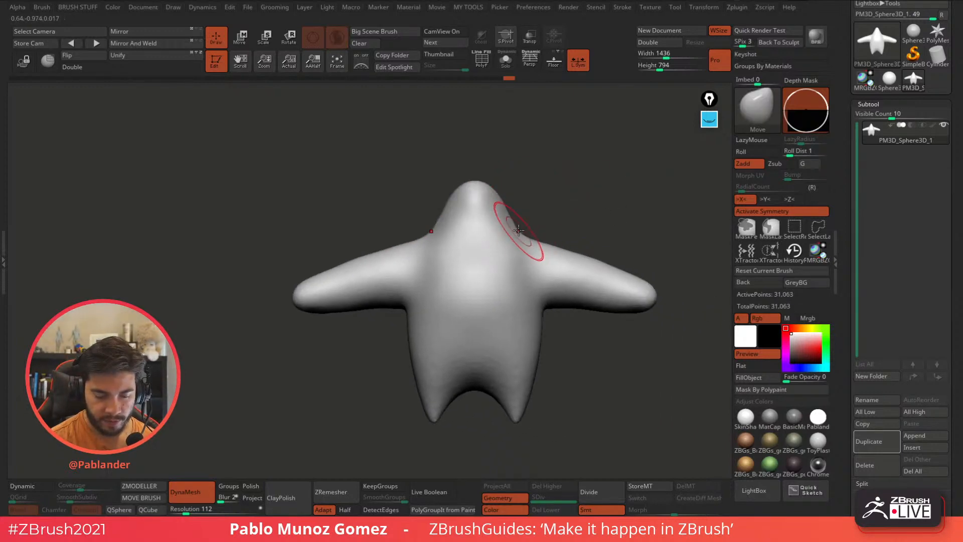
Enlarge the Move brush and adjust the body around the armpits.
key("space")
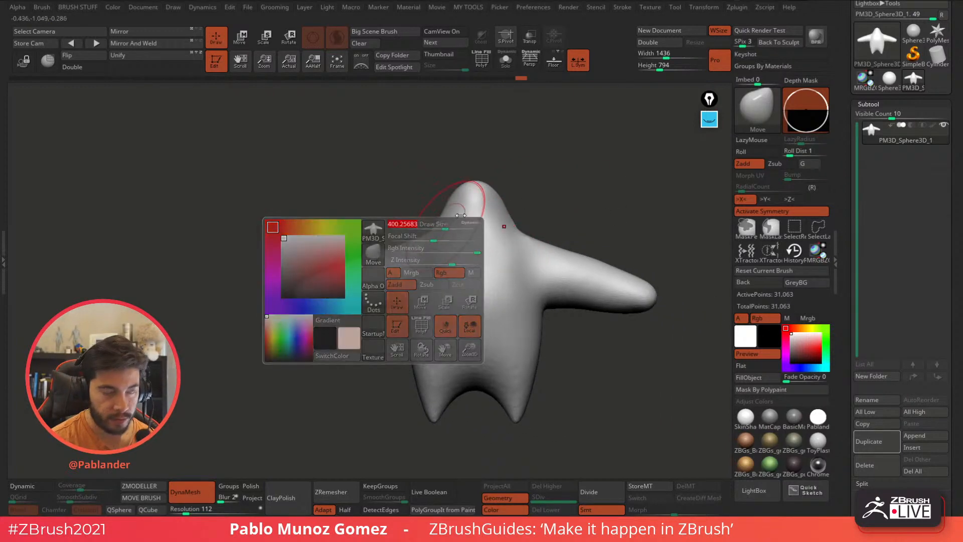
left_click_drag(571, 188, 546, 198, "alt")
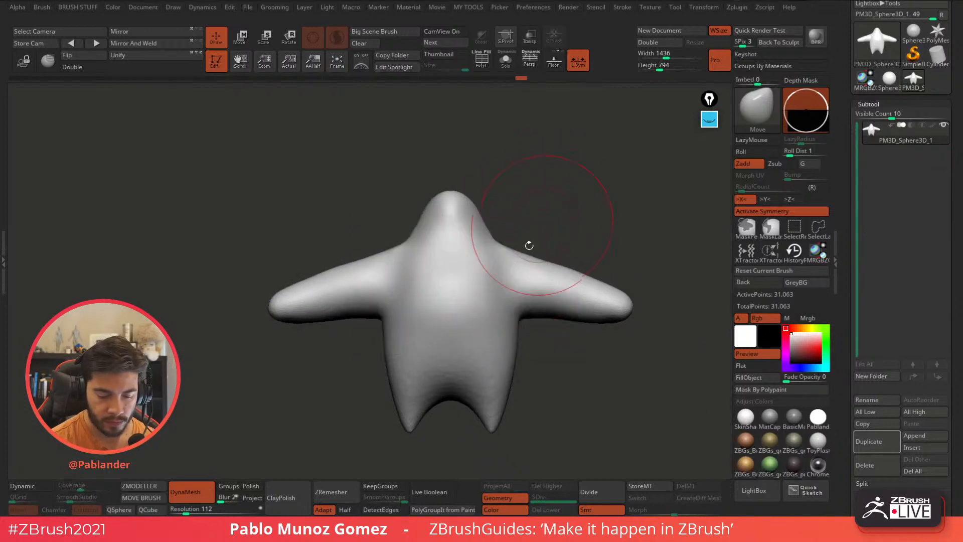
left_click_drag(514, 310, 517, 303)
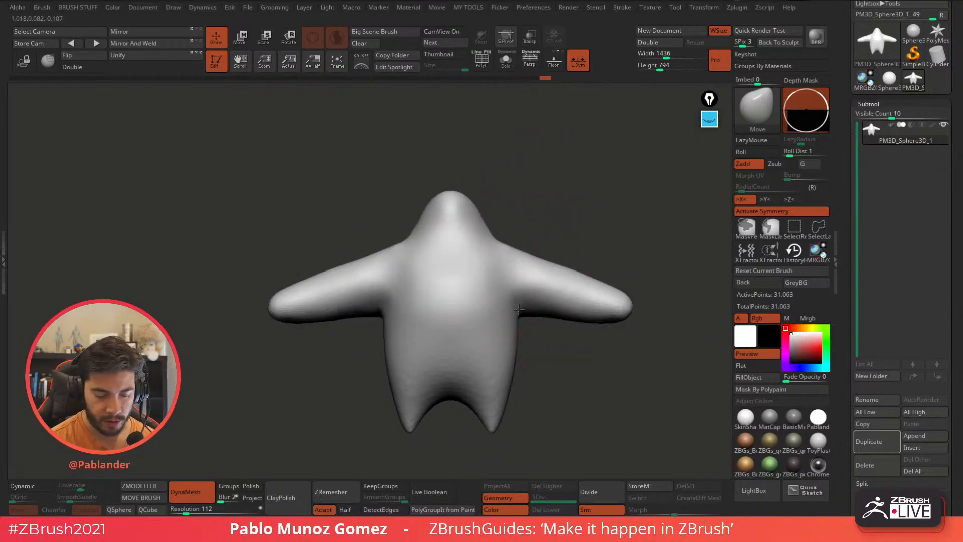
left_click_drag(542, 343, 524, 311, "alt")
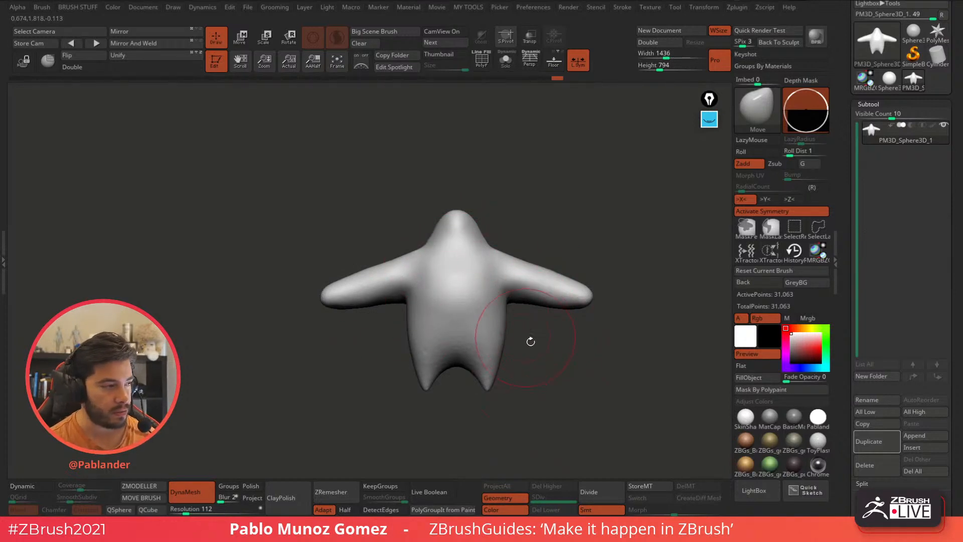
mouse_move(531, 341)
left_mouse_down("alt")
mouse_move(544, 344)
mouse_move(547, 321)
left_mouse_up("alt")
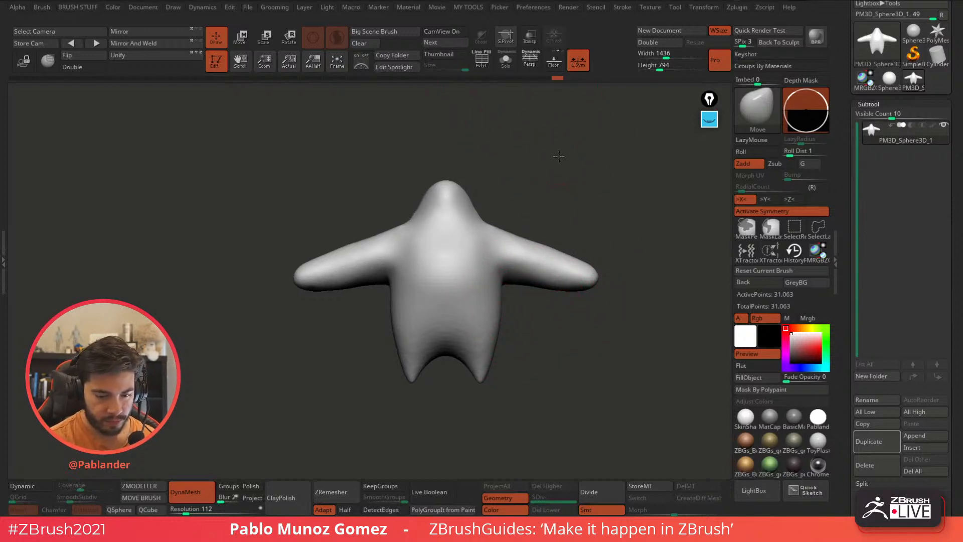
Mask the lower body with MaskLasso and invert the mask so only that area is free to edit.
left_click(777, 231)
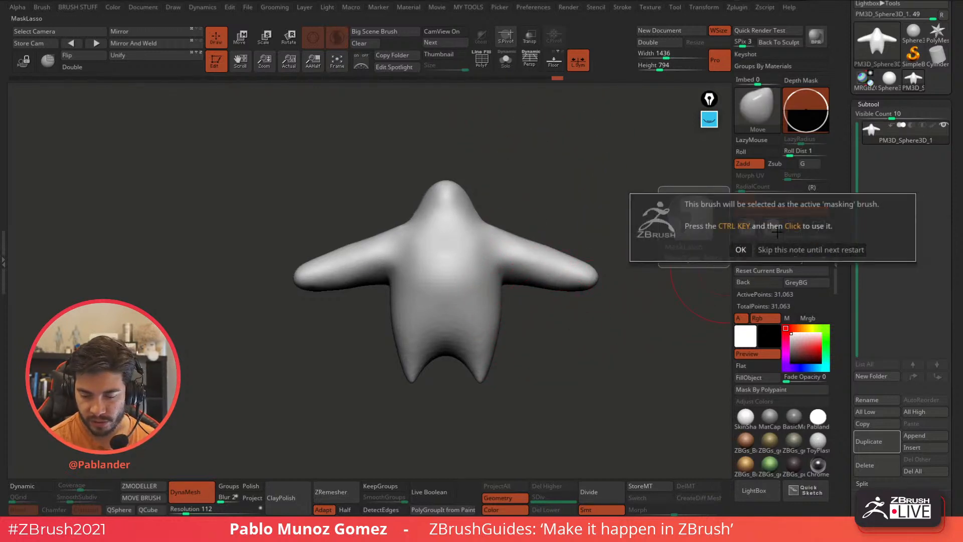
left_click(741, 249)
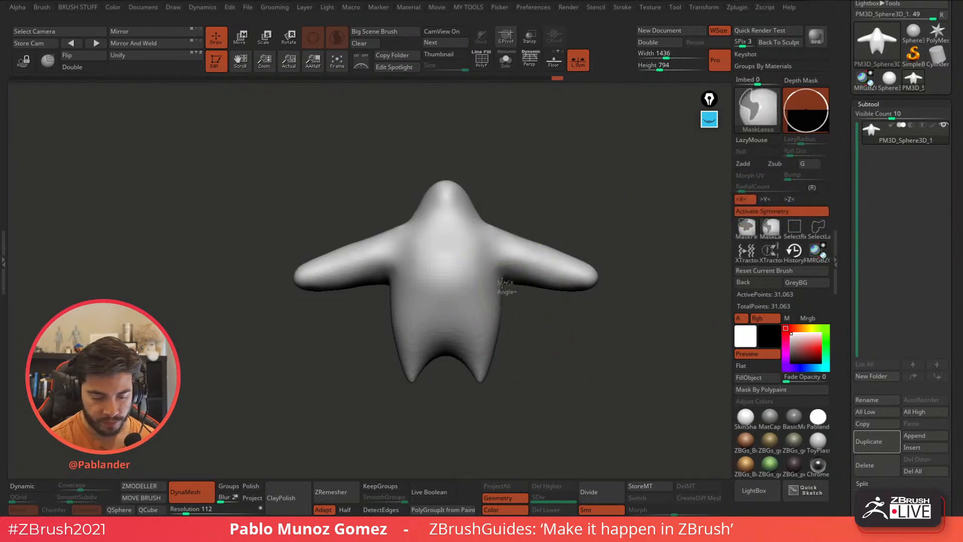
left_click_drag(444, 252, 401, 256, "ctrl")
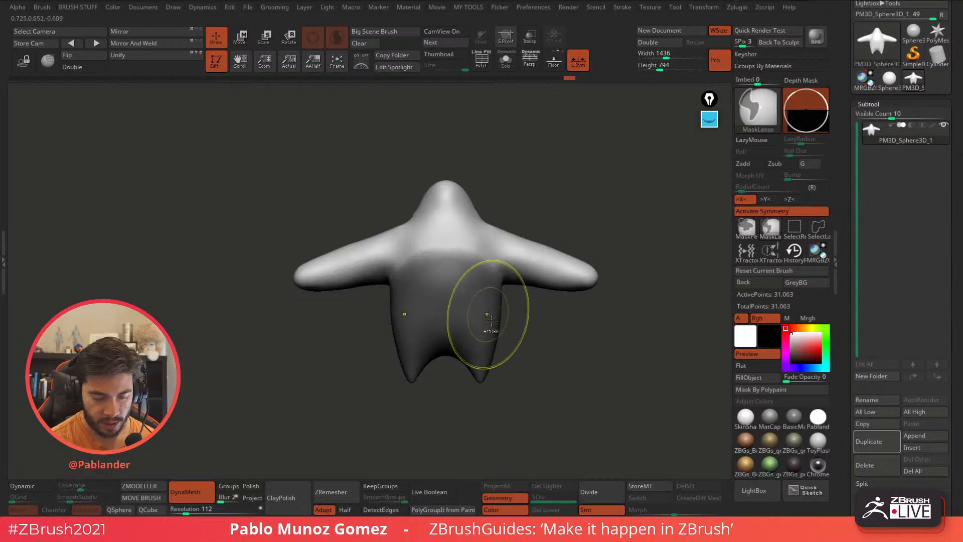
left_click(554, 349, "ctrl")
Center the gizmo on the unmasked lower body, enlarge that area and lower it to lengthen the torso.
key("w")
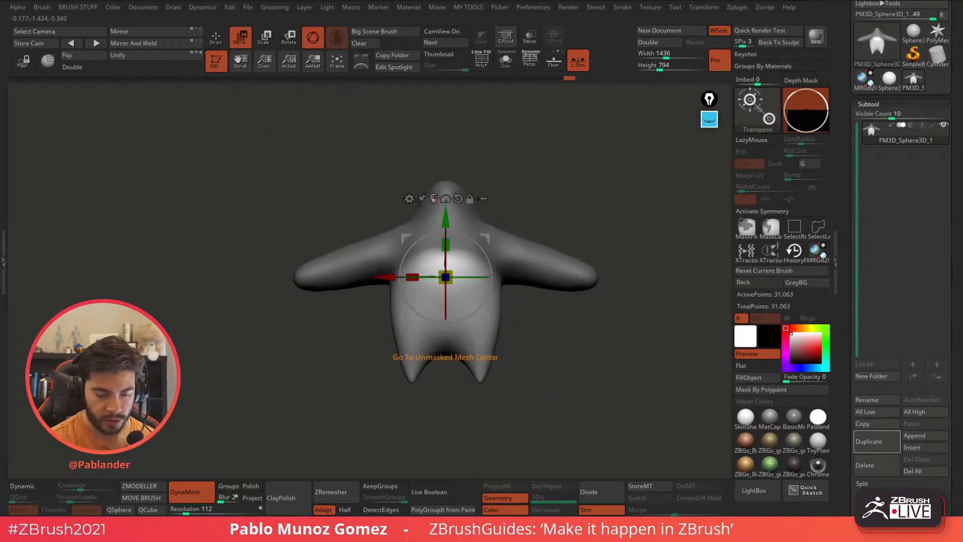
left_click(434, 199)
left_click_drag(484, 261, 477, 300)
key("ctrl+z")
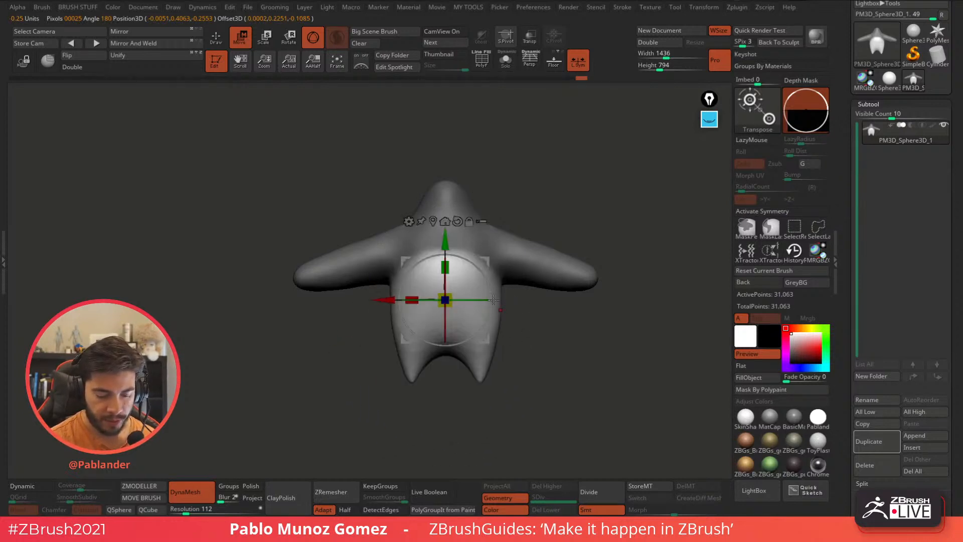
left_click_drag(445, 267, 445, 260)
left_click_drag(451, 297, 461, 292)
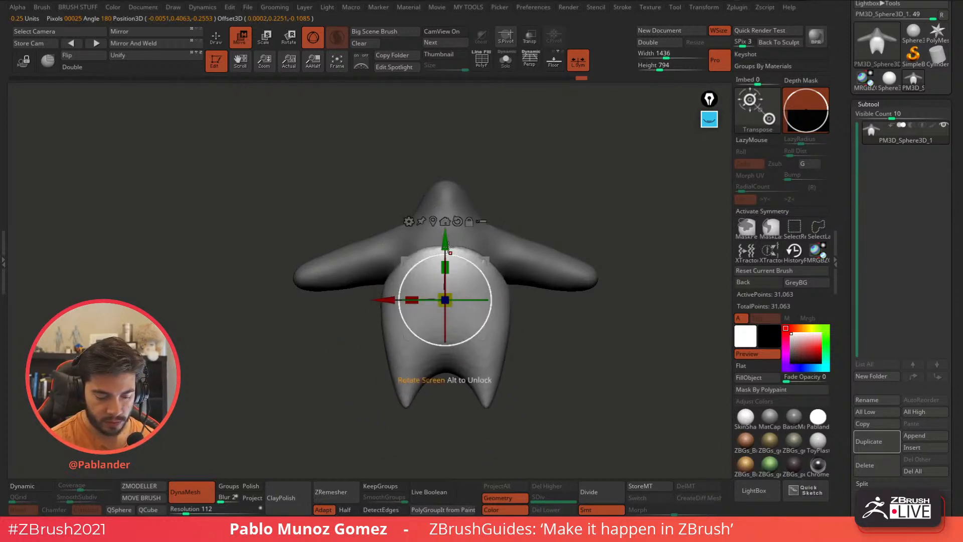
left_click_drag(445, 242, 445, 289)
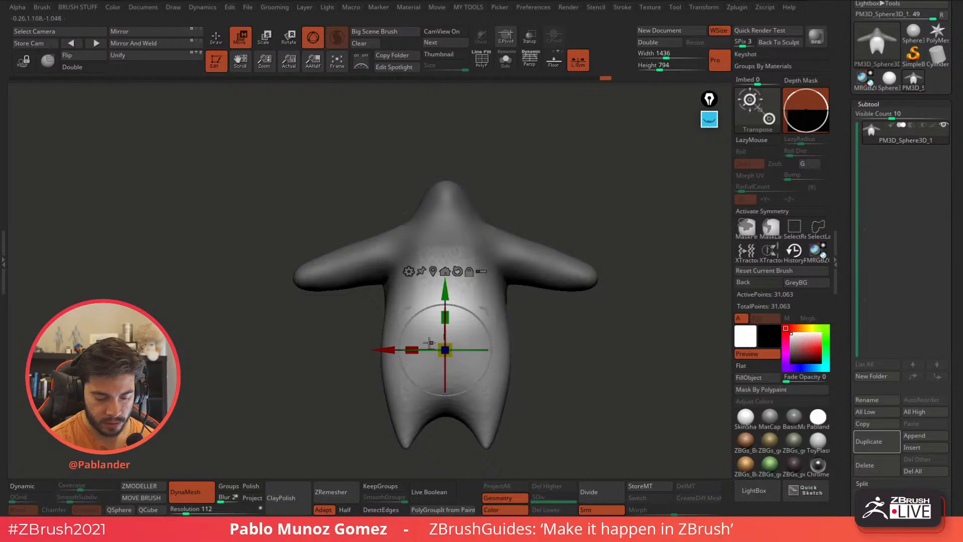
left_click_drag(412, 350, 409, 351)
left_click_drag(554, 336, 552, 320, "alt")
left_click(217, 38)
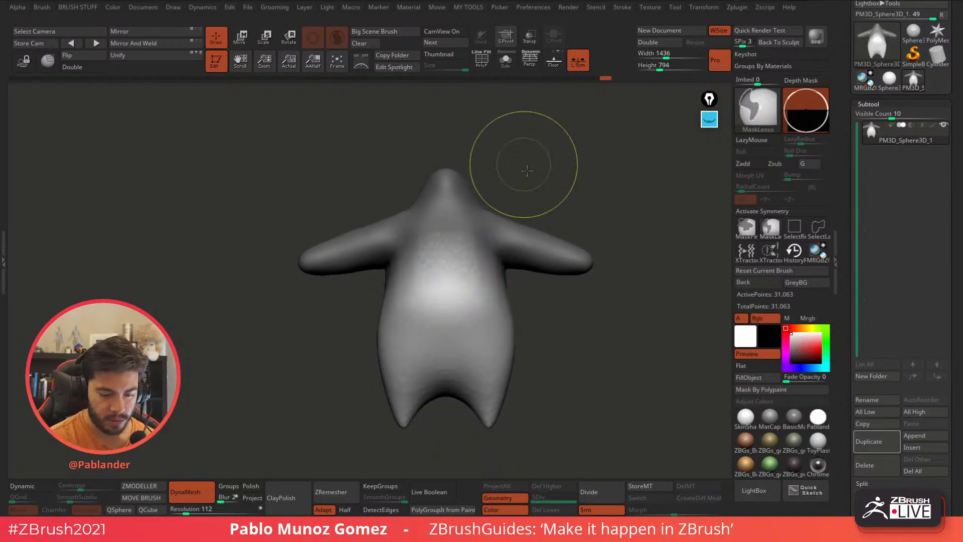
Turn on X symmetry and use MaskLasso to mask everything except the two arms.
left_click(586, 203, "ctrl")
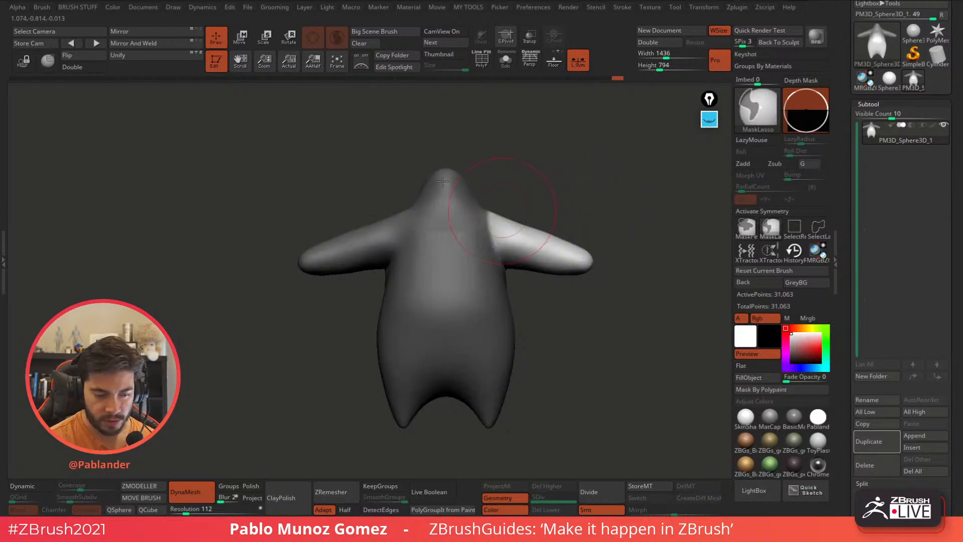
left_click_drag(460, 137, 568, 193, "ctrl")
left_click(772, 211)
mouse_move(489, 191)
left_mouse_down("ctrl")
mouse_move(492, 240)
mouse_move(603, 213)
left_mouse_up("ctrl")
left_click(596, 227, "ctrl")
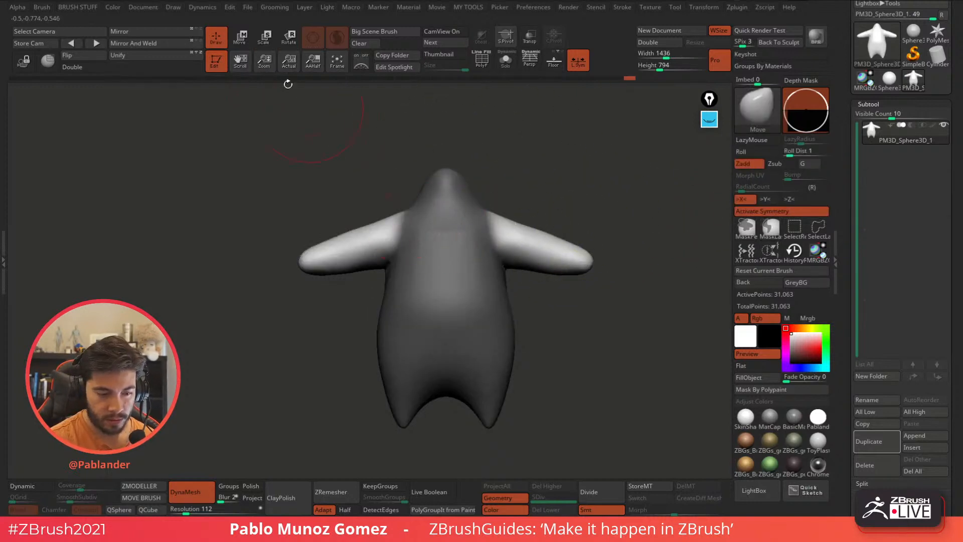
Place the gizmo at the shoulder, align it with the arm and stretch both unmasked arms longer.
left_click(241, 38)
left_click(432, 254)
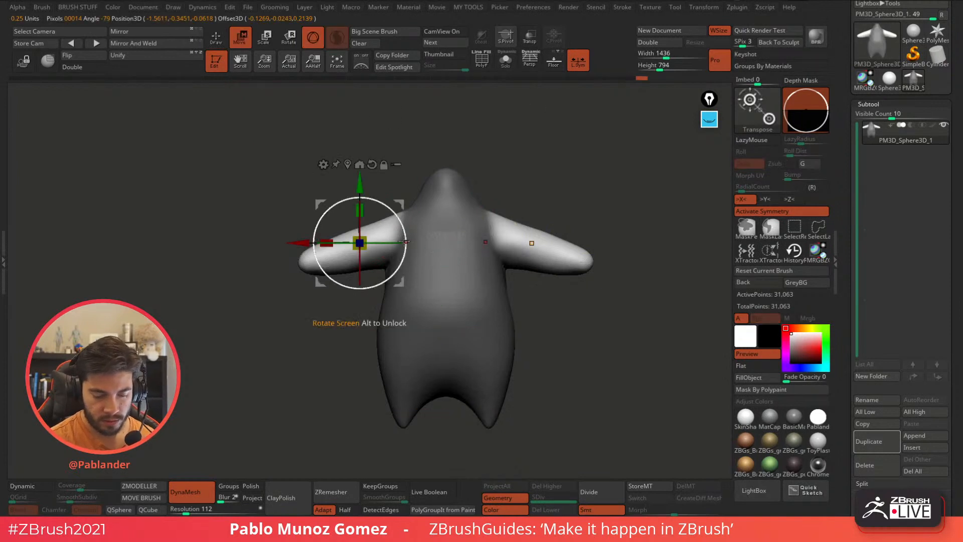
left_click_drag(405, 241, 450, 193, "alt")
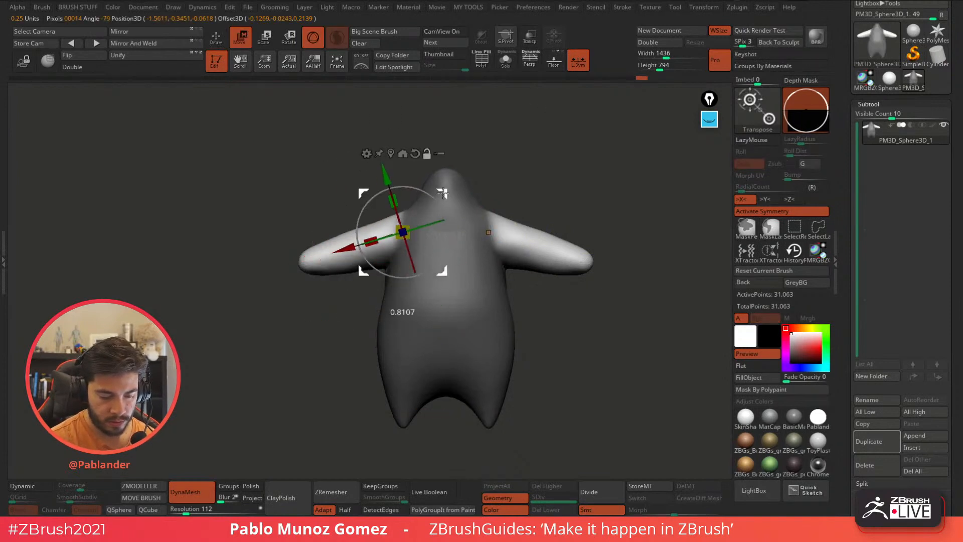
left_click_drag(371, 242, 361, 245)
left_click_drag(436, 263, 436, 279)
left_click_drag(428, 270, 429, 269)
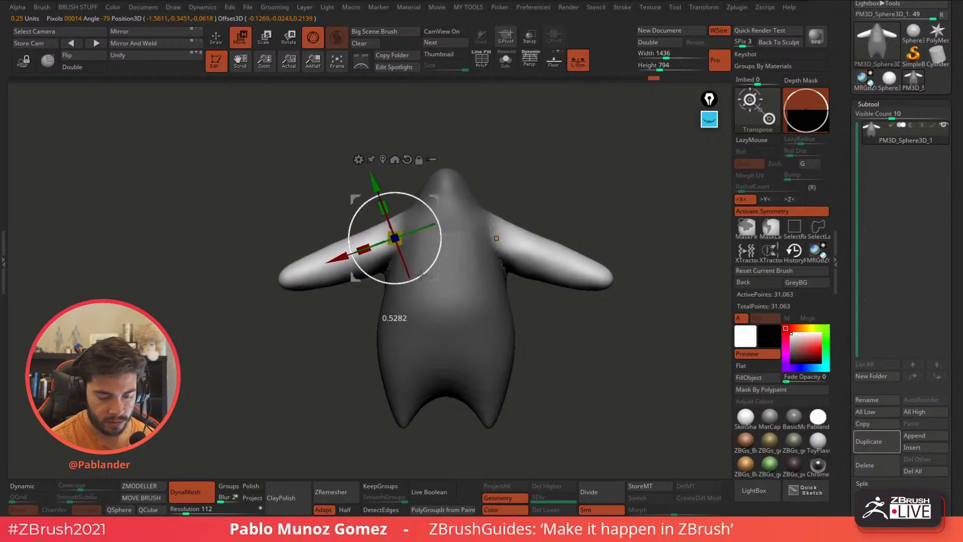
left_click(218, 40)
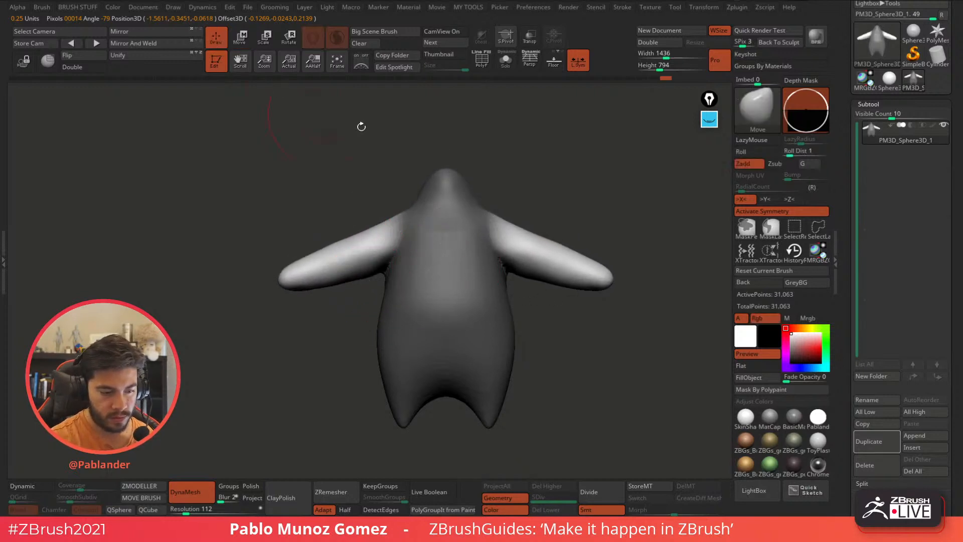
Clear the mask, rebuild the DynaMesh and reduce the brush's Draw Size.
left_click_drag(535, 152, 592, 199, "ctrl")
left_click_drag(537, 273, 508, 275, "shift")
left_click_drag(579, 215, 597, 235, "ctrl")
key("space")
left_click_drag(579, 194, 562, 194)
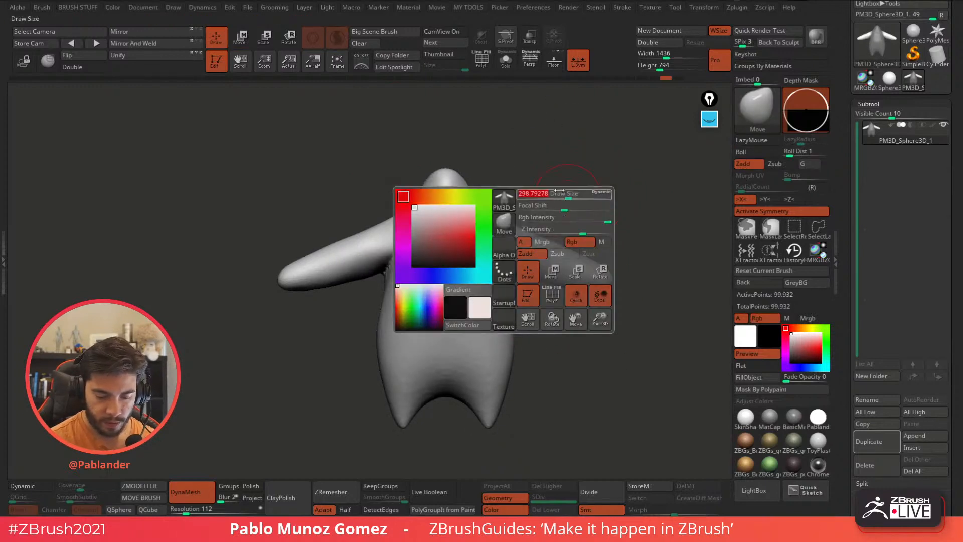
Smooth the armpits and the tops of the shoulders where the arms join the body.
left_click_drag(519, 273, 508, 275, "shift")
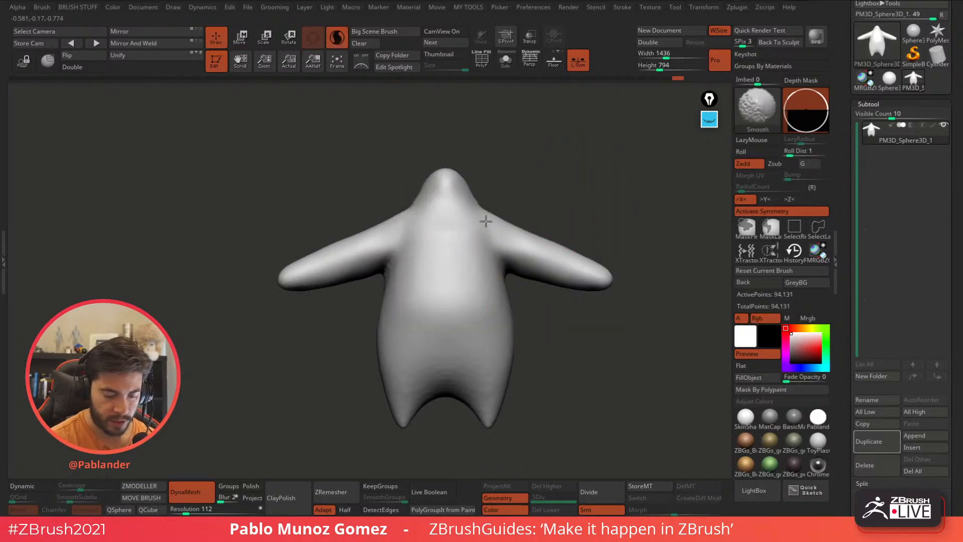
left_click_drag(487, 221, 494, 224, "shift")
left_click_drag(540, 211, 584, 203)
left_click_drag(389, 208, 383, 200, "shift")
left_click_drag(452, 181, 526, 181)
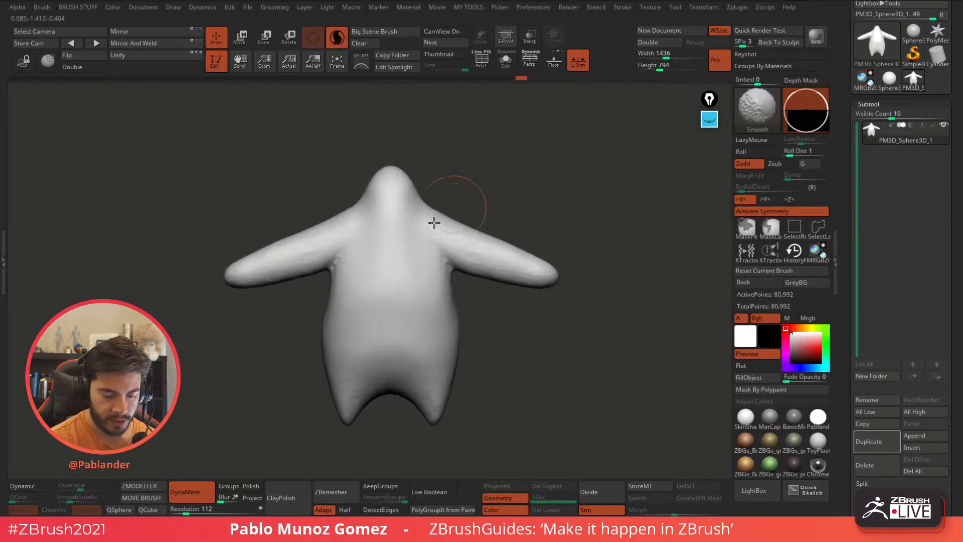
Smooth the undersides and full length of both arms so they blend evenly into the torso.
left_click_drag(443, 255, 444, 277, "shift")
mouse_move(544, 250)
left_mouse_down("shift")
mouse_move(491, 266)
mouse_move(556, 275)
left_mouse_up("shift")
mouse_move(624, 254)
left_mouse_down()
mouse_move(607, 272)
mouse_move(436, 348)
mouse_move(311, 367)
left_mouse_up()
left_click_drag(587, 337, 577, 328, "shift")
left_click_drag(557, 293, 526, 270, "shift")
left_click_drag(585, 351, 563, 324, "alt")
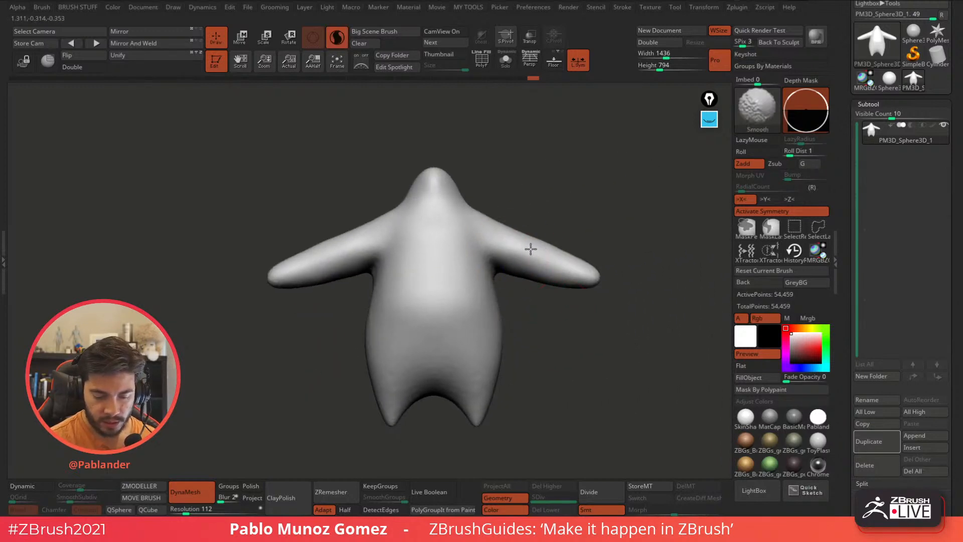
left_click_drag(557, 257, 600, 295, "shift")
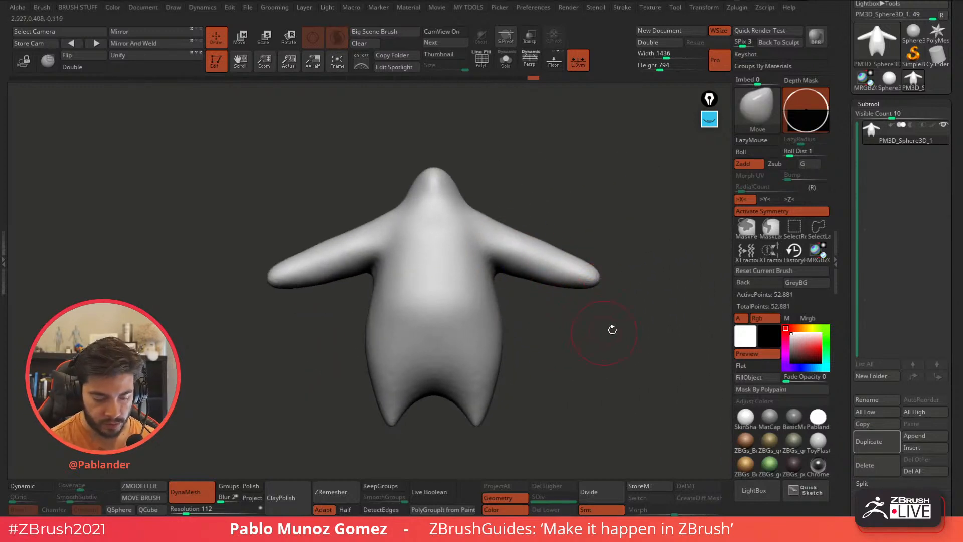
Smooth the inner surfaces of the two short legs.
left_click_drag(592, 337, 546, 329, "alt")
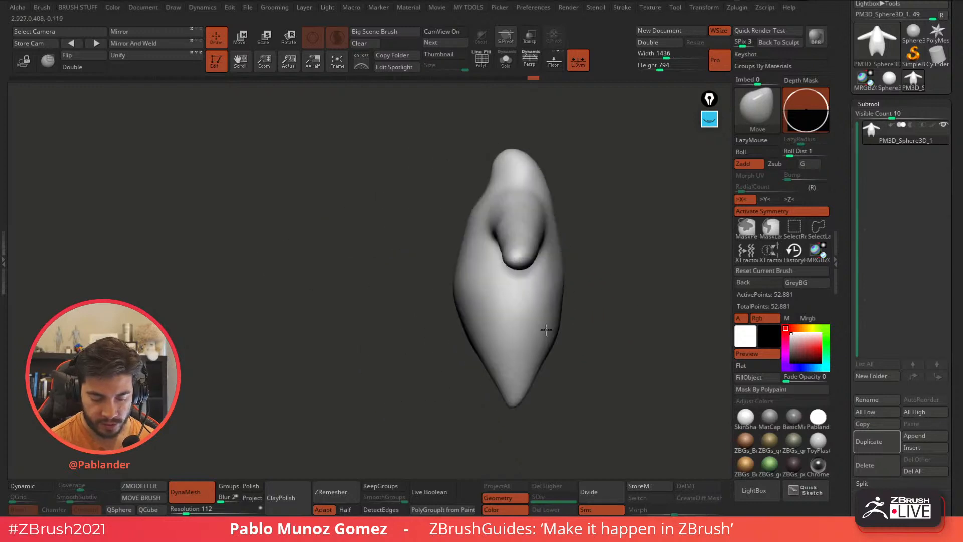
right_click_drag(575, 369, 551, 354, "alt")
right_click(580, 285)
right_click_drag(617, 288, 577, 284)
left_click_drag(534, 342, 502, 370)
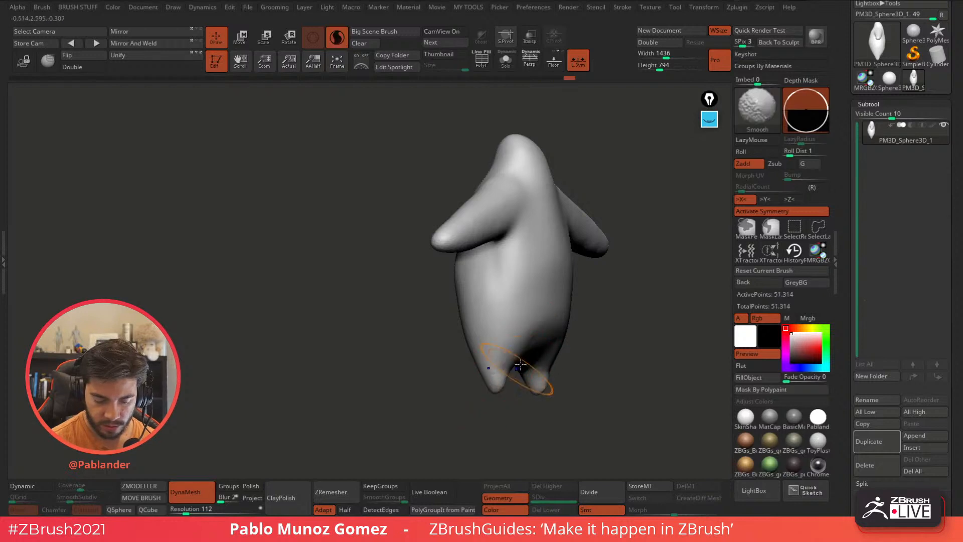
Adjust the profile of the legs and belly with the Move brush.
left_click_drag(563, 370, 578, 377, "ctrl")
right_click_drag(558, 350, 597, 344)
left_click_drag(470, 363, 463, 358)
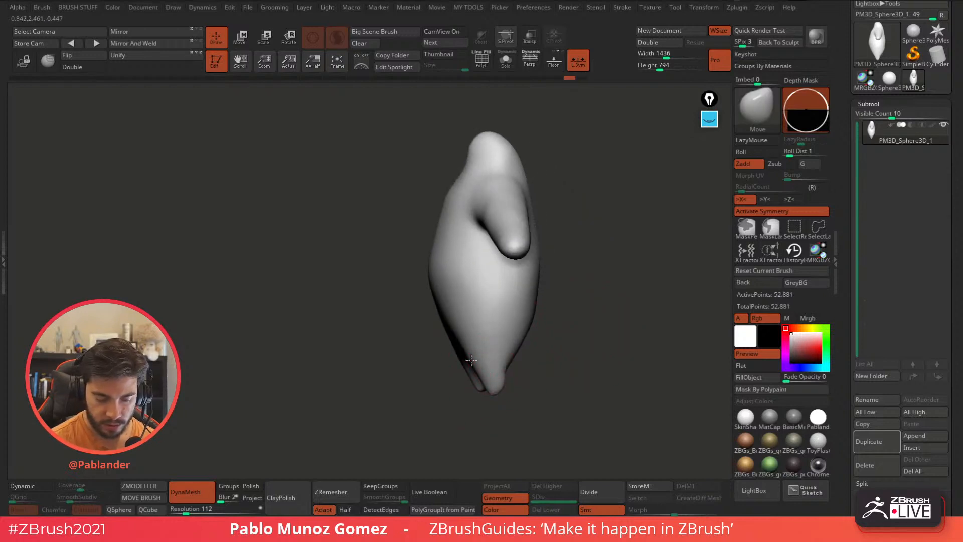
right_click_drag(426, 304, 446, 301)
mouse_move(440, 301)
left_mouse_down()
mouse_move(432, 294)
mouse_move(402, 315)
left_mouse_up()
Soften the lower belly between the legs and adjust the armpit area with the Move brush.
right_click_drag(406, 307, 564, 306, "shift")
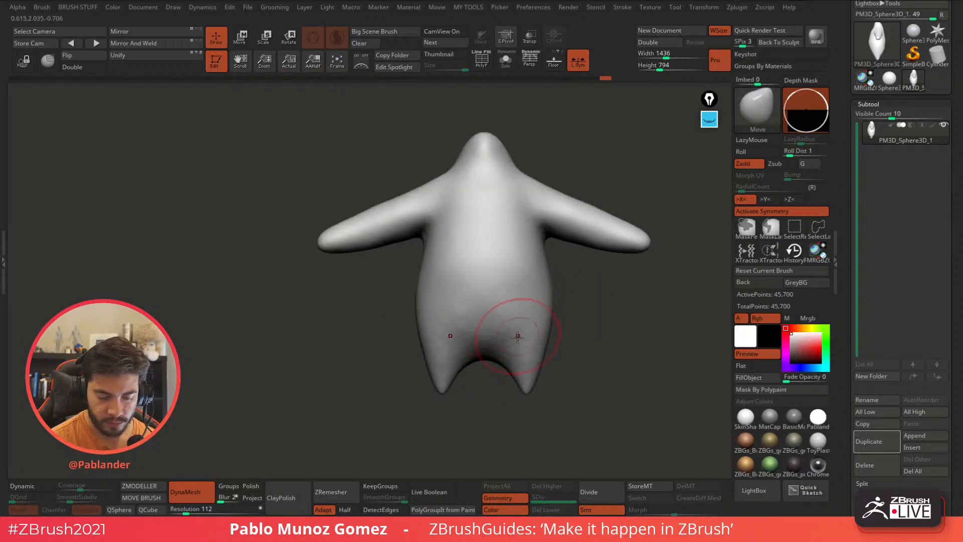
left_click_drag(495, 317, 488, 328)
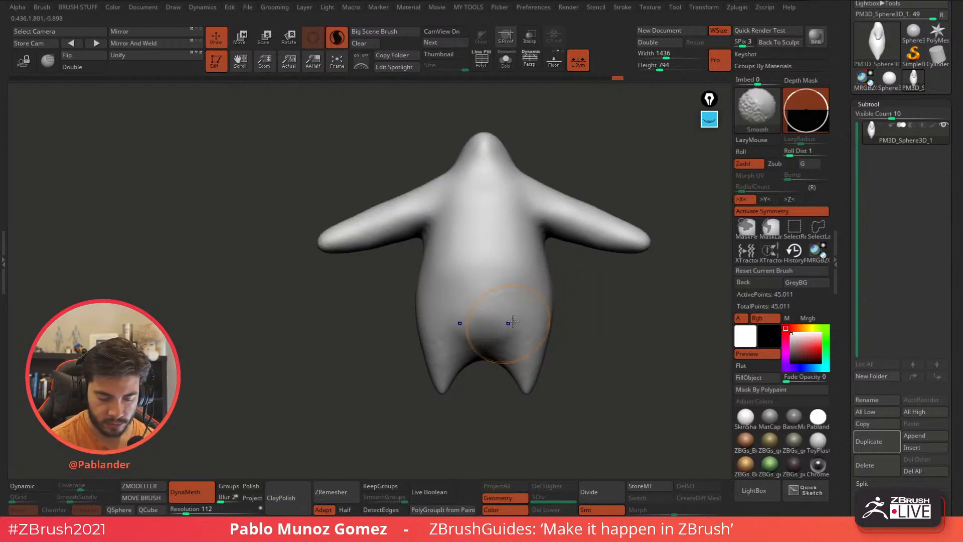
mouse_move(569, 321)
left_mouse_down("ctrl")
mouse_move(585, 328)
mouse_move(553, 322)
left_mouse_up("ctrl")
left_click_drag(503, 240, 501, 240)
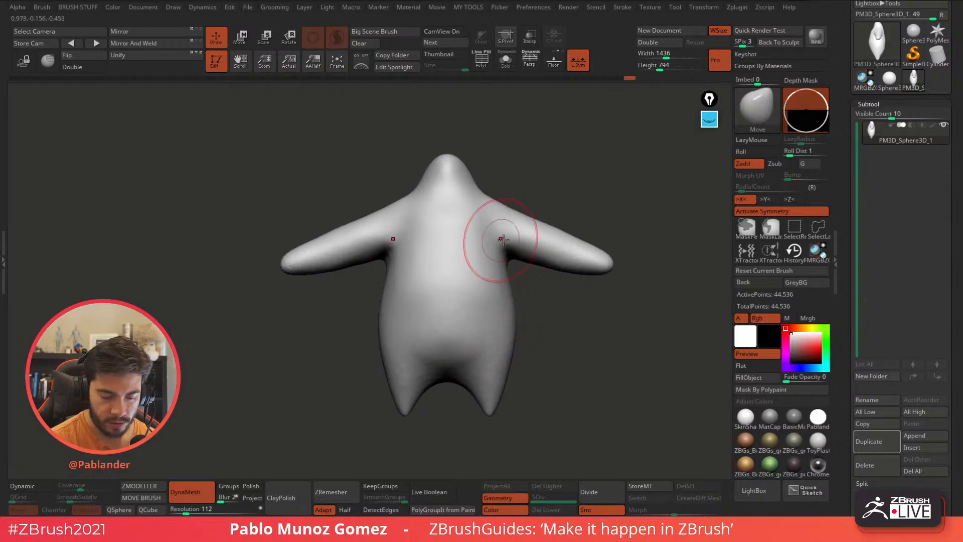
Reduce the Move brush's Draw Size for work on the end of the arm.
left_click_drag(580, 340, 567, 340, "alt")
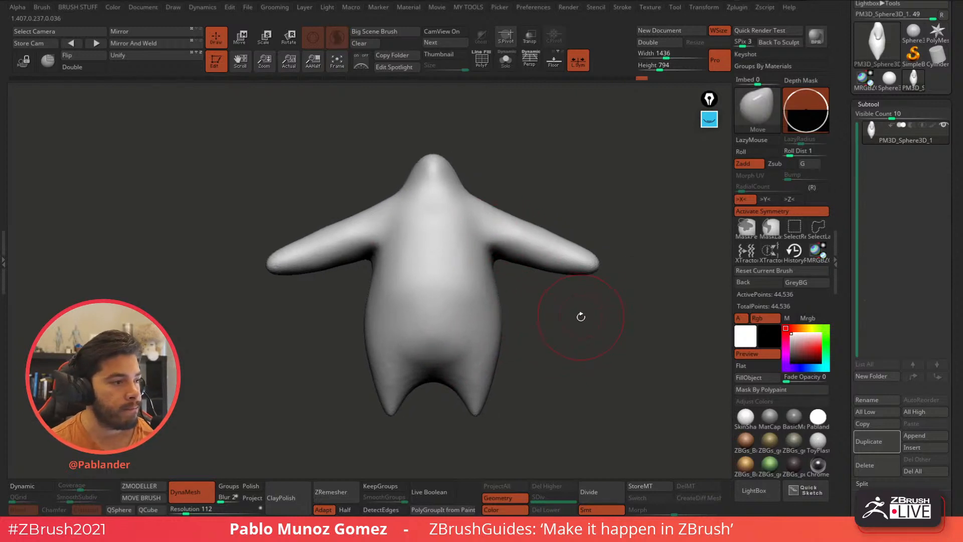
mouse_move(579, 322)
left_mouse_down("alt")
mouse_move(571, 319)
mouse_move(599, 314)
left_mouse_up("alt")
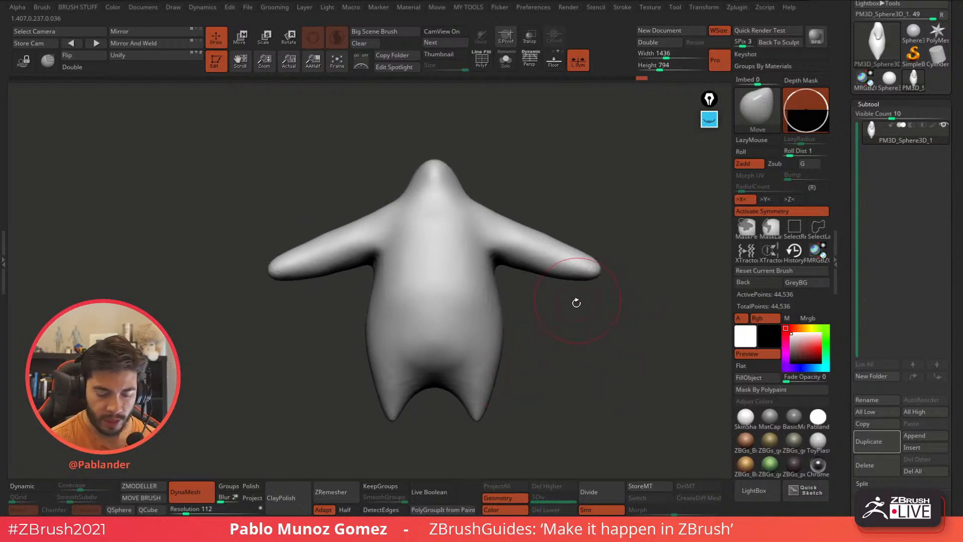
key("space")
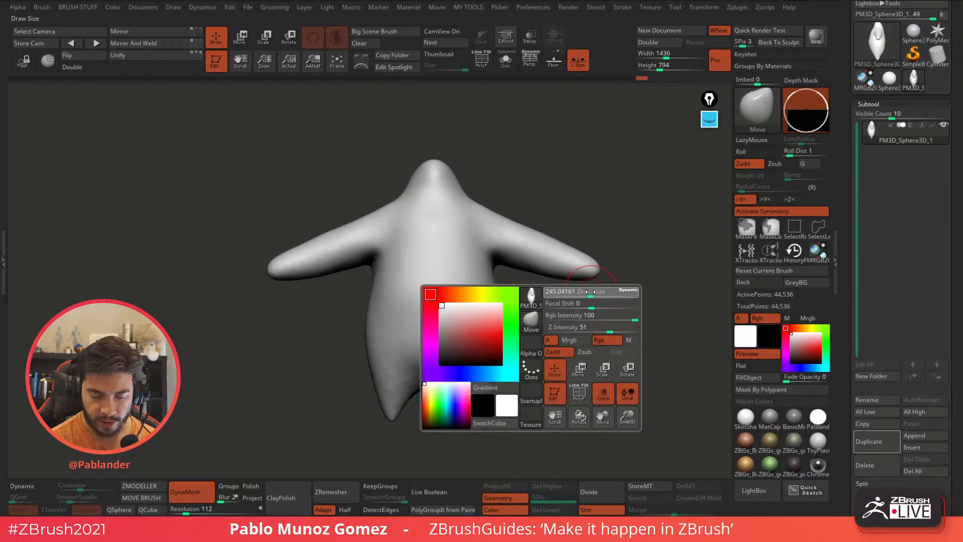
mouse_move(610, 291)
left_mouse_down()
mouse_move(605, 328)
mouse_move(609, 314)
mouse_move(516, 290)
mouse_move(527, 340)
mouse_move(601, 316)
mouse_move(623, 337)
left_mouse_up()
key("space")
left_click_drag(624, 280, 576, 299)
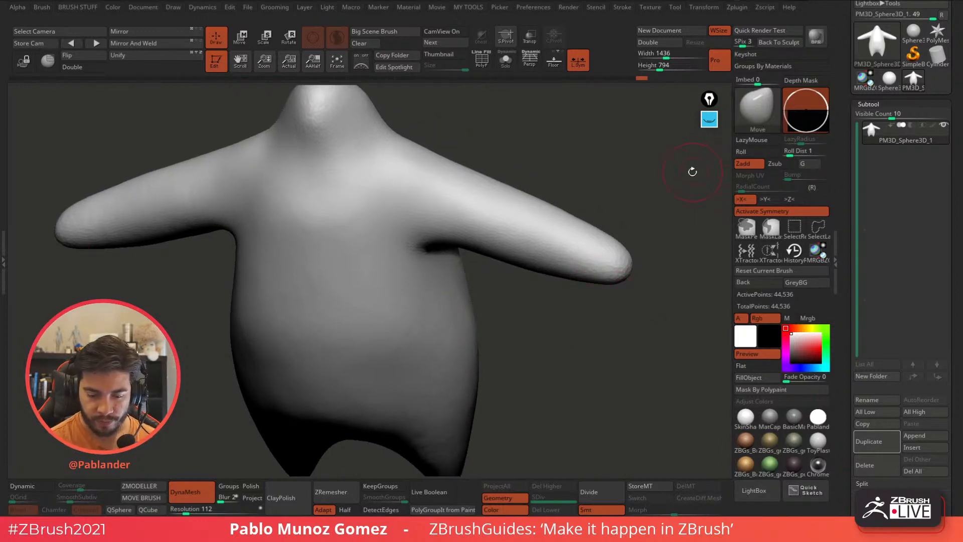
left_click_drag(662, 200, 688, 173)
Select the SnakeHook brush for pulling out fingers.
left_click(742, 116)
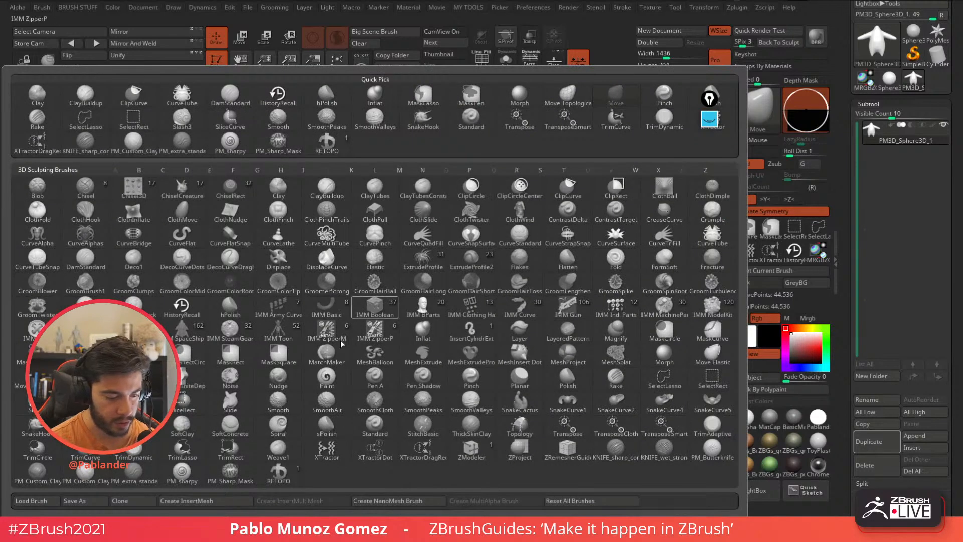
left_click(567, 427)
key("b")
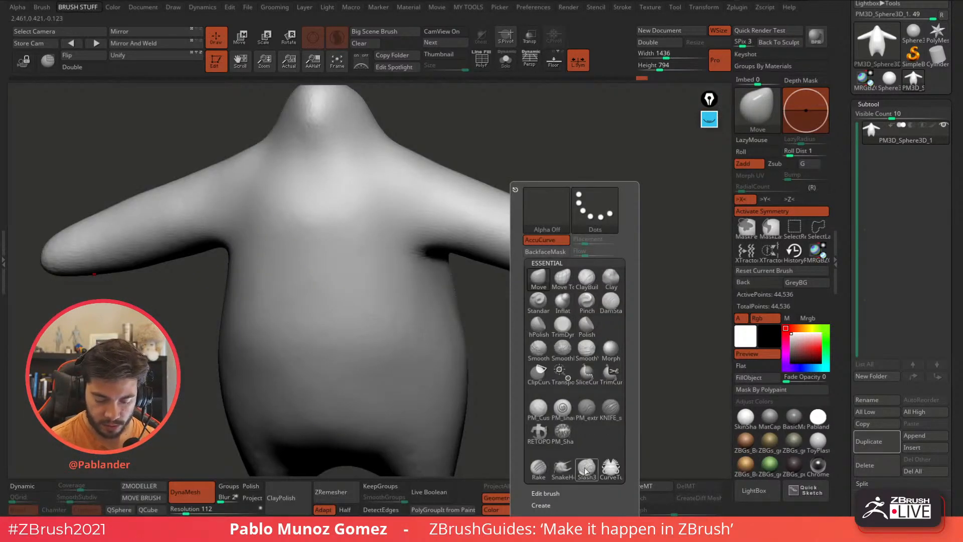
key("s")
key("h")
Pull a first thin finger out of the arm's tip with SnakeHook and smooth its end.
right_click(603, 280)
mouse_move(603, 280)
left_mouse_down()
mouse_move(600, 311)
mouse_move(590, 282)
mouse_move(647, 314)
mouse_move(552, 319)
mouse_move(582, 297)
left_mouse_up()
key("space")
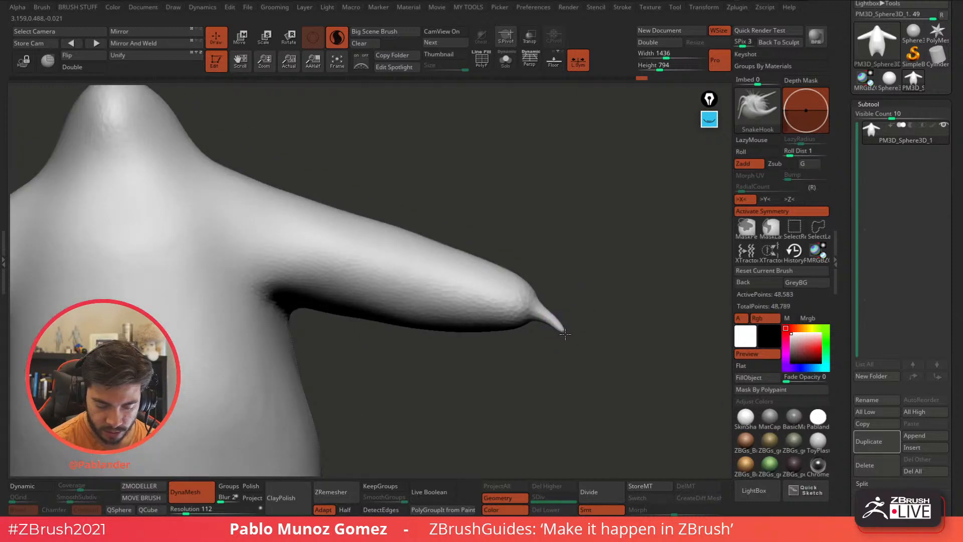
mouse_move(566, 334)
left_mouse_down("shift")
mouse_move(560, 327)
mouse_move(567, 333)
left_mouse_up("shift")
mouse_move(589, 301)
left_mouse_down()
mouse_move(596, 326)
mouse_move(612, 303)
mouse_move(583, 281)
mouse_move(575, 305)
mouse_move(585, 317)
left_mouse_up()
Pull another digit out of the underside of the arm's end and smooth the fingers.
left_click_drag(609, 277, 681, 223)
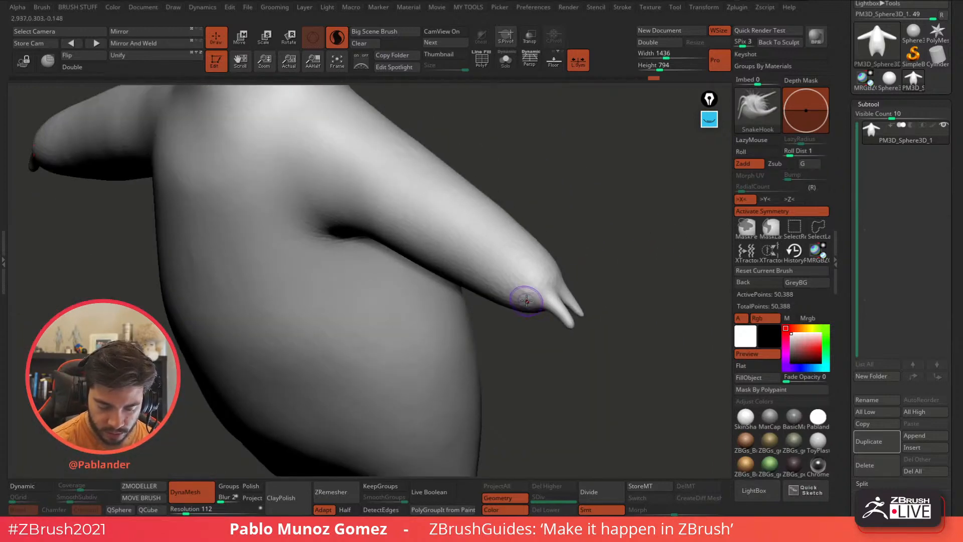
left_click_drag(522, 295, 546, 346)
mouse_move(630, 289)
left_mouse_down()
mouse_move(620, 281)
mouse_move(613, 293)
left_mouse_up()
mouse_move(544, 321)
left_mouse_down("shift")
mouse_move(577, 301)
mouse_move(570, 282)
mouse_move(594, 327)
left_mouse_up("shift")
left_click_drag(571, 296, 563, 285, "shift")
Reselect SnakeHook and extend the digits around the end of the hand.
mouse_move(602, 319)
left_mouse_down()
mouse_move(611, 292)
mouse_move(653, 273)
mouse_move(579, 282)
mouse_move(571, 274)
mouse_move(521, 301)
left_mouse_up()
key("b")
key("s")
key("h")
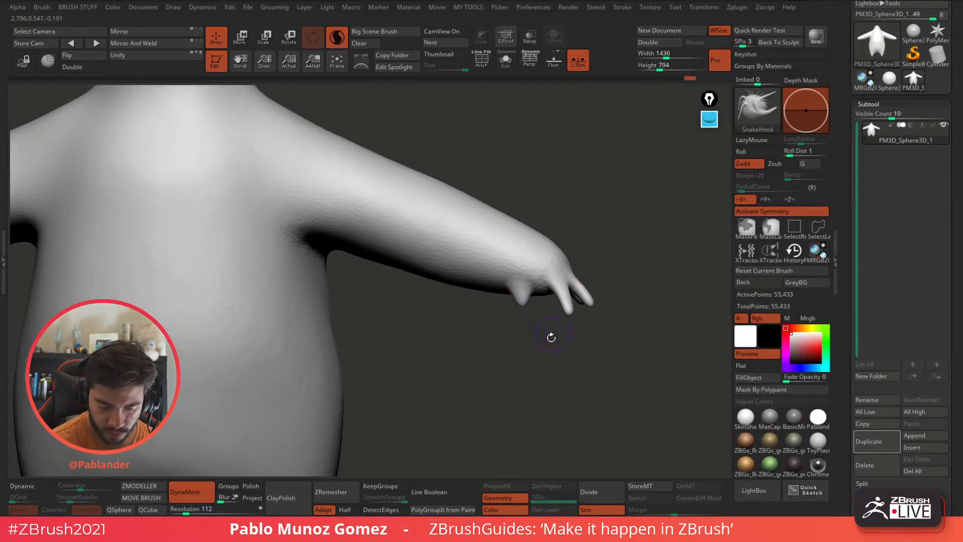
left_click_drag(552, 337, 613, 265)
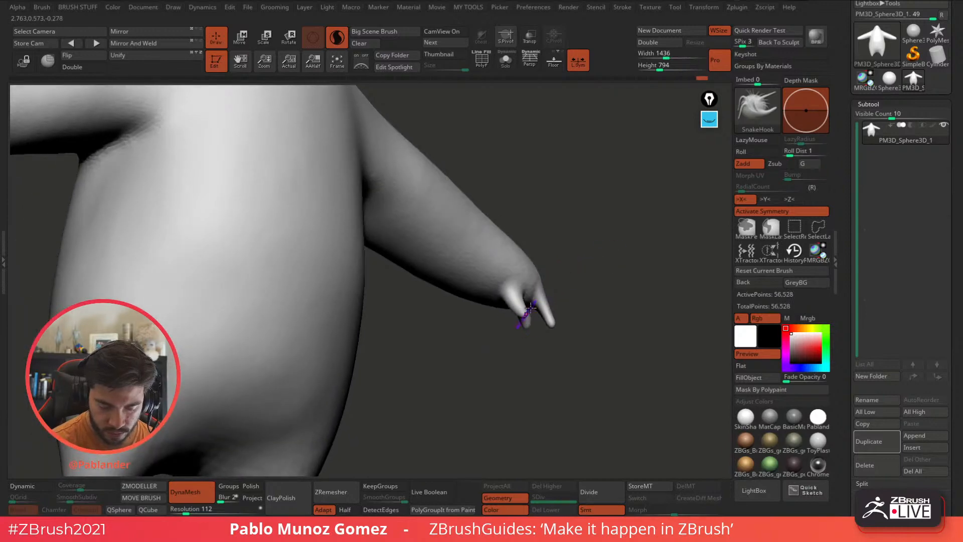
mouse_move(597, 321)
left_mouse_down()
mouse_move(573, 322)
mouse_move(570, 354)
mouse_move(614, 344)
mouse_move(601, 387)
left_mouse_up()
Touch up the fingers with SnakeHook and switch back to the Move brush.
key("f")
mouse_move(563, 333)
left_mouse_down()
mouse_move(545, 318)
mouse_move(560, 312)
left_mouse_up()
key("shift")
mouse_move(606, 312)
left_mouse_down("ctrl")
mouse_move(620, 319)
mouse_move(626, 275)
mouse_move(616, 300)
left_mouse_up("ctrl")
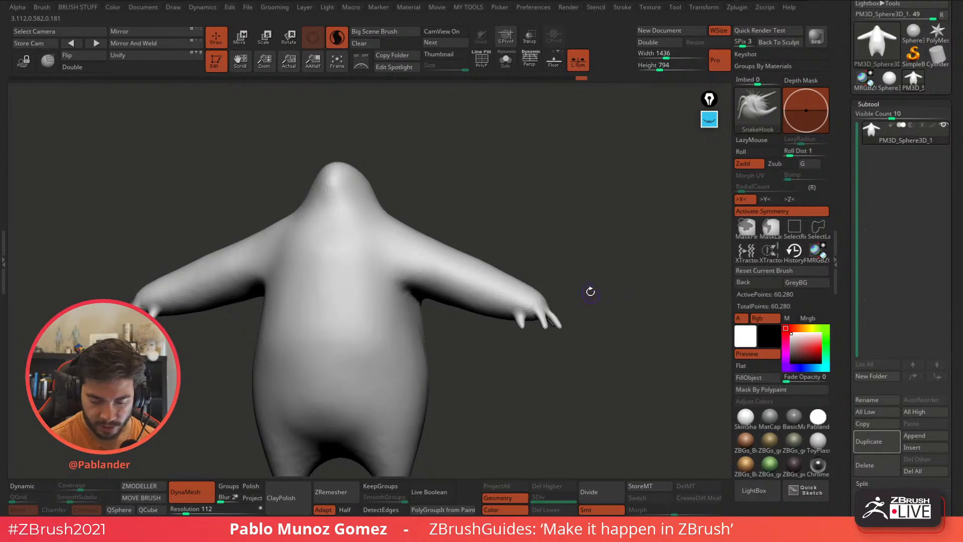
key("space")
left_click(609, 297)
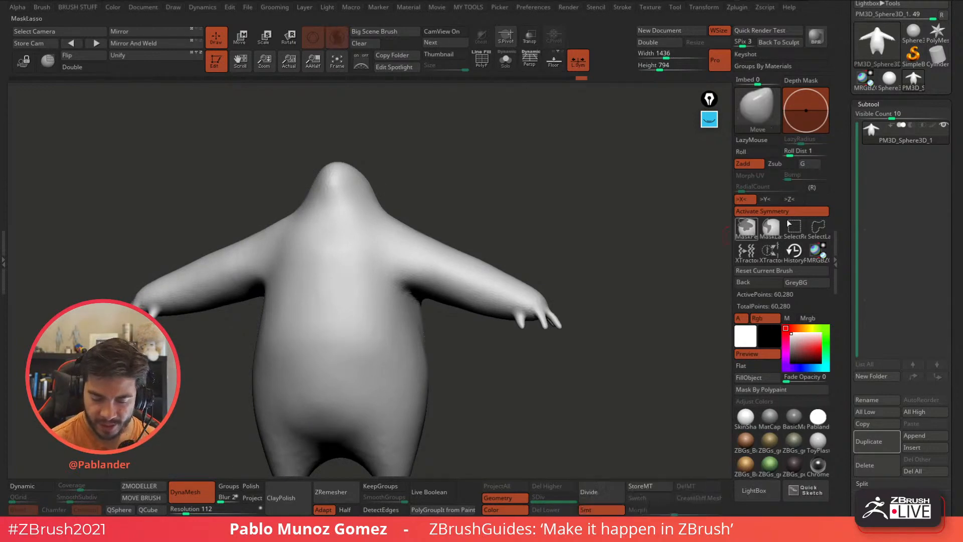
Reshape the outer fingers and their knuckles with the Move brush.
left_click_drag(596, 300, 570, 389, "alt")
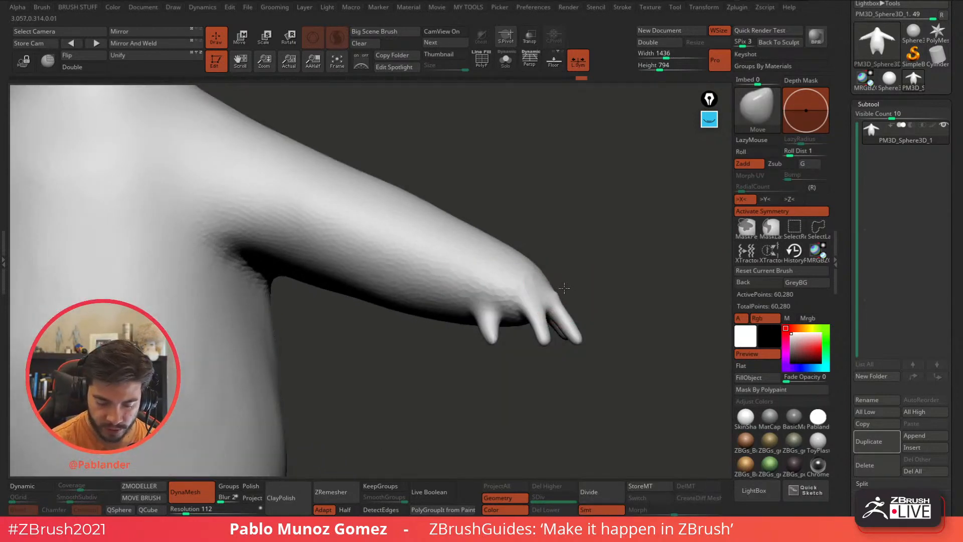
left_click_drag(565, 287, 572, 304)
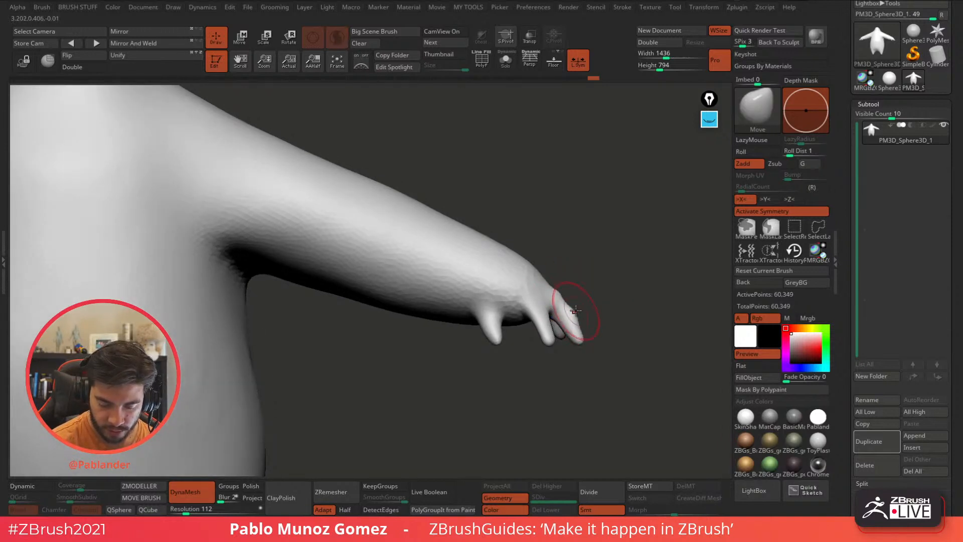
left_click_drag(534, 289, 547, 294)
right_click_drag(544, 304, 552, 319)
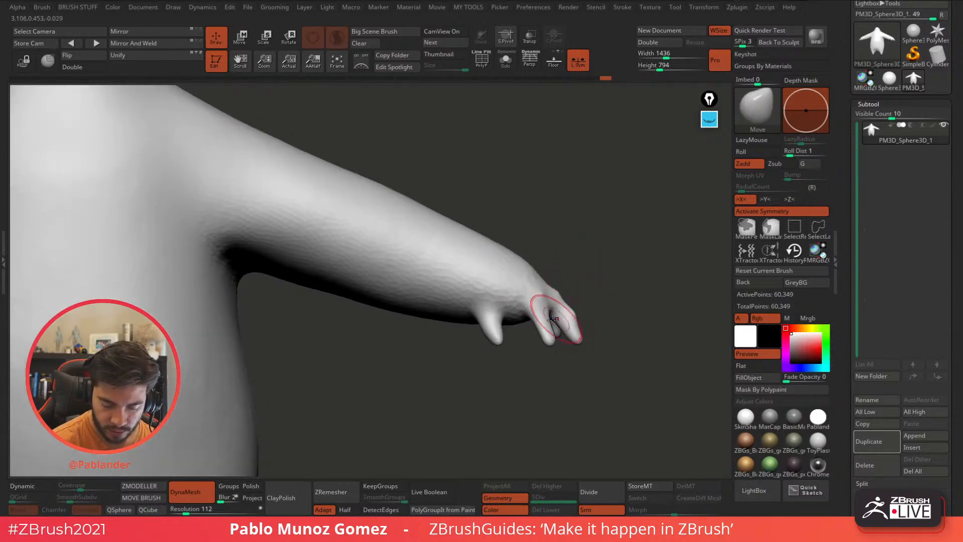
left_click_drag(553, 319, 558, 312)
mouse_move(544, 300)
right_mouse_down()
mouse_move(562, 307)
mouse_move(545, 313)
right_mouse_up()
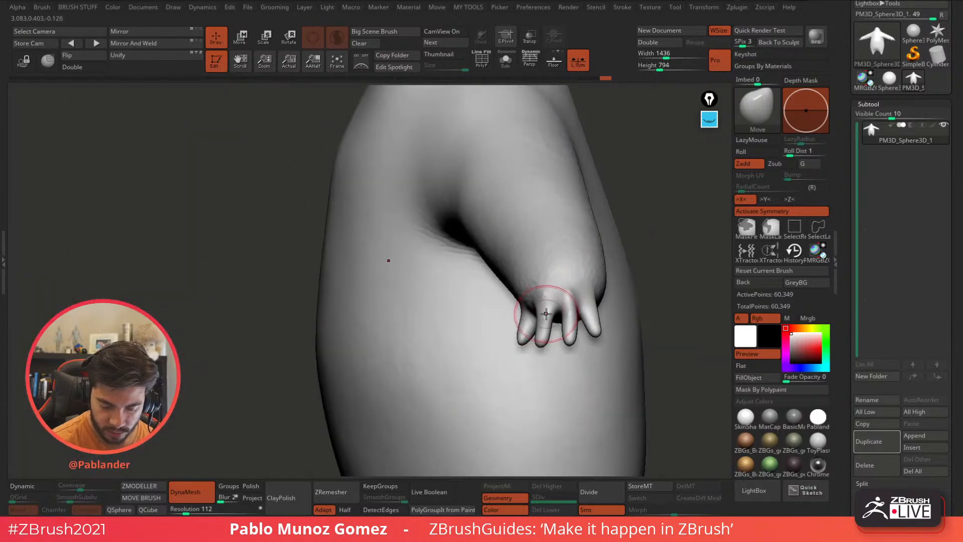
Resize the Move brush and reposition the fingers along the end of the hand.
right_click_drag(599, 294, 504, 309)
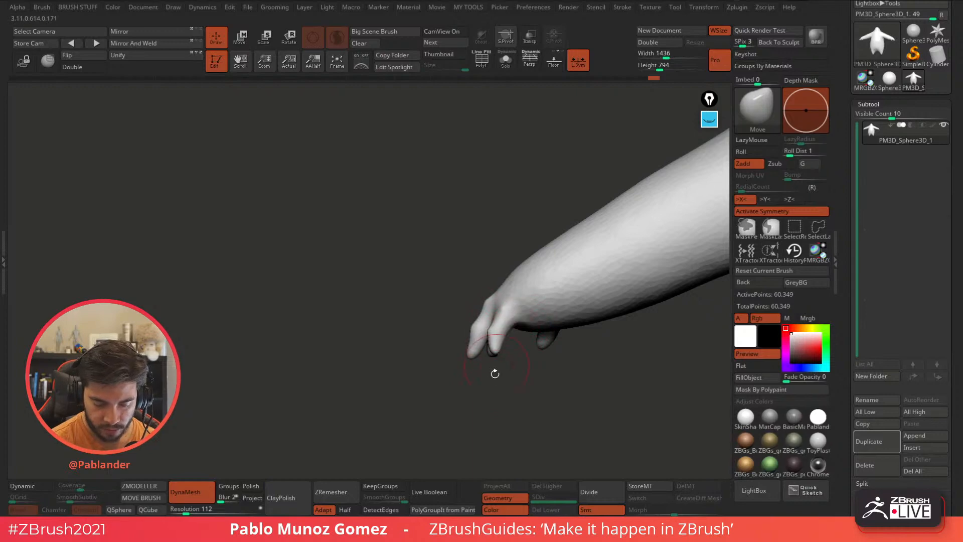
right_click_drag(496, 374, 498, 347)
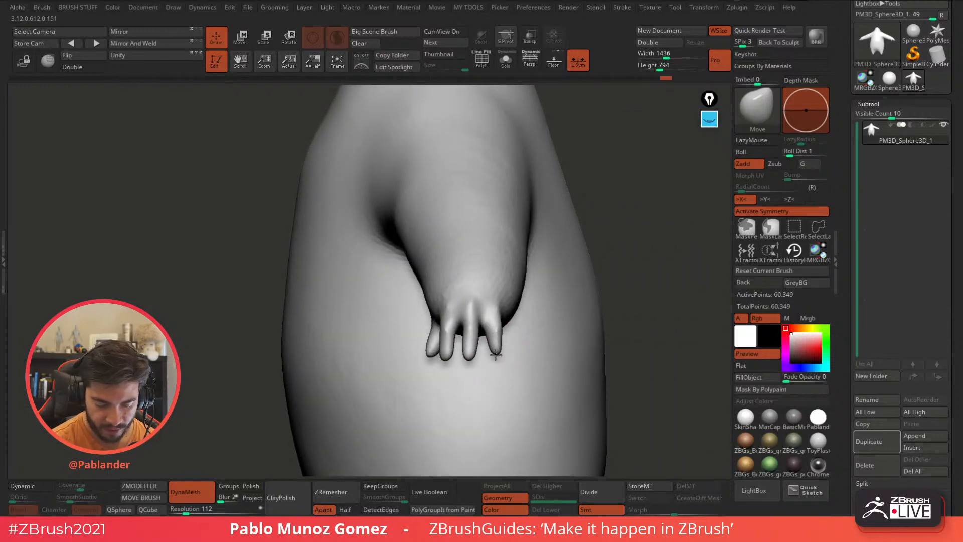
right_click_drag(584, 321, 594, 304)
key("space")
left_click_drag(494, 329, 505, 321)
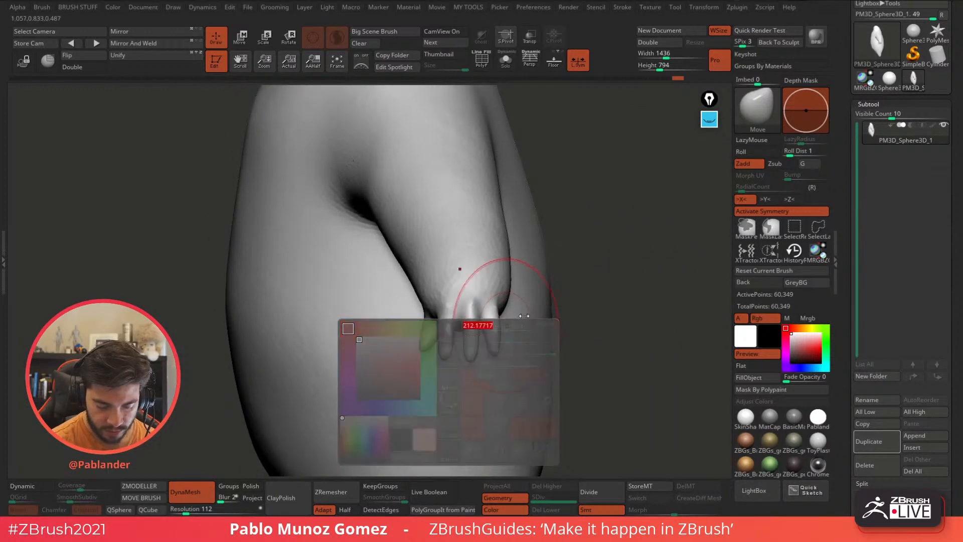
mouse_move(526, 317)
right_mouse_down()
mouse_move(506, 323)
mouse_move(501, 347)
mouse_move(624, 217)
right_mouse_up()
right_click_drag(520, 291, 505, 319)
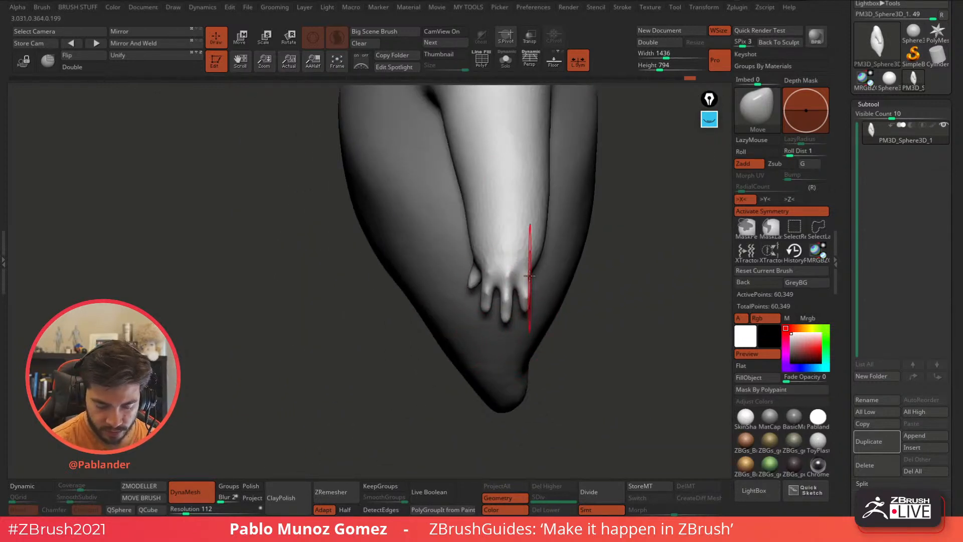
Reshape the outer finger and the side edges of the hand with a resized Move brush.
right_click_drag(529, 276, 541, 268)
key("space")
left_click_drag(547, 271, 540, 270)
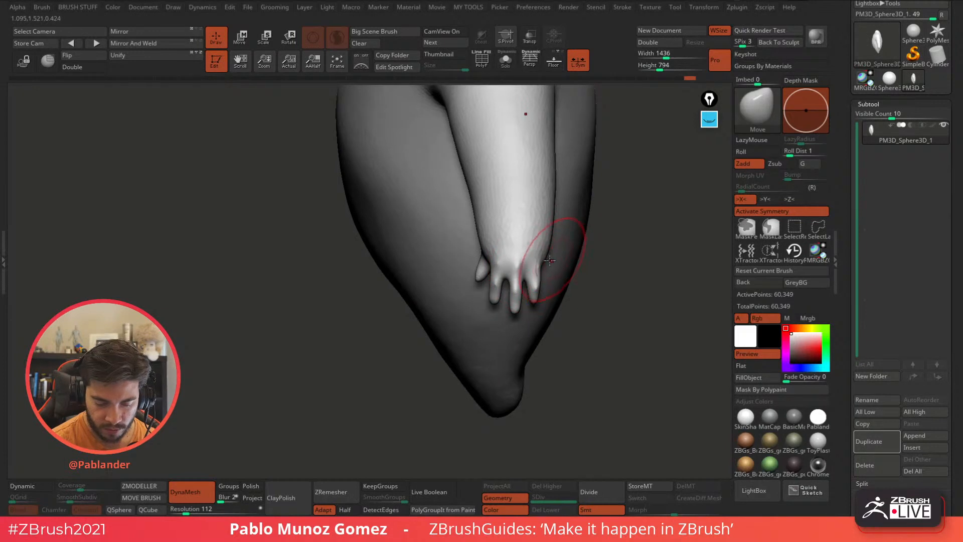
right_click_drag(544, 263, 527, 263)
left_click_drag(485, 258, 476, 266)
key("space")
right_click_drag(476, 266, 476, 277, "ctrl")
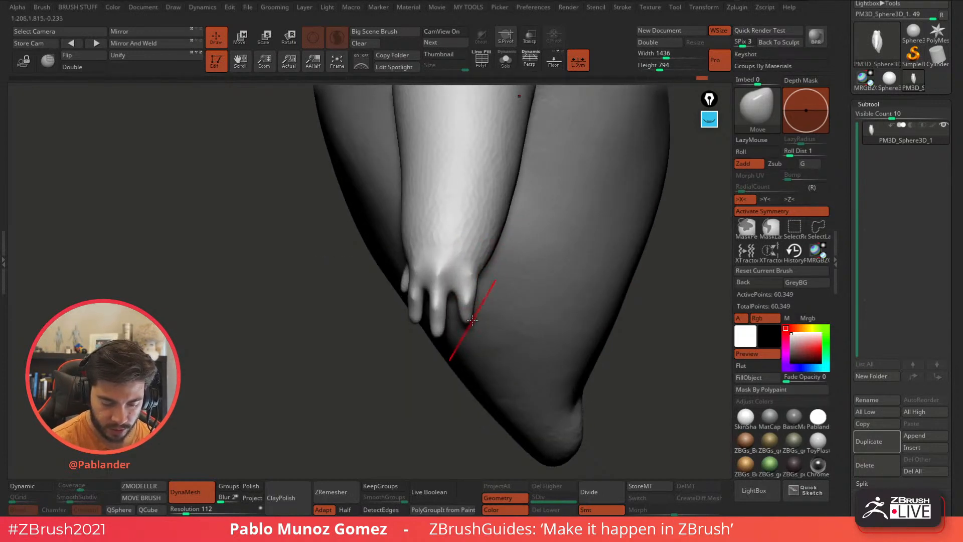
Thicken the base of the thumb with a smaller Move brush.
right_click_drag(472, 320, 619, 277)
left_click_drag(596, 276, 593, 279)
mouse_move(593, 296)
right_mouse_down()
mouse_move(598, 306)
mouse_move(557, 301)
right_mouse_up()
mouse_move(622, 291)
right_mouse_down()
mouse_move(491, 321)
mouse_move(551, 330)
right_mouse_up()
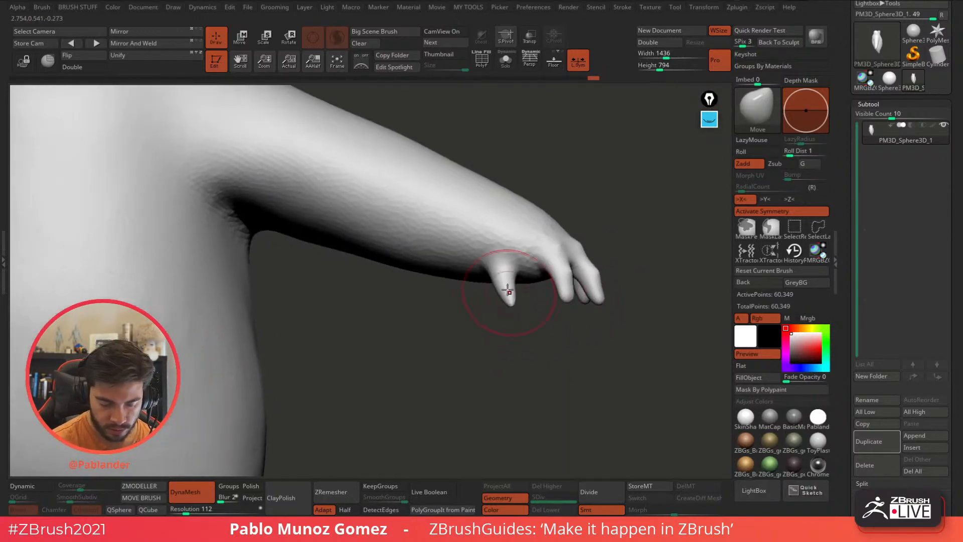
key("space")
mouse_move(501, 285)
left_mouse_down()
mouse_move(484, 285)
mouse_move(497, 284)
left_mouse_up()
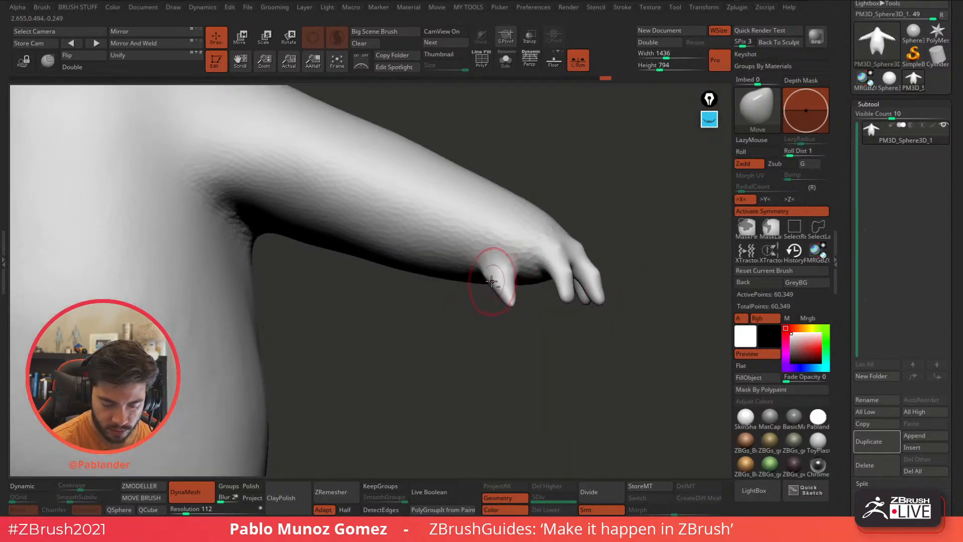
Reshape the thumb's join with the underside of the arm and smooth it.
right_click_drag(517, 286, 566, 209)
mouse_move(492, 343)
left_mouse_down("shift")
mouse_move(493, 352)
mouse_move(494, 337)
left_mouse_up("shift")
mouse_move(540, 286)
right_mouse_down()
mouse_move(511, 301)
mouse_move(551, 349)
mouse_move(496, 381)
mouse_move(510, 343)
right_mouse_up()
right_click(513, 302)
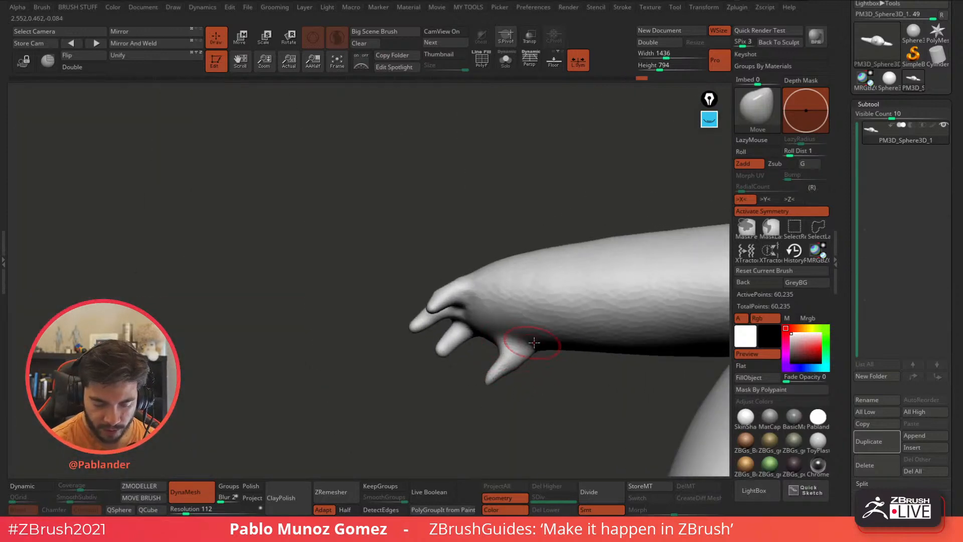
key("shift")
Refine the hand around the finger roots and remesh the DynaMesh.
mouse_move(486, 303)
right_mouse_down()
mouse_move(533, 232)
mouse_move(617, 299)
mouse_move(592, 278)
mouse_move(537, 296)
right_mouse_up()
key("space")
left_click(598, 274)
key("shift")
left_click_drag(577, 286, 554, 305, "ctrl")
right_click_drag(554, 305, 518, 398)
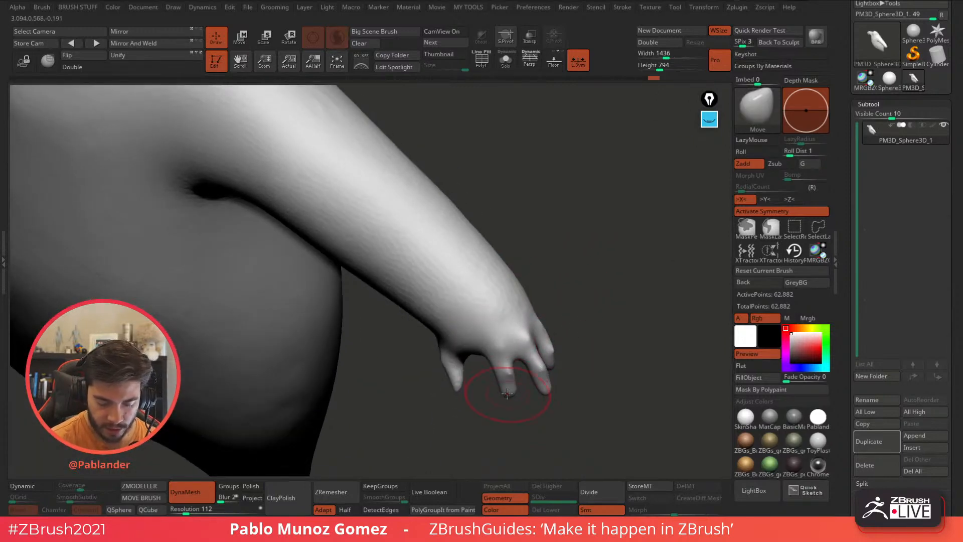
Touch up the thumb and finger shapes with a resized brush, smoothing the surface.
mouse_move(608, 342)
right_mouse_down()
mouse_move(615, 297)
mouse_move(595, 309)
mouse_move(591, 292)
right_mouse_up()
key("space")
left_click(599, 304)
key("shift")
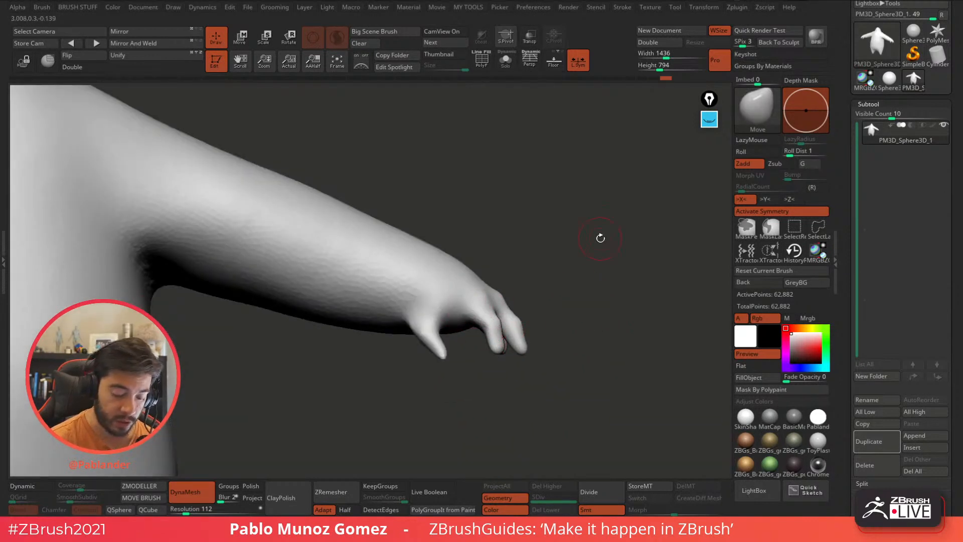
right_click_drag(442, 354, 473, 344)
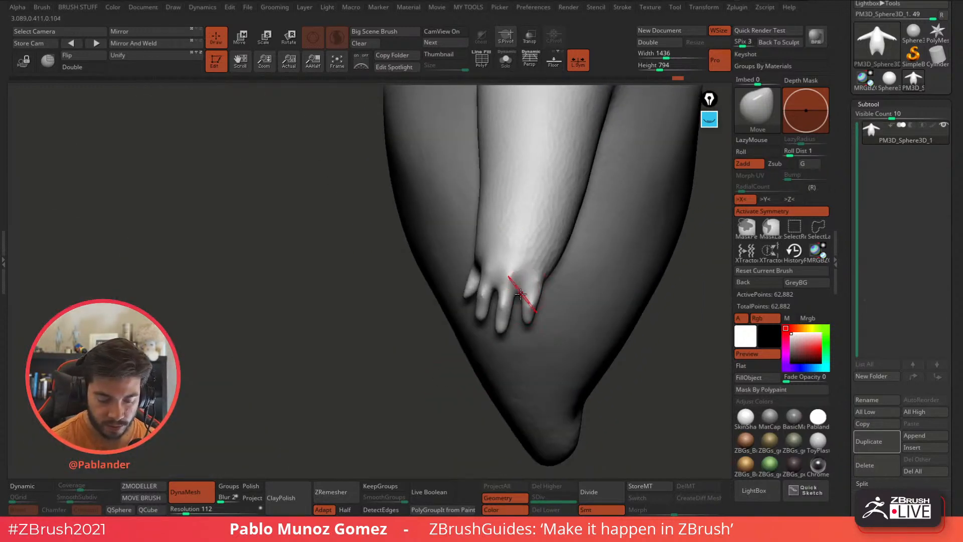
right_click_drag(528, 321, 542, 299)
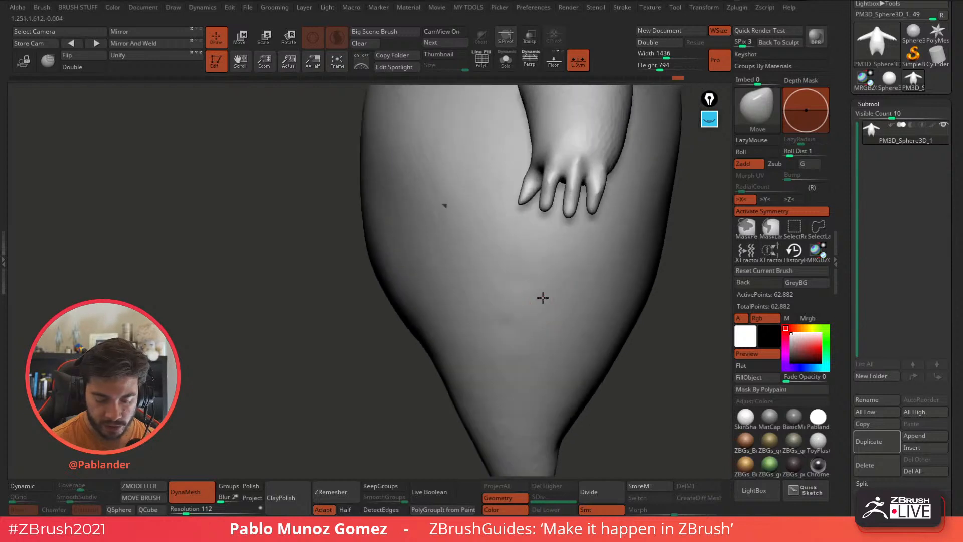
Nudge the outer and middle fingers with the Move brush and update the DynaMesh.
right_click_drag(599, 199, 528, 285, "alt")
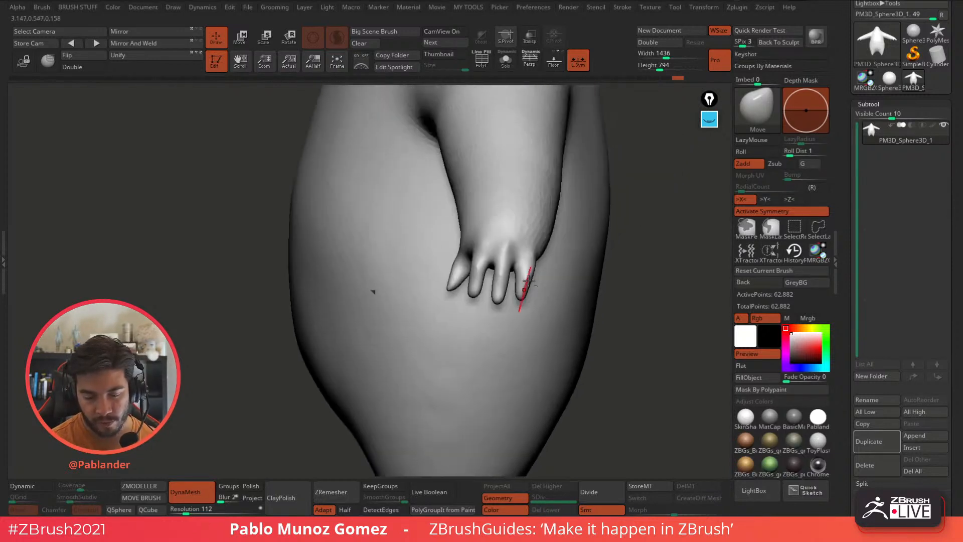
right_click(533, 245)
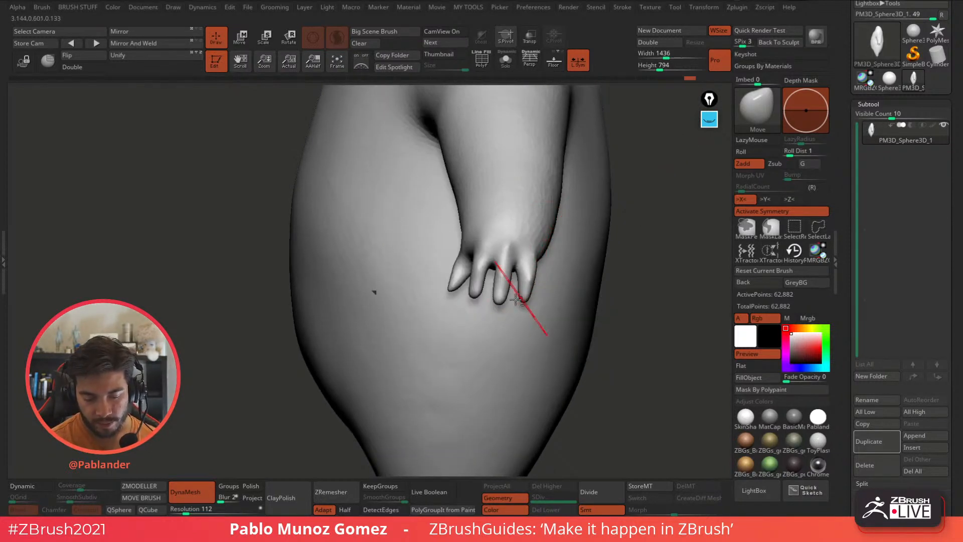
left_click_drag(500, 294, 503, 298)
right_click_drag(618, 252, 539, 268, "alt")
left_click_drag(345, 223, 358, 185, "shift")
right_click_drag(364, 205, 452, 255, "alt")
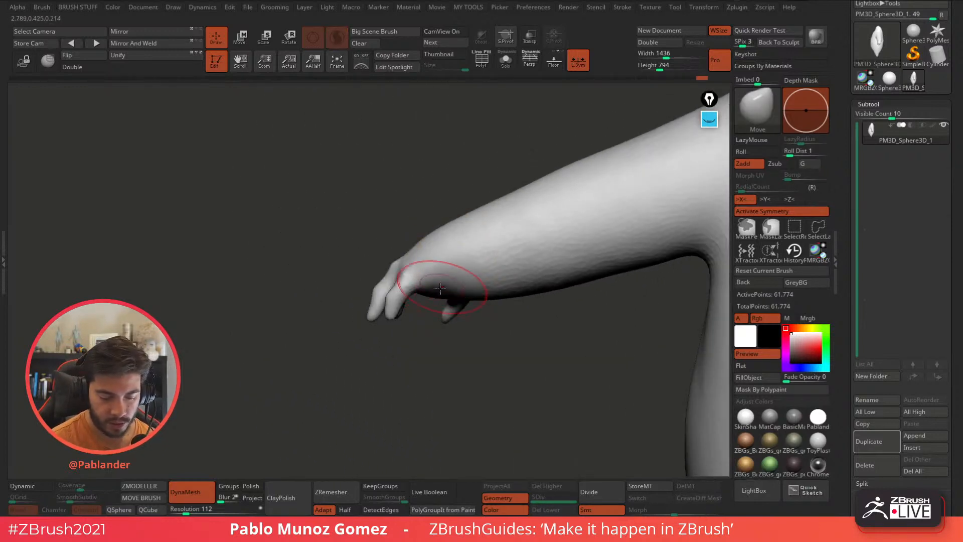
Push the outer finger's knuckle outward and adjust the fingertips with the Move brush.
key("space")
left_click_drag(417, 283, 404, 284)
right_click_drag(396, 304, 436, 312)
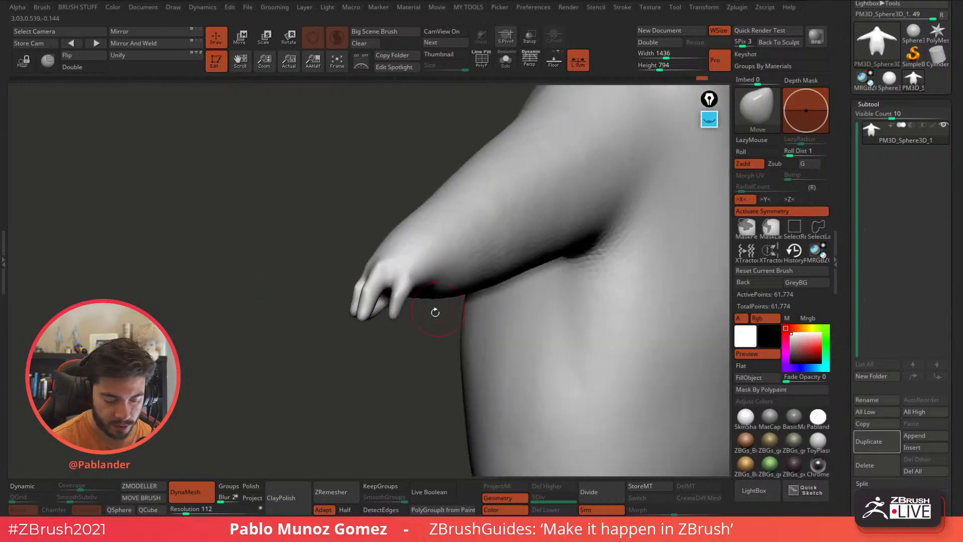
left_click_drag(385, 326, 382, 321)
right_click_drag(382, 325, 455, 329)
left_click_drag(372, 321, 374, 318)
mouse_move(451, 298)
right_mouse_down()
mouse_move(543, 281)
mouse_move(554, 257)
right_mouse_up()
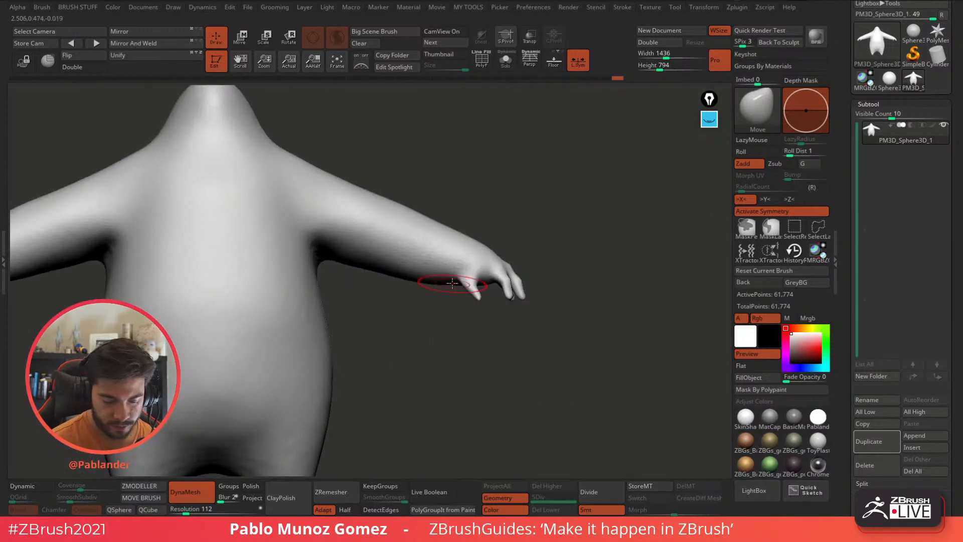
Smooth the back of the hand and remesh the DynaMesh.
right_click_drag(444, 284, 471, 285)
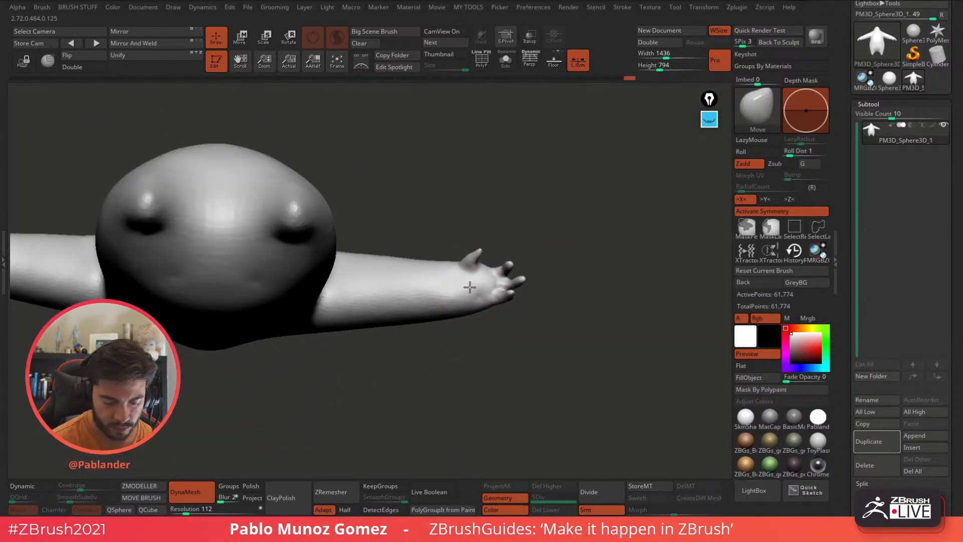
left_click_drag(471, 298, 467, 296, "shift")
left_click_drag(537, 291, 546, 301, "ctrl")
right_click_drag(540, 208, 535, 251)
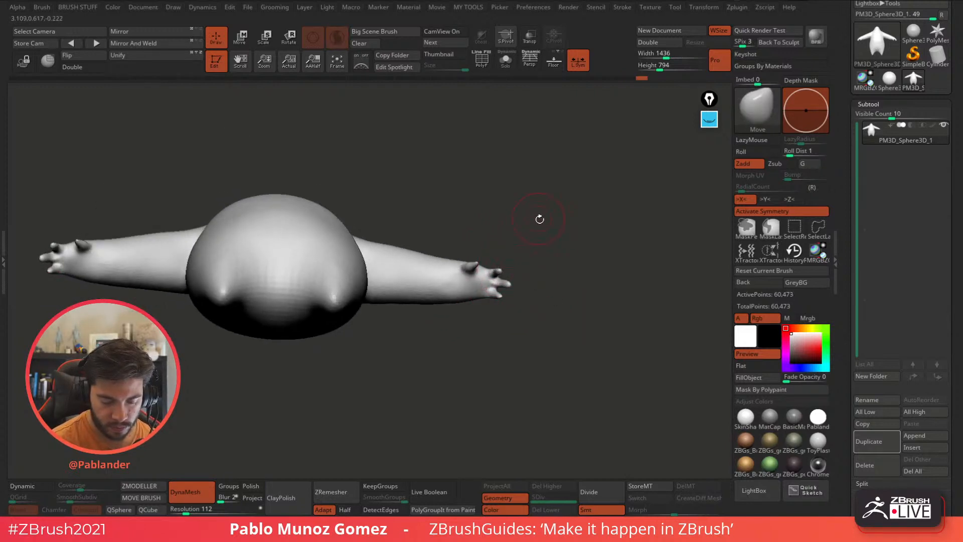
Pull an elbow point out of the back of the arms with the Move brush and smooth it.
left_click_drag(540, 219, 552, 341)
mouse_move(552, 341)
left_mouse_down()
mouse_move(474, 346)
mouse_move(562, 363)
mouse_move(557, 370)
mouse_move(577, 190)
left_mouse_up()
key("space")
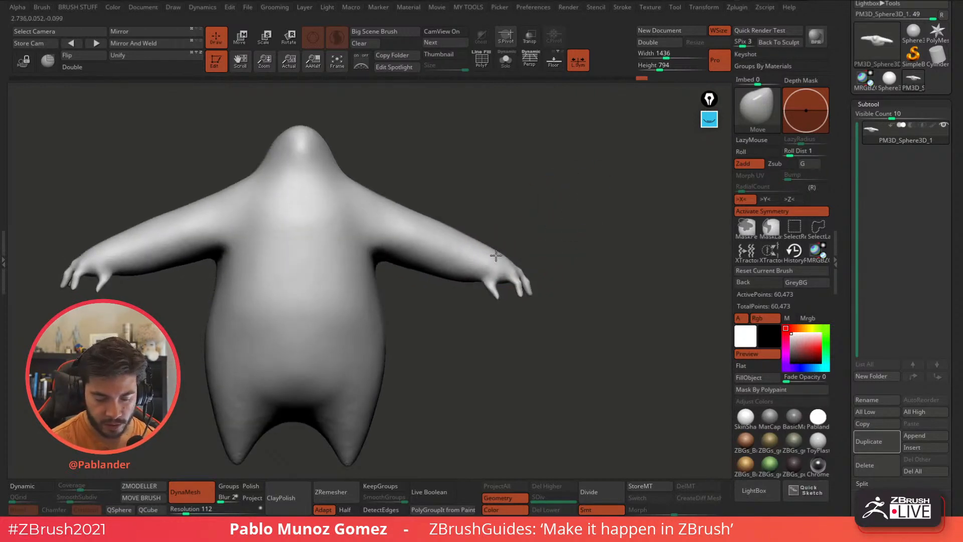
mouse_move(452, 280)
right_mouse_down("alt")
mouse_move(512, 262)
mouse_move(541, 236)
right_mouse_up("alt")
left_click_drag(536, 236, 545, 242)
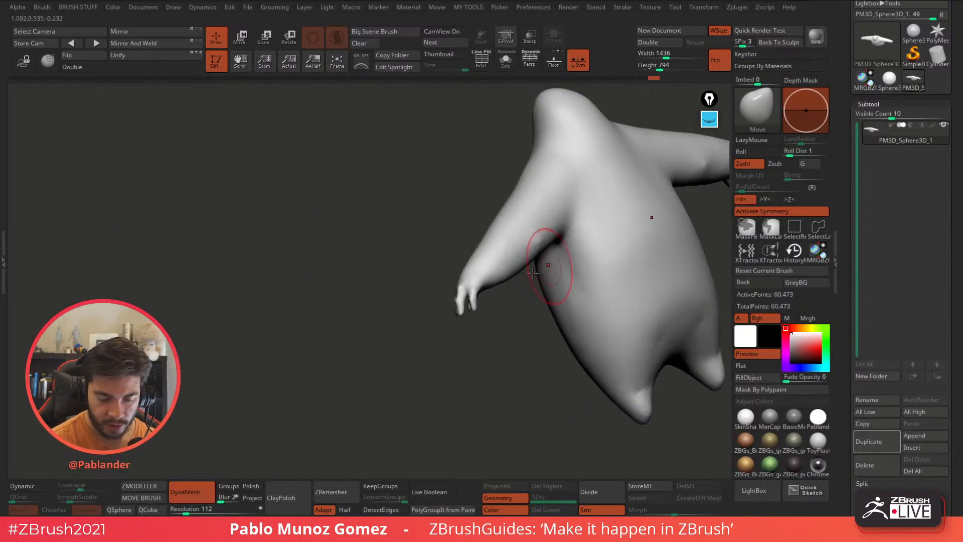
right_click_drag(557, 266, 404, 263)
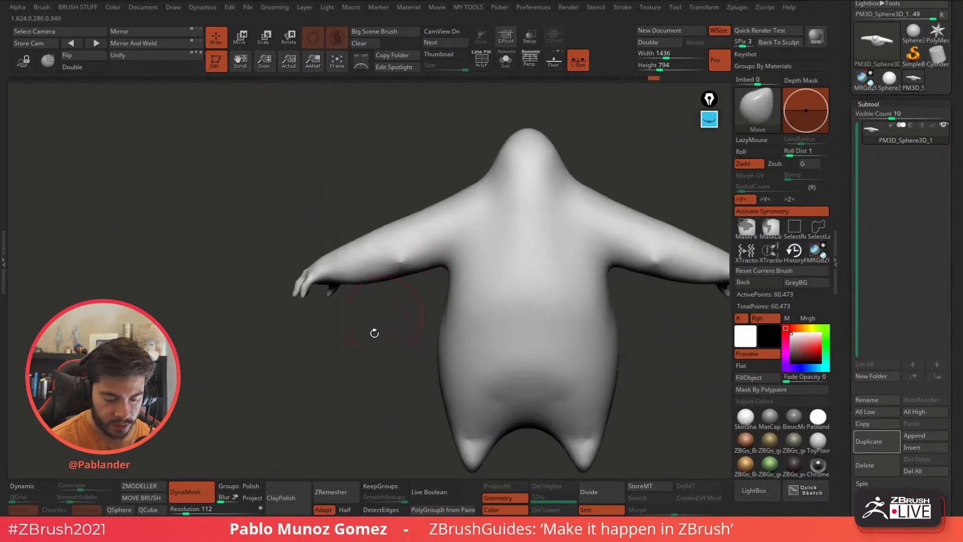
mouse_move(374, 333)
right_mouse_down()
mouse_move(389, 355)
mouse_move(404, 284)
mouse_move(400, 228)
right_mouse_up()
left_click_drag(404, 251, 408, 261, "shift")
mouse_move(407, 261)
right_mouse_down()
mouse_move(388, 236)
mouse_move(385, 201)
right_mouse_up()
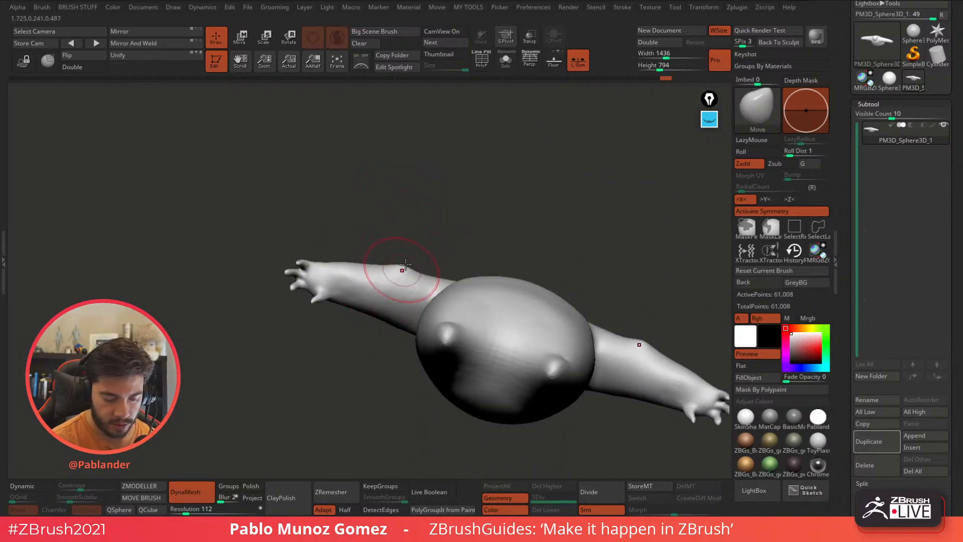
Refine the arm's shape around the elbow with the Move brush and update the DynaMesh.
mouse_move(387, 269)
right_mouse_down()
mouse_move(467, 261)
mouse_move(462, 251)
mouse_move(501, 270)
right_mouse_up()
left_click_drag(440, 328, 430, 325)
right_click_drag(434, 242, 418, 214, "ctrl")
right_click_drag(613, 257, 584, 233, "alt")
right_click_drag(567, 329, 558, 352)
right_click_drag(564, 213, 552, 250)
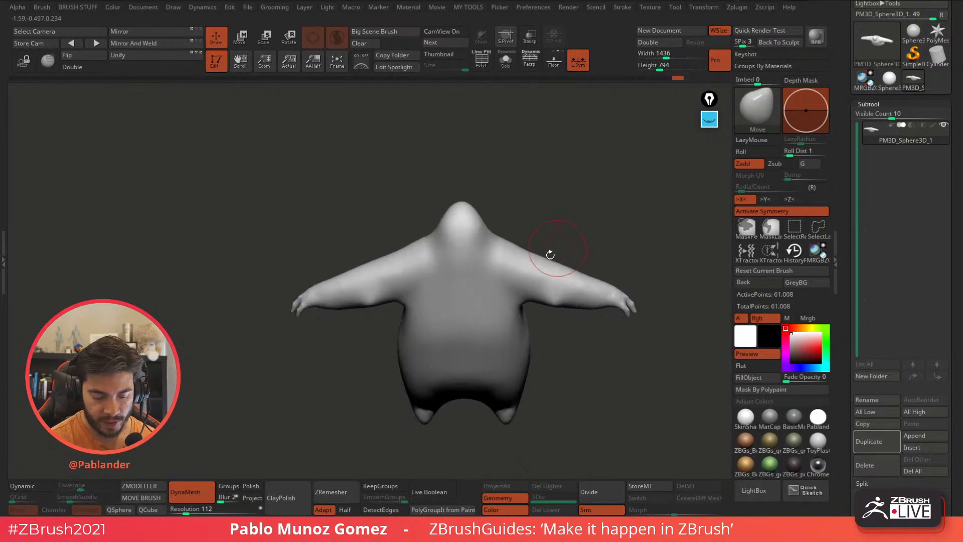
mouse_move(522, 299)
left_mouse_down()
mouse_move(510, 289)
mouse_move(517, 307)
left_mouse_up()
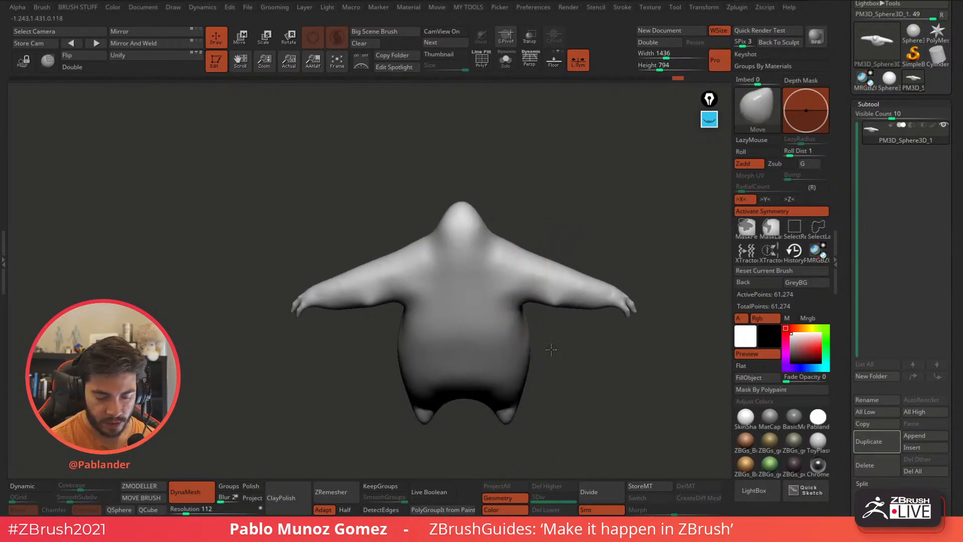
Carve creases around the armpits with the DamStandard brush and smooth the surrounding surface.
right_click_drag(550, 350, 548, 316)
key("space")
left_click(580, 301)
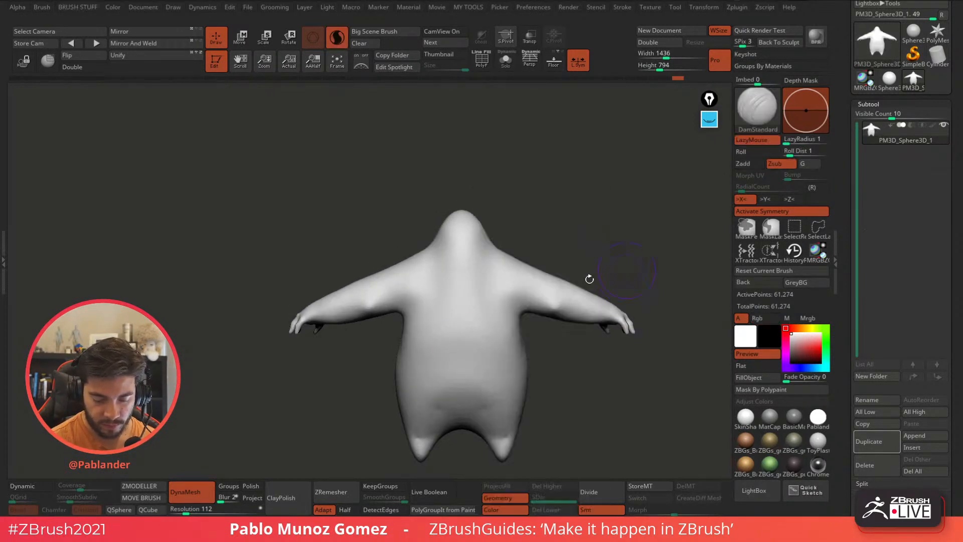
mouse_move(480, 283)
left_mouse_down()
mouse_move(503, 322)
mouse_move(485, 294)
mouse_move(490, 314)
mouse_move(486, 288)
mouse_move(505, 301)
left_mouse_up()
left_click_drag(549, 226, 540, 234)
mouse_move(468, 284)
left_mouse_down("shift")
mouse_move(511, 262)
mouse_move(559, 263)
left_mouse_up("shift")
mouse_move(543, 343)
left_mouse_down()
mouse_move(556, 351)
mouse_move(552, 321)
left_mouse_up()
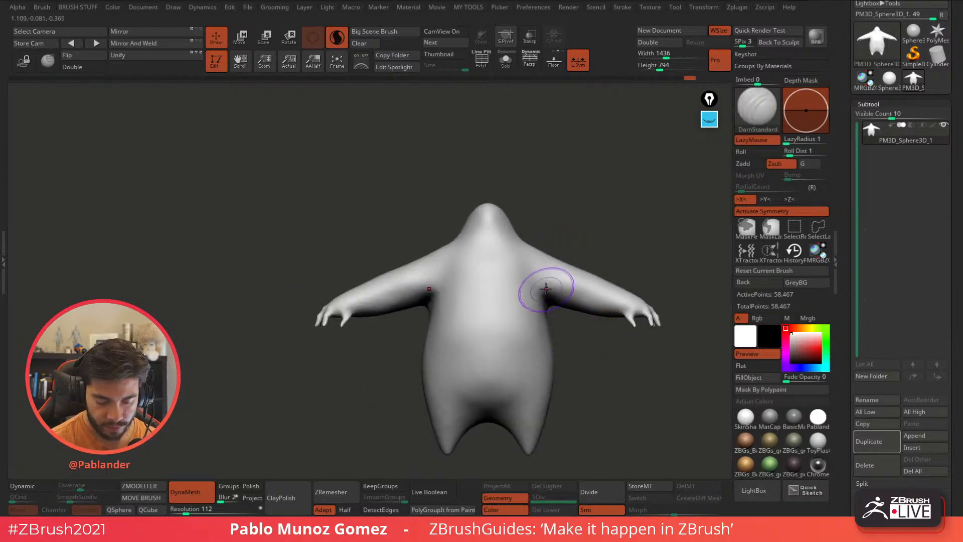
mouse_move(544, 287)
left_mouse_down()
mouse_move(524, 308)
mouse_move(537, 316)
left_mouse_up()
left_click_drag(641, 247, 605, 251, "alt")
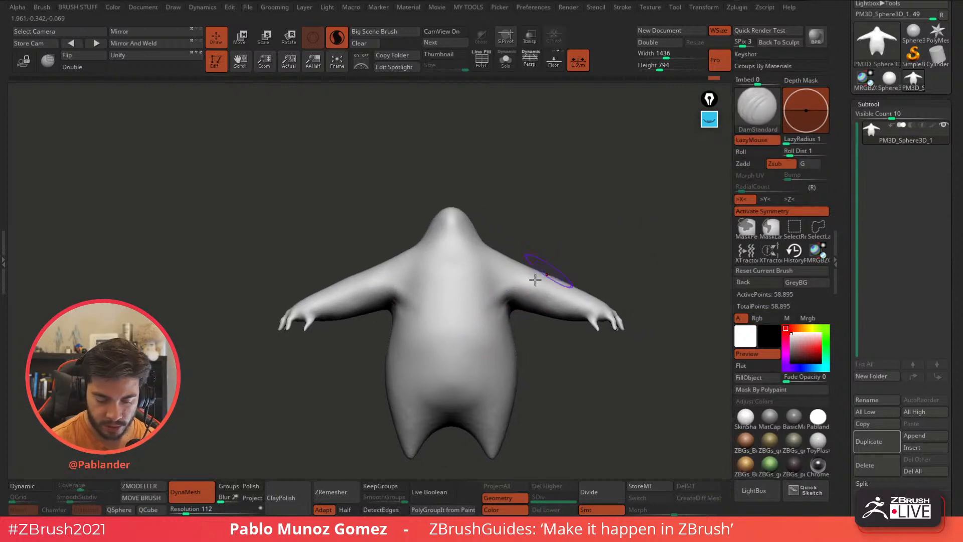
Build up the area where the arms meet the chest with ClayBuildup and smooth it.
key("space")
left_click(586, 279)
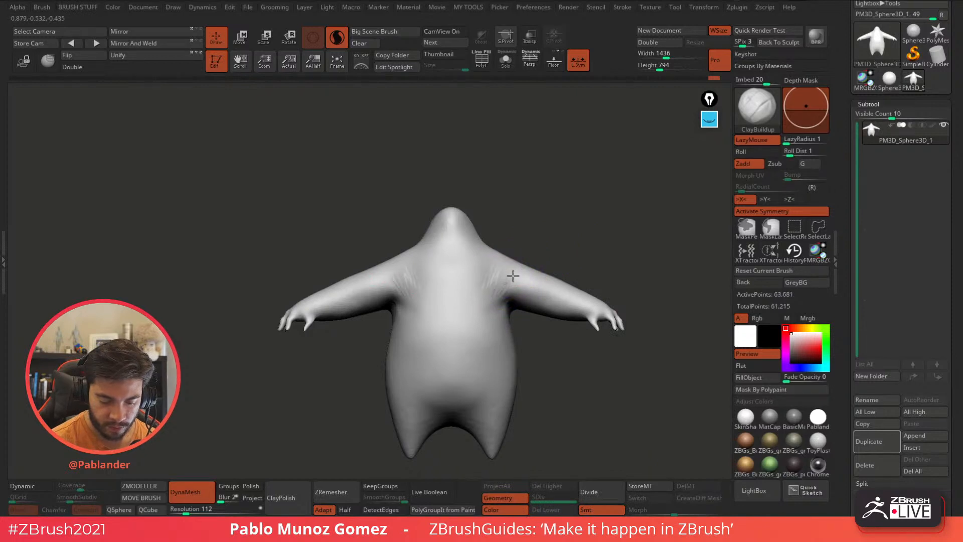
mouse_move(510, 279)
left_mouse_down("shift")
mouse_move(493, 287)
mouse_move(497, 271)
left_mouse_up("shift")
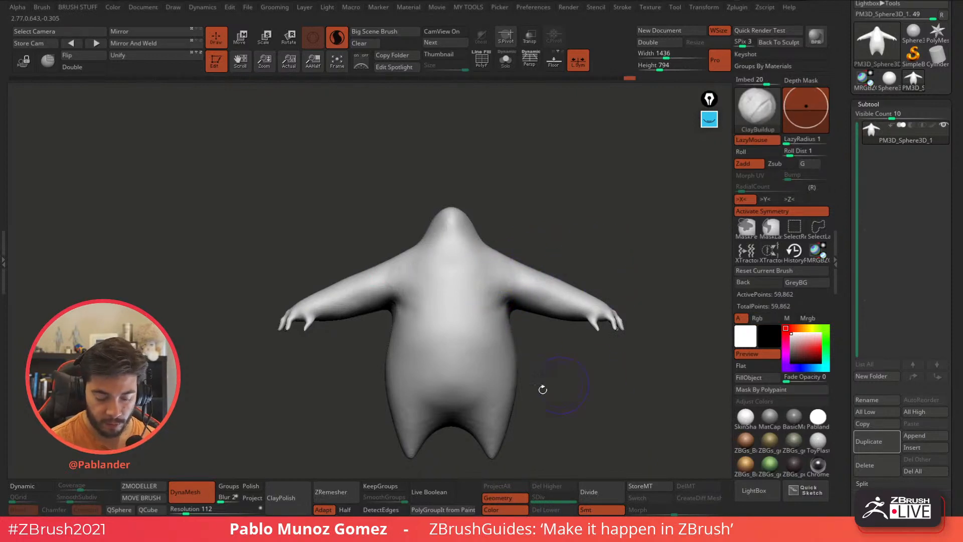
left_click_drag(517, 386, 519, 375, "shift")
left_click_drag(577, 362, 585, 382)
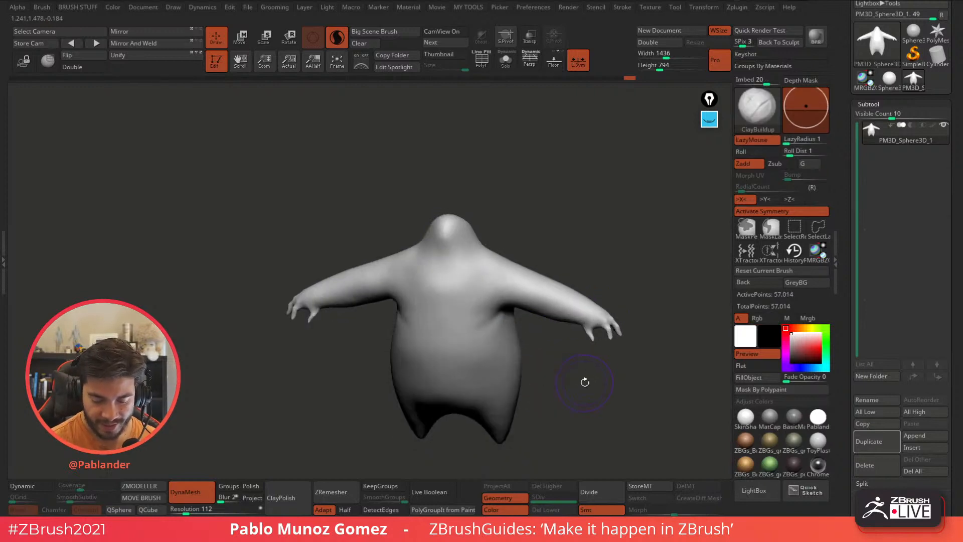
Thicken the creature's hand and fingers with the Inflat brush.
key("b")
left_click(604, 306)
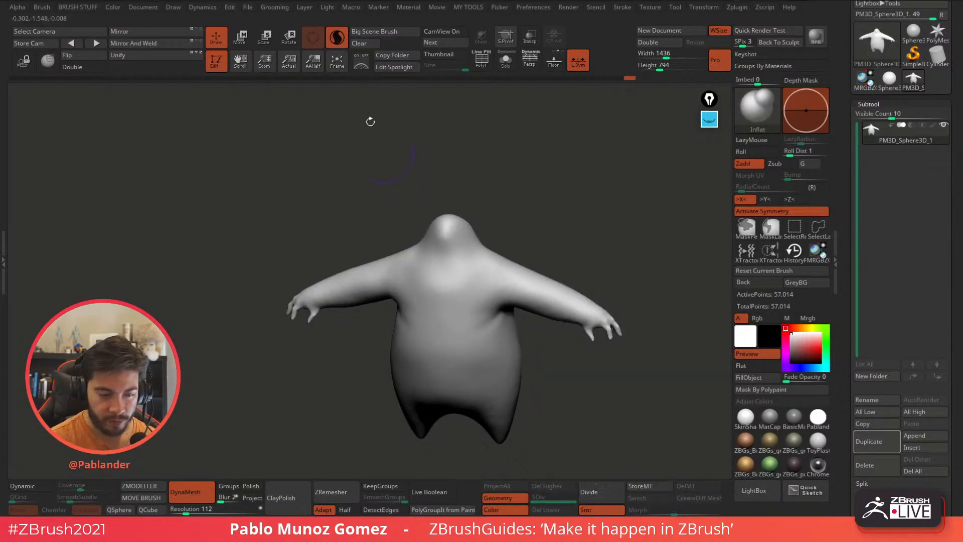
mouse_move(486, 163)
left_mouse_down()
mouse_move(638, 217)
mouse_move(581, 201)
left_mouse_up()
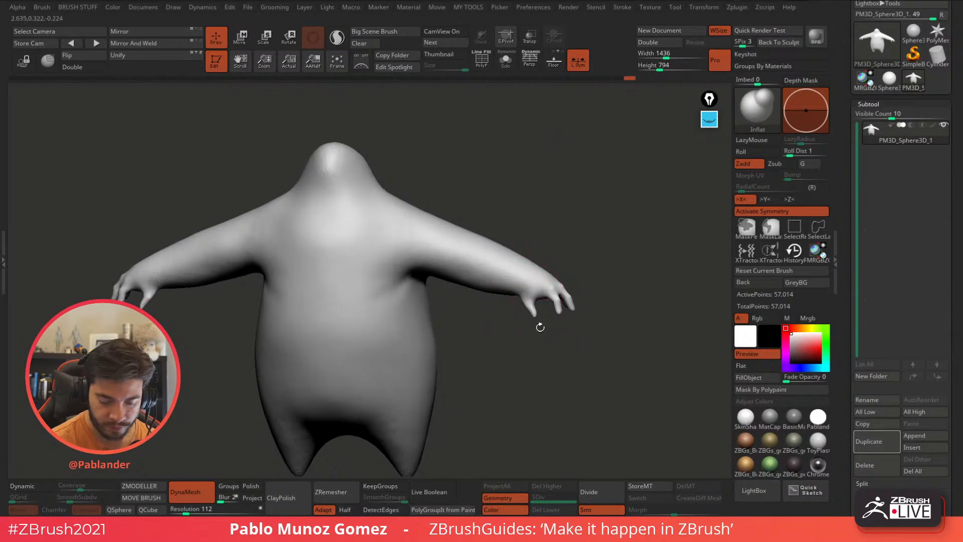
left_click_drag(573, 336, 576, 302)
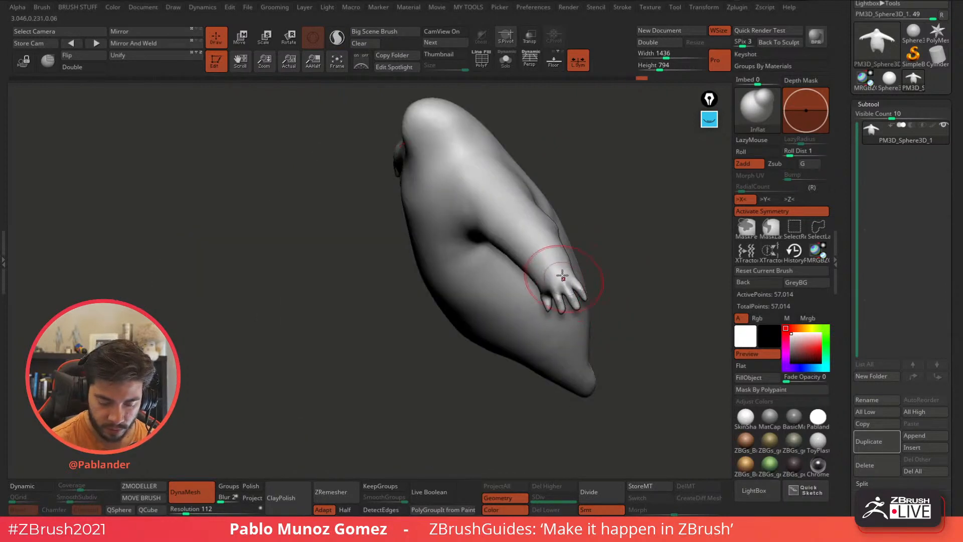
mouse_move(642, 268)
left_mouse_down("alt")
mouse_move(538, 288)
mouse_move(548, 247)
mouse_move(512, 255)
mouse_move(498, 284)
left_mouse_up("alt")
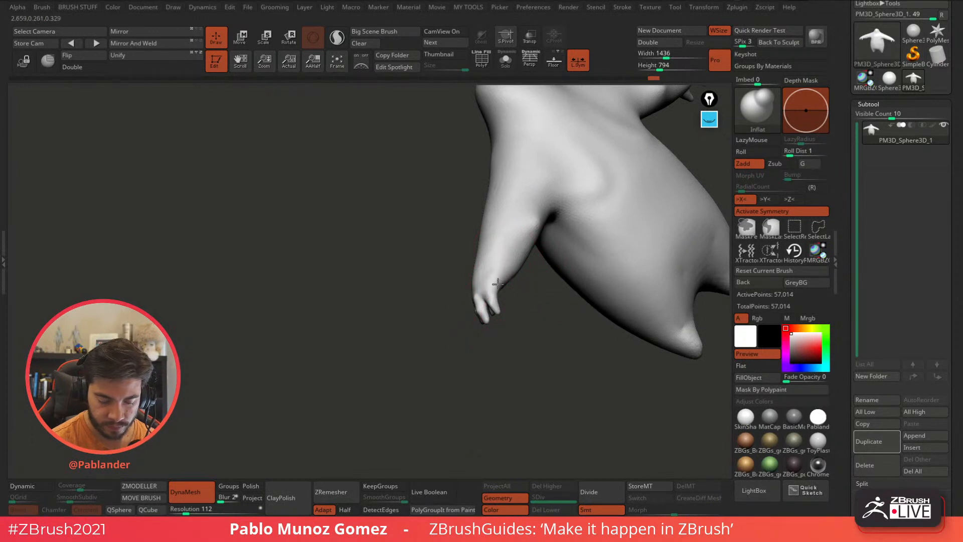
mouse_move(549, 308)
left_mouse_down()
mouse_move(559, 318)
mouse_move(495, 269)
mouse_move(482, 278)
mouse_move(581, 224)
mouse_move(578, 277)
mouse_move(562, 301)
mouse_move(566, 329)
mouse_move(545, 341)
left_mouse_up()
Adjust the shape and placement of the thumb and fingers with the Move brush.
key("b")
left_click(550, 278)
key("space")
left_click_drag(585, 284, 557, 283)
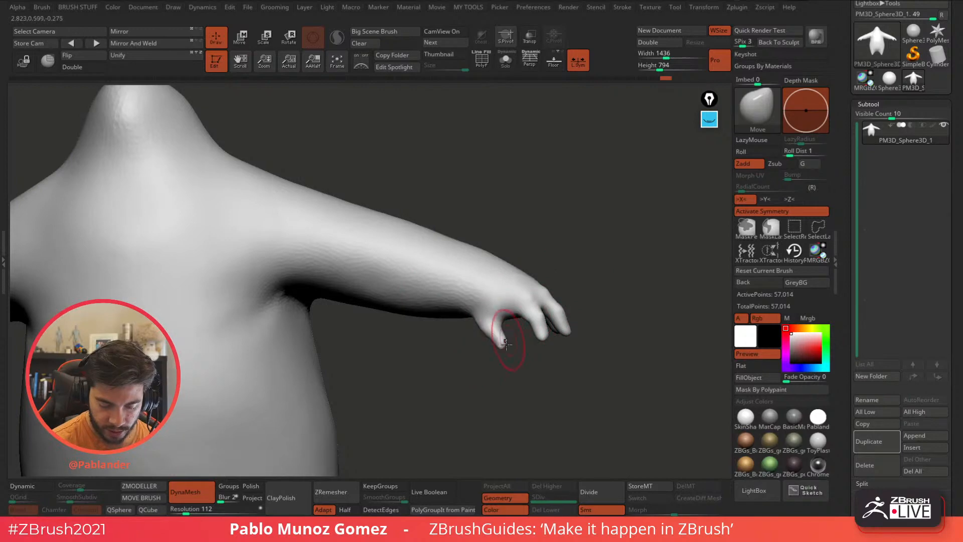
left_click_drag(609, 306, 552, 337)
left_click_drag(584, 288, 583, 292)
key("space")
left_click_drag(583, 285, 606, 281)
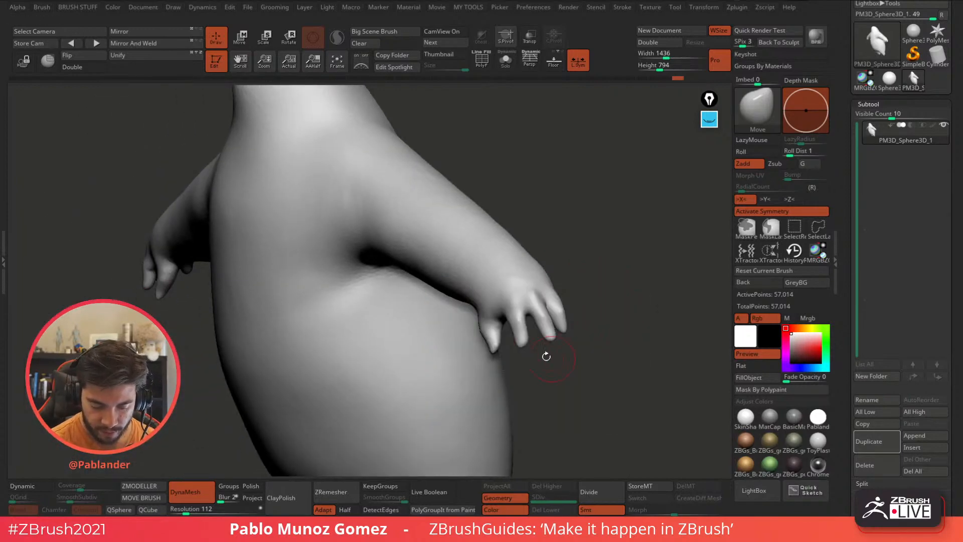
Refine the finger spacing and knuckle area on the back of the hand with the Move brush.
mouse_move(561, 345)
left_mouse_down()
mouse_move(551, 339)
mouse_move(630, 323)
mouse_move(544, 280)
left_mouse_up()
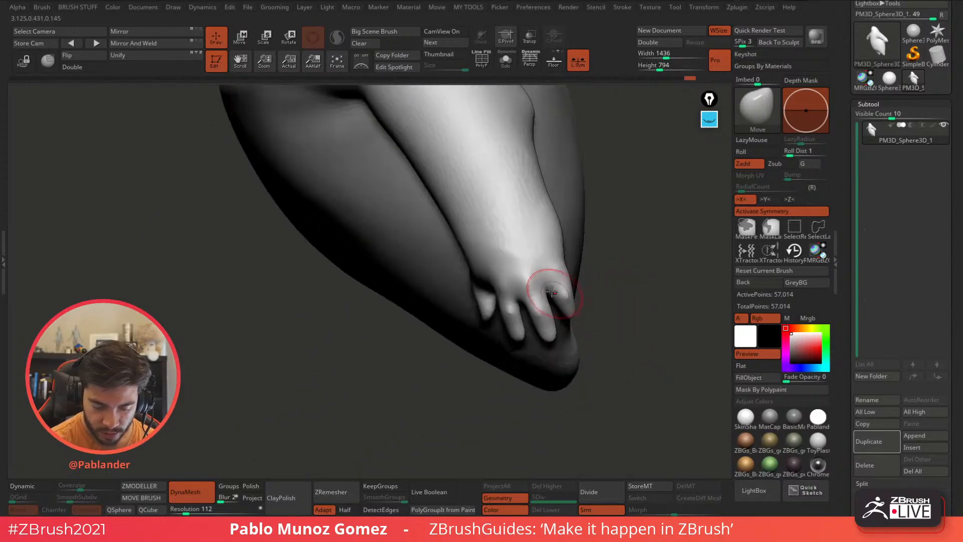
left_click_drag(591, 307, 597, 340)
left_click_drag(609, 300, 597, 297)
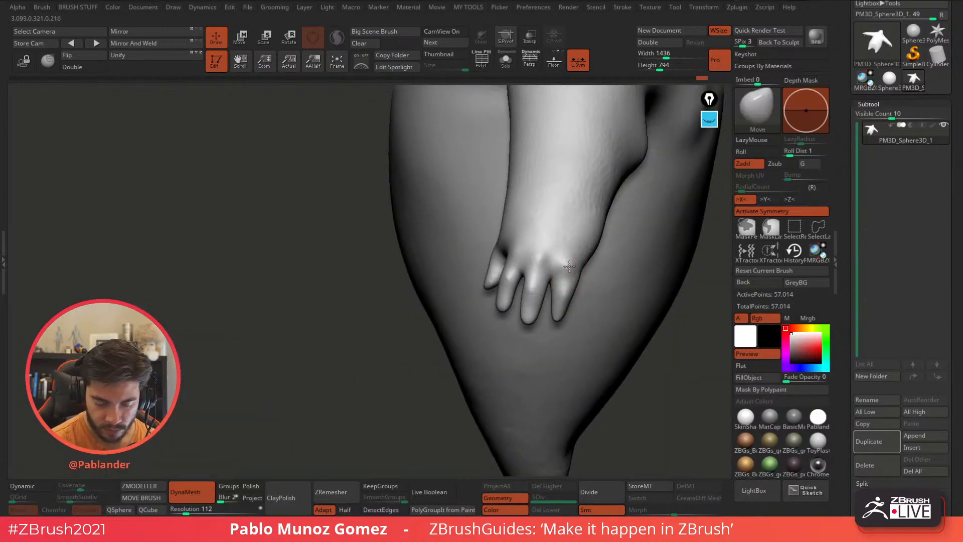
left_click_drag(571, 264, 531, 280)
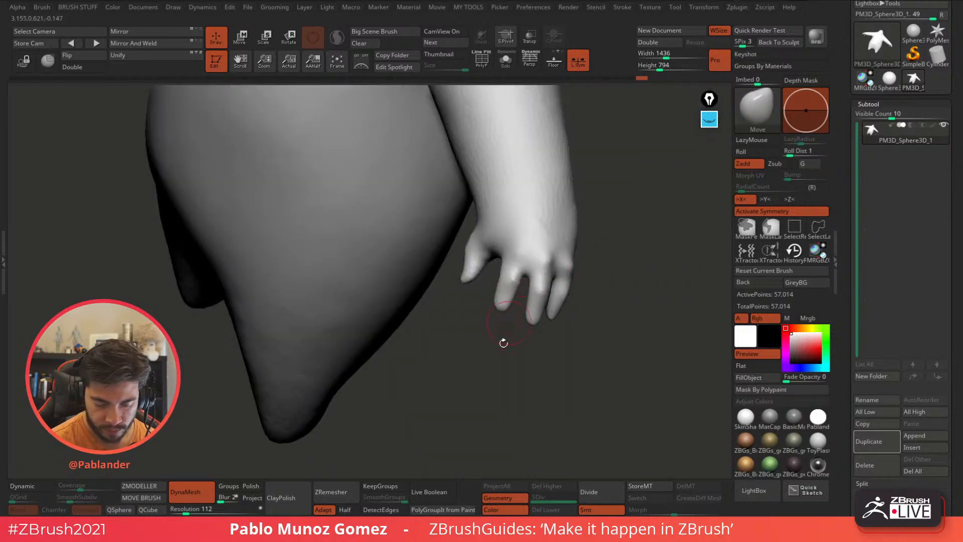
left_click_drag(504, 343, 552, 317)
mouse_move(509, 284)
left_mouse_down()
mouse_move(548, 228)
mouse_move(582, 258)
mouse_move(524, 278)
mouse_move(567, 267)
mouse_move(566, 296)
mouse_move(587, 338)
mouse_move(516, 357)
mouse_move(531, 367)
mouse_move(592, 358)
mouse_move(565, 339)
mouse_move(577, 351)
mouse_move(579, 337)
left_mouse_up()
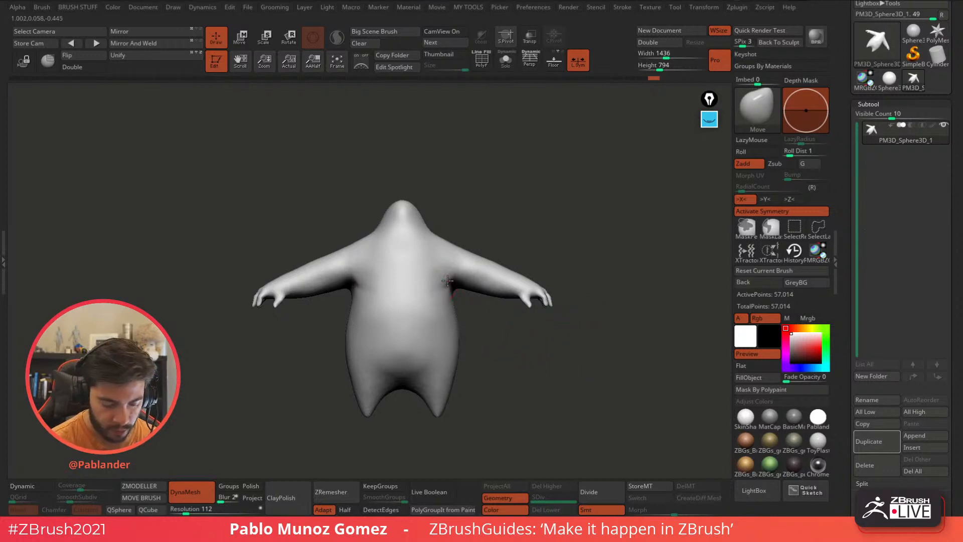
Adjust the chest surface beside the armpits with the Move brush.
left_click_drag(544, 216, 445, 280)
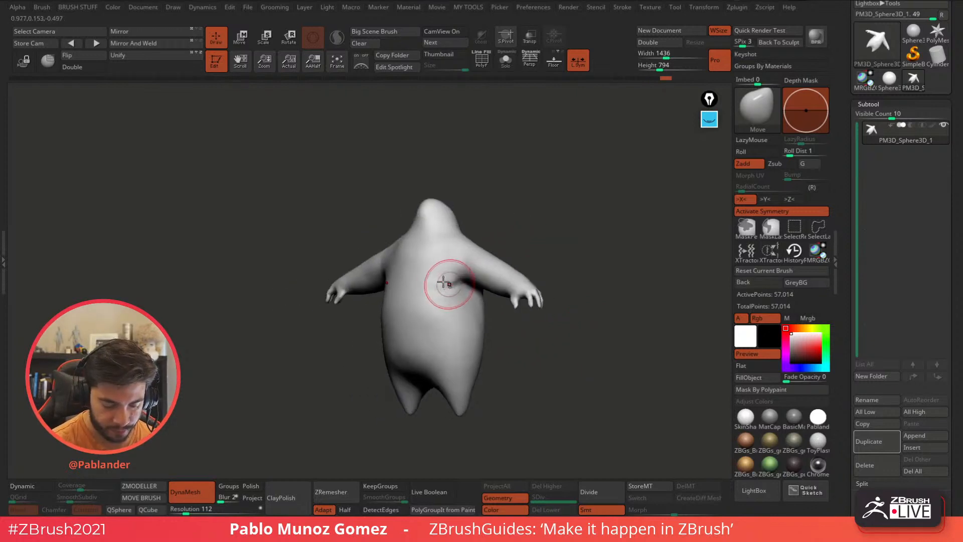
key("shift")
left_click_drag(512, 224, 458, 284)
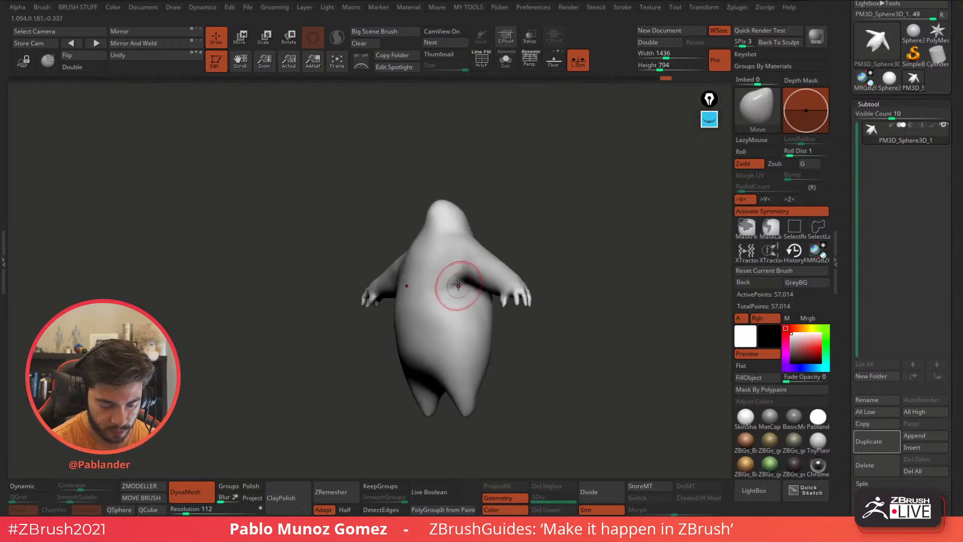
left_click_drag(508, 228, 532, 196, "shift")
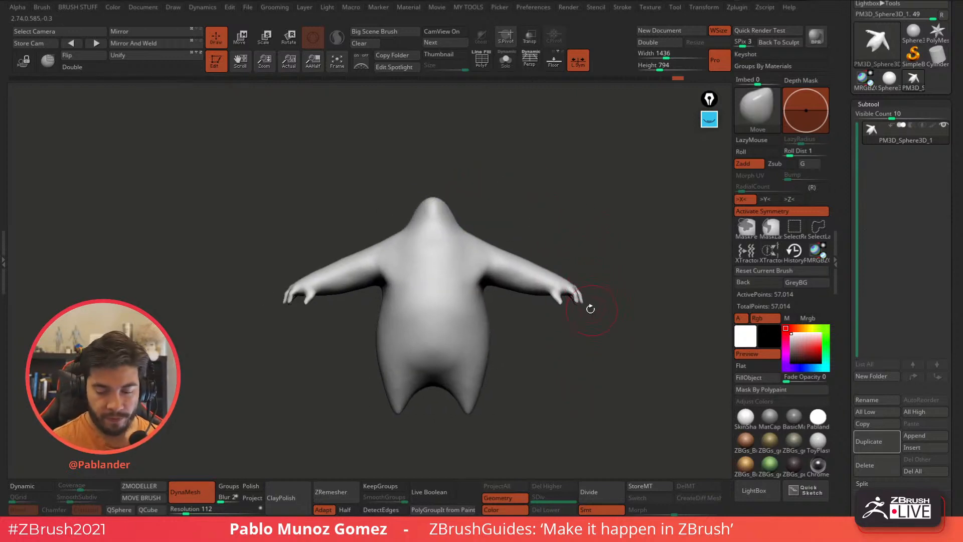
Append a sphere as a new subtool and raise it to head height with the gizmo.
left_click(929, 439)
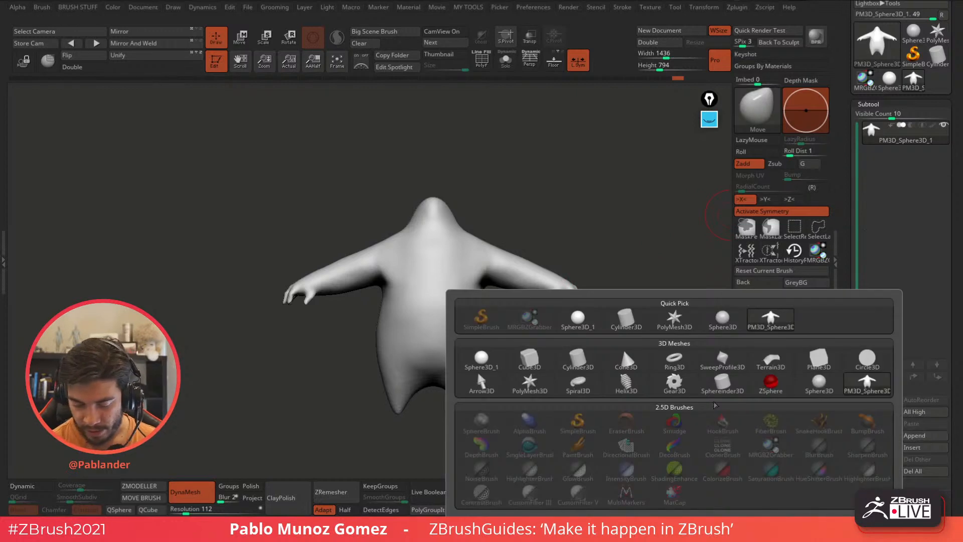
left_click(483, 359)
key("w")
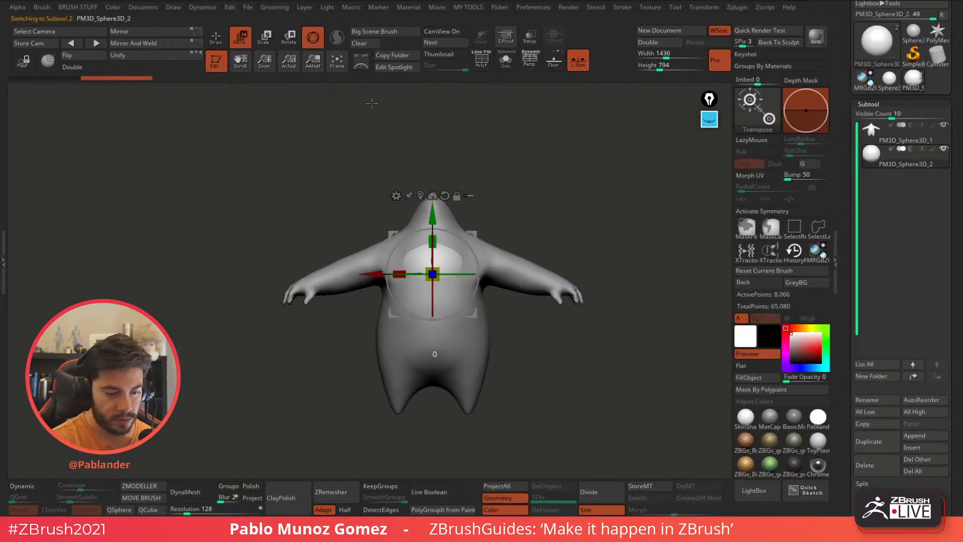
left_click_drag(427, 283, 427, 234)
Move the sphere forward to the front of the head and scale it to fit the face.
left_click_drag(533, 191, 566, 187, "shift")
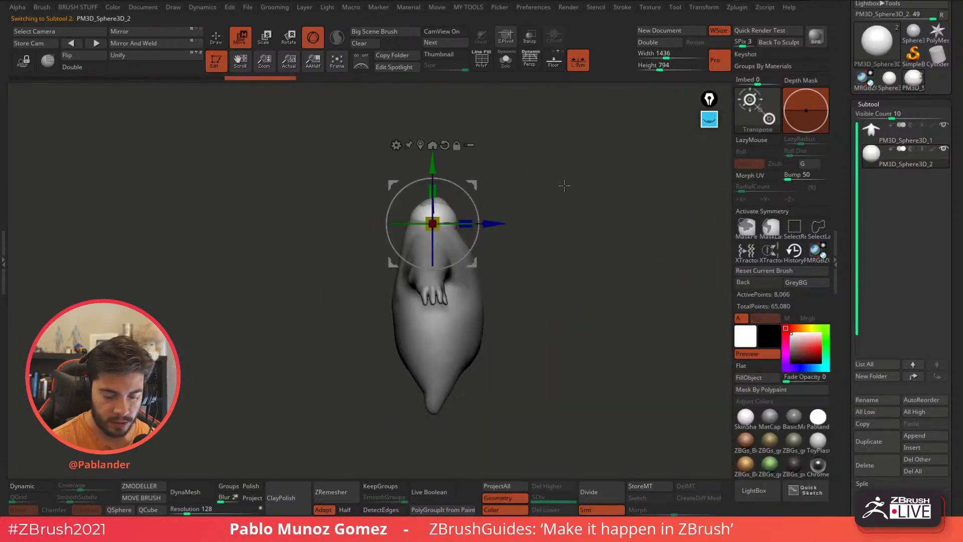
left_click_drag(494, 224, 518, 224)
left_click_drag(458, 217, 461, 223)
left_click_drag(518, 224, 503, 224)
left_click_drag(551, 198, 505, 195)
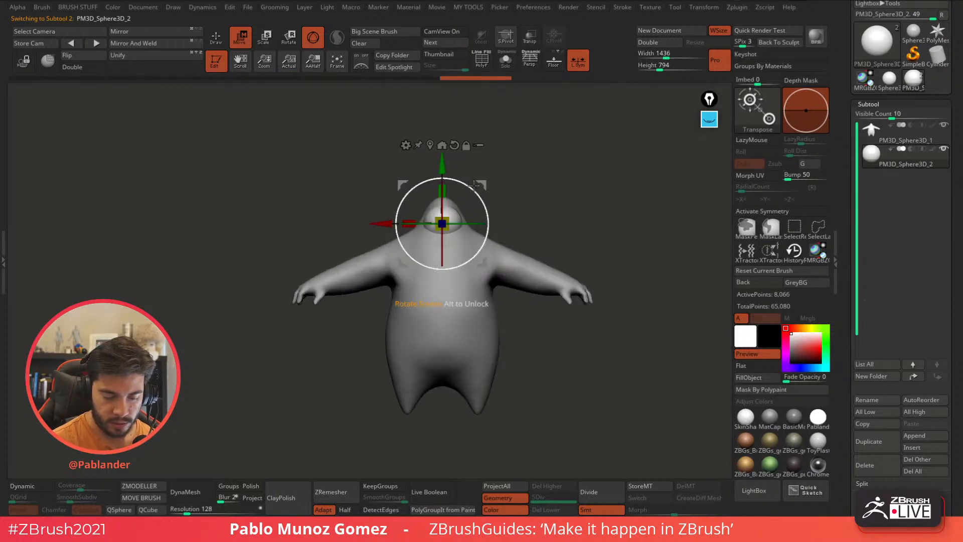
left_click_drag(441, 163, 441, 157)
left_click_drag(530, 170, 538, 225, "alt")
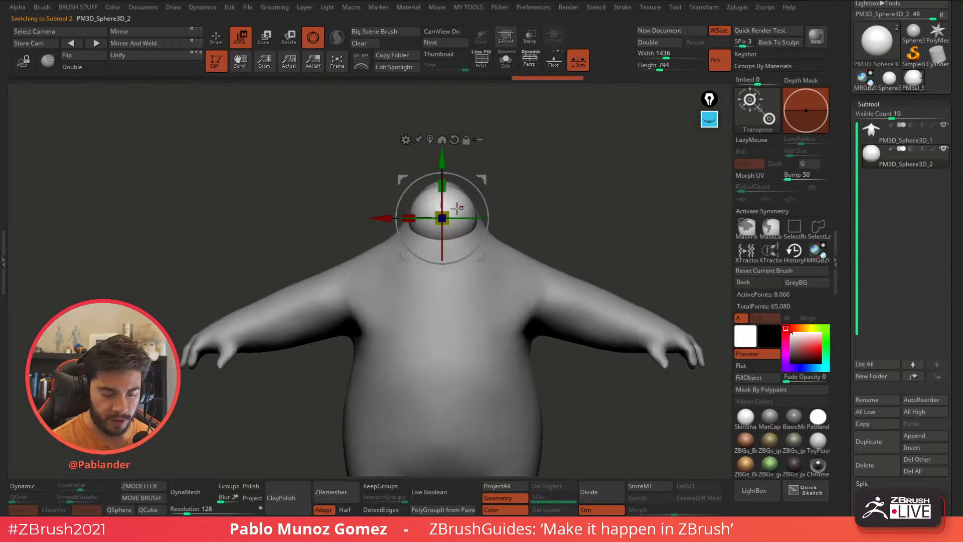
left_click_drag(445, 215, 447, 219)
left_click_drag(548, 191, 557, 195, "alt")
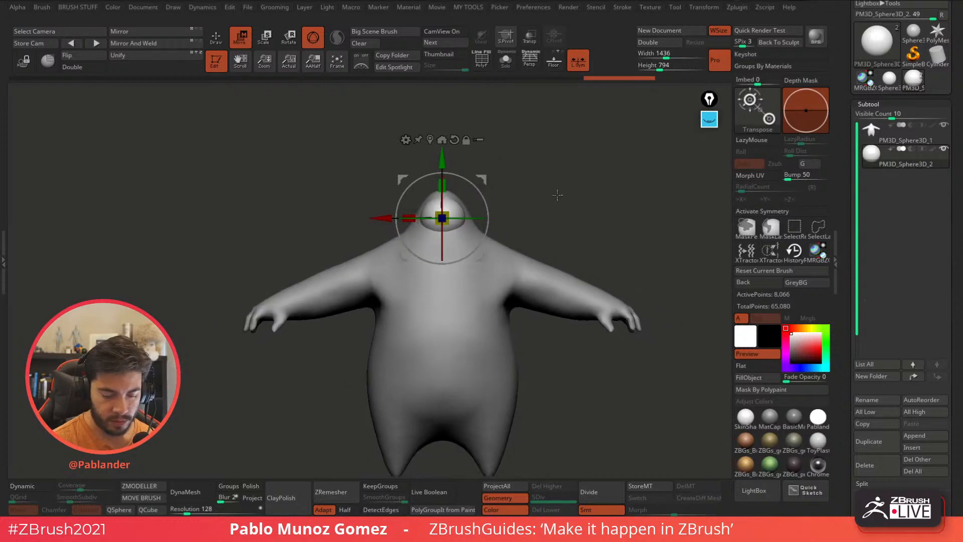
Lower the sphere slightly, bring it further out of the face and fine-tune its size.
left_click_drag(444, 157, 444, 168)
left_click_drag(509, 174, 532, 195, "shift")
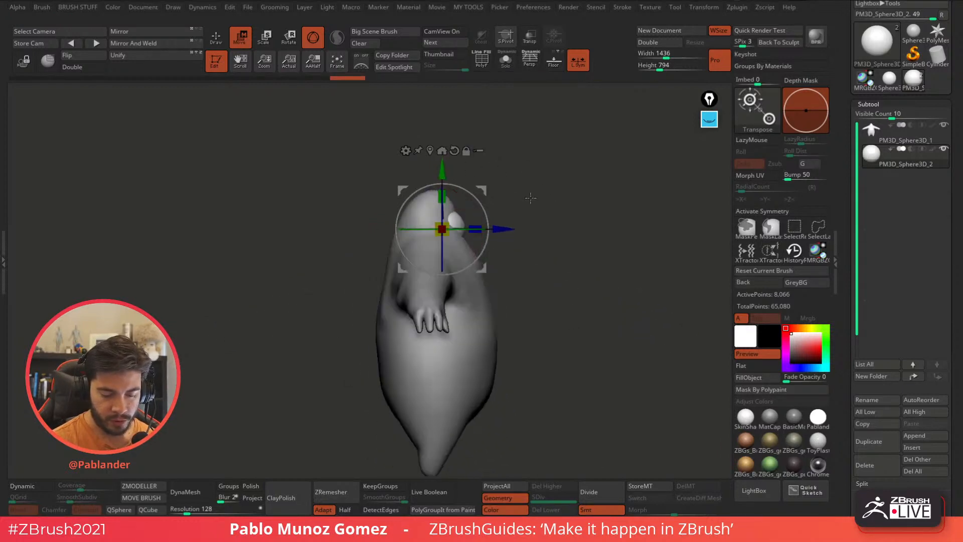
left_click_drag(503, 224, 513, 230)
left_click_drag(495, 192, 494, 189)
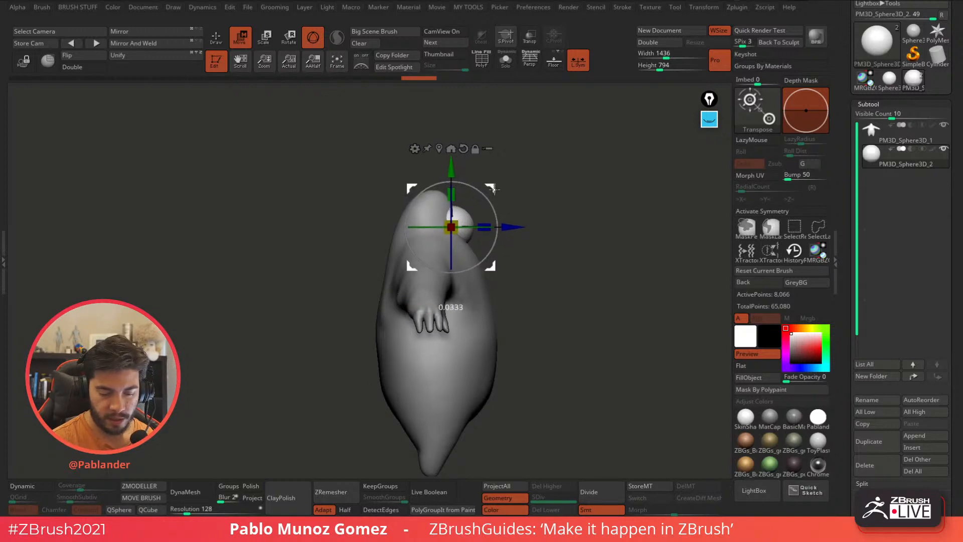
left_click(217, 38)
Select the body subtool, lower and round the top of the head with the Move brush and smooth it.
left_click_drag(587, 195, 540, 201, "shift")
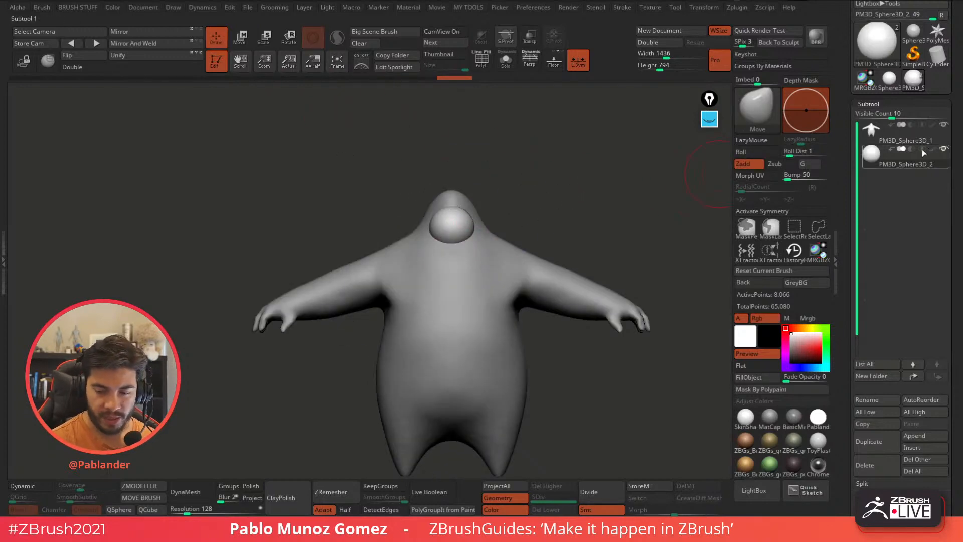
left_click(909, 140)
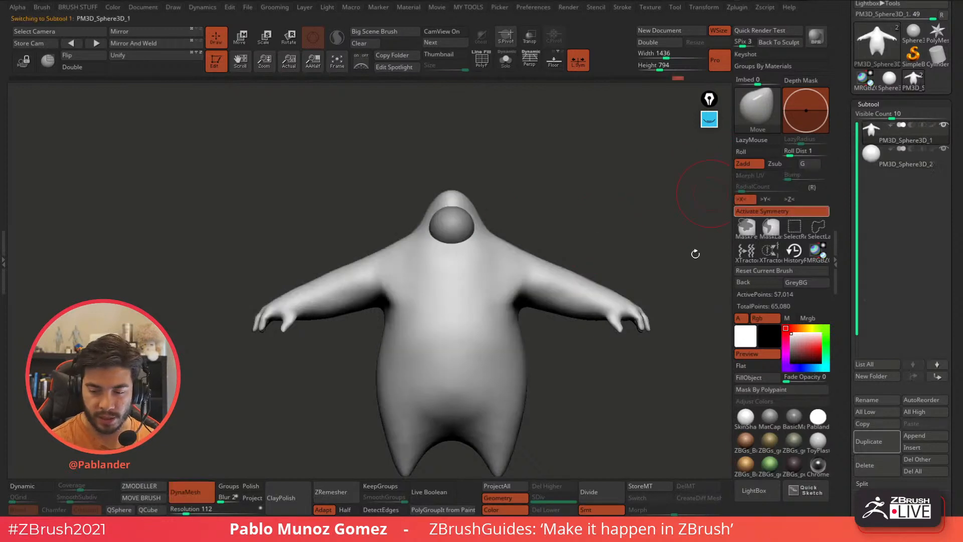
left_click_drag(589, 167, 514, 181)
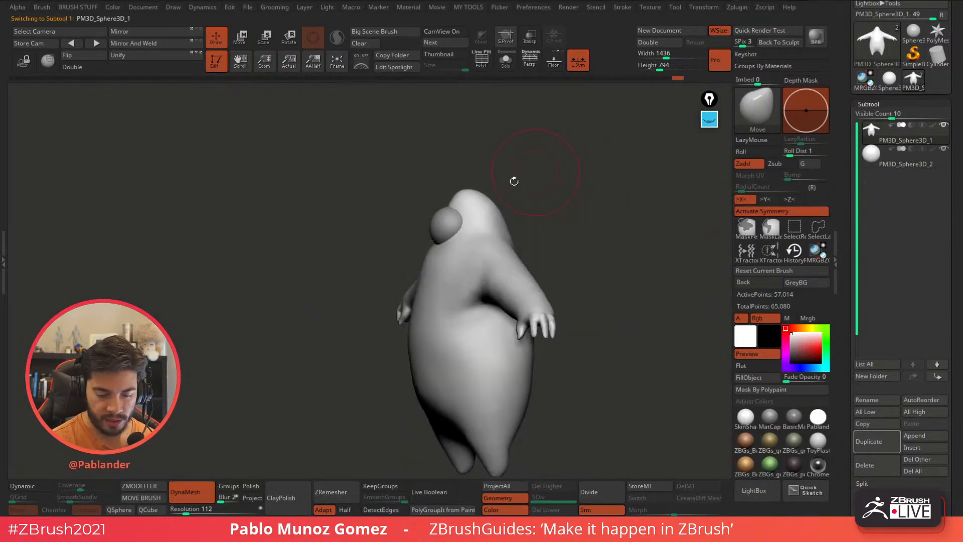
key("shift")
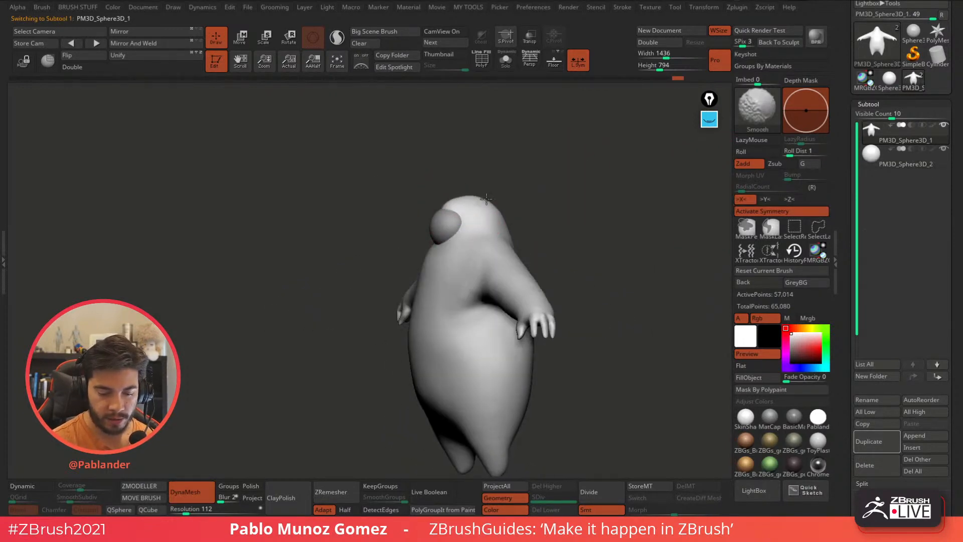
left_click(337, 38)
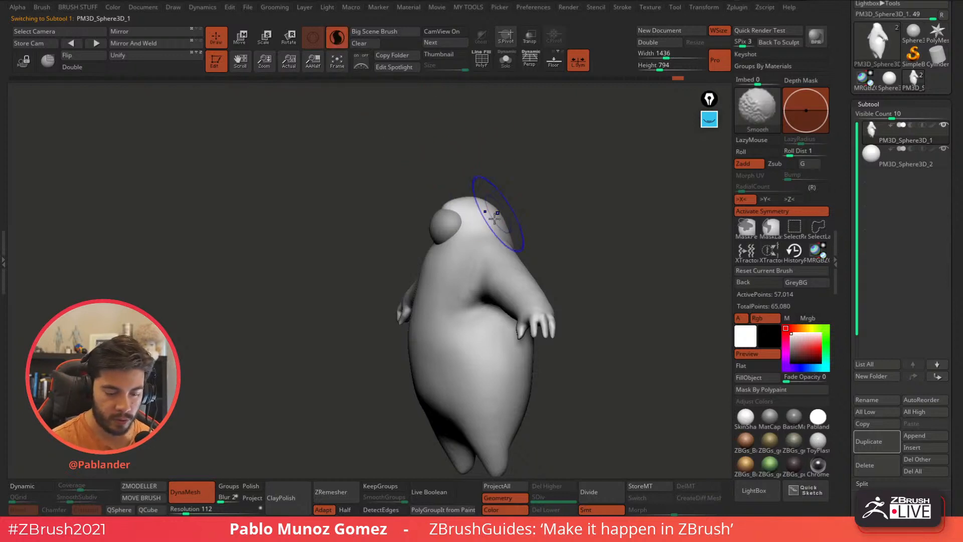
left_click_drag(464, 200, 486, 207, "shift")
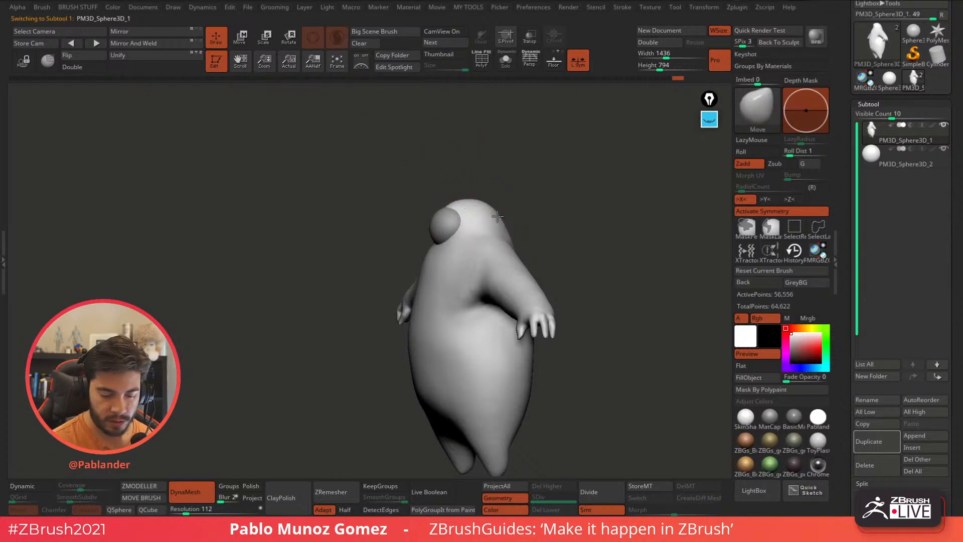
Reshape the back and broaden the neck into the shoulders, smoothing the surface and updating the DynaMesh.
mouse_move(546, 201)
left_mouse_down()
mouse_move(496, 220)
mouse_move(524, 299)
left_mouse_up()
left_click_drag(596, 284, 541, 287)
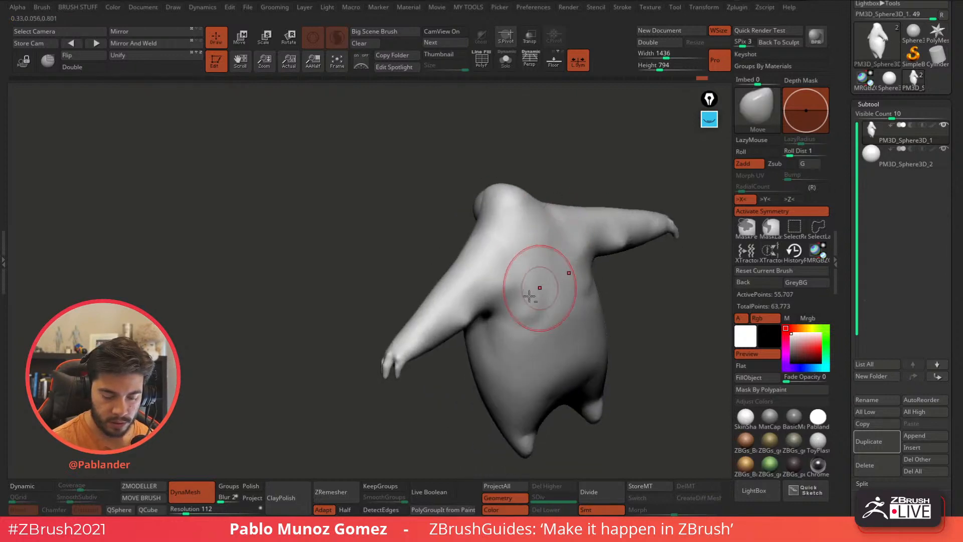
left_click_drag(566, 153, 592, 145, "shift")
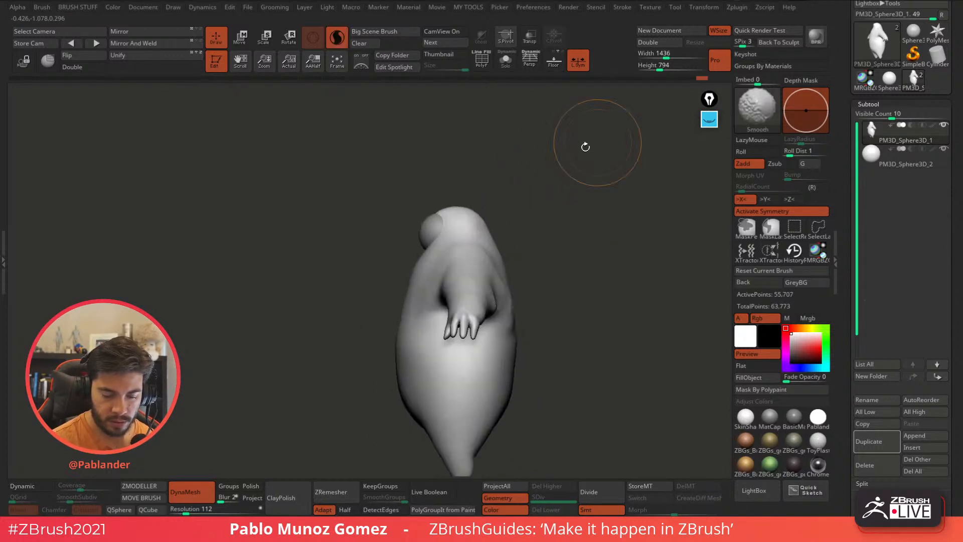
left_click_drag(396, 269, 543, 182, "shift")
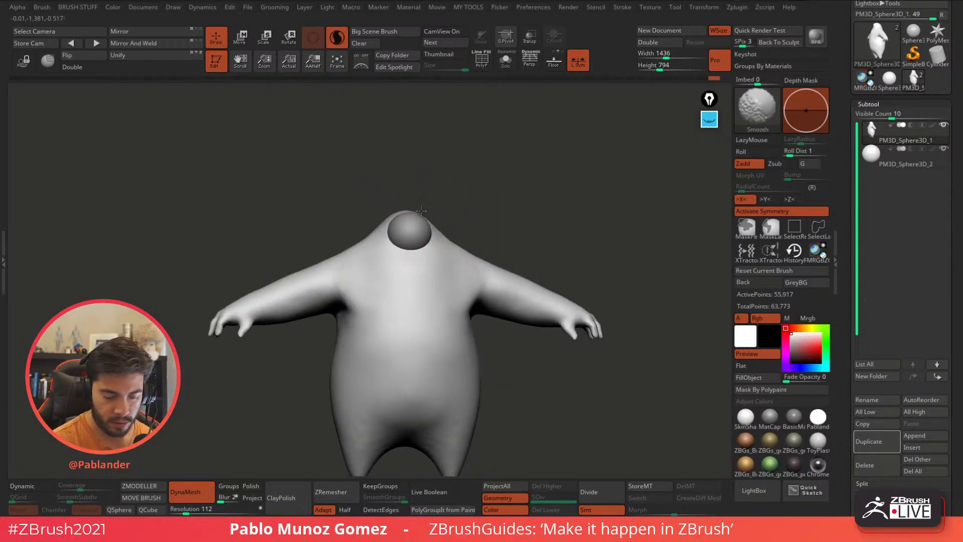
left_click_drag(452, 181, 503, 199, "ctrl")
left_click_drag(503, 200, 460, 208)
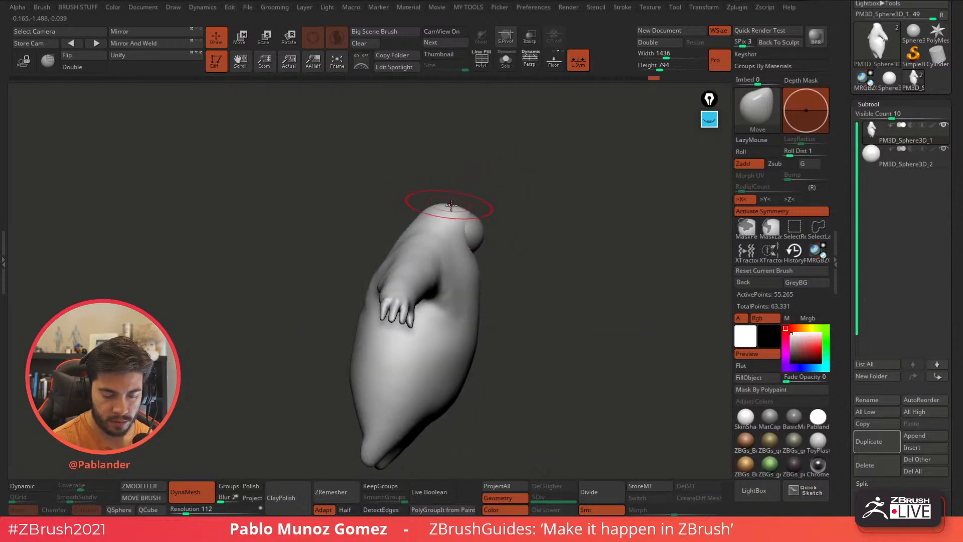
Update the body's DynaMesh and reshape and smooth the body where it meets the lower edge of the face sphere.
left_click_drag(526, 196, 504, 243, "ctrl")
key("space")
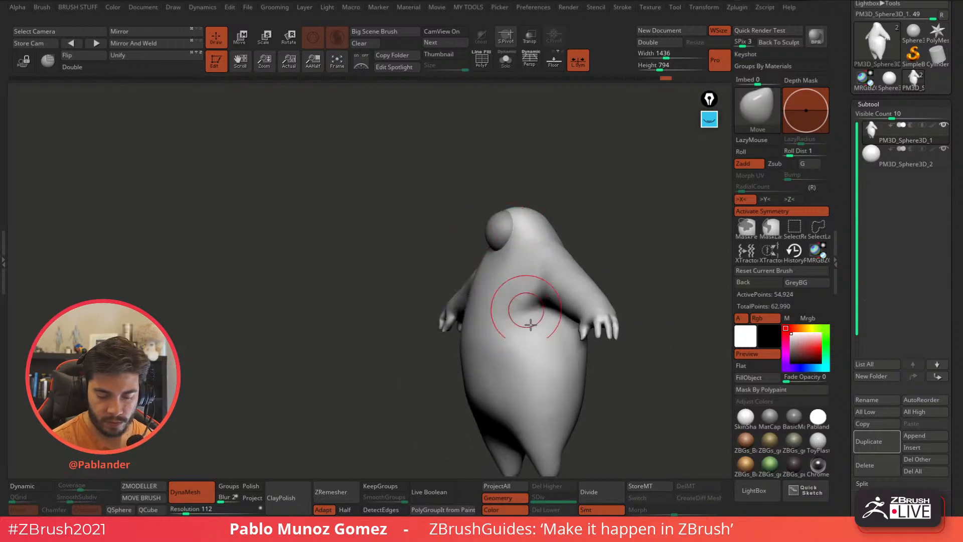
left_click_drag(582, 195, 565, 166)
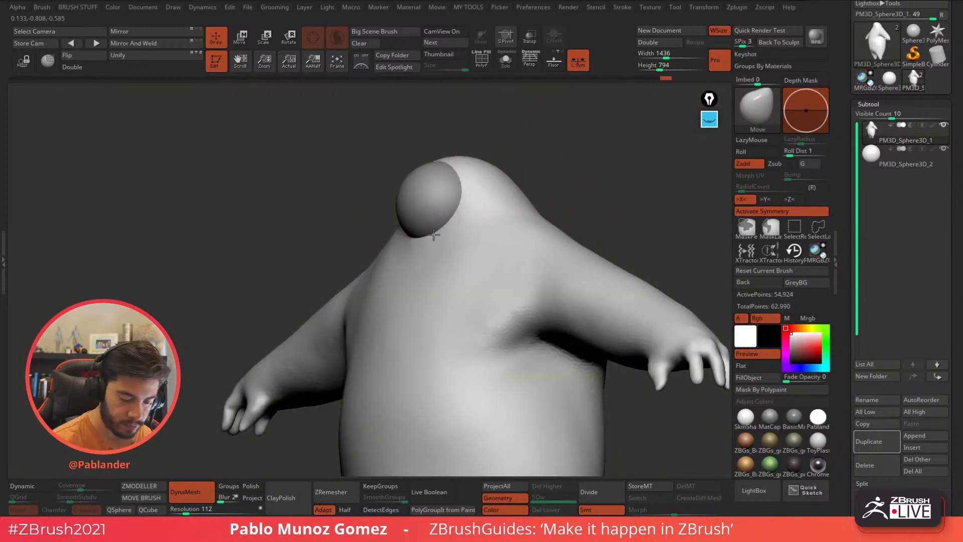
key("space")
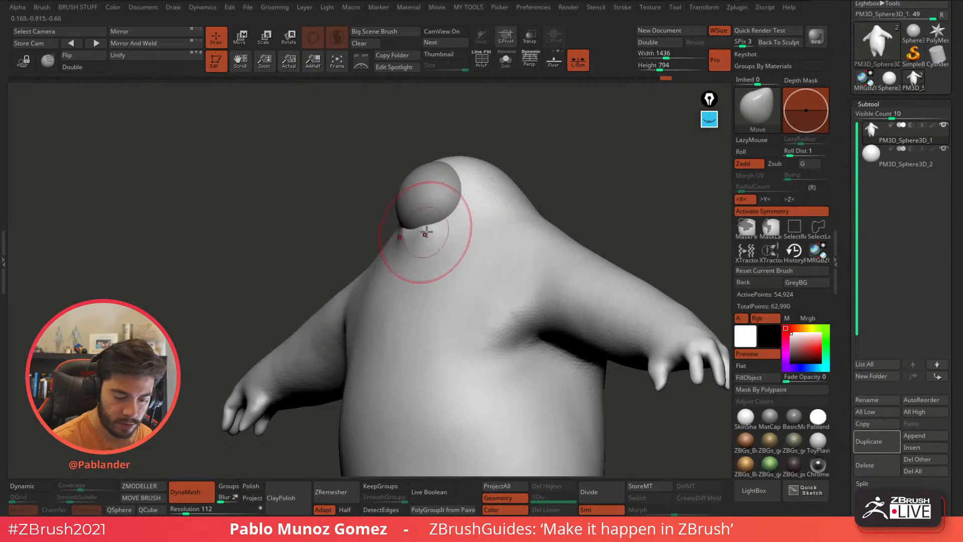
left_click_drag(533, 160, 571, 167)
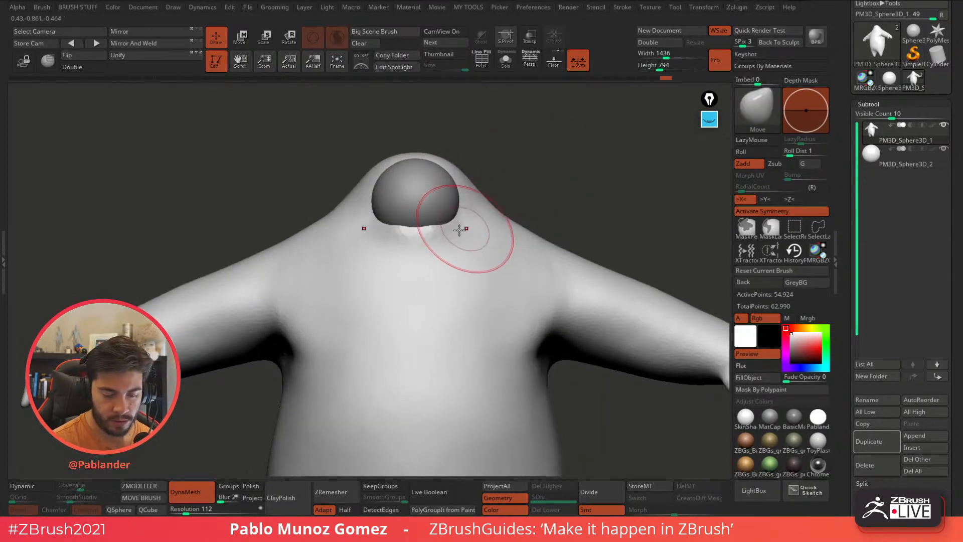
mouse_move(458, 231)
left_mouse_down("shift")
mouse_move(432, 235)
mouse_move(454, 230)
left_mouse_up("shift")
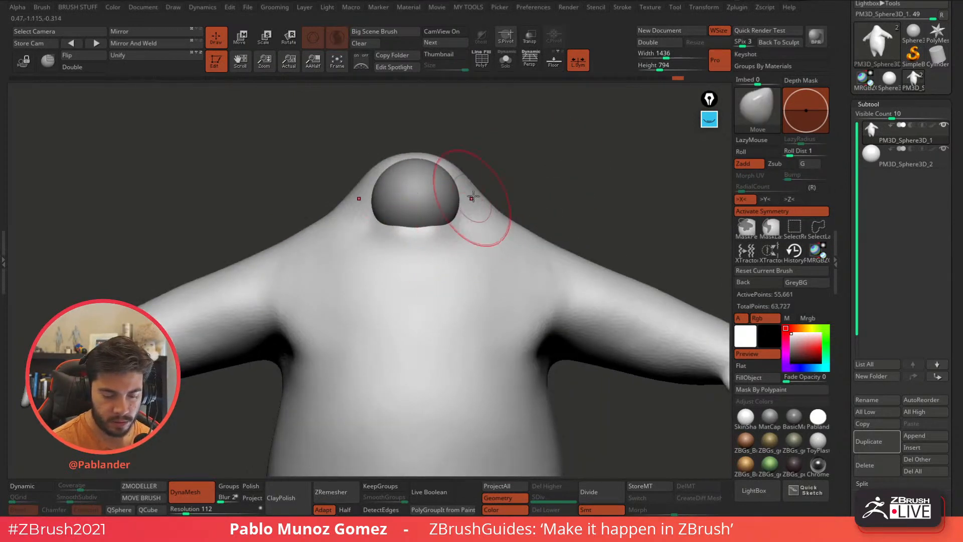
mouse_move(537, 196)
left_mouse_down("alt")
mouse_move(510, 140)
mouse_move(481, 146)
left_mouse_up("alt")
mouse_move(567, 194)
left_mouse_down()
mouse_move(585, 197)
mouse_move(567, 196)
left_mouse_up()
mouse_move(424, 213)
left_mouse_down("shift")
mouse_move(435, 212)
mouse_move(426, 214)
left_mouse_up("shift")
left_click_drag(517, 178, 525, 180, "shift")
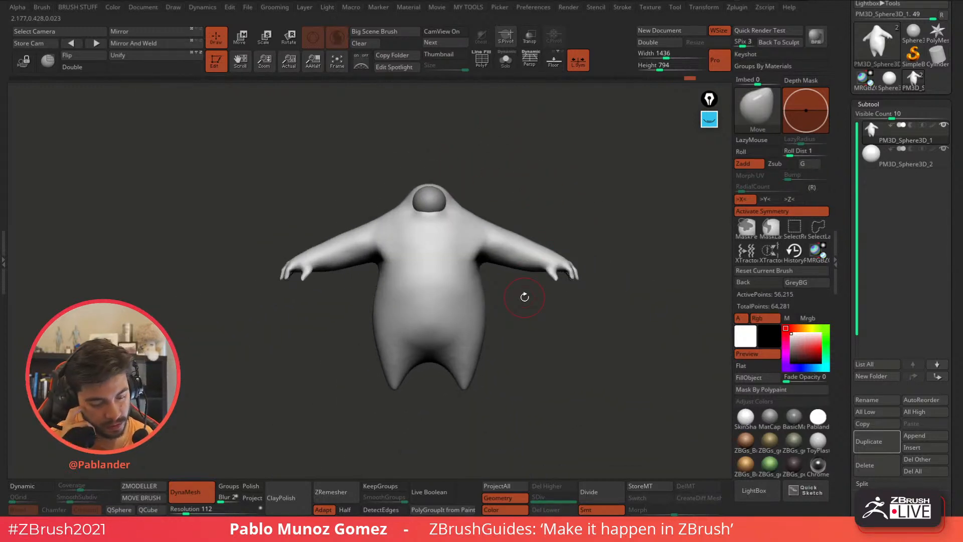
Select the face sphere, enable X symmetry and reshape its sides with the Move brush, smoothing it to fit the head.
left_click(435, 202, "alt")
left_click_drag(630, 275, 605, 381, "alt")
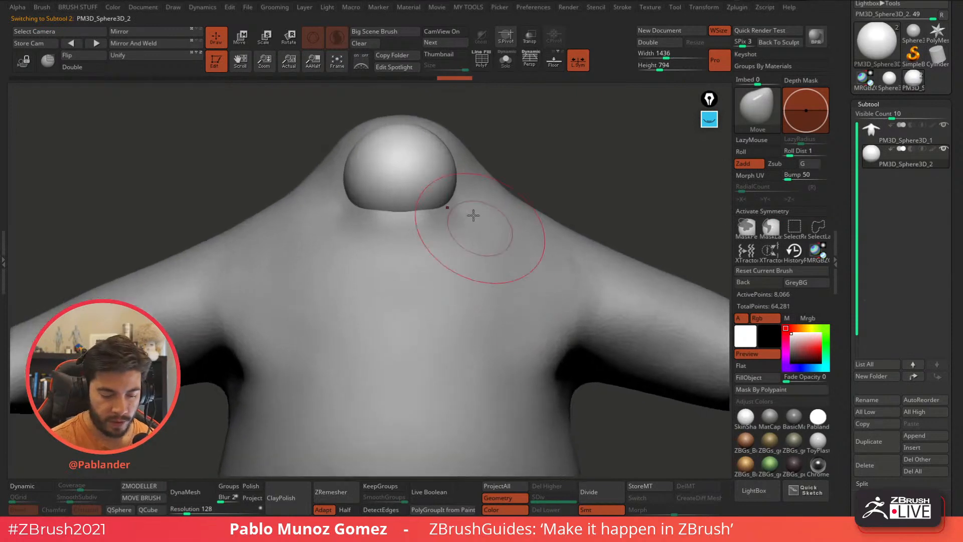
key("x")
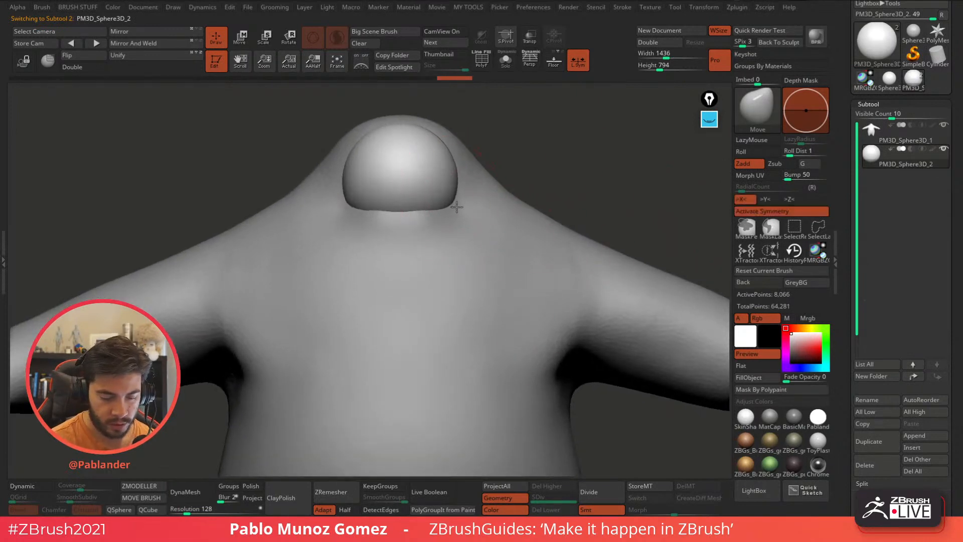
mouse_move(538, 150)
left_mouse_down()
mouse_move(476, 193)
mouse_move(423, 212)
mouse_move(402, 202)
left_mouse_up()
right_click(450, 158)
mouse_move(597, 131)
left_mouse_down()
mouse_move(567, 129)
mouse_move(529, 172)
left_mouse_up()
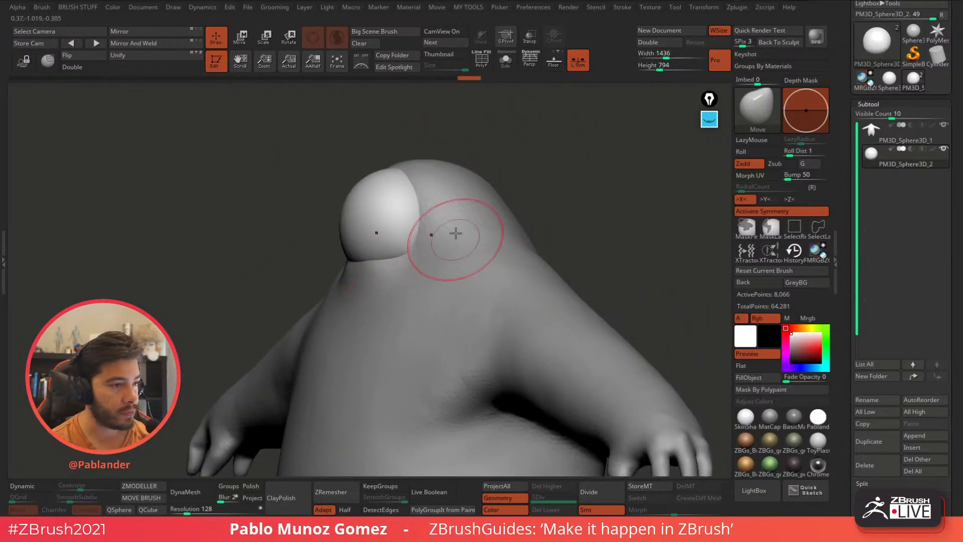
mouse_move(369, 205)
left_mouse_down()
mouse_move(368, 219)
mouse_move(391, 210)
left_mouse_up()
left_click_drag(506, 163, 523, 168, "shift")
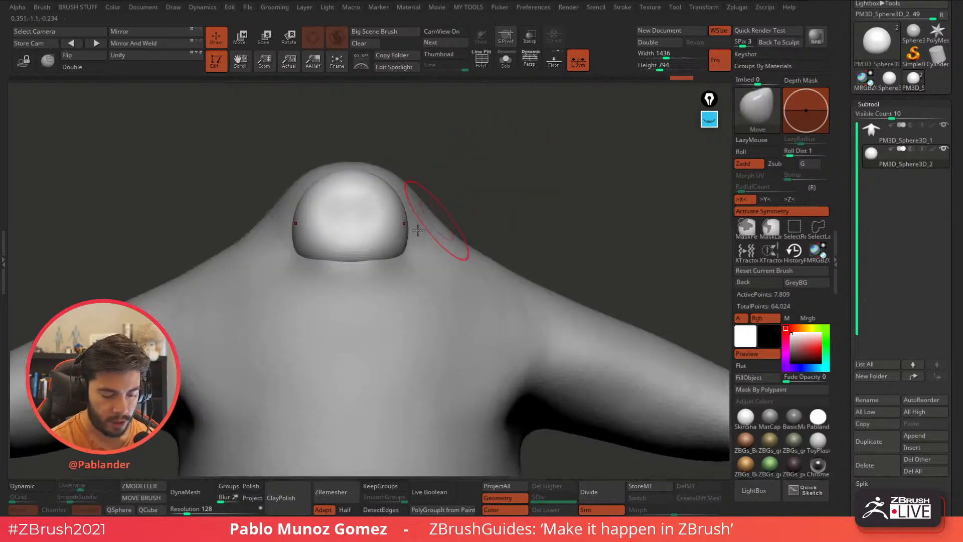
Taper the lower corners of the face sphere and pull its bottom edge down to form a chin.
left_click_drag(480, 196, 567, 198, "alt")
left_click(524, 235, "alt")
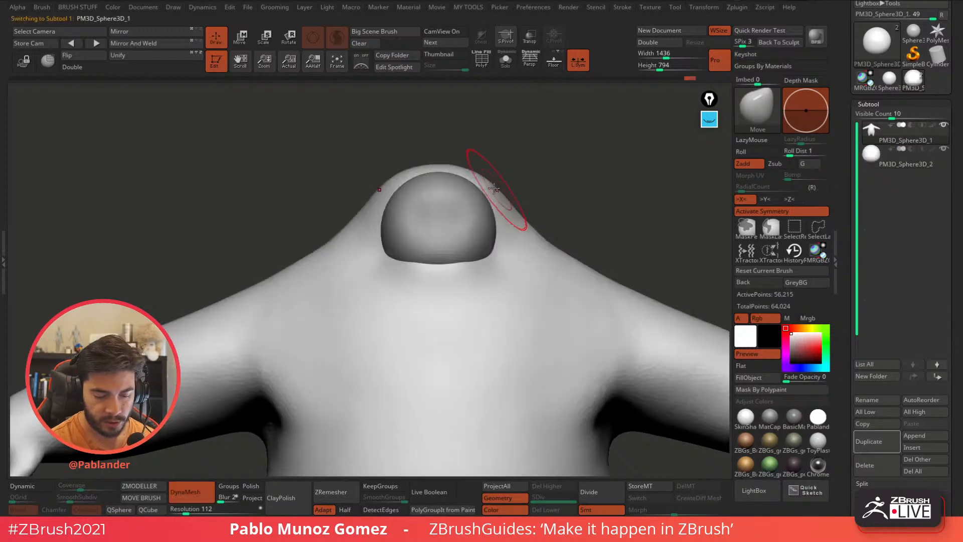
left_click(477, 228, "alt")
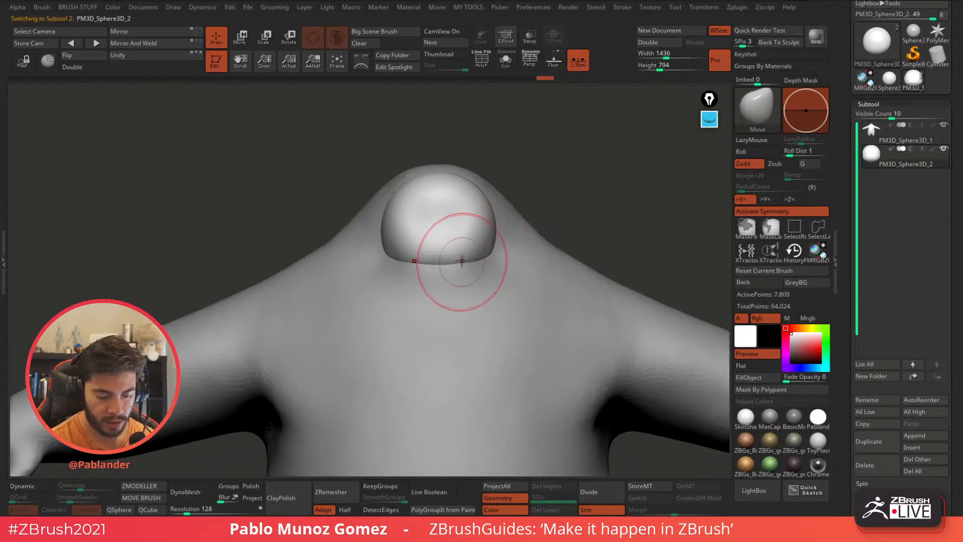
mouse_move(485, 259)
left_mouse_down()
mouse_move(447, 268)
mouse_move(461, 265)
left_mouse_up()
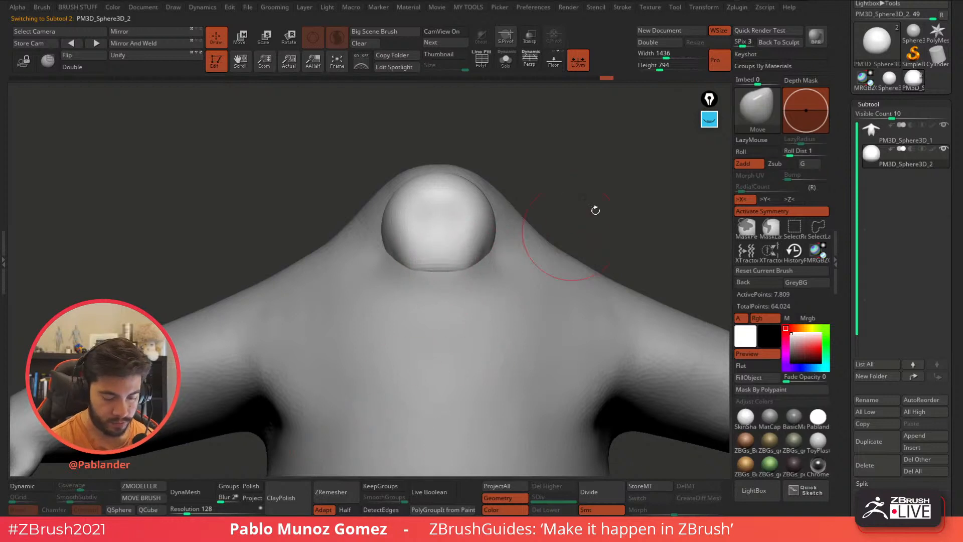
key("space")
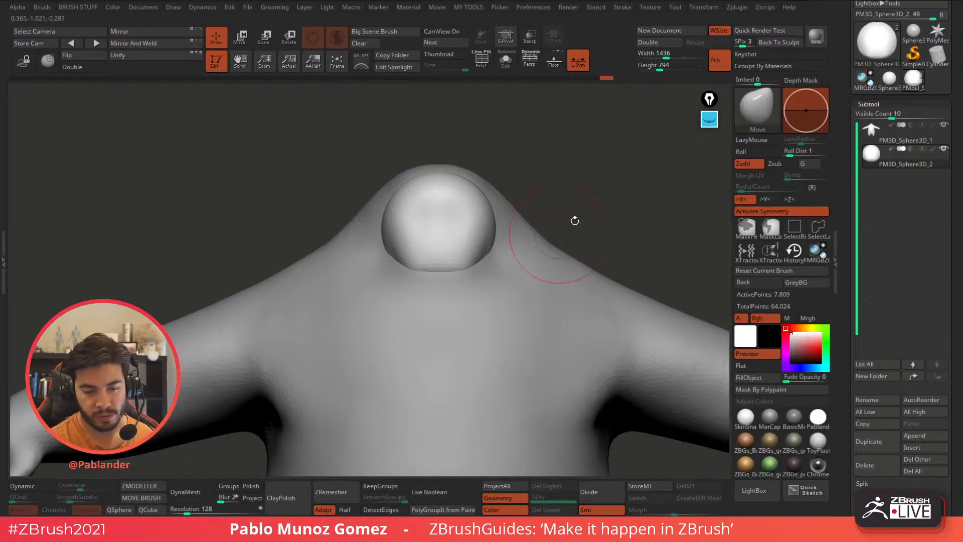
key("space")
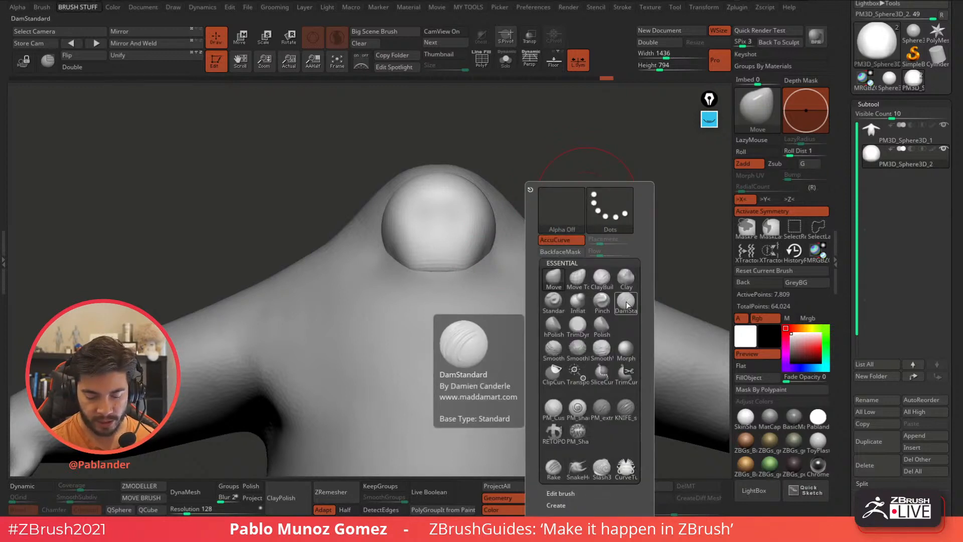
left_click(626, 408)
mouse_move(477, 215)
left_mouse_down()
mouse_move(445, 268)
mouse_move(530, 232)
left_mouse_up()
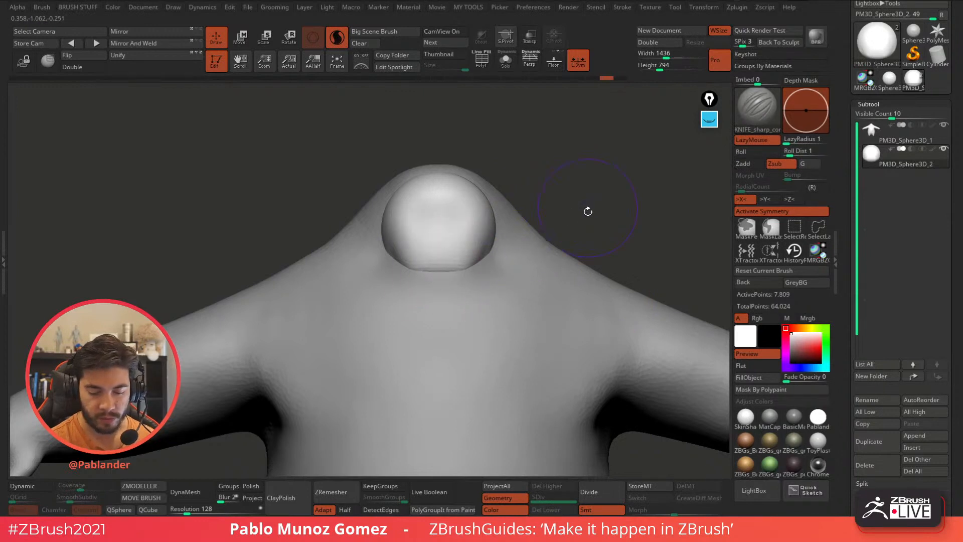
Switch to the DamStandard brush with a smaller draw size and undo the test stroke on the face sphere.
key("space")
left_click(637, 295)
key("space")
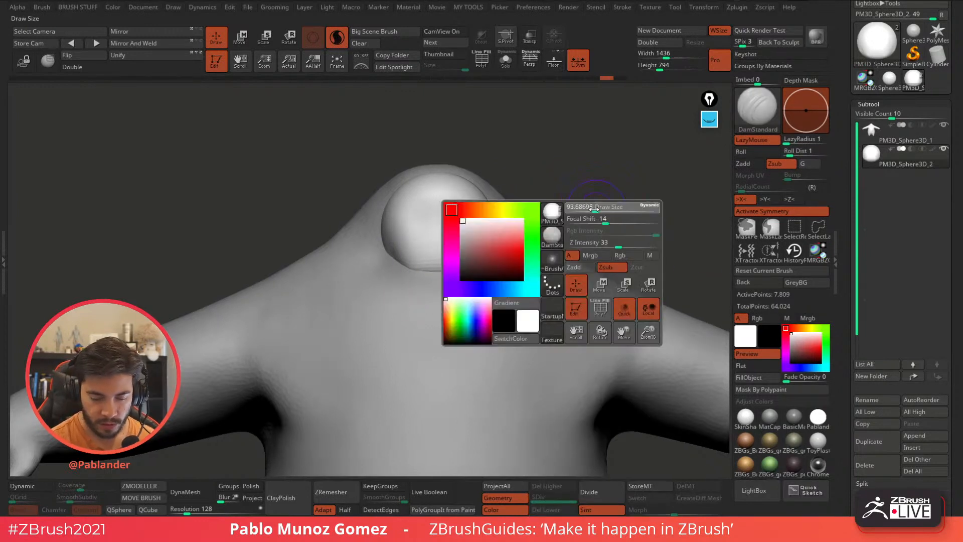
left_click_drag(444, 241, 486, 218)
key("ctrl+z")
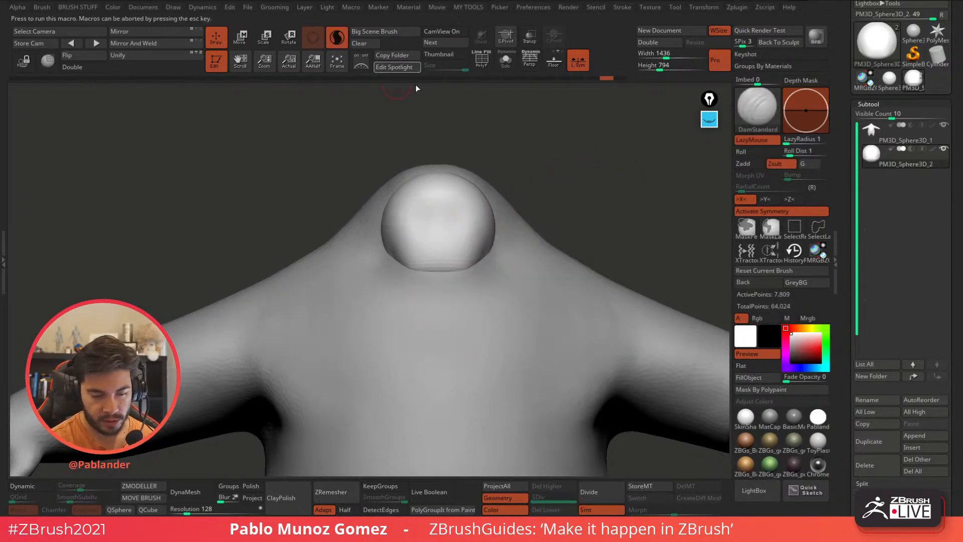
Carve a straight horizontal eye line across the middle of the face sphere with the DamStandard brush.
left_click_drag(585, 223, 593, 244, "alt")
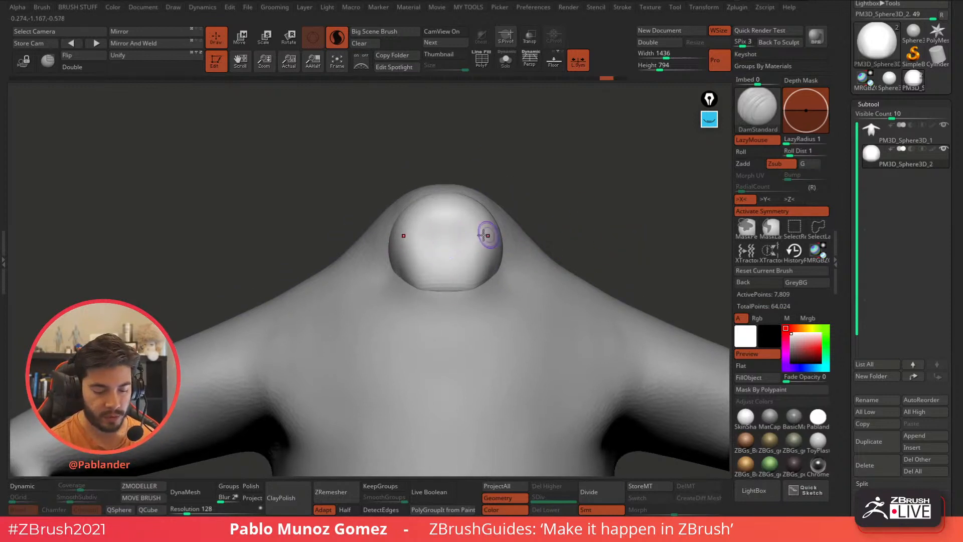
mouse_move(568, 213)
left_mouse_down("alt")
mouse_move(552, 198)
mouse_move(577, 199)
left_mouse_up("alt")
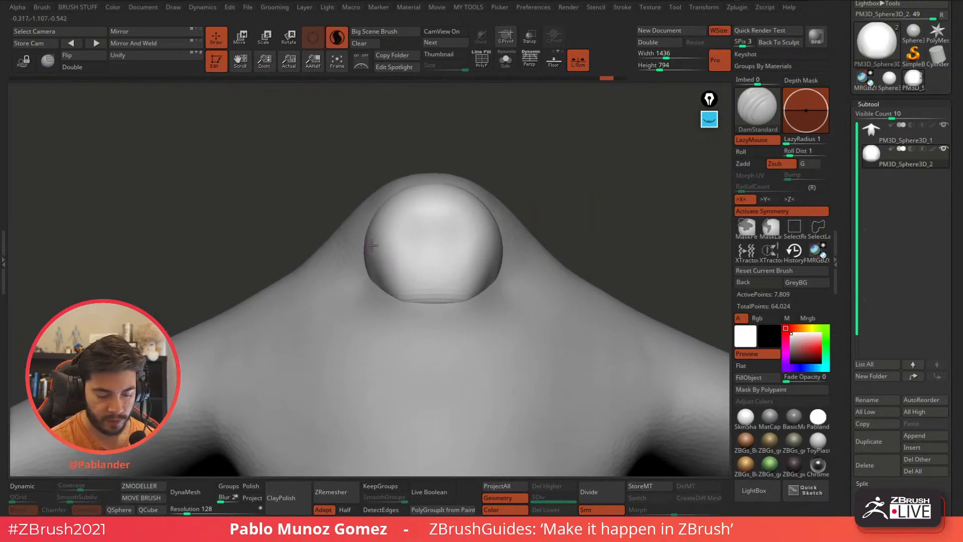
left_click_drag(359, 244, 539, 243, "ctrl+shift")
left_click_drag(462, 242, 529, 243)
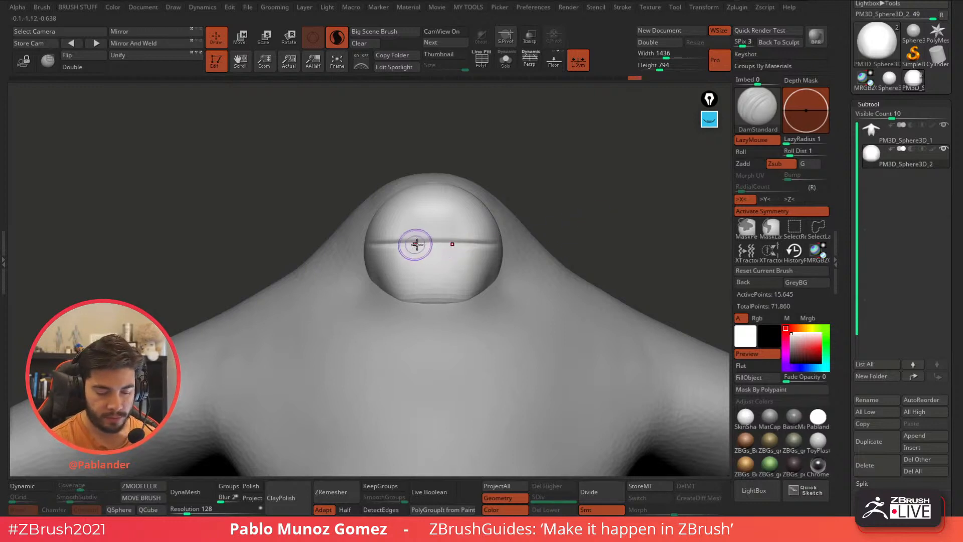
left_click_drag(415, 244, 503, 247)
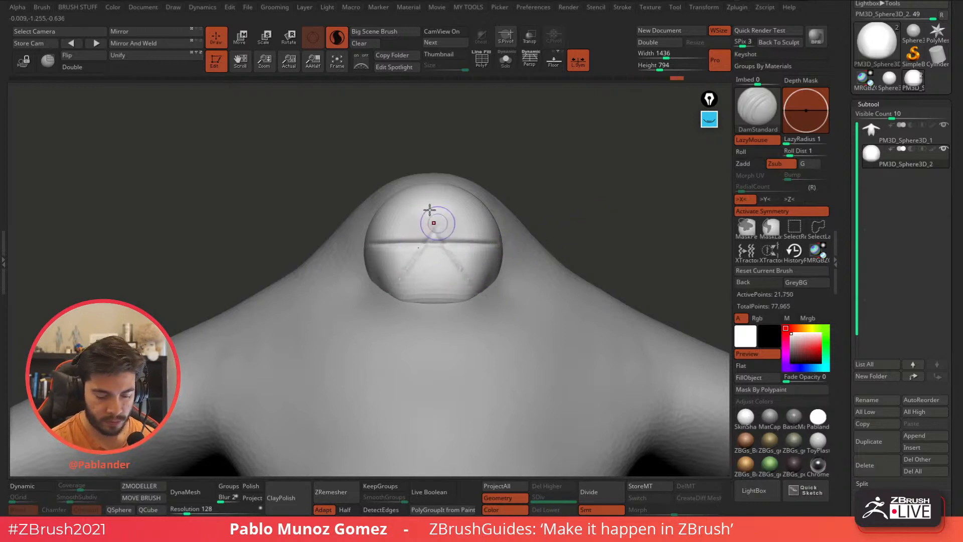
Carve symmetrical diagonal lines from the centre of the face down to the chin, with slanted side lines and a curved mouth line.
left_click_drag(430, 222, 474, 286)
left_click_drag(490, 215, 469, 281)
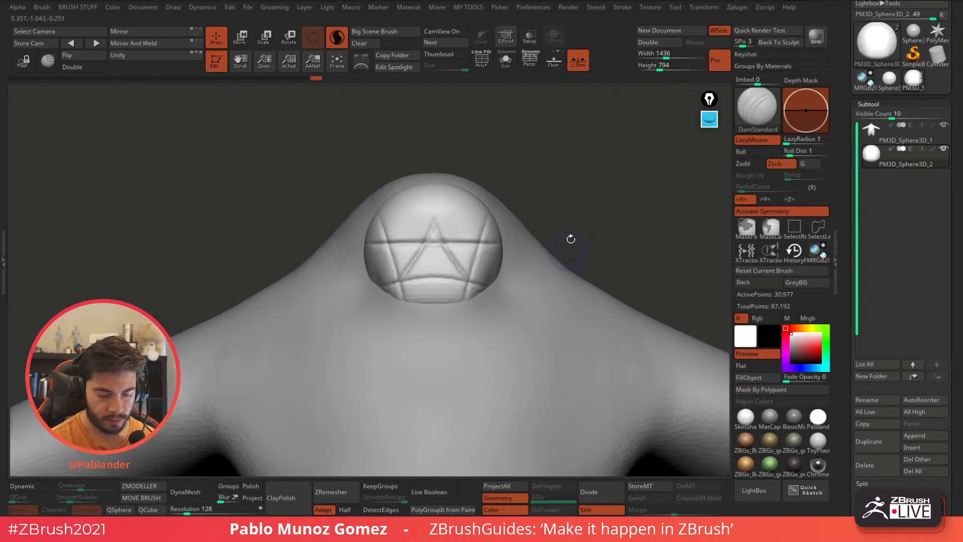
left_click_drag(571, 207, 511, 242)
Carve cheek lines on the sides of the face, deepen the mouth line and add a small nose mark at the centre.
mouse_move(620, 276)
left_mouse_down("alt")
mouse_move(570, 201)
mouse_move(537, 227)
mouse_move(559, 209)
mouse_move(597, 334)
mouse_move(583, 187)
mouse_move(528, 243)
mouse_move(521, 221)
mouse_move(499, 231)
left_mouse_up("alt")
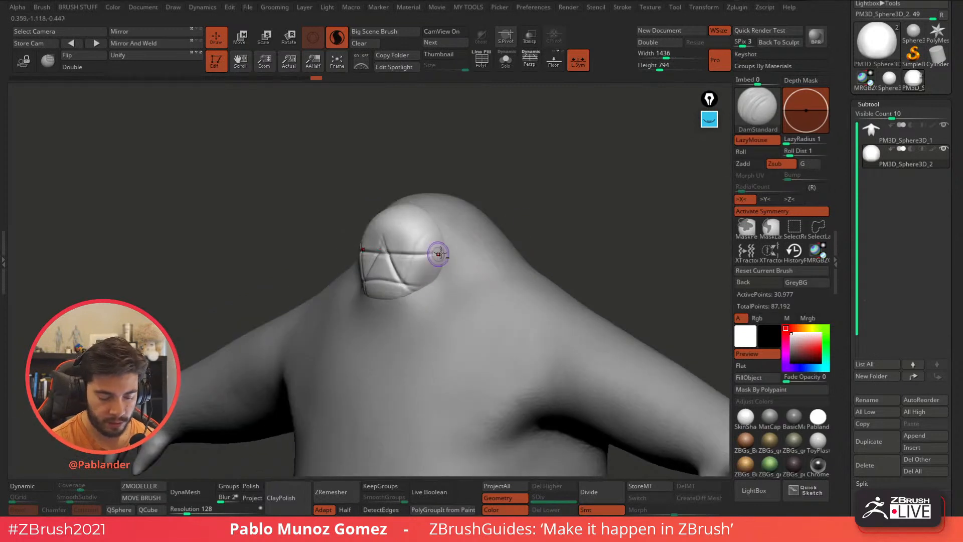
left_click_drag(438, 254, 414, 281)
left_click_drag(558, 209, 462, 253)
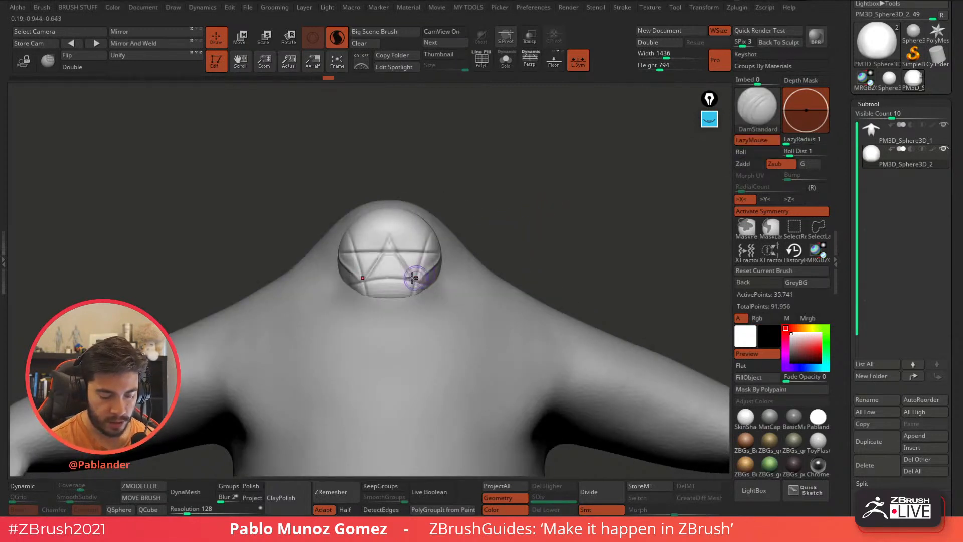
mouse_move(374, 284)
left_mouse_down()
mouse_move(363, 287)
mouse_move(417, 287)
left_mouse_up()
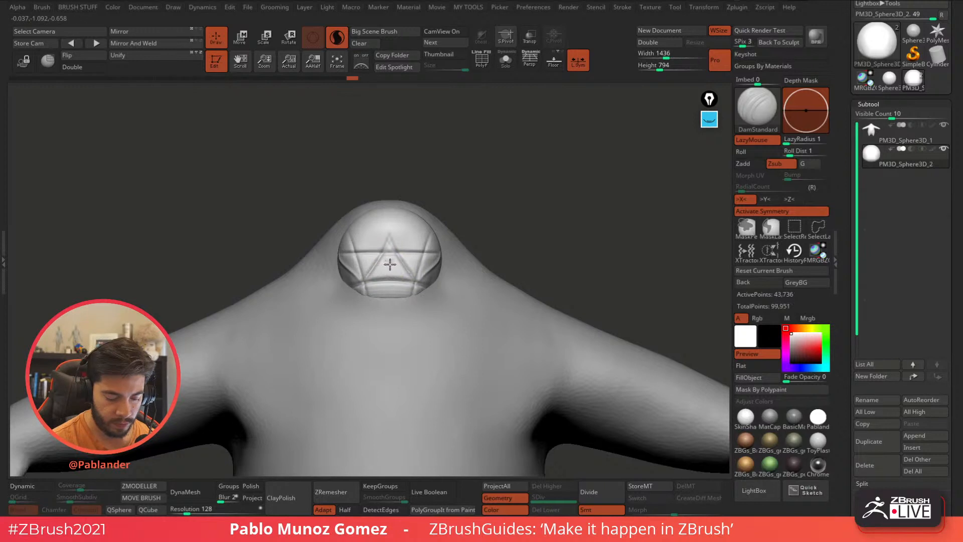
key("ctrl+z")
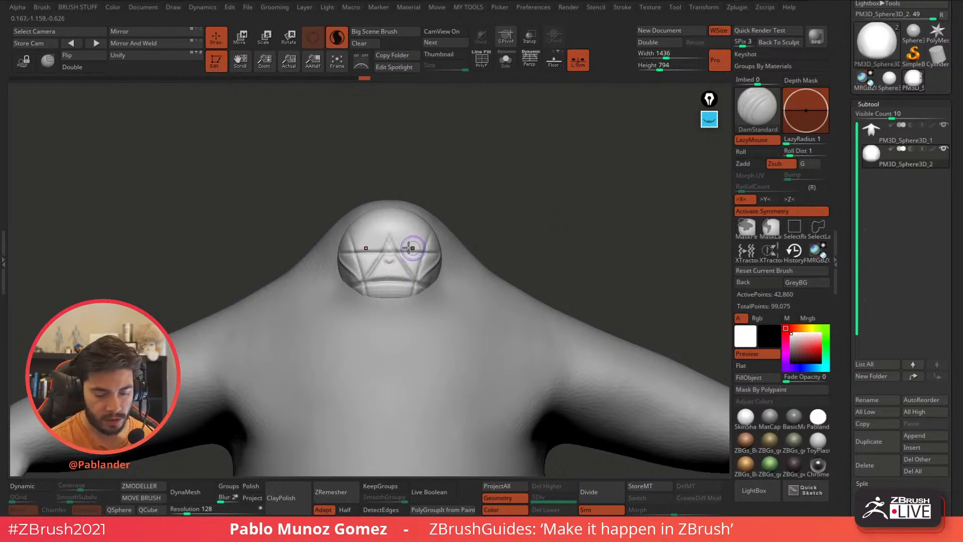
left_click_drag(418, 279, 430, 269)
Annotate the face in magenta with half-closed eyes, a nose, cheek contours, a mouth line and a jaw extending below the sphere.
left_click(710, 122)
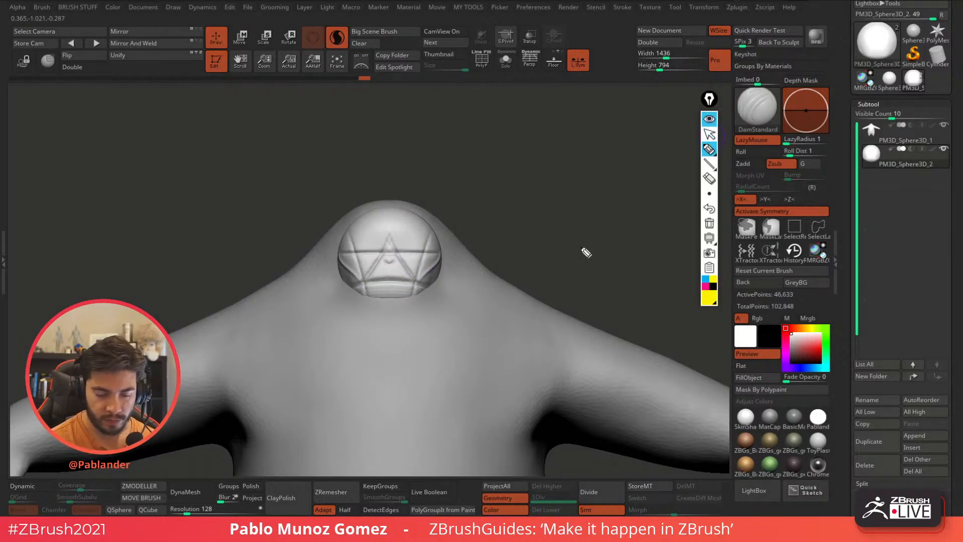
left_click(710, 121)
mouse_move(571, 217)
left_mouse_down()
mouse_move(575, 238)
mouse_move(569, 206)
mouse_move(576, 210)
mouse_move(487, 291)
left_mouse_up()
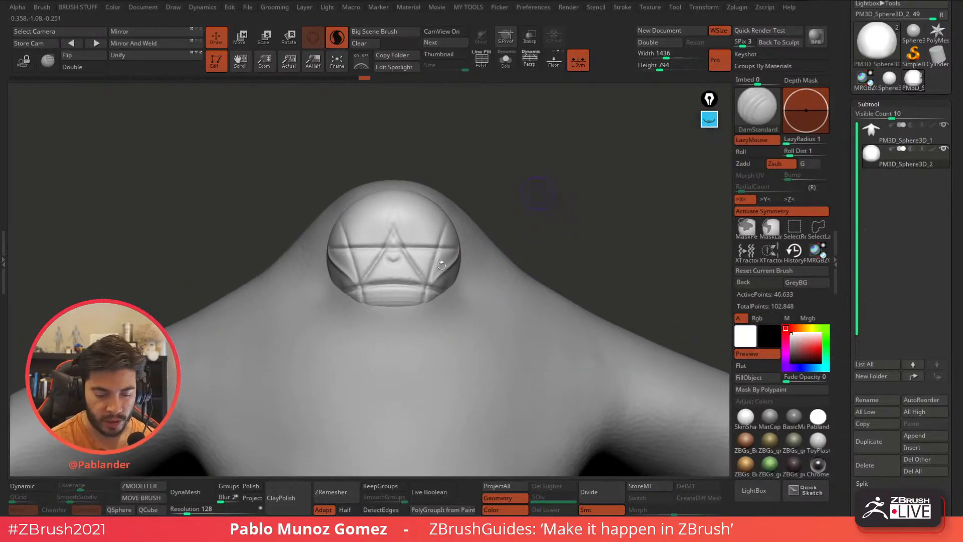
left_click_drag(441, 265, 616, 180)
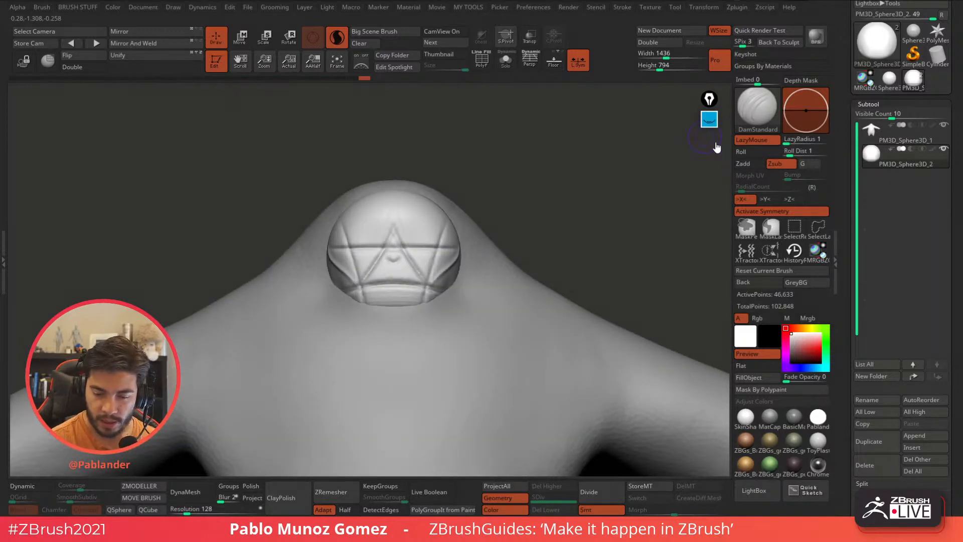
left_click(710, 119)
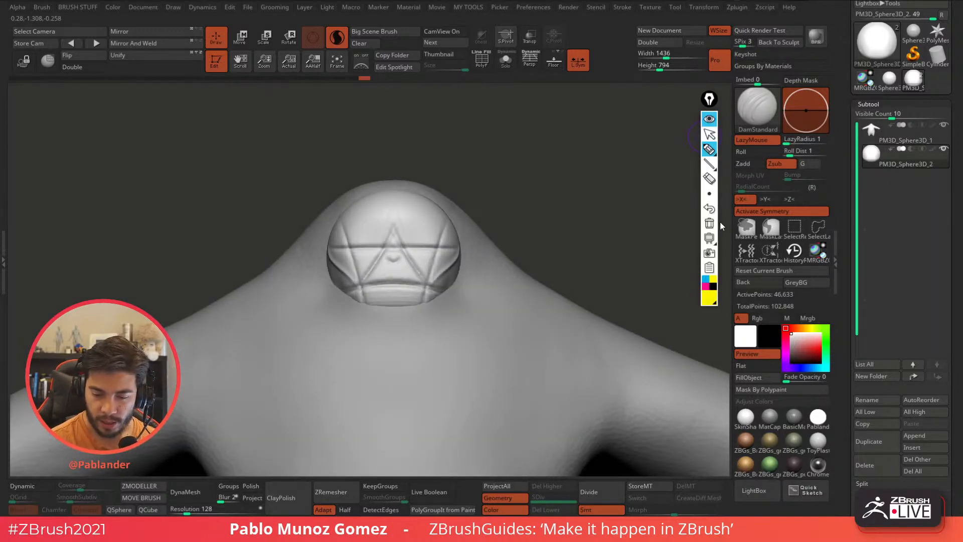
left_click(706, 286)
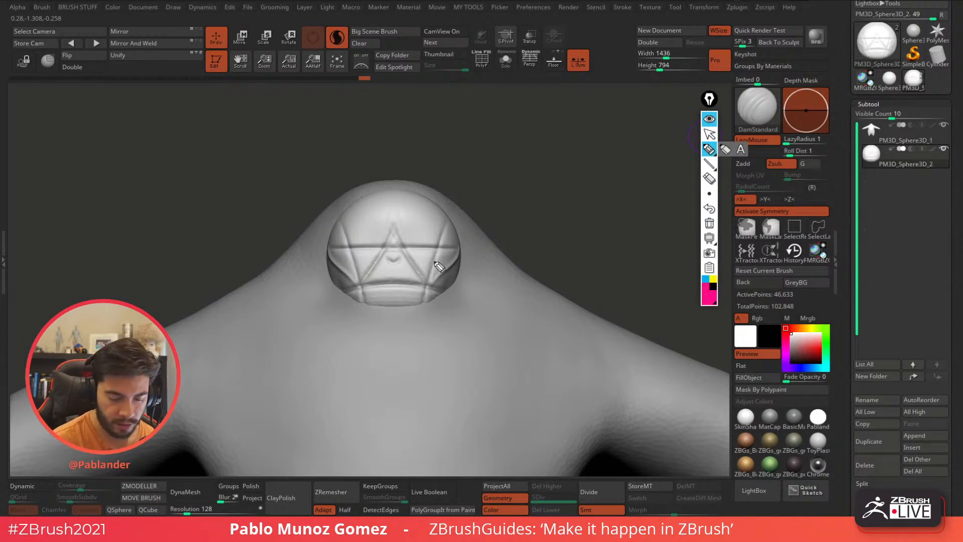
left_click_drag(408, 249, 418, 248)
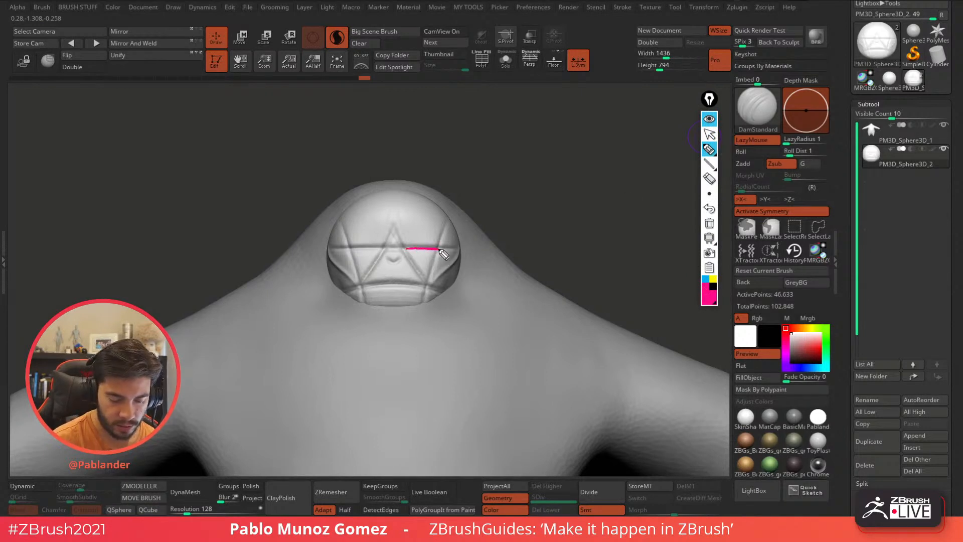
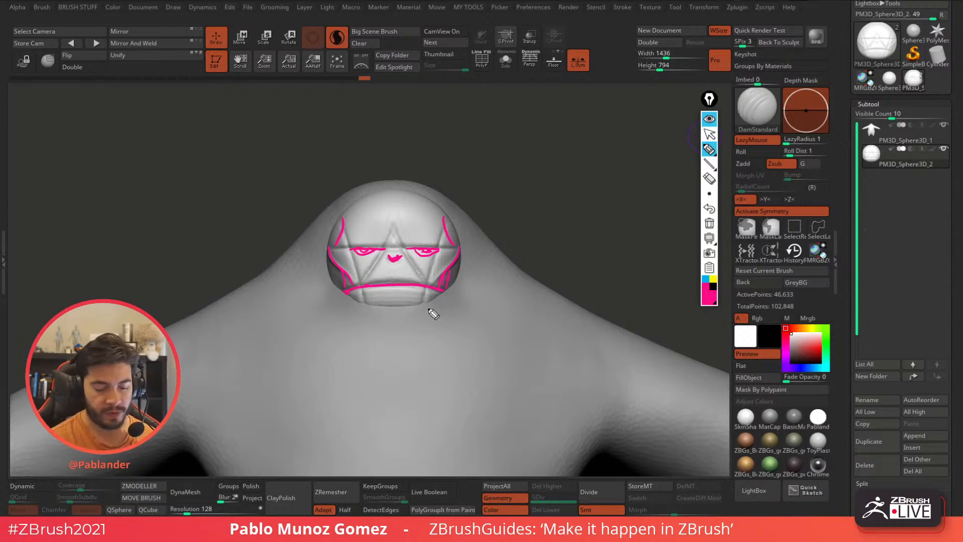
mouse_move(349, 310)
left_mouse_down()
mouse_move(412, 325)
mouse_move(359, 326)
left_mouse_up()
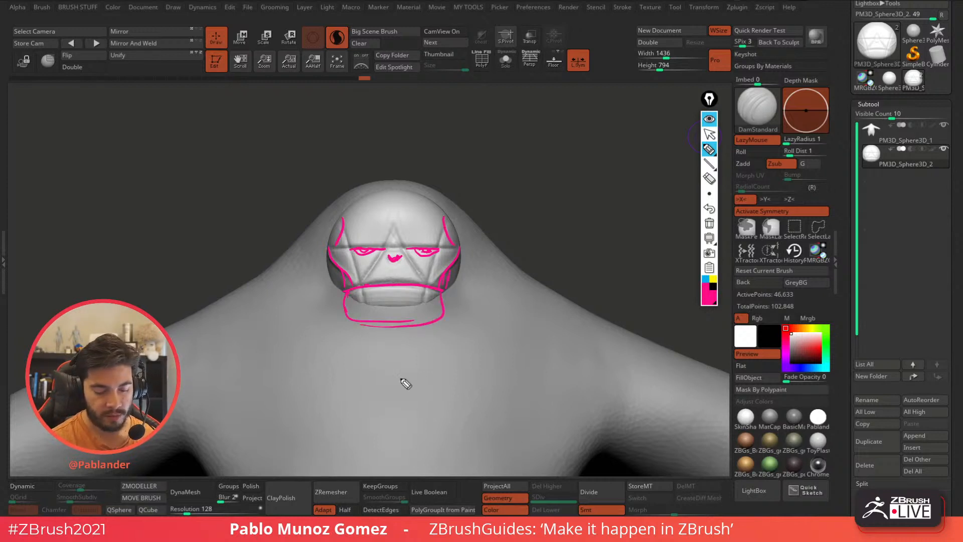
Erase the magenta annotations over the face, return to sculpting and choose the ClayBuildup brush.
left_click(709, 224)
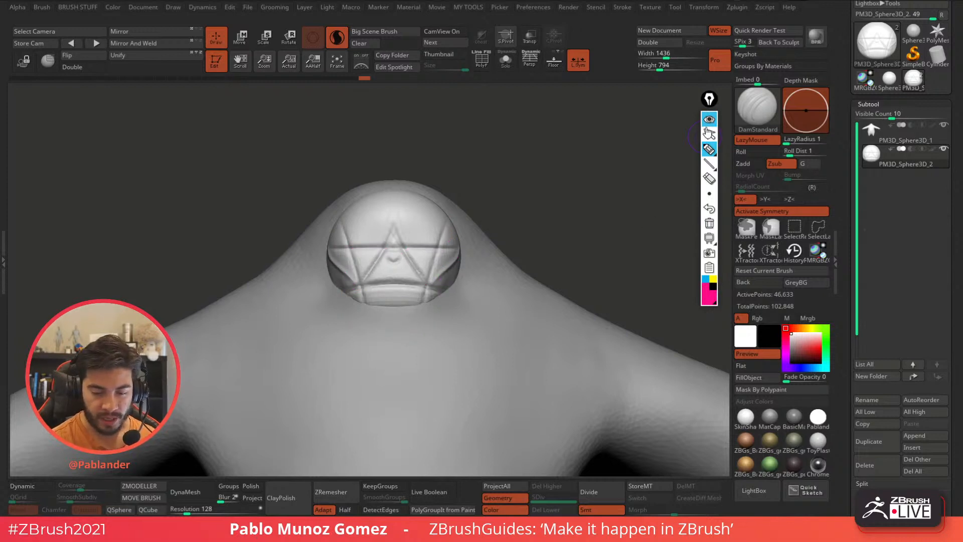
left_click(709, 134)
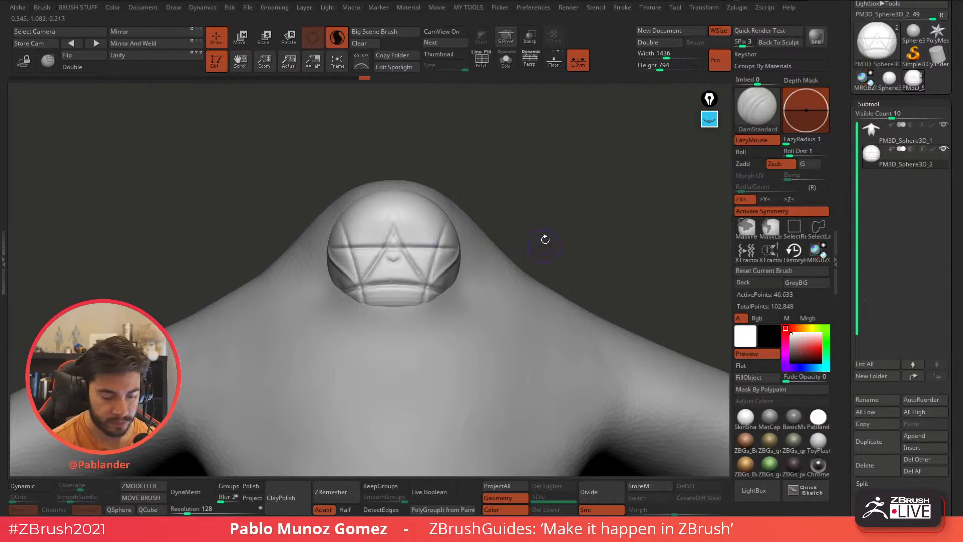
mouse_move(526, 218)
left_mouse_down()
mouse_move(565, 223)
mouse_move(595, 205)
left_mouse_up()
key("b")
left_click(582, 280)
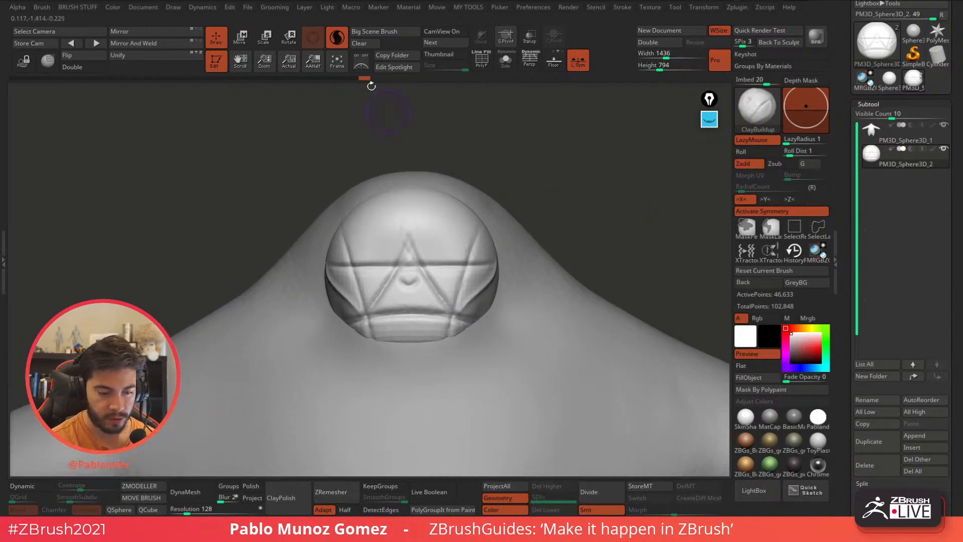
Remesh the face sphere with DynaMesh at resolution 344, checking its density with the wireframe display.
key("shift+f")
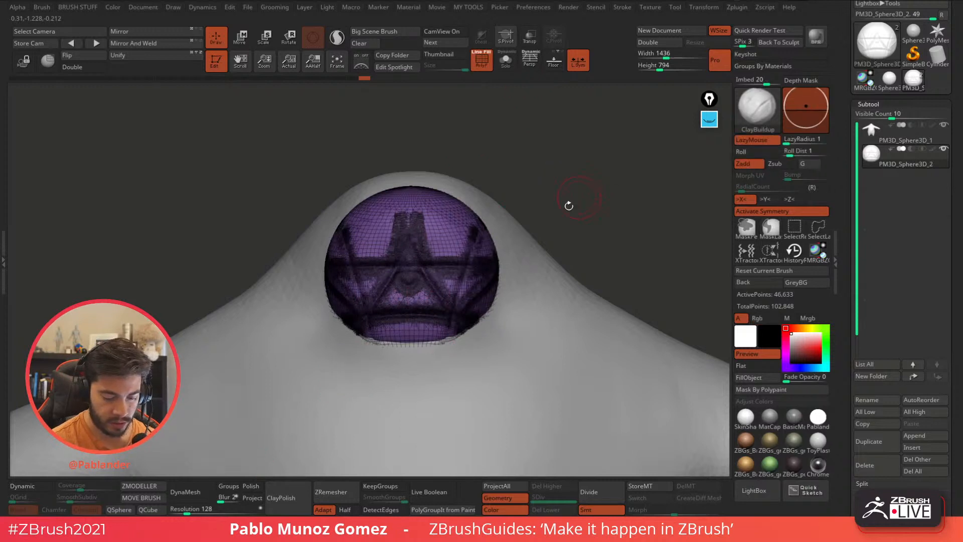
left_click(204, 495)
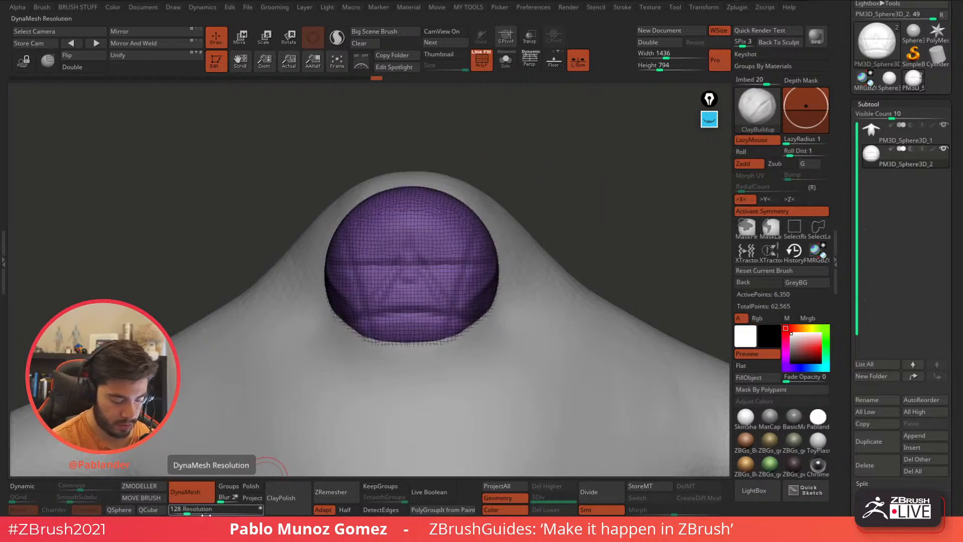
key("ctrl+z")
left_click_drag(188, 511, 198, 510)
left_click(193, 493)
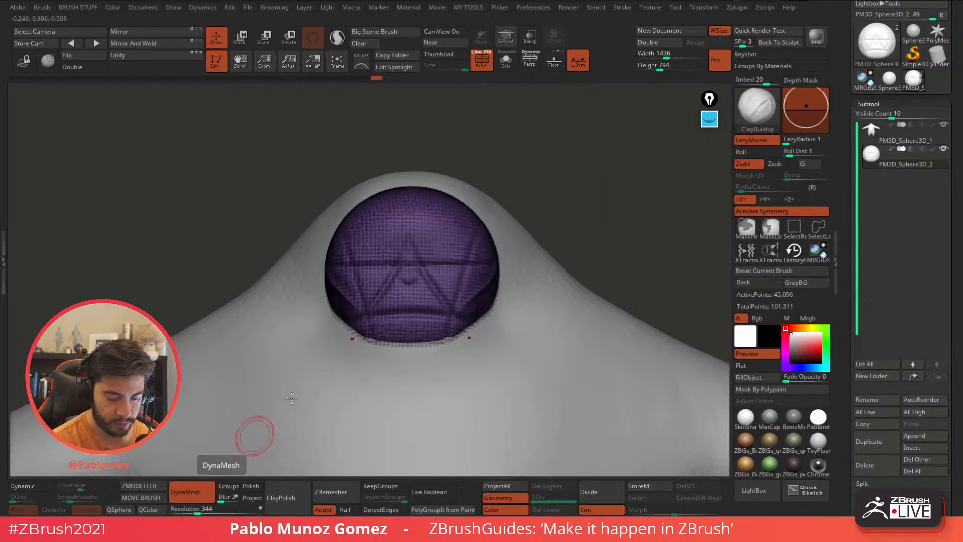
key("shift+f")
left_click_drag(573, 164, 572, 166, "shift")
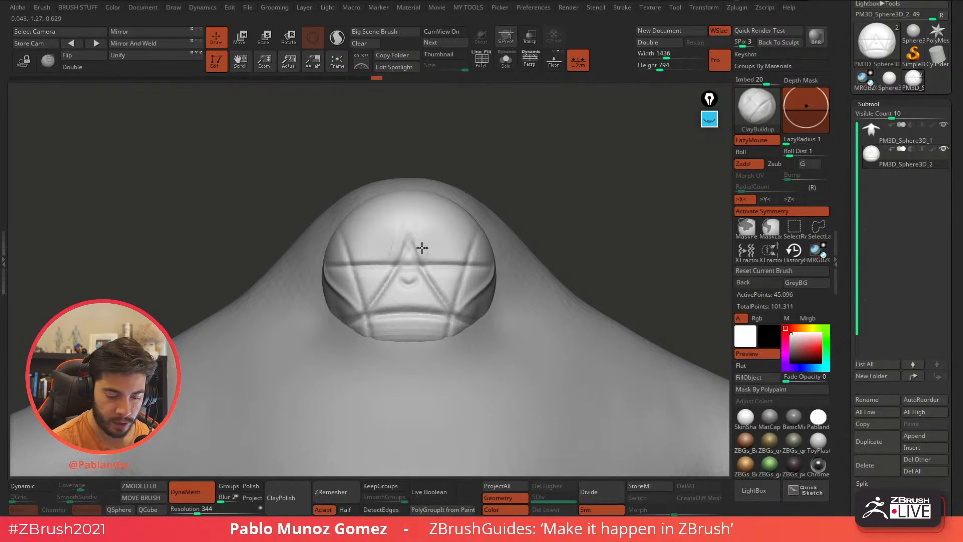
Build up the brow, nose, upper lip and cheeks around the carved lines with ClayBuildup and smooth the forms.
mouse_move(426, 230)
left_mouse_down()
mouse_move(430, 254)
mouse_move(451, 232)
mouse_move(428, 223)
mouse_move(456, 232)
mouse_move(444, 248)
mouse_move(462, 256)
mouse_move(401, 239)
mouse_move(410, 251)
mouse_move(387, 301)
mouse_move(394, 288)
mouse_move(407, 289)
mouse_move(412, 306)
mouse_move(421, 281)
mouse_move(445, 308)
left_mouse_up()
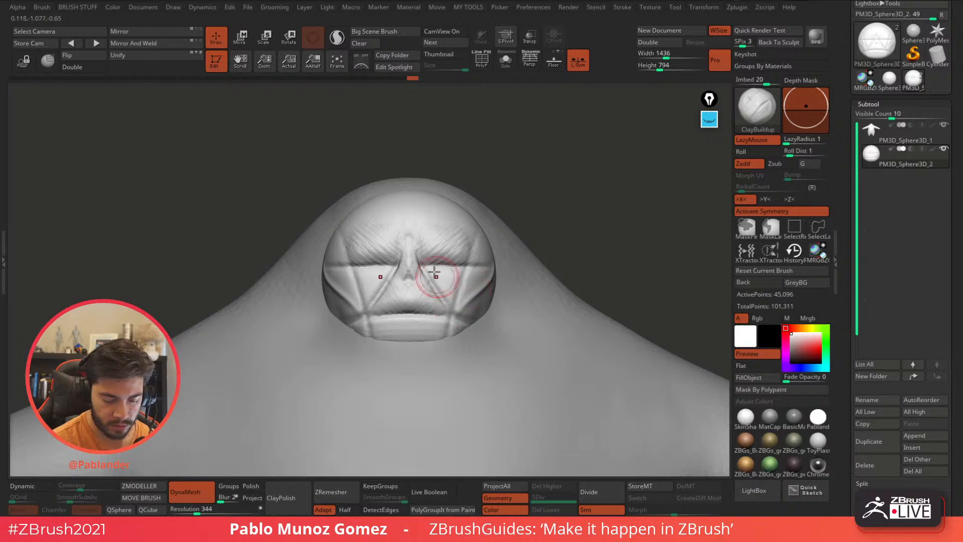
mouse_move(481, 276)
left_mouse_down()
mouse_move(440, 268)
mouse_move(437, 282)
mouse_move(457, 298)
mouse_move(470, 281)
mouse_move(468, 301)
mouse_move(478, 309)
mouse_move(497, 278)
left_mouse_up()
mouse_move(472, 240)
left_mouse_down()
mouse_move(474, 264)
mouse_move(487, 248)
mouse_move(481, 239)
mouse_move(416, 276)
left_mouse_up()
key("shift")
left_click_drag(442, 306, 452, 310, "shift")
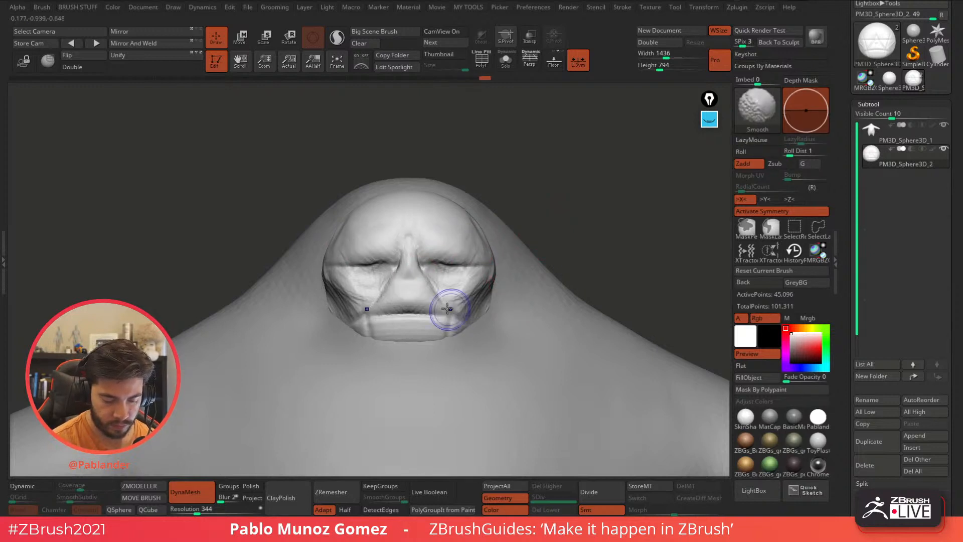
Deepen the mouth line between the upper lip and the chin with the DamStandard brush.
left_click_drag(522, 229, 567, 233)
mouse_move(515, 255)
left_mouse_down()
mouse_move(484, 254)
mouse_move(591, 192)
mouse_move(579, 172)
left_mouse_up()
key("b")
key("d")
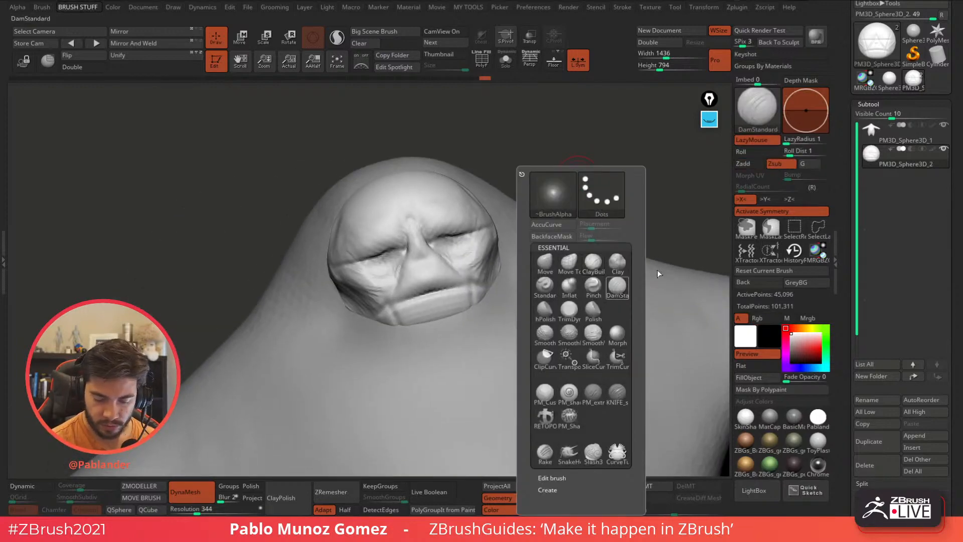
key("s")
left_click_drag(416, 292, 489, 282)
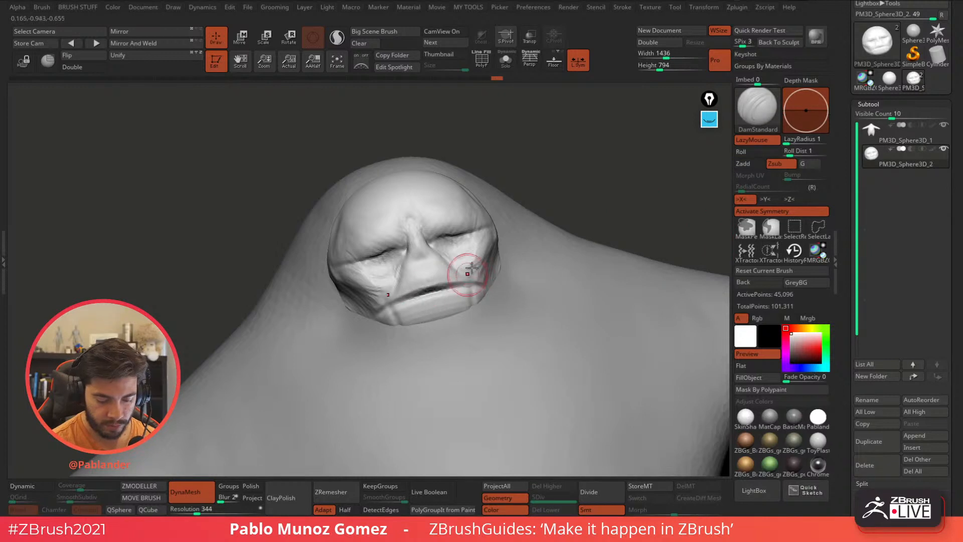
left_click_drag(531, 225, 560, 200, "alt")
left_click_drag(422, 289, 489, 282)
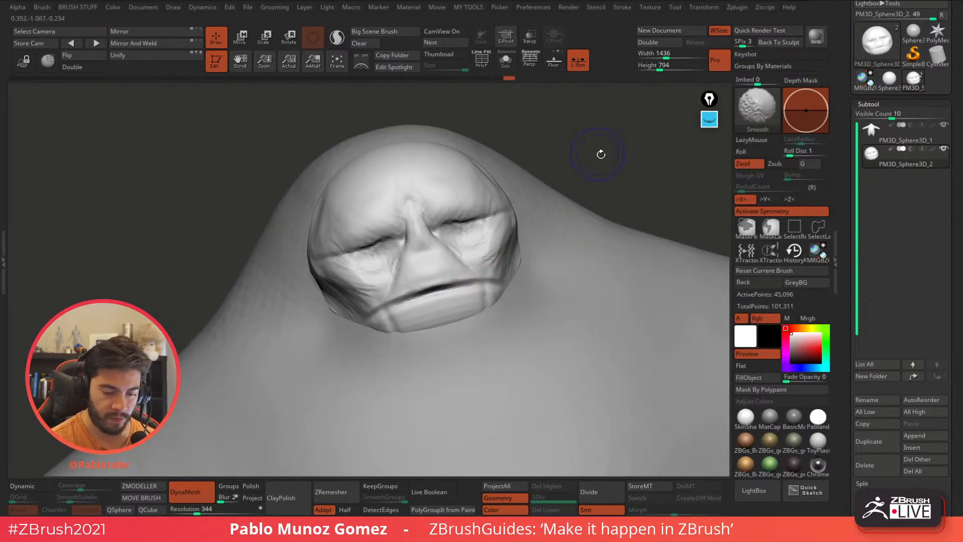
Solo the face sphere and isolate the jaw area below the mouth line with a lasso selection.
left_click(507, 63)
left_click_drag(582, 145, 576, 252)
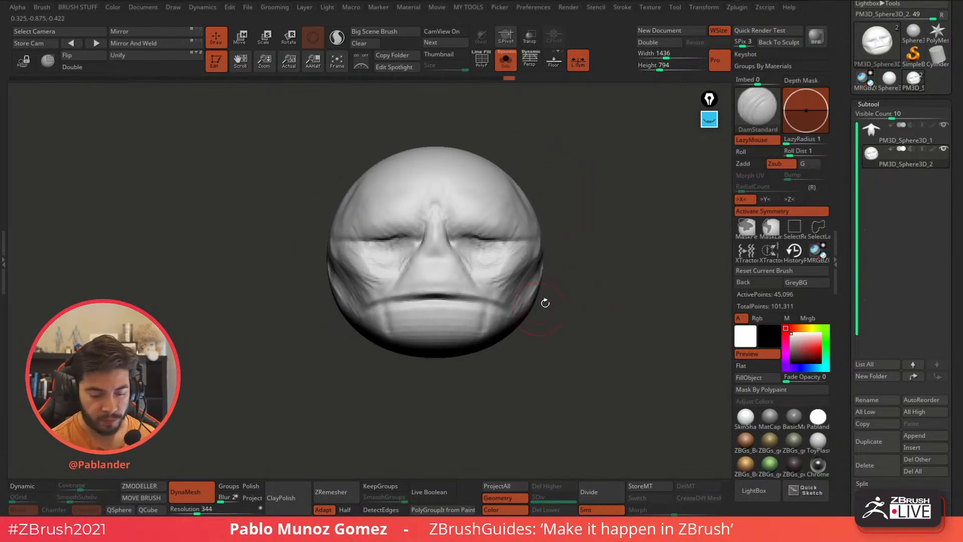
left_click_drag(578, 346, 544, 315)
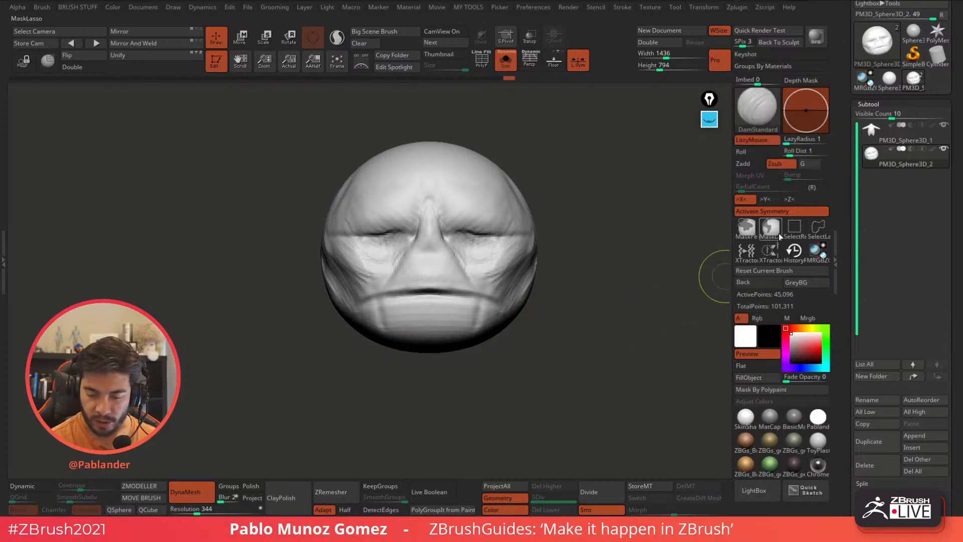
left_click(816, 230)
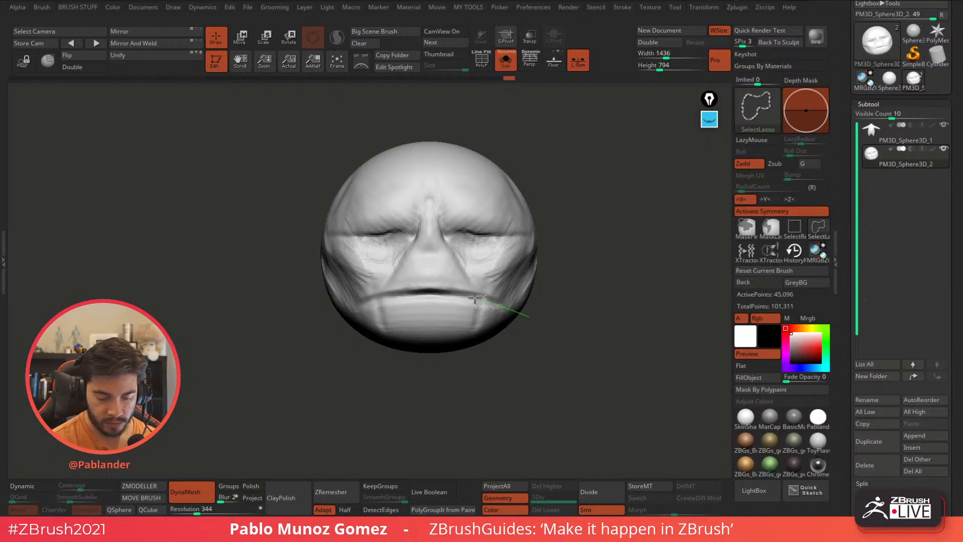
mouse_move(538, 321)
left_mouse_down("ctrl+shift")
mouse_move(397, 300)
mouse_move(371, 463)
left_mouse_up("ctrl+shift")
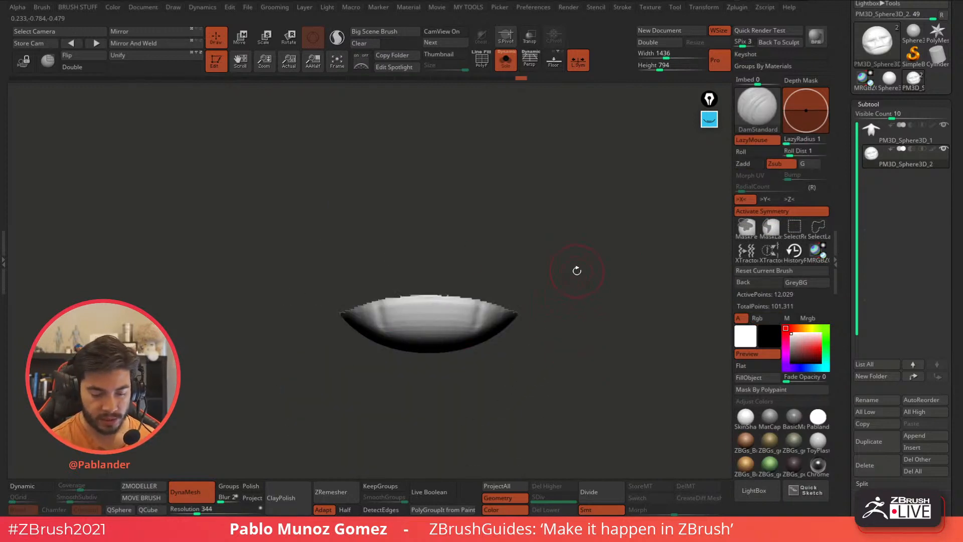
Split the jaw from the upper face into separate subtools and remesh the jaw to close its open top.
key("2")
left_click(564, 205)
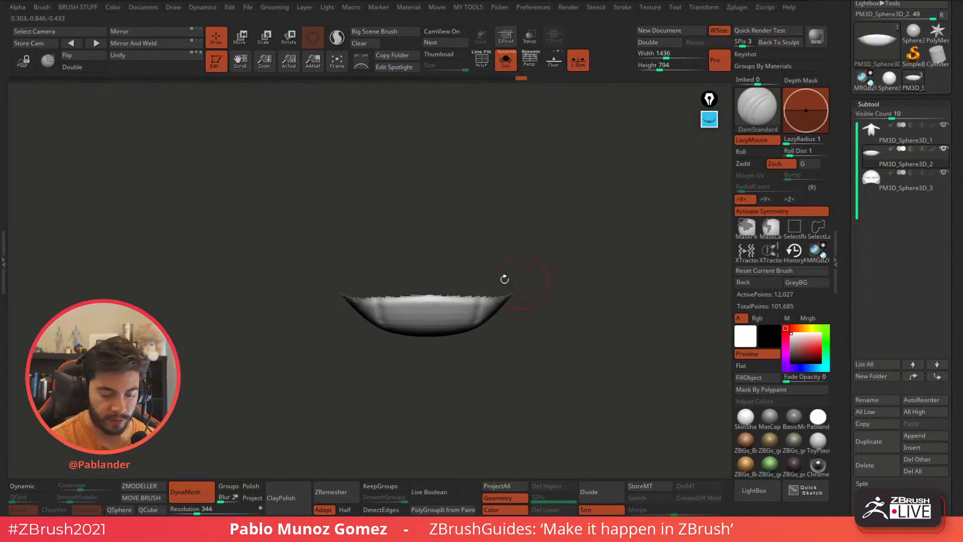
left_click(596, 332, "ctrl+shift")
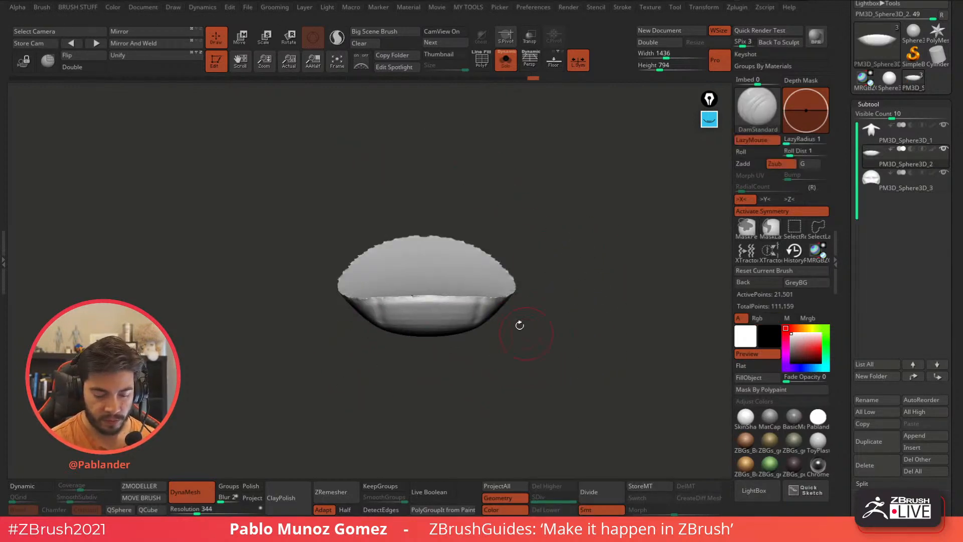
Remesh the upper face subtool with DynaMesh to close its underside, and smooth the cut edge along the upper lip.
left_click(903, 188)
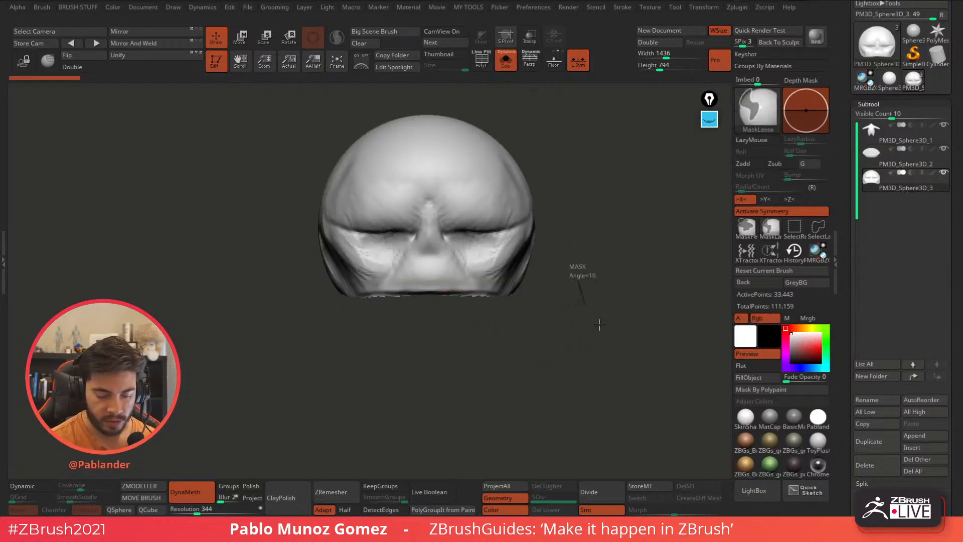
left_click_drag(599, 324, 616, 365, "ctrl")
mouse_move(586, 335)
left_mouse_down()
mouse_move(589, 257)
mouse_move(577, 257)
left_mouse_up()
left_click_drag(442, 303, 499, 363, "shift")
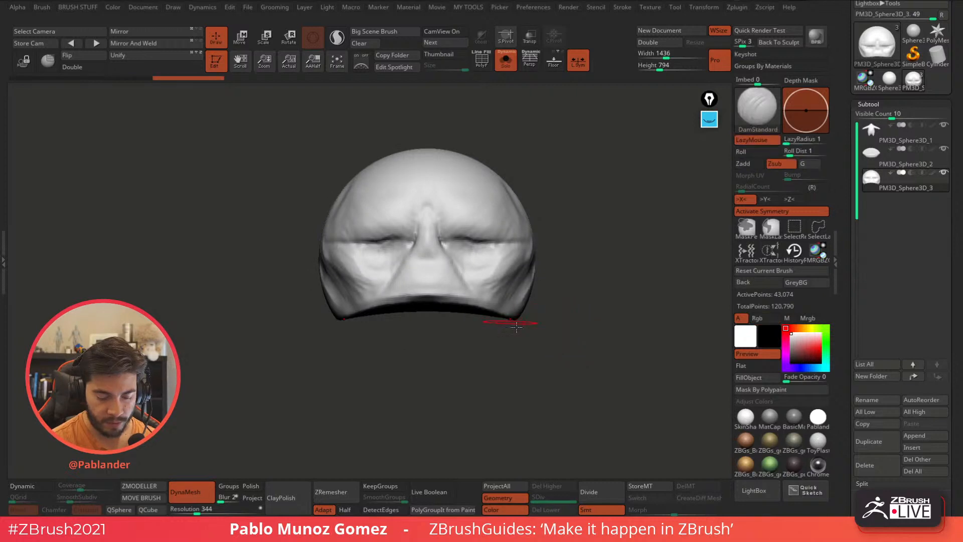
mouse_move(498, 322)
left_mouse_down()
mouse_move(481, 321)
mouse_move(550, 338)
mouse_move(539, 272)
left_mouse_up()
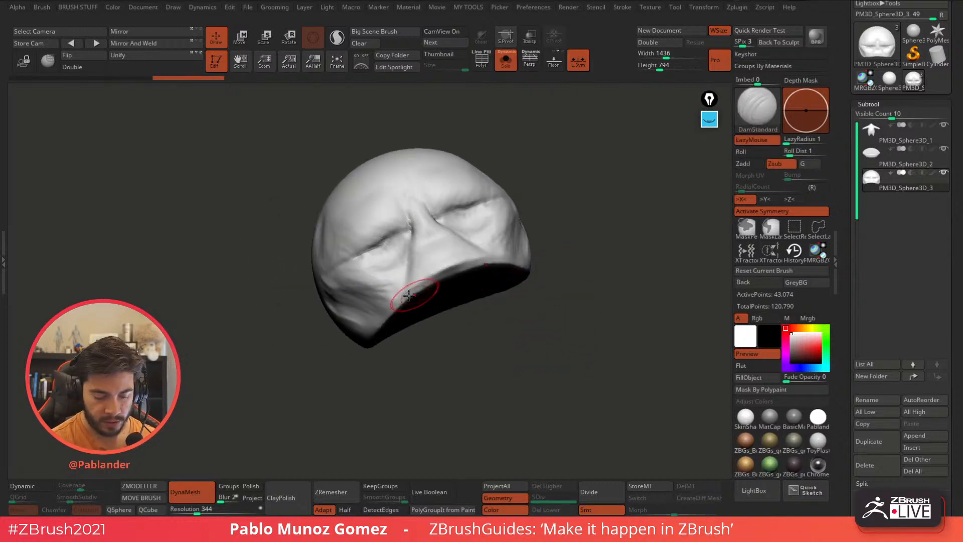
key("shift")
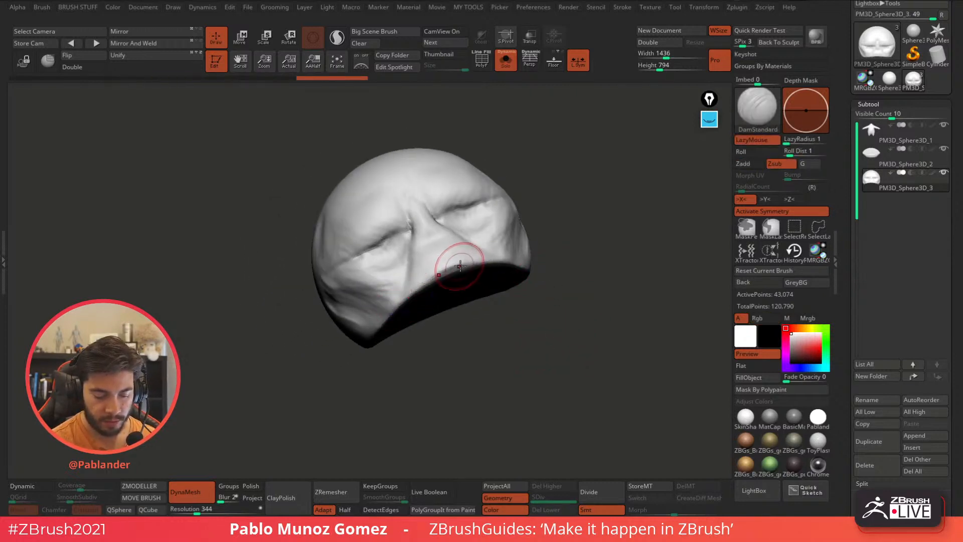
mouse_move(477, 319)
left_mouse_down("shift")
mouse_move(478, 305)
mouse_move(563, 290)
left_mouse_up("shift")
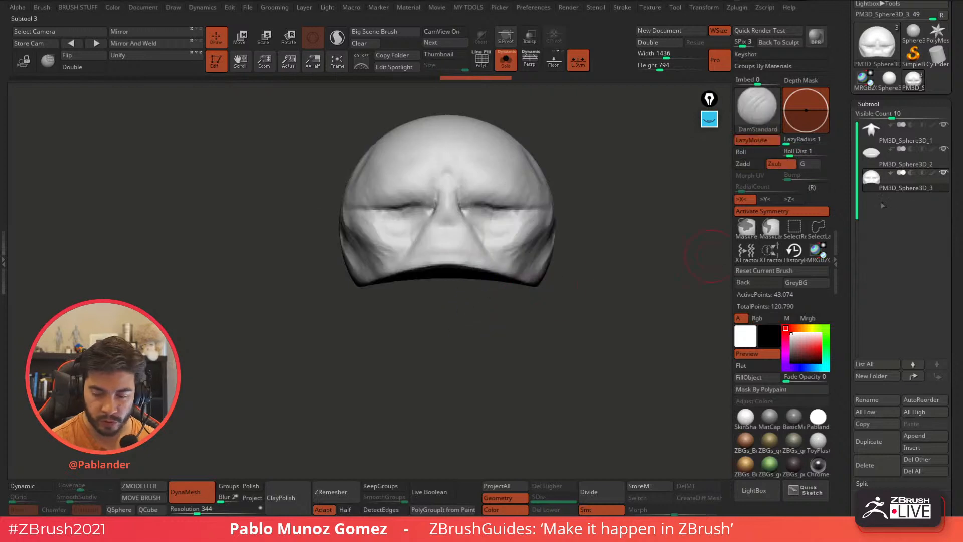
Smooth the cut rim of the jaw subtool, remesh it with DynaMesh and show it with the other subtools again.
left_click(935, 158)
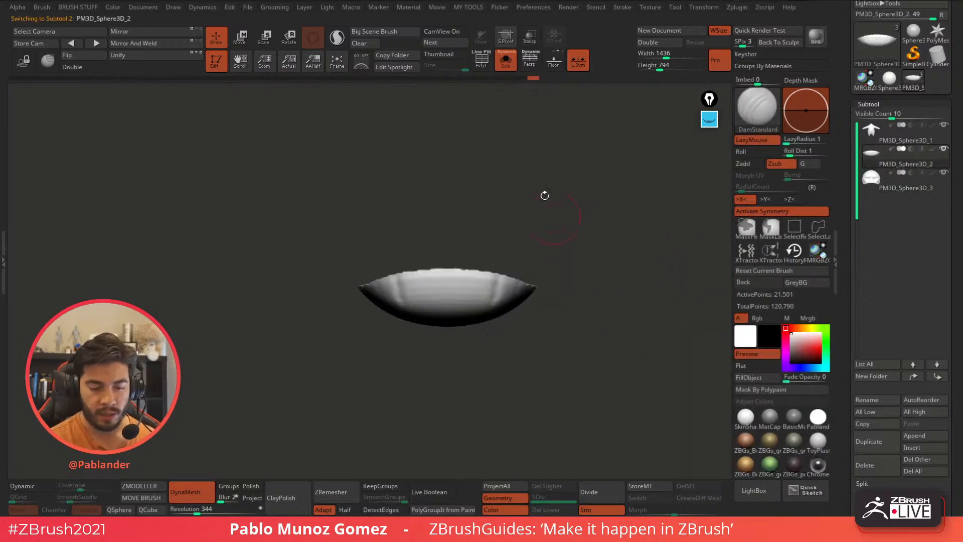
left_click(506, 61)
mouse_move(509, 281)
left_mouse_down("shift")
mouse_move(456, 272)
mouse_move(509, 281)
left_mouse_up("shift")
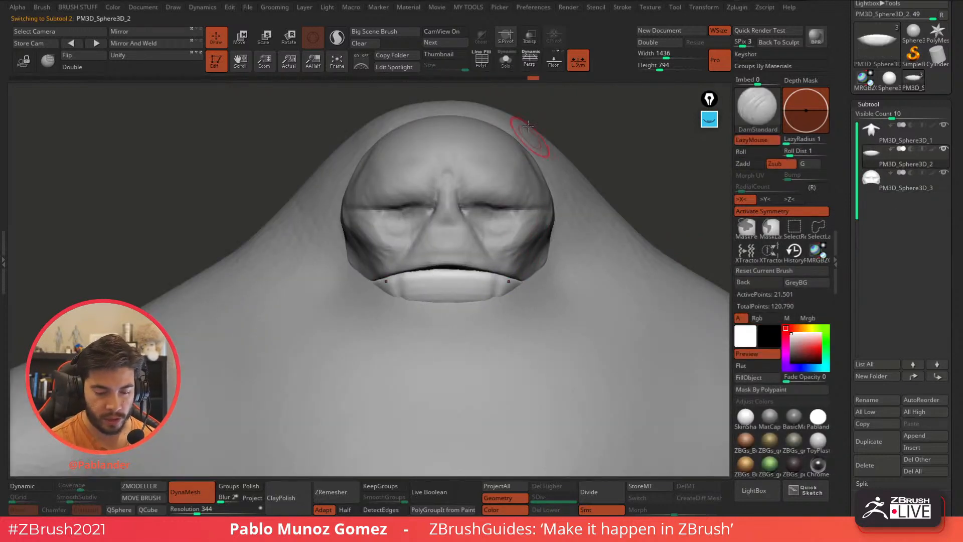
left_click(506, 61)
mouse_move(574, 163)
left_mouse_down("shift")
mouse_move(514, 256)
mouse_move(561, 249)
left_mouse_up("shift")
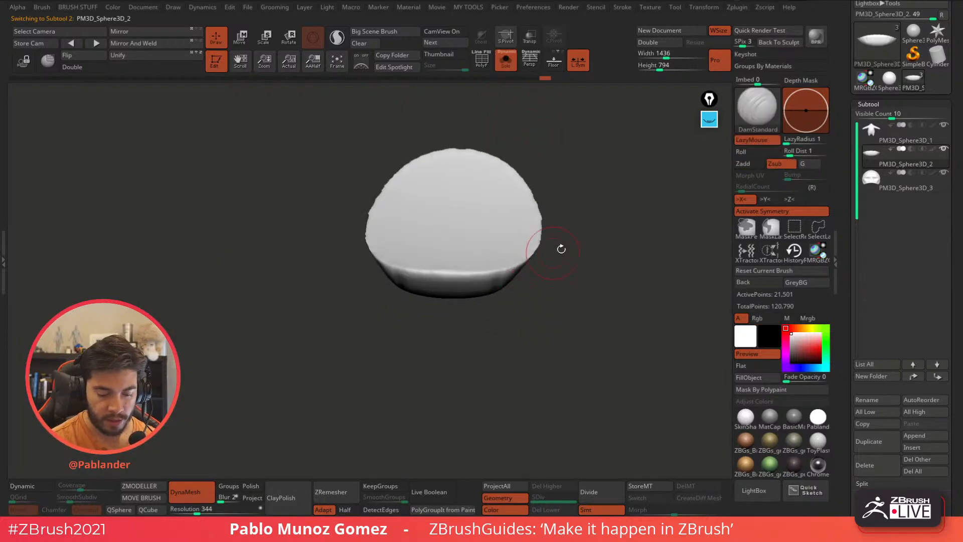
left_click_drag(591, 280, 535, 123, "shift")
left_click(506, 61)
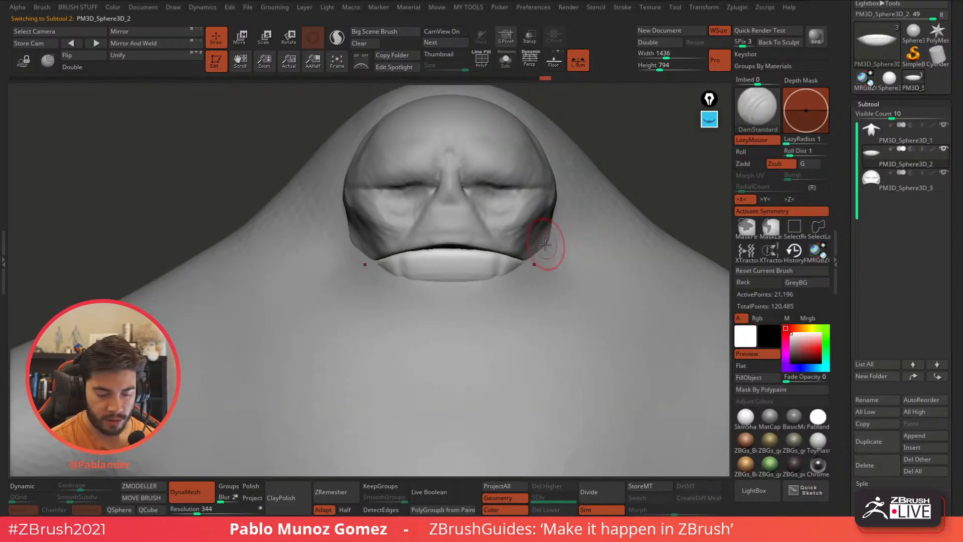
Reshape the jaw subtool with the Move brush into a squarer, fuller chin that extends below the face.
key("b")
key("m")
key("v")
key("space")
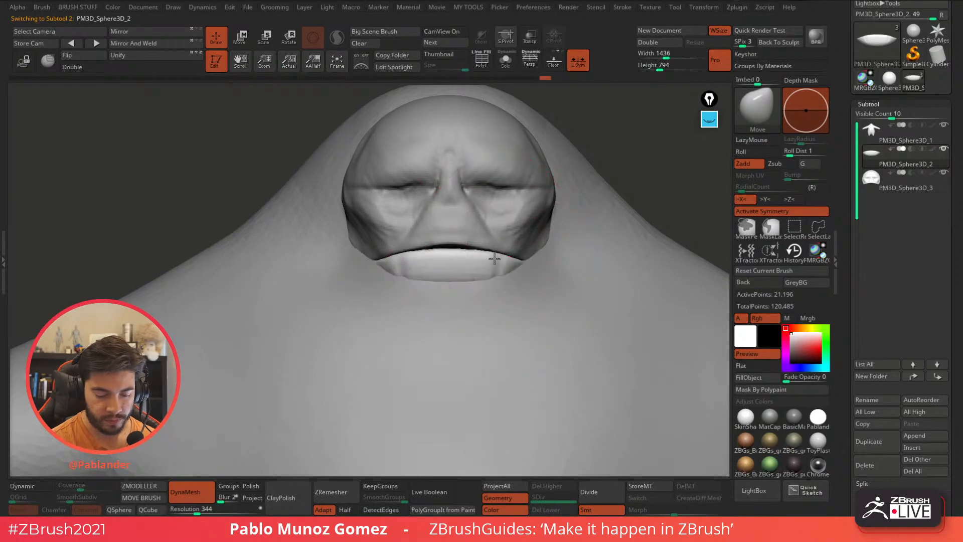
mouse_move(522, 260)
left_mouse_down()
mouse_move(602, 262)
mouse_move(512, 266)
left_mouse_up()
key("space")
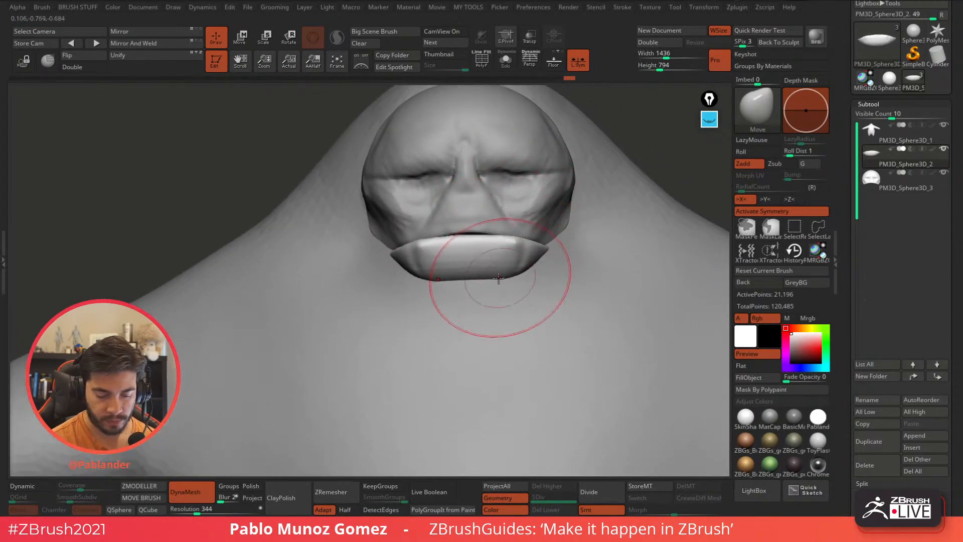
left_click_drag(446, 271, 524, 251)
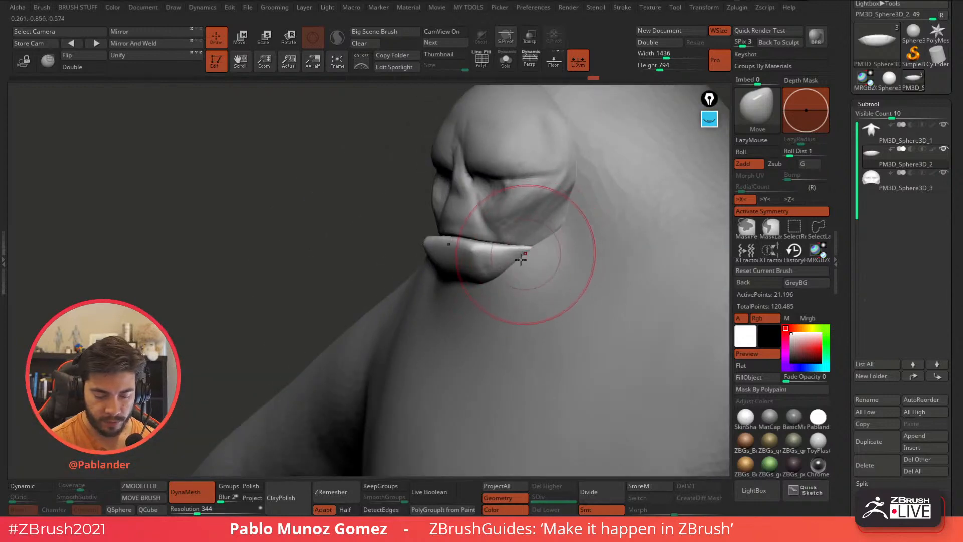
Refine the jaw's profile with the Move brush, lowering its top edge behind the front so the lower lip juts upward.
mouse_move(519, 266)
right_mouse_down()
mouse_move(520, 251)
mouse_move(419, 349)
right_mouse_up()
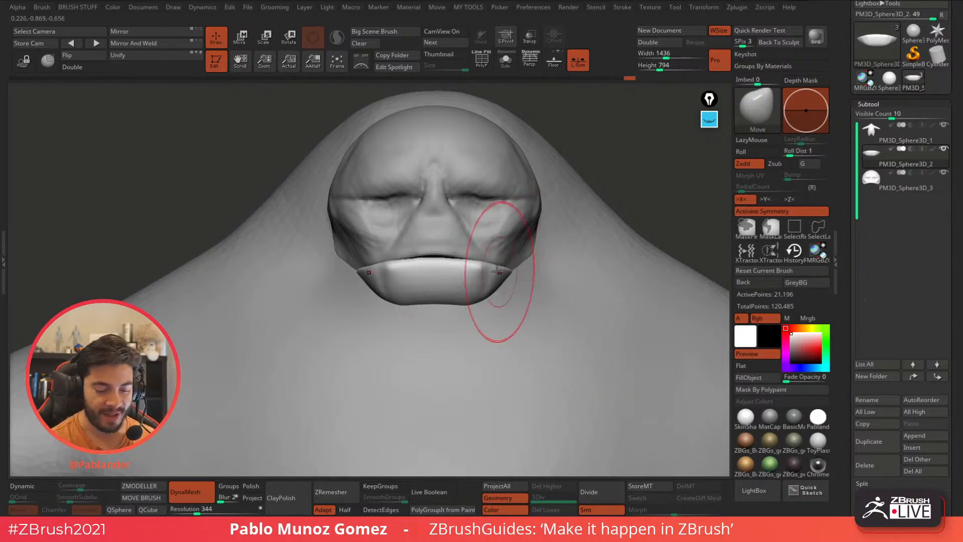
right_click_drag(499, 269, 489, 284)
left_click_drag(471, 298, 468, 293)
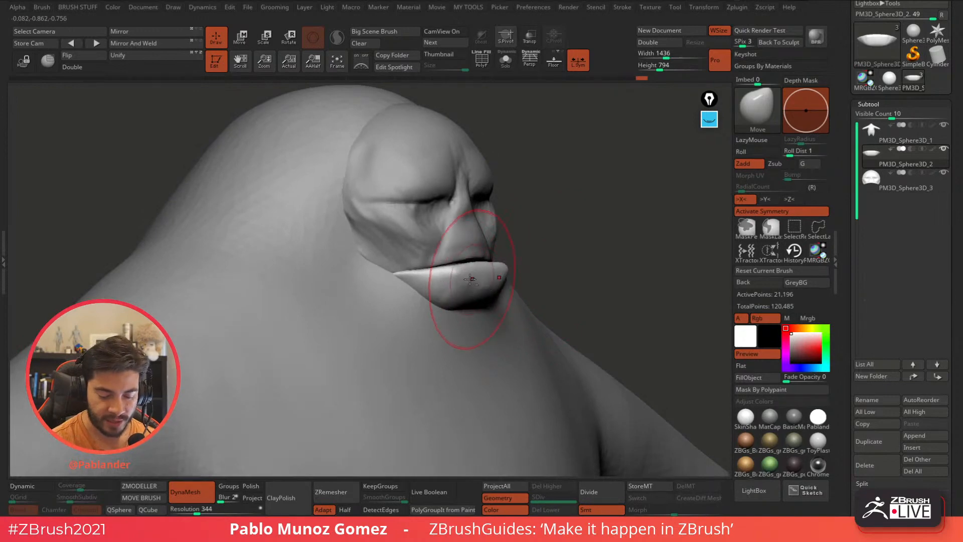
right_click_drag(522, 268, 582, 254)
key("space")
left_click_drag(566, 249, 558, 249)
left_click_drag(462, 259, 449, 269)
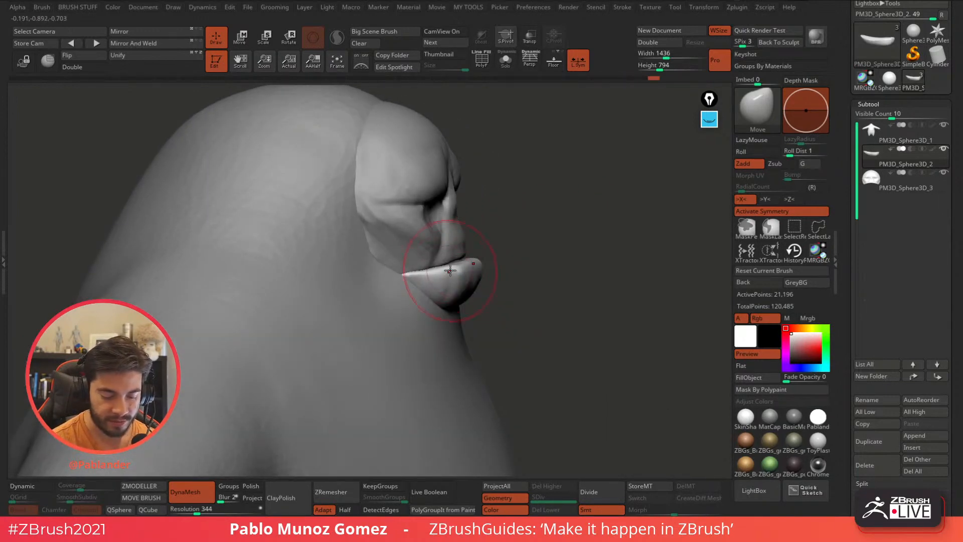
mouse_move(521, 262)
right_mouse_down()
mouse_move(583, 250)
mouse_move(577, 232)
mouse_move(602, 254)
mouse_move(542, 276)
right_mouse_up()
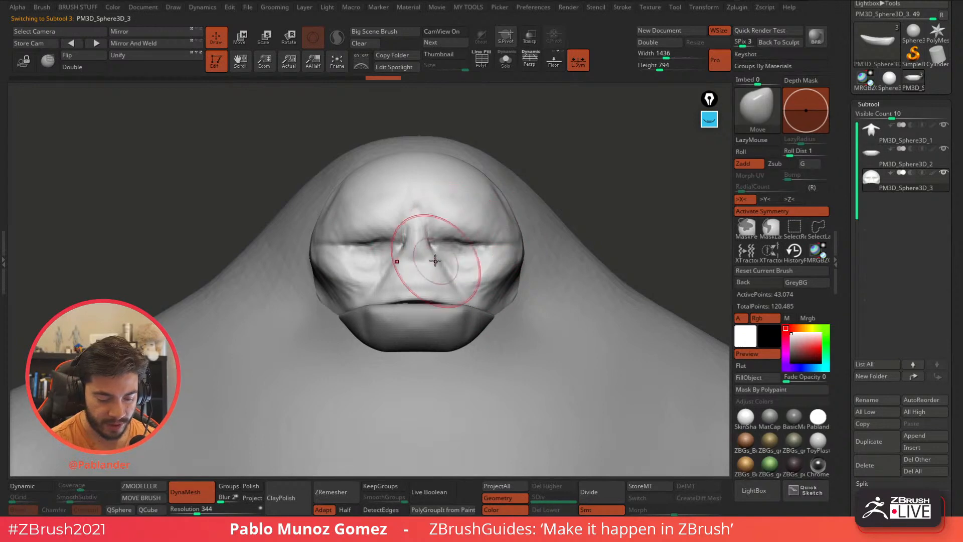
Reshape the upper face subtool around the nose and cheeks with the Move brush, and smooth the area beside the nose.
left_click_drag(436, 260, 440, 265)
right_click_drag(560, 181, 429, 258)
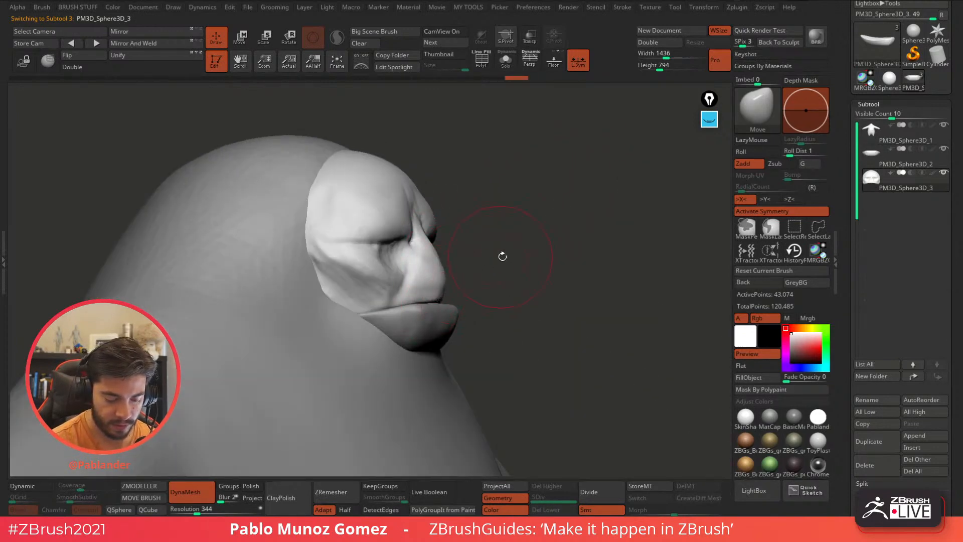
right_click_drag(503, 256, 439, 279)
right_click_drag(551, 274, 494, 276, "shift")
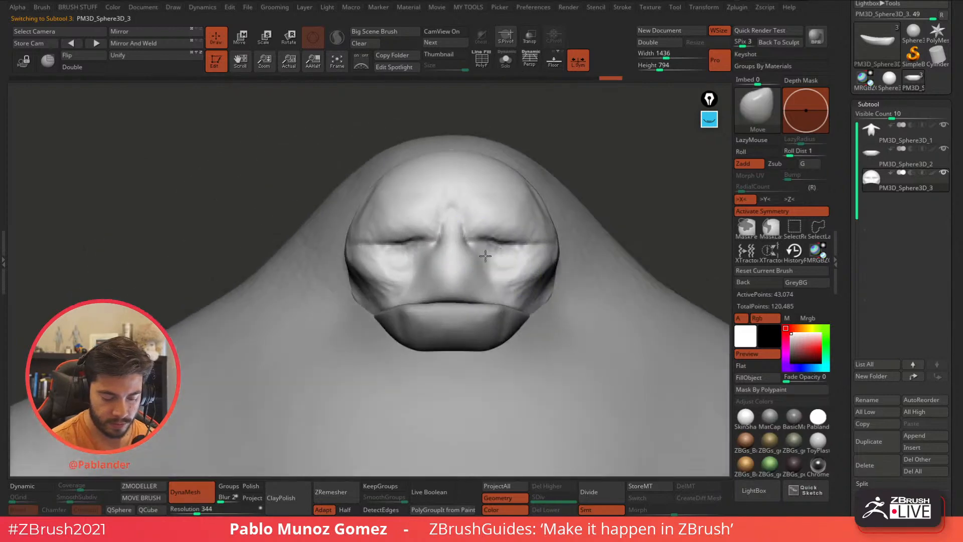
left_click_drag(492, 286, 485, 289)
right_click_drag(647, 181, 557, 181, "alt")
mouse_move(441, 266)
left_mouse_down("shift")
mouse_move(458, 283)
mouse_move(463, 273)
left_mouse_up("shift")
mouse_move(567, 258)
right_mouse_down("alt")
mouse_move(536, 241)
mouse_move(559, 189)
mouse_move(562, 221)
right_mouse_up("alt")
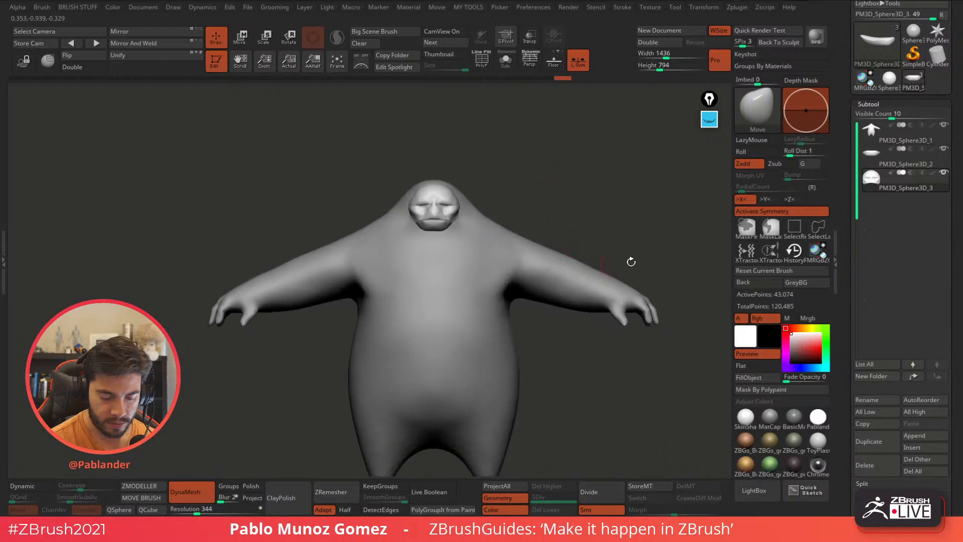
left_click(901, 138)
key("space")
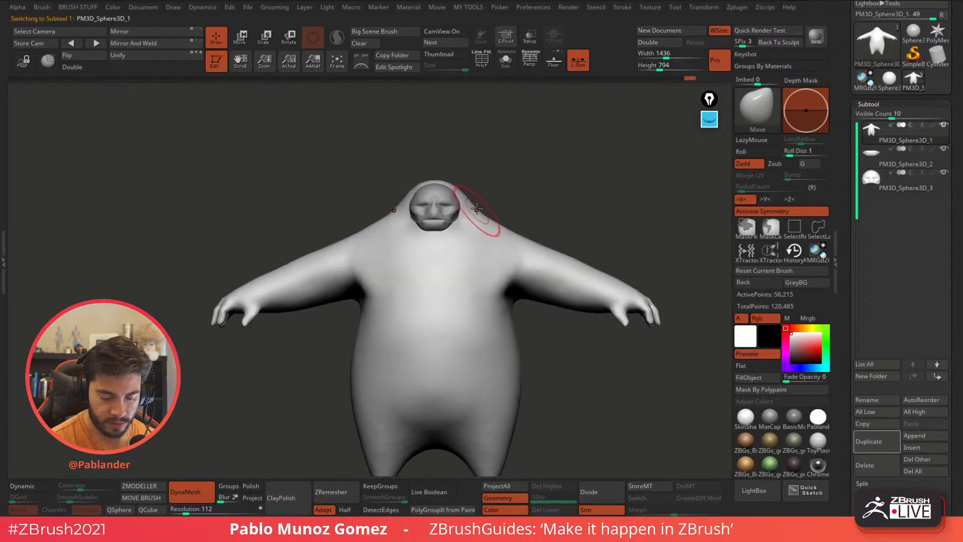
key("space")
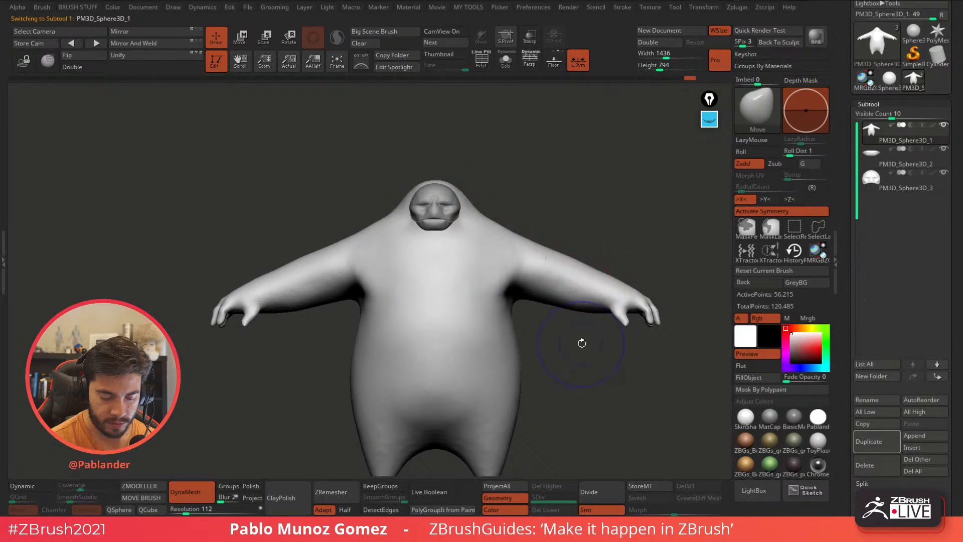
mouse_move(583, 342)
right_mouse_down("alt")
mouse_move(580, 366)
mouse_move(555, 360)
right_mouse_up("alt")
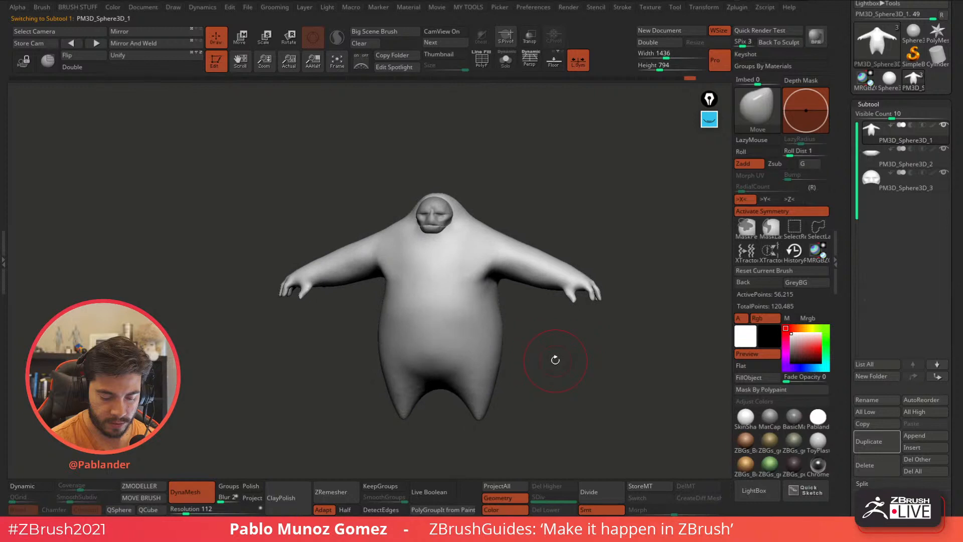
Activate the transform gizmo on the jaw subtool and turn off symmetry for it.
left_click(897, 164)
key("space")
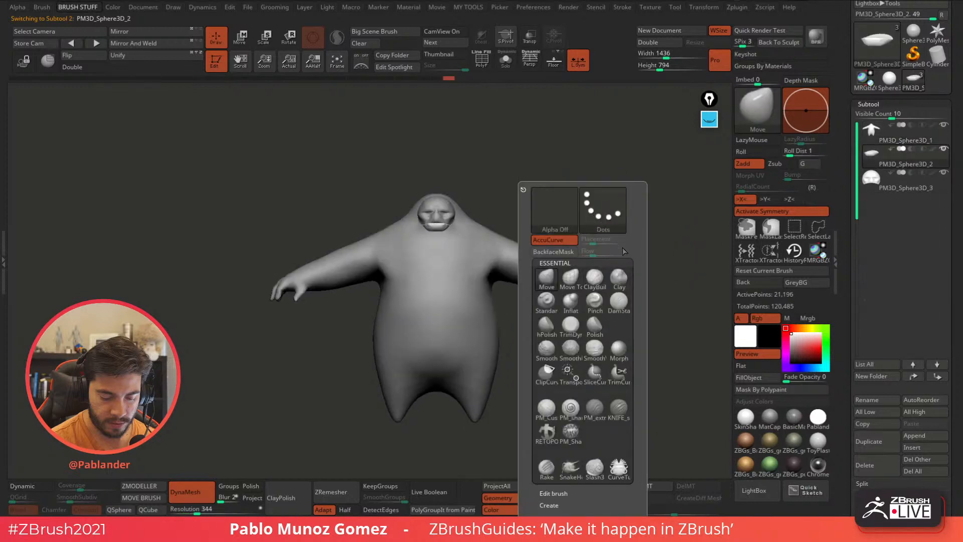
key("w")
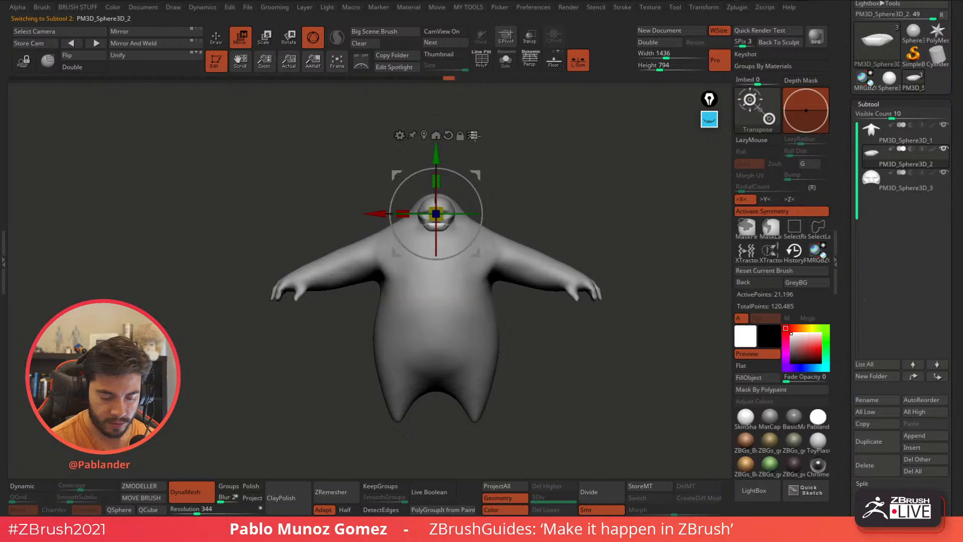
key("ctrl+shift")
mouse_move(561, 251)
left_mouse_down("ctrl+shift")
mouse_move(613, 290)
mouse_move(626, 250)
left_mouse_up("ctrl+shift")
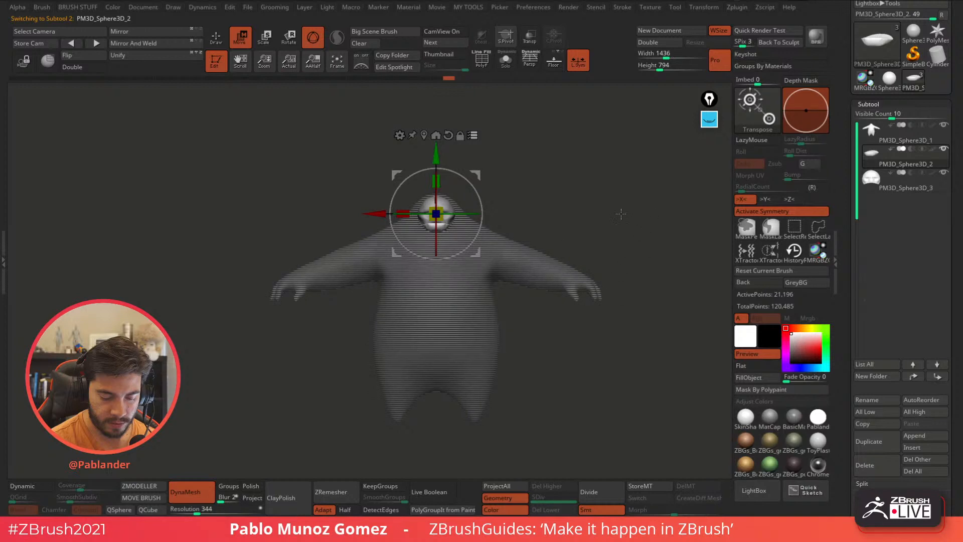
left_click(604, 231, "ctrl+shift")
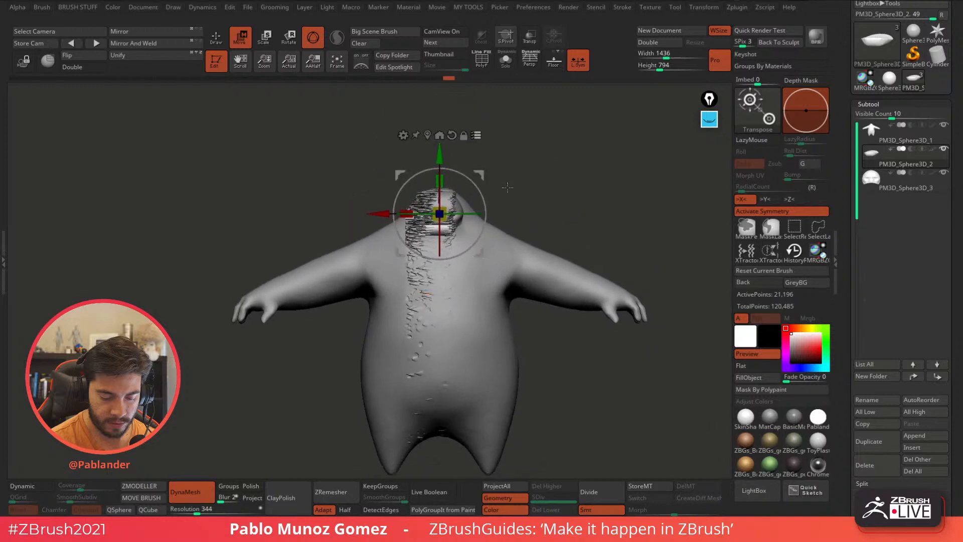
left_click(775, 212)
left_click_drag(436, 153, 523, 256)
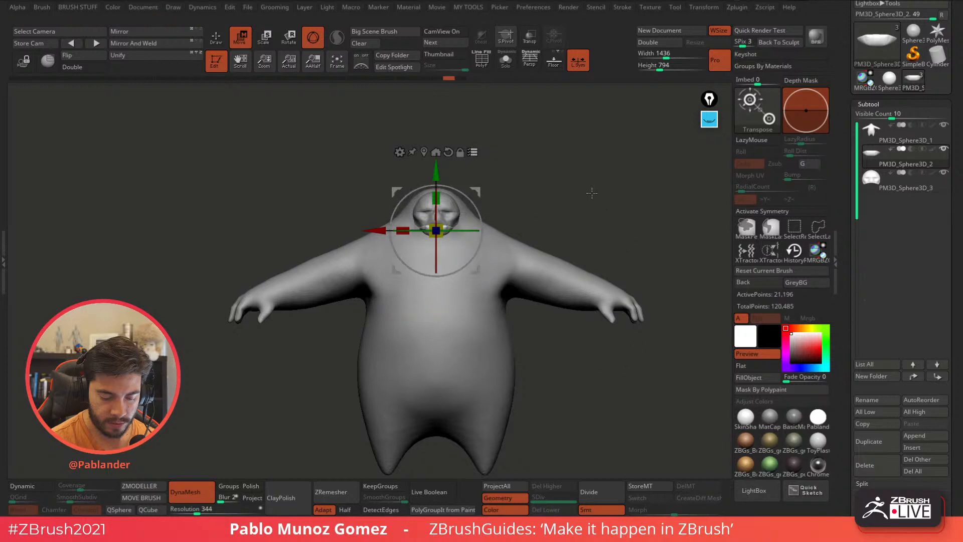
Try a lasso selection that limits the gizmo to the face subtools, and undo the trial transform.
key("ctrl+shift")
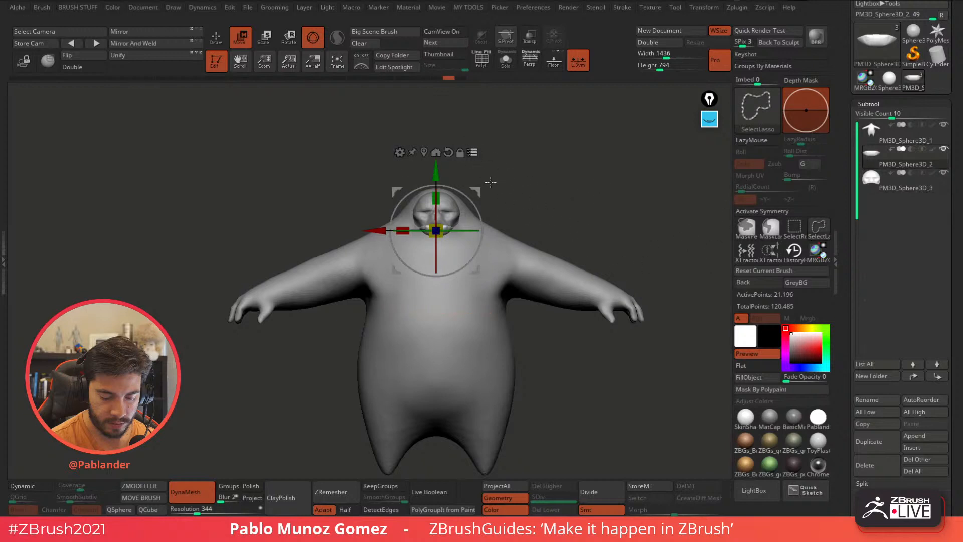
mouse_move(550, 225)
left_mouse_down("ctrl+shift")
mouse_move(559, 381)
mouse_move(672, 296)
mouse_move(632, 228)
left_mouse_up("ctrl+shift")
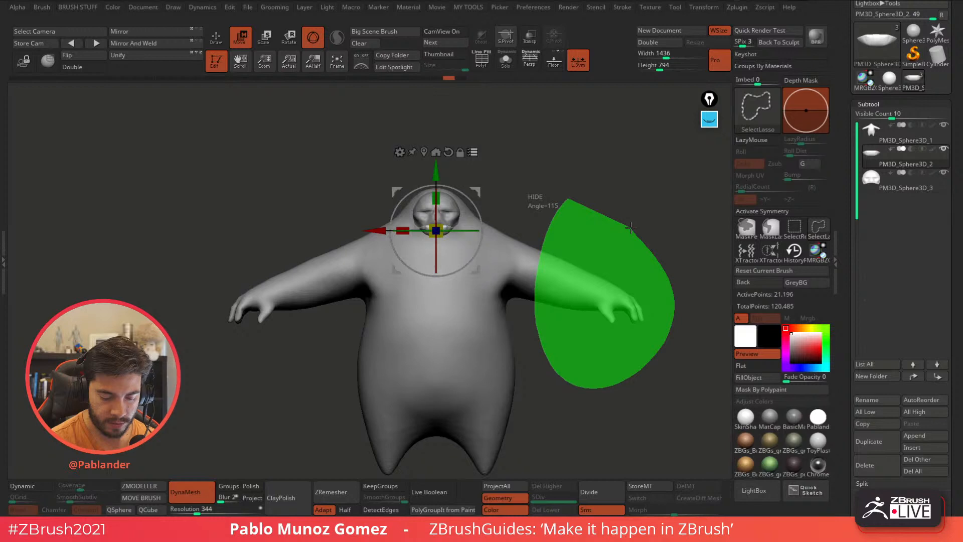
left_click_drag(631, 228, 631, 225, "ctrl+alt+shift")
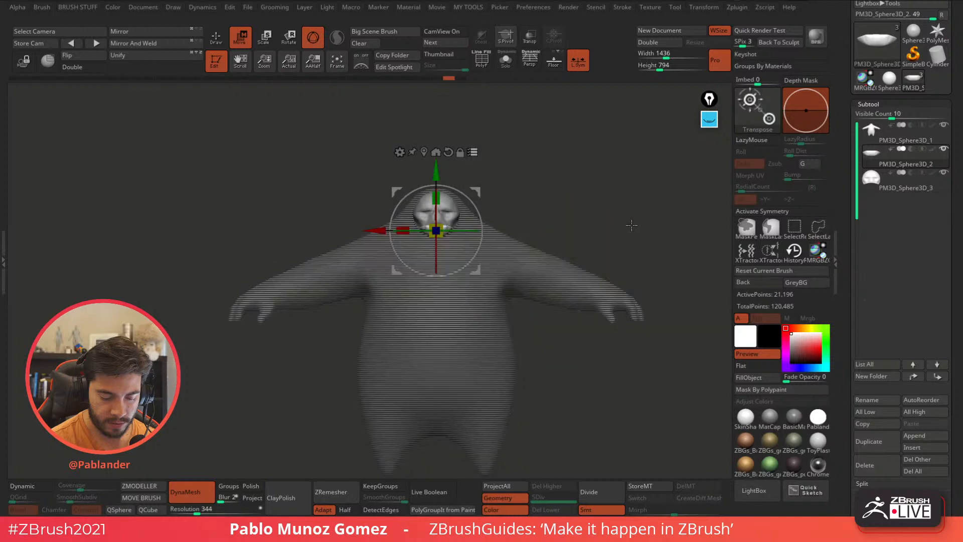
left_click_drag(475, 192, 524, 190)
key("ctrl+z")
left_click(593, 224, "ctrl+shift")
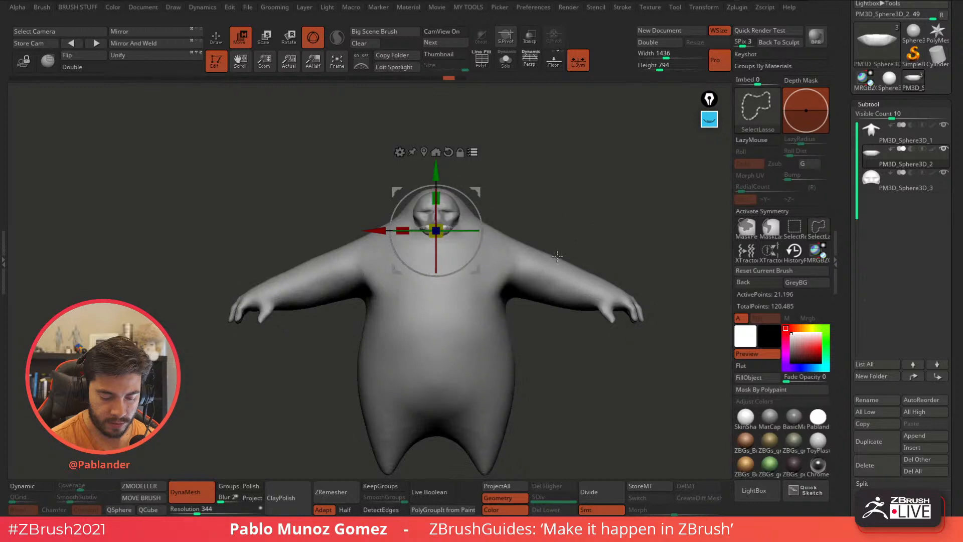
Transform the jaw and upper face together without the body, trying out different sizes and positions on the head.
left_click(910, 135)
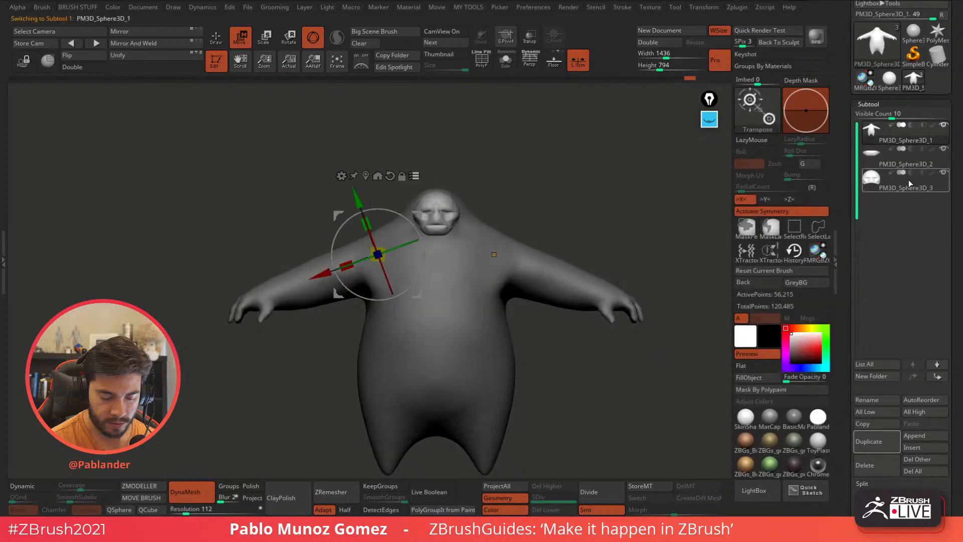
left_click(911, 164)
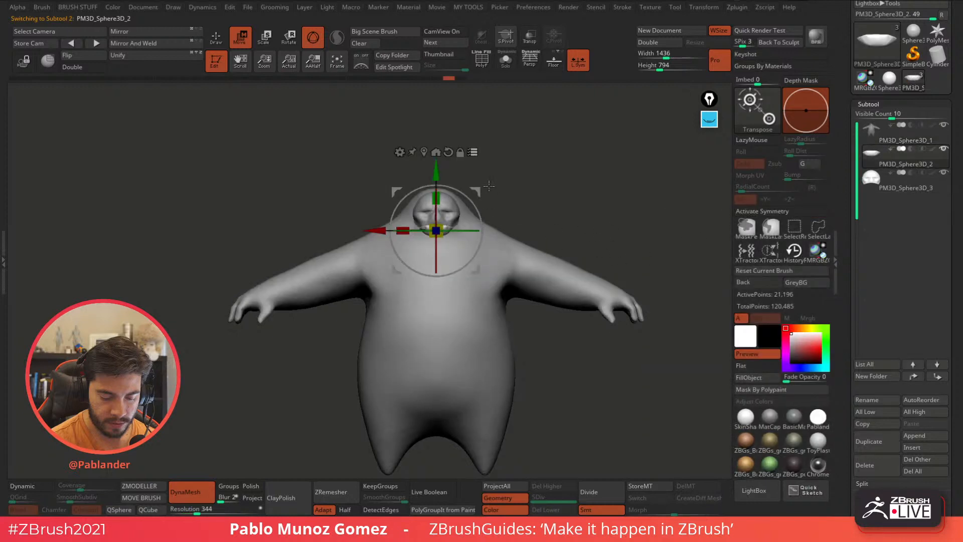
left_click_drag(477, 191, 493, 170)
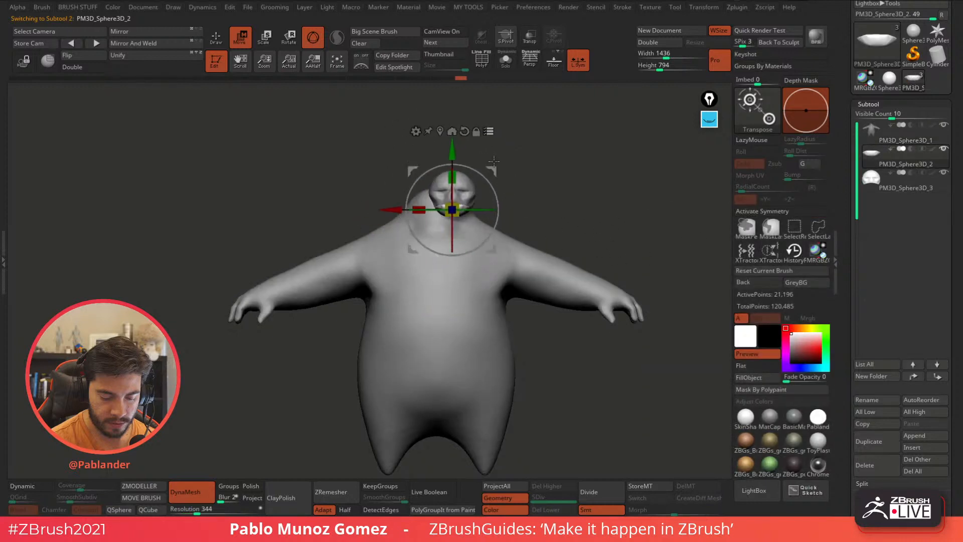
key("ctrl+z")
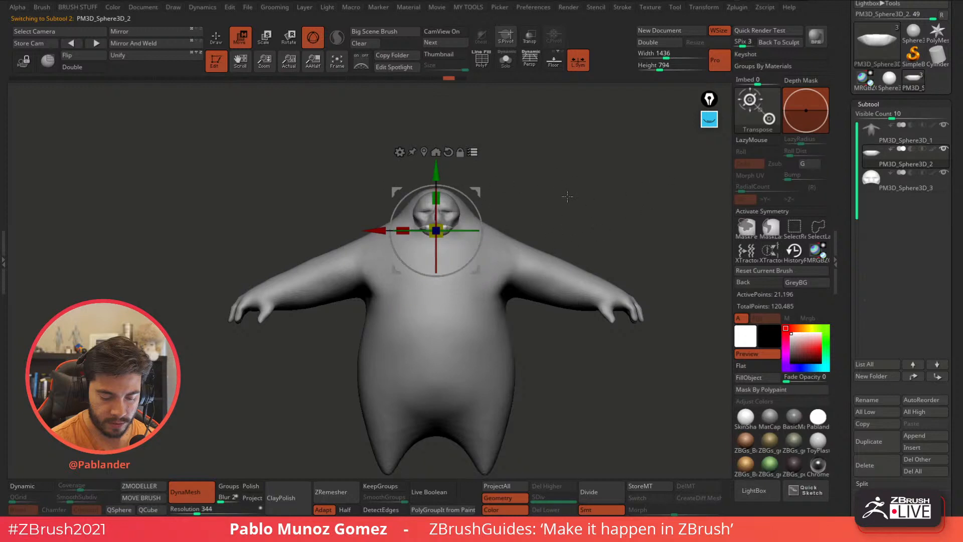
left_click_drag(440, 226, 450, 215)
left_click_drag(436, 164, 438, 182)
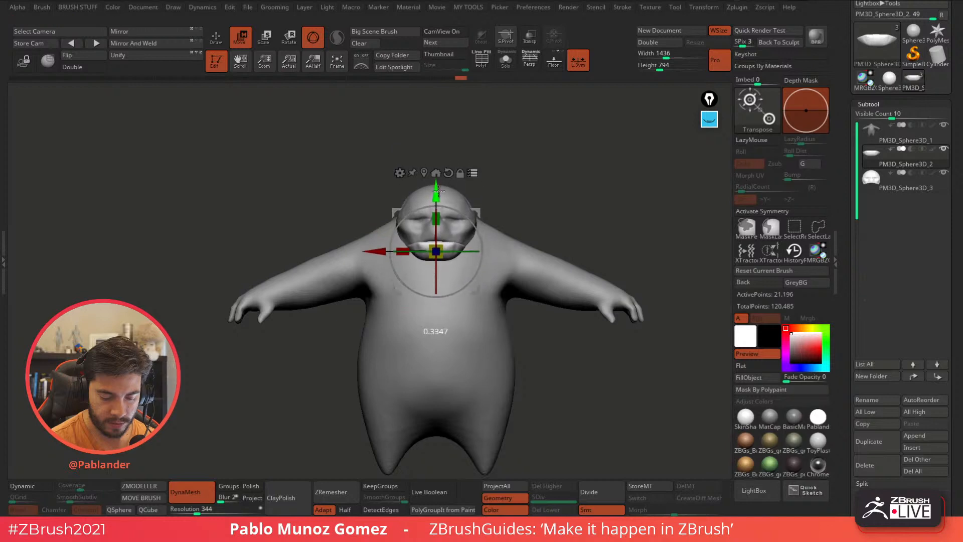
left_click_drag(545, 177, 591, 166)
left_click_drag(442, 244, 439, 249)
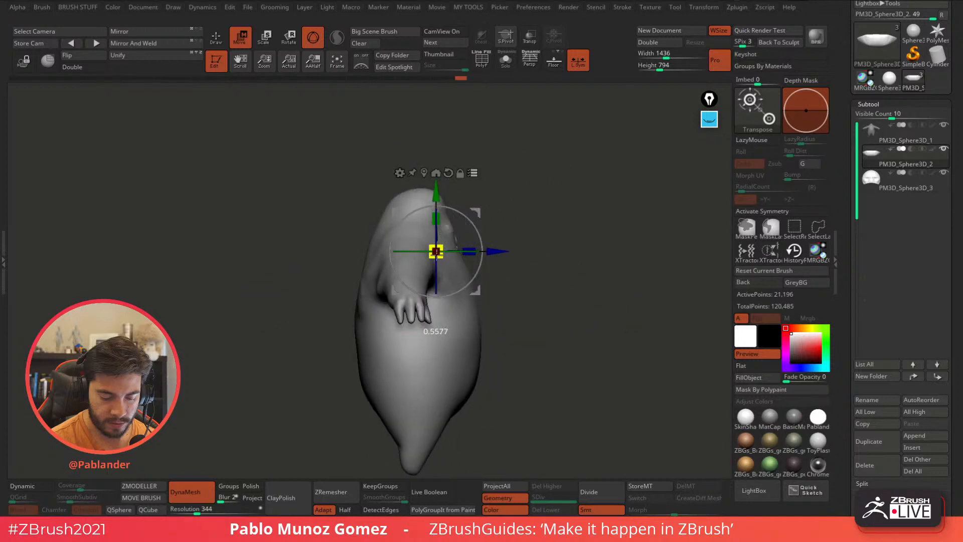
left_click_drag(480, 215, 497, 172)
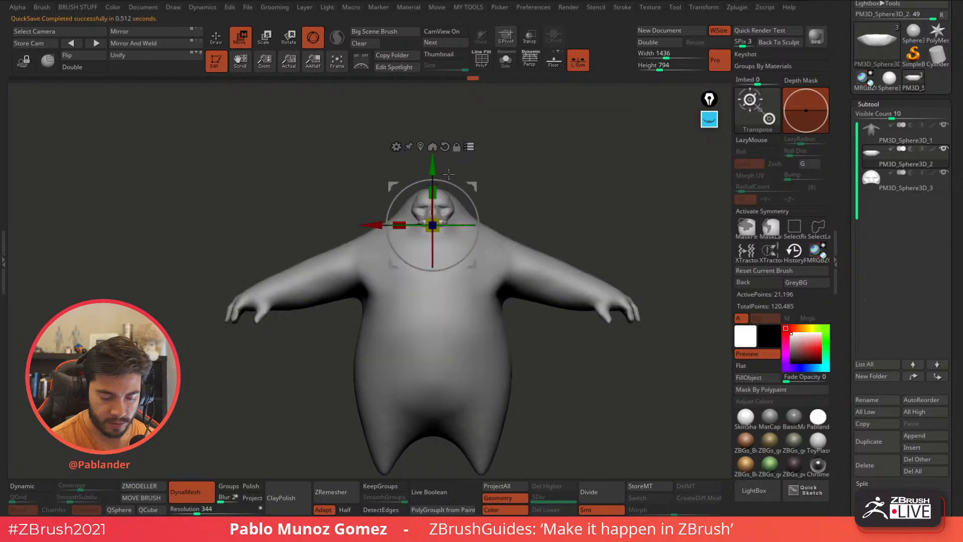
Scale the jaw and upper face down together and raise them toward the top of the head, and return to draw mode.
left_click_drag(438, 220, 438, 218)
left_click_drag(433, 165, 434, 156)
left_click_drag(522, 157, 533, 165, "alt")
mouse_move(432, 217)
left_mouse_down()
mouse_move(440, 204)
mouse_move(433, 216)
left_mouse_up()
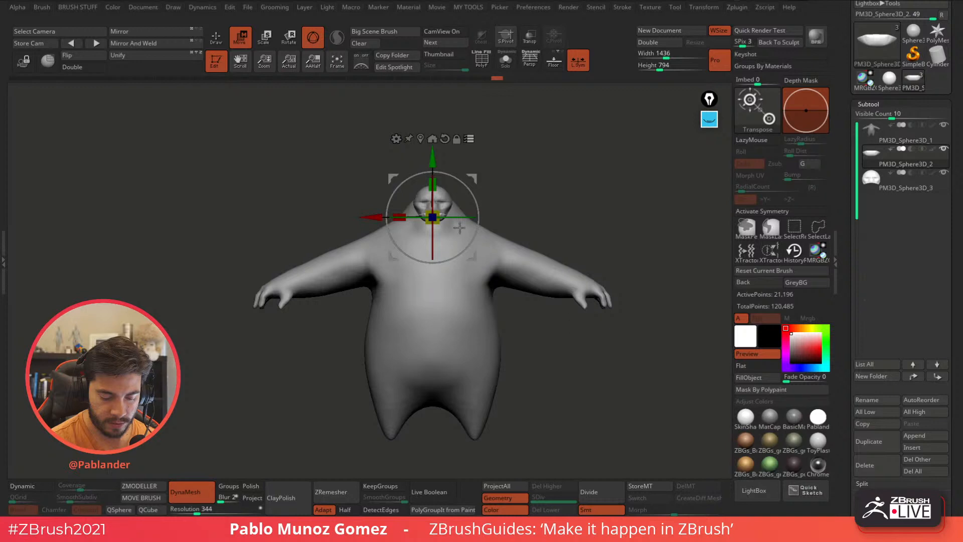
left_click_drag(436, 213, 433, 217)
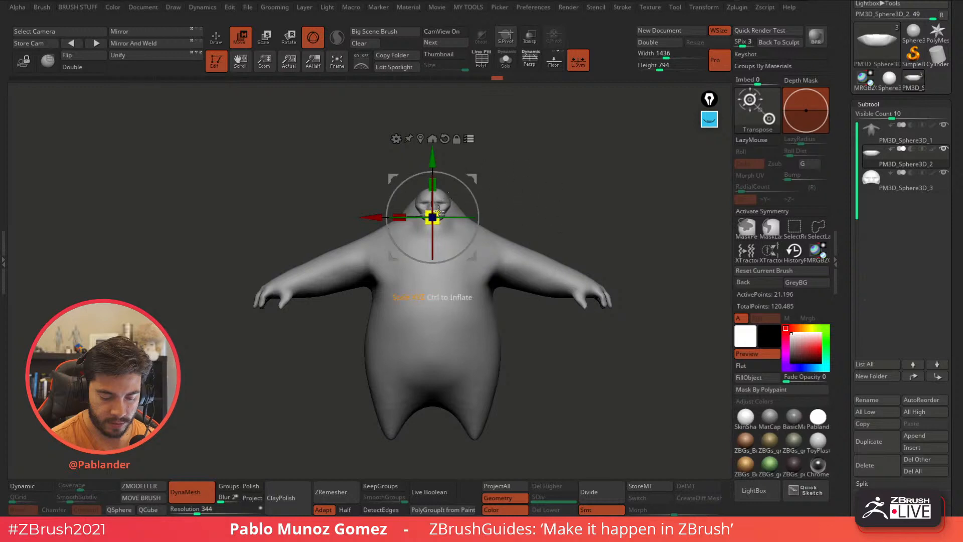
left_click_drag(432, 216, 439, 210)
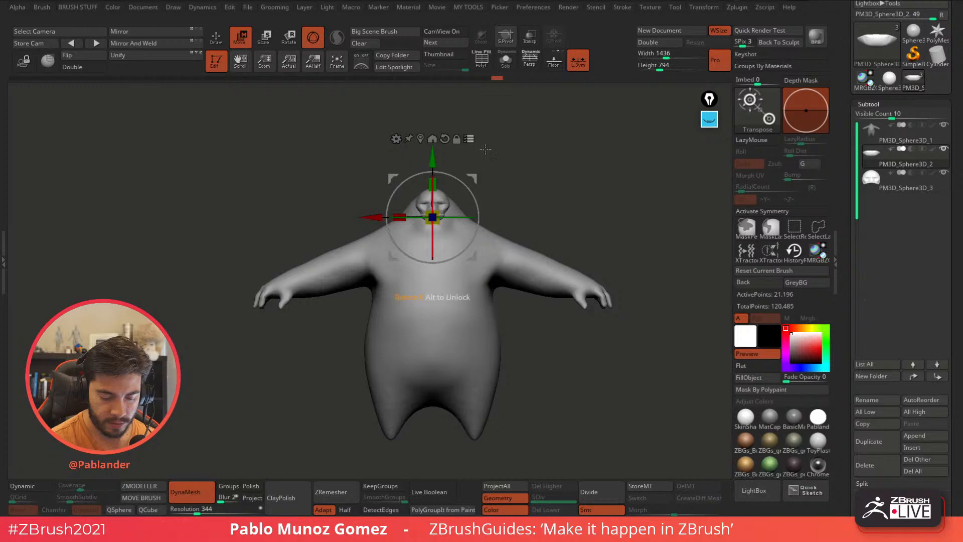
left_click(223, 45)
Move the jaw and upper face together backward into the head in side view, leaving the body in place.
mouse_move(581, 215)
left_mouse_down()
mouse_move(620, 229)
mouse_move(595, 223)
left_mouse_up()
left_click(896, 135)
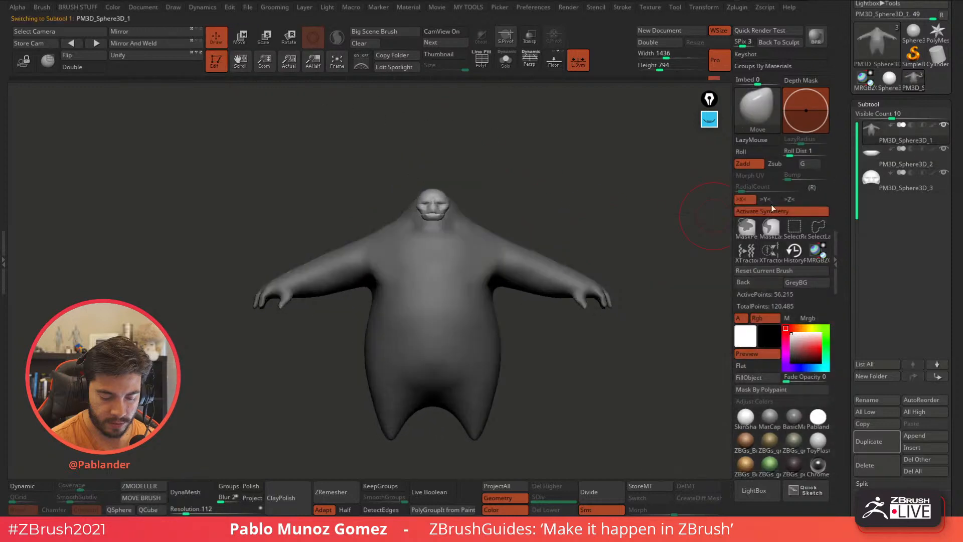
mouse_move(531, 185)
left_mouse_down()
mouse_move(507, 189)
mouse_move(537, 167)
mouse_move(550, 176)
mouse_move(467, 204)
mouse_move(455, 188)
mouse_move(494, 182)
left_mouse_up()
key("space")
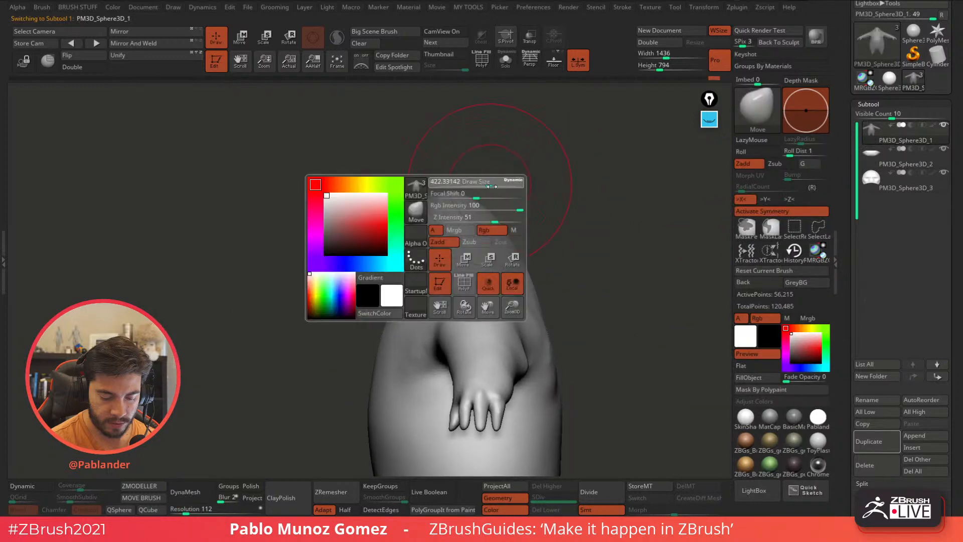
left_click(906, 160)
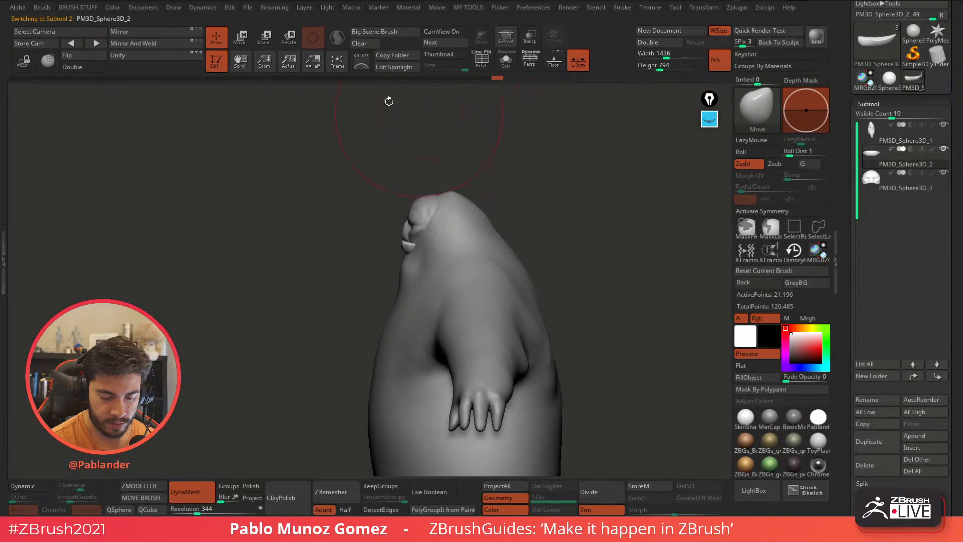
key("w")
mouse_move(563, 308)
left_mouse_down("ctrl+shift")
mouse_move(549, 355)
mouse_move(604, 348)
left_mouse_up("ctrl+shift")
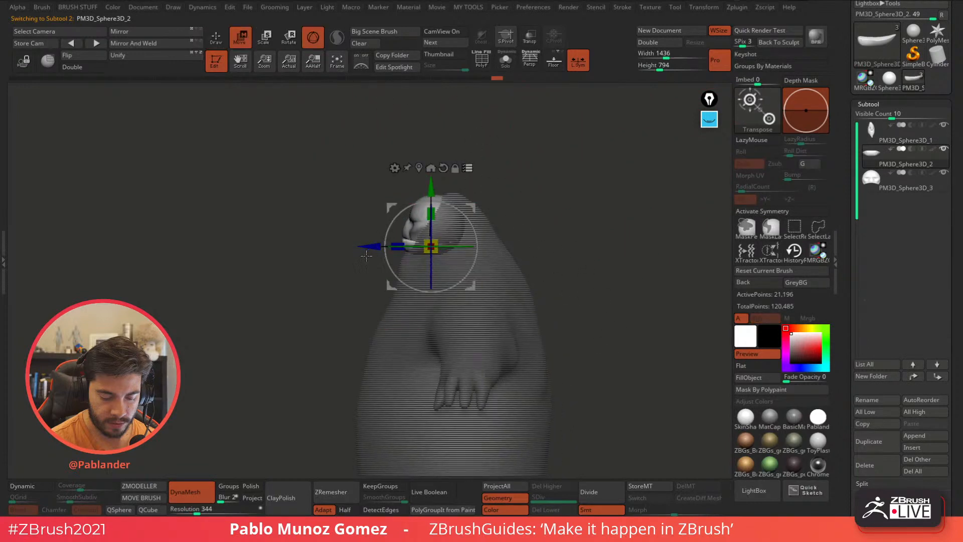
left_click_drag(367, 246, 377, 246)
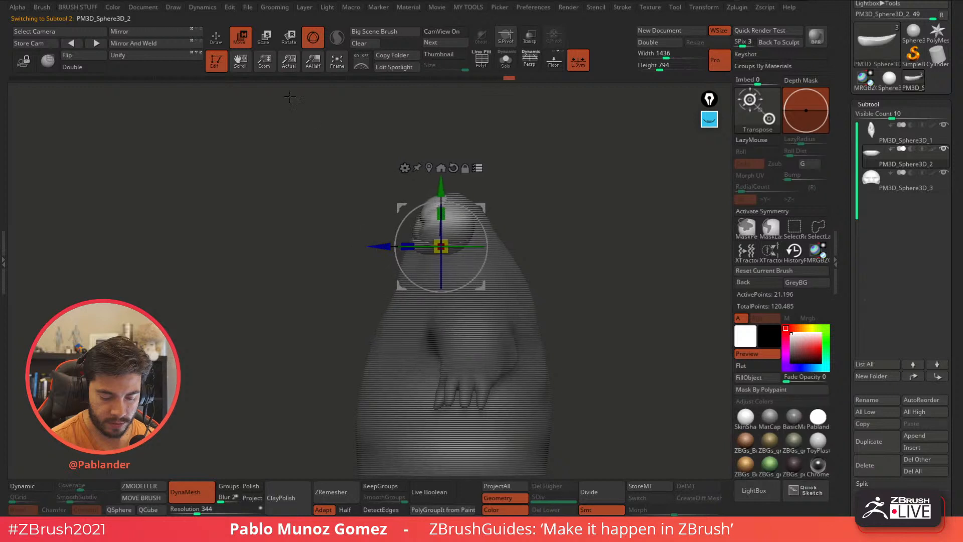
Reshape the body subtool around the face with the Move brush, pushing the throat back and adjusting the neck beside the jaw.
key("q")
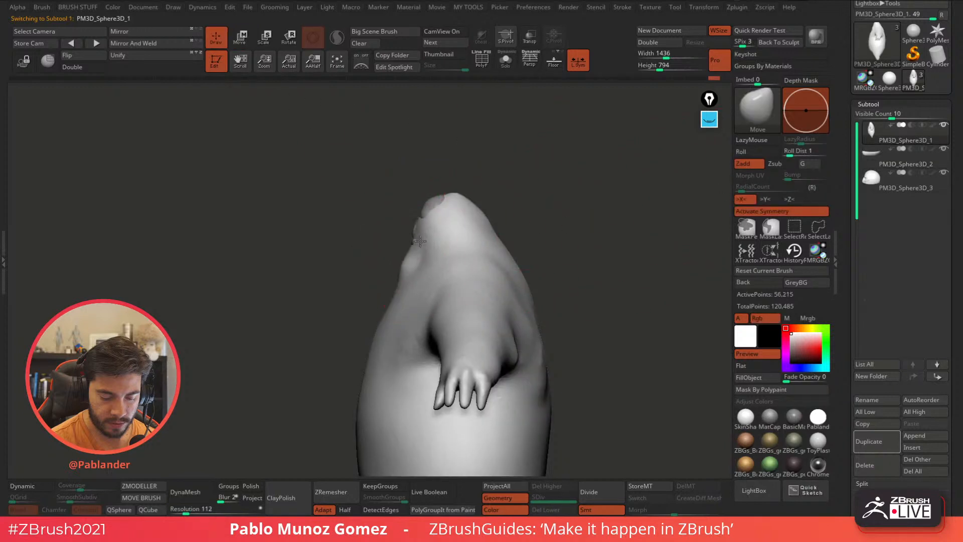
left_click_drag(403, 245, 419, 259)
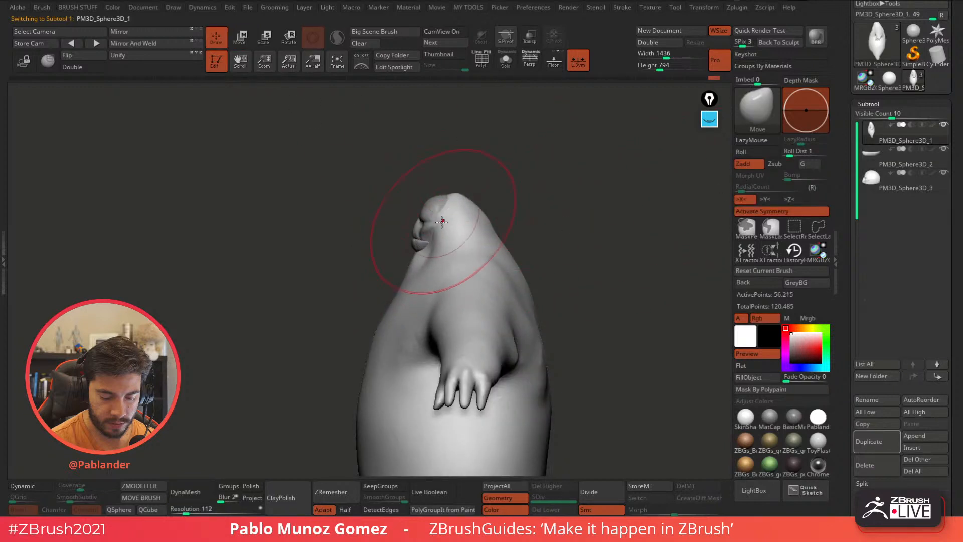
right_click_drag(489, 189, 572, 182)
right_click(543, 183)
right_click_drag(484, 187, 507, 187)
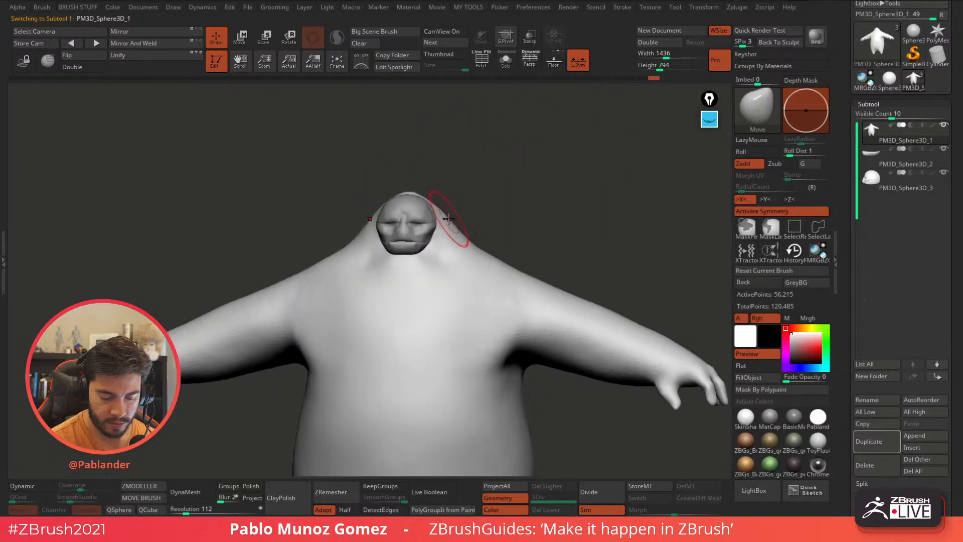
left_click_drag(447, 218, 459, 228)
right_click_drag(466, 231, 474, 232, "shift")
left_click_drag(434, 256, 455, 233)
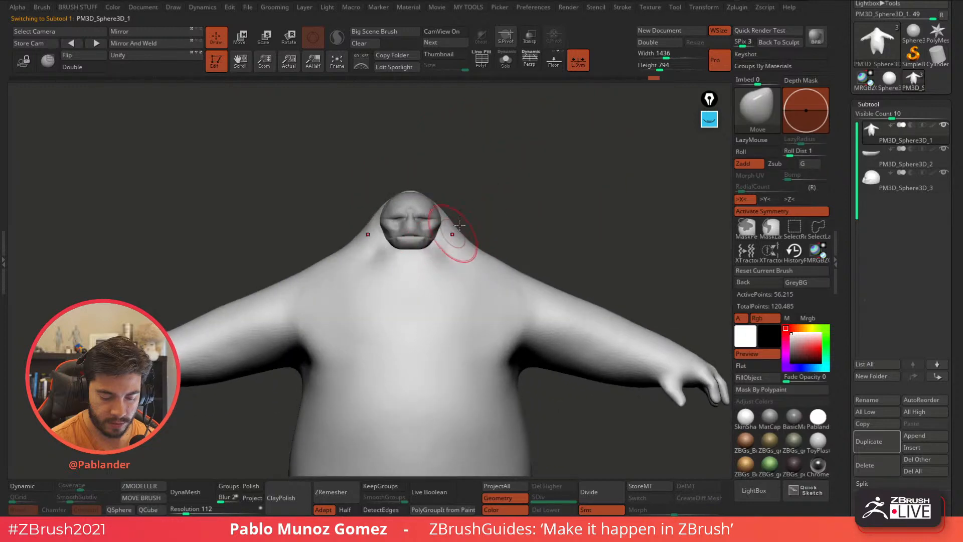
Select the upper face subtool and lightly smooth its surface beside the eye.
mouse_move(457, 228)
right_mouse_down("ctrl")
mouse_move(466, 186)
mouse_move(520, 223)
mouse_move(552, 284)
mouse_move(525, 302)
right_mouse_up("ctrl")
left_click(484, 240, "alt")
right_click(509, 277)
mouse_move(559, 223)
right_mouse_down()
mouse_move(521, 251)
mouse_move(571, 244)
right_mouse_up()
mouse_move(626, 288)
right_mouse_down("alt")
mouse_move(572, 226)
mouse_move(537, 247)
right_mouse_up("alt")
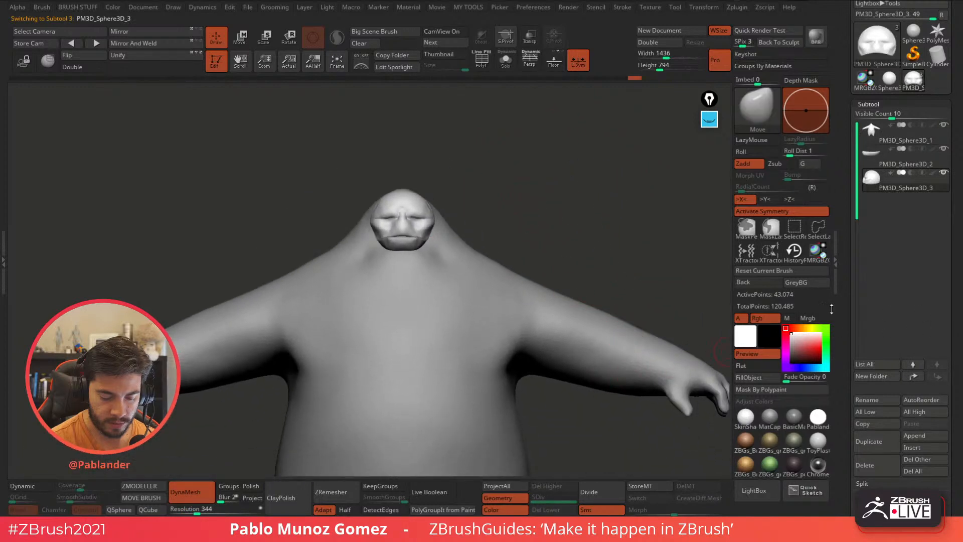
mouse_move(422, 220)
left_mouse_down("shift")
mouse_move(412, 218)
mouse_move(426, 216)
left_mouse_up("shift")
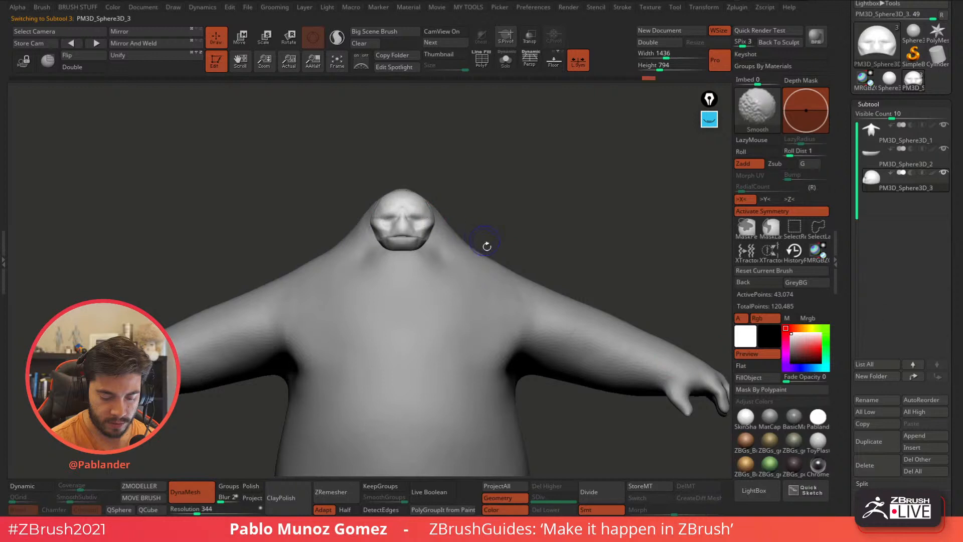
right_click_drag(585, 276, 571, 269)
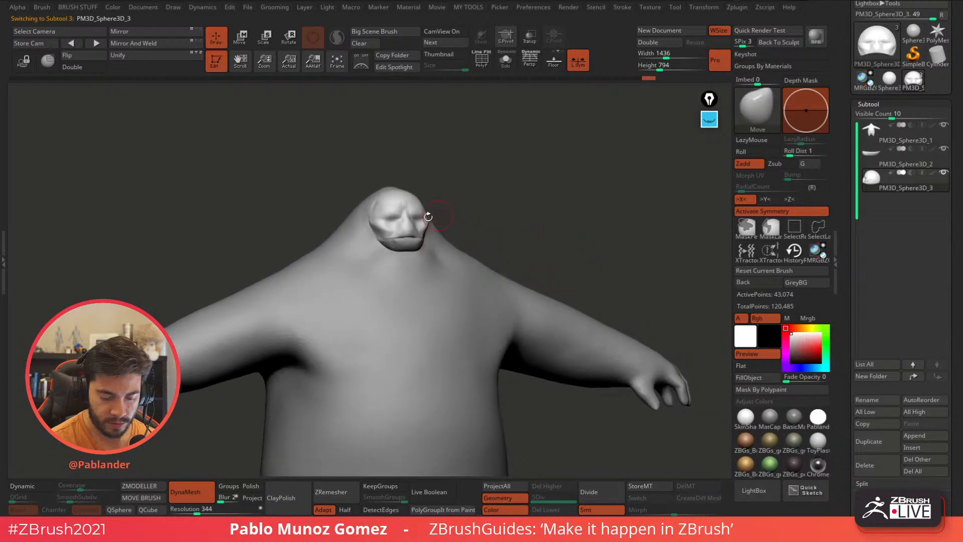
right_click_drag(542, 200, 554, 297, "shift")
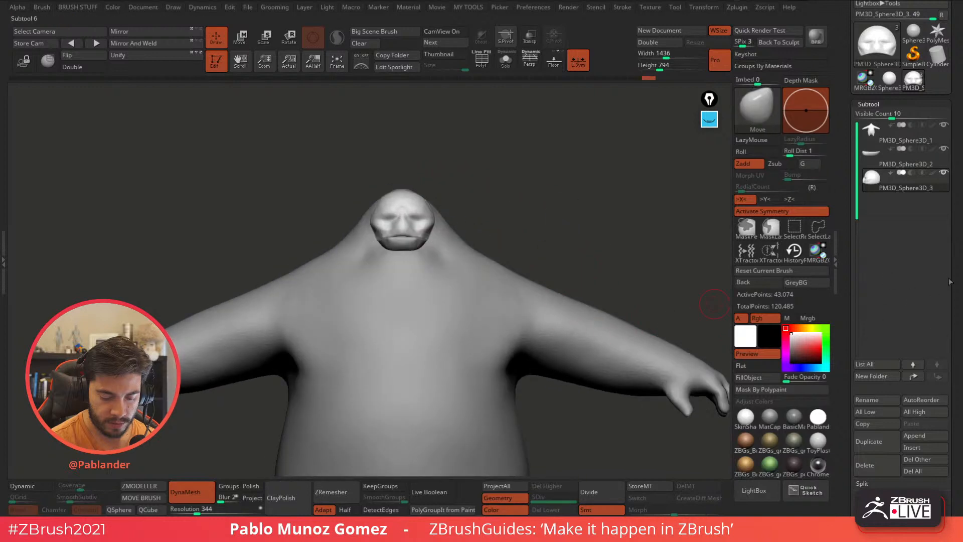
Append a Sphere3D as a new subtool to serve as an eyeball.
scroll(950, 282, "down", 3)
left_click(935, 332)
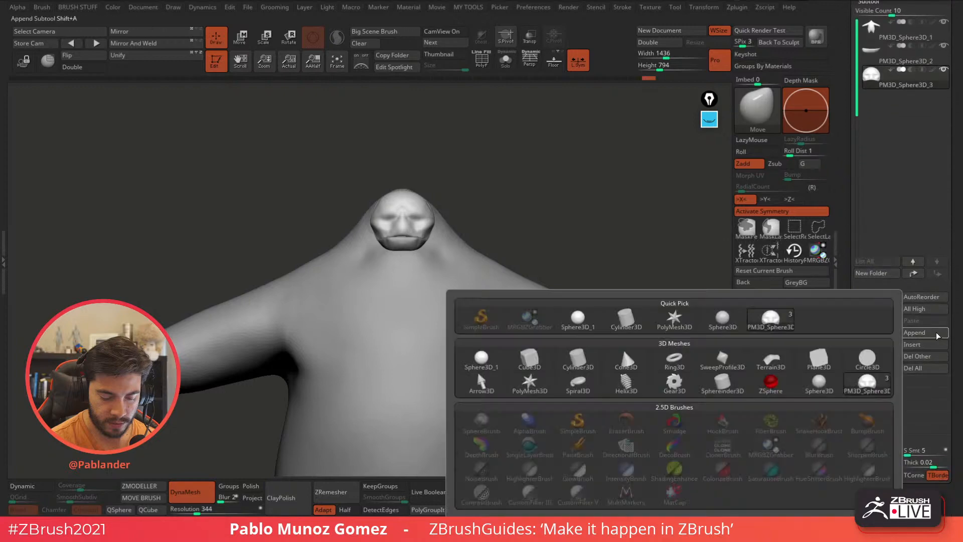
left_click(931, 335)
left_click(780, 331)
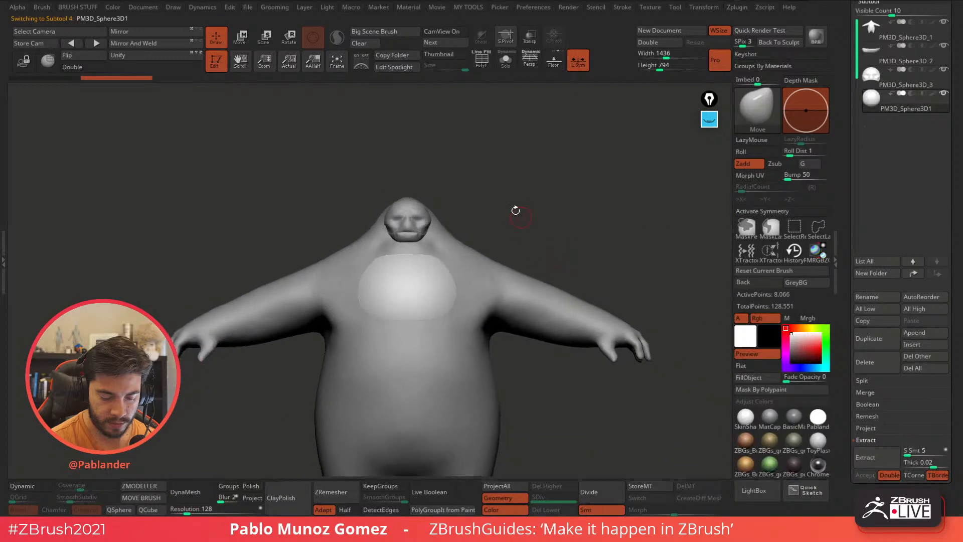
Raise the sphere to the head and, with transparency on, scale it down to eyeball size over one eye.
key("w")
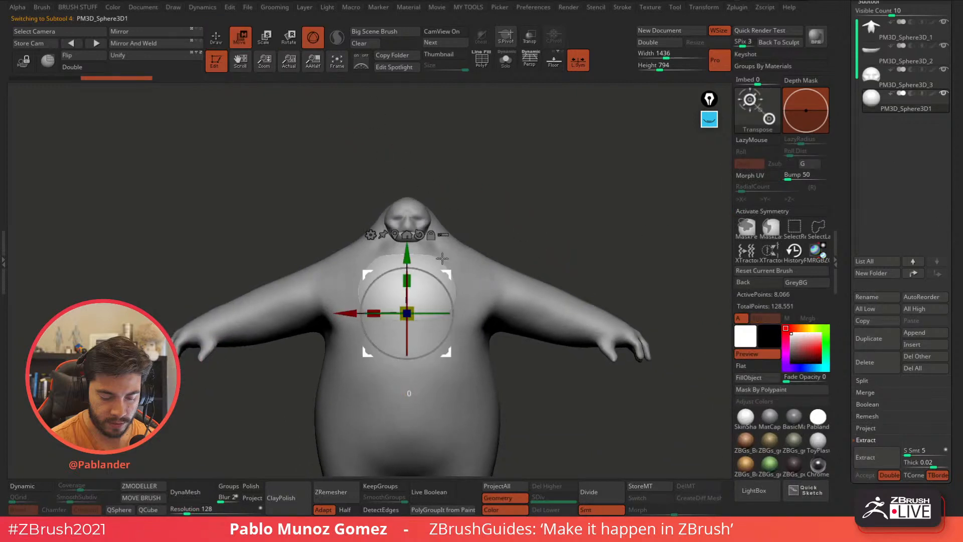
left_click_drag(442, 259, 424, 146)
left_click_drag(389, 188, 365, 238)
right_click_drag(484, 193, 487, 257, "ctrl")
left_click_drag(426, 223, 449, 223)
left_click(530, 37)
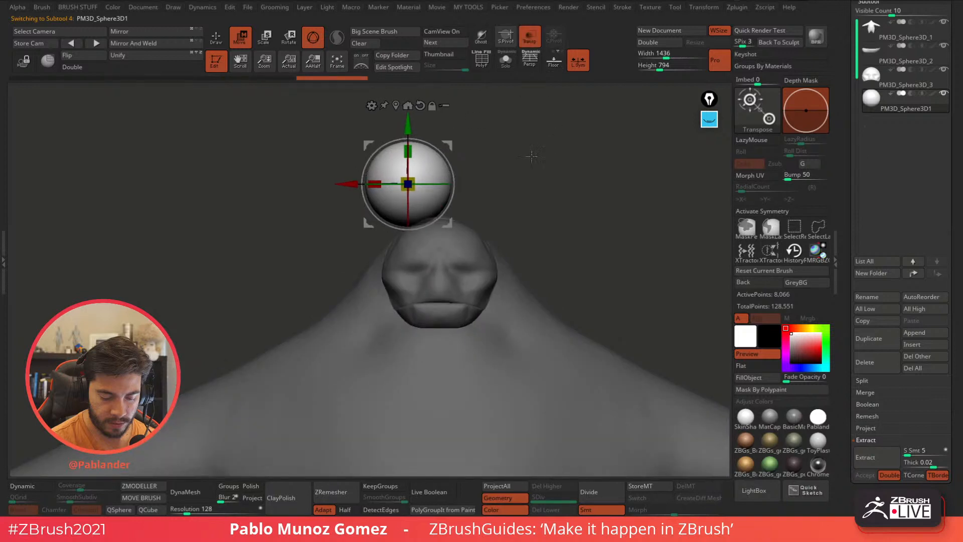
left_click_drag(408, 150, 411, 247)
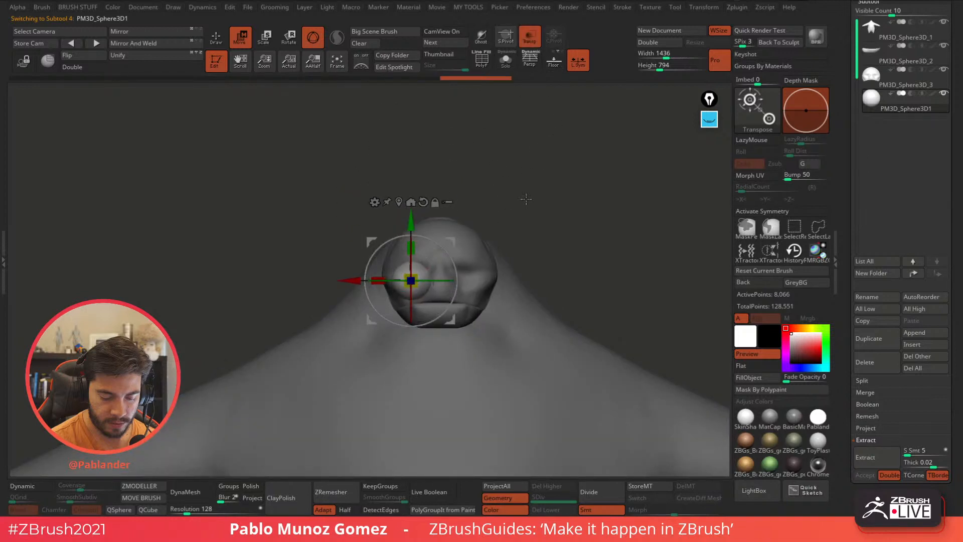
Fit the eyeball sphere into the eye socket, adjusting its depth and position from side and front views.
right_click_drag(526, 199, 568, 203, "shift")
left_click_drag(454, 244, 531, 233)
left_click_drag(494, 264, 541, 269)
right_click_drag(602, 216, 566, 239, "shift")
left_click_drag(523, 230, 521, 232)
right_click_drag(558, 173, 597, 174, "shift")
left_click_drag(543, 270, 555, 269)
left_click_drag(529, 233, 525, 235)
right_click_drag(574, 207, 538, 205, "shift")
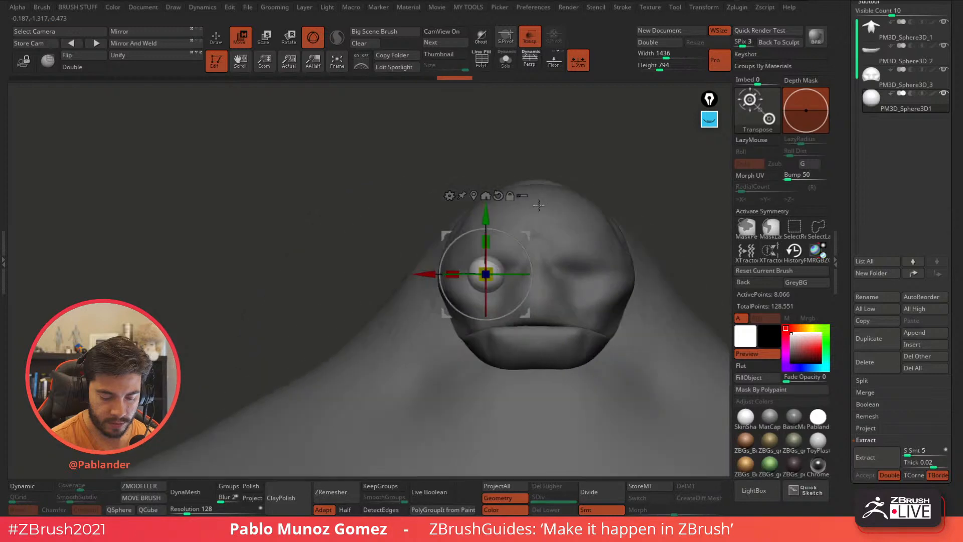
Move the eyeball sphere outward toward the side of the face, fitting it to the eye socket in front and side views.
left_click_drag(527, 234, 510, 234)
right_click_drag(591, 168, 632, 174)
left_click_drag(527, 277, 524, 277)
left_click_drag(504, 240, 506, 240)
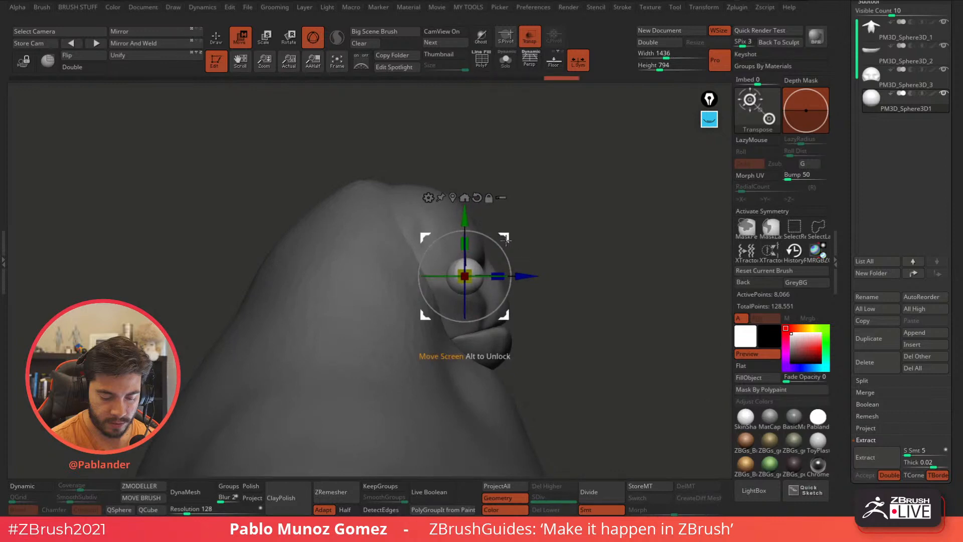
right_click_drag(585, 216, 542, 223)
left_click_drag(507, 236, 508, 235)
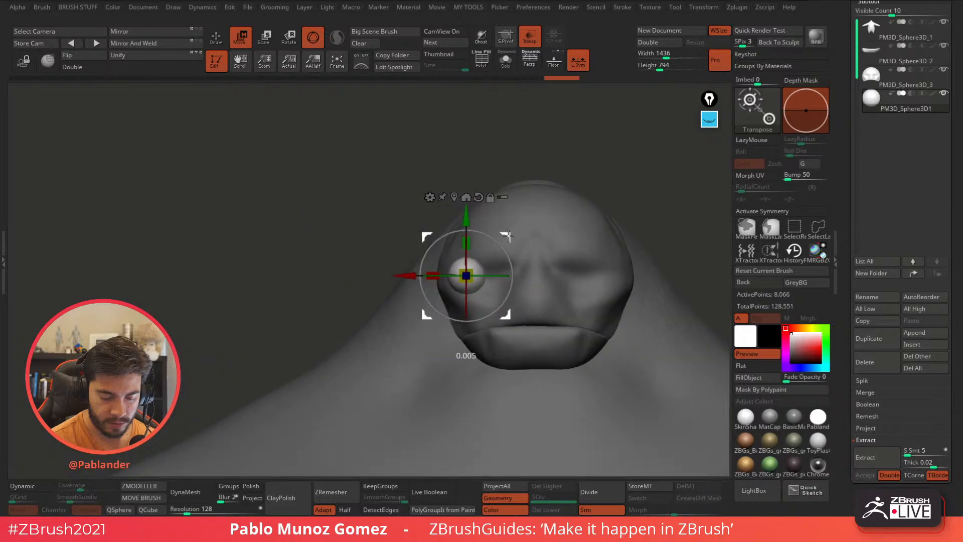
right_click_drag(625, 194, 581, 319)
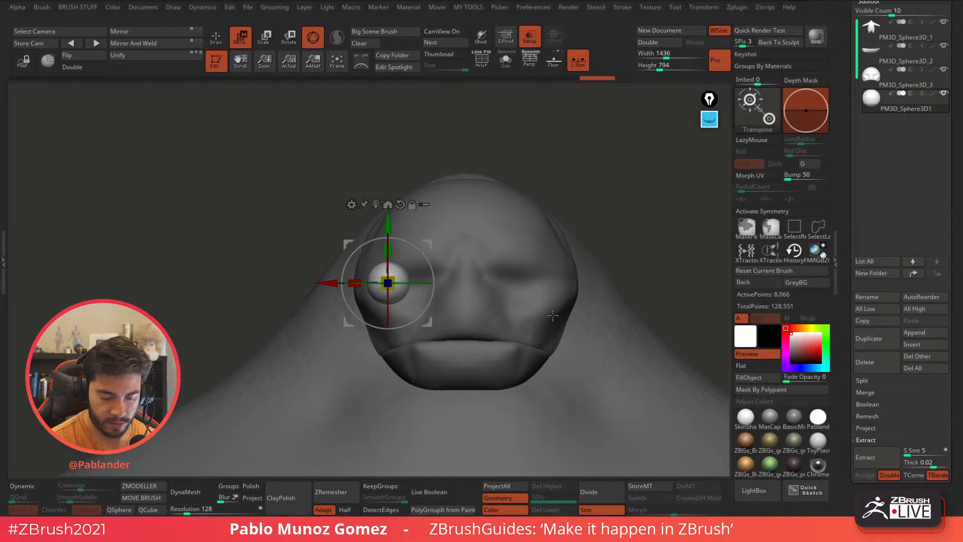
Raise the eyeball sphere very slightly and check how deep it sits in the socket from the side.
left_click_drag(596, 203, 537, 223)
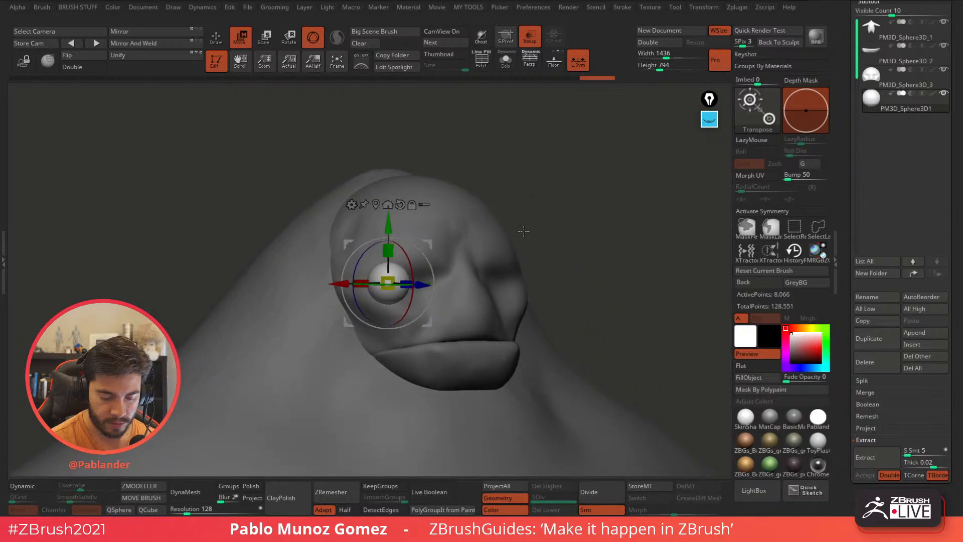
mouse_move(572, 197)
left_mouse_down()
mouse_move(582, 200)
mouse_move(540, 225)
left_mouse_up()
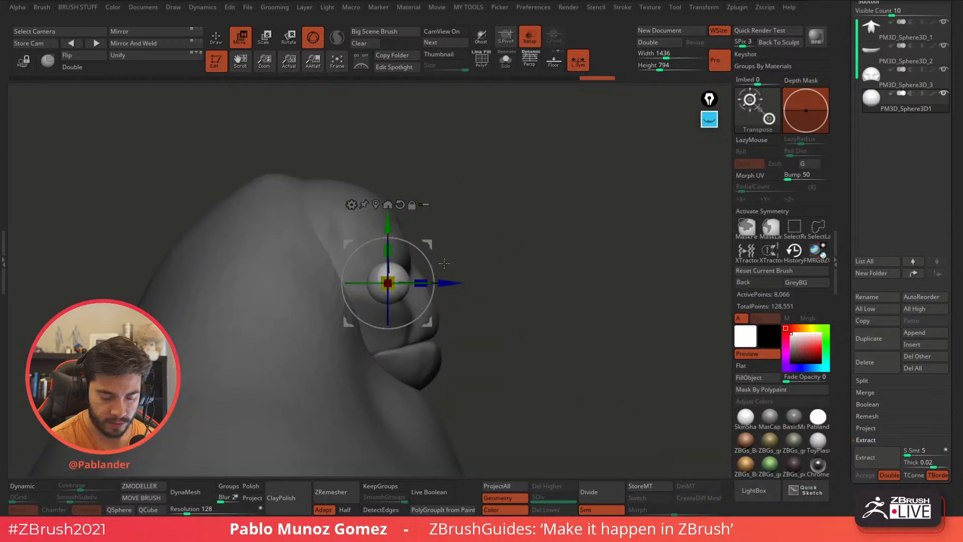
left_click_drag(527, 213, 534, 222)
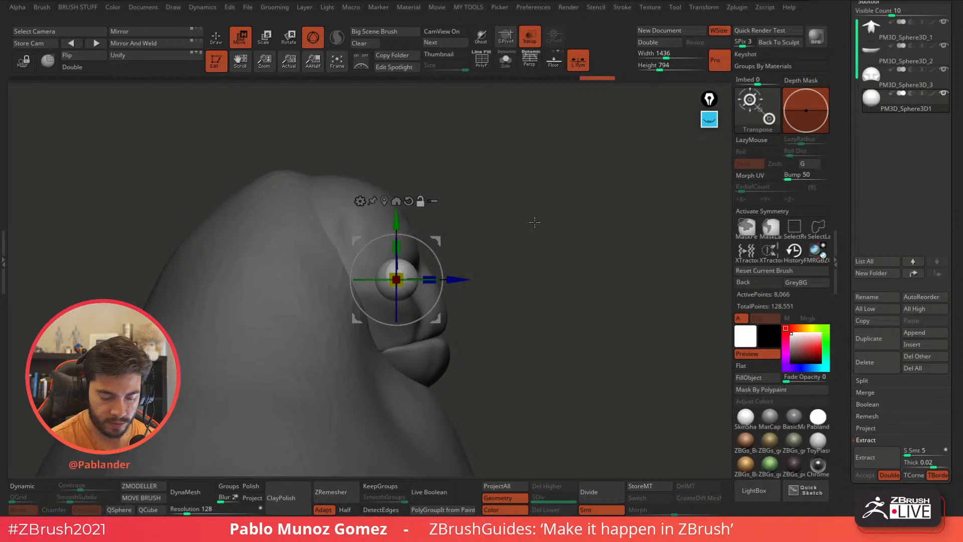
left_click_drag(551, 267, 552, 272)
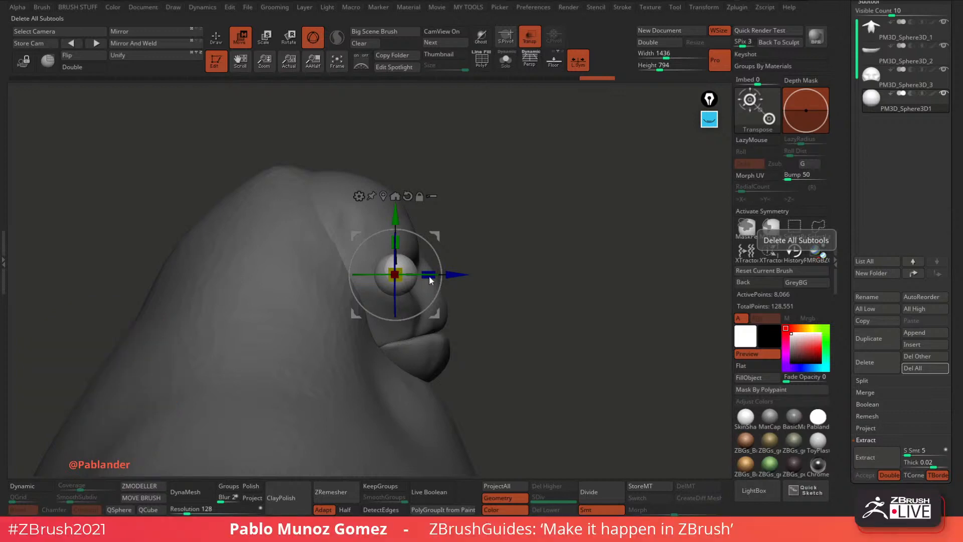
left_click_drag(549, 213, 574, 250)
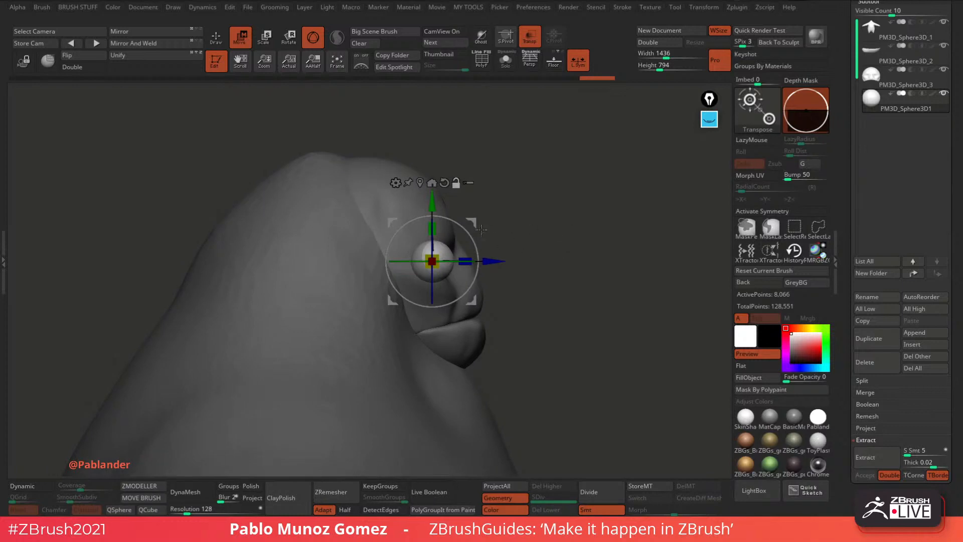
left_click_drag(472, 224, 472, 222)
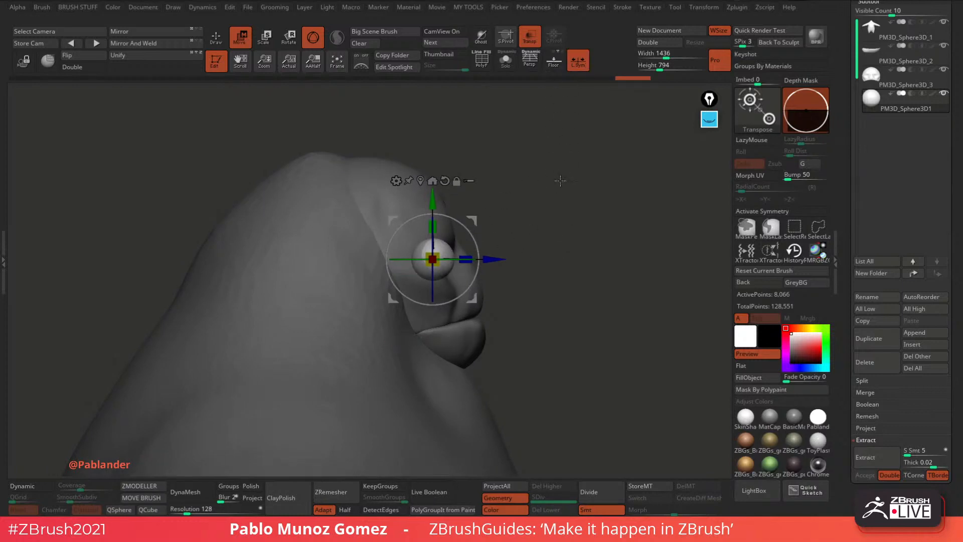
left_click_drag(550, 202, 518, 167)
Turn off subtool transparency, return to Draw mode and duplicate the eyeball sphere subtool.
left_click(529, 40)
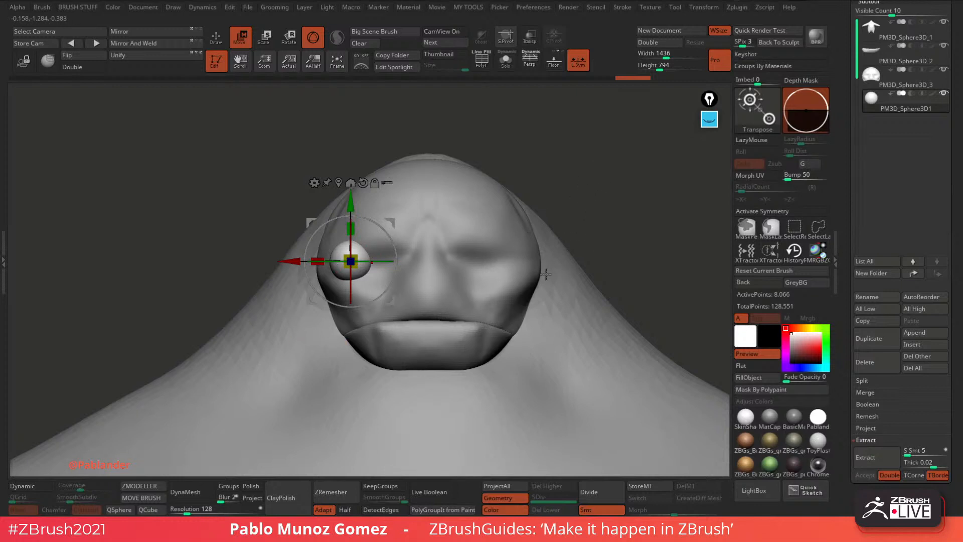
left_click(224, 46)
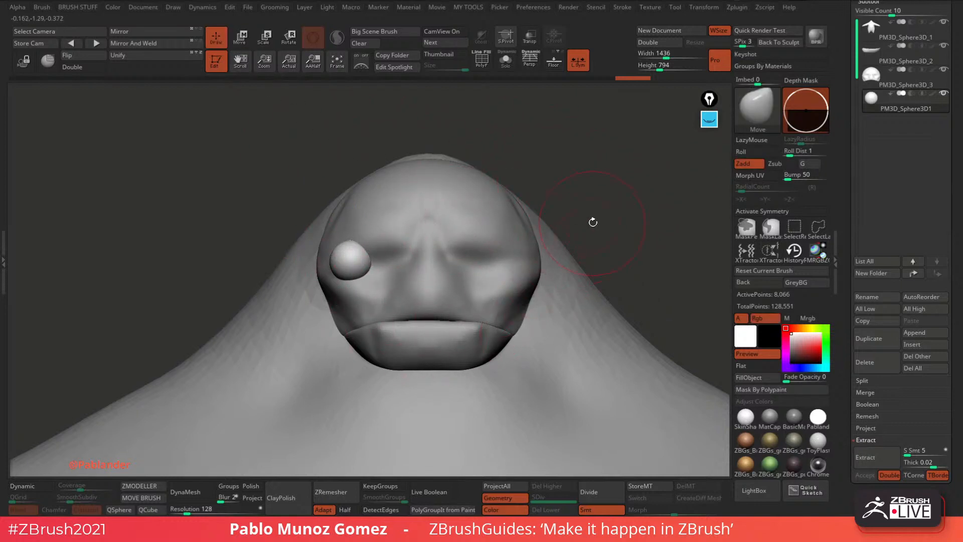
left_click_drag(593, 219, 576, 200)
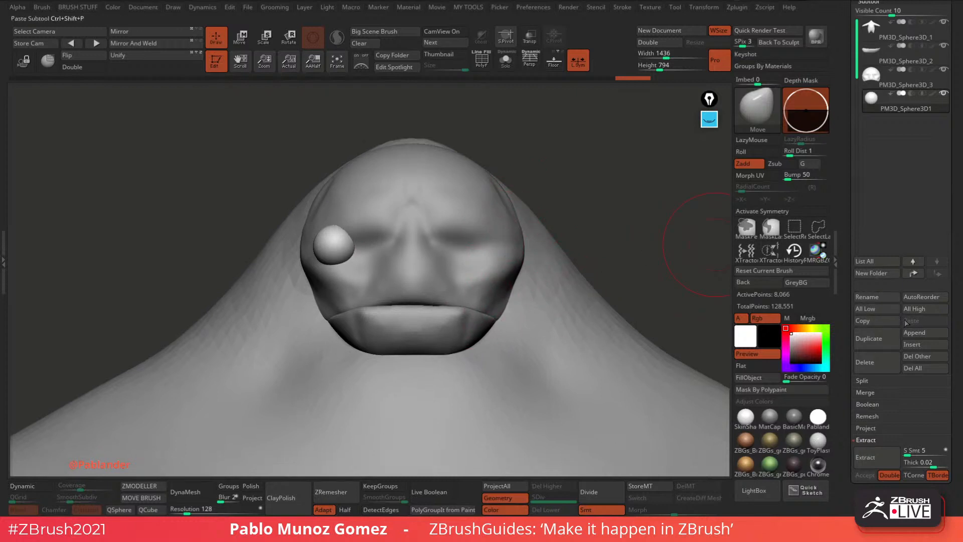
left_click(874, 339)
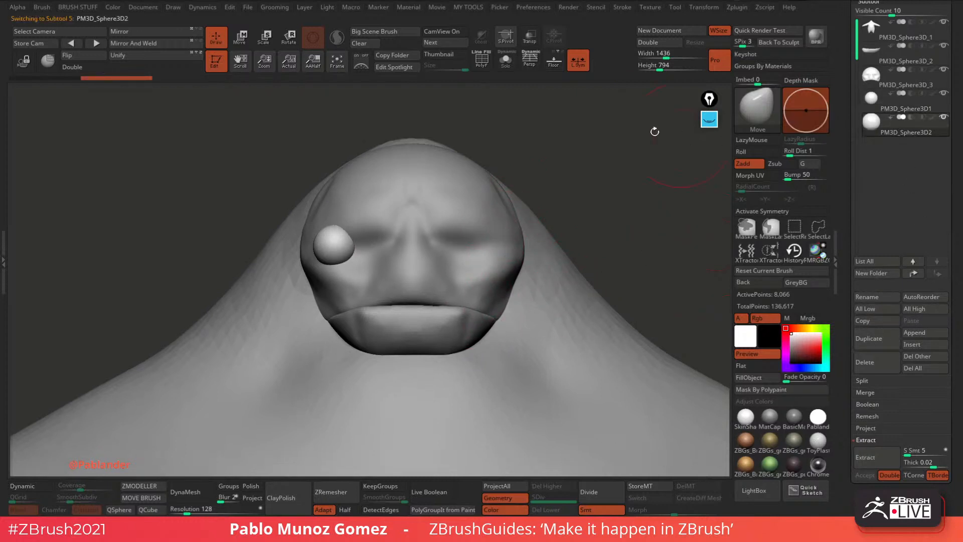
Turn subtool transparency back on and fill the duplicated eyeball sphere with saturated red.
left_click(532, 42)
right_click_drag(376, 233, 417, 306, "ctrl")
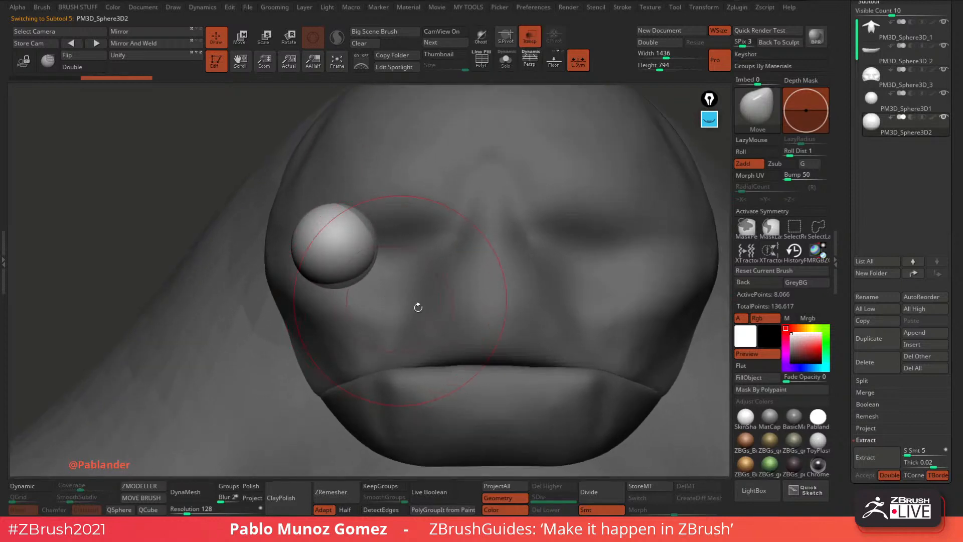
left_click(819, 346)
left_click(756, 378)
left_click_drag(802, 349, 790, 332)
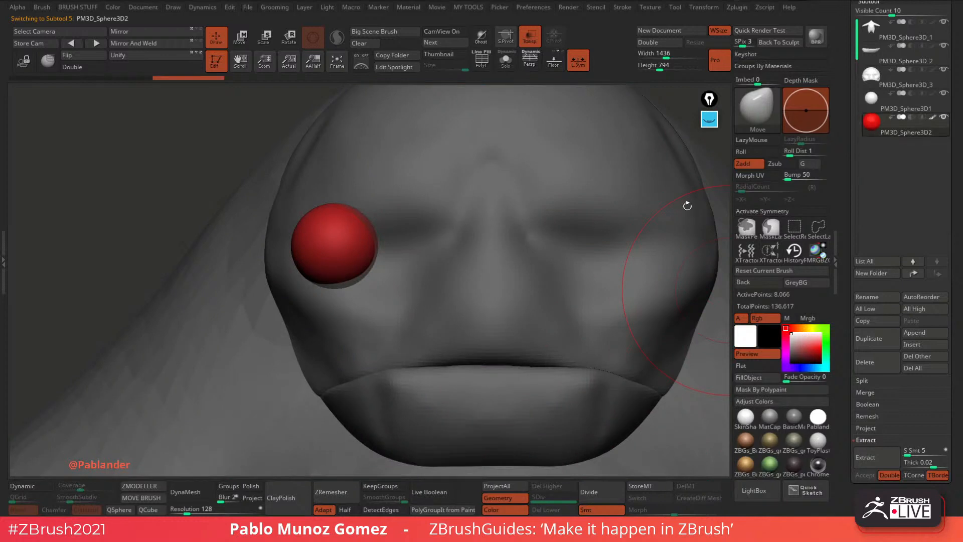
Scale the red sphere down uniformly so it fits just inside the original eyeball, then return to Draw mode.
key("w")
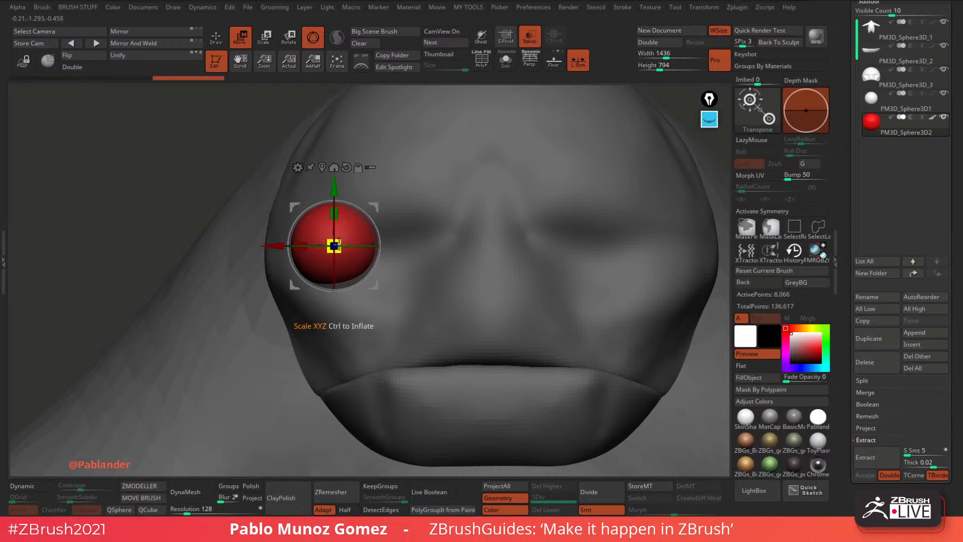
mouse_move(338, 245)
left_mouse_down()
mouse_move(348, 236)
mouse_move(338, 241)
left_mouse_up()
right_click_drag(421, 197, 443, 284)
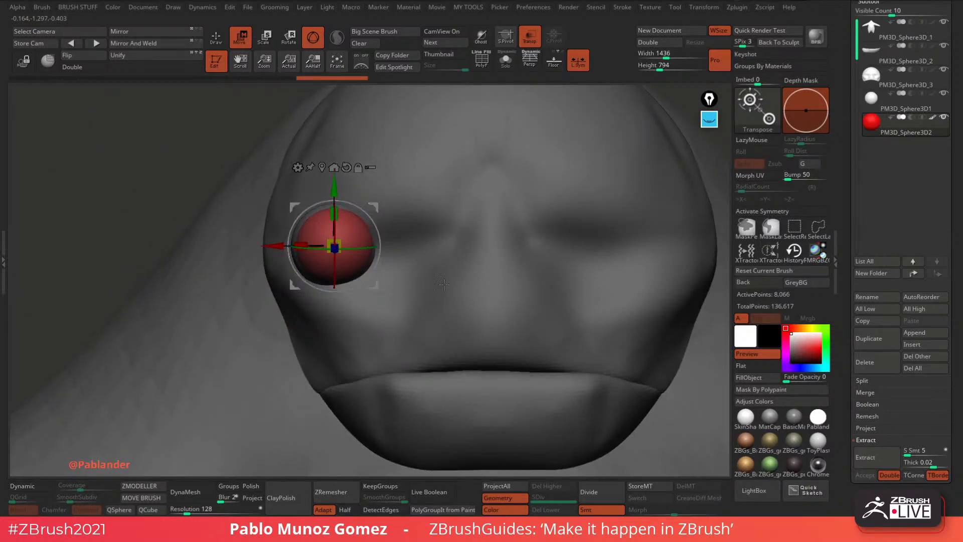
key("q")
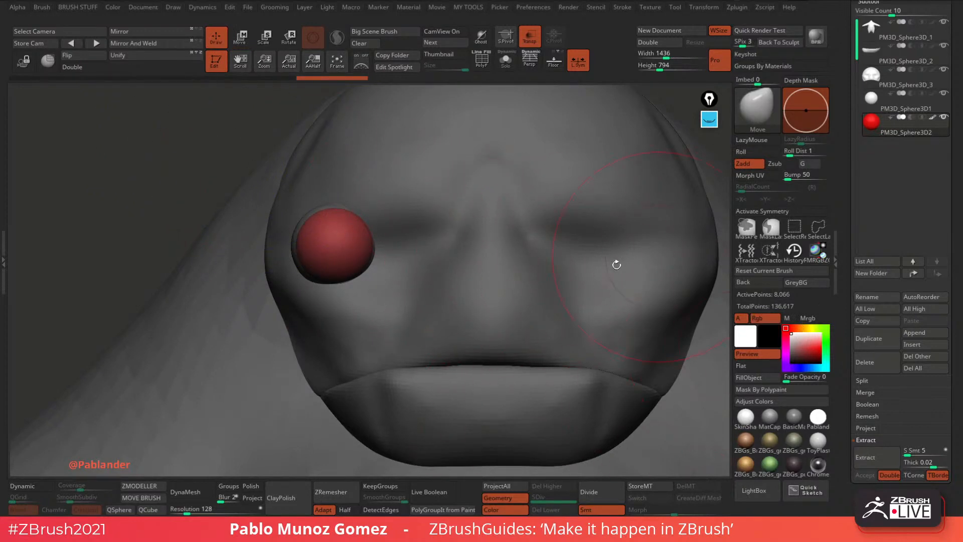
Isolate the red sphere in Solo mode and set the Standard brush to paint RGB only with a small draw size.
left_click(506, 60)
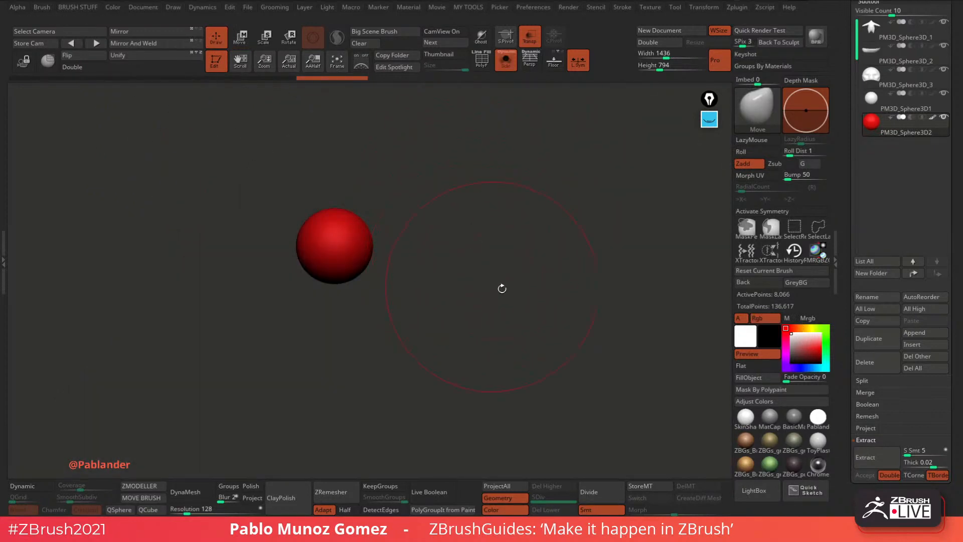
key("b")
key("s")
key("t")
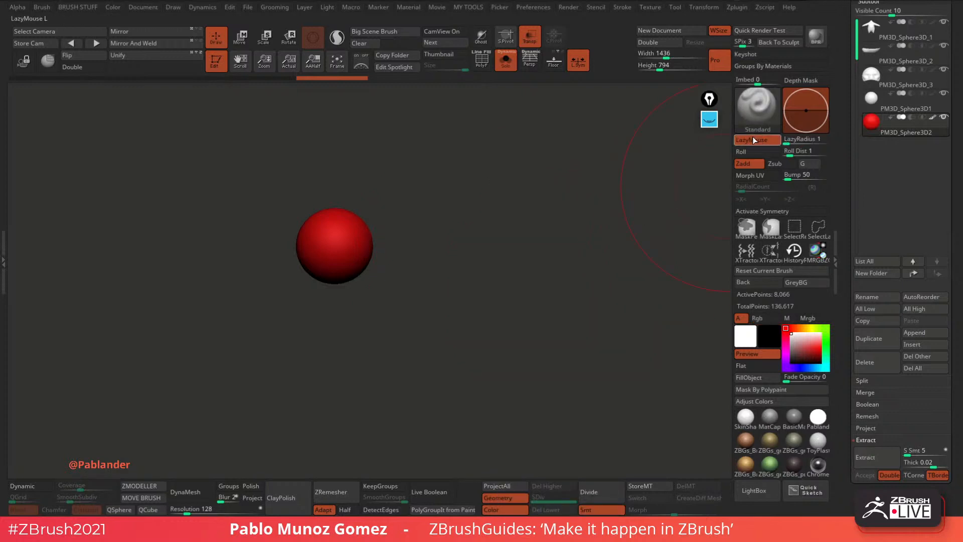
left_click(757, 318)
key("space")
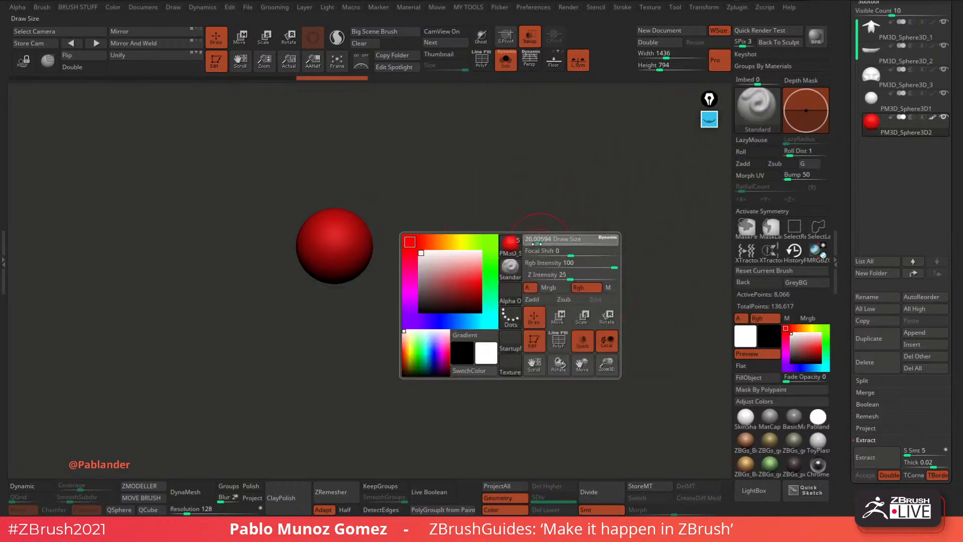
left_click_drag(534, 243, 536, 244)
Activate symmetry for the sphere on the Z axis only, with X off and radial mode on.
left_click_drag(435, 245, 463, 256, "alt")
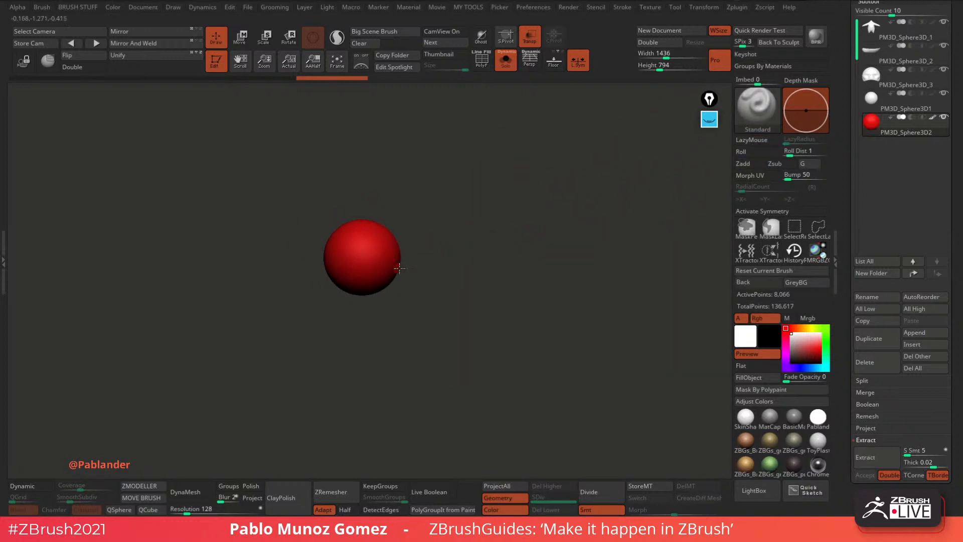
key("shift")
key("space")
key("space")
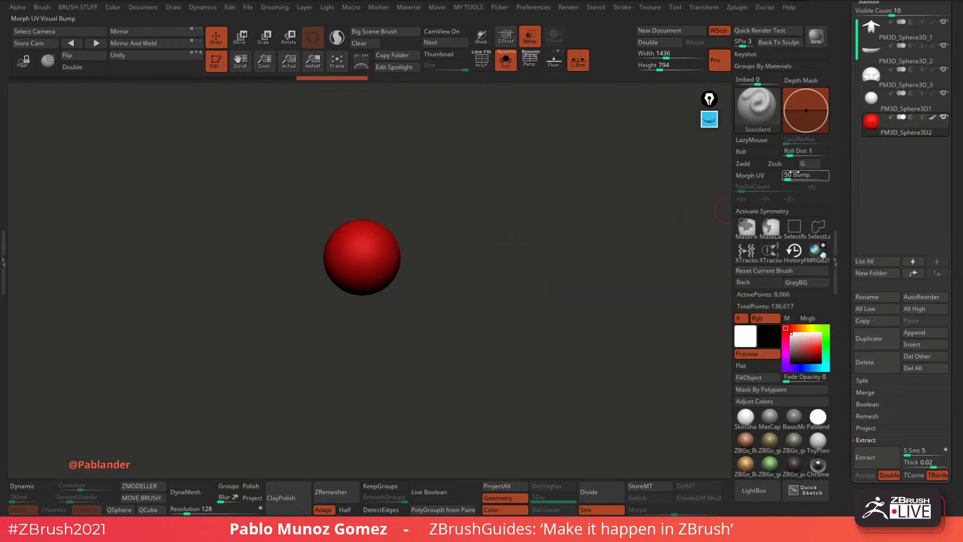
left_click(777, 212)
left_click(790, 199)
left_click(742, 199)
left_click(817, 187)
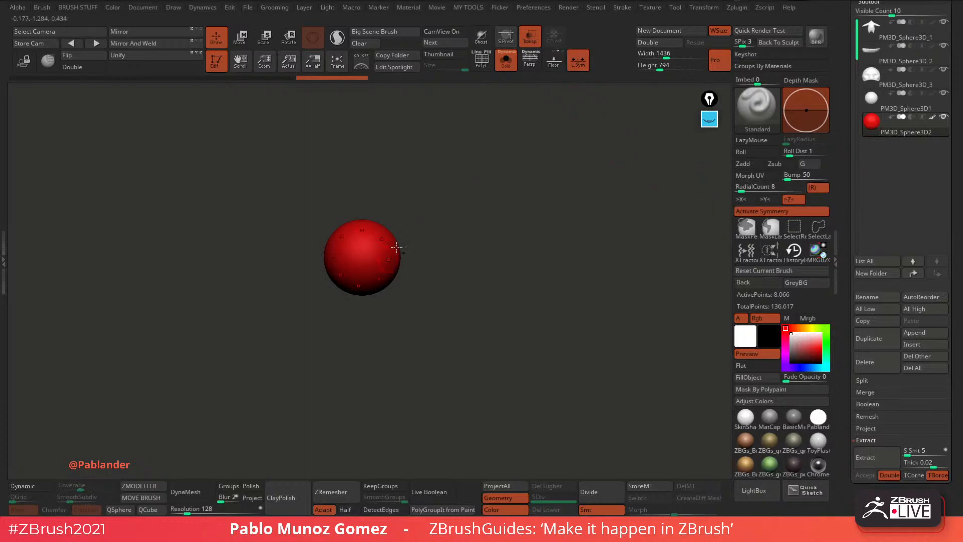
Paint a mustard-yellow round iris at the front center of the red sphere using radial symmetry.
left_click_drag(420, 256, 474, 271, "alt")
left_click_drag(460, 236, 493, 262, "alt")
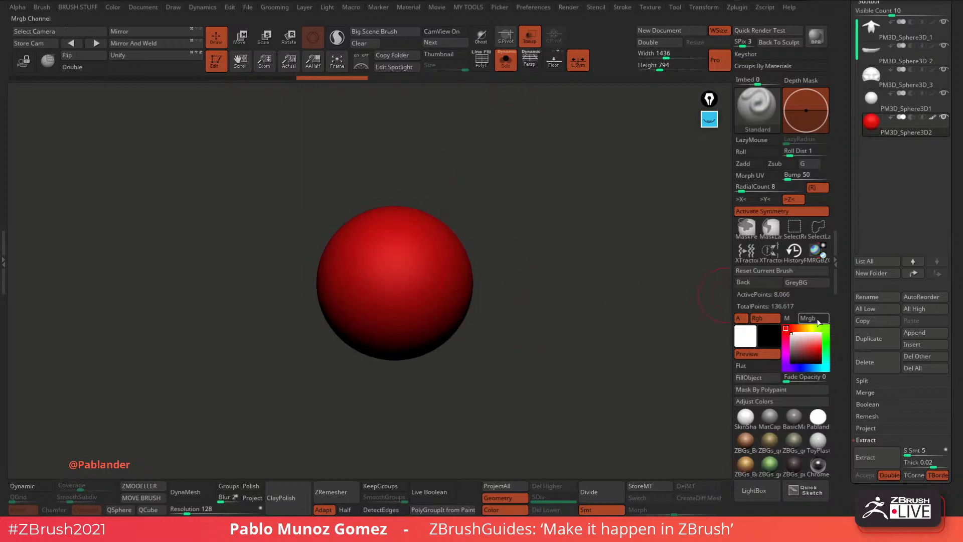
left_click(807, 328)
left_click(809, 348)
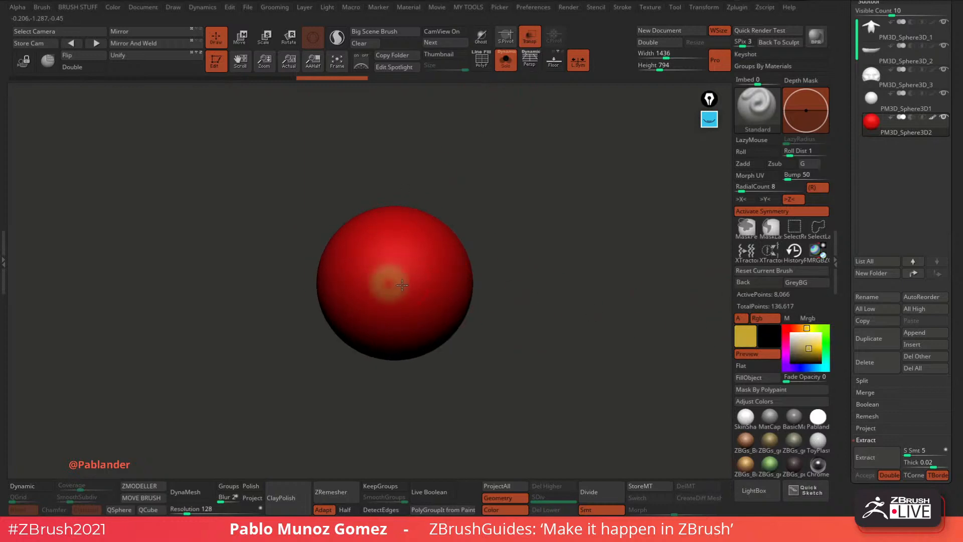
left_click_drag(402, 285, 392, 284)
Pick a dark brown and shade the outer edge of the yellow iris.
left_click_drag(798, 332, 808, 354)
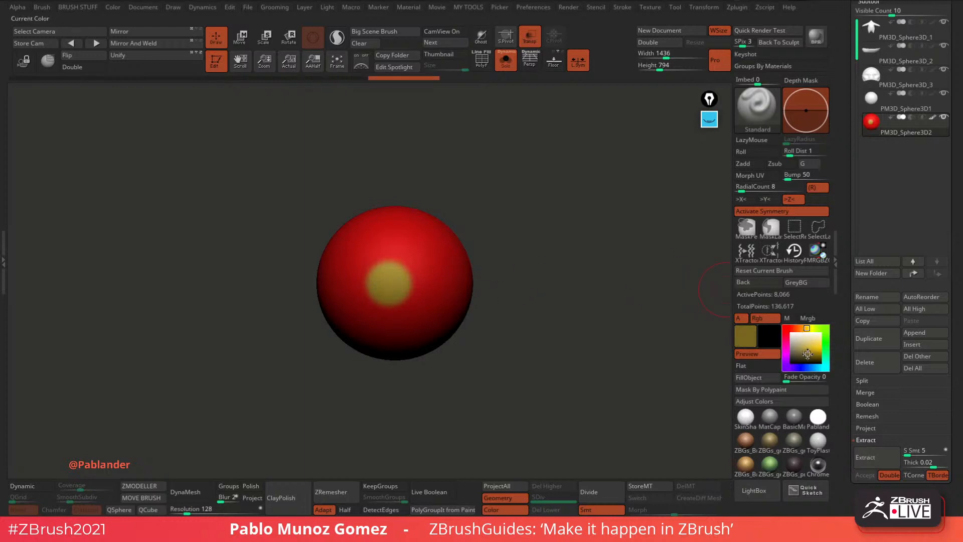
left_click(798, 328)
left_click(812, 355)
left_click(802, 328)
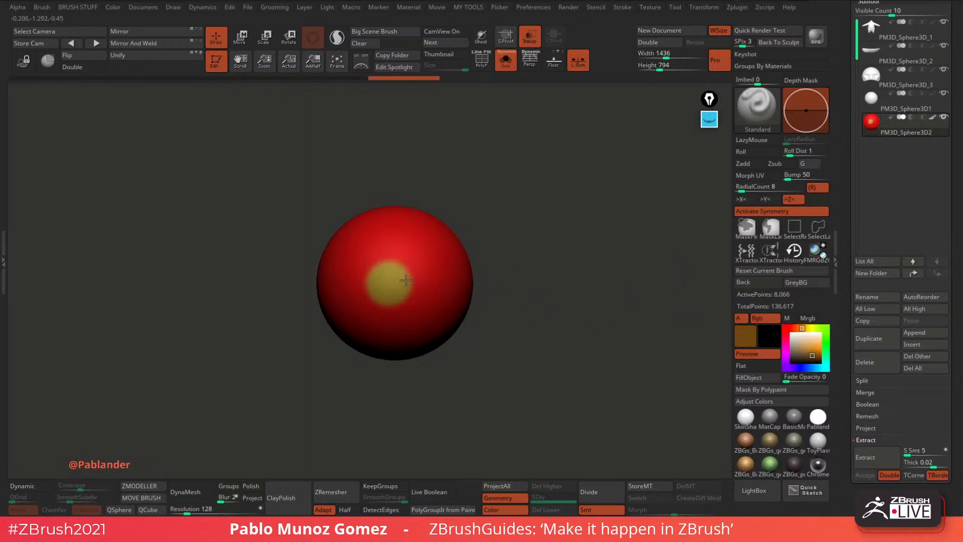
left_click_drag(406, 280, 410, 277)
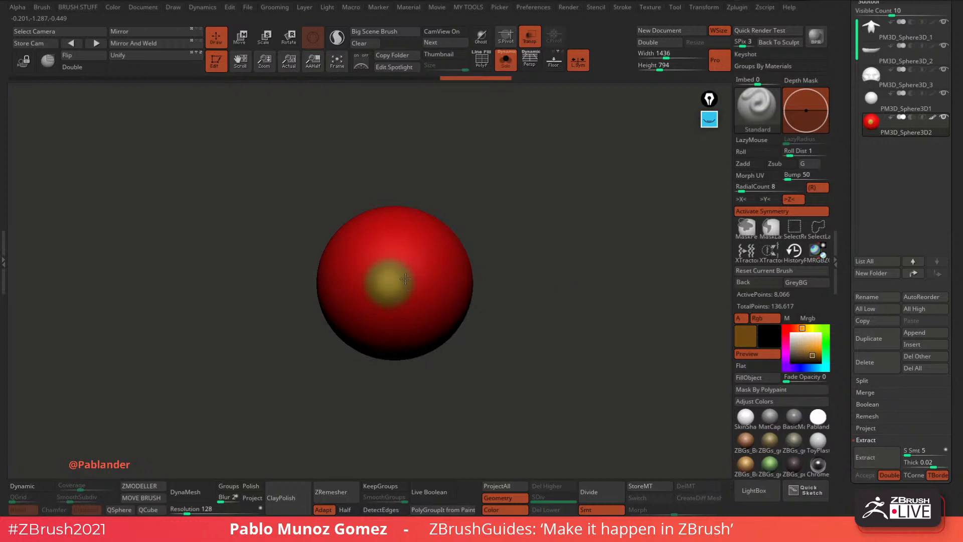
Paint a small near-black pupil at the center of the yellow iris.
key("c")
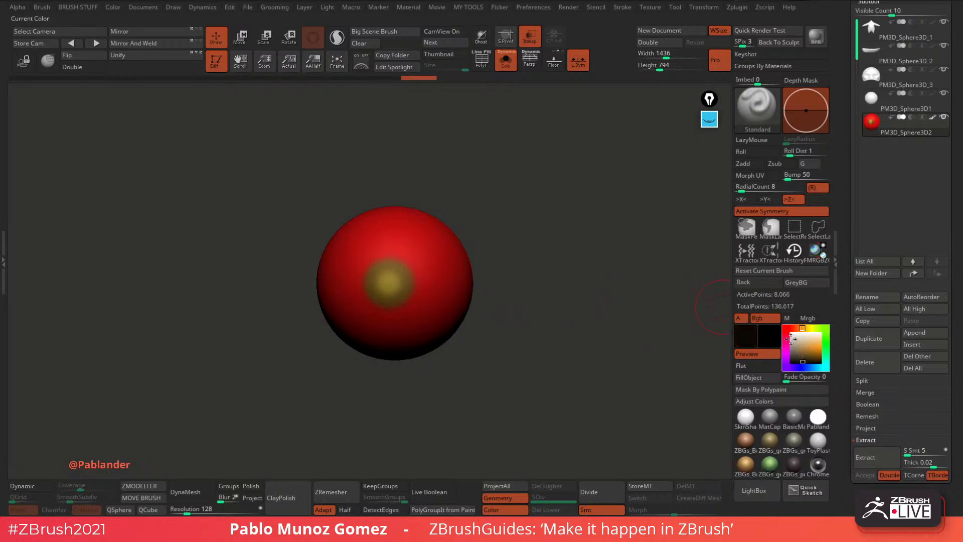
key("space")
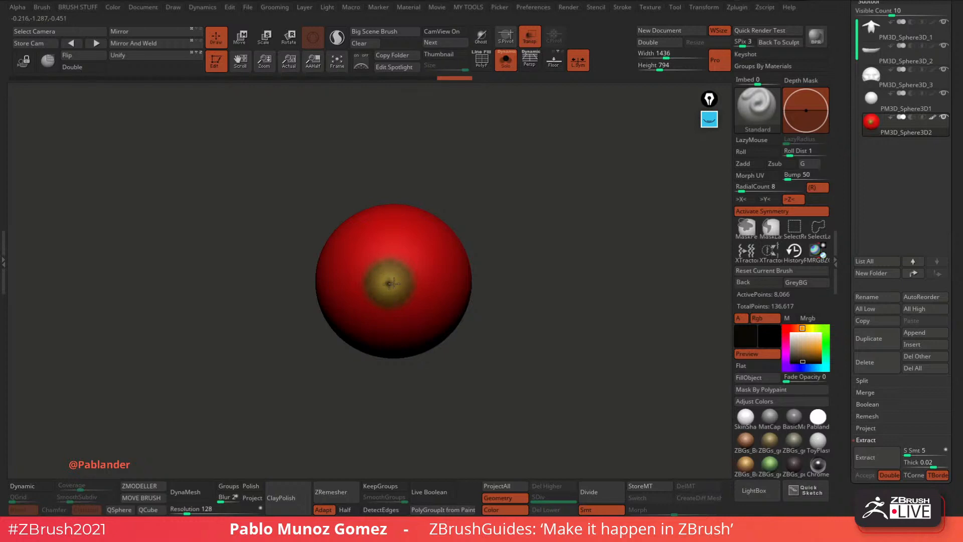
key("space")
Pick a medium blue and fill the whole inner sphere with it.
left_click(812, 367)
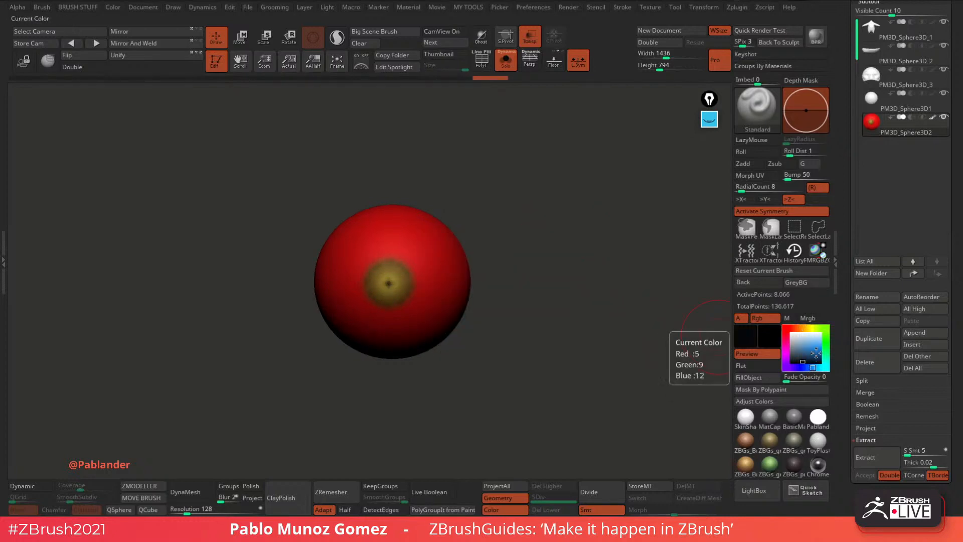
left_click(805, 349)
mouse_move(391, 282)
left_mouse_down()
mouse_move(435, 301)
mouse_move(394, 281)
left_mouse_up()
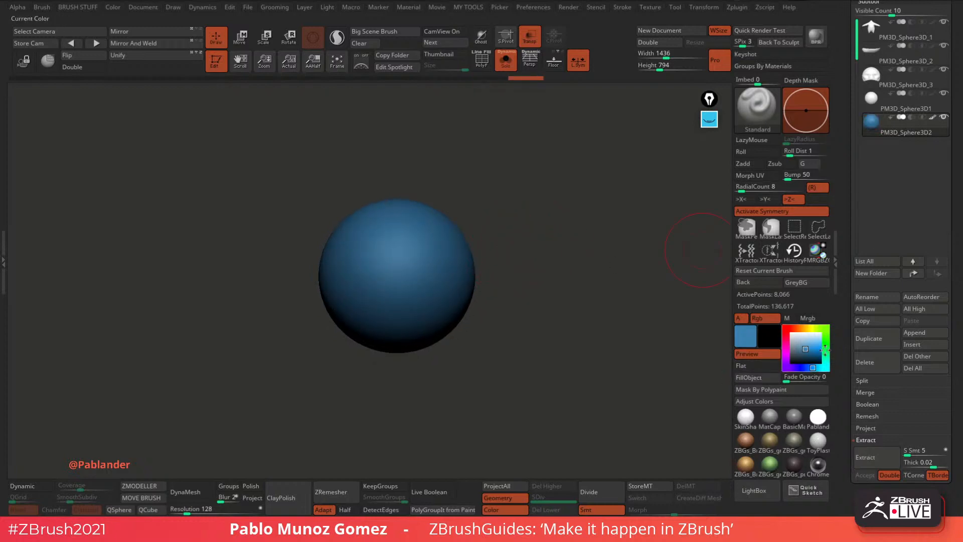
Paint a soft light-cyan area on the front center of the blue sphere and pick a deeper teal.
left_click(820, 368)
left_click(809, 345)
left_click_drag(394, 280, 430, 264)
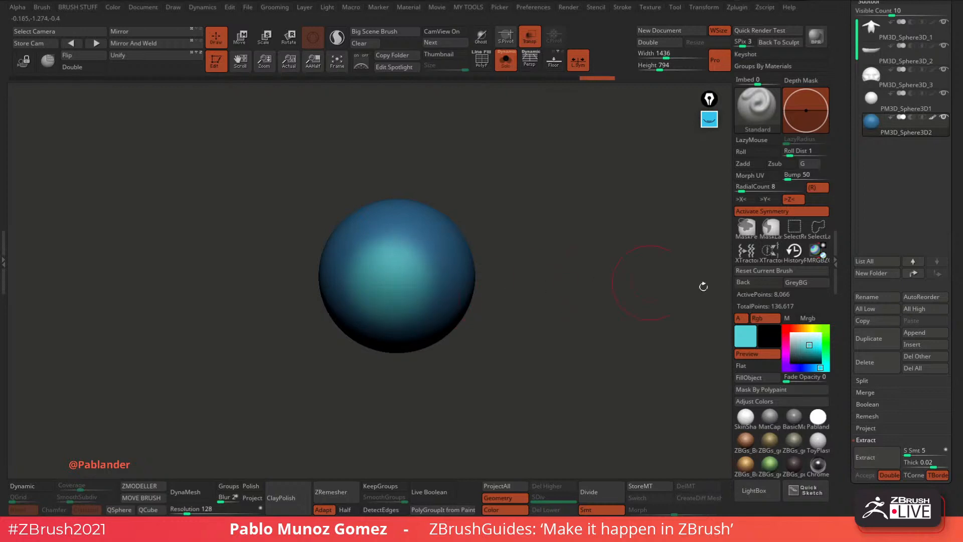
left_click_drag(810, 348, 814, 351)
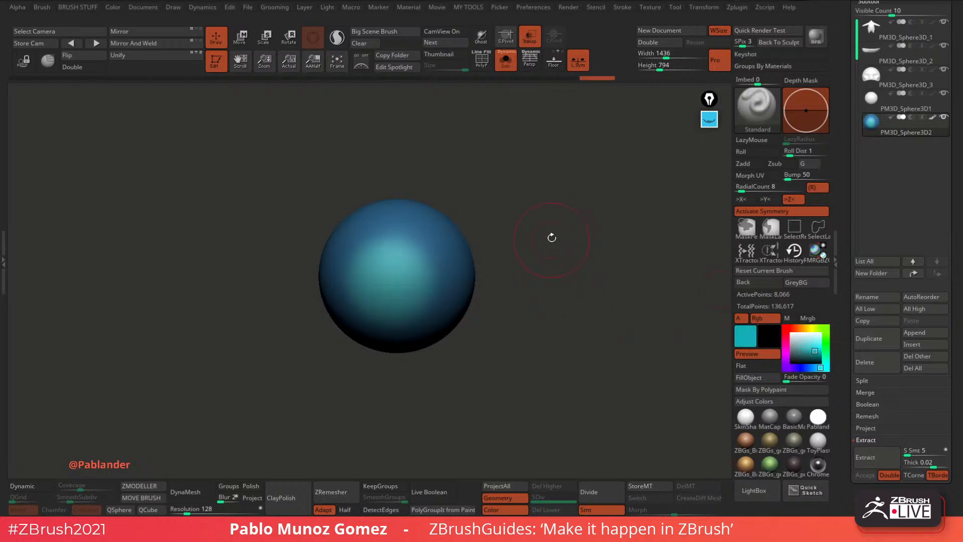
Subdivide the blue sphere once and paint a small black pupil over a pale-cyan spot at its front center.
key("space")
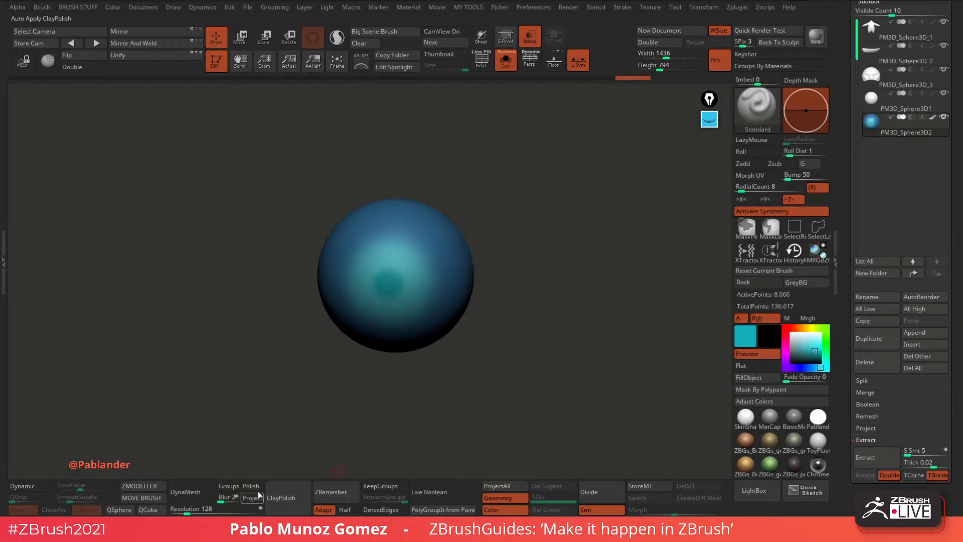
left_click(606, 491)
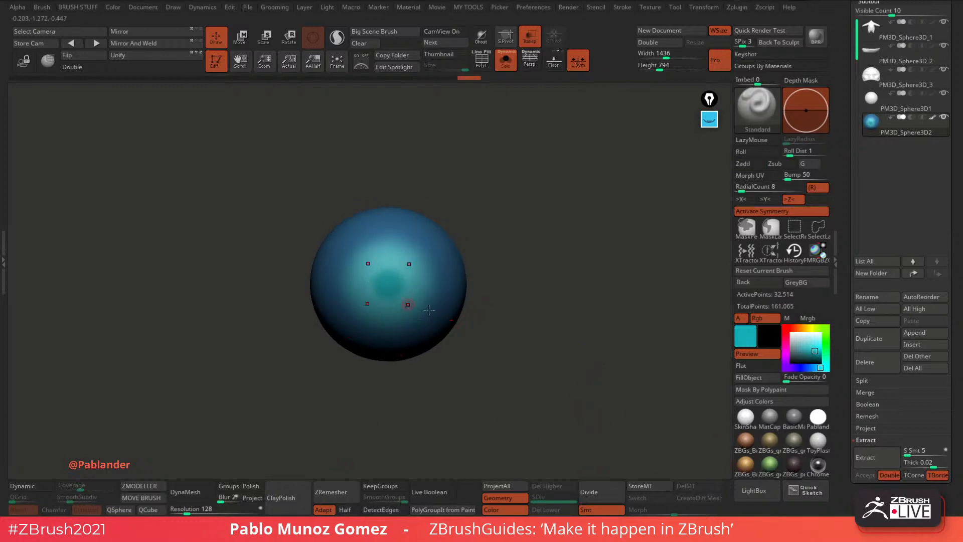
left_click(816, 339)
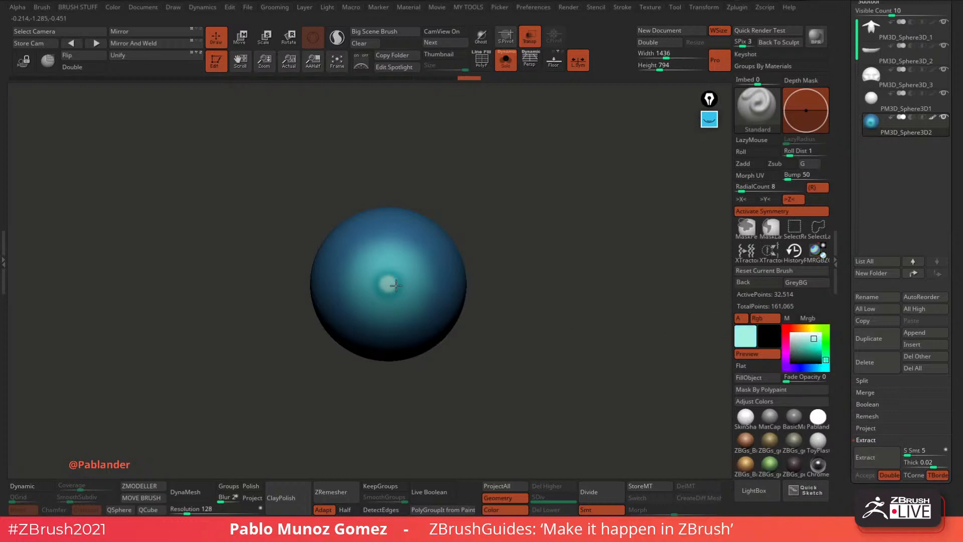
left_click_drag(390, 286, 391, 284)
left_click(791, 362)
left_click_drag(552, 327, 495, 250, "alt")
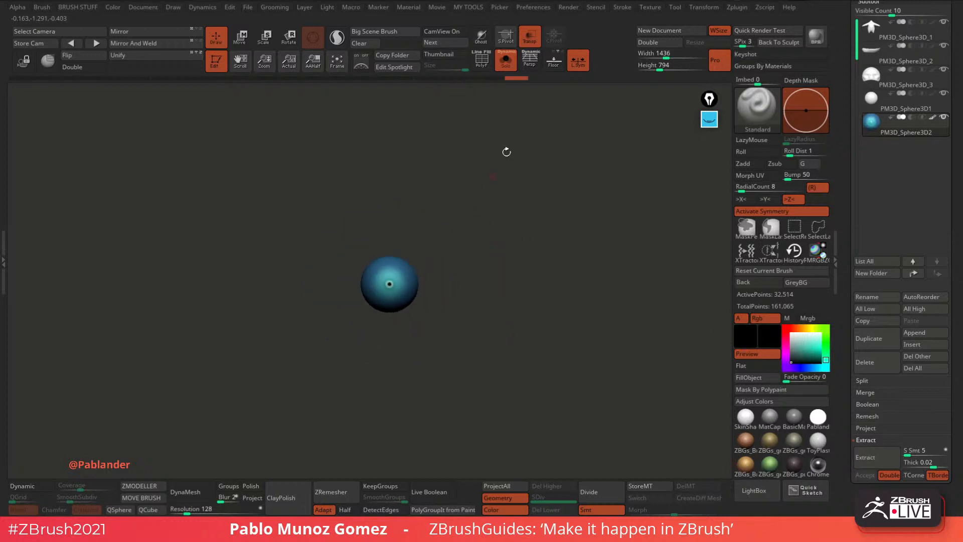
Show the whole creature with transparency off, and switch to the Move brush with symmetry off and white as the color.
left_click(505, 60)
key("b")
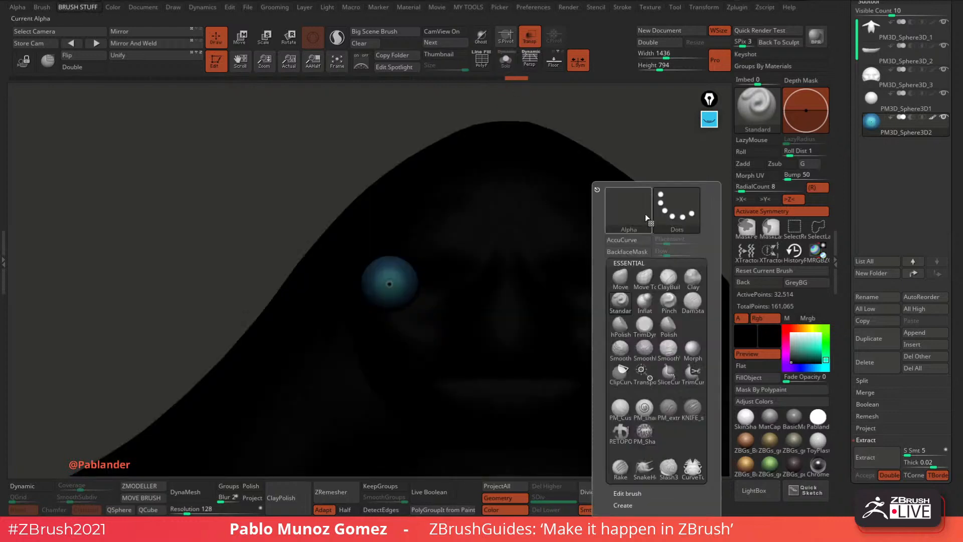
left_click(620, 278)
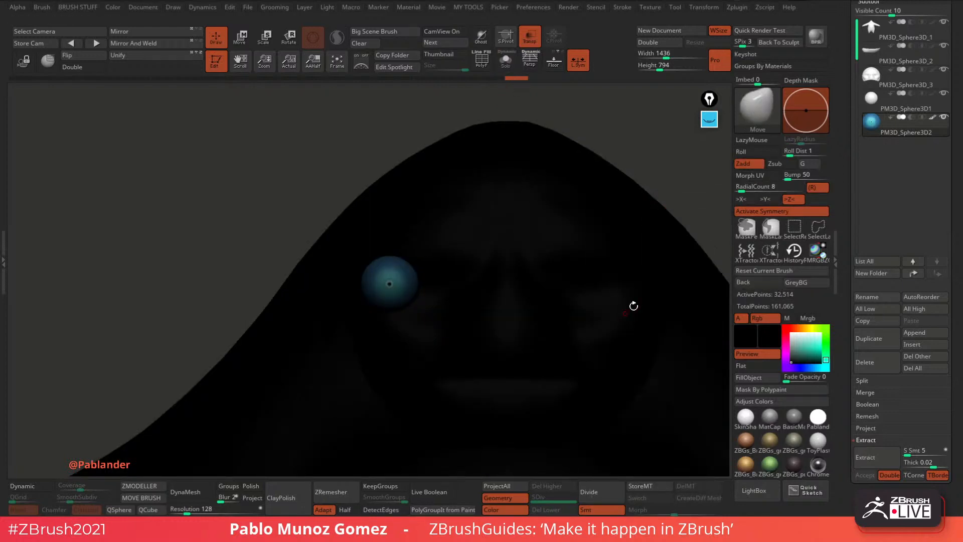
key("b")
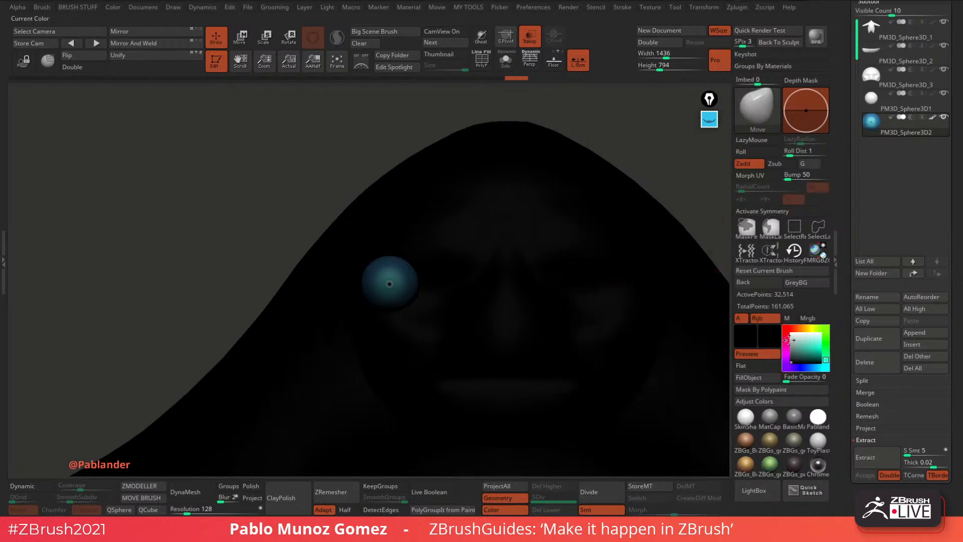
right_click_drag(617, 301, 535, 234, "ctrl")
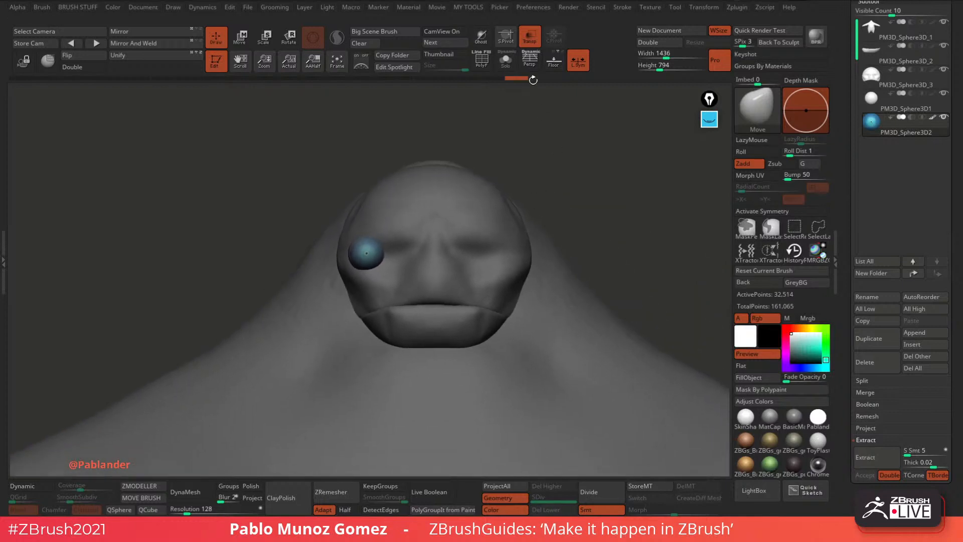
left_click(527, 44)
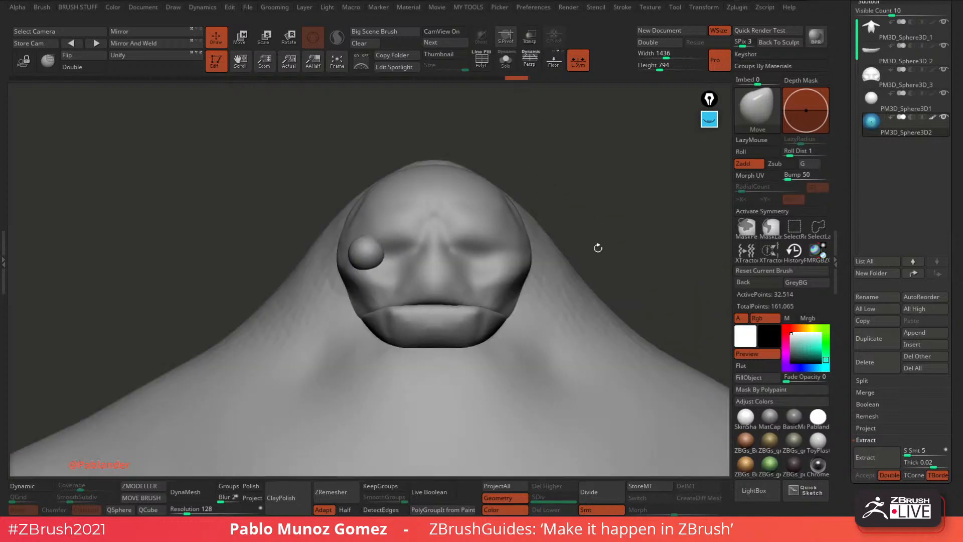
Duplicate the white outer eye sphere and hide the original.
left_click(906, 107)
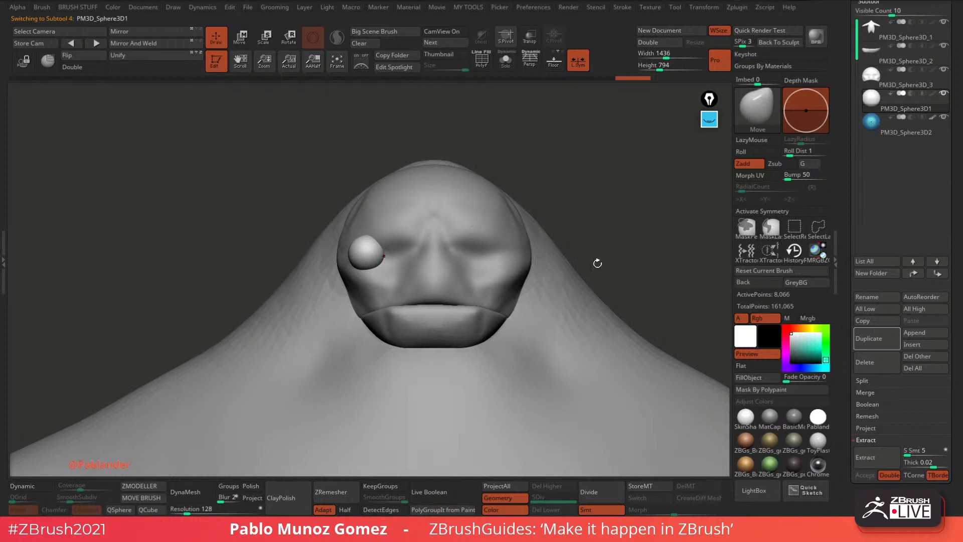
left_click(878, 339)
left_click(948, 93)
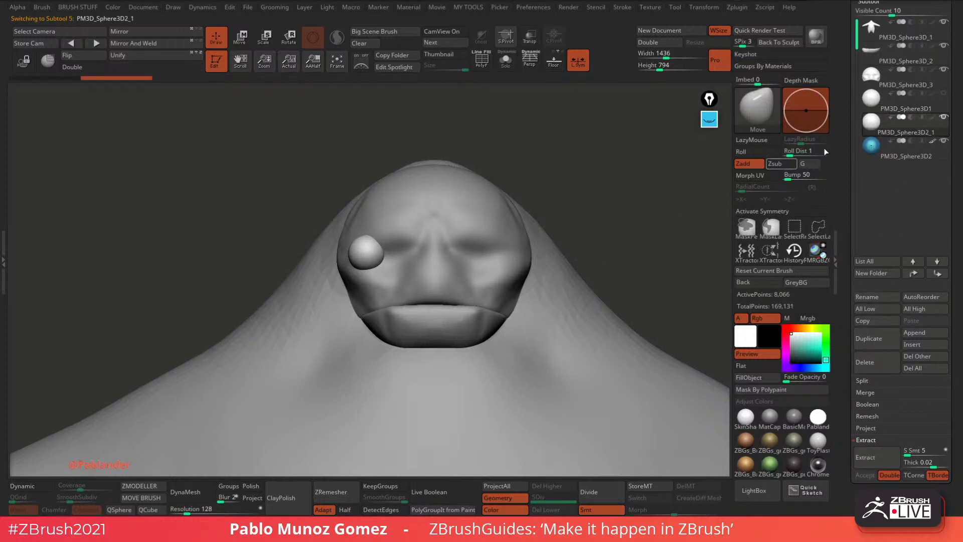
Clip away the lower half of the duplicated sphere along a slightly tilted line to form the upper eyelid.
key("space")
key("space")
mouse_move(255, 275)
left_mouse_down("ctrl+shift")
mouse_move(537, 214)
mouse_move(328, 250)
mouse_move(350, 271)
mouse_move(328, 260)
mouse_move(338, 272)
mouse_move(329, 262)
mouse_move(367, 250)
mouse_move(275, 387)
mouse_move(294, 264)
mouse_move(288, 280)
mouse_move(271, 273)
left_mouse_up("ctrl+shift")
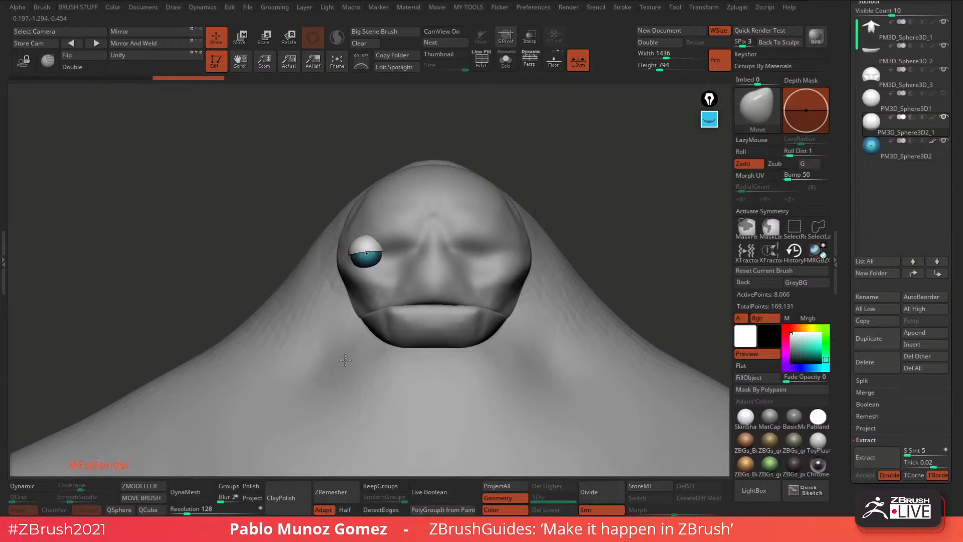
left_click_drag(556, 179, 588, 218, "alt")
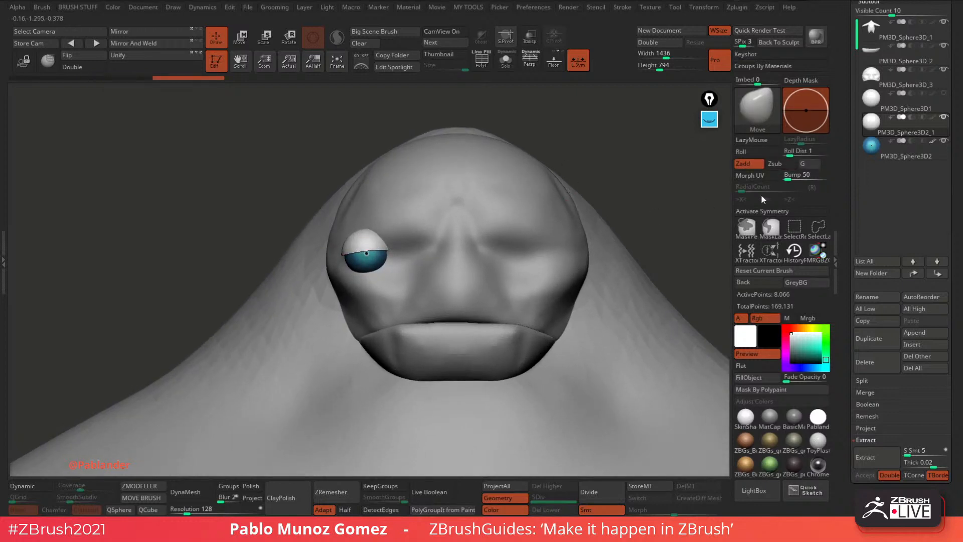
Unhide the original outer sphere and clip away its upper half to form the lower eyelid.
left_click(943, 93)
left_click(923, 107)
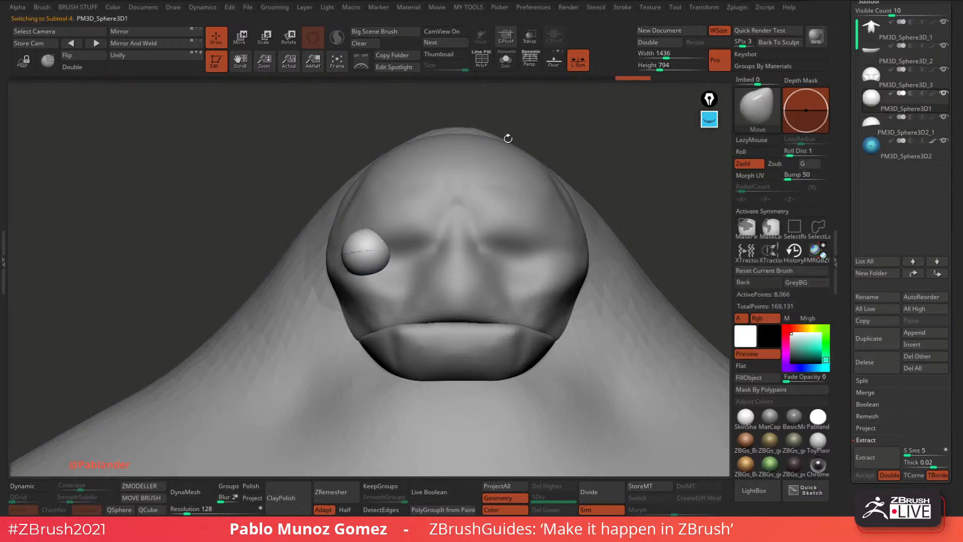
mouse_move(279, 246)
left_mouse_down("ctrl+shift")
mouse_move(376, 254)
mouse_move(341, 259)
mouse_move(453, 247)
mouse_move(441, 231)
mouse_move(456, 226)
left_mouse_up("ctrl+shift")
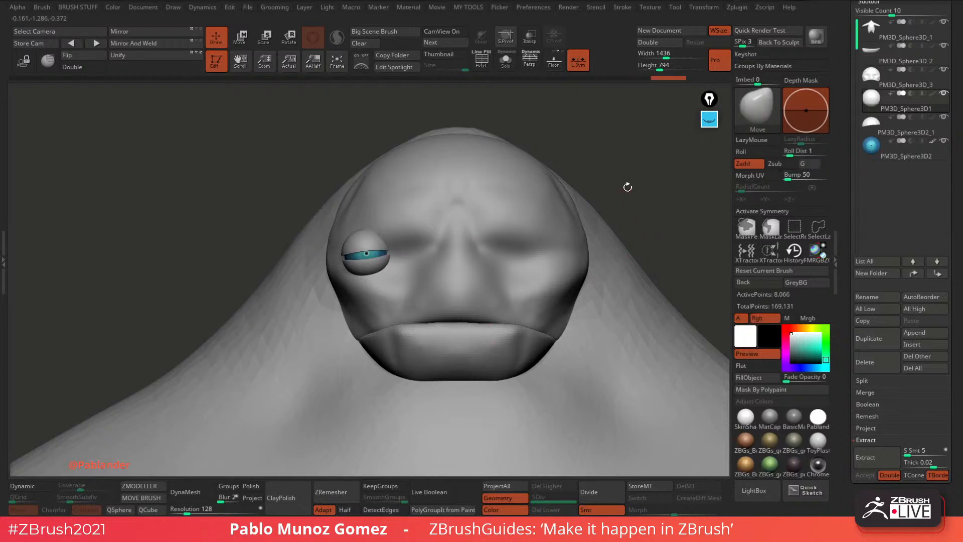
mouse_move(660, 190)
left_mouse_down()
mouse_move(686, 189)
mouse_move(654, 194)
left_mouse_up()
Isolate the lower eyelid and examine it from the side with the transform gizmo on.
left_click(245, 40)
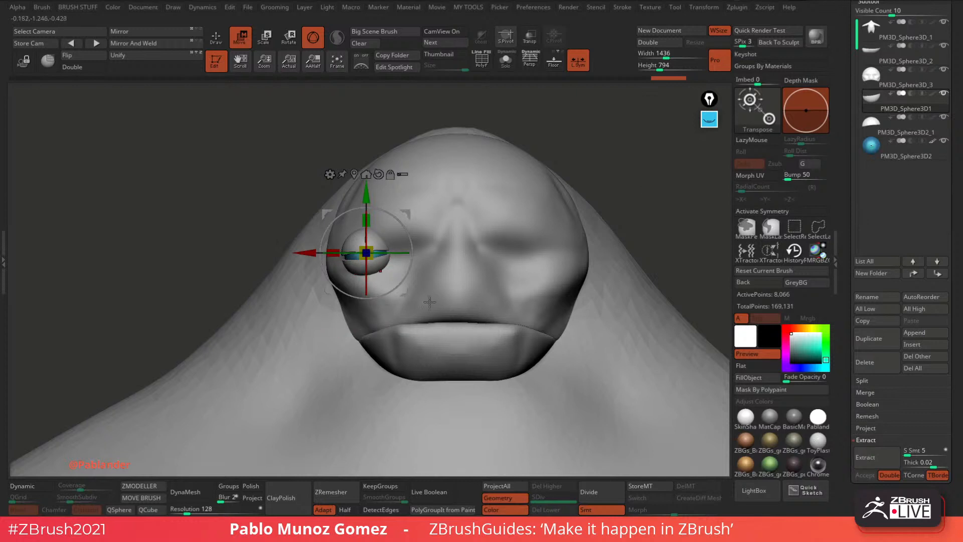
left_click(506, 59)
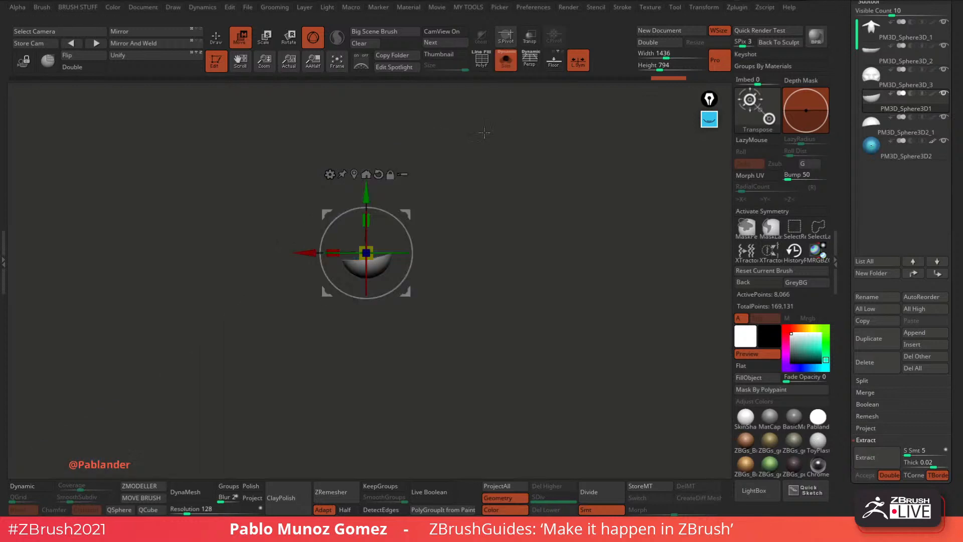
left_click_drag(486, 188, 534, 254)
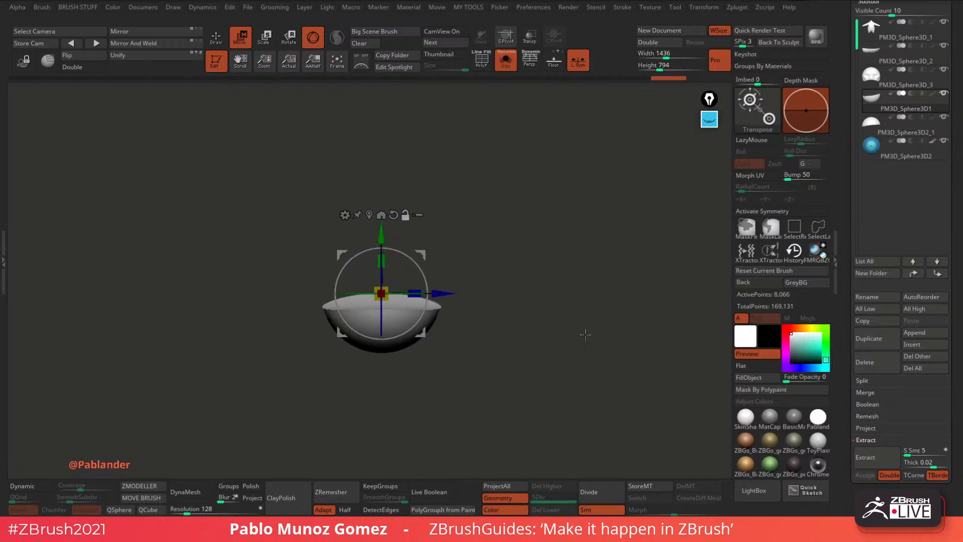
Annotate the eyelid with a circle, two crossing diagonals and a rotation arrow, and clear the annotations.
left_click(710, 122)
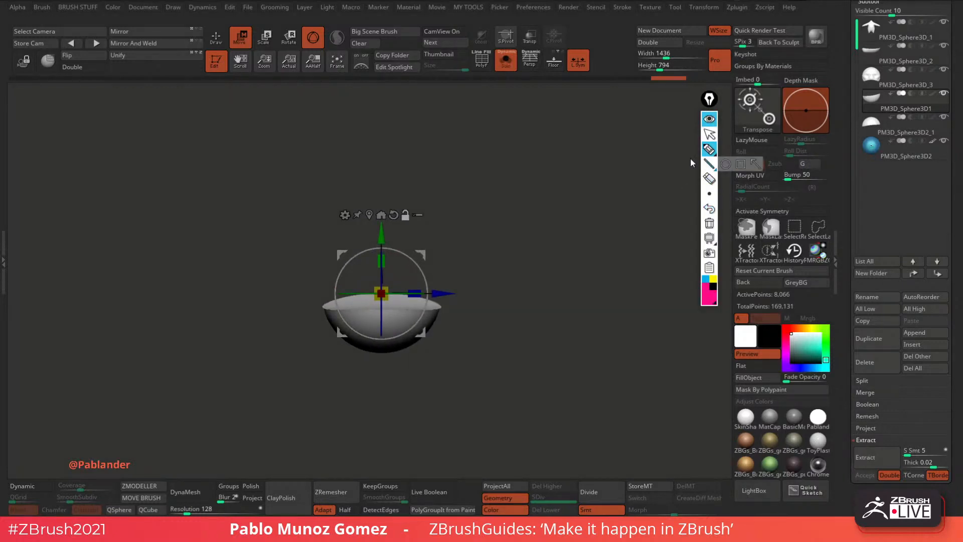
mouse_move(441, 320)
left_mouse_down()
mouse_move(394, 229)
mouse_move(320, 304)
left_mouse_up()
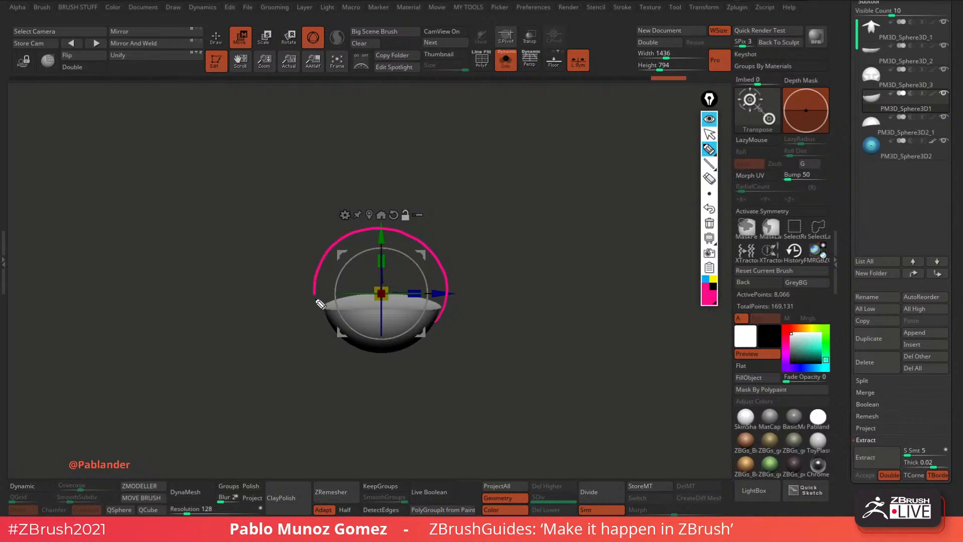
left_click_drag(399, 359, 438, 321)
left_click_drag(456, 215, 319, 382)
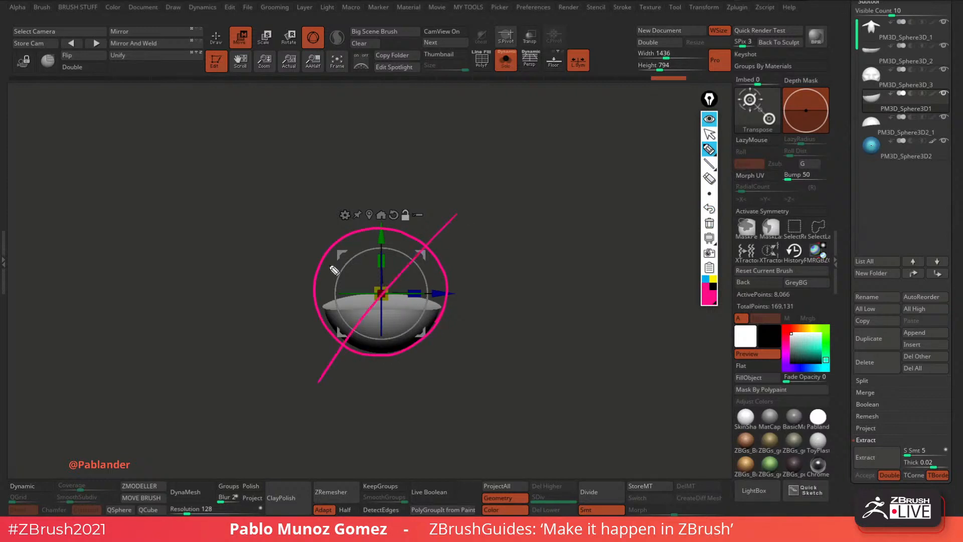
left_click_drag(300, 219, 459, 383)
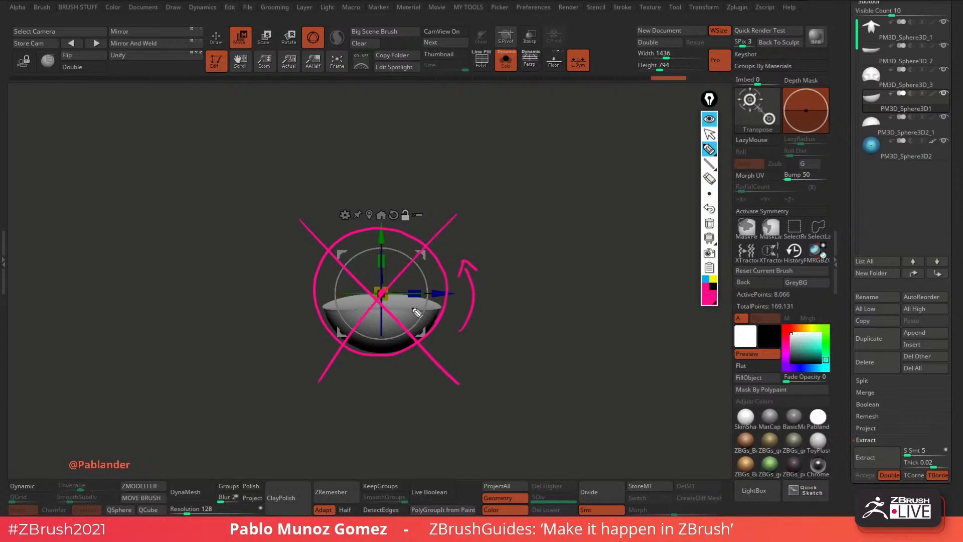
left_click(709, 225)
Show all parts again, rotate the lower eyelid downward about its X axis, and reset the gizmo's orientation.
left_click(240, 45)
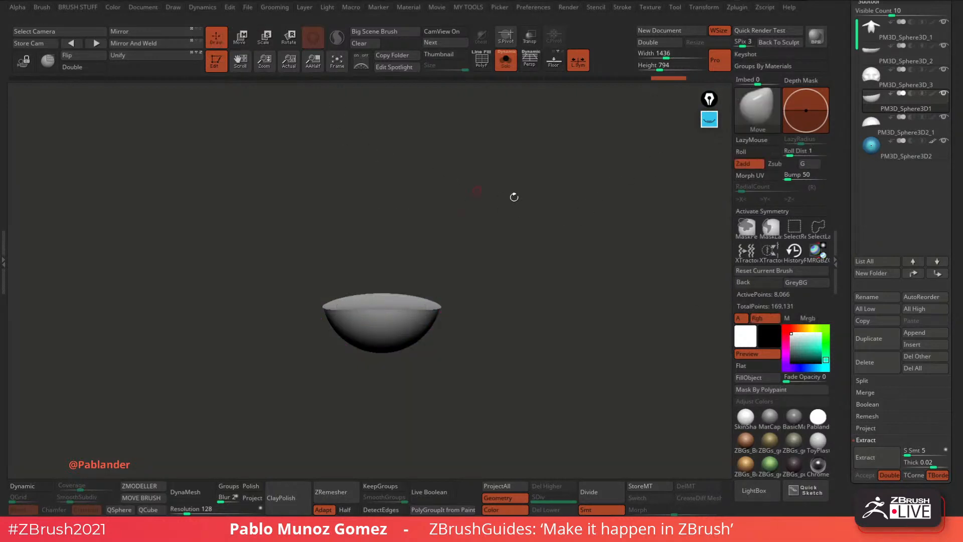
mouse_move(513, 197)
left_mouse_down()
mouse_move(518, 211)
mouse_move(521, 193)
left_mouse_up()
left_click(505, 63)
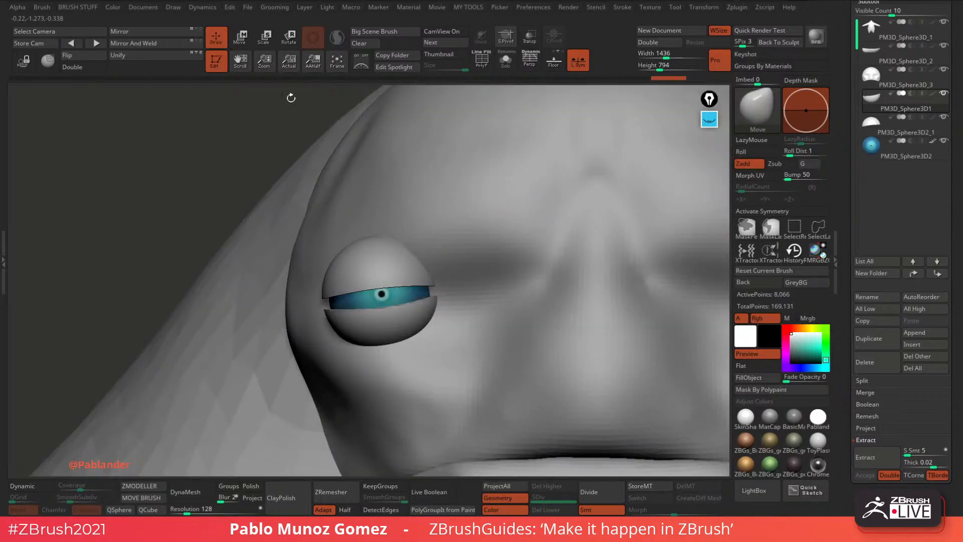
left_click(239, 37)
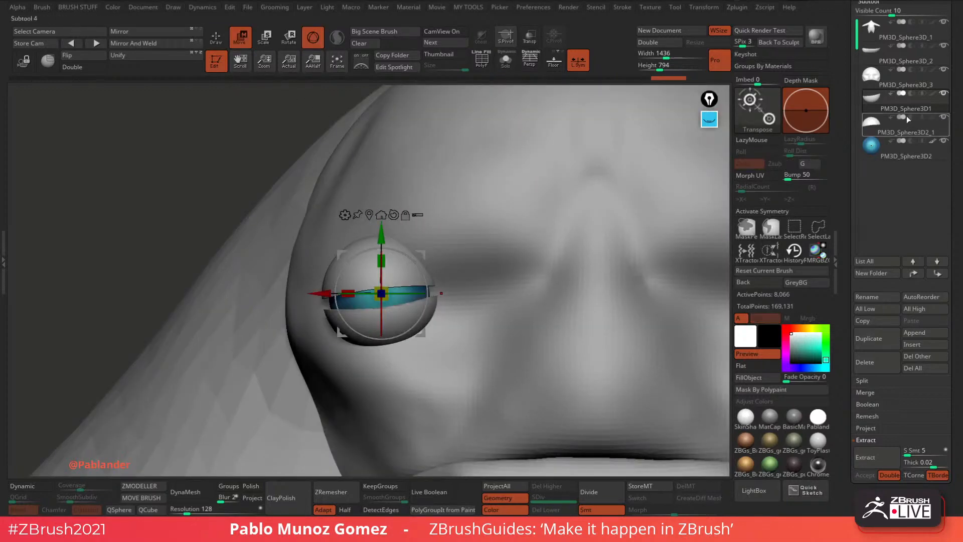
left_click_drag(382, 313, 381, 330)
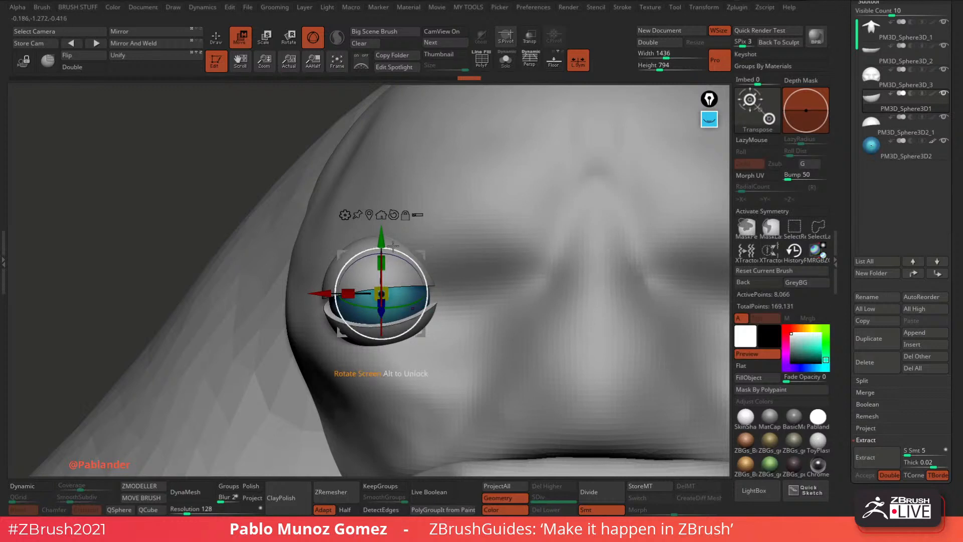
left_click(393, 215)
Rotate the upper eyelid upward about its X axis and fine-tune how far it covers the iris.
left_click(916, 124)
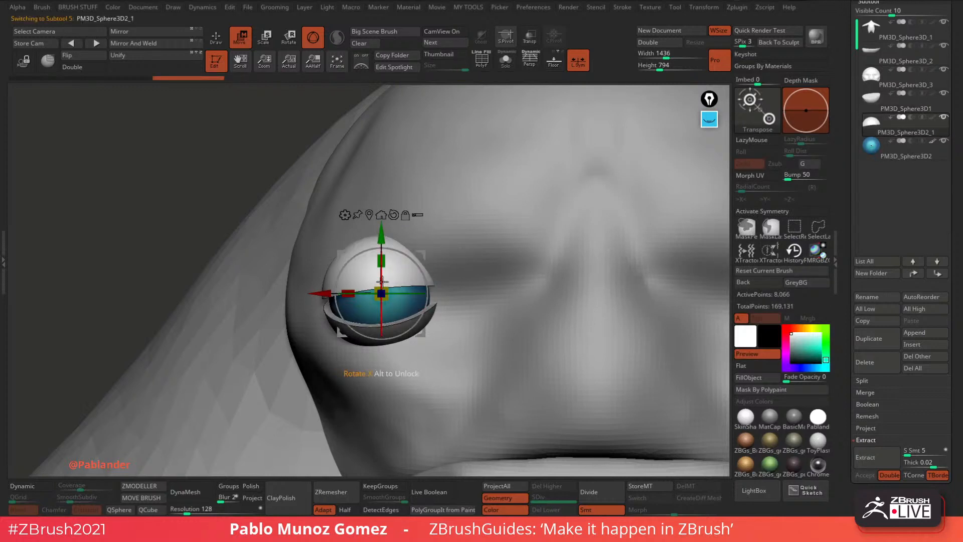
left_click_drag(381, 281, 381, 271)
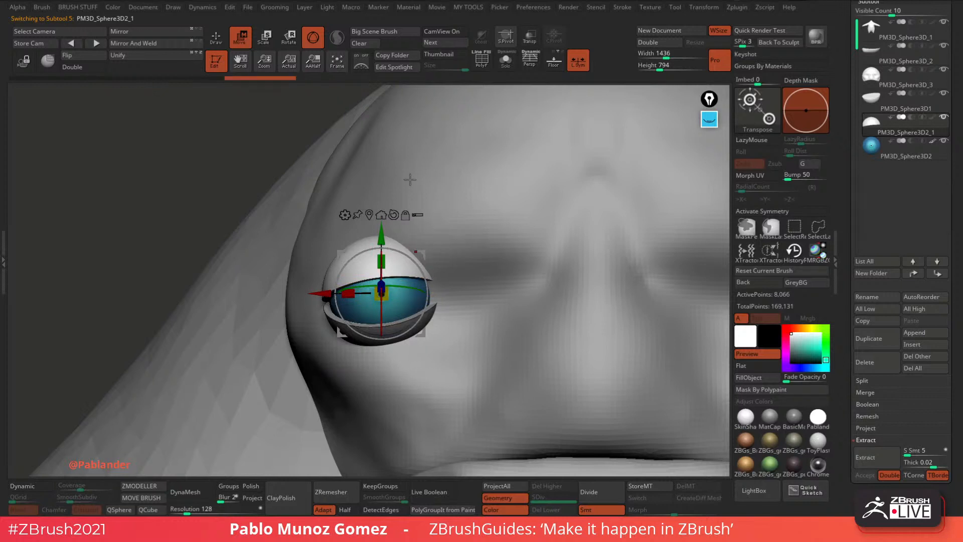
key("q")
right_click_drag(497, 294, 516, 376, "ctrl")
key("w")
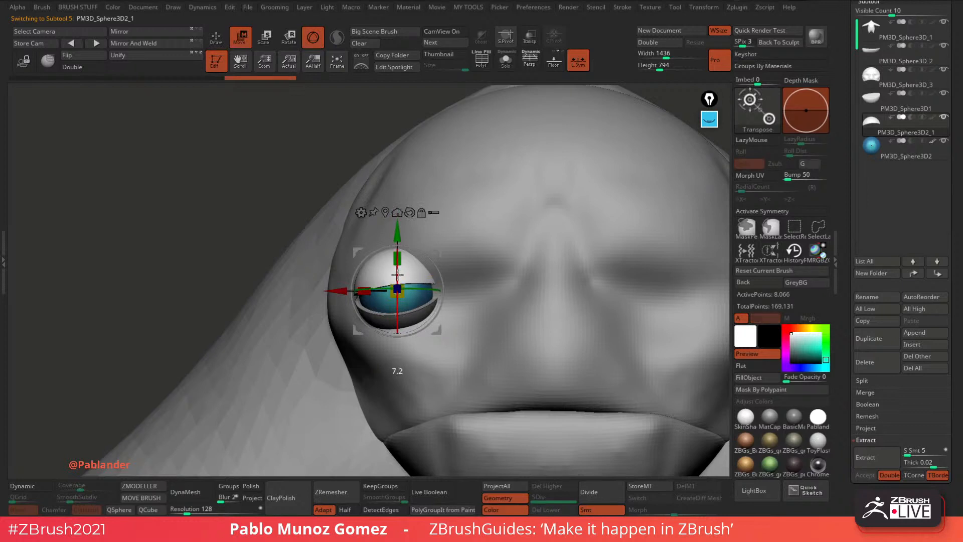
Reshape the outer and inner corners of the upper eyelid with the Move brush so they wrap around the eyeball.
key("q")
right_click(531, 221)
mouse_move(532, 220)
left_mouse_down()
mouse_move(551, 219)
mouse_move(542, 220)
left_mouse_up()
right_click(439, 281)
left_click_drag(439, 281, 448, 280)
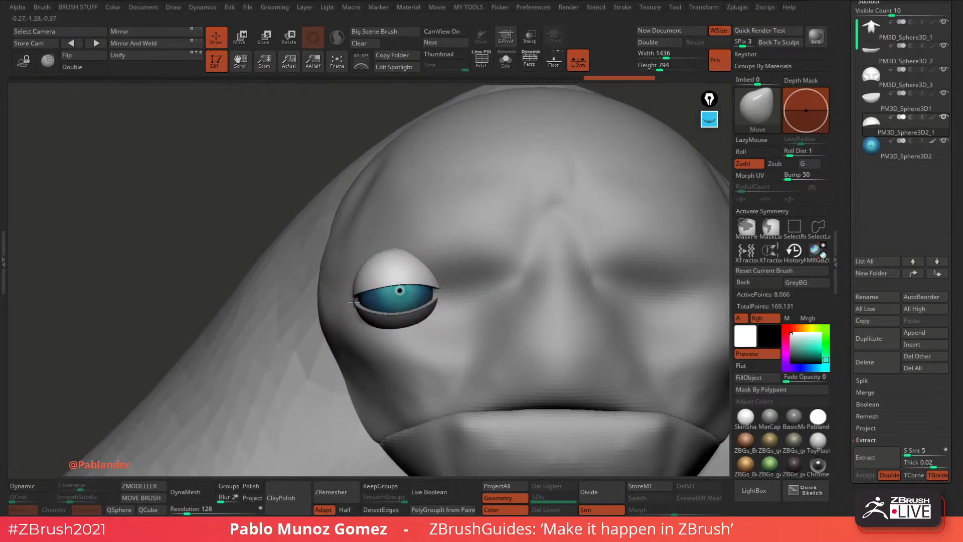
right_click_drag(354, 302, 452, 302)
mouse_move(336, 308)
left_mouse_down()
mouse_move(331, 298)
mouse_move(329, 306)
left_mouse_up()
left_click_drag(330, 300, 348, 297)
right_click_drag(577, 251, 474, 249)
left_click_drag(348, 298, 355, 297)
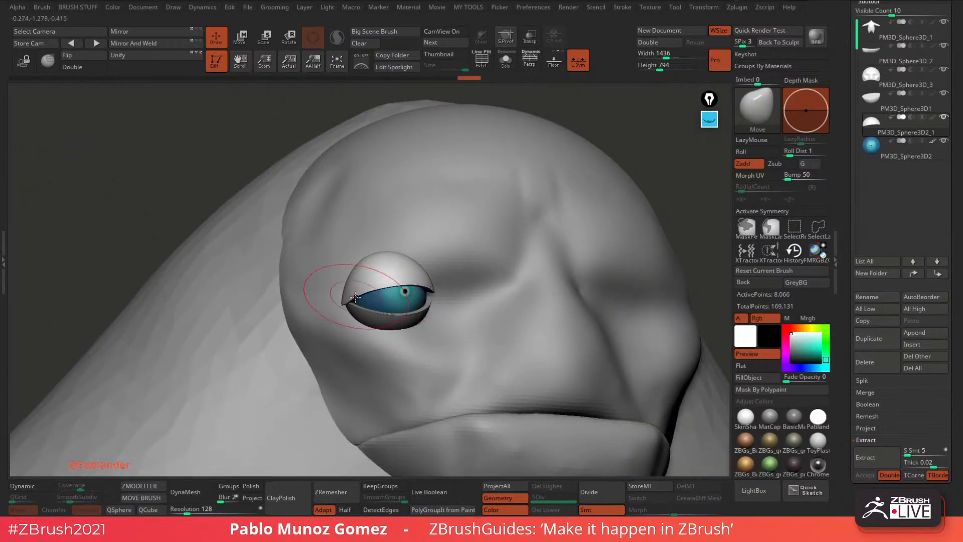
right_click_drag(453, 274, 439, 278, "shift")
left_click_drag(435, 285, 443, 293)
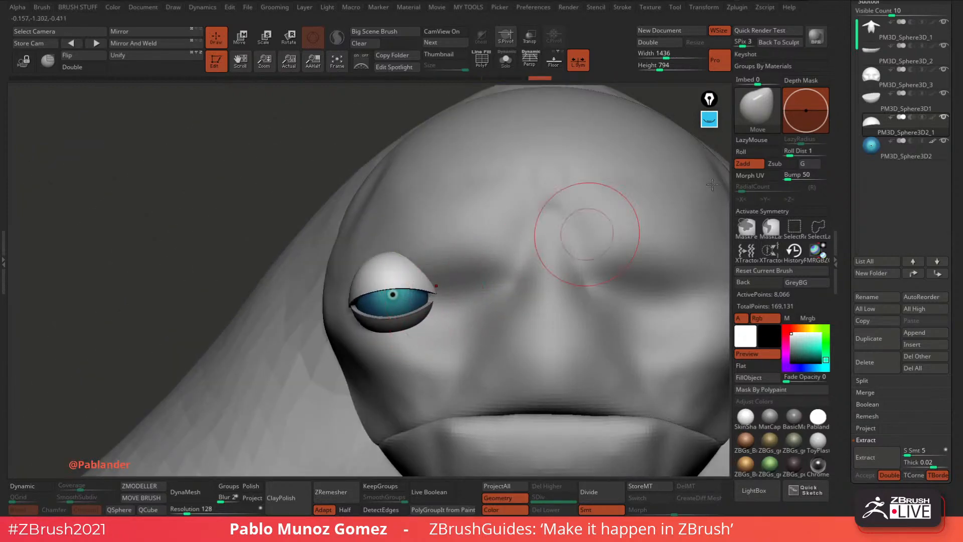
Adjust the inner corner of the lower eyelid with the Move brush to follow the upper lid.
left_click(913, 110)
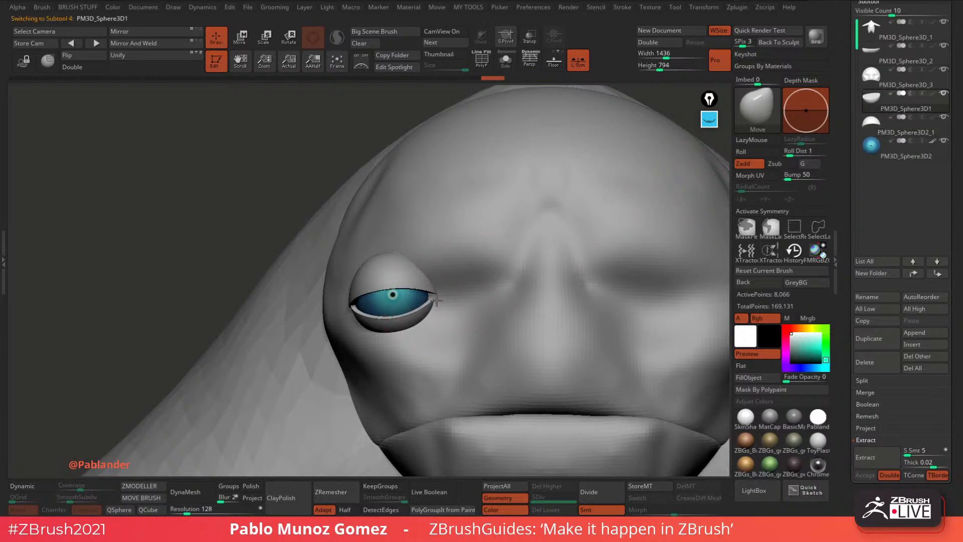
mouse_move(437, 299)
left_mouse_down()
mouse_move(426, 320)
mouse_move(435, 309)
left_mouse_up()
right_click_drag(498, 301, 513, 303, "ctrl")
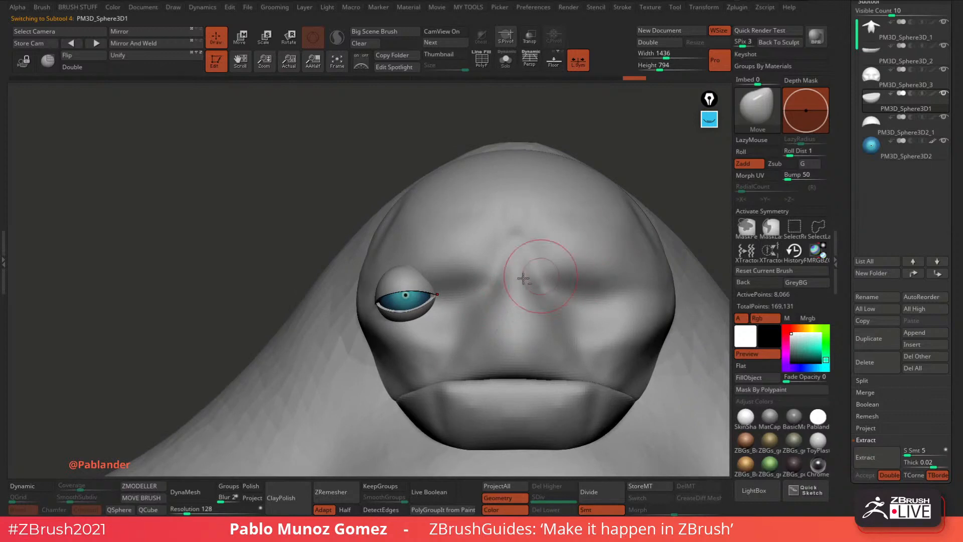
Select the head, adjust the brush size, and smooth the dents in both eye sockets with symmetry.
left_click(447, 361, "alt")
key("space")
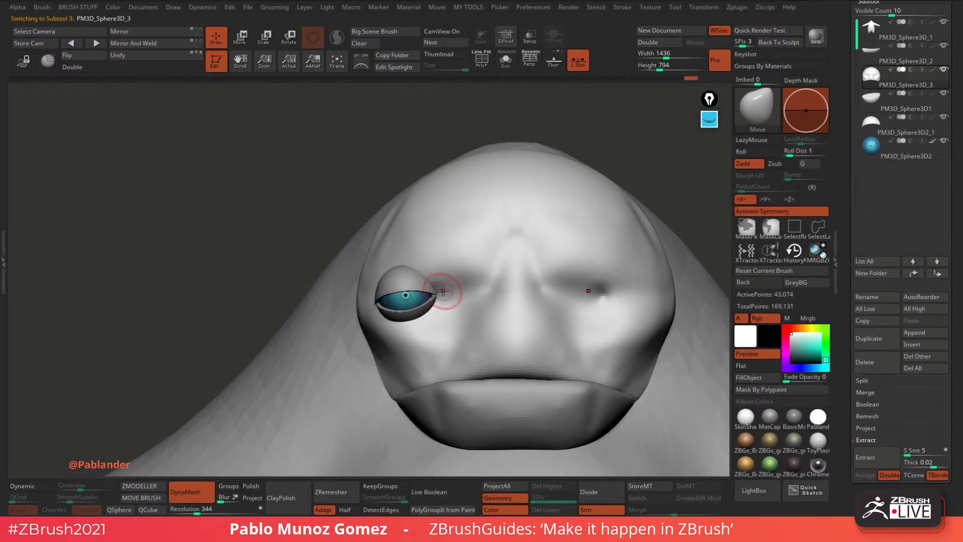
left_click_drag(442, 291, 441, 290, "alt")
key("space")
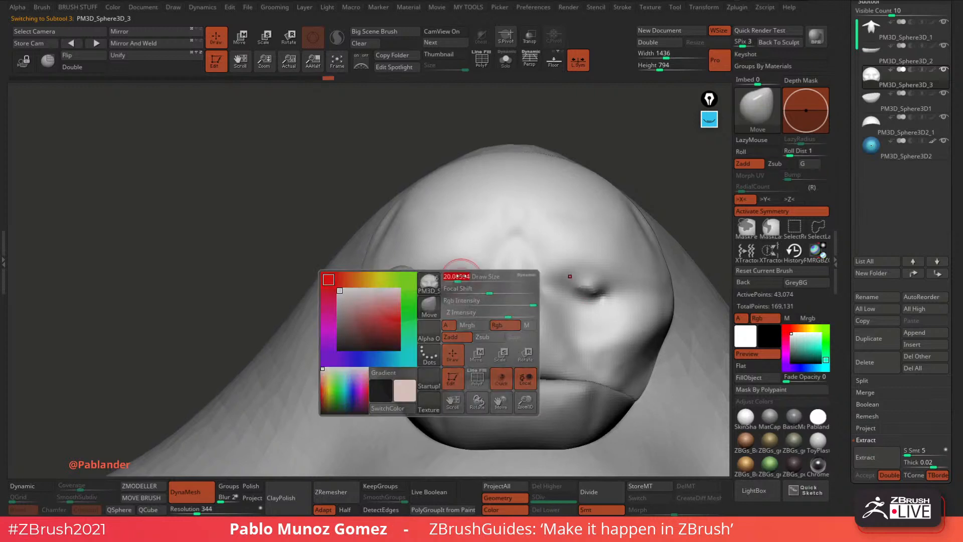
key("shift")
right_click_drag(570, 317, 522, 316, "alt")
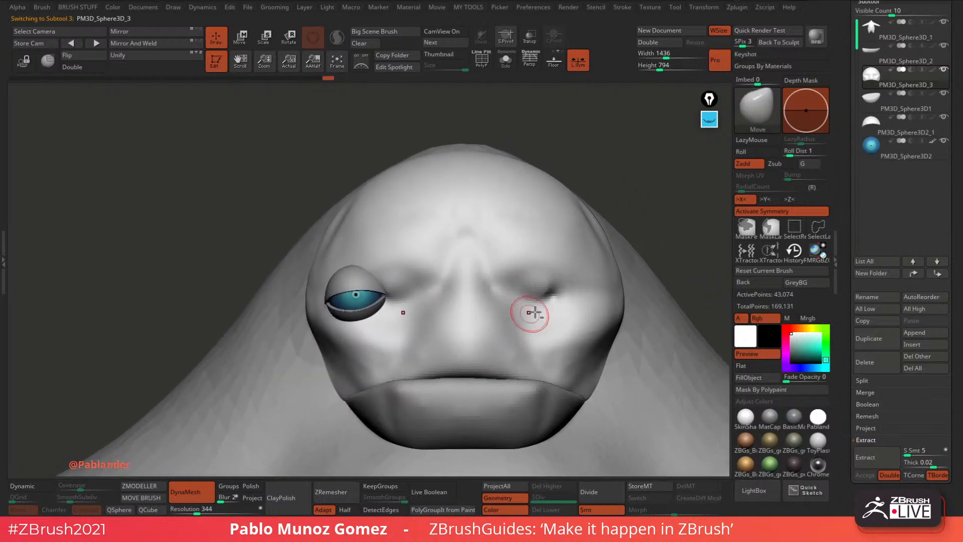
left_click_drag(549, 287, 537, 285, "shift")
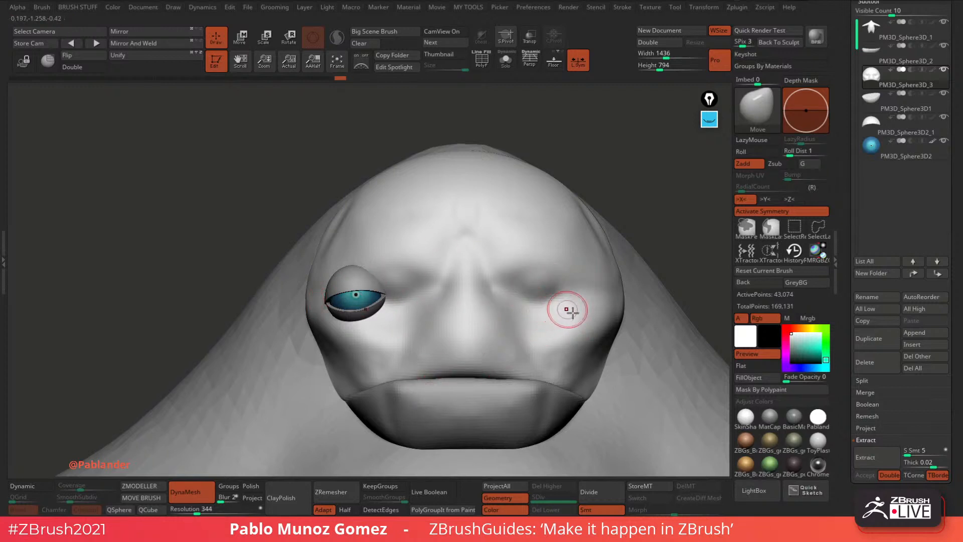
Mirror and weld the eyeball and both eyelids across to the other side, and turn on X symmetry for the lower eyelids.
left_click(899, 155)
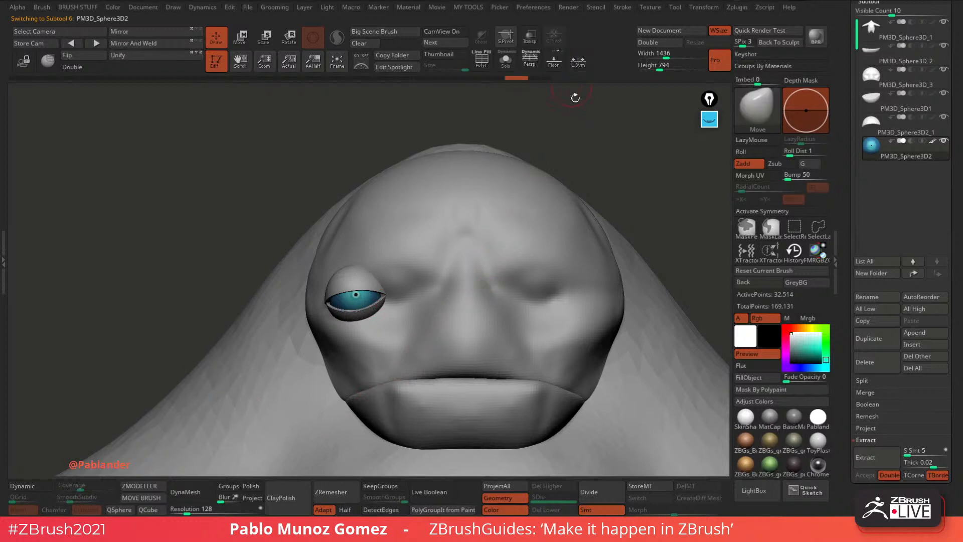
left_click(154, 44)
left_click(906, 107)
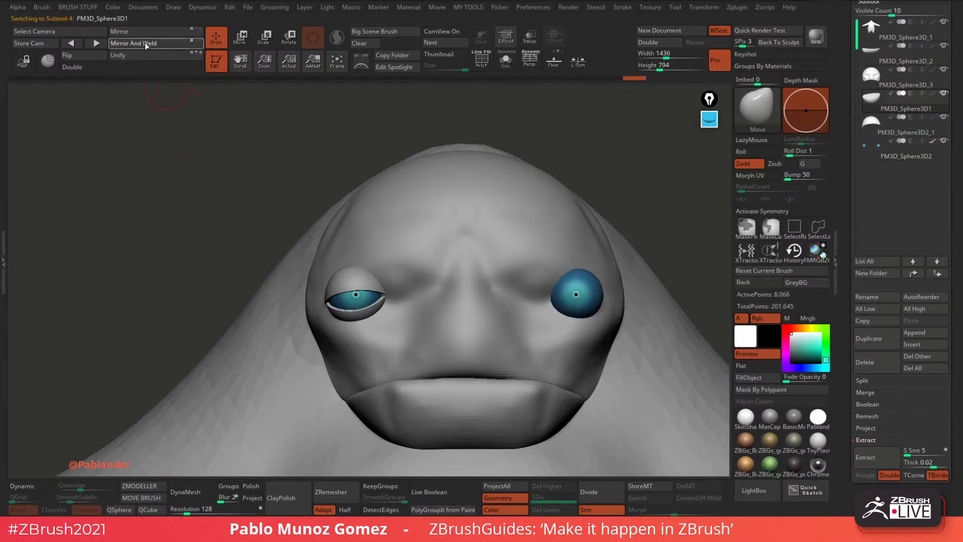
left_click(146, 45)
left_click(916, 128)
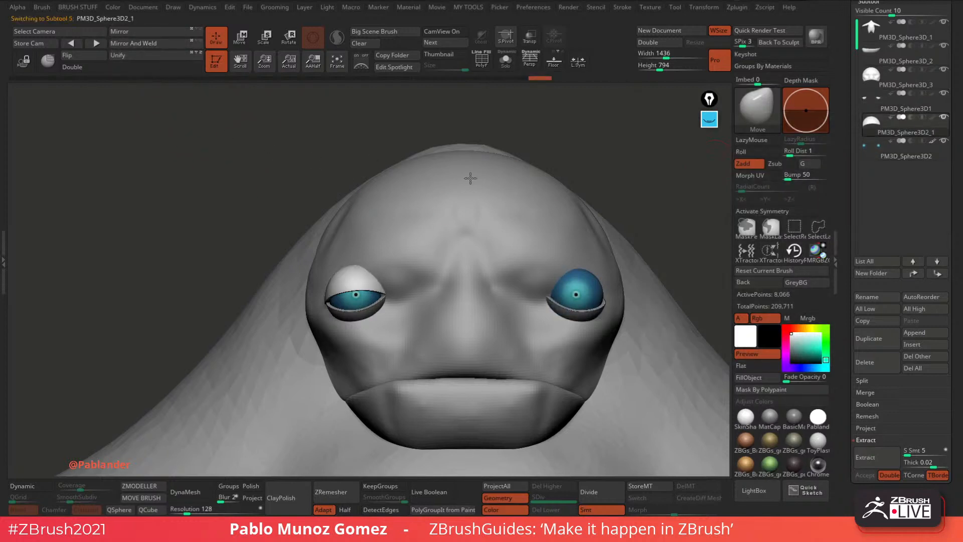
left_click(134, 44)
left_click_drag(680, 251, 653, 216)
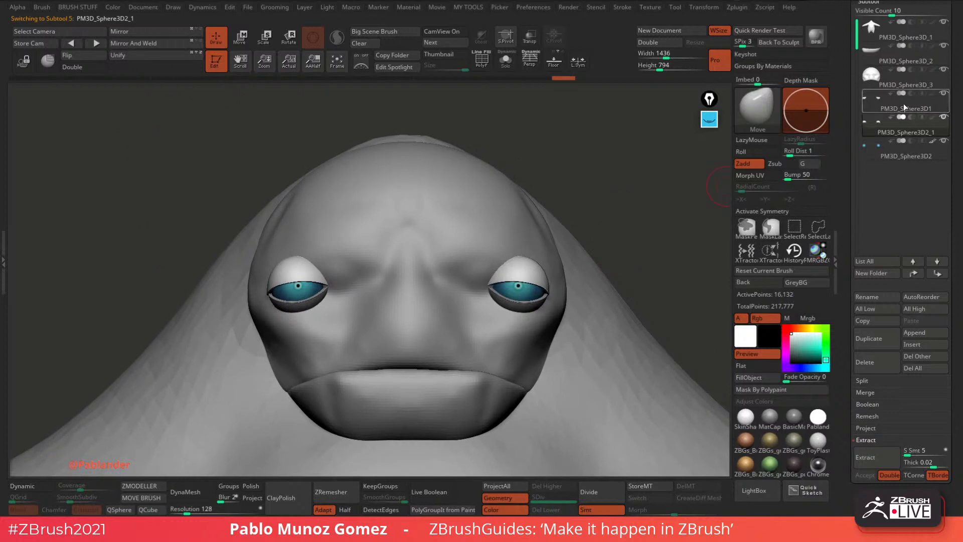
left_click(908, 111)
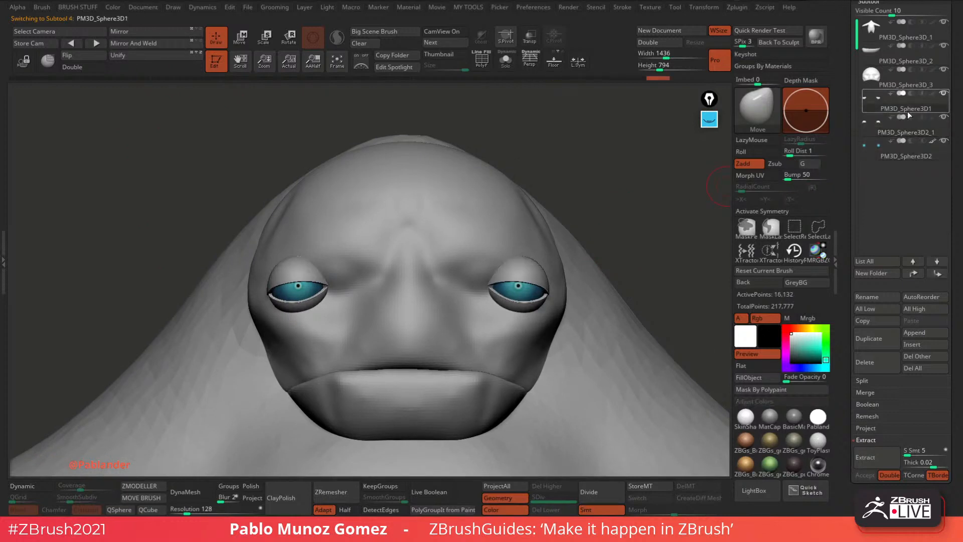
key("x")
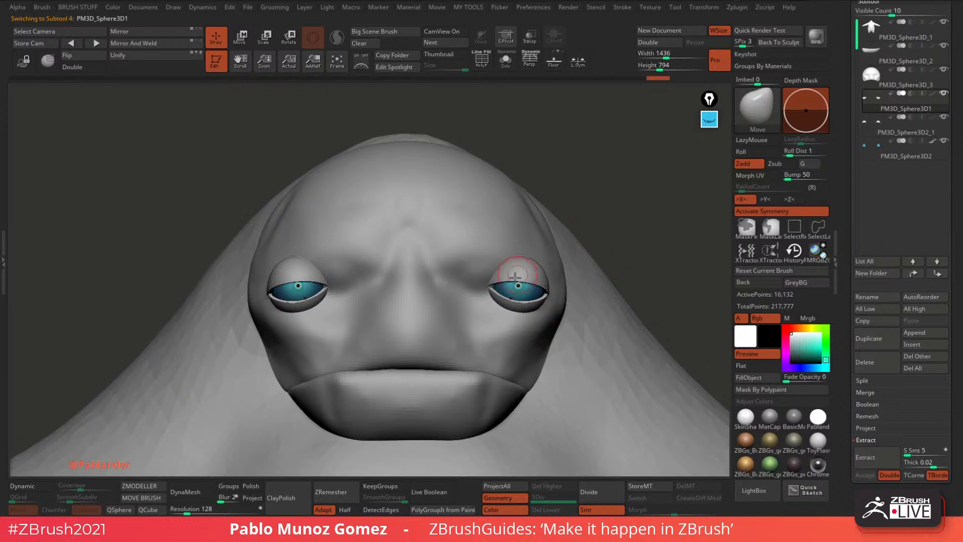
Select the head and build up the forehead, brows, nose and upper muzzle with the ClayBuildup brush.
left_click(492, 268, "alt")
right_click_drag(512, 324, 504, 217, "ctrl")
right_click_drag(578, 325, 527, 230, "alt")
right_click_drag(427, 215, 535, 346, "ctrl")
key("space")
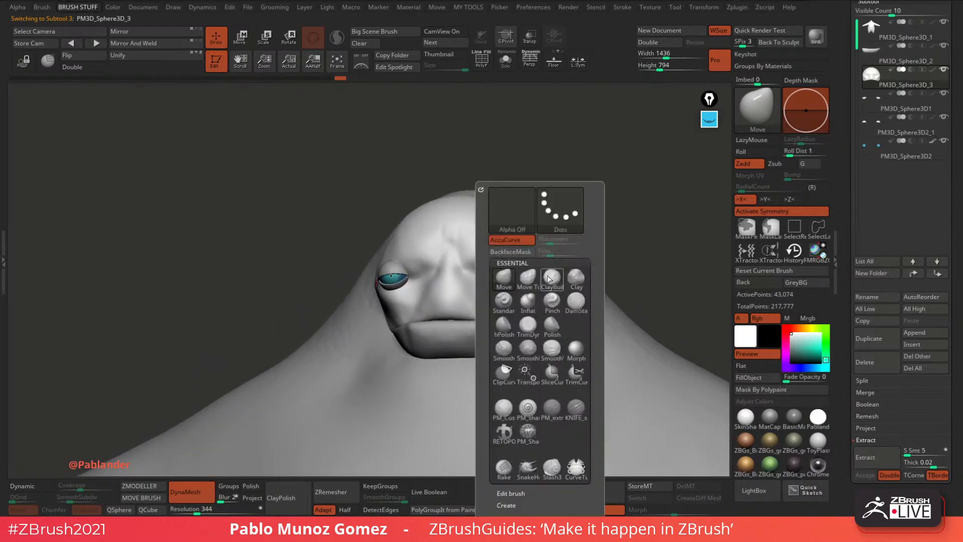
left_click(553, 277)
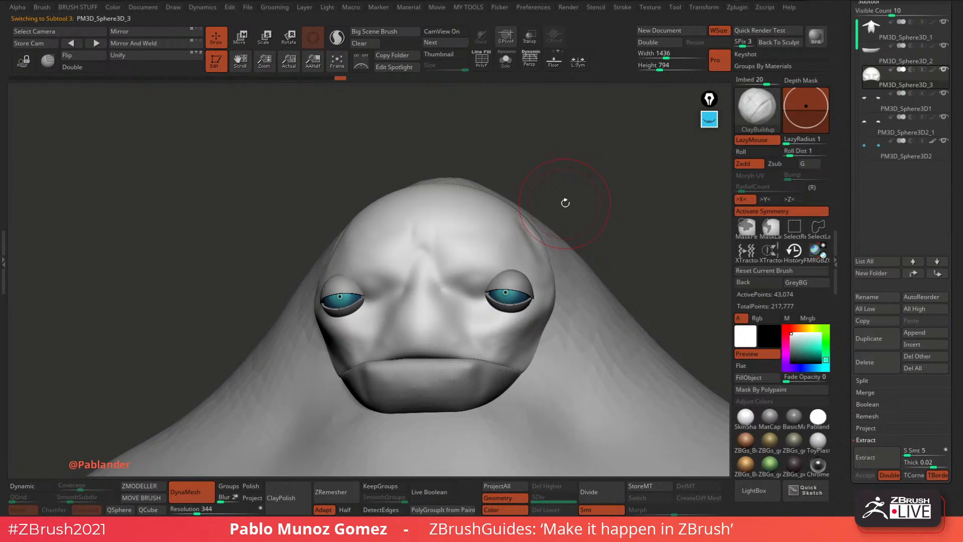
key("space")
mouse_move(486, 315)
left_mouse_down()
mouse_move(507, 330)
mouse_move(521, 325)
mouse_move(482, 333)
mouse_move(464, 320)
mouse_move(467, 348)
mouse_move(489, 350)
left_mouse_up()
mouse_move(459, 319)
left_mouse_down()
mouse_move(442, 354)
mouse_move(445, 302)
mouse_move(431, 292)
left_mouse_up()
mouse_move(437, 242)
left_mouse_down()
mouse_move(440, 269)
mouse_move(457, 220)
mouse_move(499, 288)
mouse_move(505, 221)
mouse_move(478, 278)
mouse_move(485, 290)
mouse_move(455, 299)
mouse_move(483, 335)
left_mouse_up()
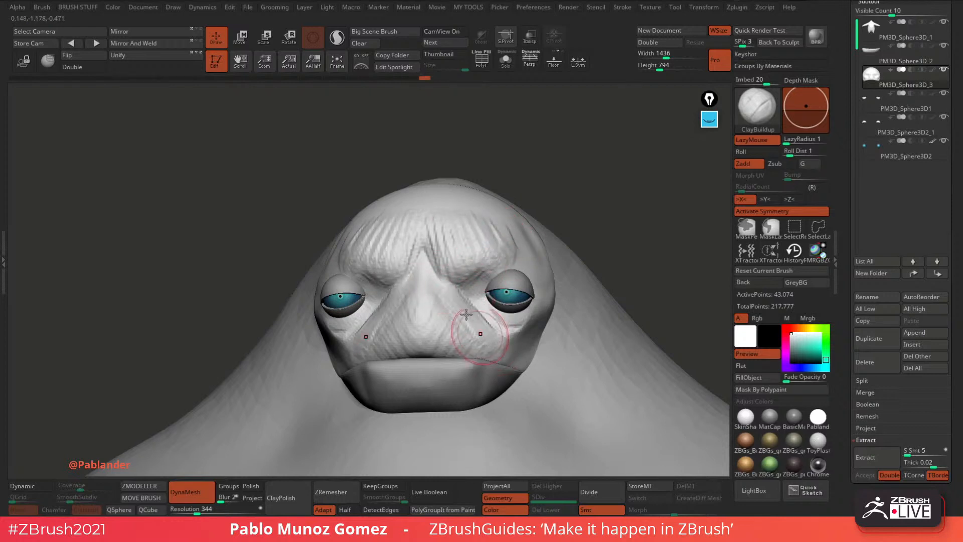
mouse_move(442, 305)
left_mouse_down()
mouse_move(441, 332)
mouse_move(472, 331)
mouse_move(482, 348)
left_mouse_up()
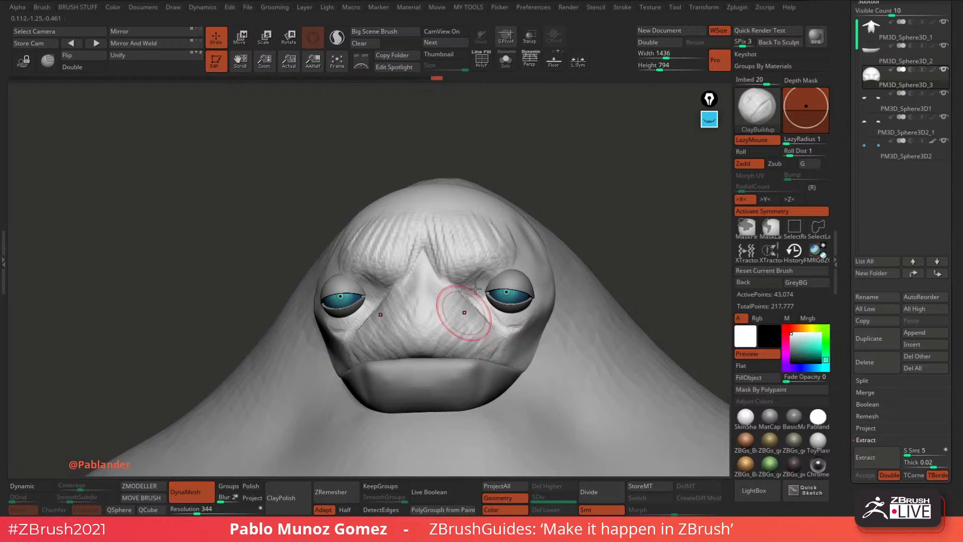
Build up the side of the muzzle and the cheek behind the mouth corner with ClayBuildup.
right_click_drag(492, 272, 478, 299)
mouse_move(447, 282)
left_mouse_down()
mouse_move(460, 299)
mouse_move(448, 339)
left_mouse_up()
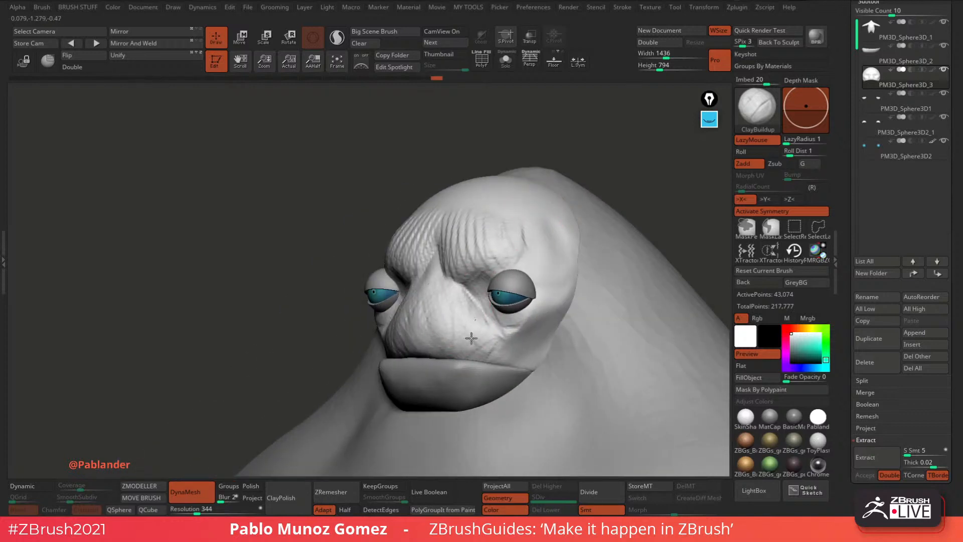
mouse_move(522, 331)
left_mouse_down()
mouse_move(508, 356)
mouse_move(564, 297)
left_mouse_up()
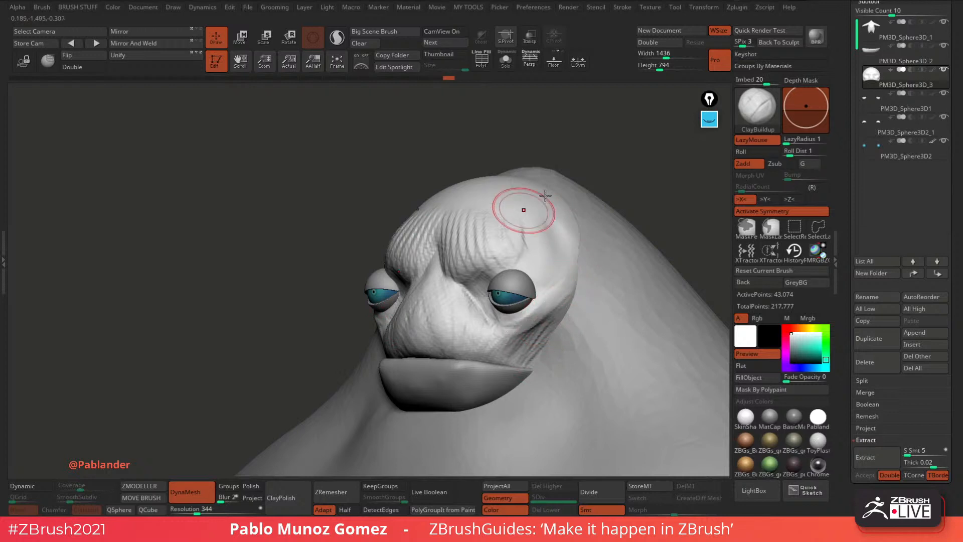
Sculpt a ridge of clay around the outer eye socket and over the eye, blending it into the brow.
mouse_move(522, 210)
left_mouse_down()
mouse_move(517, 256)
mouse_move(558, 299)
mouse_move(506, 259)
mouse_move(550, 306)
mouse_move(535, 277)
left_mouse_up()
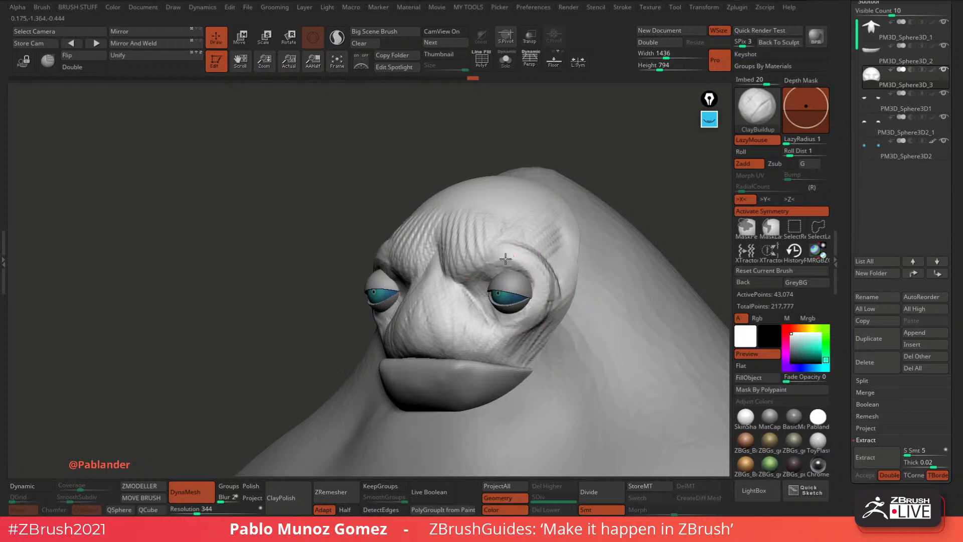
mouse_move(480, 252)
left_mouse_down()
mouse_move(505, 207)
mouse_move(502, 242)
left_mouse_up()
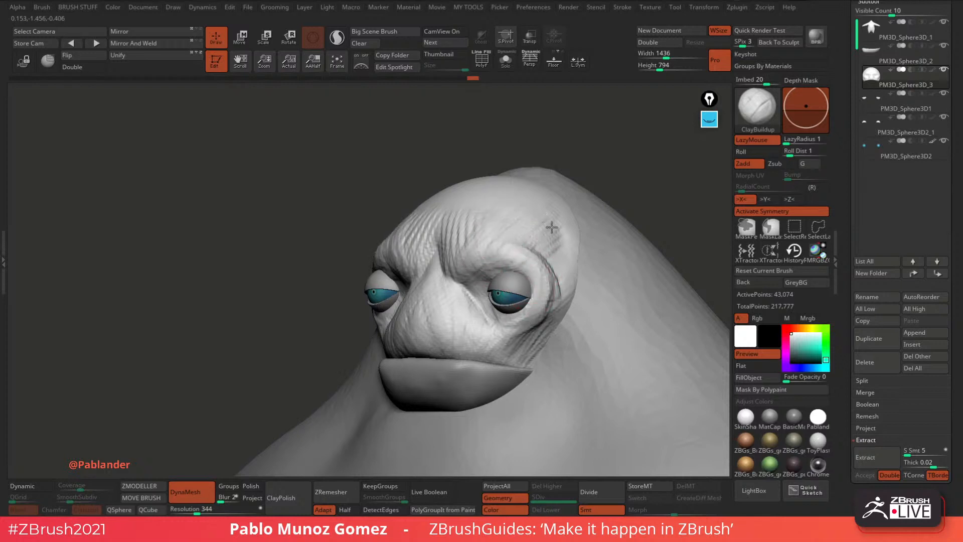
left_click_drag(555, 273, 551, 310)
left_click_drag(614, 206, 580, 226)
mouse_move(518, 252)
left_mouse_down()
mouse_move(503, 244)
mouse_move(474, 264)
left_mouse_up()
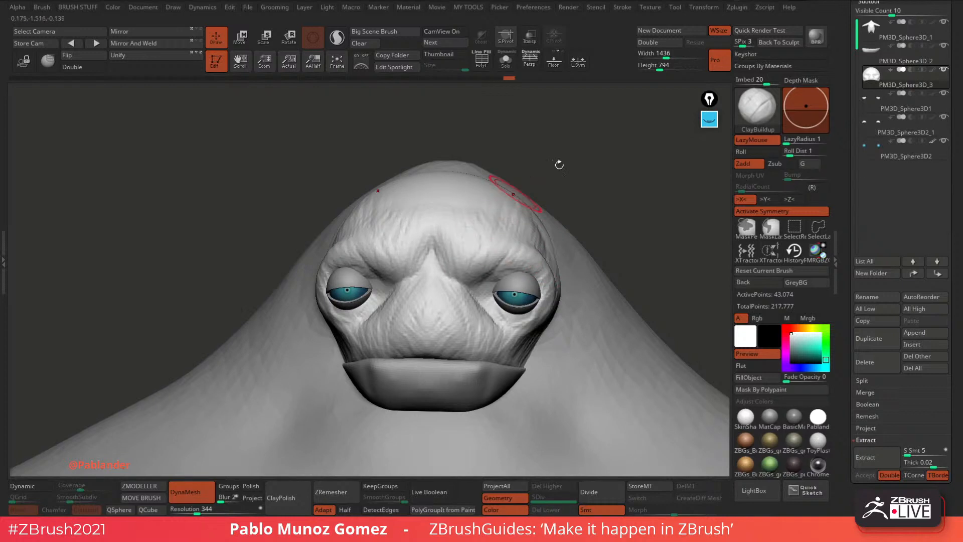
Fill and smooth the temples and forehead so the eye ridges blend into the skull.
left_click_drag(559, 164, 512, 175)
mouse_move(563, 199)
left_mouse_down()
mouse_move(538, 247)
mouse_move(568, 233)
mouse_move(575, 286)
left_mouse_up()
left_click_drag(572, 274, 569, 220, "shift")
left_click_drag(487, 212, 461, 249)
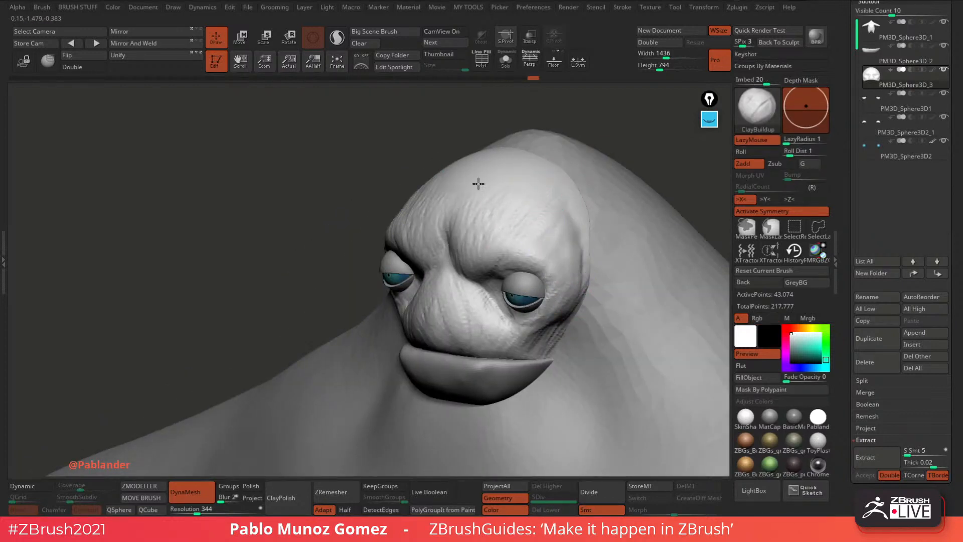
Add clay along the nose bridge, beside the eyes and over the front of the muzzle.
mouse_move(617, 140)
left_mouse_down()
mouse_move(447, 268)
mouse_move(453, 243)
left_mouse_up()
left_click_drag(479, 285, 494, 303)
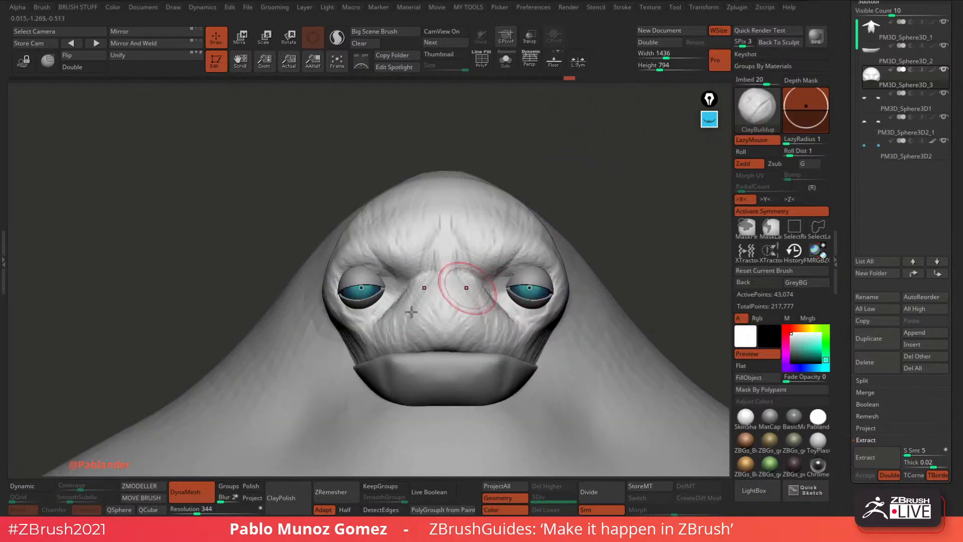
left_click_drag(395, 295, 384, 317)
left_click_drag(624, 259, 576, 293)
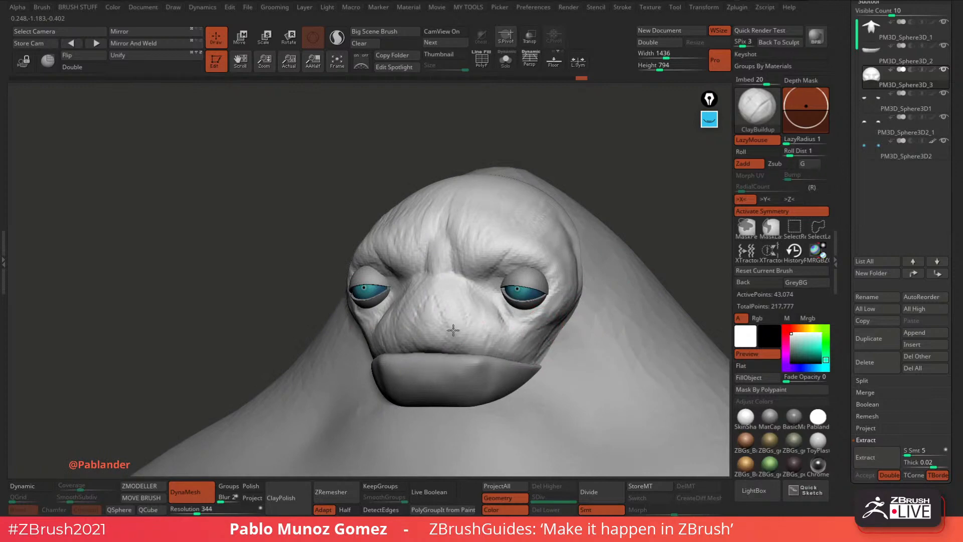
left_click_drag(597, 193, 634, 169, "shift")
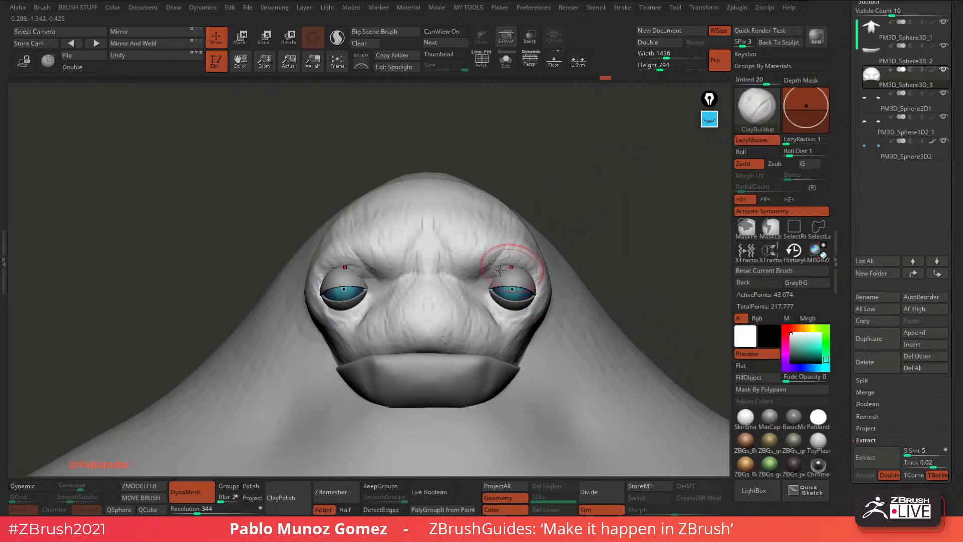
Resize the ClayBuildup brush and sculpt horizontal folds under the brows from each upper eyelid toward the nose.
key("space")
left_click_drag(558, 245, 554, 245)
left_click_drag(261, 241, 322, 280, "alt")
key("space")
left_click_drag(447, 274, 450, 274)
mouse_move(378, 283)
left_mouse_down()
mouse_move(424, 270)
mouse_move(443, 291)
left_mouse_up()
mouse_move(410, 264)
left_mouse_down()
mouse_move(462, 303)
mouse_move(448, 278)
mouse_move(474, 291)
left_mouse_up()
left_click_drag(429, 267, 504, 279)
left_click_drag(427, 270, 507, 271)
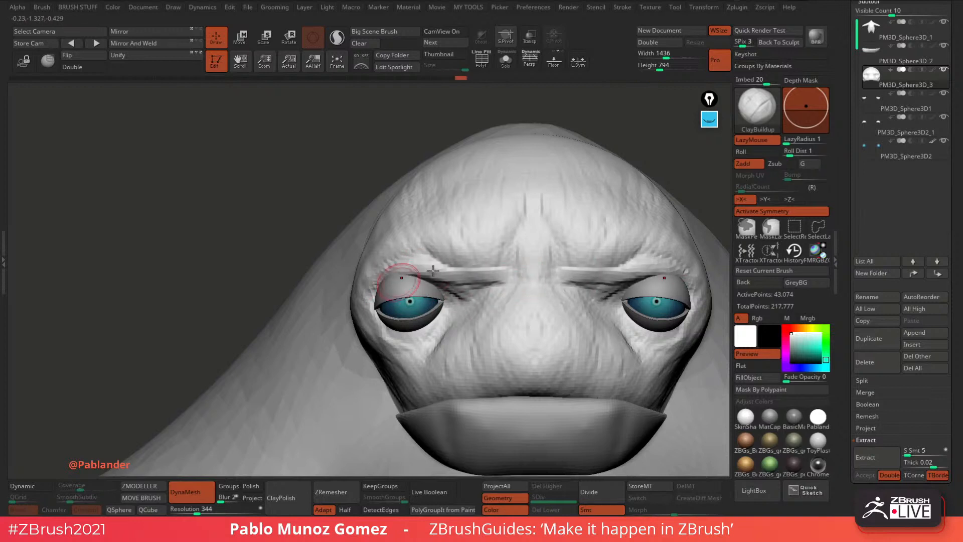
Mask the head except for the two brow areas, mask the back of the skull too, and enable local symmetry.
mouse_move(507, 296)
right_mouse_down("ctrl")
mouse_move(491, 251)
mouse_move(651, 232)
mouse_move(617, 254)
mouse_move(586, 243)
right_mouse_up("ctrl")
mouse_move(509, 299)
left_mouse_down("ctrl")
mouse_move(549, 254)
mouse_move(454, 240)
left_mouse_up("ctrl")
left_click(284, 102, "ctrl")
left_click(241, 38)
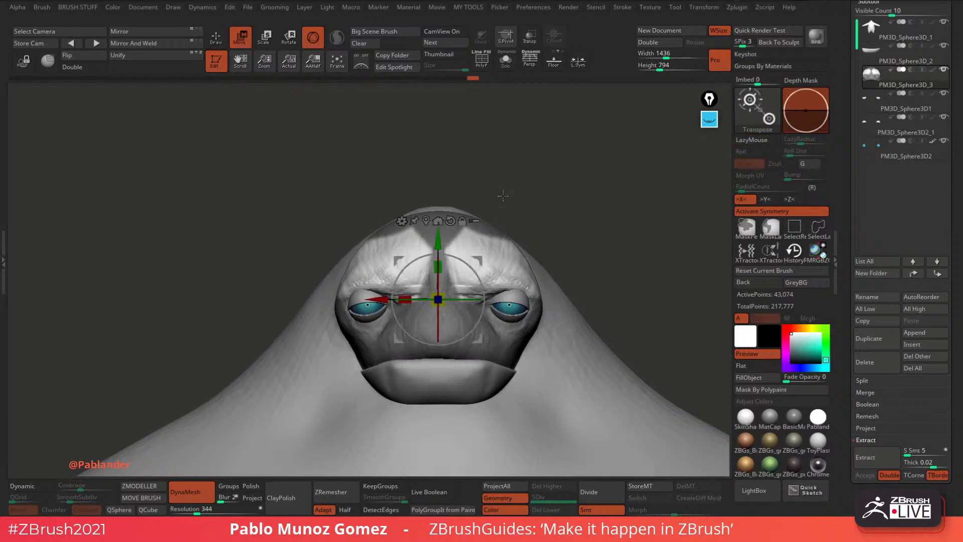
left_click(426, 218)
mouse_move(614, 186)
right_mouse_down()
mouse_move(483, 182)
mouse_move(456, 193)
right_mouse_up()
left_click(578, 61)
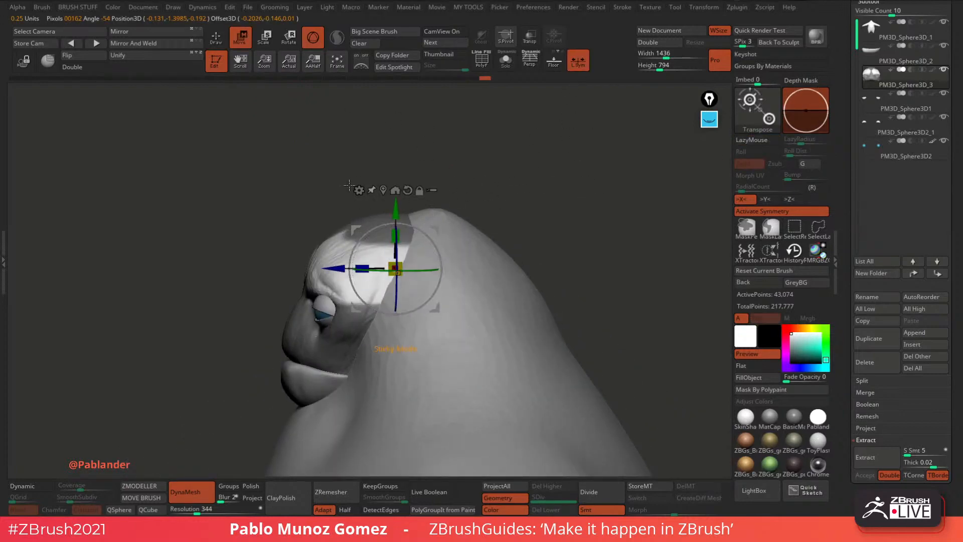
mouse_move(342, 173)
left_mouse_down("ctrl")
mouse_move(412, 346)
mouse_move(401, 187)
left_mouse_up("ctrl")
Center the gizmo on the unmasked brow area and push both brows forward along the Z axis.
left_click(383, 190)
right_click_drag(460, 176, 576, 175, "alt")
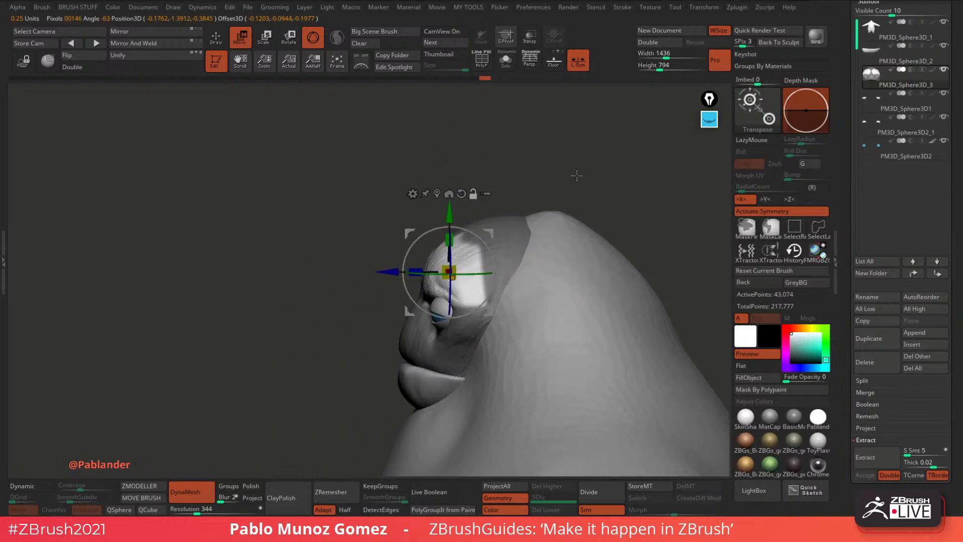
left_click_drag(389, 272, 369, 271)
right_click_drag(548, 176, 555, 172, "shift")
right_click_drag(571, 222, 545, 220, "alt")
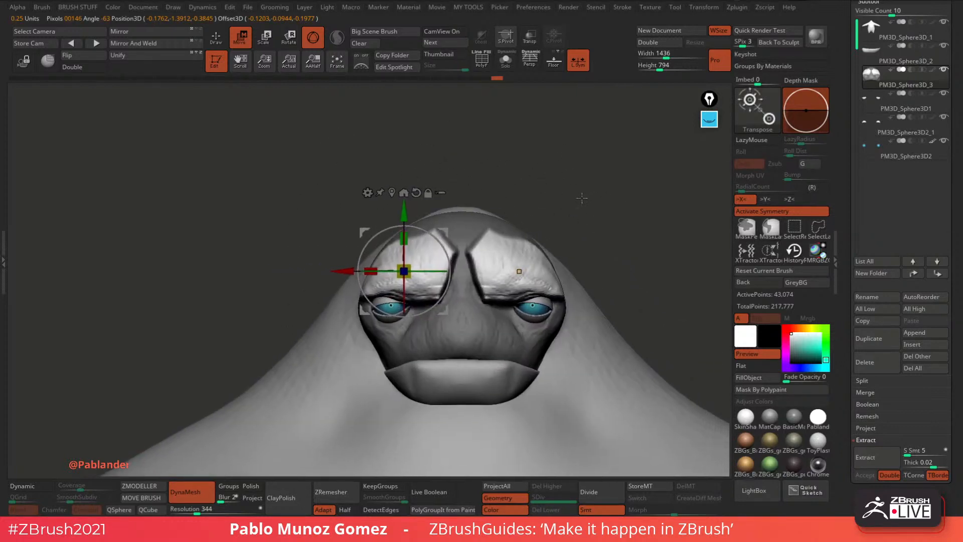
Return to draw mode, clear the mask, and update the head's DynaMesh.
key("q")
left_click_drag(547, 194, 577, 215, "ctrl")
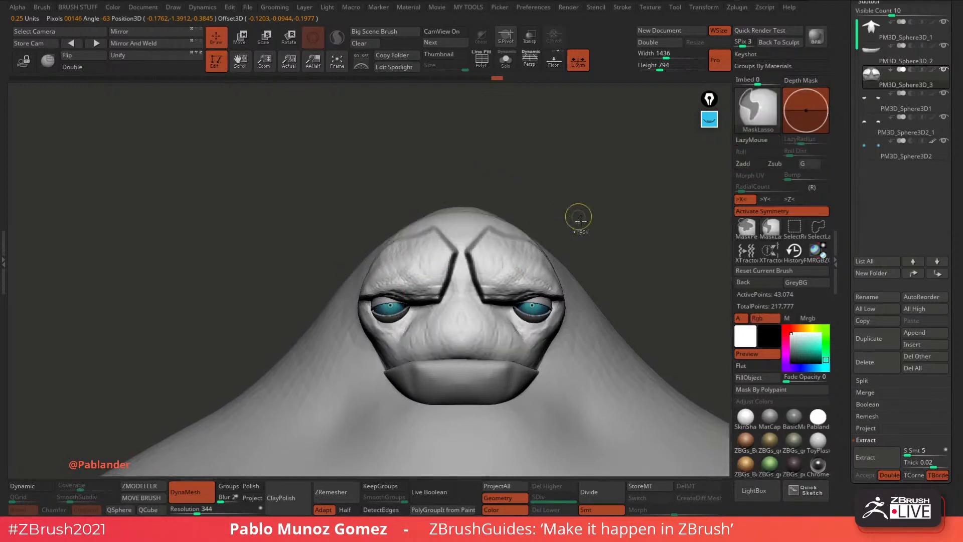
right_click_drag(579, 218, 603, 172)
left_click_drag(581, 226, 605, 253, "ctrl")
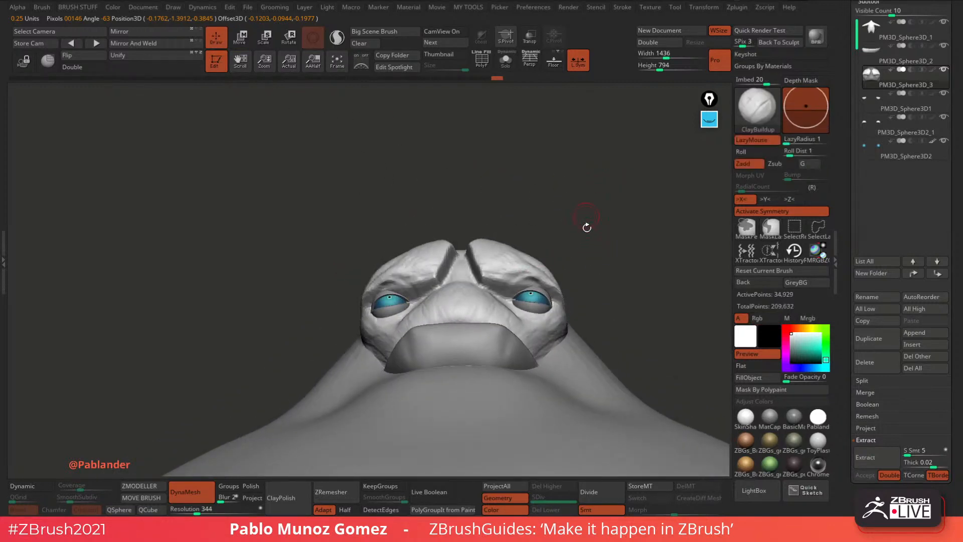
Soften the edges of the brows and blend their outer ends into the temples.
mouse_move(586, 228)
right_mouse_down("shift")
mouse_move(573, 260)
mouse_move(606, 278)
mouse_move(577, 193)
mouse_move(557, 204)
mouse_move(562, 216)
mouse_move(534, 209)
right_mouse_up("shift")
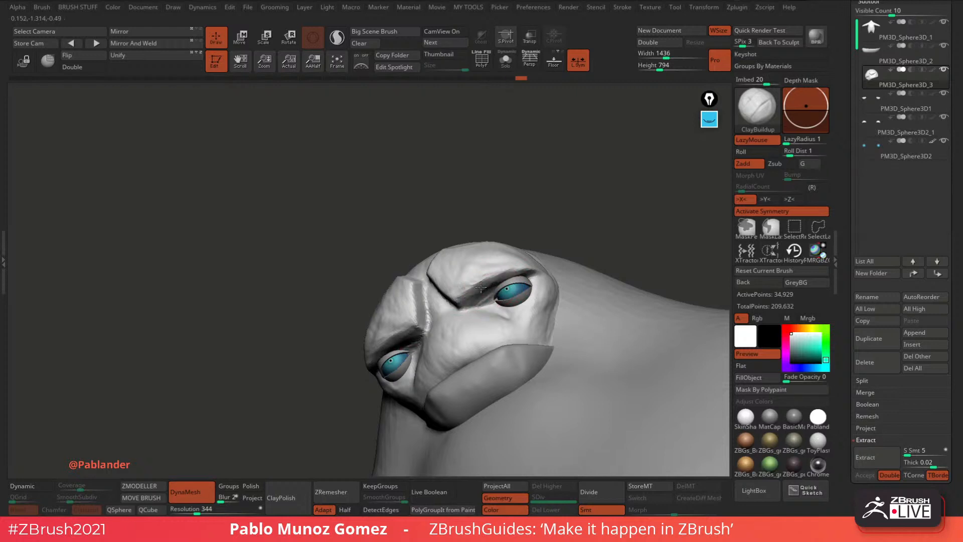
right_click_drag(585, 221, 544, 273)
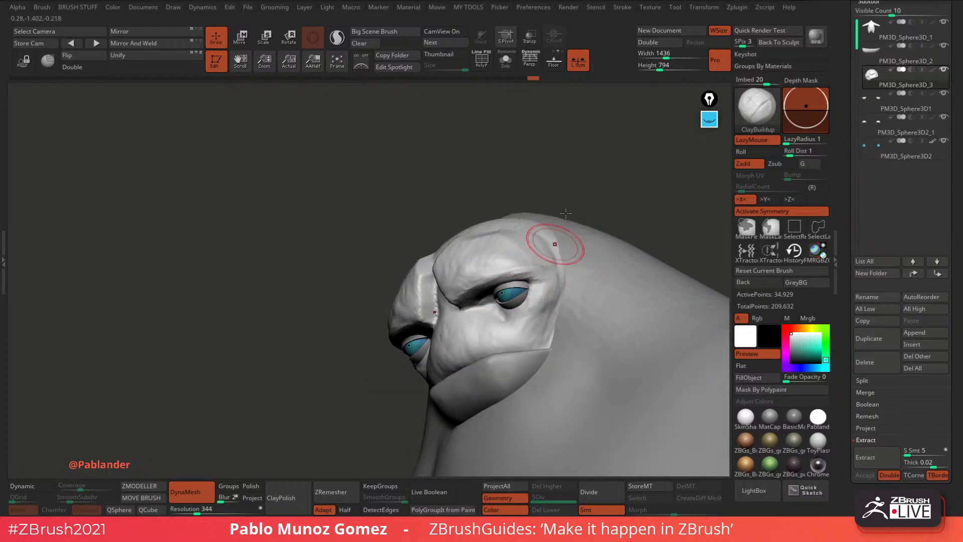
right_click_drag(555, 241, 550, 237)
Mask the triangular nose area between the brows and invert the mask so only the nose stays editable.
key("ctrl")
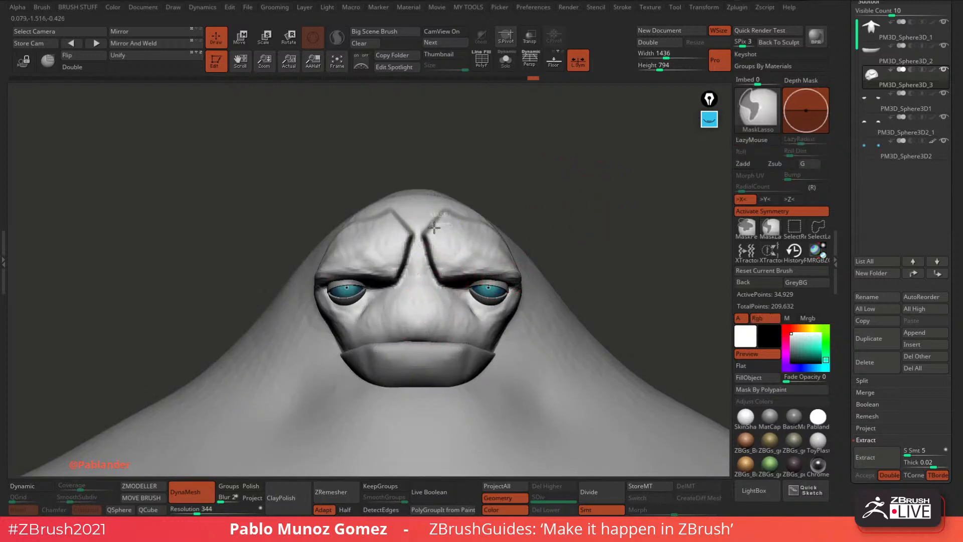
key("ctrl")
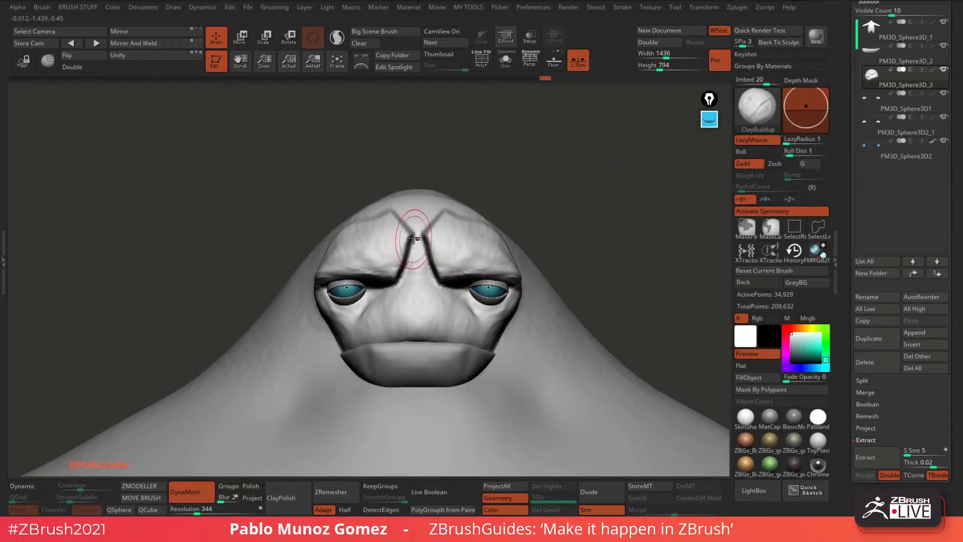
key("ctrl")
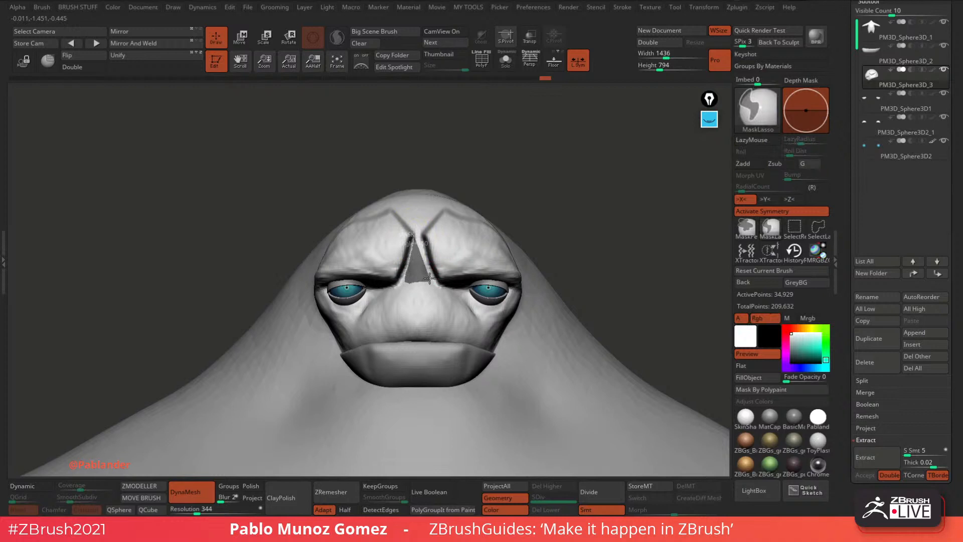
left_click(535, 208, "ctrl")
right_click_drag(552, 194, 493, 233)
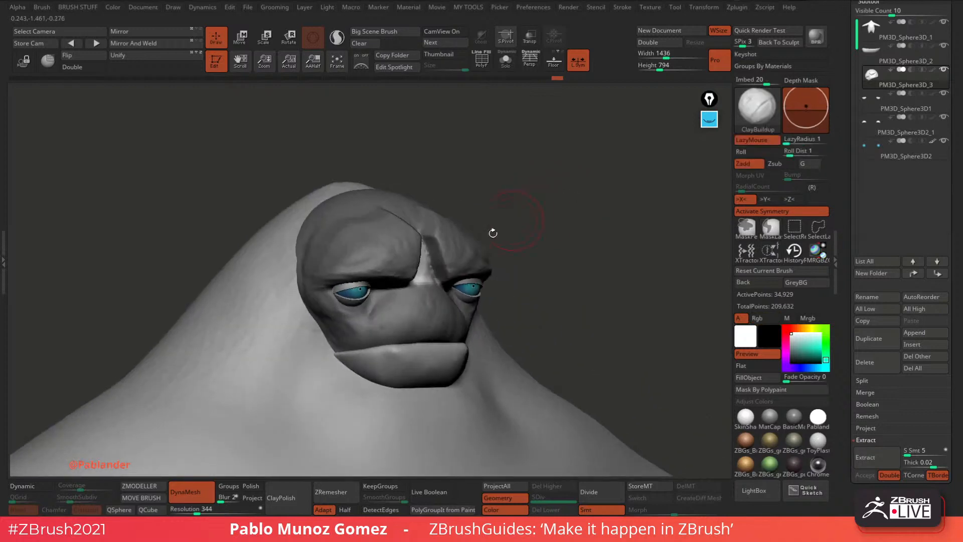
Position the gizmo on the unmasked nose area and pull it forward out of the face.
left_click(249, 41)
right_click_drag(487, 174, 502, 171, "shift")
mouse_move(453, 148)
left_mouse_down("ctrl")
mouse_move(269, 351)
mouse_move(401, 153)
left_mouse_up("ctrl")
right_click_drag(497, 216, 449, 254)
left_click_drag(415, 258, 432, 258)
right_click_drag(534, 190, 743, 214, "shift")
left_click(374, 177)
right_click_drag(537, 203, 635, 186, "shift")
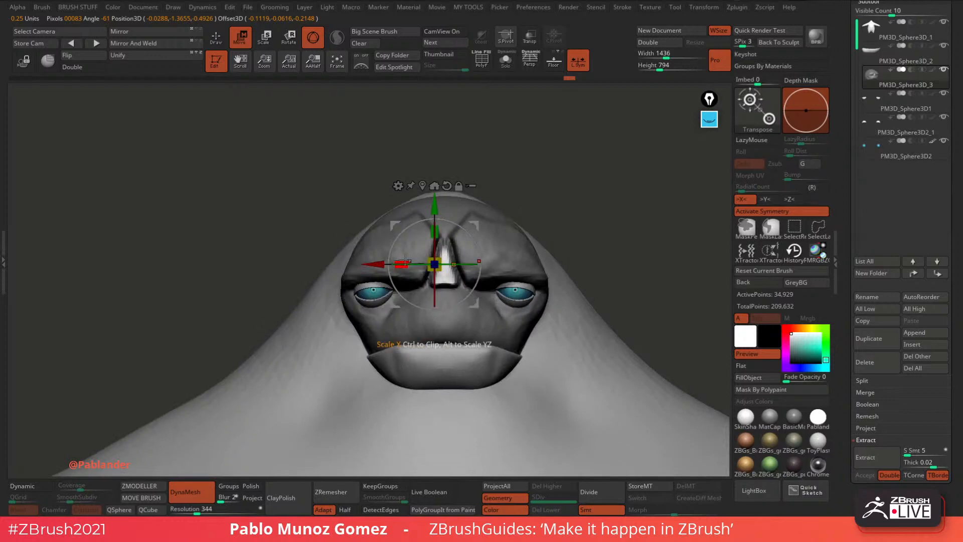
left_click_drag(489, 237, 476, 221)
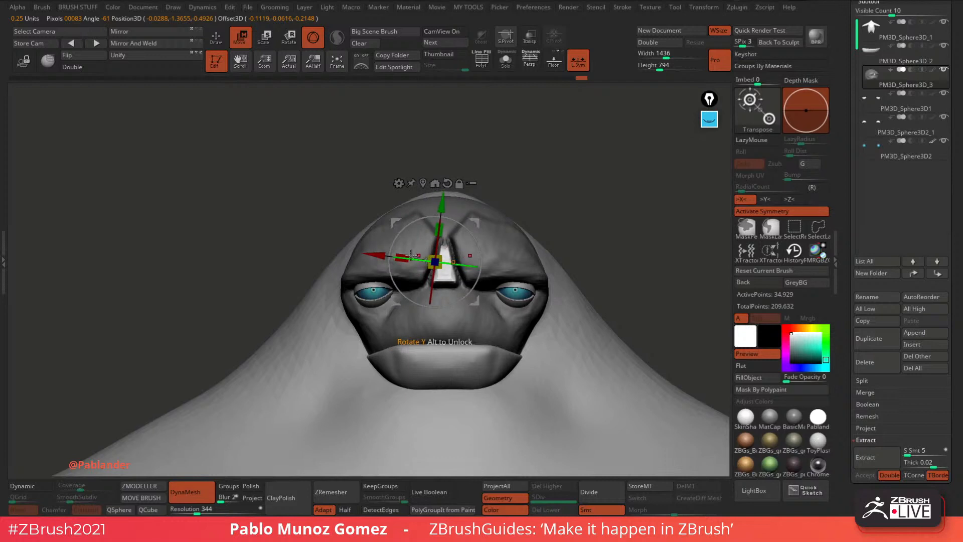
Return to draw mode, clear the mask, update the head's DynaMesh, and smooth the nose edges into the brows.
key("q")
left_click_drag(526, 183, 561, 199, "ctrl")
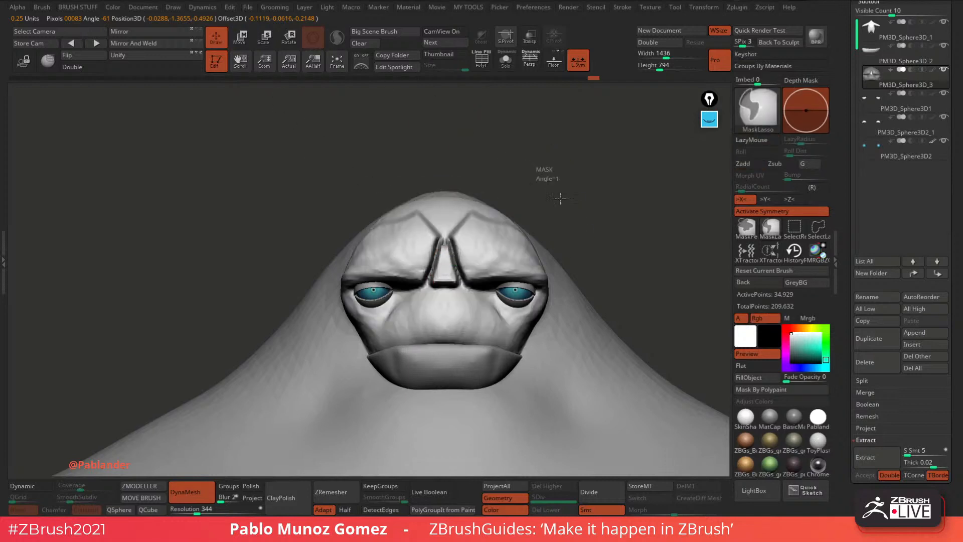
mouse_move(469, 249)
left_mouse_down("shift")
mouse_move(456, 294)
mouse_move(454, 260)
left_mouse_up("shift")
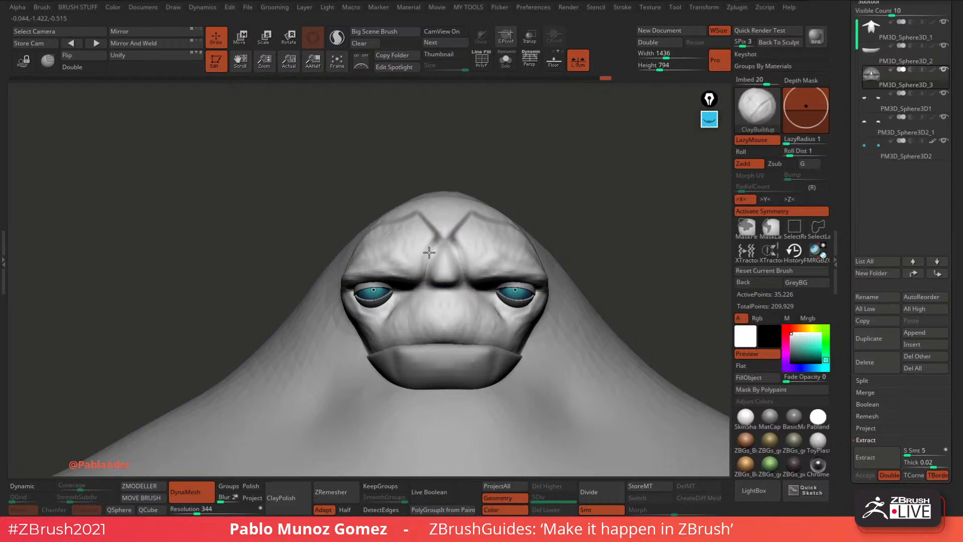
Build up the bridge and tip of the nose with ClayBuildup and smooth the added volume.
mouse_move(543, 203)
left_mouse_down()
mouse_move(576, 240)
mouse_move(576, 219)
mouse_move(591, 234)
mouse_move(602, 227)
mouse_move(446, 298)
left_mouse_up()
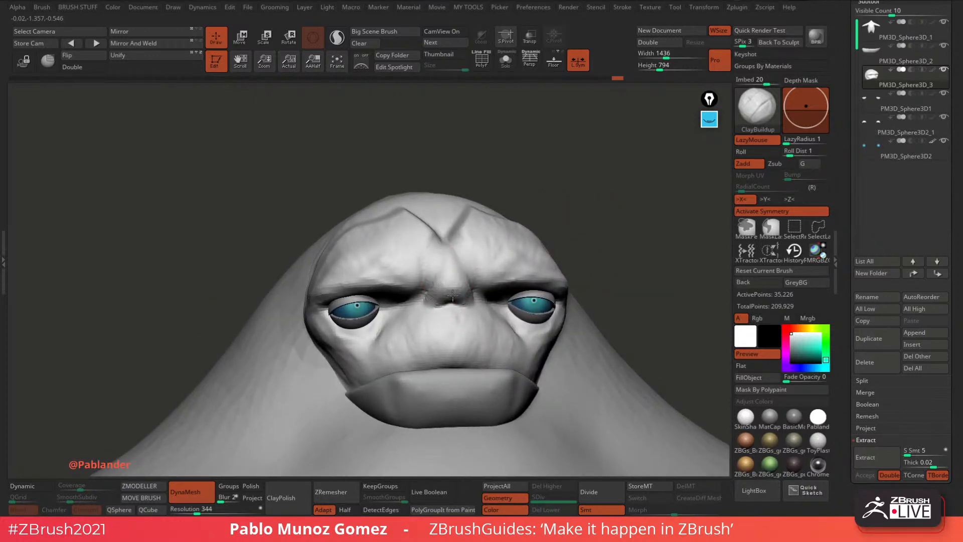
left_click_drag(454, 301, 437, 279)
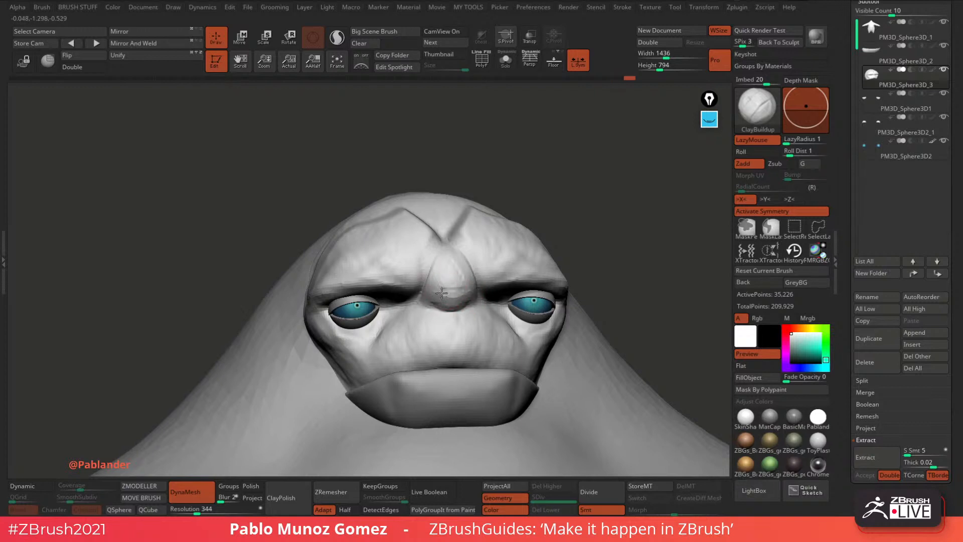
left_click_drag(546, 200, 578, 197)
mouse_move(460, 269)
left_mouse_down("shift")
mouse_move(458, 258)
mouse_move(451, 280)
left_mouse_up("shift")
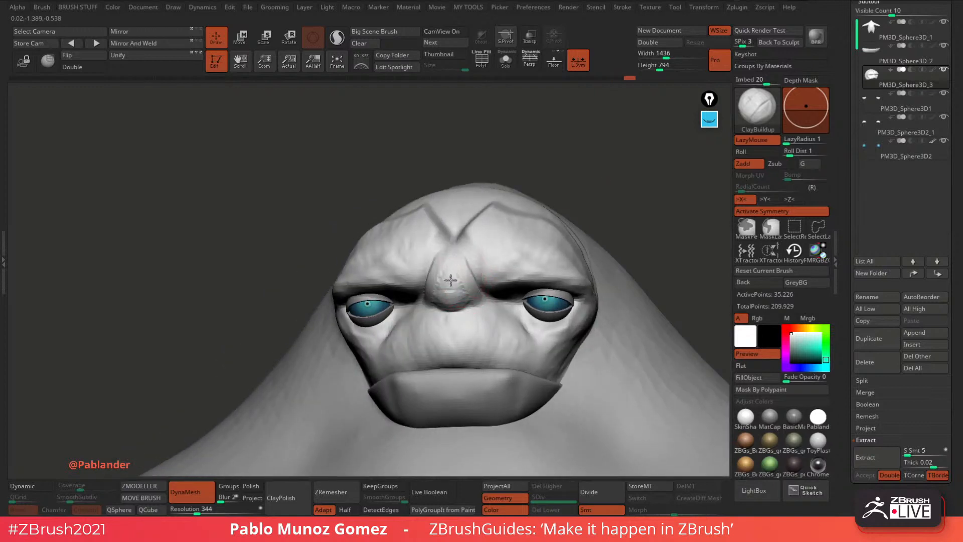
Soften the inner brow edges and fill the forehead crease above the nose with ClayBuildup.
left_click_drag(560, 180, 556, 223)
key("space")
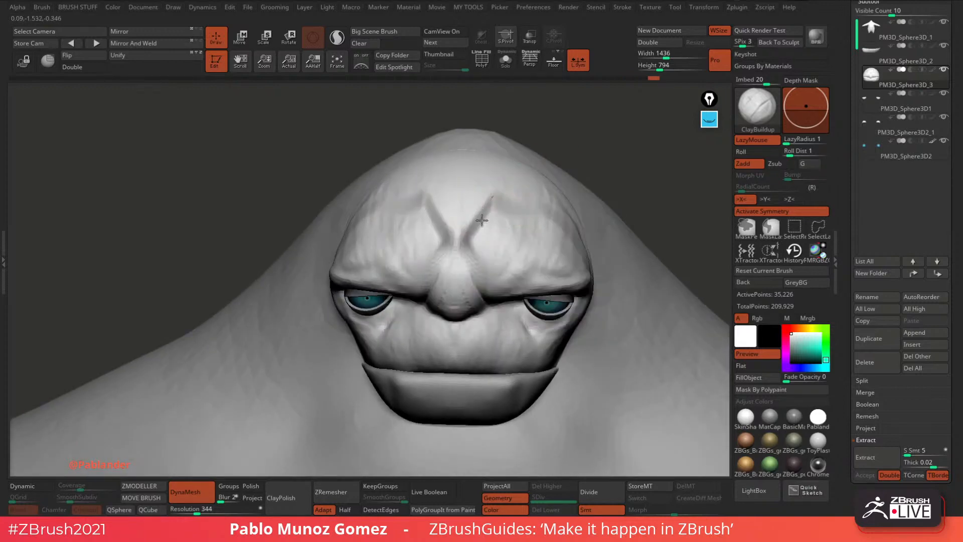
mouse_move(481, 217)
left_mouse_down()
mouse_move(503, 194)
mouse_move(513, 207)
mouse_move(519, 232)
mouse_move(483, 234)
mouse_move(495, 246)
left_mouse_up()
mouse_move(464, 223)
left_mouse_down()
mouse_move(456, 236)
mouse_move(475, 195)
left_mouse_up()
left_click_drag(602, 188, 586, 143)
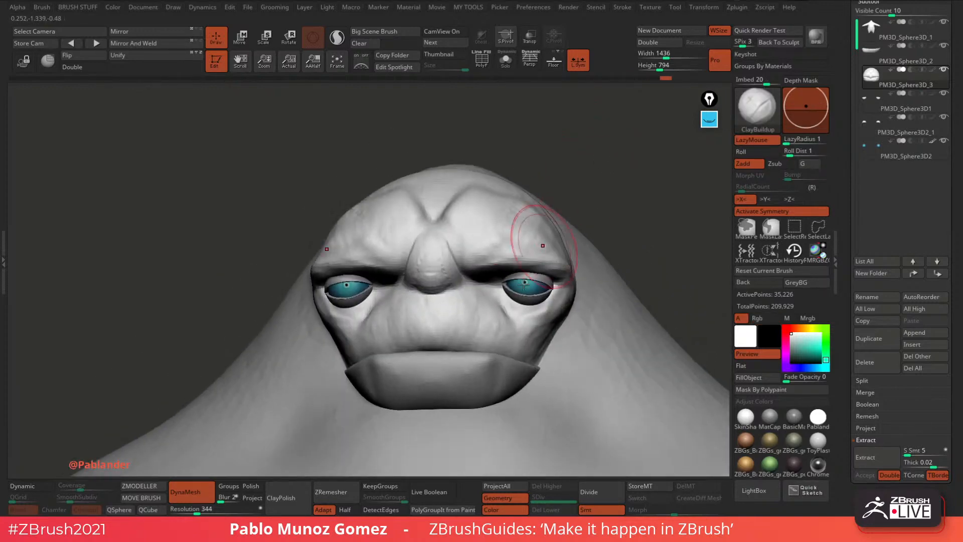
Resize the ClayBuildup brush and refine the volume around the outer eyes and upper cheeks.
key("space")
left_click_drag(535, 298, 530, 299)
right_click_drag(556, 307, 535, 320)
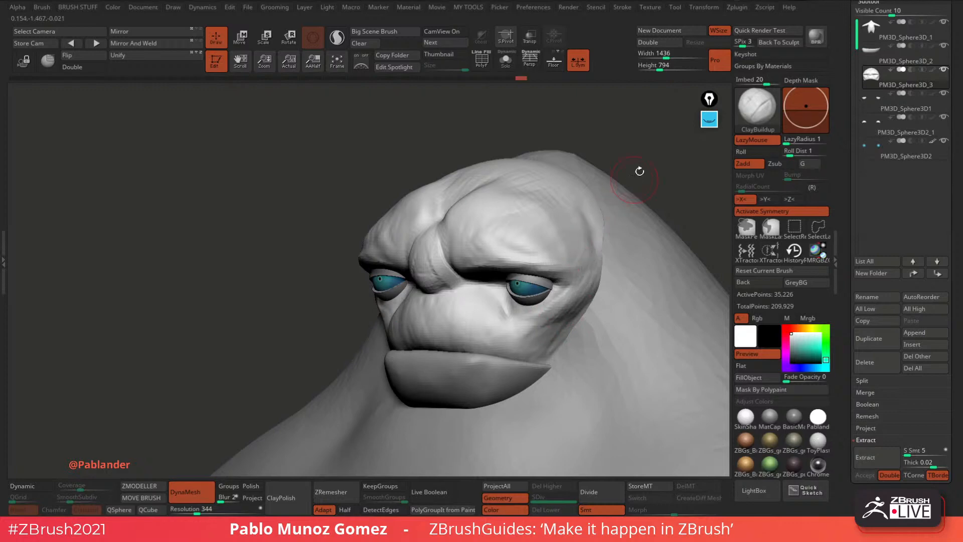
right_click_drag(640, 171, 502, 236)
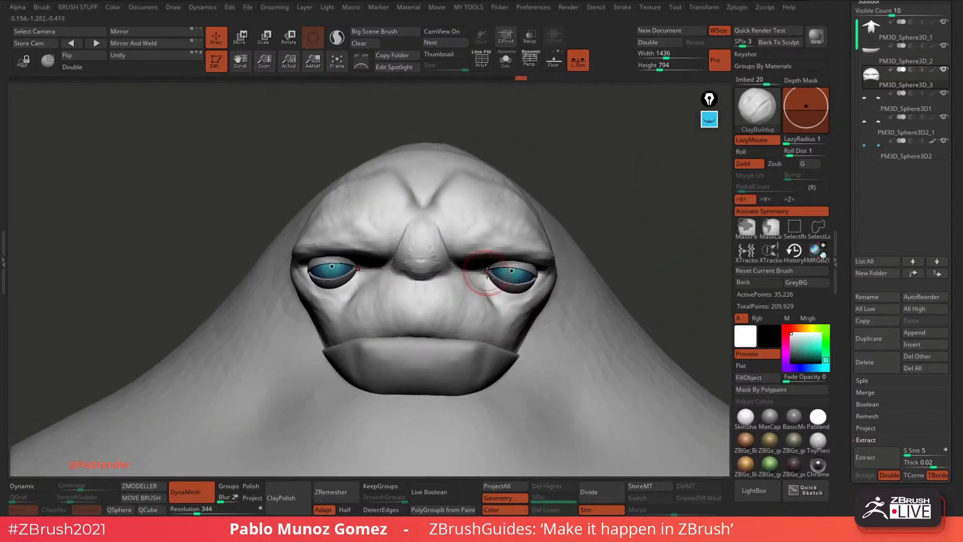
Switch to the DamStandard brush and define the creases along both sides of the nose.
key("1")
left_click(533, 316)
key("space")
left_click_drag(627, 237, 616, 238)
right_click_drag(609, 235, 582, 198)
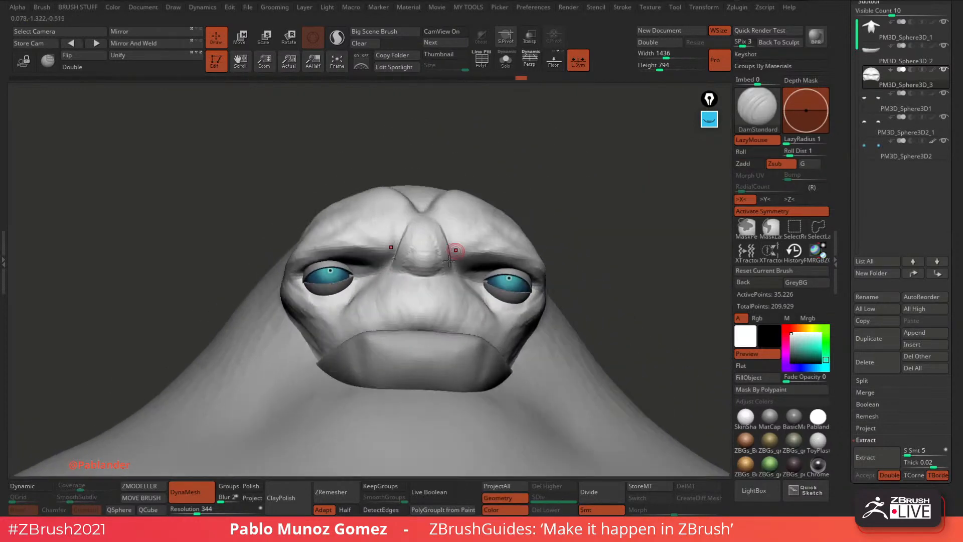
mouse_move(494, 238)
right_mouse_down()
mouse_move(597, 214)
mouse_move(596, 202)
right_mouse_up()
Carve the inner eye corners with DamStandard and smooth the skin beneath the eyes.
key("space")
left_click_drag(594, 204, 599, 202)
right_click_drag(568, 218, 535, 241)
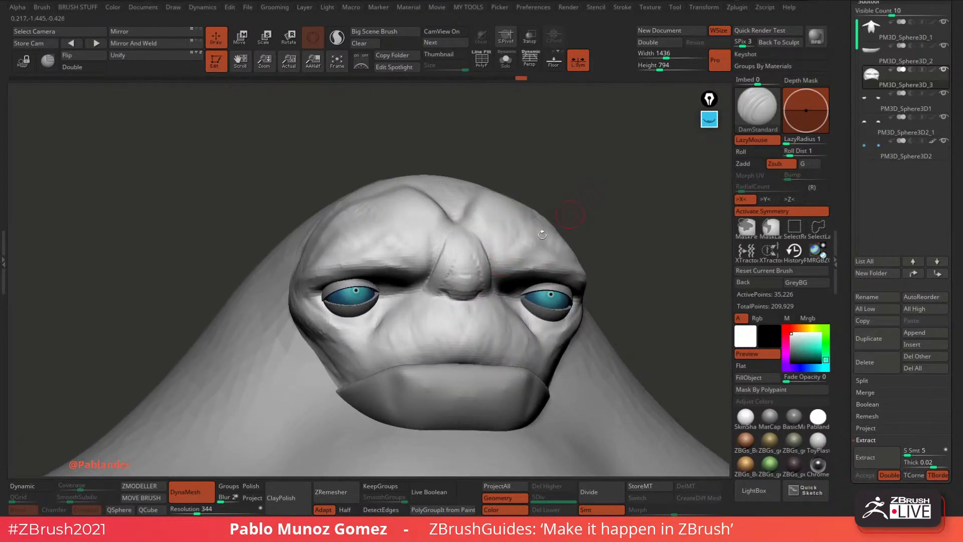
right_click_drag(577, 267, 535, 295)
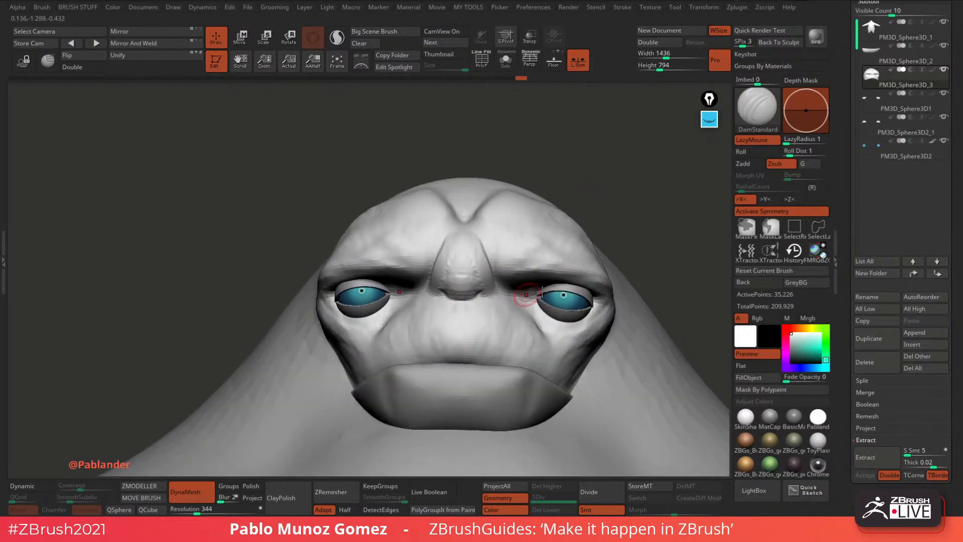
right_click_drag(607, 330, 565, 296)
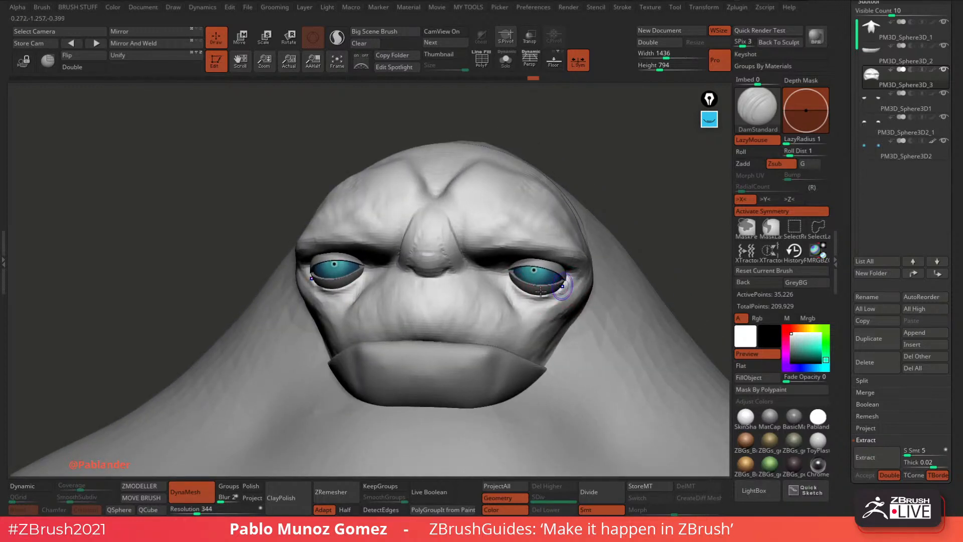
mouse_move(541, 291)
left_mouse_down("shift")
mouse_move(560, 295)
mouse_move(511, 287)
mouse_move(533, 300)
mouse_move(518, 293)
mouse_move(555, 295)
mouse_move(537, 300)
mouse_move(544, 310)
mouse_move(527, 304)
left_mouse_up("shift")
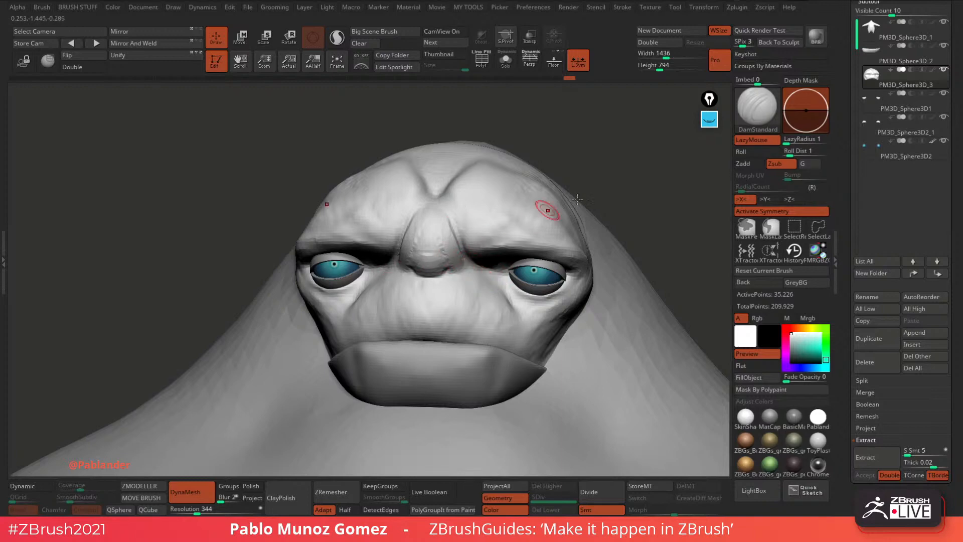
Carve the underside of the nose and shape the nostrils on both sides.
mouse_move(597, 189)
left_mouse_down()
mouse_move(574, 194)
mouse_move(608, 177)
left_mouse_up()
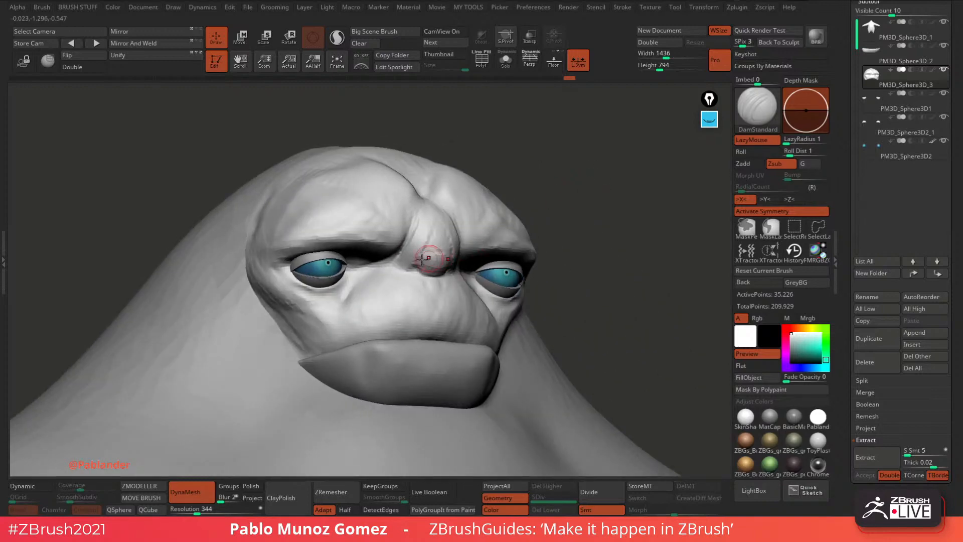
left_click_drag(421, 259, 404, 267)
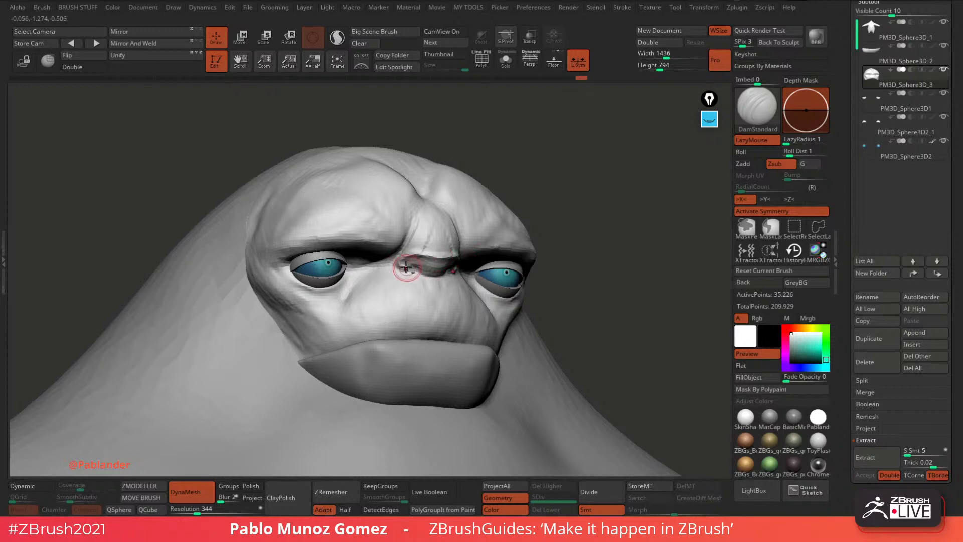
mouse_move(544, 196)
left_mouse_down()
mouse_move(453, 258)
mouse_move(436, 253)
left_mouse_up()
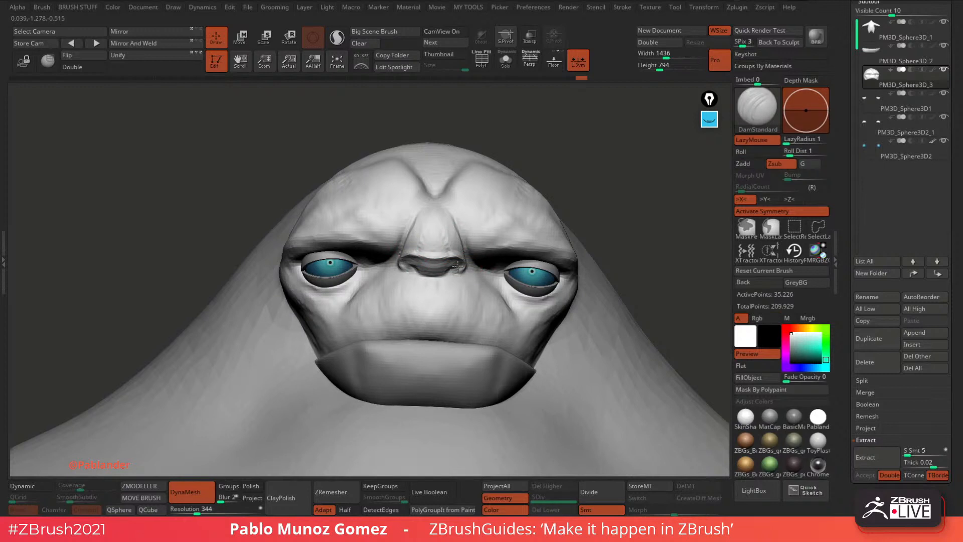
Carve folds from the nose down toward the mouth corners and hollow the cheeks beneath the eyes.
mouse_move(565, 218)
left_mouse_down()
mouse_move(481, 269)
mouse_move(468, 255)
mouse_move(528, 333)
left_mouse_up()
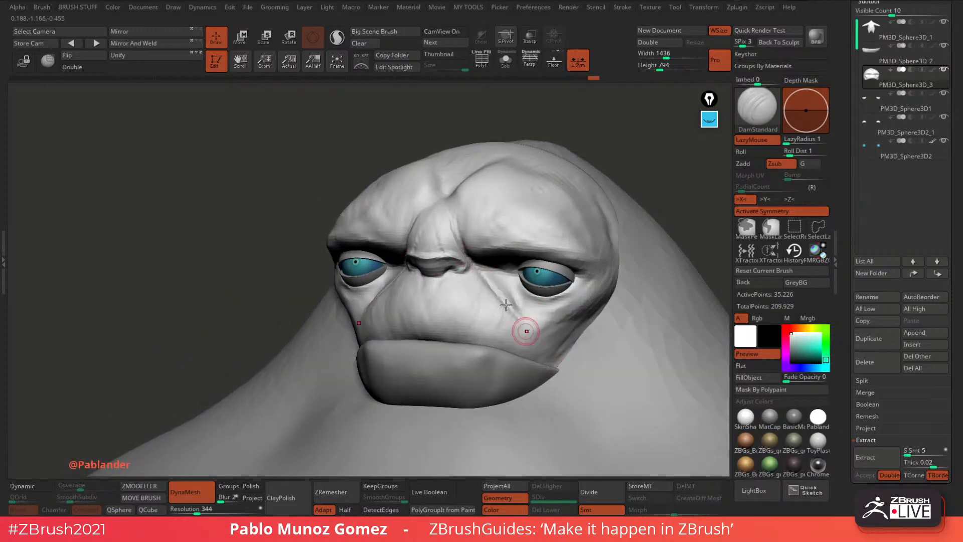
left_click_drag(478, 271, 537, 343)
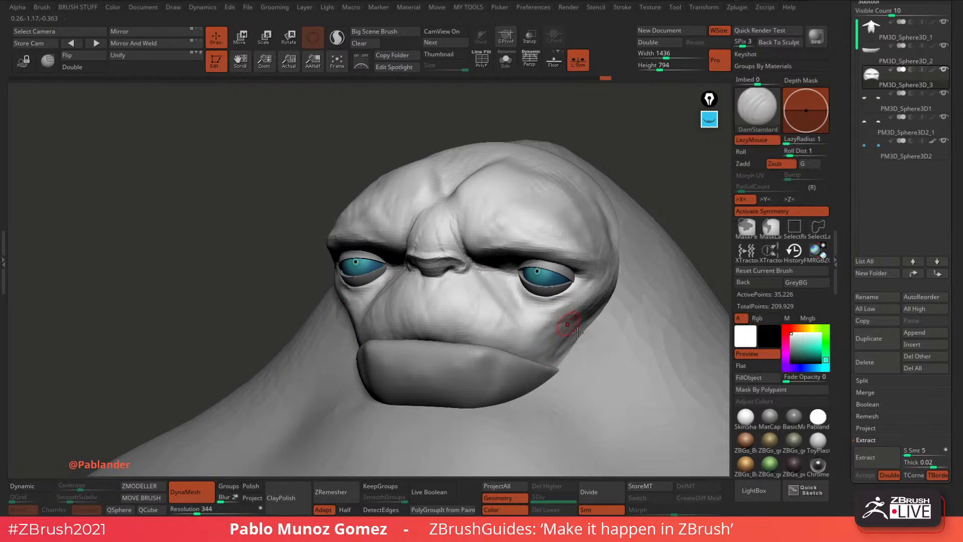
mouse_move(623, 265)
left_mouse_down("alt")
mouse_move(582, 271)
mouse_move(568, 260)
left_mouse_up("alt")
key("space")
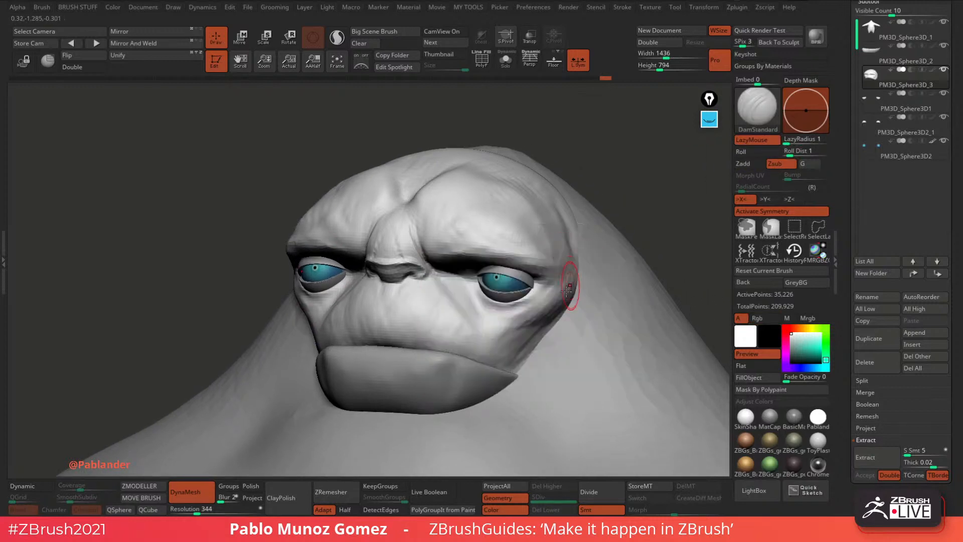
mouse_move(527, 315)
left_mouse_down()
mouse_move(520, 317)
mouse_move(556, 297)
left_mouse_up()
mouse_move(484, 321)
left_mouse_down()
mouse_move(473, 314)
mouse_move(499, 335)
mouse_move(515, 320)
mouse_move(503, 329)
left_mouse_up()
left_click_drag(613, 208, 650, 203)
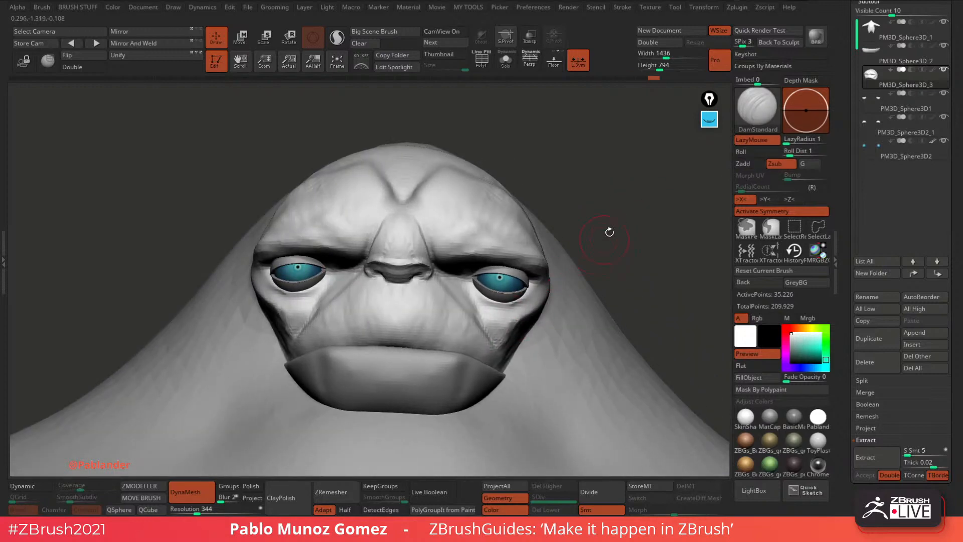
Sharpen the lower edge of both brows with DamStandard and smooth the surface above it.
left_click_drag(610, 232, 585, 216)
left_click_drag(446, 258, 541, 257)
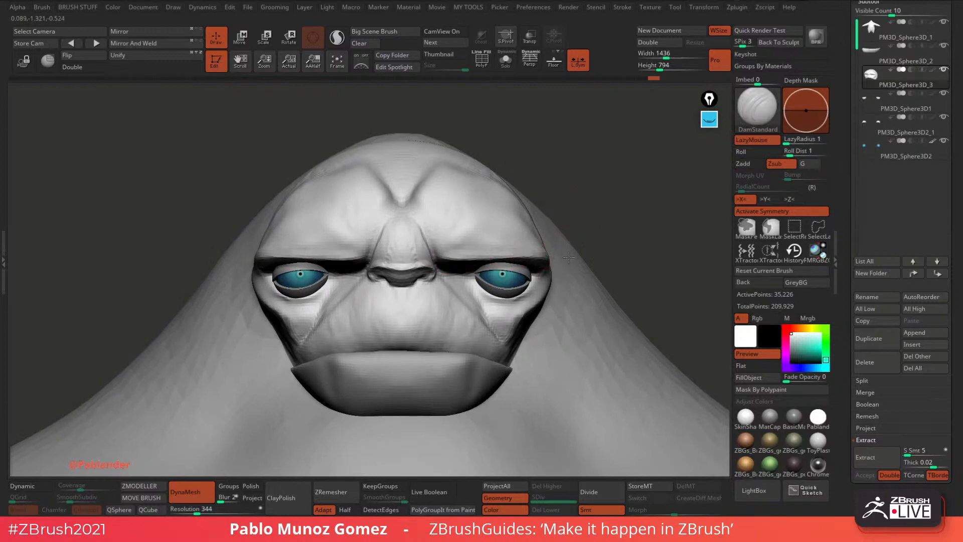
left_click_drag(448, 256, 518, 244, "shift")
Straighten the move gizmo on the head, turn off symmetry, and enable transforming all selected subtools together.
mouse_move(578, 226)
left_mouse_down("alt")
mouse_move(576, 207)
mouse_move(595, 204)
mouse_move(595, 217)
mouse_move(605, 207)
mouse_move(565, 172)
mouse_move(547, 242)
mouse_move(548, 214)
mouse_move(525, 222)
mouse_move(572, 264)
left_mouse_up("alt")
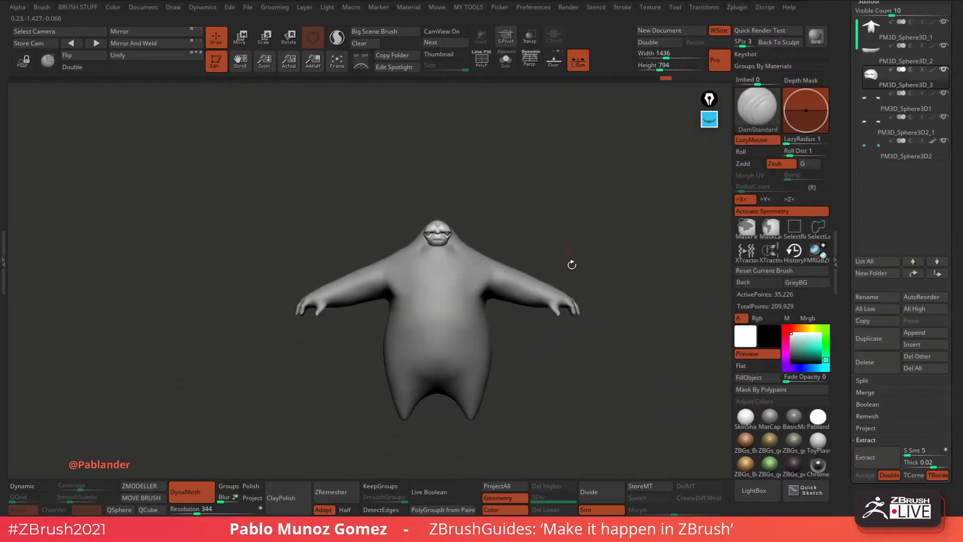
mouse_move(577, 371)
left_mouse_down()
mouse_move(604, 376)
mouse_move(577, 366)
mouse_move(605, 285)
left_mouse_up()
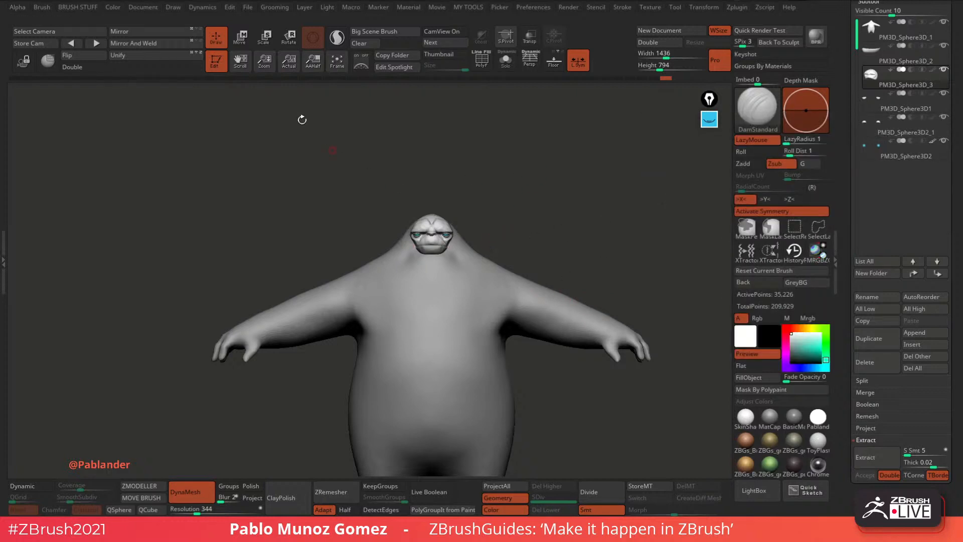
key("w")
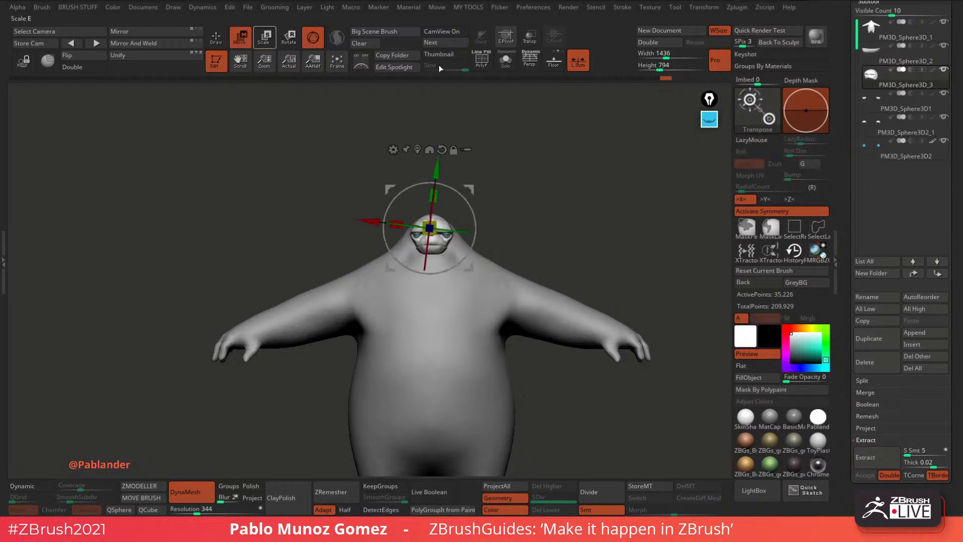
left_click(441, 149)
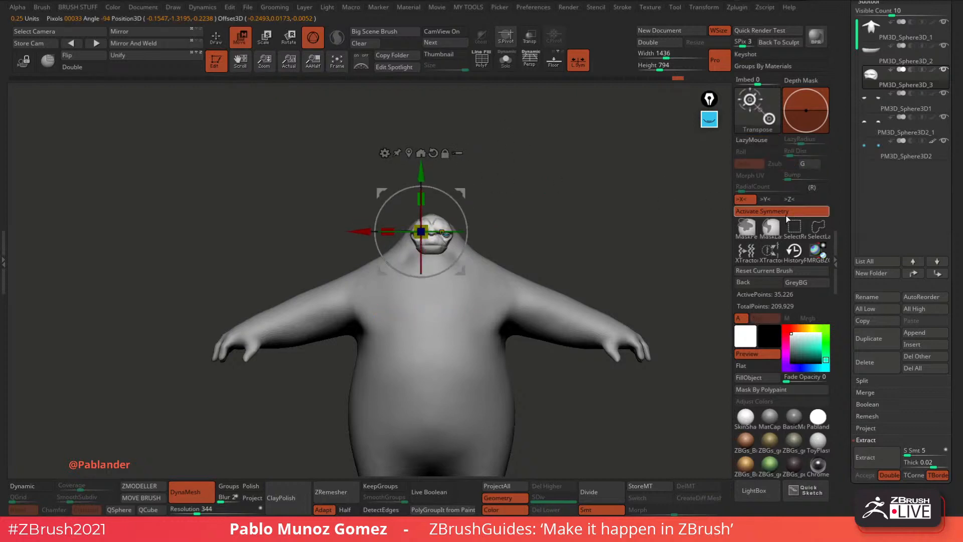
left_click(411, 151)
left_click(470, 153)
Centre the move gizmo on the head and leave the body out of the selected subtools.
left_click_drag(583, 208, 573, 347, "ctrl+shift")
key("ctrl+z")
key("b")
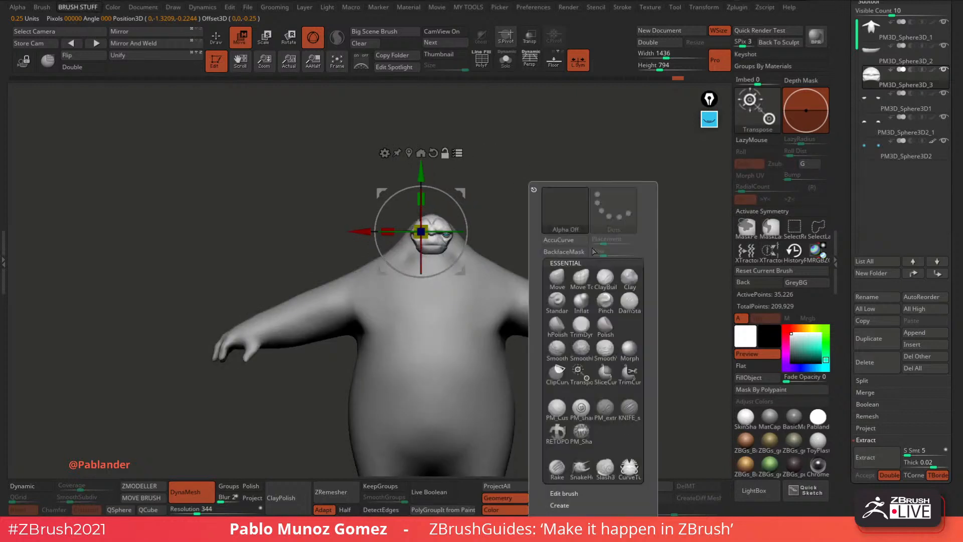
left_click(420, 152, "alt")
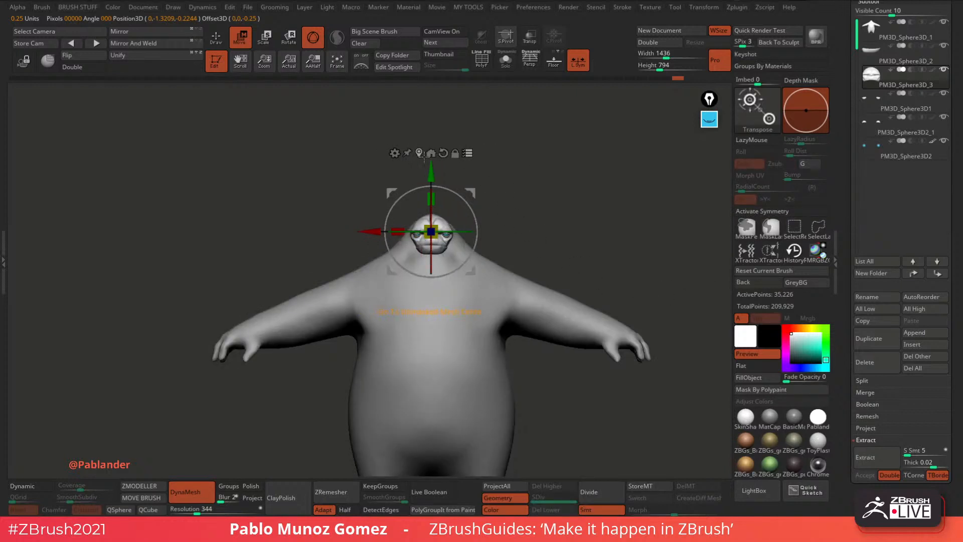
left_click_drag(568, 234, 538, 207, "ctrl+shift")
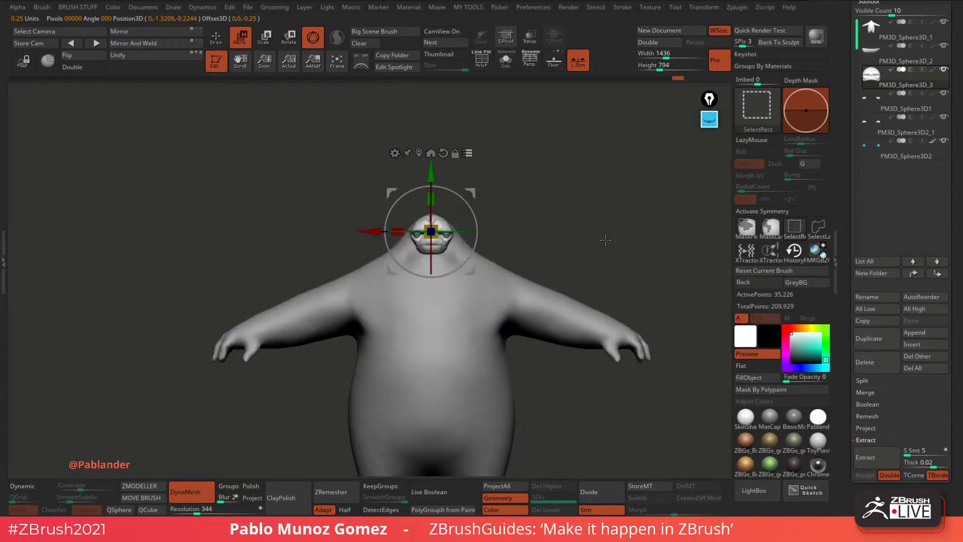
mouse_move(605, 240)
left_mouse_down("ctrl+alt+shift")
mouse_move(675, 394)
mouse_move(632, 385)
left_mouse_up("ctrl+alt+shift")
Enlarge and reposition the head, jaw and eye parts together so the face sits against the front of the body.
left_click_drag(454, 217, 443, 211)
left_click_drag(430, 173, 431, 184)
left_click_drag(499, 174, 563, 182)
mouse_move(497, 237)
left_mouse_down()
mouse_move(550, 186)
mouse_move(481, 193)
left_mouse_up()
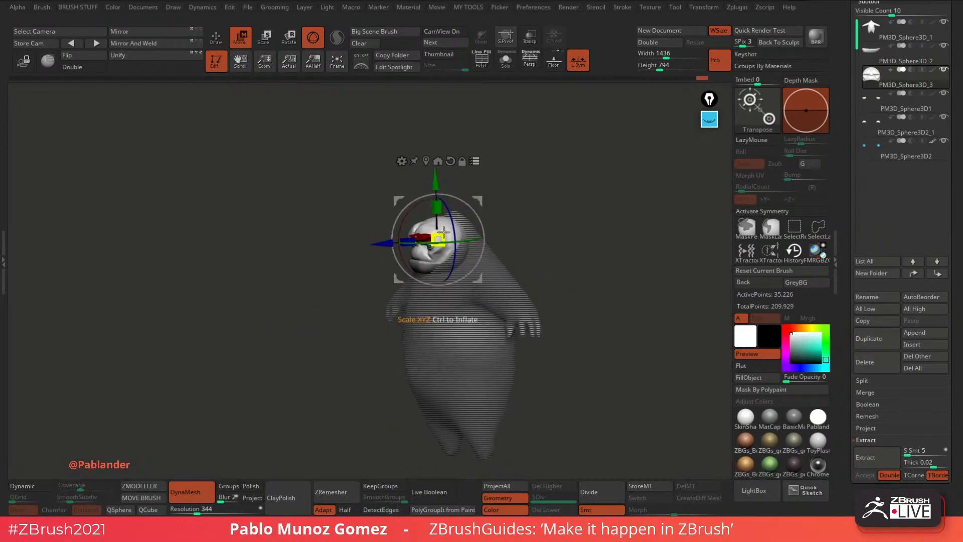
left_click_drag(438, 239, 442, 243)
key("q")
Select the body and pull its upper part around the back of the head with a large Move brush.
mouse_move(544, 193)
left_mouse_down("shift")
mouse_move(562, 186)
mouse_move(548, 204)
mouse_move(476, 193)
mouse_move(469, 224)
mouse_move(485, 223)
left_mouse_up("shift")
left_click(507, 274, "alt")
key("b")
left_click(518, 264)
key("space")
key("space")
key("space")
mouse_move(474, 225)
left_mouse_down()
mouse_move(486, 226)
mouse_move(459, 237)
left_mouse_up()
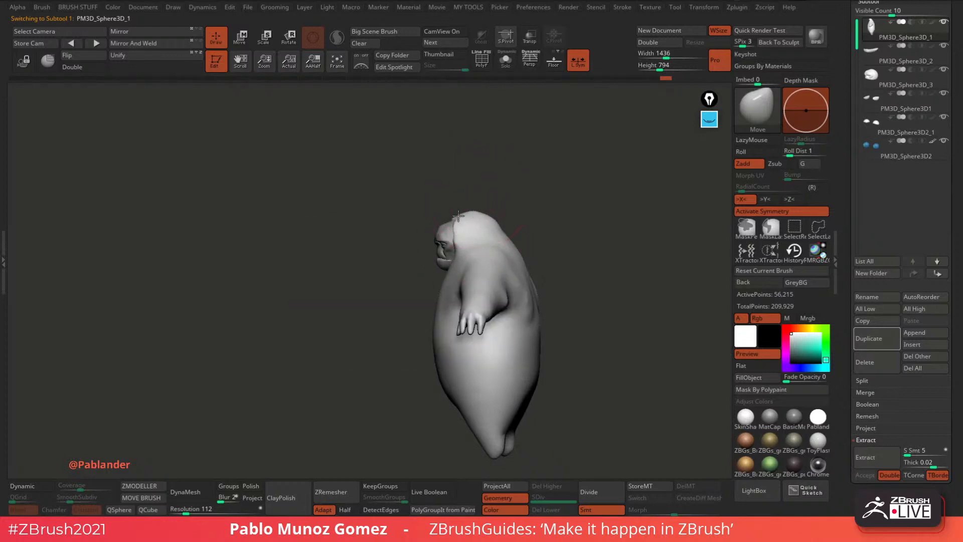
key("shift")
right_click_drag(454, 216, 475, 241)
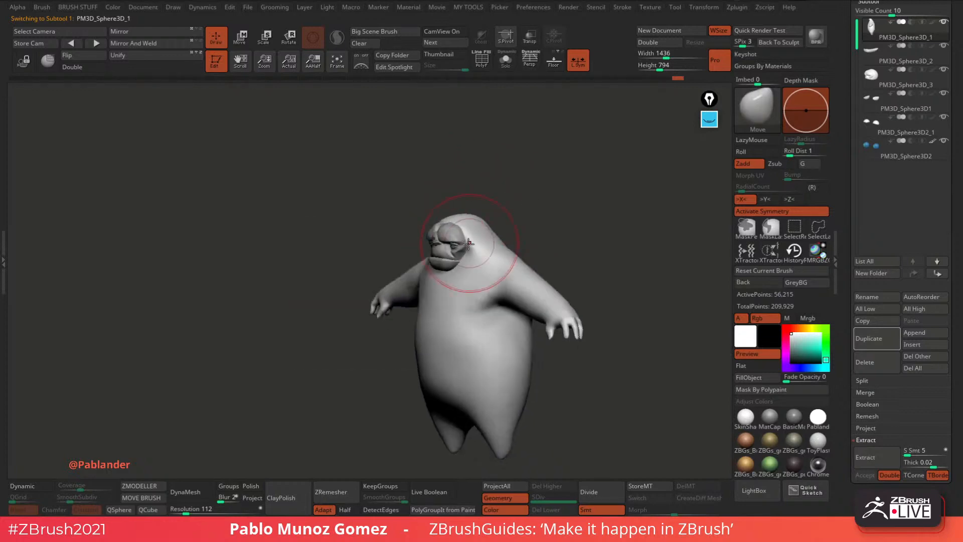
key("space")
left_click_drag(523, 197, 516, 198)
Reduce the Move brush size and fit the body surface around the sides of the face and jaw.
mouse_move(494, 261)
right_mouse_down()
mouse_move(482, 268)
mouse_move(479, 301)
right_mouse_up()
key("space")
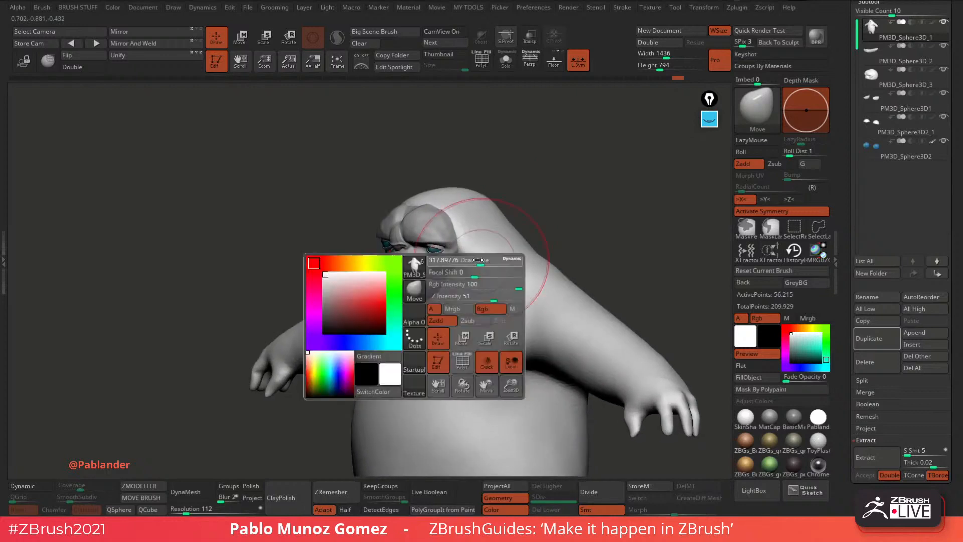
left_click_drag(490, 262, 450, 267)
key("space")
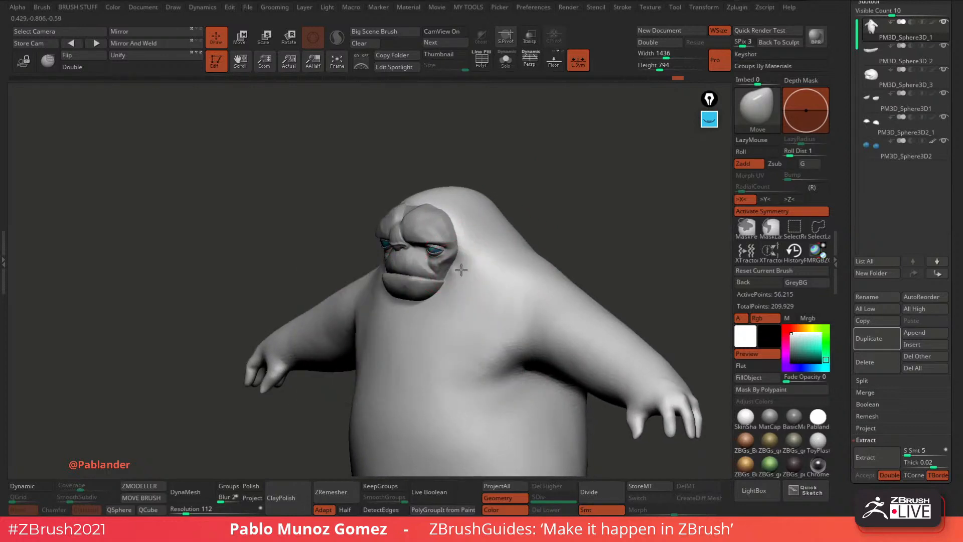
right_click_drag(475, 269, 482, 266, "shift")
left_click_drag(450, 275, 444, 274)
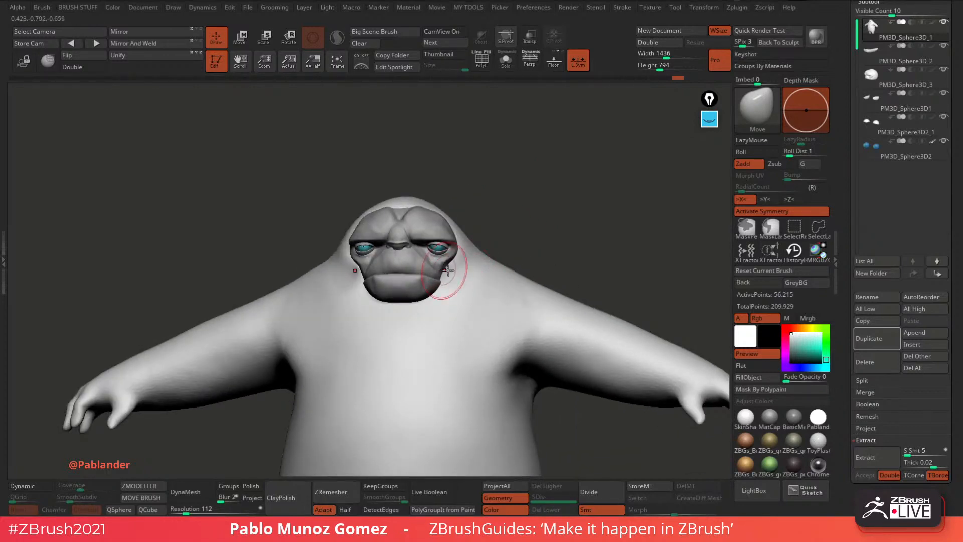
mouse_move(453, 269)
right_mouse_down("shift")
mouse_move(458, 262)
mouse_move(408, 301)
mouse_move(451, 275)
mouse_move(486, 214)
mouse_move(456, 230)
right_mouse_up("shift")
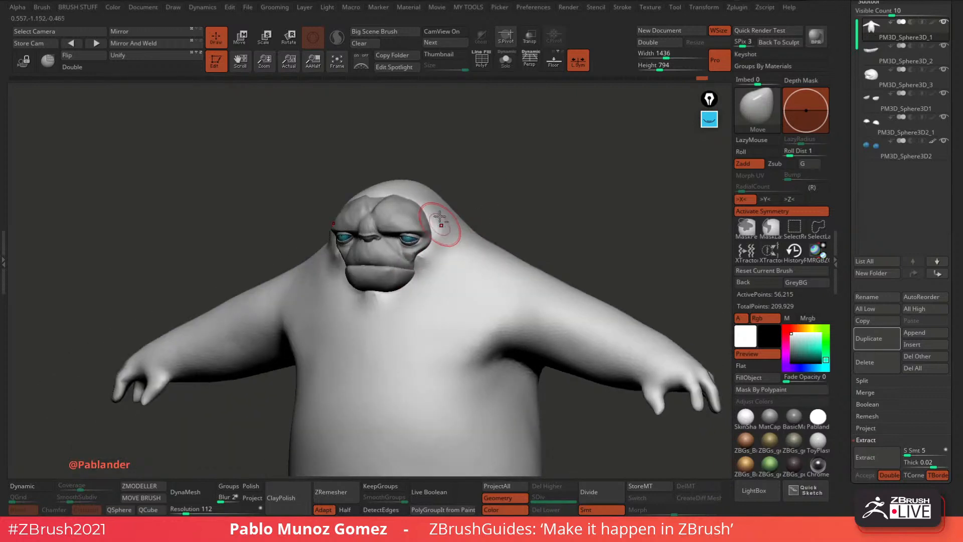
Smooth the body's crown above the brows and remesh the body with DynaMesh.
mouse_move(399, 175)
right_mouse_down()
mouse_move(375, 195)
mouse_move(516, 155)
right_mouse_up()
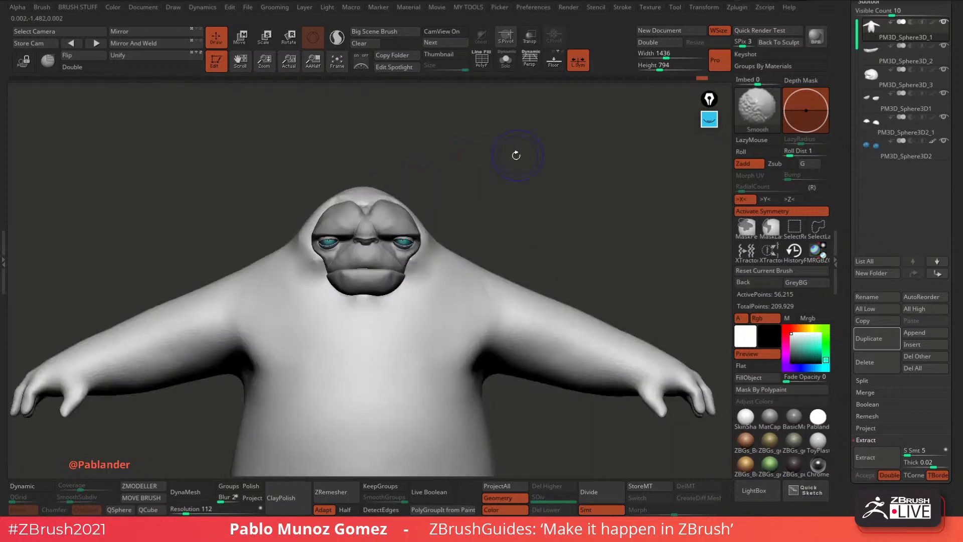
left_click_drag(380, 194, 367, 199, "shift")
left_click_drag(215, 137, 182, 90, "ctrl")
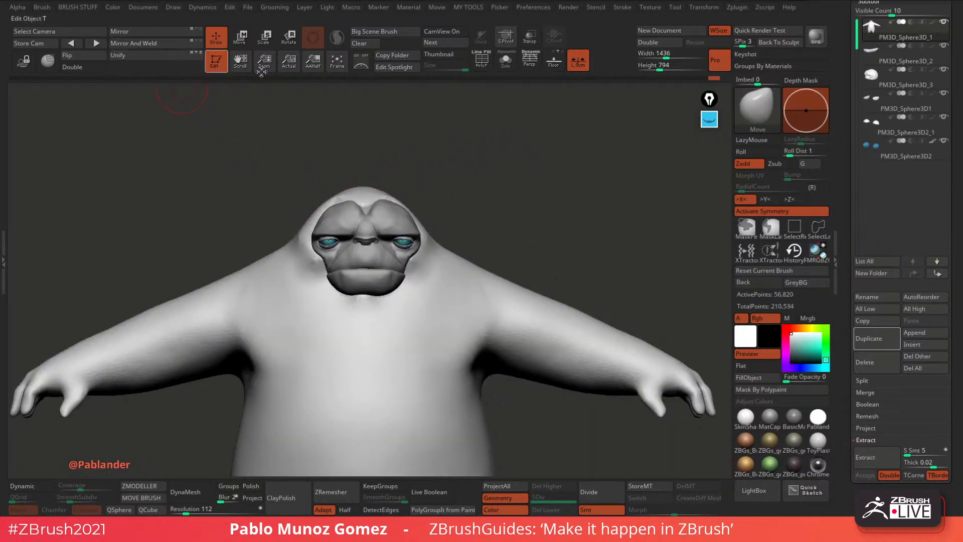
Turn off local symmetry and apply Mirror And Weld to the body.
right_click_drag(425, 181, 491, 190, "alt")
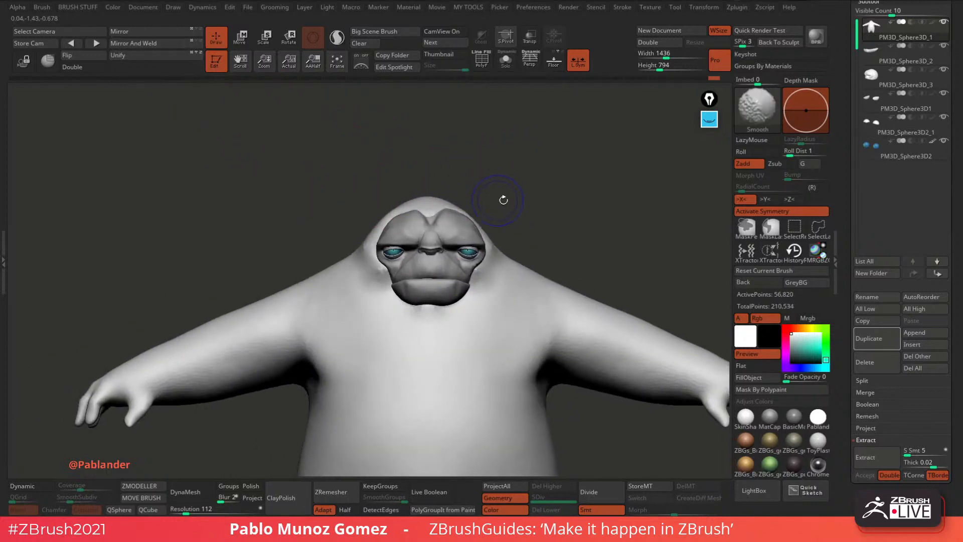
right_click_drag(543, 224, 556, 192, "ctrl")
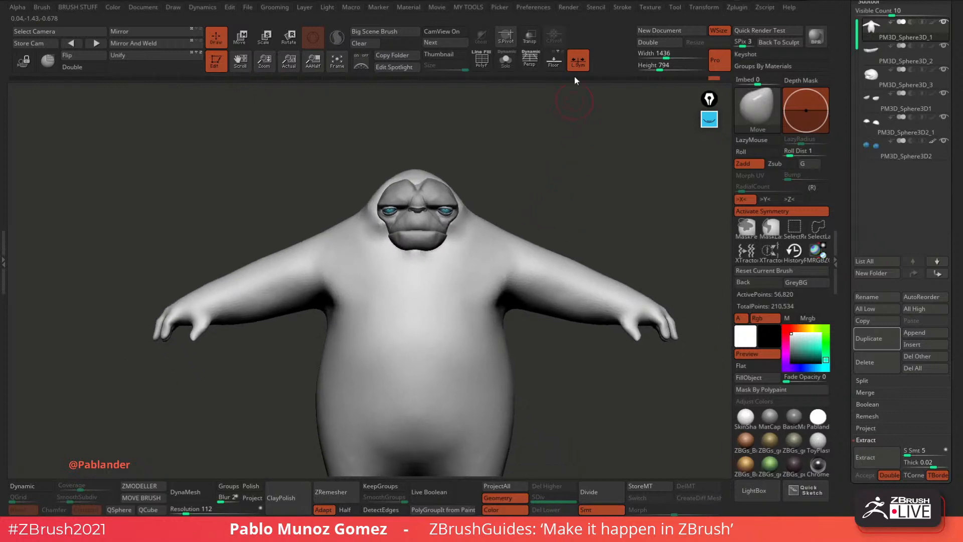
left_click(158, 47)
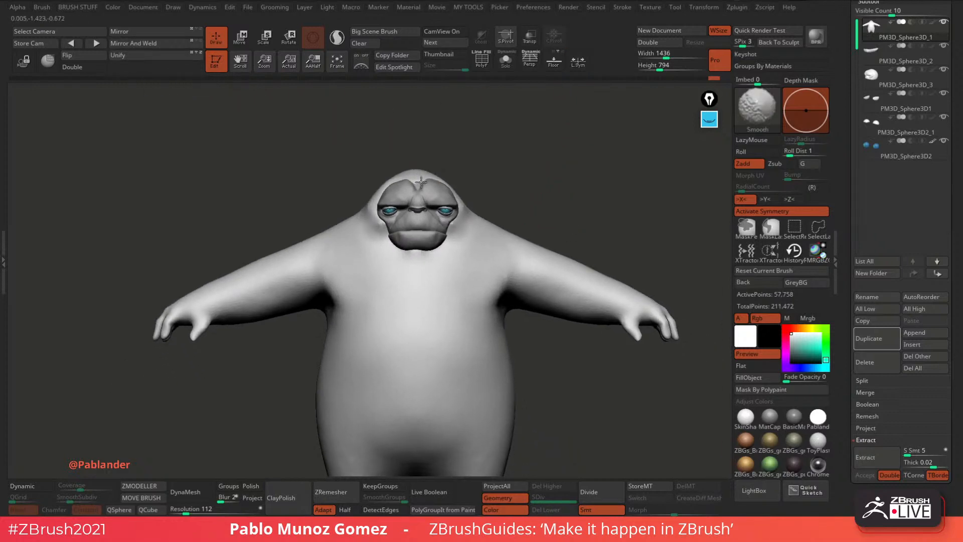
Select the lower jaw, flip it with Mirror, and apply Mirror And Weld to make it symmetrical.
mouse_move(456, 162)
right_mouse_down("ctrl")
mouse_move(481, 204)
mouse_move(473, 215)
right_mouse_up("ctrl")
mouse_move(544, 194)
right_mouse_down()
mouse_move(501, 194)
mouse_move(539, 196)
right_mouse_up()
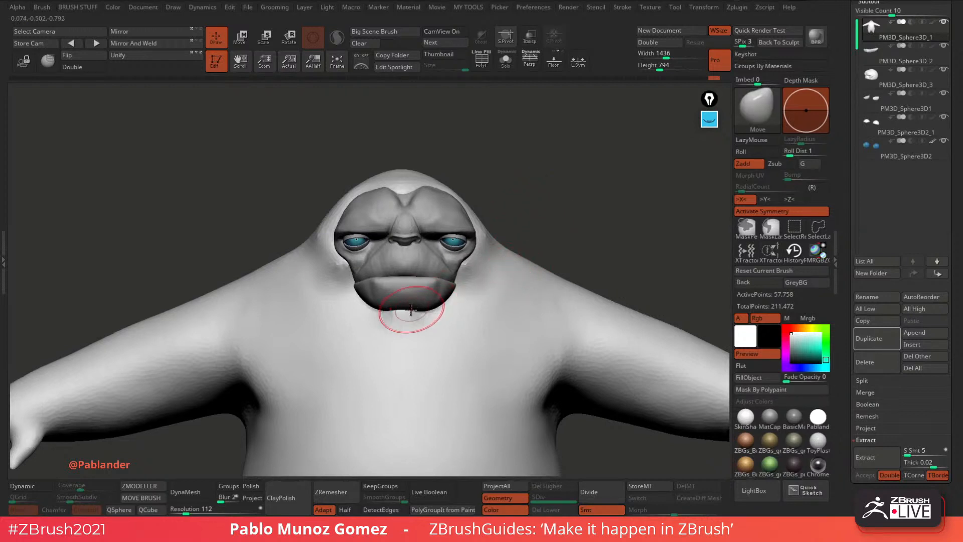
left_click(406, 292, "alt")
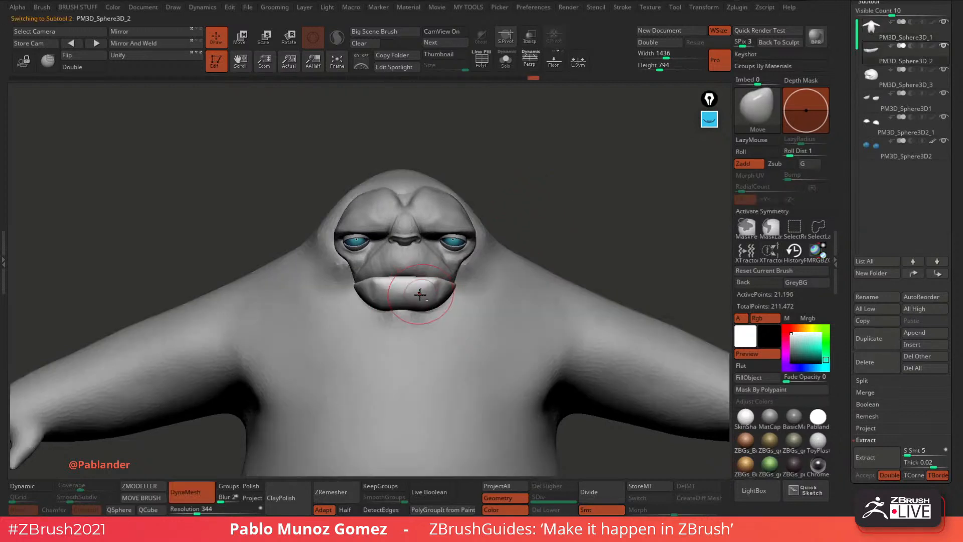
key("w")
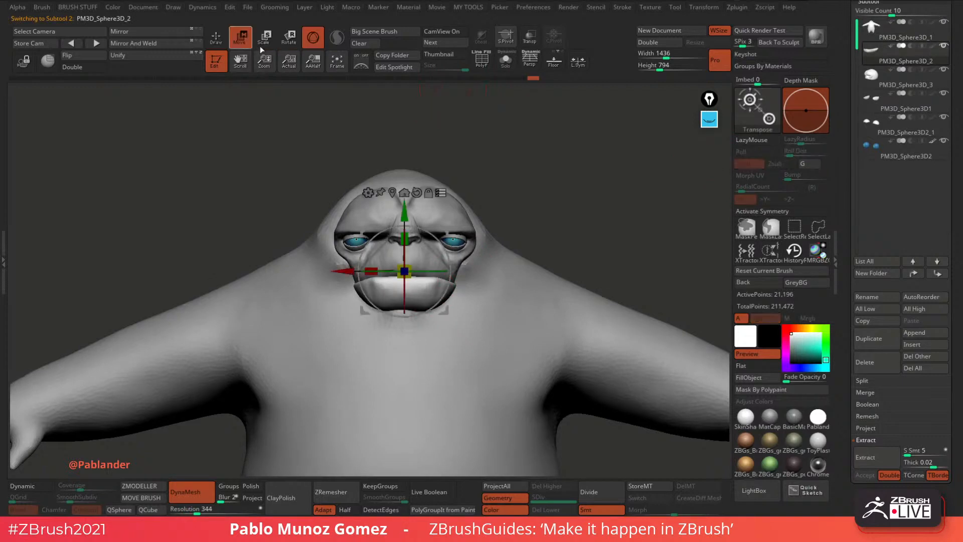
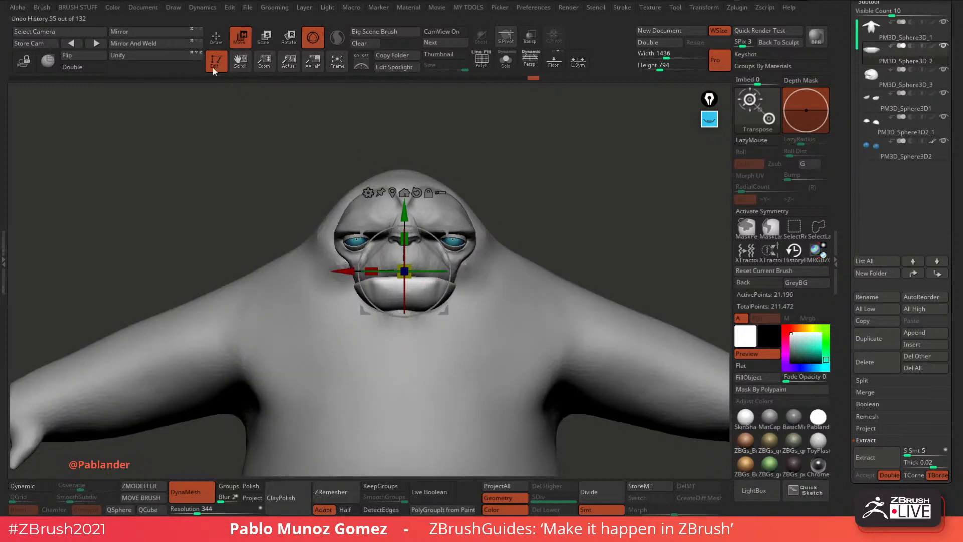
left_click(146, 32)
left_click(161, 45)
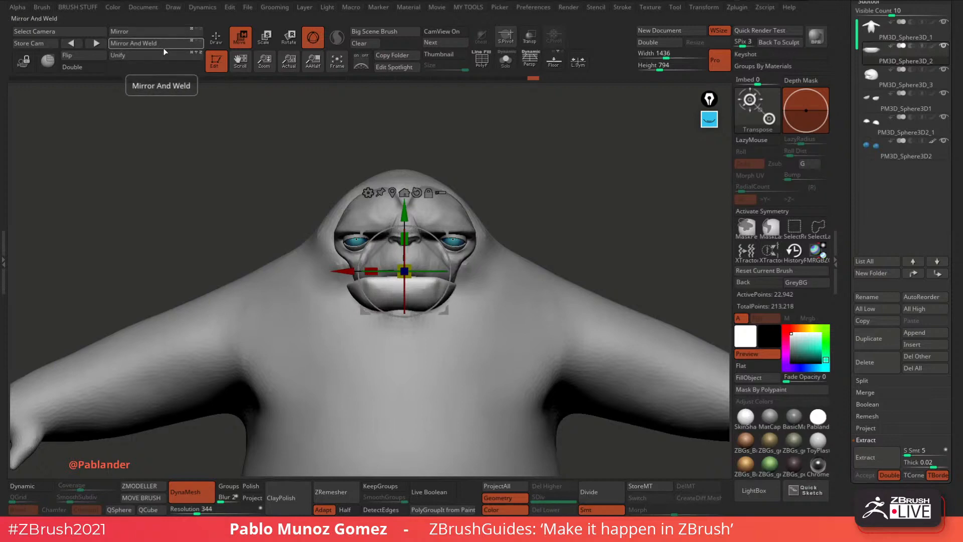
left_click_drag(652, 111, 920, 116)
Flip the upper head subtool and apply Mirror And Weld so both halves of the face match.
left_click_drag(675, 186, 533, 221, "shift")
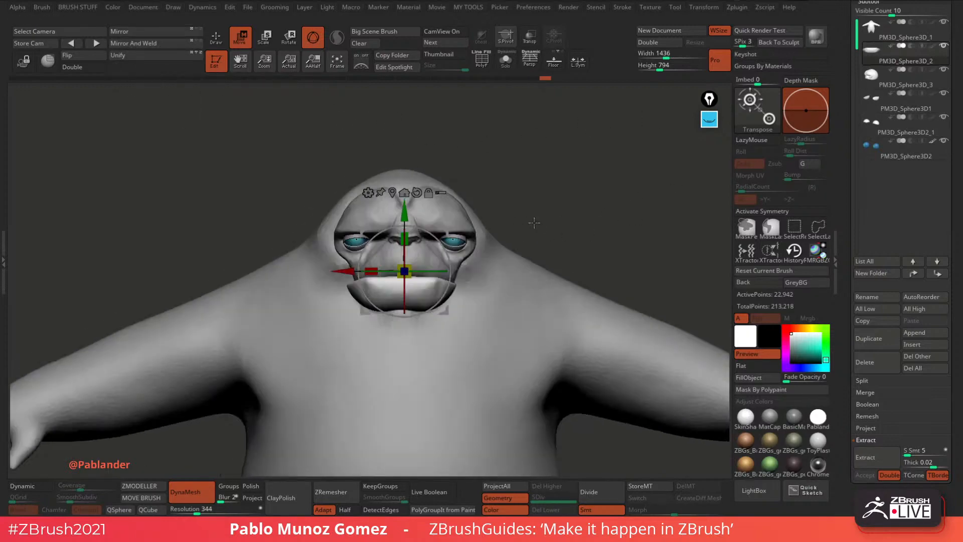
left_click(883, 79)
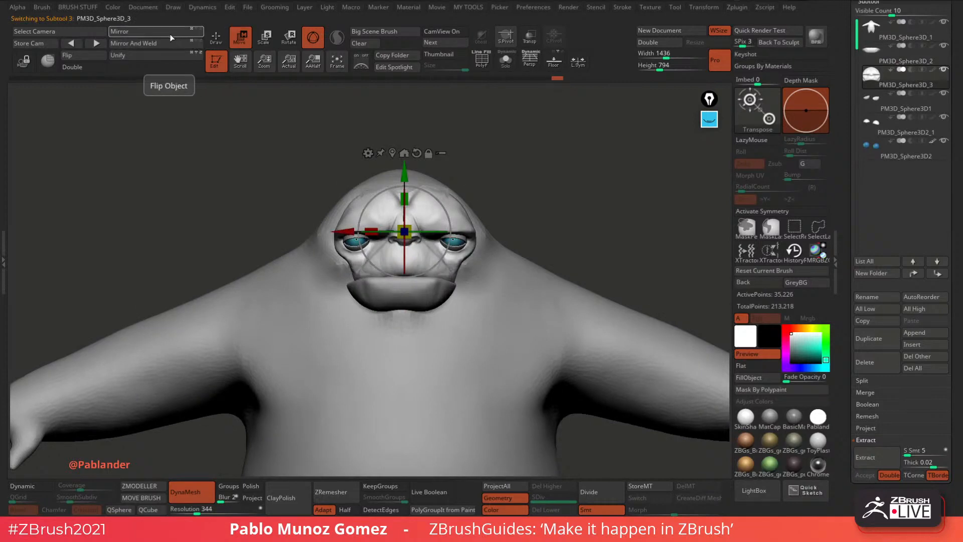
left_click(169, 35)
left_click(173, 44)
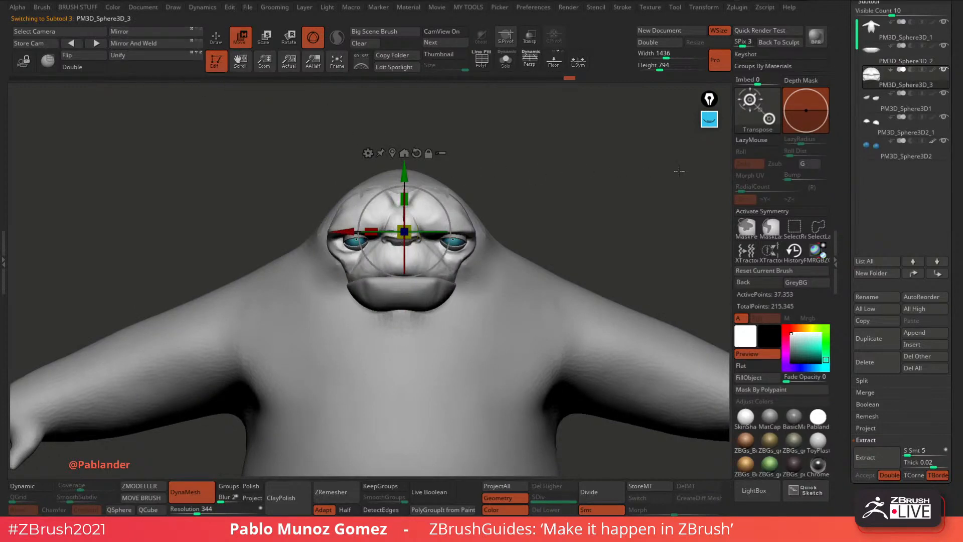
Mirror the eyelid and eyeball subtools so the eyes line up symmetrically on the face.
left_click(906, 108)
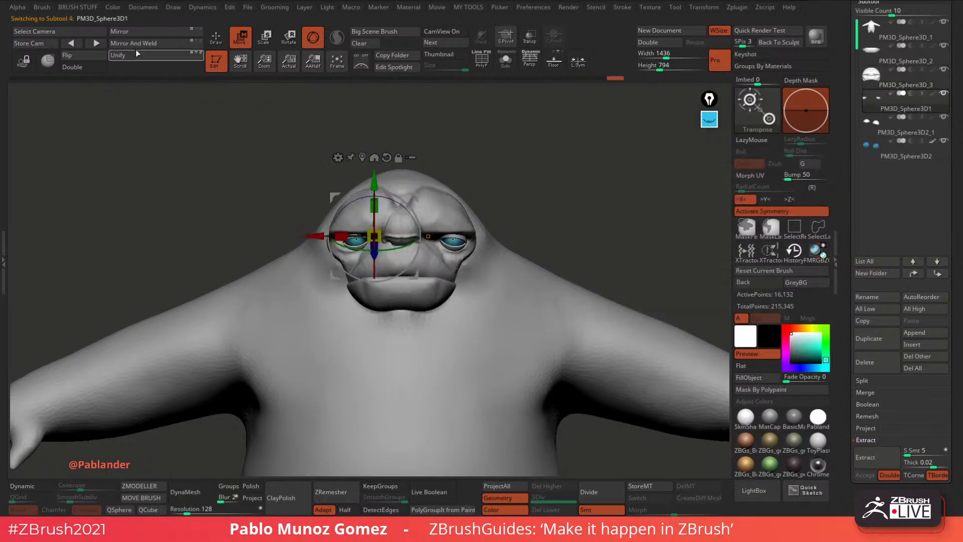
left_click(893, 122)
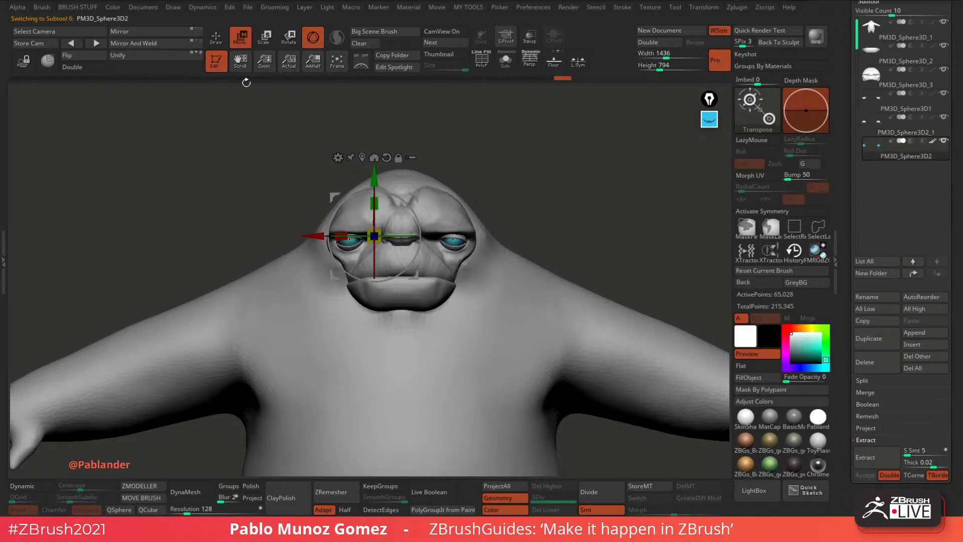
key("q")
Enable X symmetry on the upper head and refine its brow and side contours with Move at a draw size of about 83.
left_click(473, 230, "alt")
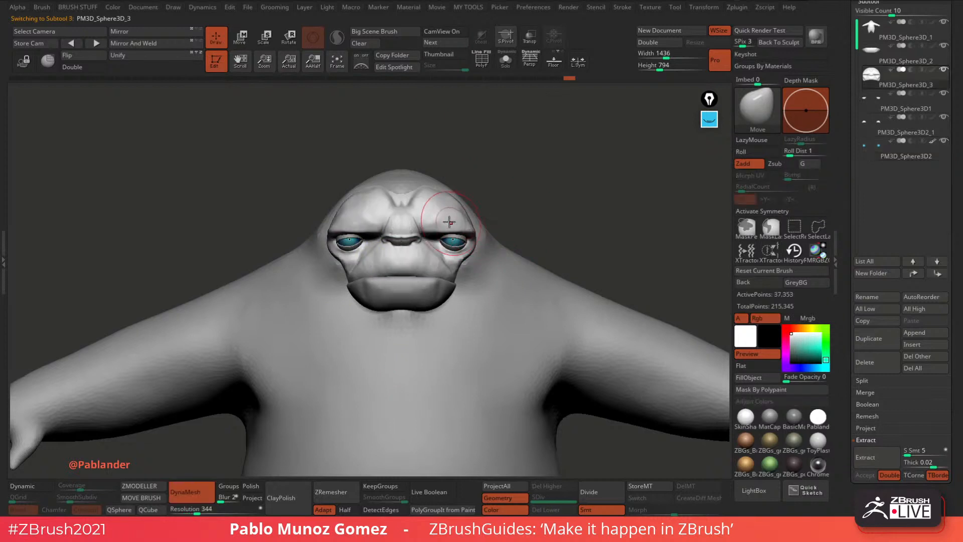
key("space")
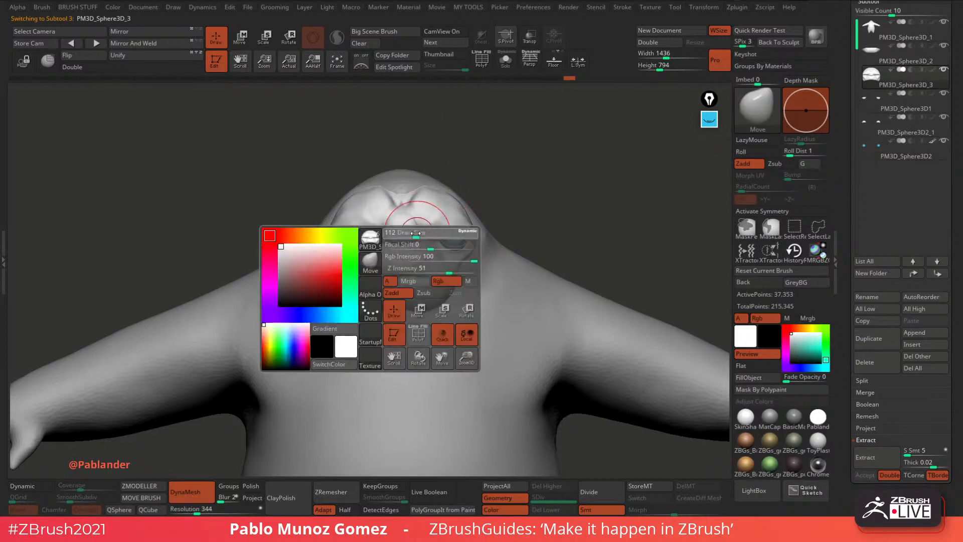
left_click_drag(420, 243, 409, 243)
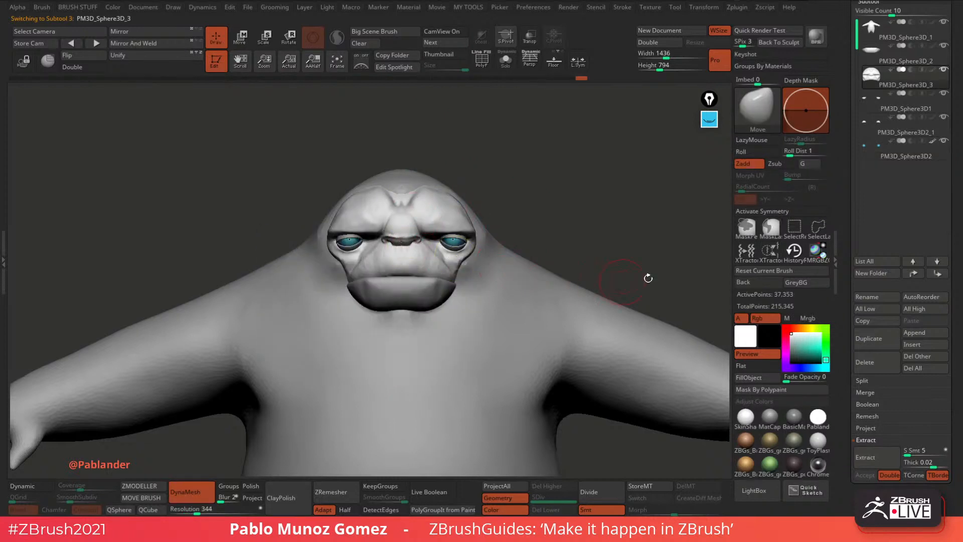
key("x")
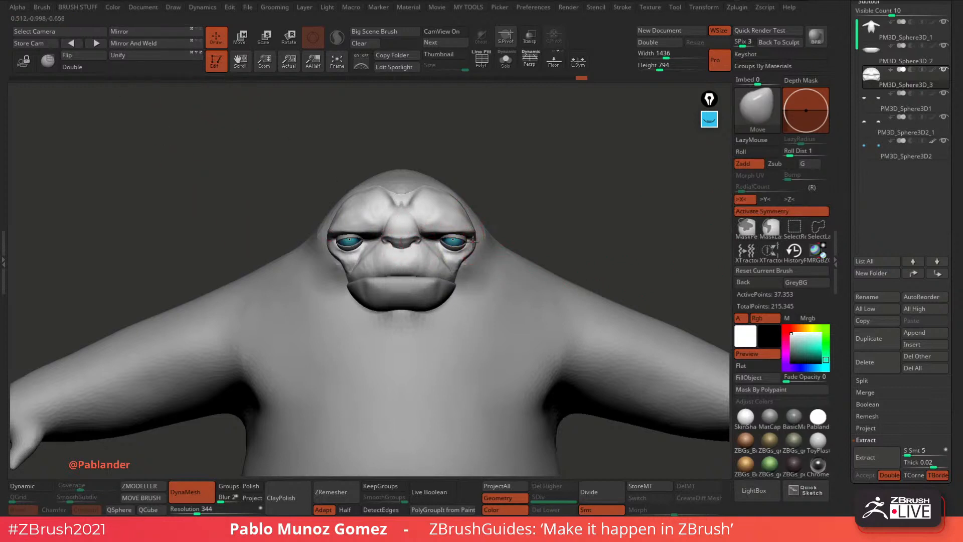
left_click_drag(525, 190, 497, 195)
key("space")
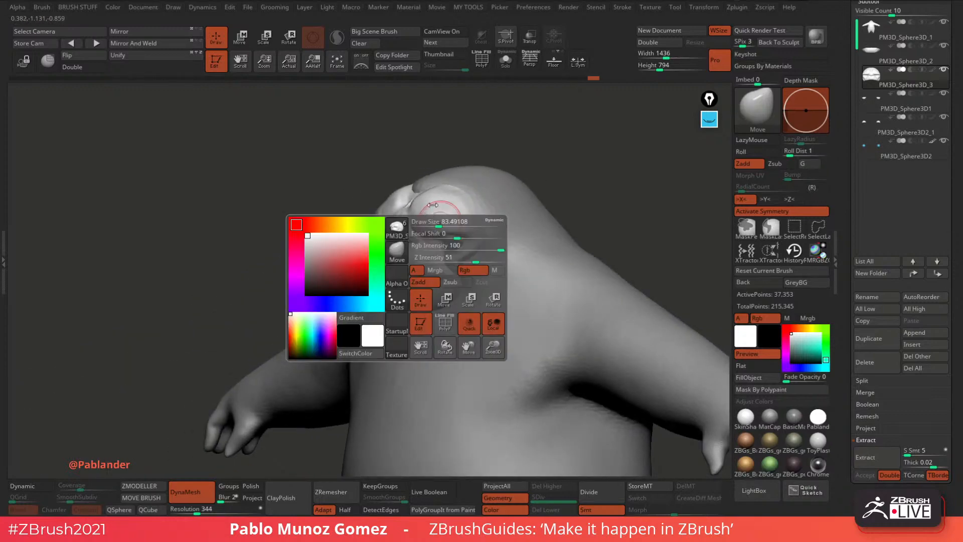
key("space")
key("shift")
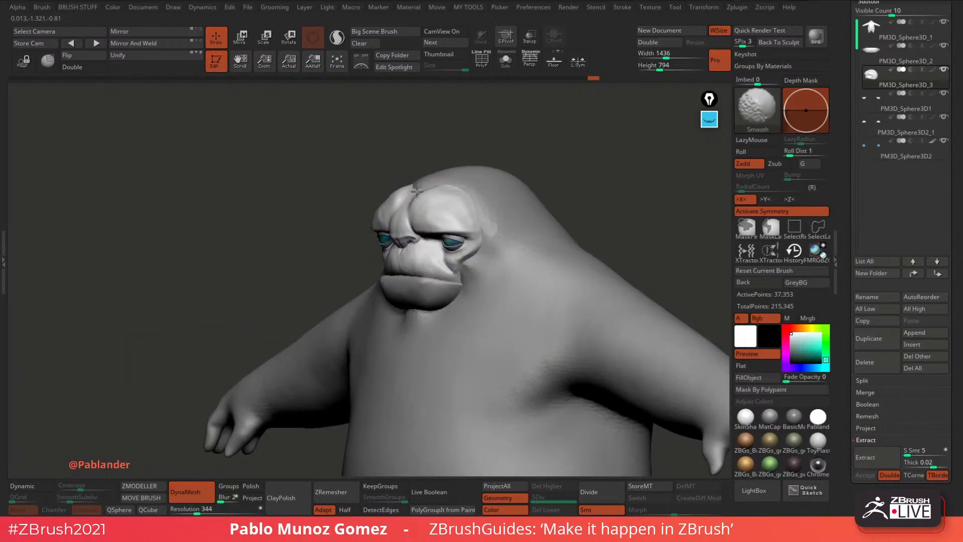
left_click_drag(481, 146, 500, 150, "shift")
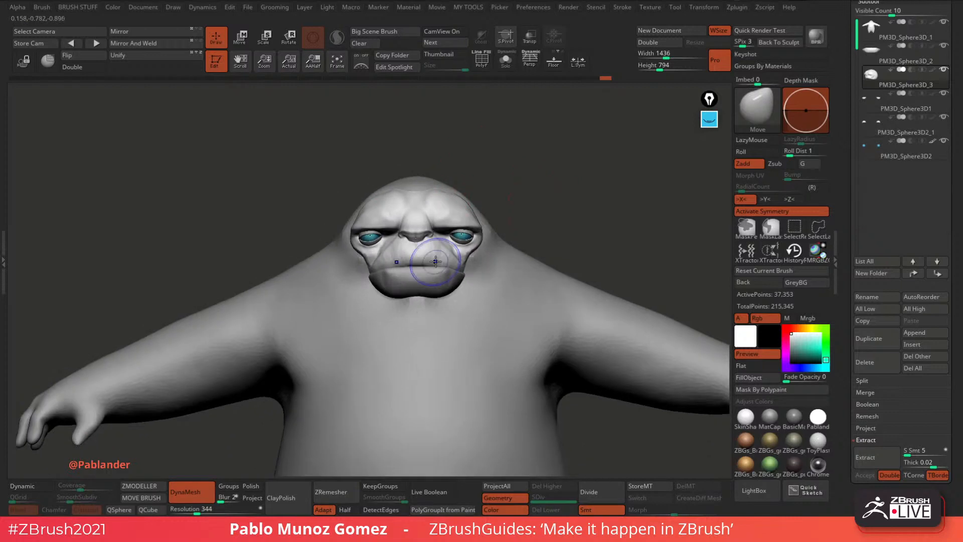
Select the lower jaw, centre the transform gizmo on it and enlarge it slightly beneath the face.
left_click(470, 299, "alt")
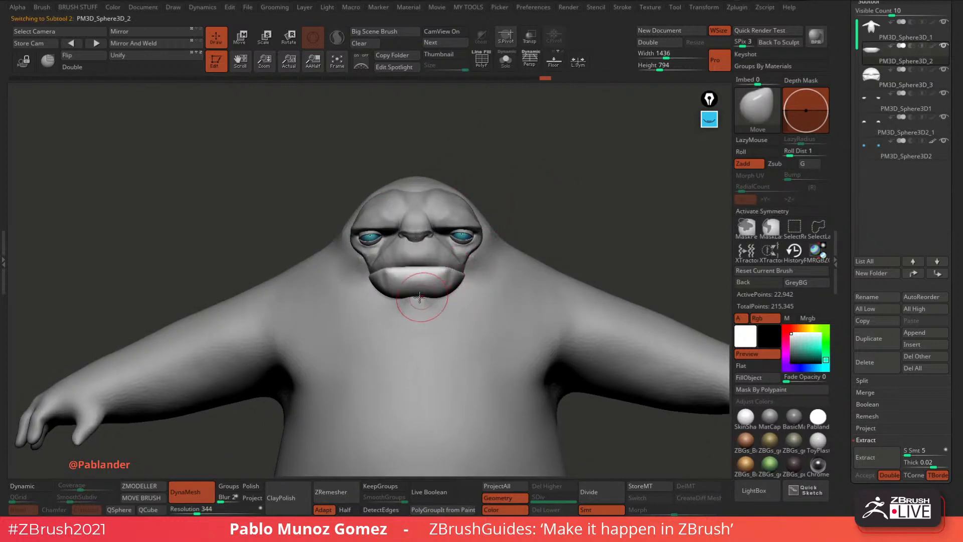
left_click_drag(495, 236, 548, 216)
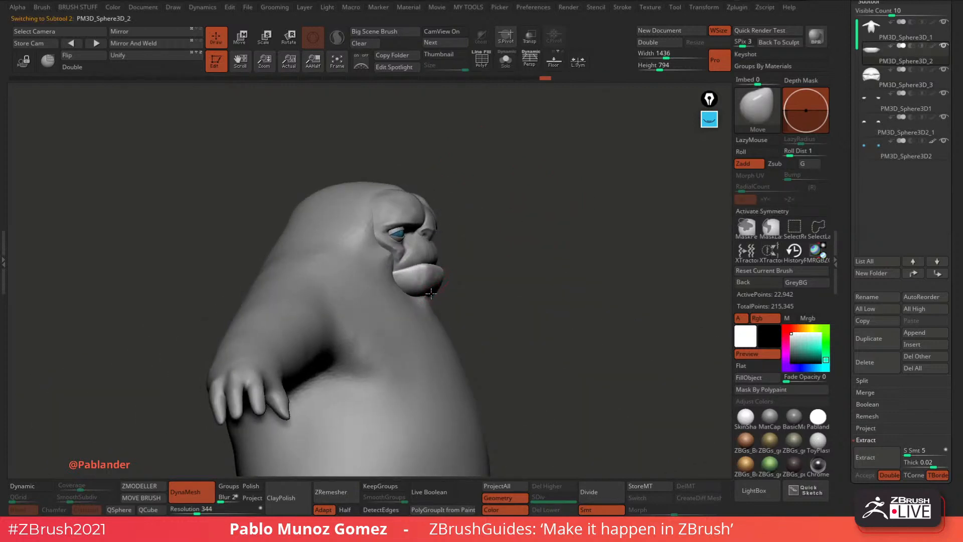
left_click_drag(431, 293, 393, 289, "shift")
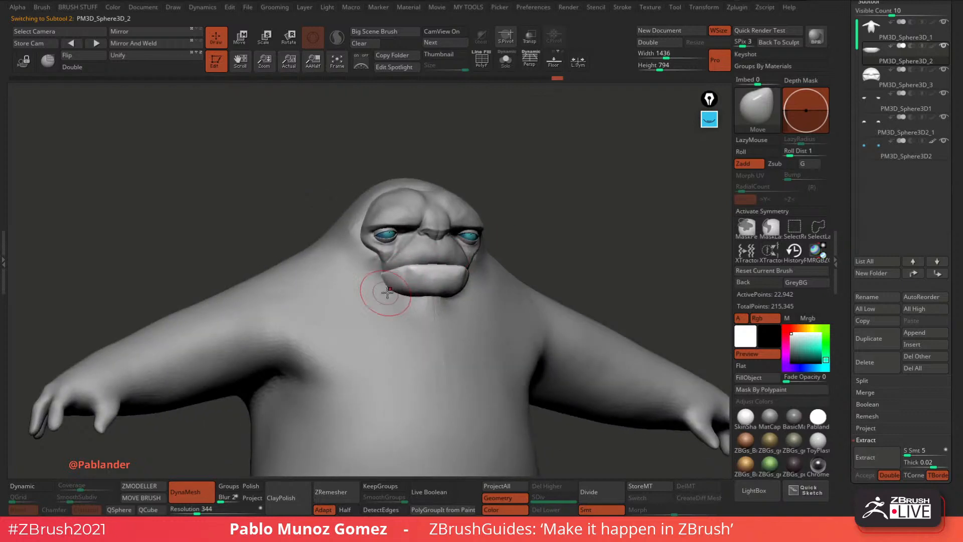
left_click(316, 46)
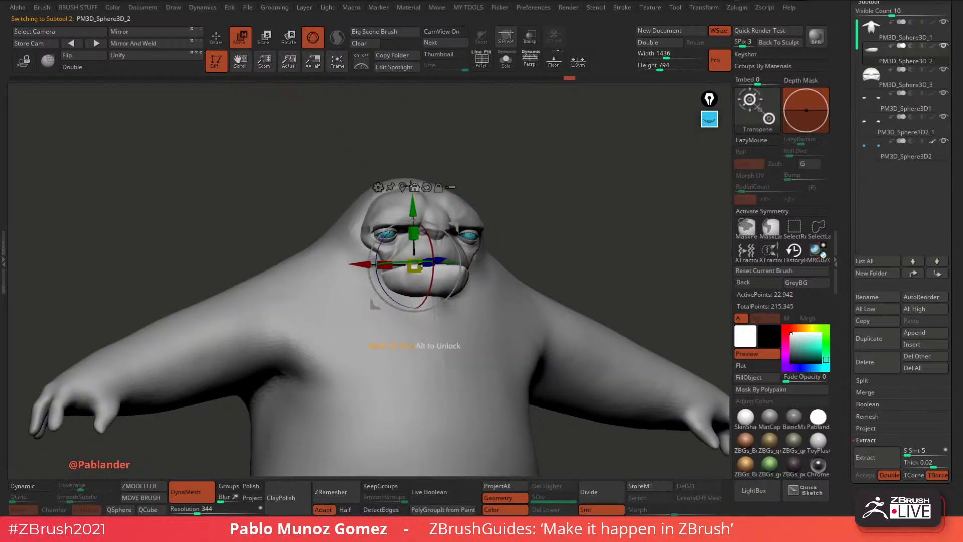
left_click(403, 186)
left_click_drag(509, 151, 477, 184, "shift")
left_click_drag(420, 279, 424, 278)
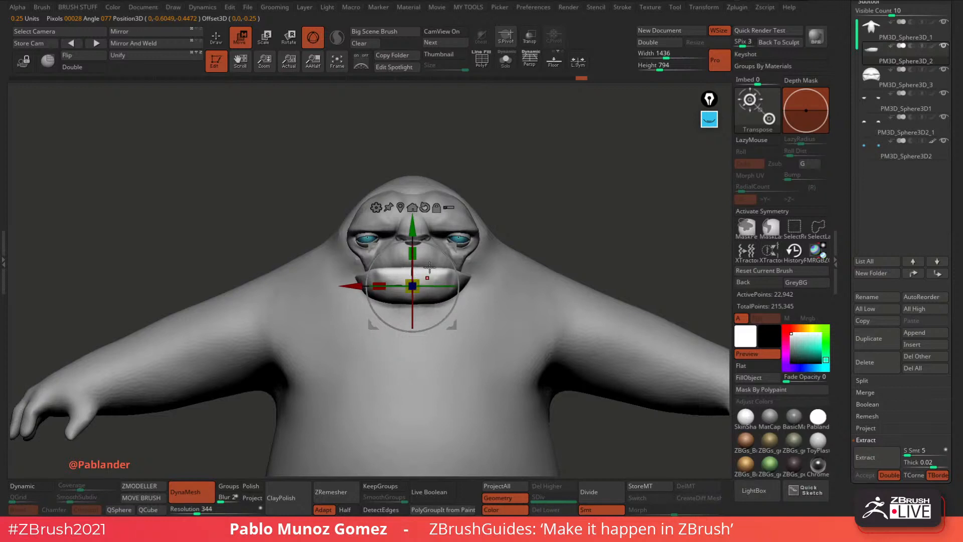
Return to sculpting on the lower jaw and activate X symmetry for the Move brush.
left_click(216, 38)
left_click_drag(539, 185, 388, 296)
right_click(349, 346)
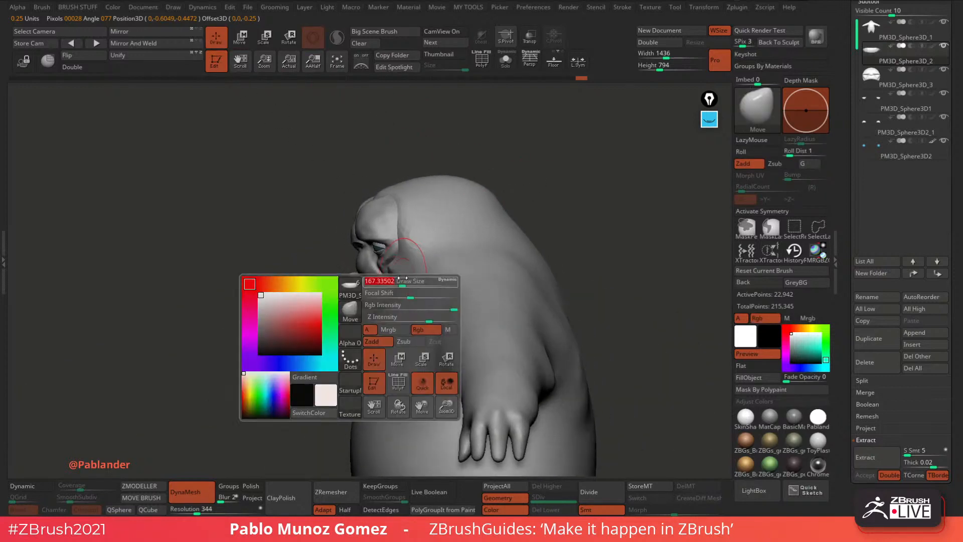
left_click(760, 211)
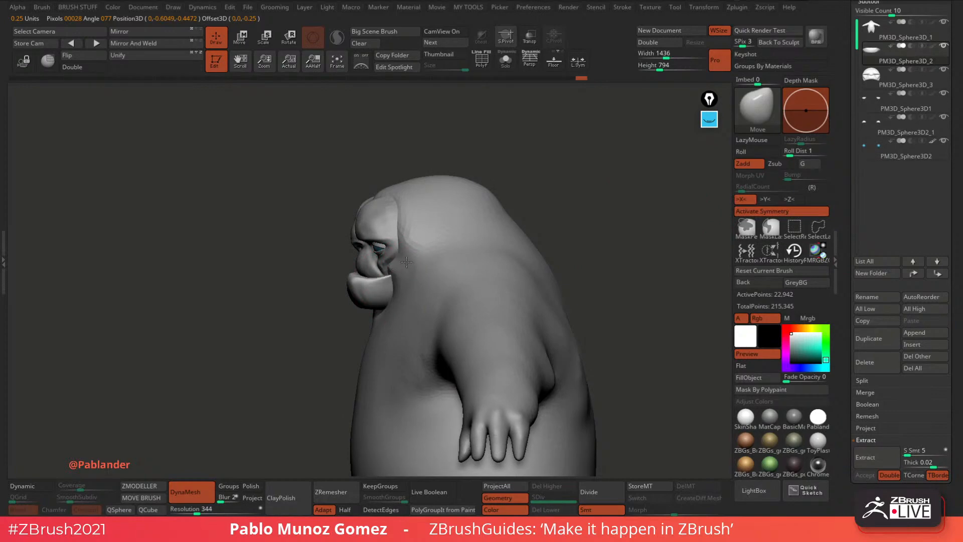
left_click_drag(517, 190, 577, 187, "shift")
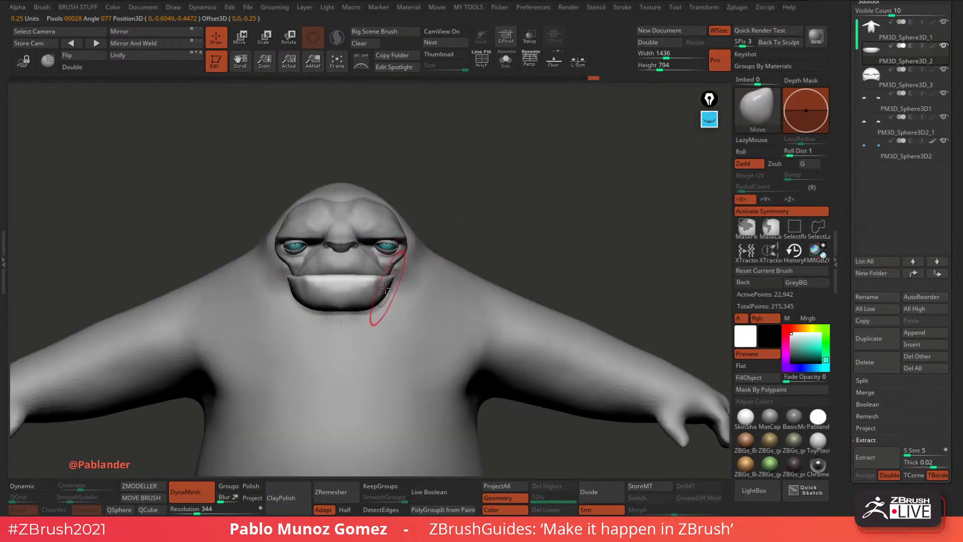
left_click_drag(440, 234, 515, 207, "alt")
left_click_drag(515, 207, 490, 252)
Reshape the lower jaw symmetrically with Move, adjusting the lip line and the front of the chin.
right_click(463, 291)
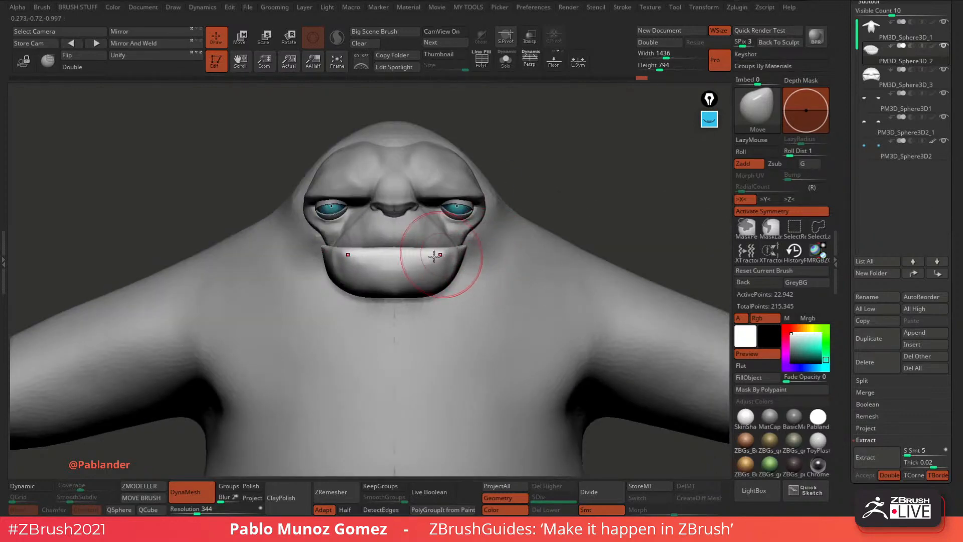
left_click_drag(403, 250, 407, 244)
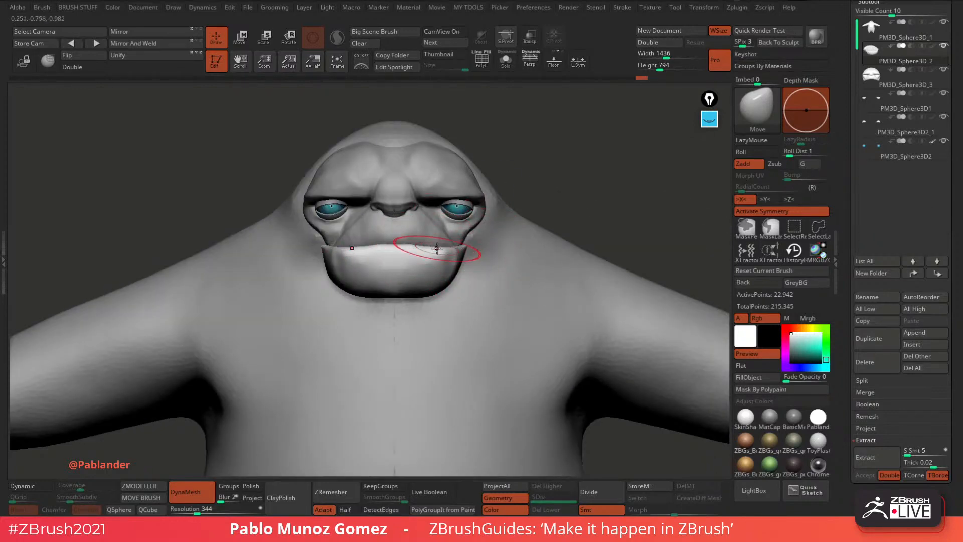
mouse_move(462, 246)
right_mouse_down()
mouse_move(492, 234)
mouse_move(455, 270)
mouse_move(476, 226)
mouse_move(468, 201)
right_mouse_up()
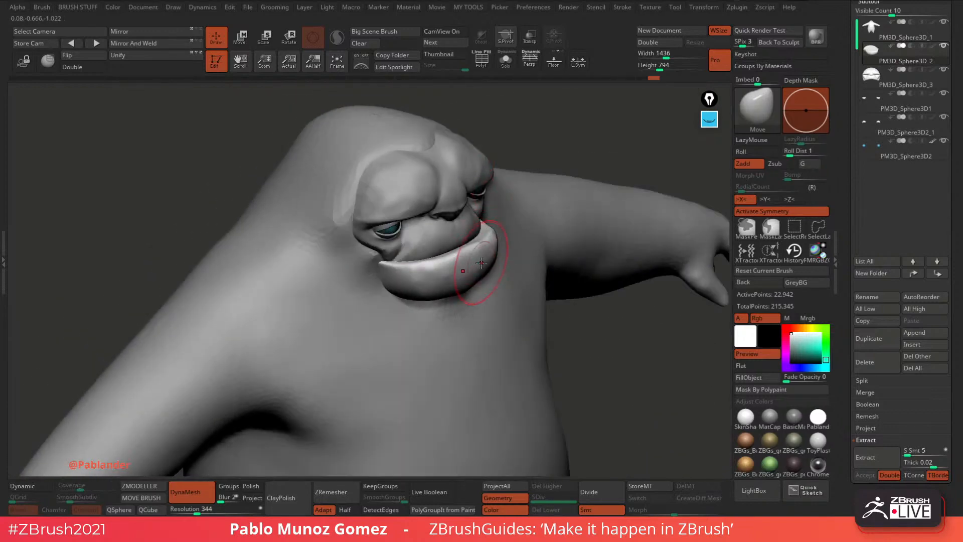
left_click_drag(477, 262, 474, 264)
right_click_drag(395, 283, 536, 135, "shift")
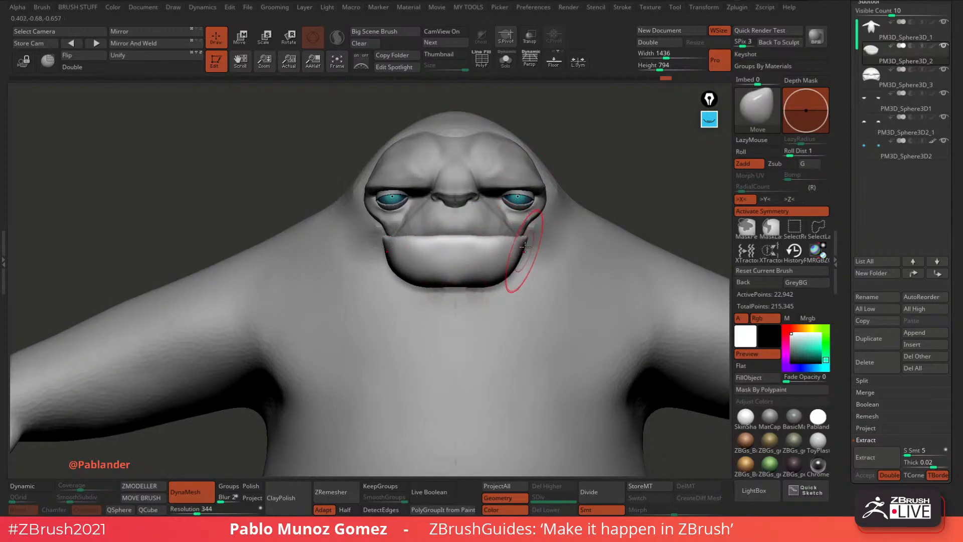
Refine the lower lip edge with DamStandard and smooth the surface of the jaw.
key("b")
key("d")
key("s")
mouse_move(527, 247)
right_mouse_down()
mouse_move(567, 216)
mouse_move(443, 250)
right_mouse_up()
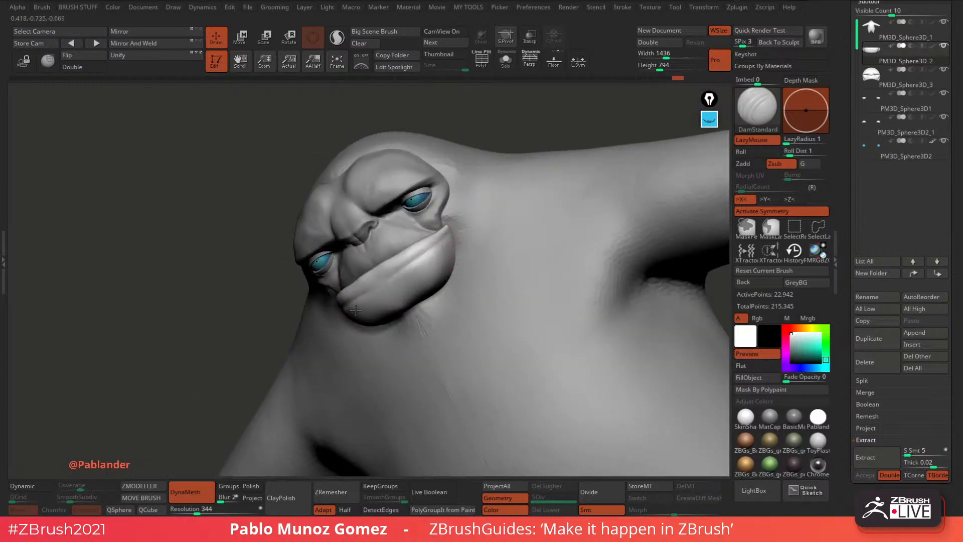
mouse_move(382, 285)
left_mouse_down("shift")
mouse_move(408, 266)
mouse_move(415, 278)
mouse_move(385, 285)
left_mouse_up("shift")
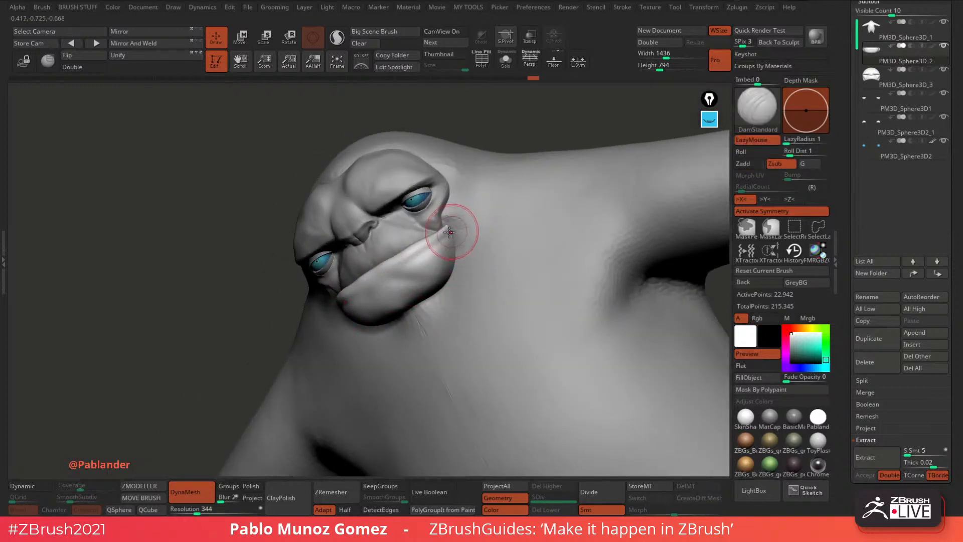
left_click_drag(423, 261, 400, 307, "shift")
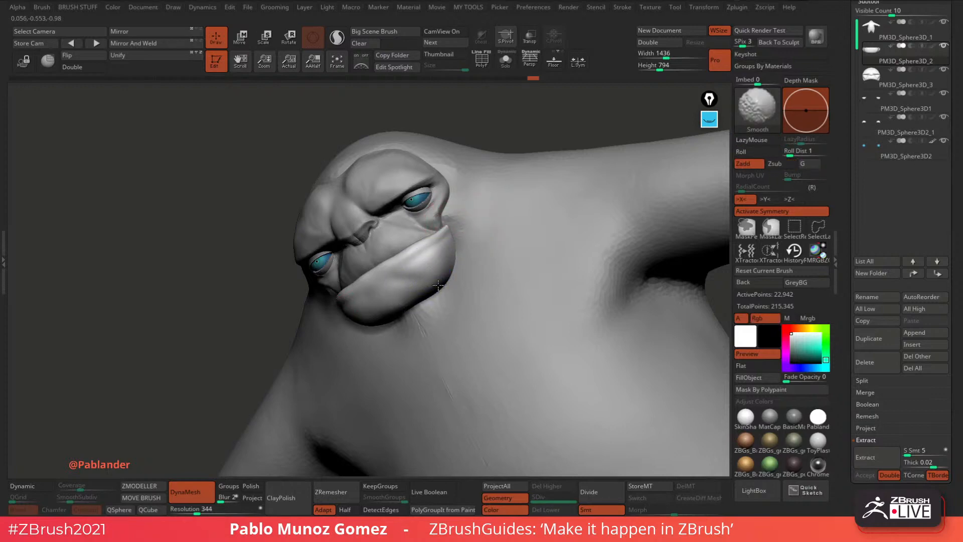
right_click_drag(438, 286, 488, 222, "shift")
Choose the Move brush and adjust the mouth corners and the underside of the lower jaw.
key("b")
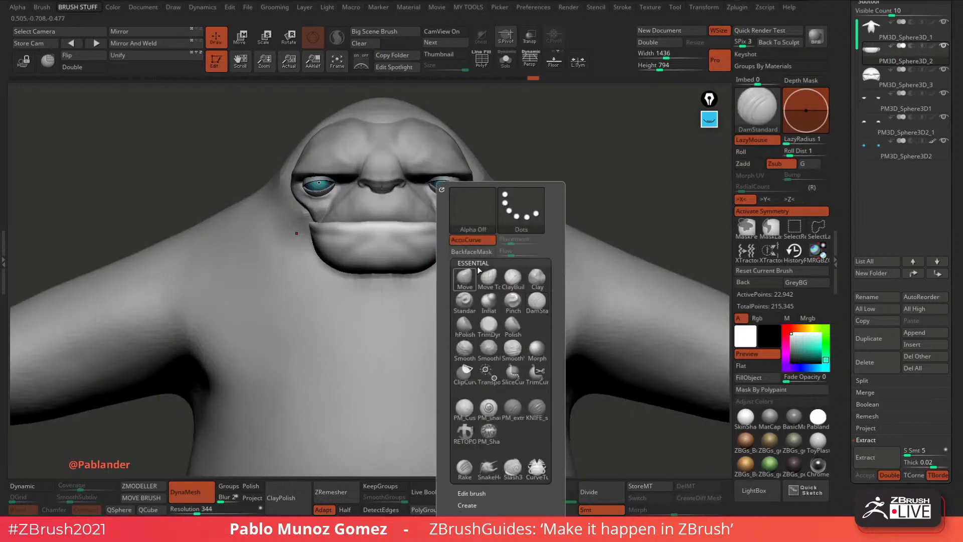
left_click(464, 277)
right_click_drag(557, 149, 444, 226)
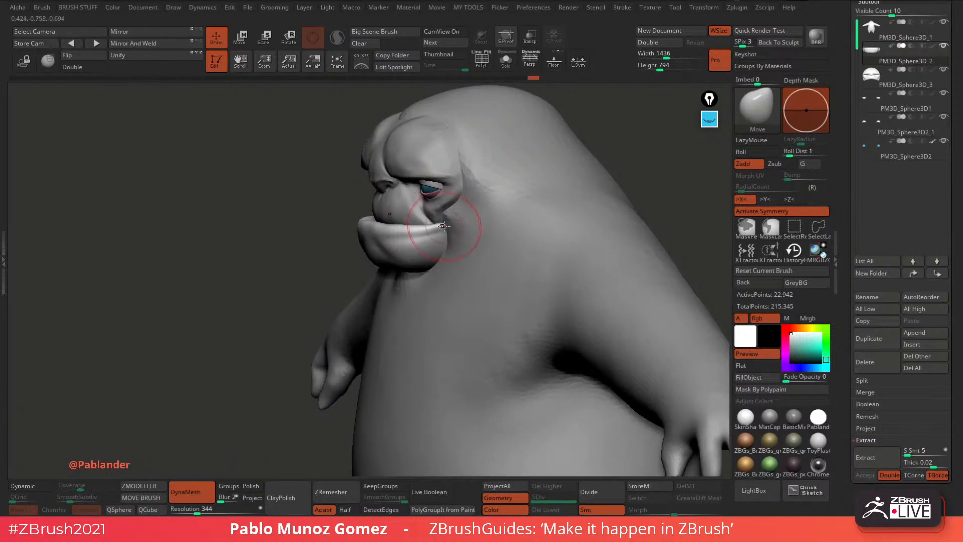
left_click_drag(443, 226, 446, 222)
right_click_drag(396, 292, 408, 273)
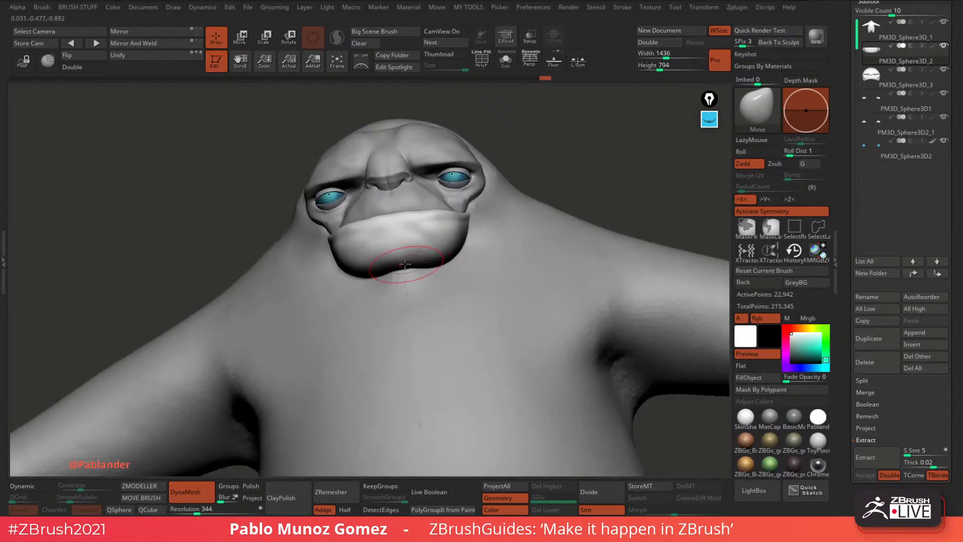
Select the body, remesh it with DynaMesh at resolution 112 and inspect its wireframe.
left_click(422, 314, "alt")
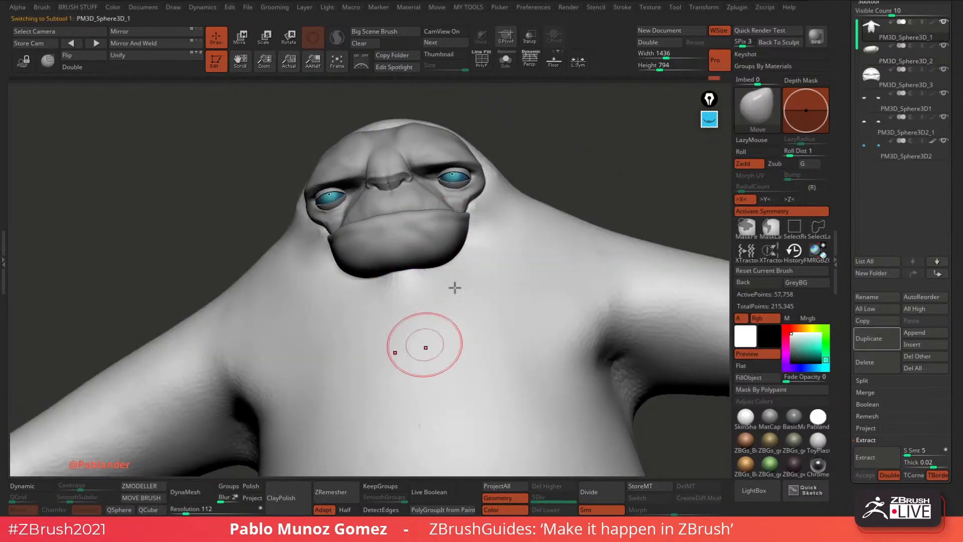
left_click(194, 497)
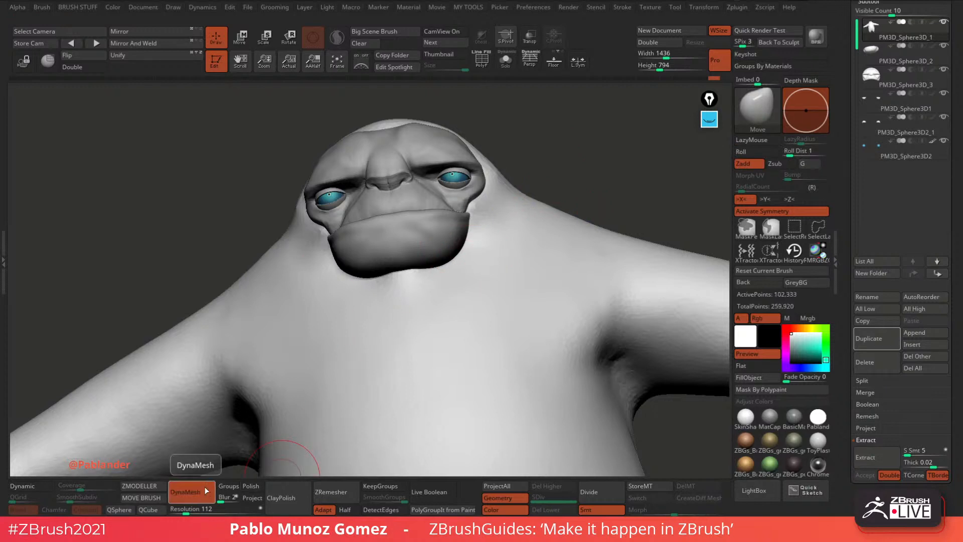
key("f")
right_click_drag(567, 248, 539, 218, "alt")
left_click(480, 66)
left_click(480, 65)
right_click_drag(472, 163, 464, 301, "ctrl")
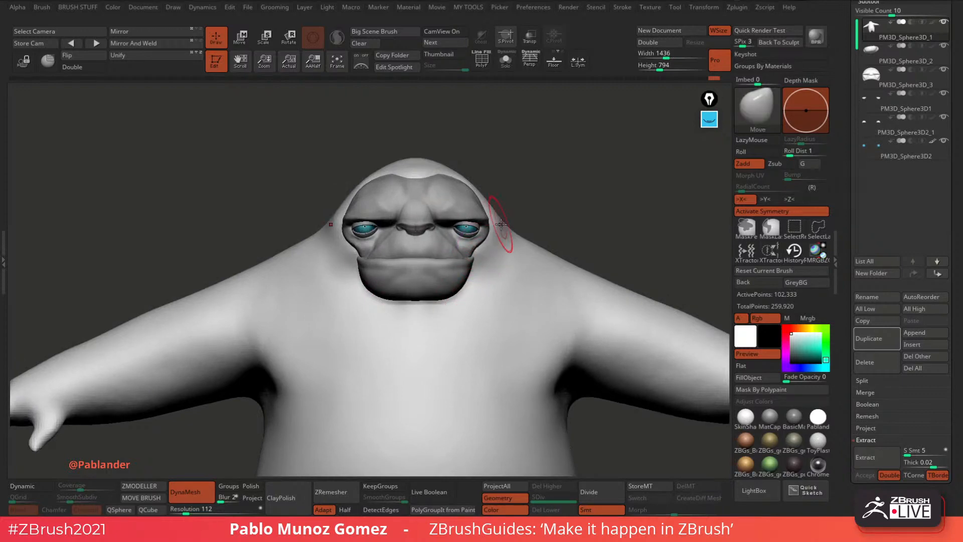
Reshape the crown and sides of the body's head around the face with the Move brush.
key("space")
mouse_move(487, 181)
left_mouse_down()
mouse_move(496, 181)
mouse_move(472, 178)
mouse_move(485, 162)
left_mouse_up()
mouse_move(468, 177)
right_mouse_down()
mouse_move(483, 183)
mouse_move(523, 138)
right_mouse_up()
key("space")
left_click_drag(534, 167, 543, 168)
right_click_drag(550, 162, 531, 169, "shift")
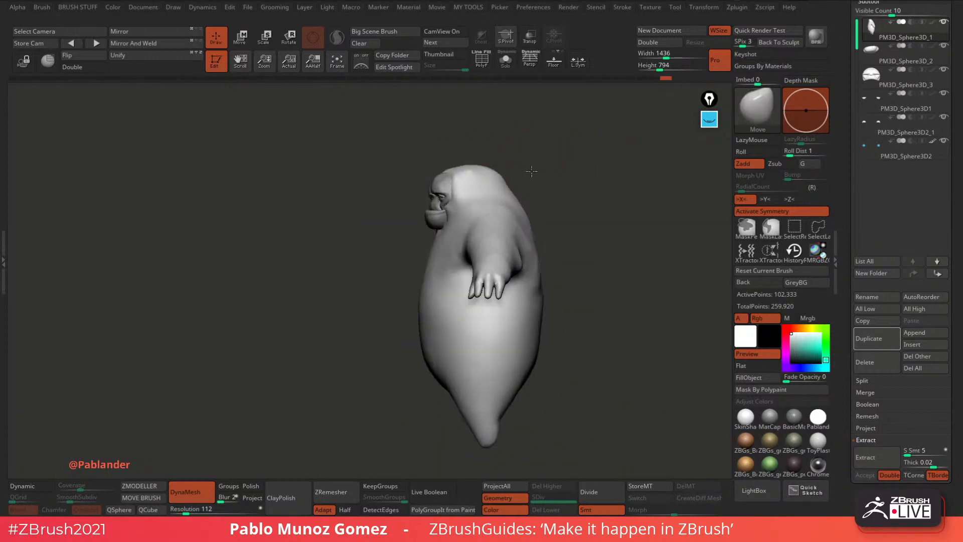
Adjust the body's side profile with a larger Move brush, reshaping the upper back and the shoulder front.
left_click_drag(502, 197, 530, 181)
key("space")
mouse_move(587, 186)
right_mouse_down()
mouse_move(565, 189)
mouse_move(576, 230)
right_mouse_up()
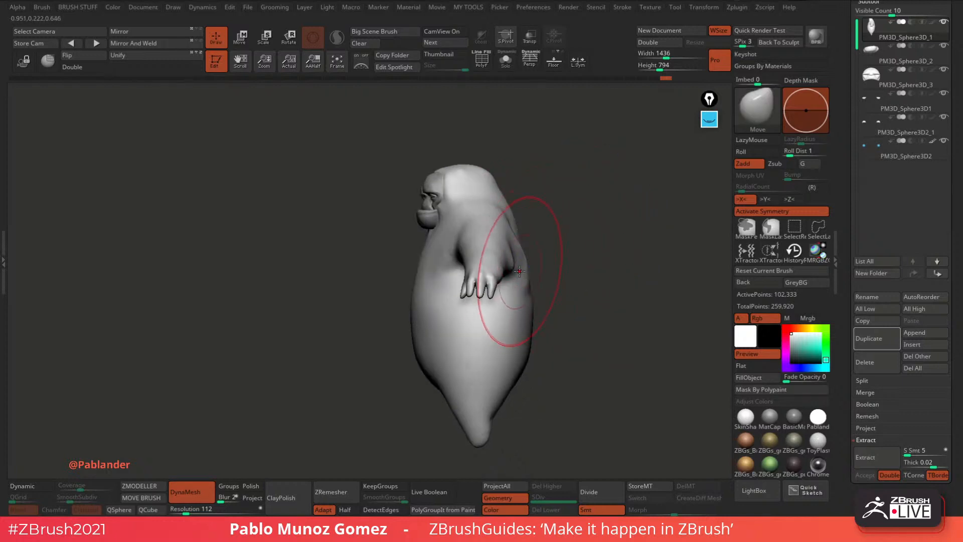
left_click_drag(454, 254, 442, 258)
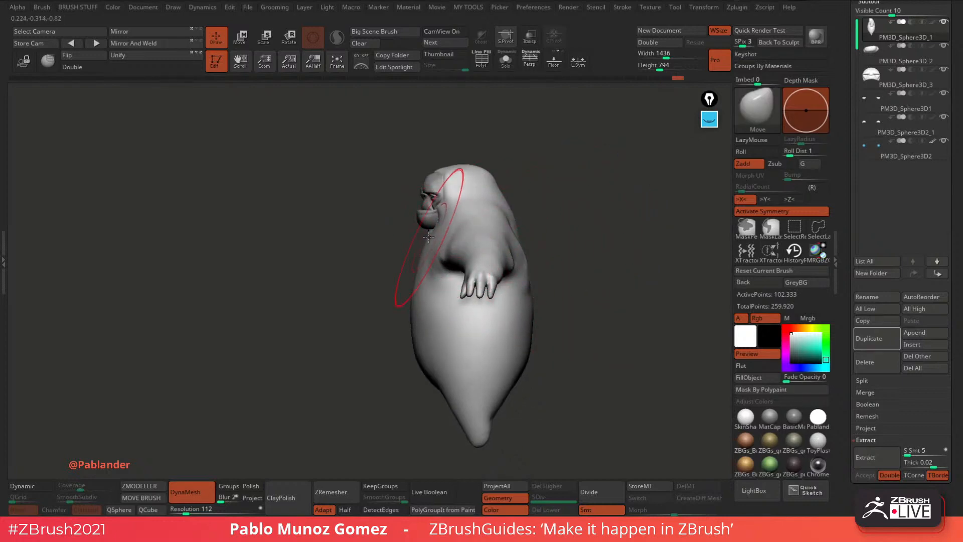
mouse_move(540, 266)
right_mouse_down()
mouse_move(506, 346)
mouse_move(582, 291)
mouse_move(513, 265)
right_mouse_up()
left_click_drag(449, 367, 443, 371)
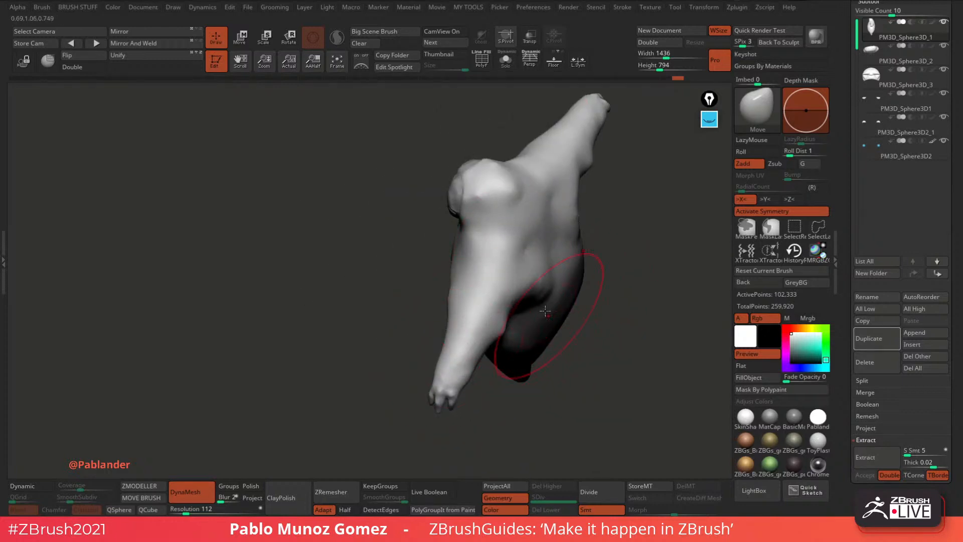
Reshape and smooth the back around the armpit and shoulder blade, and quick-save the project.
left_click_drag(517, 305, 553, 273)
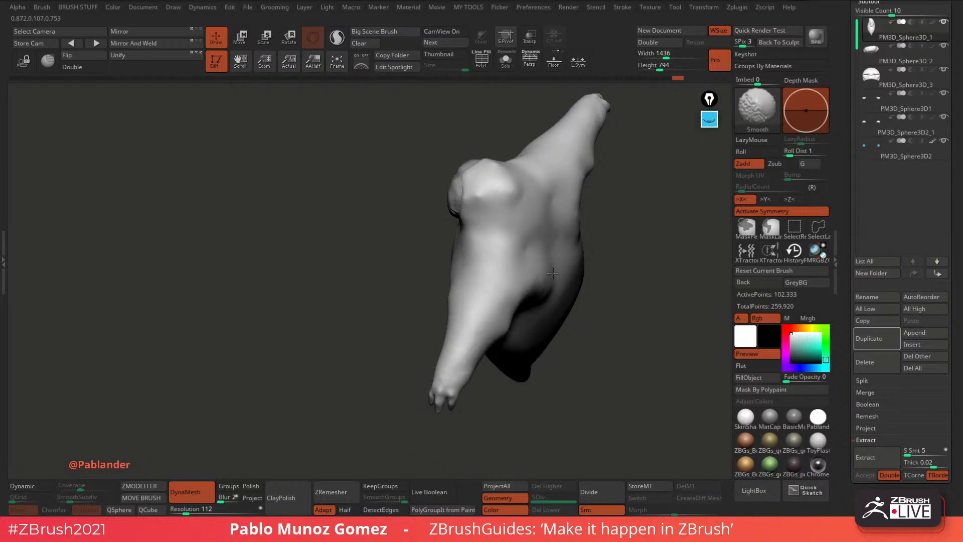
mouse_move(551, 274)
right_mouse_down()
mouse_move(581, 323)
mouse_move(537, 269)
right_mouse_up()
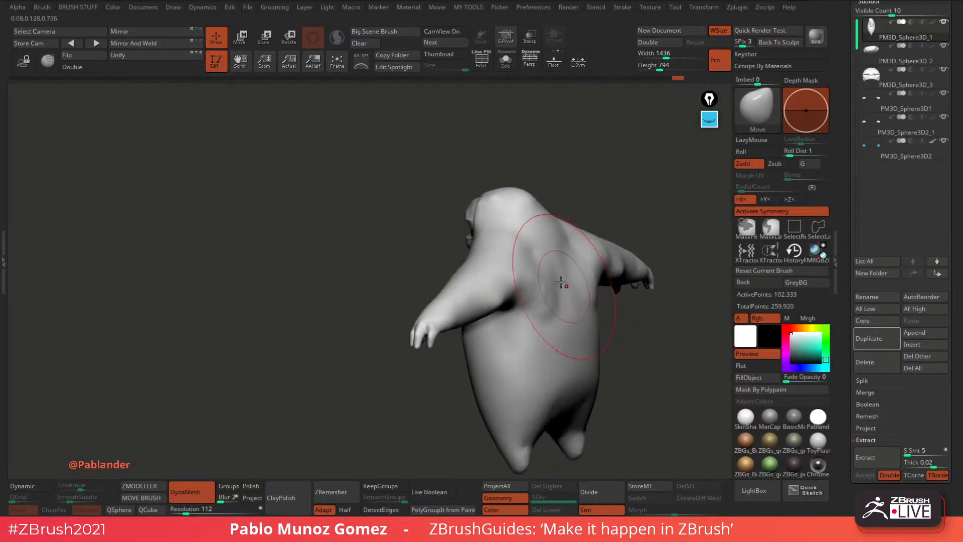
key("9")
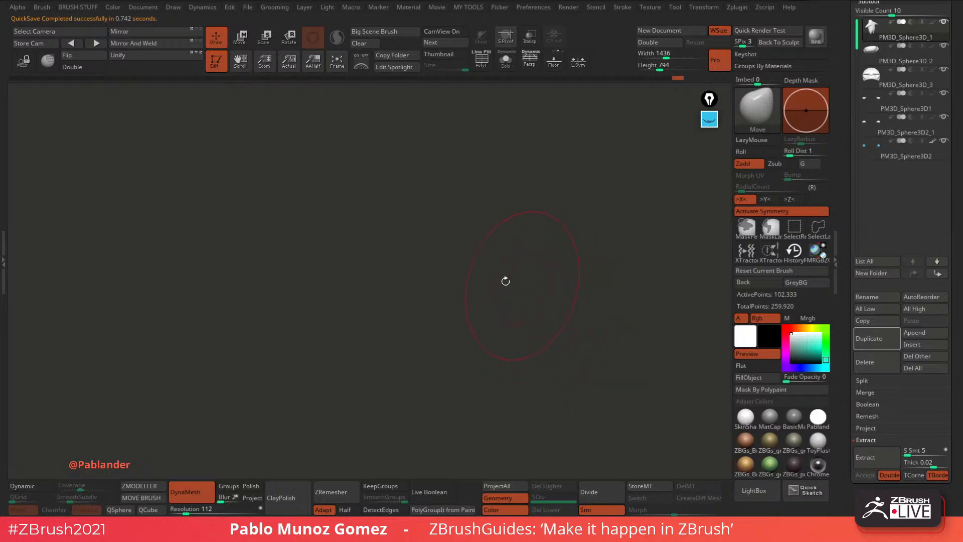
Refine the shoulders, upper back and torso silhouette with Move from the side and front views.
right_click_drag(505, 280, 465, 281)
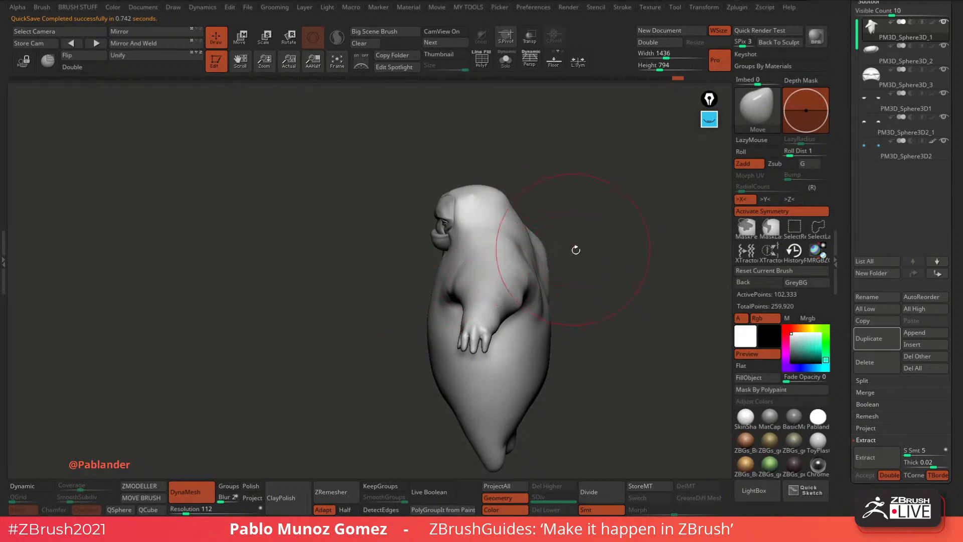
mouse_move(577, 250)
left_mouse_down()
mouse_move(593, 261)
mouse_move(569, 304)
mouse_move(526, 271)
mouse_move(534, 297)
left_mouse_up()
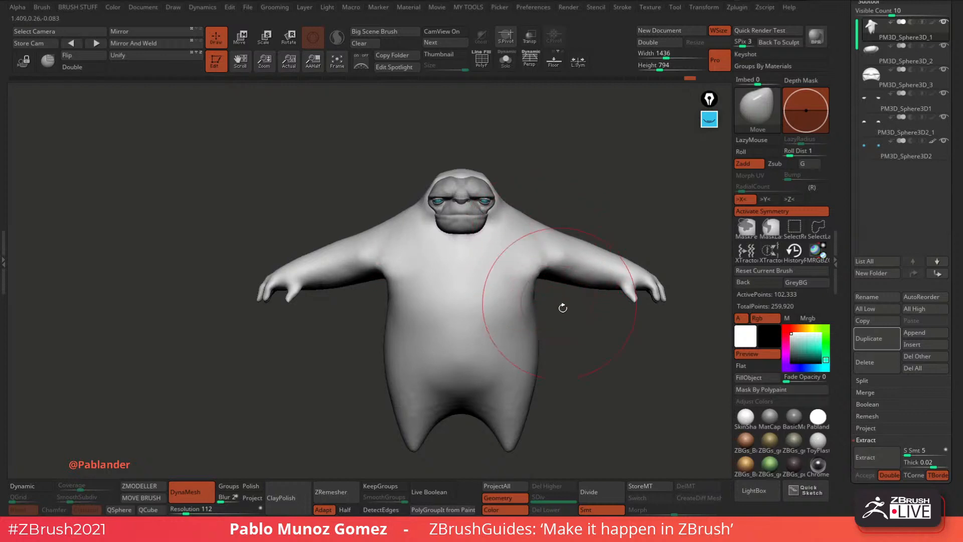
left_click_drag(563, 306, 609, 297)
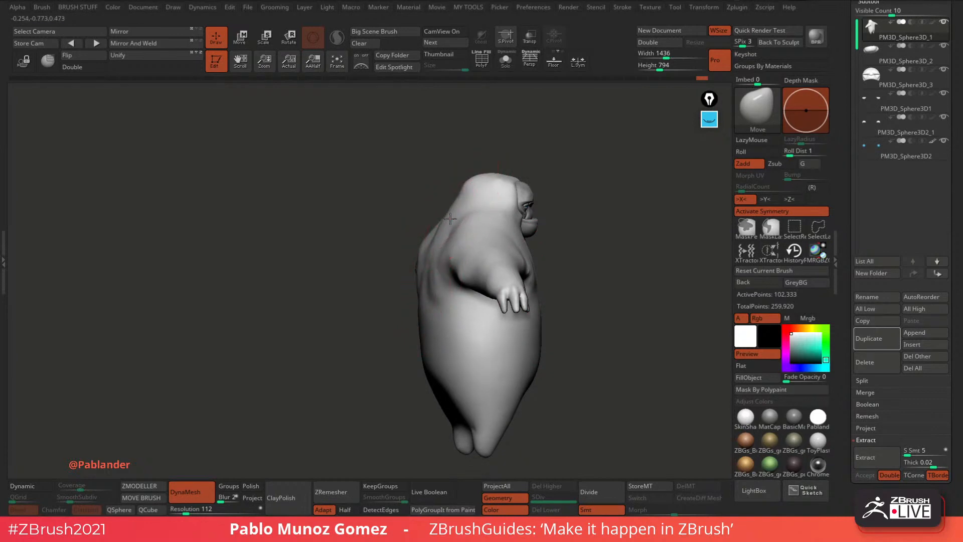
left_click_drag(569, 139, 447, 149)
left_click_drag(499, 164, 509, 175, "shift")
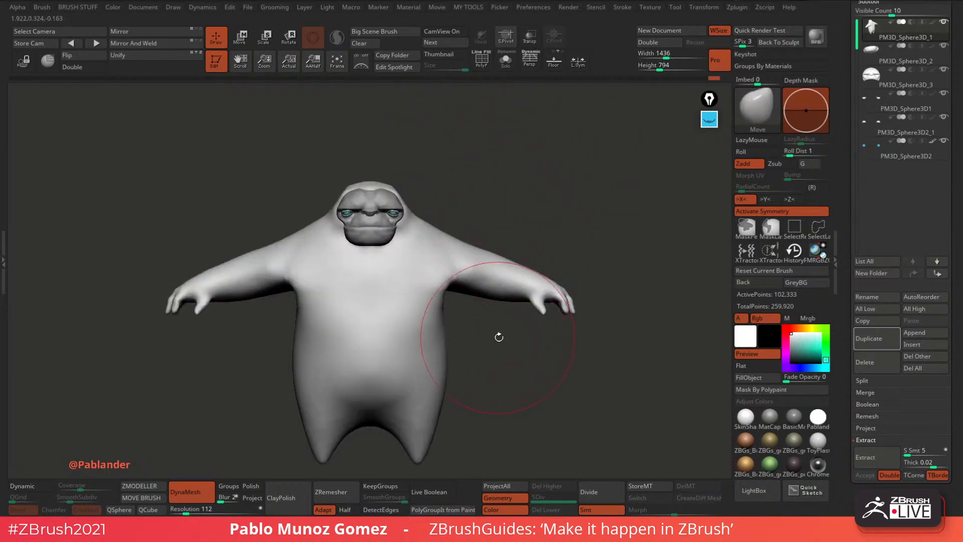
Change the Move brush's draw size and adjust the outline of the top of the head.
left_click_drag(499, 337, 516, 319, "alt")
key("space")
mouse_move(505, 178)
left_mouse_down()
mouse_move(479, 177)
mouse_move(526, 223)
left_mouse_up()
left_click_drag(527, 223, 470, 209)
Try to pull two pointed ears up from the top of the head.
mouse_move(391, 247)
left_mouse_down()
mouse_move(536, 215)
mouse_move(488, 227)
mouse_move(456, 191)
left_mouse_up()
left_click_drag(494, 204, 536, 177)
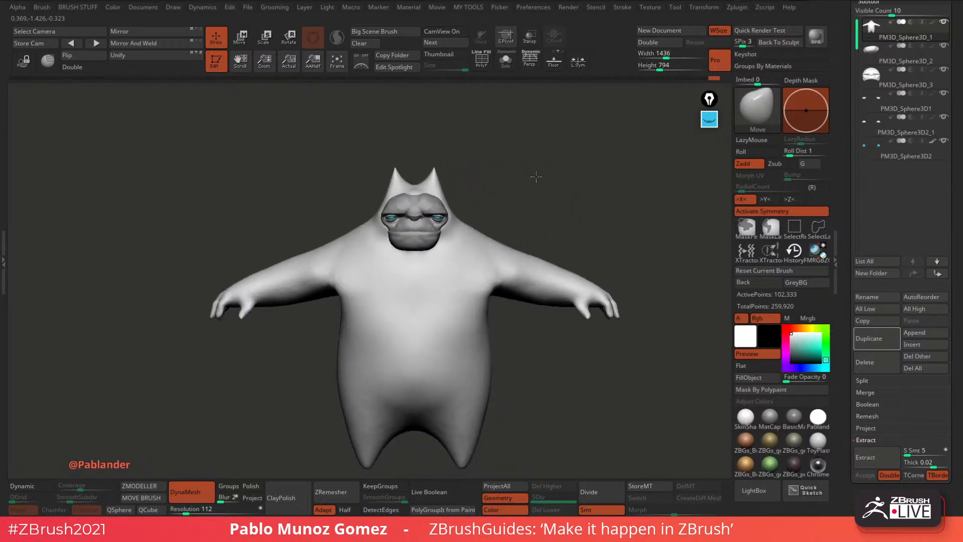
key("ctrl+z")
key("ctrl+z")
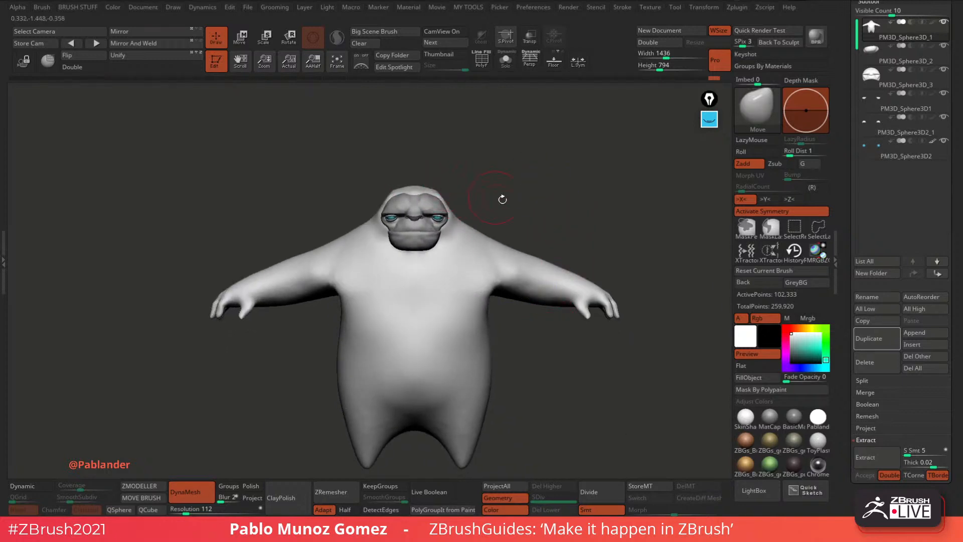
Pull the tips of the legs forward with the Move brush to form small feet, adjusting the brush settings for the small area.
left_click_drag(545, 386, 580, 266, "alt")
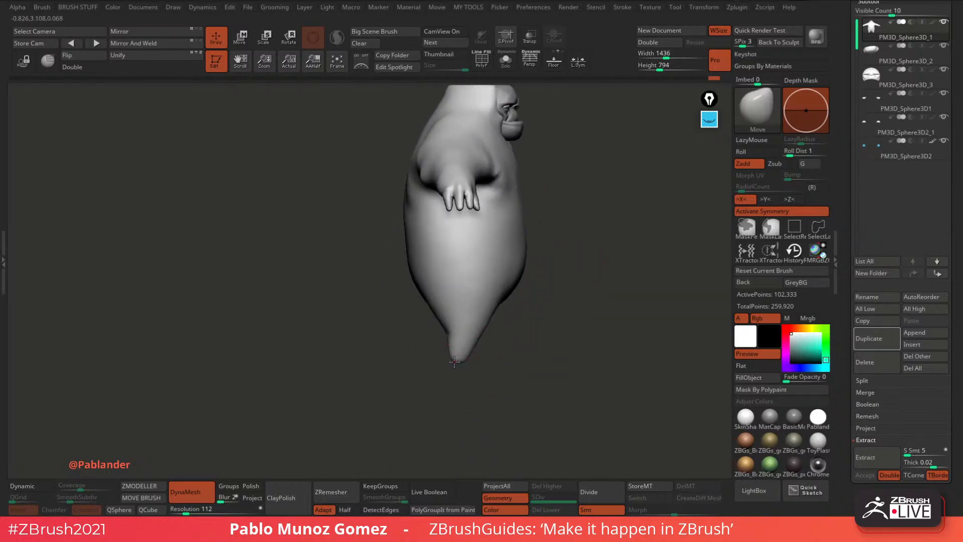
mouse_move(501, 350)
left_mouse_down()
mouse_move(477, 368)
mouse_move(495, 356)
left_mouse_up()
key("space")
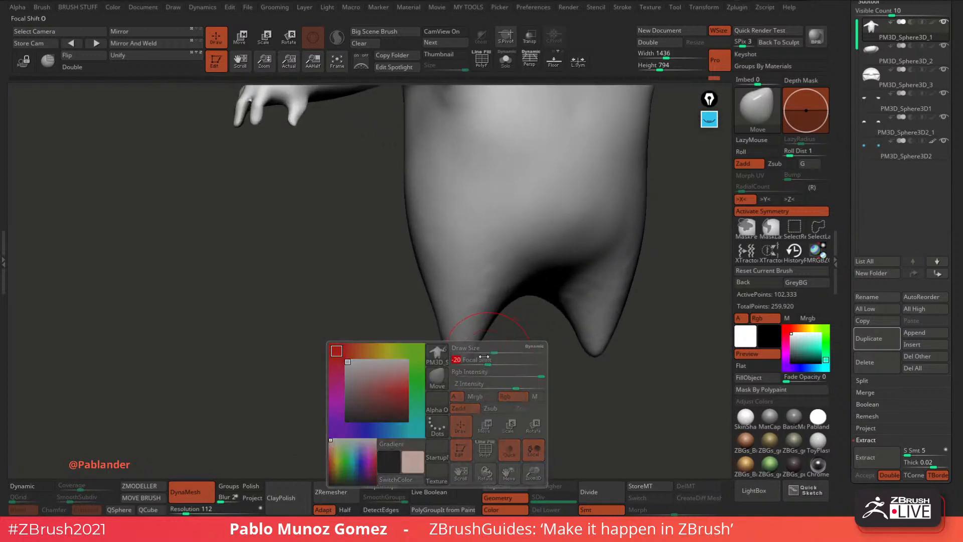
key("space")
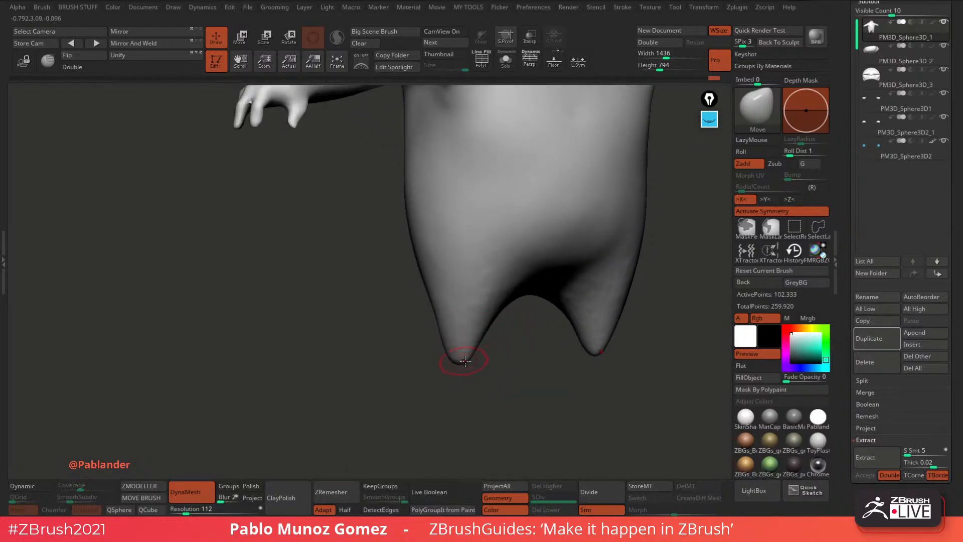
mouse_move(465, 360)
left_mouse_down()
mouse_move(507, 378)
mouse_move(471, 370)
mouse_move(493, 361)
left_mouse_up()
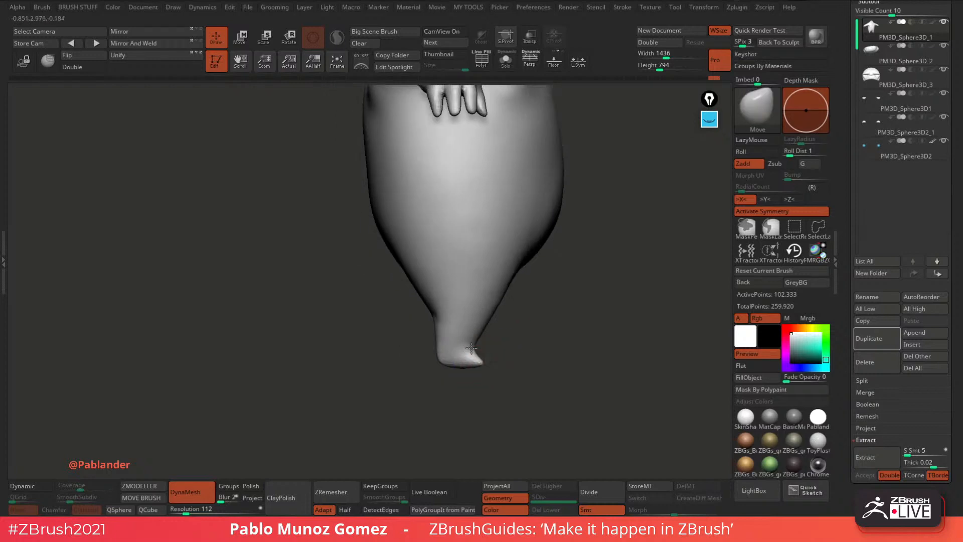
mouse_move(471, 347)
right_mouse_down()
mouse_move(485, 355)
mouse_move(466, 356)
right_mouse_up()
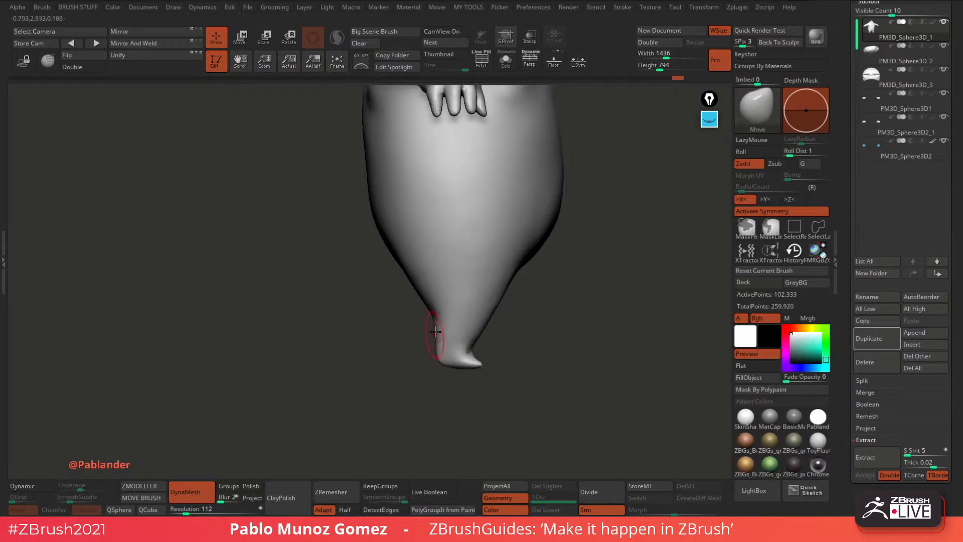
mouse_move(436, 318)
right_mouse_down()
mouse_move(451, 351)
mouse_move(430, 323)
mouse_move(489, 320)
right_mouse_up()
Carve the ankle area above the feet with the DamStandard brush and soften the strokes.
key("b")
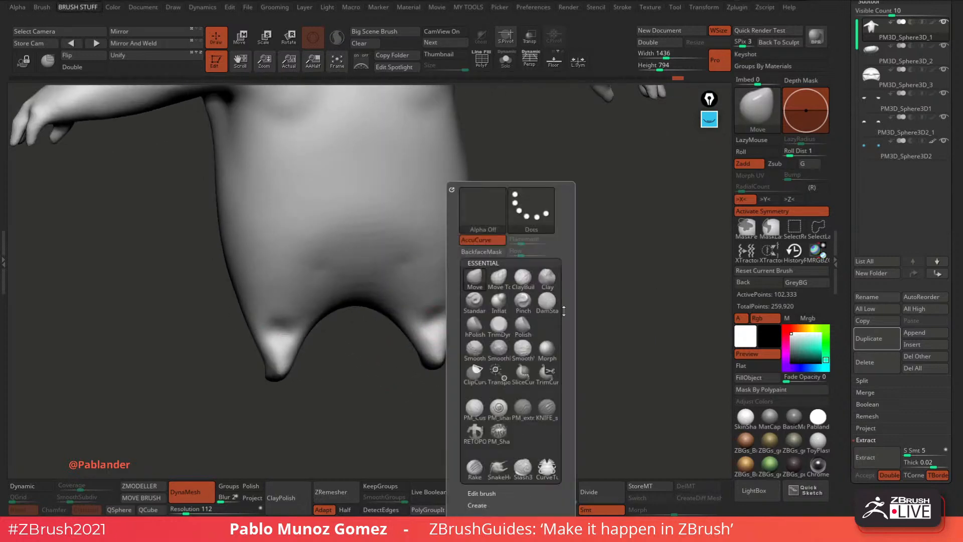
key("d")
key("s")
mouse_move(409, 324)
left_mouse_down()
mouse_move(469, 312)
mouse_move(415, 326)
mouse_move(455, 310)
left_mouse_up()
left_click_drag(417, 321, 409, 322, "shift")
right_click_drag(467, 311, 608, 312)
Smooth the ankles and remesh the body with DynaMesh.
left_click_drag(556, 337, 564, 346, "shift")
right_click_drag(608, 329, 613, 326)
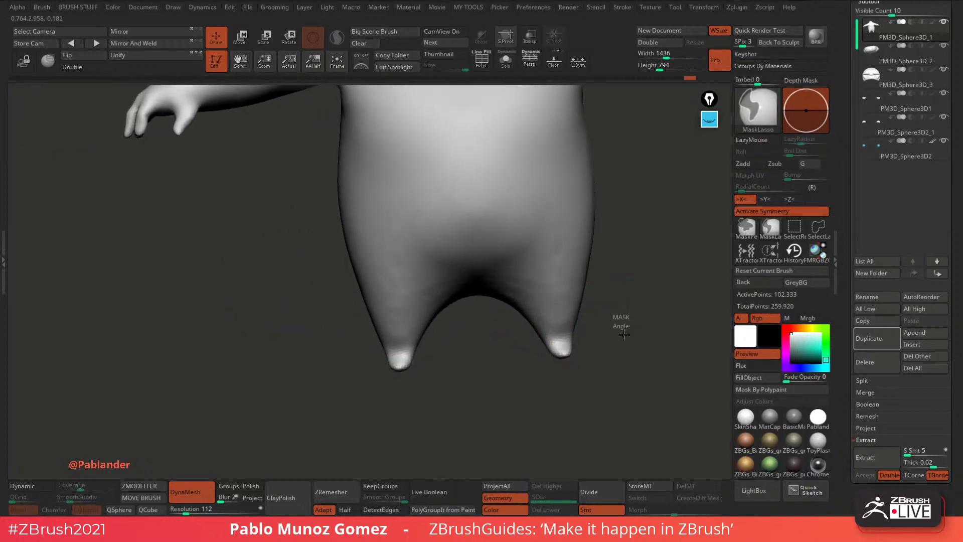
left_click_drag(622, 322, 627, 335, "ctrl")
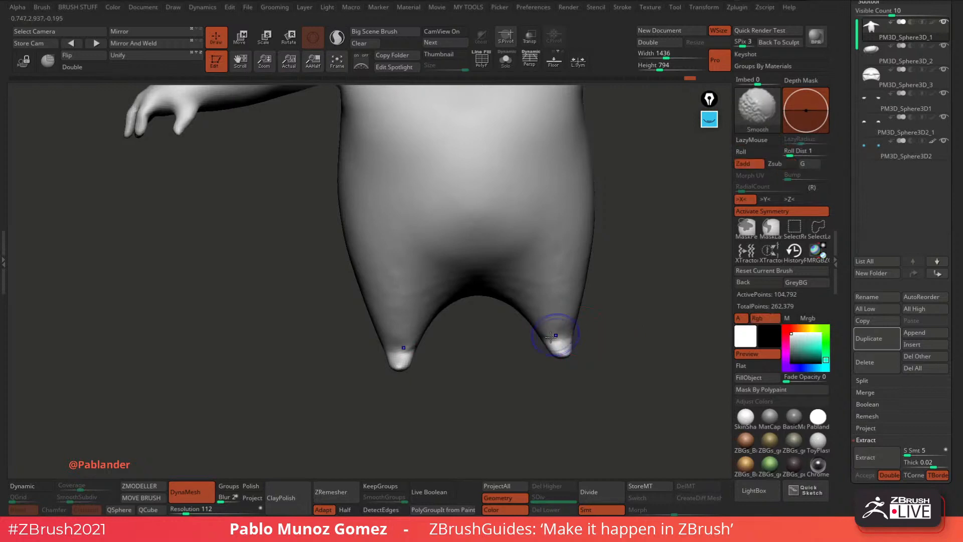
left_click_drag(559, 334, 554, 339, "shift")
Sculpt soft chest folds below the pectorals with the Standard brush.
right_click_drag(603, 316, 594, 305, "ctrl")
mouse_move(594, 306)
right_mouse_down("alt")
mouse_move(569, 362)
mouse_move(628, 286)
mouse_move(585, 311)
right_mouse_up("alt")
key("b")
left_click(553, 301)
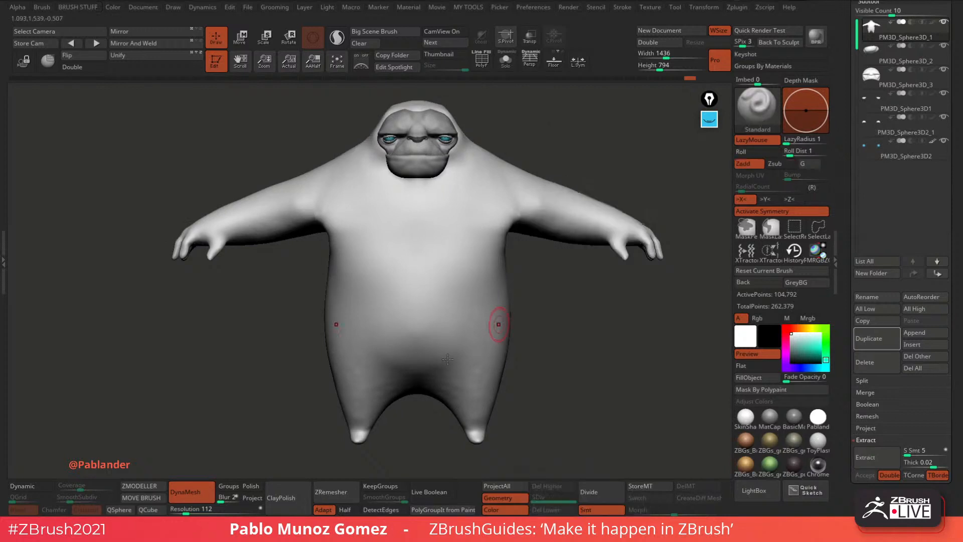
right_click_drag(550, 259, 520, 280)
key("space")
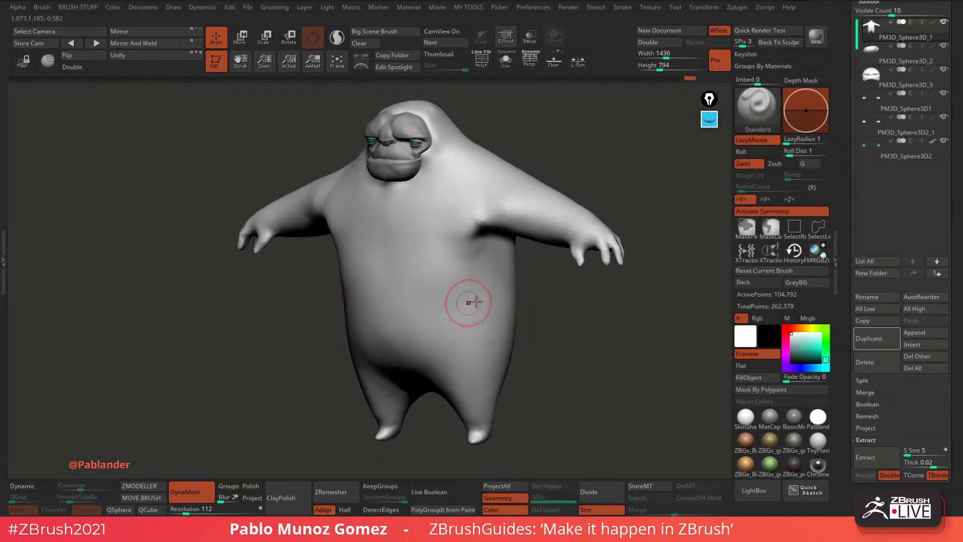
mouse_move(468, 305)
right_mouse_down()
mouse_move(557, 324)
mouse_move(499, 279)
right_mouse_up()
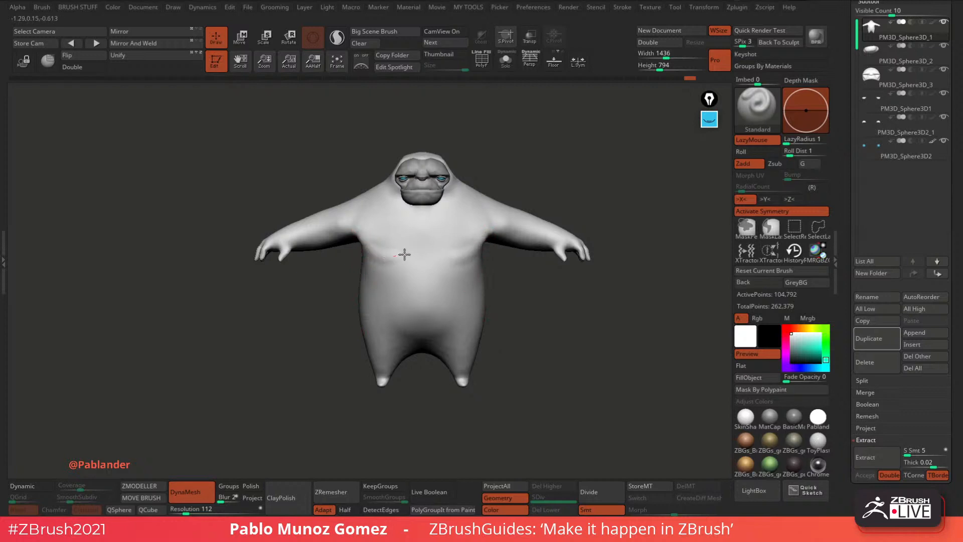
Add a second soft skin fold across the upper belly, smooth it towards the sides and remesh the body.
key("shift")
right_click_drag(420, 233, 508, 277)
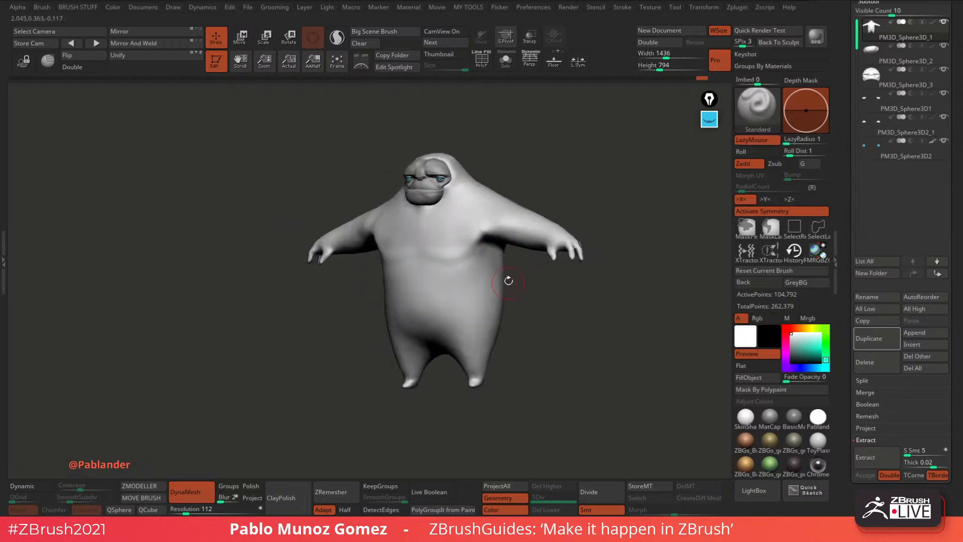
key("shift")
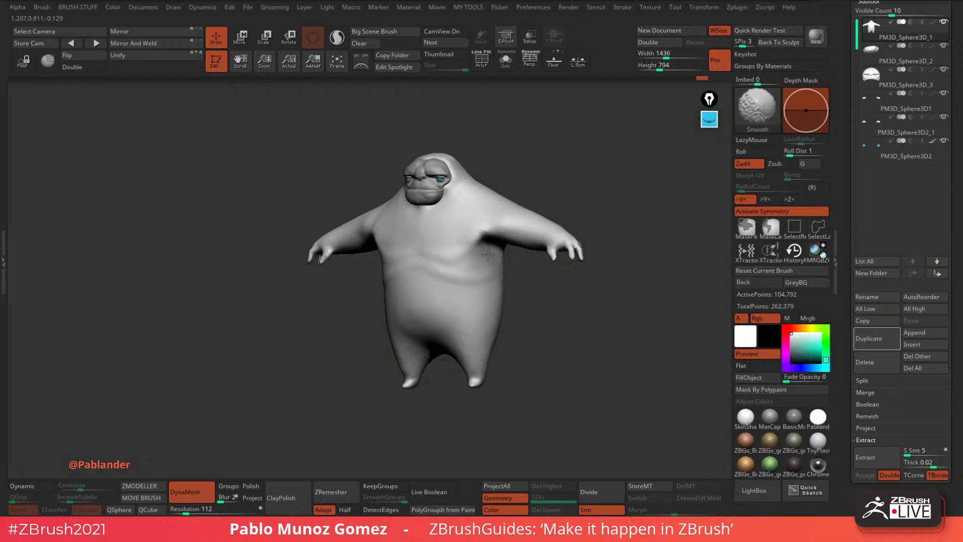
right_click_drag(489, 254, 504, 279, "shift")
key("shift")
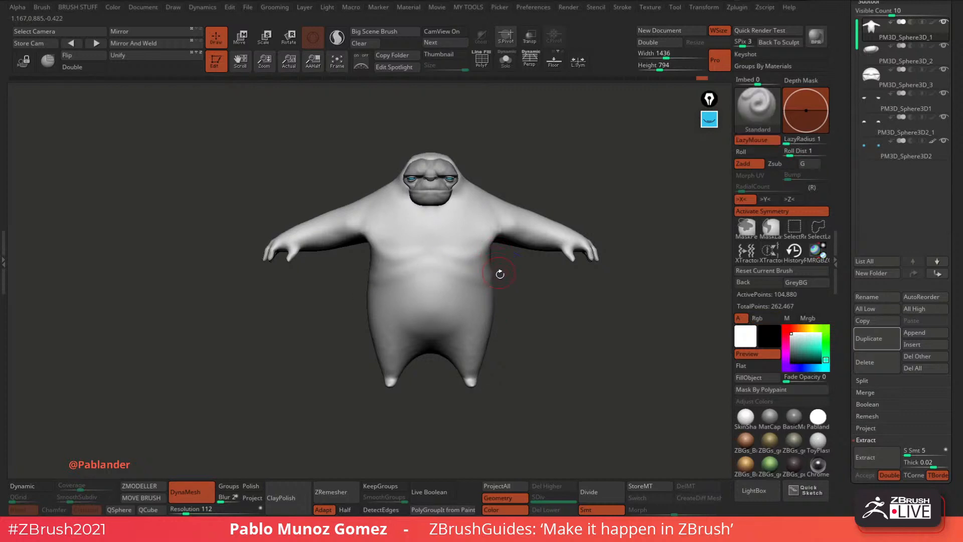
key("shift")
Adjust the silhouette of the torso's sides, hips and lower back with the Move brush.
key("b")
left_click(527, 284)
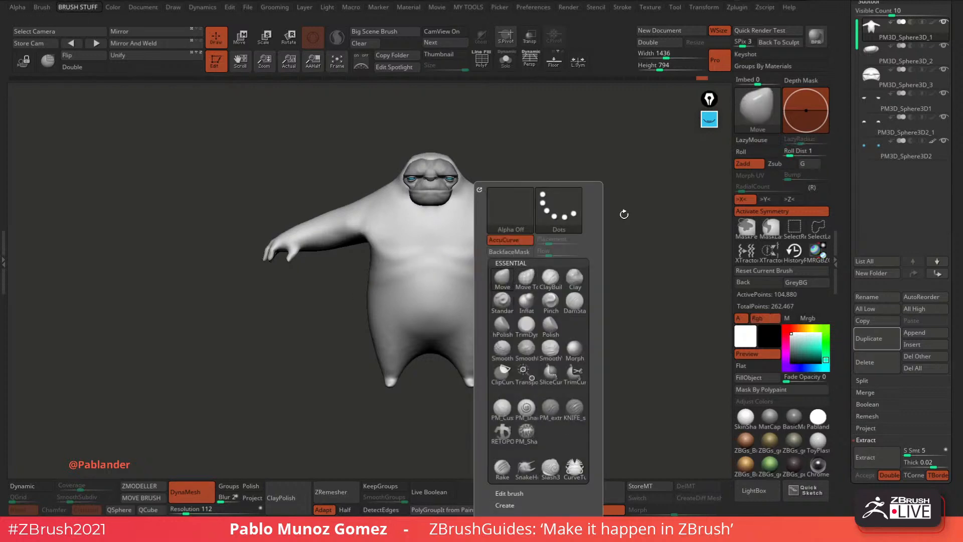
right_click(518, 287)
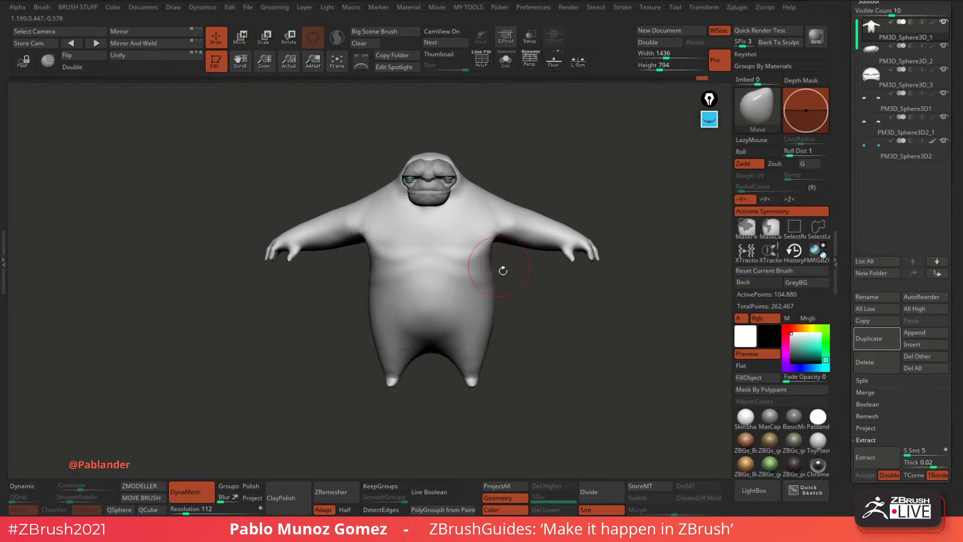
left_click_drag(503, 271, 497, 250)
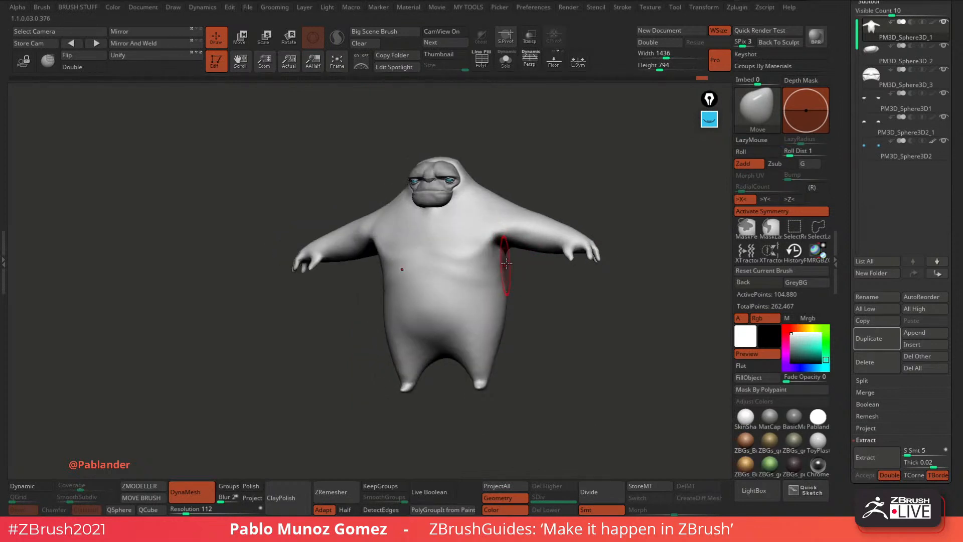
mouse_move(505, 290)
left_mouse_down()
mouse_move(509, 344)
mouse_move(582, 299)
mouse_move(504, 359)
left_mouse_up()
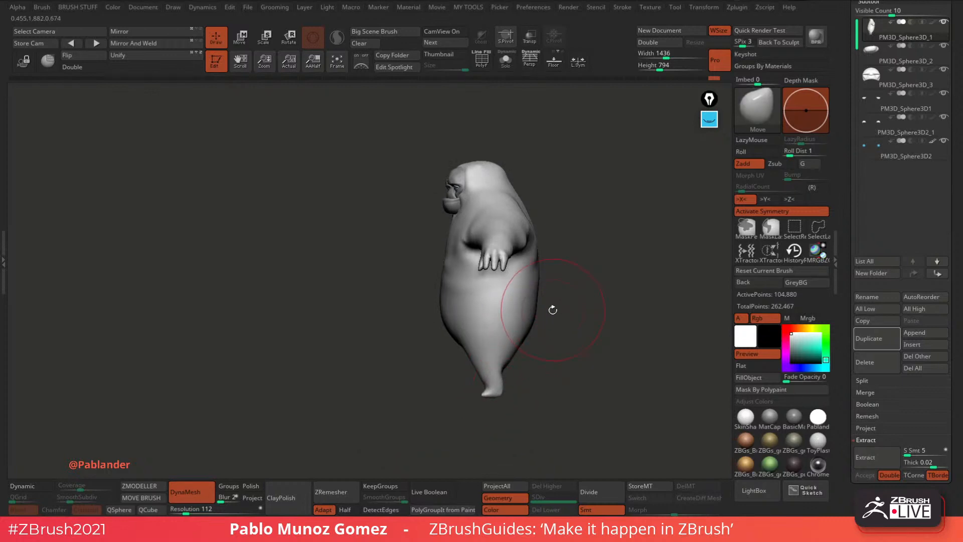
mouse_move(509, 355)
left_mouse_down()
mouse_move(580, 322)
mouse_move(573, 329)
left_mouse_up()
left_click_drag(573, 327, 544, 328)
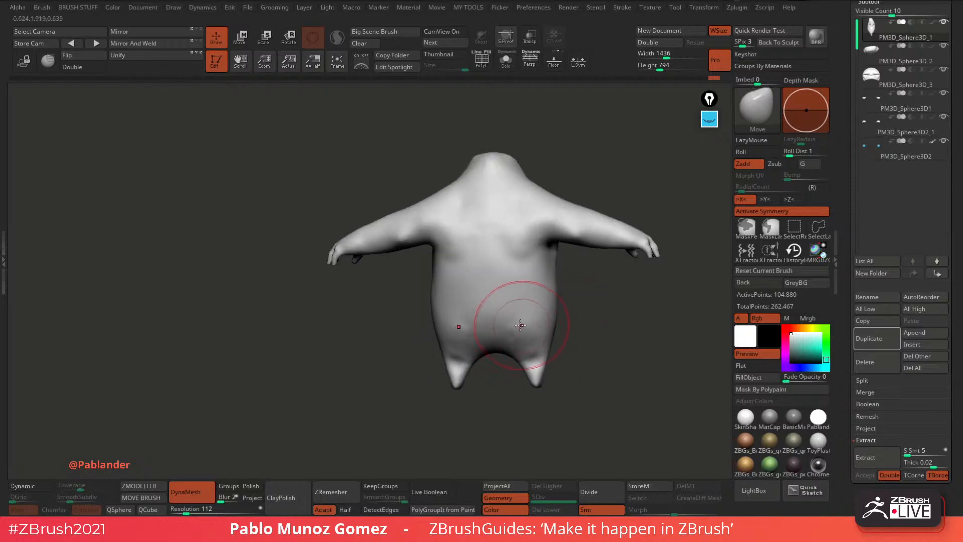
Build up the buttocks with the ClayBuildup brush and smooth them into the lower back.
key("b")
left_click(593, 282)
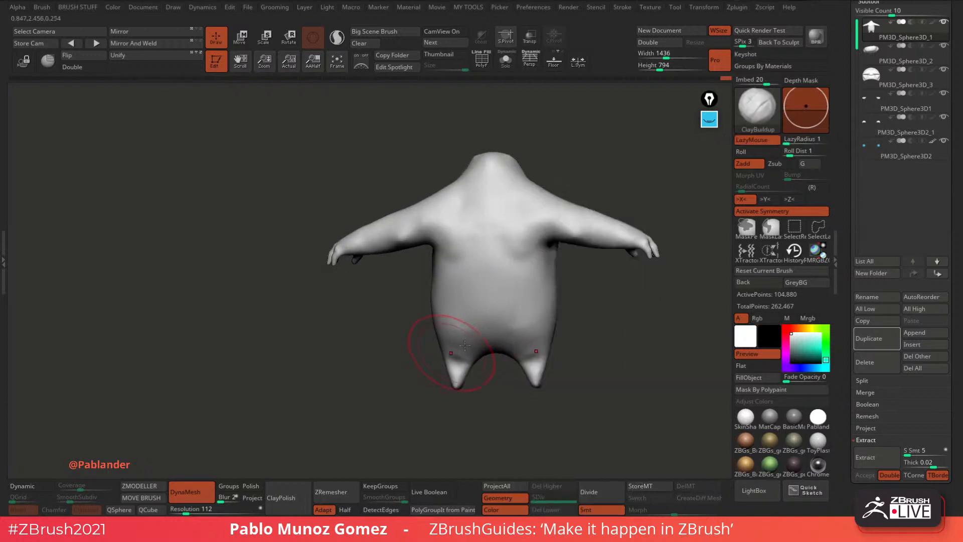
mouse_move(572, 316)
left_mouse_down("alt")
mouse_move(556, 318)
mouse_move(570, 327)
left_mouse_up("alt")
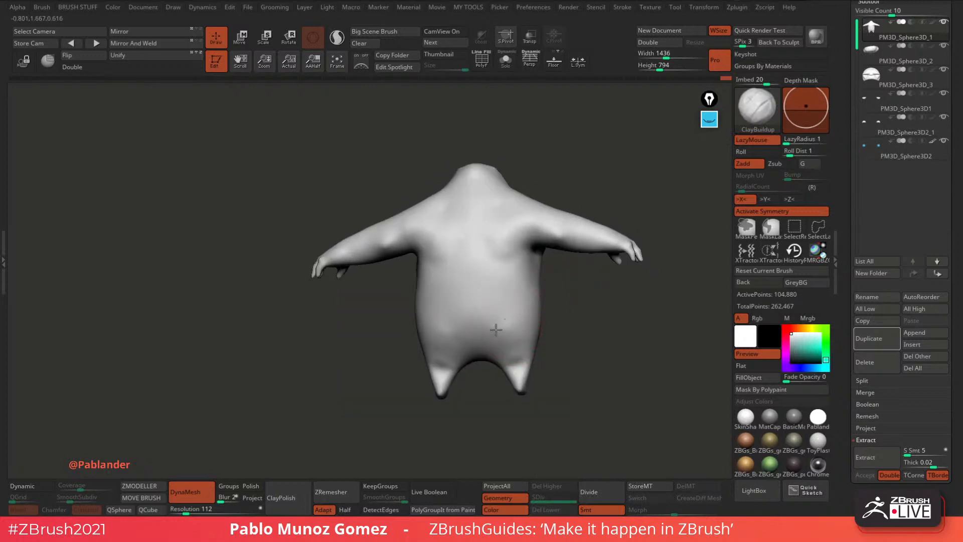
left_click_drag(514, 318, 510, 348)
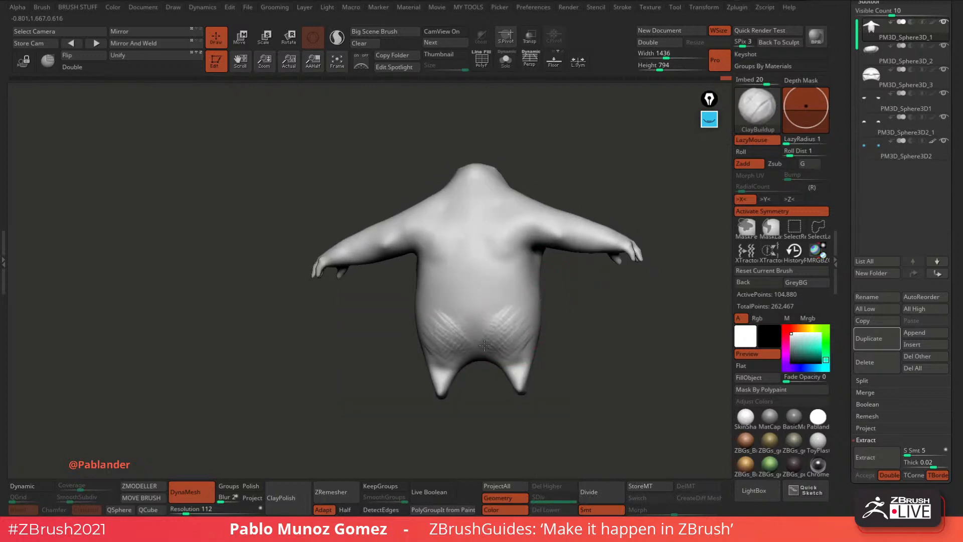
key("shift")
mouse_move(508, 339)
left_mouse_down("shift")
mouse_move(539, 309)
mouse_move(519, 274)
mouse_move(483, 280)
mouse_move(487, 265)
mouse_move(512, 296)
left_mouse_up("shift")
key("shift")
left_click_drag(546, 300, 590, 301)
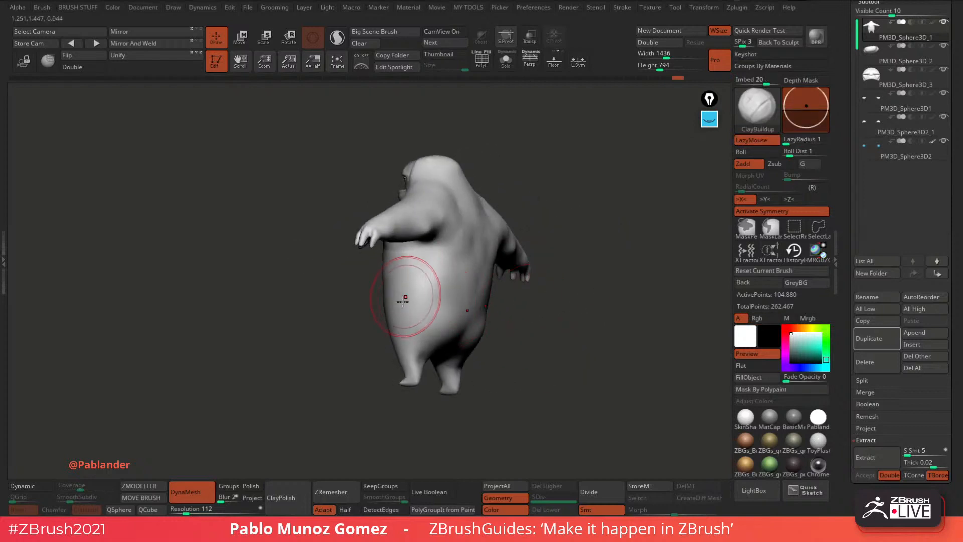
Smooth the side of the torso and turn on perspective for the canvas.
left_click_drag(507, 324, 549, 328)
left_click_drag(414, 300, 423, 292, "shift")
left_click_drag(484, 321, 565, 350, "alt")
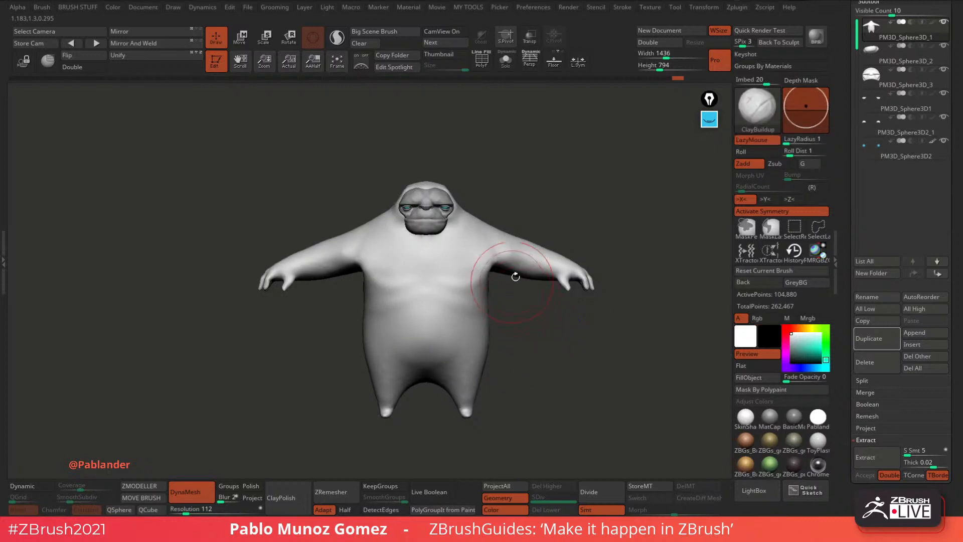
left_click_drag(536, 291, 544, 314, "alt")
left_click(529, 61)
left_click_drag(553, 167, 530, 182)
Pull the throat and neck surface up to the underside of the jaw with the Move brush, resizing the brush as needed.
key("b")
key("m")
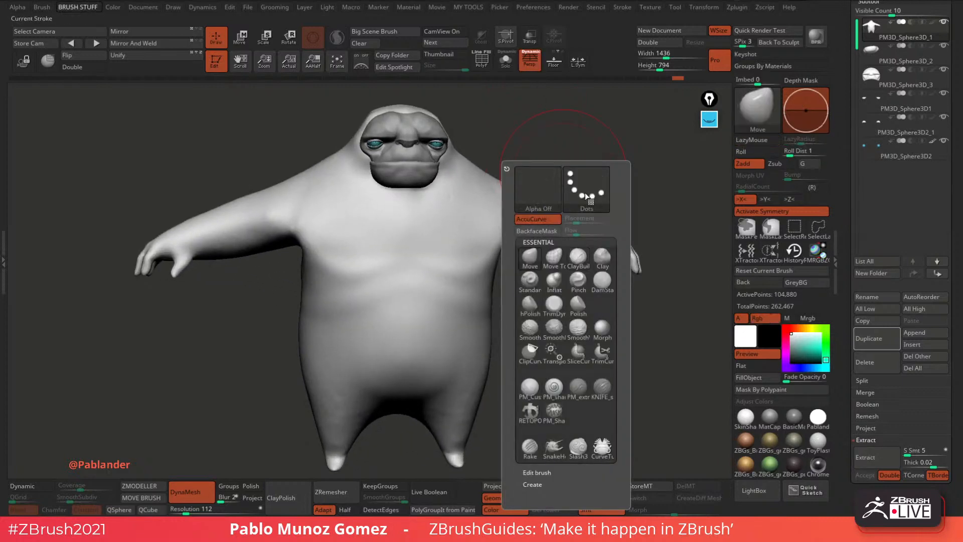
key("v")
key("space")
left_click_drag(540, 152, 522, 175)
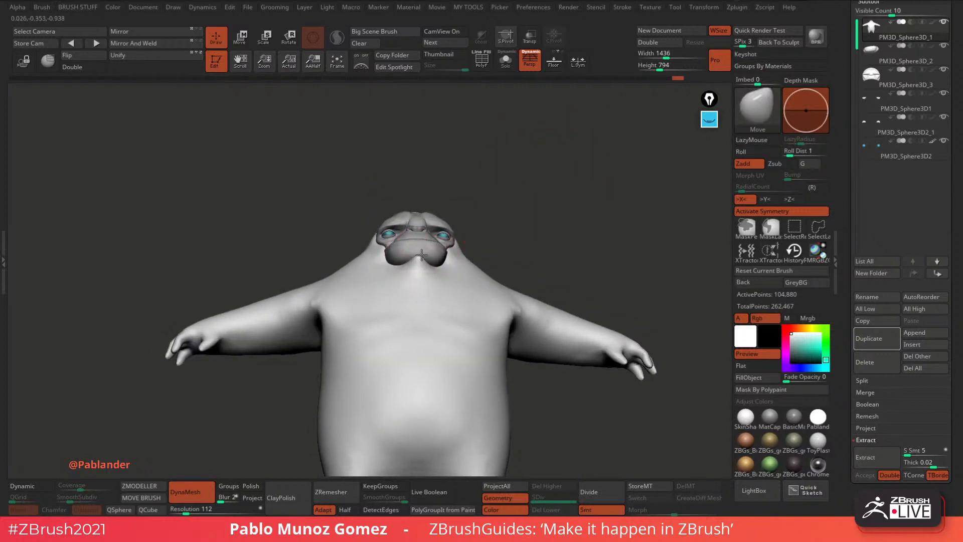
left_click_drag(494, 226, 473, 221)
key("space")
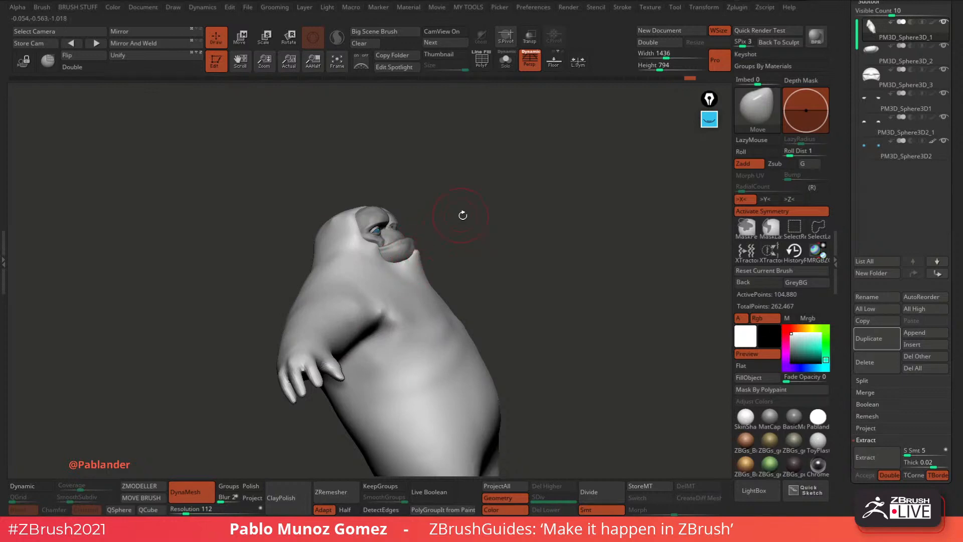
left_click_drag(463, 215, 488, 236, "alt")
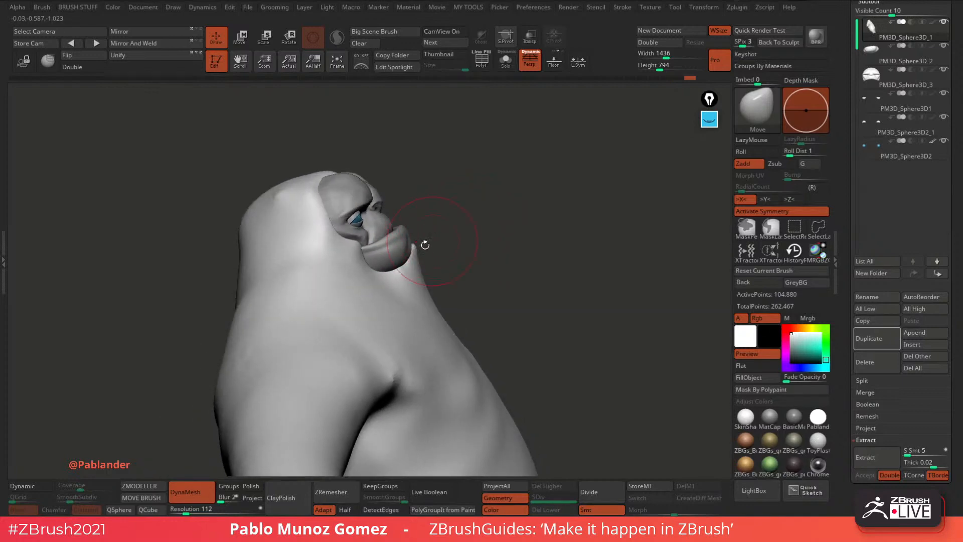
left_click_drag(503, 211, 470, 242)
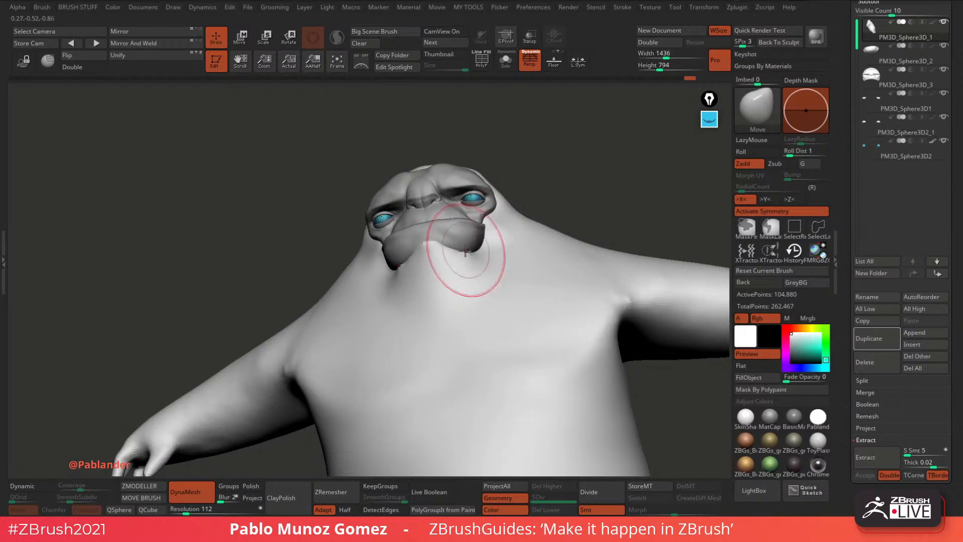
mouse_move(525, 215)
left_mouse_down("shift")
mouse_move(540, 194)
mouse_move(523, 213)
left_mouse_up("shift")
key("space")
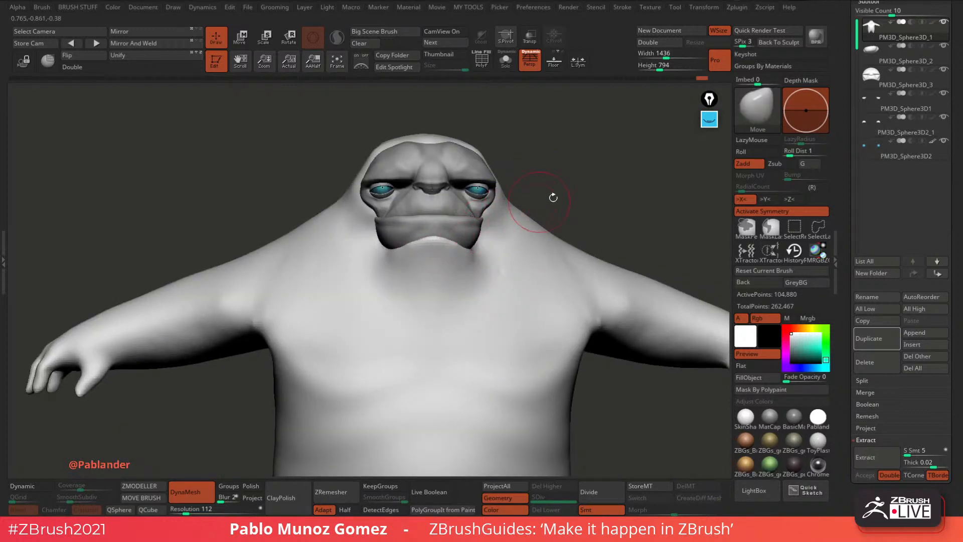
Smooth the throat below the jaw, refine the neck's shape from the side and remesh the body.
left_click_drag(553, 198, 535, 191, "alt")
left_click_drag(468, 249, 472, 242, "shift")
left_click_drag(520, 200, 464, 211)
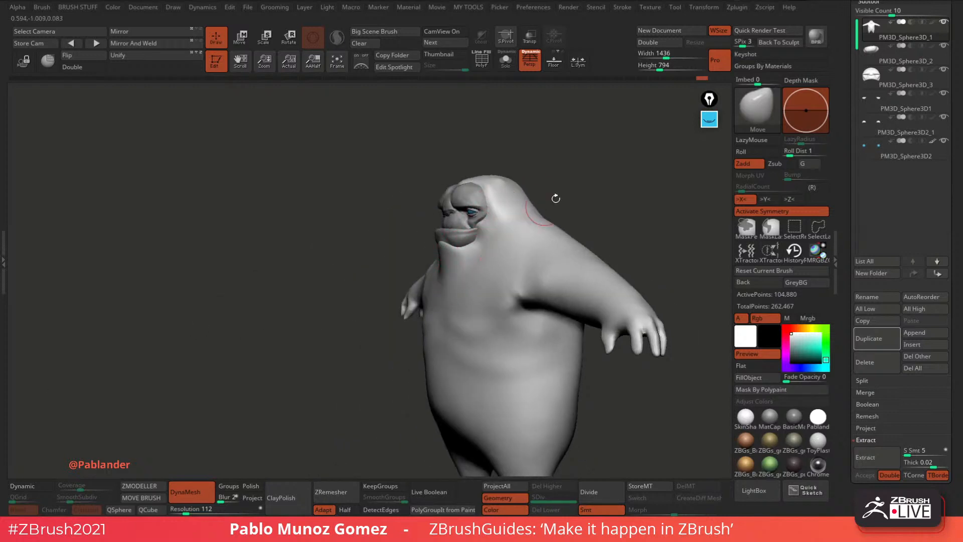
left_click_drag(555, 199, 582, 198)
left_click_drag(538, 226, 531, 217)
left_click_drag(557, 200, 572, 199)
mouse_move(496, 251)
left_mouse_down("shift")
mouse_move(448, 246)
mouse_move(453, 238)
left_mouse_up("shift")
mouse_move(566, 202)
left_mouse_down()
mouse_move(534, 279)
mouse_move(536, 365)
mouse_move(510, 376)
left_mouse_up()
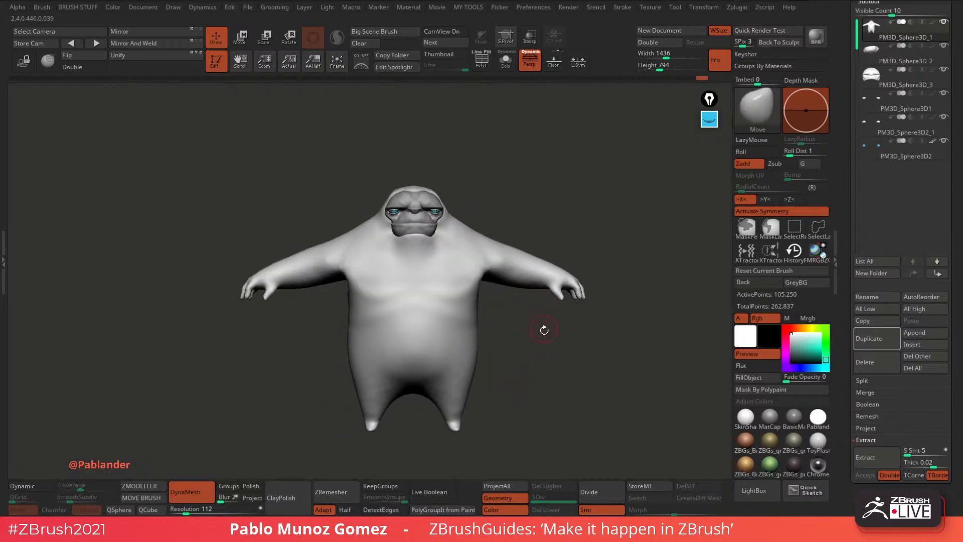
Select the DamStandard brush and turn on Sculptris Pro for detailing the body around the face.
left_click_drag(587, 319, 546, 328)
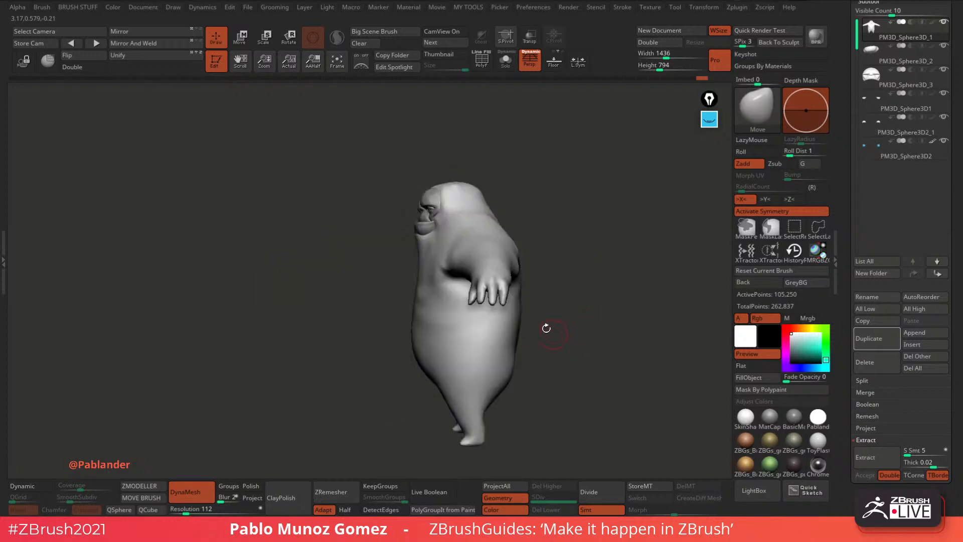
left_click_drag(557, 294, 611, 277)
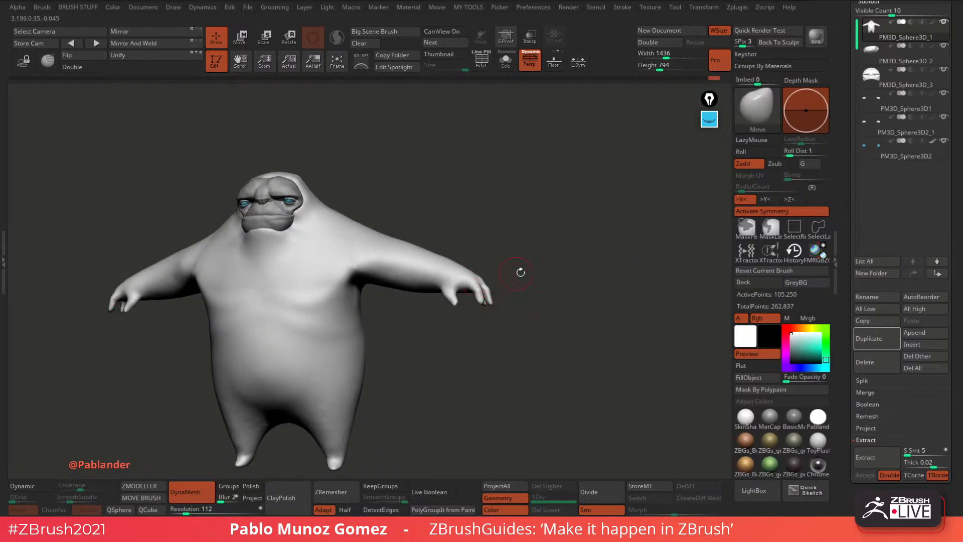
left_click_drag(520, 272, 566, 290)
left_click_drag(516, 360, 550, 345)
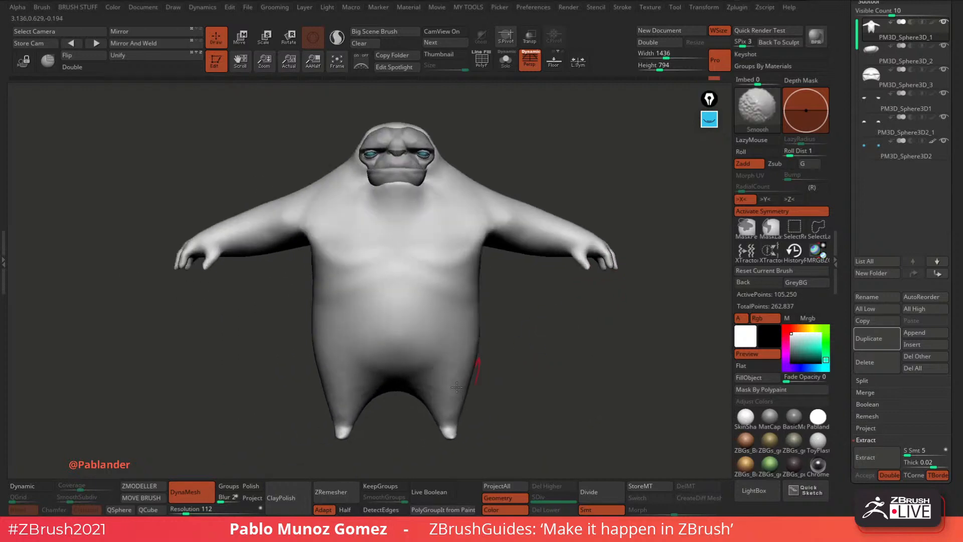
right_click_drag(388, 143, 411, 200, "ctrl")
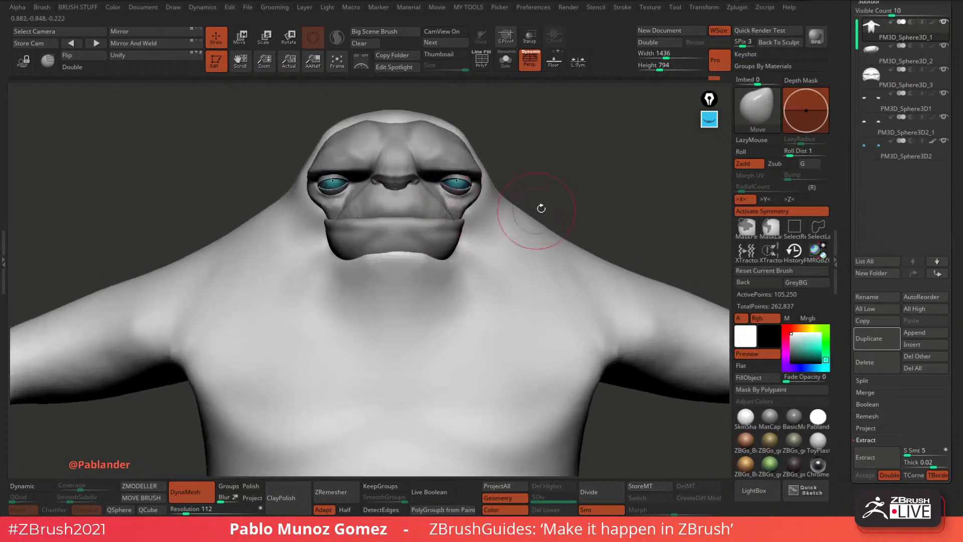
right_click_drag(575, 166, 576, 191, "alt")
key("space")
left_click(623, 291)
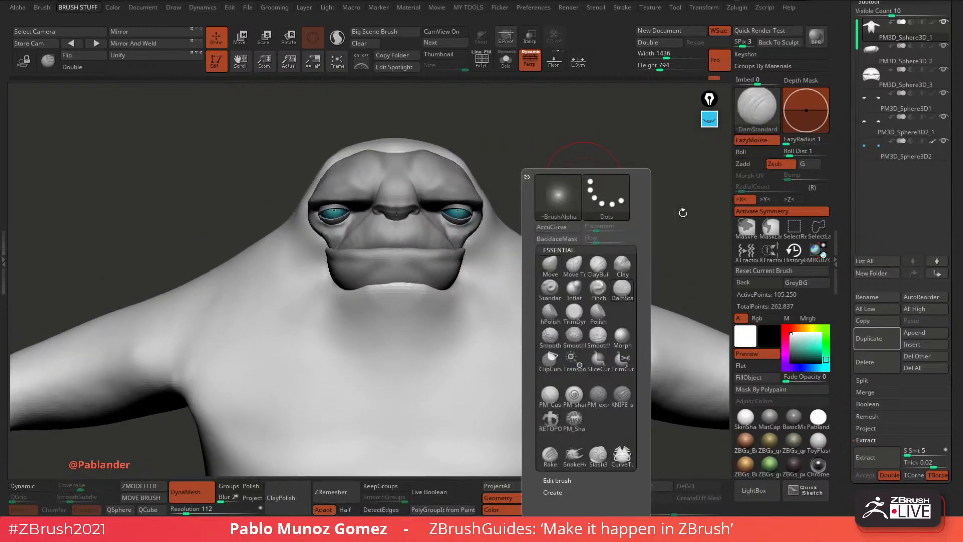
key("space")
mouse_move(592, 163)
right_mouse_down()
mouse_move(550, 178)
mouse_move(544, 198)
right_mouse_up()
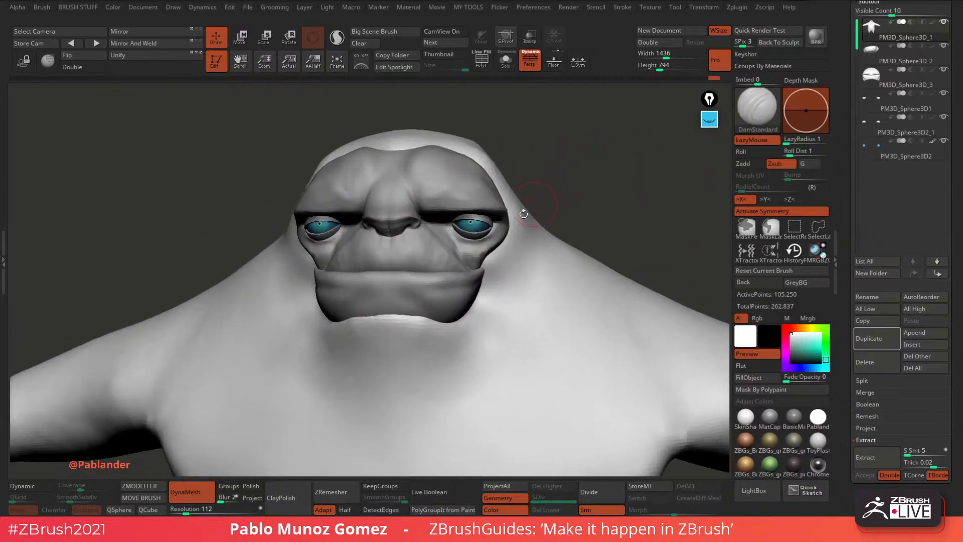
key("space")
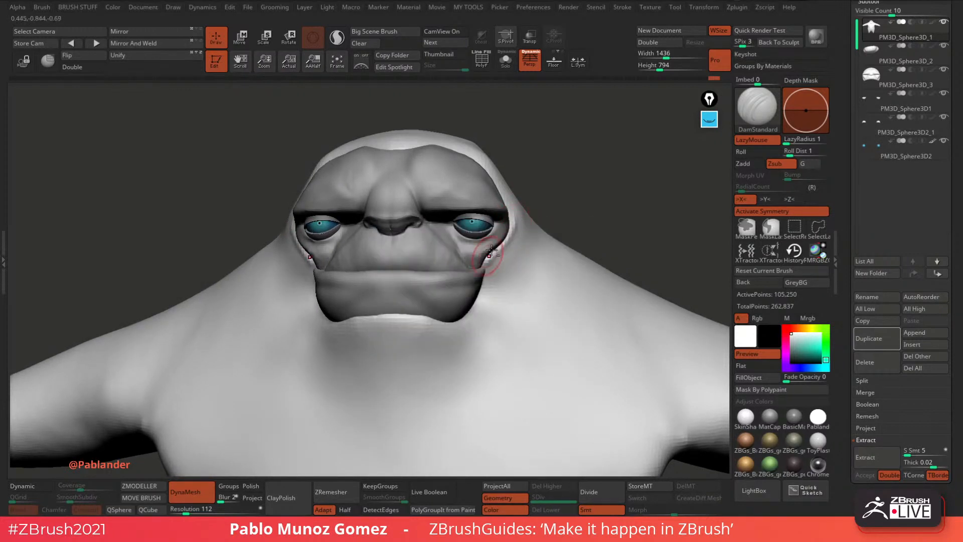
left_click(343, 45)
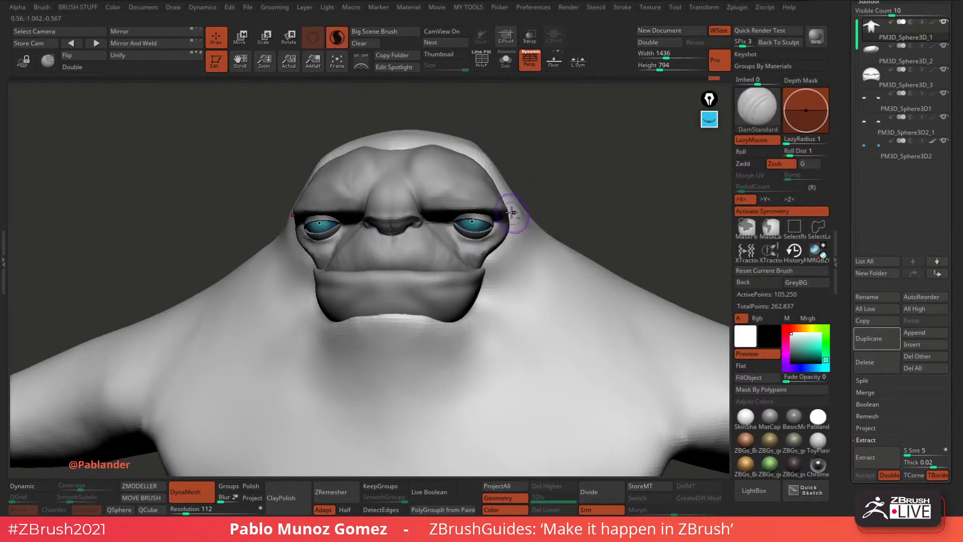
Carve the body surface along the edge of the face and underneath the jaw with the DamStandard brush.
left_click_drag(484, 264, 485, 268)
left_click_drag(612, 173, 554, 184)
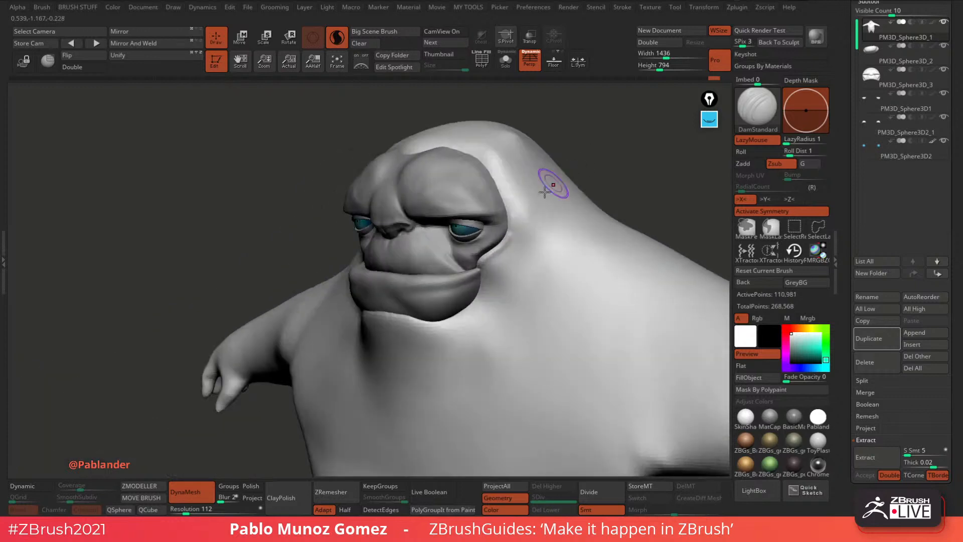
left_click_drag(508, 217, 509, 227)
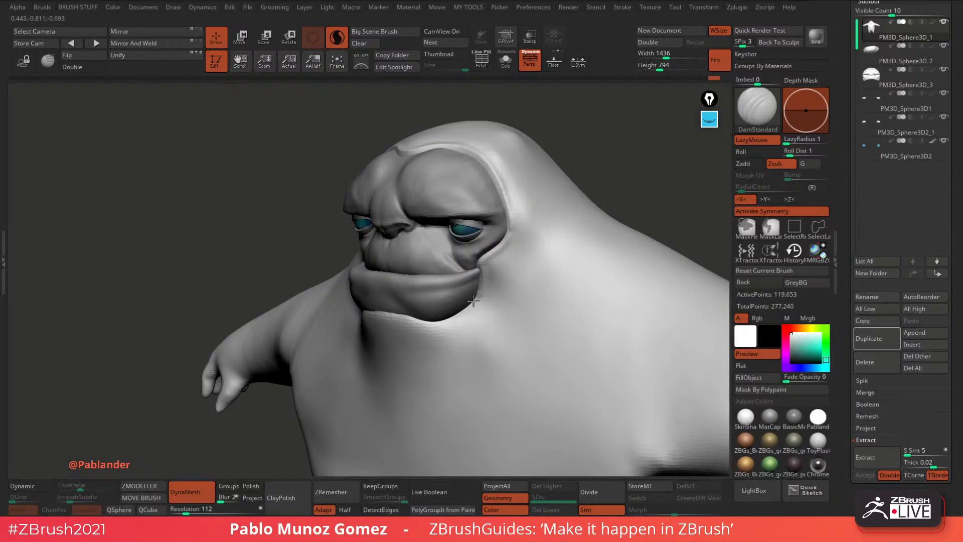
mouse_move(473, 300)
left_mouse_down()
mouse_move(428, 322)
mouse_move(443, 326)
left_mouse_up()
left_click_drag(432, 144, 398, 144, "shift")
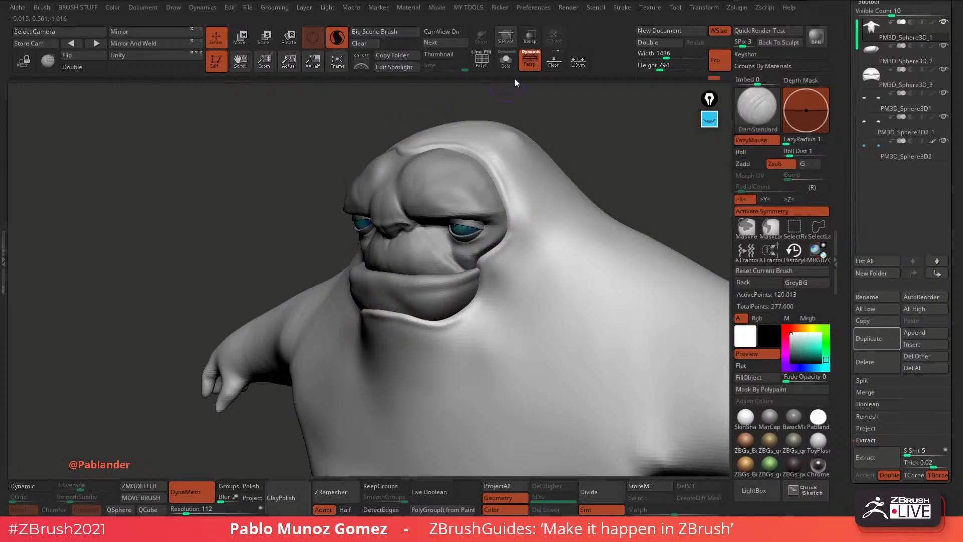
Isolate the body in Solo mode, define and smooth the rim around the face opening, and show all parts again.
left_click(507, 61)
left_click_drag(533, 99, 562, 88)
mouse_move(479, 161)
left_mouse_down()
mouse_move(500, 223)
mouse_move(459, 307)
mouse_move(421, 313)
left_mouse_up()
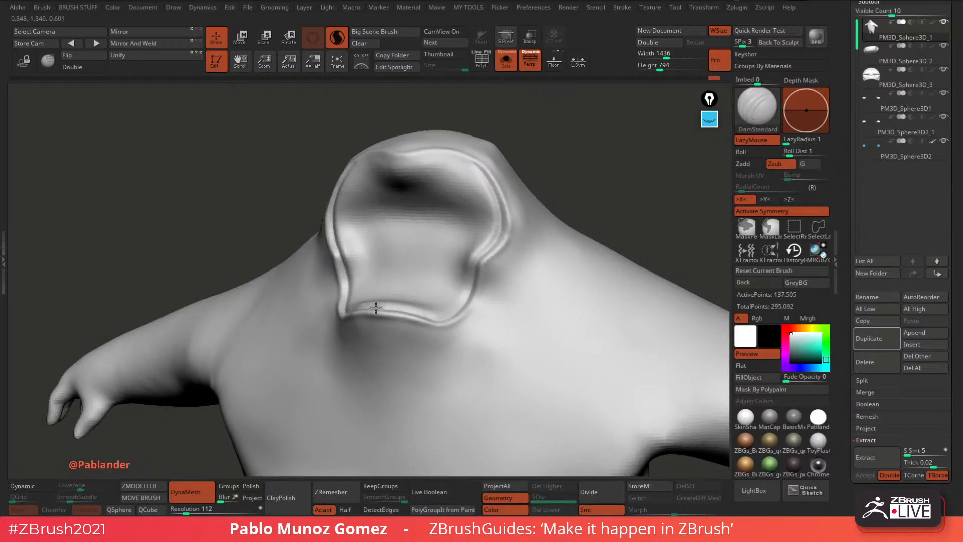
mouse_move(487, 190)
left_mouse_down()
mouse_move(470, 161)
mouse_move(400, 158)
mouse_move(475, 165)
mouse_move(472, 289)
left_mouse_up()
left_click_drag(349, 319, 422, 293, "shift")
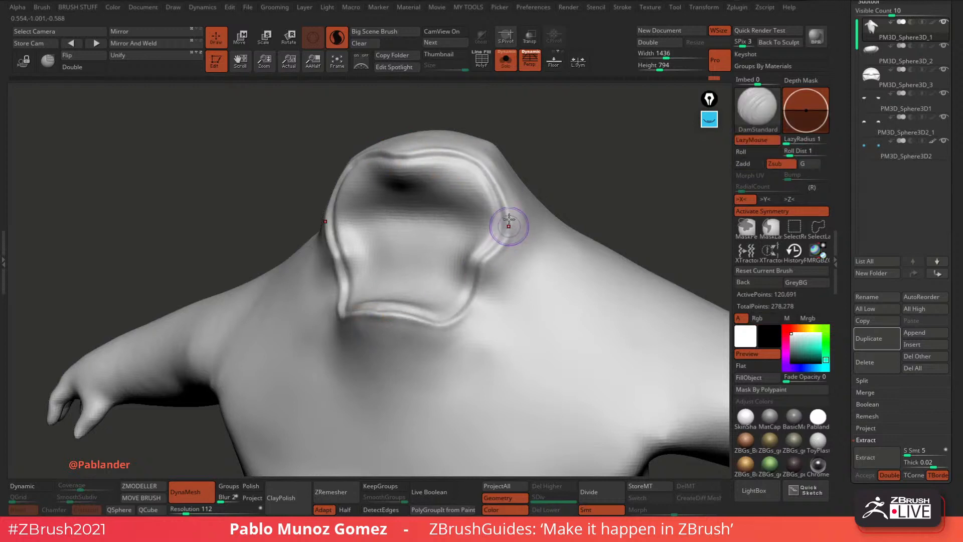
right_click_drag(510, 176, 503, 177)
left_click_drag(405, 154, 438, 152)
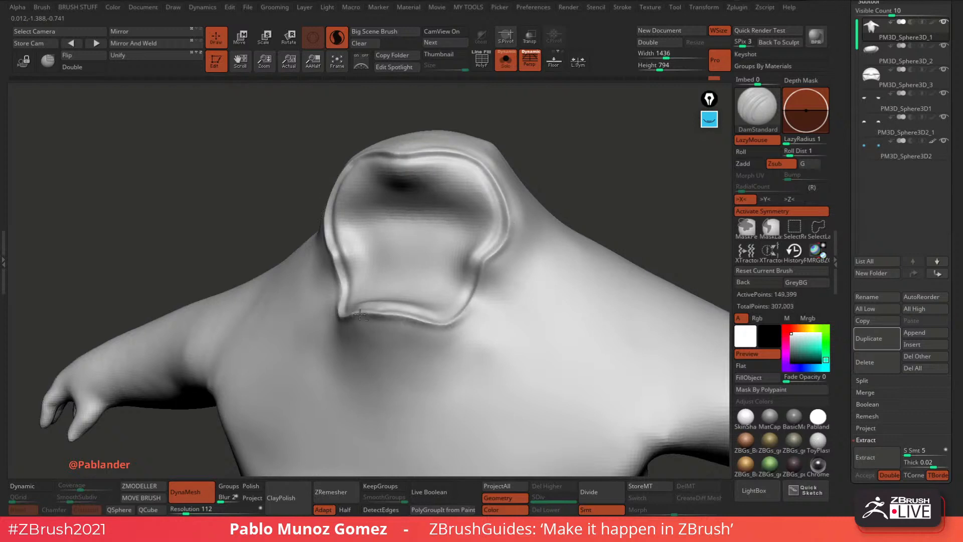
left_click_drag(360, 315, 403, 318, "shift")
left_click(509, 69)
right_click_drag(554, 150, 570, 147, "shift")
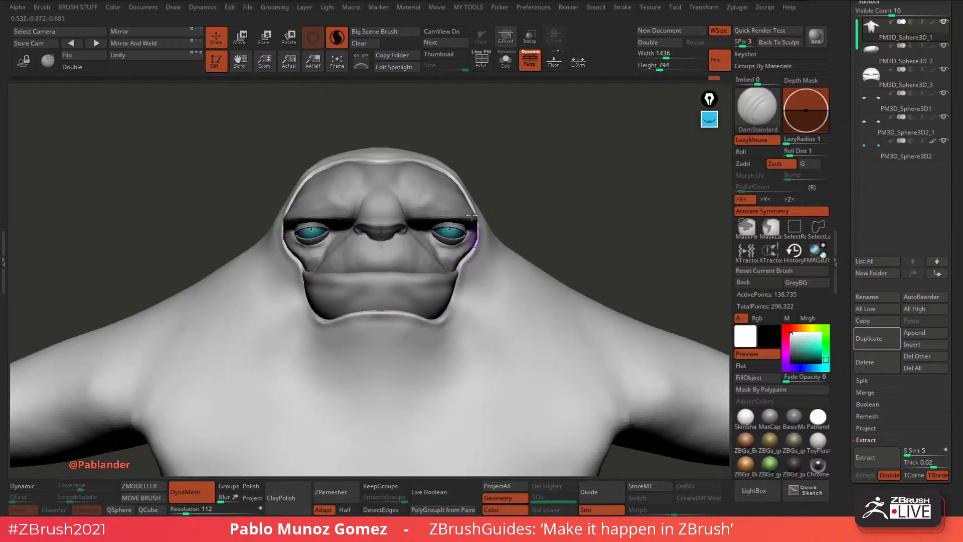
right_click_drag(558, 216, 567, 202, "alt")
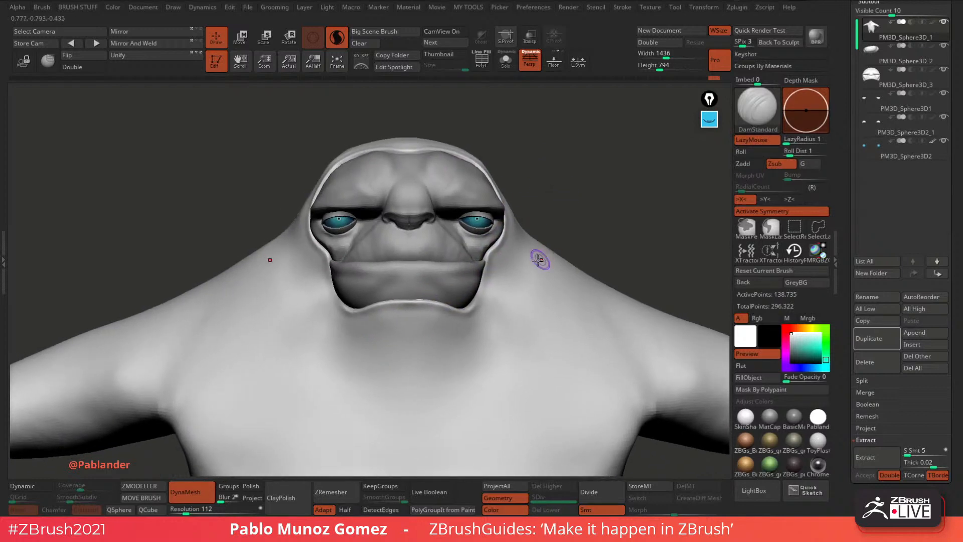
Make the upper face the active subtool, isolate it and remesh it with DynaMesh at resolution 448.
left_click(418, 200, "alt")
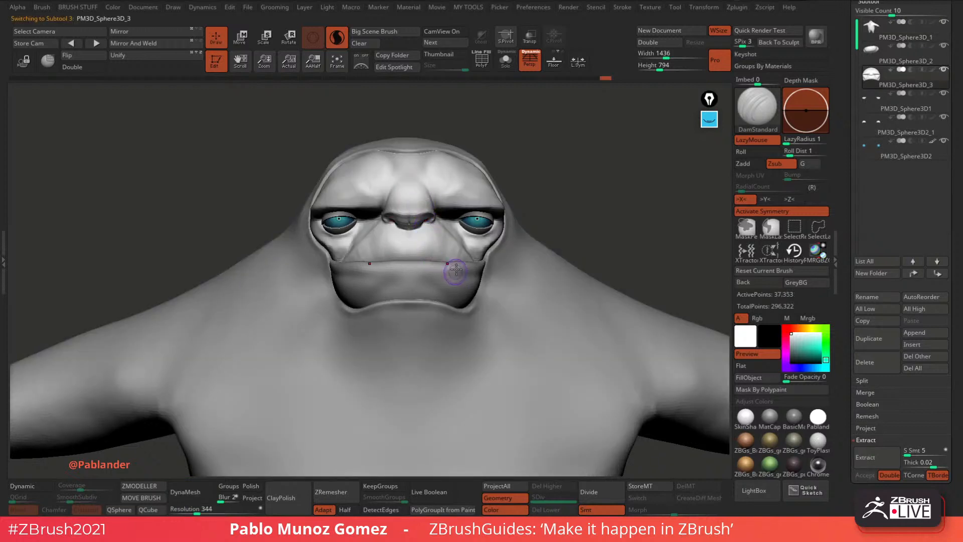
left_click(506, 59)
mouse_move(468, 177)
right_mouse_down()
mouse_move(546, 210)
mouse_move(525, 273)
right_mouse_up()
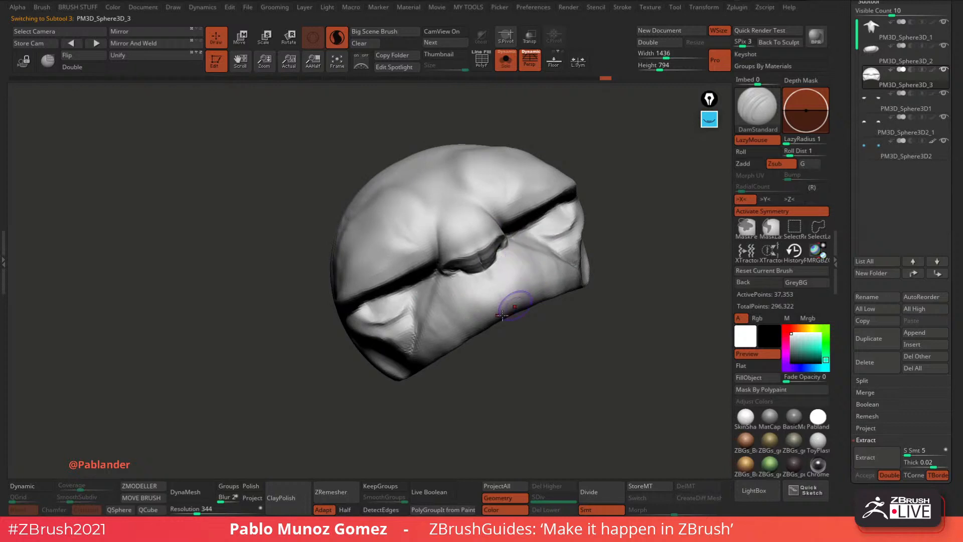
left_click(196, 503)
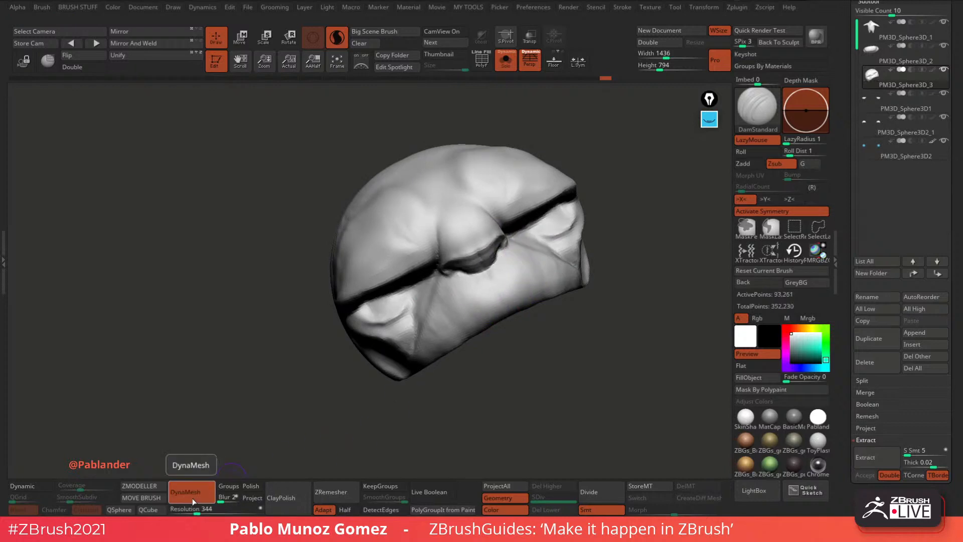
key("ctrl+z")
left_click(201, 511)
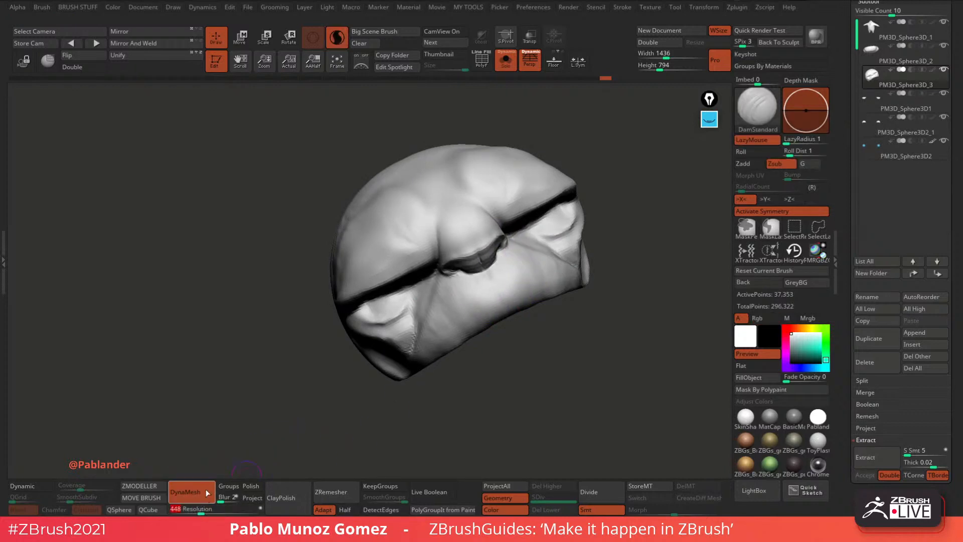
left_click_drag(228, 424, 254, 435, "ctrl")
Smooth the underside of the nose and start carving the nostrils with the DamStandard brush.
key("b")
key("d")
key("s")
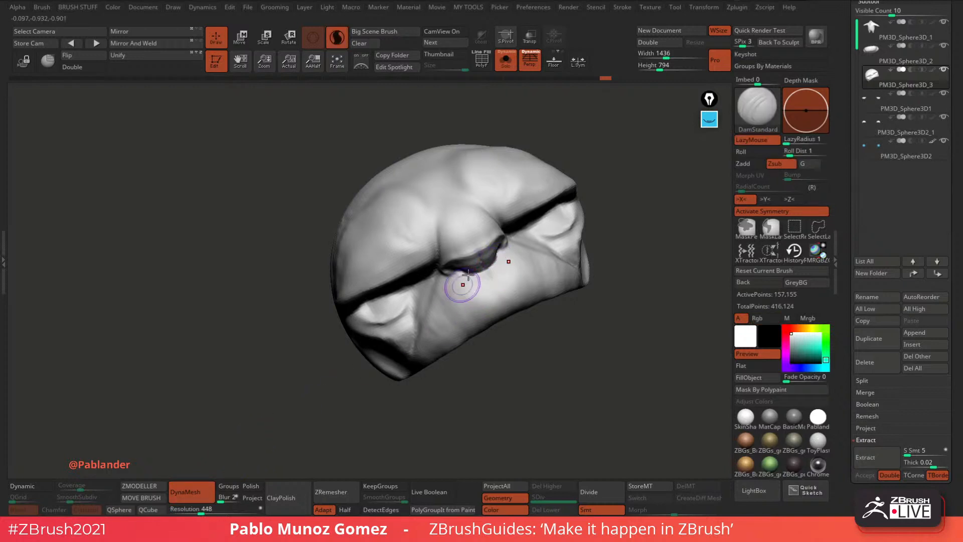
right_click_drag(483, 258, 487, 216)
left_click_drag(490, 256, 475, 253, "shift")
right_click_drag(479, 251, 492, 279)
key("space")
left_click_drag(493, 254, 469, 254)
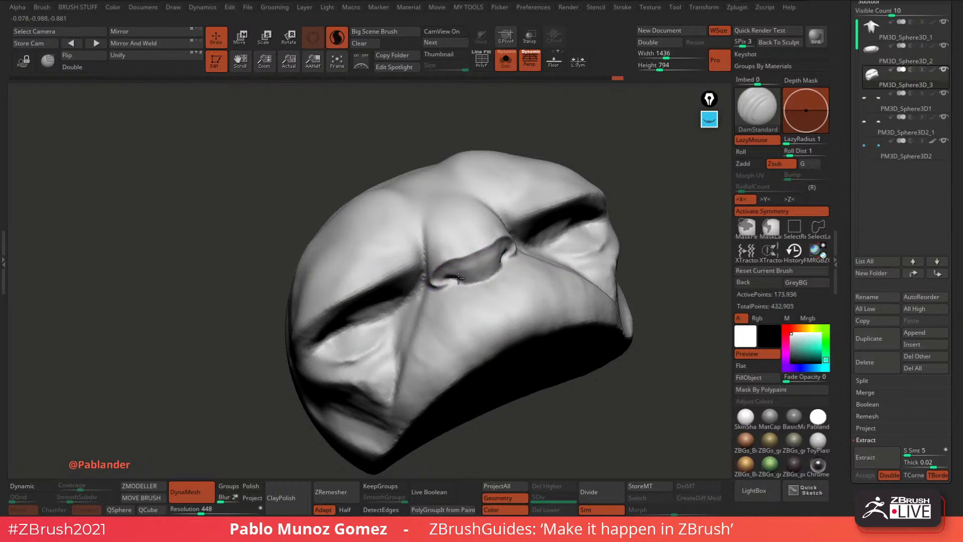
Deepen the nostrils and sharpen the lower edge of the nose, adjusting the brush as needed.
left_click_drag(454, 280, 453, 281)
left_click_drag(499, 261, 449, 284)
mouse_move(506, 259)
left_mouse_down()
mouse_move(457, 281)
mouse_move(474, 283)
mouse_move(486, 270)
left_mouse_up()
key("space")
right_click_drag(512, 271, 487, 274)
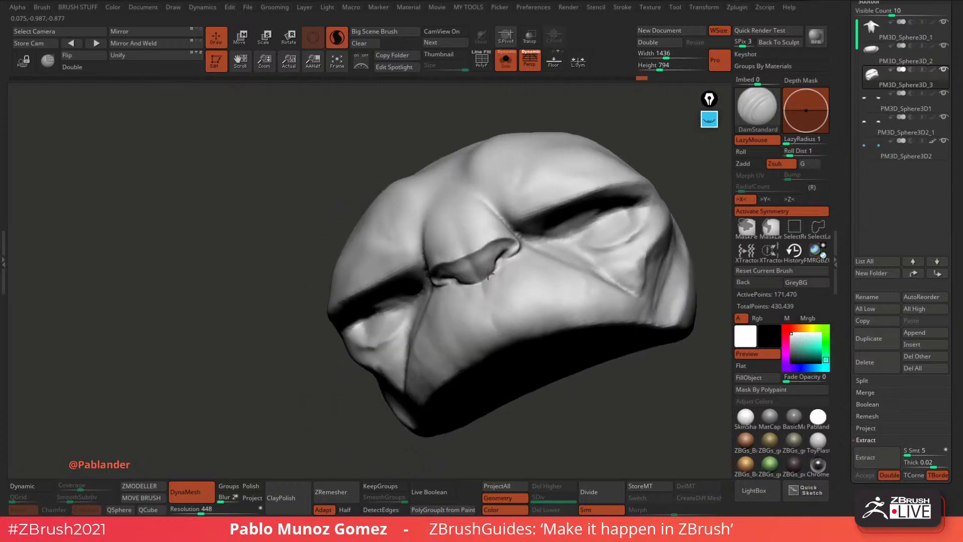
left_click_drag(484, 279, 519, 249)
Carve a sharp crease down the side of the nose bridge from the brow to the nostril.
right_click_drag(529, 206, 593, 108)
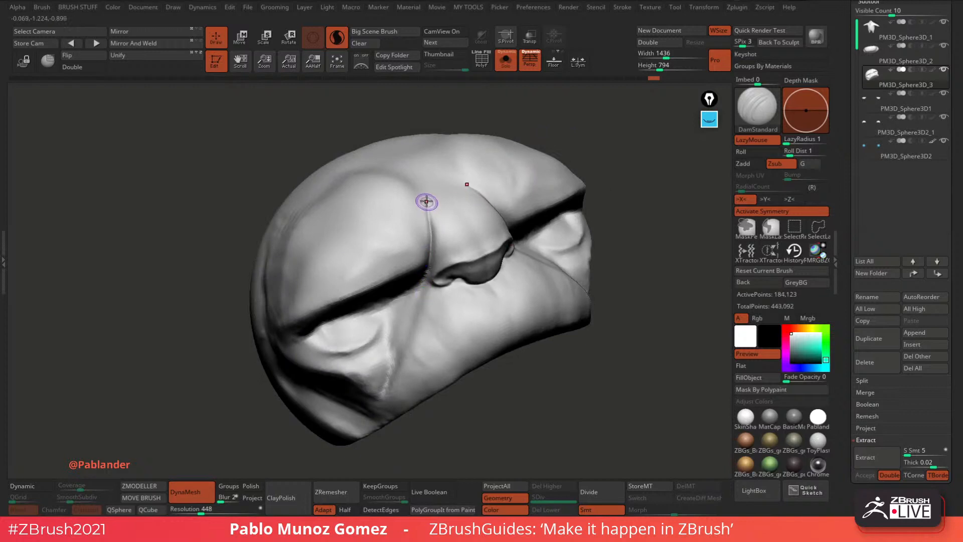
left_click_drag(426, 202, 427, 283)
key("shift")
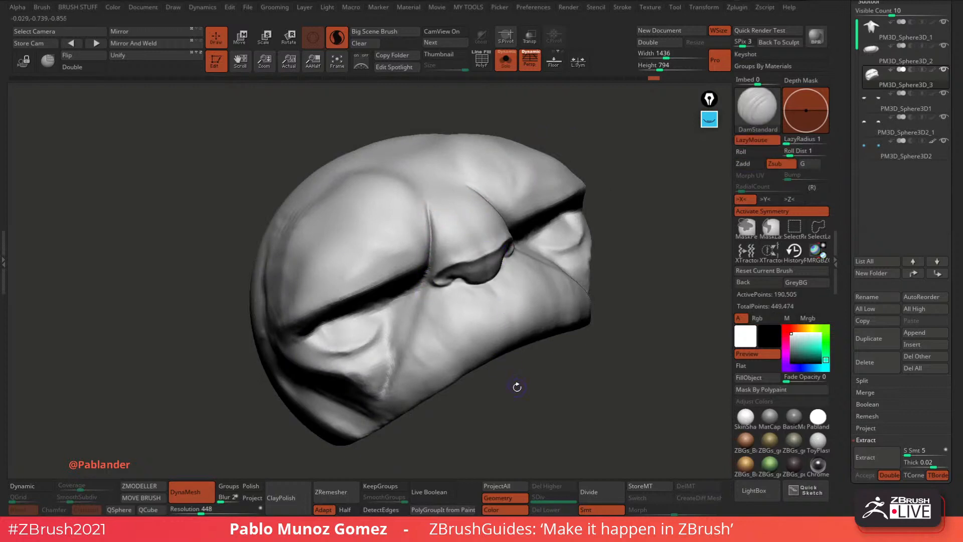
right_click_drag(516, 387, 447, 321)
Carve the crease from the side of the nose toward the lower eyelid and refine it beside the nostril.
right_click_drag(437, 263, 535, 155)
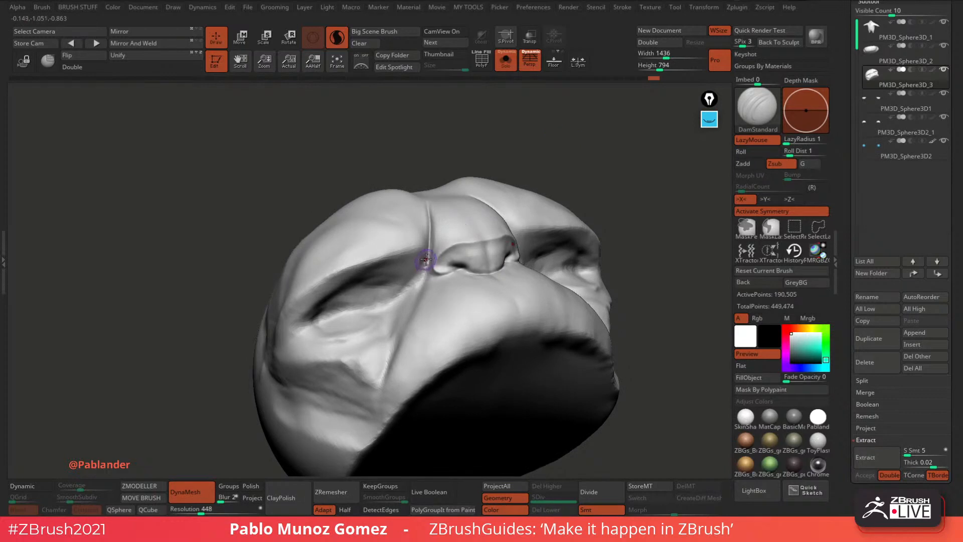
left_click_drag(406, 292, 368, 307)
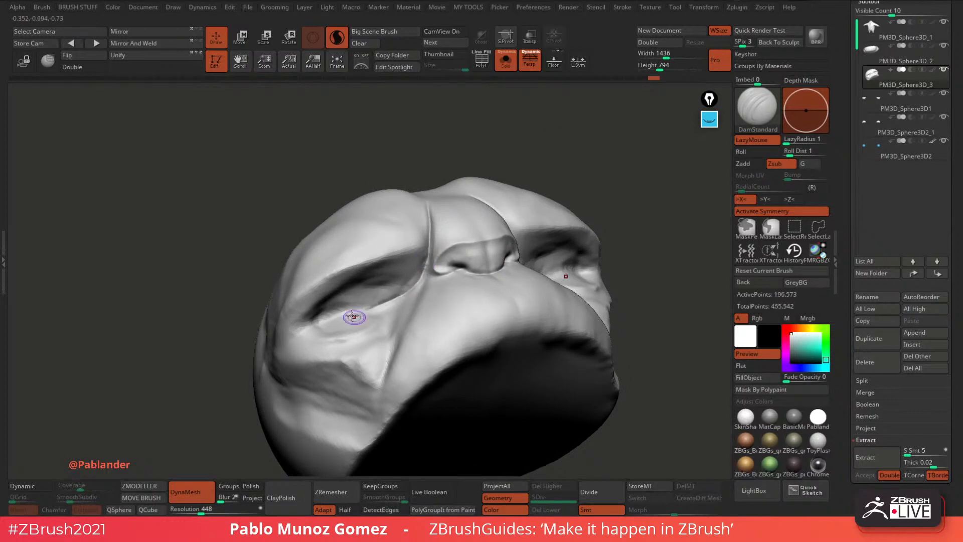
right_click_drag(415, 275, 328, 253)
key("space")
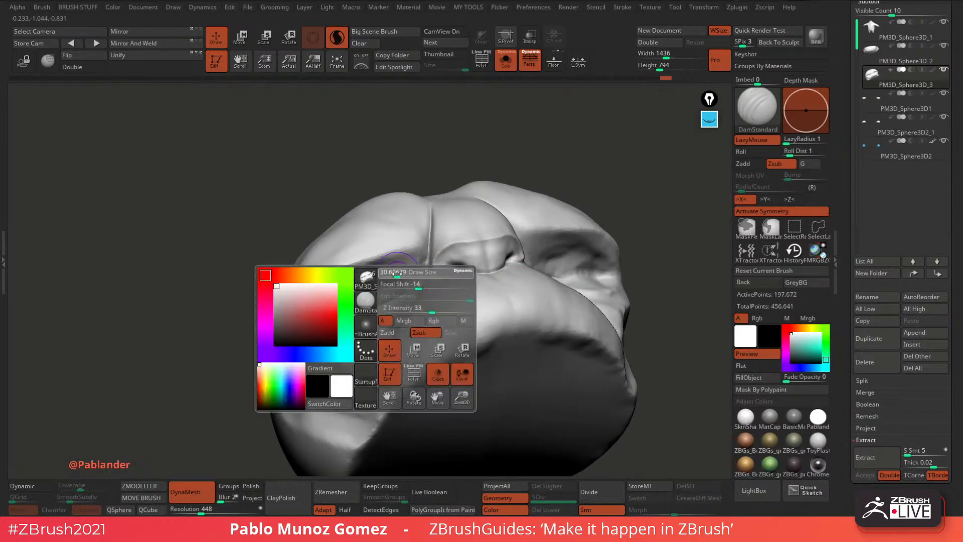
key("shift")
left_click_drag(433, 276, 422, 236)
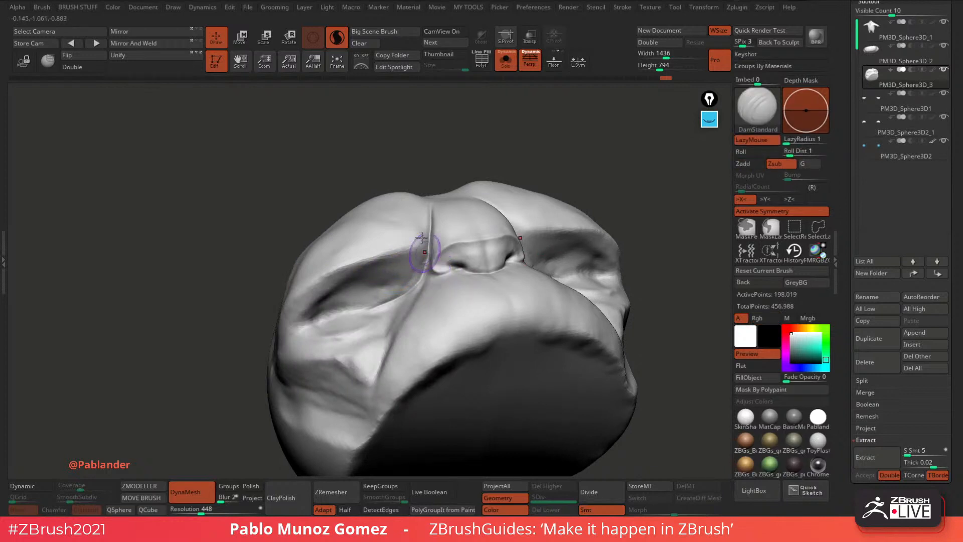
key("shift")
Turn off Sculptris Pro and smooth the area below the eye and across the cheek.
left_click_drag(343, 112, 350, 116, "ctrl")
key("shift")
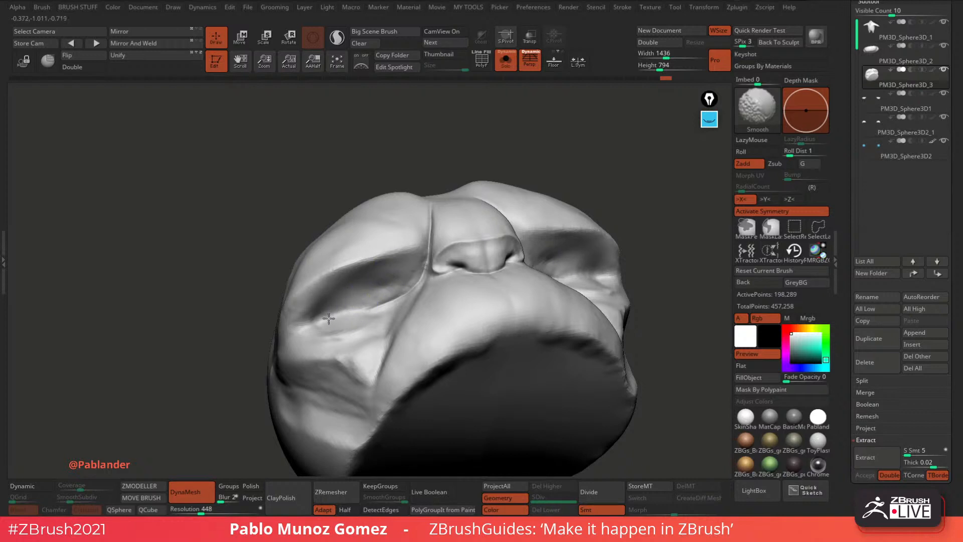
left_click_drag(319, 393, 374, 348, "shift")
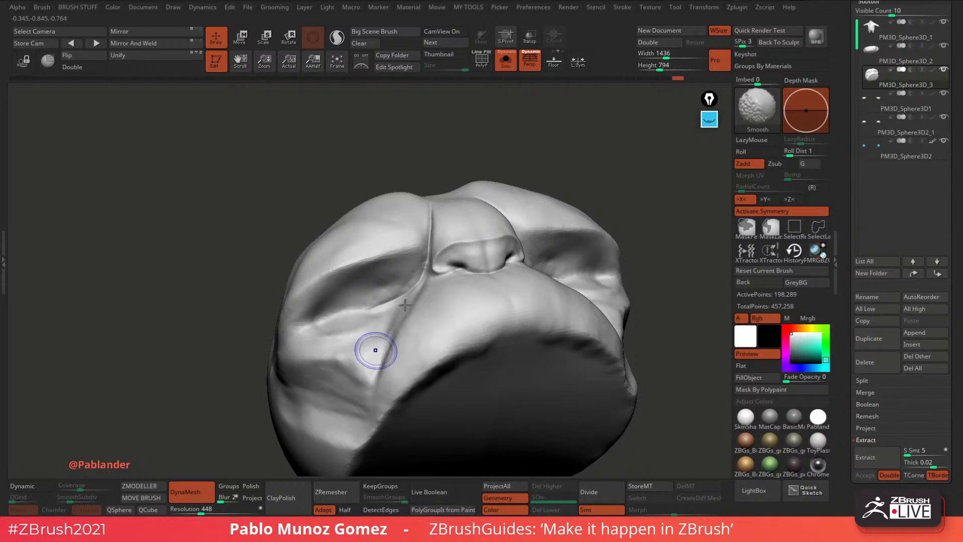
Turn Sculptris Pro back on, refine the fold running from the nose down the cheek and smooth around it.
mouse_move(657, 161)
left_mouse_down()
mouse_move(626, 261)
mouse_move(583, 314)
left_mouse_up()
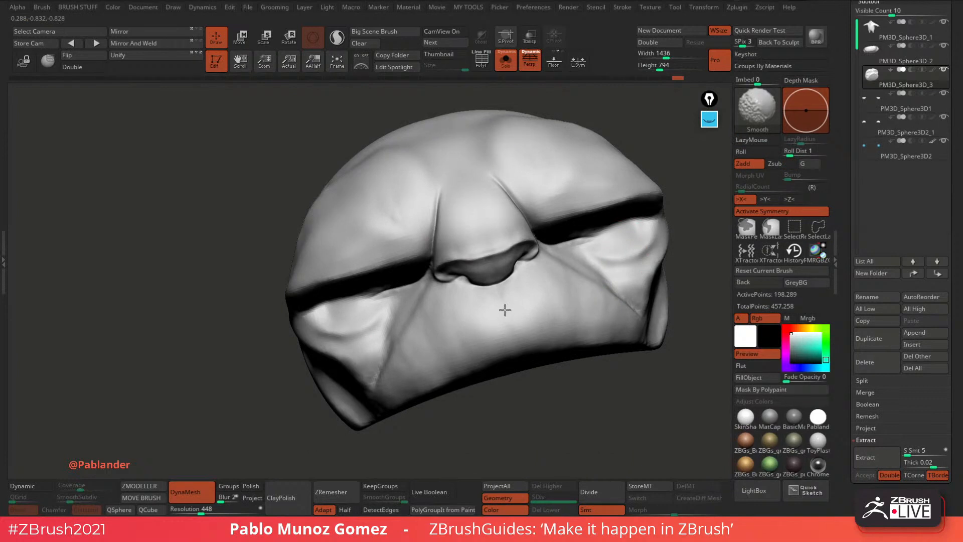
left_click(337, 39)
left_click_drag(253, 400, 454, 312)
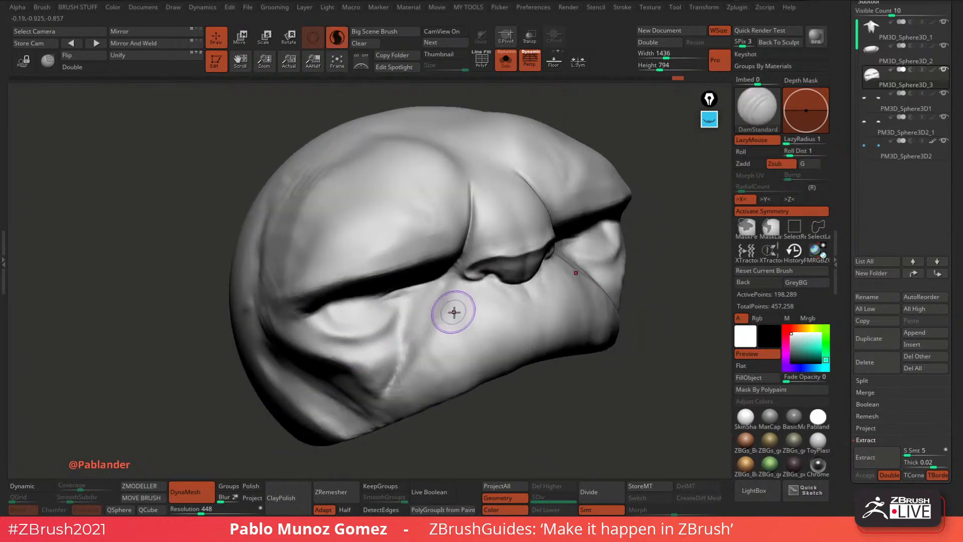
left_click_drag(478, 415, 493, 361, "alt")
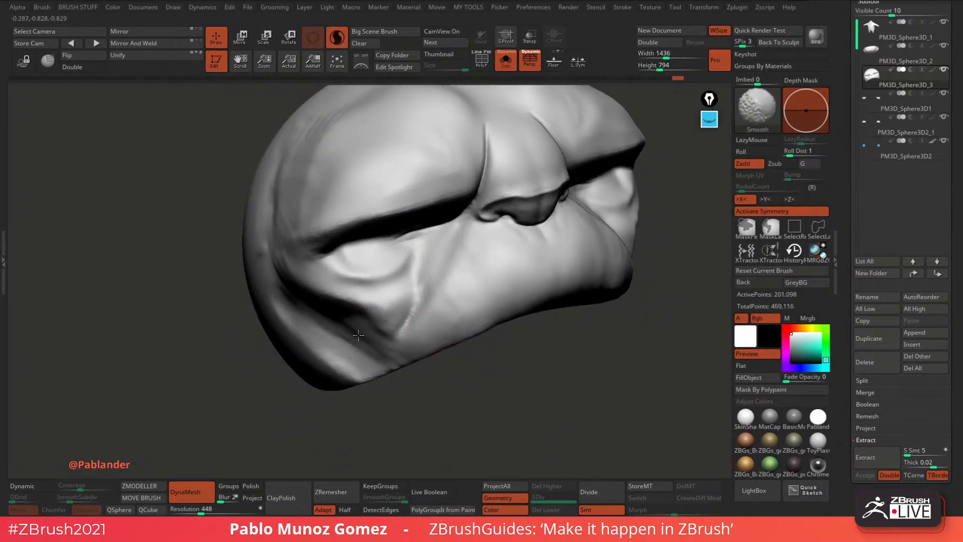
left_click_drag(274, 120, 316, 134, "shift")
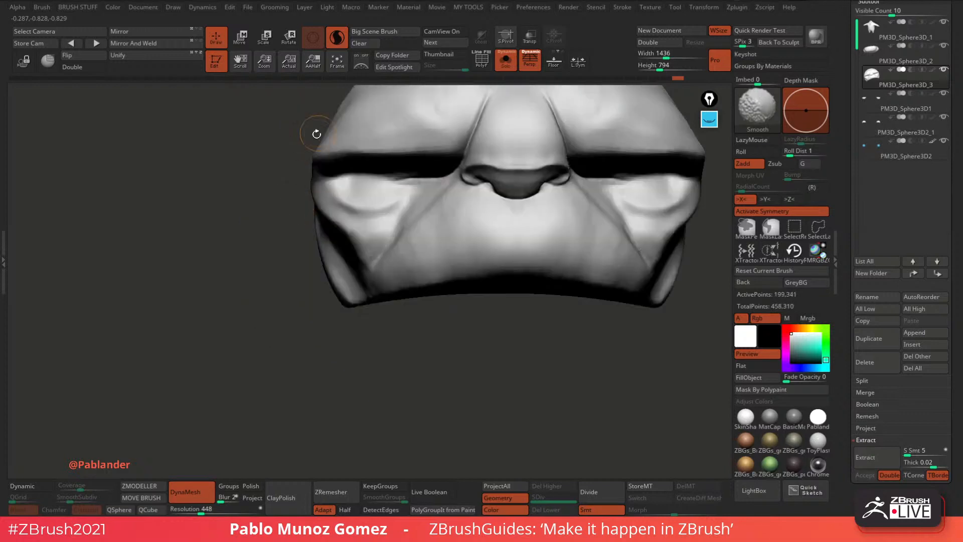
Carve a sharper edge along the underside of the brow with DamStandard and smooth it beside the nose bridge.
mouse_move(432, 323)
left_mouse_down("alt")
mouse_move(468, 312)
mouse_move(439, 370)
left_mouse_up("alt")
left_click_drag(669, 191, 691, 166, "ctrl")
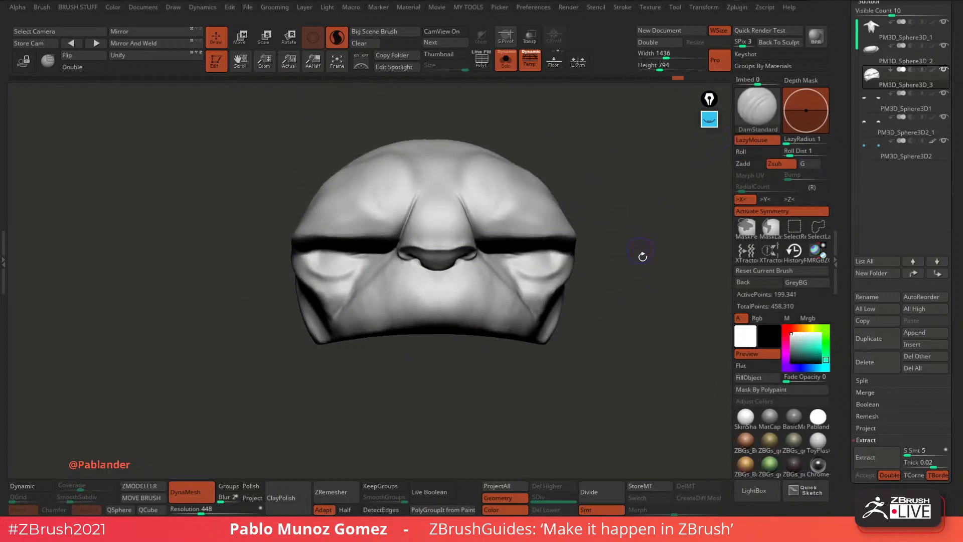
mouse_move(643, 256)
left_mouse_down()
mouse_move(627, 249)
mouse_move(640, 240)
mouse_move(487, 295)
mouse_move(557, 286)
left_mouse_up()
mouse_move(425, 317)
left_mouse_down("alt")
mouse_move(401, 274)
mouse_move(464, 260)
left_mouse_up("alt")
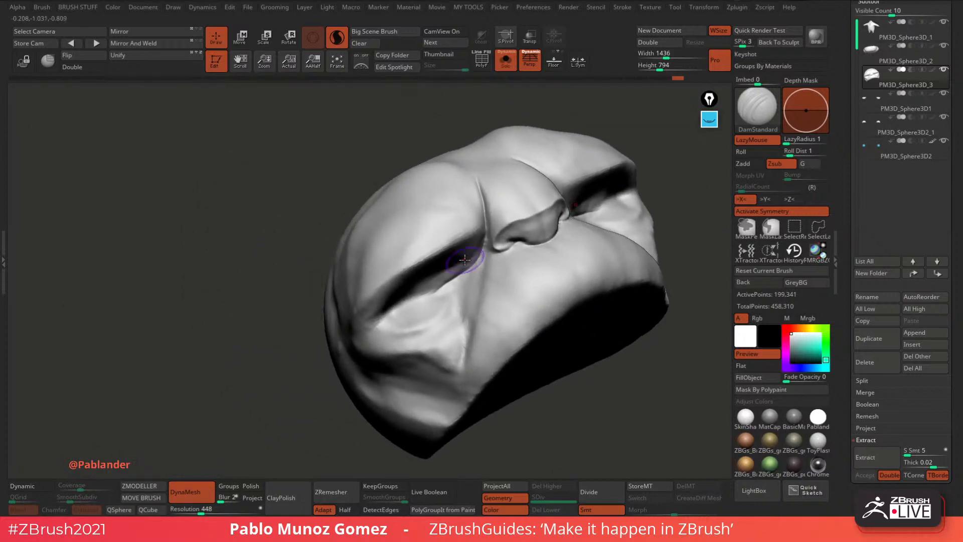
right_click_drag(465, 260, 463, 226)
mouse_move(481, 218)
left_mouse_down()
mouse_move(484, 226)
mouse_move(377, 289)
mouse_move(356, 317)
mouse_move(373, 286)
left_mouse_up()
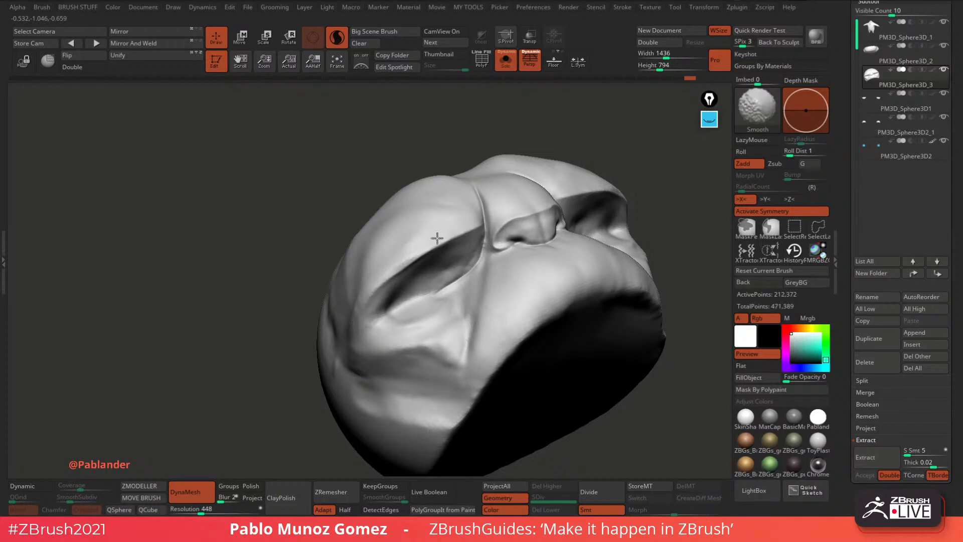
mouse_move(490, 217)
left_mouse_down("shift")
mouse_move(489, 264)
mouse_move(474, 226)
left_mouse_up("shift")
Carve the nose fold down the cheek toward the face's lower rim, smooth the cheek, and undo the last stroke.
right_click_drag(488, 244, 503, 278)
left_click_drag(477, 266, 476, 378)
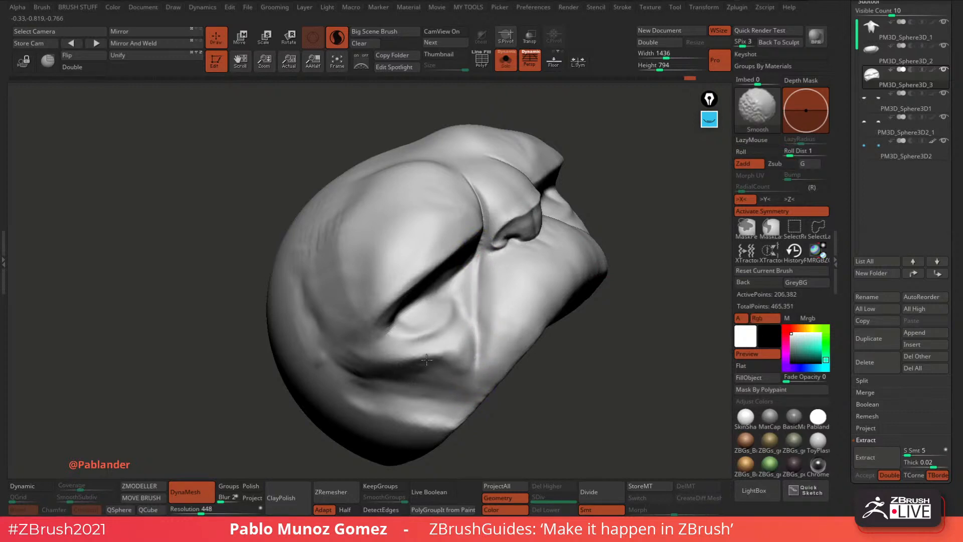
left_click_drag(426, 359, 357, 370, "shift")
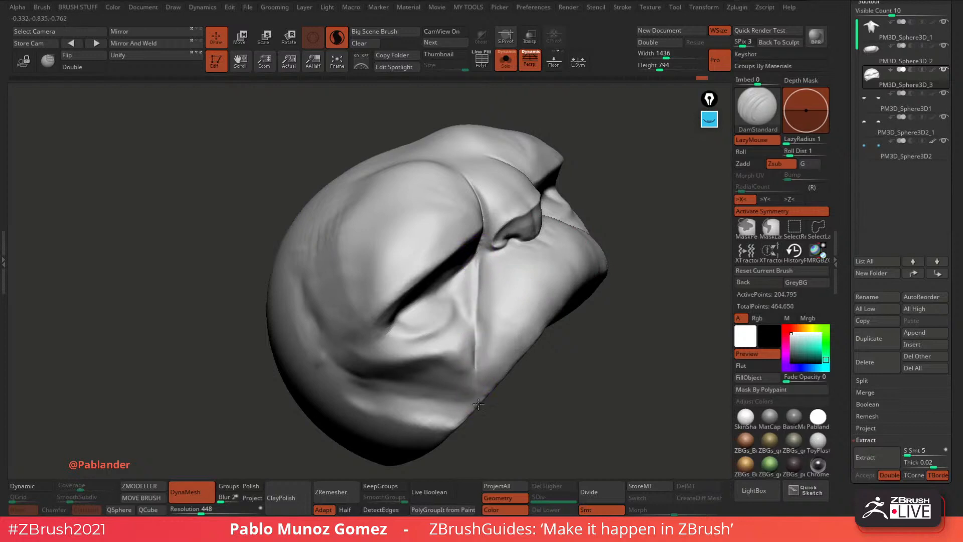
key("ctrl+z")
Sharpen the lower rim of the upper lip from underneath and smooth the surface along it.
left_click_drag(576, 348, 514, 344)
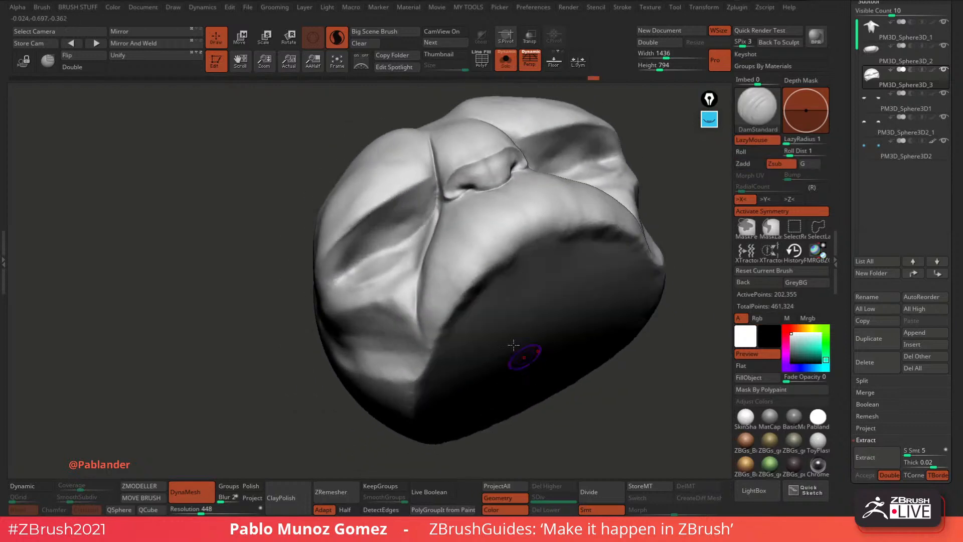
mouse_move(423, 378)
left_mouse_down()
mouse_move(454, 314)
mouse_move(502, 256)
mouse_move(556, 231)
left_mouse_up()
left_click_drag(501, 263, 479, 279, "shift")
mouse_move(543, 232)
left_mouse_down()
mouse_move(494, 263)
mouse_move(447, 321)
mouse_move(419, 381)
mouse_move(470, 291)
left_mouse_up()
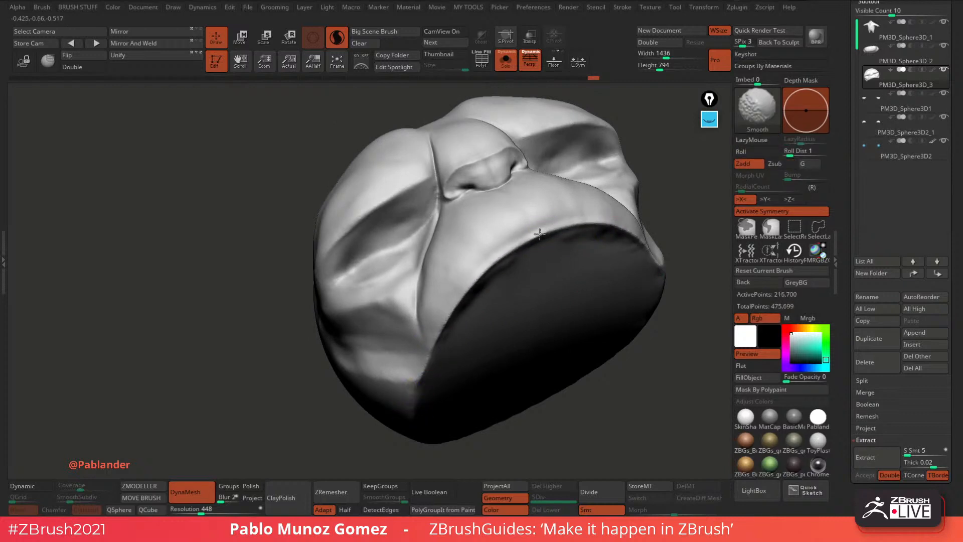
left_click_drag(540, 234, 575, 229, "shift")
mouse_move(602, 230)
right_mouse_down("alt")
mouse_move(512, 280)
mouse_move(617, 243)
right_mouse_up("alt")
mouse_move(653, 212)
right_mouse_down("alt")
mouse_move(619, 215)
mouse_move(585, 200)
right_mouse_up("alt")
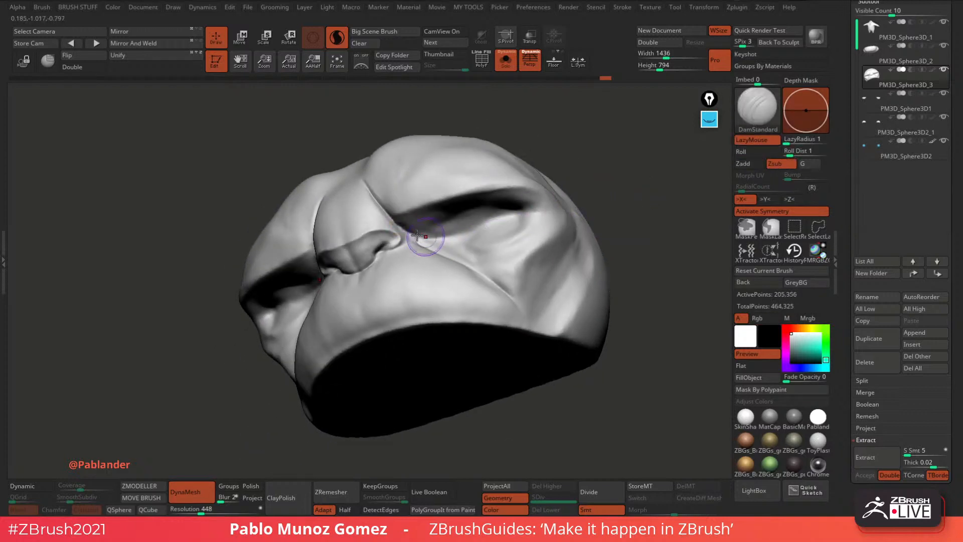
Build up the eye socket and the area around the outer eye corner using the Clay brush with Sculptris Pro off.
mouse_move(447, 231)
left_mouse_down()
mouse_move(519, 220)
mouse_move(541, 199)
left_mouse_up()
left_click_drag(589, 205, 585, 172)
key("space")
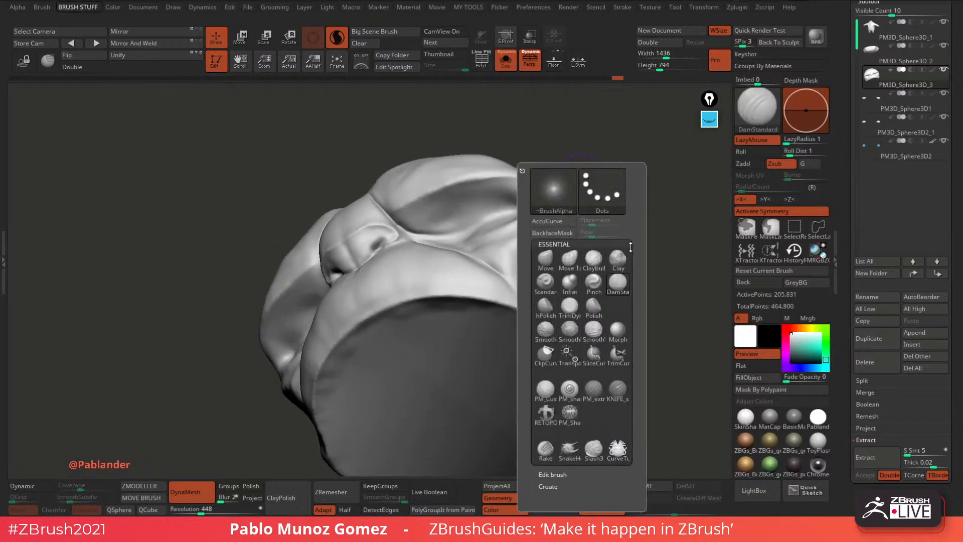
left_click(618, 260)
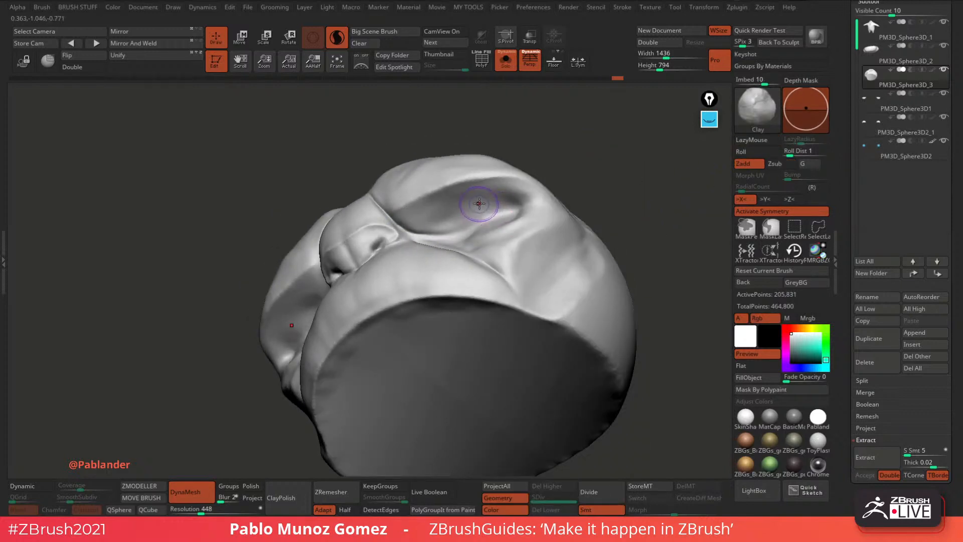
left_click(336, 40)
left_click_drag(442, 120, 479, 173)
key("space")
left_click_drag(479, 173, 489, 172)
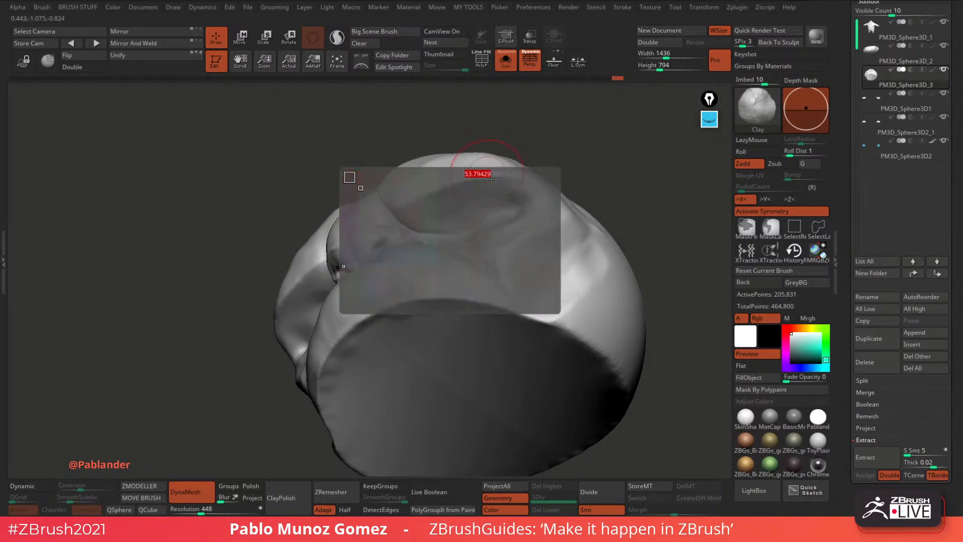
mouse_move(469, 219)
left_mouse_down()
mouse_move(497, 200)
mouse_move(452, 206)
mouse_move(494, 201)
left_mouse_up()
mouse_move(567, 171)
left_mouse_down()
mouse_move(499, 205)
mouse_move(456, 199)
mouse_move(576, 186)
mouse_move(481, 232)
left_mouse_up()
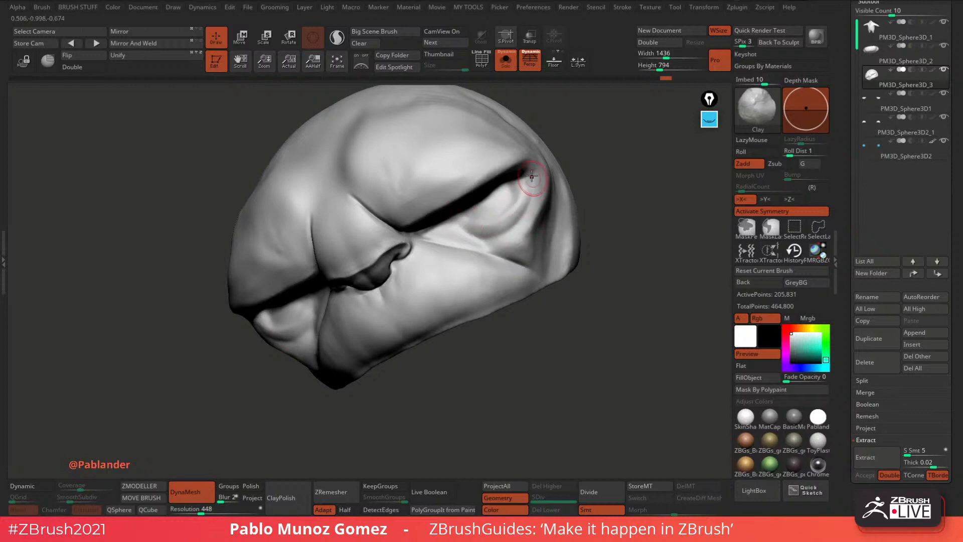
left_click_drag(528, 178, 536, 189)
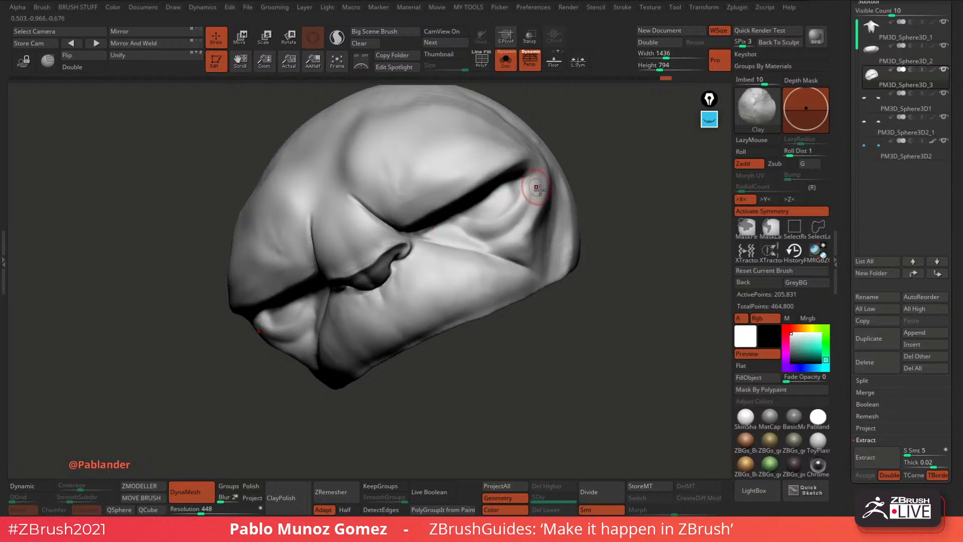
mouse_move(564, 268)
left_mouse_down("shift")
mouse_move(587, 305)
mouse_move(585, 242)
left_mouse_up("shift")
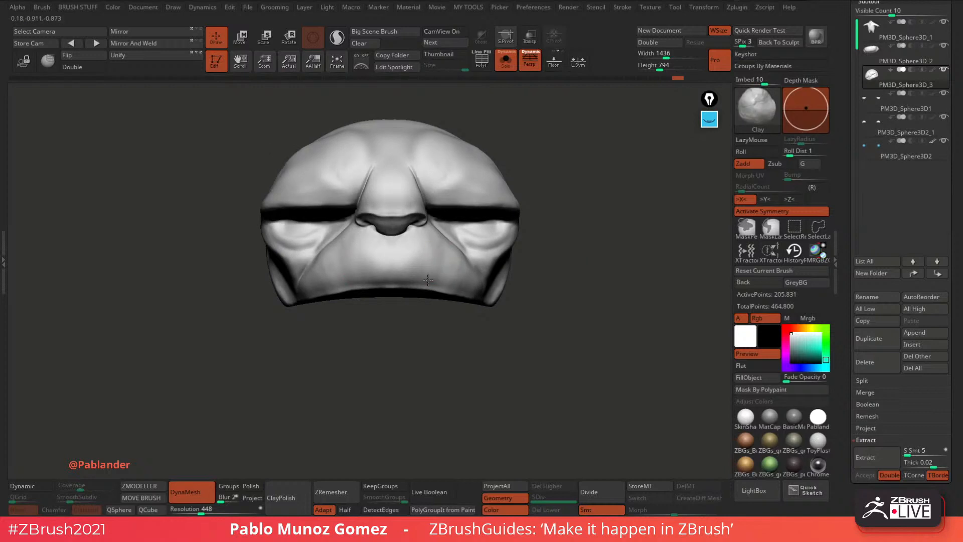
left_click_drag(450, 260, 446, 269)
Cut clay away from the side of the face behind the cheek, then show all parts to check the fit.
mouse_move(611, 250)
left_mouse_down()
mouse_move(601, 305)
mouse_move(551, 351)
left_mouse_up()
right_click(498, 309)
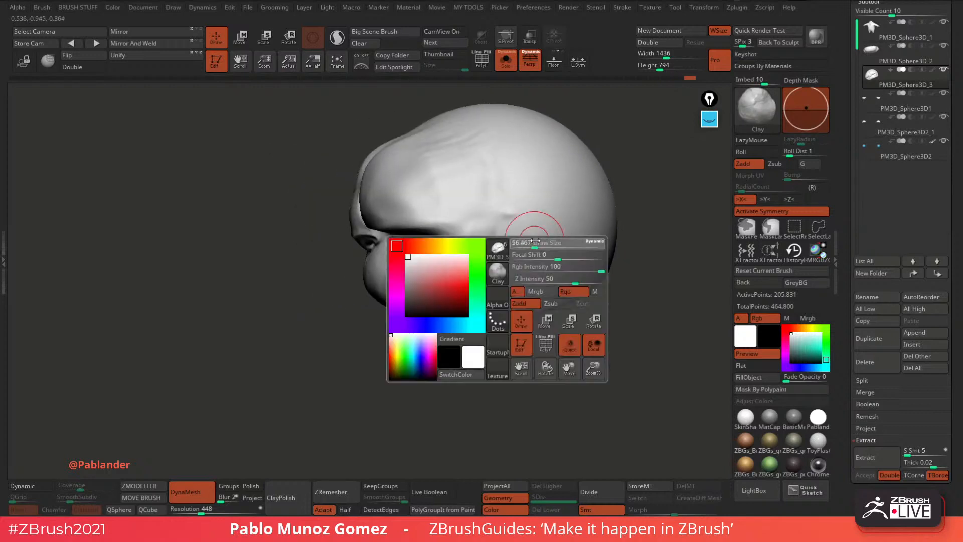
mouse_move(491, 301)
left_mouse_down("alt")
mouse_move(494, 286)
mouse_move(483, 279)
mouse_move(506, 289)
left_mouse_up("alt")
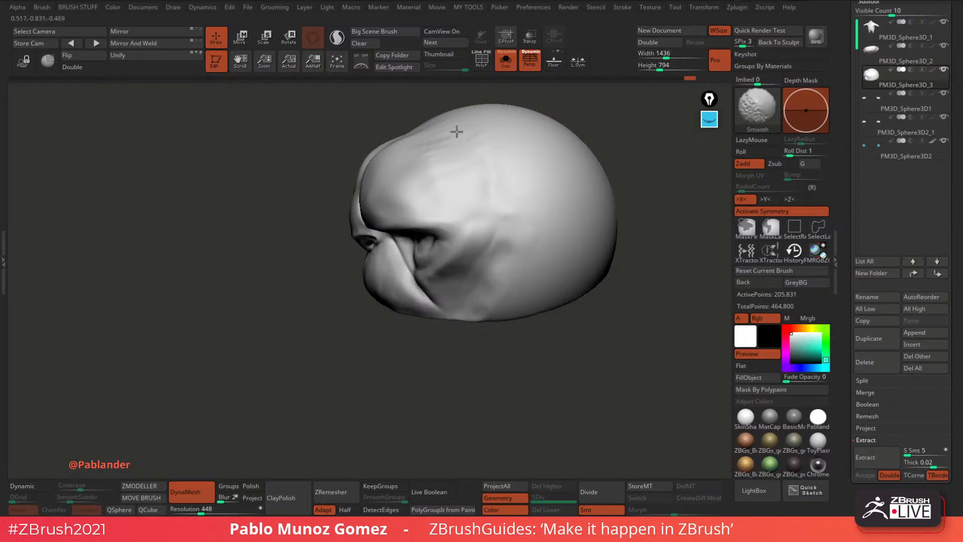
left_click(514, 64)
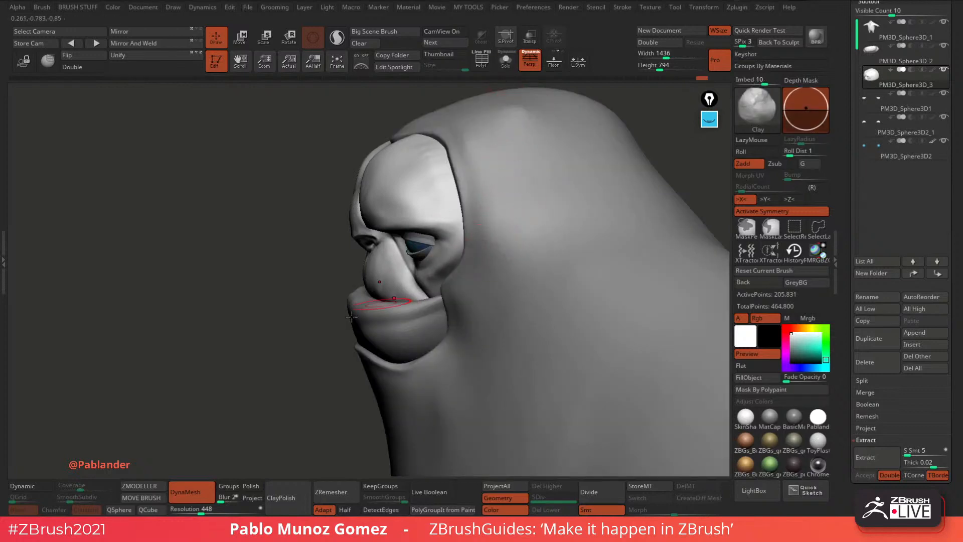
left_click_drag(306, 317, 399, 325, "shift")
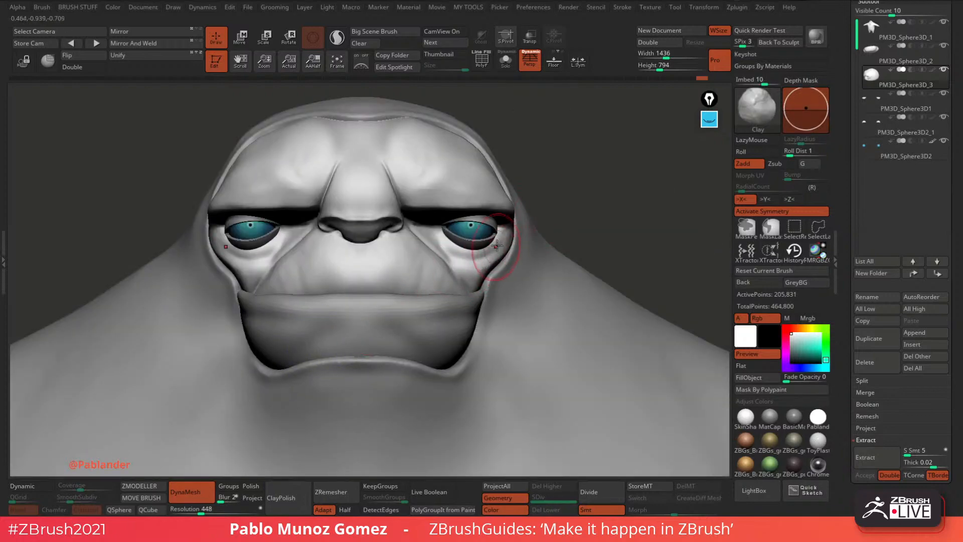
key("b")
key("m")
key("v")
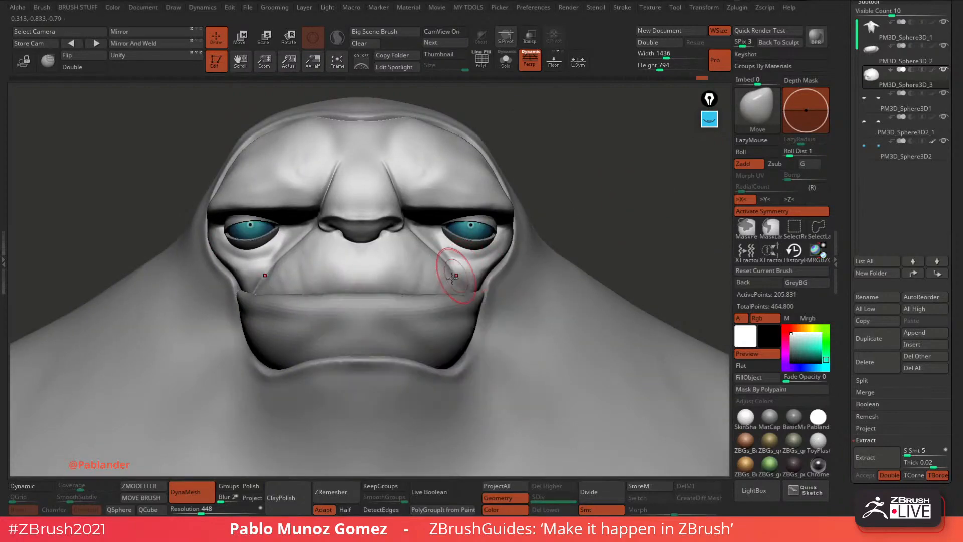
Deepen the cheek crease on the isolated face using DamStandard at draw size about 25 with Sculptris Pro on.
key("b")
key("d")
key("s")
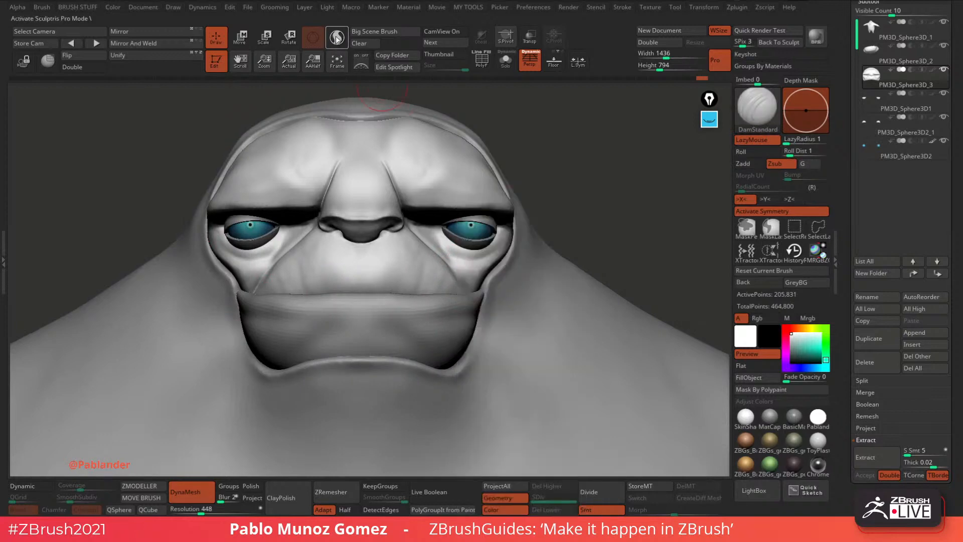
left_click(338, 40)
mouse_move(375, 143)
right_mouse_down("alt")
mouse_move(467, 164)
mouse_move(528, 152)
right_mouse_up("alt")
left_click(505, 61)
key("space")
left_click_drag(521, 220, 514, 219)
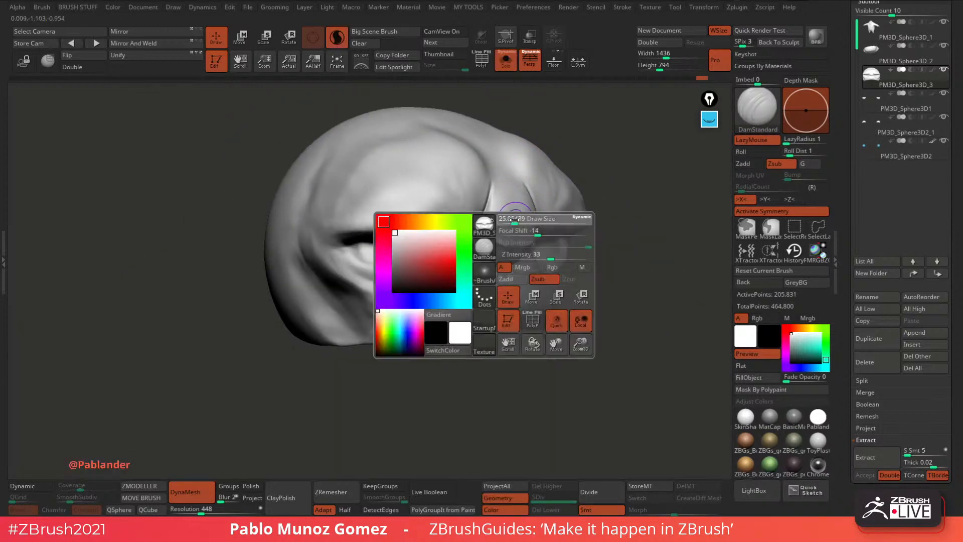
right_click_drag(456, 257, 436, 279)
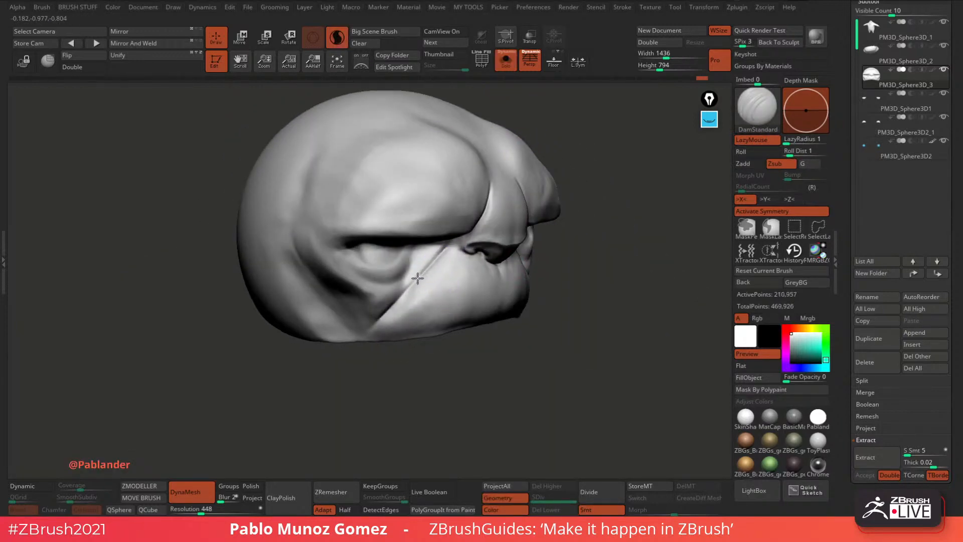
mouse_move(417, 277)
left_mouse_down()
mouse_move(401, 297)
mouse_move(426, 268)
mouse_move(370, 325)
left_mouse_up()
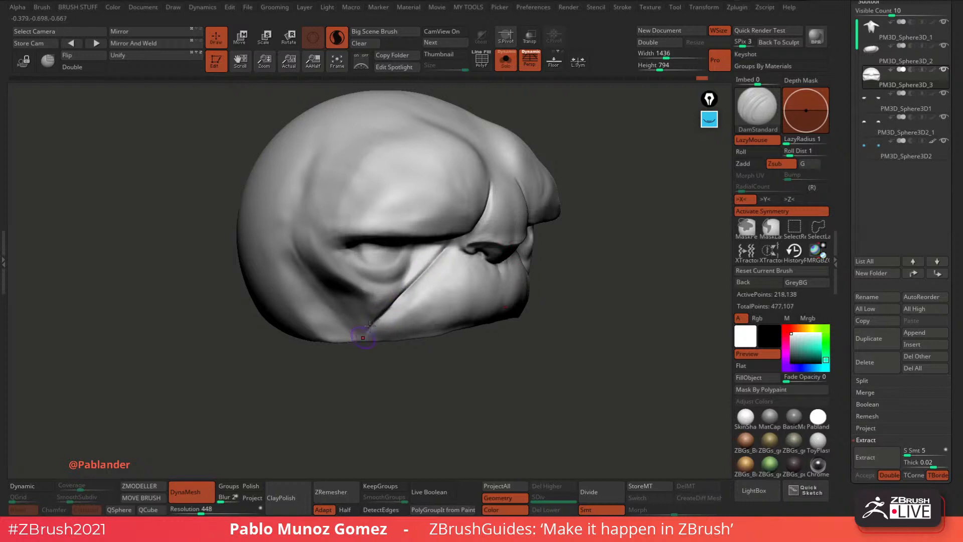
Carve the fold curving from the outer eye corner down to the cheek and smooth the skin behind it.
right_click_drag(370, 356, 376, 357)
mouse_move(311, 237)
left_mouse_down()
mouse_move(382, 314)
mouse_move(355, 287)
left_mouse_up()
left_click_drag(308, 239, 321, 213, "shift")
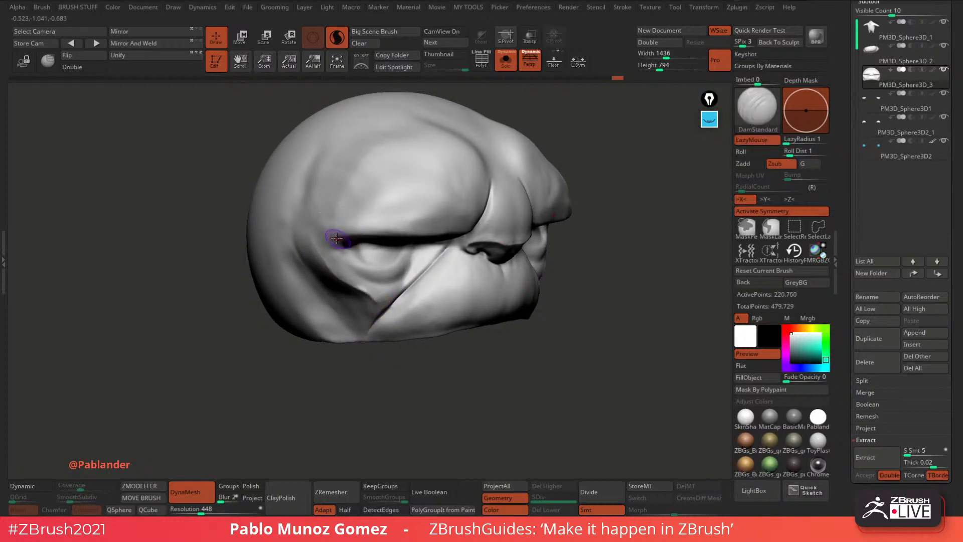
mouse_move(325, 265)
left_mouse_down()
mouse_move(341, 272)
mouse_move(328, 240)
left_mouse_up()
Define the fold edge wrapping around the outer eye corner on the opposite side of the face and smooth along it.
right_click_drag(582, 243, 519, 226)
mouse_move(655, 239)
right_mouse_down()
mouse_move(624, 222)
mouse_move(516, 258)
mouse_move(531, 243)
right_mouse_up()
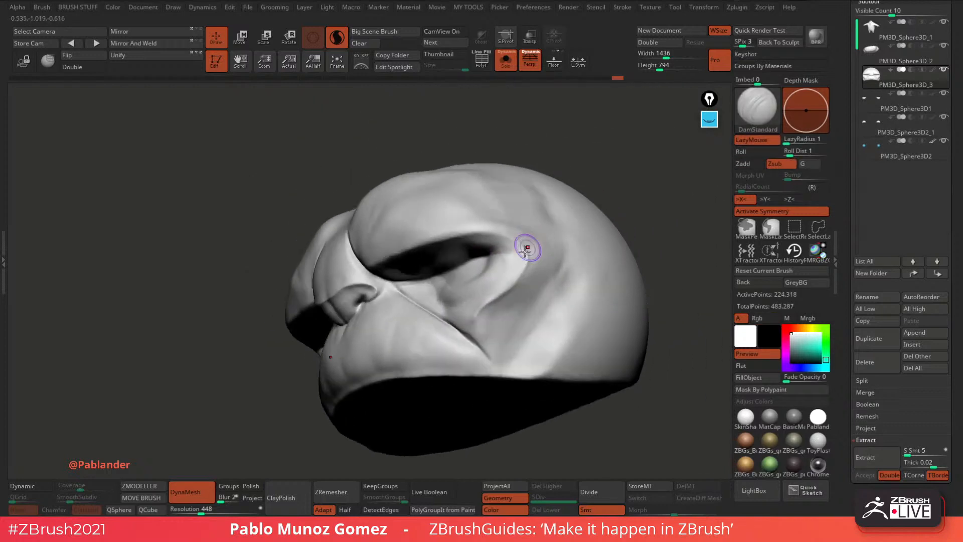
mouse_move(500, 235)
left_mouse_down()
mouse_move(518, 244)
mouse_move(491, 301)
left_mouse_up()
left_click_drag(524, 266, 518, 238, "shift")
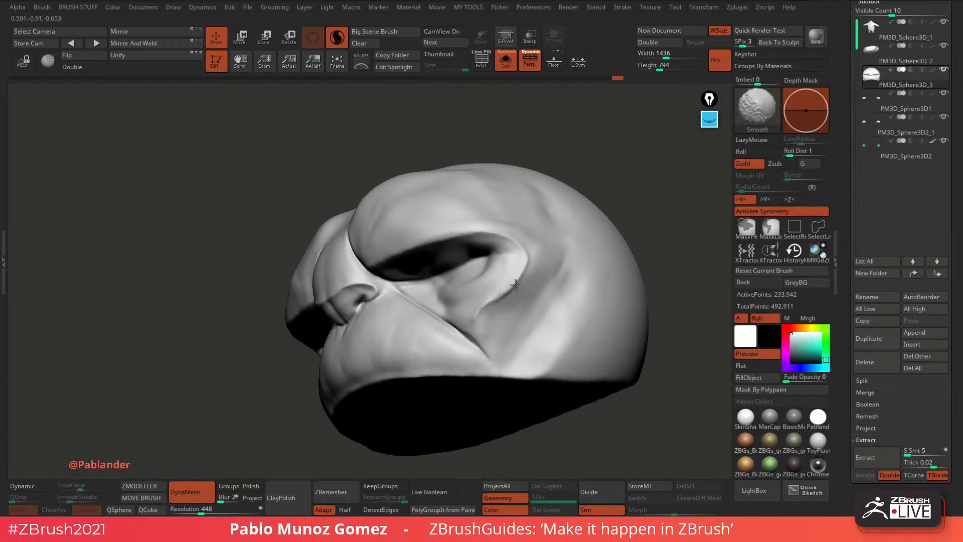
left_click_drag(479, 314, 506, 279, "shift")
right_click_drag(506, 280, 501, 294)
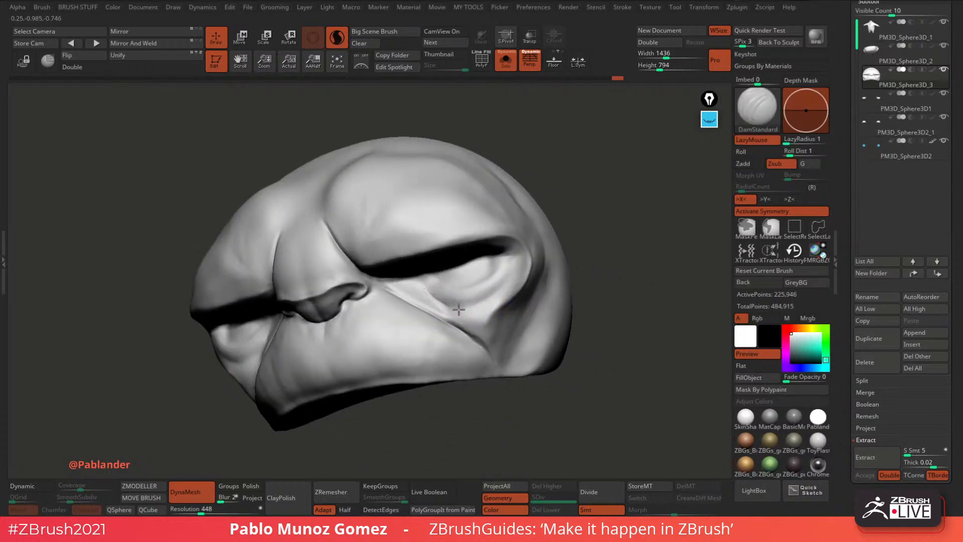
Carve two creases under the lower eyelid toward the outer eye corner and soften the lower one.
mouse_move(456, 293)
left_mouse_down()
mouse_move(494, 300)
mouse_move(511, 267)
left_mouse_up()
left_click_drag(464, 305, 504, 283)
left_click_drag(503, 285, 460, 303, "shift")
left_click_drag(600, 273, 570, 267, "shift")
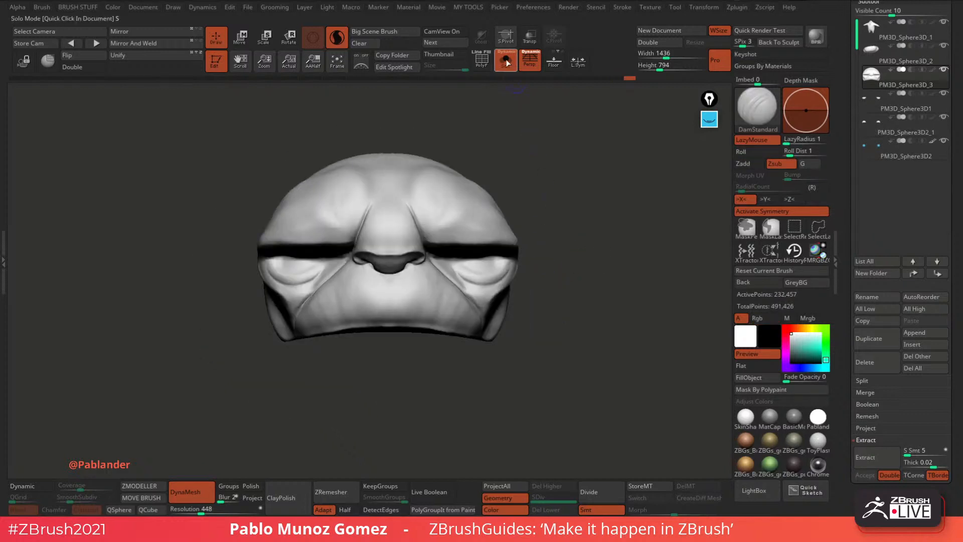
Switch to the jaw piece, isolate it and turn off perspective for a side view.
left_click(505, 60)
left_click(457, 334, "alt")
left_click(506, 63)
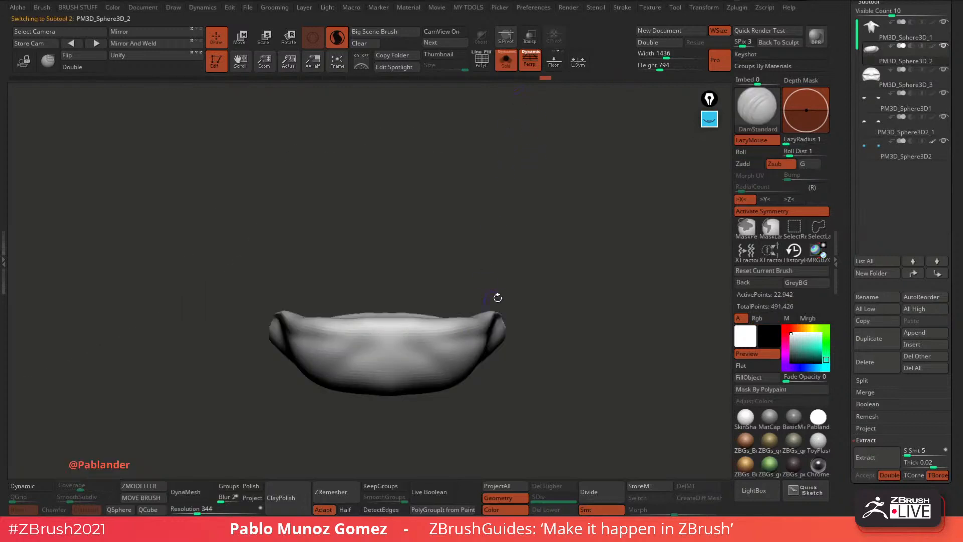
mouse_move(497, 299)
left_mouse_down()
mouse_move(520, 333)
mouse_move(511, 296)
mouse_move(523, 322)
mouse_move(361, 337)
left_mouse_up()
mouse_move(597, 310)
left_mouse_down()
mouse_move(547, 277)
mouse_move(608, 276)
mouse_move(554, 295)
mouse_move(466, 289)
mouse_move(534, 284)
mouse_move(512, 271)
left_mouse_up()
left_click_drag(566, 246, 504, 286)
key("p")
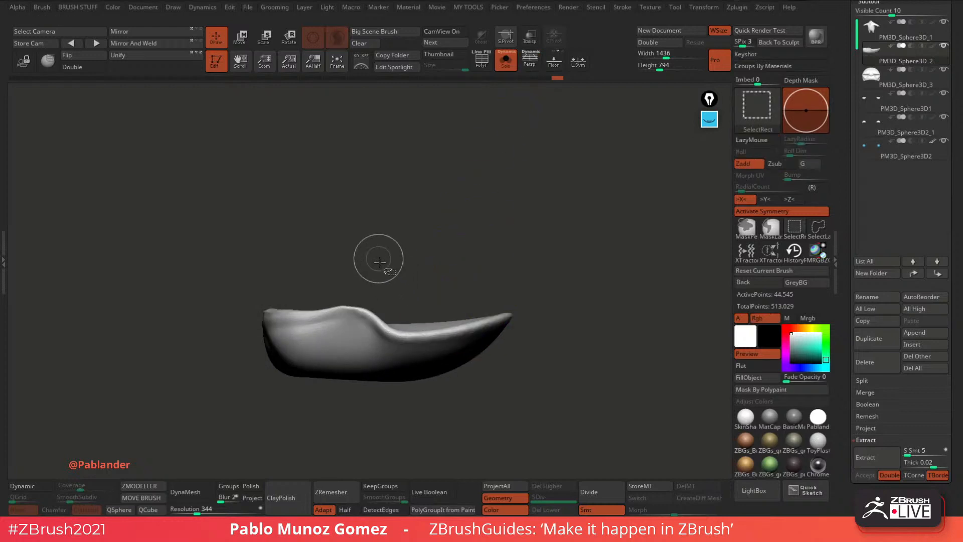
Hide the rear half of the jaw with a rectangular selection and delete the hidden geometry.
left_click_drag(380, 262, 402, 410, "ctrl+shift")
left_click(446, 396, "ctrl+shift")
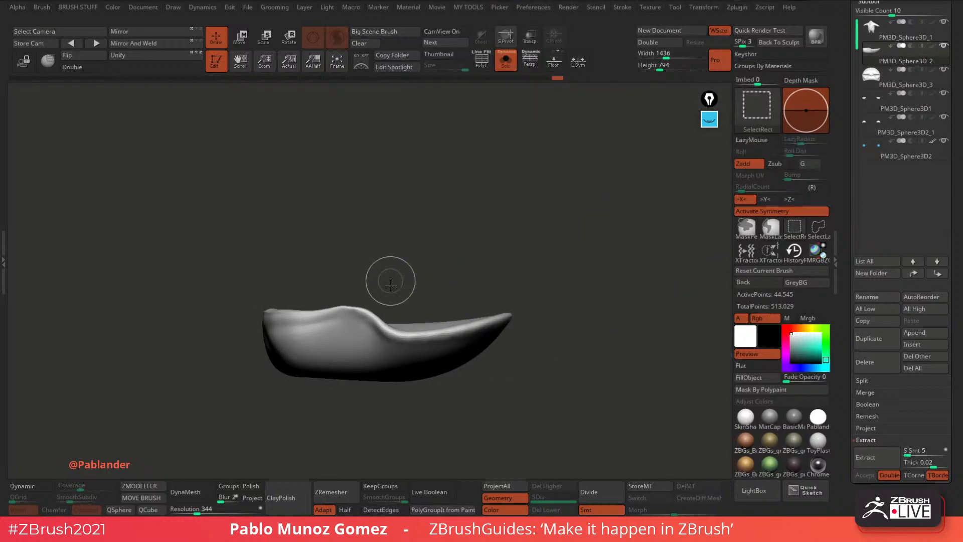
mouse_move(391, 282)
left_mouse_down("ctrl+shift")
mouse_move(497, 416)
mouse_move(522, 409)
left_mouse_up("ctrl+shift")
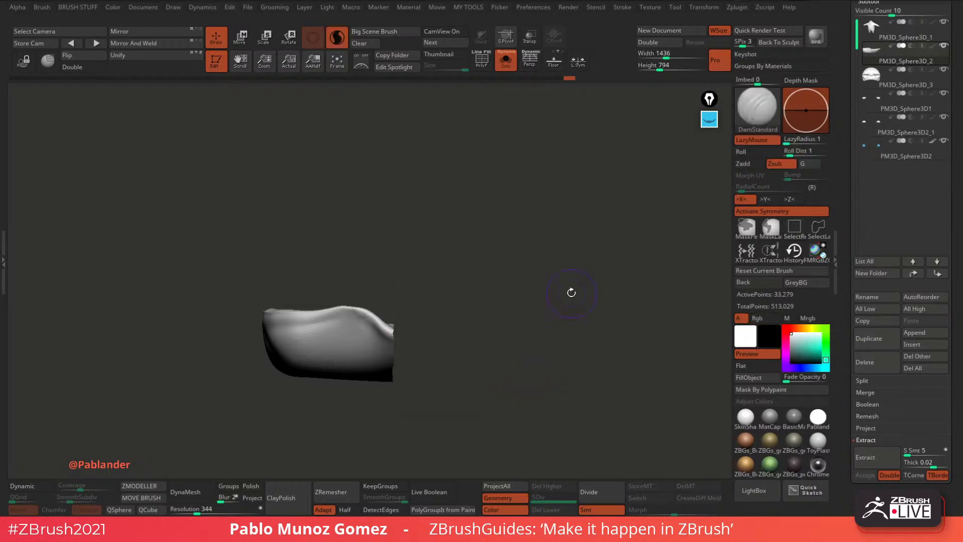
key("1")
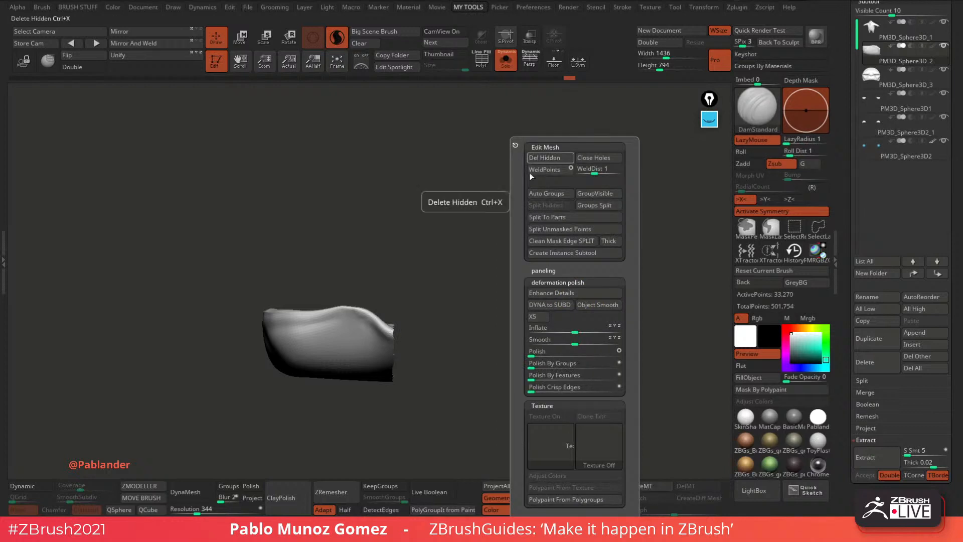
left_click(544, 157)
Remesh the trimmed jaw with DynaMesh at resolution 344 and smooth its cut rear edge before showing all parts.
left_click(194, 492)
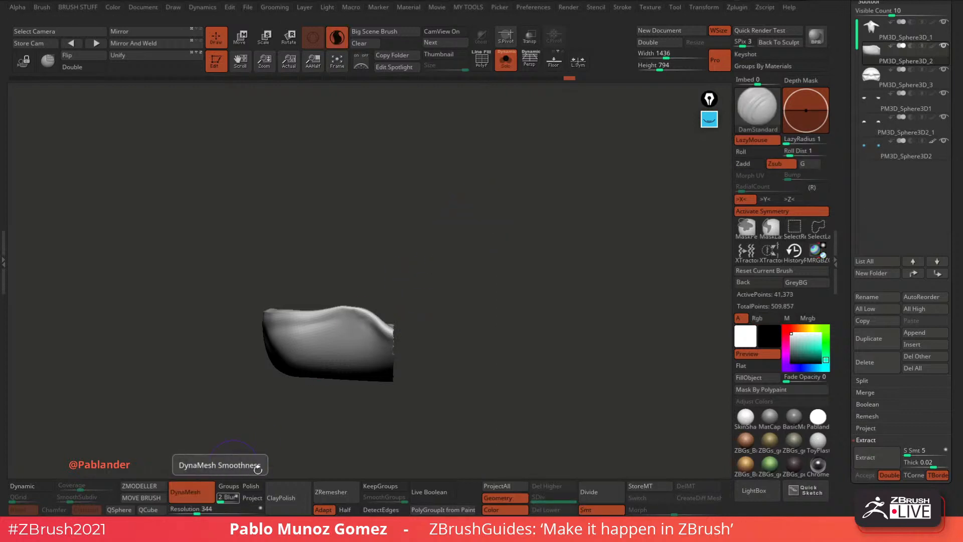
mouse_move(494, 313)
left_mouse_down()
mouse_move(426, 335)
mouse_move(417, 322)
mouse_move(474, 307)
left_mouse_up()
mouse_move(401, 341)
left_mouse_down("shift")
mouse_move(425, 361)
mouse_move(503, 331)
left_mouse_up("shift")
left_click(506, 61)
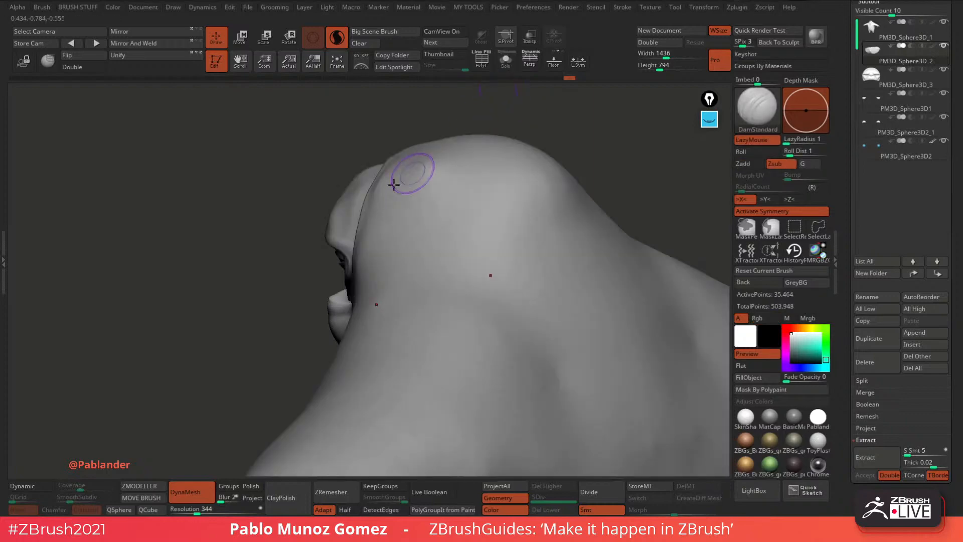
Isolate the jaw piece and choose the hPolish brush for it.
left_click_drag(286, 234, 500, 145)
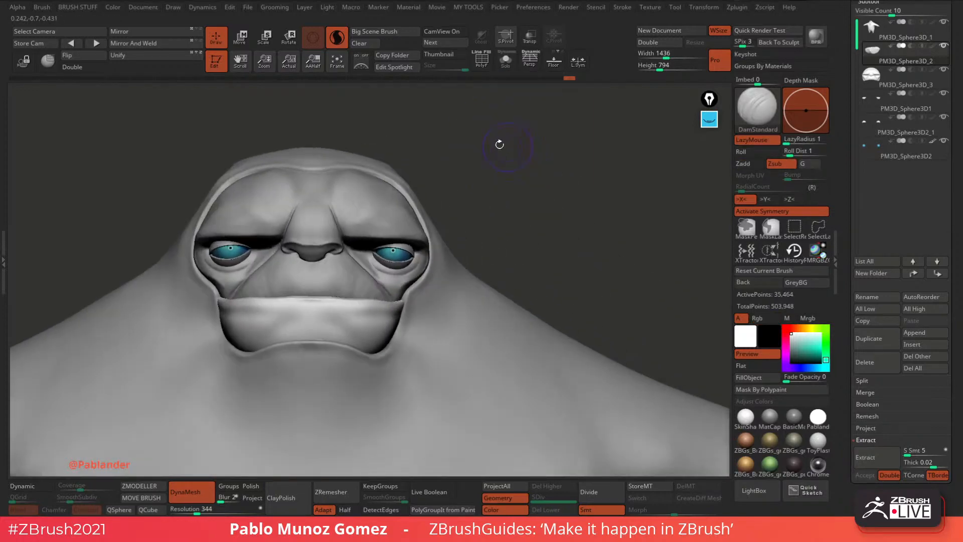
left_click_drag(494, 179, 488, 166)
left_click(505, 60)
left_click_drag(456, 279, 507, 346)
key("b")
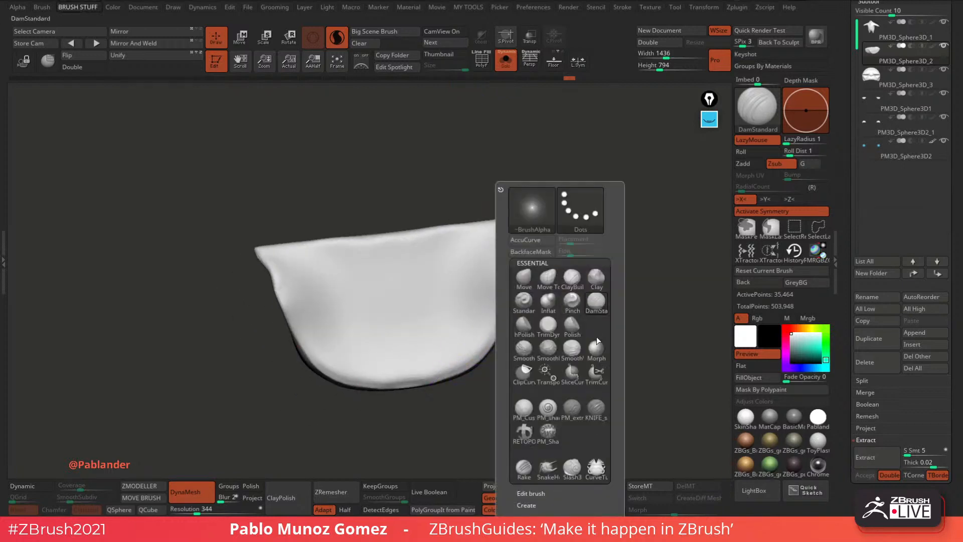
left_click(524, 326)
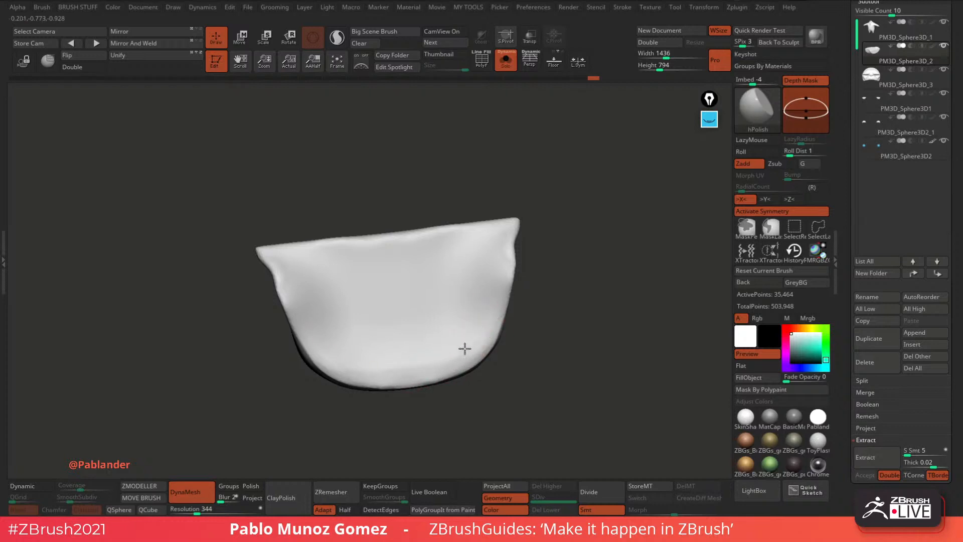
Polish the jaw's lower rim along its curve with hPolish to flatten and sharpen the edge.
left_click_drag(528, 321, 533, 281)
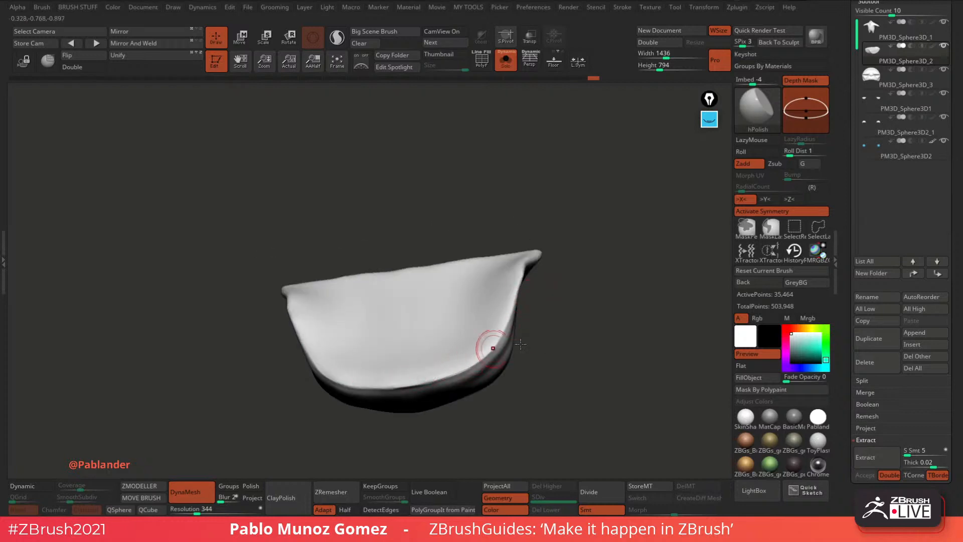
left_click_drag(527, 346, 541, 301)
left_click_drag(428, 381, 498, 351)
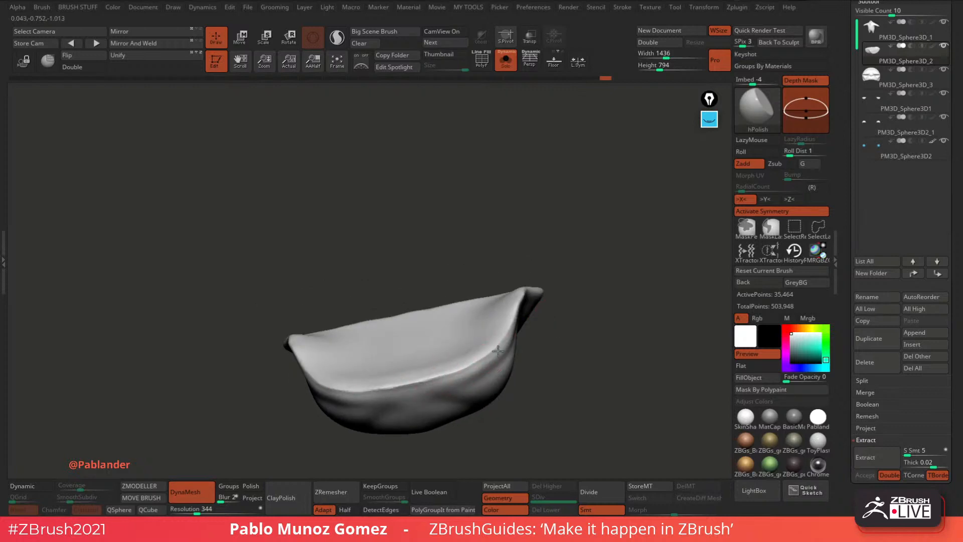
left_click_drag(429, 391, 488, 361)
mouse_move(547, 353)
left_mouse_down()
mouse_move(552, 320)
mouse_move(532, 310)
left_mouse_up()
mouse_move(514, 296)
left_mouse_down()
mouse_move(514, 267)
mouse_move(466, 309)
mouse_move(387, 347)
left_mouse_up()
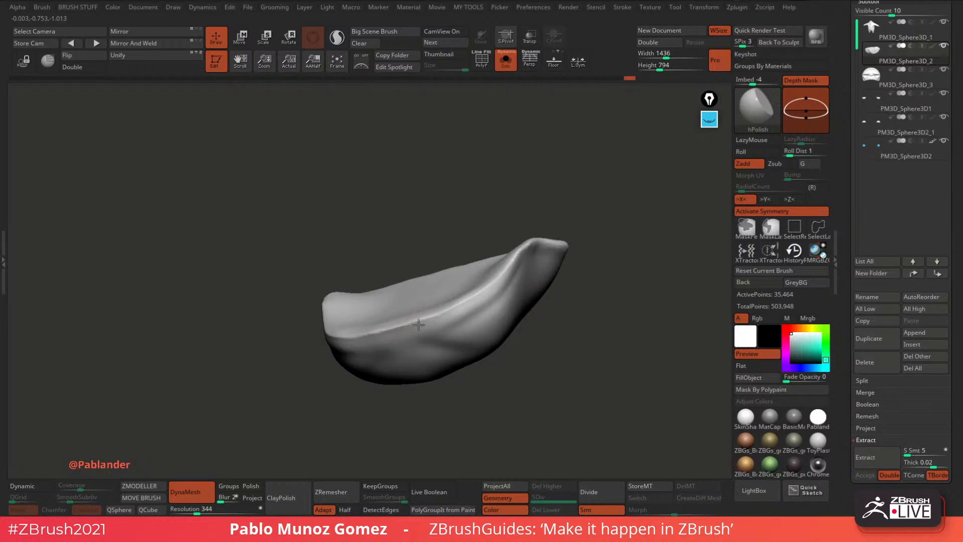
mouse_move(545, 340)
left_mouse_down()
mouse_move(525, 335)
mouse_move(537, 323)
left_mouse_up()
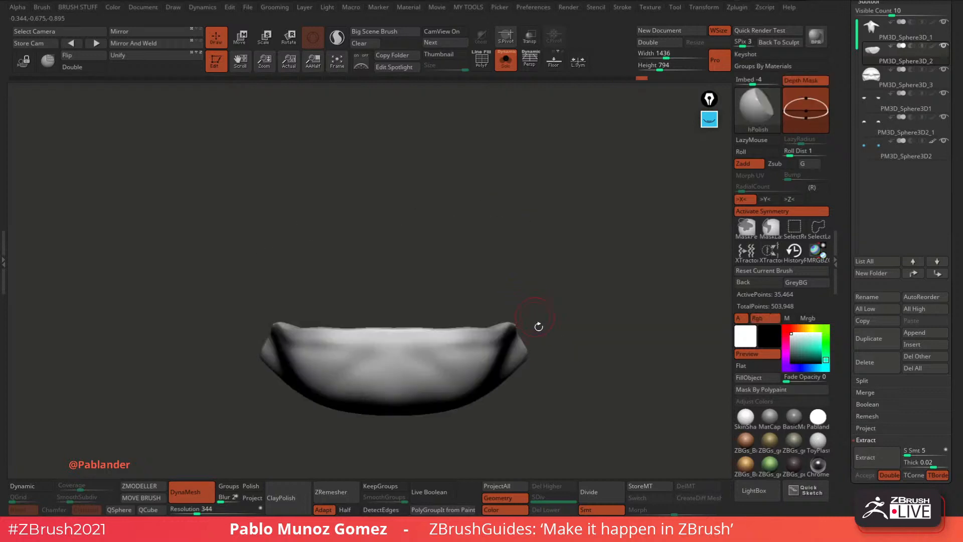
Show all parts again, switch to the body piece and isolate it.
left_click(501, 64)
left_click_drag(559, 286, 582, 233, "alt")
left_click_drag(554, 387, 528, 363, "alt")
left_click(510, 265, "alt")
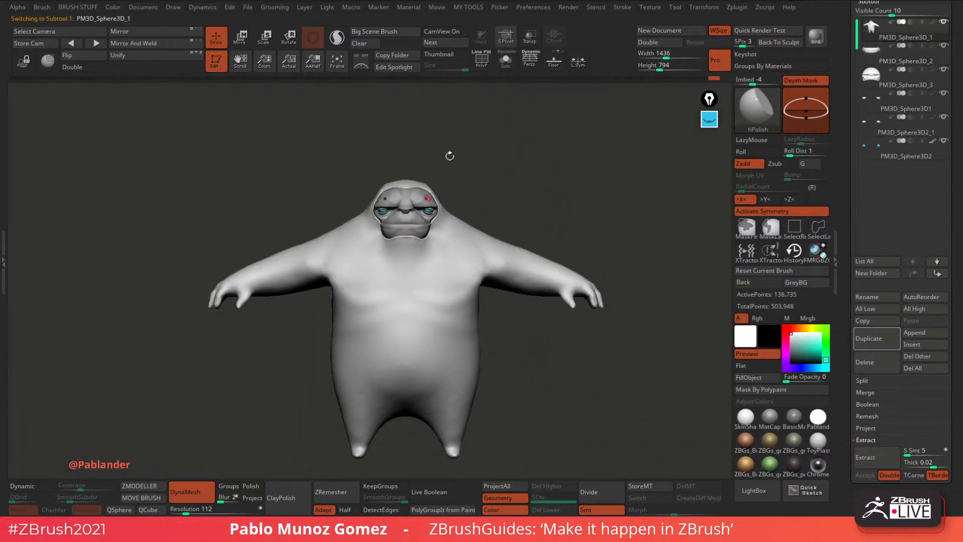
left_click(506, 61)
left_click_drag(503, 175, 411, 219)
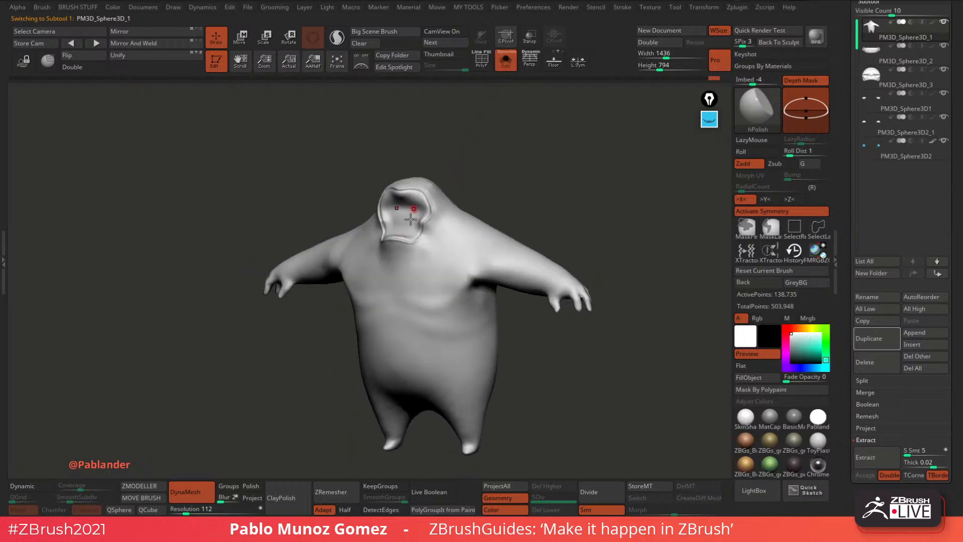
left_click_drag(544, 179, 493, 229, "shift")
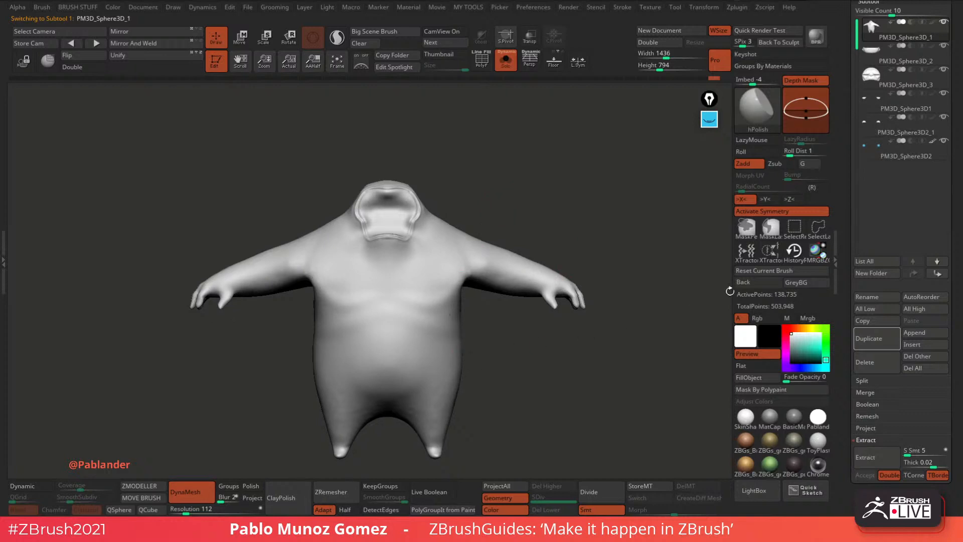
left_click_drag(483, 140, 496, 233, "alt")
mouse_move(511, 193)
left_mouse_down("alt")
mouse_move(514, 170)
mouse_move(512, 193)
left_mouse_up("alt")
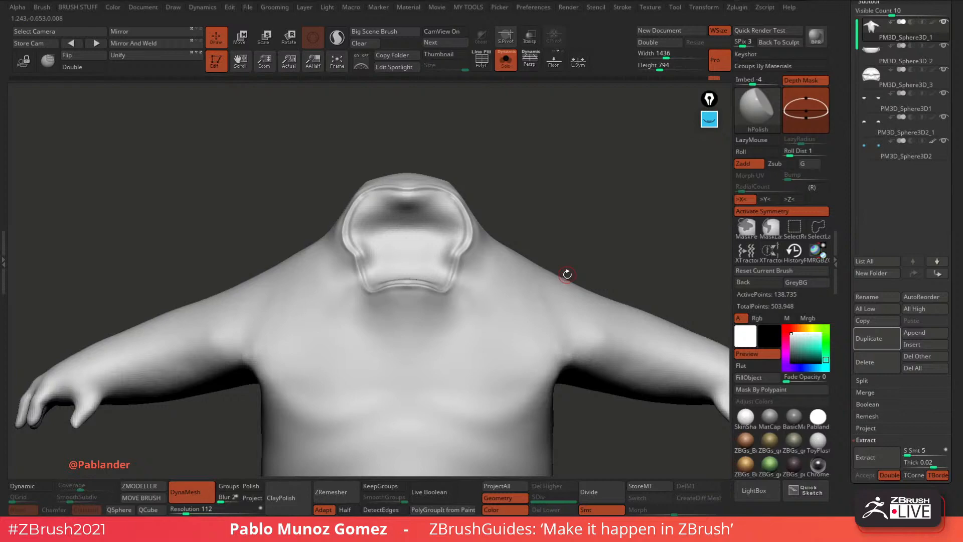
Display the body's wireframe and try a lasso selection along the upper rim of the face recess.
left_click_drag(566, 229, 553, 217)
left_click(483, 61)
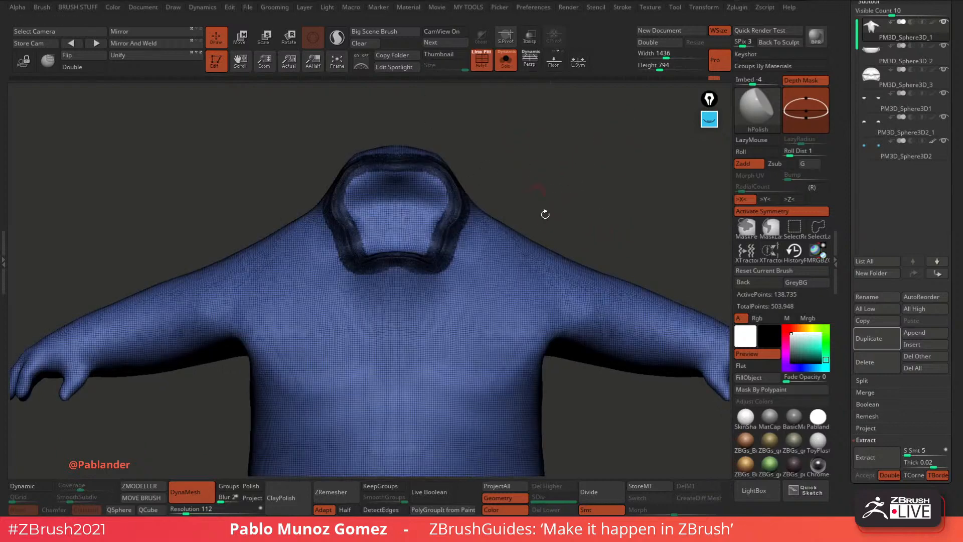
left_click_drag(580, 235, 570, 217)
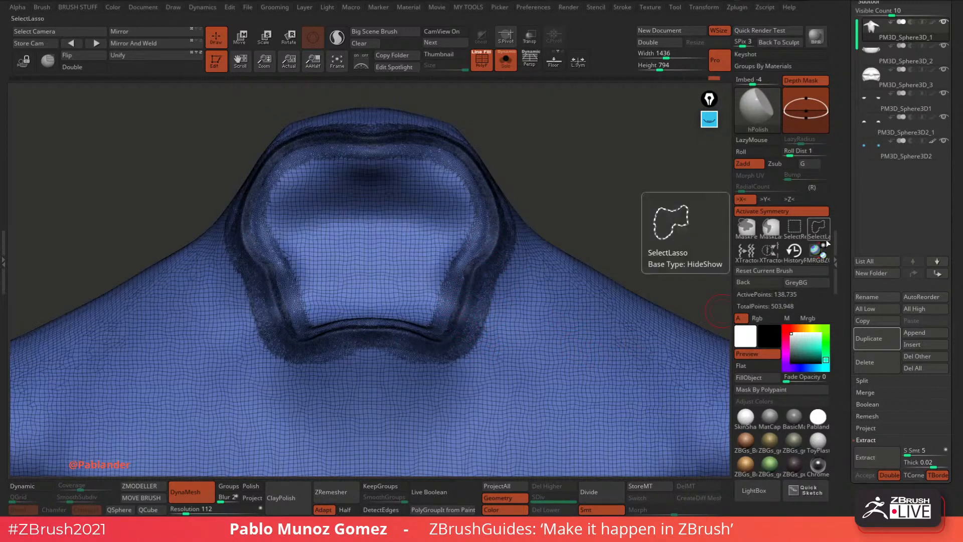
key("ctrl+shift")
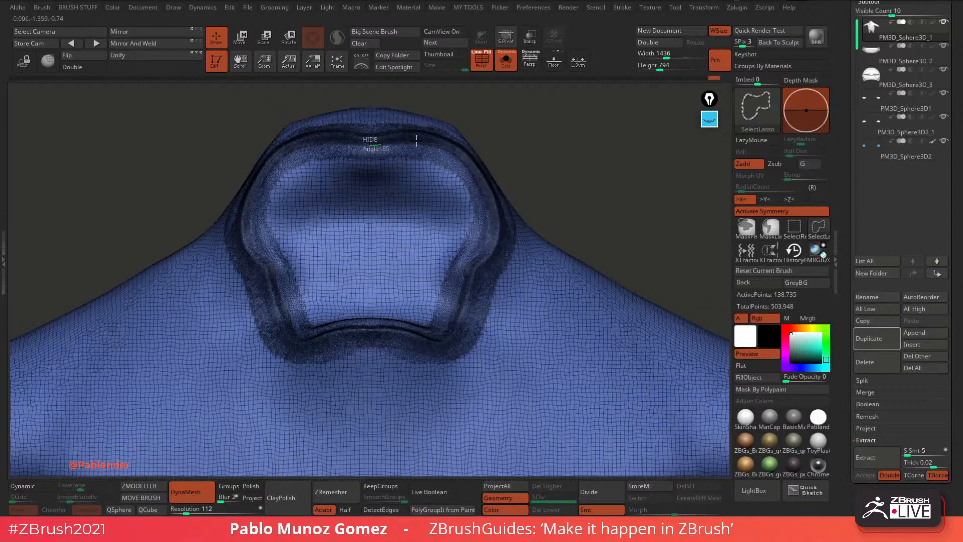
mouse_move(445, 146)
left_mouse_down("ctrl+shift")
mouse_move(476, 169)
mouse_move(492, 200)
left_mouse_up("ctrl+shift")
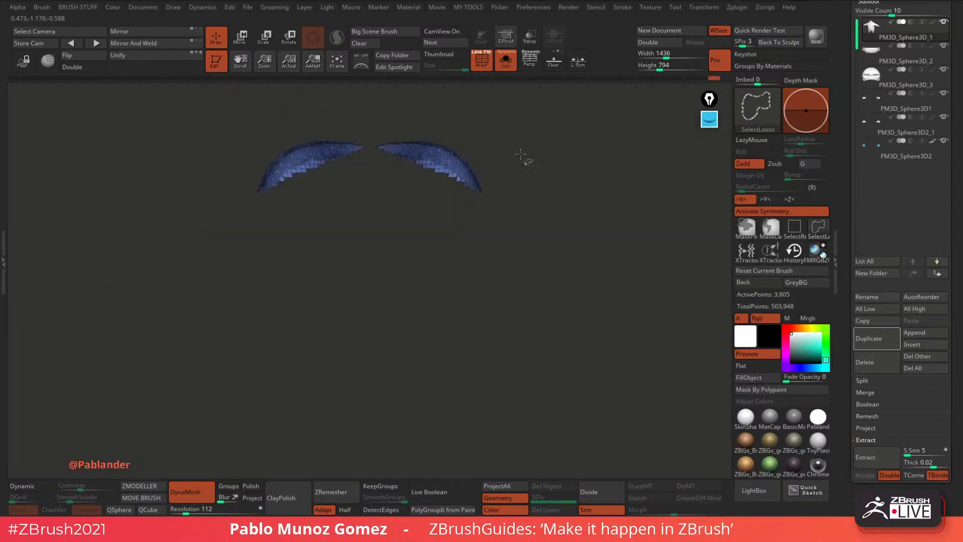
left_click(524, 157, "ctrl+shift")
Hide the inside of the body's face recess up to its raised rim with lasso selections.
mouse_move(441, 328)
left_mouse_down("ctrl+shift")
mouse_move(491, 216)
mouse_move(454, 162)
mouse_move(423, 144)
mouse_move(396, 146)
left_mouse_up("ctrl+shift")
mouse_move(355, 252)
left_mouse_down("ctrl+shift")
mouse_move(365, 311)
mouse_move(436, 299)
left_mouse_up("ctrl+shift")
mouse_move(539, 213)
left_mouse_down()
mouse_move(569, 204)
mouse_move(563, 236)
left_mouse_up()
right_click_drag(562, 236, 561, 243)
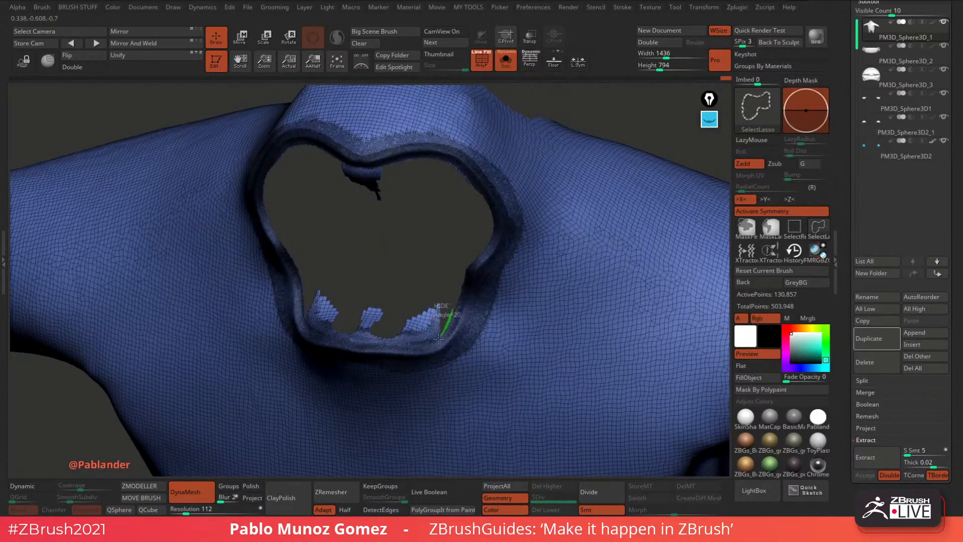
mouse_move(438, 340)
left_mouse_down("ctrl+shift")
mouse_move(352, 343)
mouse_move(343, 271)
mouse_move(413, 246)
left_mouse_up("ctrl+shift")
mouse_move(417, 220)
left_mouse_down()
mouse_move(408, 151)
mouse_move(344, 151)
mouse_move(396, 235)
left_mouse_up()
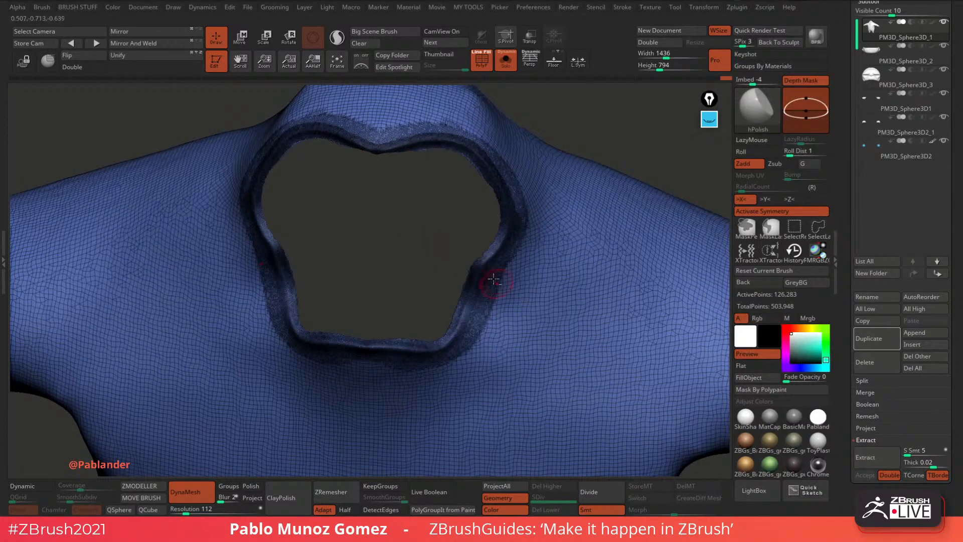
Turn on double-sided display, separate the face recess as its own polygroup and show the whole body without wireframe lines.
left_click(86, 69)
mouse_move(576, 135)
left_mouse_down("alt")
mouse_move(550, 228)
mouse_move(507, 166)
mouse_move(559, 166)
mouse_move(532, 157)
left_mouse_up("alt")
left_click(505, 133, "ctrl+shift")
mouse_move(440, 159)
left_mouse_down("ctrl+shift")
mouse_move(533, 405)
mouse_move(563, 161)
mouse_move(443, 146)
left_mouse_up("ctrl+shift")
mouse_move(517, 130)
left_mouse_down()
mouse_move(581, 212)
mouse_move(548, 231)
left_mouse_up()
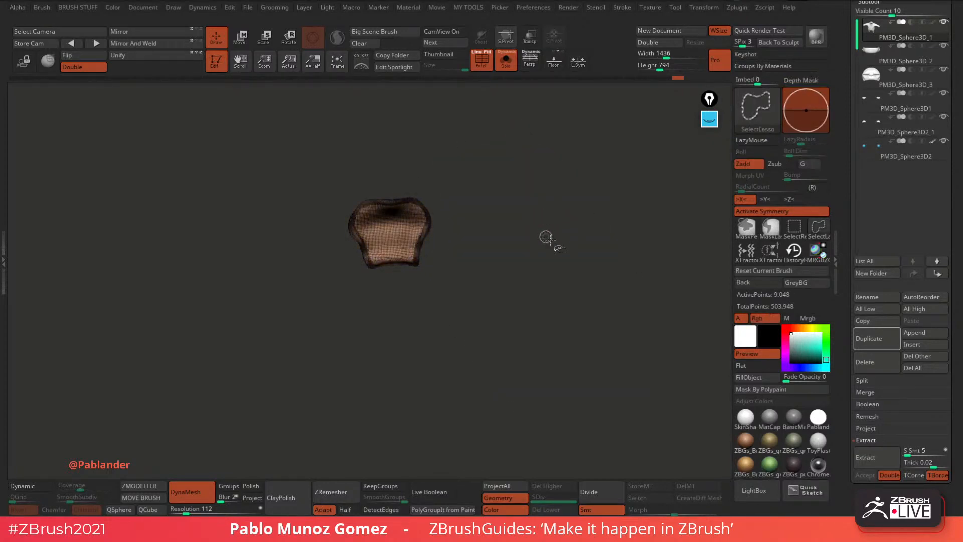
left_click(547, 237, "ctrl+shift")
left_click(480, 57)
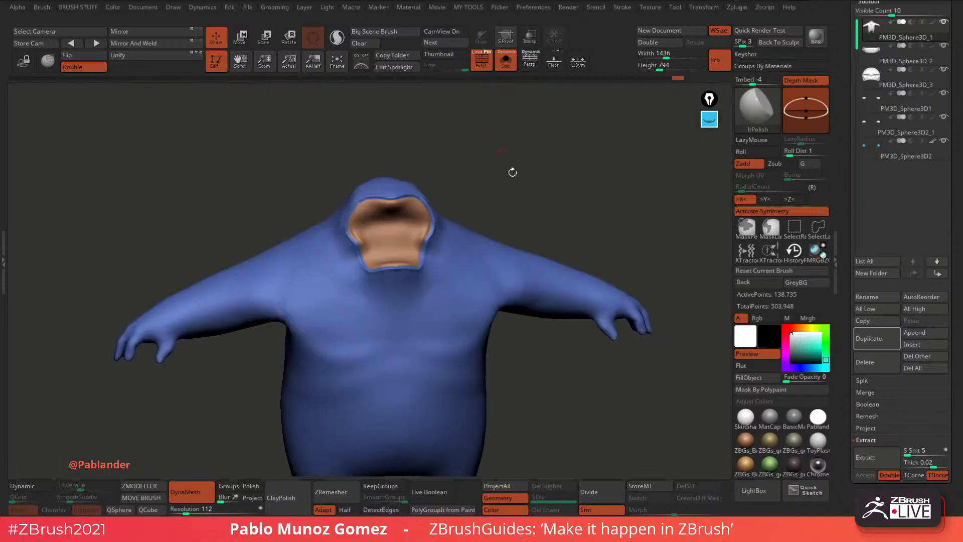
Isolate both arms with a lasso selection, assign them one polygroup and show the whole body.
left_click_drag(512, 168, 560, 178)
mouse_move(500, 292)
left_mouse_down()
mouse_move(497, 299)
mouse_move(484, 281)
mouse_move(452, 146)
mouse_move(693, 326)
mouse_move(569, 359)
mouse_move(587, 211)
mouse_move(602, 206)
mouse_move(619, 222)
mouse_move(591, 215)
mouse_move(595, 249)
left_mouse_up()
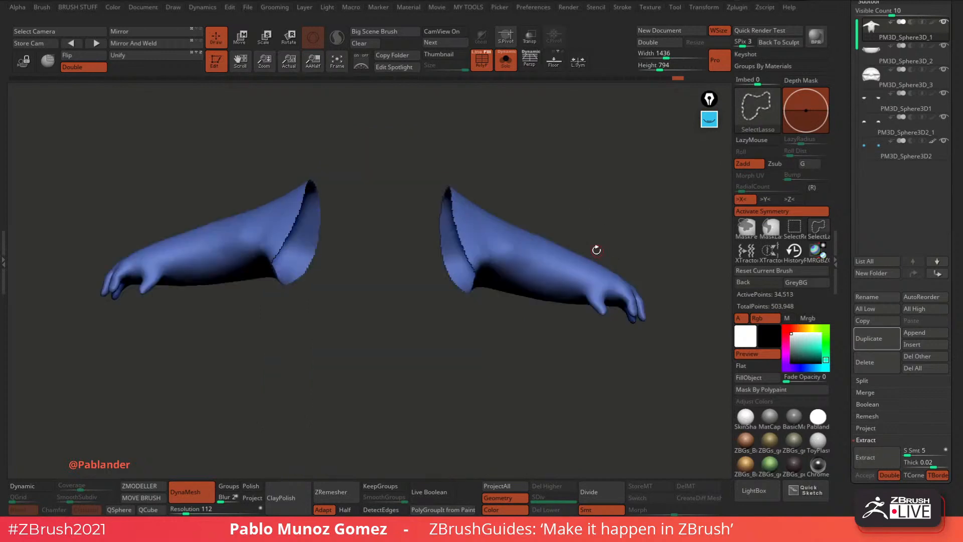
key("space")
left_click(644, 195)
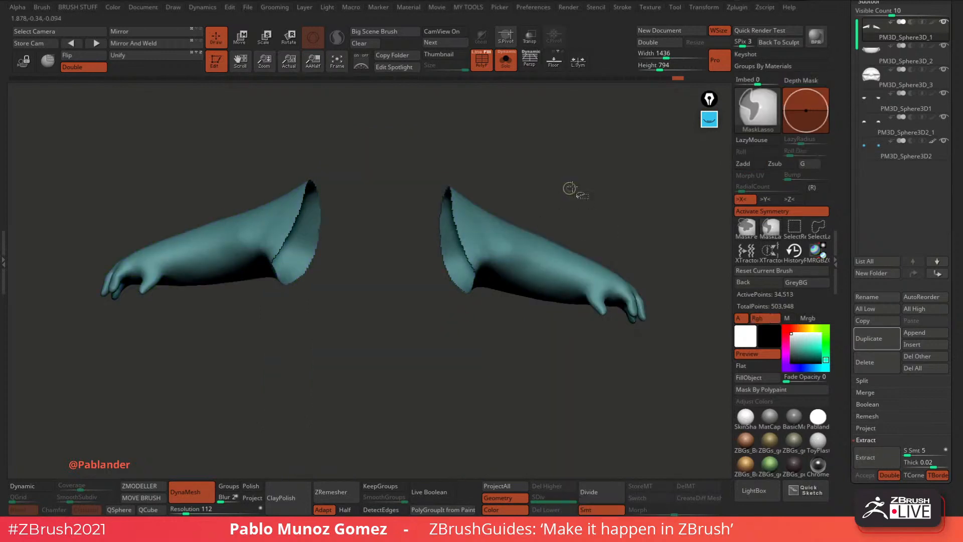
left_click(572, 192, "ctrl+shift")
Hide both hands from the wrists outward and straighten the selection's cut edge on the forearms.
left_click_drag(529, 376, 582, 265)
key("ctrl+shift")
mouse_move(591, 211)
left_mouse_down("ctrl+shift")
mouse_move(646, 307)
mouse_move(597, 315)
mouse_move(555, 168)
mouse_move(572, 364)
left_mouse_up("ctrl+shift")
left_click(600, 310, "ctrl+shift")
left_click(606, 305, "ctrl+shift")
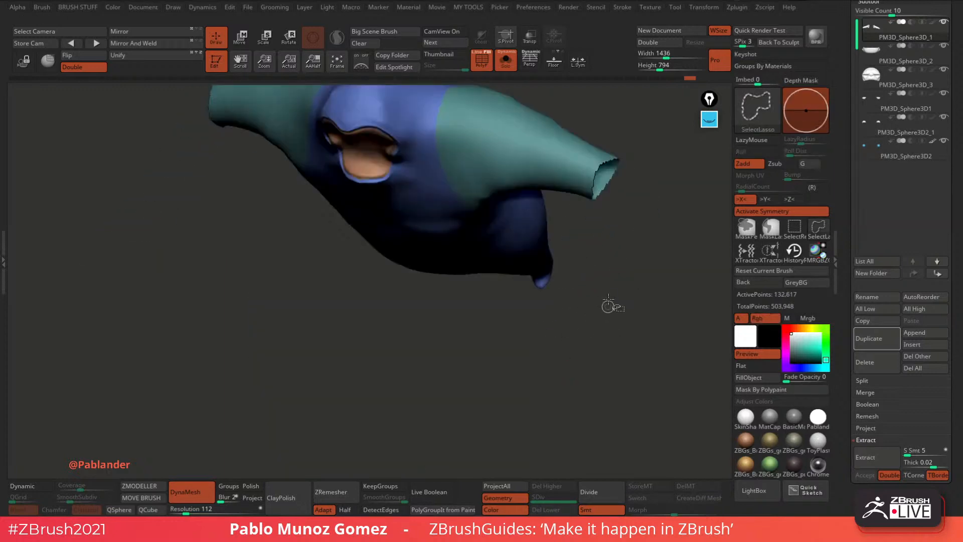
left_click_drag(621, 252, 575, 263)
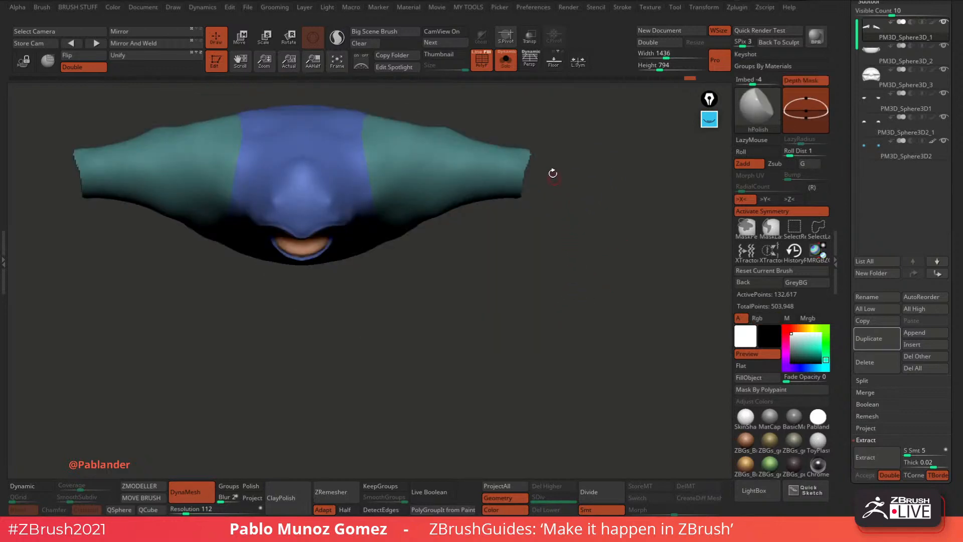
mouse_move(523, 189)
left_mouse_down("ctrl+alt+shift")
mouse_move(577, 190)
mouse_move(552, 143)
left_mouse_up("ctrl+alt+shift")
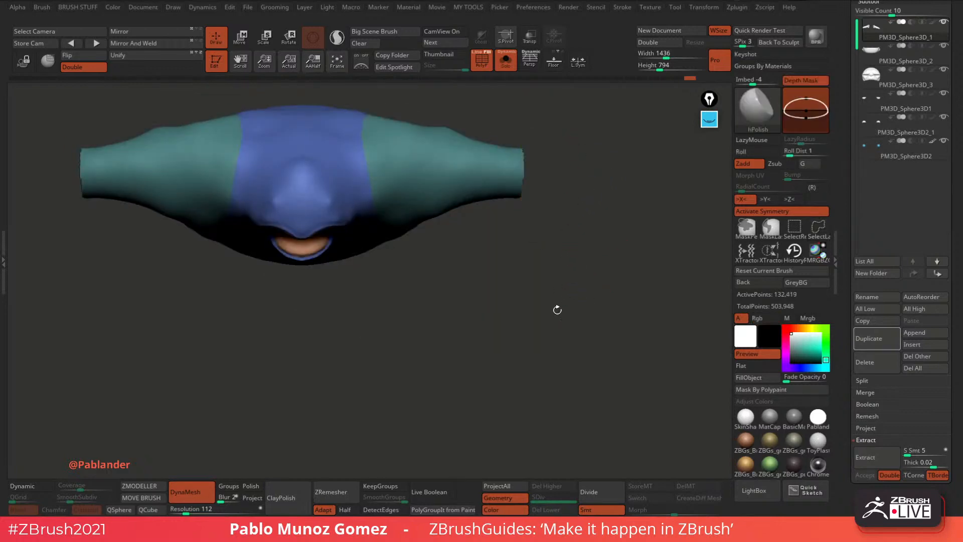
mouse_move(556, 308)
left_mouse_down()
mouse_move(566, 165)
mouse_move(559, 231)
mouse_move(520, 299)
left_mouse_up()
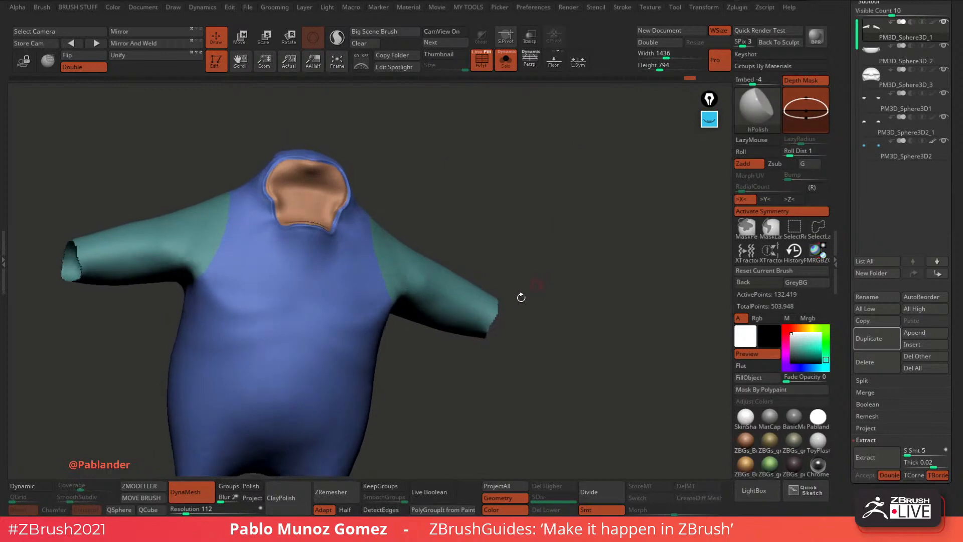
left_click_drag(491, 346, 522, 337, "ctrl+alt+shift")
Invert the visibility to the hands, give each hand its own polygroup with Auto Groups and show the whole body.
left_click_drag(573, 270, 589, 250, "ctrl+shift")
key("1")
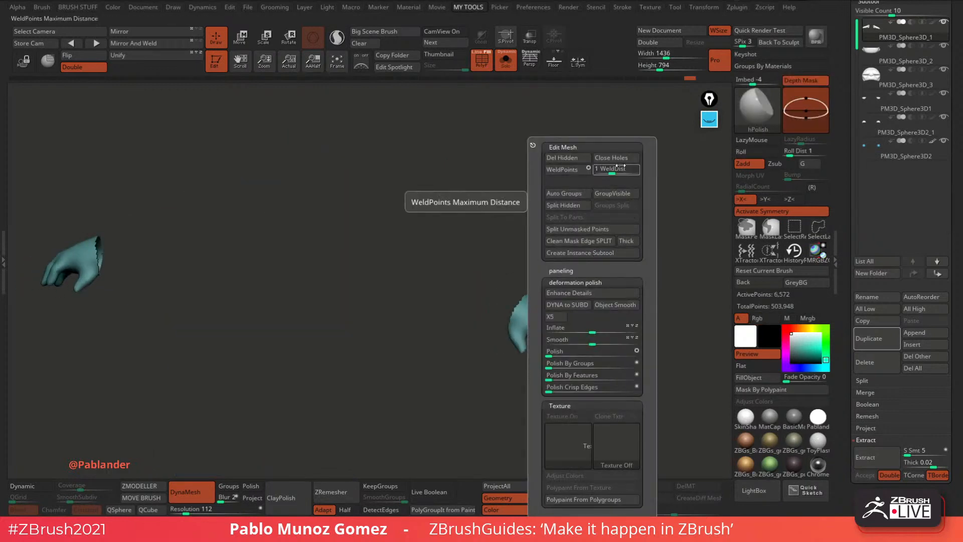
left_click(582, 194)
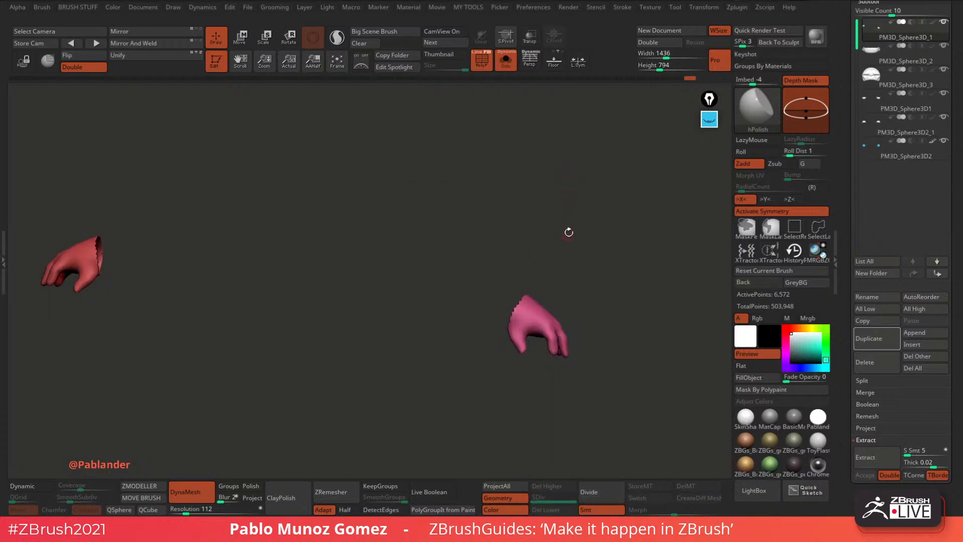
left_click(565, 253, "ctrl+shift")
left_click_drag(578, 246, 616, 191)
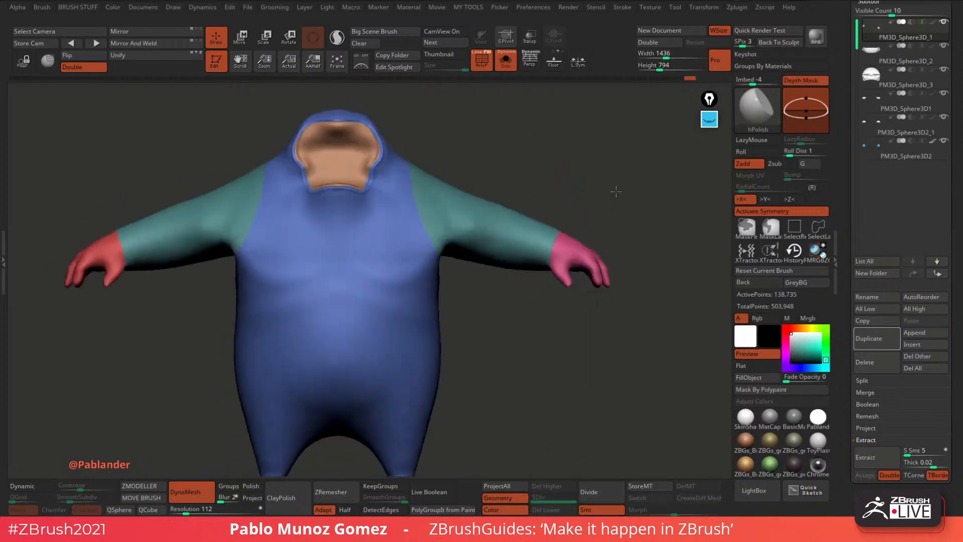
Reshape the inner thighs and crotch between the body's legs with the Move brush.
left_click_drag(503, 362, 531, 311, "alt")
key("space")
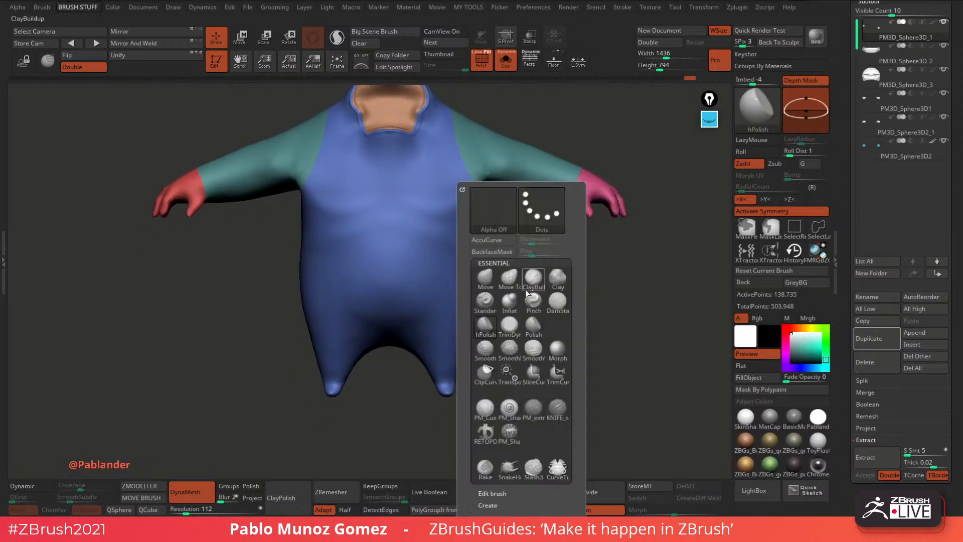
left_click(502, 287)
key("space")
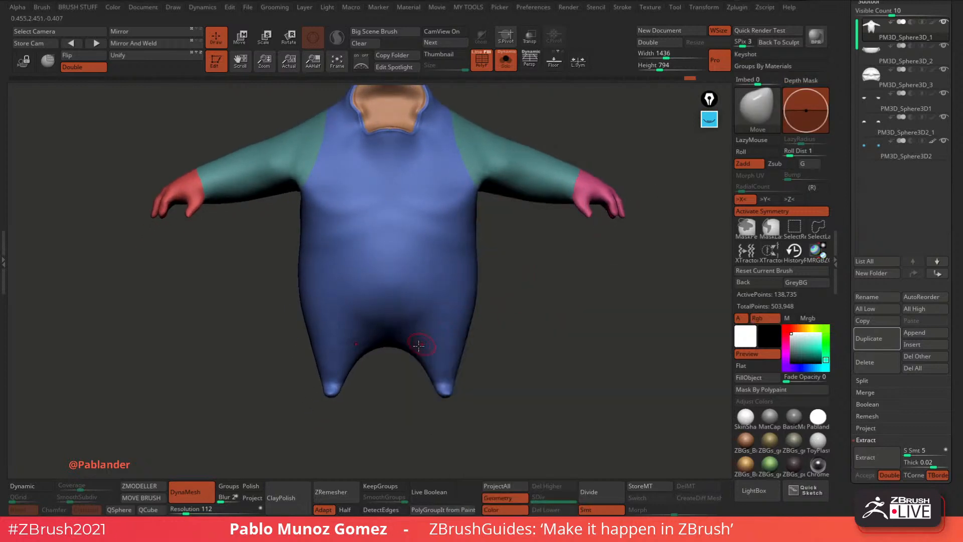
key("space")
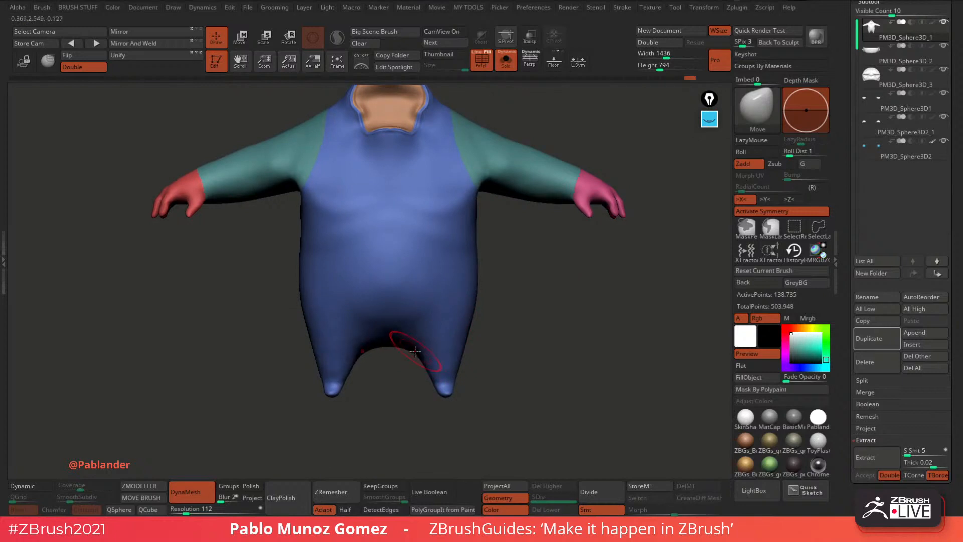
left_click_drag(403, 387, 483, 367)
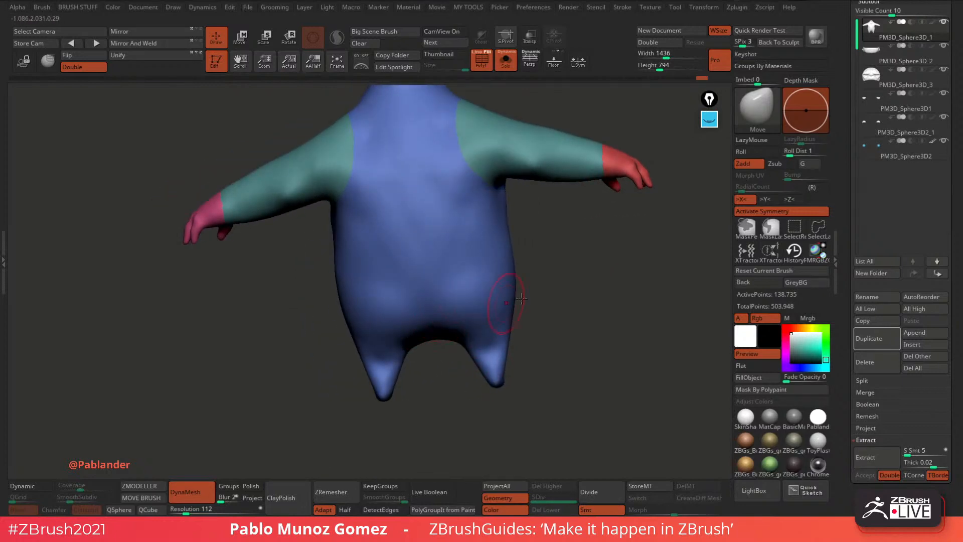
Smooth the back of the crotch between the legs and reshape the pointed leg ends with the Move brush.
left_click_drag(522, 298, 533, 300)
left_click_drag(449, 333, 471, 345, "shift")
left_click_drag(530, 310, 532, 276)
left_click_drag(447, 336, 429, 356, "shift")
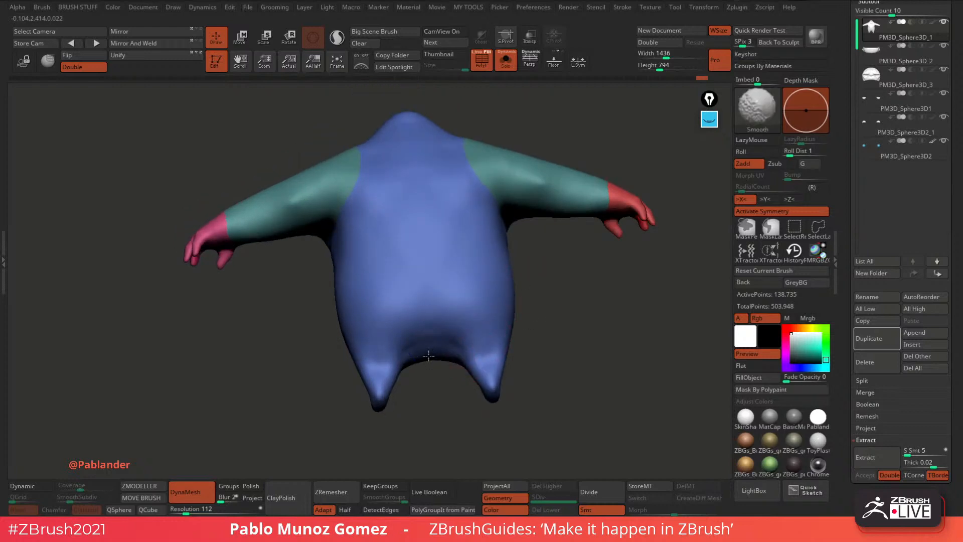
left_click_drag(543, 356, 546, 339)
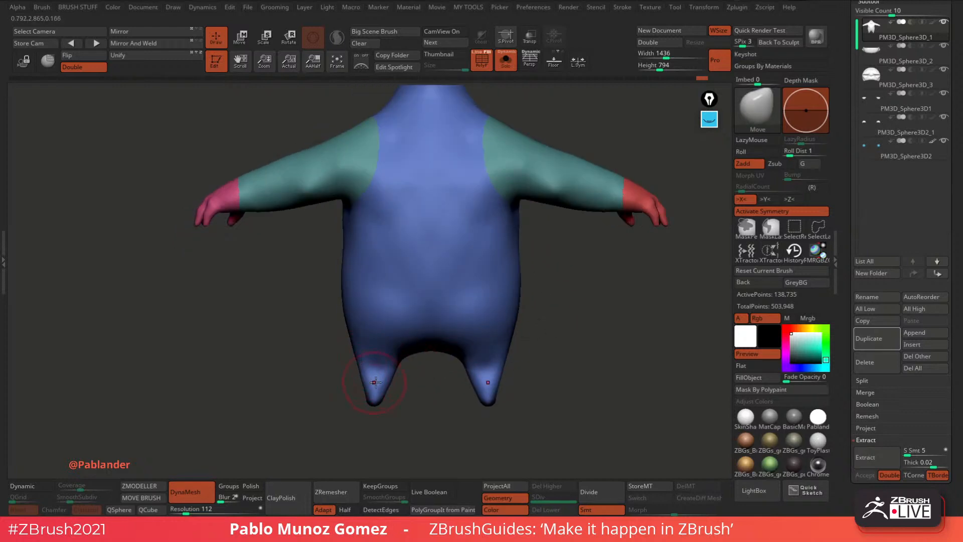
left_click_drag(390, 373, 397, 378)
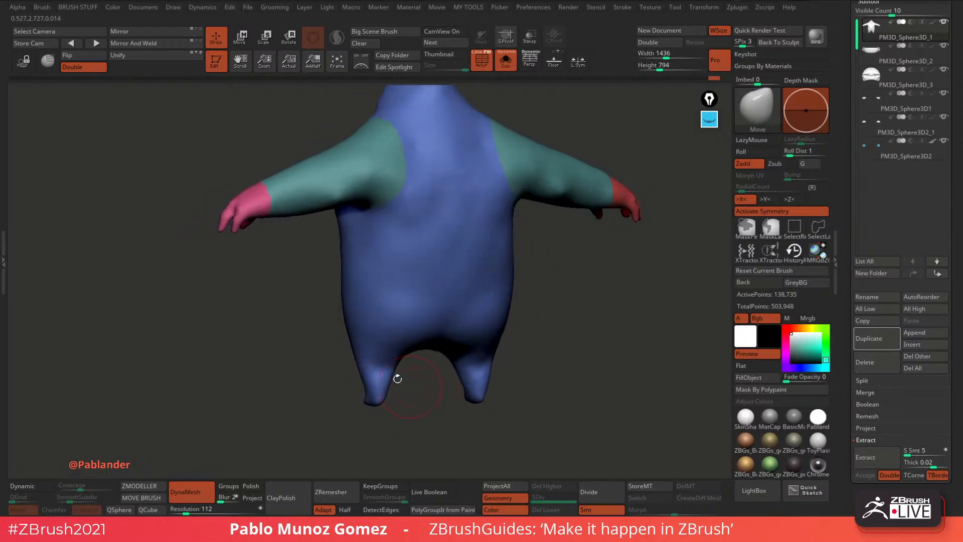
Isolate the two legs below the belly by hiding the rest of the body.
right_click_drag(388, 377, 384, 367)
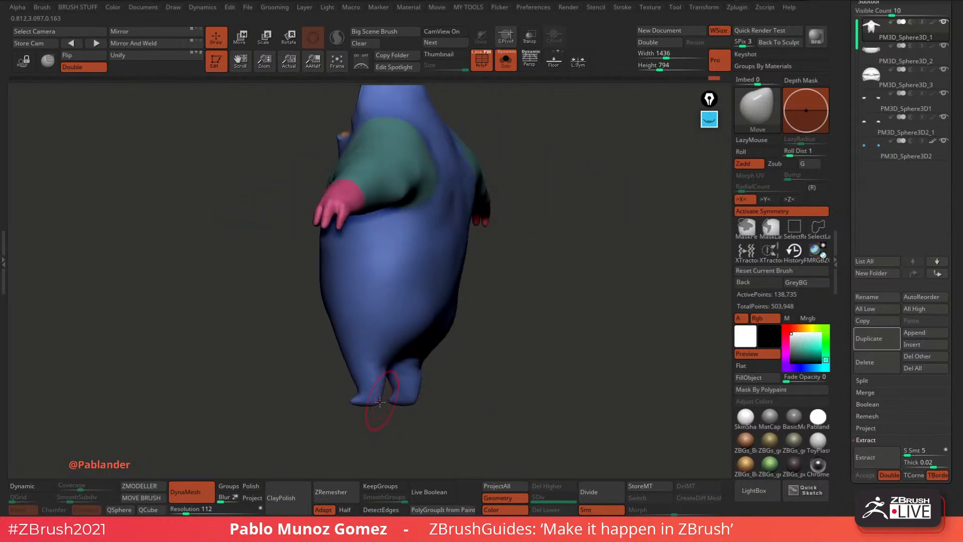
mouse_move(392, 402)
right_mouse_down()
mouse_move(449, 422)
mouse_move(388, 402)
right_mouse_up()
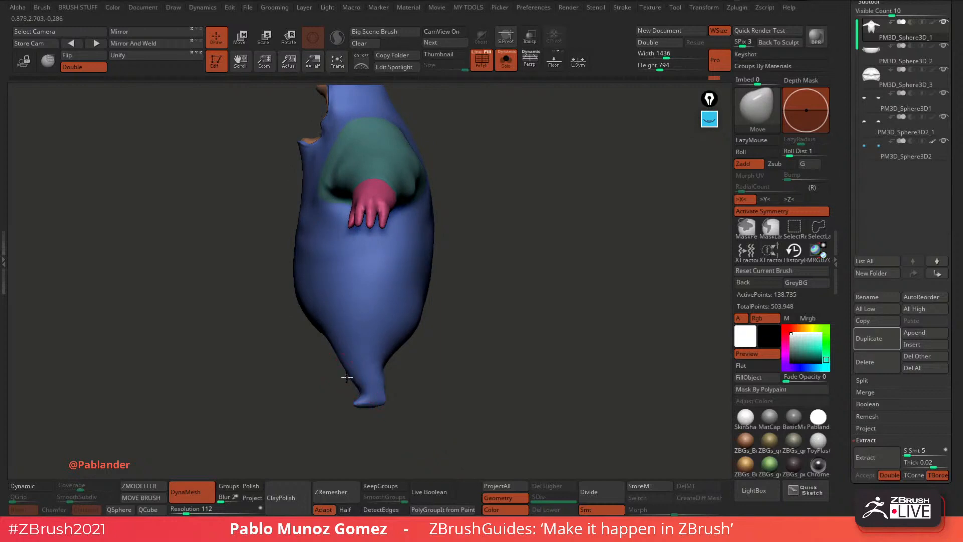
right_click_drag(313, 319, 467, 350, "shift")
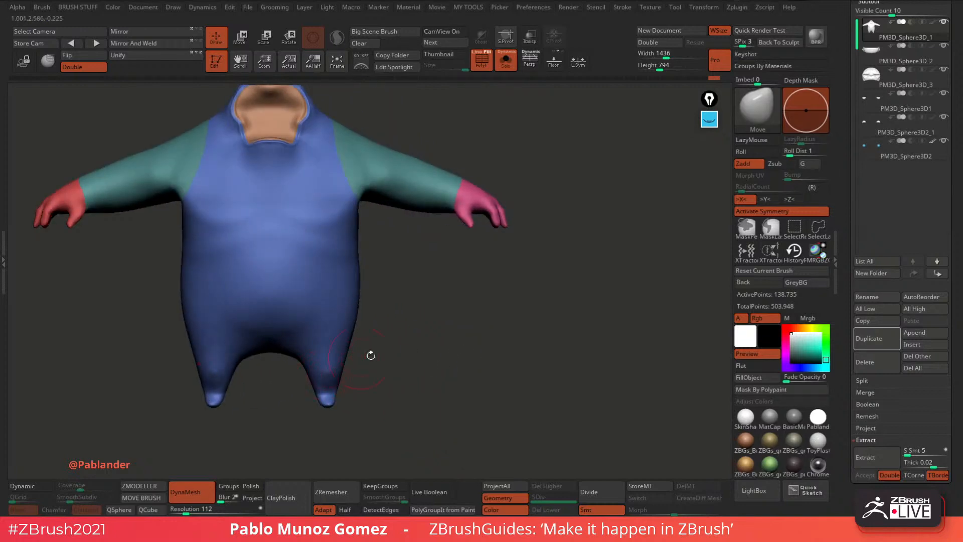
right_click_drag(371, 355, 504, 322)
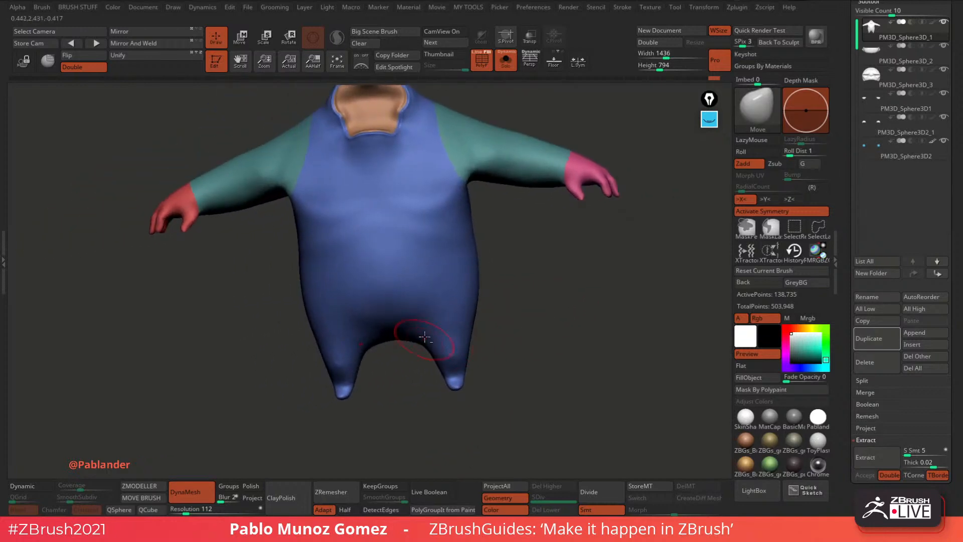
key("shift")
right_click_drag(434, 337, 516, 301, "shift")
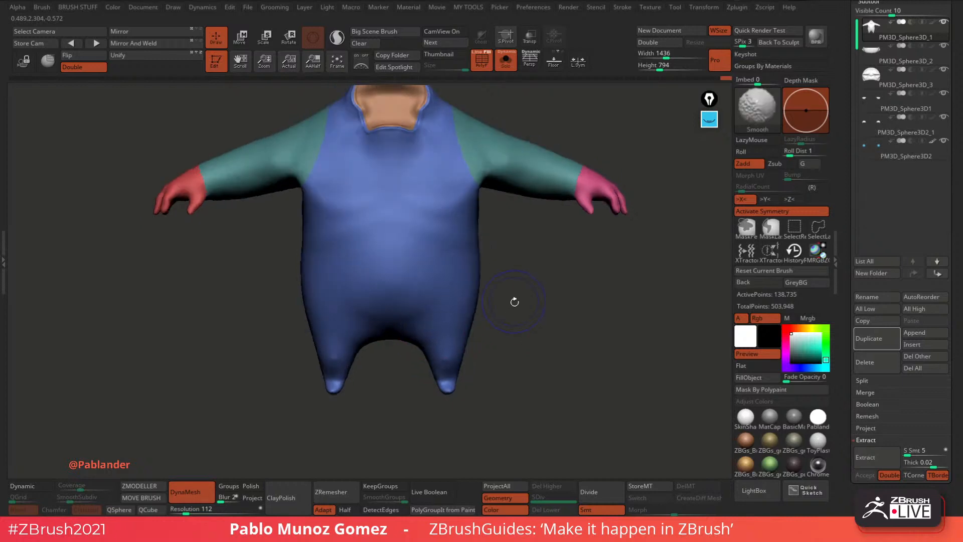
mouse_move(495, 290)
left_mouse_down("ctrl+shift")
mouse_move(469, 304)
mouse_move(415, 415)
mouse_move(527, 333)
left_mouse_up("ctrl+shift")
left_click(512, 329, "ctrl+shift")
mouse_move(454, 299)
left_mouse_down("ctrl+shift")
mouse_move(388, 351)
mouse_move(516, 340)
left_mouse_up("ctrl+shift")
Assign the isolated legs a polygroup of their own and show the whole body.
left_click_drag(527, 280, 519, 352)
key("space")
left_click(578, 198)
left_click(541, 273, "ctrl+shift")
left_click_drag(484, 379, 539, 282)
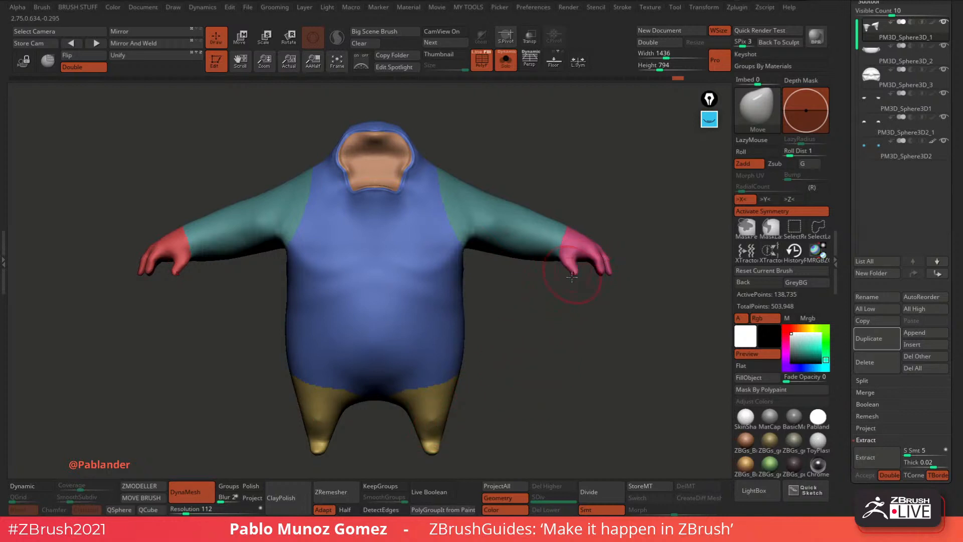
Check the polygrouped body from several angles and open its Geometry settings at the DynaMesh options.
left_click_drag(575, 290, 542, 322)
mouse_move(618, 150)
left_mouse_down()
mouse_move(596, 151)
mouse_move(604, 153)
left_mouse_up()
left_click_drag(594, 328, 581, 346)
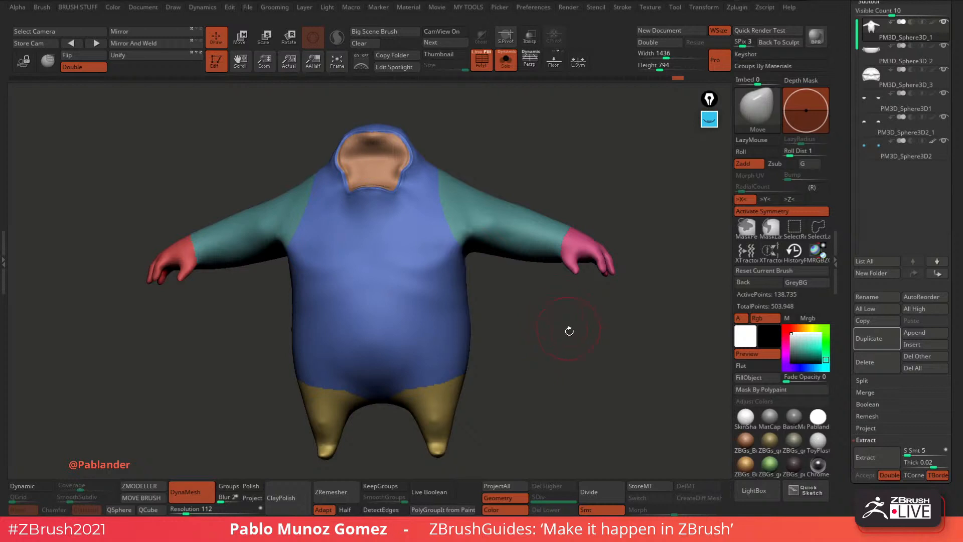
left_click_drag(575, 341, 576, 353)
left_click_drag(959, 135, 958, 147)
left_click_drag(959, 365, 956, 173)
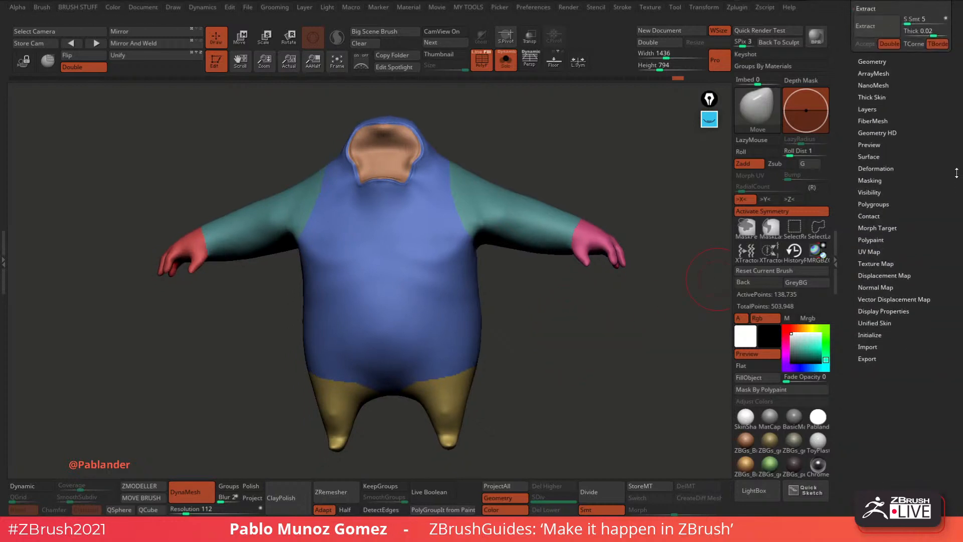
left_click(872, 62)
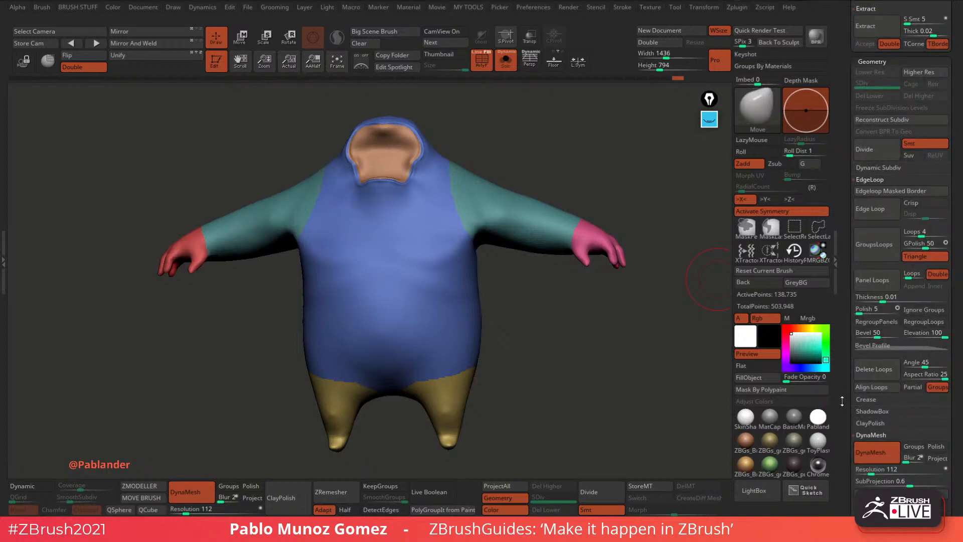
left_click_drag(841, 400, 842, 254)
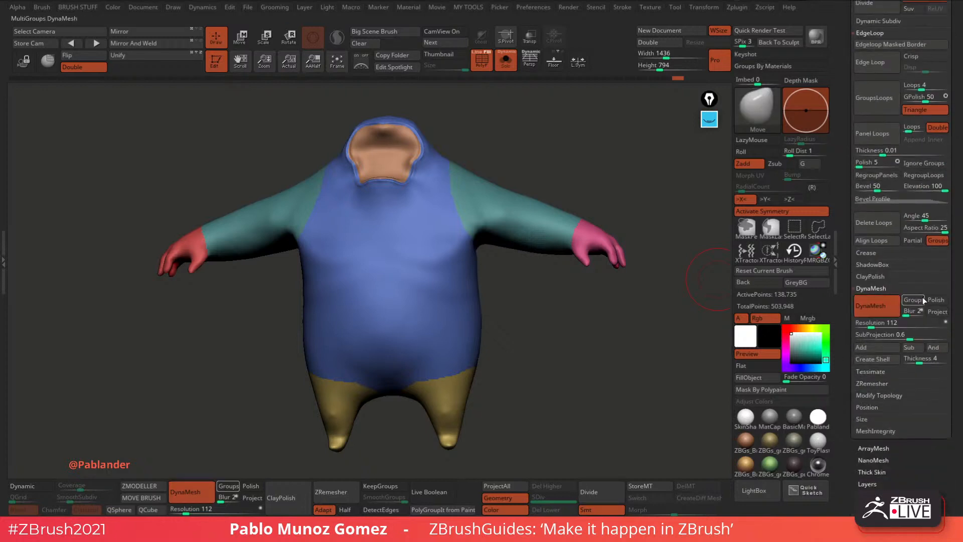
Expand the ZRemesher settings, duplicate the body subtool and select the copy.
left_click(882, 383)
scroll(852, 346, "up", 5)
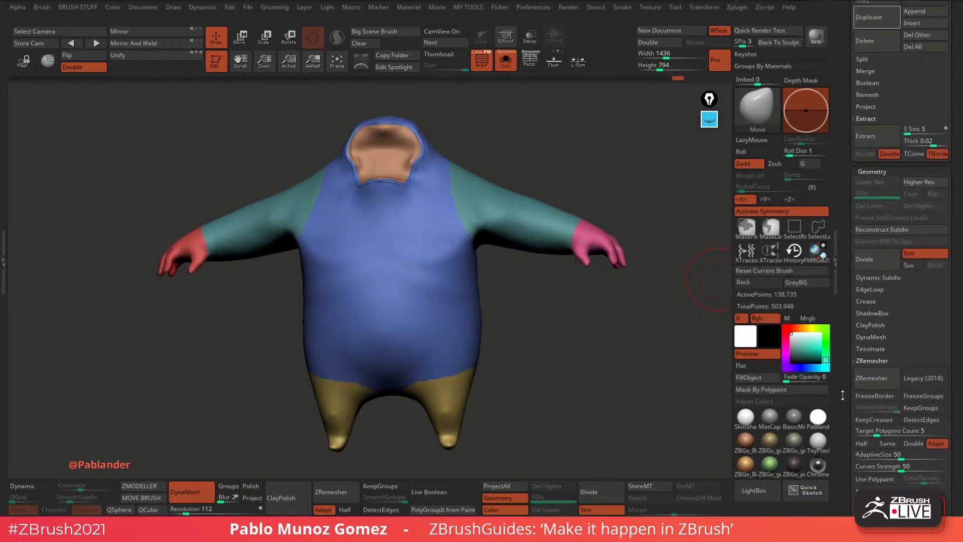
left_click_drag(847, 349, 847, 336)
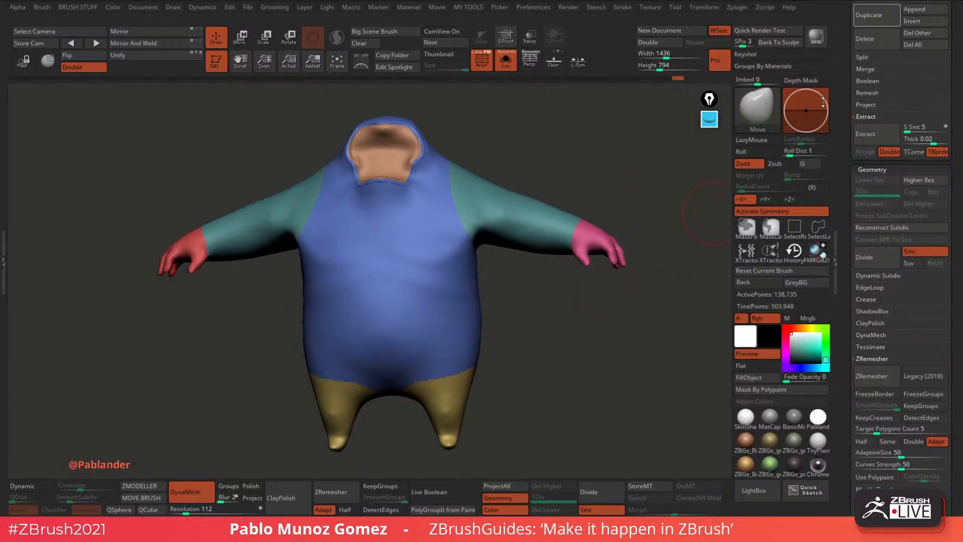
left_click_drag(845, 79, 852, 366)
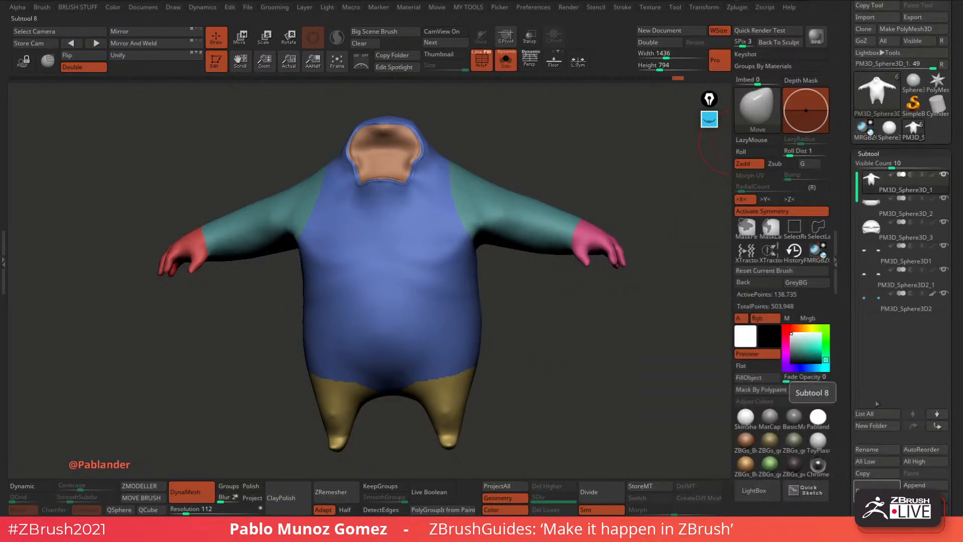
left_click(877, 426)
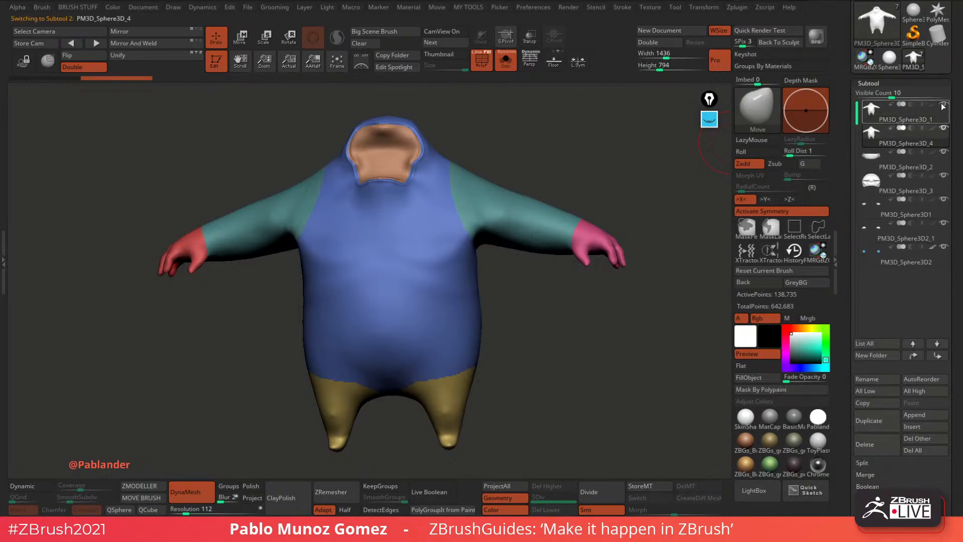
Enable KeepGroups for ZRemesher and display the body with the SkinShade material.
left_click_drag(849, 239, 848, 136)
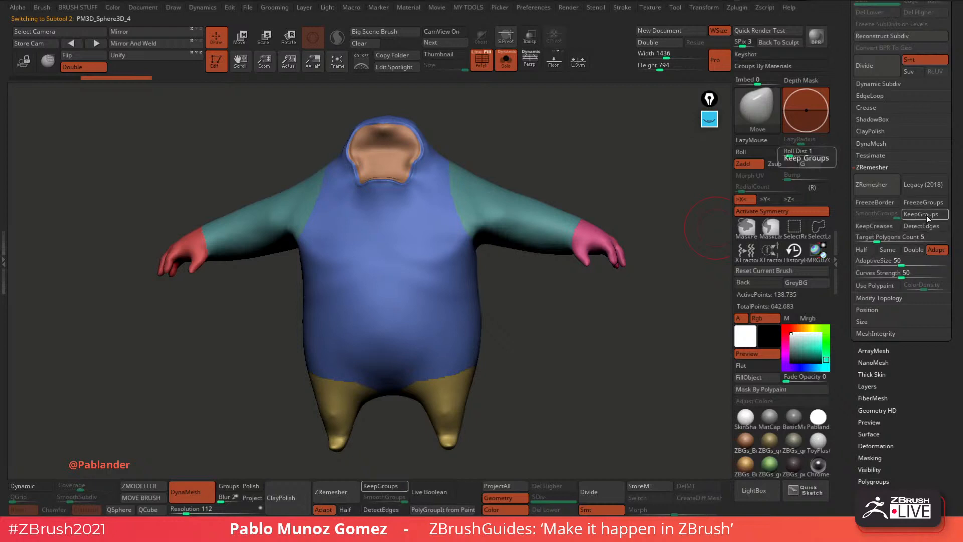
left_click(909, 215)
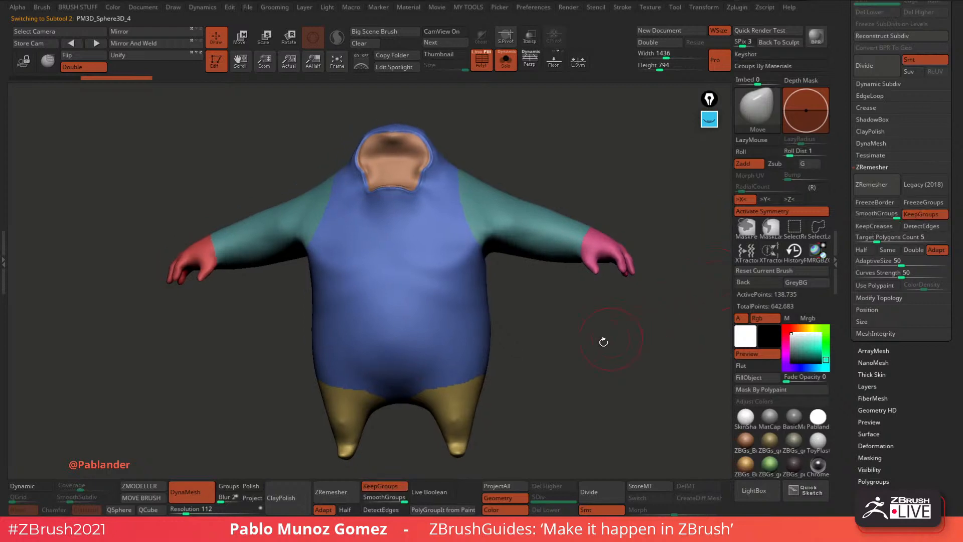
left_click_drag(604, 340, 602, 273)
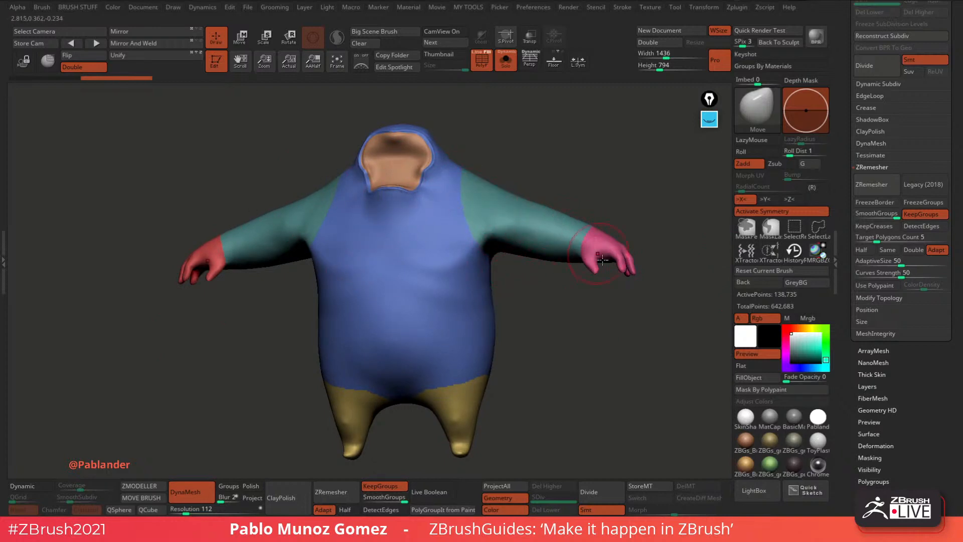
left_click(752, 415)
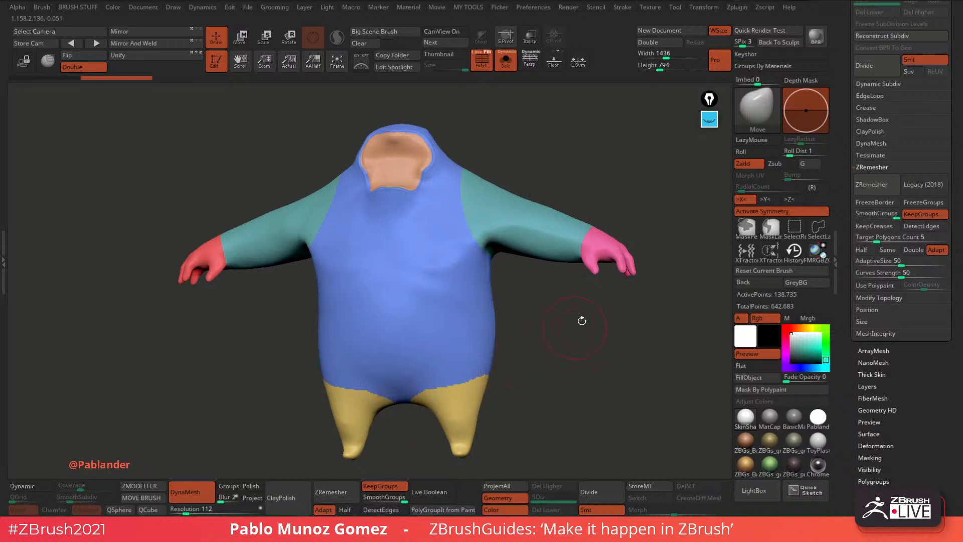
Try Polish By Groups on the jagged polygroup borders around the legs, and undo it.
mouse_move(541, 361)
left_mouse_down("alt")
mouse_move(589, 391)
mouse_move(558, 287)
mouse_move(582, 339)
mouse_move(559, 311)
mouse_move(590, 294)
left_mouse_up("alt")
key("b")
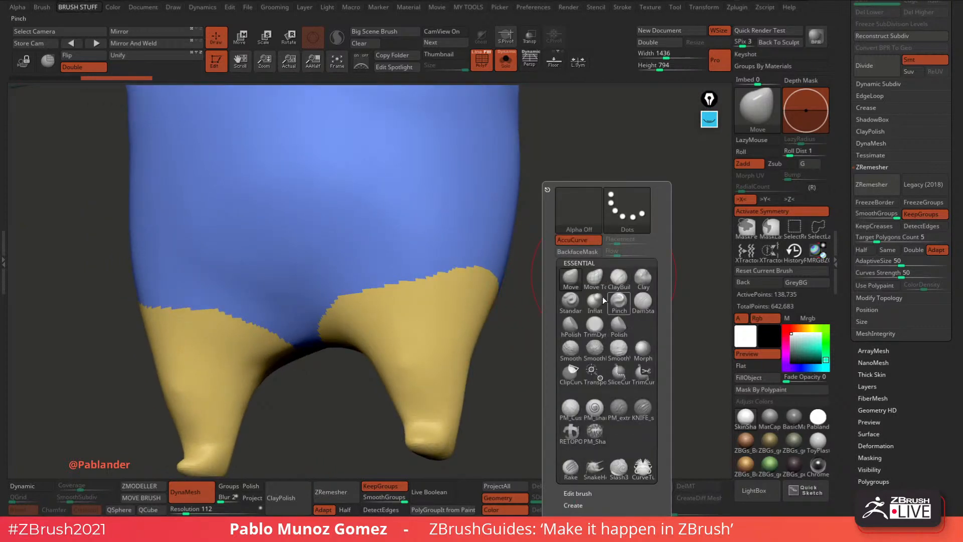
key("2")
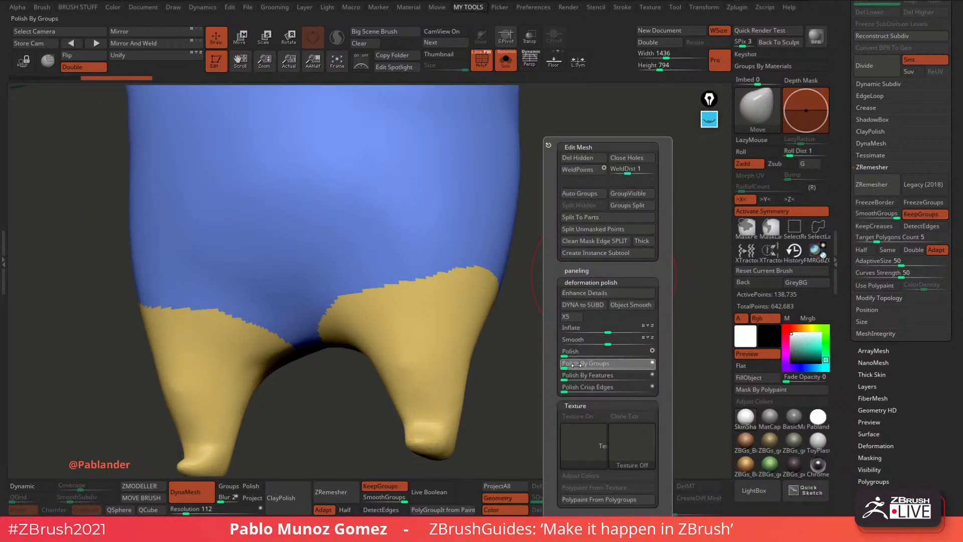
left_click(643, 368)
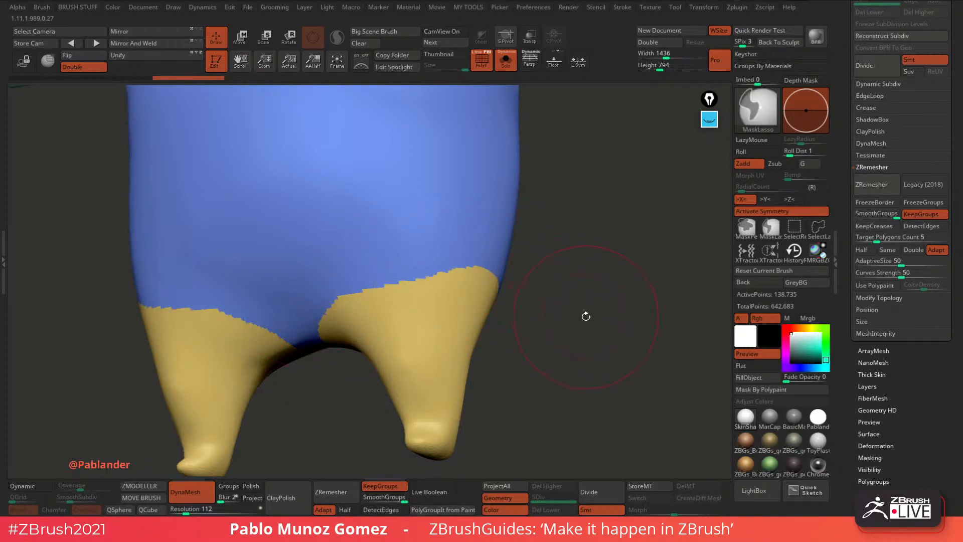
key("ctrl+z")
Turn on the polyframe display and ZRemesh the duplicated body with KeepGroups on and a target polygon count of 5.
left_click_drag(580, 306, 622, 331, "alt")
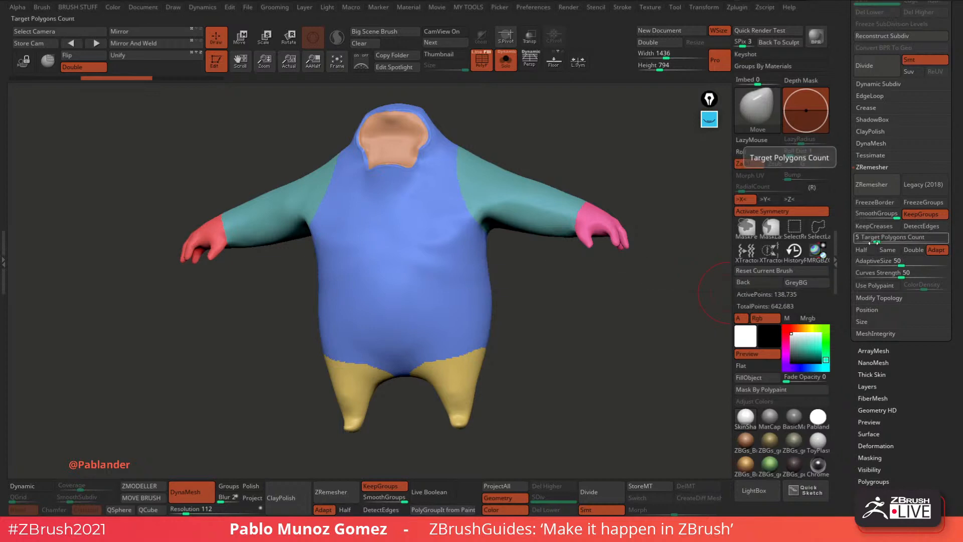
left_click(480, 59)
left_click(475, 60)
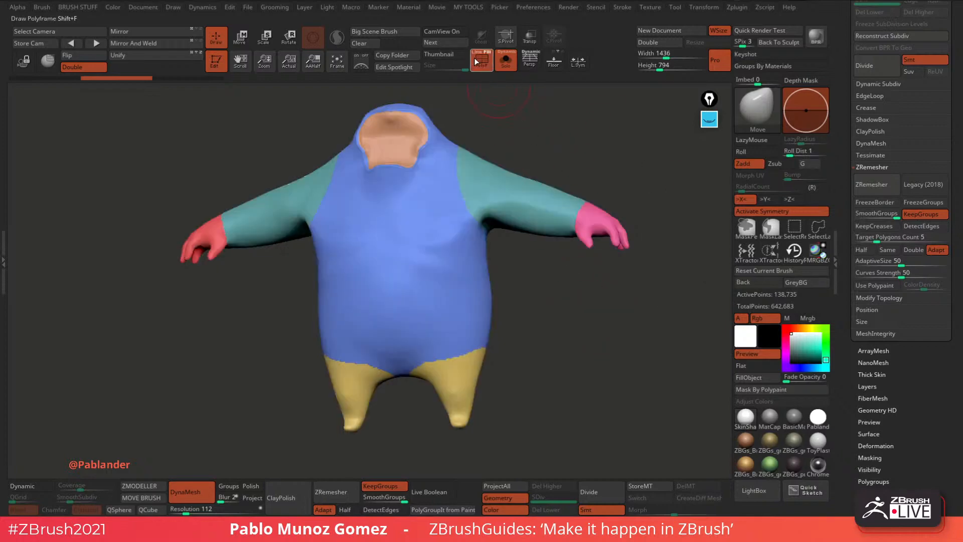
left_click(476, 61)
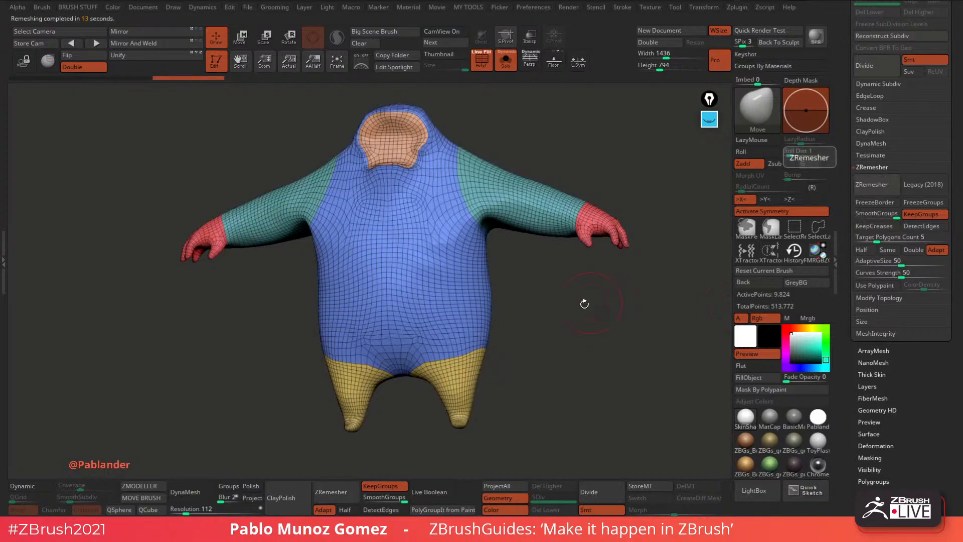
Smooth the remeshed topology across the chest, belly, crotch and side of the torso with the Smooth brush.
left_click_drag(578, 314, 478, 341)
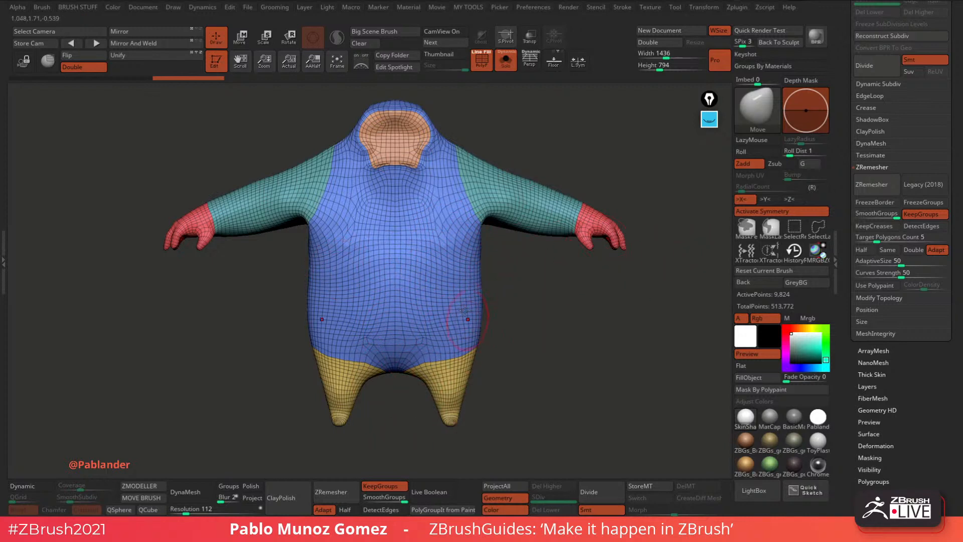
mouse_move(436, 228)
left_mouse_down("shift")
mouse_move(424, 212)
mouse_move(434, 204)
mouse_move(450, 255)
left_mouse_up("shift")
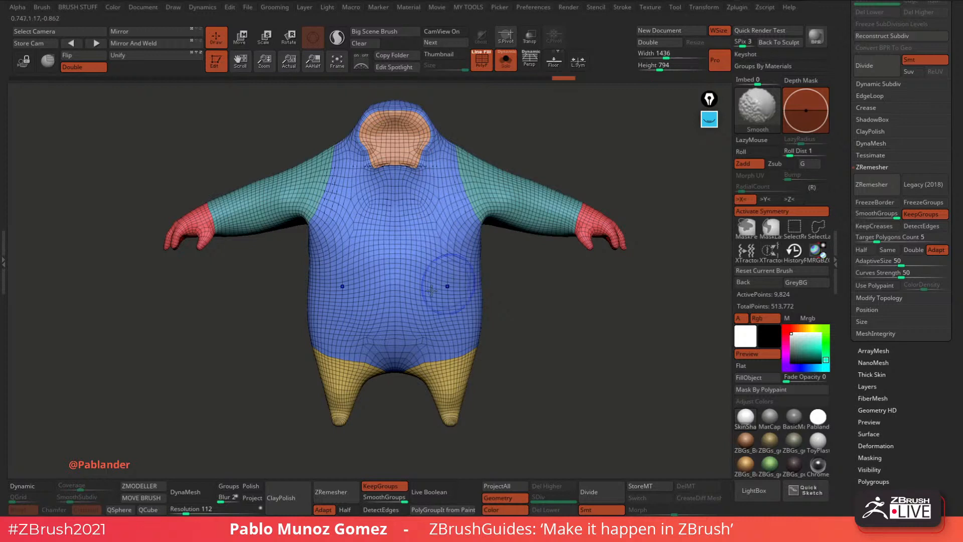
mouse_move(436, 325)
left_mouse_down("shift")
mouse_move(419, 343)
mouse_move(443, 358)
left_mouse_up("shift")
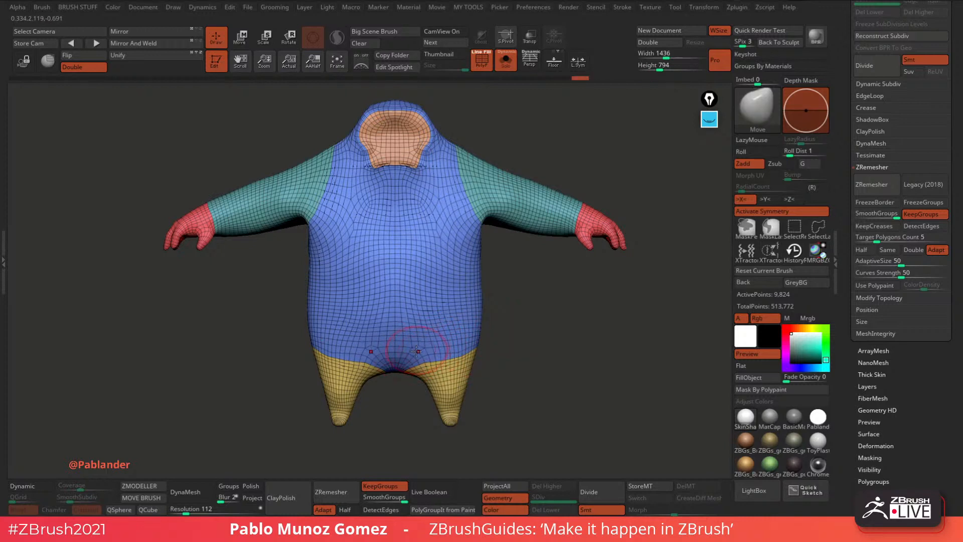
mouse_move(562, 303)
left_mouse_down()
mouse_move(549, 273)
mouse_move(515, 337)
mouse_move(503, 324)
left_mouse_up()
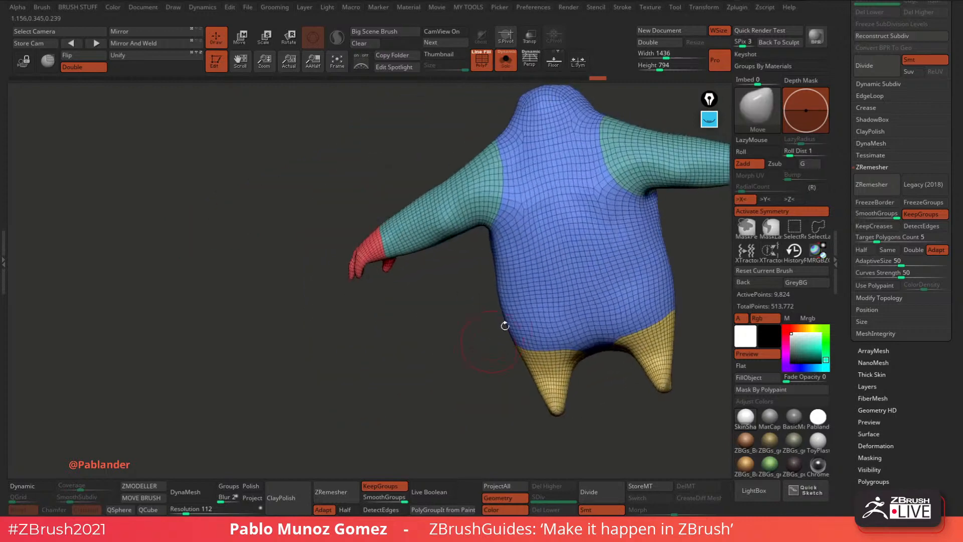
mouse_move(447, 361)
left_mouse_down()
mouse_move(494, 343)
mouse_move(513, 354)
left_mouse_up()
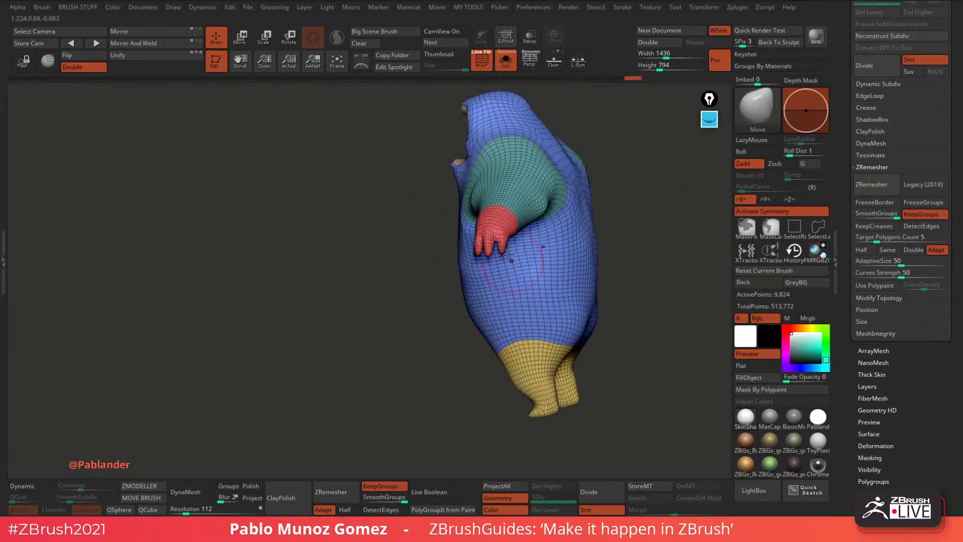
left_click_drag(508, 255, 505, 246, "shift")
mouse_move(607, 234)
left_mouse_down()
mouse_move(619, 241)
mouse_move(573, 249)
mouse_move(497, 307)
left_mouse_up()
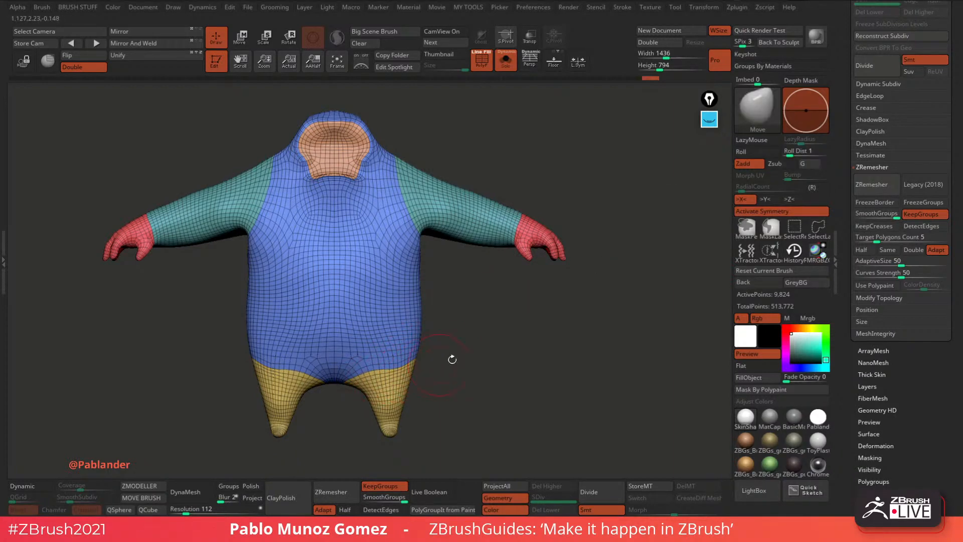
Smooth the mesh over the back, shoulders and forearms.
left_click_drag(465, 359, 564, 341)
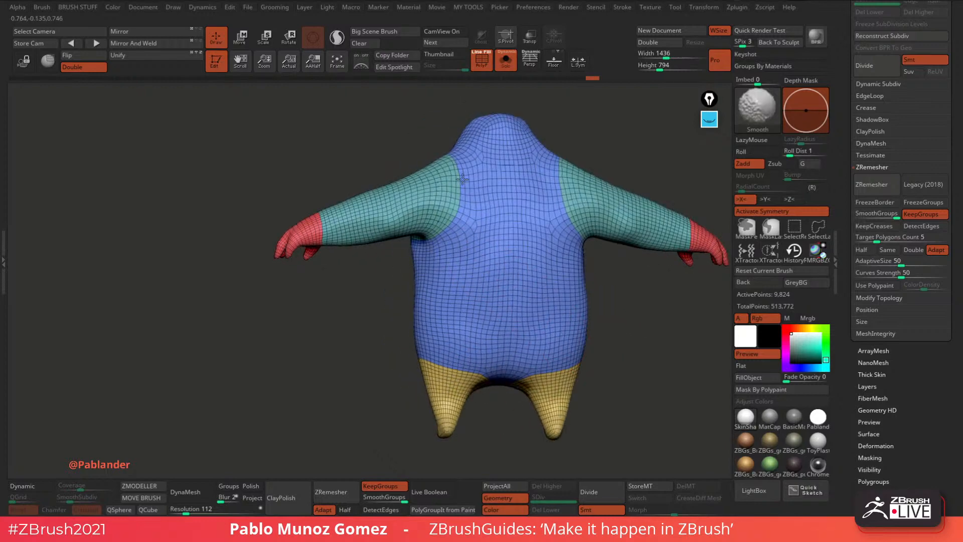
left_click_drag(415, 144, 507, 163)
left_click_drag(474, 206, 427, 262)
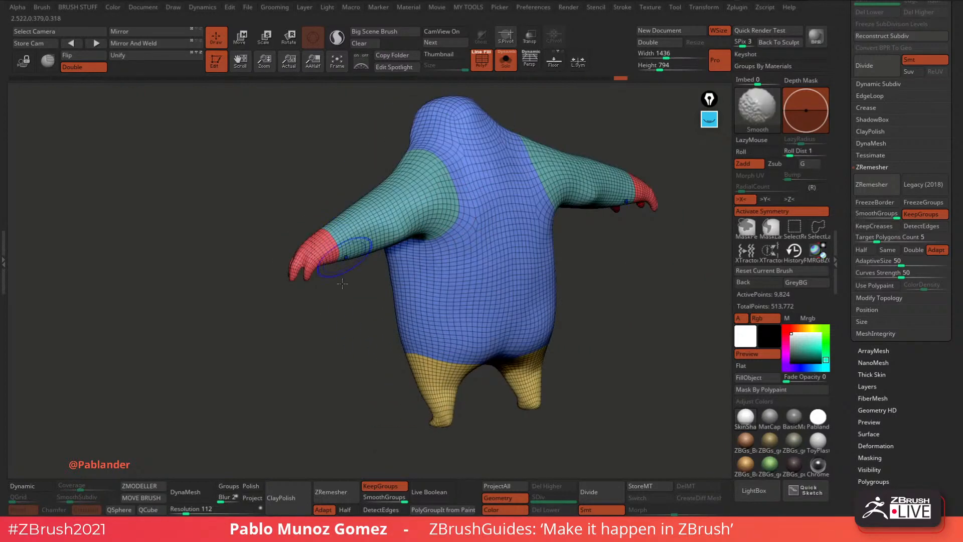
left_click_drag(326, 291, 407, 332)
left_click_drag(528, 330, 629, 332, "alt")
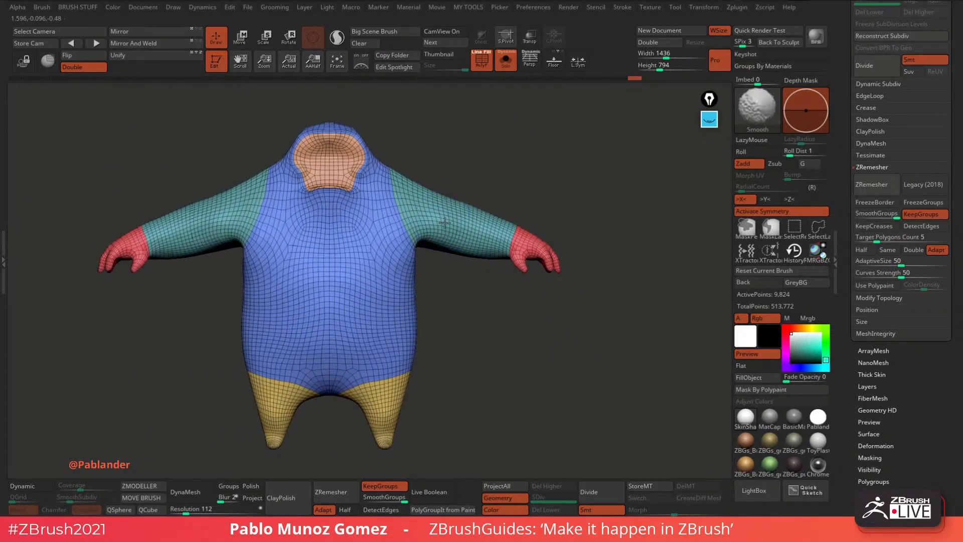
Set SmoothGroups to 0 and run ZRemesher on the body again.
left_click_drag(889, 218, 853, 219)
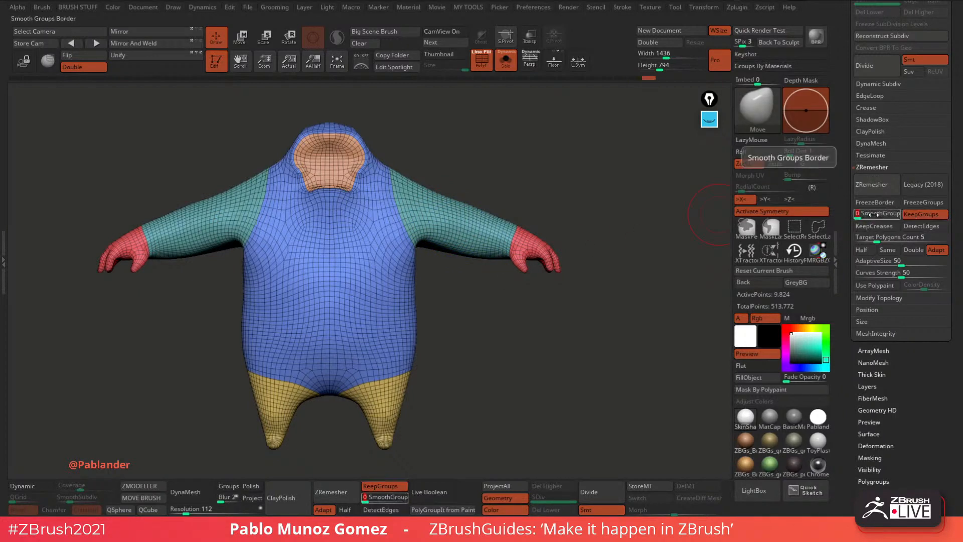
left_click(883, 186)
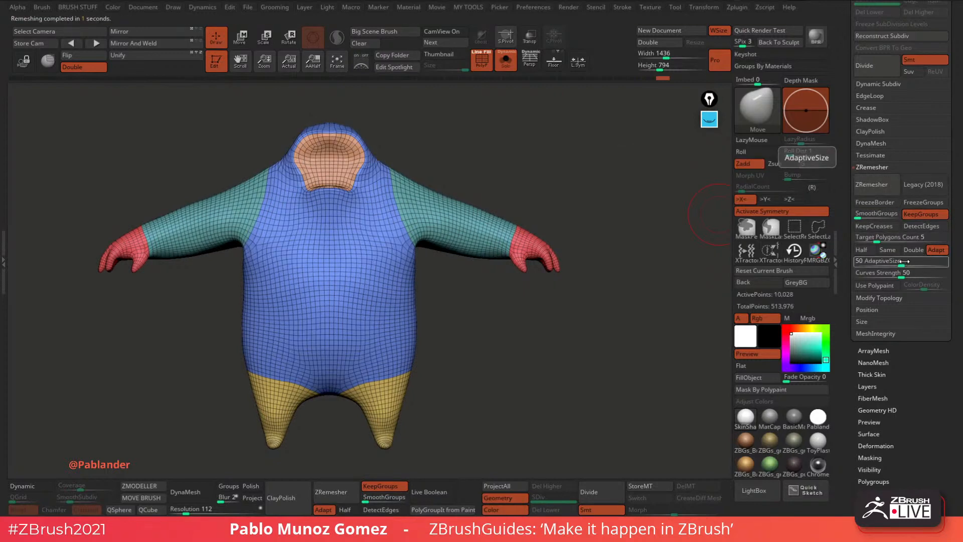
Smooth the new topology around the armpits and along the arms from the front.
left_click_drag(510, 344, 465, 312, "alt")
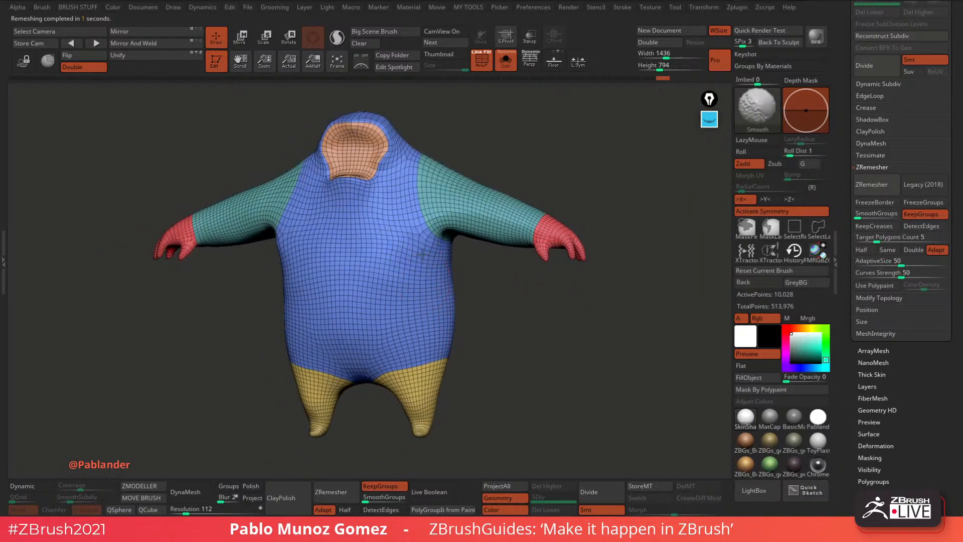
mouse_move(414, 226)
left_mouse_down("shift")
mouse_move(384, 208)
mouse_move(436, 173)
mouse_move(506, 190)
mouse_move(540, 214)
left_mouse_up("shift")
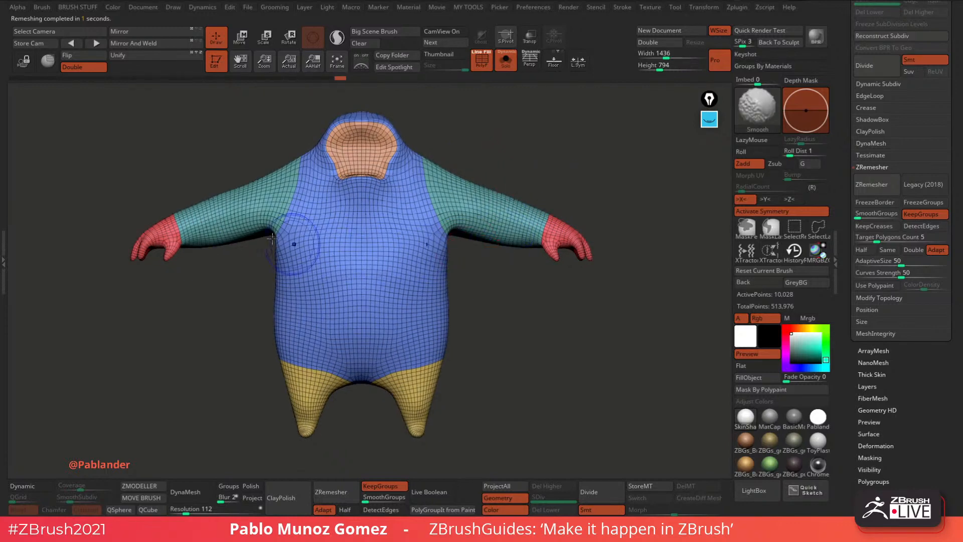
left_click_drag(295, 244, 207, 231, "shift")
Smooth the sides of the torso, the lower body and the back with the Smooth brush.
left_click_drag(490, 323, 520, 300, "alt")
left_click_drag(459, 319, 426, 334, "shift")
left_click_drag(502, 333, 525, 319)
left_click_drag(434, 306, 412, 317, "shift")
left_click_drag(475, 301, 491, 294, "shift")
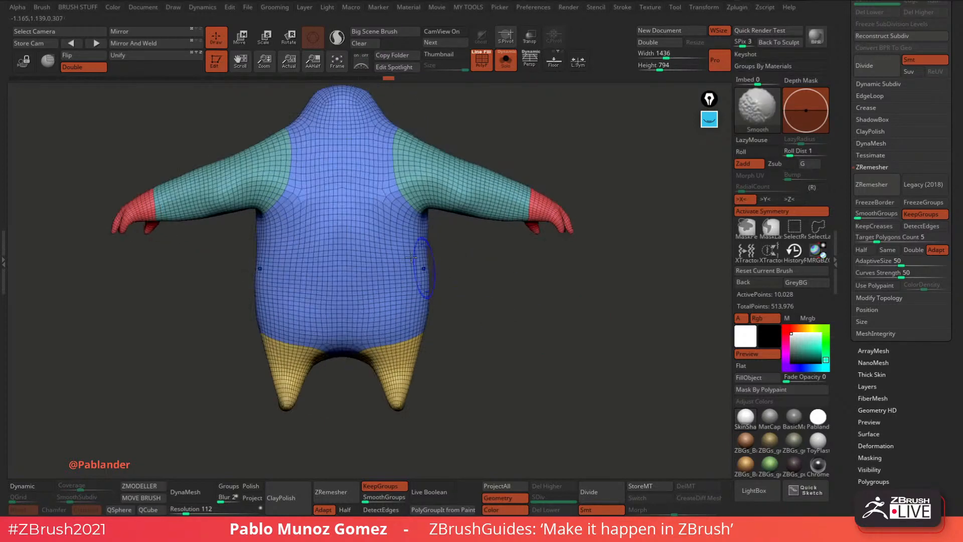
left_click_drag(420, 266, 379, 206, "shift")
mouse_move(416, 134)
left_mouse_down("alt")
mouse_move(455, 176)
mouse_move(427, 144)
mouse_move(497, 184)
left_mouse_up("alt")
key("shift")
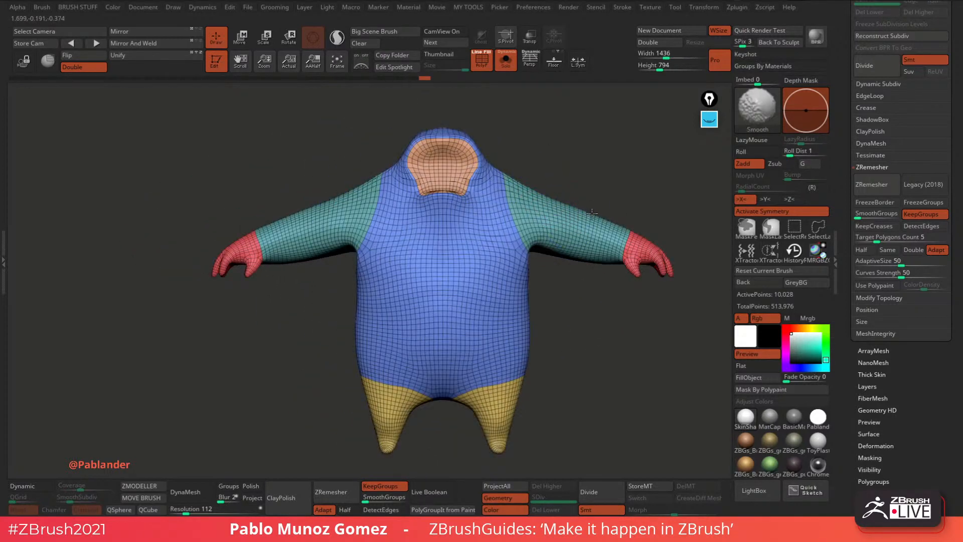
Reduce the draw size and reshape the wrist, palm and thumb area of the hand with the Move brush.
mouse_move(644, 217)
left_mouse_down()
mouse_move(591, 189)
mouse_move(627, 230)
mouse_move(617, 259)
mouse_move(640, 259)
mouse_move(652, 387)
mouse_move(615, 331)
left_mouse_up()
key("space")
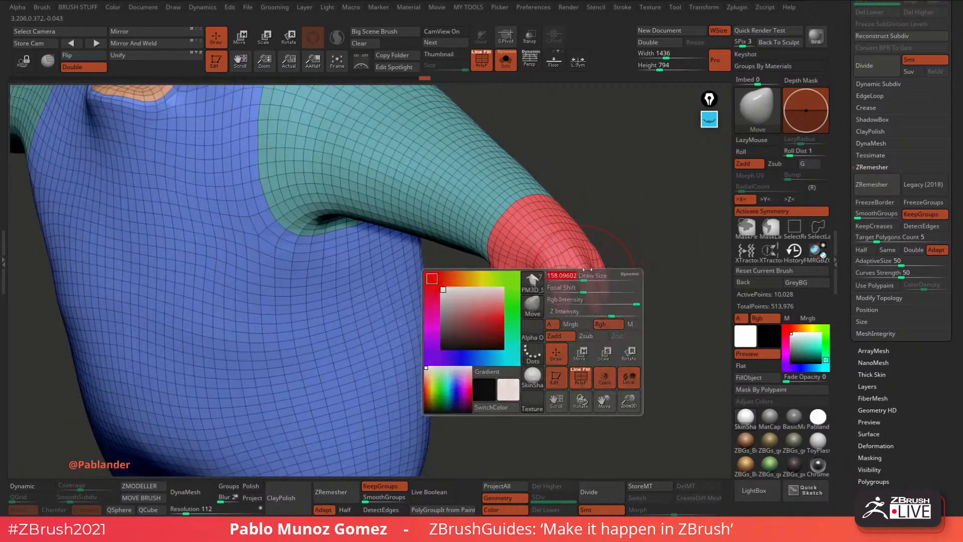
mouse_move(627, 256)
left_mouse_down()
mouse_move(585, 257)
mouse_move(676, 255)
mouse_move(641, 285)
left_mouse_up()
right_click(655, 266)
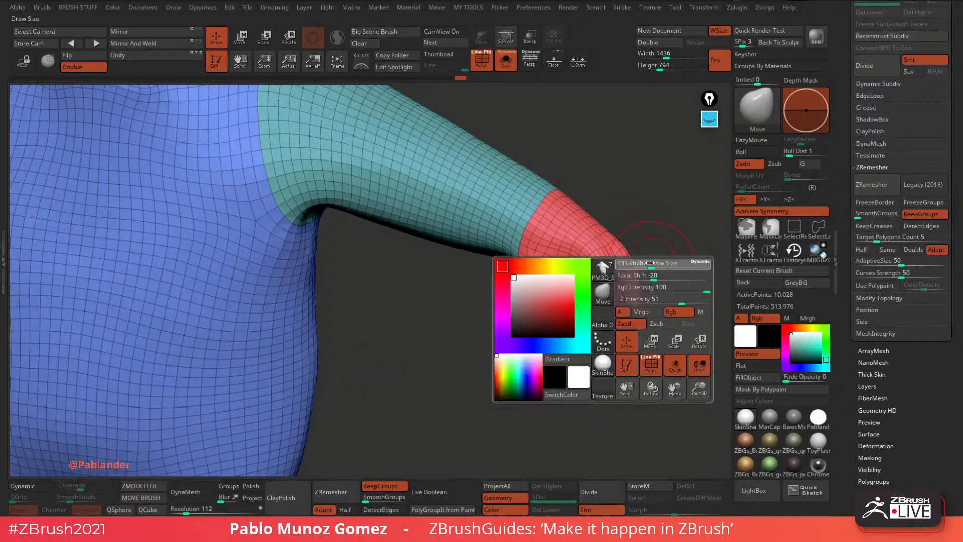
left_click_drag(583, 271, 590, 274)
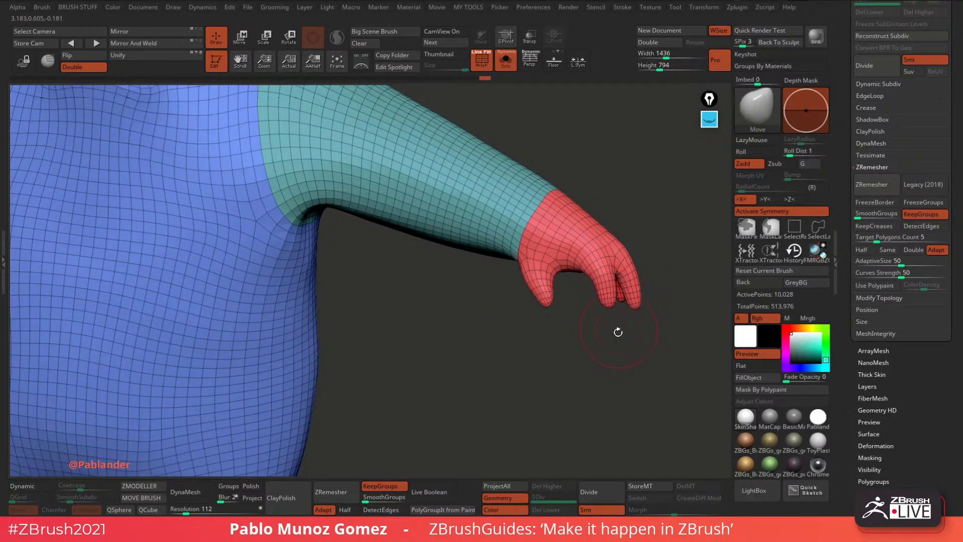
mouse_move(618, 332)
left_mouse_down()
mouse_move(552, 333)
mouse_move(528, 307)
left_mouse_up()
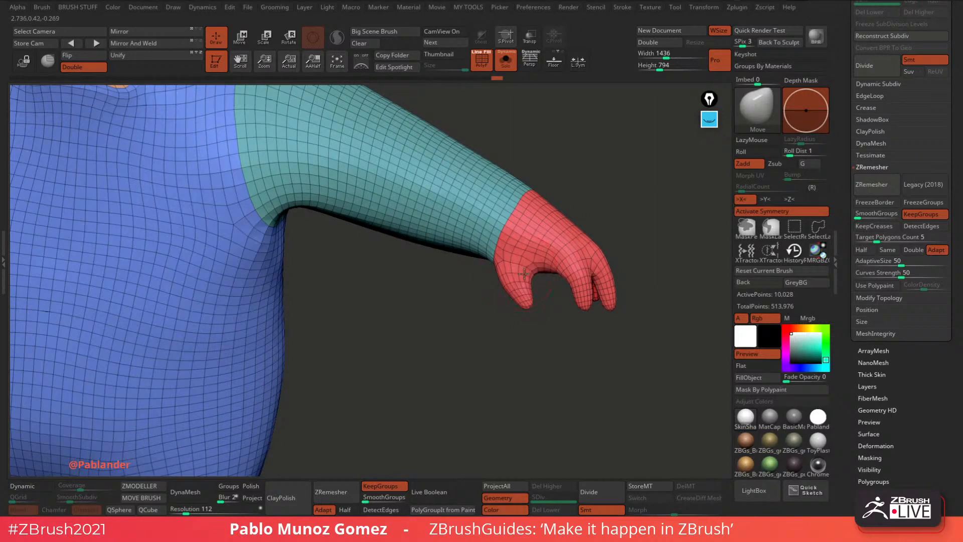
left_click_drag(636, 214, 560, 344)
Adjust the draw size and reshape the fingers and the base of the thumb with the Move brush.
left_click_drag(614, 300, 602, 175)
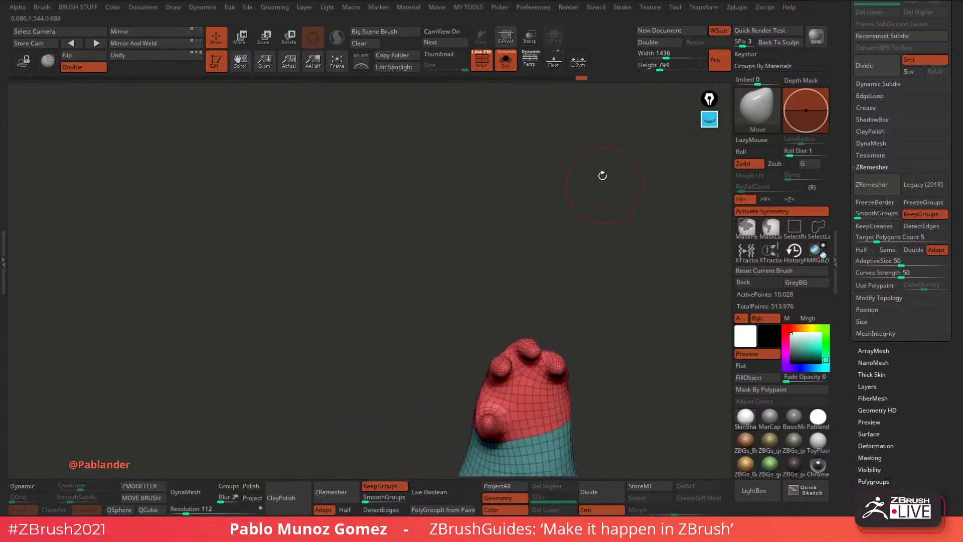
left_click_drag(608, 282, 582, 281)
left_click_drag(537, 321, 549, 322)
mouse_move(569, 289)
left_mouse_down()
mouse_move(578, 273)
mouse_move(554, 321)
left_mouse_up()
key("space")
left_click(563, 271)
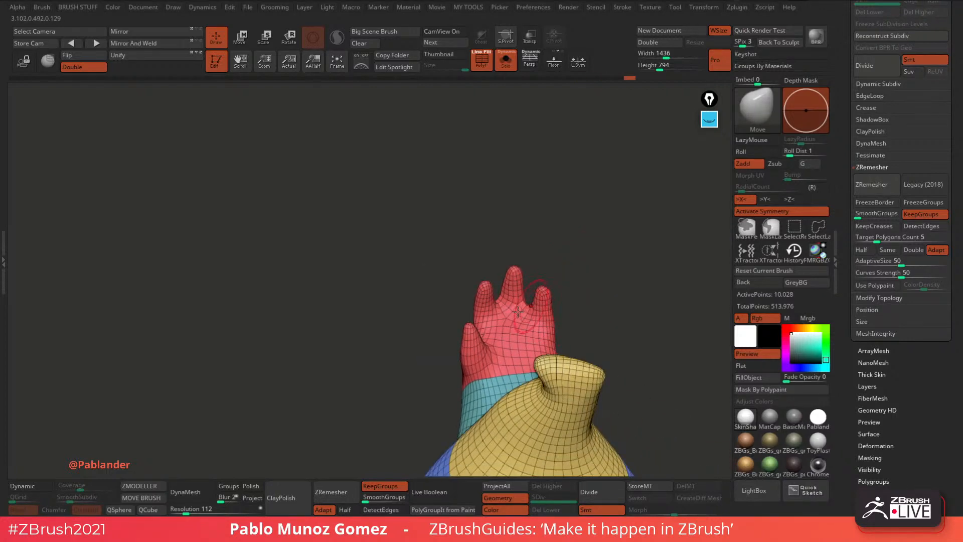
left_click_drag(552, 193, 561, 268)
mouse_move(511, 335)
left_mouse_down()
mouse_move(504, 365)
mouse_move(517, 372)
mouse_move(487, 380)
left_mouse_up()
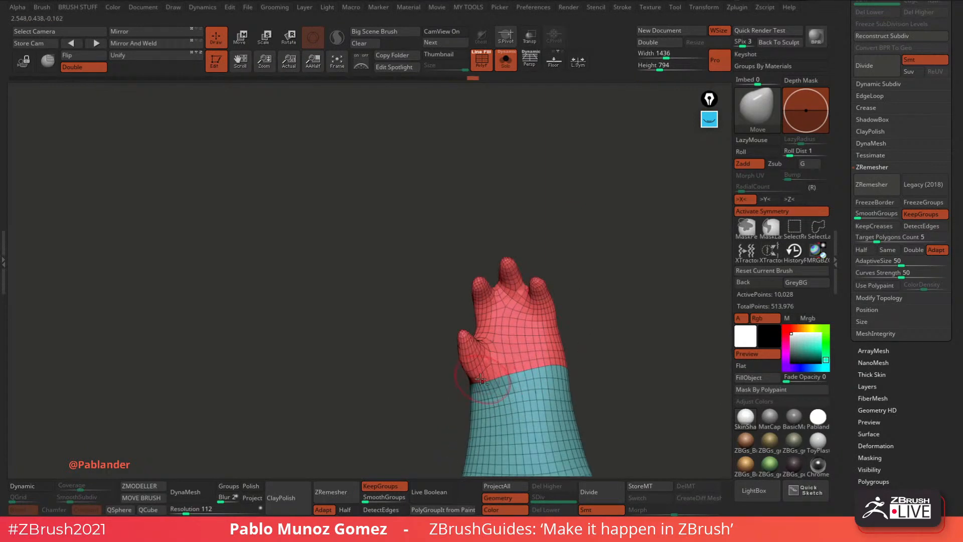
mouse_move(578, 293)
left_mouse_down()
mouse_move(583, 322)
mouse_move(632, 340)
left_mouse_up()
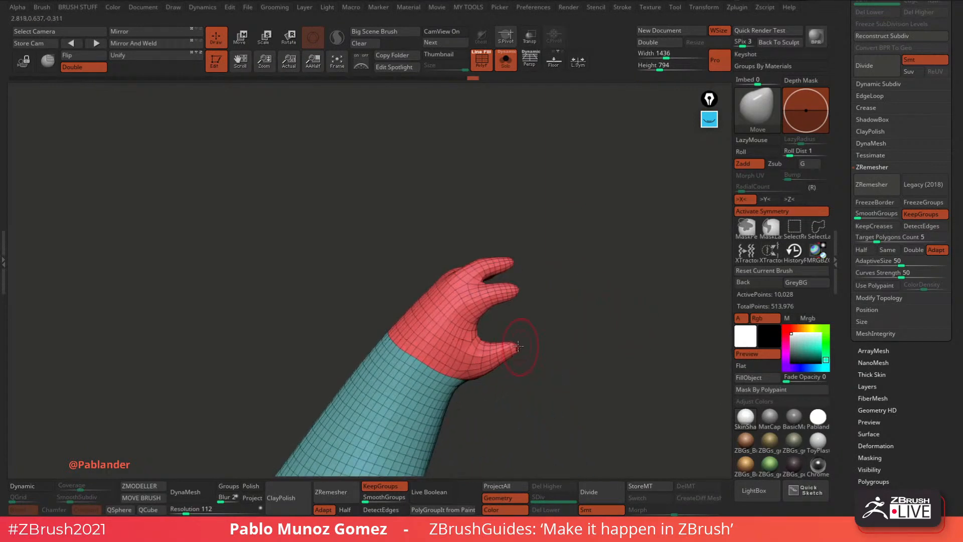
left_click_drag(485, 375, 483, 376)
Leave Solo mode and hide the polyframe to show the whole character from the front.
mouse_move(546, 384)
left_mouse_down("alt")
mouse_move(535, 286)
mouse_move(540, 219)
left_mouse_up("alt")
left_click_drag(565, 280, 544, 215)
left_click(504, 61)
left_click(483, 62)
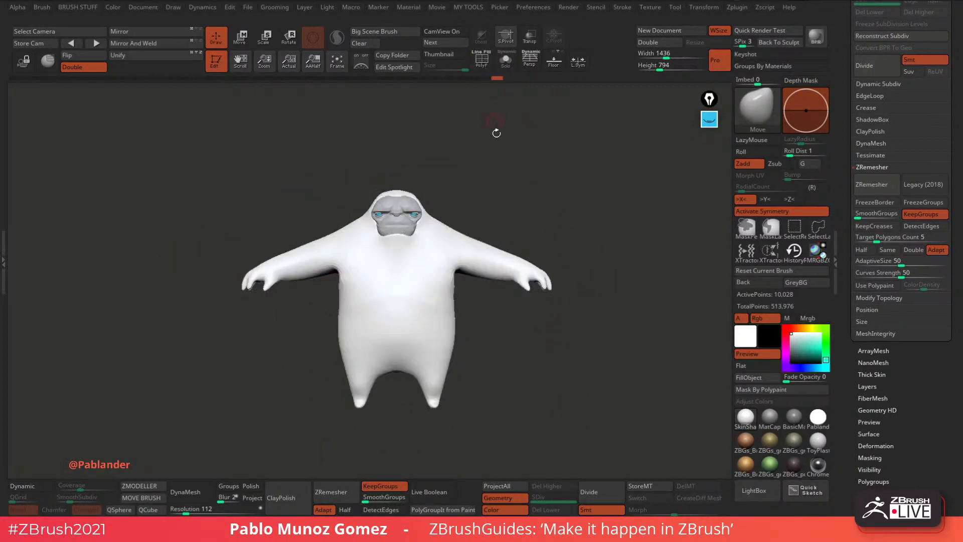
left_click_drag(497, 132, 563, 179, "alt")
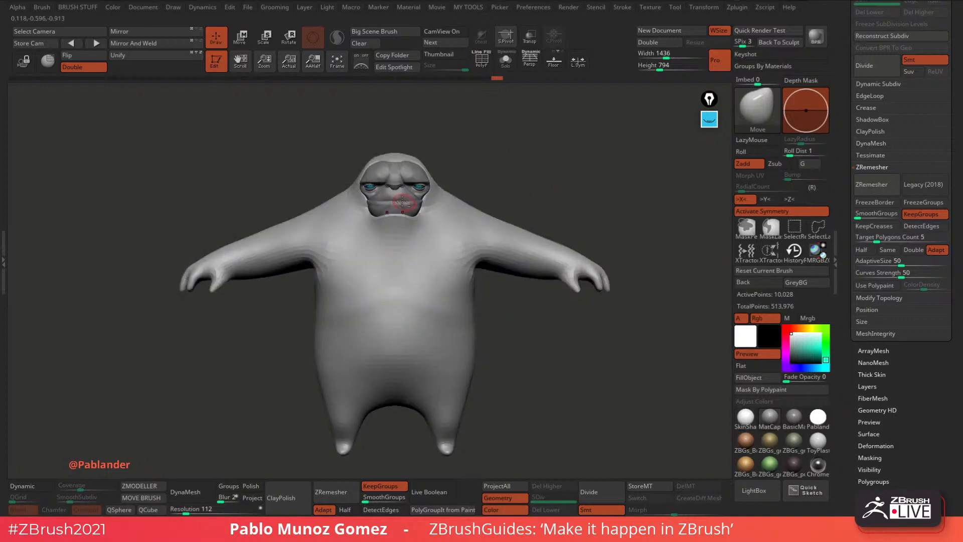
Duplicate the upper face subtool and store the hidden PM3D_Sphere3D_3 directly below PM3D_Sphere3D_1.
left_click(401, 199, "alt")
left_click_drag(833, 133, 836, 254)
left_click(877, 427)
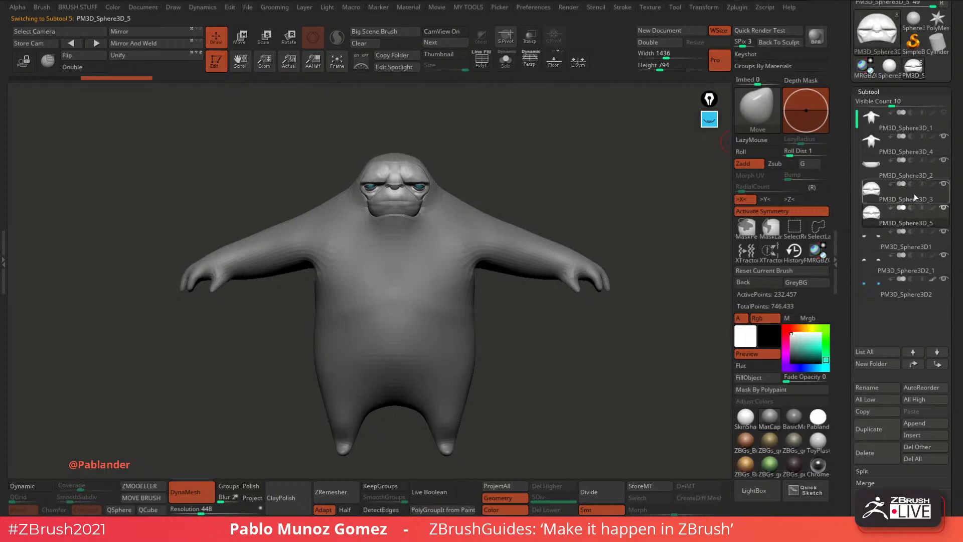
left_click_drag(925, 134, 944, 137)
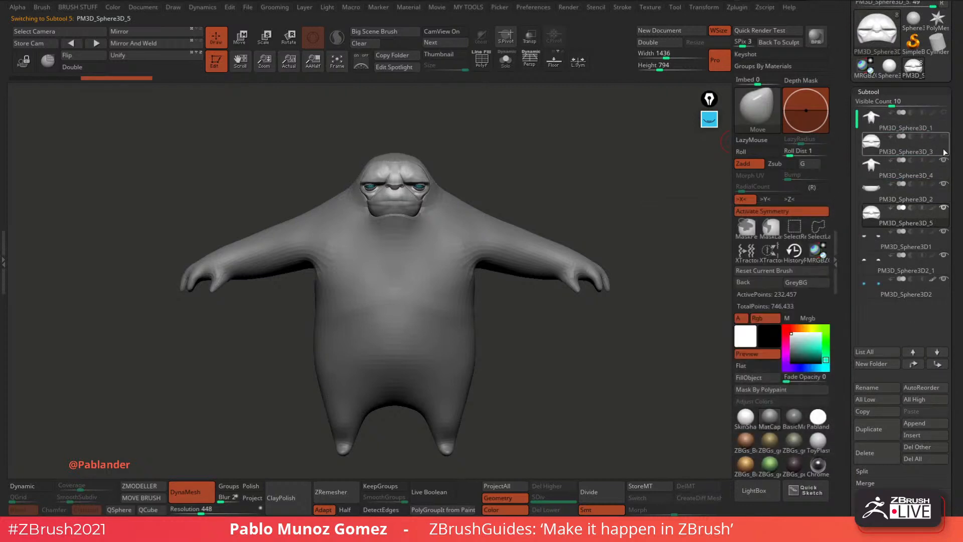
Duplicate the jaw subtool, store the hidden copy below PM3D_Sphere3D_3, and reselect PM3D_Sphere3D_2.
left_click(928, 197)
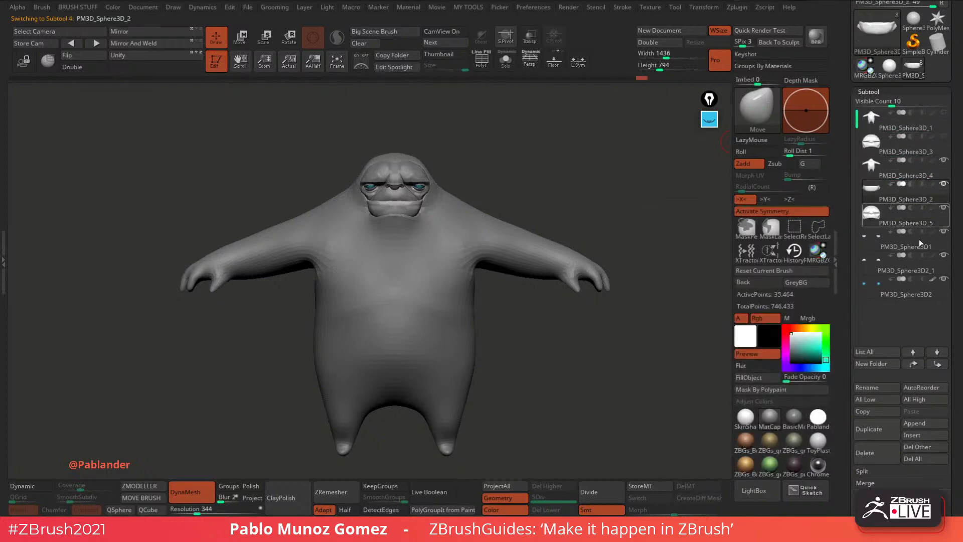
left_click(875, 433)
left_click_drag(904, 224, 947, 173)
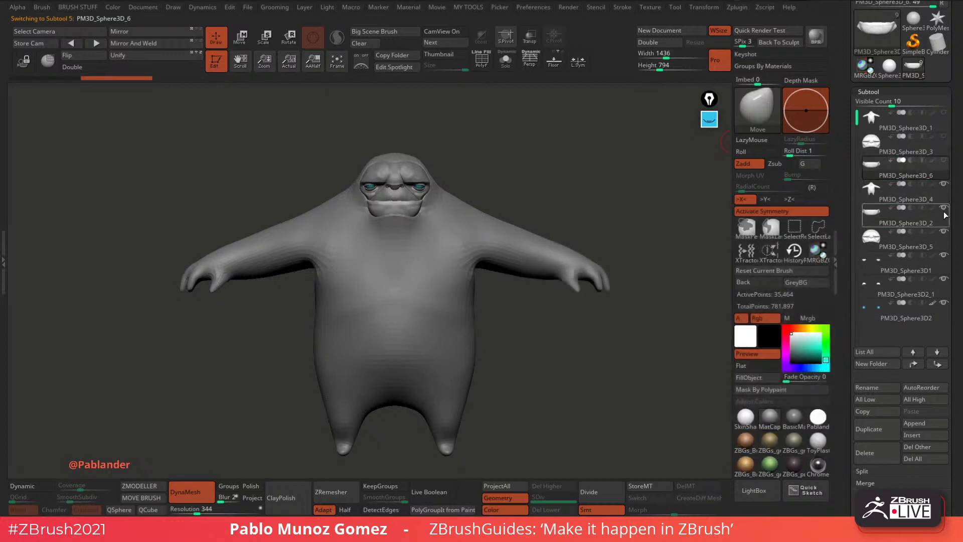
left_click(929, 221)
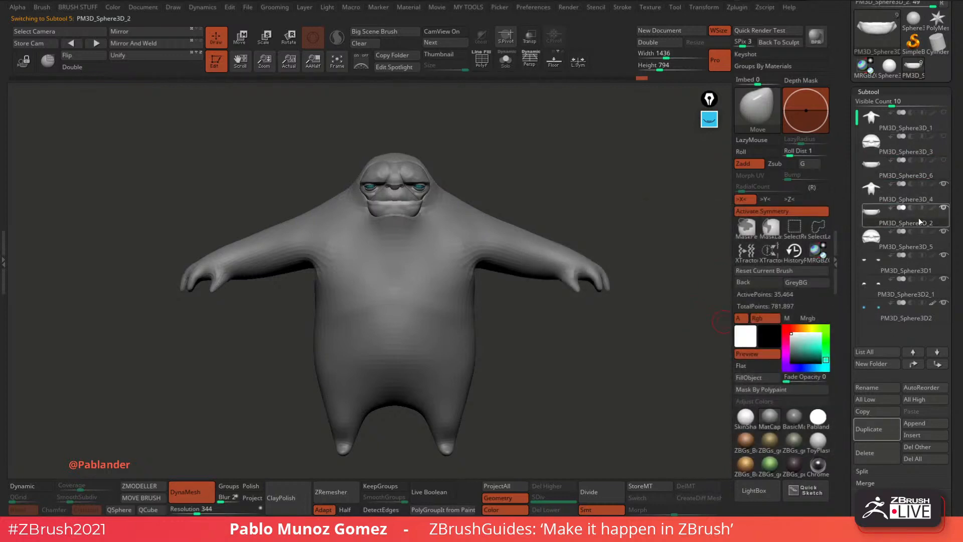
Isolate the jaw with its polyframe shown and assign the whole mesh to a single polygroup.
left_click(509, 68)
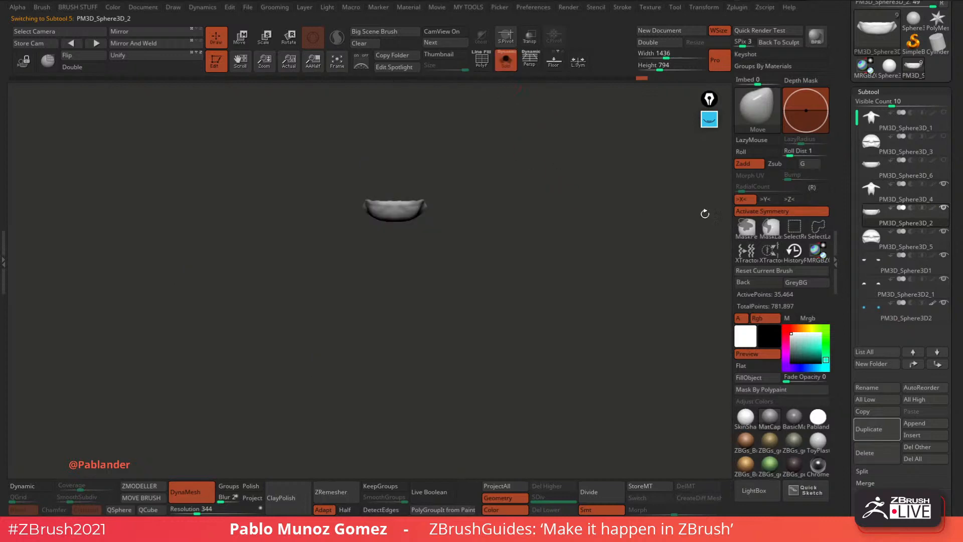
left_click_drag(848, 310, 853, 198)
left_click_drag(489, 159, 508, 316, "alt")
left_click_drag(609, 253, 595, 317)
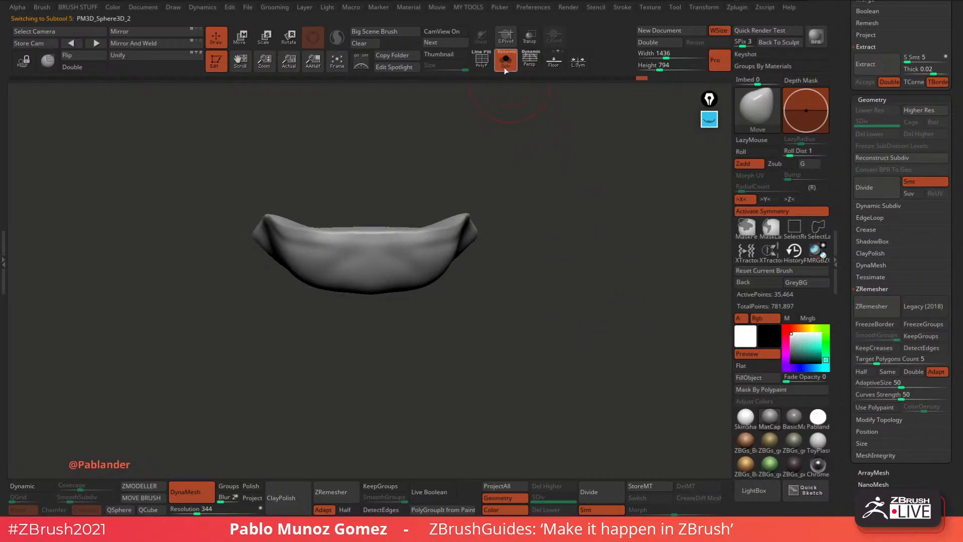
left_click_drag(498, 120, 574, 230)
left_click(481, 62)
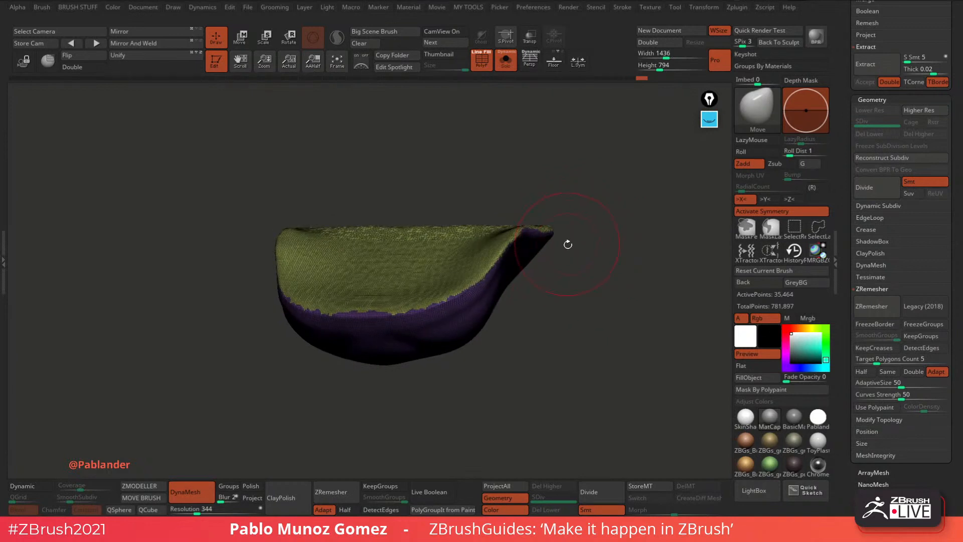
key("ctrl+w")
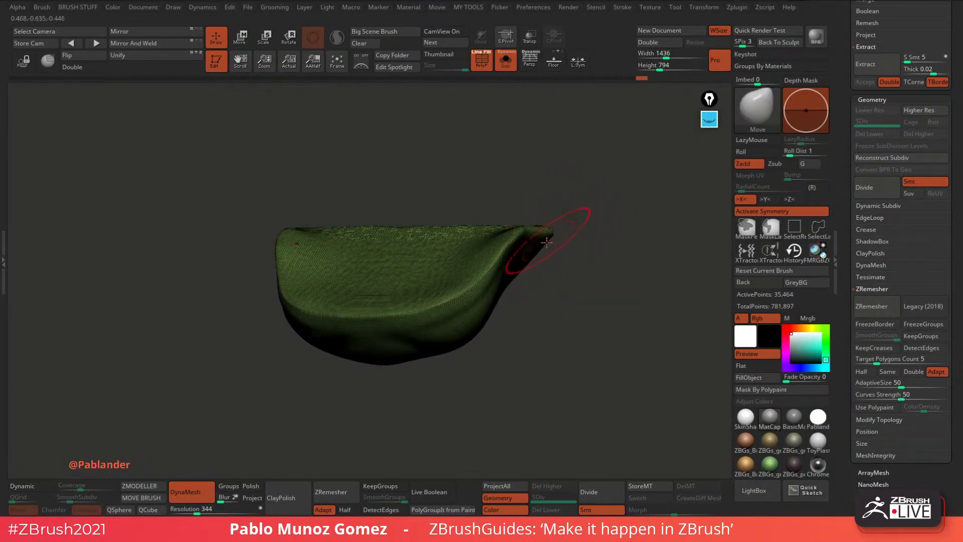
Turn on Double display and give the jaw's inner upper surface its own polygroup using a lasso selection, with the full jaw shown again.
key("ctrl+shift")
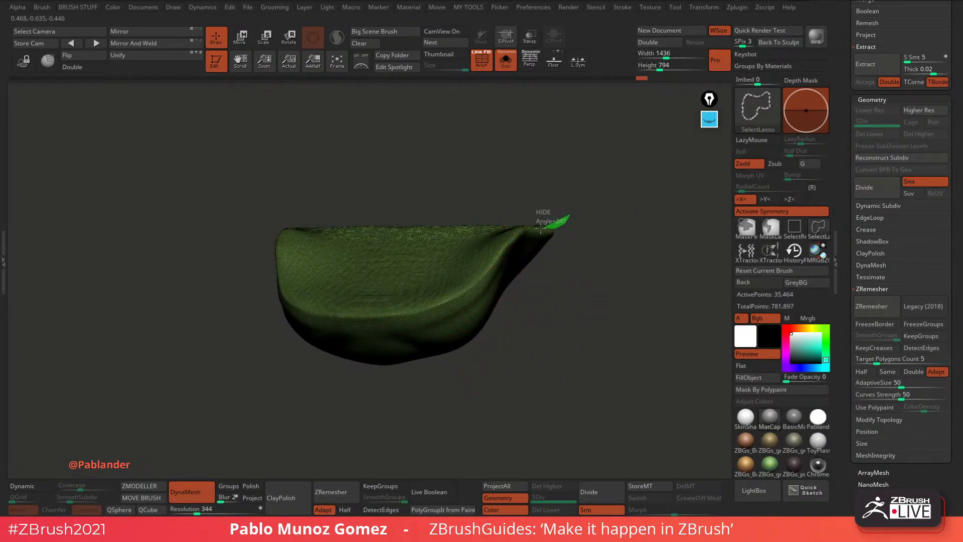
mouse_move(541, 228)
left_mouse_down("ctrl+shift")
mouse_move(406, 312)
mouse_move(369, 316)
mouse_move(562, 217)
left_mouse_up("ctrl+shift")
mouse_move(559, 224)
left_mouse_down("ctrl+shift")
mouse_move(408, 205)
mouse_move(389, 186)
left_mouse_up("ctrl+shift")
left_click(80, 67)
mouse_move(544, 183)
left_mouse_down()
mouse_move(589, 208)
mouse_move(597, 226)
left_mouse_up()
left_click_drag(597, 201, 608, 215, "ctrl+shift")
mouse_move(602, 273)
left_mouse_down()
mouse_move(594, 224)
mouse_move(575, 199)
mouse_move(425, 330)
mouse_move(464, 439)
mouse_move(627, 302)
left_mouse_up()
key("space")
left_click(657, 196)
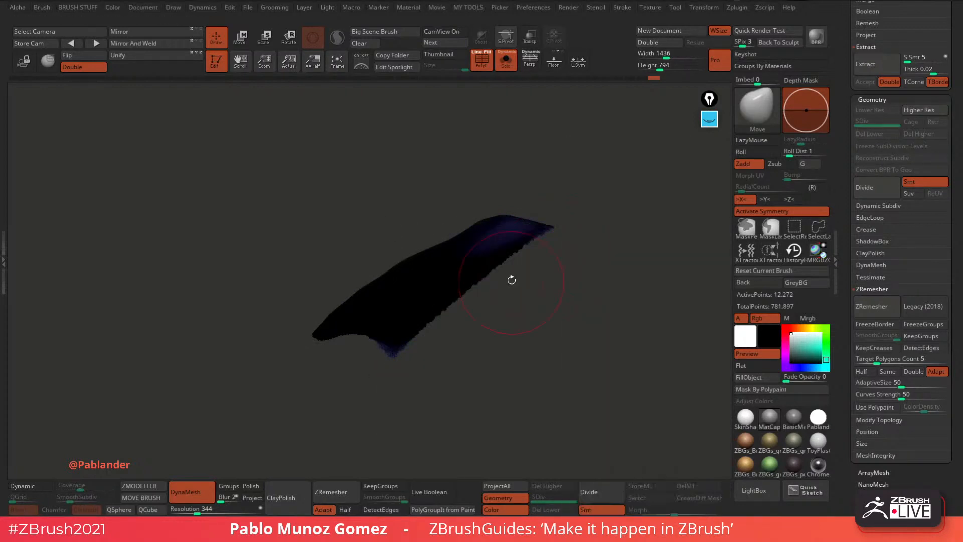
left_click(515, 279, "ctrl+shift")
left_click_drag(557, 260, 647, 321)
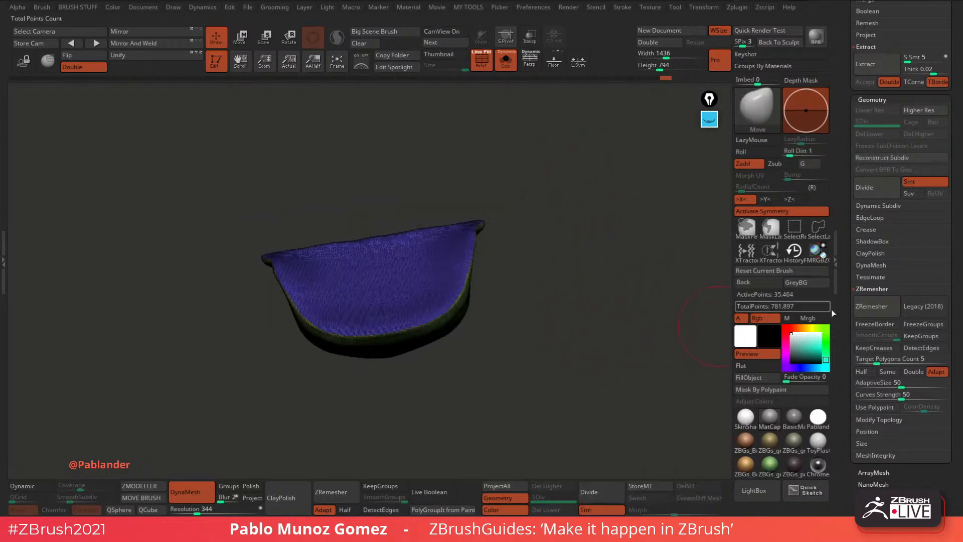
Enable KeepGroups, run ZRemesher on the jaw, and bring the rest of the character back into view.
left_click(930, 336)
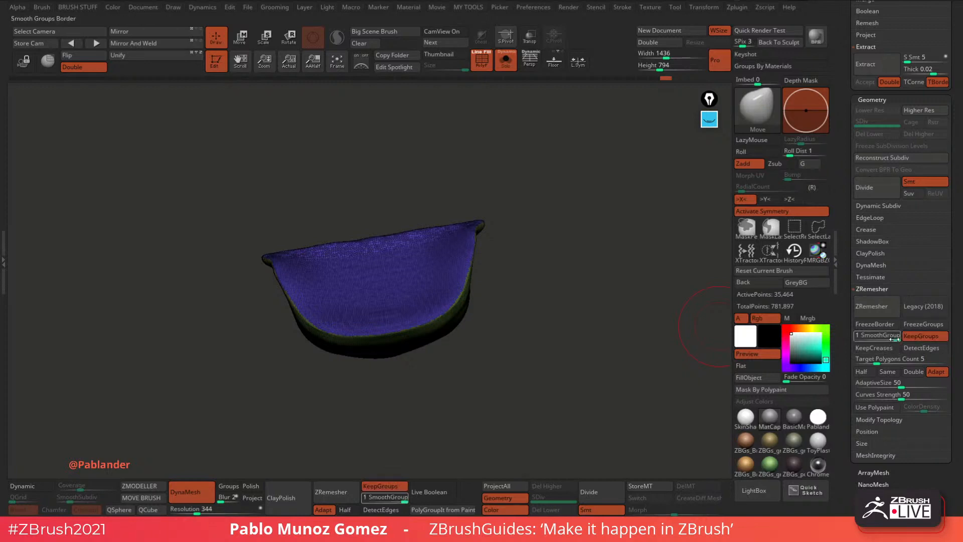
mouse_move(630, 365)
left_mouse_down()
mouse_move(606, 350)
mouse_move(609, 338)
mouse_move(613, 368)
left_mouse_up()
left_click(888, 304)
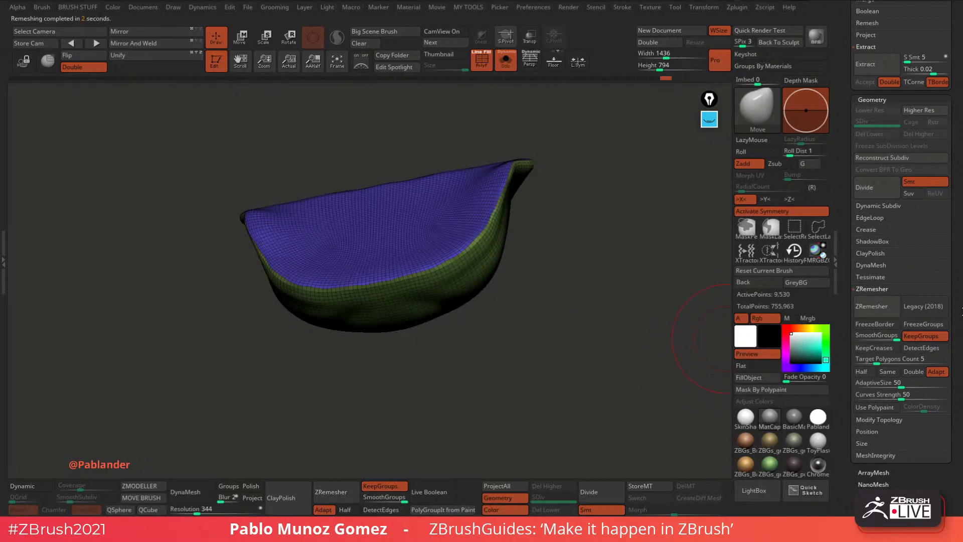
mouse_move(585, 346)
left_mouse_down()
mouse_move(524, 290)
mouse_move(576, 286)
mouse_move(578, 316)
mouse_move(569, 278)
left_mouse_up()
left_click(876, 359)
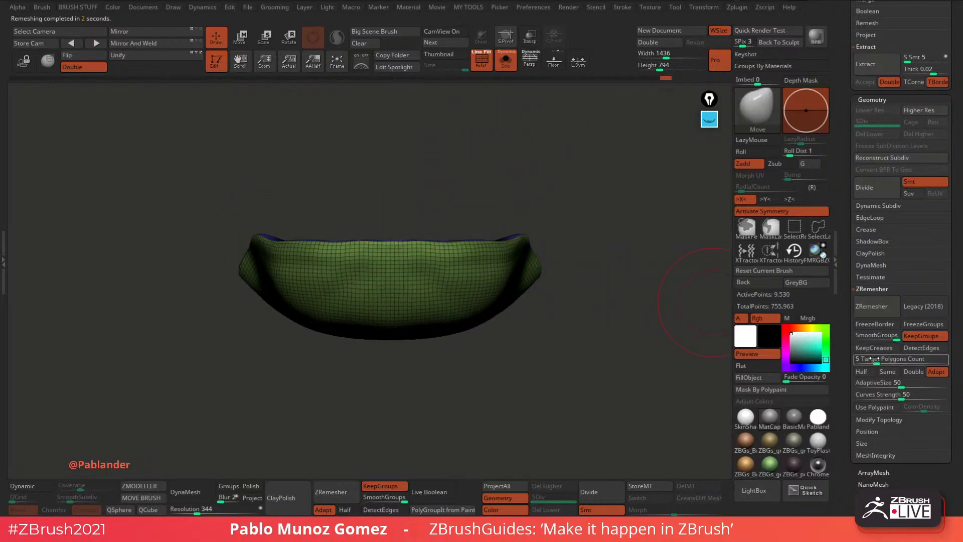
left_click(504, 65)
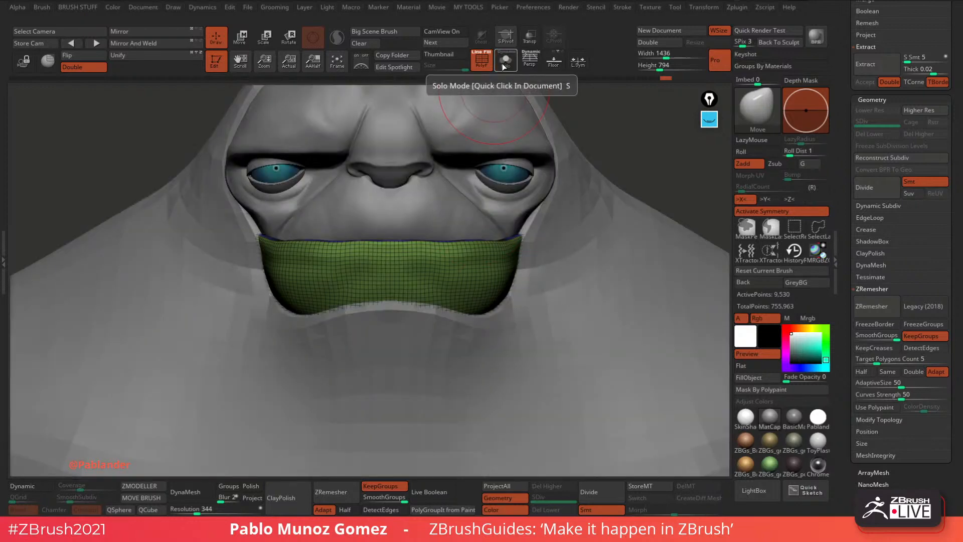
left_click(504, 68)
left_click(505, 63)
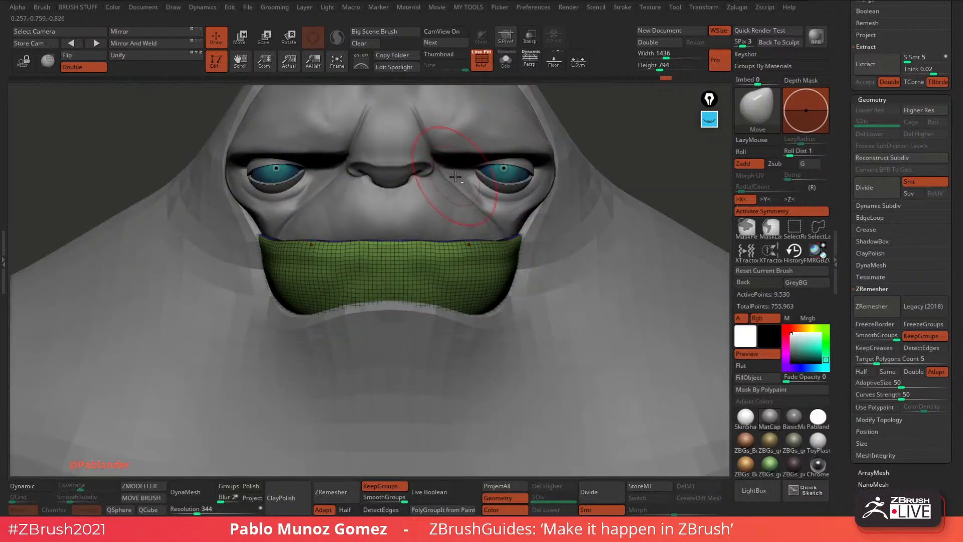
Isolate the upper face with its wireframe shown without polygroup fill, and run ZRemesher on it.
left_click(444, 163, "alt")
left_click(485, 65)
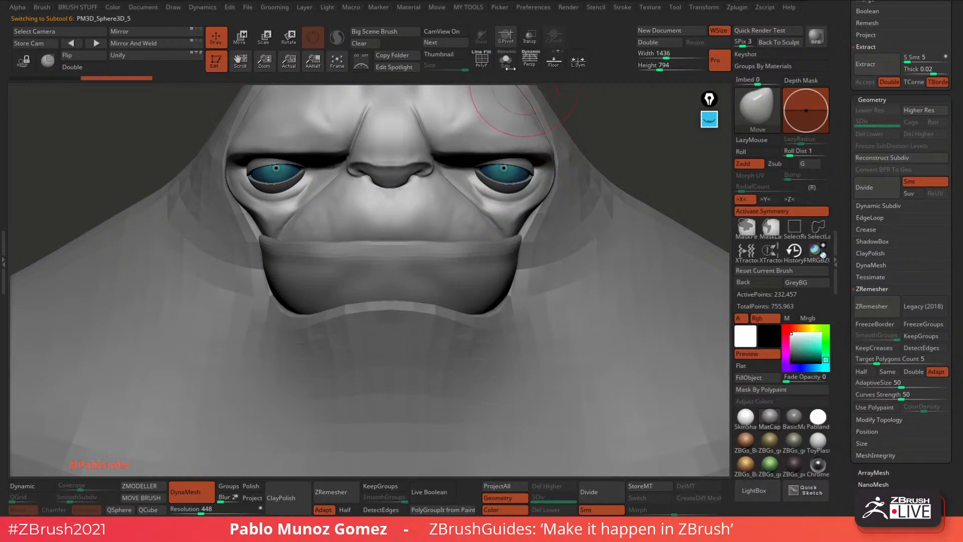
left_click(505, 63)
left_click(488, 68)
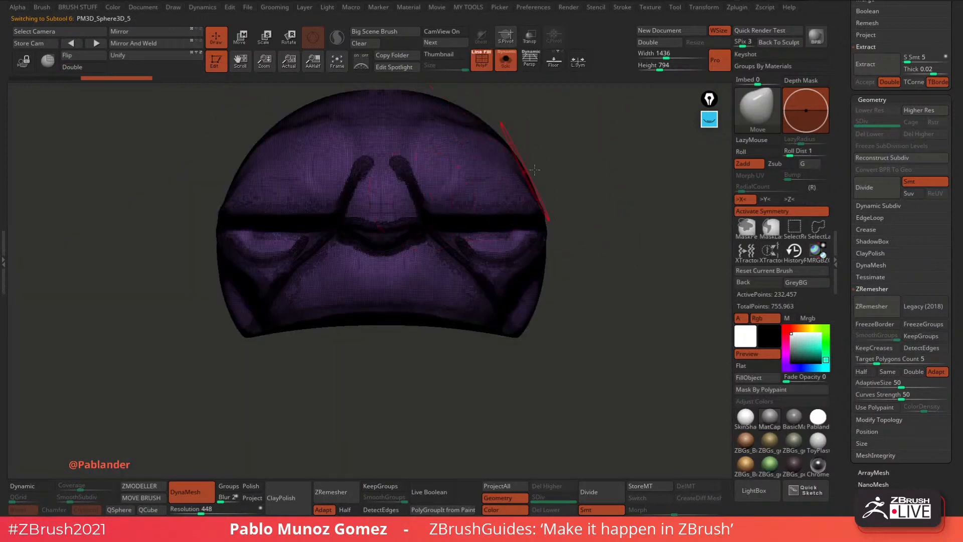
left_click(482, 68)
left_click_drag(572, 190, 597, 234, "alt")
left_click(485, 62)
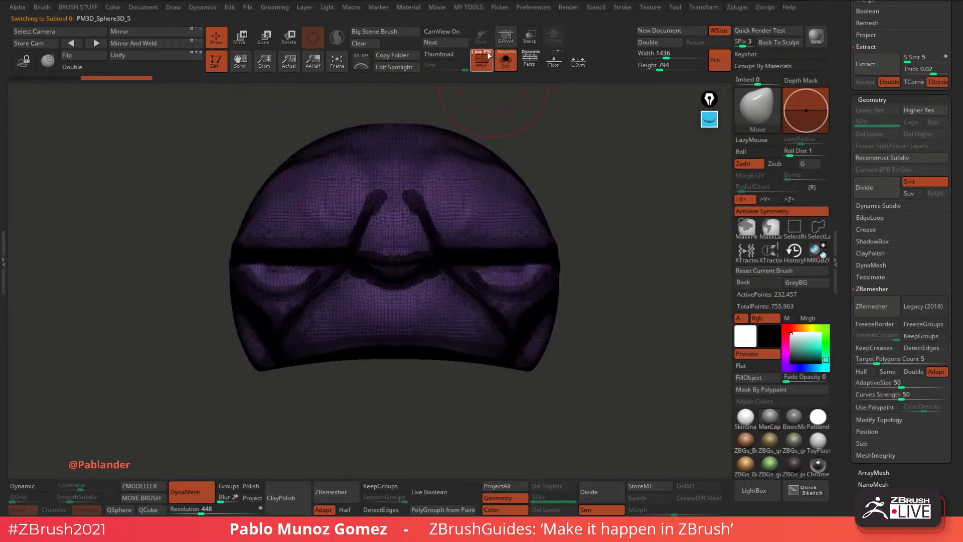
left_click(487, 53)
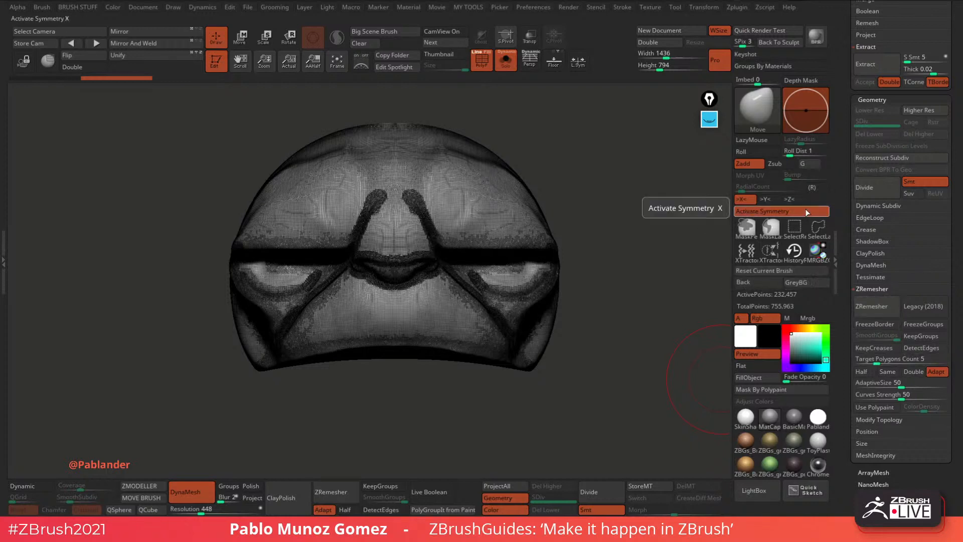
left_click(882, 307)
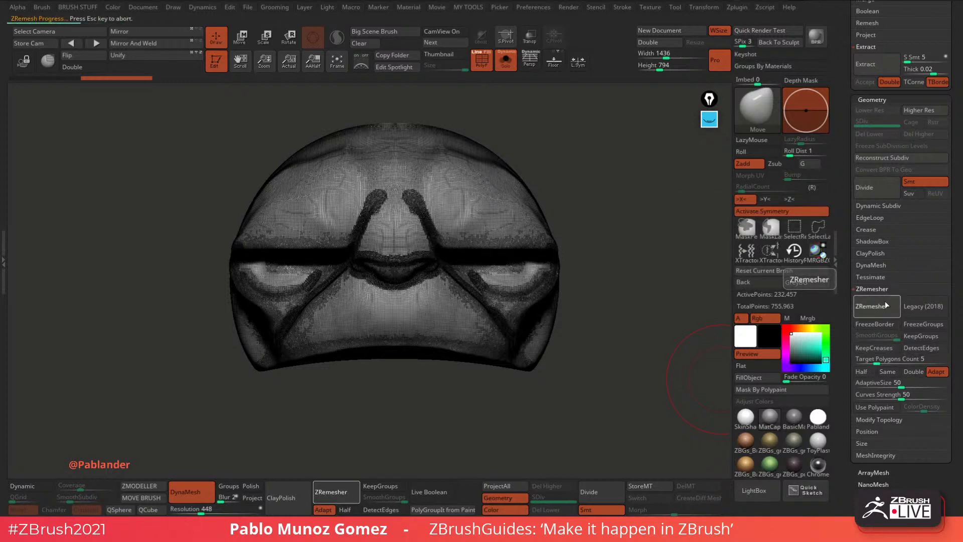
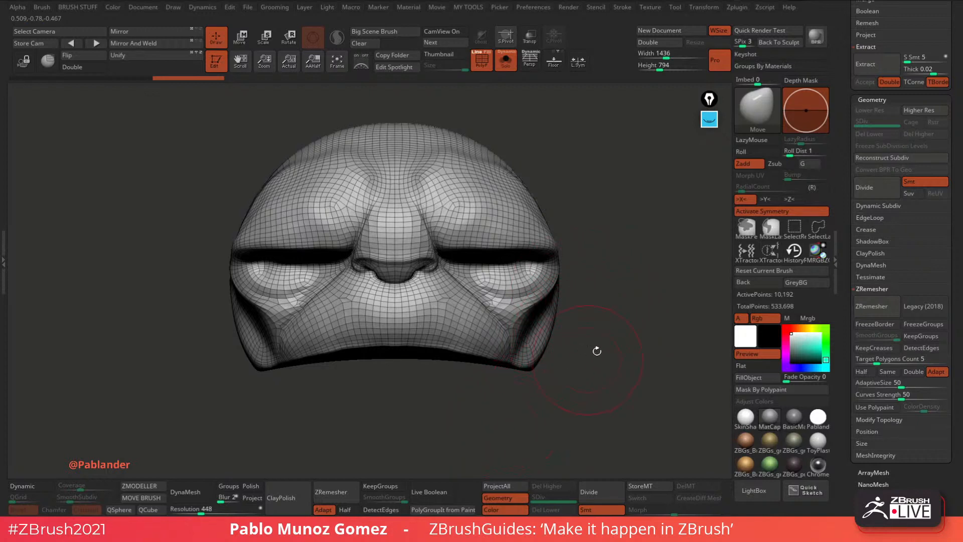
Reduce the draw size and smooth the brow, the area below the eye and the cheek fold on the upper face.
mouse_move(616, 298)
left_mouse_down()
mouse_move(644, 273)
mouse_move(626, 271)
mouse_move(624, 294)
left_mouse_up()
key("space")
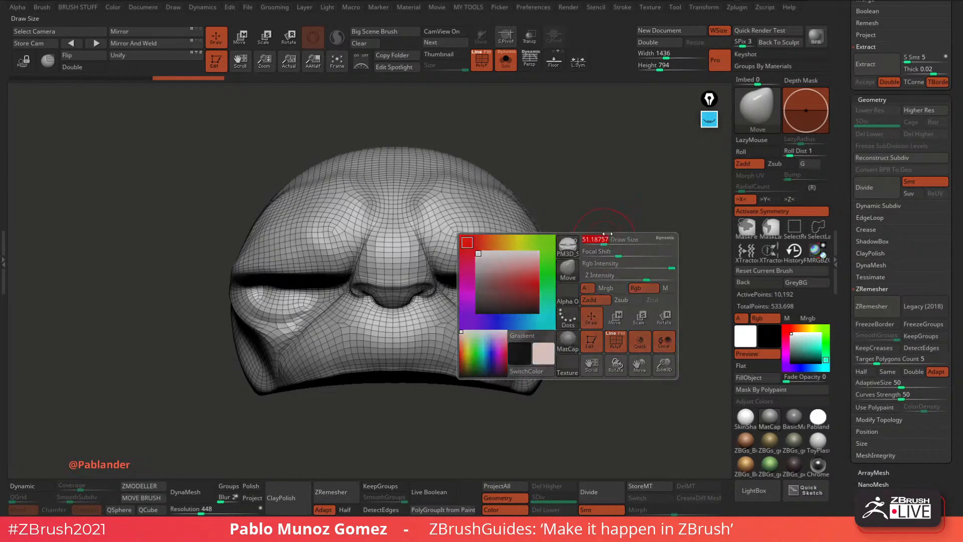
key("shift")
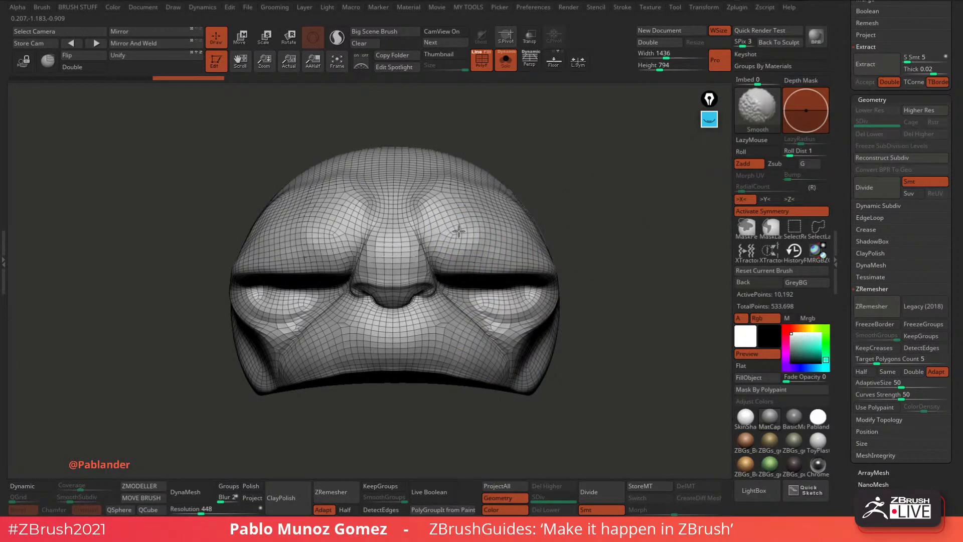
left_click_drag(459, 231, 470, 241, "shift")
mouse_move(496, 323)
left_mouse_down("shift")
mouse_move(507, 348)
mouse_move(447, 333)
mouse_move(464, 329)
left_mouse_up("shift")
left_click_drag(647, 311, 585, 318)
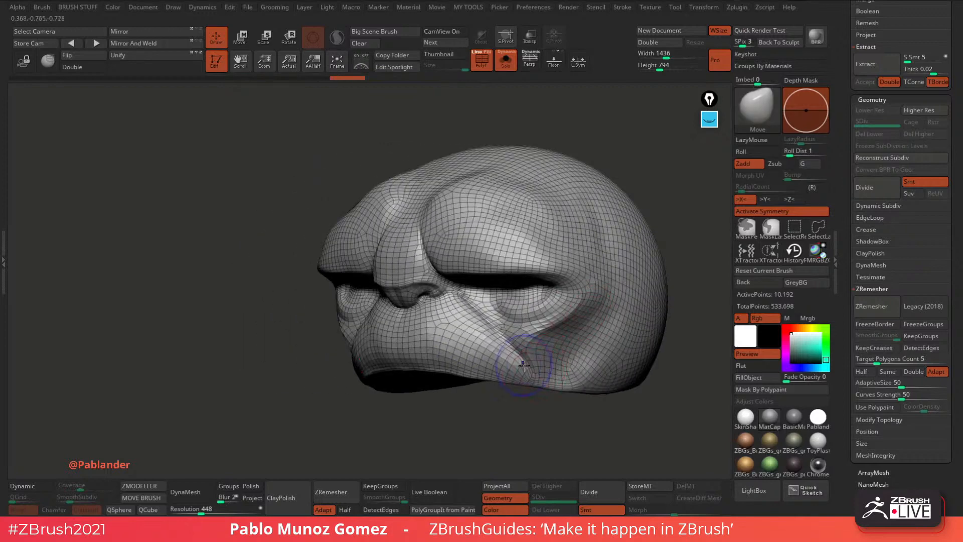
left_click_drag(523, 364, 509, 352, "shift")
Run ZRemesher on the smoothed upper face again.
left_click_drag(464, 423, 516, 418)
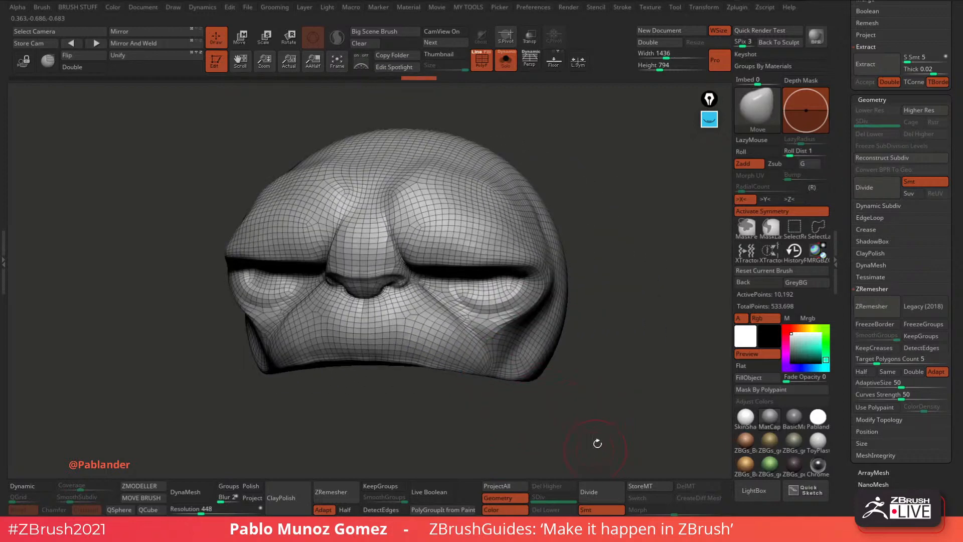
left_click(880, 303)
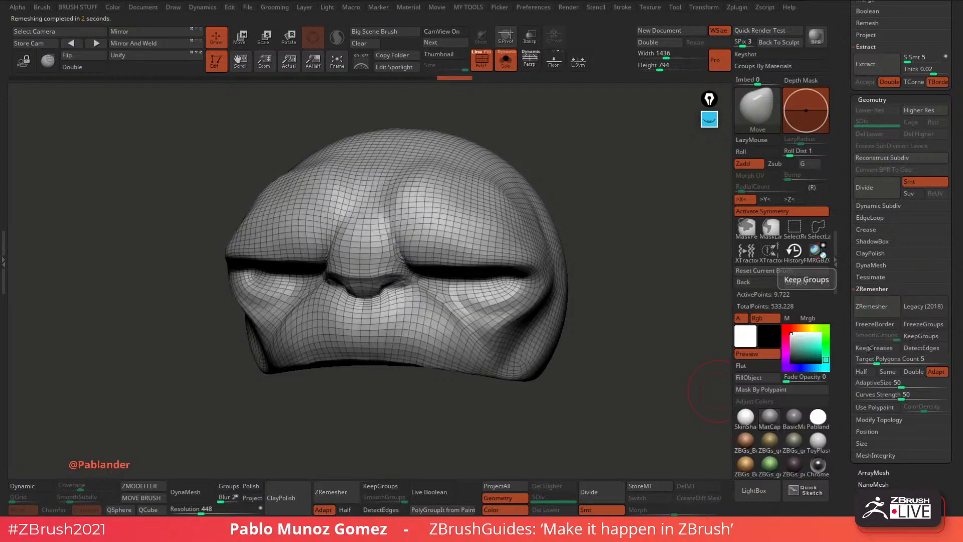
mouse_move(606, 366)
left_mouse_down()
mouse_move(605, 329)
mouse_move(608, 351)
mouse_move(644, 342)
mouse_move(611, 357)
left_mouse_up()
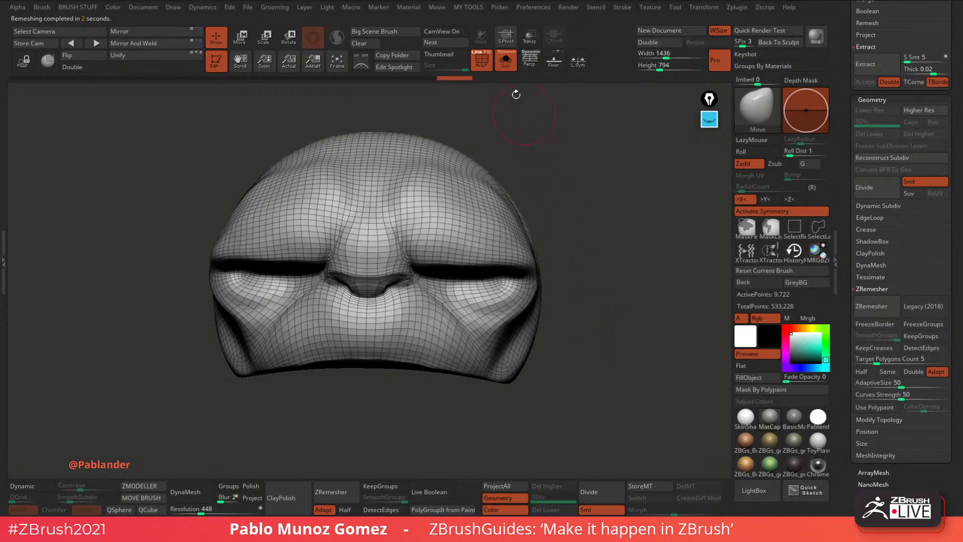
Show the full character without the wireframe and try smoothing the cheek beside the nose.
left_click(506, 59)
left_click(483, 60)
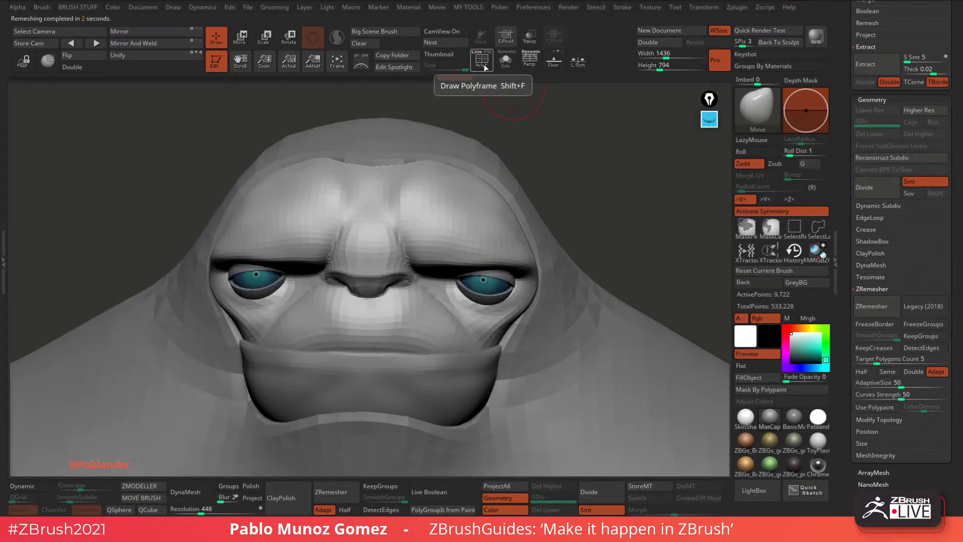
right_click_drag(487, 236, 507, 221, "alt")
left_click_drag(460, 281, 454, 278, "shift")
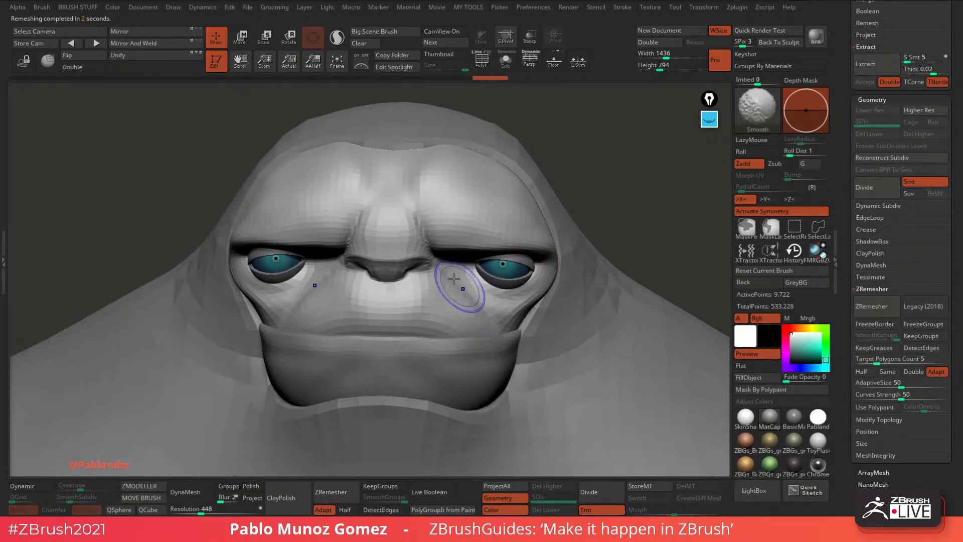
key("ctrl+z")
key("ctrl+z")
key("ctrl+z")
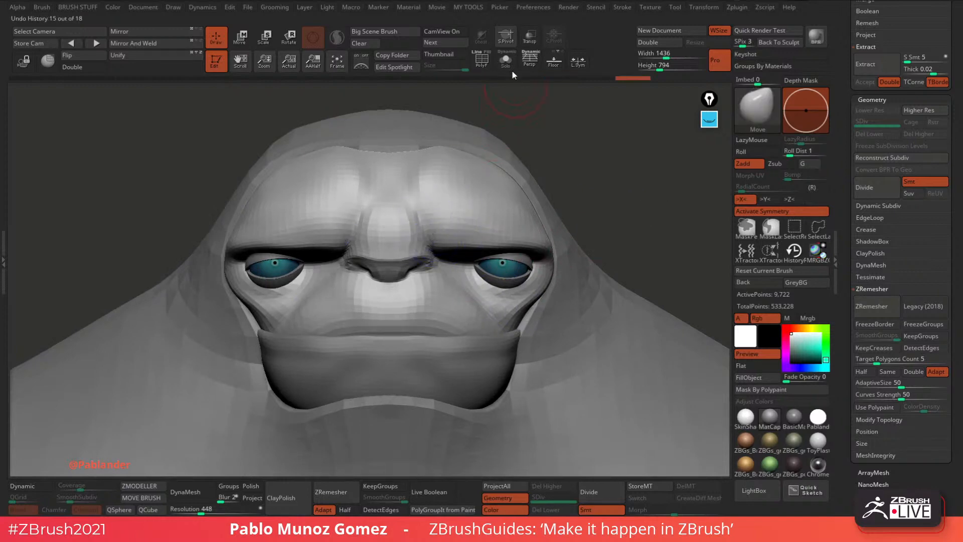
Isolate the upper face with its wireframe and refine the outer corner of the nostril with Move and Smooth.
left_click(505, 59)
left_click(483, 60)
mouse_move(544, 178)
left_mouse_down()
mouse_move(586, 174)
mouse_move(541, 187)
left_mouse_up()
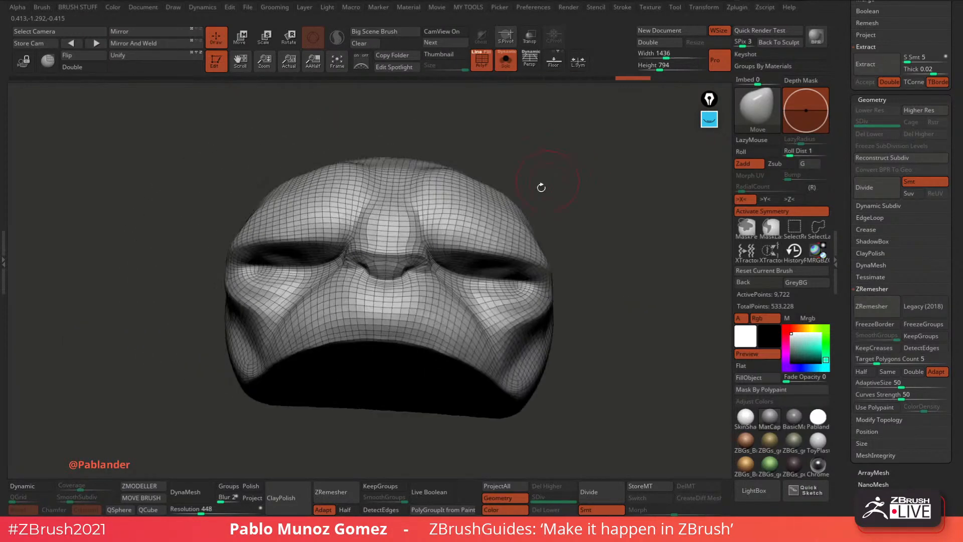
right_click(433, 267)
mouse_move(432, 263)
right_mouse_down("ctrl")
mouse_move(447, 305)
mouse_move(420, 273)
mouse_move(398, 281)
right_mouse_up("ctrl")
left_click_drag(429, 283, 413, 273)
mouse_move(413, 273)
left_mouse_down("shift")
mouse_move(421, 287)
mouse_move(420, 271)
left_mouse_up("shift")
right_click_drag(425, 276, 463, 267)
key("space")
left_click_drag(347, 267, 332, 265)
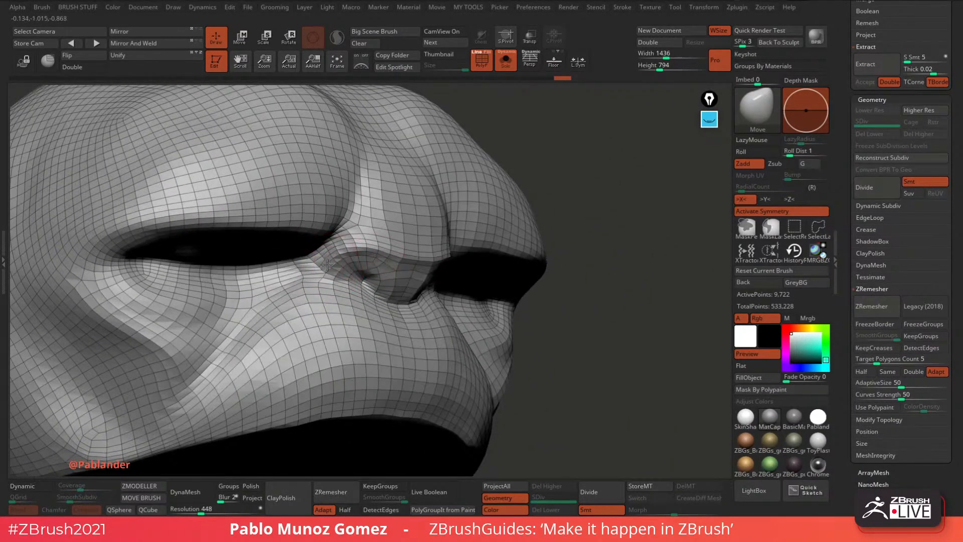
Choose the DamStandard brush and carve the crease around the nostril on the upper face.
mouse_move(350, 271)
right_mouse_down()
mouse_move(342, 260)
mouse_move(449, 275)
right_mouse_up()
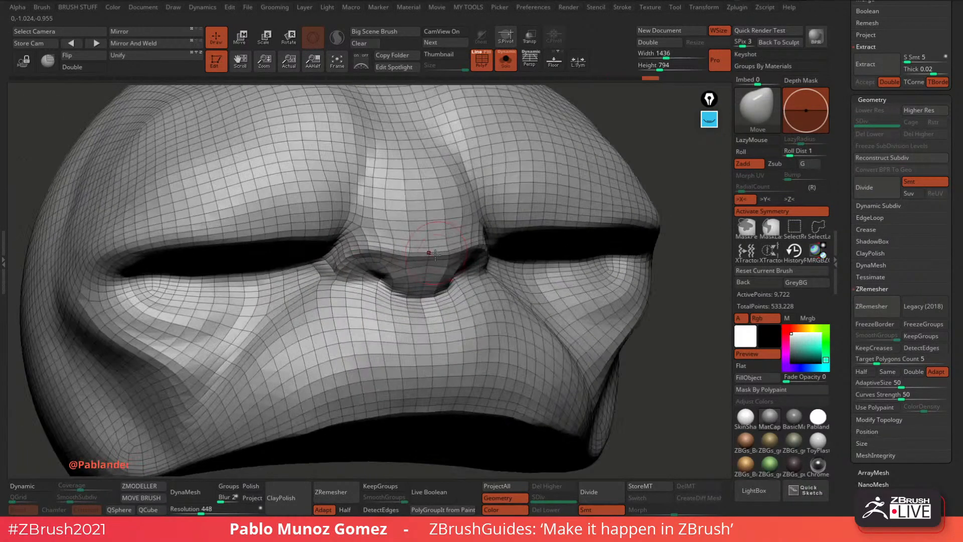
key("space")
key("space")
left_click(537, 308)
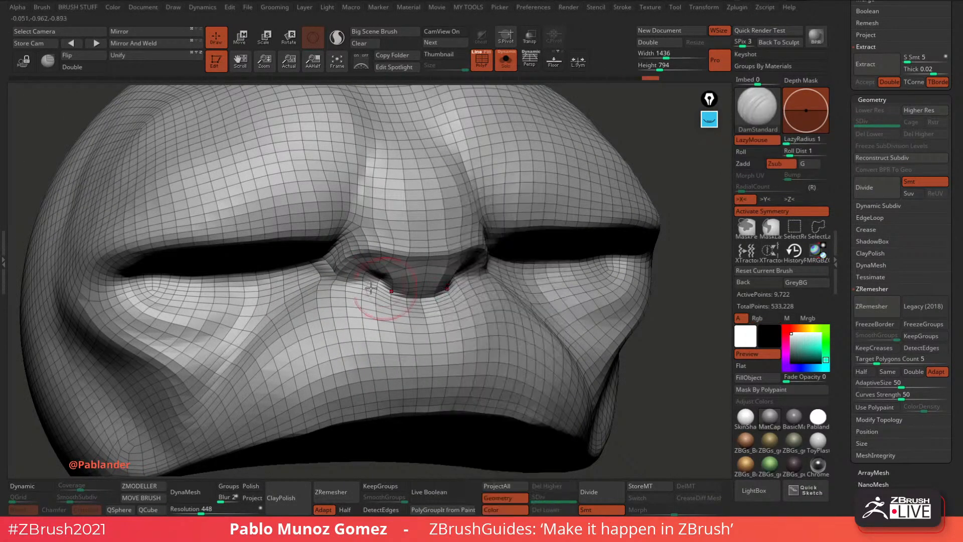
key("space")
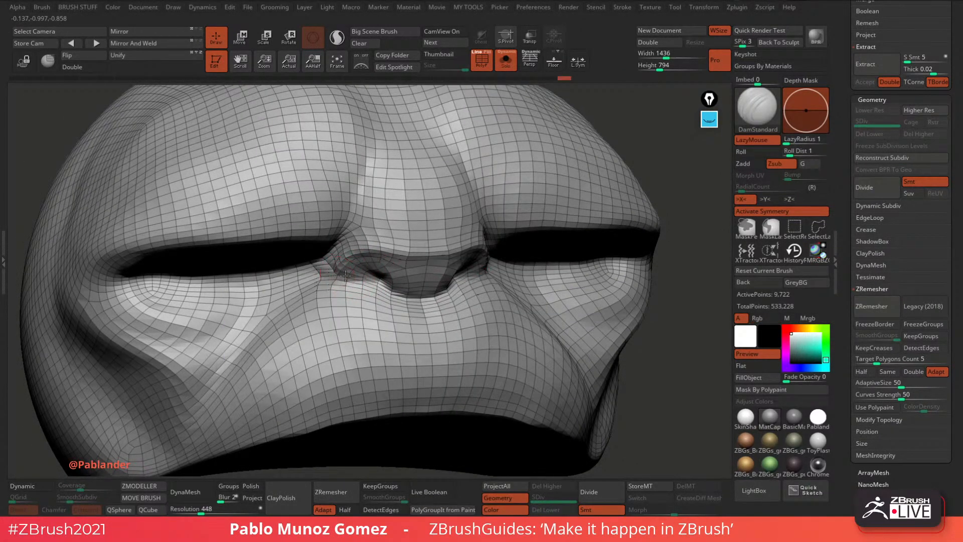
mouse_move(345, 274)
left_mouse_down()
mouse_move(378, 282)
mouse_move(381, 261)
left_mouse_up()
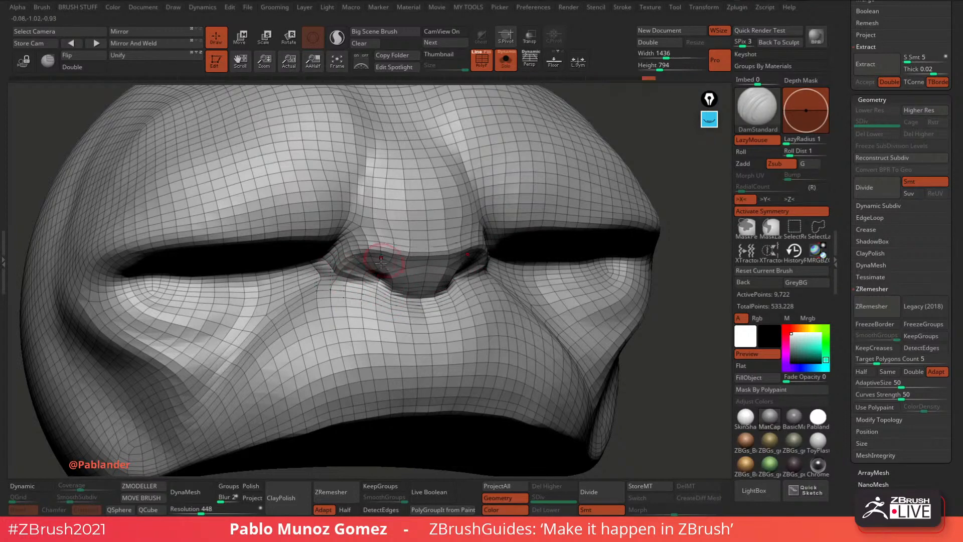
right_click_drag(504, 249, 451, 261)
left_click_drag(464, 263, 497, 266)
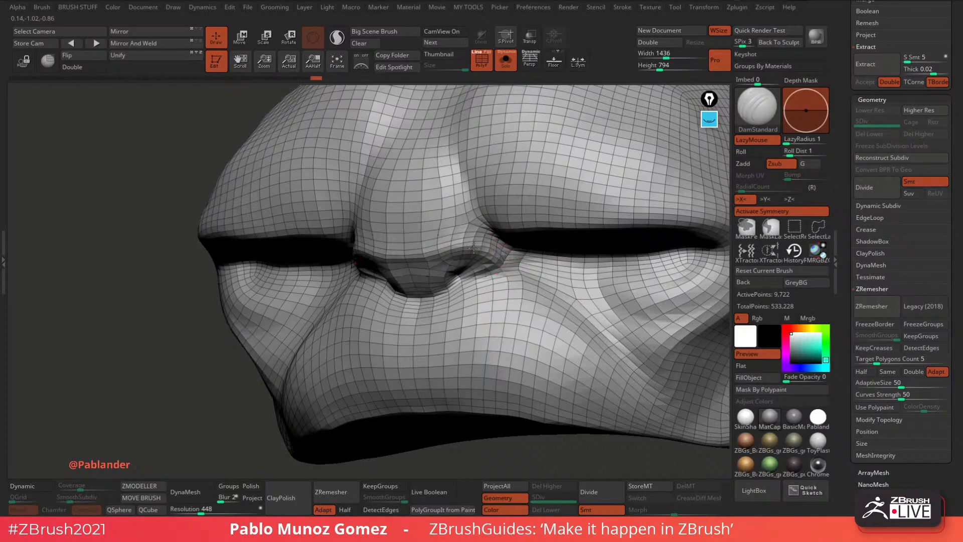
mouse_move(474, 247)
left_mouse_down()
mouse_move(501, 258)
mouse_move(469, 247)
left_mouse_up()
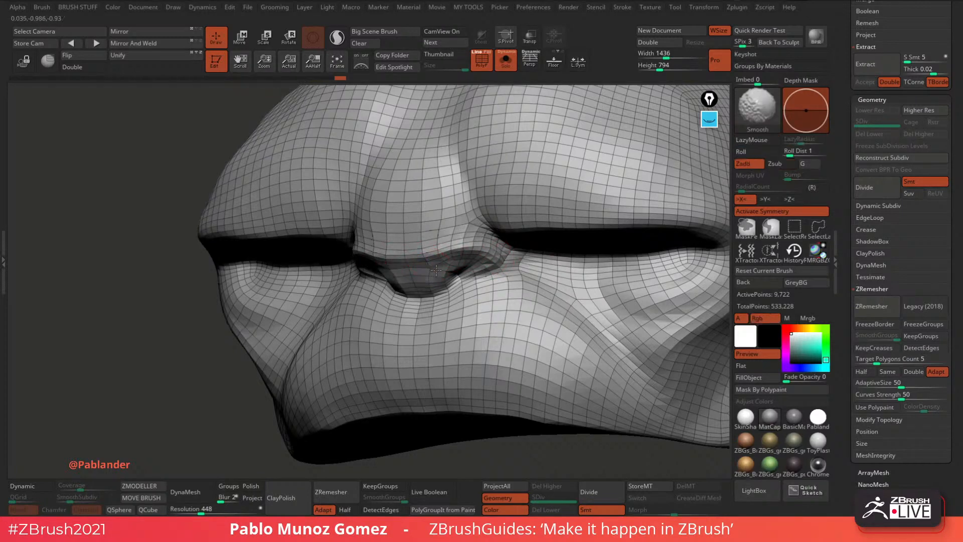
Smooth the nostril area and carve the crease where the side of the nose bridge meets the brow.
mouse_move(445, 285)
left_mouse_down("shift")
mouse_move(430, 279)
mouse_move(444, 282)
left_mouse_up("shift")
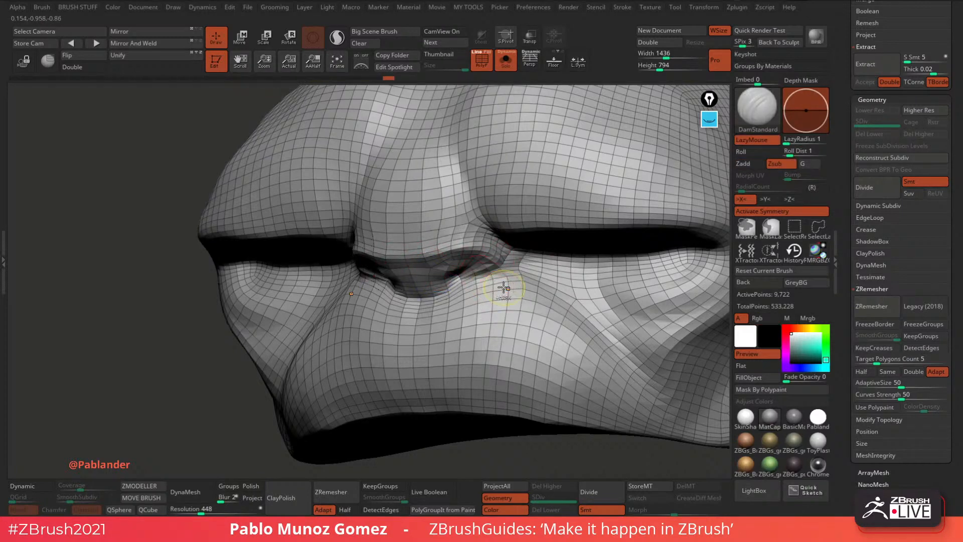
key("ctrl+z")
key("space")
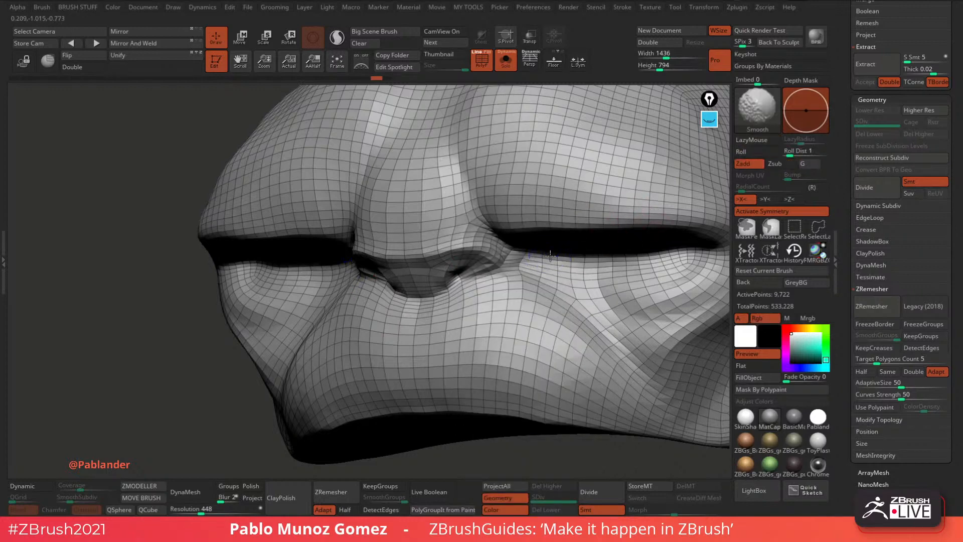
right_click(552, 257, "shift")
mouse_move(473, 261)
left_mouse_down("shift")
mouse_move(459, 284)
mouse_move(442, 275)
mouse_move(479, 283)
left_mouse_up("shift")
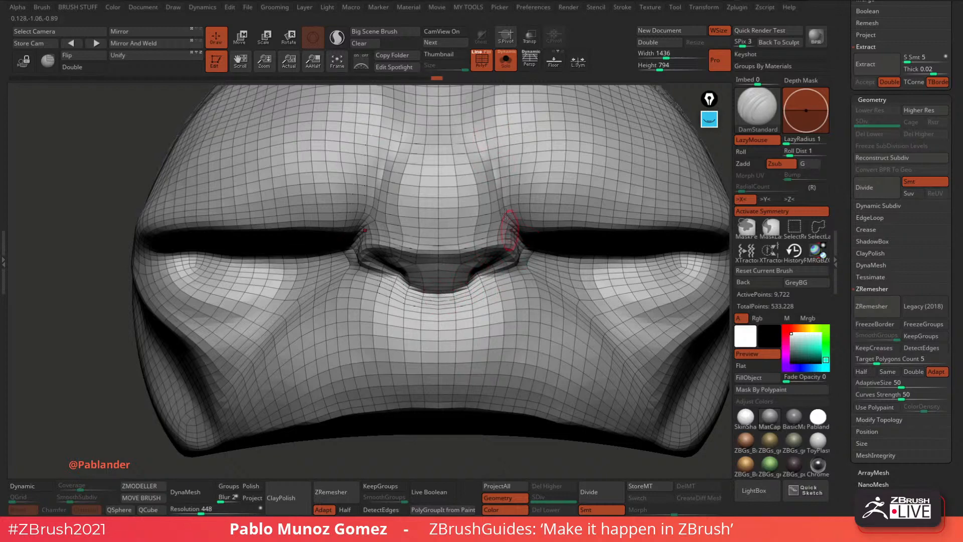
right_click_drag(532, 205, 507, 174)
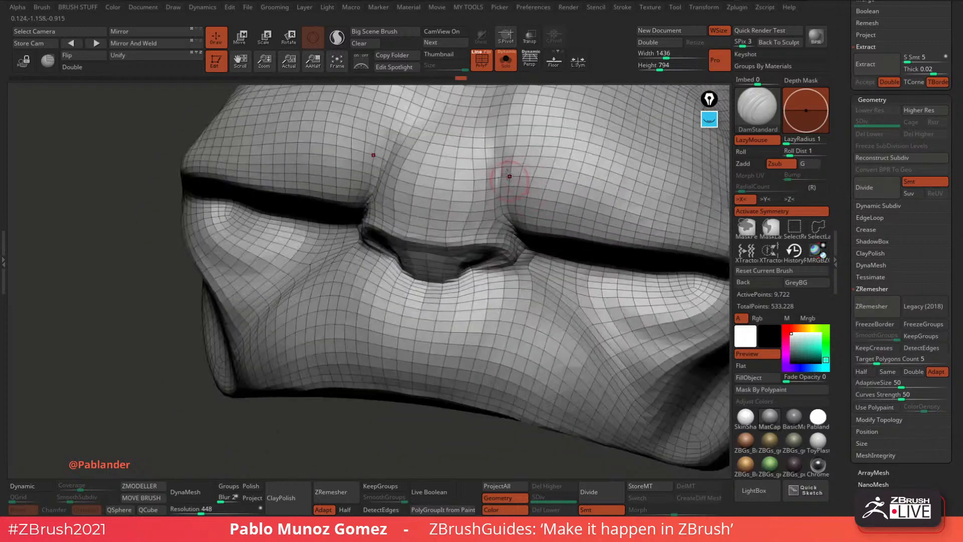
left_click_drag(501, 125, 492, 177)
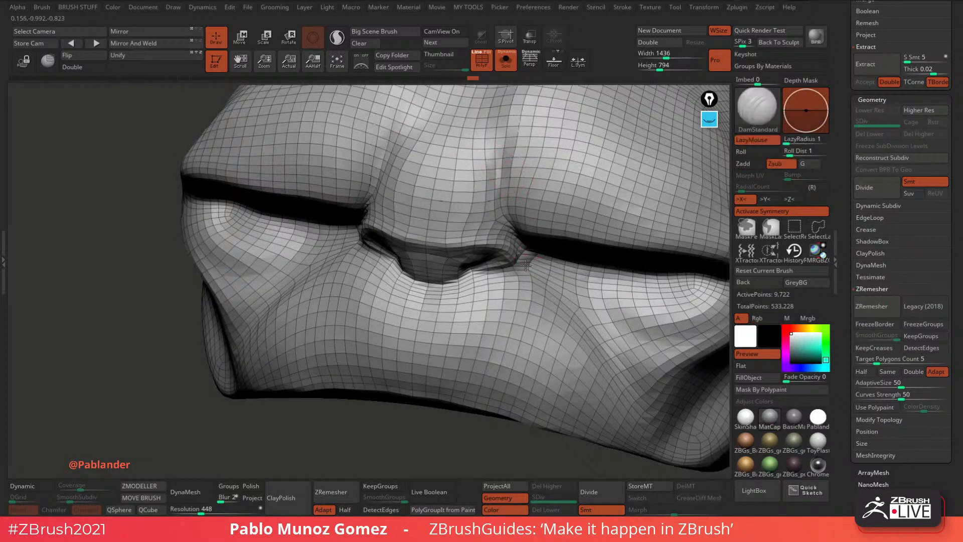
Bring the rest of the character back into view without the wireframe and make the body the active subtool.
right_click_drag(526, 266, 546, 251, "ctrl")
right_click_drag(546, 251, 564, 244, "shift")
right_click_drag(472, 333, 448, 305)
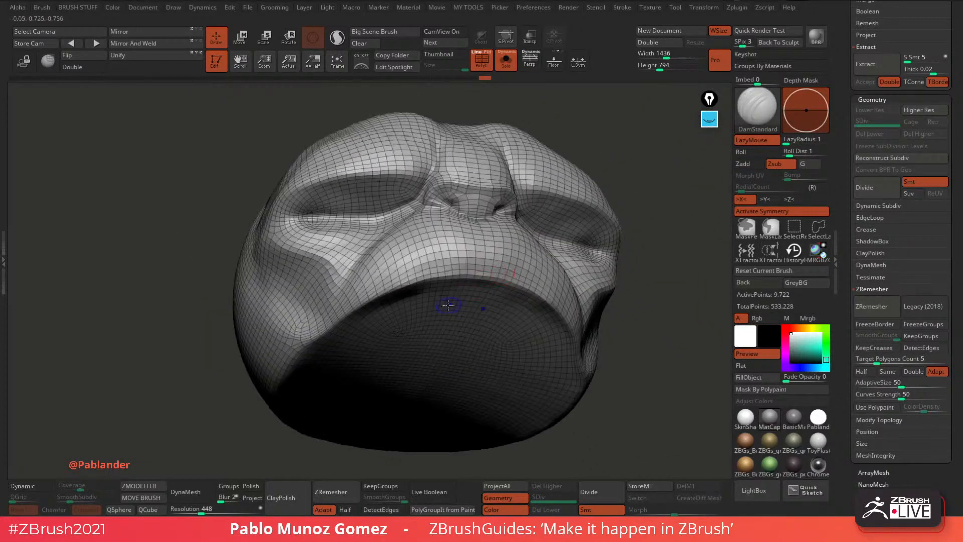
key("shift")
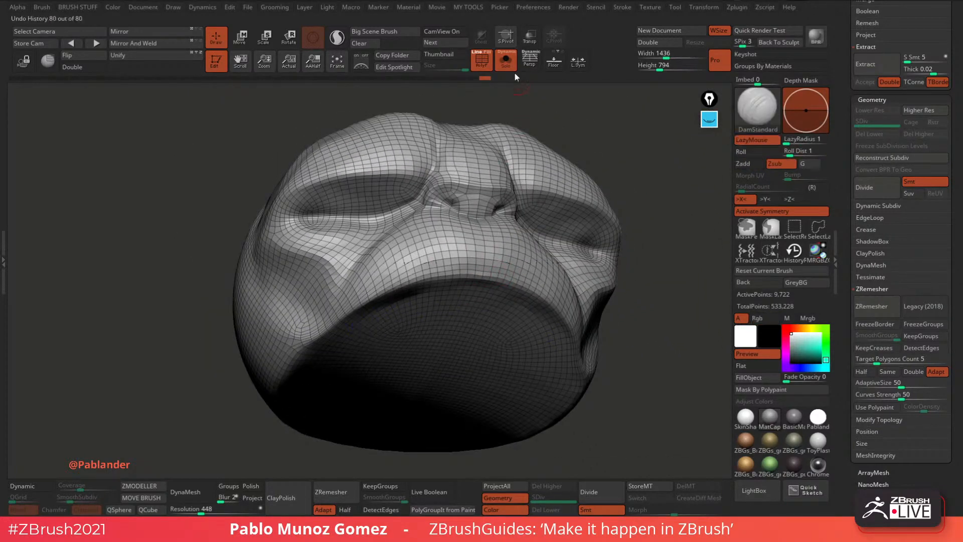
left_click(511, 65)
right_click_drag(581, 207, 547, 220, "ctrl")
key("shift+f")
left_click(476, 261, "alt")
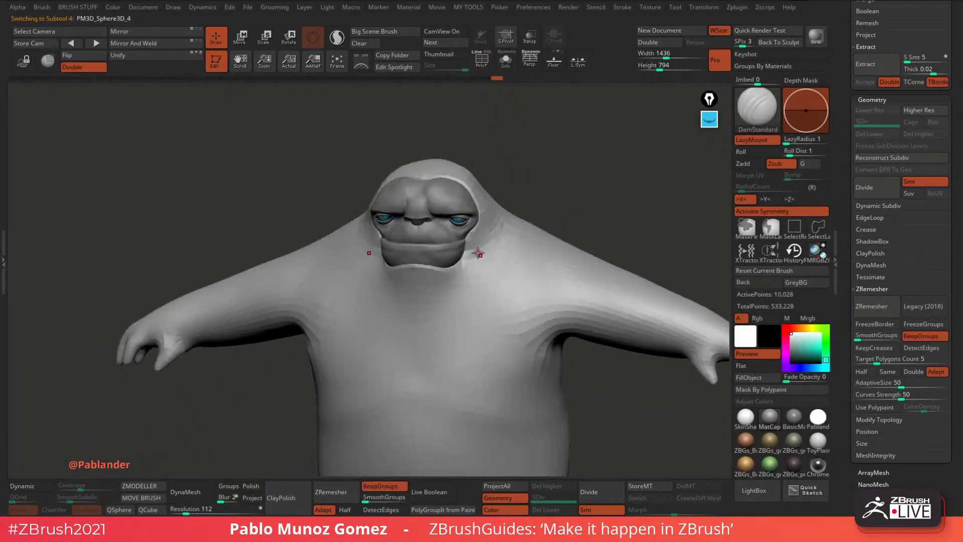
Smooth the edge of the body's face opening around the jaw and above the brow.
right_click(480, 256)
right_click_drag(480, 255, 486, 271, "ctrl")
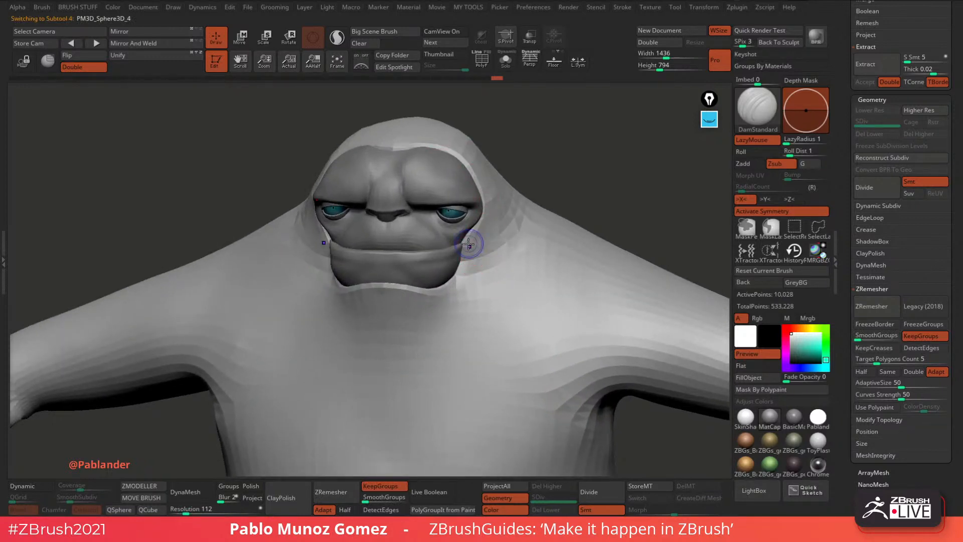
key("shift")
mouse_move(388, 284)
left_mouse_down("shift")
mouse_move(446, 286)
mouse_move(435, 290)
mouse_move(472, 228)
mouse_move(478, 171)
mouse_move(455, 149)
mouse_move(404, 148)
mouse_move(426, 146)
left_mouse_up("shift")
left_click_drag(479, 161, 456, 154, "shift")
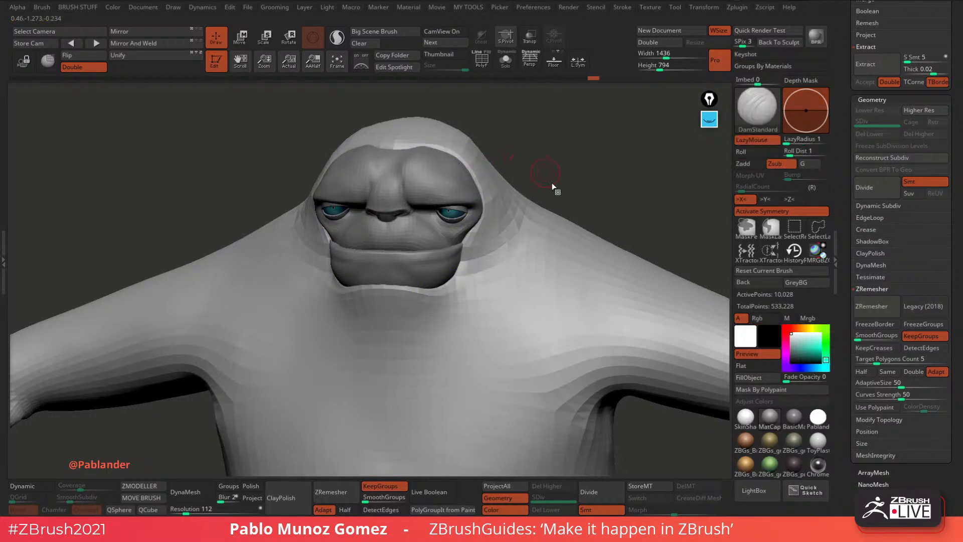
Choose the Move brush and adjust the edge of the body's face opening above the brow.
key("b")
key("m")
key("v")
key("space")
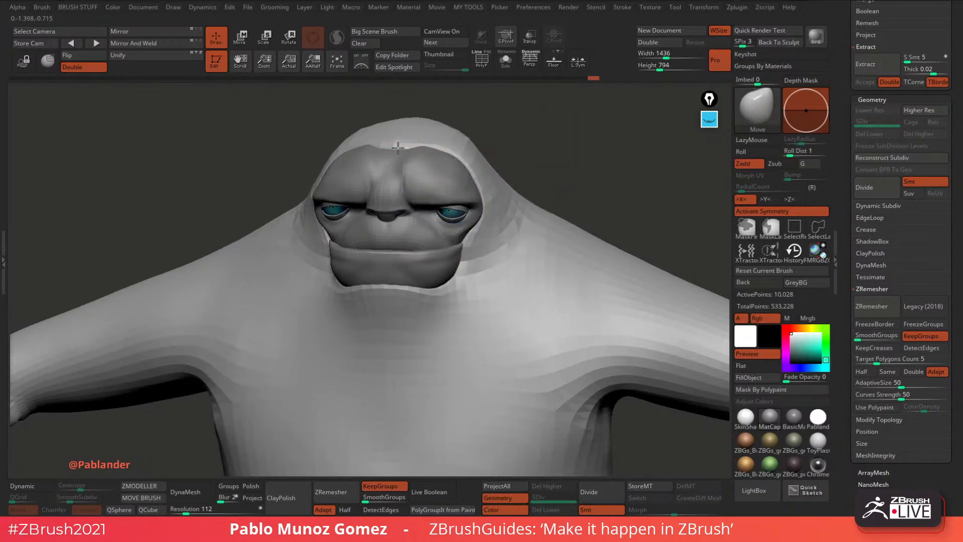
left_click(398, 147, "alt")
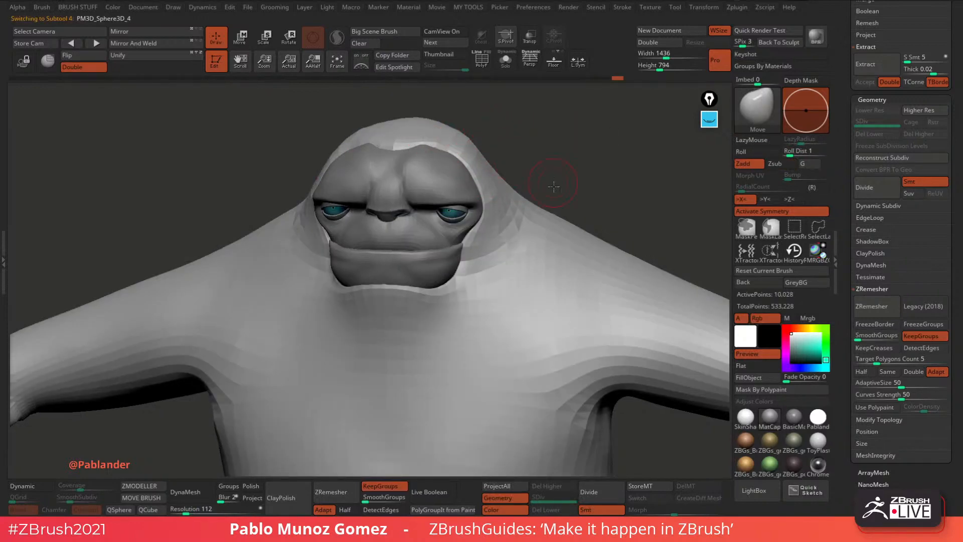
left_click_drag(554, 186, 543, 151, "alt")
mouse_move(555, 384)
left_mouse_down("alt")
mouse_move(556, 361)
mouse_move(570, 361)
mouse_move(544, 363)
mouse_move(479, 256)
mouse_move(498, 238)
mouse_move(489, 249)
left_mouse_up("alt")
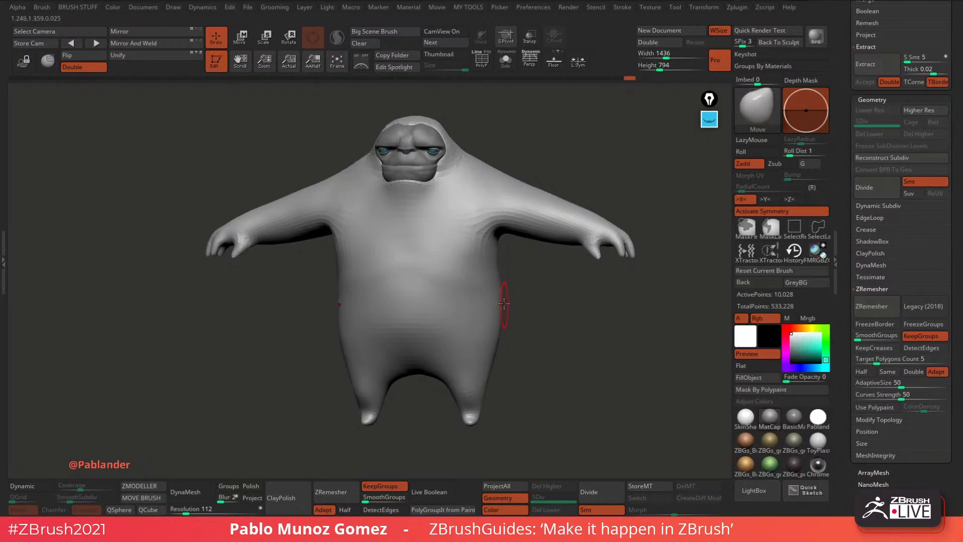
key("shift")
mouse_move(531, 294)
left_mouse_down()
mouse_move(544, 303)
mouse_move(555, 288)
mouse_move(604, 317)
mouse_move(567, 319)
mouse_move(544, 344)
mouse_move(551, 339)
left_mouse_up()
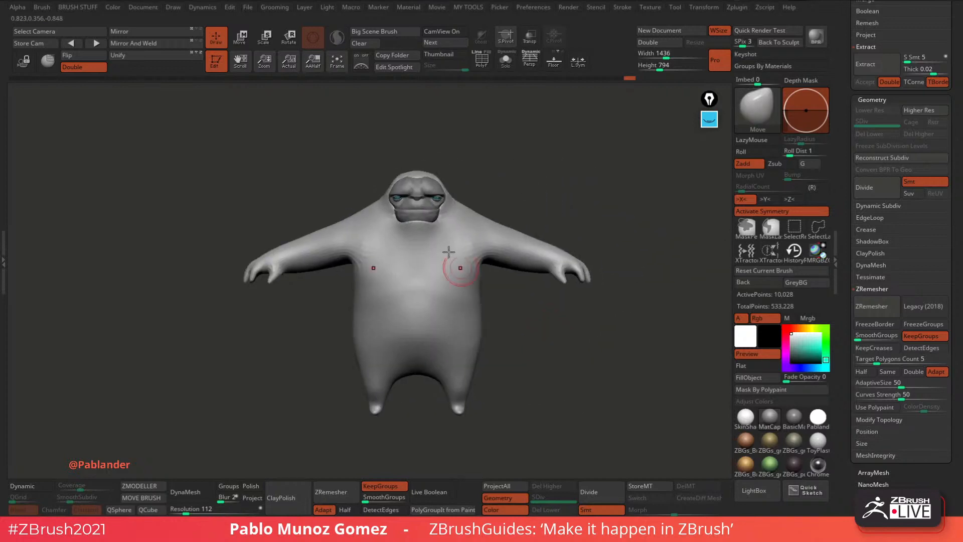
Make the upper face the active subtool, frame it, and smooth its forehead.
left_click(422, 198, "alt")
key("f")
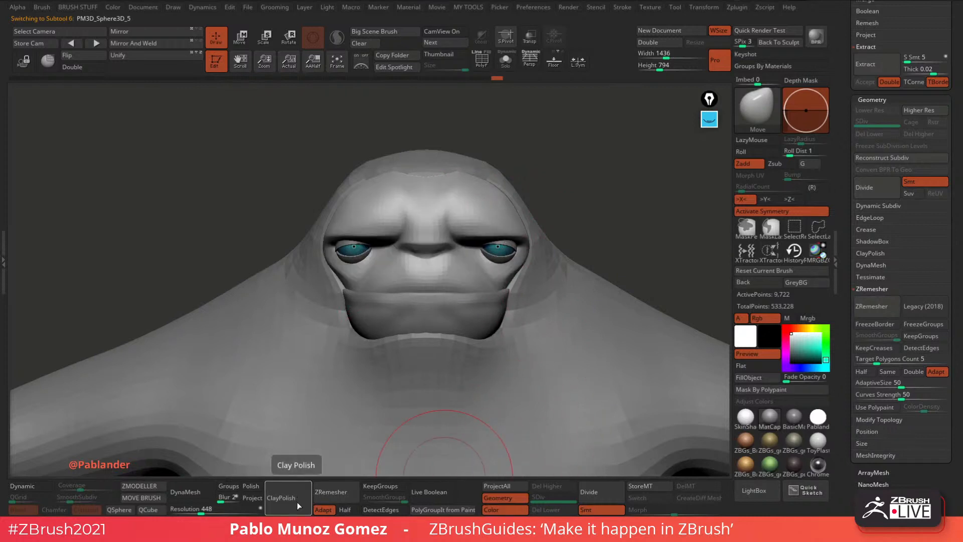
left_click_drag(607, 216, 585, 192)
key("space")
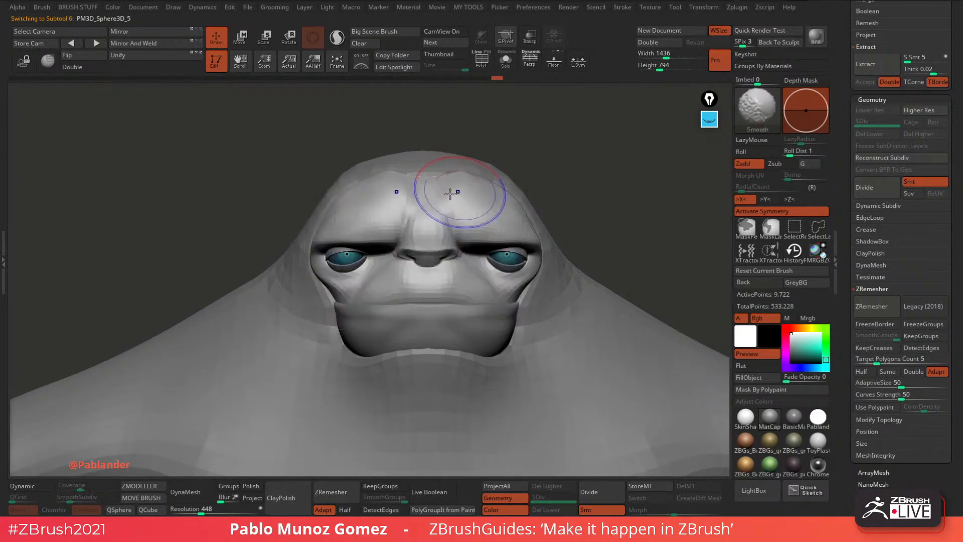
left_click_drag(454, 193, 453, 182, "shift")
Isolate the upper face and smooth its brow and the outer side of the forehead down to the cheek.
left_click(506, 60)
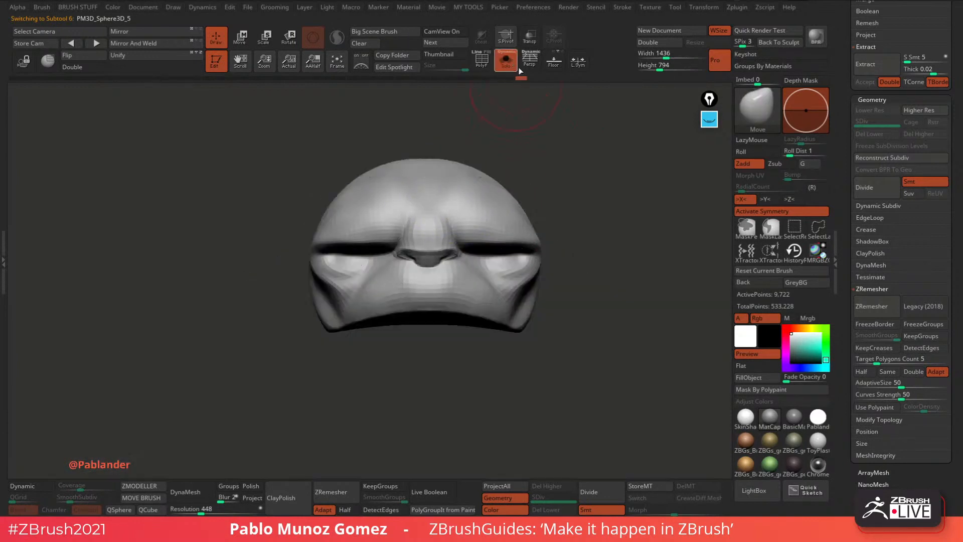
left_click_drag(573, 220, 568, 232, "alt")
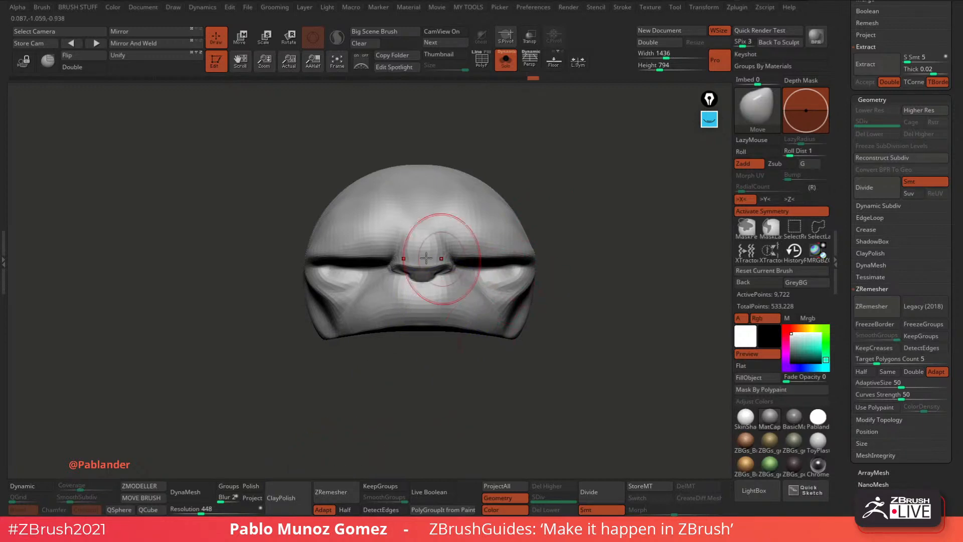
left_click_drag(555, 393, 546, 361)
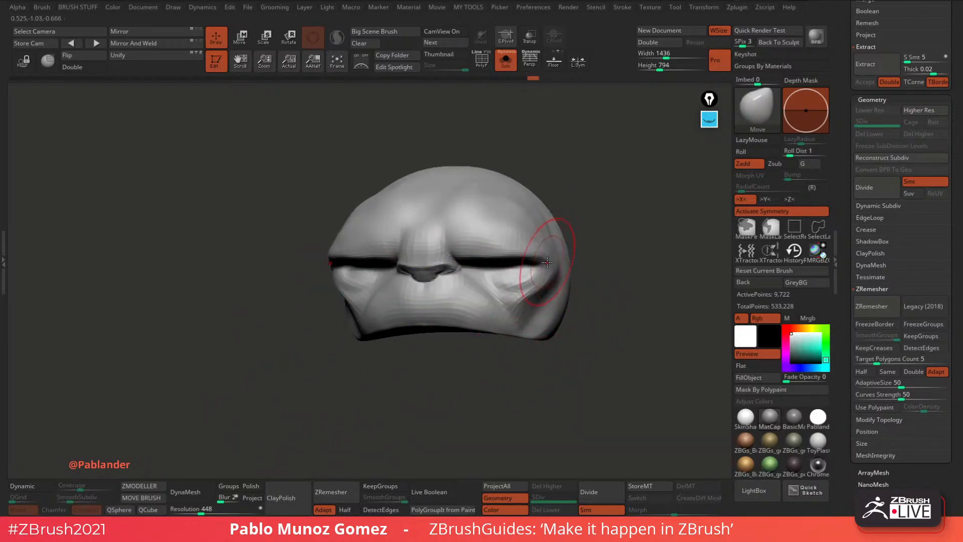
left_click_drag(491, 222, 493, 232, "shift")
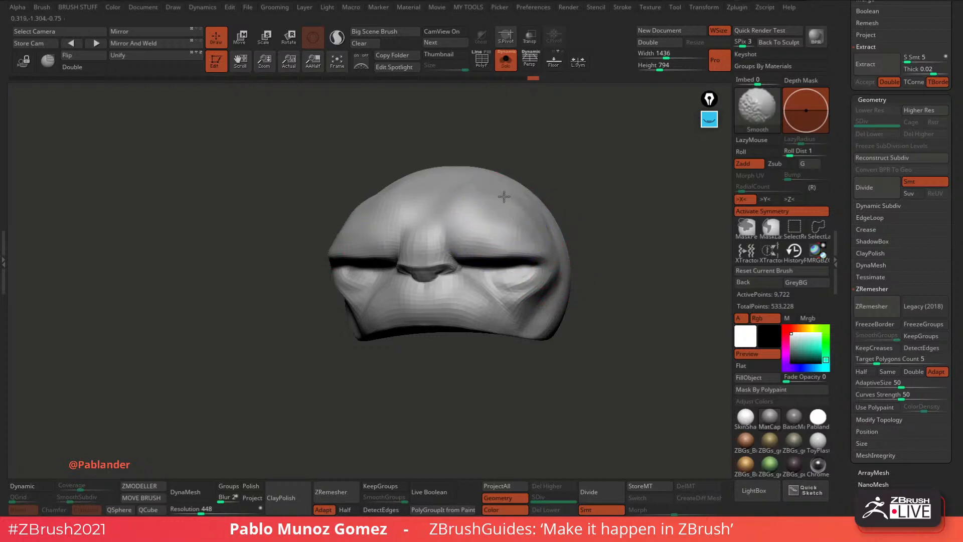
mouse_move(514, 202)
left_mouse_down("shift")
mouse_move(530, 199)
mouse_move(493, 193)
mouse_move(539, 228)
mouse_move(535, 207)
mouse_move(564, 293)
left_mouse_up("shift")
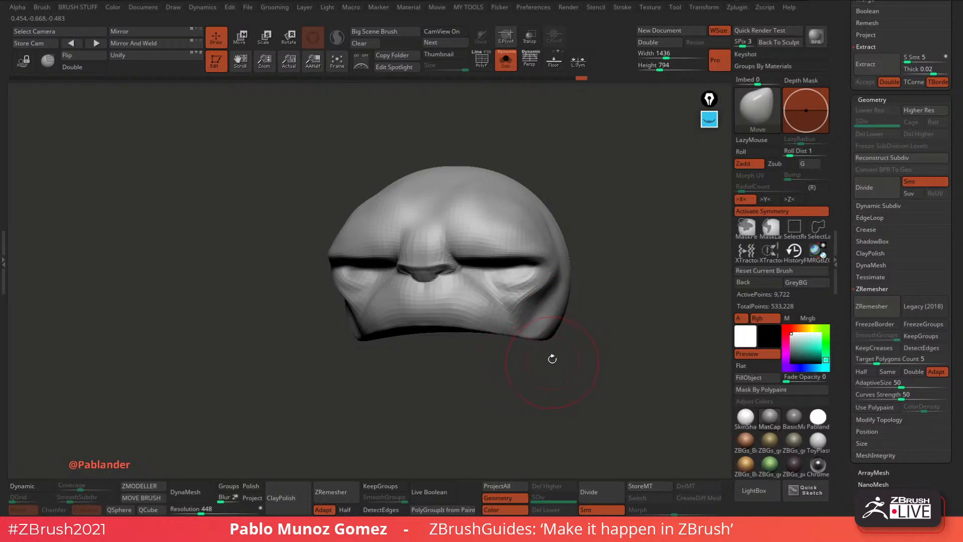
Divide the upper face up to subdivision level 3.
left_click_drag(557, 341, 586, 355)
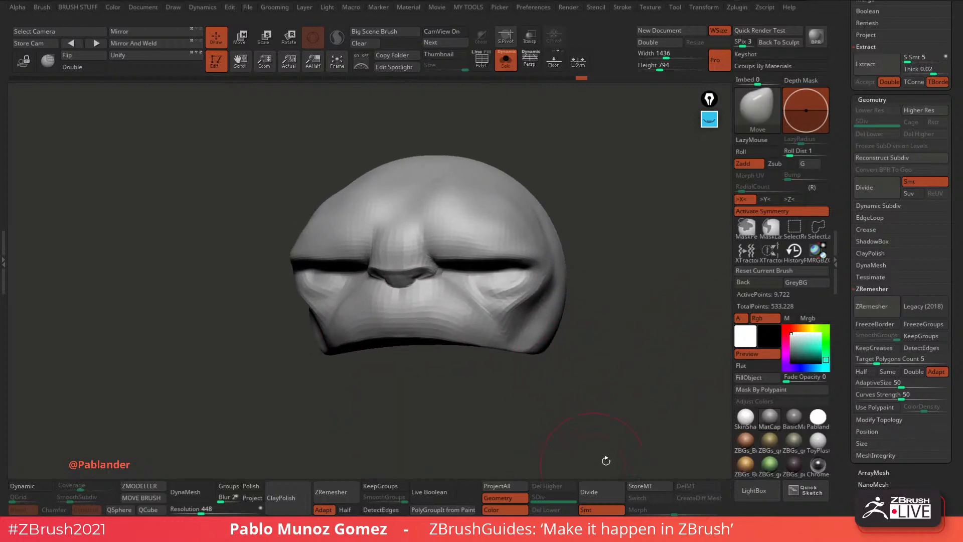
left_click(600, 491)
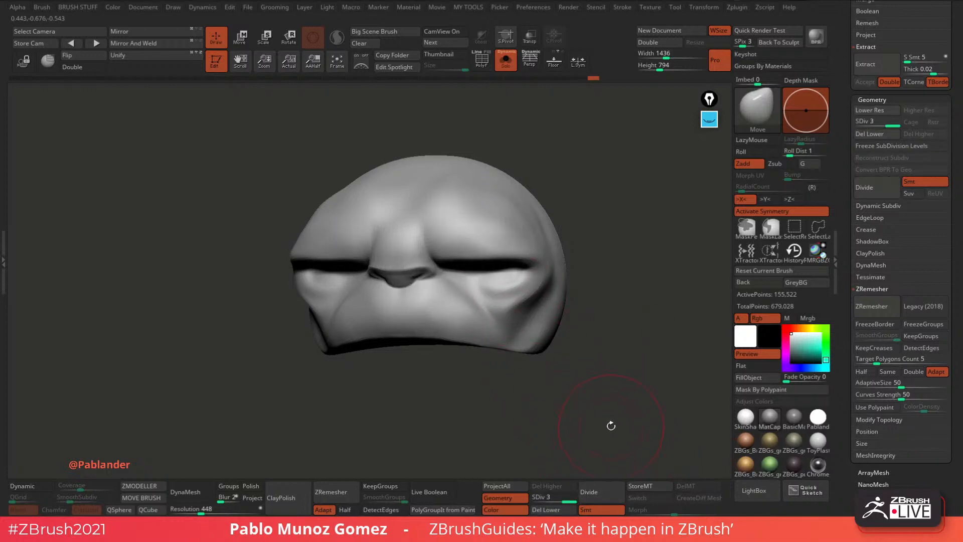
left_click_drag(611, 425, 611, 412)
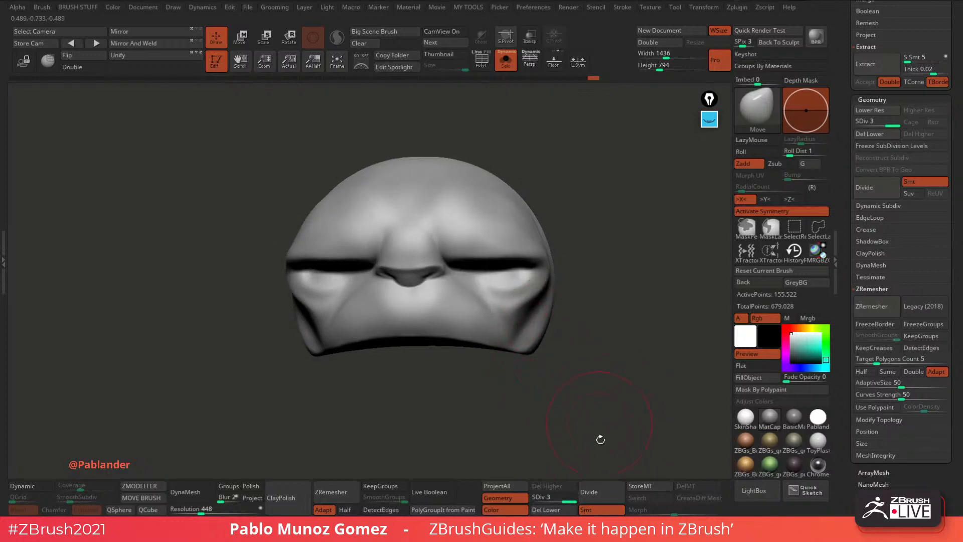
Divide the upper face to subdivision level 4 and apply ClayPolish to it.
left_click(596, 491)
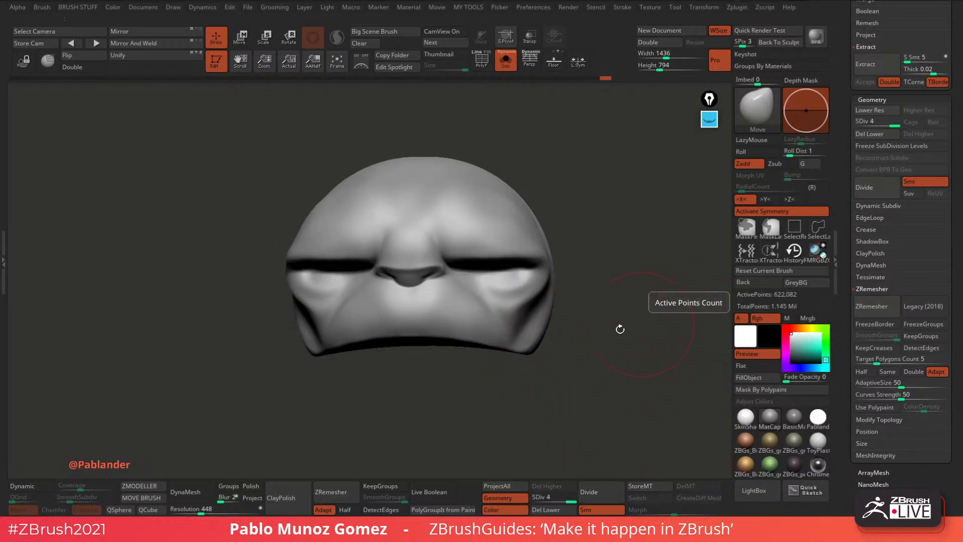
left_click(291, 498)
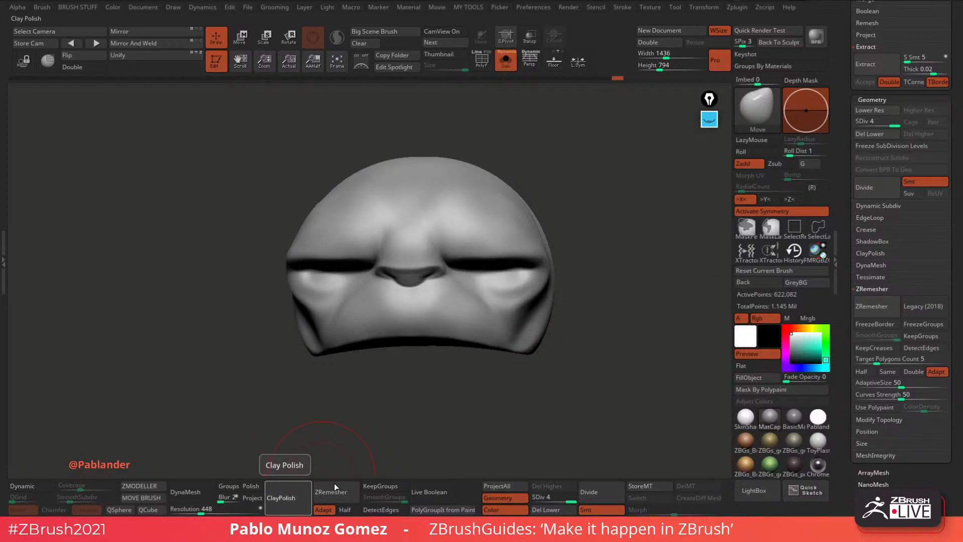
left_click_drag(610, 339, 586, 341)
Lower the upper face to subdivision level 3 and end its isolation so the whole character is shown.
left_click(559, 499)
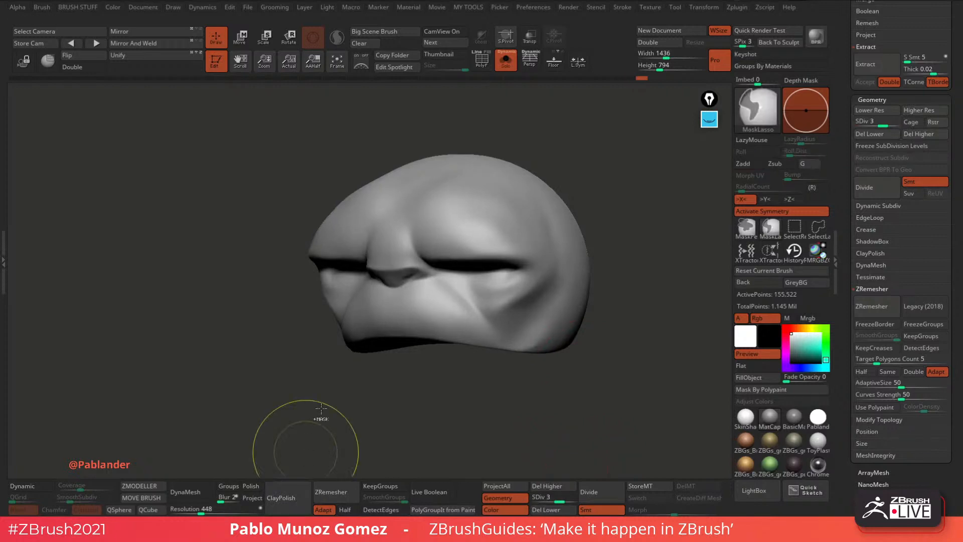
left_click_drag(280, 441, 471, 376)
mouse_move(557, 284)
left_mouse_down()
mouse_move(623, 266)
mouse_move(546, 159)
left_mouse_up()
key("alt+shift+s")
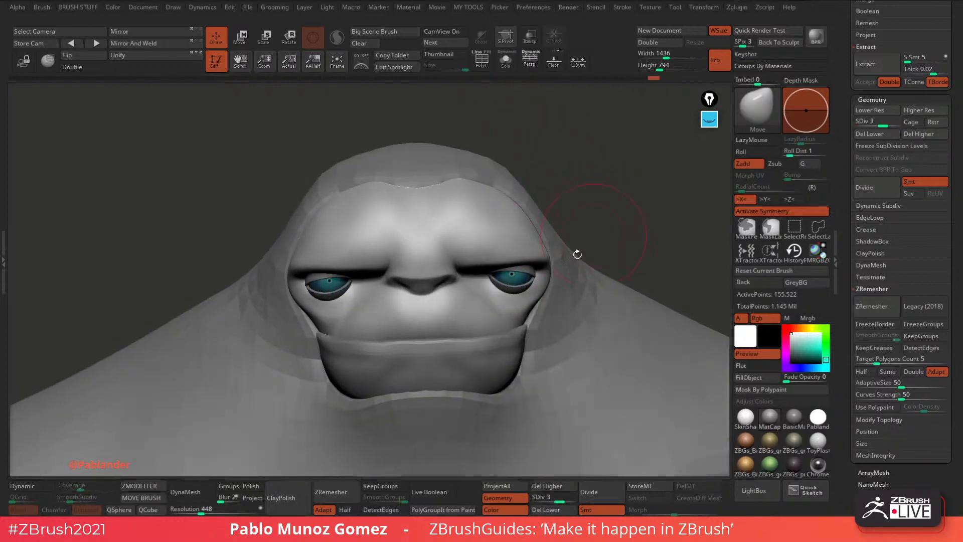
Make the jaw the active subtool and divide it up to subdivision level 4.
left_click(575, 254, "alt")
left_click(597, 492)
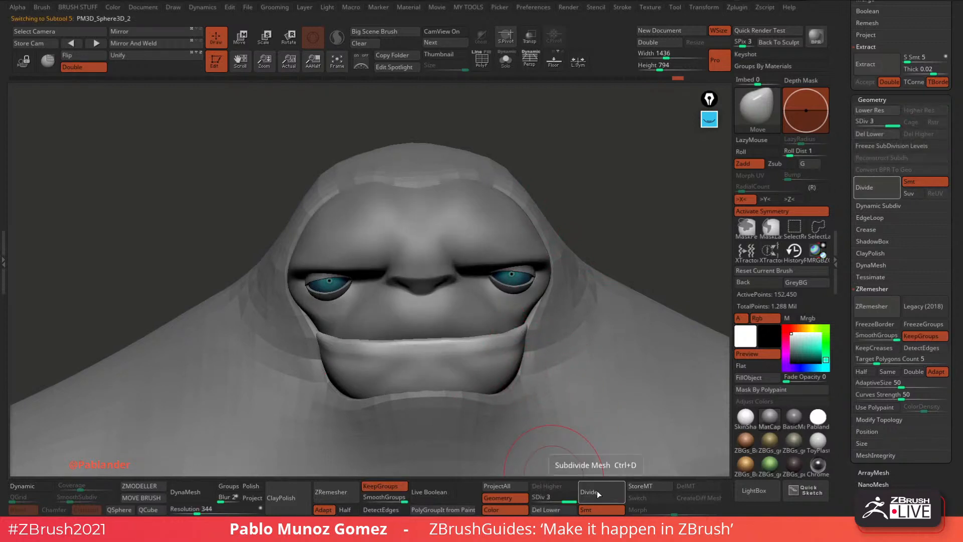
left_click(597, 491)
left_click(595, 492)
left_click_drag(612, 246, 609, 229)
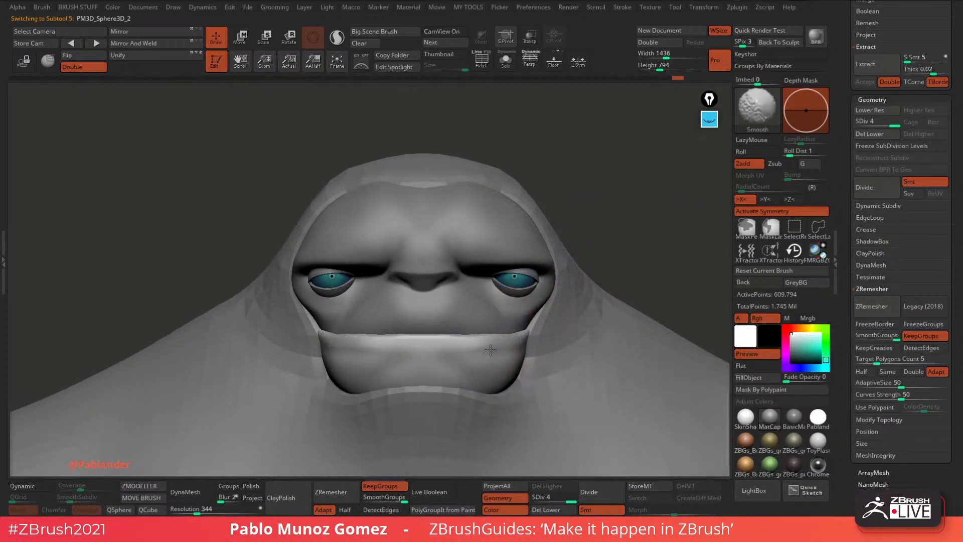
Lower the jaw to subdivision level 2 and smooth its upper lip edge from the middle out to the mouth corner.
left_click_drag(562, 497, 544, 497)
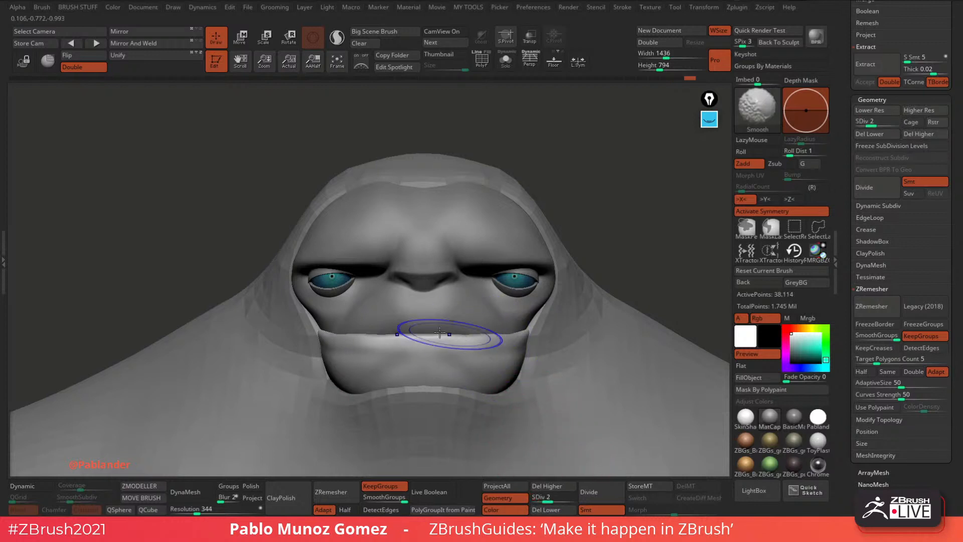
left_click_drag(443, 333, 449, 329, "shift")
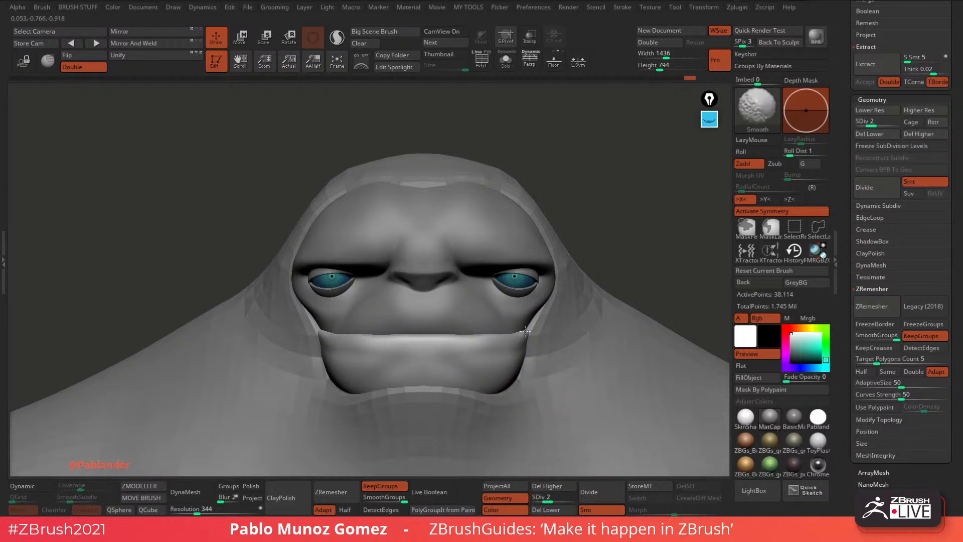
left_click_drag(525, 331, 527, 332, "shift")
Adjust the jaw's upper lip edge with the Move brush at subdivision level 1, and return the jaw to level 4.
key("shift+d")
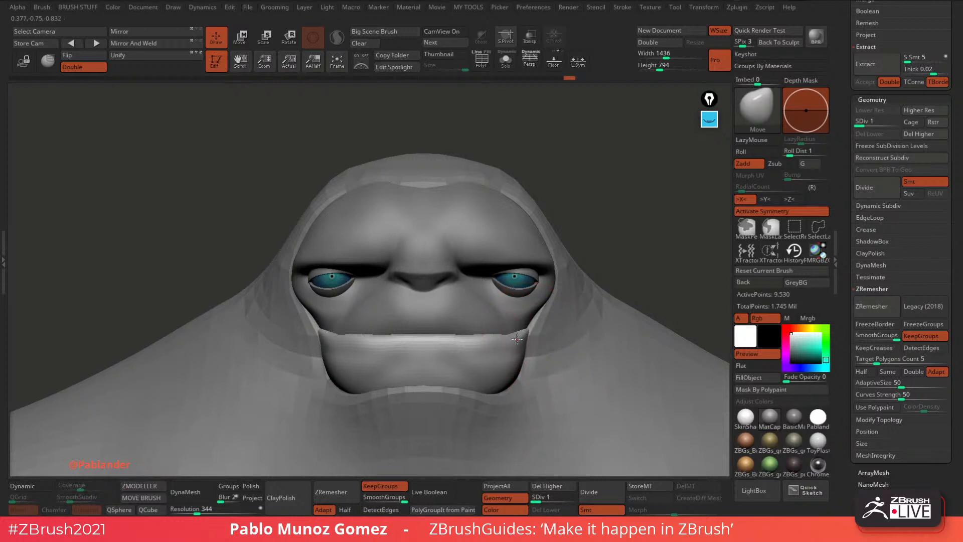
mouse_move(497, 338)
left_mouse_down()
mouse_move(449, 336)
mouse_move(474, 335)
left_mouse_up()
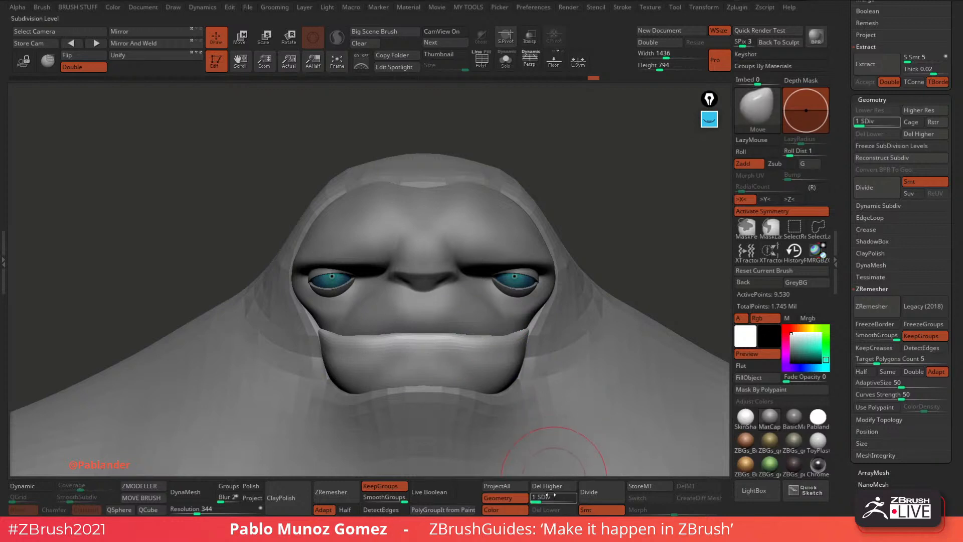
key("d")
key("d")
key("d")
Make the body the active subtool and divide it up to subdivision level 4.
left_click_drag(622, 257, 597, 258, "alt")
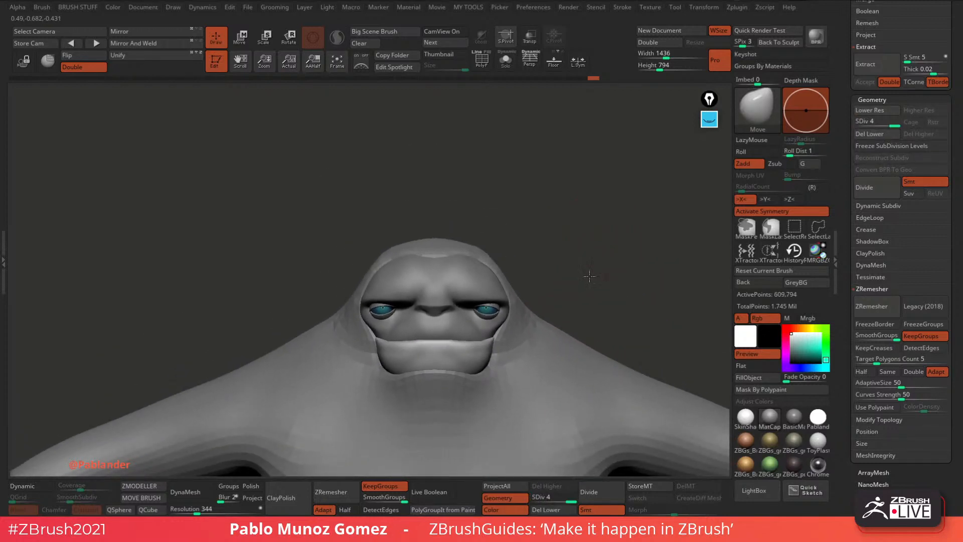
left_click(550, 351, "alt")
left_click_drag(585, 303, 539, 211, "alt")
left_click_drag(593, 394, 575, 368, "alt")
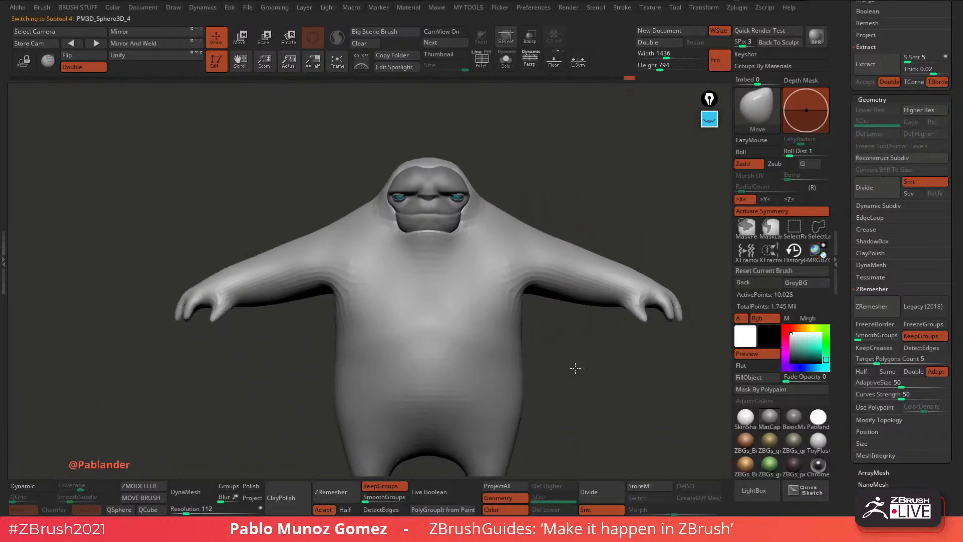
left_click(590, 493)
left_click(592, 494)
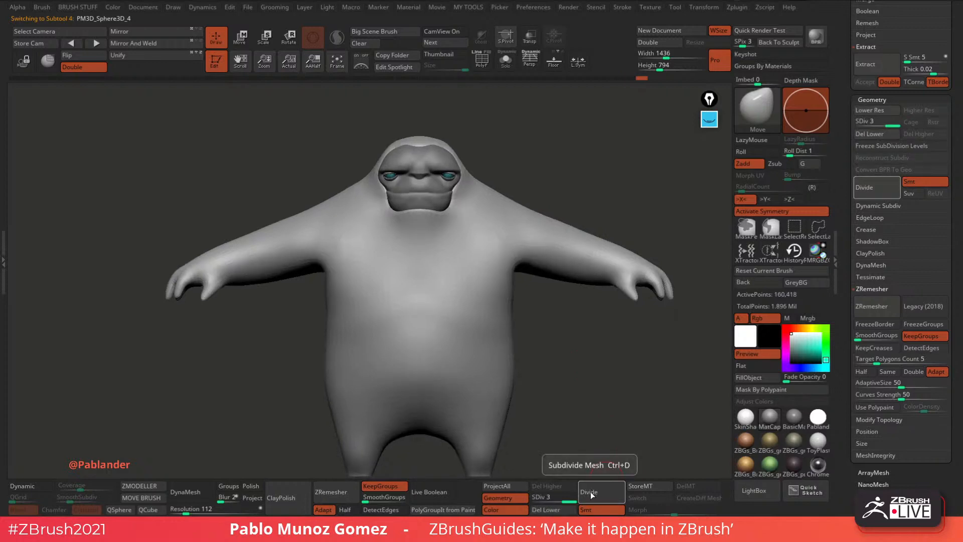
left_click(591, 493)
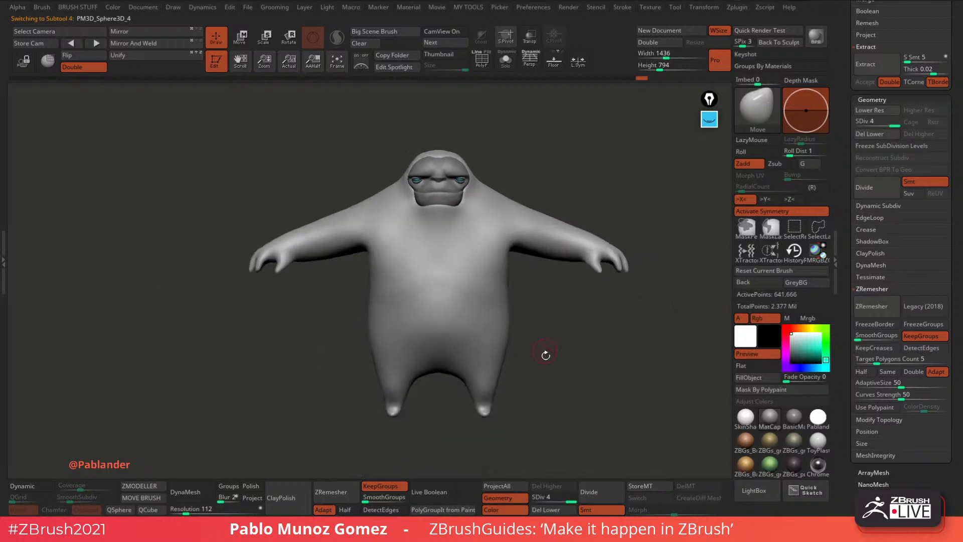
Load the Smooth Stronger brush from the Smooth folder of the brush library as the smoothing brush.
left_click_drag(543, 351, 633, 325)
right_click(635, 325)
left_click(754, 490)
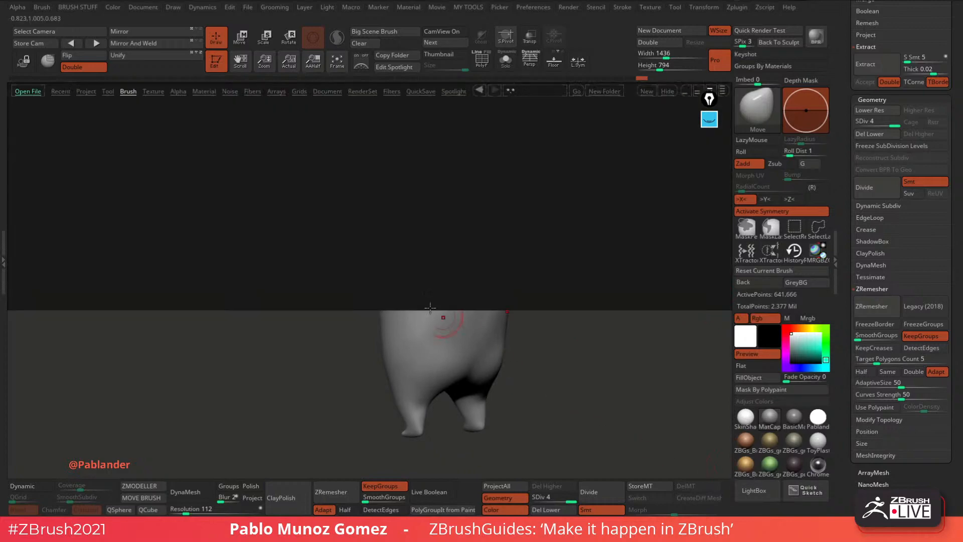
left_click(56, 138)
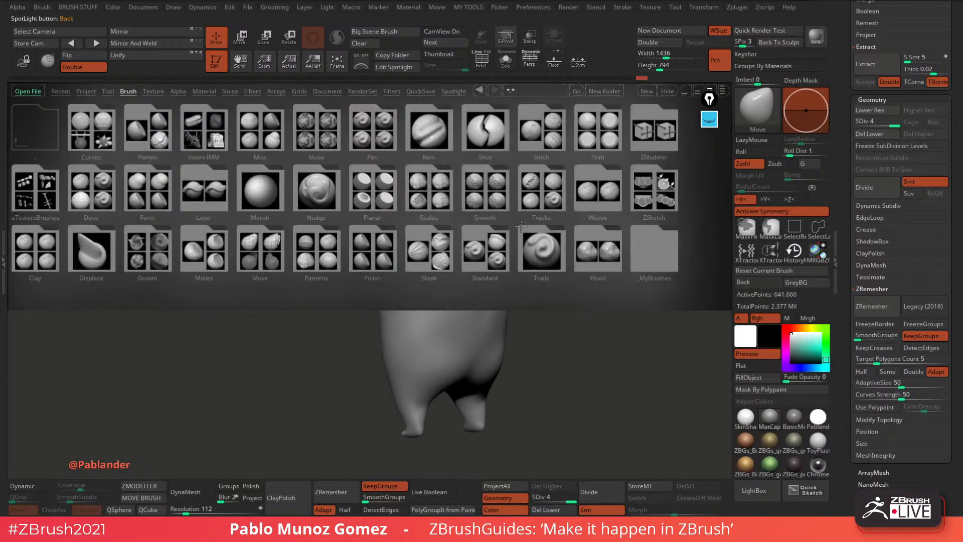
left_click(483, 209)
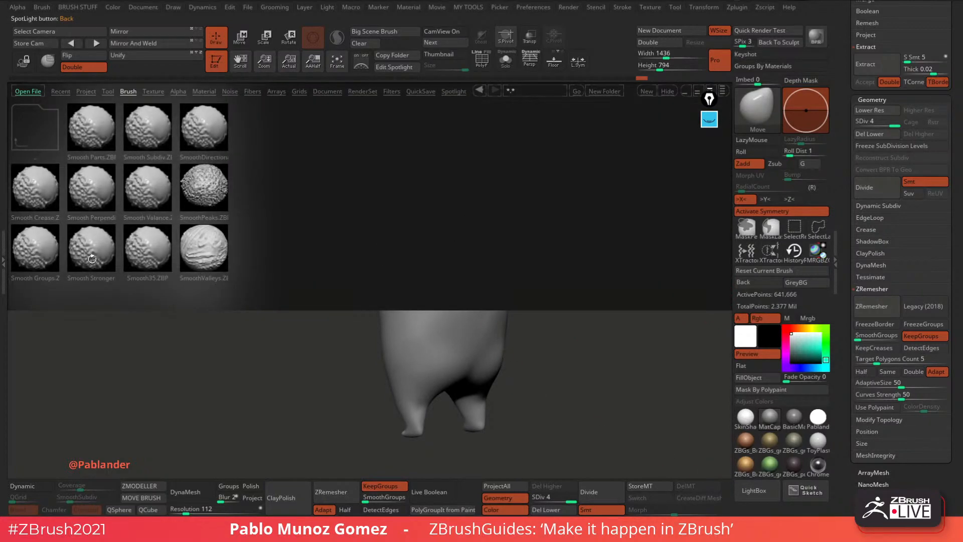
double_click(94, 247)
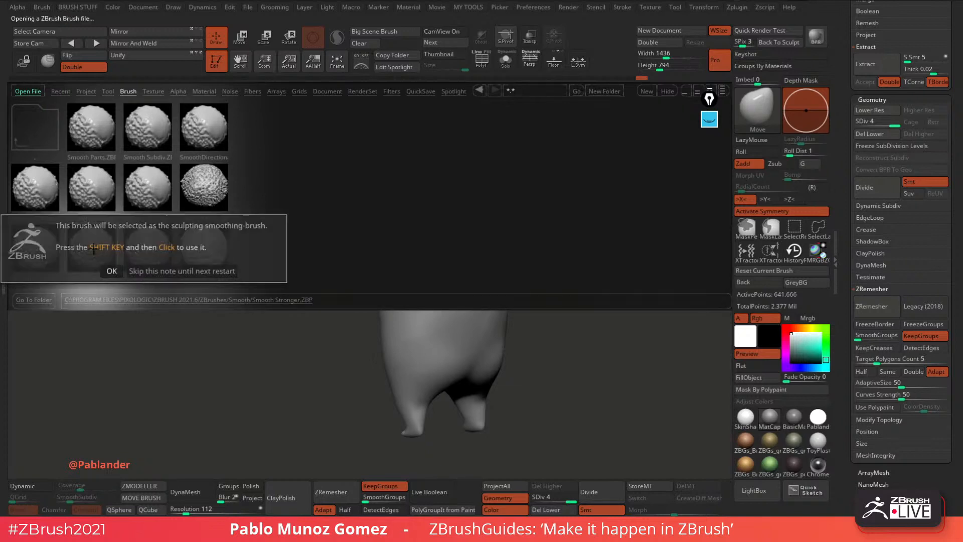
left_click(156, 269)
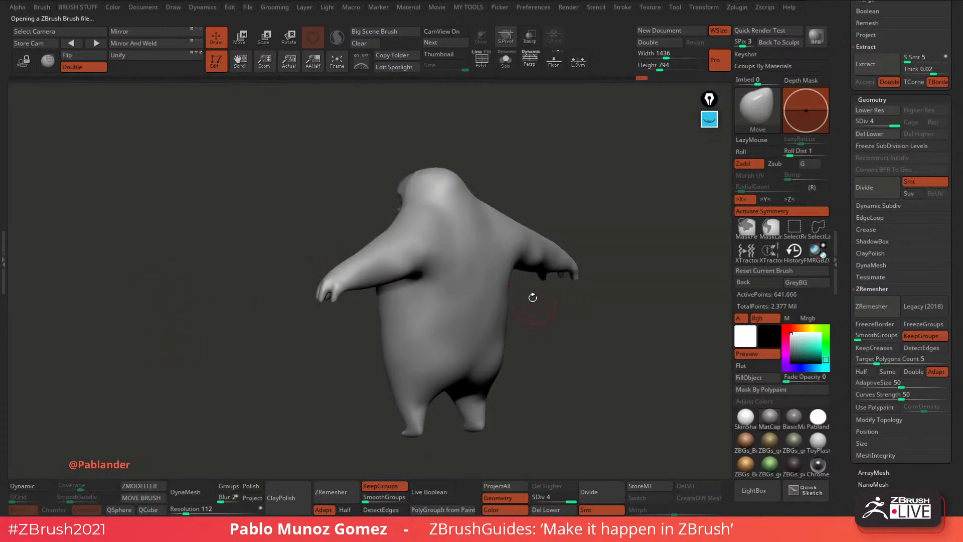
Smooth the body's back and the area below the armpit with the Smooth Stronger brush.
key("space")
mouse_move(534, 306)
left_mouse_down()
mouse_move(557, 306)
mouse_move(546, 314)
left_mouse_up()
key("shift+space")
mouse_move(576, 349)
left_mouse_down()
mouse_move(562, 350)
mouse_move(614, 380)
mouse_move(595, 311)
left_mouse_up()
left_click_drag(498, 304, 487, 286, "shift")
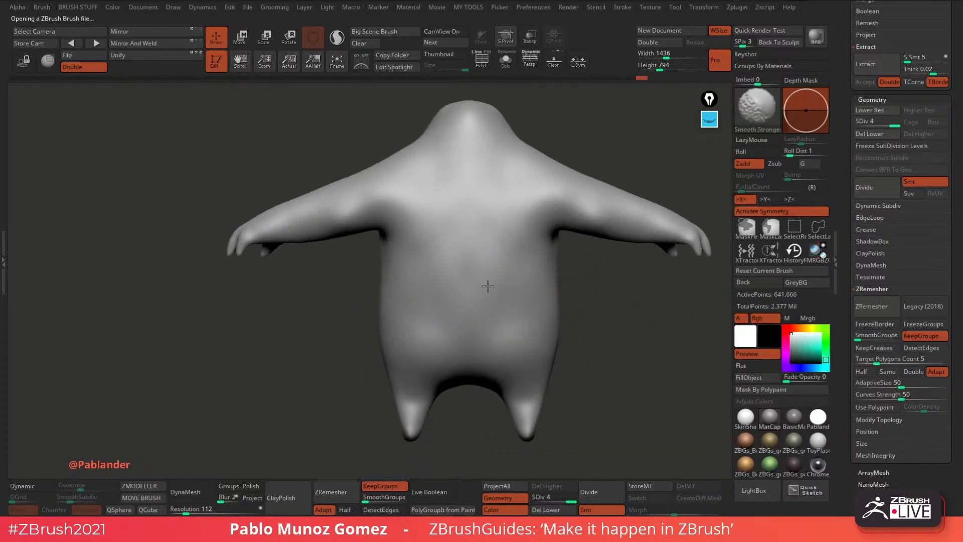
left_click_drag(432, 321, 417, 302, "shift")
left_click_drag(425, 251, 419, 207, "shift")
left_click_drag(510, 213, 499, 239, "shift")
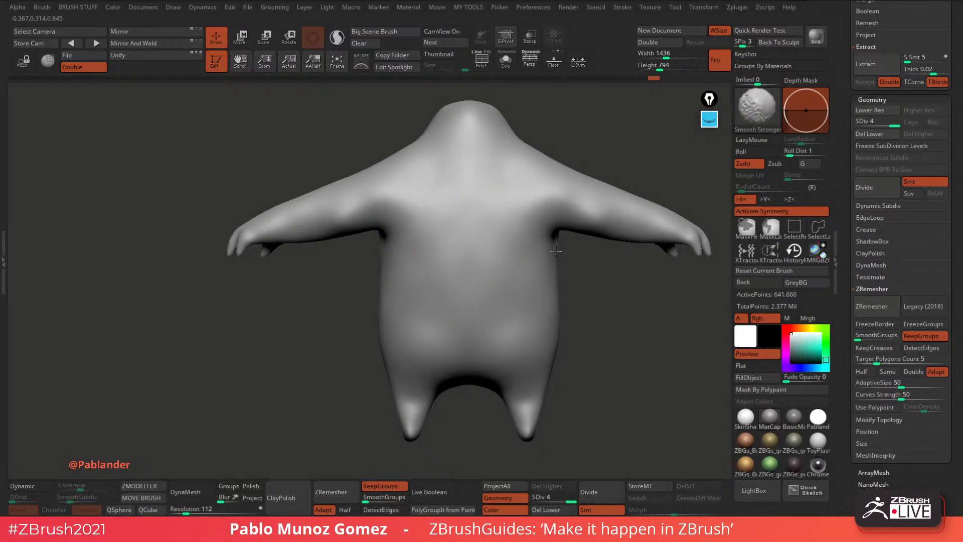
left_click_drag(556, 252, 560, 266, "shift")
Check the whole character from the front and save the project with QuickSave.
left_click_drag(595, 327, 634, 328)
left_click_drag(535, 330, 615, 318)
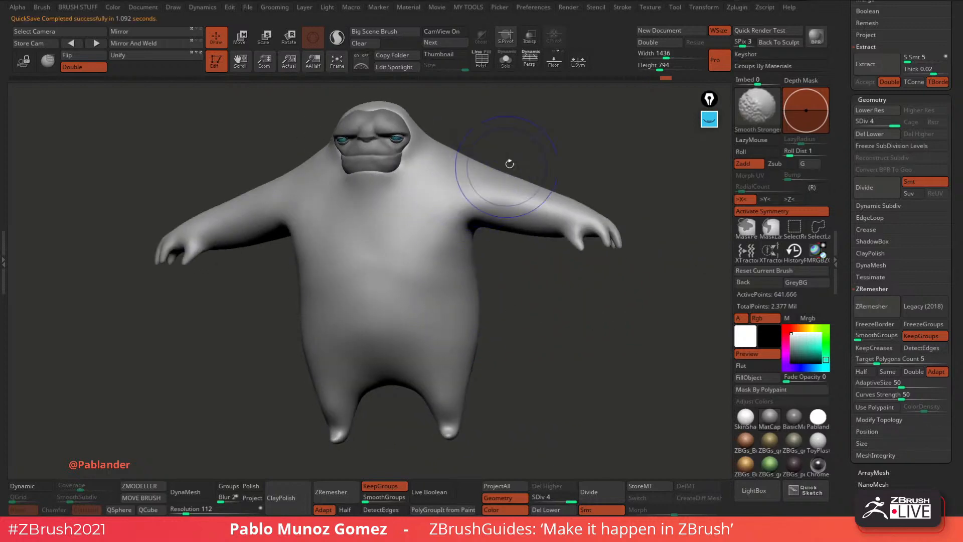
left_click_drag(507, 161, 447, 198)
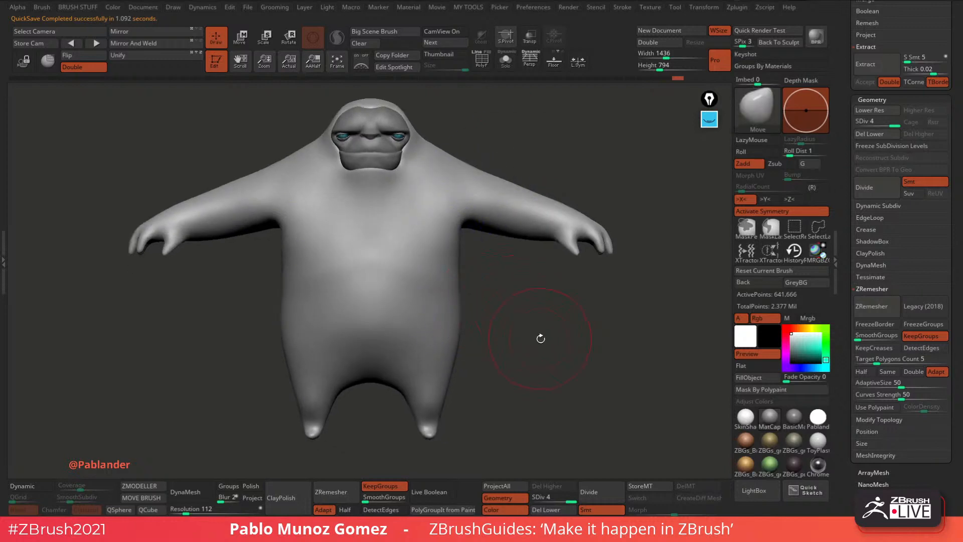
mouse_move(540, 338)
left_mouse_down()
mouse_move(533, 329)
mouse_move(554, 342)
mouse_move(525, 346)
mouse_move(548, 344)
mouse_move(546, 355)
mouse_move(577, 362)
left_mouse_up()
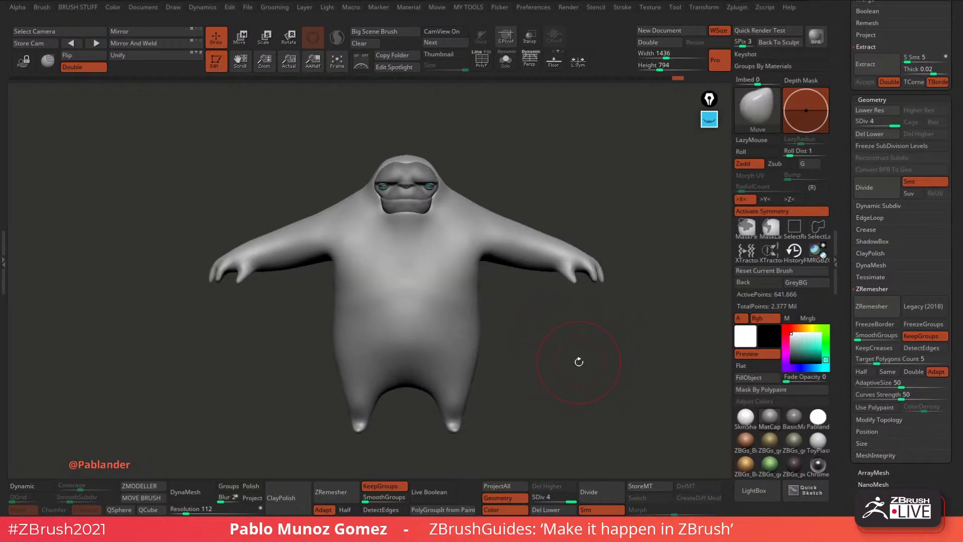
left_click(708, 0)
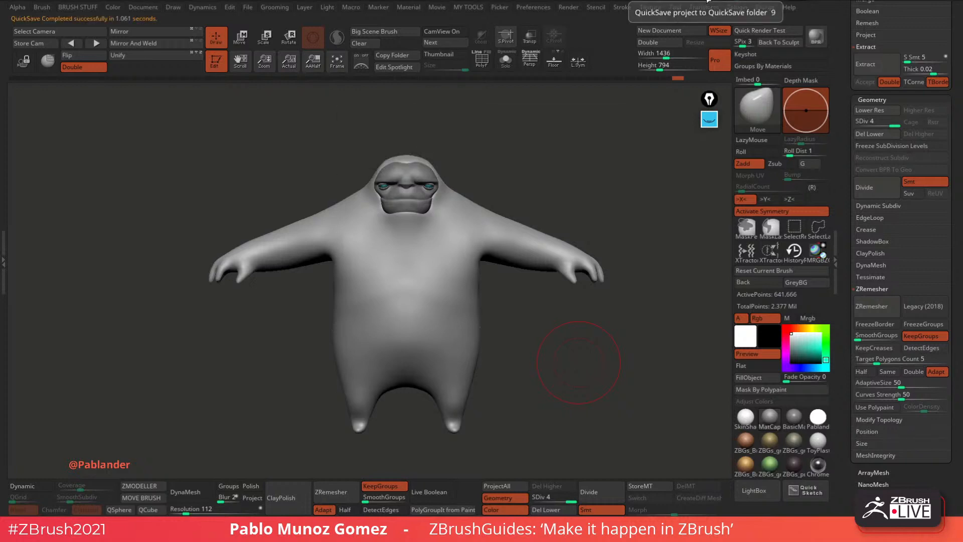
Bring the character's subtool list into view.
left_click_drag(451, 178, 466, 165)
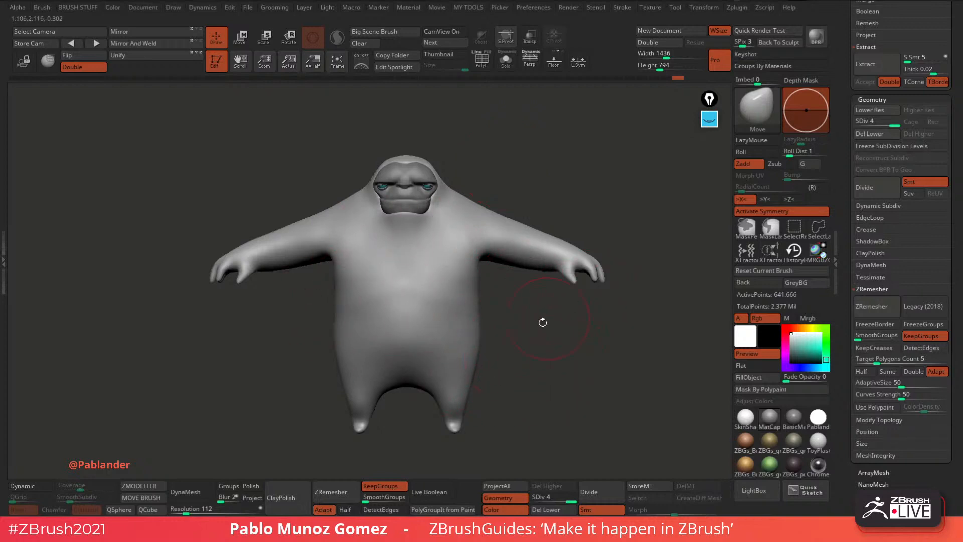
left_click_drag(542, 345, 528, 345)
left_click_drag(841, 202, 839, 317)
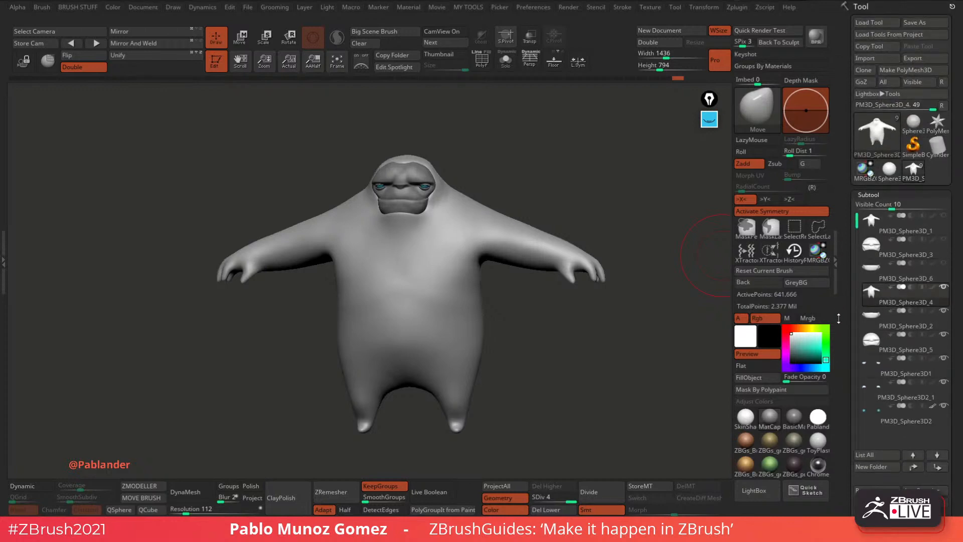
left_click_drag(595, 371, 608, 371)
left_click_drag(848, 267, 848, 263)
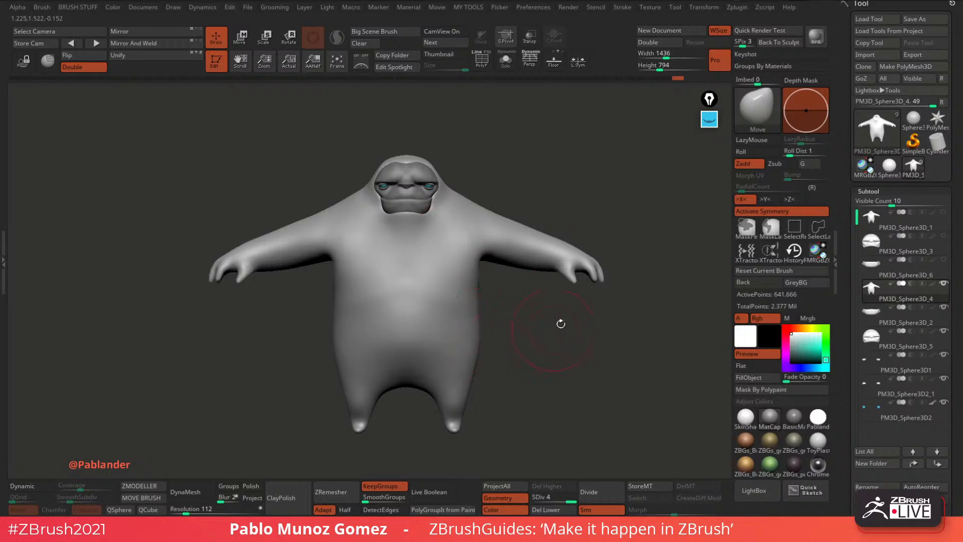
Choose the Standard brush, turn off LazyMouse and Zadd, and enable Rgb for colour-only painting.
key("b")
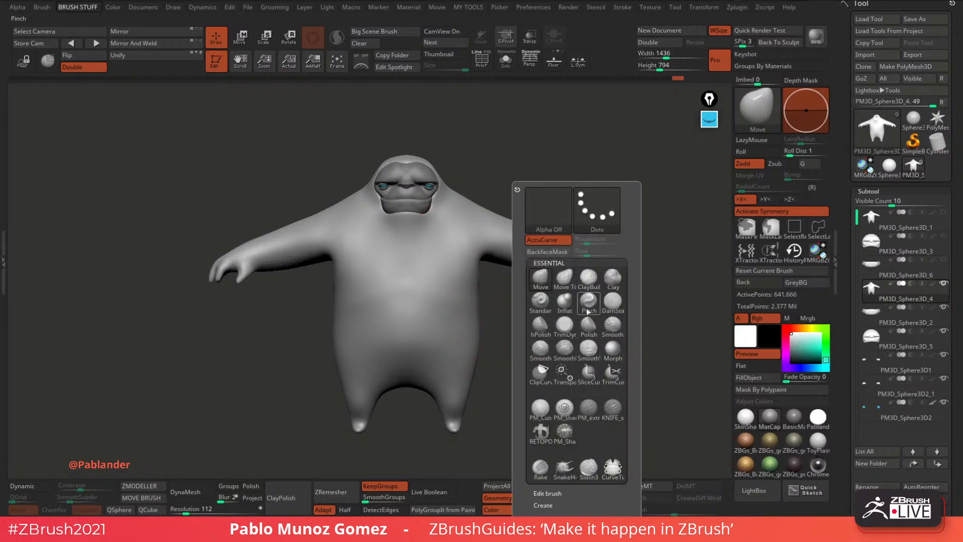
left_click(541, 301)
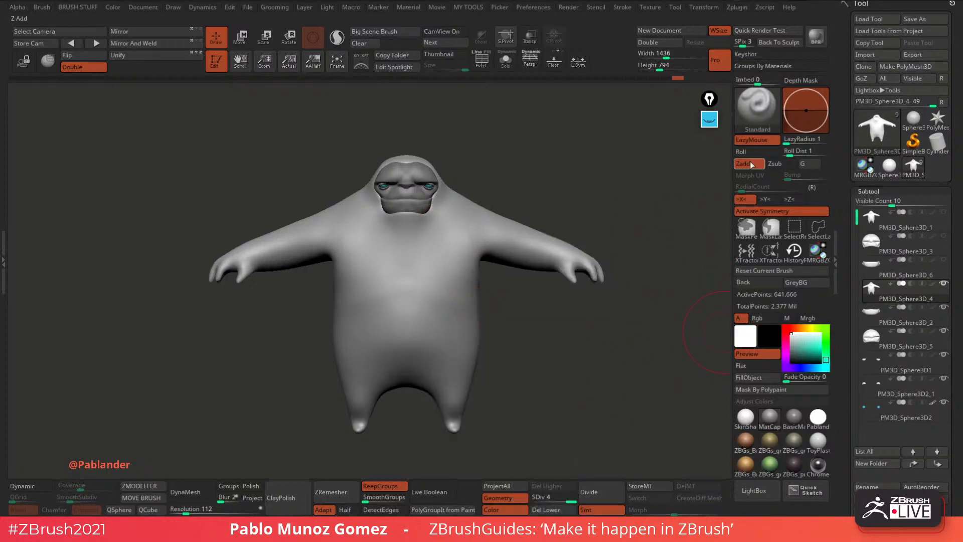
left_click(756, 141)
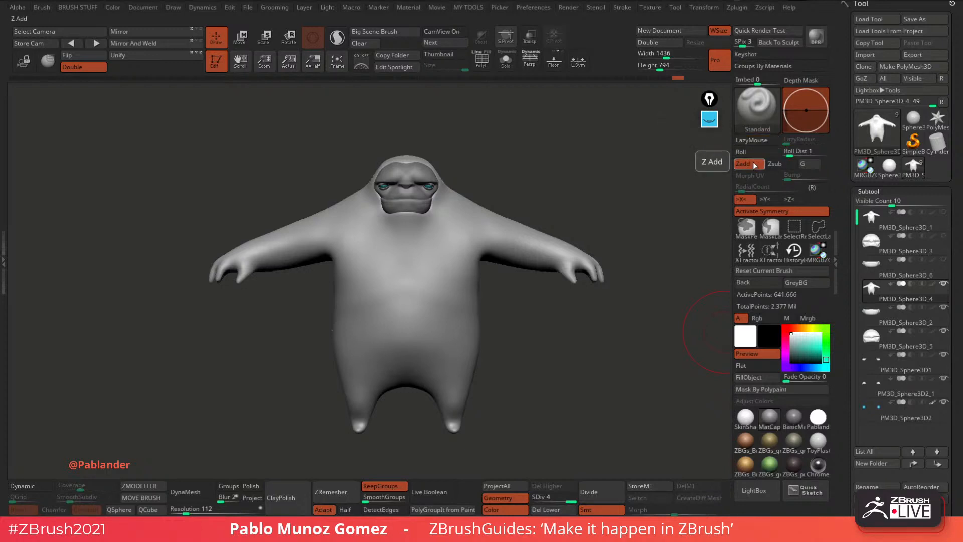
left_click(755, 165)
left_click(758, 318)
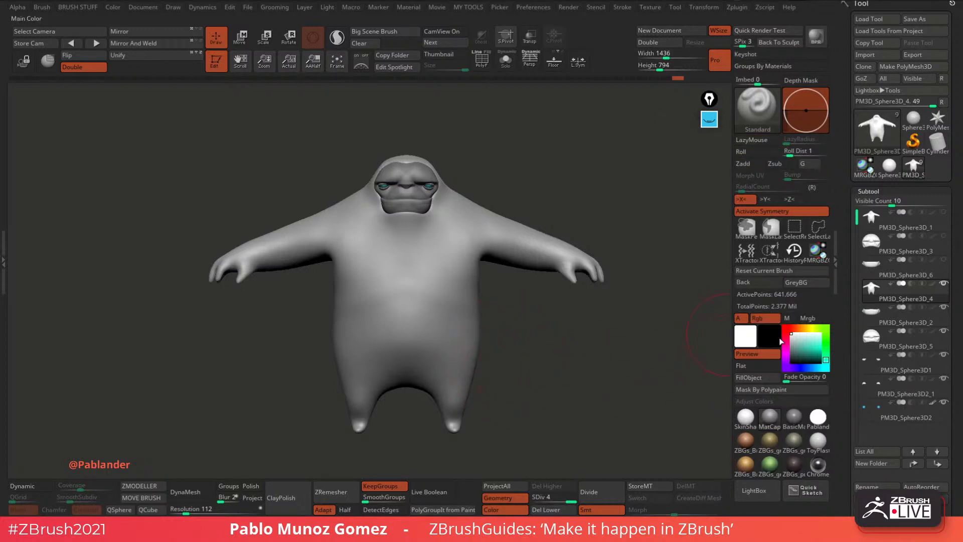
Pick a pale yellowish beige and fill the body subtool with it.
mouse_move(586, 356)
left_mouse_down("alt")
mouse_move(578, 380)
mouse_move(584, 363)
left_mouse_up("alt")
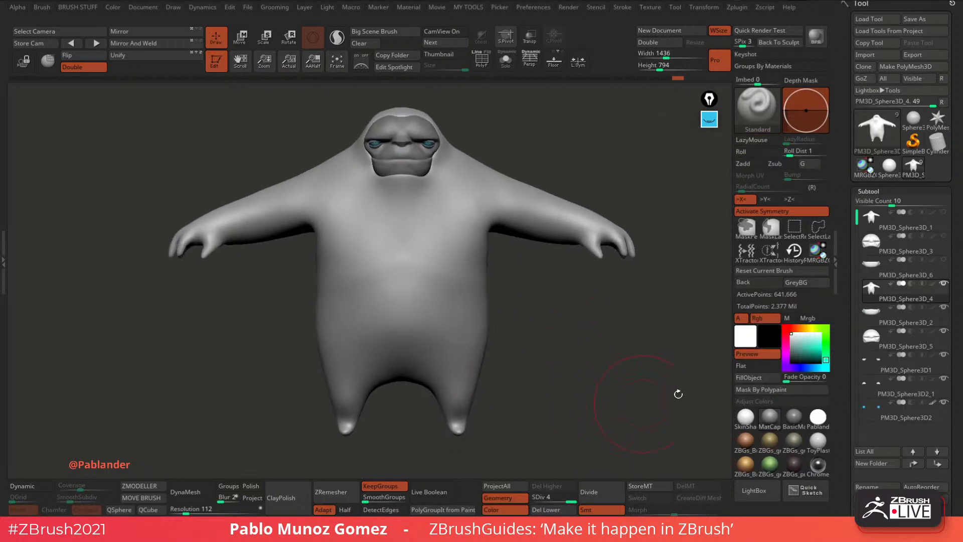
left_click(807, 328)
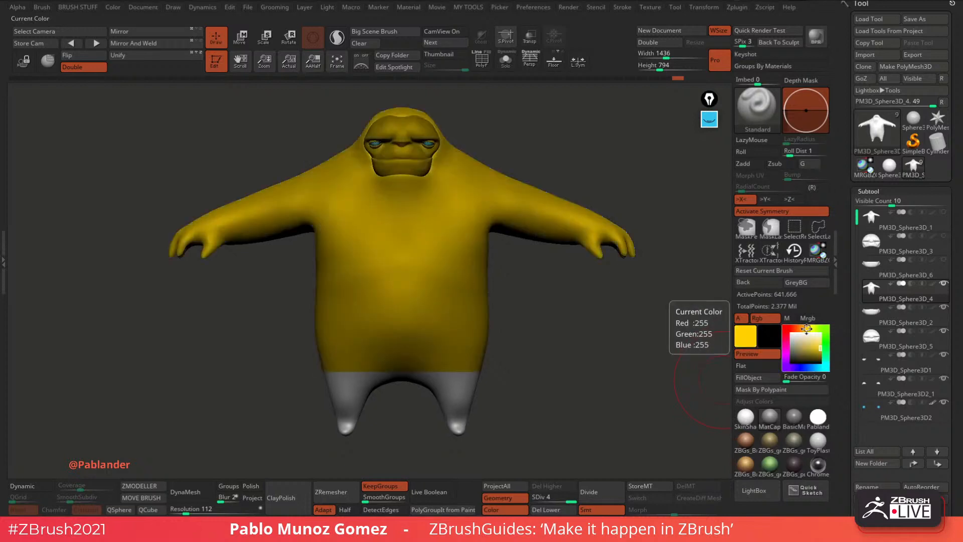
left_click(799, 336)
left_click(757, 378)
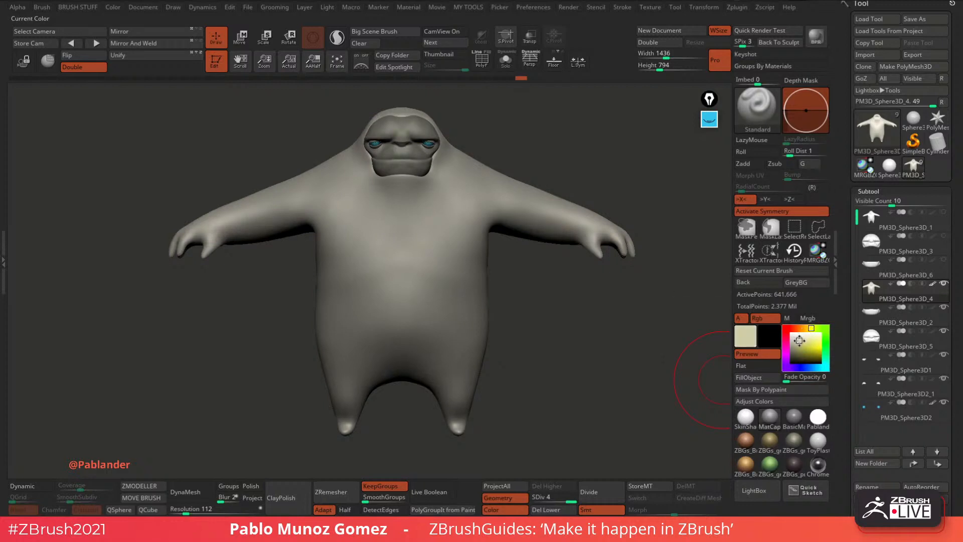
Fill the body with the beige colour and switch to the skin shade material.
left_click(772, 377)
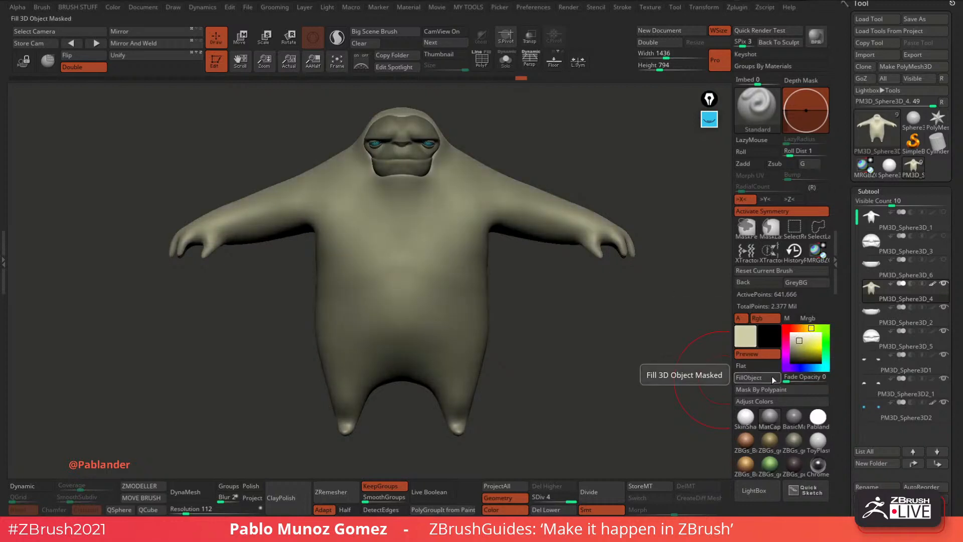
left_click(747, 420)
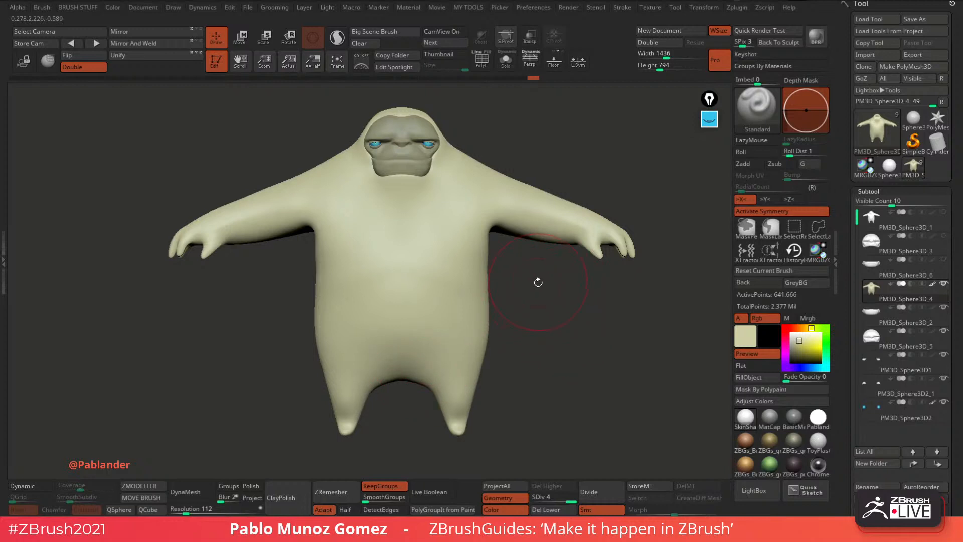
Choose a muted olive green and paint it softly over the body's legs, arms and hands.
key("space")
mouse_move(538, 283)
left_mouse_down()
mouse_move(571, 328)
mouse_move(570, 363)
left_mouse_up()
key("space")
key("space")
left_click(799, 342)
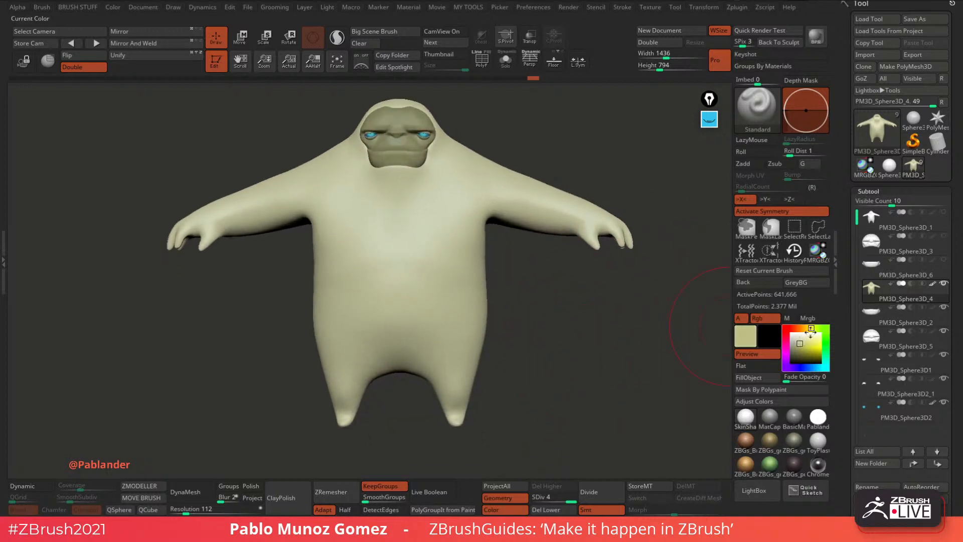
left_click(816, 329)
left_click(801, 347)
left_click(800, 347)
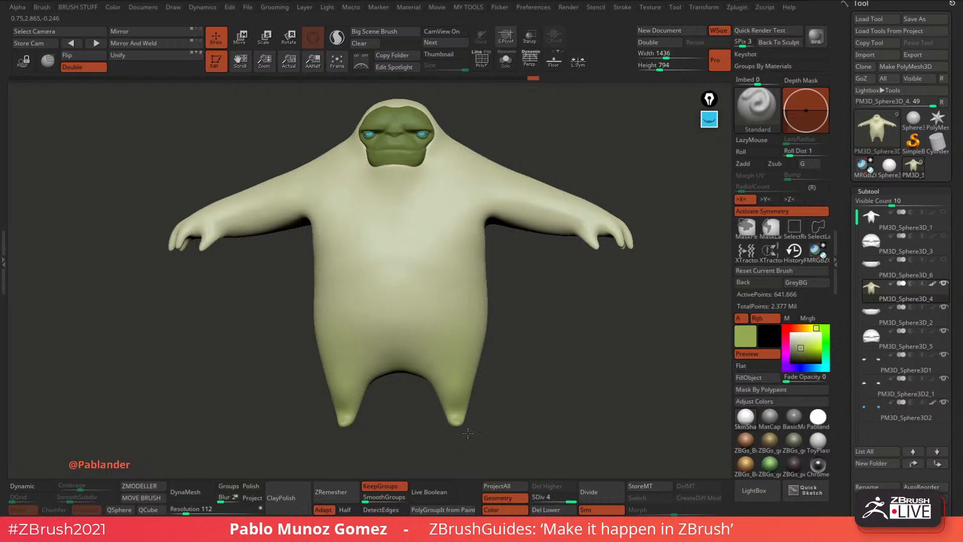
mouse_move(564, 221)
left_mouse_down()
mouse_move(620, 236)
mouse_move(627, 251)
mouse_move(544, 203)
left_mouse_up()
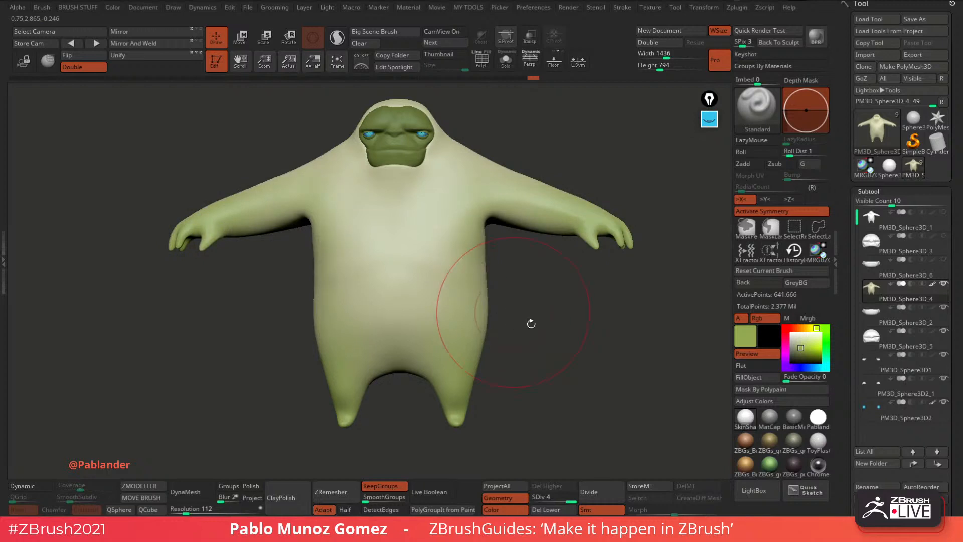
Continue the soft green shading around the sides and back of the body.
left_click_drag(528, 325, 464, 378)
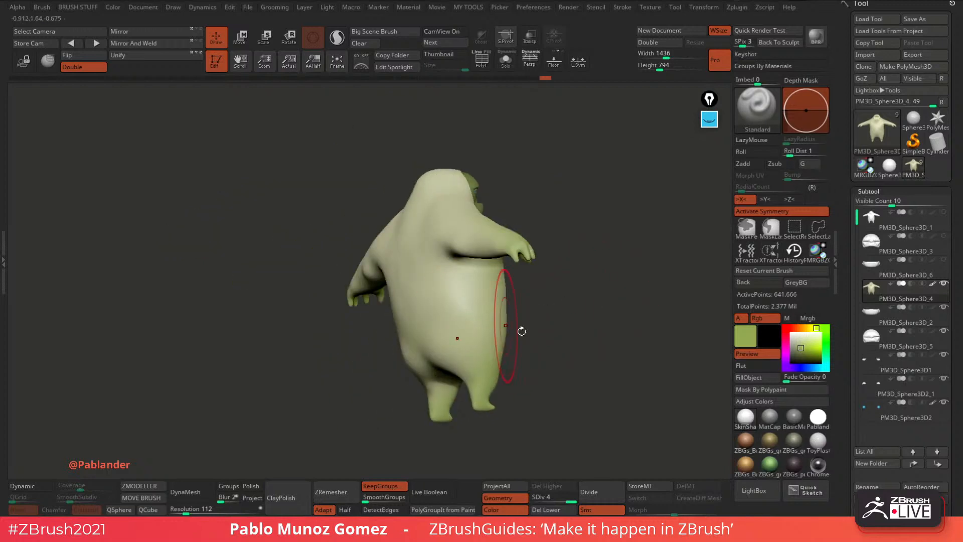
left_click_drag(521, 329, 475, 347)
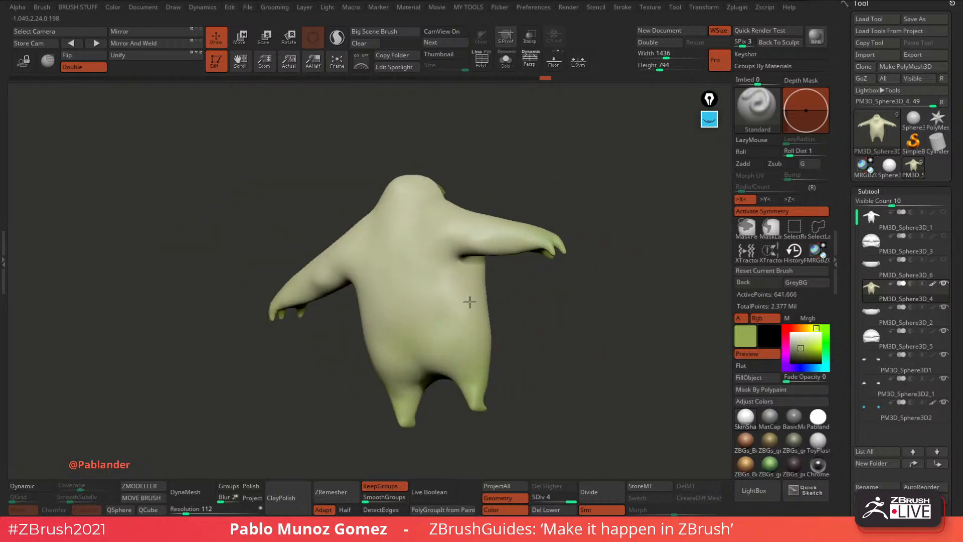
left_click_drag(602, 309, 544, 323)
left_click_drag(631, 301, 527, 350)
left_click_drag(586, 296, 595, 261)
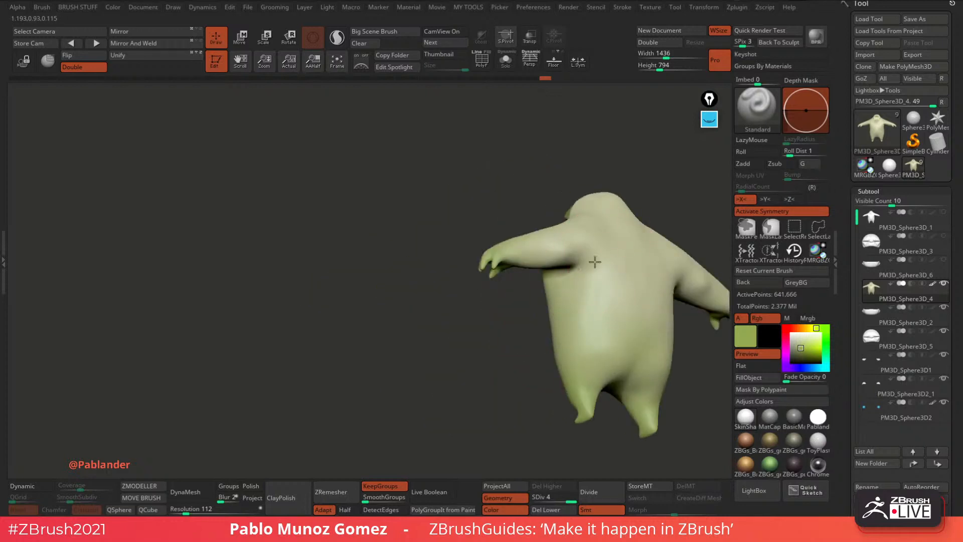
left_click_drag(601, 402, 526, 344, "shift")
left_click_drag(602, 314, 577, 361, "alt")
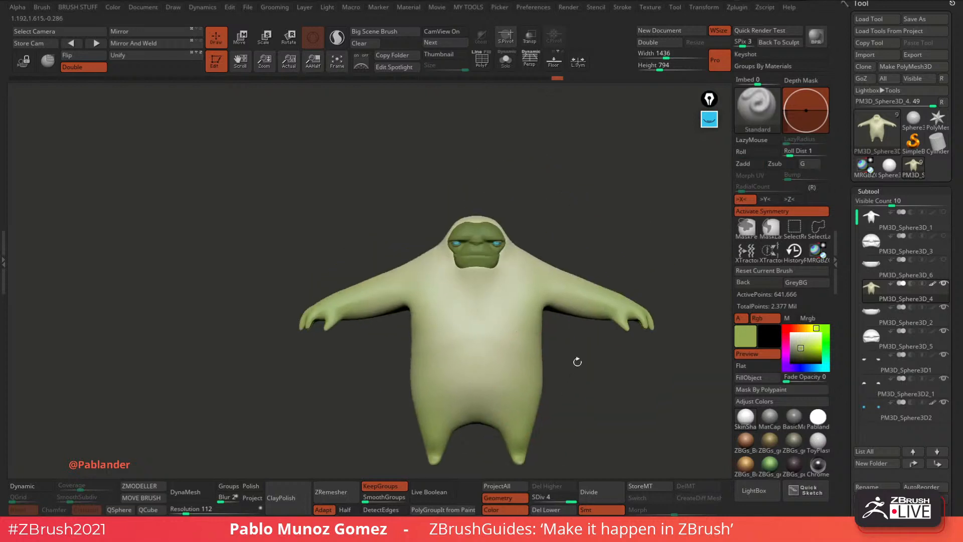
Make the upper face the active subtool and preview magenta and orange-red base colours on it.
mouse_move(584, 215)
left_mouse_down("alt")
mouse_move(577, 245)
mouse_move(582, 232)
left_mouse_up("alt")
left_click_drag(503, 267, 465, 249, "alt")
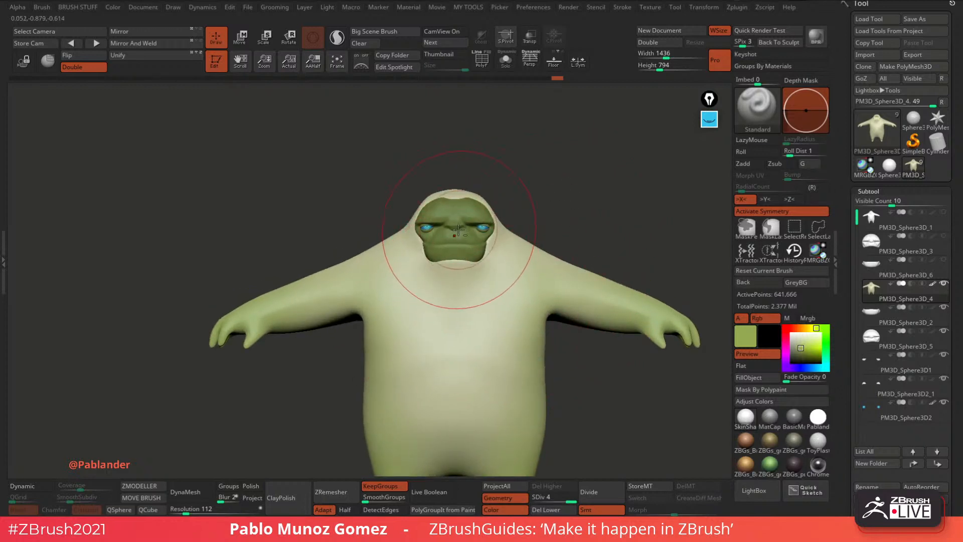
left_click(465, 248, "alt")
left_click_drag(798, 329, 802, 352)
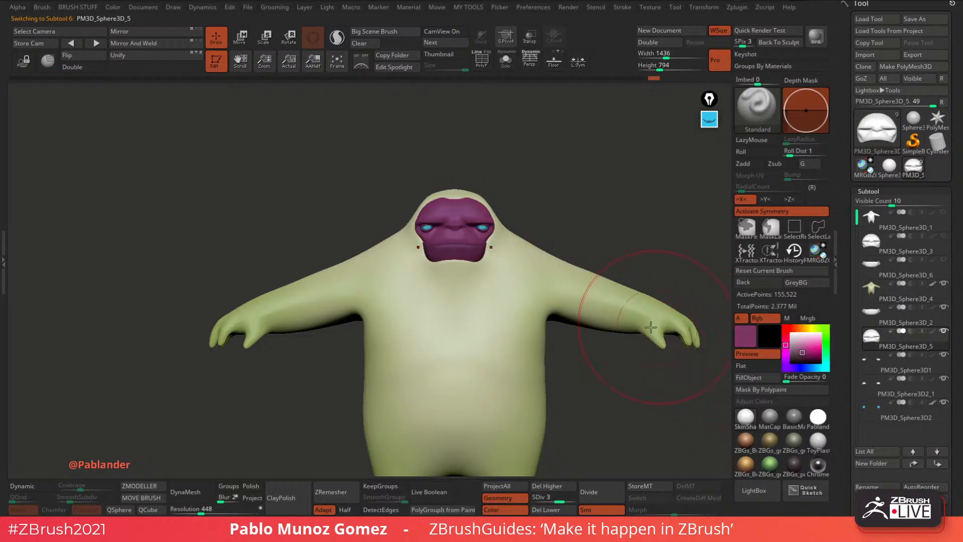
left_click_drag(603, 366, 575, 329, "alt")
left_click(807, 349)
left_click_drag(807, 348, 797, 331)
left_click(804, 345)
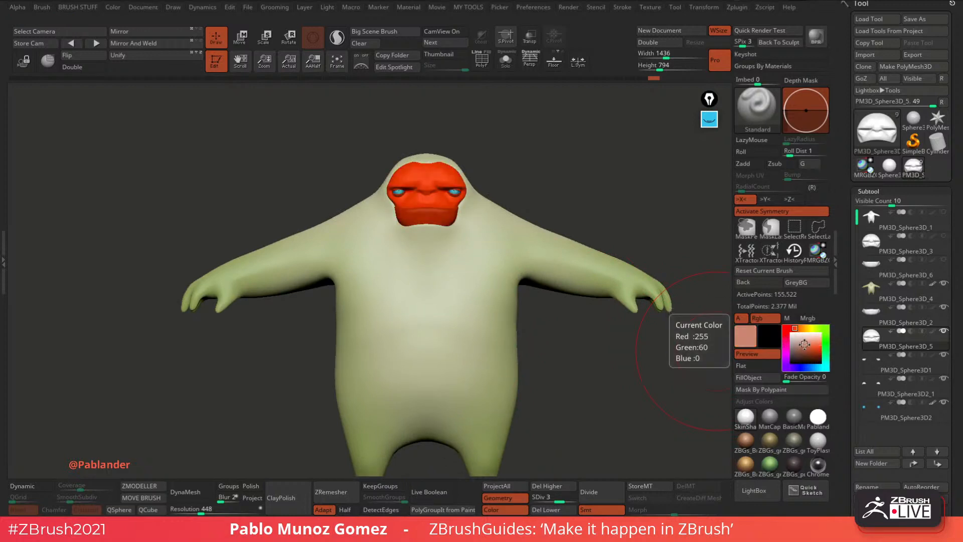
Pick a soft muted red and fill the upper face subtool with it.
left_click(786, 335)
left_click(809, 348)
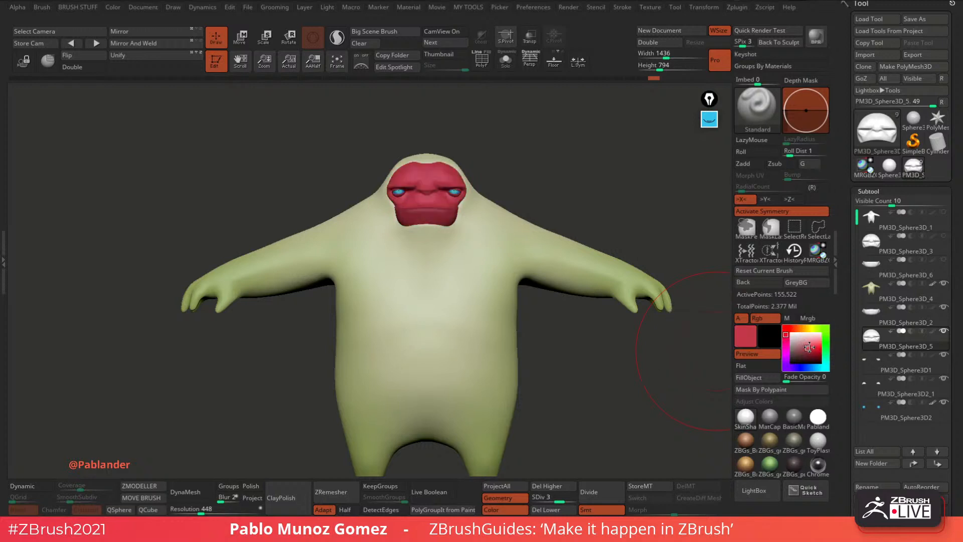
left_click(786, 329)
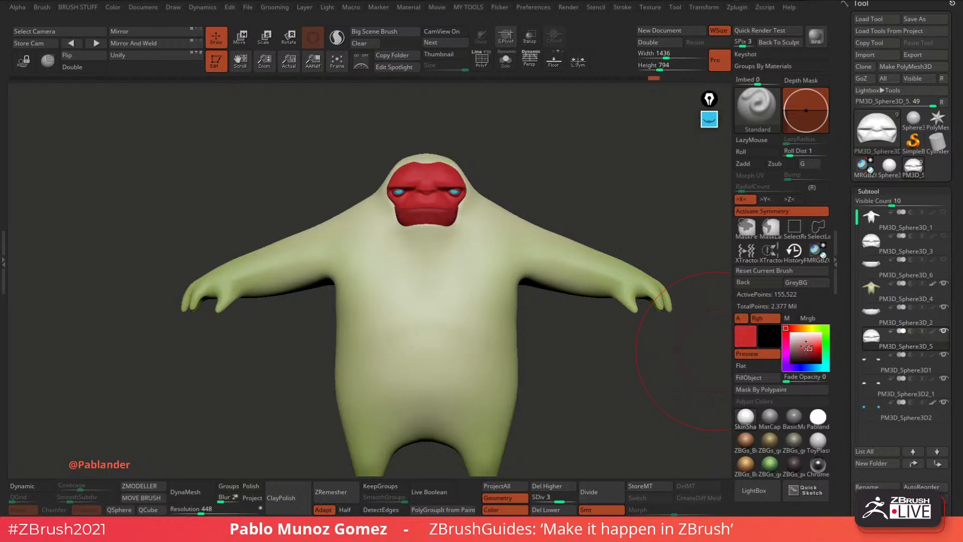
left_click(806, 346)
mouse_move(567, 196)
left_mouse_down()
mouse_move(449, 200)
mouse_move(534, 179)
mouse_move(546, 160)
mouse_move(551, 190)
left_mouse_up()
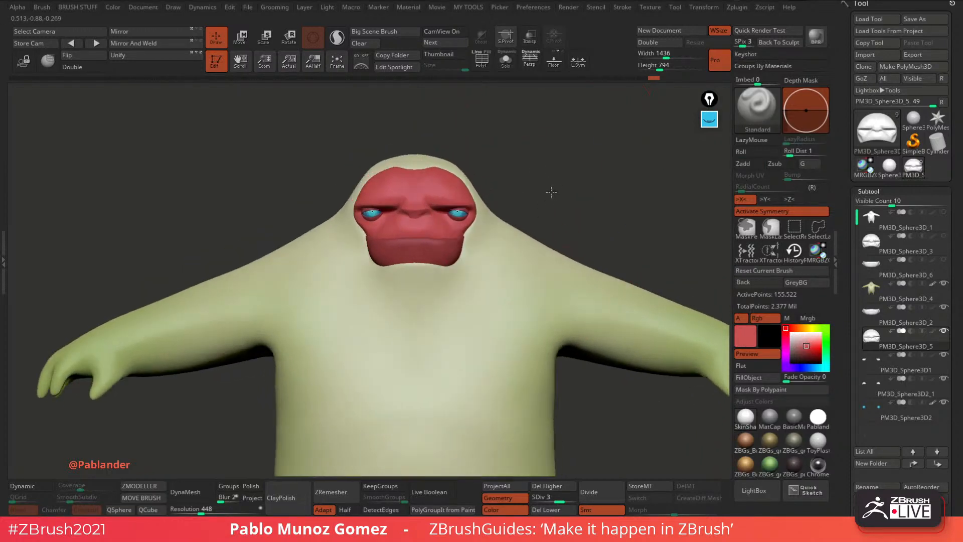
left_click(760, 378)
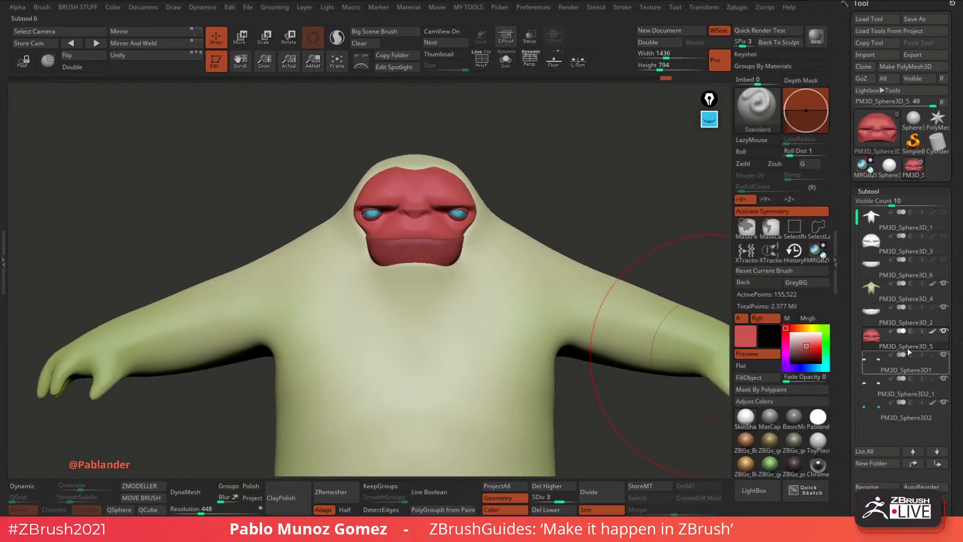
Fill the jaw subtool with the same muted red.
left_click(902, 316)
left_click(760, 379)
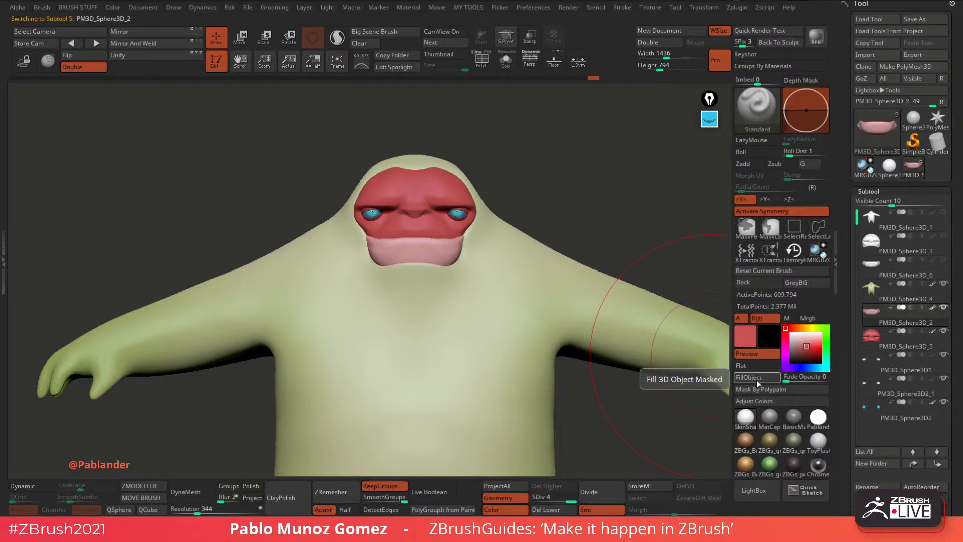
left_click(761, 378)
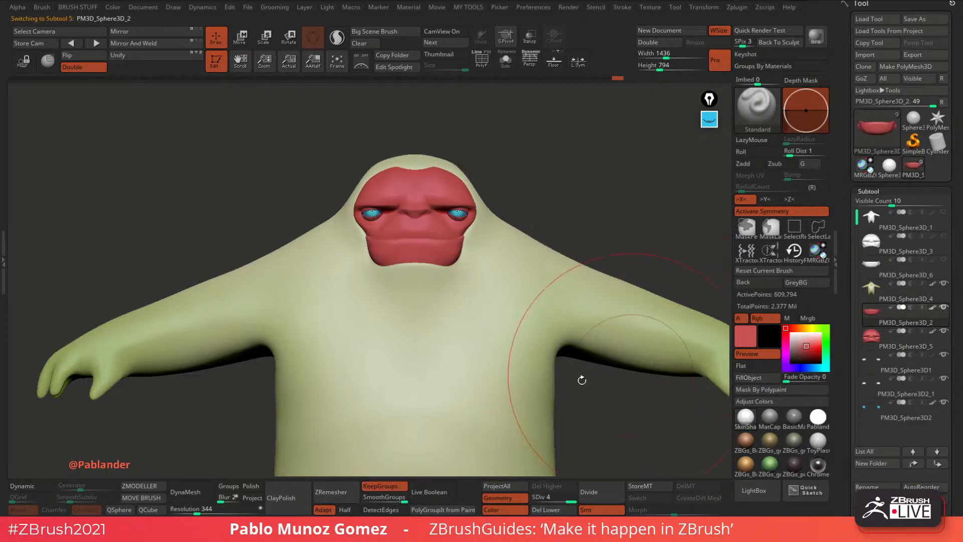
Choose a dark maroon, shrink the brush and paint soft shadows under the eyes on the upper face.
left_click(886, 345)
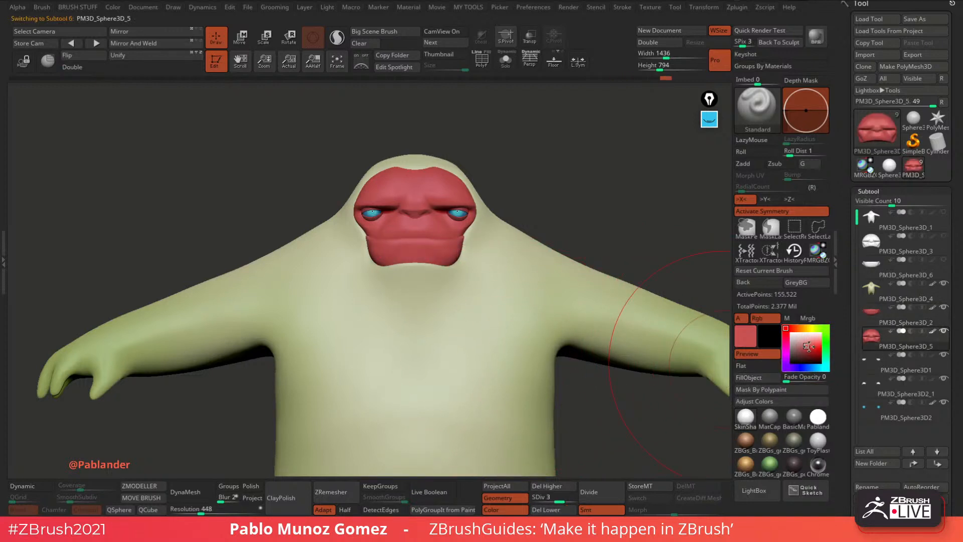
left_click(786, 330)
left_click(808, 352)
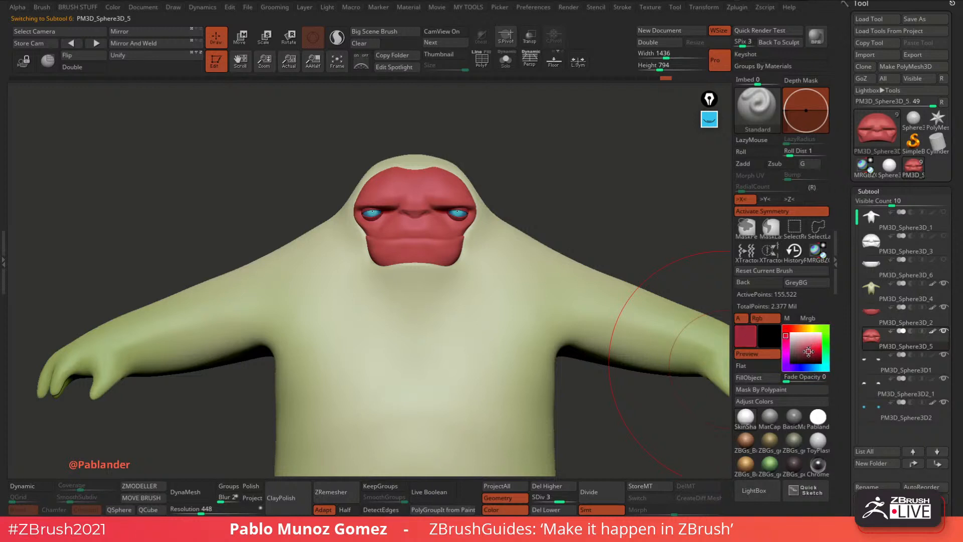
left_click_drag(808, 350, 806, 354)
key("s")
mouse_move(531, 193)
left_mouse_down()
mouse_move(550, 183)
mouse_move(531, 172)
left_mouse_up()
key("s")
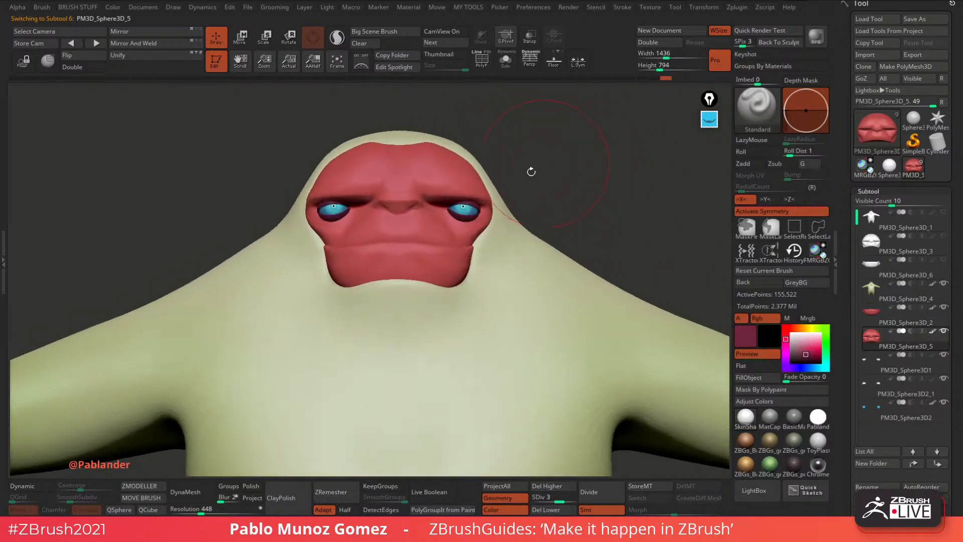
left_click_drag(462, 216, 443, 212)
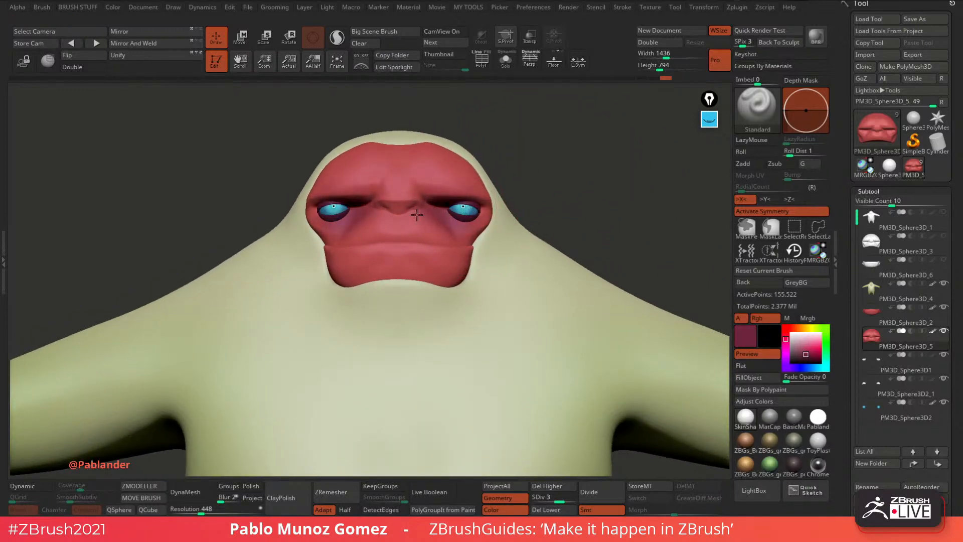
key("ctrl+z")
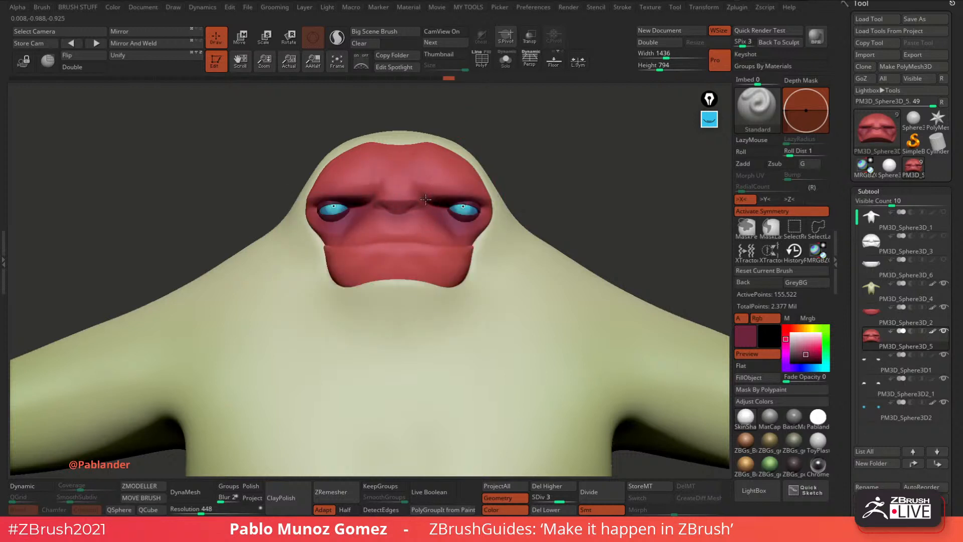
Extend the maroon shading around the nose, brow and cheeks, and darken the jaw's lower edges.
left_click_drag(501, 149, 505, 172)
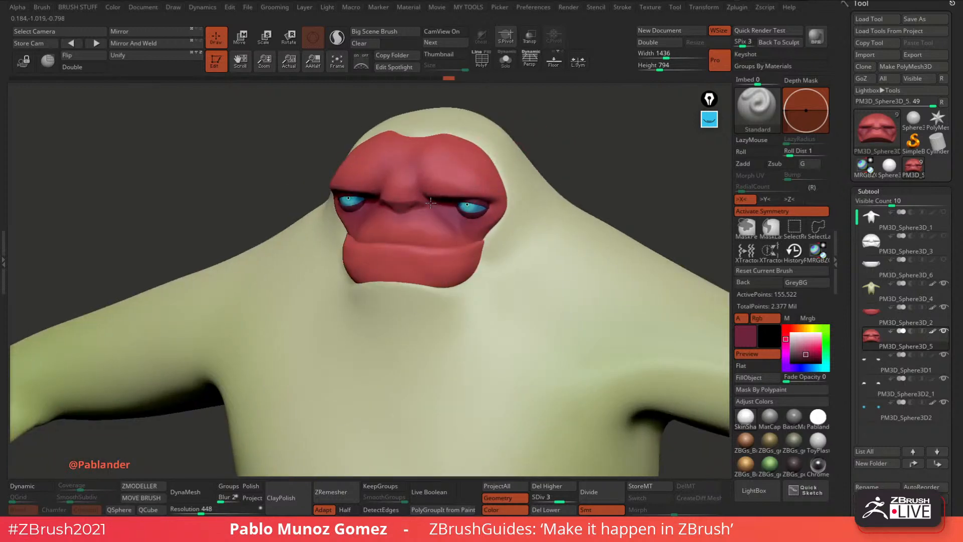
mouse_move(570, 127)
left_mouse_down()
mouse_move(454, 204)
mouse_move(462, 223)
mouse_move(436, 245)
left_mouse_up()
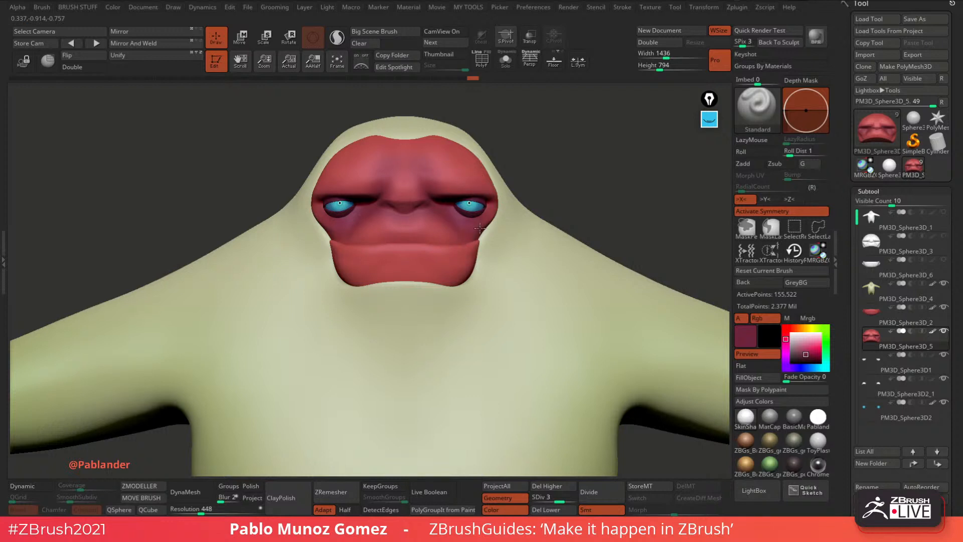
left_click_drag(457, 224, 456, 231)
left_click(472, 276, "alt")
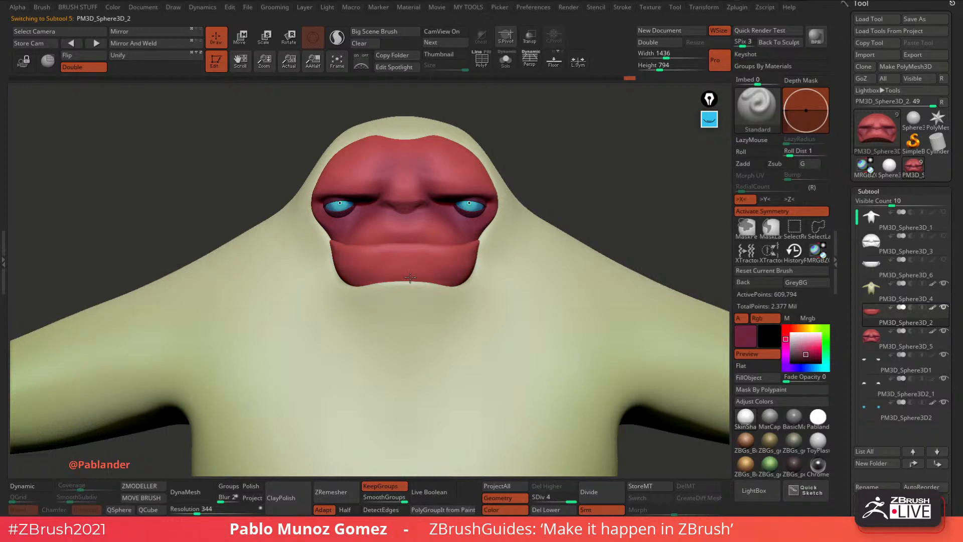
left_click_drag(548, 180, 536, 181)
Choose a light salmon and paint lighter tones over the upper face's raised areas.
left_click(454, 172, "alt")
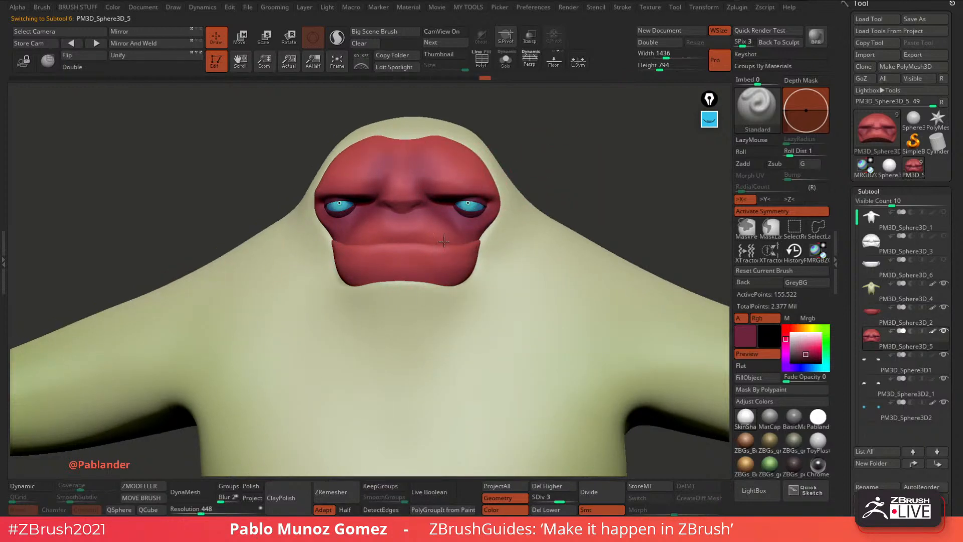
left_click_drag(809, 337, 464, 183)
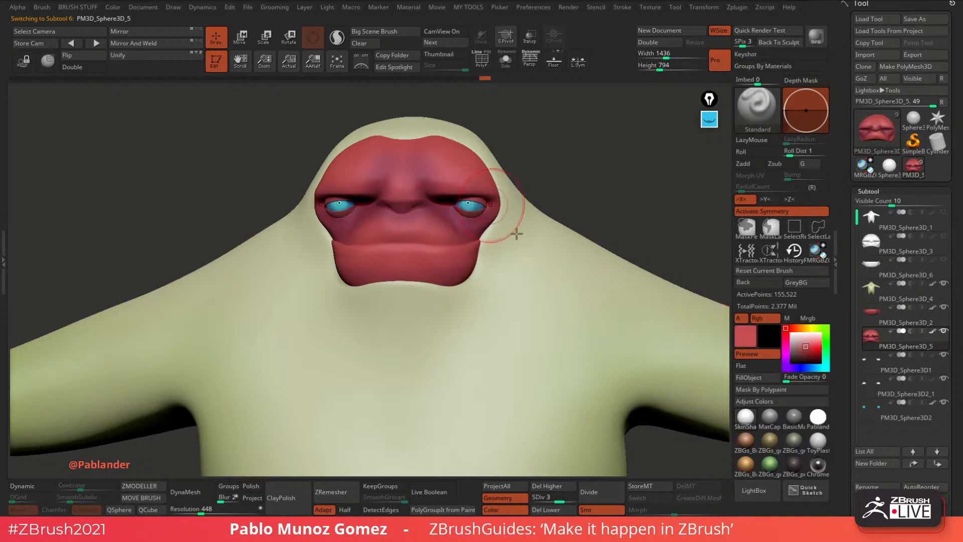
left_click(810, 342)
left_click(791, 328)
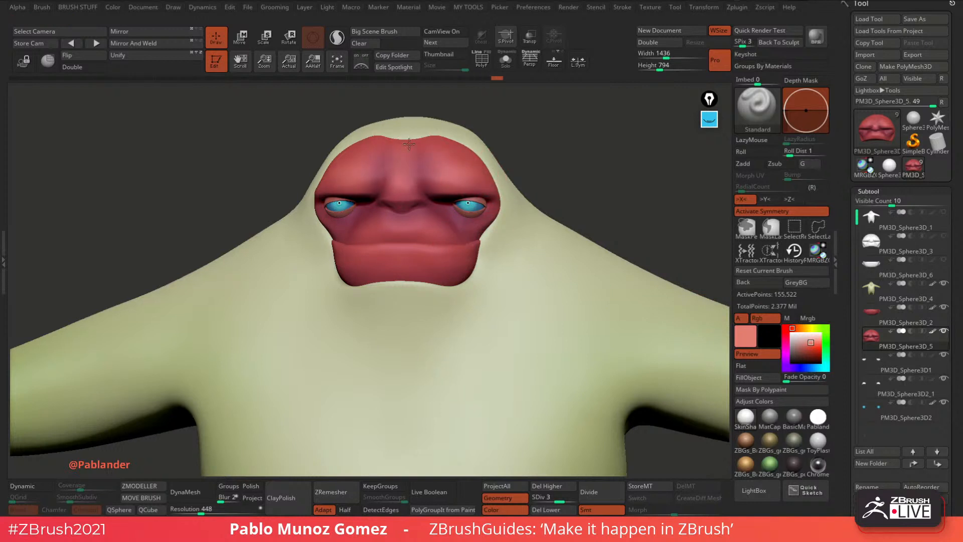
right_click(474, 163)
mouse_move(492, 183)
right_mouse_down()
mouse_move(531, 226)
mouse_move(516, 254)
mouse_move(337, 285)
right_mouse_up()
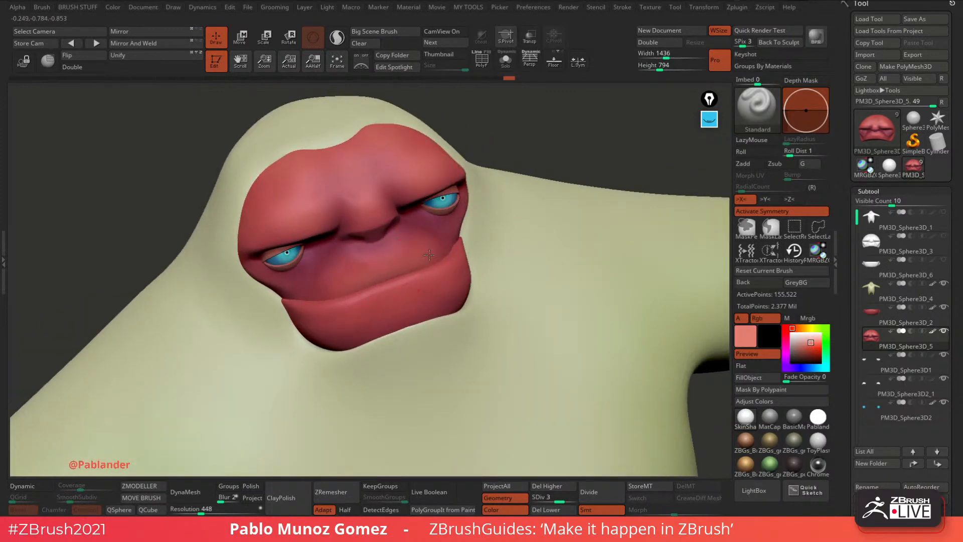
Make the jaw the active subtool and brighten its lip area with the salmon colour.
left_click(459, 250, "alt")
key("space")
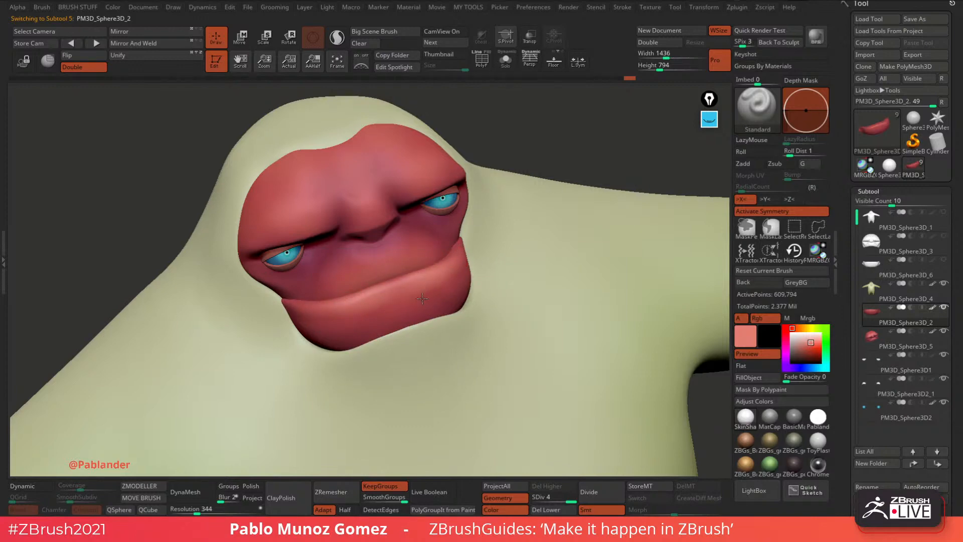
key("space")
left_click_drag(516, 167, 550, 145, "shift")
left_click_drag(574, 200, 570, 217, "alt")
Reduce the brush size and choose a dark, muted purple for the eye area.
mouse_move(803, 361)
left_mouse_down()
mouse_move(805, 351)
mouse_move(799, 357)
left_mouse_up()
right_click(365, 295)
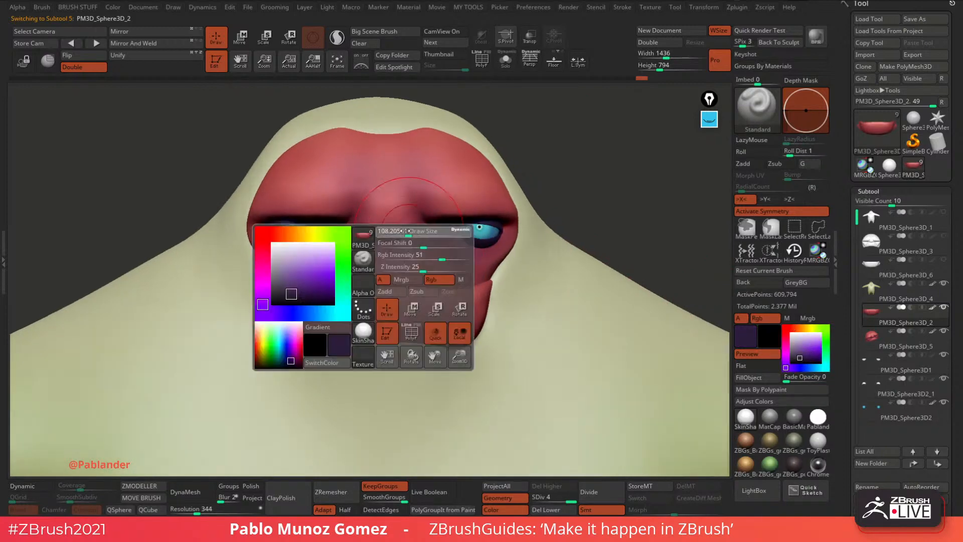
left_click_drag(422, 230, 404, 231)
mouse_move(543, 186)
left_mouse_down()
mouse_move(534, 190)
mouse_move(570, 303)
left_mouse_up()
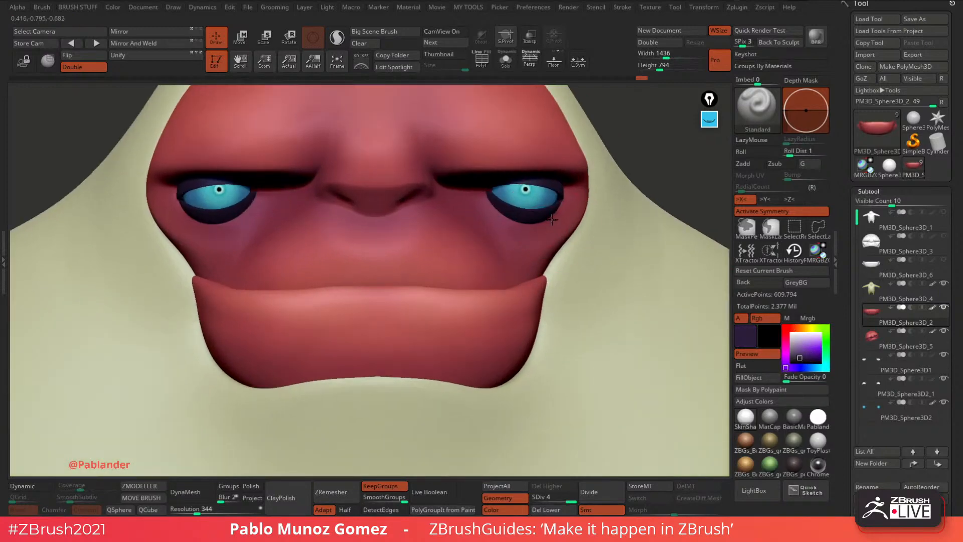
left_click_drag(806, 354, 801, 354)
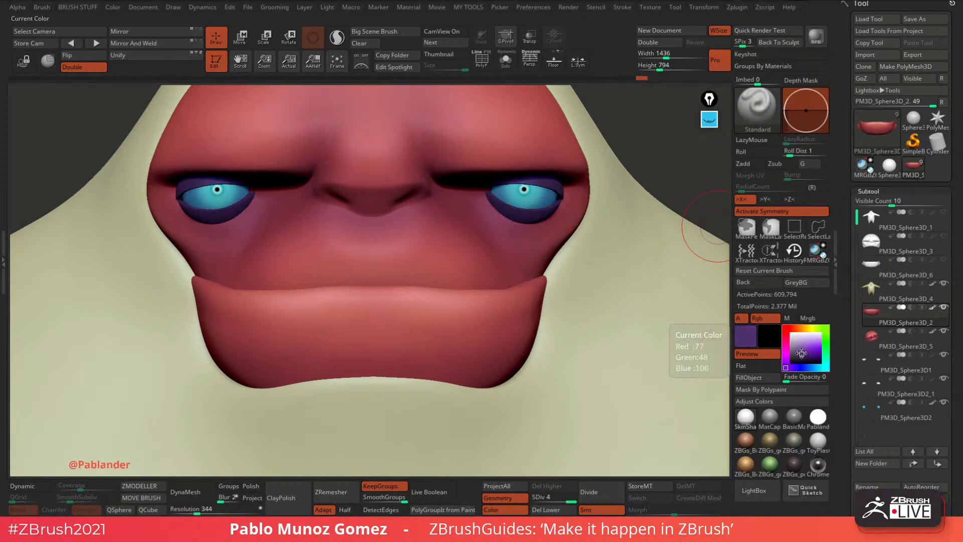
left_click_drag(639, 180, 643, 161)
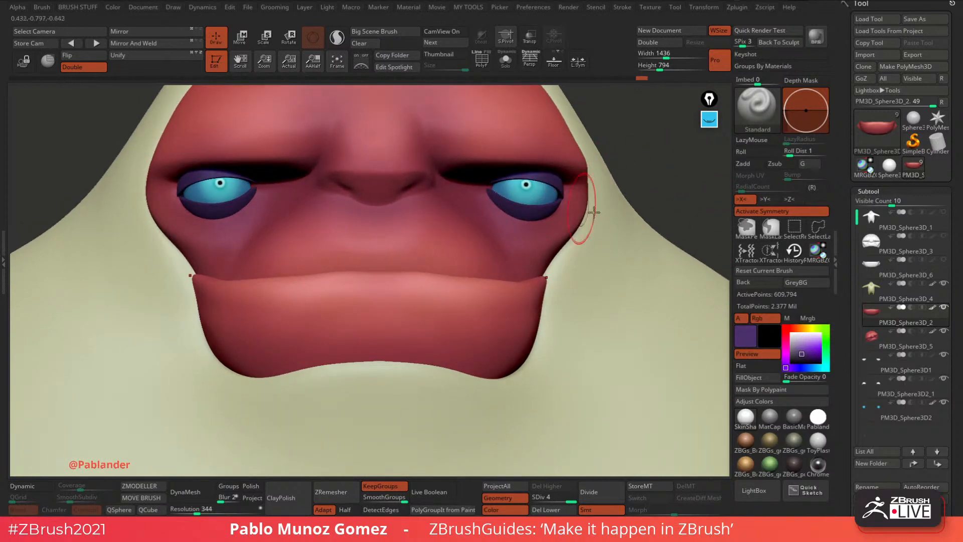
left_click(785, 355)
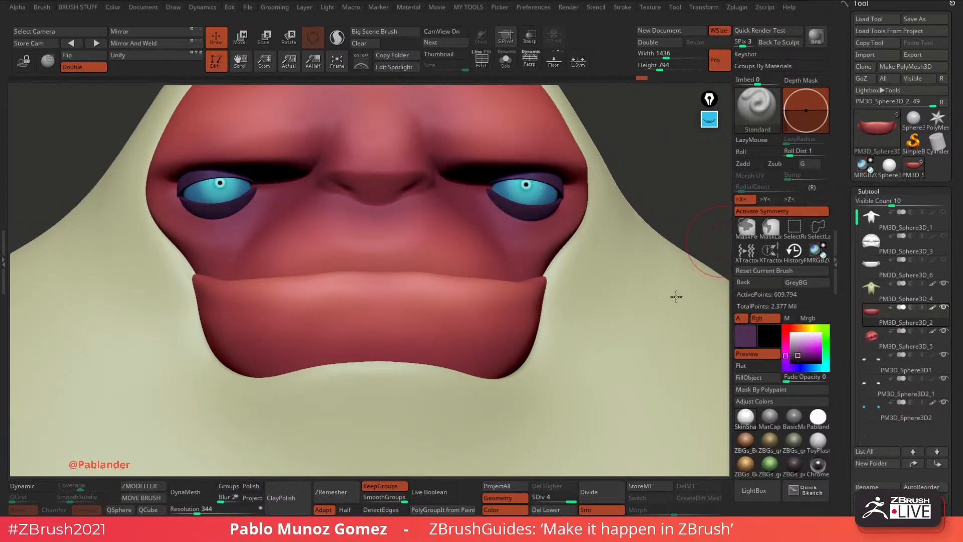
Make the upper face the active subtool and paint deep purple shading around the eyes with a darker purple.
left_click(533, 223, "alt")
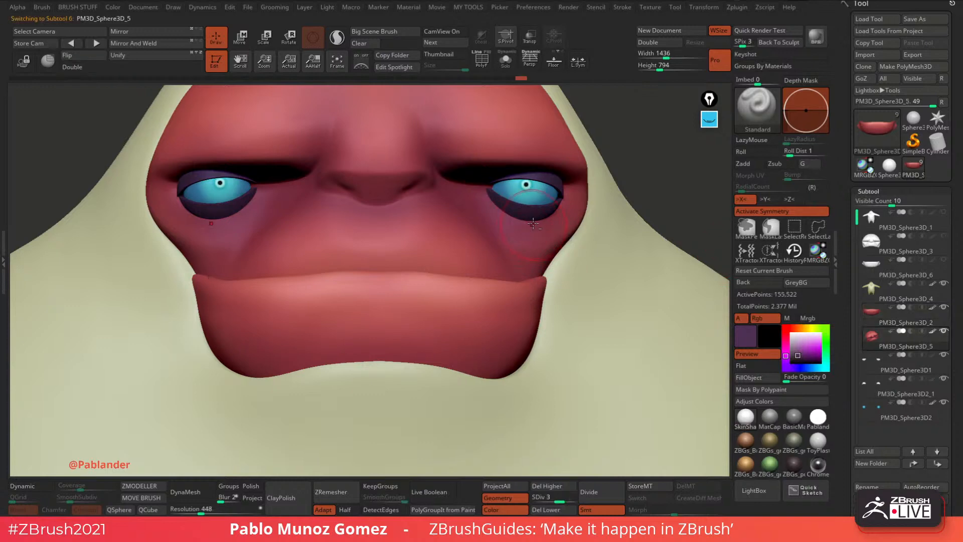
left_click_drag(629, 169, 572, 159)
key("space")
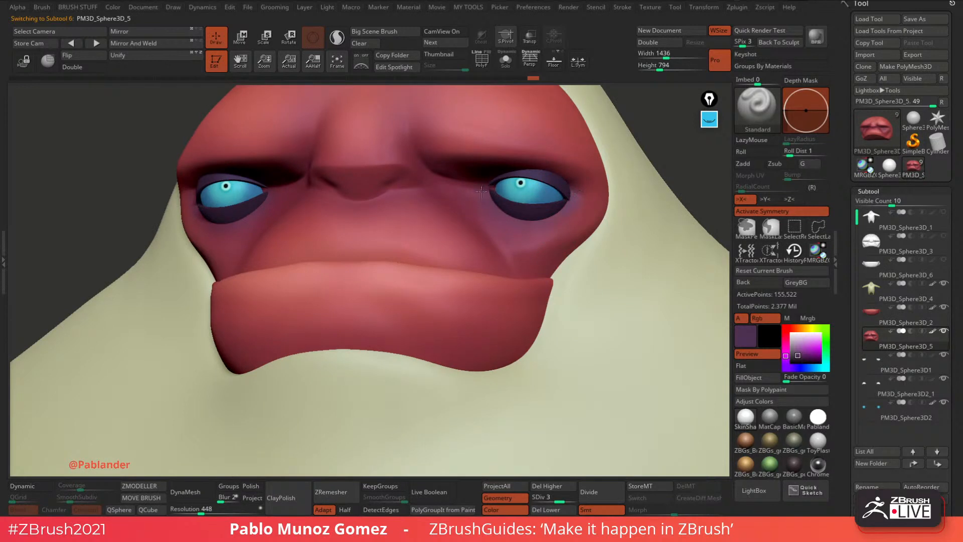
left_click(801, 358)
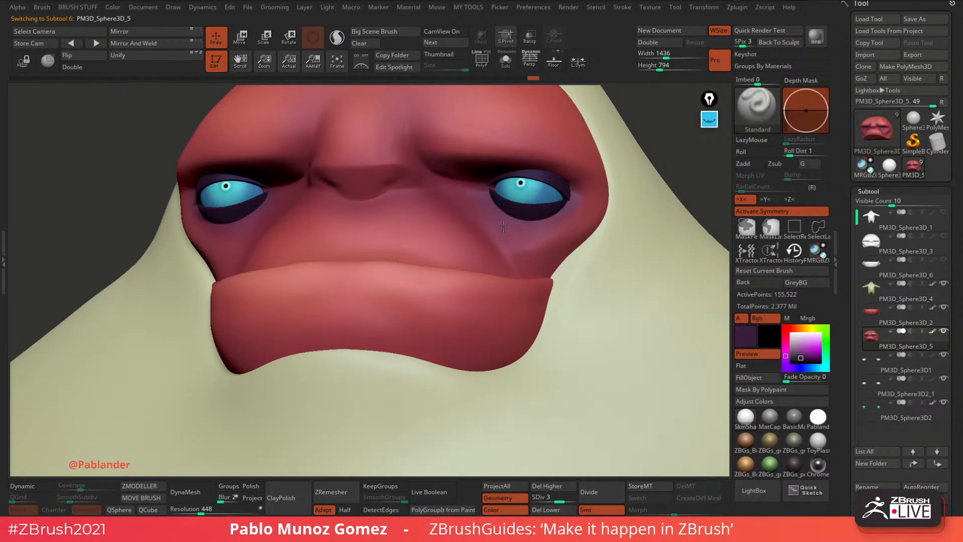
left_click_drag(631, 142, 645, 100)
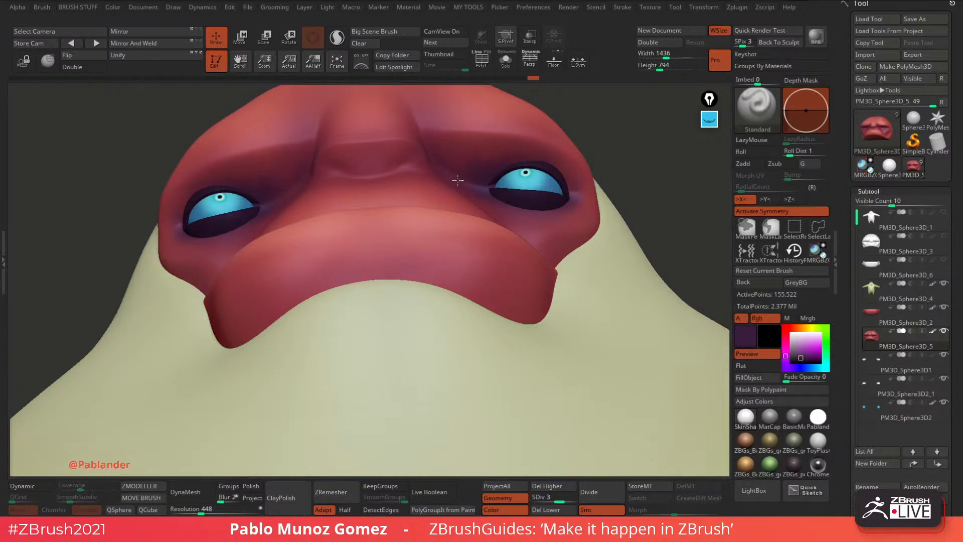
Fill both eyelid subtools, PM3D_Sphere3D1 and PM3D_Sphere3D2_1, with the dark purple.
left_click(903, 365)
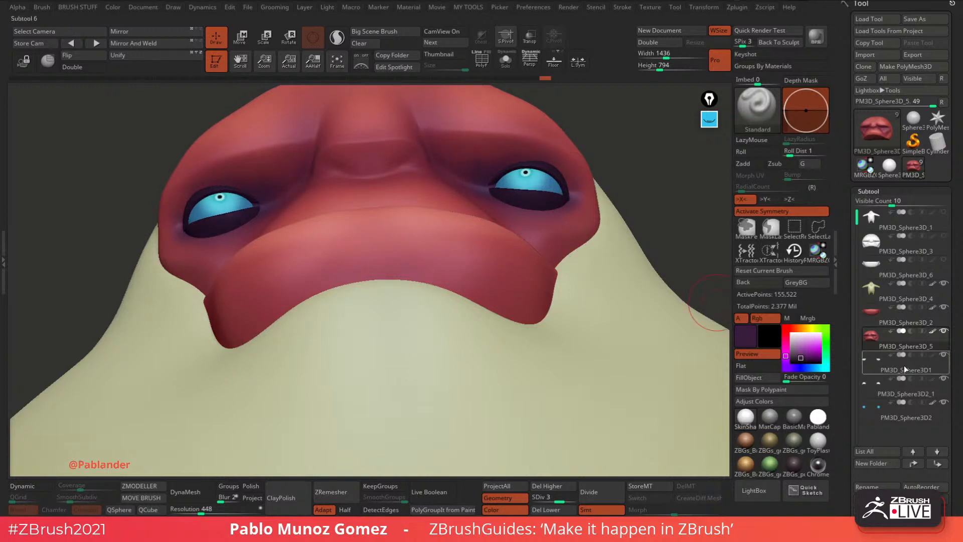
left_click(759, 378)
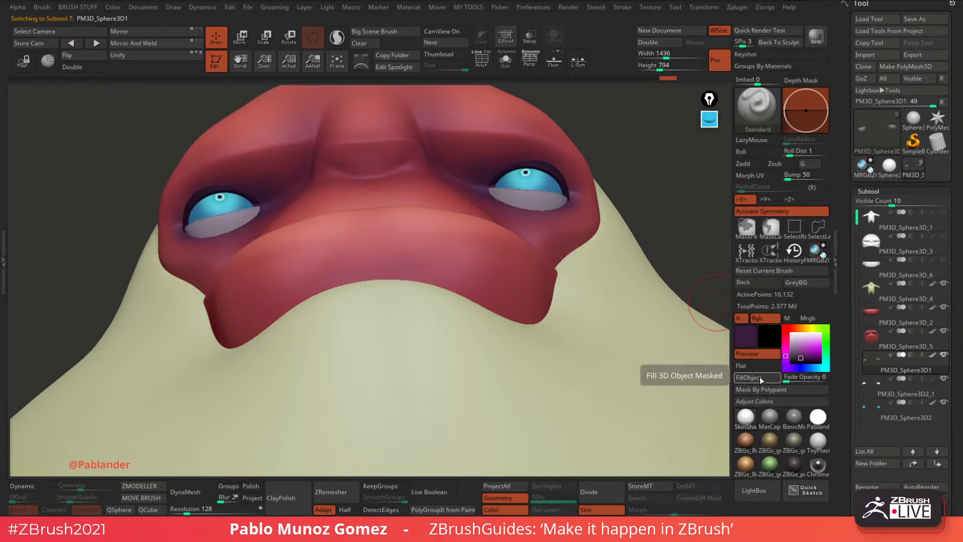
left_click(922, 377)
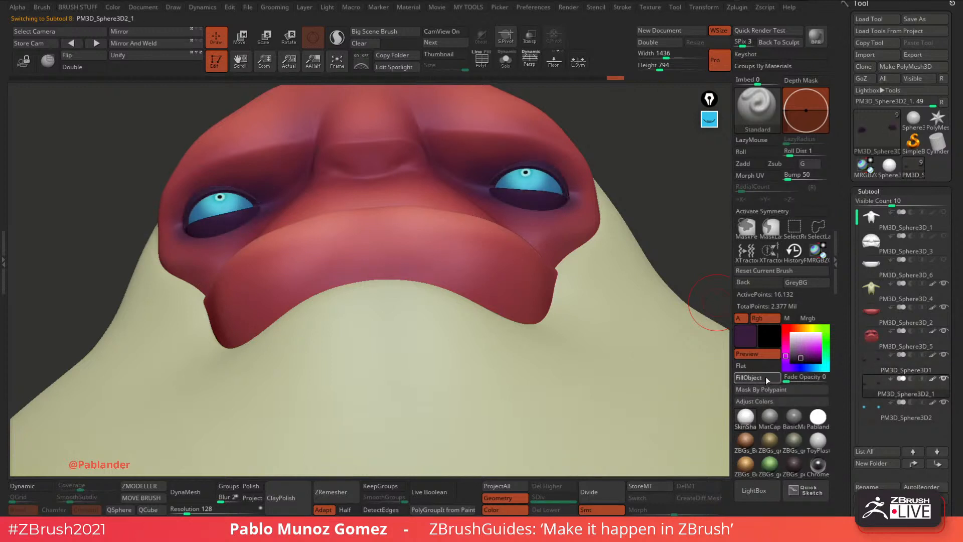
Choose a lighter violet, shrink the brush and paint soft lighter tones on the upper and lower eyelids.
left_click_drag(799, 357, 792, 366)
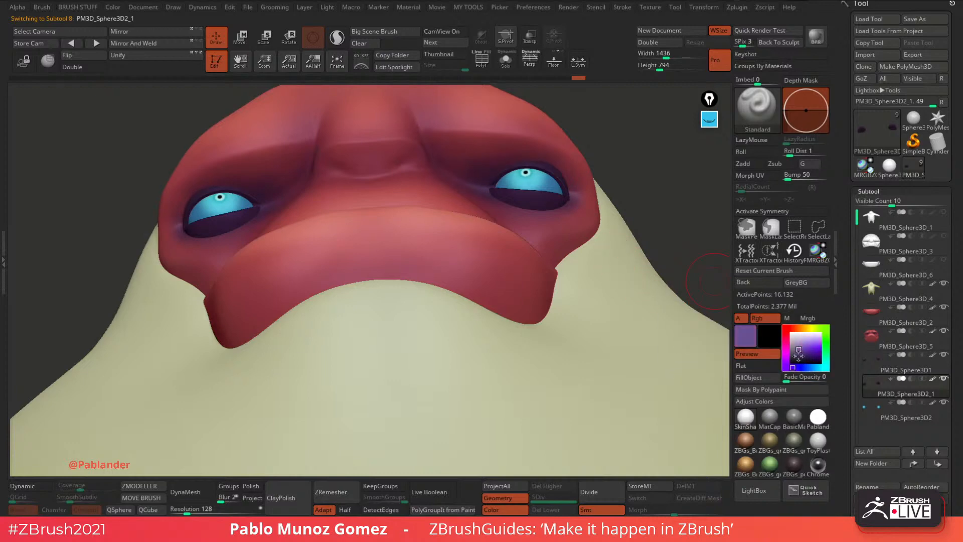
right_click(531, 167)
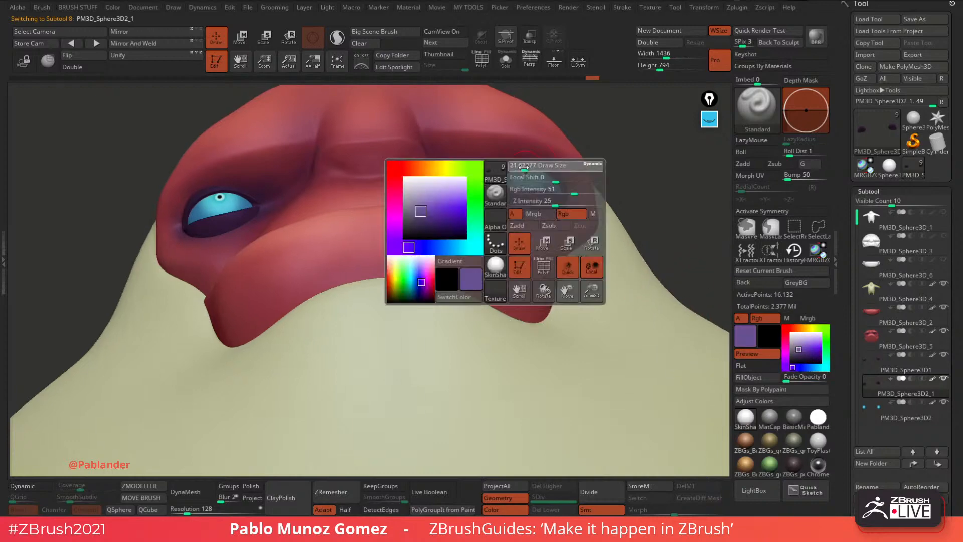
right_click_drag(531, 167, 550, 225, "ctrl")
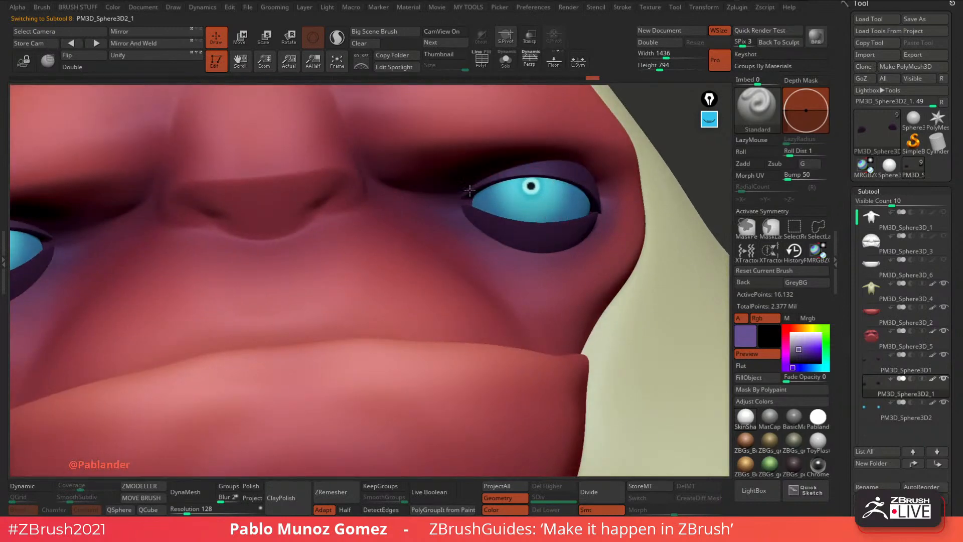
right_click_drag(544, 177, 598, 218)
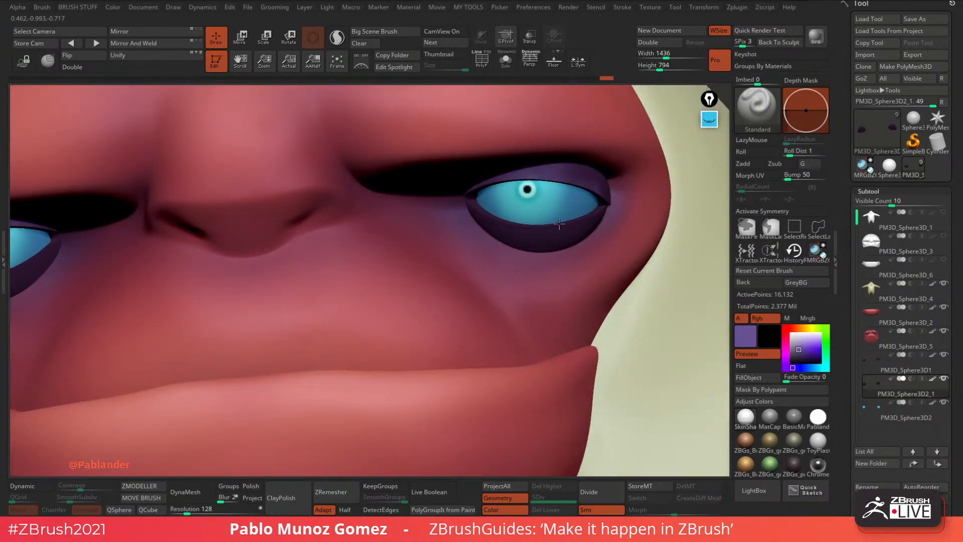
right_click_drag(661, 212, 551, 227, "alt")
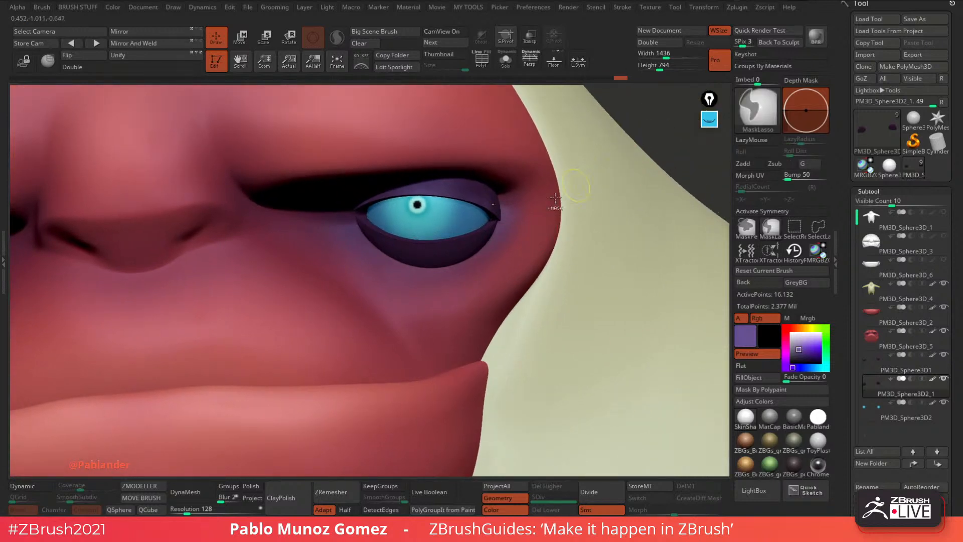
left_click(446, 247, "alt")
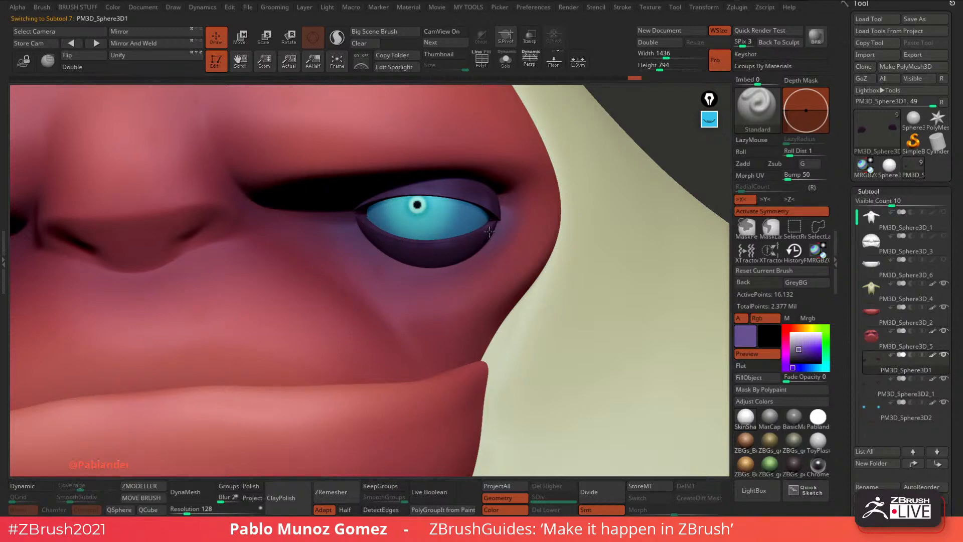
right_click_drag(489, 231, 521, 261)
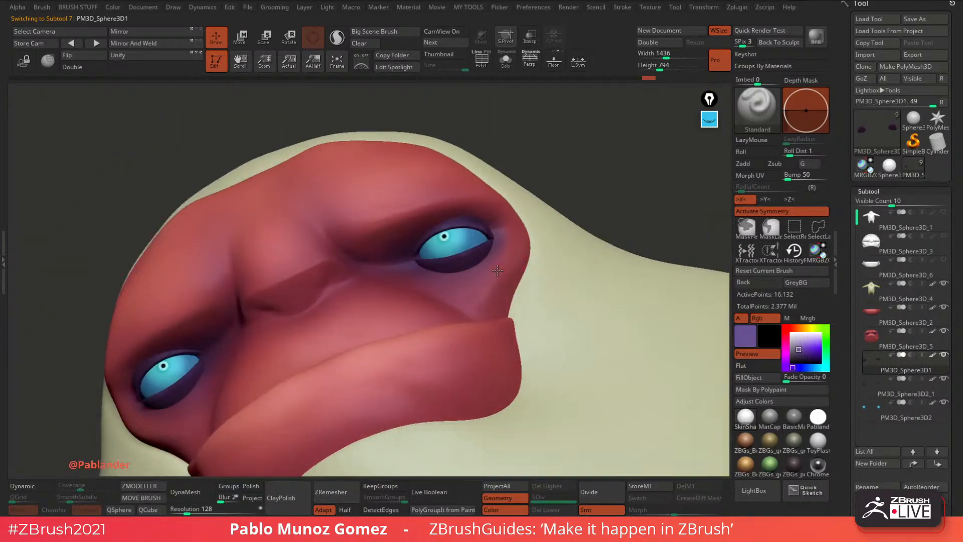
Make the upper face active with dark purple and a resized brush, try darkening the nose, and undo that stroke.
left_click(497, 271, "alt")
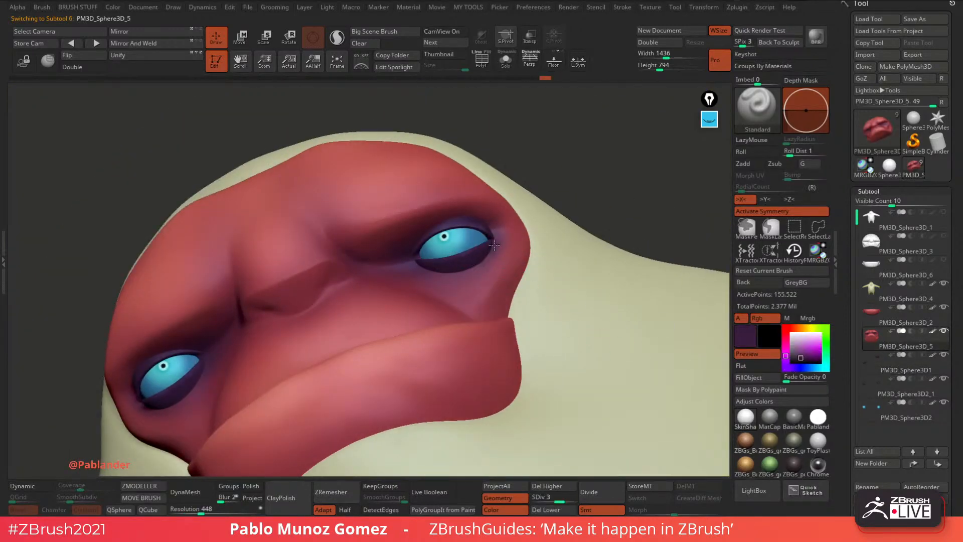
key("space")
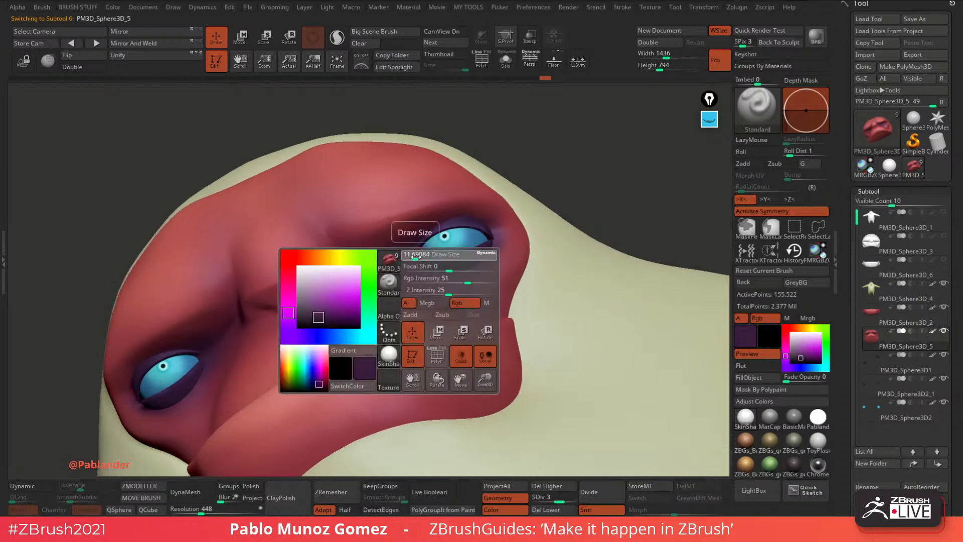
right_click_drag(537, 148, 582, 140, "alt")
mouse_move(530, 178)
right_mouse_down("shift")
mouse_move(557, 261)
mouse_move(549, 201)
mouse_move(552, 226)
right_mouse_up("shift")
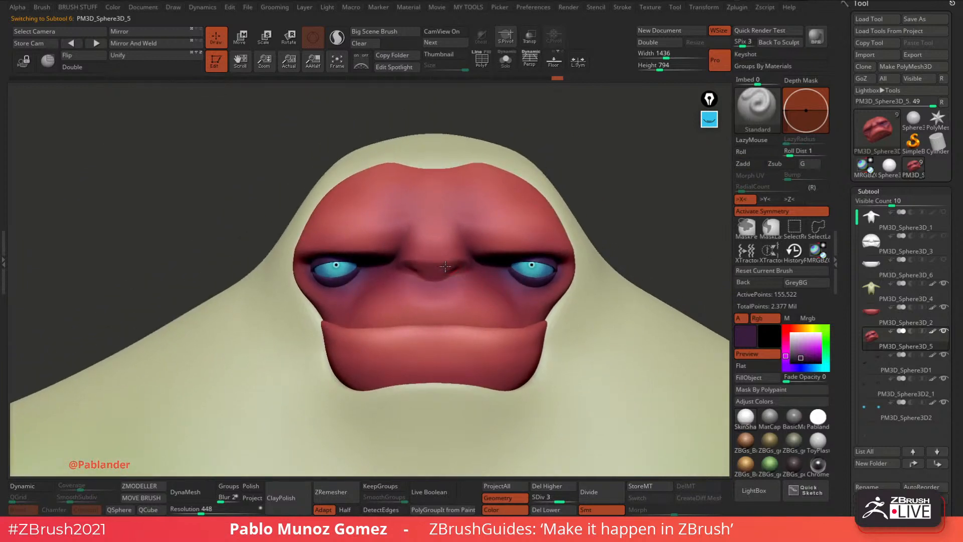
left_click_drag(445, 267, 439, 272)
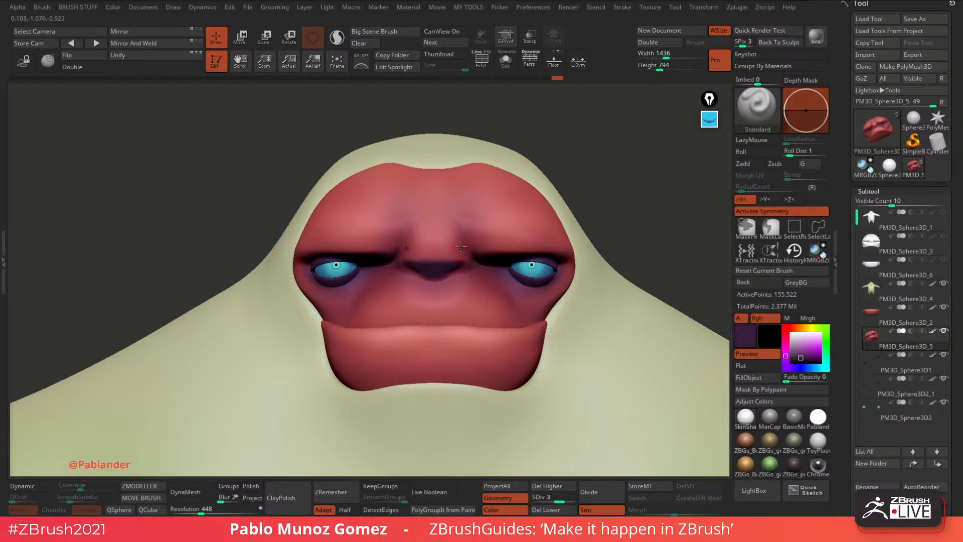
key("ctrl+z")
Choose a light peach and tint the tip of the nose with it.
left_click_drag(746, 337, 447, 288)
left_click(808, 343)
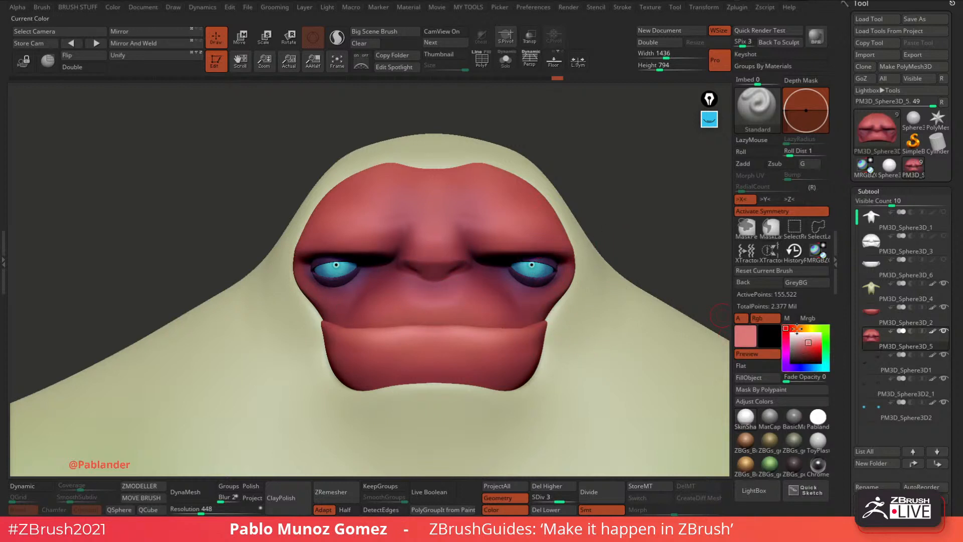
left_click(796, 328)
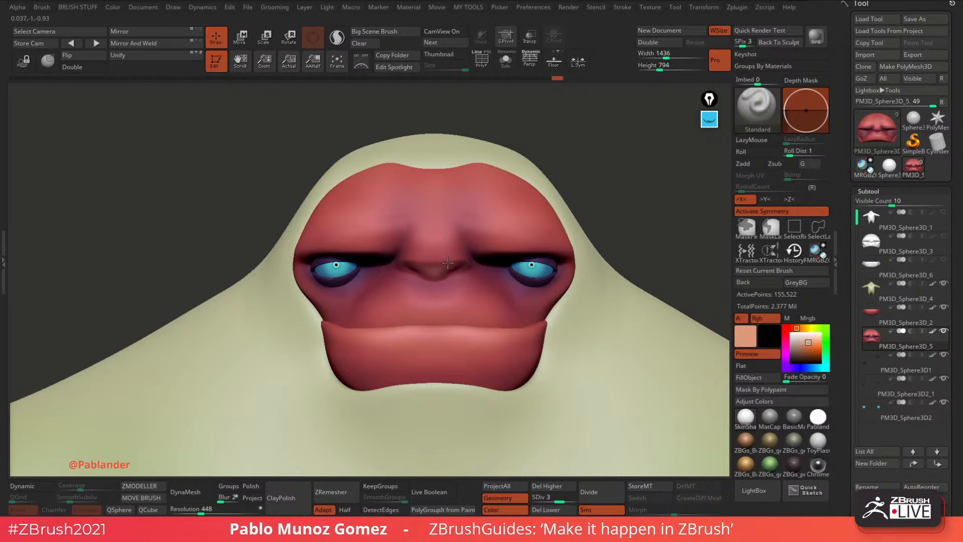
right_click_drag(501, 231, 432, 257, "ctrl")
right_click(429, 256)
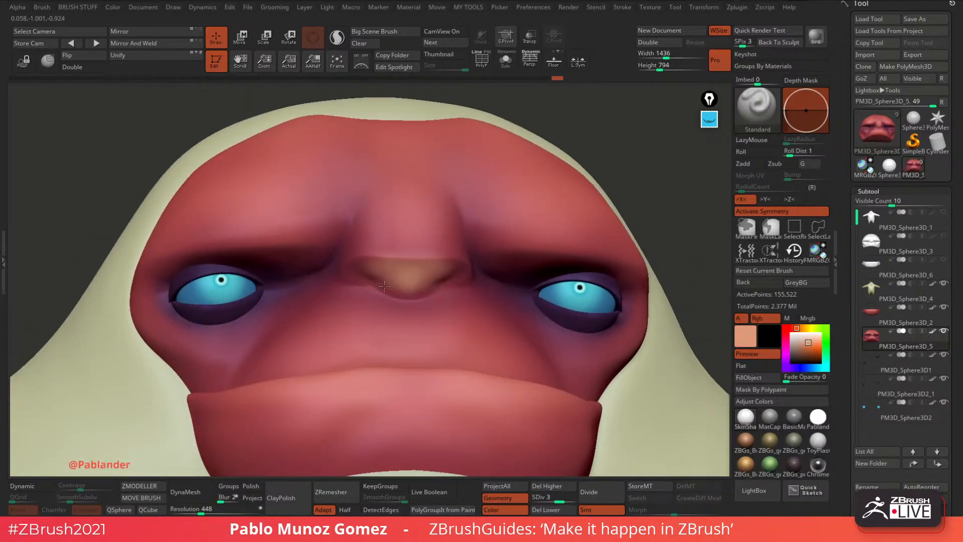
Choose a muted pinkish red and blend the peach tint into the sides of the nose.
left_click(803, 344)
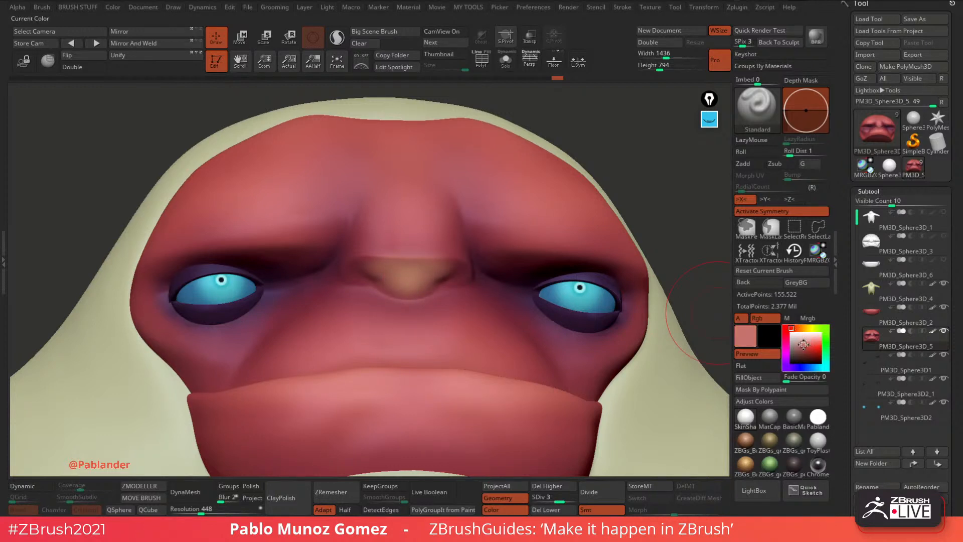
left_click_drag(363, 269, 356, 271)
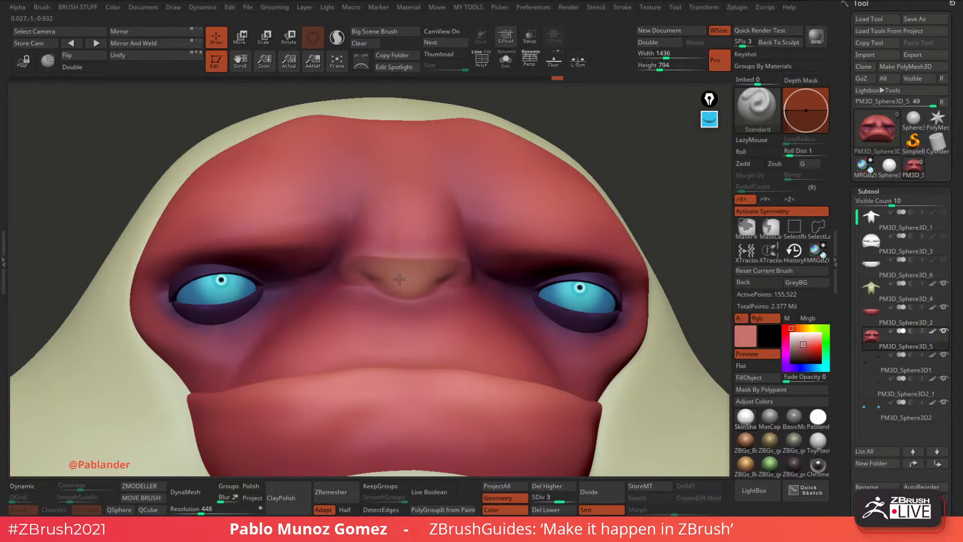
left_click_drag(458, 273, 452, 254)
right_click_drag(516, 320, 533, 362, "ctrl")
right_click_drag(534, 362, 543, 316)
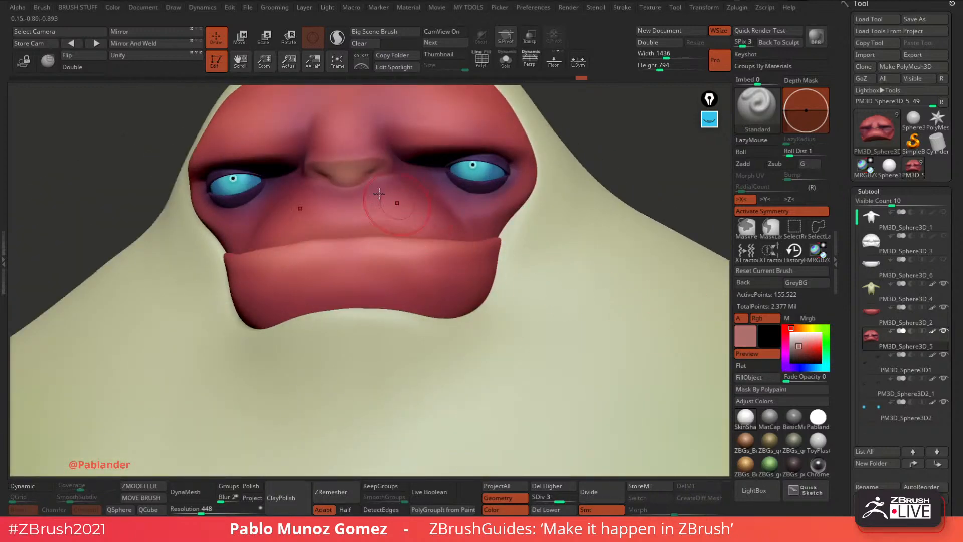
left_click_drag(385, 166, 391, 170)
mouse_move(746, 336)
left_mouse_down()
mouse_move(505, 223)
mouse_move(474, 253)
left_mouse_up()
Make the body the active subtool, choose a darker muted green and adjust the brush size.
right_click_drag(528, 332, 475, 256, "ctrl")
right_click_drag(563, 371, 551, 350, "alt")
left_click(464, 342, "alt")
left_click_drag(814, 331, 469, 414)
left_click_drag(800, 348, 798, 351)
right_click(435, 177)
right_click_drag(435, 173, 447, 255, "alt")
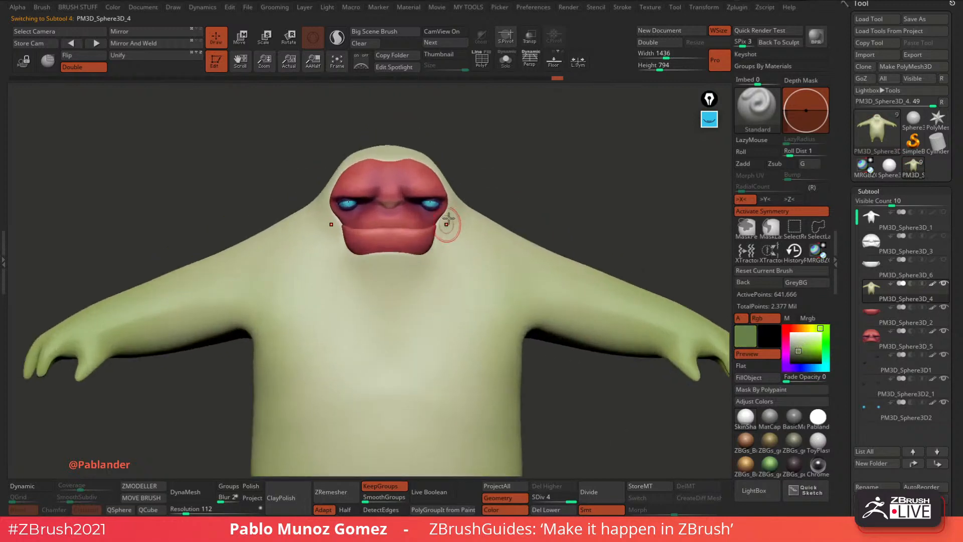
Paint soft green shading on the body around the sides of the face and the top of the head.
right_click(458, 231)
right_click_drag(530, 149, 522, 144)
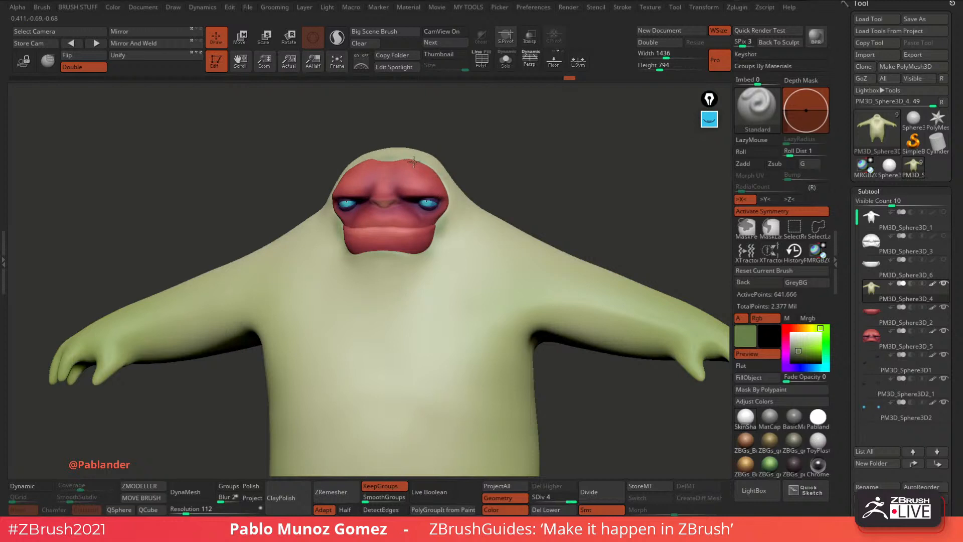
right_click_drag(413, 161, 434, 162)
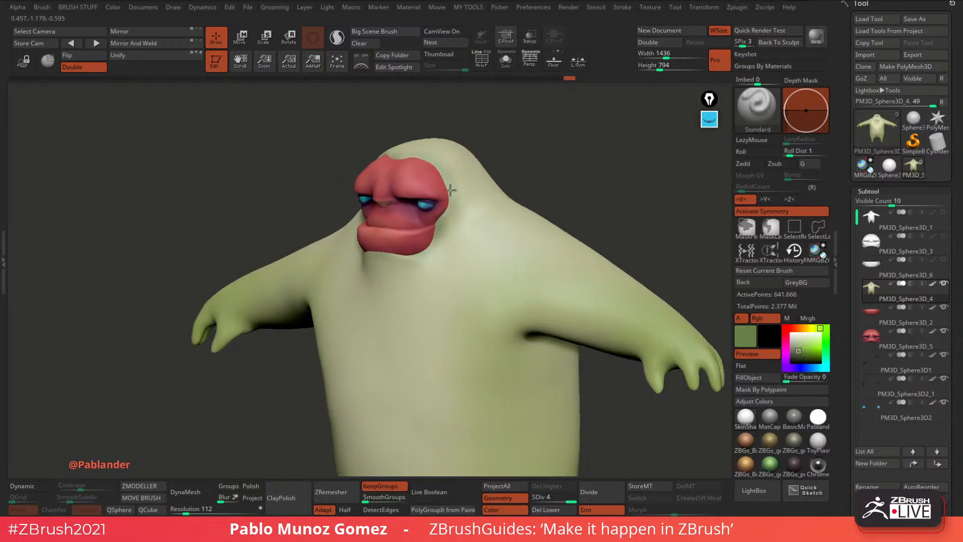
right_click_drag(456, 224, 471, 223)
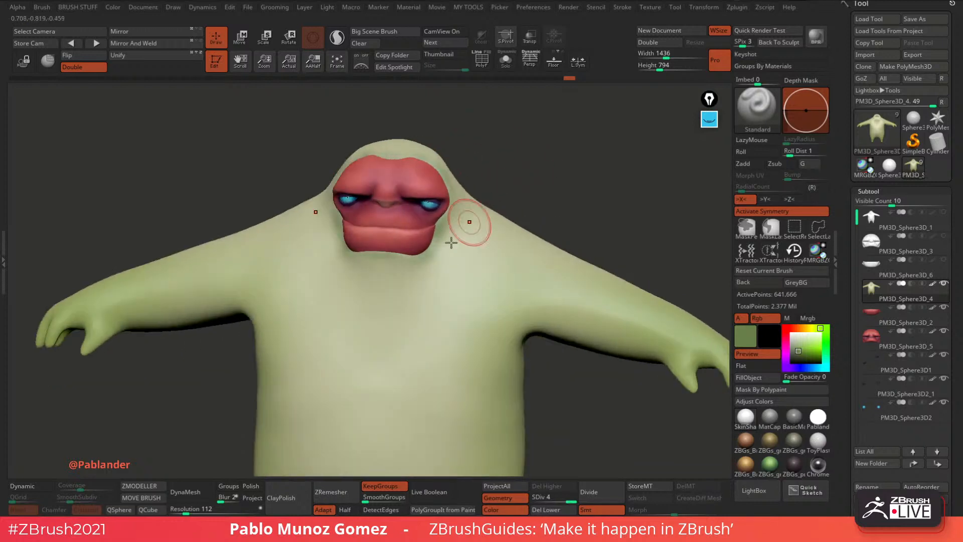
mouse_move(451, 241)
left_mouse_down()
mouse_move(432, 252)
mouse_move(445, 240)
left_mouse_up()
key("s")
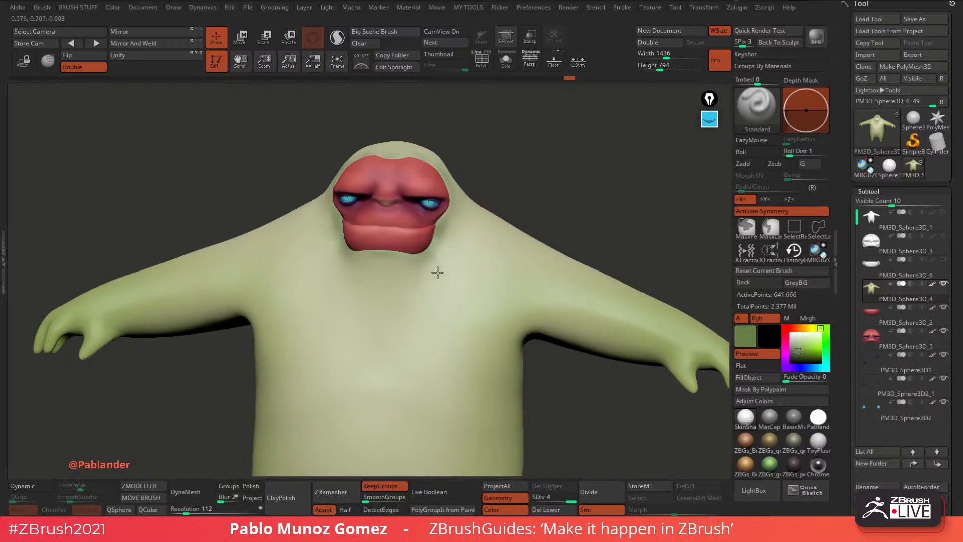
Extend the green shading beneath the jaw, isolate the body in Solo mode and paint the area behind the face.
mouse_move(426, 266)
left_mouse_down()
mouse_move(378, 290)
mouse_move(398, 281)
left_mouse_up()
mouse_move(440, 249)
left_mouse_down()
mouse_move(419, 234)
mouse_move(406, 240)
mouse_move(427, 193)
mouse_move(416, 176)
mouse_move(396, 200)
mouse_move(436, 195)
mouse_move(386, 214)
mouse_move(391, 243)
mouse_move(417, 242)
left_mouse_up()
left_click(505, 61)
left_click_drag(503, 178, 484, 210)
left_click_drag(391, 254, 412, 252)
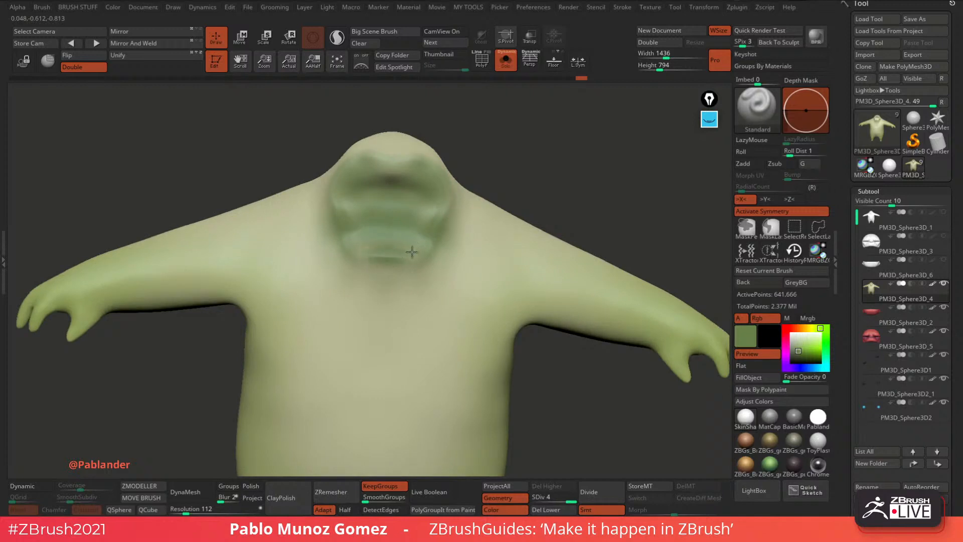
Deepen the green shading inside the body's hollow behind the face and turn off Solo mode.
left_click_drag(395, 191, 394, 175)
left_click_drag(464, 163, 483, 158)
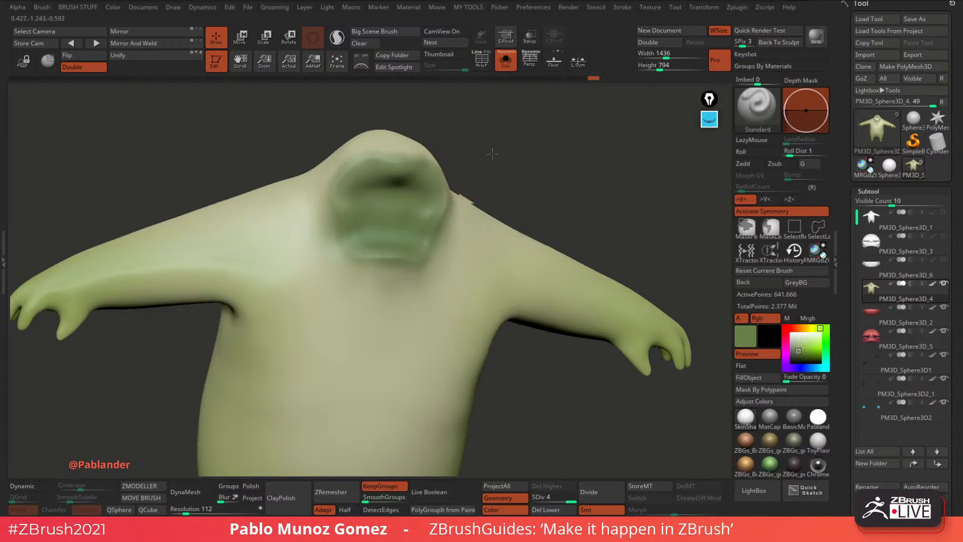
left_click_drag(467, 199, 419, 179)
left_click_drag(492, 144, 430, 215)
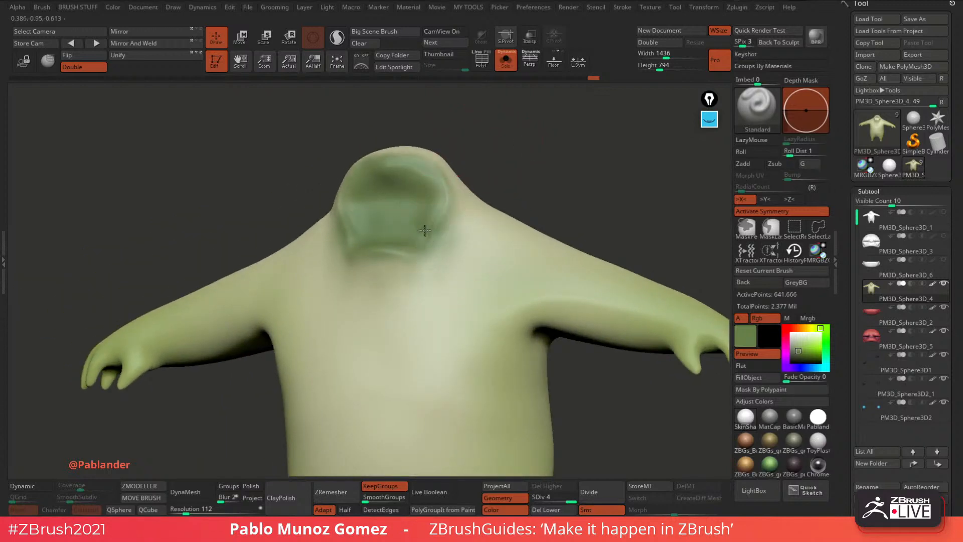
mouse_move(494, 168)
left_mouse_down()
mouse_move(446, 187)
mouse_move(430, 182)
left_mouse_up()
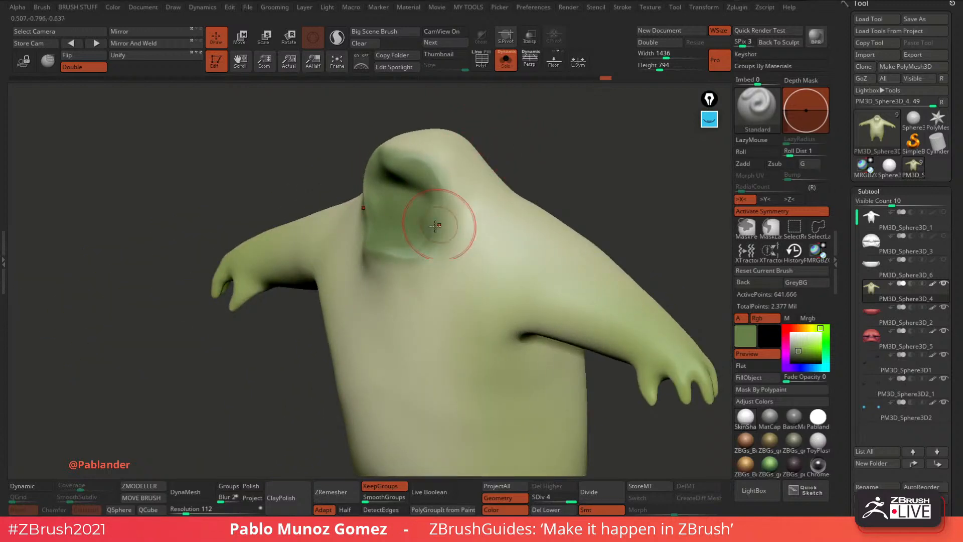
mouse_move(522, 162)
left_mouse_down()
mouse_move(576, 157)
mouse_move(426, 331)
left_mouse_up()
left_click(506, 60)
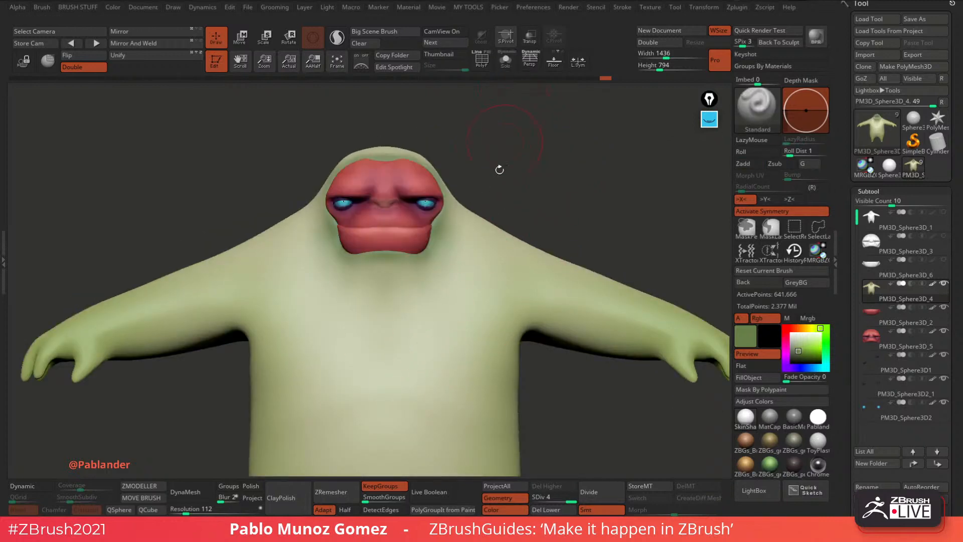
Build up the green shading on the body along the jaw and the sides of the face.
mouse_move(439, 222)
left_mouse_down()
mouse_move(400, 274)
mouse_move(409, 258)
left_mouse_up()
left_click_drag(504, 171, 506, 176)
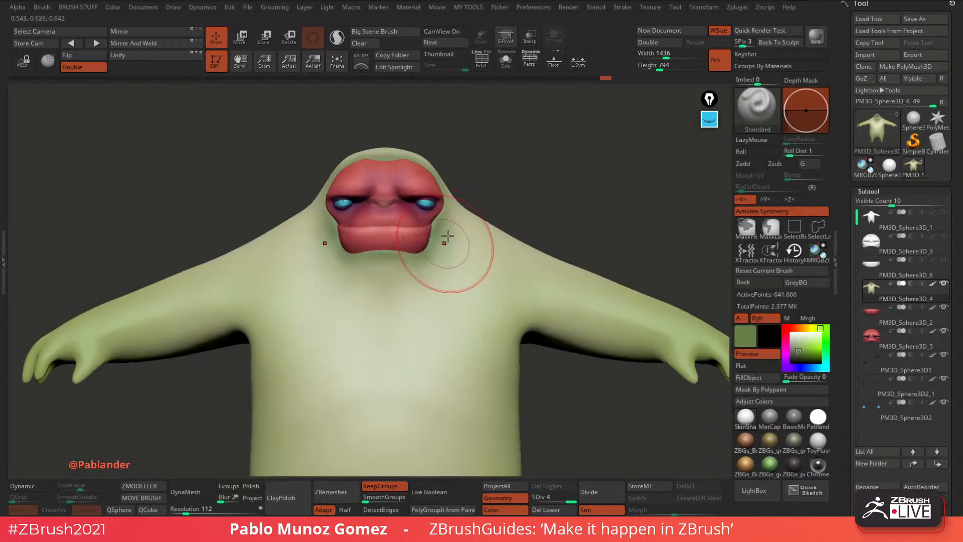
left_click_drag(445, 237, 440, 218)
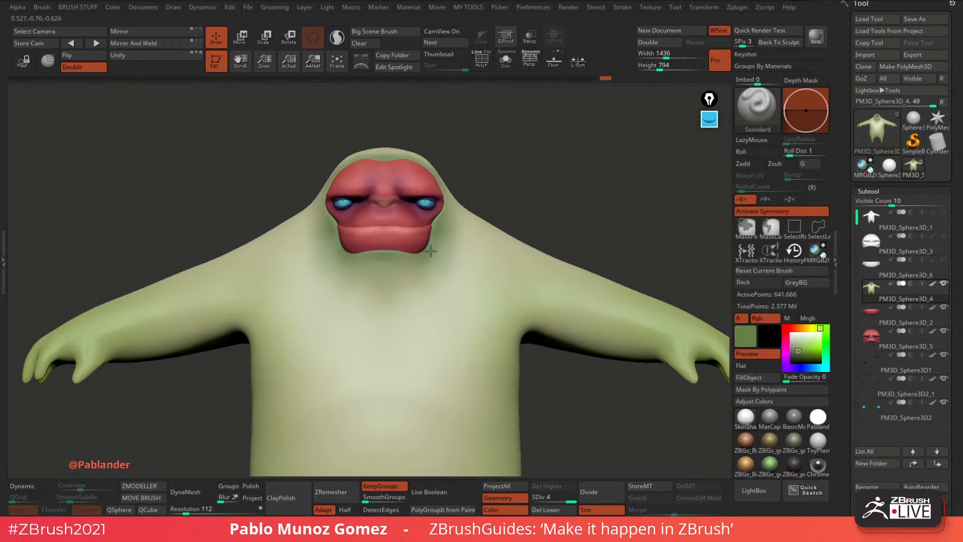
left_click_drag(524, 171, 464, 188)
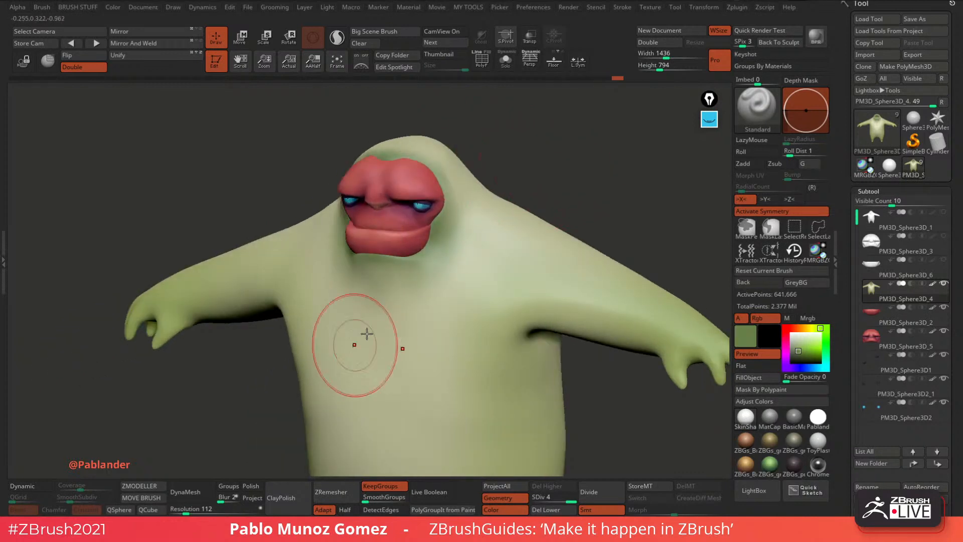
Choose the pale yellowish green of the body and soften the outer edge of the shading around the face.
mouse_move(807, 336)
left_mouse_down()
mouse_move(526, 291)
mouse_move(512, 279)
left_mouse_up()
left_click_drag(448, 236, 459, 210)
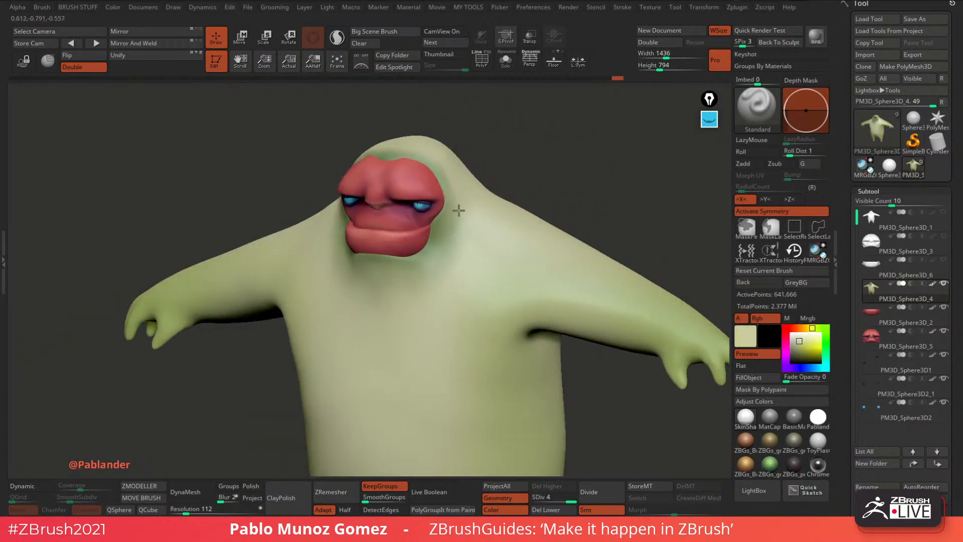
left_click_drag(410, 146, 401, 139)
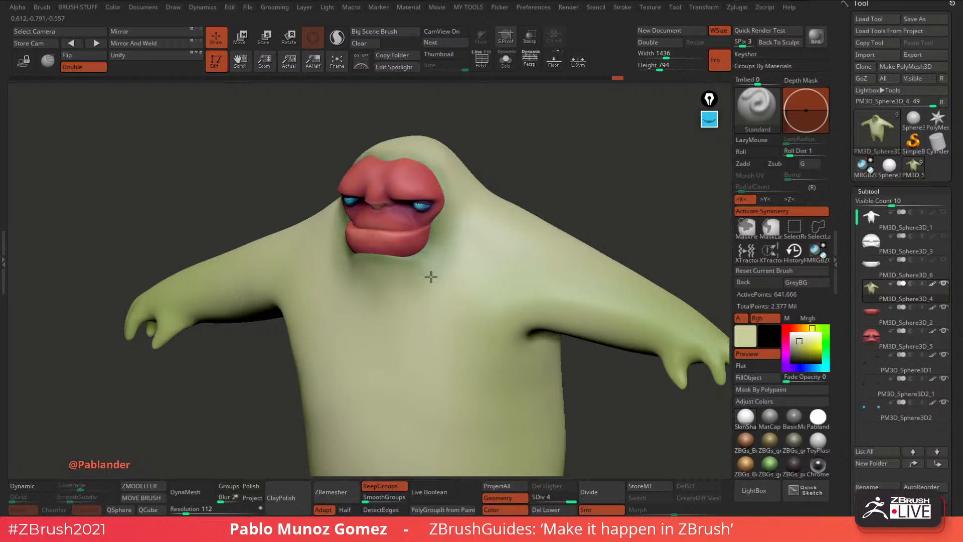
left_click_drag(575, 211, 544, 378)
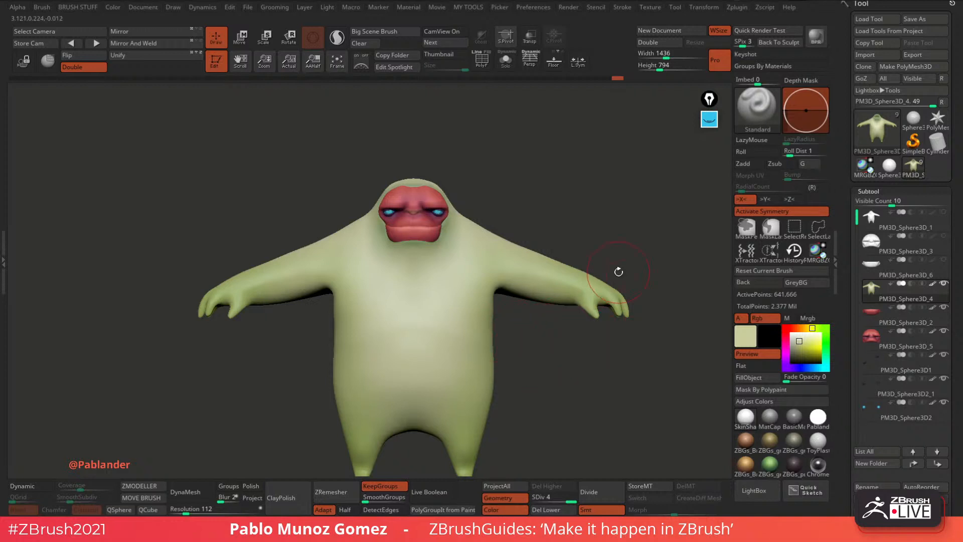
Choose a muted, cooler green as the paint color and adjust the brush size.
mouse_move(534, 342)
left_mouse_down()
mouse_move(546, 337)
mouse_move(549, 361)
mouse_move(541, 346)
left_mouse_up()
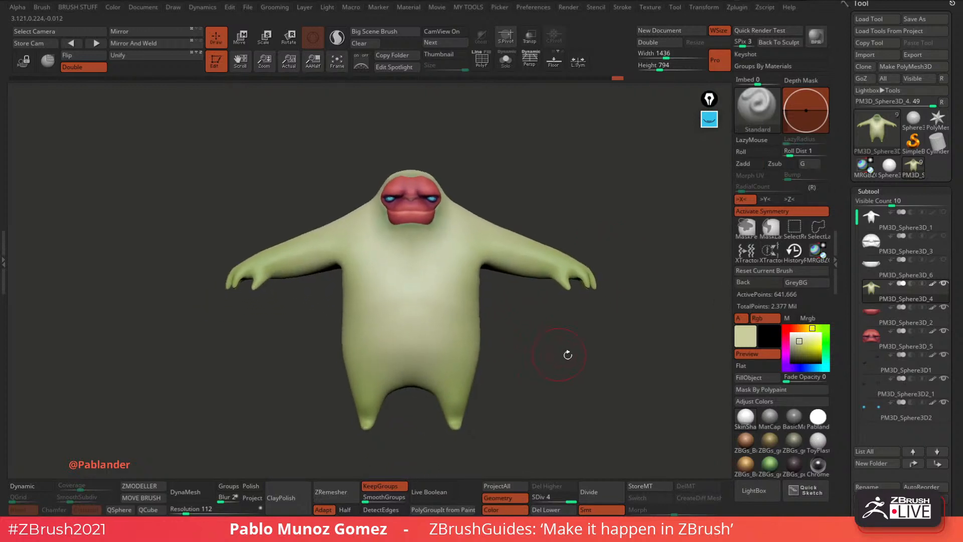
left_click(825, 328)
left_click(799, 347)
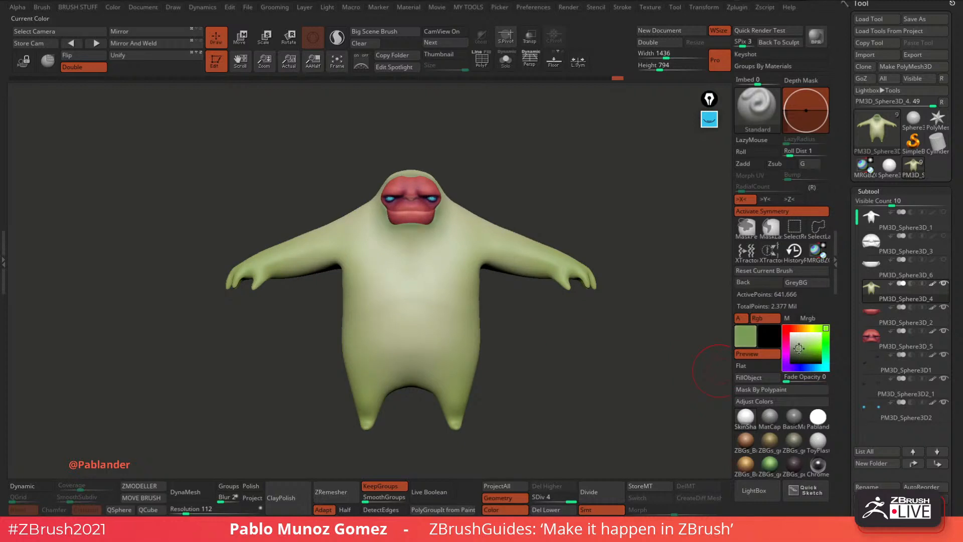
left_click(826, 342)
left_click(794, 350)
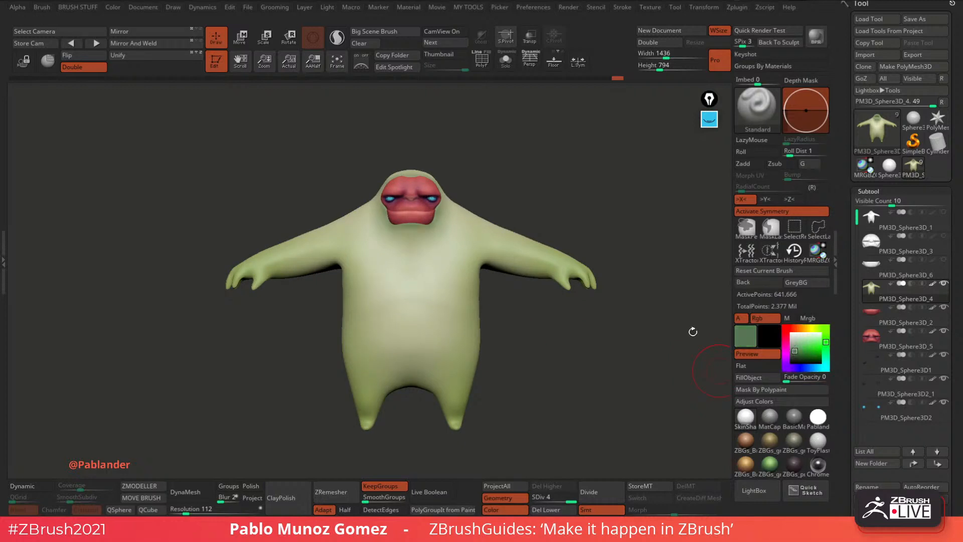
key("space")
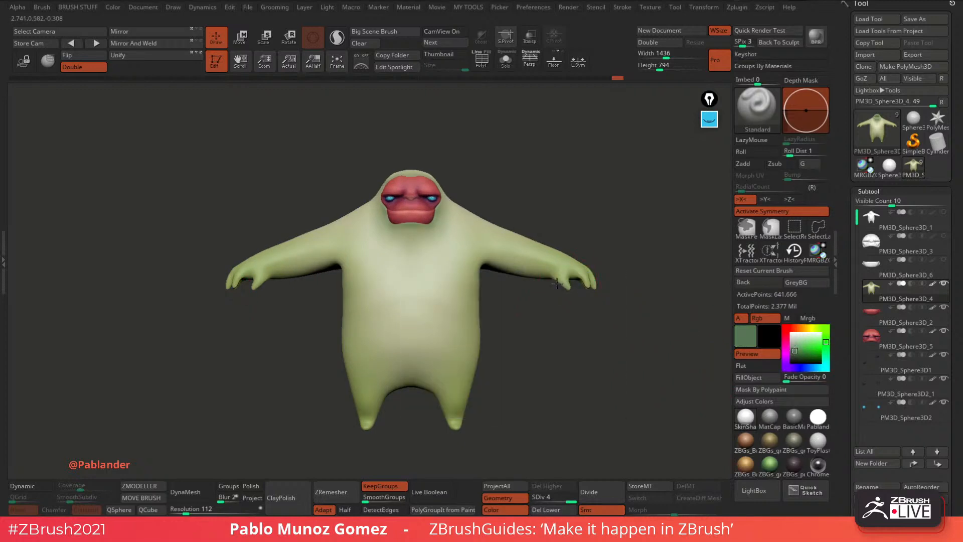
Tint the hands and the tips of both feet with the cooler green, working around the legs.
mouse_move(557, 284)
right_mouse_down()
mouse_move(586, 284)
mouse_move(567, 279)
mouse_move(652, 317)
mouse_move(506, 391)
right_mouse_up()
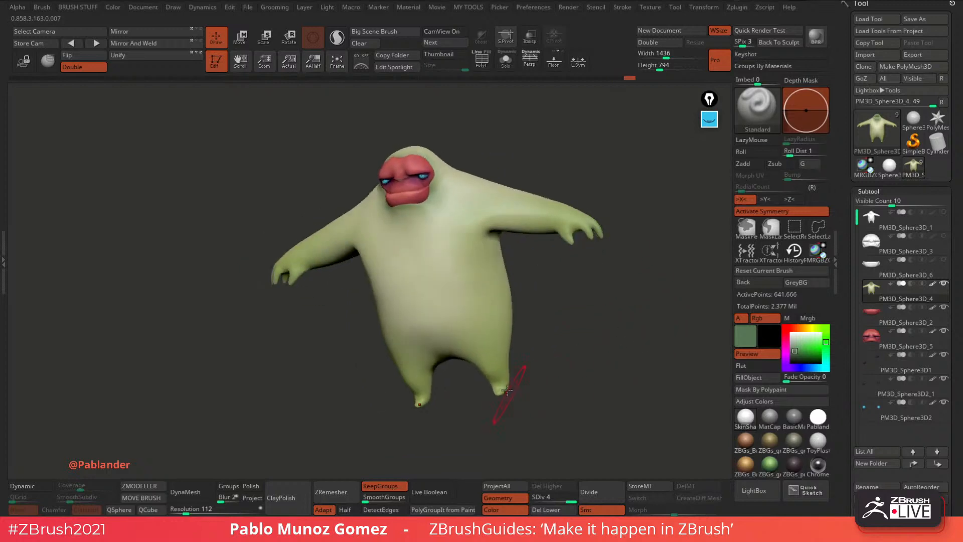
left_click_drag(491, 398, 505, 386)
right_click_drag(471, 401, 499, 401, "shift")
left_click_drag(498, 393, 486, 398)
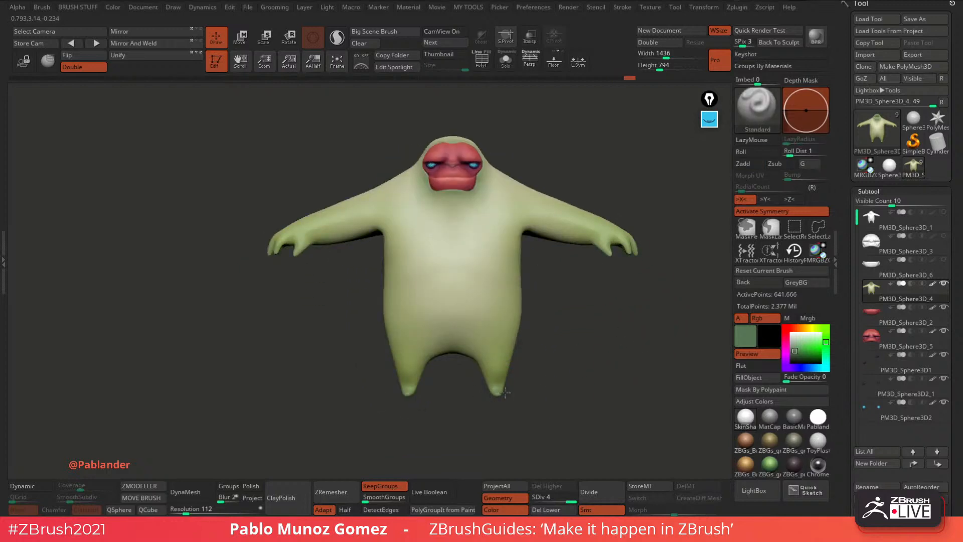
right_click_drag(489, 398, 612, 383)
left_click_drag(487, 386, 472, 392)
right_click_drag(473, 381, 563, 286)
Adjust the brush size and paint soft green shading on the back and behind the legs.
key("space")
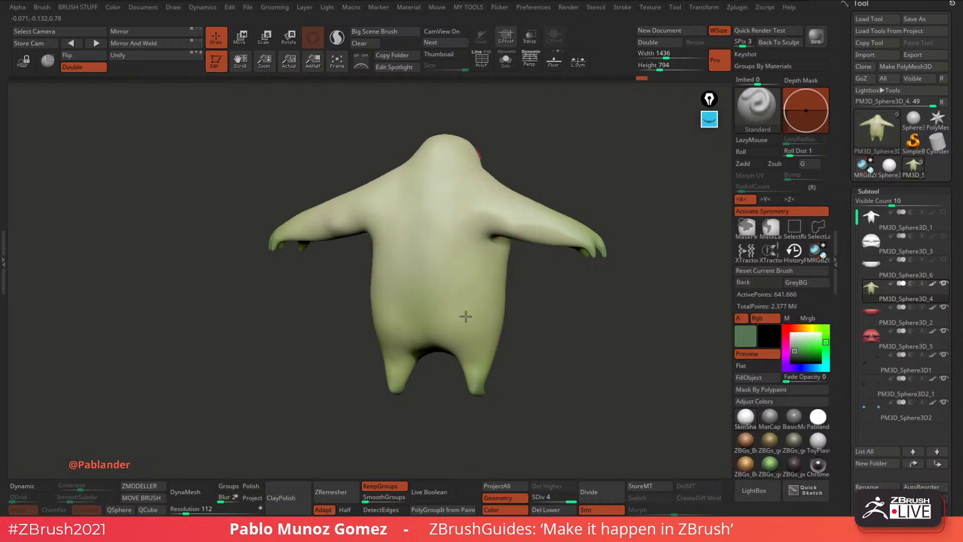
right_click_drag(465, 316, 469, 291)
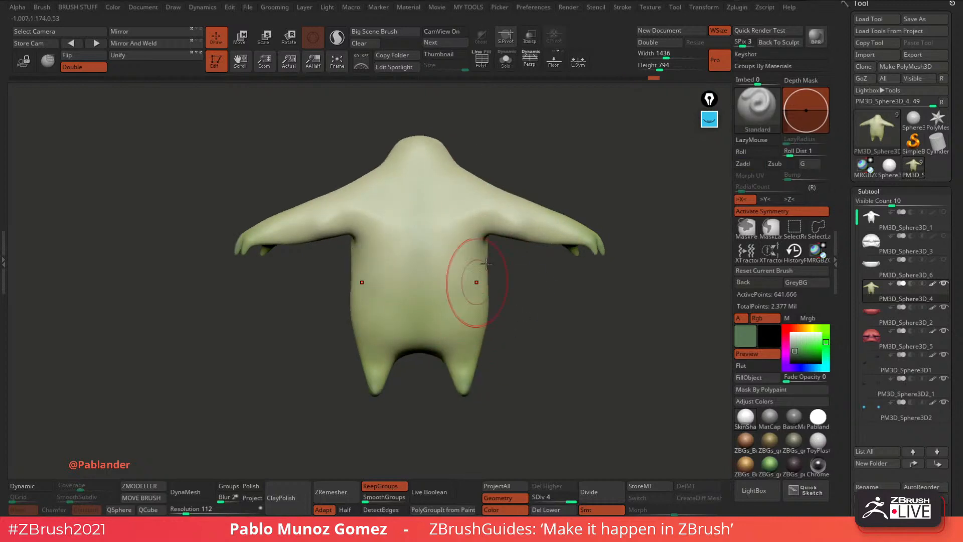
left_click_drag(506, 320, 494, 325)
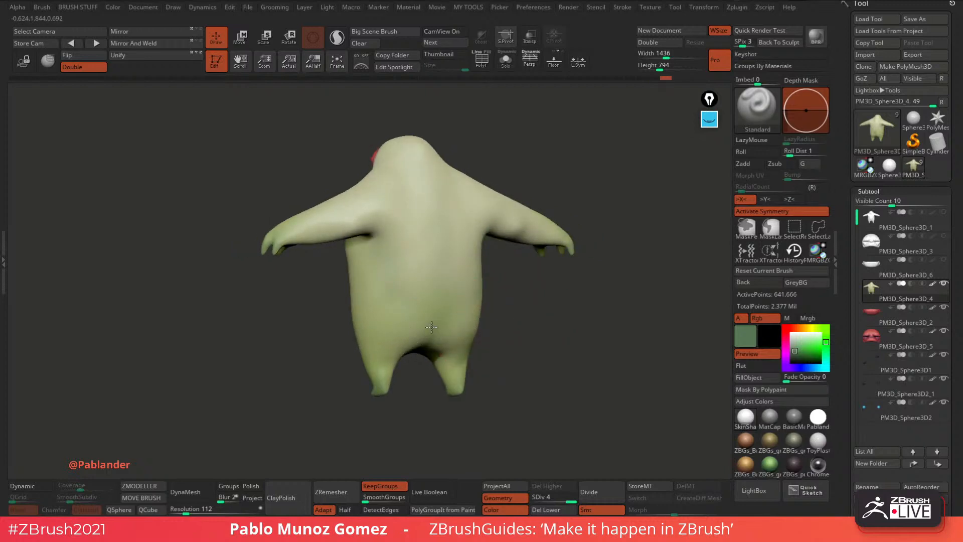
left_click_drag(397, 366, 379, 368)
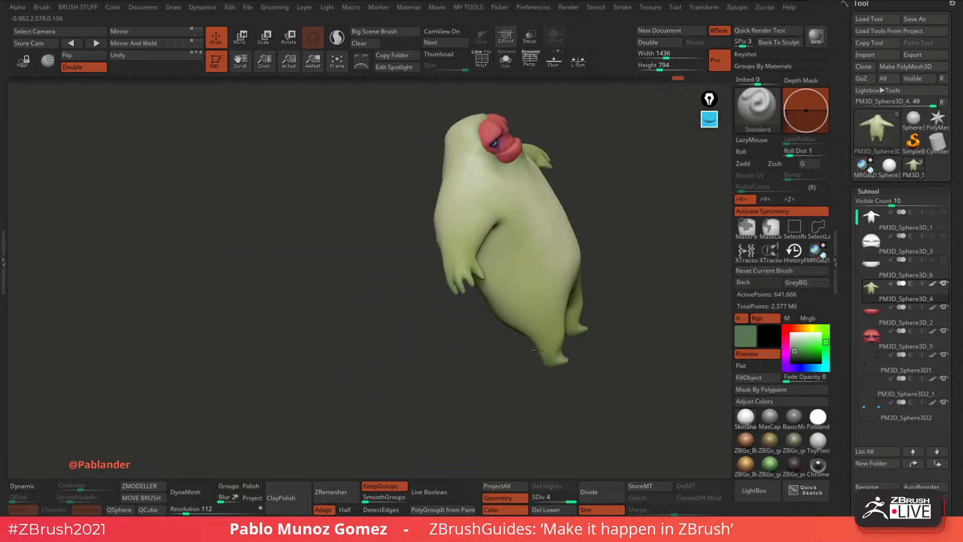
Continue the cool green tint on the feet, hands and sides of the body from the front.
mouse_move(468, 384)
left_mouse_down()
mouse_move(505, 359)
mouse_move(458, 337)
mouse_move(492, 281)
left_mouse_up()
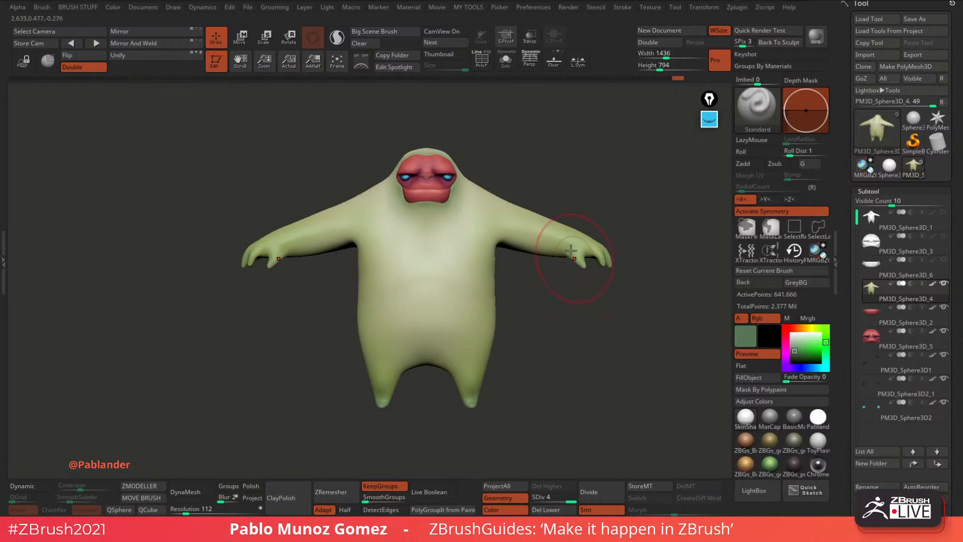
scroll(577, 253, "up", 2)
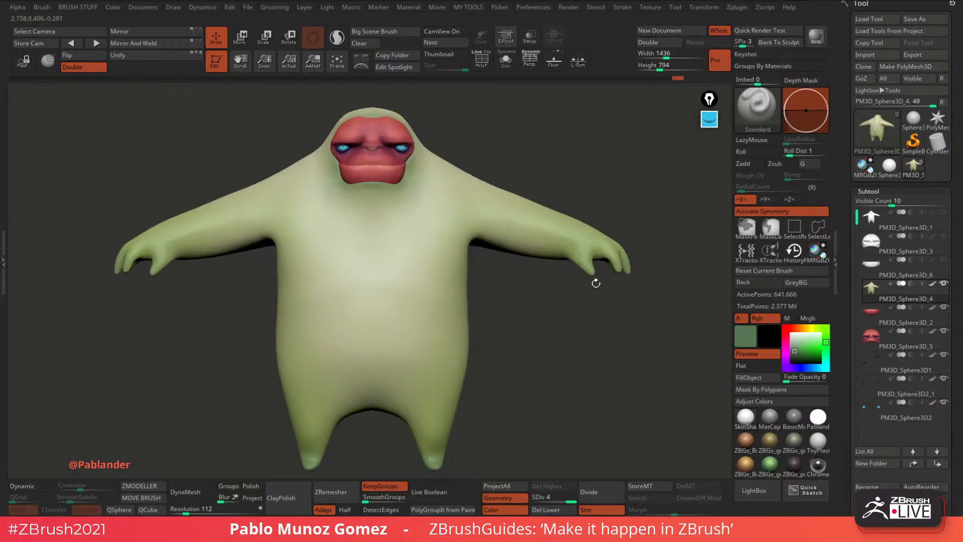
left_click_drag(596, 283, 448, 187)
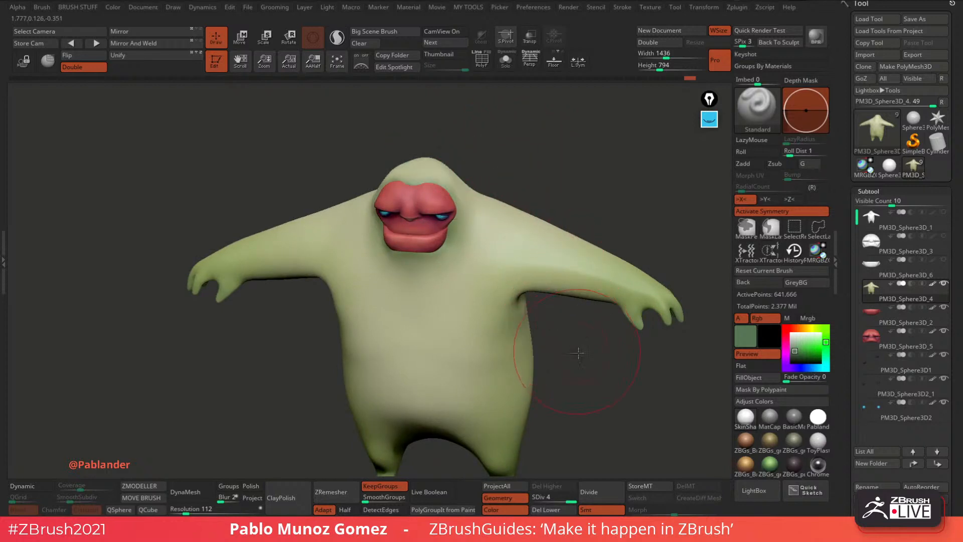
mouse_move(578, 353)
left_mouse_down()
mouse_move(581, 335)
mouse_move(564, 346)
mouse_move(559, 336)
mouse_move(571, 365)
mouse_move(559, 344)
mouse_move(591, 301)
mouse_move(506, 314)
left_mouse_up()
mouse_move(565, 335)
left_mouse_down()
mouse_move(537, 340)
mouse_move(546, 342)
left_mouse_up()
Switch to the Move brush, adjust its size and reshape the base of the thumbs.
key("space")
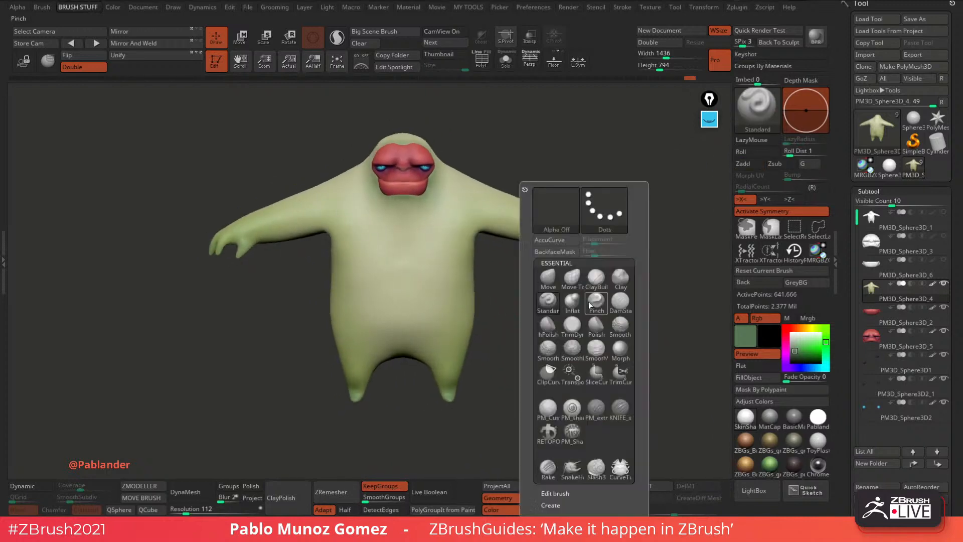
left_click(547, 278)
key("space")
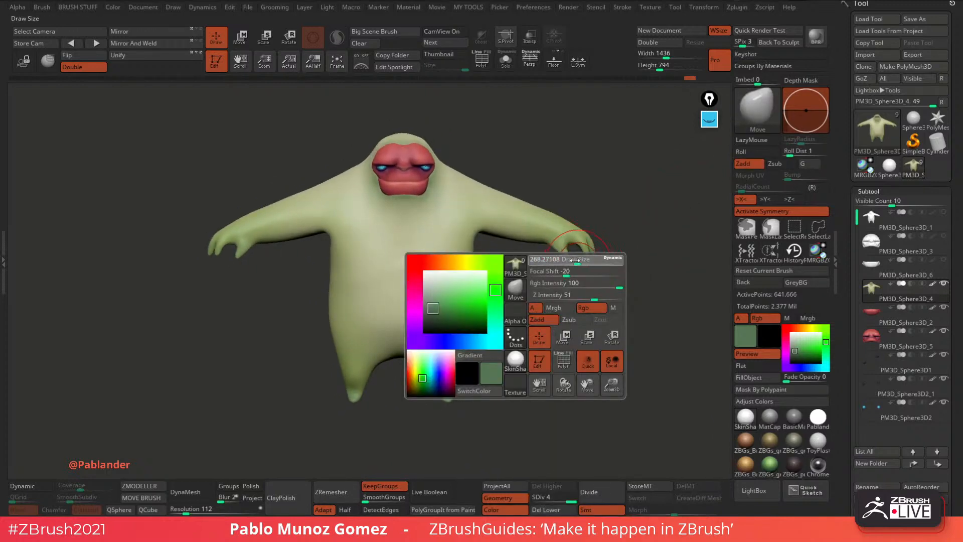
mouse_move(586, 296)
left_mouse_down("alt")
mouse_move(586, 329)
mouse_move(558, 335)
left_mouse_up("alt")
key("space")
left_click_drag(550, 255, 549, 266)
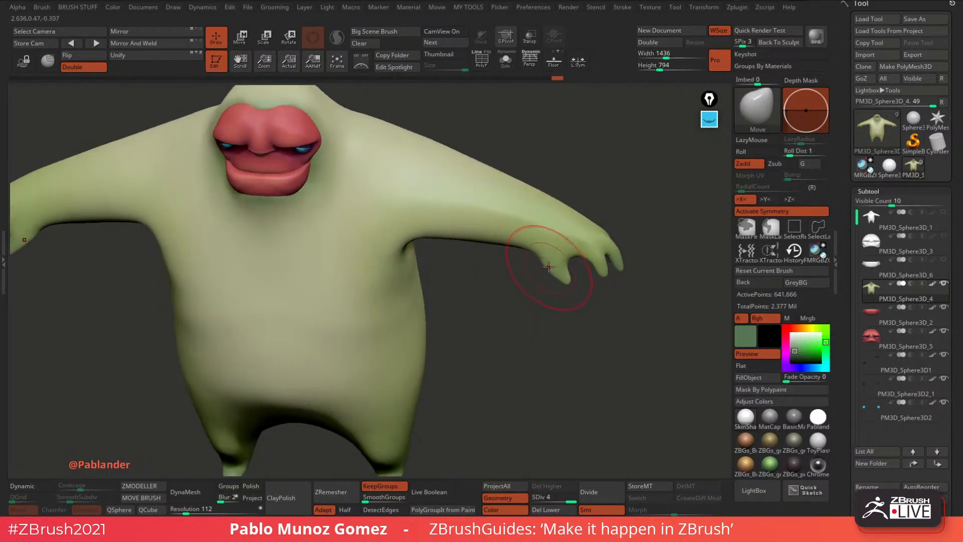
Refine the shape and spacing of the fingers with the Move brush from several angles.
left_click_drag(544, 304, 578, 256)
mouse_move(641, 235)
left_mouse_down()
mouse_move(632, 245)
mouse_move(629, 228)
mouse_move(654, 223)
mouse_move(608, 277)
mouse_move(522, 309)
left_mouse_up()
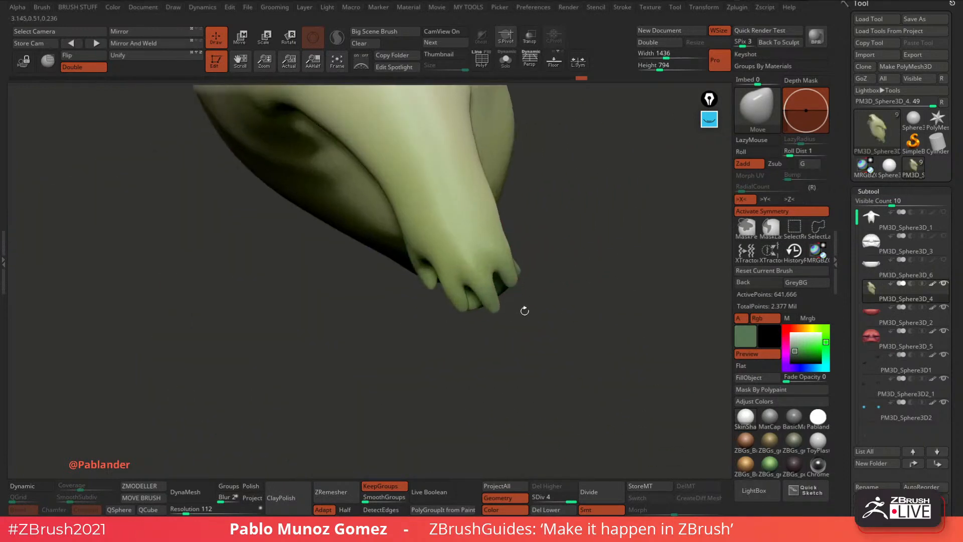
mouse_move(551, 271)
left_mouse_down()
mouse_move(581, 220)
mouse_move(509, 269)
mouse_move(534, 240)
mouse_move(462, 261)
mouse_move(460, 280)
mouse_move(486, 297)
left_mouse_up()
mouse_move(504, 299)
left_mouse_down()
mouse_move(595, 306)
mouse_move(574, 230)
mouse_move(596, 201)
left_mouse_up()
left_click_drag(574, 324, 572, 328, "alt")
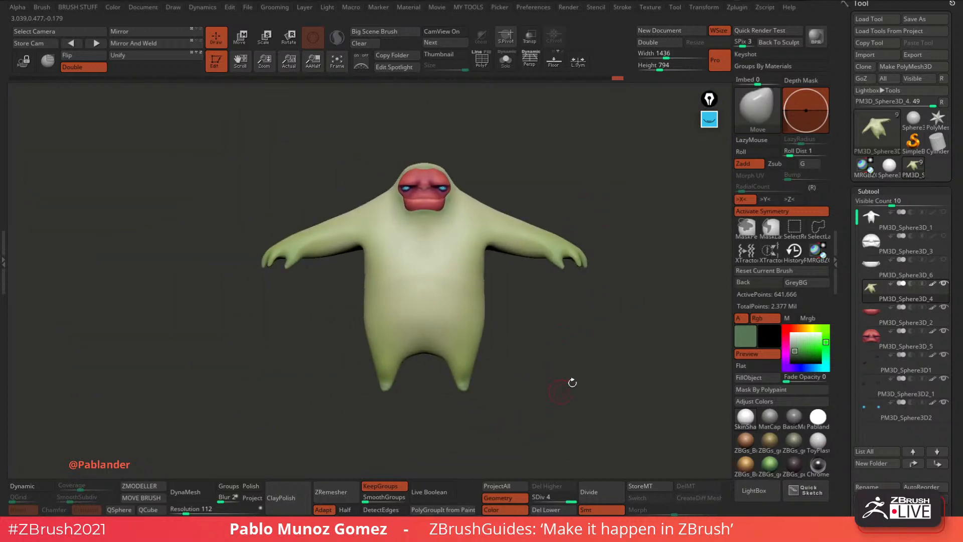
Save the tool as creatu01 and open the Transpose Master plugin options.
mouse_move(572, 383)
left_mouse_down()
mouse_move(610, 370)
mouse_move(582, 383)
mouse_move(579, 372)
left_mouse_up()
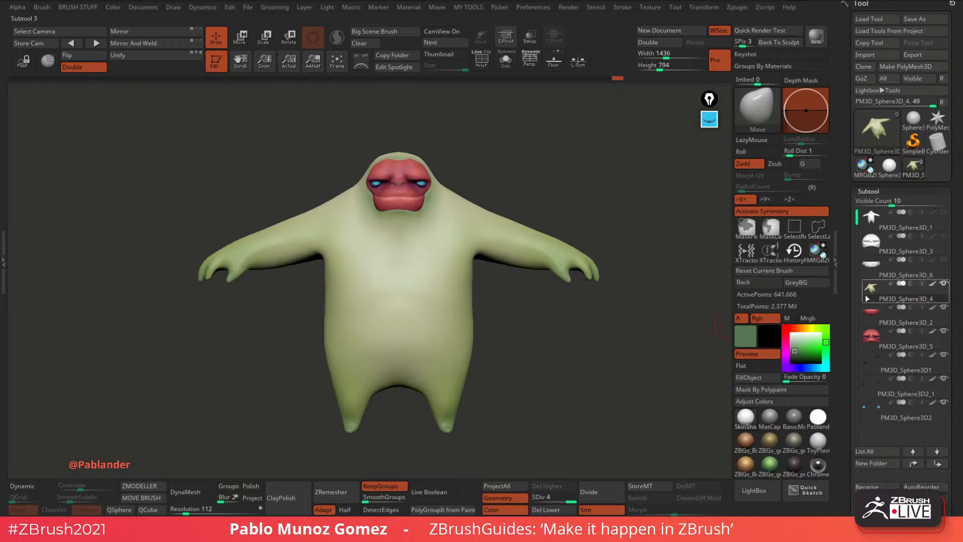
left_click_drag(857, 236, 857, 249)
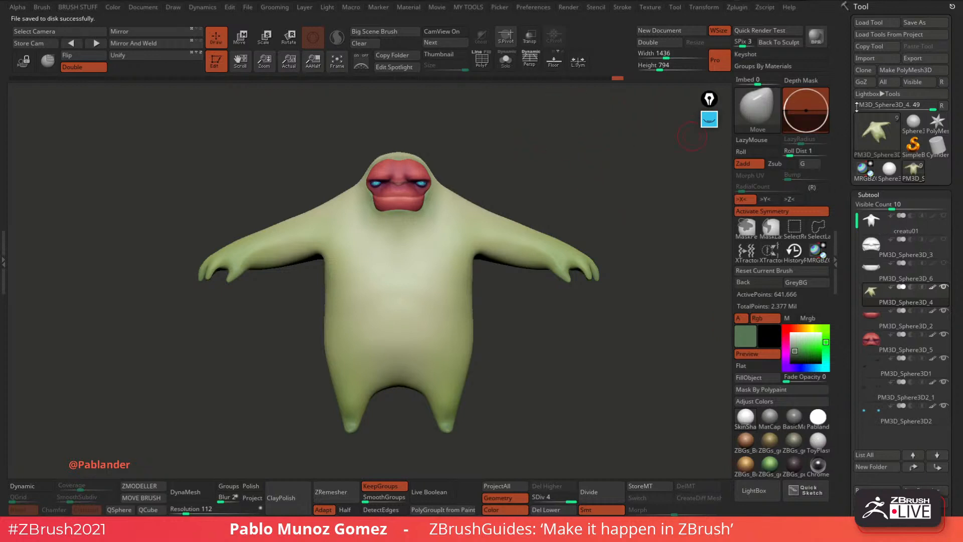
left_click(739, 8)
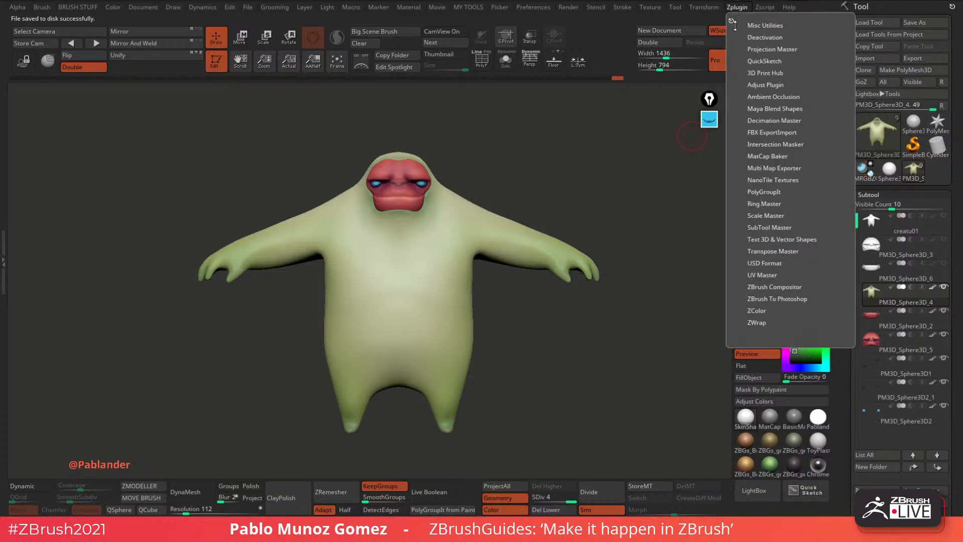
left_click(784, 252)
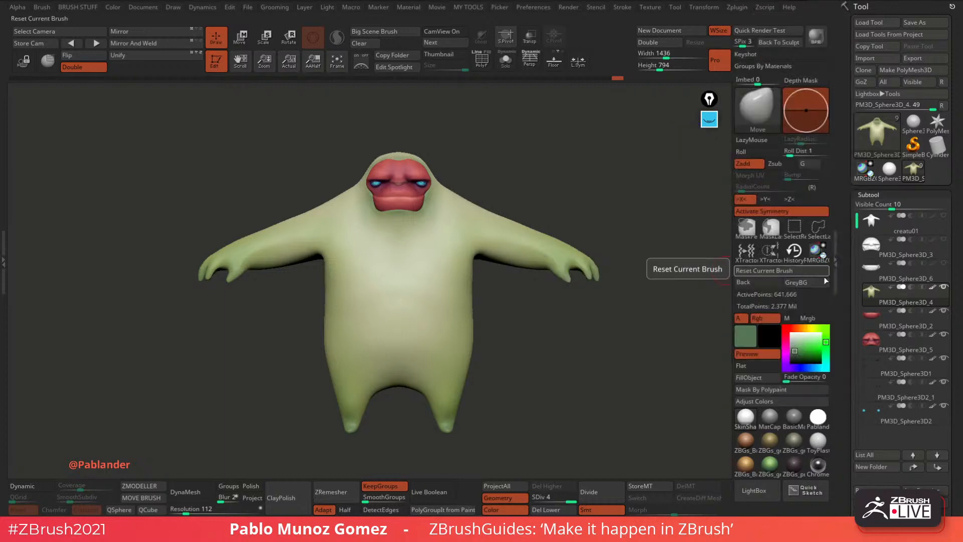
Make the upper face the active subtool and isolate it in Solo mode.
right_click_drag(380, 146, 501, 202, "ctrl")
left_click(558, 260, "alt")
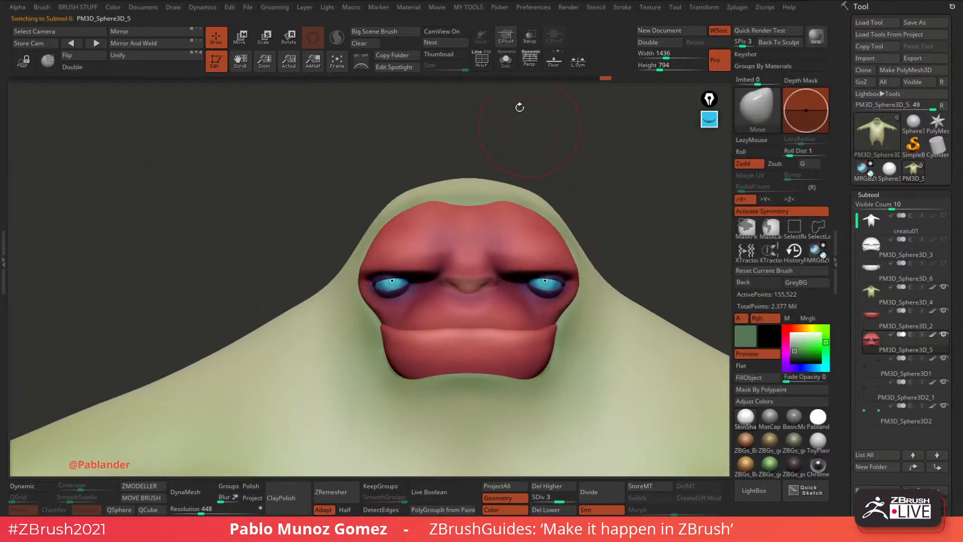
left_click(505, 59)
Show the upper face with the gray MatCap material, hide its polypaint and set the color to white.
left_click(774, 430)
left_click(933, 334)
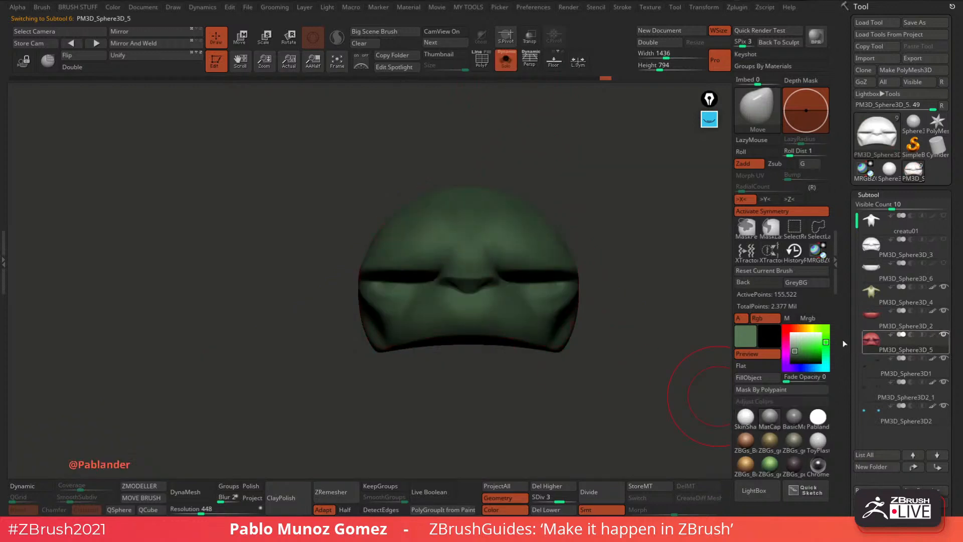
left_click_drag(804, 336, 791, 333)
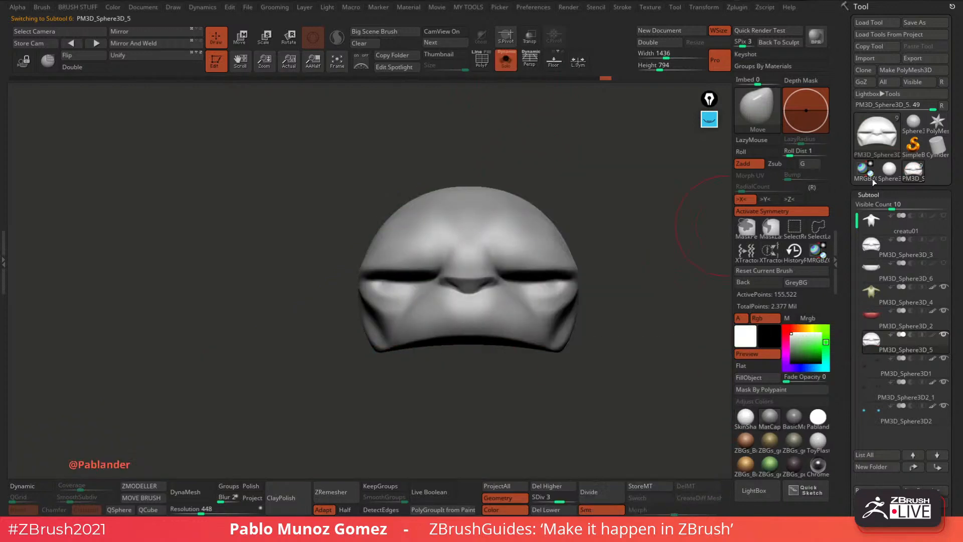
Carve vertical frown creases along both sides of the nose bridge with a smaller DamStandard brush and soften them.
key("b")
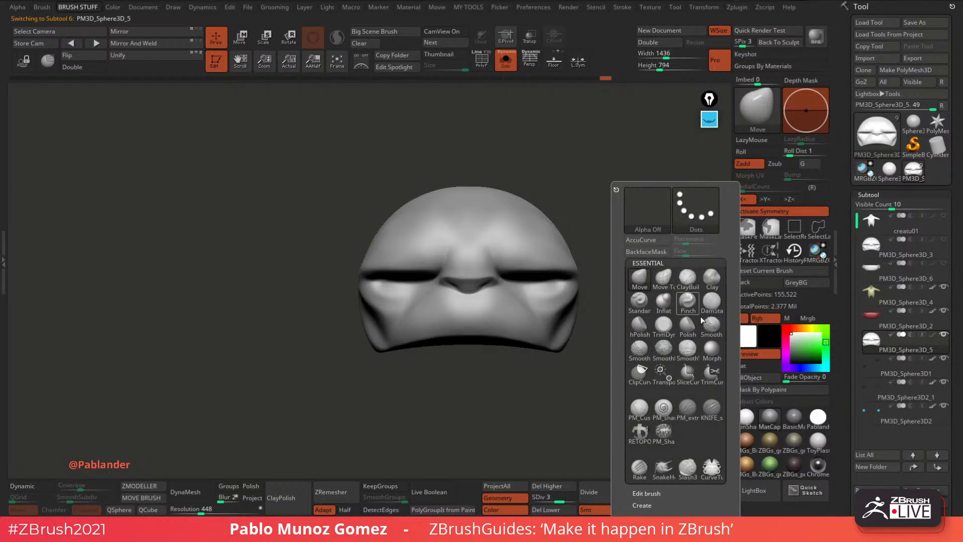
left_click(709, 303)
right_click_drag(438, 279, 474, 370, "ctrl")
key("space")
left_click_drag(475, 246, 459, 244)
left_click_drag(460, 192, 454, 232)
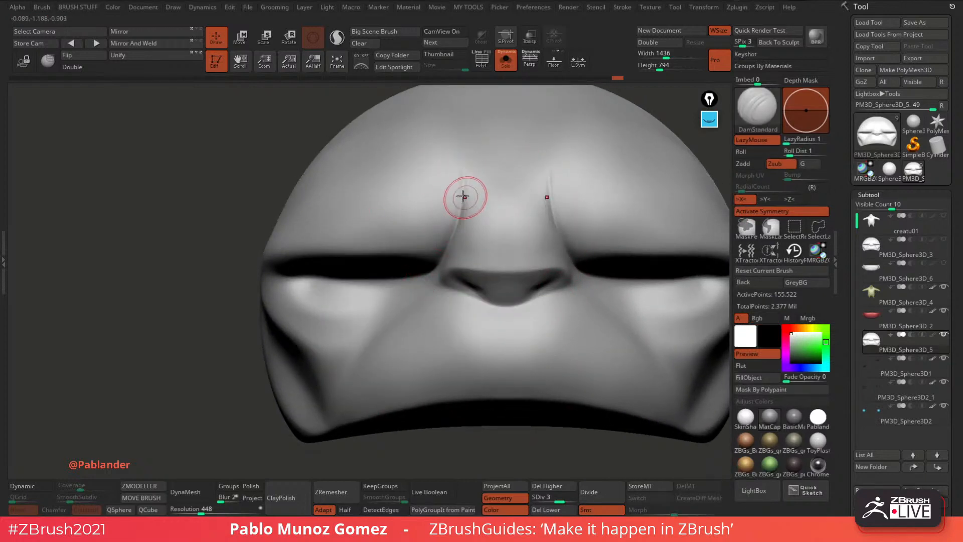
key("shift")
right_click_drag(468, 198, 486, 196)
left_click_drag(460, 176, 446, 240)
mouse_move(460, 181)
left_mouse_down("shift")
mouse_move(461, 168)
mouse_move(454, 226)
left_mouse_up("shift")
Carve the nostril openings and the lower edge of the nose with DamStandard, smoothing the strokes from several angles.
mouse_move(484, 255)
right_mouse_down()
mouse_move(522, 263)
mouse_move(462, 284)
right_mouse_up()
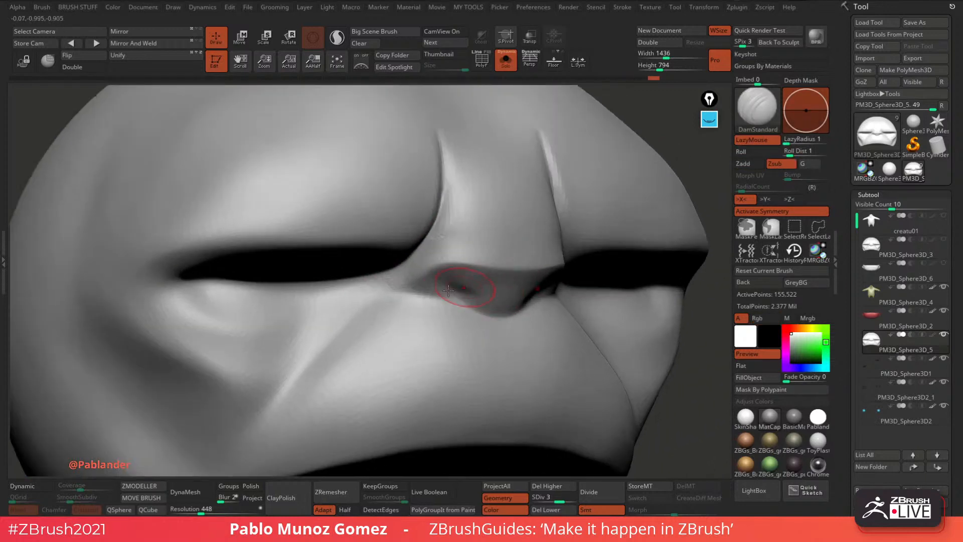
mouse_move(403, 272)
left_mouse_down()
mouse_move(421, 295)
mouse_move(445, 301)
left_mouse_up()
mouse_move(404, 270)
left_mouse_down("shift")
mouse_move(401, 284)
mouse_move(504, 318)
left_mouse_up("shift")
right_click_drag(454, 283, 463, 274)
left_click(482, 59)
left_click(482, 58)
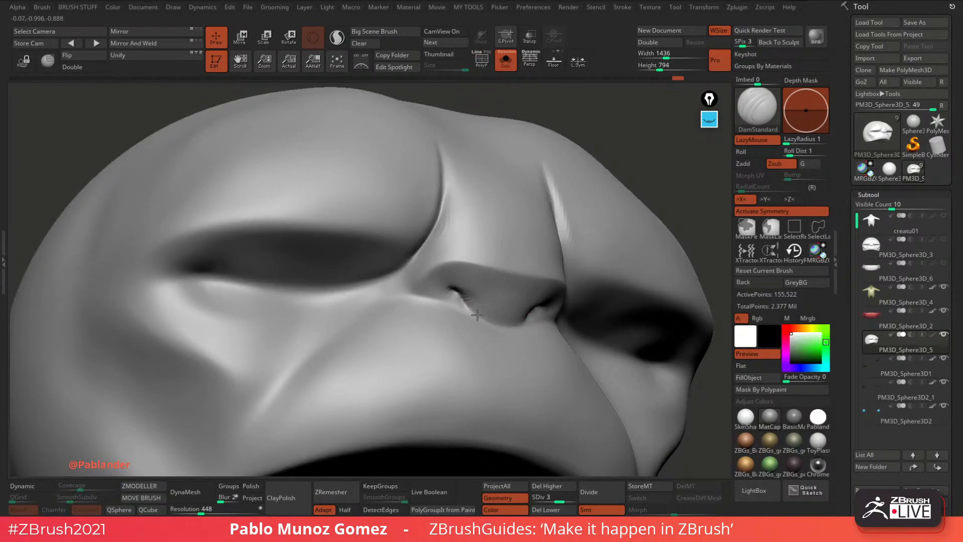
left_click_drag(472, 304, 460, 295, "shift")
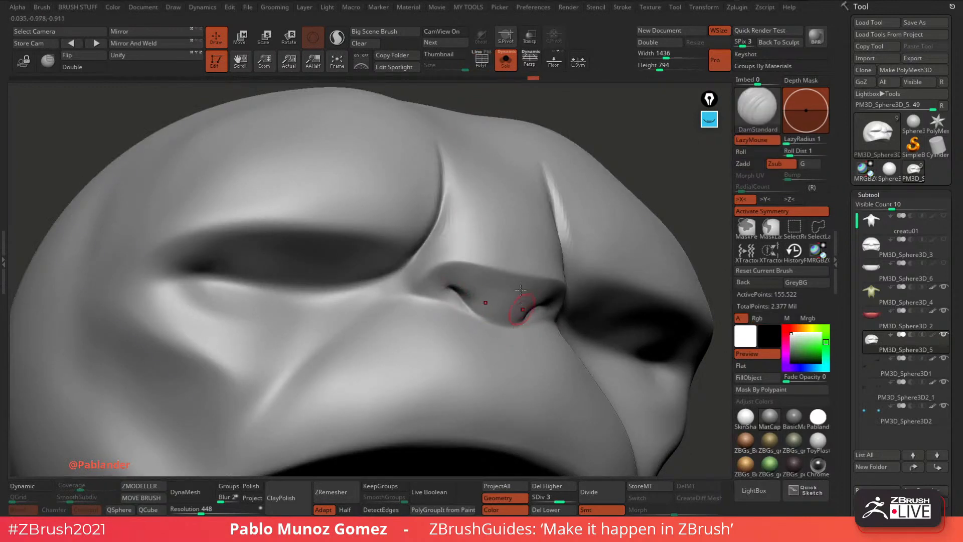
mouse_move(521, 290)
right_mouse_down()
mouse_move(555, 308)
mouse_move(550, 299)
right_mouse_up()
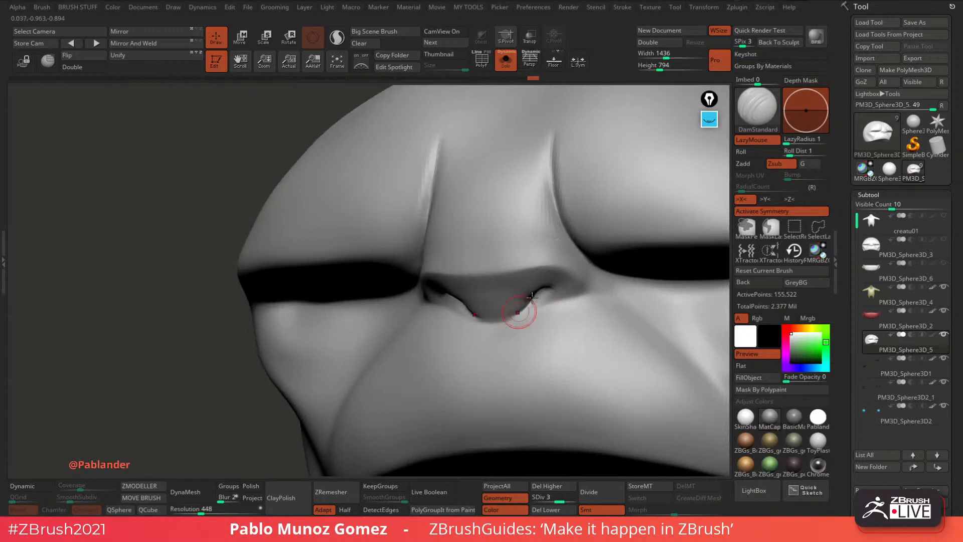
left_click_drag(532, 297, 562, 280, "shift")
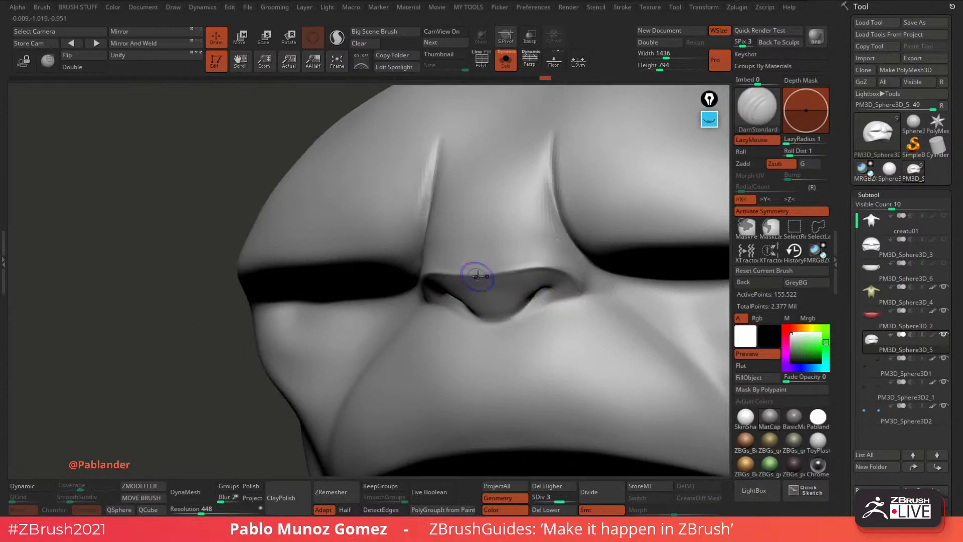
Smooth the sides of the nose bridge and the outer edges of the nostrils.
key("shift")
left_click_drag(549, 223, 563, 254, "shift")
mouse_move(563, 254)
right_mouse_down("ctrl")
mouse_move(525, 284)
mouse_move(561, 303)
right_mouse_up("ctrl")
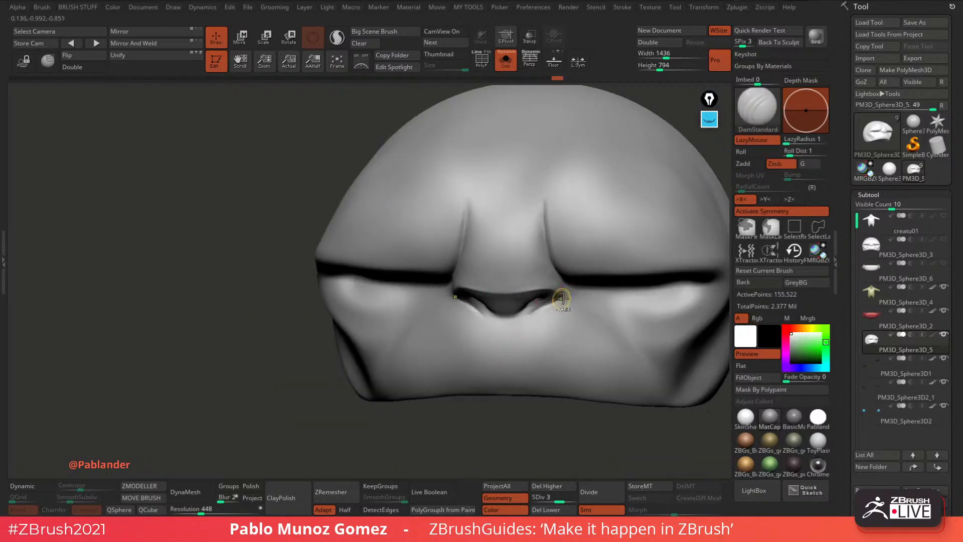
key("shift")
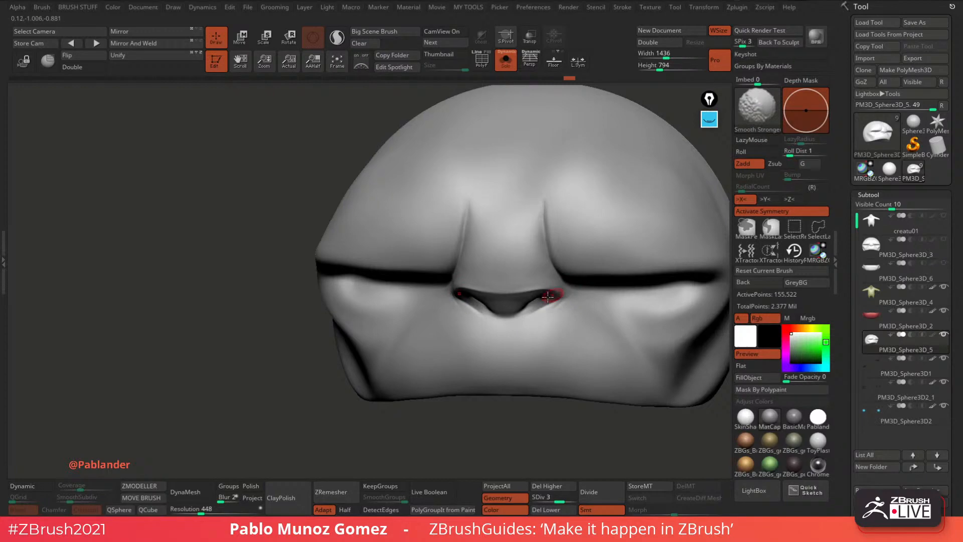
right_click_drag(452, 318, 537, 307)
Turn off Solo mode and adjust the face around the inner eye corner with the Move brush.
left_click(506, 60)
mouse_move(484, 289)
right_mouse_down("ctrl")
mouse_move(479, 319)
mouse_move(493, 255)
mouse_move(473, 296)
right_mouse_up("ctrl")
left_click_drag(473, 289, 475, 279, "shift")
right_click_drag(476, 279, 491, 283)
key("space")
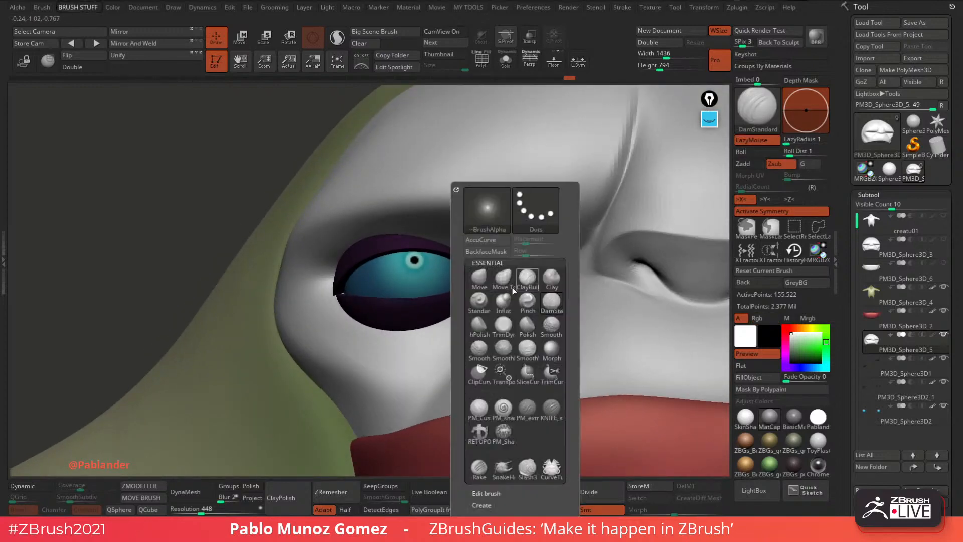
left_click(481, 302)
left_click(479, 277)
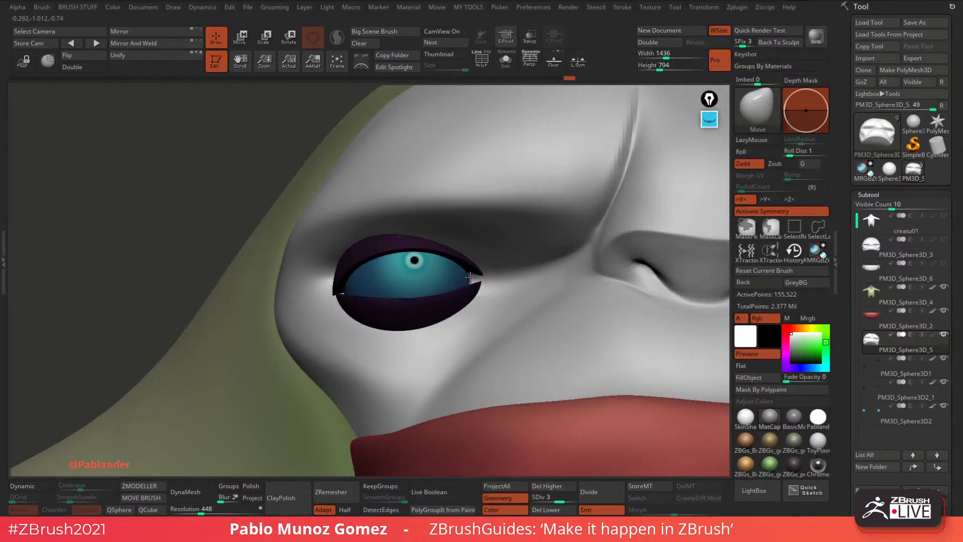
left_click_drag(473, 281, 479, 278, "shift")
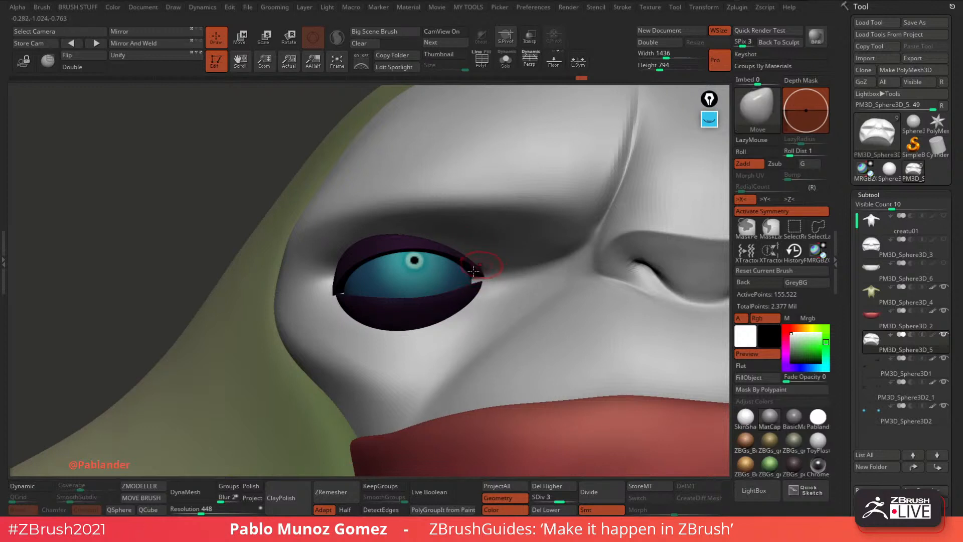
Activate the dark eyelid subtool, reshape its inner corner with the Move brush, and return to the upper face subtool.
right_click_drag(367, 296, 390, 302)
left_click(376, 301, "alt")
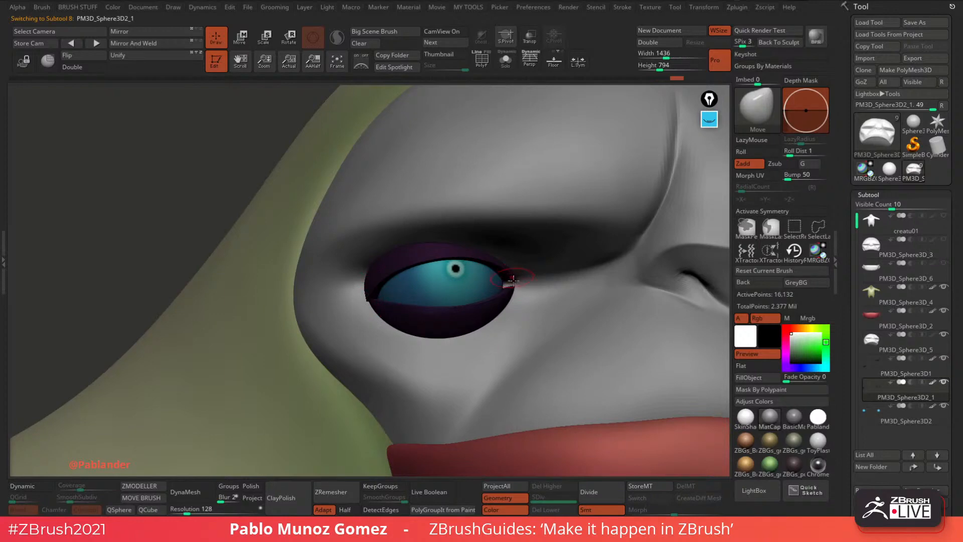
right_click_drag(513, 280, 506, 277)
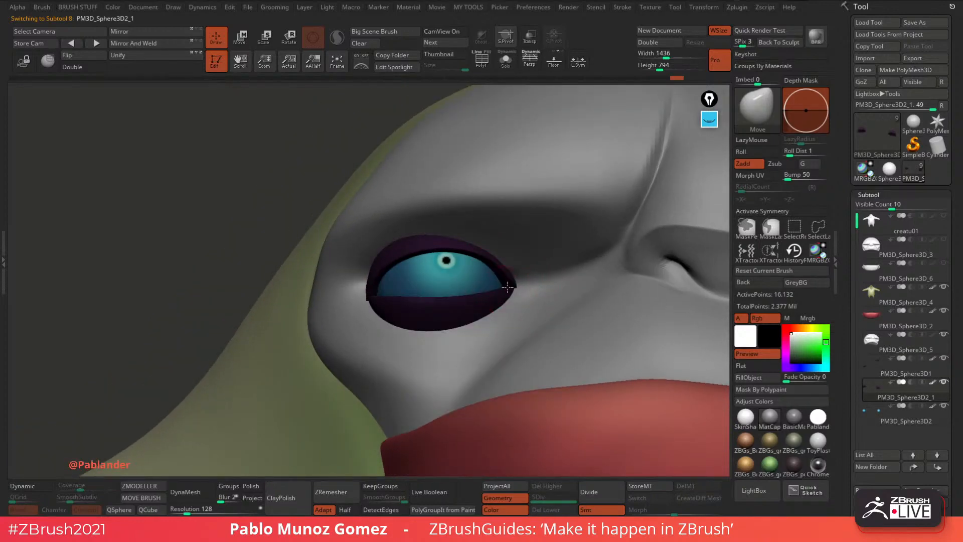
left_click(536, 284, "alt")
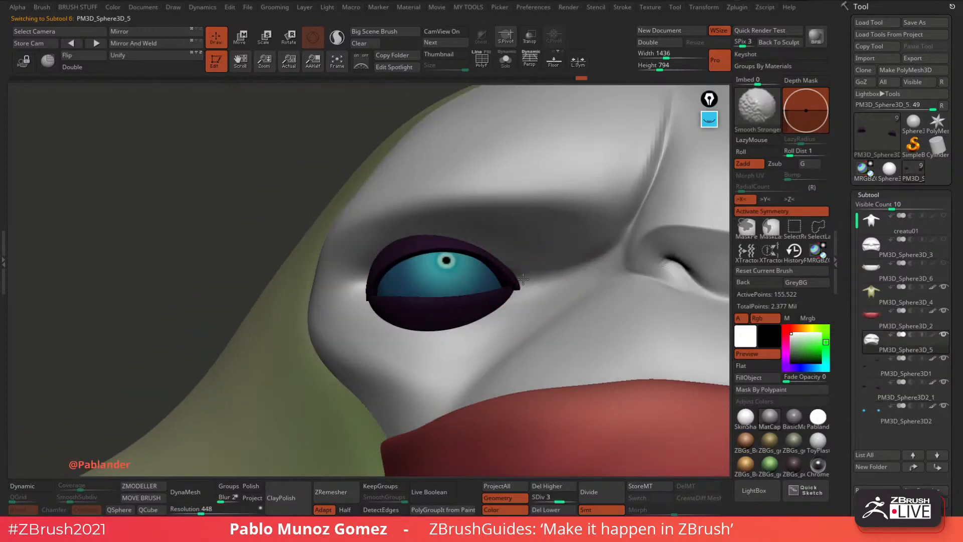
Refine the face surface around the upper eyelid and inner eye corner with a smaller DamStandard brush and smoothing.
key("b")
left_click(580, 308)
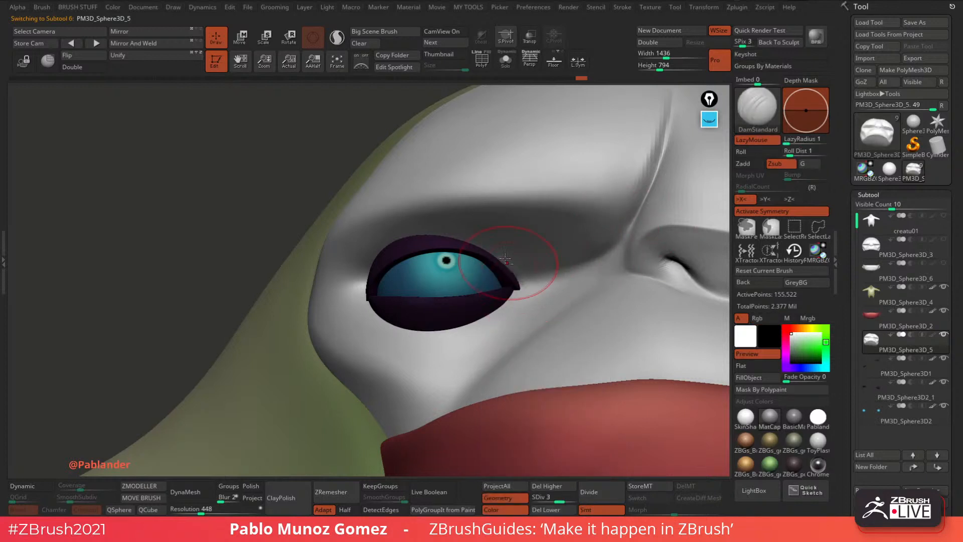
left_click_drag(522, 274, 512, 271, "shift")
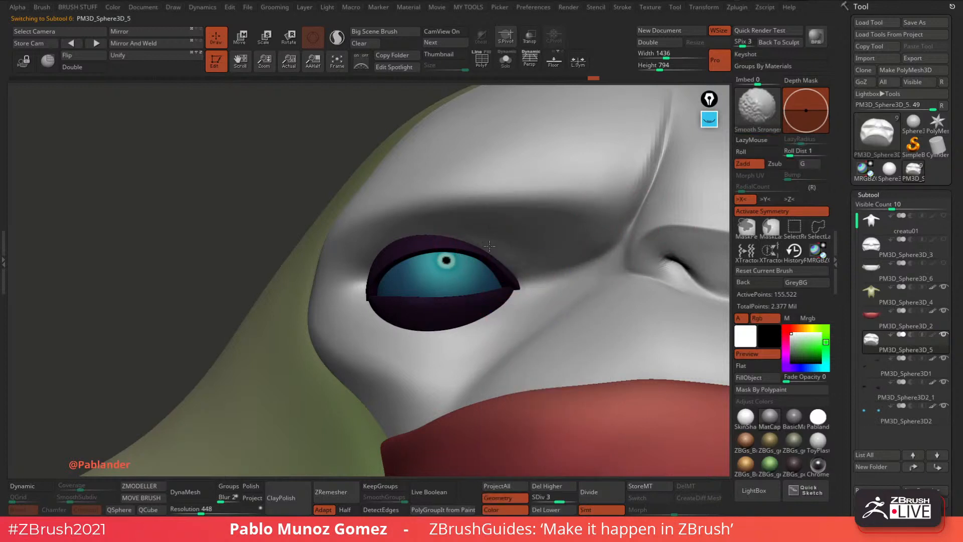
right_click_drag(512, 274, 514, 281)
key("space")
left_click_drag(519, 251, 511, 251)
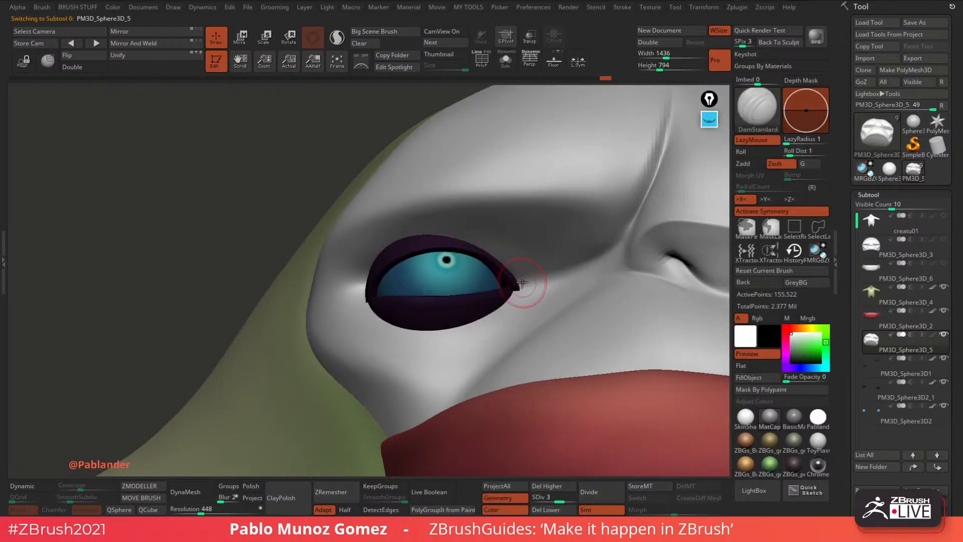
mouse_move(447, 237)
left_mouse_down("shift")
mouse_move(413, 234)
mouse_move(442, 235)
left_mouse_up("shift")
mouse_move(517, 253)
right_mouse_down()
mouse_move(524, 289)
mouse_move(550, 251)
mouse_move(527, 282)
right_mouse_up()
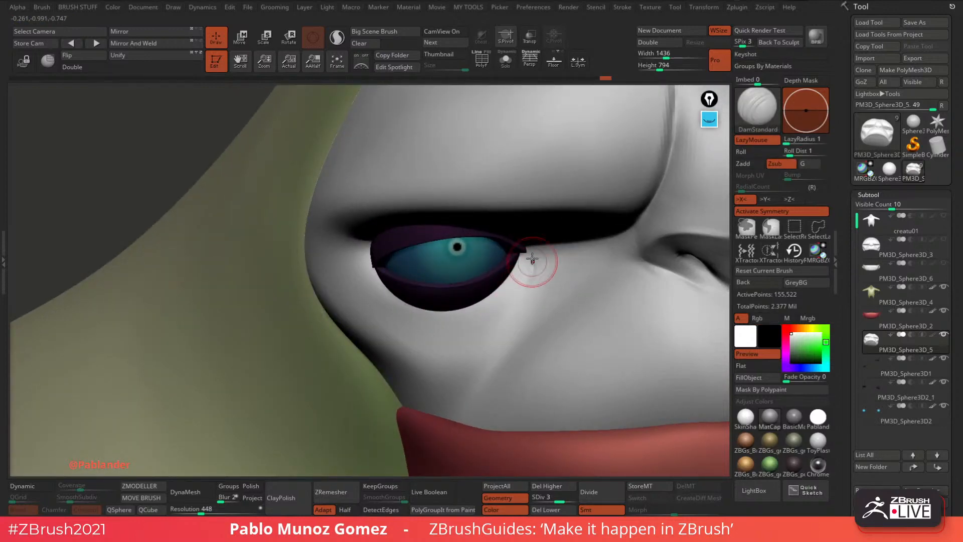
Carve curved creases under the lower eyelid from the inner eye corner outward and smooth them into an eye bag.
mouse_move(495, 291)
left_mouse_down()
mouse_move(420, 308)
mouse_move(381, 288)
mouse_move(491, 297)
mouse_move(385, 296)
left_mouse_up()
mouse_move(536, 265)
left_mouse_down()
mouse_move(444, 345)
mouse_move(501, 321)
mouse_move(396, 329)
mouse_move(487, 333)
mouse_move(532, 283)
left_mouse_up()
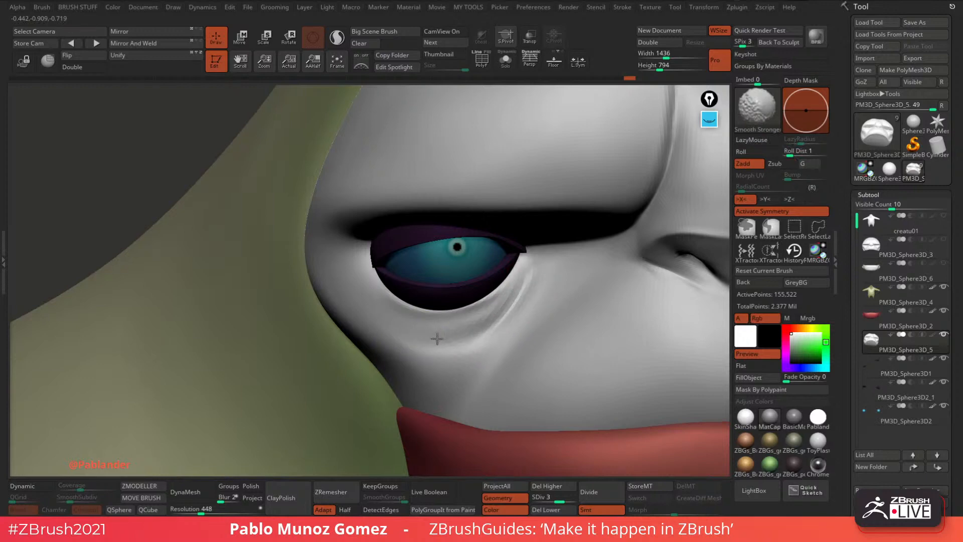
left_click_drag(436, 339, 452, 350, "shift")
left_click_drag(534, 290, 516, 320, "shift")
mouse_move(540, 307)
right_mouse_down("ctrl")
mouse_move(531, 275)
mouse_move(499, 288)
right_mouse_up("ctrl")
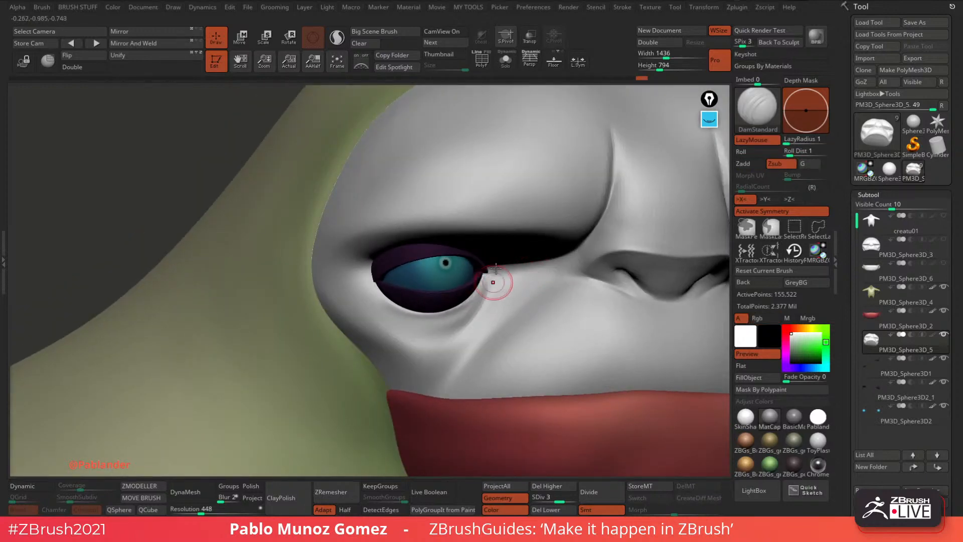
key("shift")
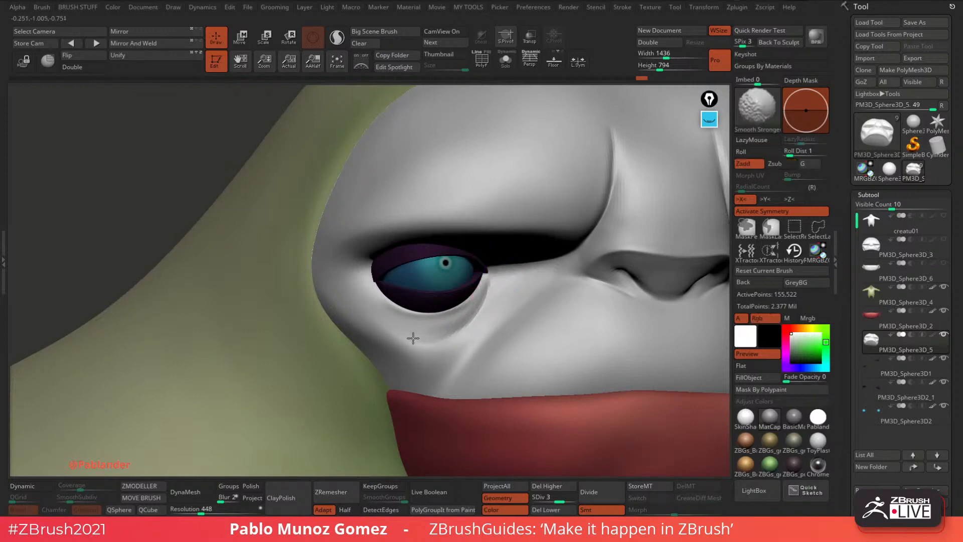
left_click_drag(492, 316, 469, 315, "shift")
mouse_move(469, 315)
left_mouse_down("shift")
mouse_move(402, 336)
mouse_move(487, 337)
mouse_move(435, 336)
left_mouse_up("shift")
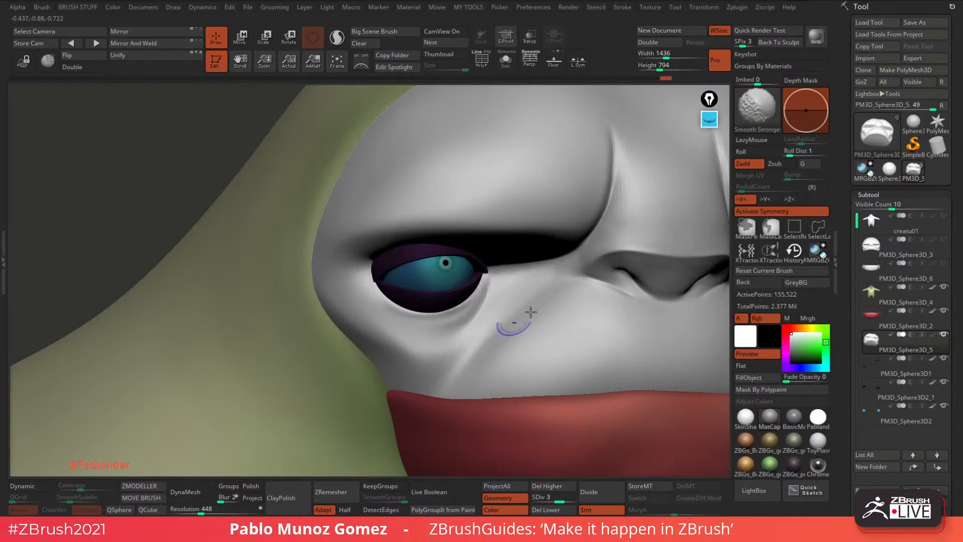
Carve the diagonal cheek fold from beside the nose down to the red lip and soften its upper part.
right_click_drag(537, 296, 520, 295, "alt")
left_click_drag(522, 251, 428, 372)
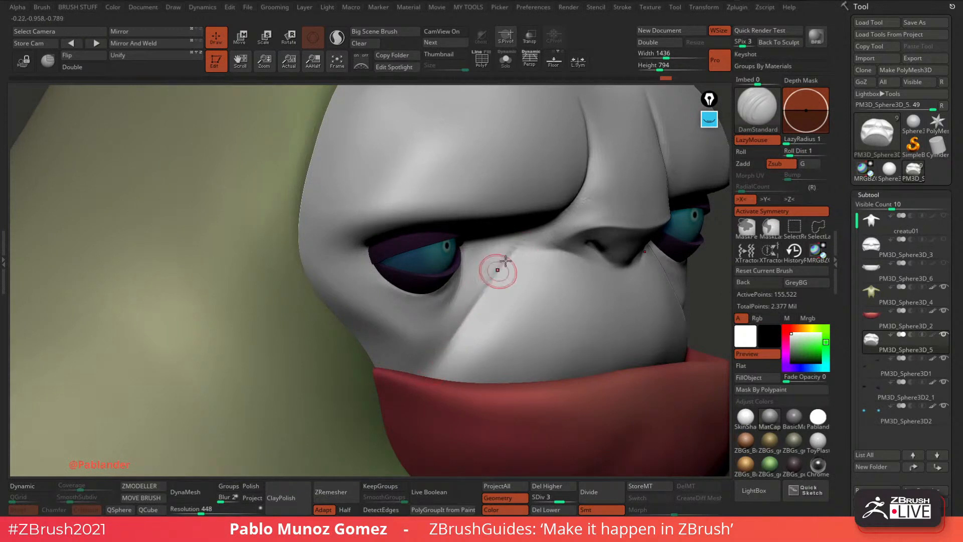
left_click_drag(500, 267, 435, 362)
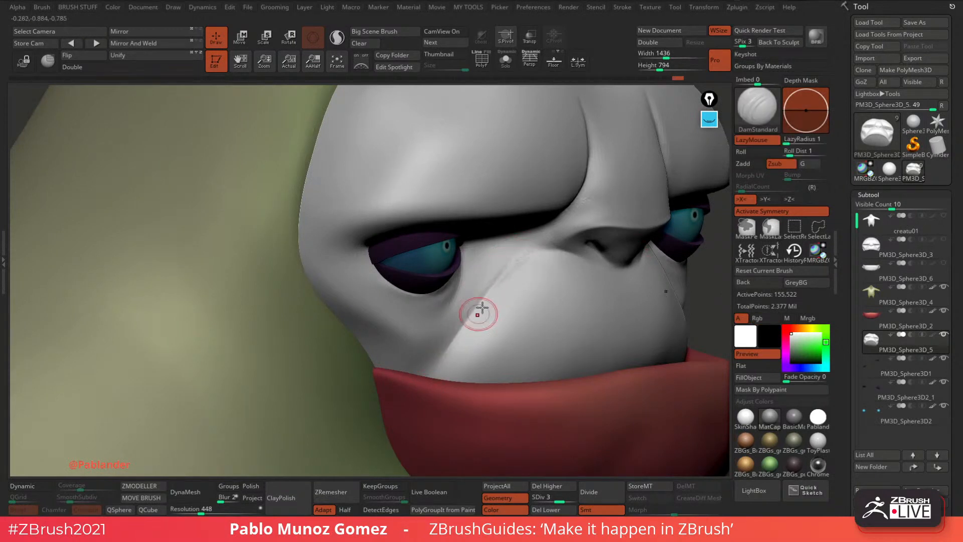
key("shift")
left_click_drag(495, 279, 516, 269, "shift")
mouse_move(465, 326)
left_mouse_down()
mouse_move(409, 398)
mouse_move(430, 372)
left_mouse_up()
right_click_drag(558, 252, 520, 290)
left_click_drag(479, 321, 543, 251, "shift")
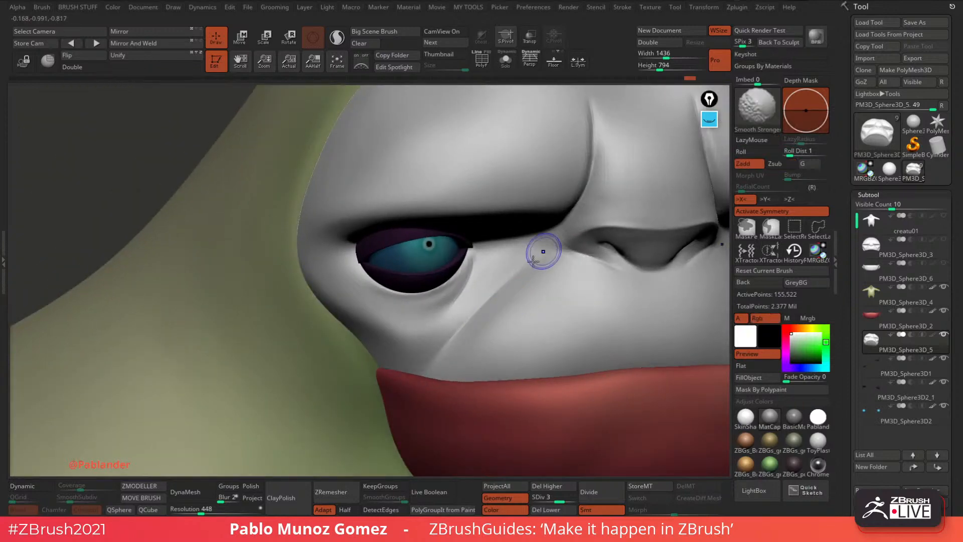
Carve a crease below the outer eye corner and smooth the surrounding surface.
right_click_drag(408, 344, 371, 307)
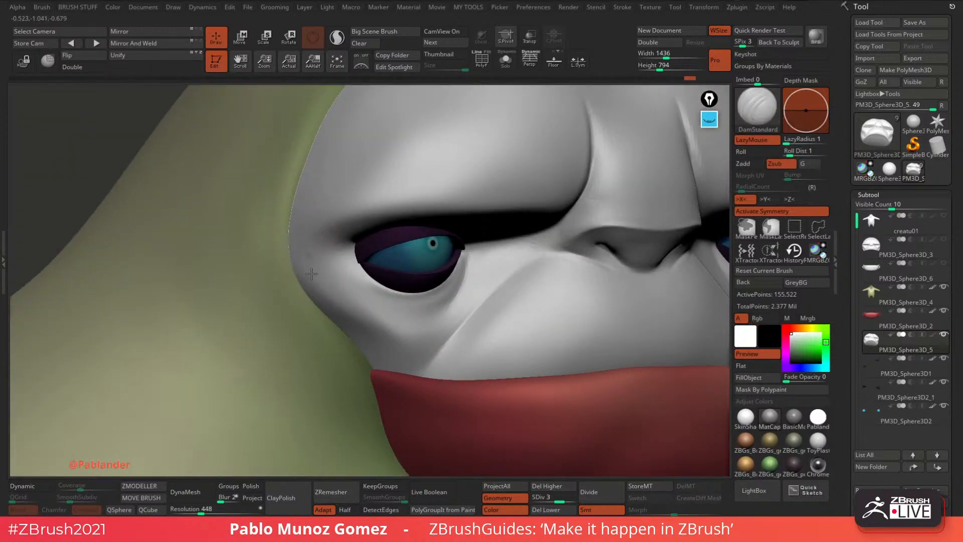
mouse_move(312, 274)
left_mouse_down()
mouse_move(401, 339)
mouse_move(356, 319)
left_mouse_up()
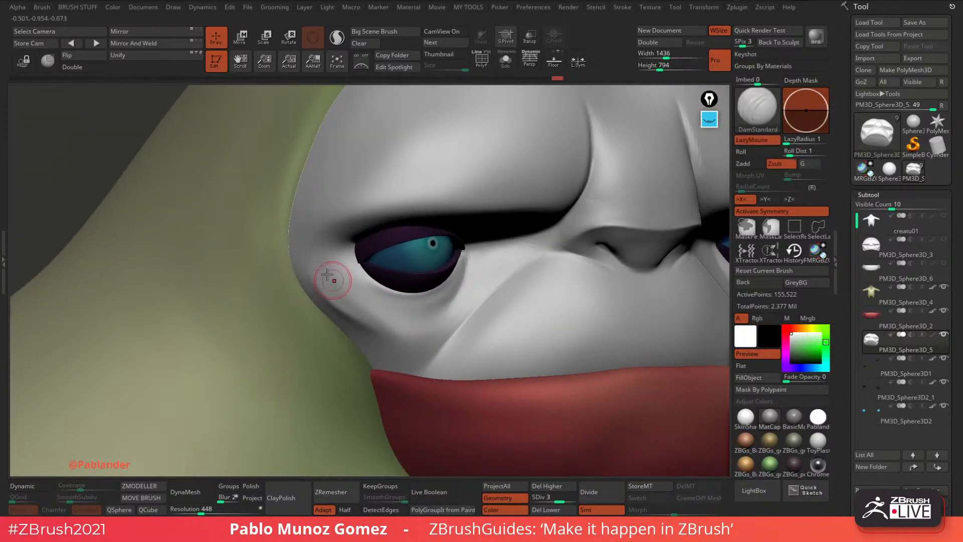
right_click_drag(333, 279, 327, 271)
right_click(298, 321)
right_click_drag(299, 320, 372, 291)
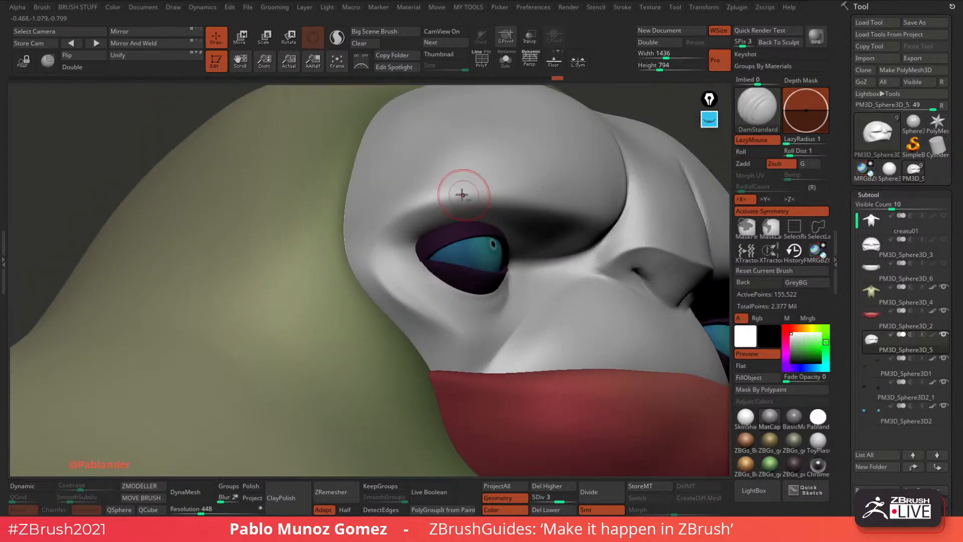
key("shift")
mouse_move(373, 260)
left_mouse_down("shift")
mouse_move(408, 206)
mouse_move(383, 230)
mouse_move(486, 198)
mouse_move(375, 251)
left_mouse_up("shift")
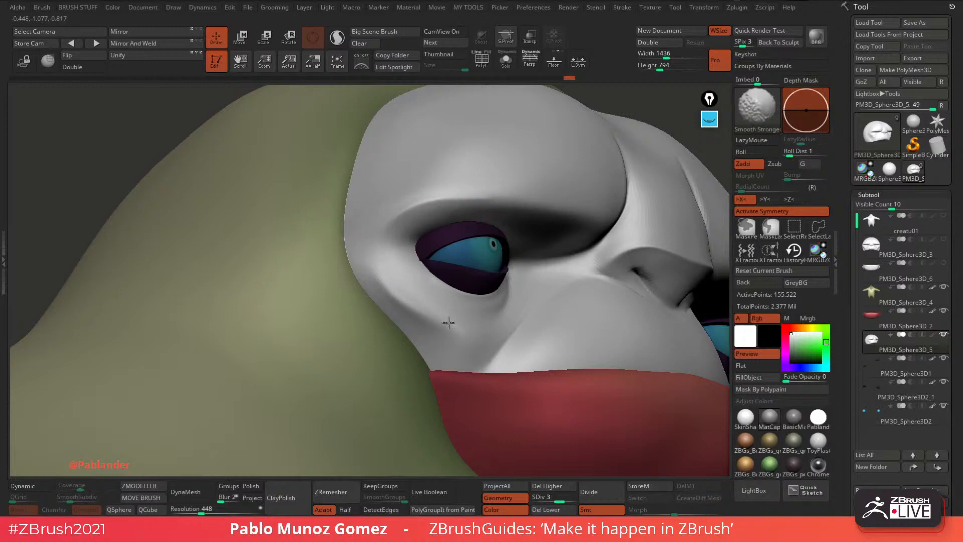
left_click_drag(448, 322, 451, 325, "shift")
Deepen the fold along the outer side of the eye socket with DamStandard and blend it into the cheek.
left_click_drag(351, 225, 384, 291)
left_click_drag(376, 264, 404, 308)
mouse_move(371, 273)
left_mouse_down("shift")
mouse_move(361, 233)
mouse_move(387, 286)
mouse_move(473, 359)
mouse_move(449, 333)
left_mouse_up("shift")
mouse_move(371, 269)
right_mouse_down()
mouse_move(472, 294)
mouse_move(481, 254)
mouse_move(464, 250)
right_mouse_up()
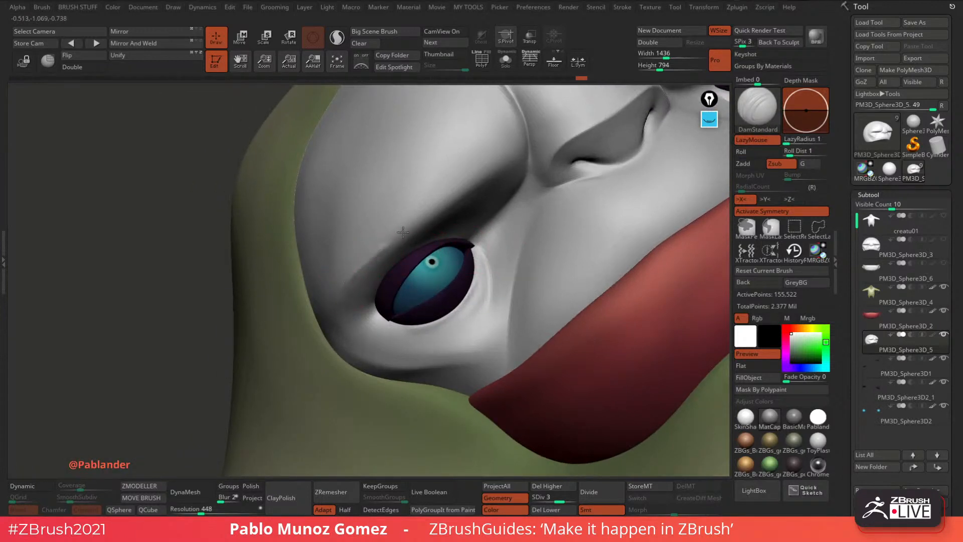
Smooth the inner brow where it meets the nose bridge and refine the brow's lower edge.
key("shift")
right_click_drag(341, 347, 309, 421, "alt")
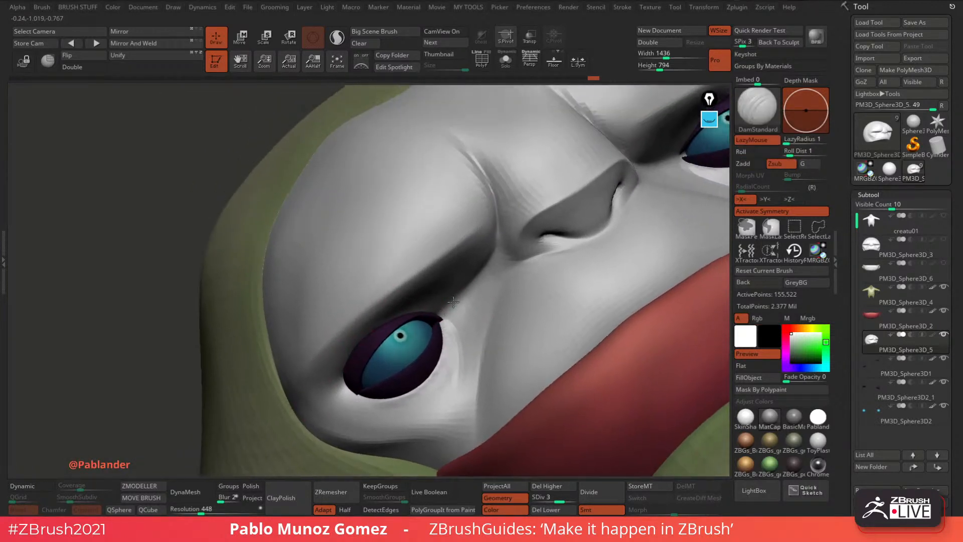
mouse_move(477, 237)
left_mouse_down("shift")
mouse_move(492, 221)
mouse_move(470, 241)
mouse_move(501, 220)
left_mouse_up("shift")
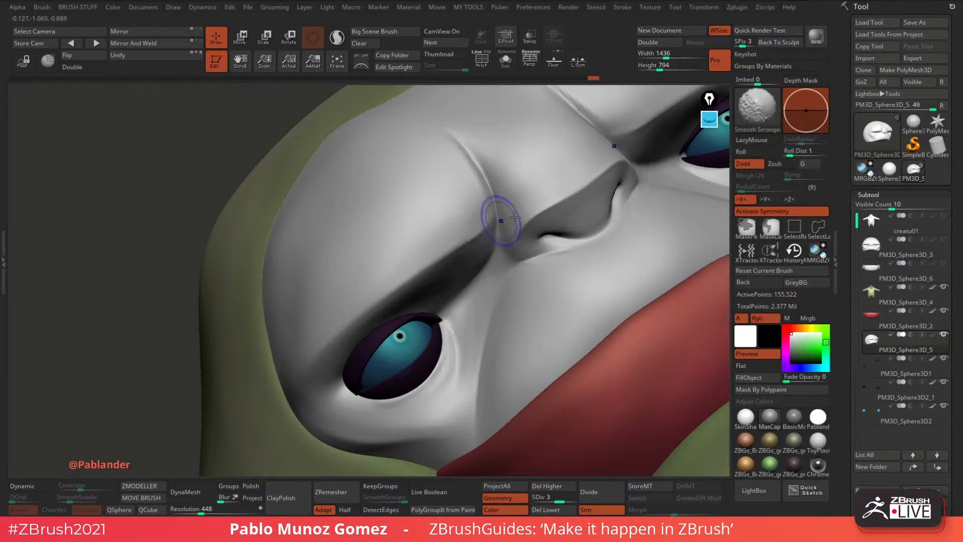
mouse_move(503, 224)
right_mouse_down("shift")
mouse_move(539, 288)
mouse_move(479, 272)
mouse_move(420, 284)
right_mouse_up("shift")
mouse_move(560, 250)
right_mouse_down("ctrl")
mouse_move(510, 282)
mouse_move(533, 254)
right_mouse_up("ctrl")
left_click_drag(493, 248, 492, 249, "shift")
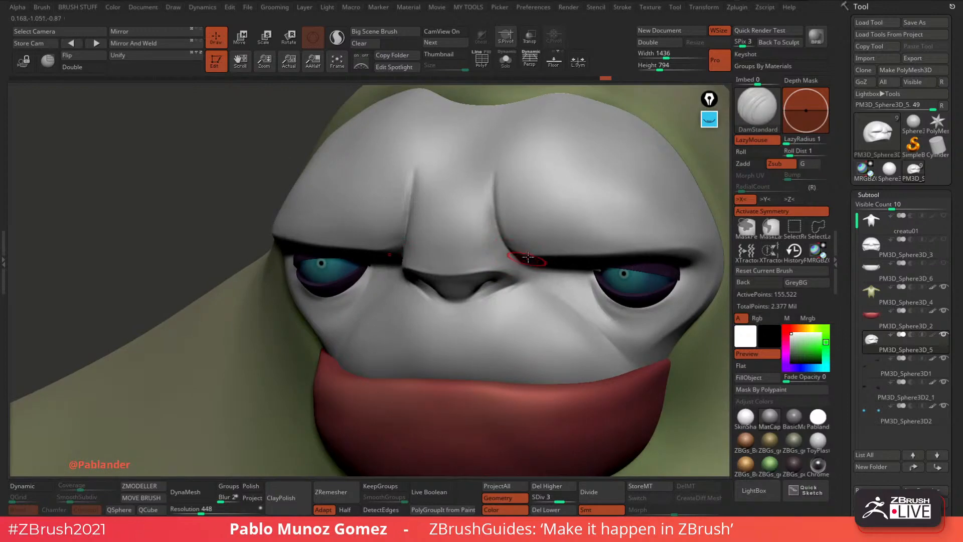
key("shift")
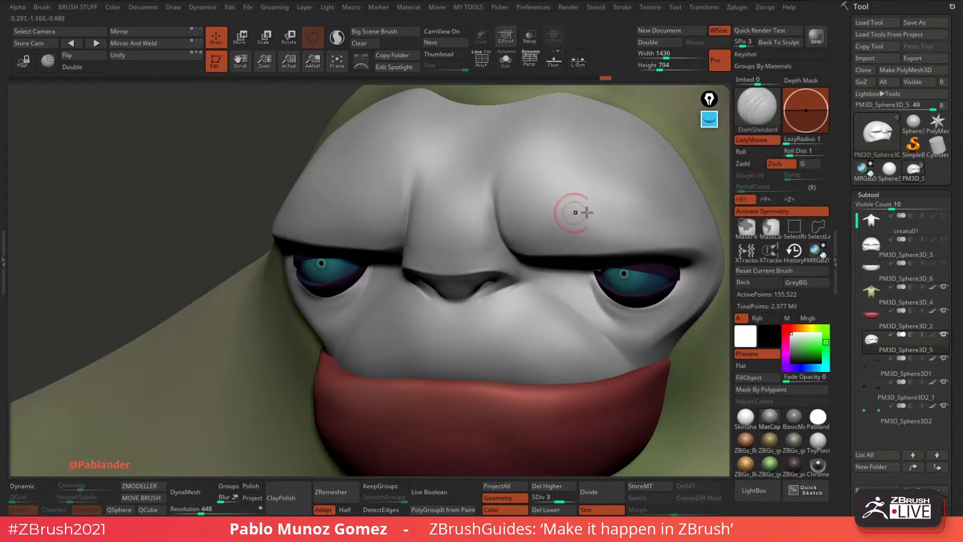
Turn the polypaint display back on for the PM3D_Sphere3D_5 face subtool and frame the full character.
mouse_move(635, 315)
right_mouse_down()
mouse_move(638, 297)
mouse_move(563, 337)
mouse_move(541, 381)
mouse_move(530, 343)
mouse_move(585, 300)
mouse_move(519, 240)
right_mouse_up()
left_click(527, 345, "alt")
left_click(522, 296, "alt")
left_click(931, 335)
right_click_drag(580, 340, 591, 371, "ctrl")
right_click_drag(591, 370, 532, 366, "alt")
mouse_move(745, 420)
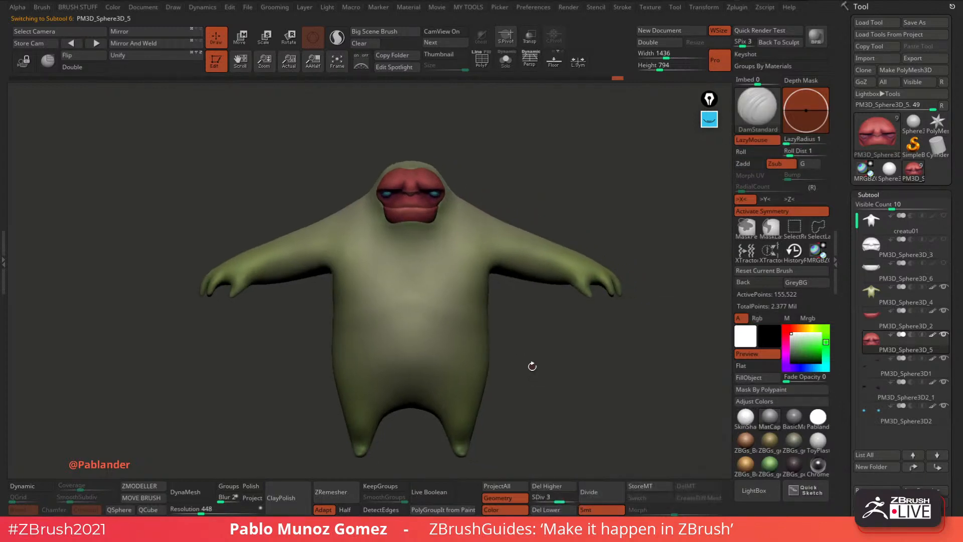
Save the tool to disk and combine the visible subtools into a posing mesh with Transpose Master's TPoseMesh.
left_click(737, 8)
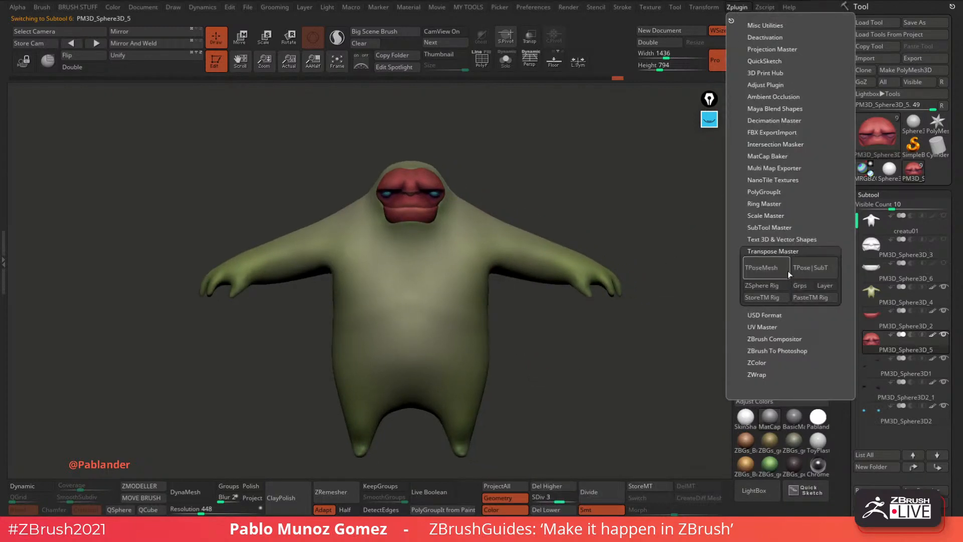
left_click(928, 21)
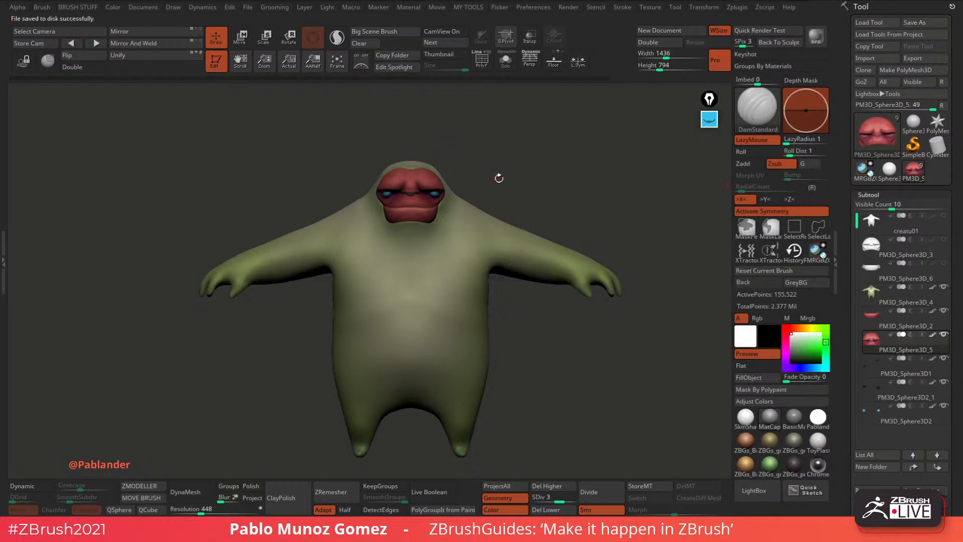
key("space")
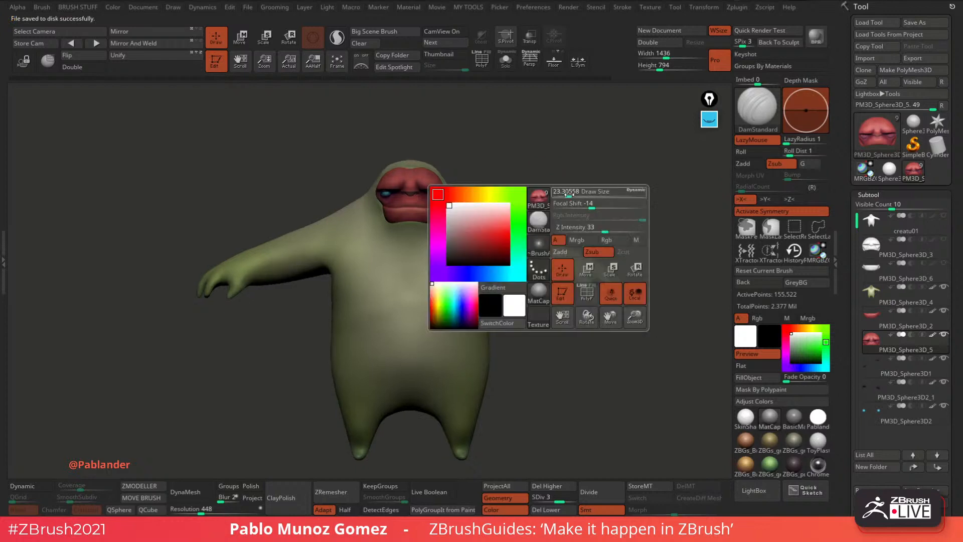
left_click(739, 8)
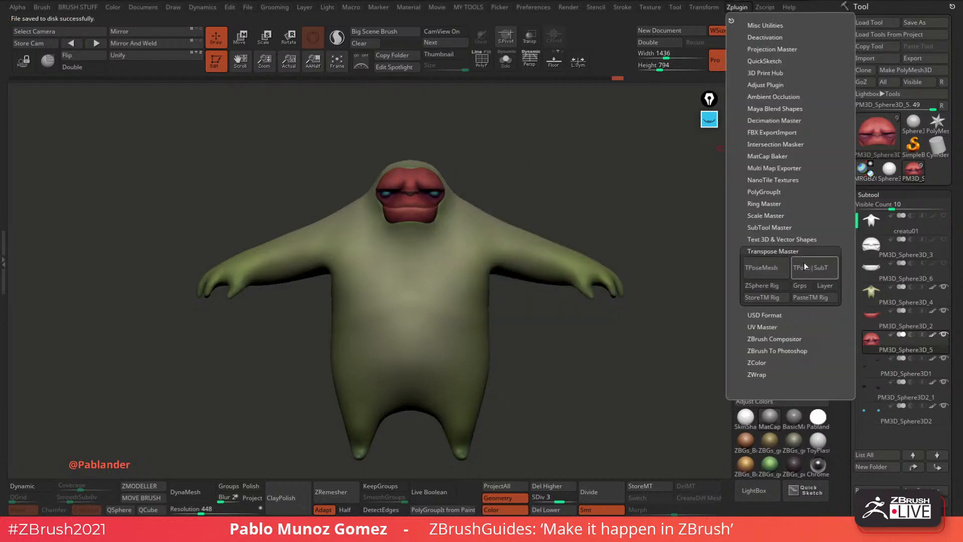
left_click(766, 272)
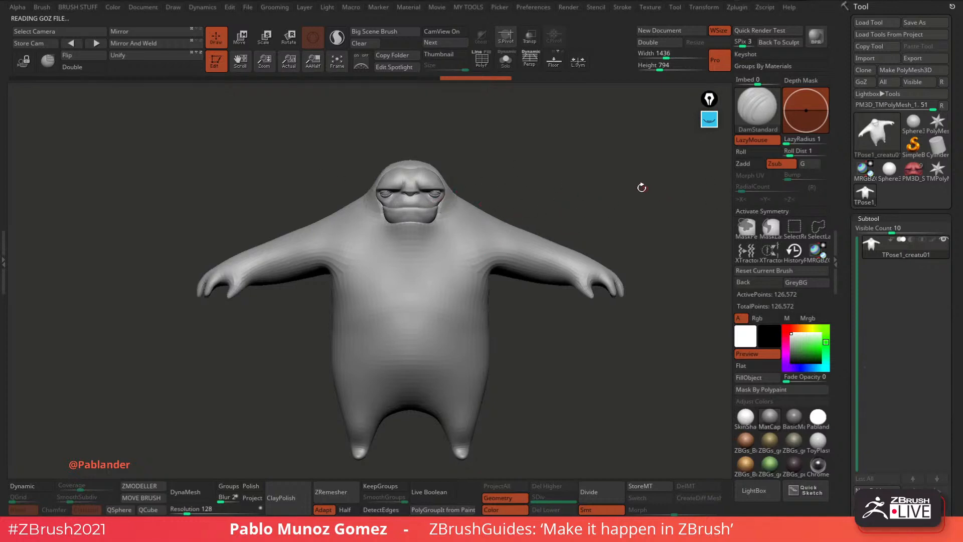
Display the polyframe on the combined pose mesh to inspect its topology and polygroups.
left_click(482, 65)
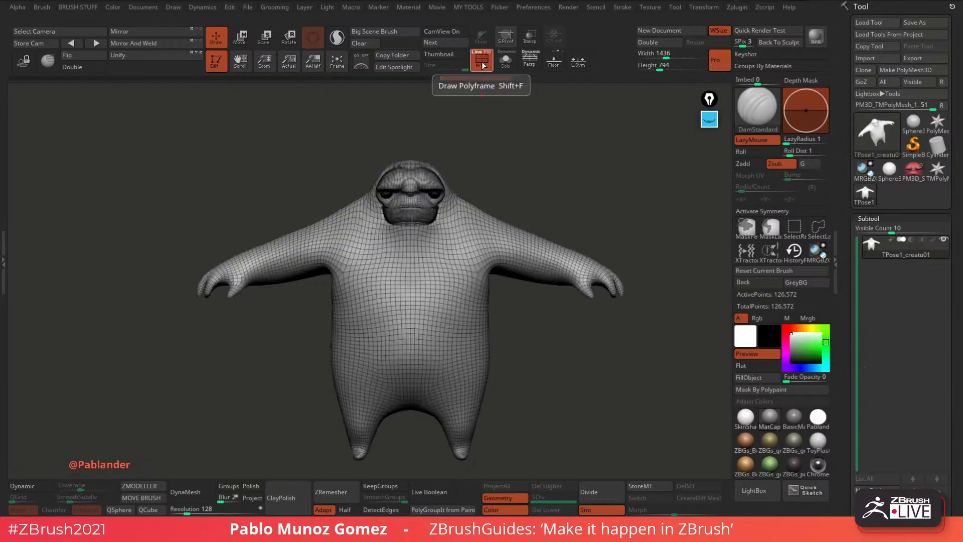
mouse_move(555, 156)
left_mouse_down()
mouse_move(509, 155)
mouse_move(457, 119)
left_mouse_up()
left_click(481, 59)
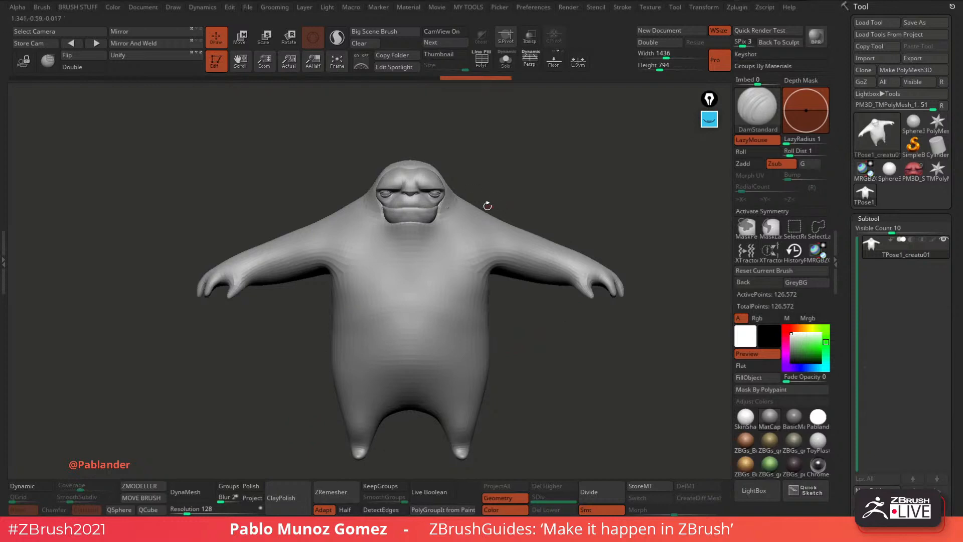
mouse_move(525, 323)
left_mouse_down("alt")
mouse_move(538, 341)
mouse_move(552, 338)
mouse_move(533, 336)
left_mouse_up("alt")
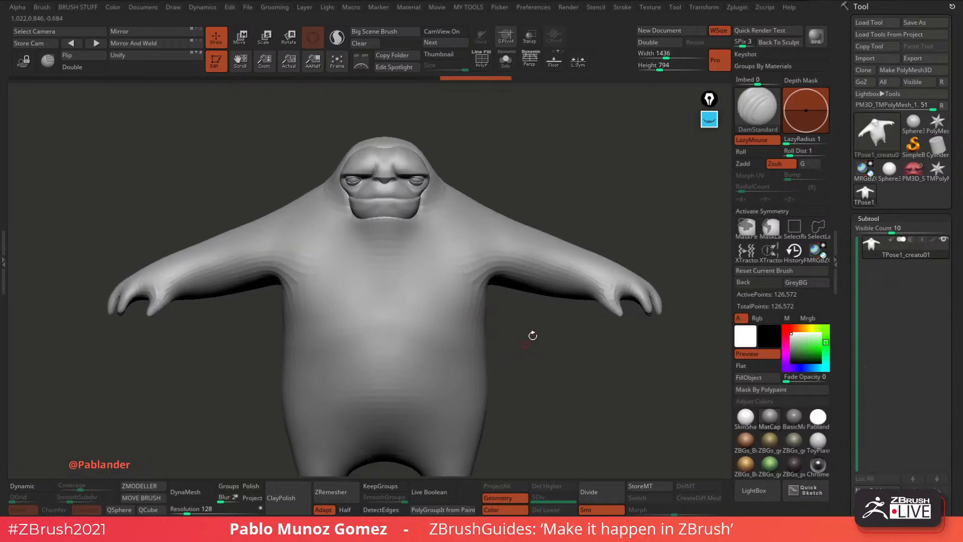
key("shift+f")
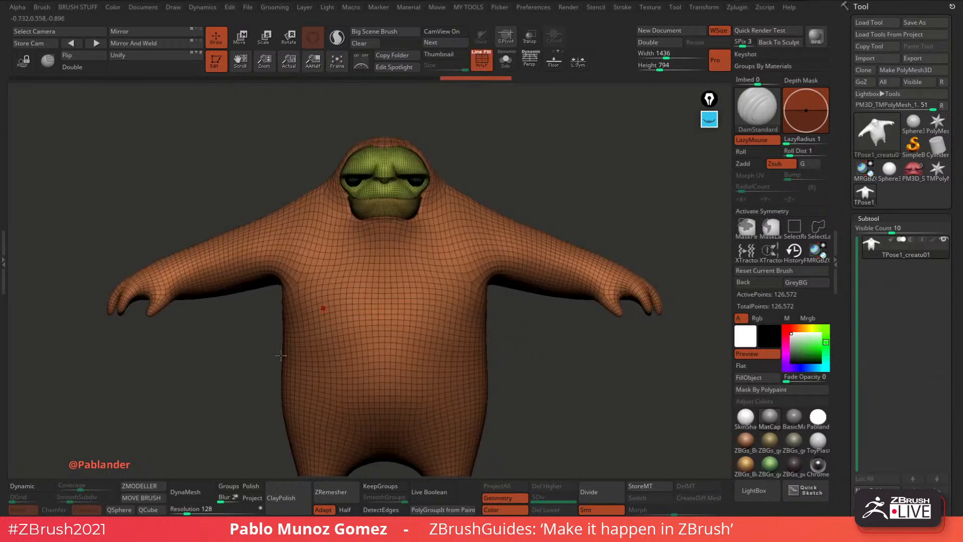
left_click_drag(655, 240, 605, 244)
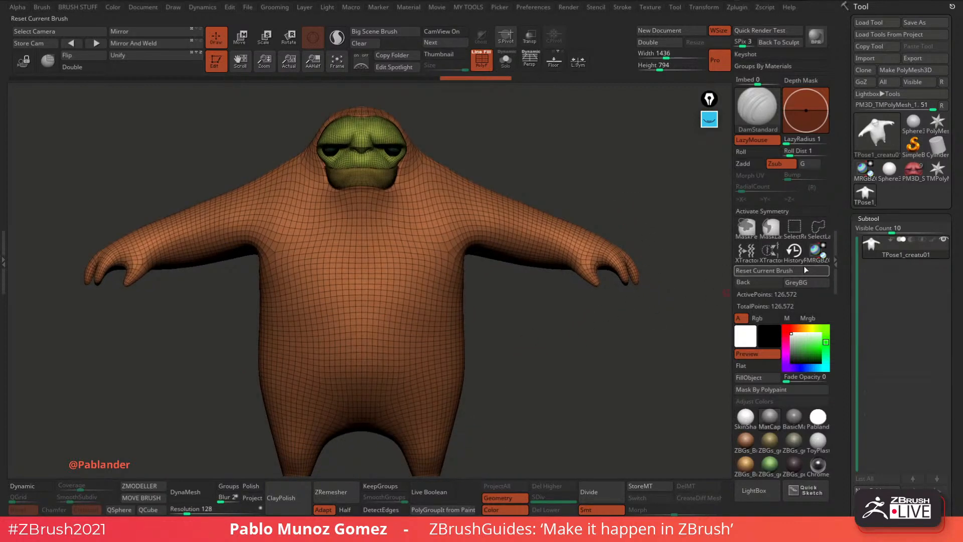
Activate X symmetry, hide the edge loop around each shoulder, split the mesh with Auto Groups and show everything again.
left_click(798, 211)
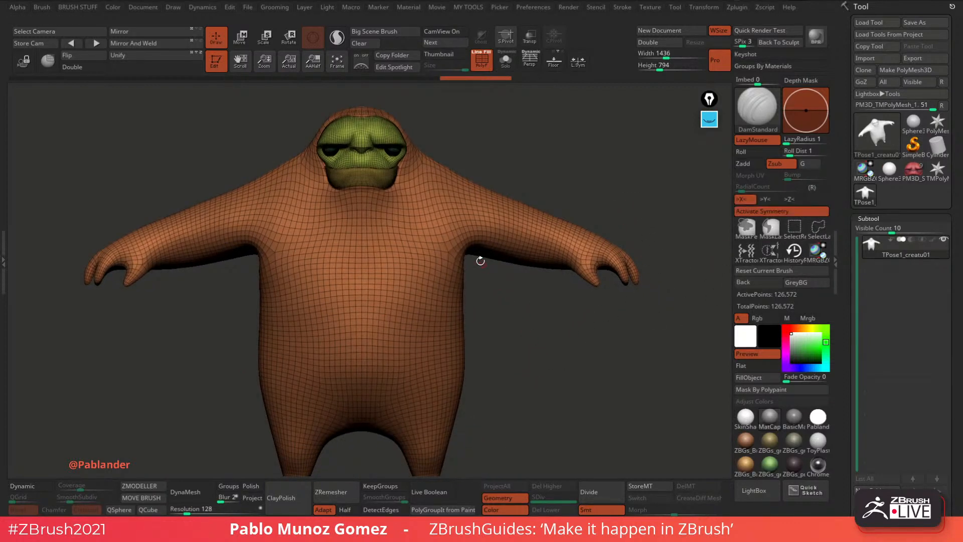
key("ctrl+shift")
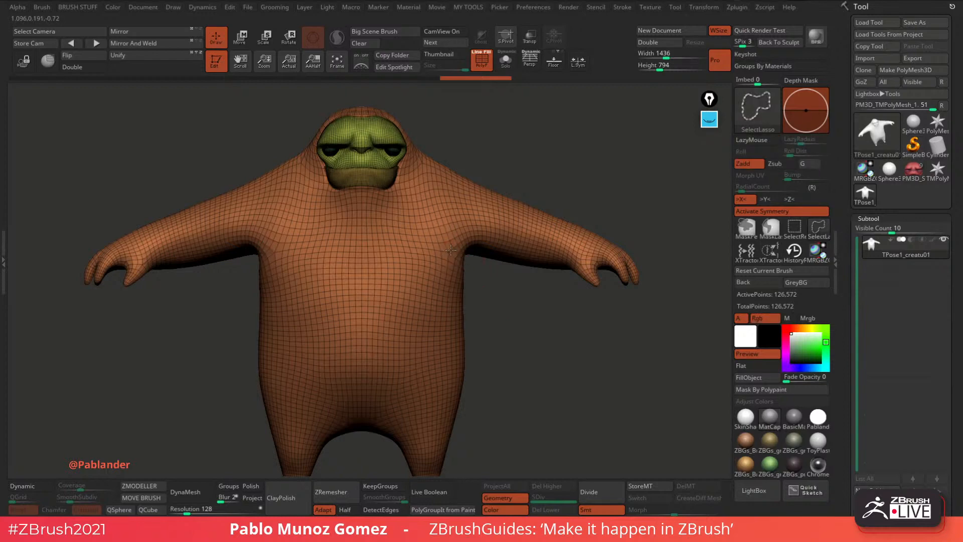
left_click(453, 245, "ctrl+shift")
mouse_move(547, 338)
left_mouse_down()
mouse_move(409, 358)
mouse_move(426, 367)
mouse_move(532, 338)
mouse_move(550, 346)
mouse_move(544, 356)
mouse_move(537, 344)
left_mouse_up()
key("m")
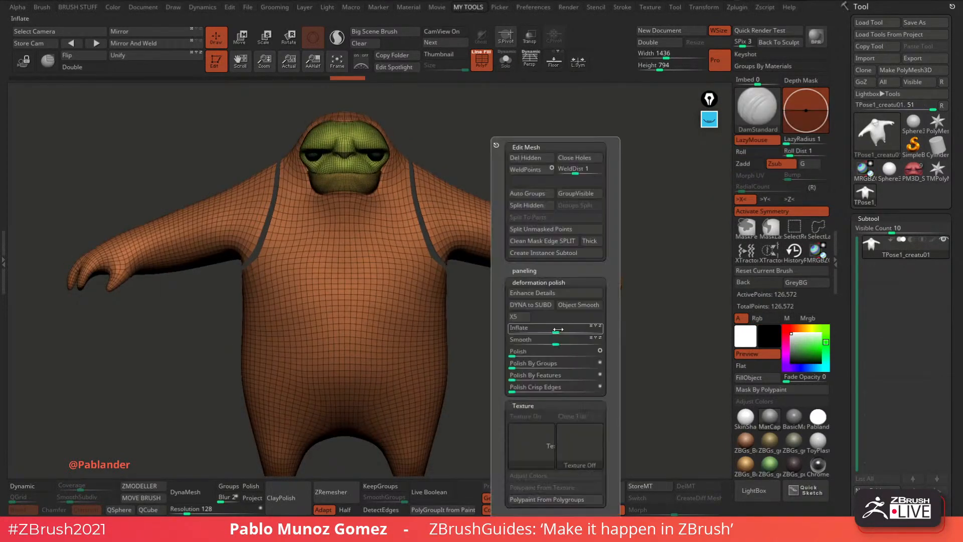
left_click(539, 196)
left_click_drag(529, 327, 563, 312, "alt")
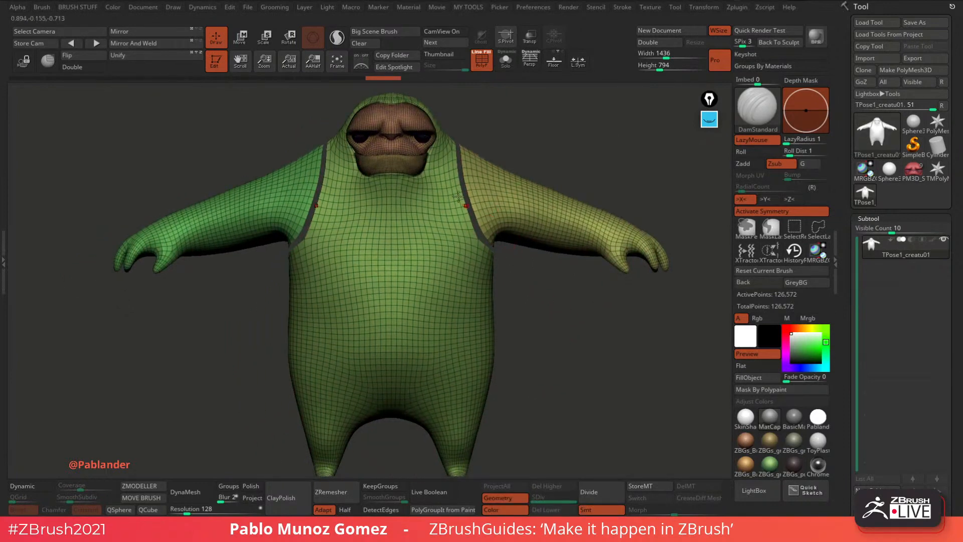
left_click_drag(555, 367, 562, 339, "alt")
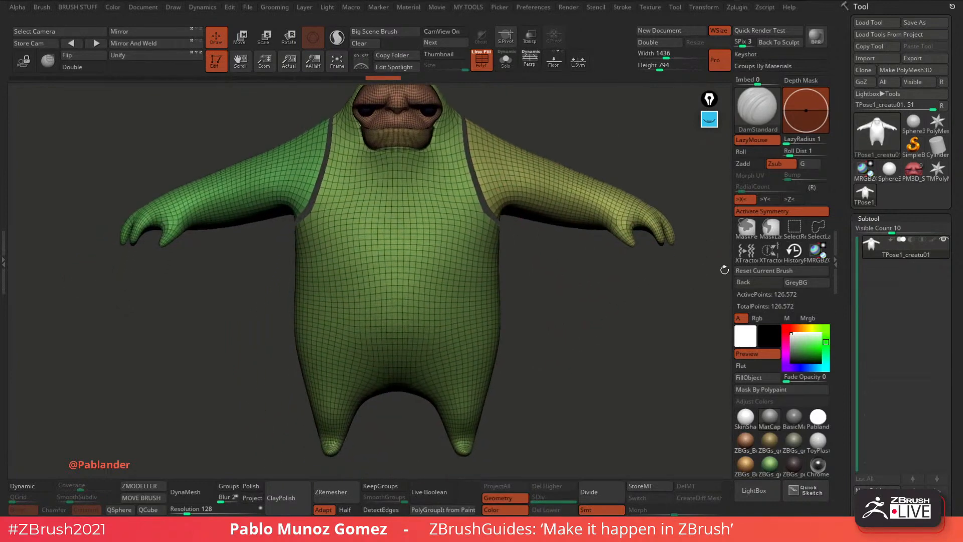
left_click_drag(594, 292, 574, 337, "alt")
left_click(567, 339, "ctrl+shift")
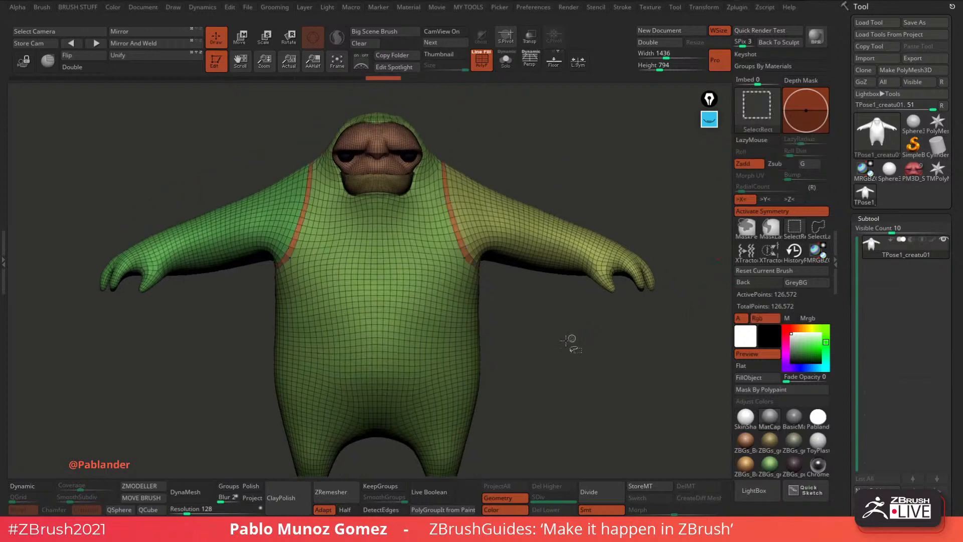
Isolate the character's left arm with its shoulder loop, turn off symmetry and merge both into one polygroup.
left_click(555, 257, "ctrl+shift")
left_click(555, 257, "ctrl+shift")
left_click(473, 260, "ctrl+shift")
left_click_drag(533, 317, 545, 327, "ctrl+shift")
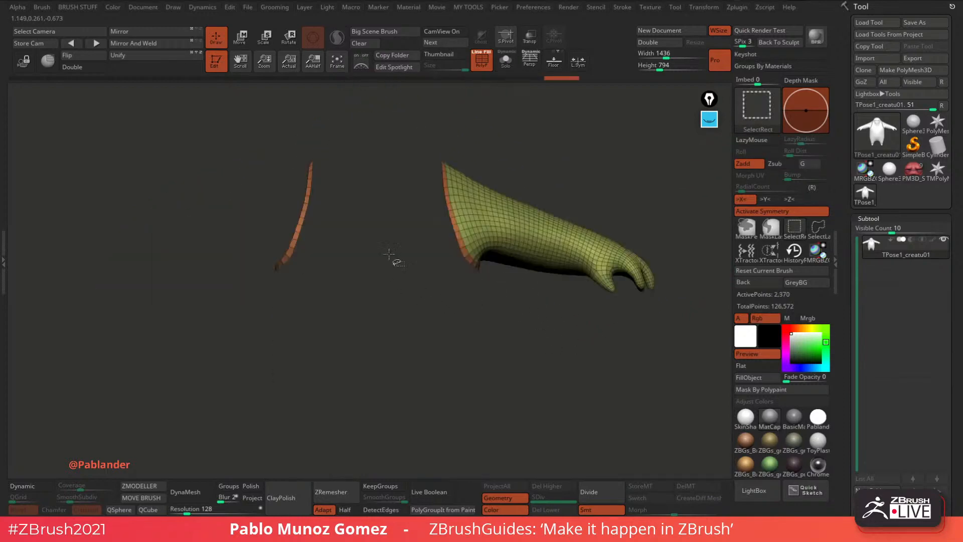
mouse_move(361, 118)
left_mouse_down("ctrl+shift")
mouse_move(299, 307)
mouse_move(231, 381)
mouse_move(344, 122)
left_mouse_up("ctrl+shift")
key("ctrl+z")
left_click(758, 212)
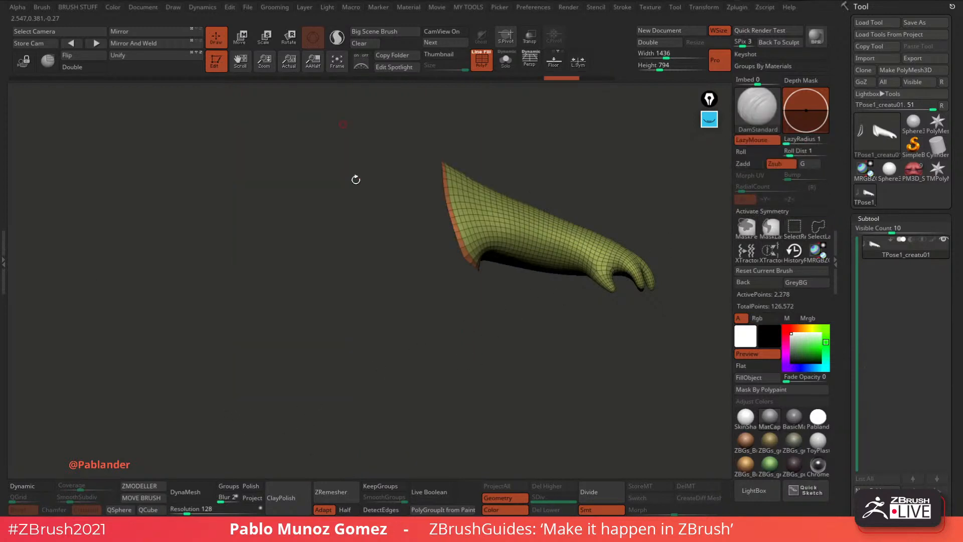
left_click(546, 202, "ctrl+shift")
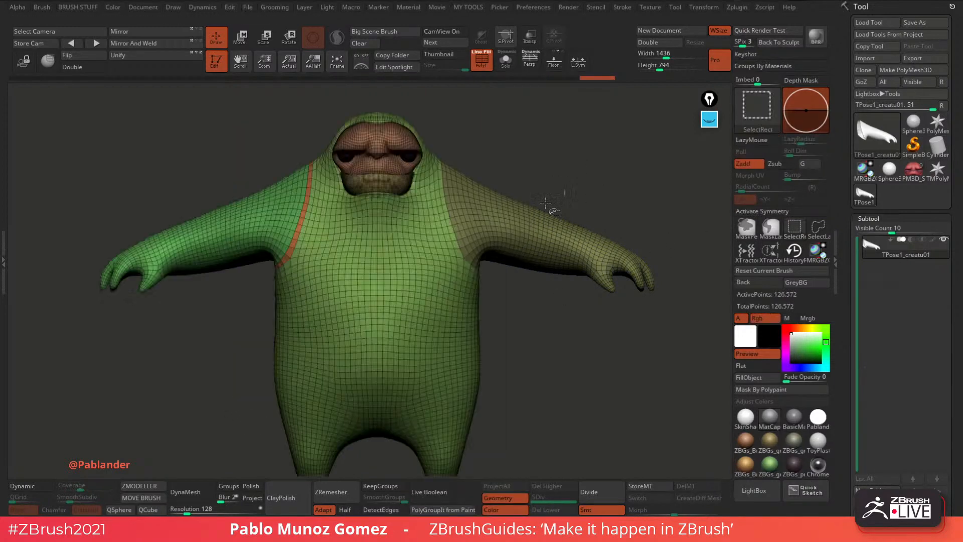
Isolate the character's right arm with its shoulder loop, merge both into one polygroup and show the whole mesh.
left_click(270, 224, "ctrl+shift")
left_click_drag(329, 269, 317, 251, "ctrl+shift")
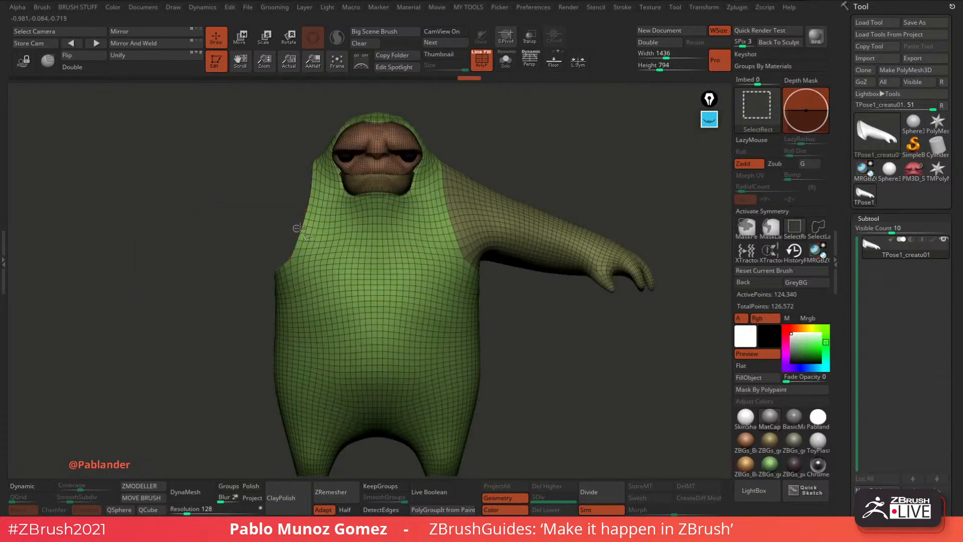
left_click_drag(529, 153, 552, 169, "ctrl+shift")
key("2")
left_click(563, 194)
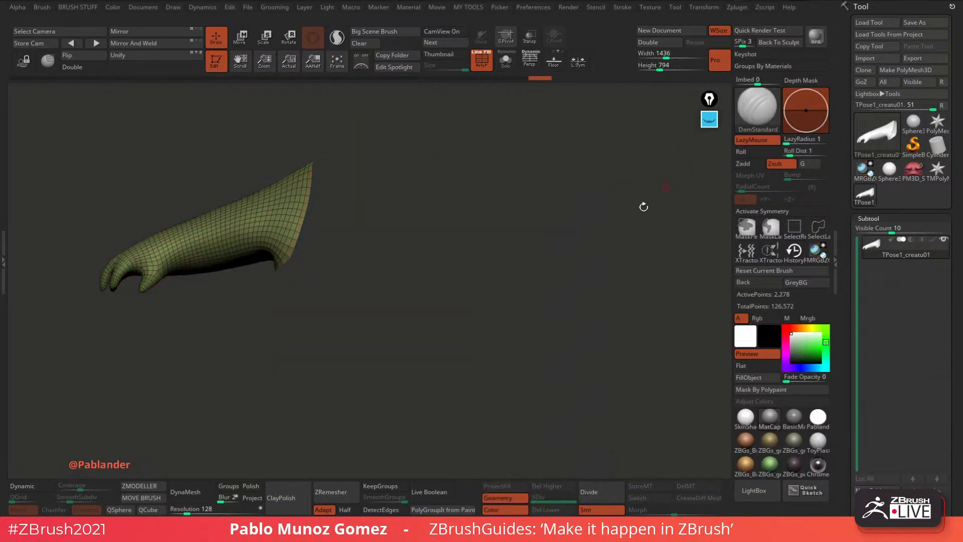
left_click(643, 207, "ctrl+shift")
Check the new arm polygroups by isolating the left arm and showing the full mesh again.
left_click_drag(525, 345, 501, 303, "alt")
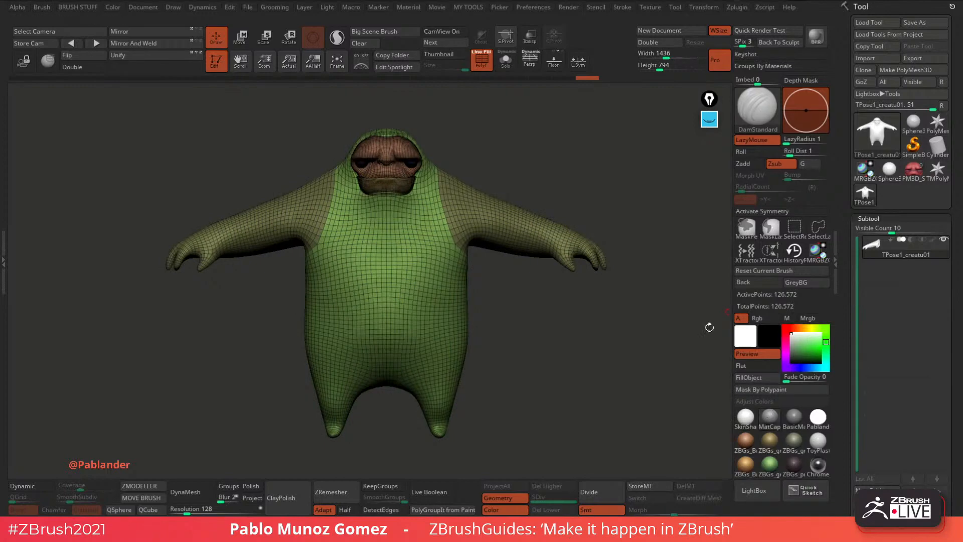
left_click(481, 59)
left_click(481, 59)
left_click(525, 232, "ctrl+shift")
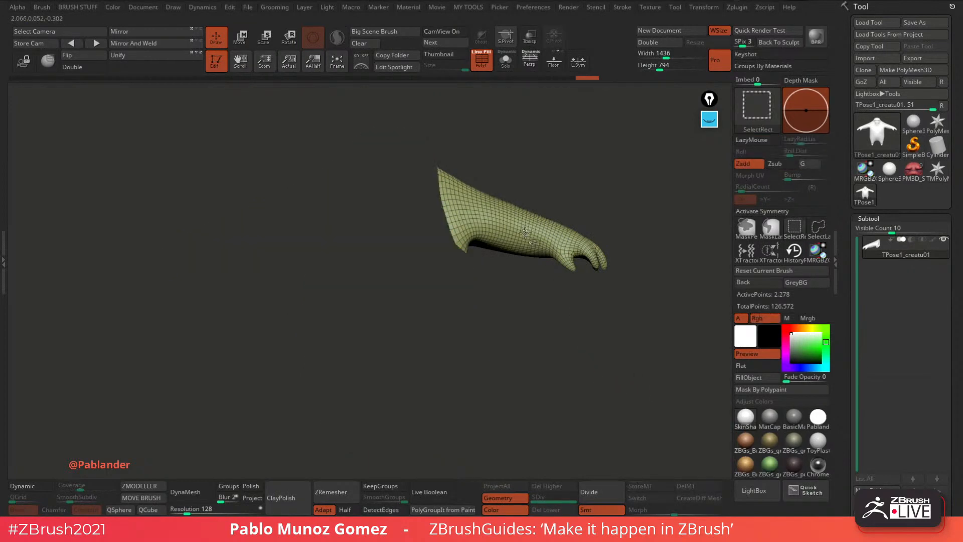
left_click(522, 275, "ctrl+shift")
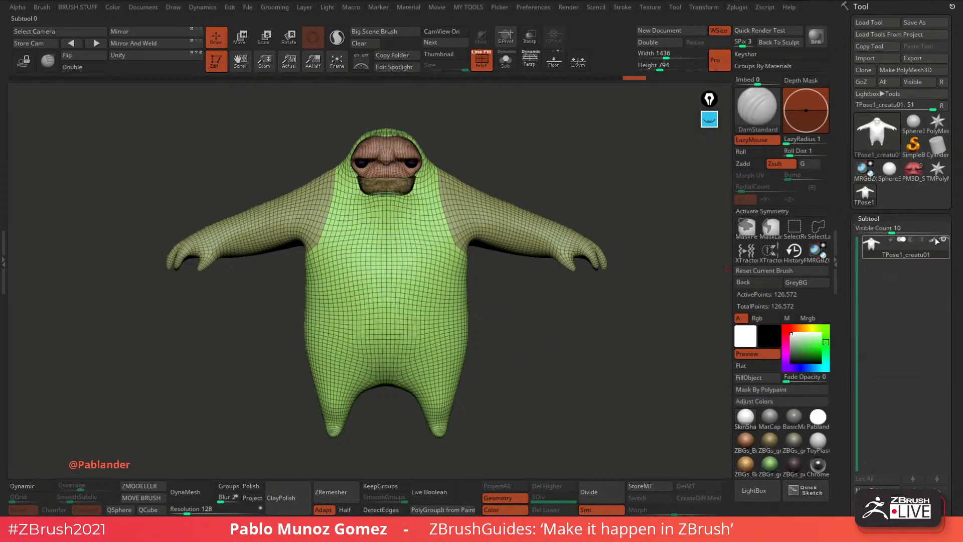
left_click_drag(561, 329, 581, 334, "alt")
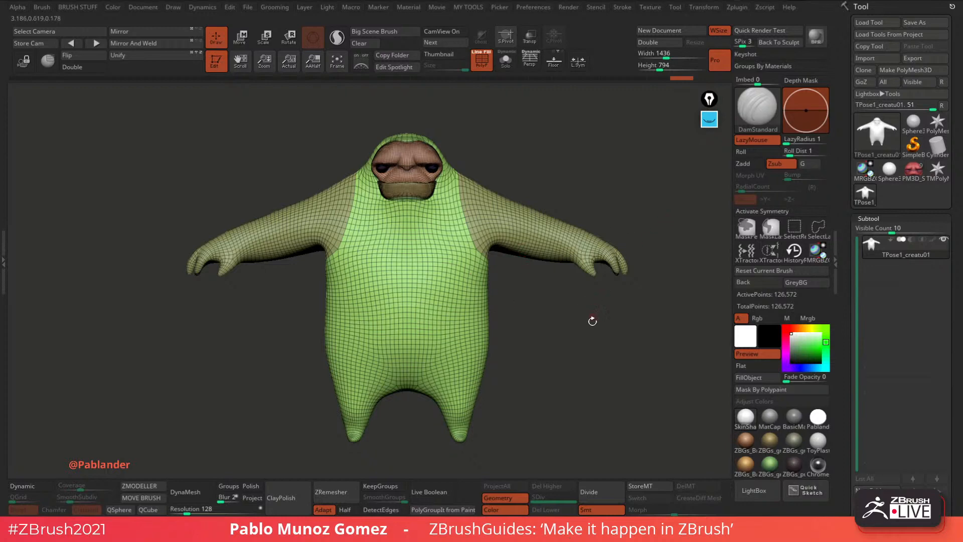
mouse_move(592, 321)
left_mouse_down()
mouse_move(604, 320)
mouse_move(561, 354)
mouse_move(565, 392)
mouse_move(538, 362)
mouse_move(545, 353)
left_mouse_up()
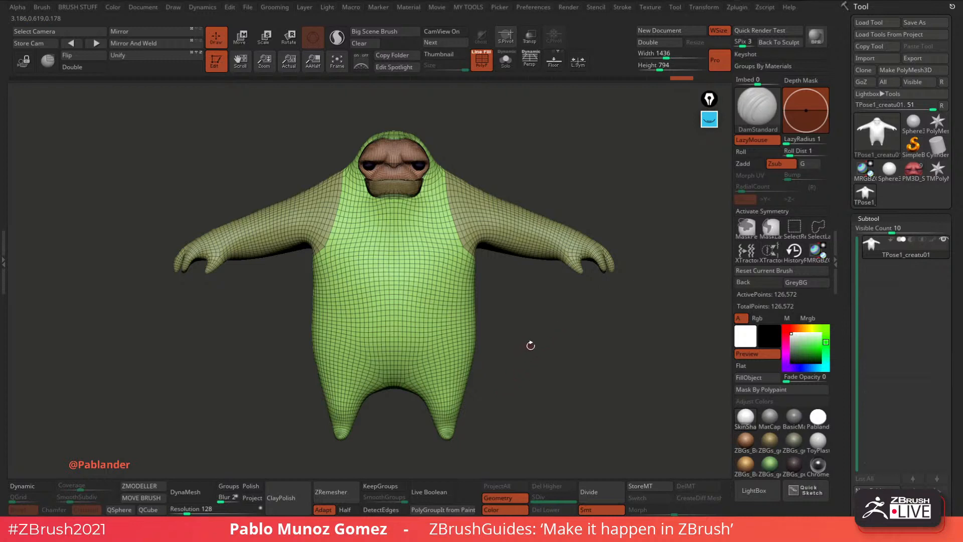
Display the Move gizmo briefly, return to Draw mode and turn off the polyframe.
left_click(243, 39)
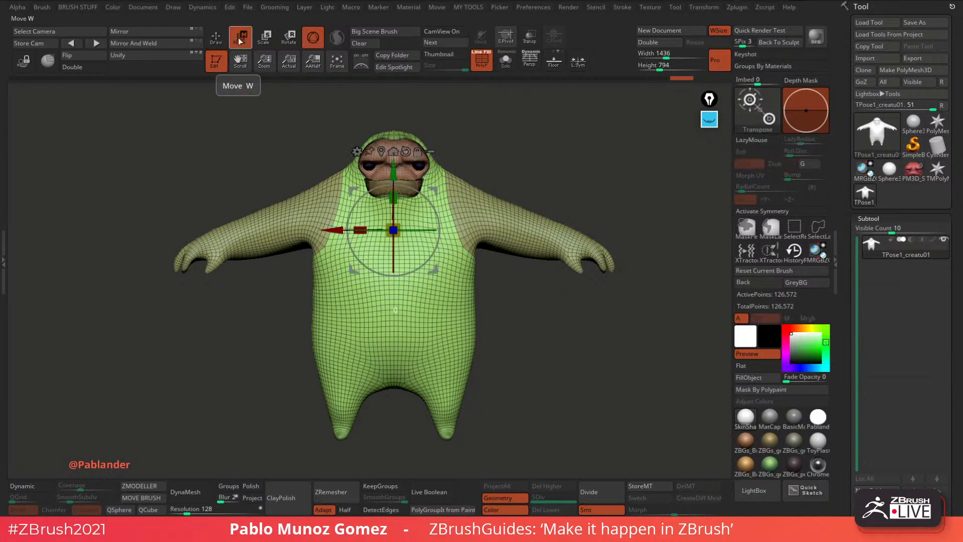
left_click(216, 39)
left_click(482, 61)
left_click_drag(539, 169, 542, 182, "alt")
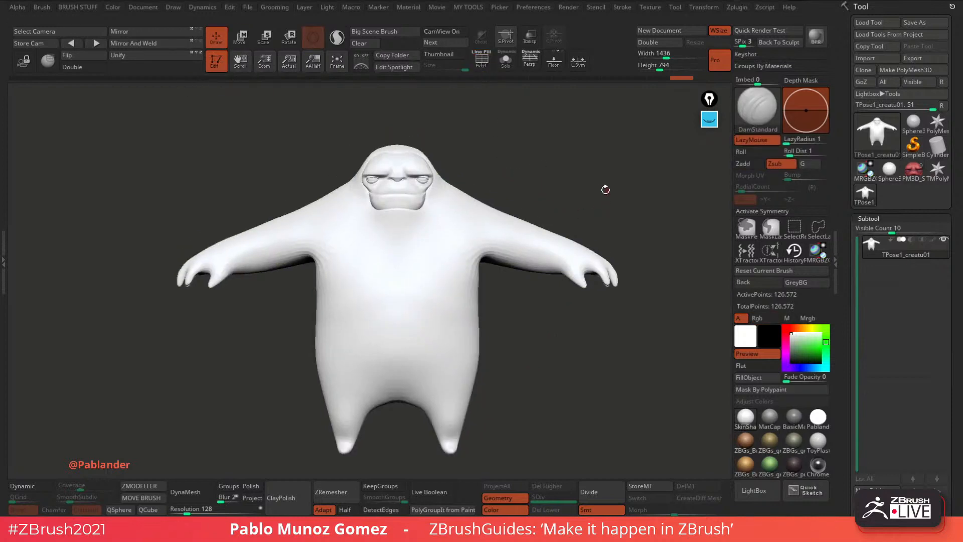
Select the Move Topological brush and activate X symmetry with the character in side view.
key("b")
key("m")
key("v")
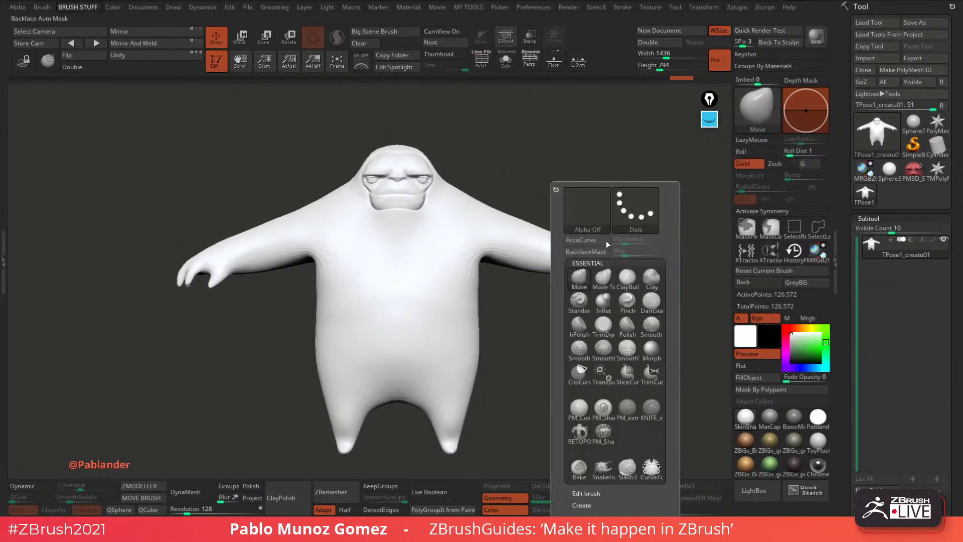
left_click(604, 279)
key("space")
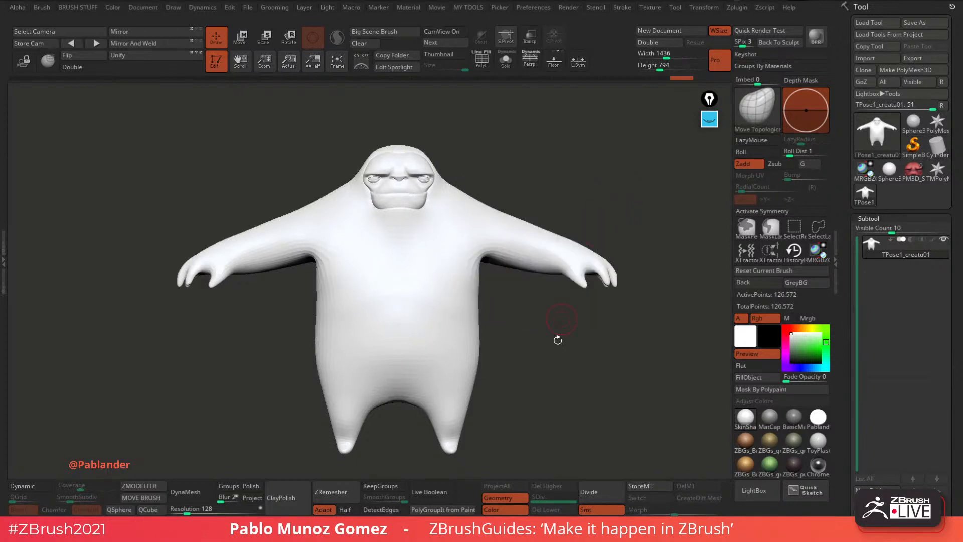
left_click_drag(547, 357, 541, 342, "alt")
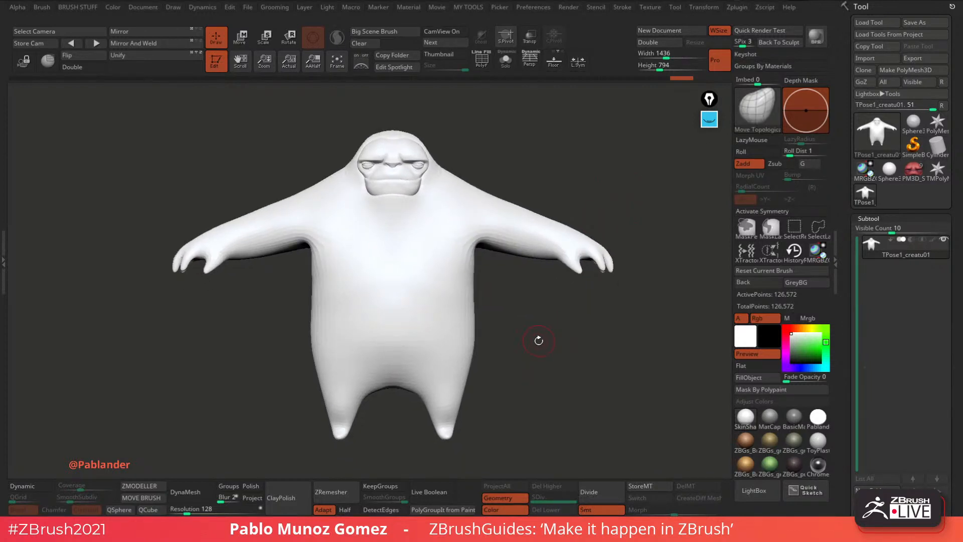
key("shift")
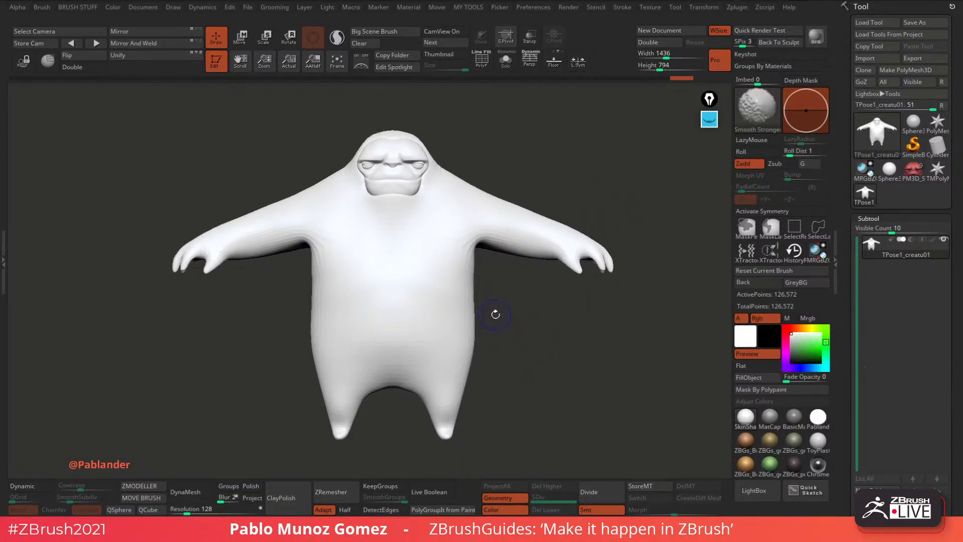
key("shift")
left_click_drag(490, 302, 640, 270, "shift")
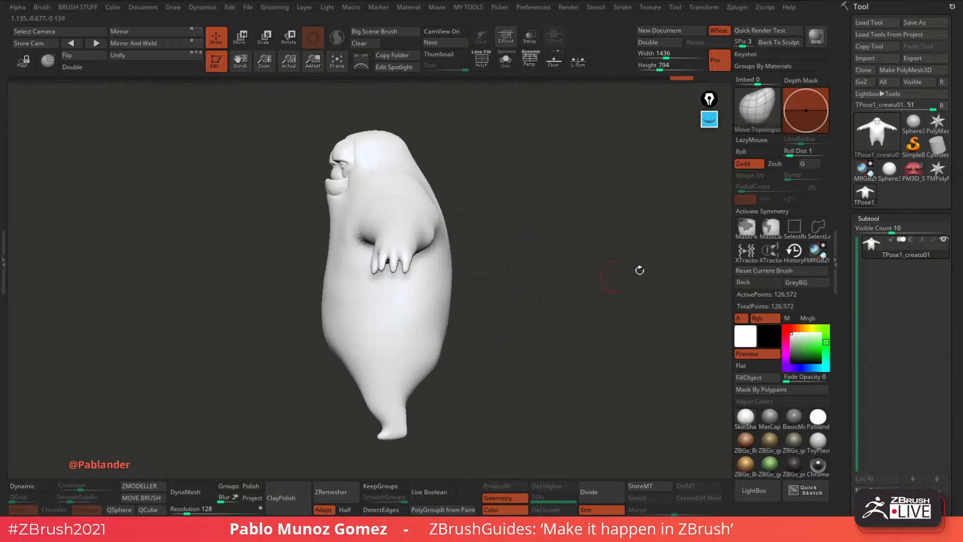
left_click(776, 212)
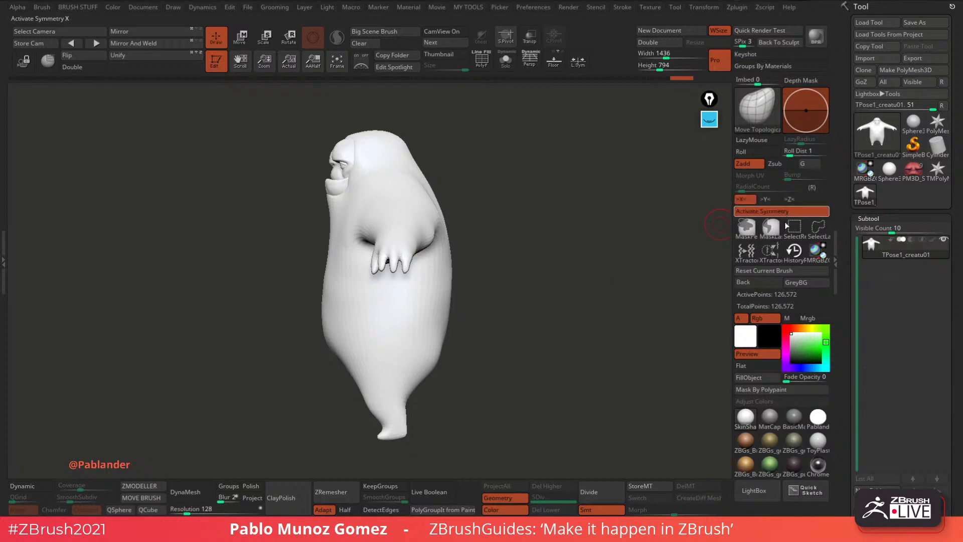
Mask the character's body from the waist down in side view and soften the mask edge.
key("ctrl")
mouse_move(464, 319)
left_mouse_down("ctrl")
mouse_move(236, 323)
mouse_move(510, 166)
mouse_move(477, 308)
mouse_move(261, 301)
mouse_move(481, 321)
left_mouse_up("ctrl")
left_click(489, 305, "ctrl")
mouse_move(471, 279)
left_mouse_down("ctrl")
mouse_move(326, 291)
mouse_move(422, 317)
mouse_move(371, 286)
mouse_move(427, 430)
mouse_move(536, 329)
left_mouse_up("ctrl")
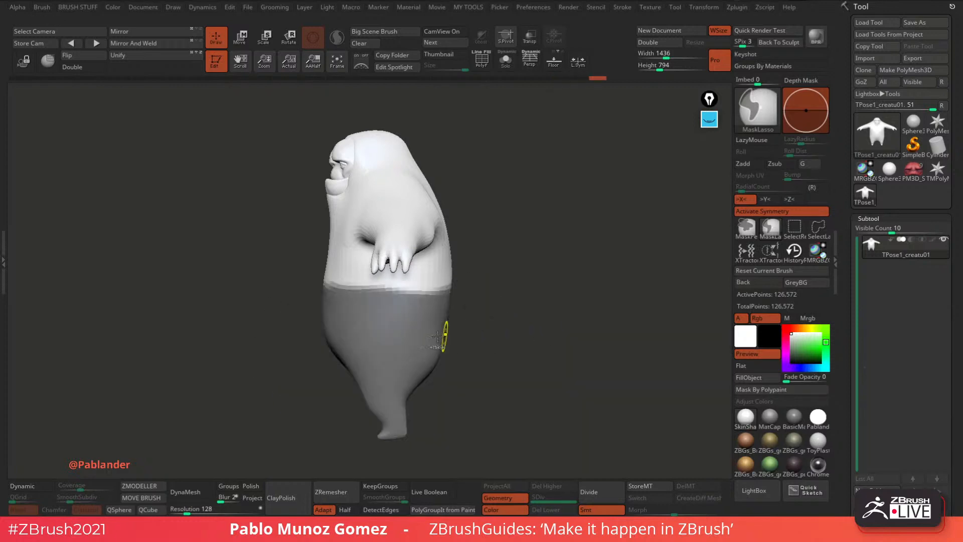
left_click(432, 333, "ctrl")
mouse_move(480, 315)
left_mouse_down()
mouse_move(535, 307)
mouse_move(523, 326)
left_mouse_up()
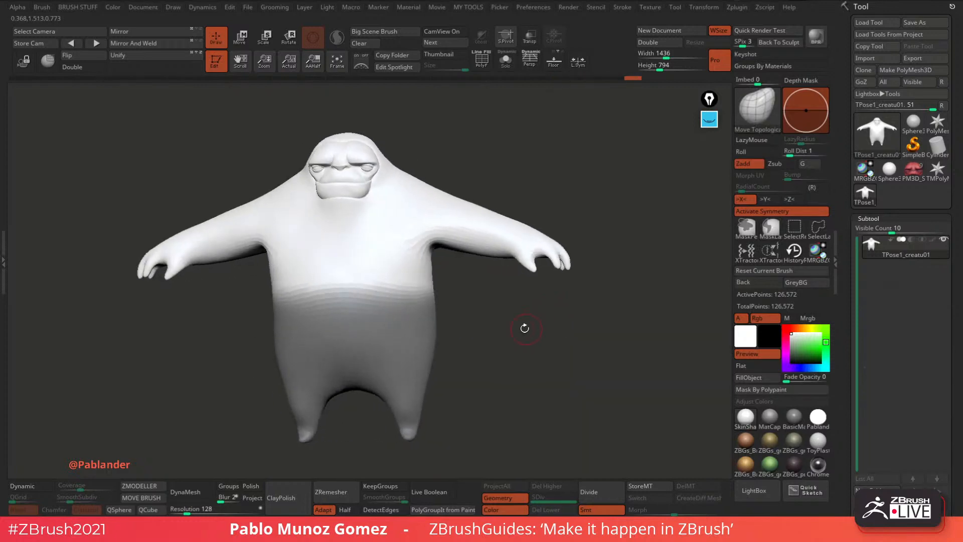
Activate the Move gizmo in side view and place its pivot at the waist.
left_click(241, 37)
left_click_drag(494, 161, 520, 170, "shift")
left_click_drag(432, 151, 520, 161, "shift")
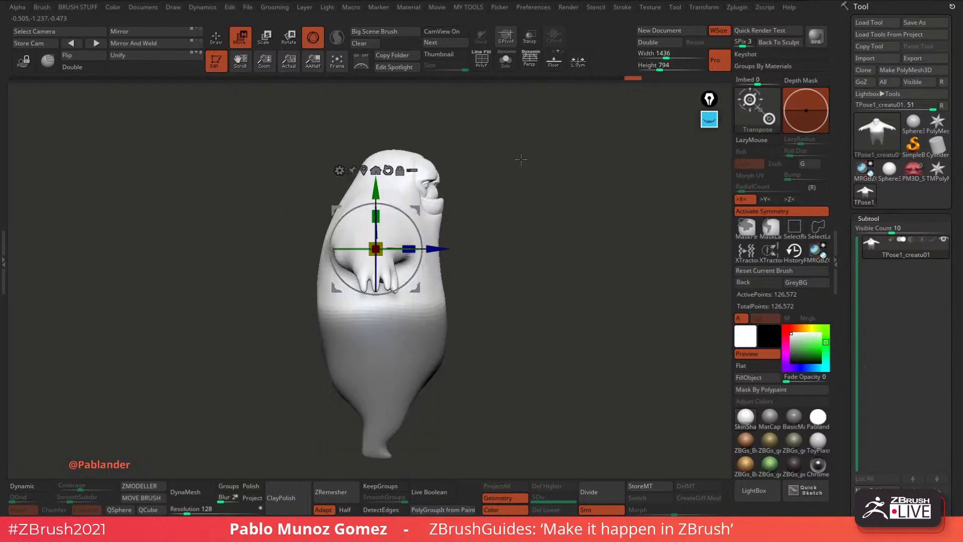
left_click_drag(415, 209, 425, 282, "alt")
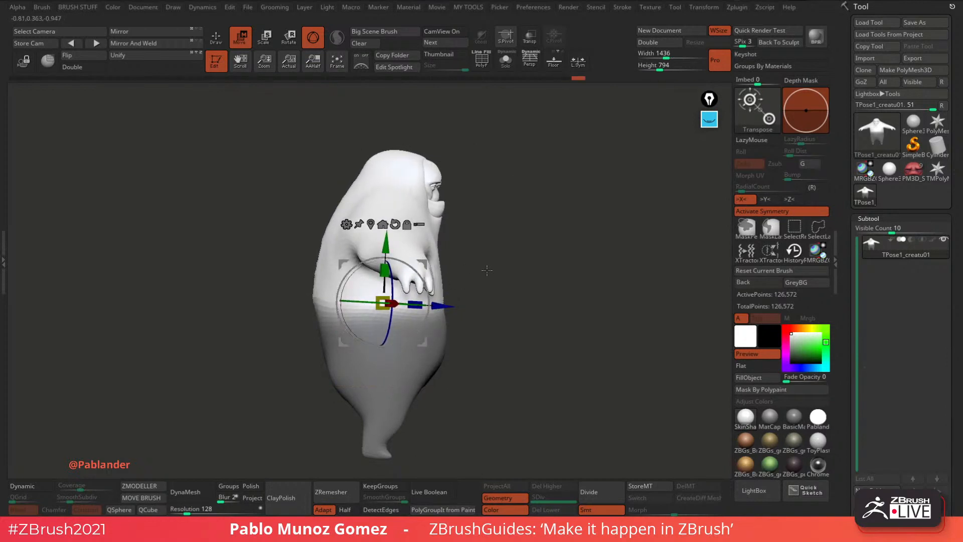
Turn off X symmetry and rotate the unmasked upper body forward at the waist in side view.
left_click_drag(544, 271, 454, 284)
left_click(777, 212)
left_click_drag(506, 328, 569, 336, "shift")
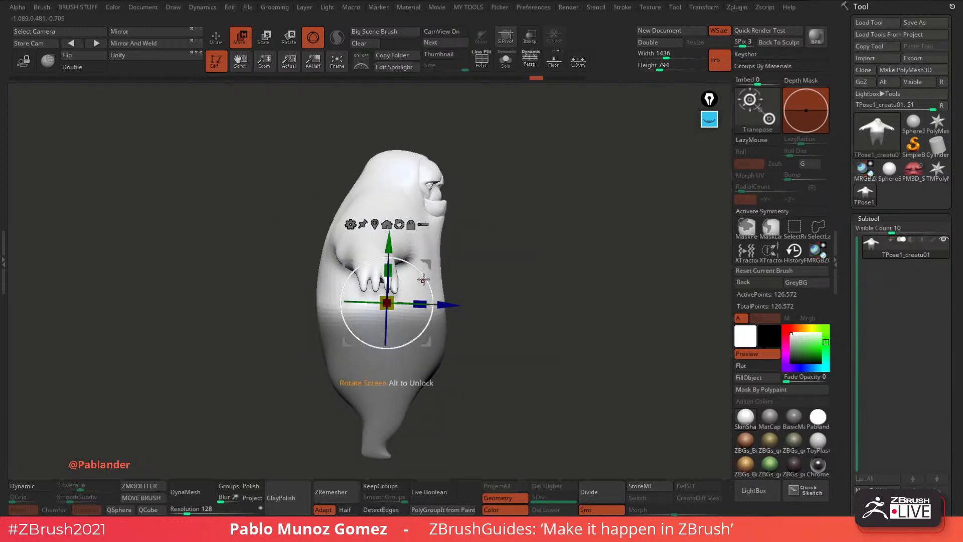
left_click_drag(432, 302, 431, 313)
left_click_drag(537, 281, 509, 325)
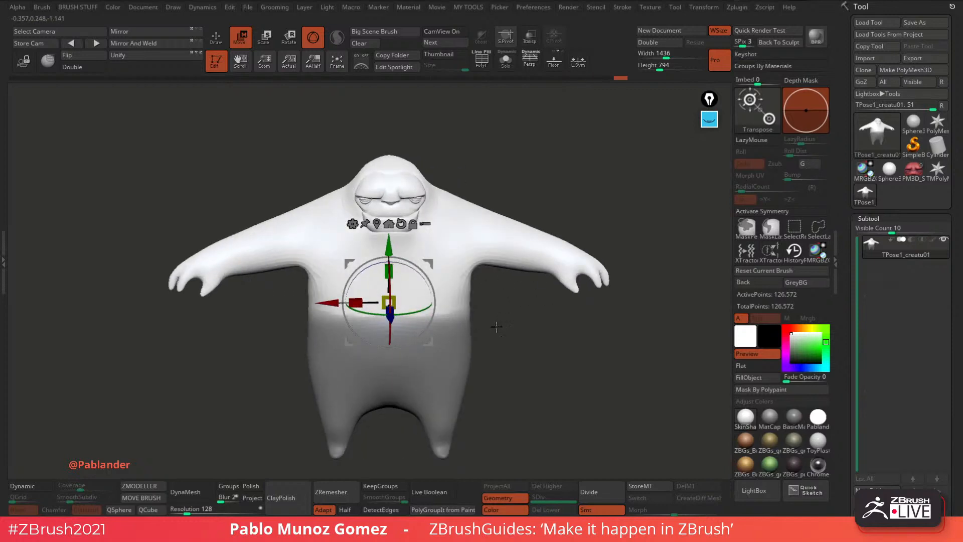
Clear the lower-body mask, mask the head and neck, soften the edge and invert the mask to leave the head free.
mouse_move(501, 213)
left_mouse_down()
mouse_move(485, 170)
mouse_move(331, 235)
mouse_move(454, 166)
left_mouse_up()
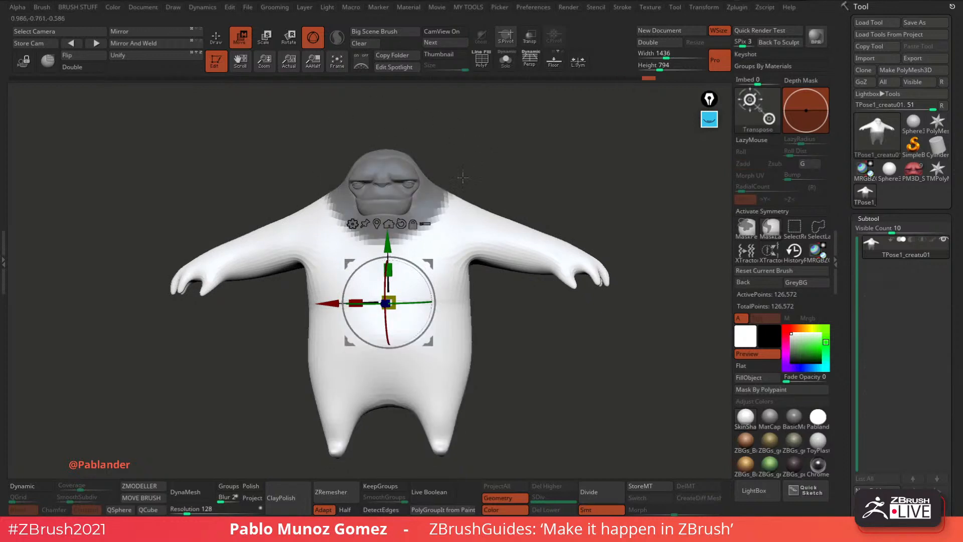
left_click(224, 44)
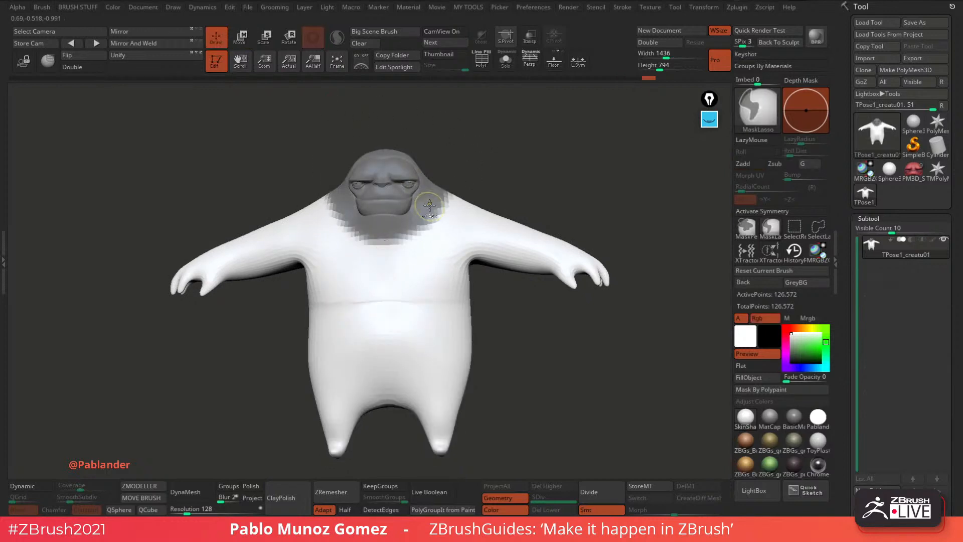
left_click(480, 160, "ctrl")
mouse_move(478, 161)
left_mouse_down("ctrl")
mouse_move(478, 174)
mouse_move(405, 238)
mouse_move(417, 110)
left_mouse_up("ctrl")
left_click_drag(505, 179, 493, 185, "ctrl")
mouse_move(477, 176)
left_mouse_down("ctrl")
mouse_move(458, 204)
mouse_move(322, 161)
mouse_move(407, 104)
left_mouse_up("ctrl")
mouse_move(485, 150)
left_mouse_down()
mouse_move(494, 165)
mouse_move(483, 173)
left_mouse_up()
mouse_move(456, 176)
left_mouse_down("ctrl")
mouse_move(428, 224)
mouse_move(357, 113)
mouse_move(381, 109)
left_mouse_up("ctrl")
left_click(438, 205, "ctrl")
left_click(474, 172, "ctrl")
Adjust the mask around the back of the neck in side view and soften it, keeping the head unmasked.
key("w")
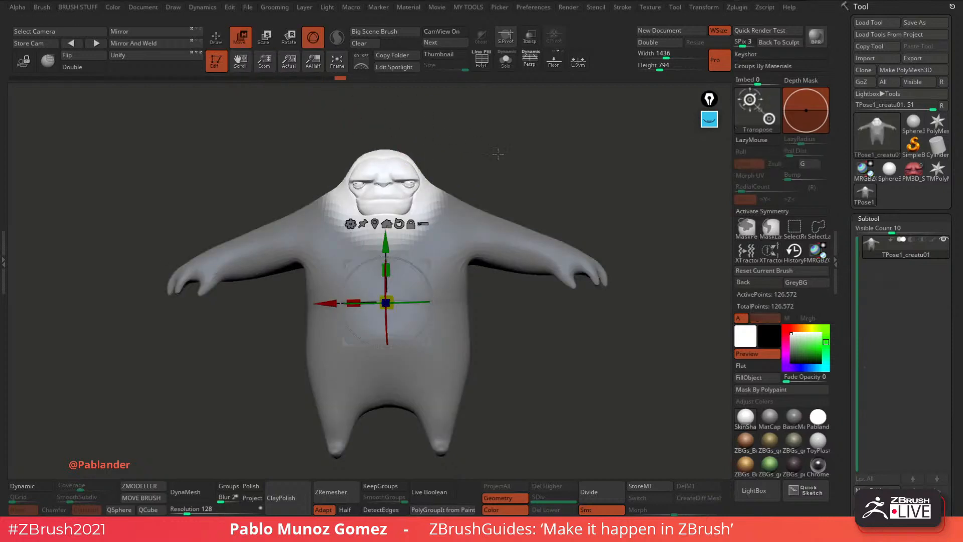
left_click_drag(498, 152, 550, 163, "shift")
key("q")
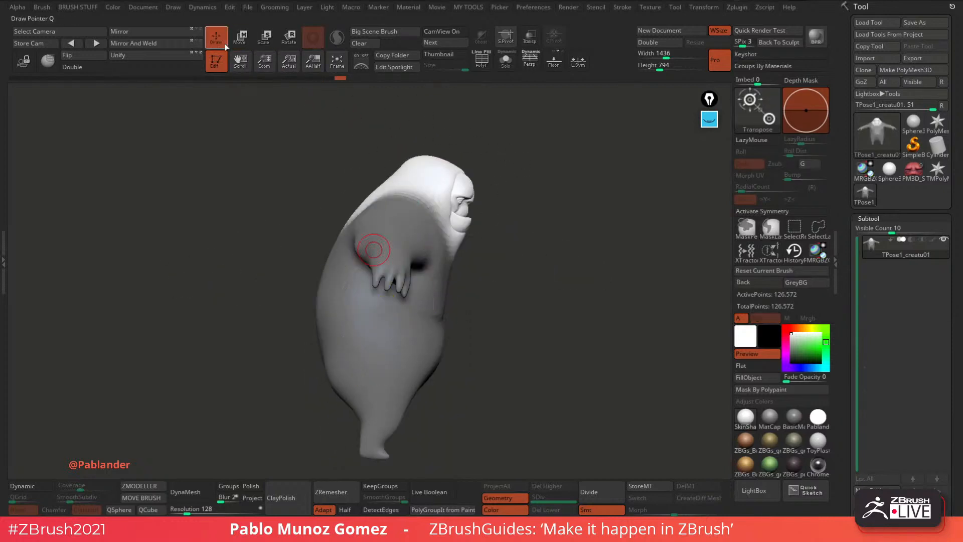
mouse_move(356, 158)
left_mouse_down("ctrl")
mouse_move(401, 304)
mouse_move(281, 193)
left_mouse_up("ctrl")
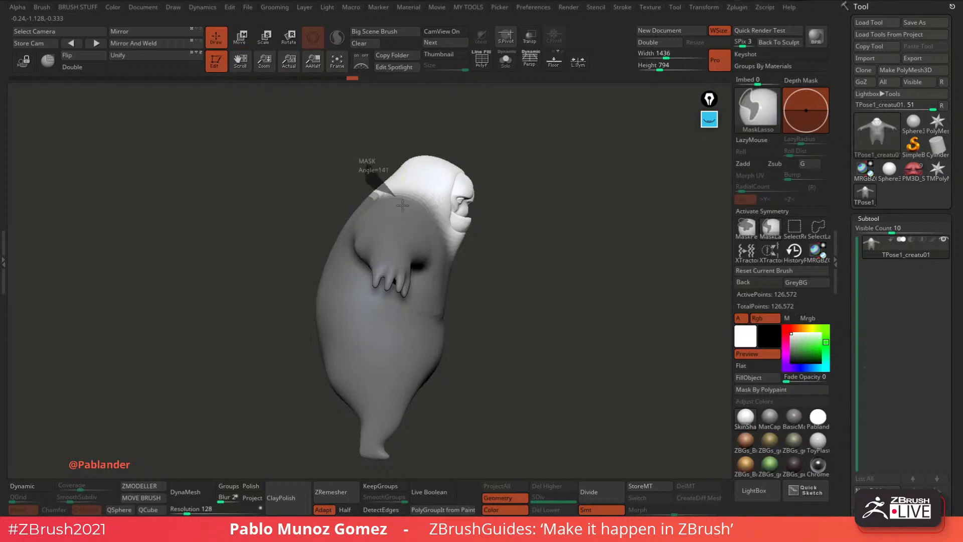
left_click(462, 282, "ctrl")
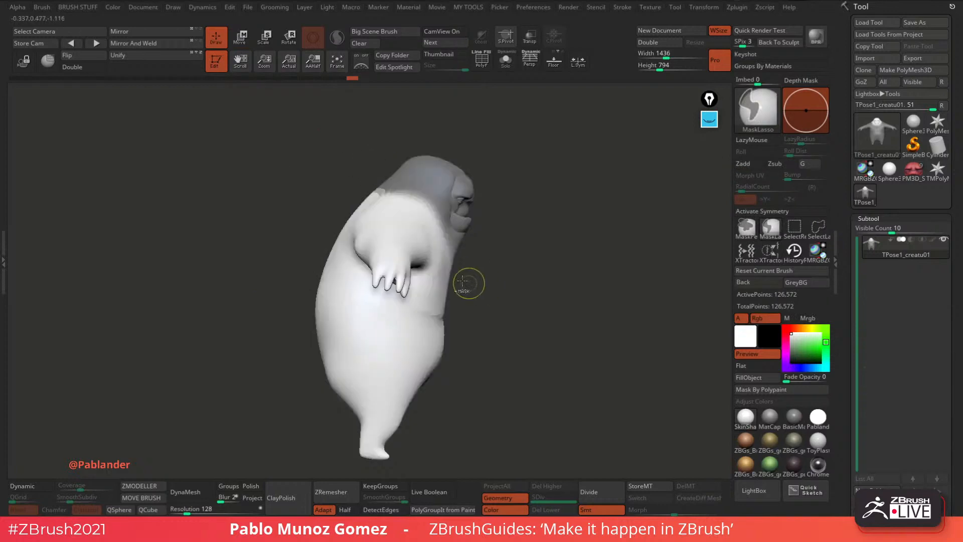
left_click(467, 312, "ctrl")
left_click(455, 135, "ctrl")
left_click(259, 135, "ctrl")
Centre the Move gizmo on the unmasked head and place its pivot at the neck.
left_click(242, 42)
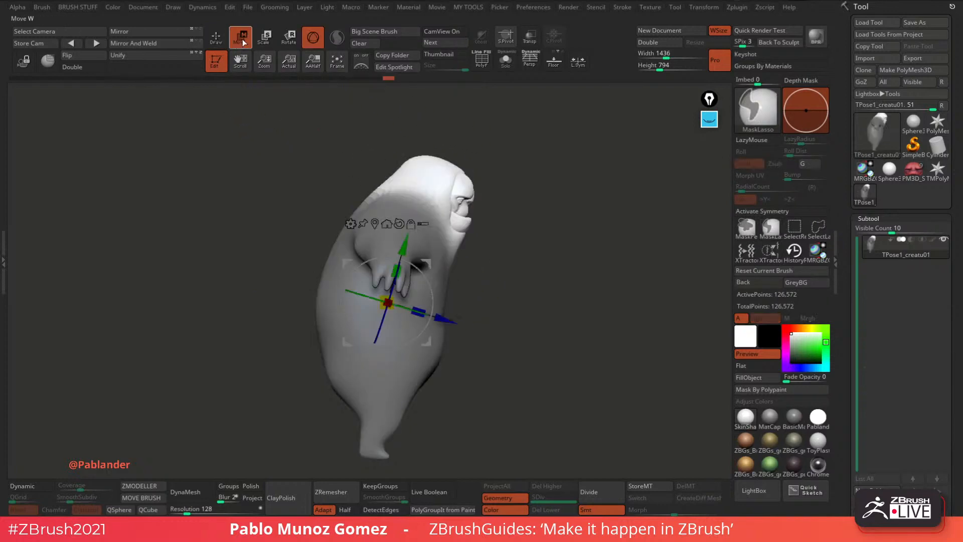
left_click(375, 224)
left_click_drag(491, 220, 469, 225, "alt")
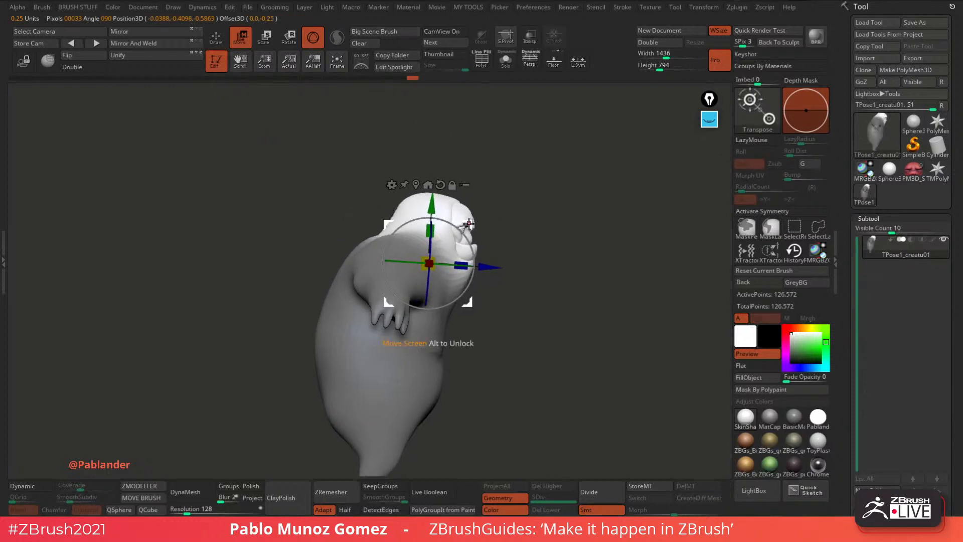
left_click_drag(572, 248, 532, 232)
left_click_drag(532, 231, 509, 204, "alt")
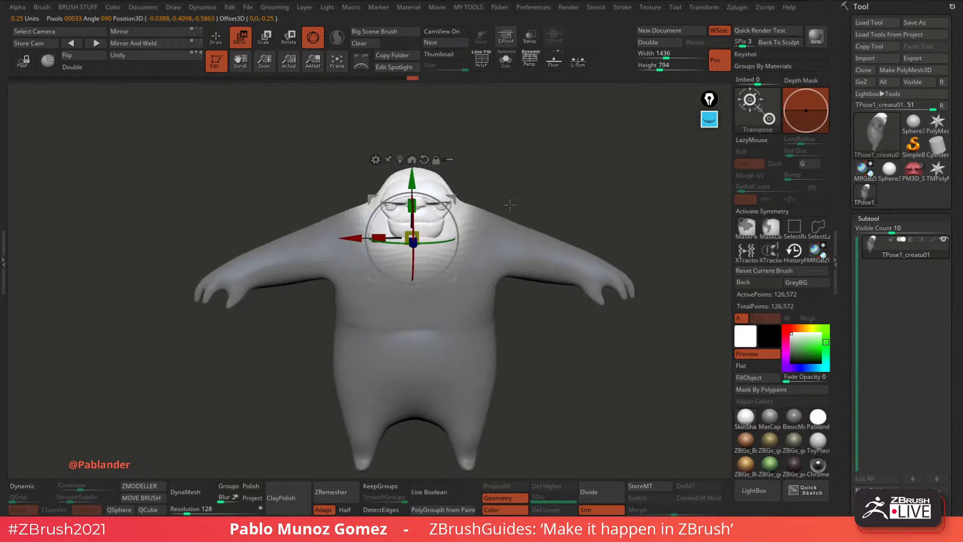
Rotate the head toward the character's left and clear the mask.
left_click_drag(464, 236, 463, 234)
left_click_drag(599, 174, 574, 177)
left_click_drag(457, 222, 458, 220)
left_click_drag(496, 182, 529, 184)
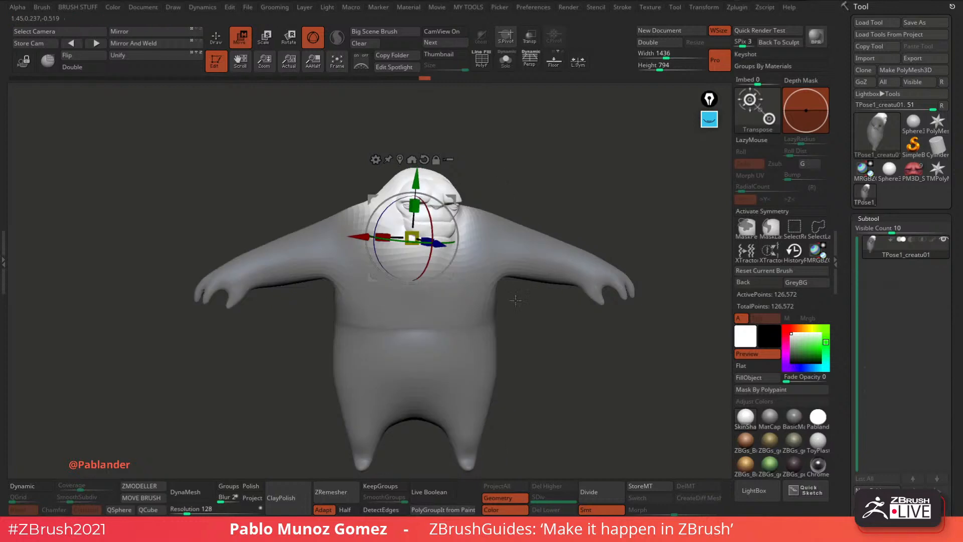
left_click_drag(516, 297, 518, 350, "alt")
mouse_move(516, 348)
left_mouse_down()
mouse_move(494, 347)
mouse_move(556, 362)
mouse_move(517, 356)
left_mouse_up()
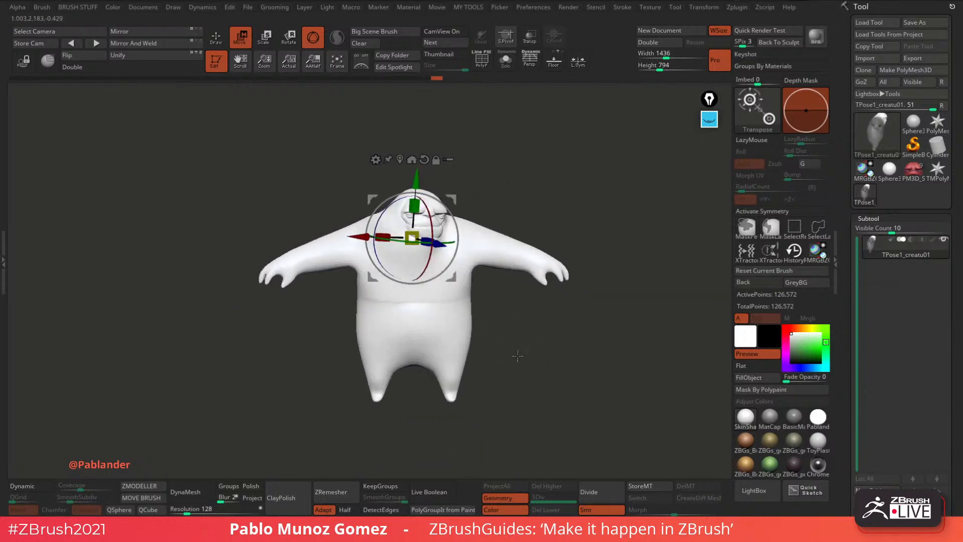
Mask everything except the character's left leg by lassoing it and inverting, and soften the mask edge.
key("q")
key("ctrl")
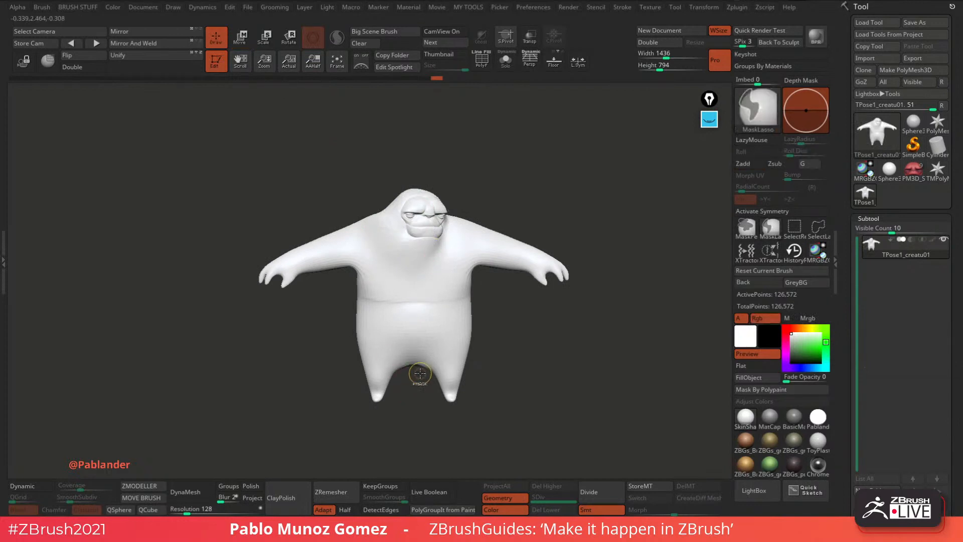
left_click_drag(424, 380, 498, 351)
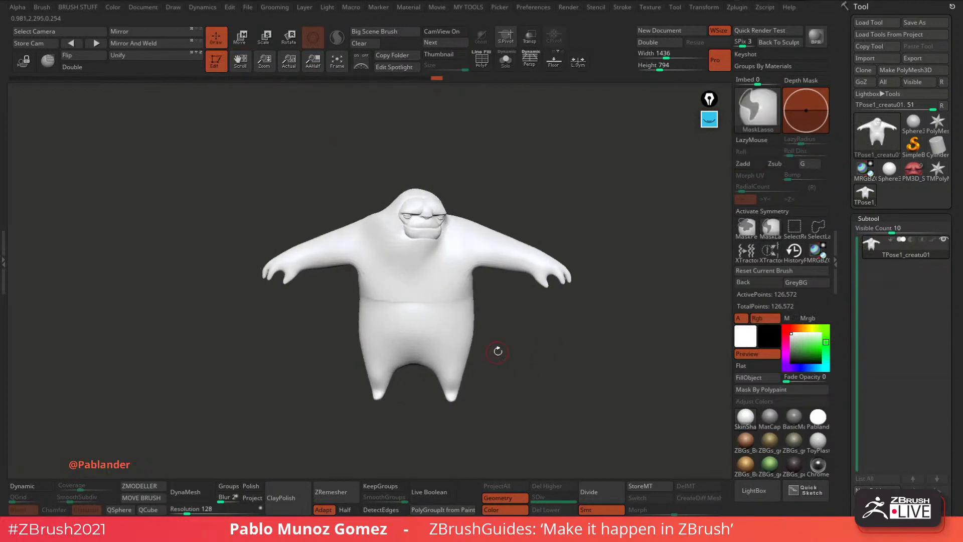
left_click_drag(443, 340, 476, 426, "ctrl")
left_click(485, 371, "ctrl")
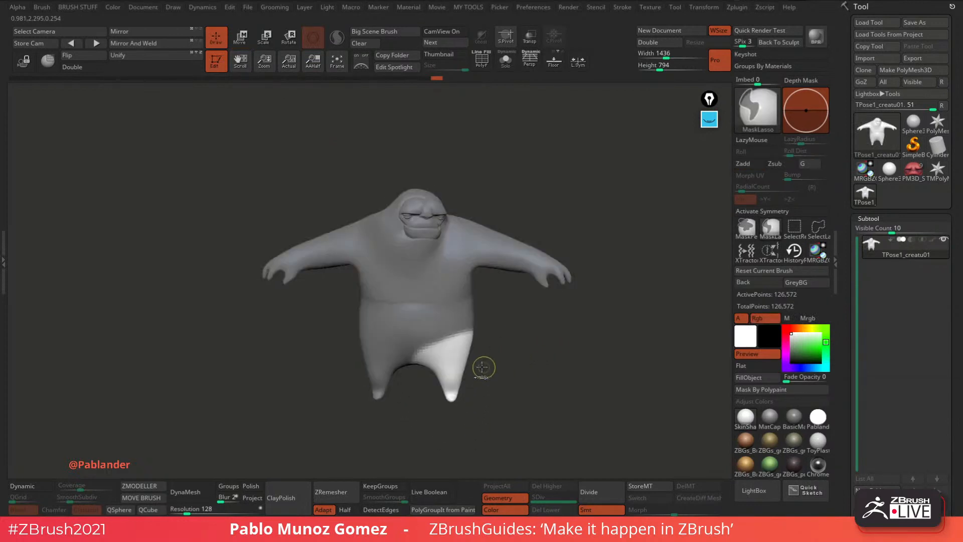
left_click(447, 328, "ctrl")
left_click(489, 357, "ctrl")
left_click(456, 349, "ctrl")
Centre the Move gizmo on the left leg, raise its pivot toward the hip and swing the leg forward.
key("w")
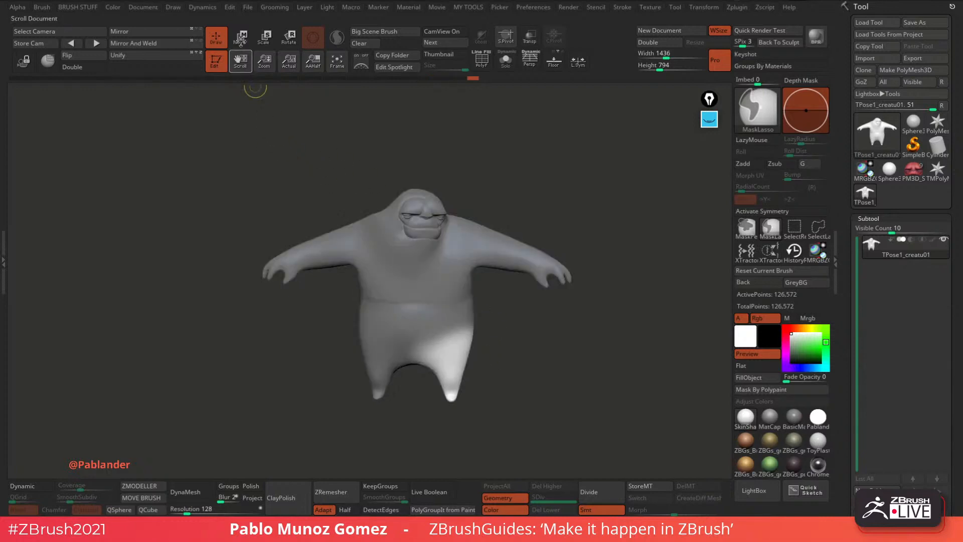
left_click(400, 159)
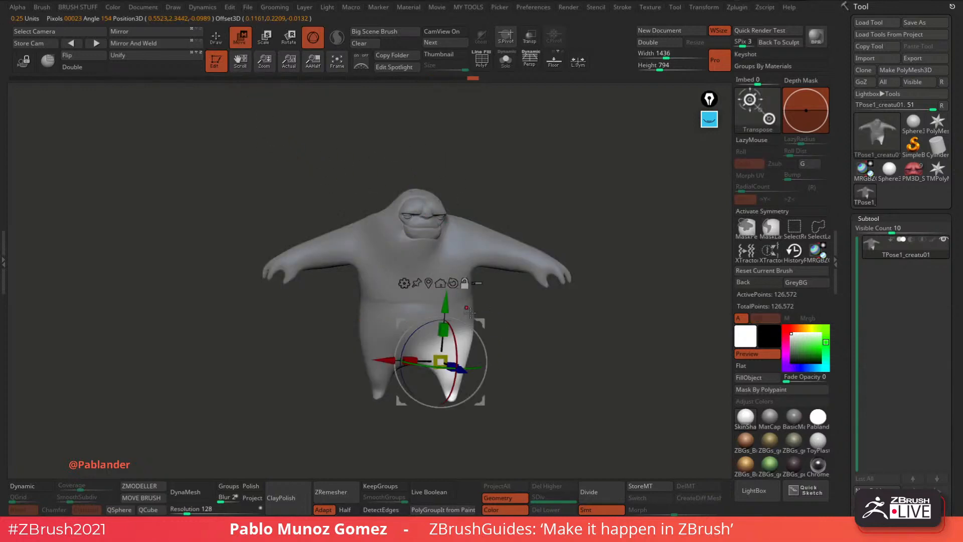
left_click_drag(480, 324, 482, 303, "alt")
left_click_drag(483, 346, 469, 349)
left_click_drag(504, 360, 489, 361, "shift")
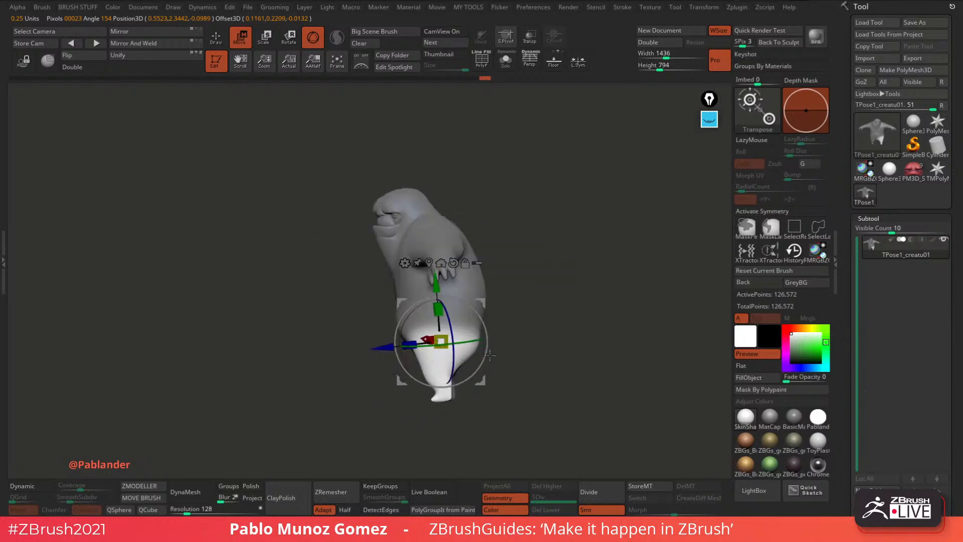
left_click_drag(482, 302, 472, 304)
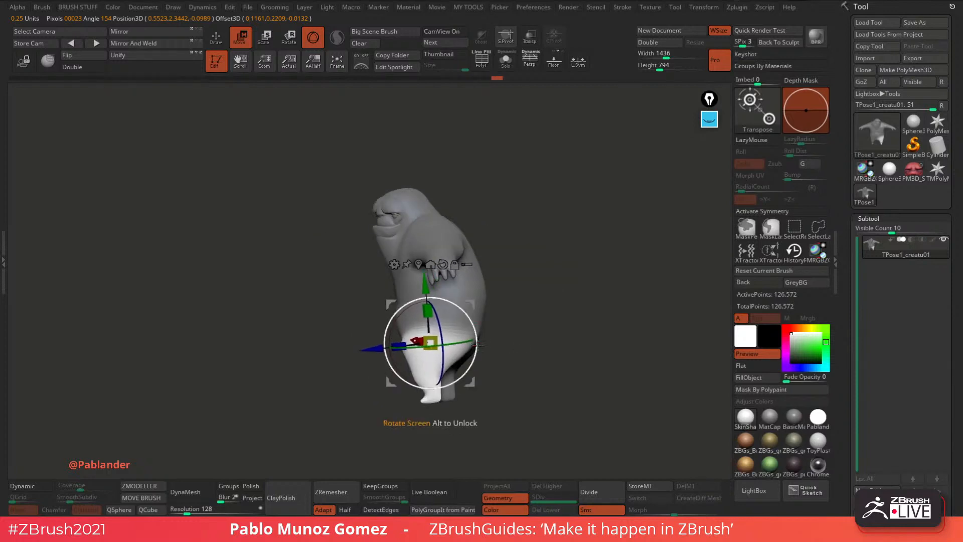
mouse_move(476, 347)
left_mouse_down()
mouse_move(472, 382)
mouse_move(521, 374)
left_mouse_up()
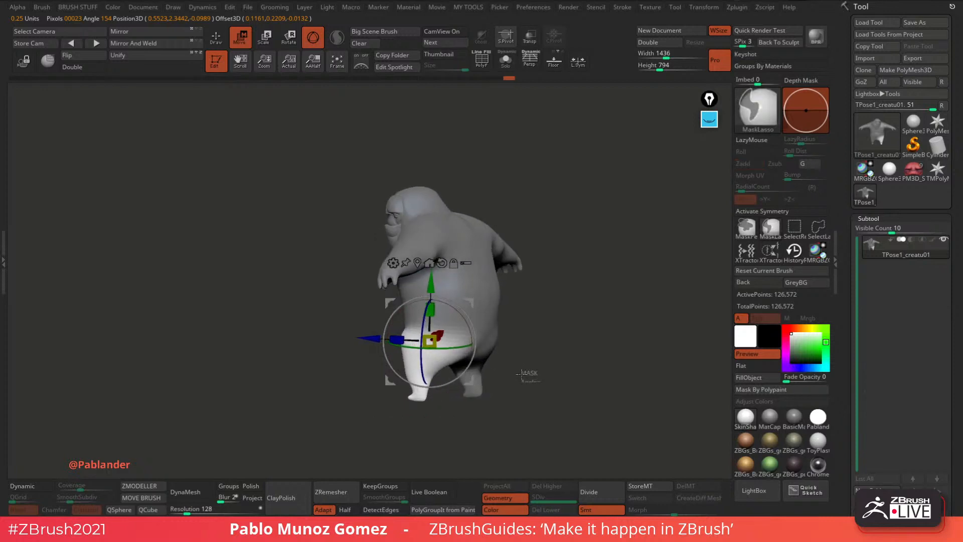
Mask the upper part of the left leg, rotate the lower leg about a recentred pivot and clear the mask.
mouse_move(406, 375)
left_mouse_down("ctrl")
mouse_move(494, 319)
mouse_move(569, 302)
left_mouse_up("ctrl")
left_click(418, 263)
mouse_move(504, 283)
left_mouse_down()
mouse_move(526, 287)
mouse_move(533, 347)
left_mouse_up()
left_click_drag(463, 374, 540, 363)
left_click_drag(466, 364, 461, 339)
left_click_drag(495, 312, 491, 322, "ctrl")
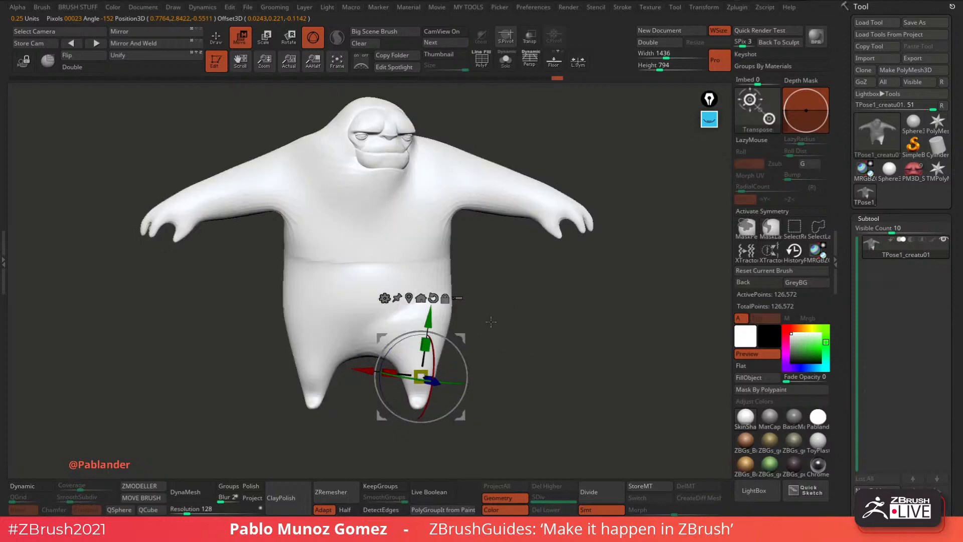
Mask everything except the character's right leg by lassoing it and inverting the mask.
key("q")
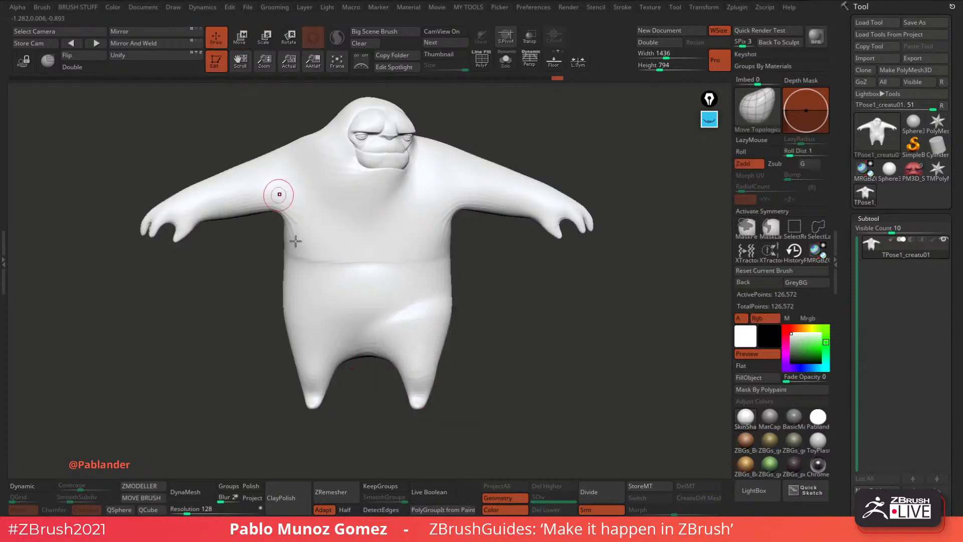
mouse_move(376, 374)
left_mouse_down("ctrl")
mouse_move(234, 335)
mouse_move(383, 401)
left_mouse_up("ctrl")
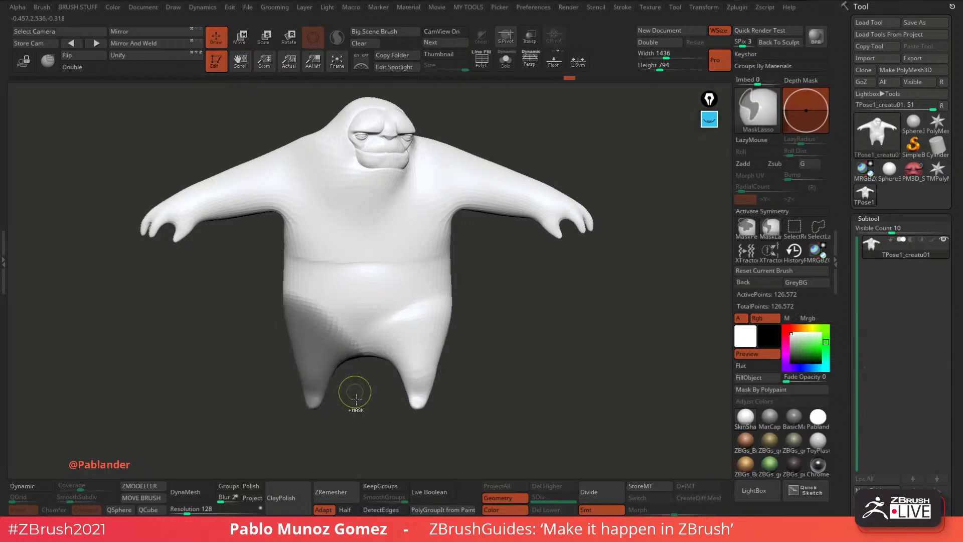
left_click(355, 392, "ctrl")
Reposition and rotate the right leg with the Move gizmo, return to Draw mode and clear the mask.
left_click(241, 39)
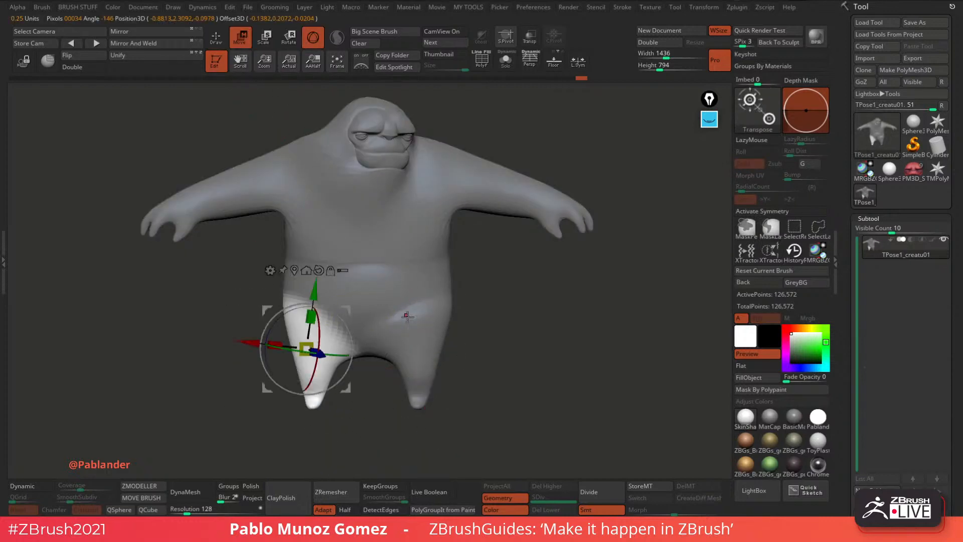
left_click_drag(349, 313, 355, 311)
left_click_drag(484, 305, 423, 352)
left_click_drag(390, 365, 434, 350)
left_click_drag(385, 385, 448, 340)
left_click_drag(383, 400, 377, 382)
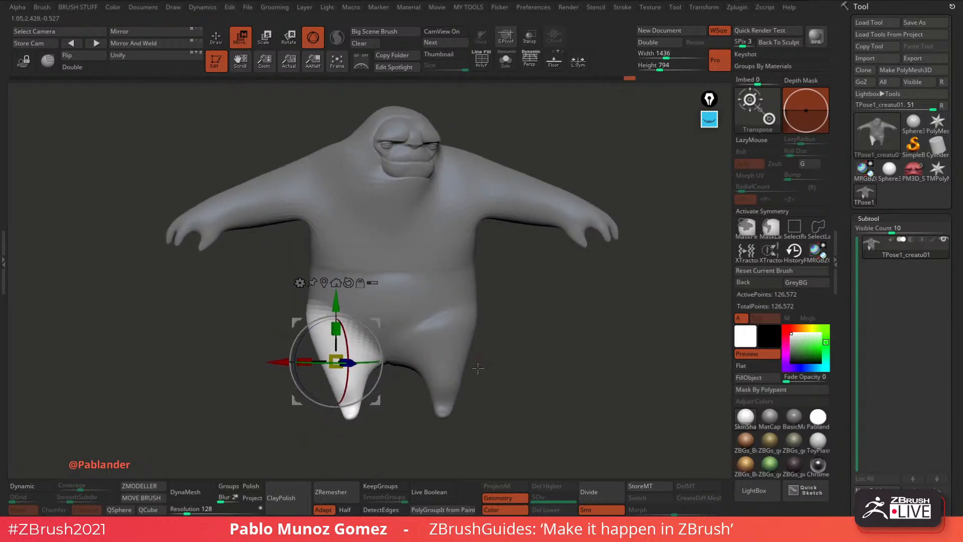
left_click(216, 41)
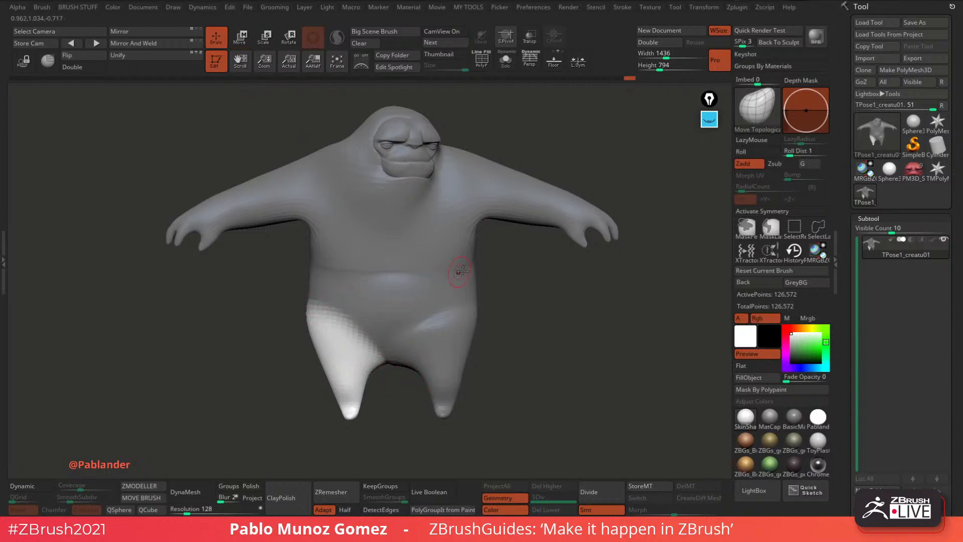
mouse_move(520, 326)
left_mouse_down("ctrl")
mouse_move(536, 349)
mouse_move(480, 357)
mouse_move(526, 339)
left_mouse_up("ctrl")
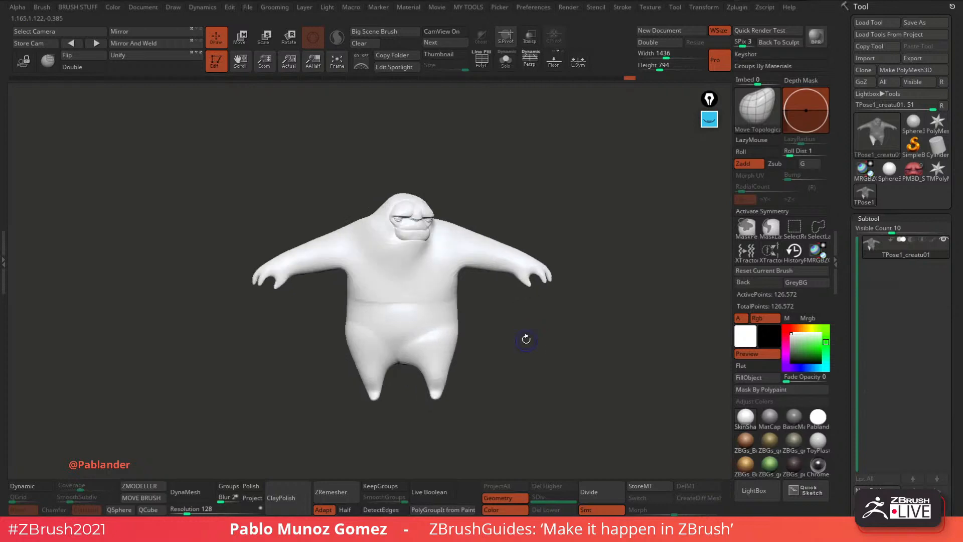
Mask everything except the character's left arm using its polygroup and soften the mask edge at the shoulder.
left_click(494, 256, "ctrl+shift")
left_click(515, 210, "ctrl")
left_click(522, 203, "ctrl+shift")
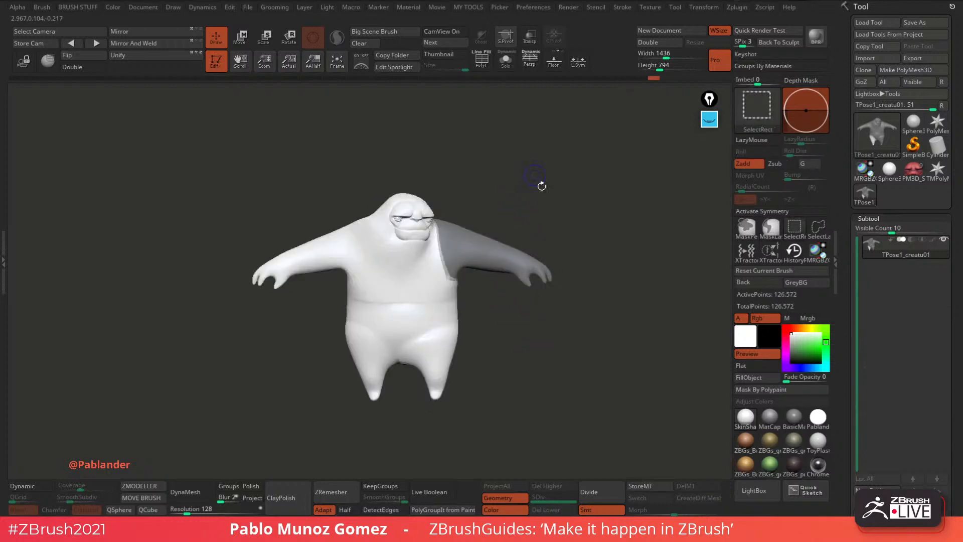
left_click(536, 186, "ctrl")
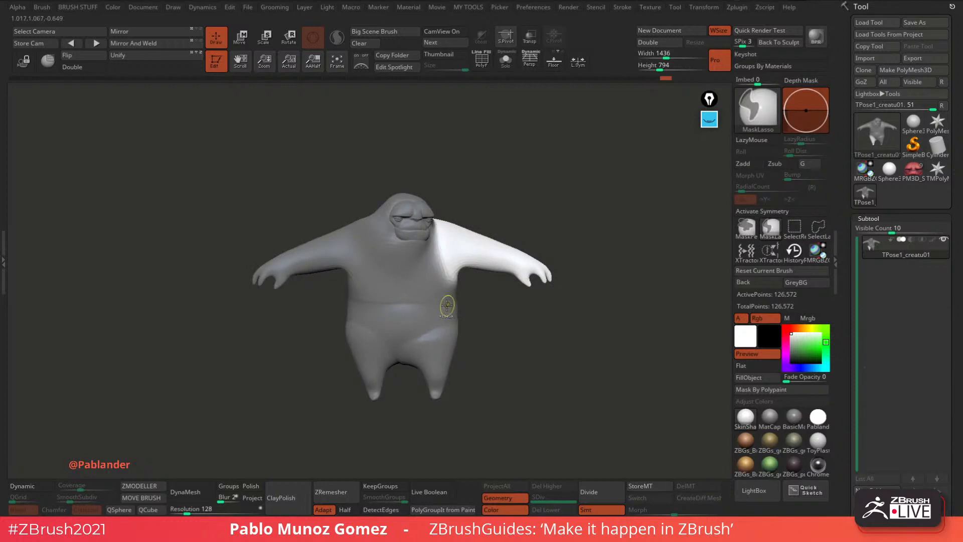
left_click_drag(541, 231, 550, 198, "ctrl")
key("ctrl+z")
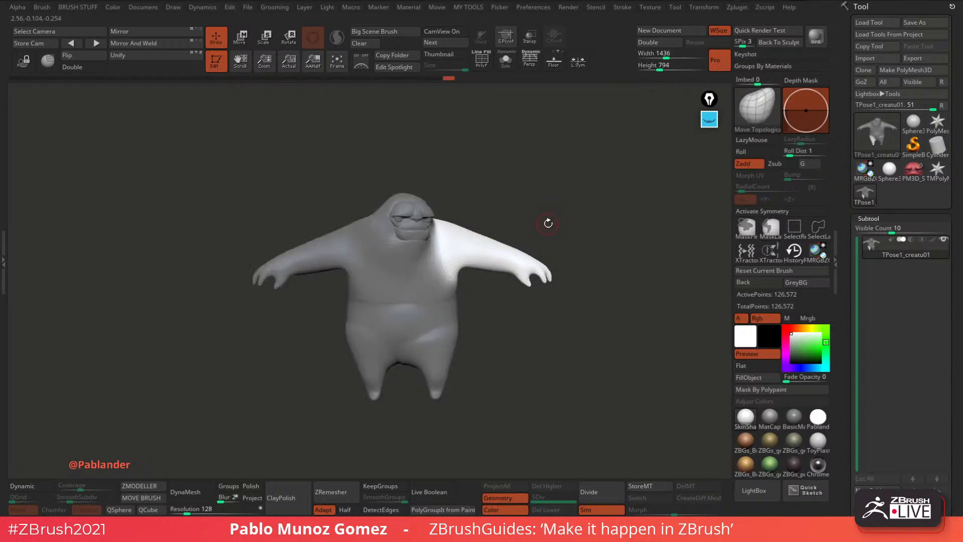
Activate the Move gizmo and place its pivot at the left shoulder.
mouse_move(513, 165)
left_mouse_down("alt")
mouse_move(486, 183)
mouse_move(486, 200)
mouse_move(509, 196)
mouse_move(473, 220)
mouse_move(484, 188)
mouse_move(475, 225)
left_mouse_up("alt")
key("w")
left_click(473, 235, "alt")
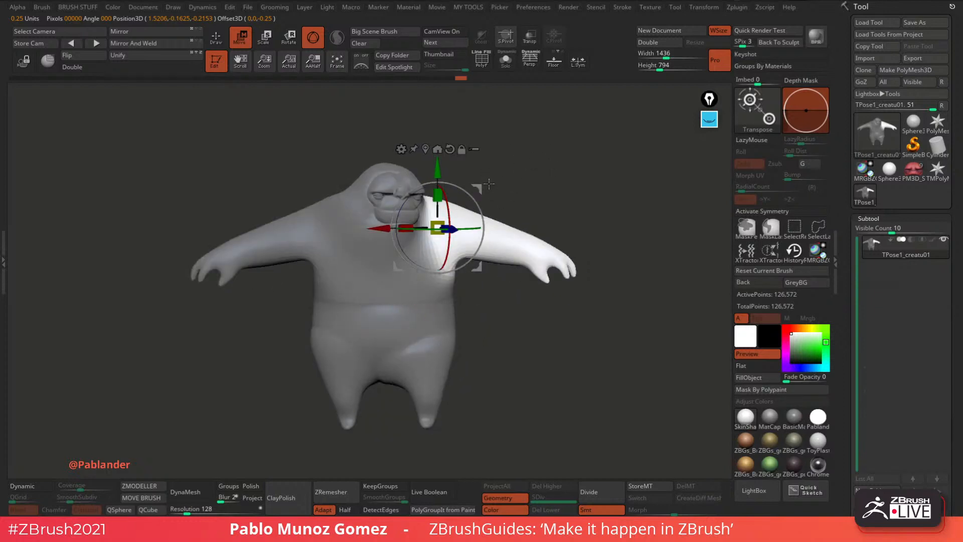
Place the gizmo at the shoulder of the unmasked arm and try a transform on the arm, undoing it.
left_click_drag(478, 188, 482, 186, "alt")
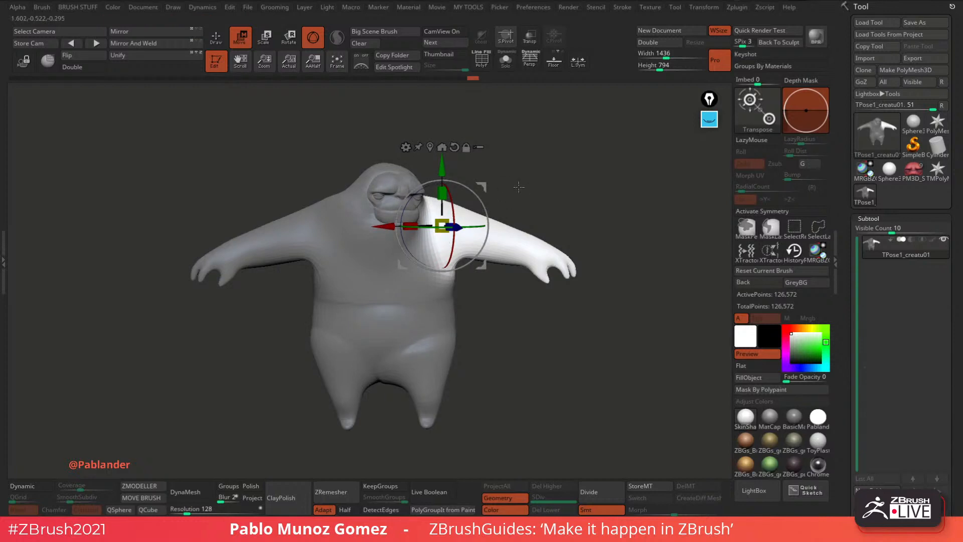
left_click_drag(555, 177, 525, 186, "alt")
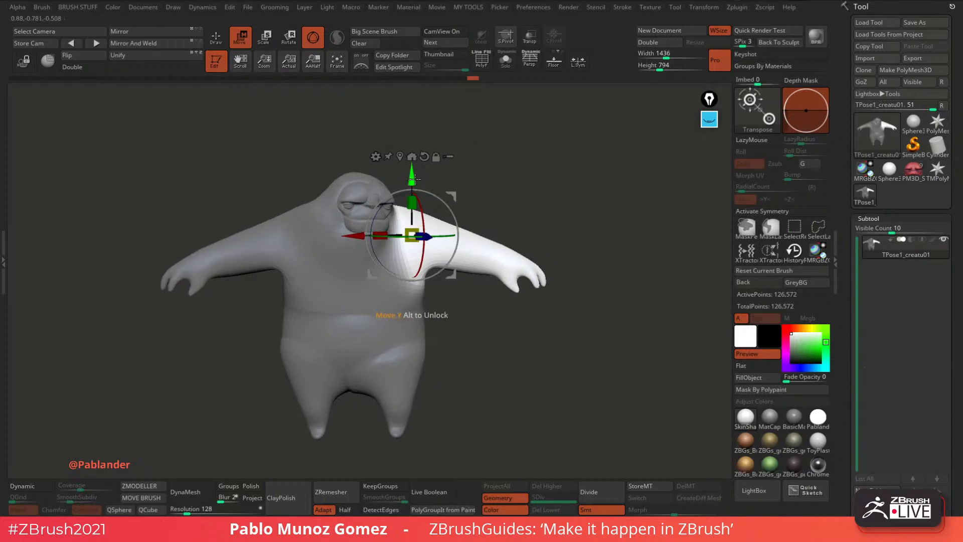
left_click_drag(497, 189, 432, 264, "shift")
left_click_drag(466, 235, 522, 235)
key("ctrl+z")
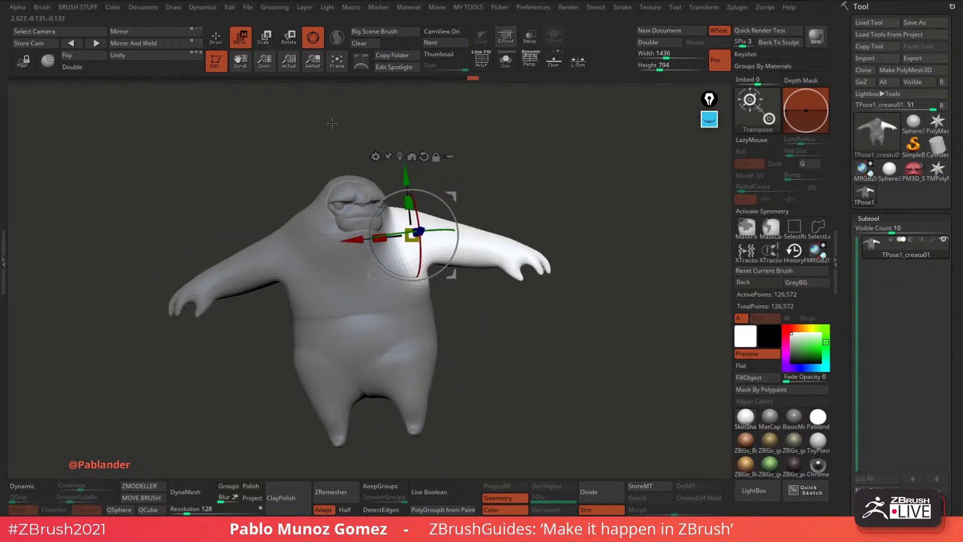
Invert the mask, sharpen its edge at the shoulder, and invert it back so only the arm is unmasked.
key("q")
left_click(476, 187, "ctrl")
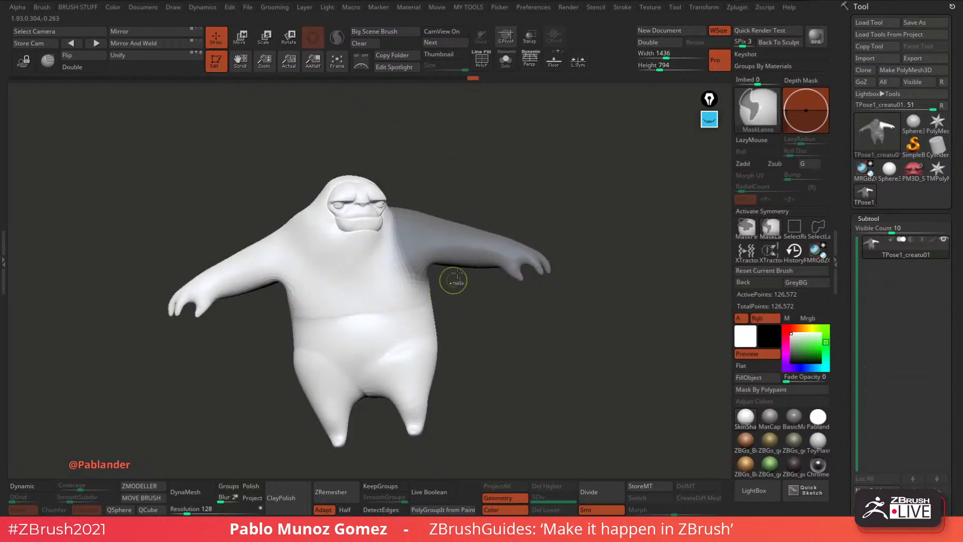
key("ctrl+shift")
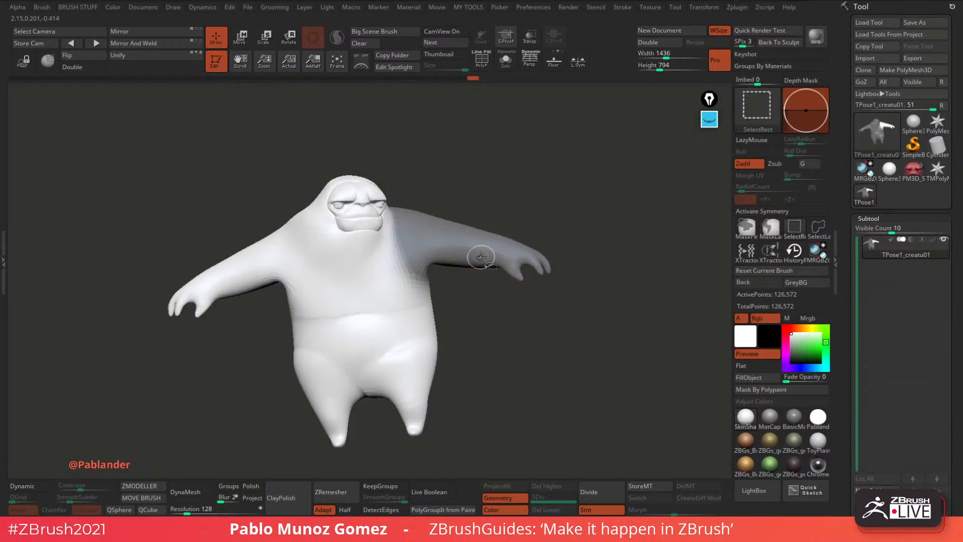
left_click(481, 257, "ctrl+shift")
left_click(480, 266, "ctrl+shift")
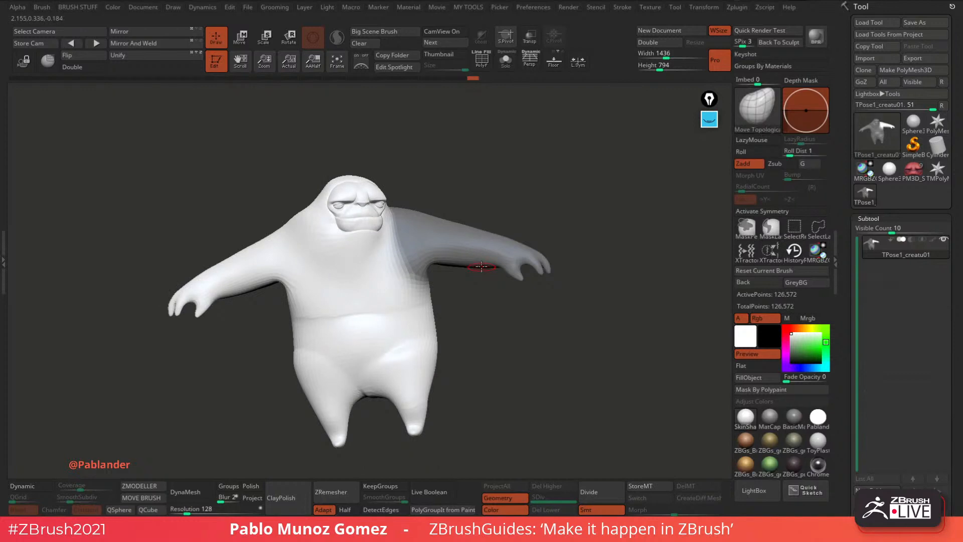
left_click(484, 253, "ctrl+alt")
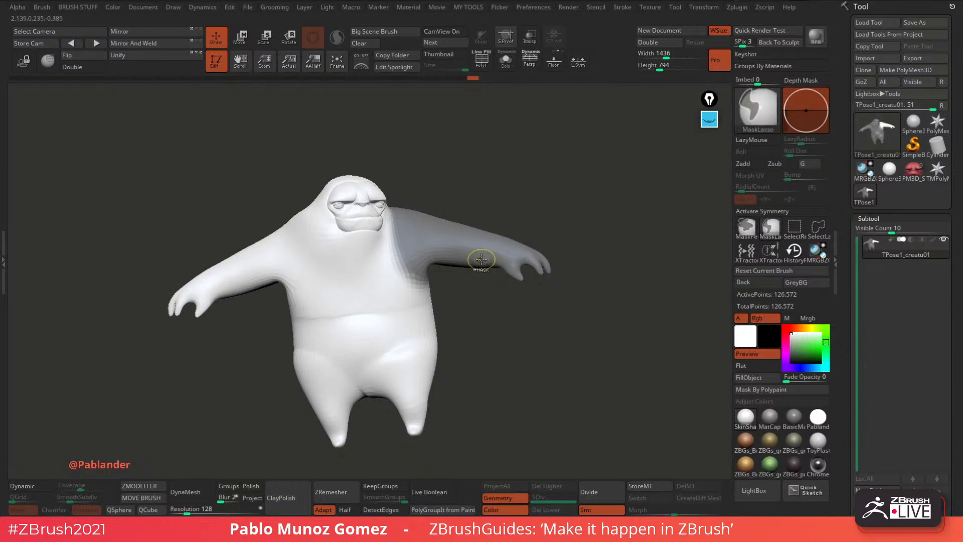
left_click(482, 283, "ctrl")
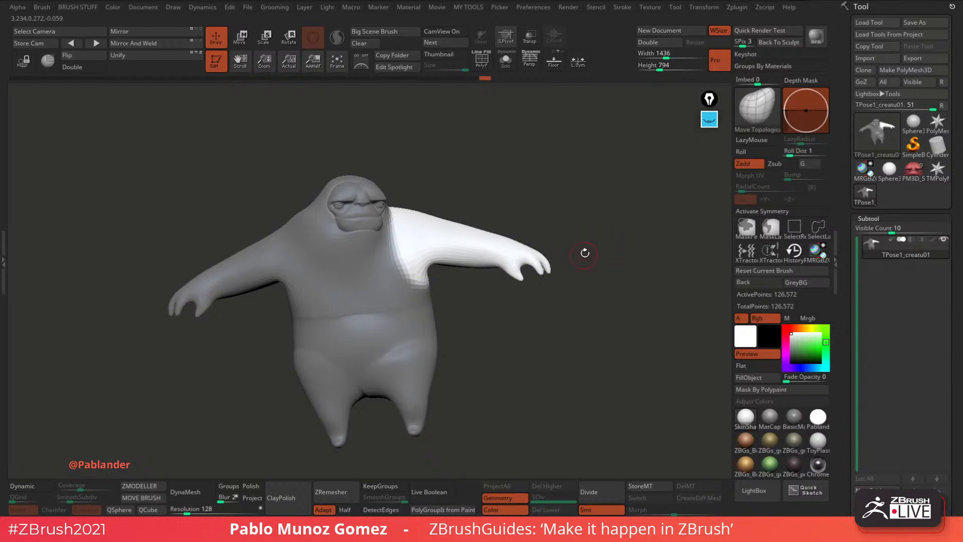
Refine the mask boundary around the unmasked shoulder and armpit with MaskLasso, from the front and the back.
left_click_drag(847, 287, 847, 75)
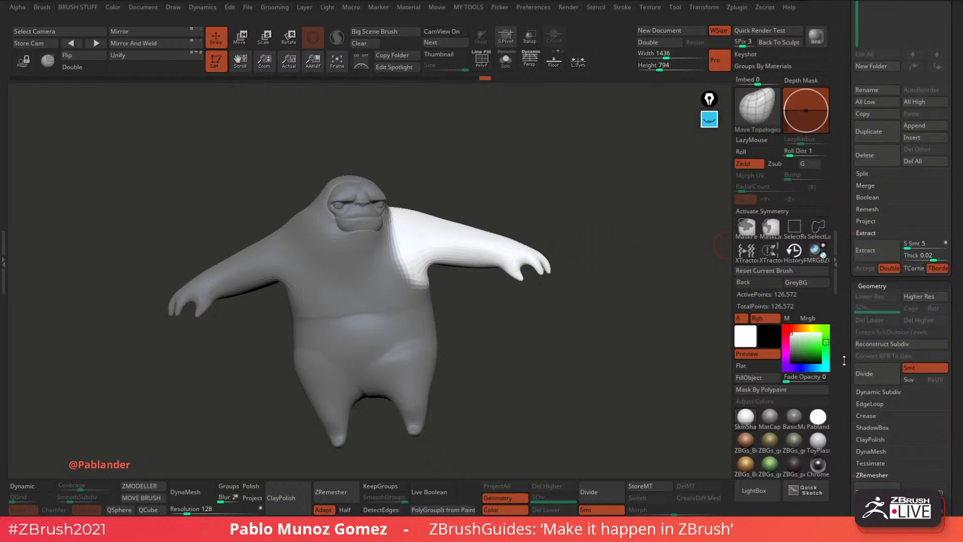
left_click_drag(848, 401, 847, 293)
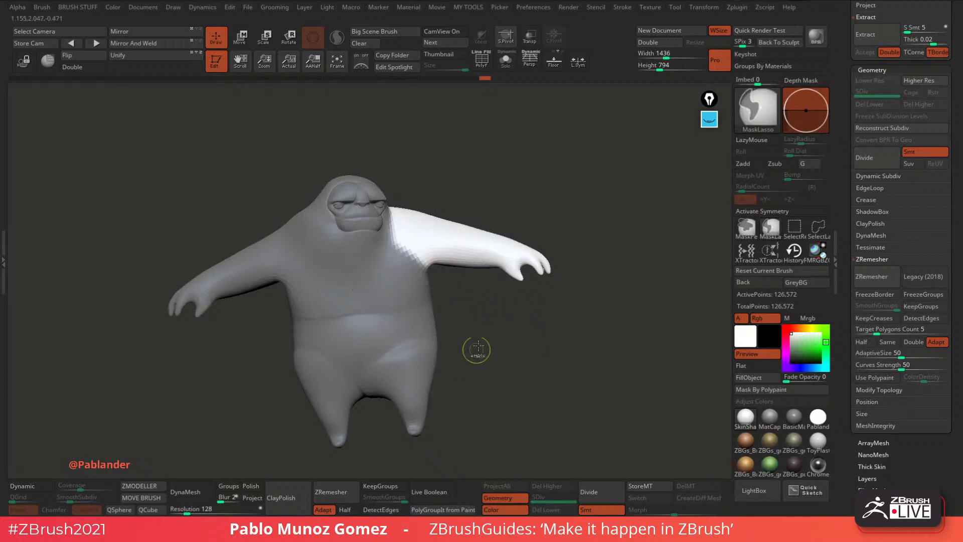
mouse_move(489, 326)
left_mouse_down()
mouse_move(482, 330)
mouse_move(487, 251)
mouse_move(501, 233)
mouse_move(481, 126)
mouse_move(489, 271)
left_mouse_up()
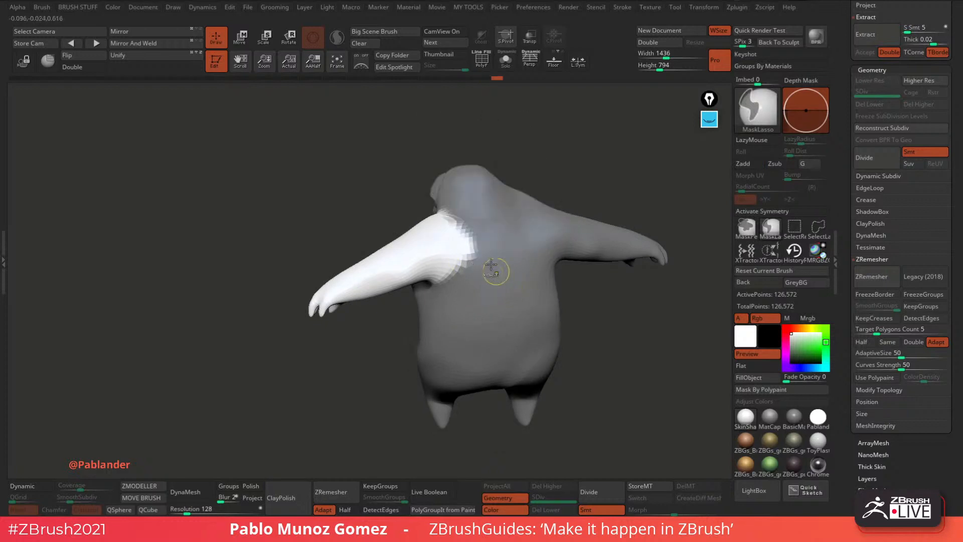
mouse_move(558, 153)
left_mouse_down()
mouse_move(522, 205)
mouse_move(452, 216)
mouse_move(381, 248)
mouse_move(494, 200)
left_mouse_up()
mouse_move(428, 219)
left_mouse_down("ctrl")
mouse_move(381, 267)
mouse_move(387, 243)
left_mouse_up("ctrl")
mouse_move(483, 188)
left_mouse_down()
mouse_move(525, 204)
mouse_move(509, 211)
left_mouse_up()
left_click_drag(435, 229, 421, 221, "ctrl")
mouse_move(477, 190)
left_mouse_down()
mouse_move(533, 198)
mouse_move(510, 208)
mouse_move(518, 241)
left_mouse_up()
Soften the mask edge around the shoulder and leave only the arm unmasked.
left_click(519, 231, "ctrl")
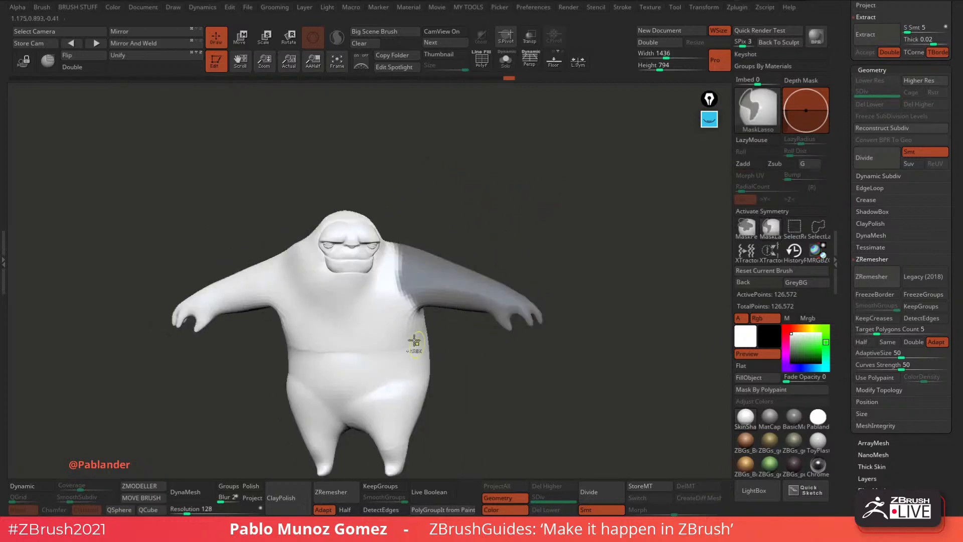
left_click(425, 287, "ctrl")
left_click(504, 272, "ctrl")
left_click(404, 333, "ctrl")
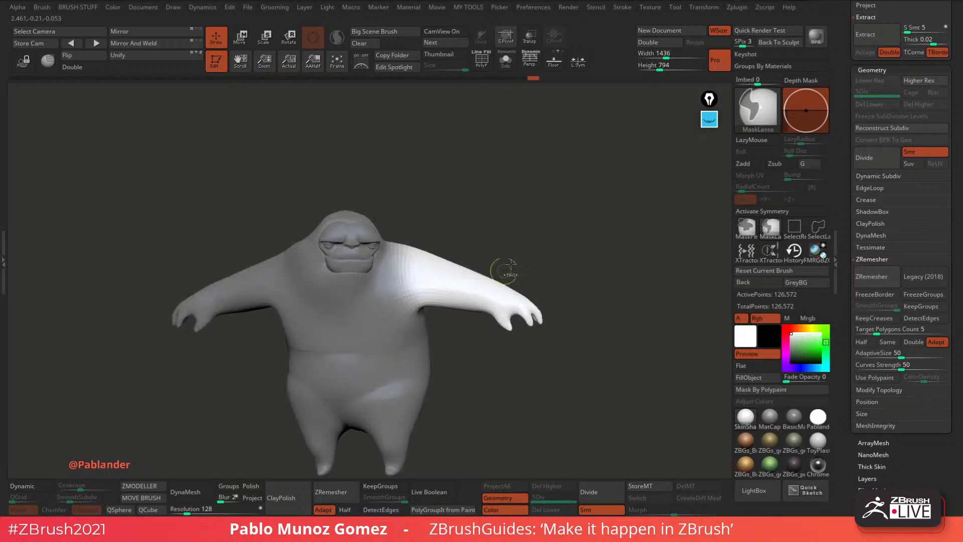
Rotate and shift the unmasked arm with the gizmo so it hangs down beside the body.
key("w")
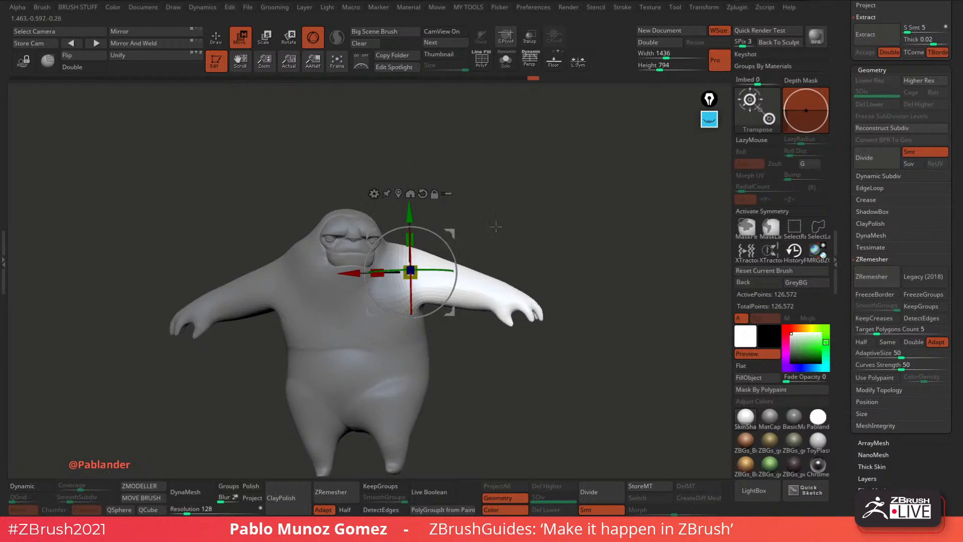
left_click_drag(496, 227, 430, 273)
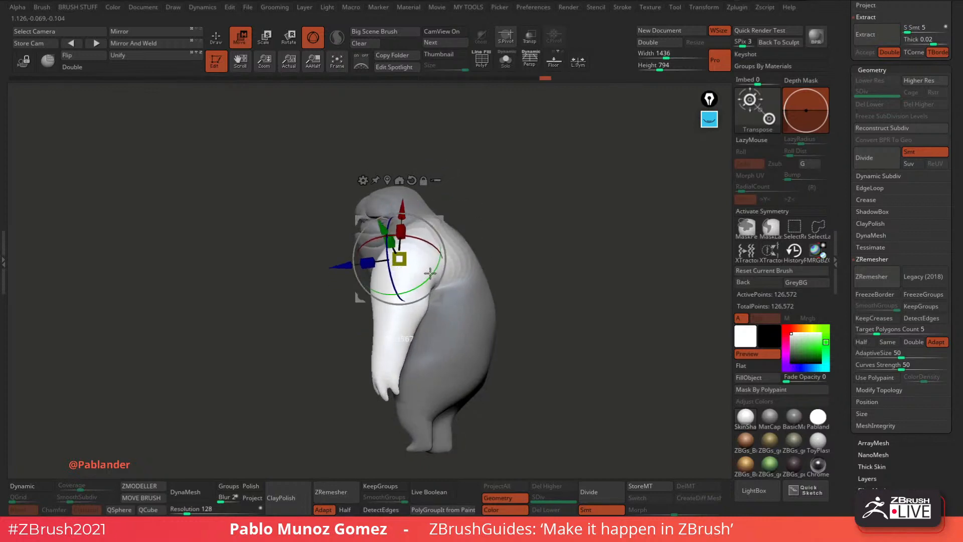
left_click_drag(488, 227, 529, 202)
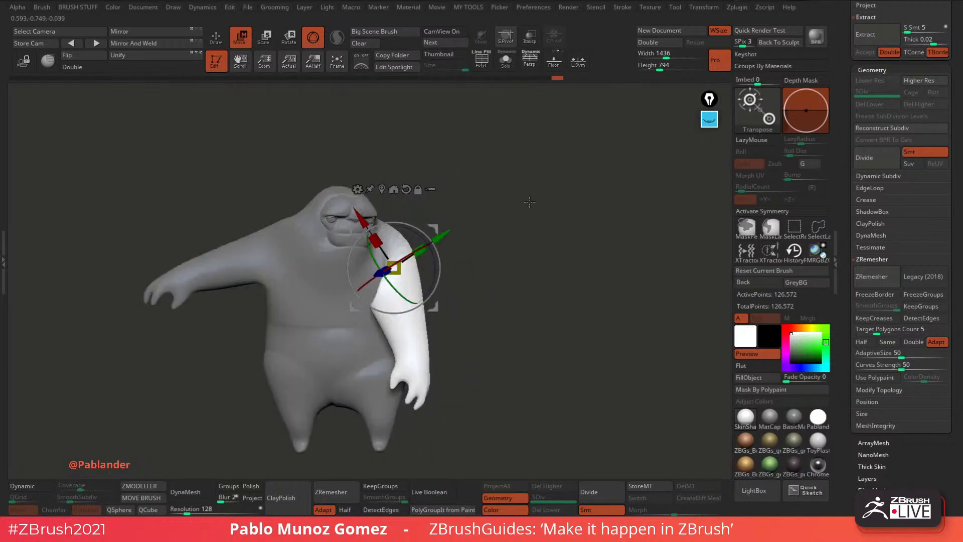
left_click_drag(443, 246, 428, 228)
left_click_drag(449, 220, 470, 234)
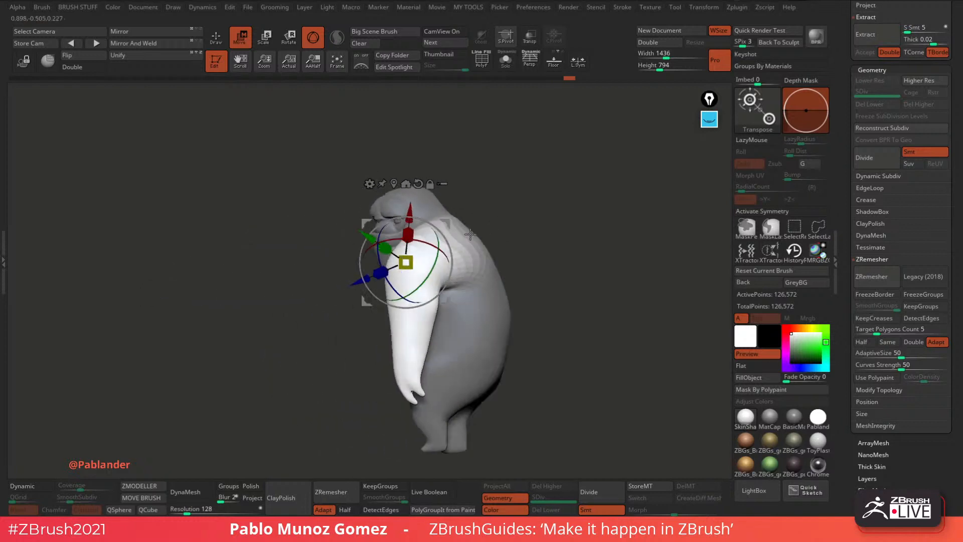
left_click_drag(451, 279, 450, 283)
left_click_drag(448, 224, 547, 209)
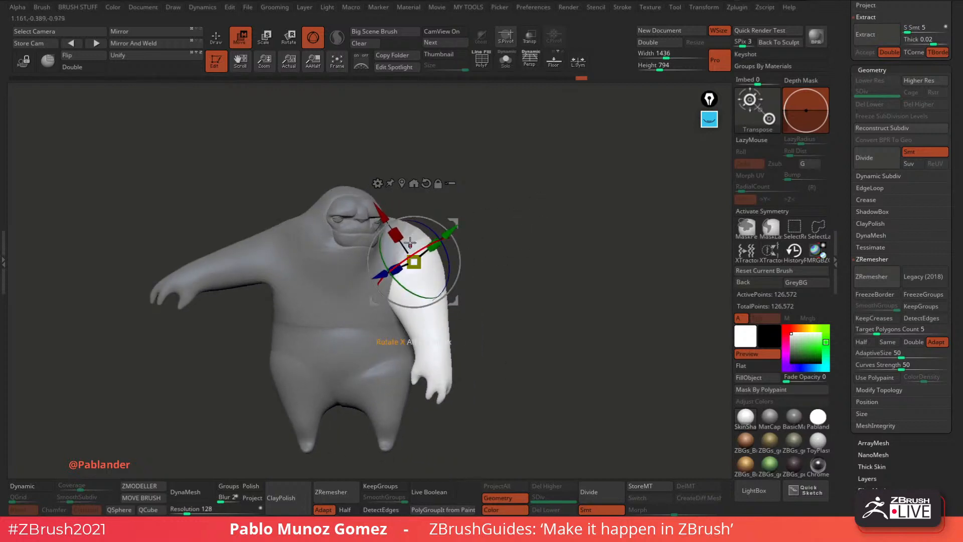
mouse_move(453, 223)
left_mouse_down()
mouse_move(459, 245)
mouse_move(555, 241)
mouse_move(506, 251)
mouse_move(490, 224)
mouse_move(523, 226)
mouse_move(494, 229)
left_mouse_up()
Return to Draw mode and clear the mask from the whole creature.
left_click(224, 45)
key("ctrl")
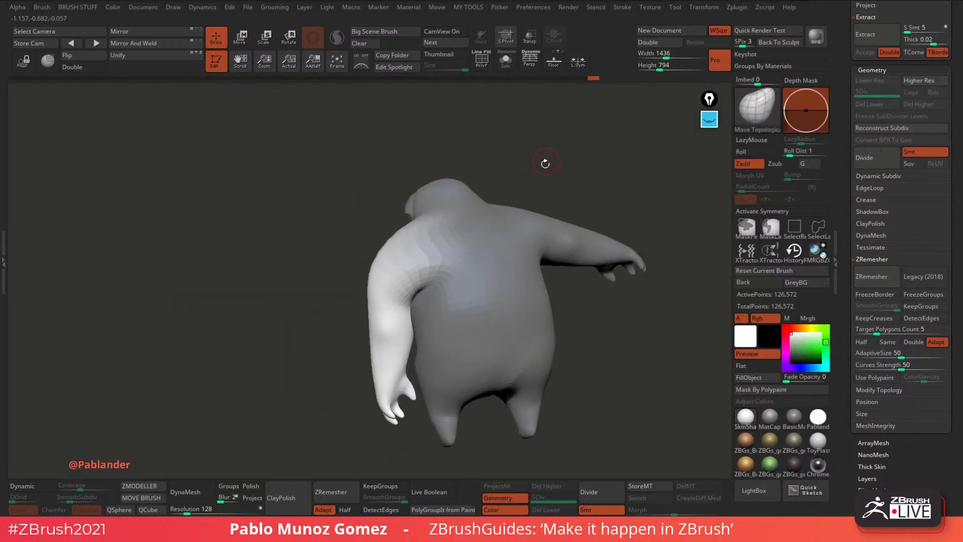
key("ctrl")
left_click_drag(526, 152, 536, 173, "ctrl")
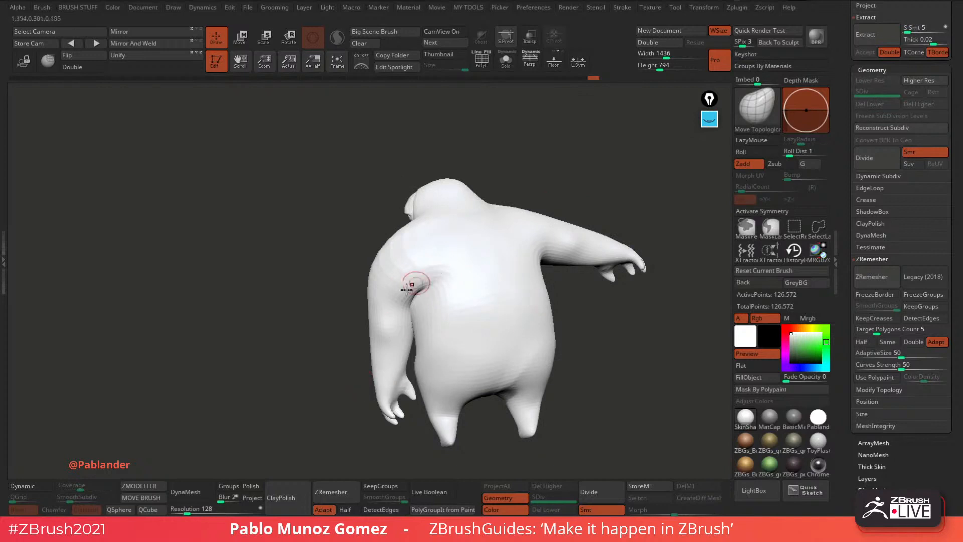
mouse_move(328, 293)
left_mouse_down()
mouse_move(461, 303)
mouse_move(531, 267)
left_mouse_up()
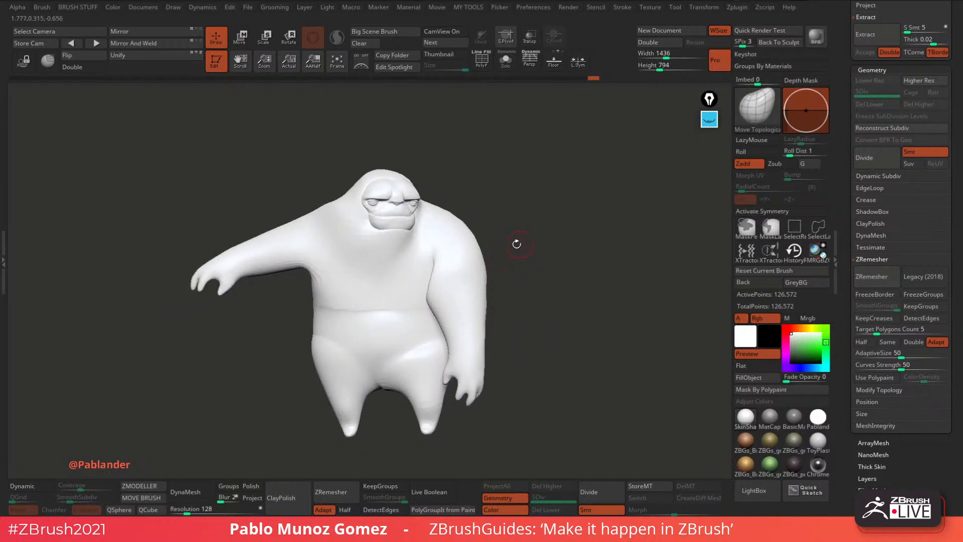
Isolate the raised arm, mask the rest of the body, and soften the mask edge at the shoulder.
left_click(318, 253, "ctrl+shift")
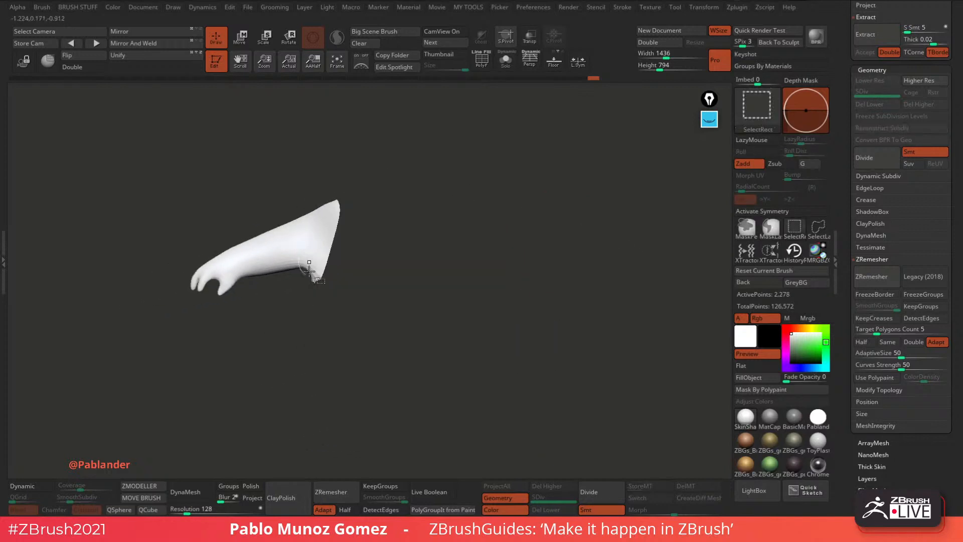
left_click(281, 363, "ctrl+shift")
left_click(282, 379, "ctrl")
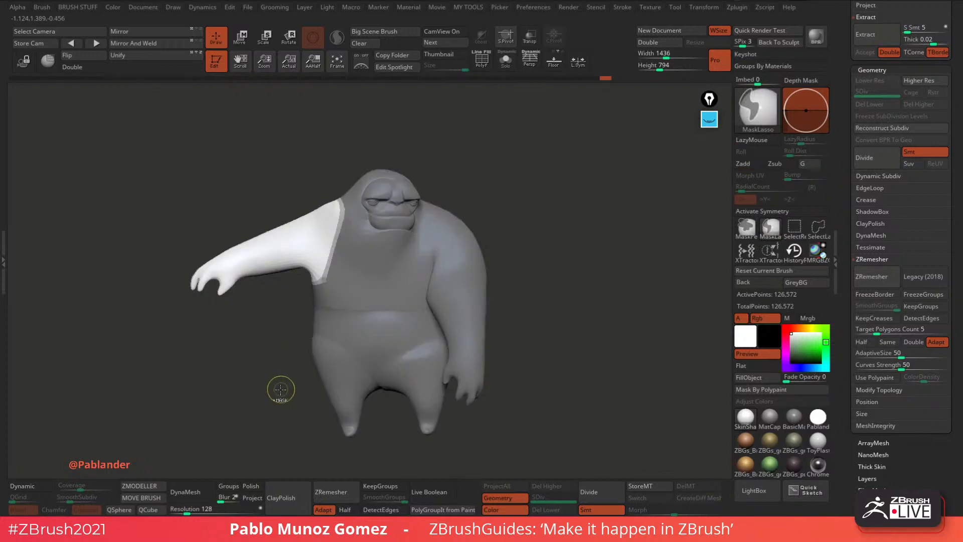
left_click(288, 355, "ctrl")
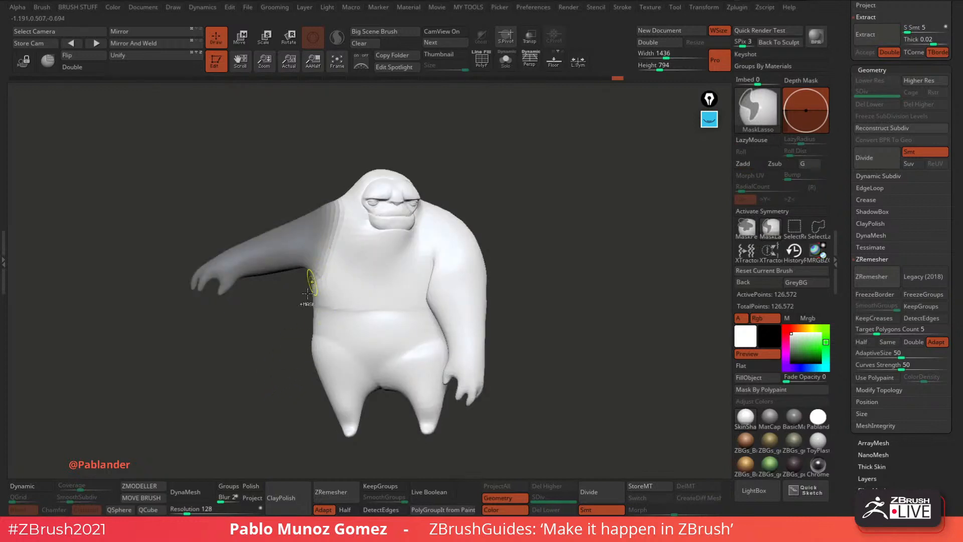
left_click(300, 285, "ctrl")
Activate the transform gizmo and undo the last masking changes to get back the mask around the raised arm.
key("w")
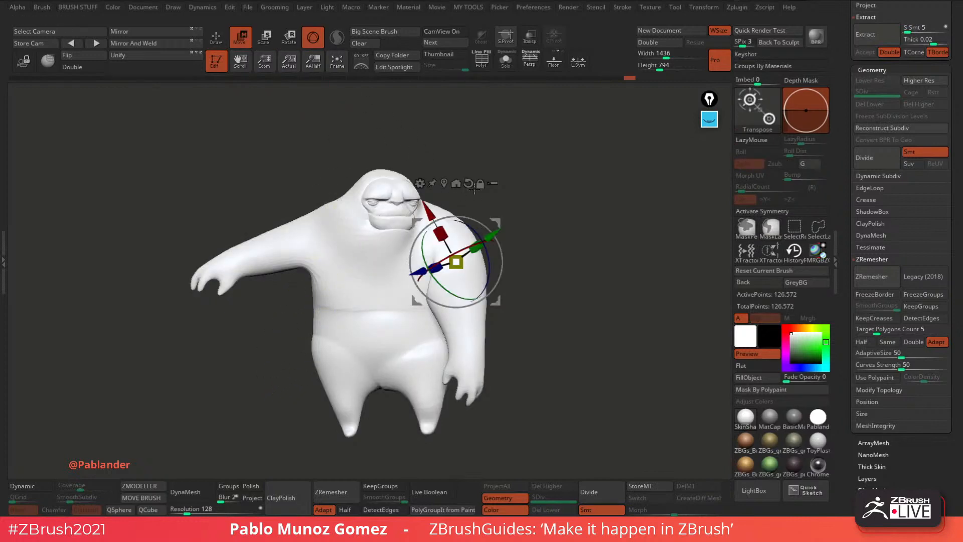
left_click(445, 183)
key("ctrl+z")
key("ctrl+z")
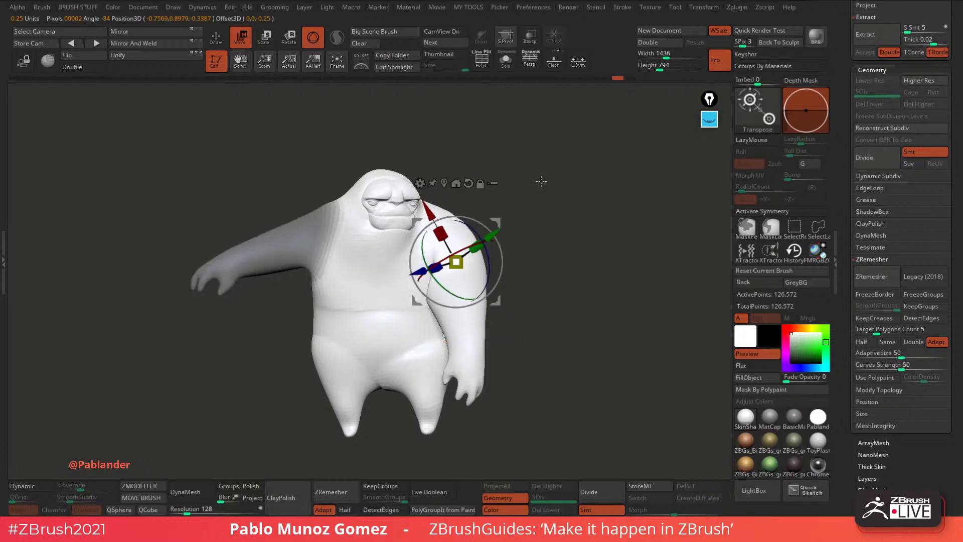
key("ctrl+z")
key("ctrl+z")
Place the gizmo at the raised arm's shoulder and rotate the arm down against the body.
left_click_drag(311, 202, 381, 190, "alt")
left_click_drag(489, 162, 535, 170, "alt")
left_click(367, 167, "alt")
left_click_drag(395, 209, 411, 232, "alt")
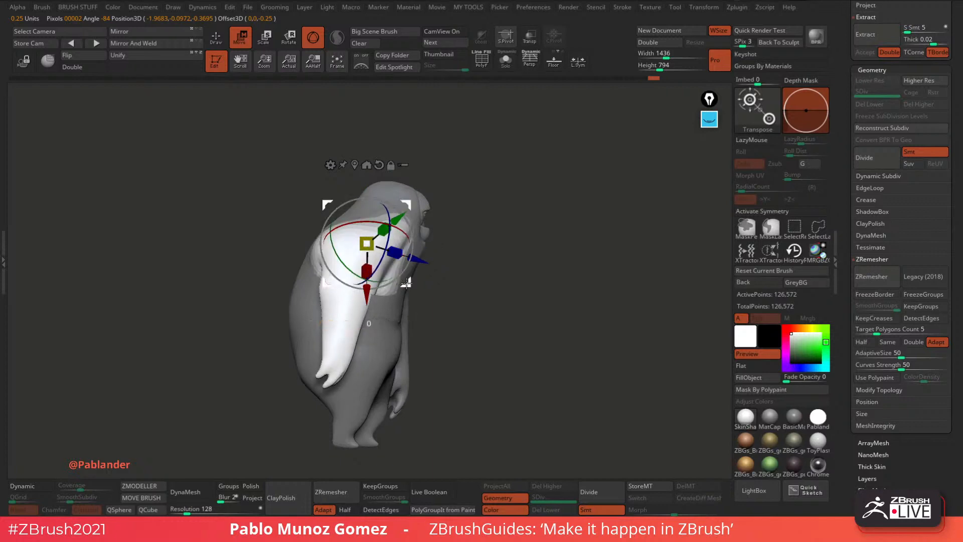
Move the lowered arm forward and outward so its shoulder lines up with the torso.
left_click_drag(408, 284, 441, 316)
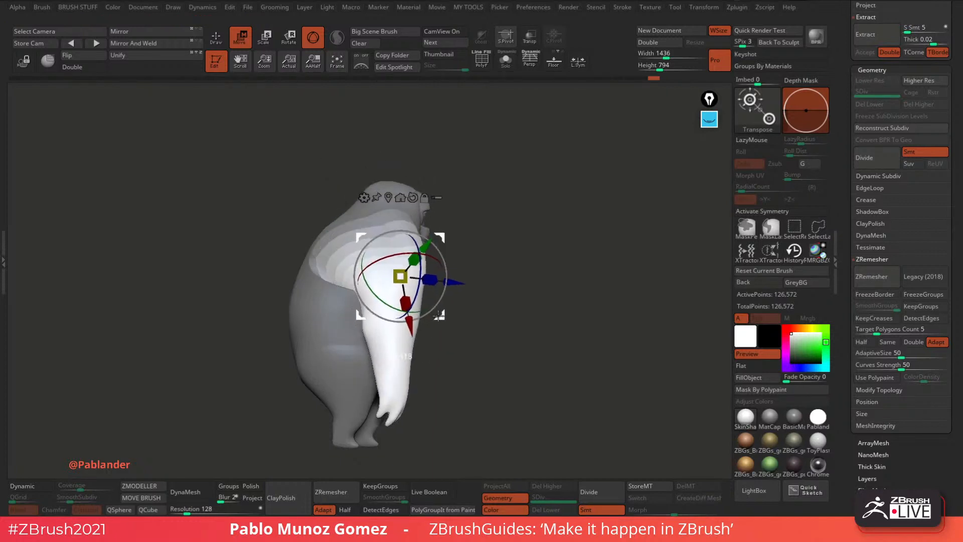
left_click_drag(587, 301, 522, 284)
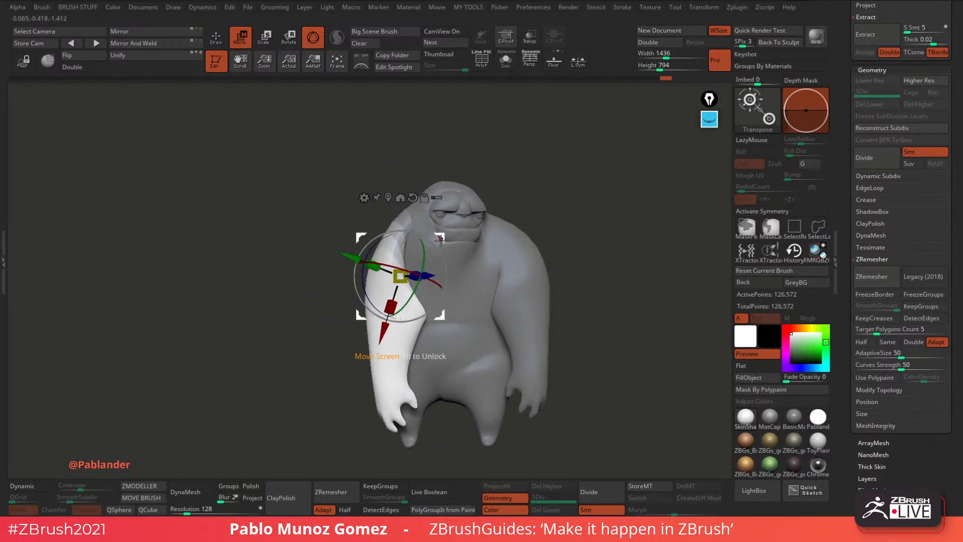
left_click_drag(409, 279, 386, 268)
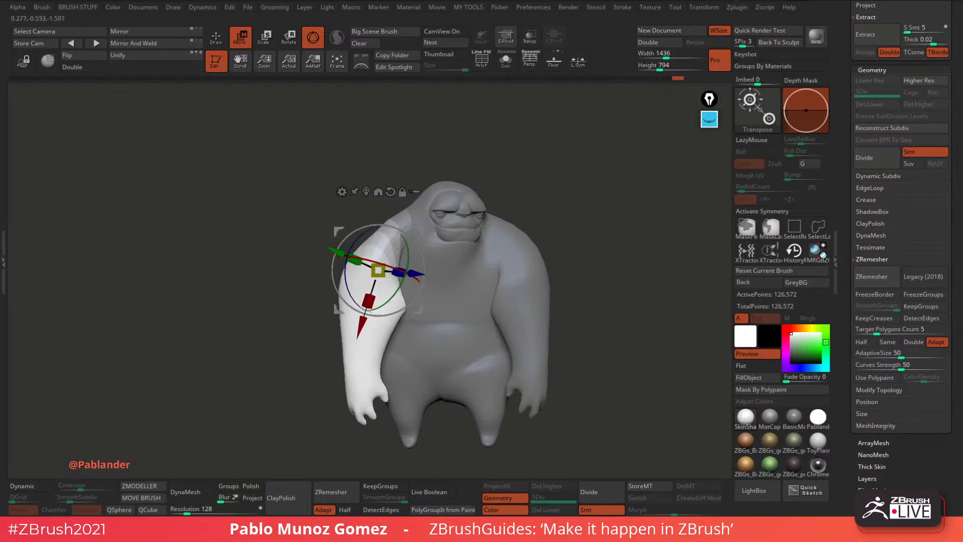
left_click_drag(587, 291, 545, 296)
left_click_drag(407, 234, 402, 231)
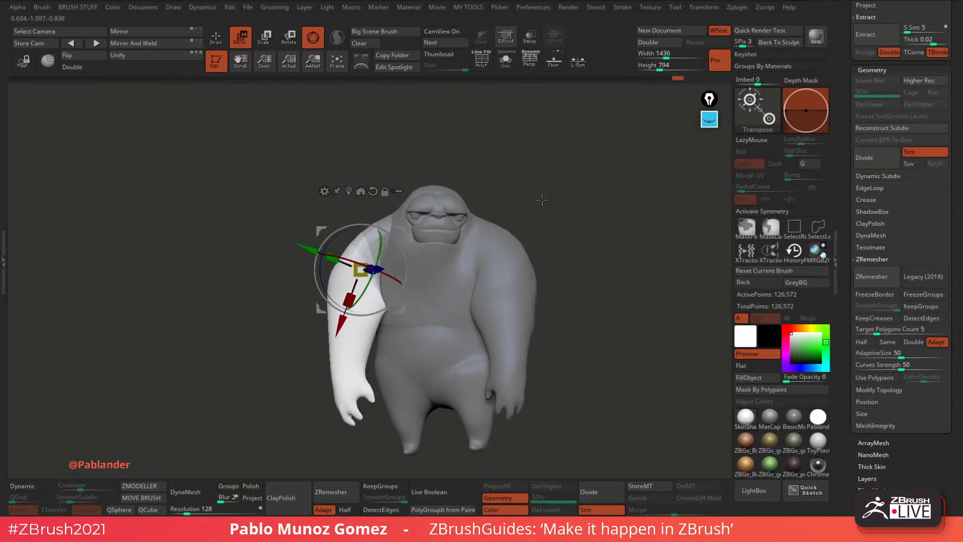
Turn on perspective distortion and fine-tune the lowered arm's placement at the shoulder from behind.
left_click(531, 60)
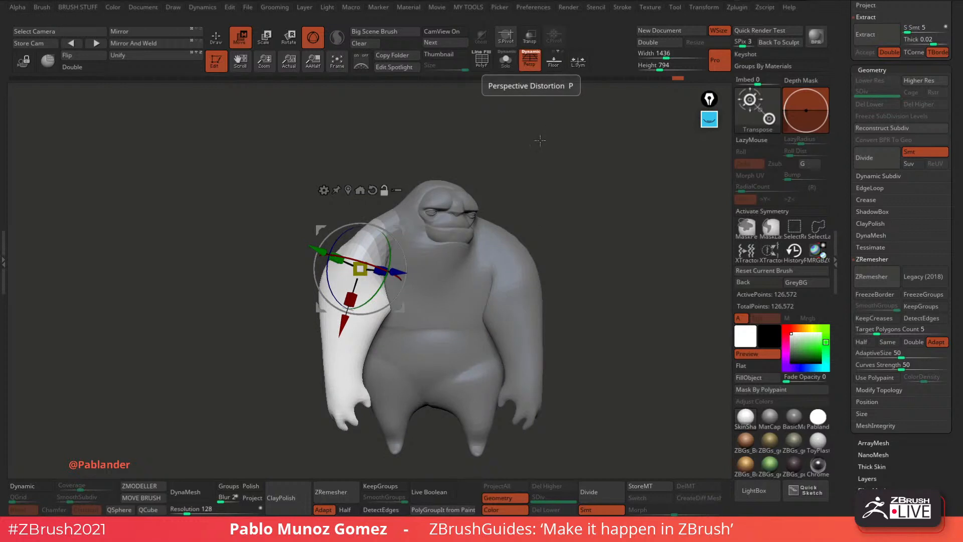
left_click_drag(541, 165, 565, 190)
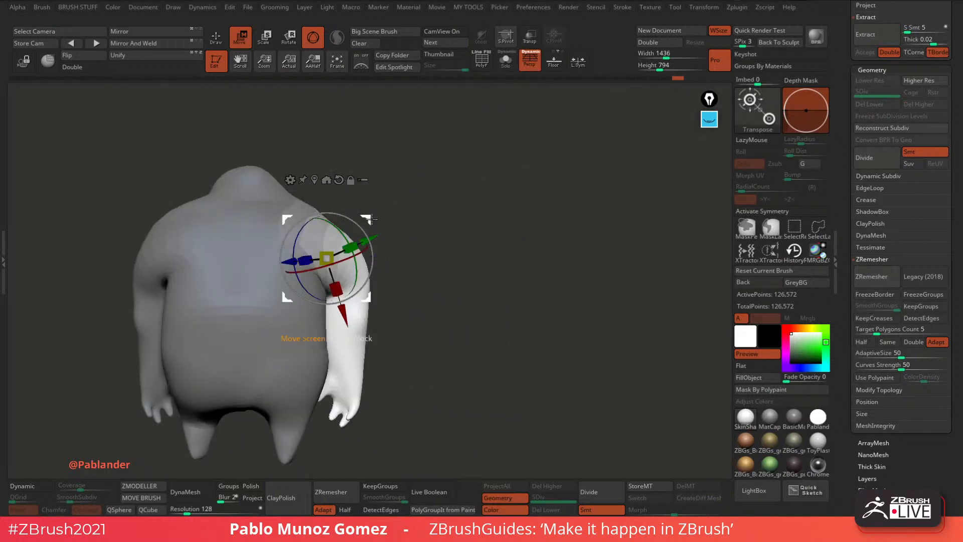
left_click_drag(369, 219, 354, 217)
left_click_drag(492, 193, 402, 193)
left_click_drag(499, 185, 500, 182)
left_click_drag(371, 255, 371, 251)
left_click_drag(363, 215, 360, 219)
Adjust the lowered arm's rotation and position from several angles to balance it with the opposite arm.
mouse_move(517, 185)
left_mouse_down()
mouse_move(496, 186)
mouse_move(520, 190)
left_mouse_up()
left_click_drag(364, 278, 369, 264)
left_click_drag(366, 220, 376, 219)
left_click_drag(372, 273, 365, 287)
left_click_drag(491, 226, 503, 186)
left_click_drag(367, 292, 370, 295)
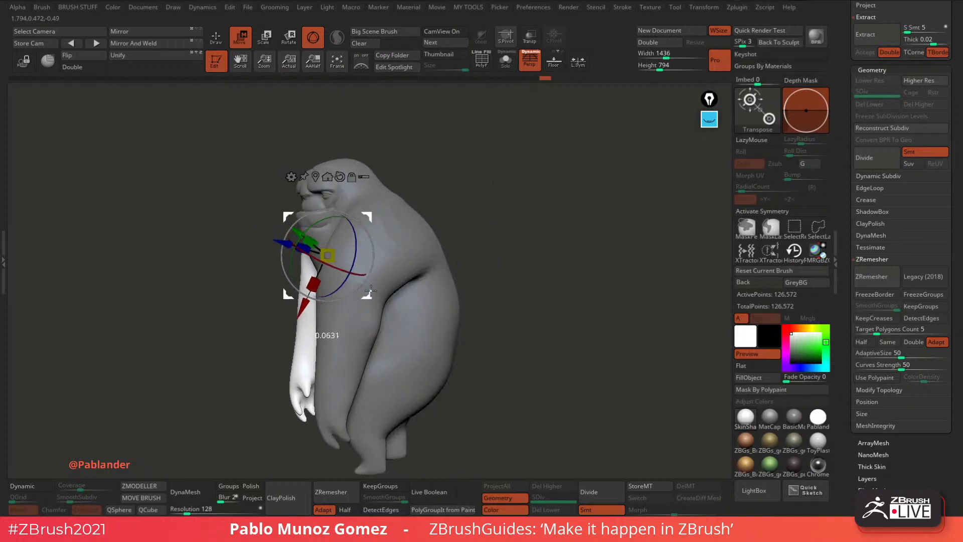
left_click_drag(489, 226, 447, 223)
left_click_drag(319, 258, 316, 265)
Return from the gizmo to sculpting and smooth the lowered arm's armpit crease where it meets the chest.
mouse_move(476, 188)
left_mouse_down()
mouse_move(487, 186)
mouse_move(455, 156)
left_mouse_up()
key("q")
key("space")
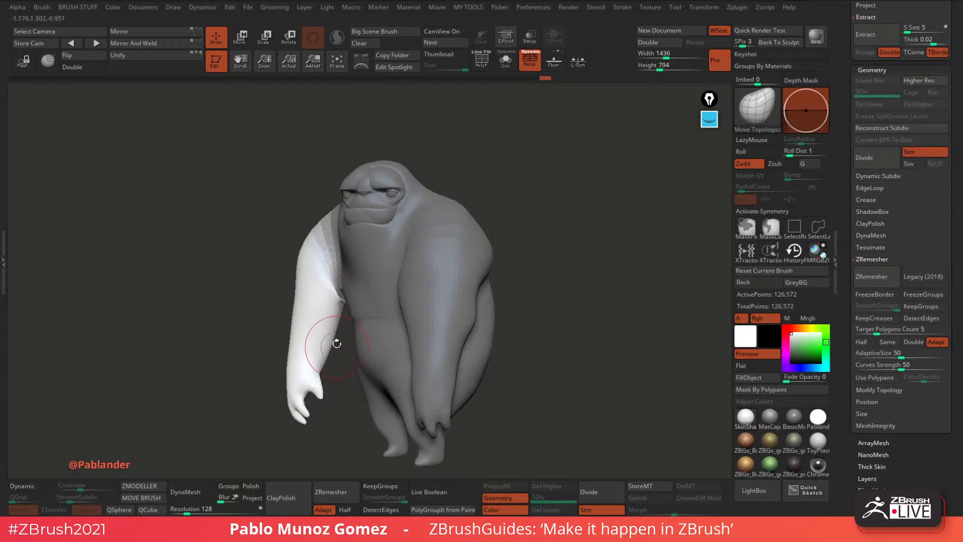
key("shift")
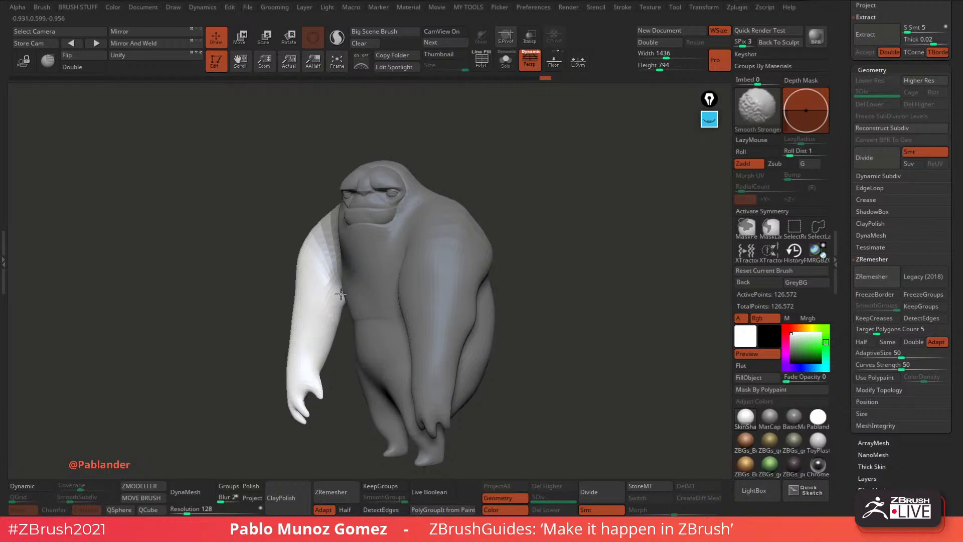
left_click_drag(336, 306, 338, 297, "shift")
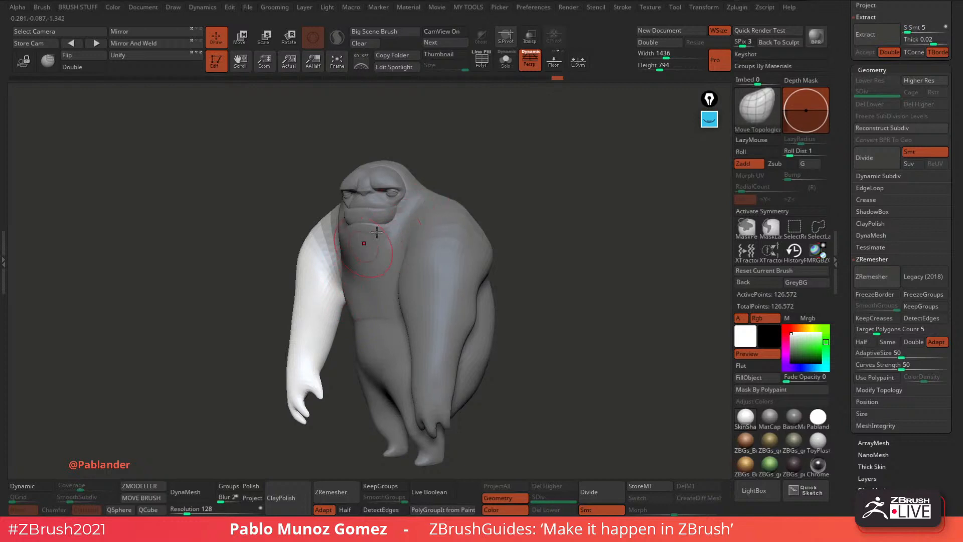
left_click_drag(434, 184, 467, 182)
key("shift")
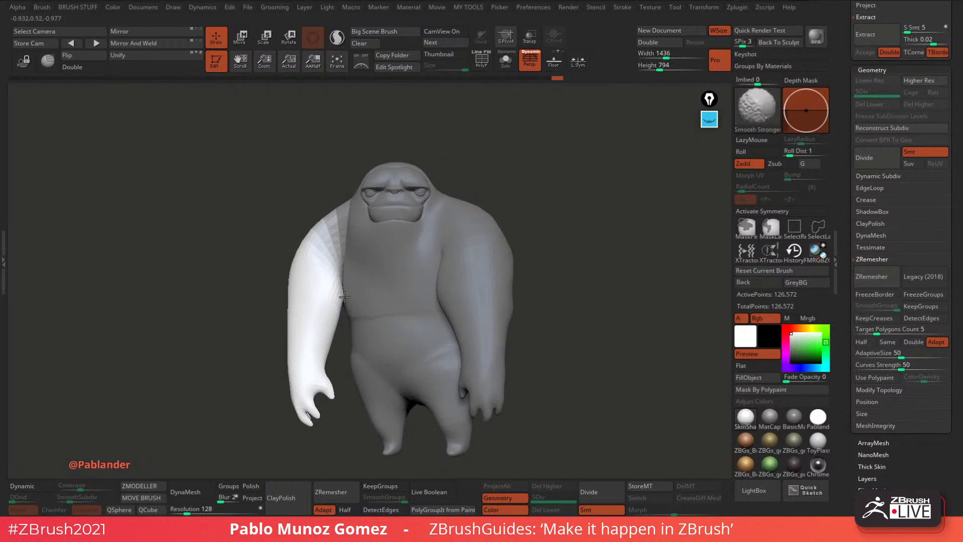
Smooth the lowered arm's shoulder and armpit transition across the back of the body.
left_click_drag(457, 186, 537, 174)
left_click_drag(424, 202, 456, 198)
key("shift")
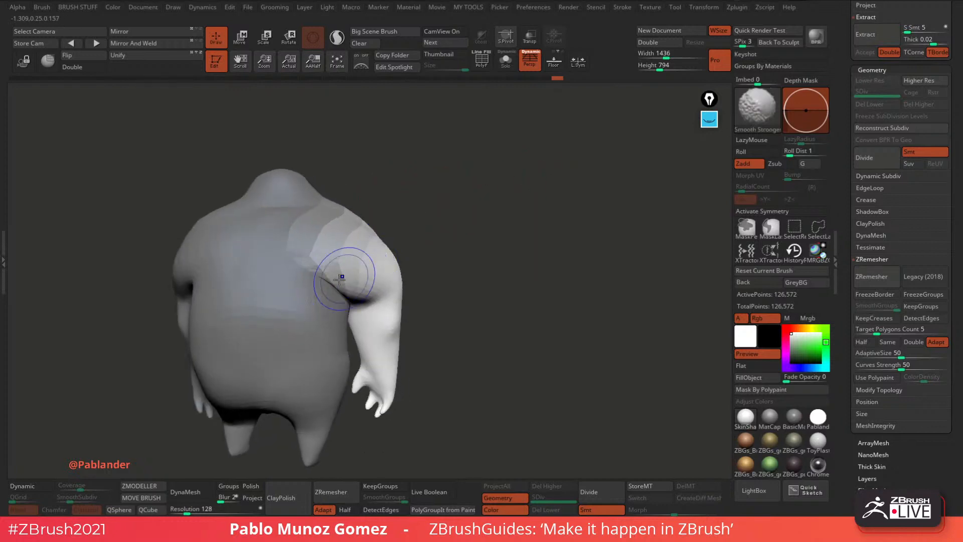
mouse_move(399, 236)
left_mouse_down()
mouse_move(451, 240)
mouse_move(381, 305)
left_mouse_up()
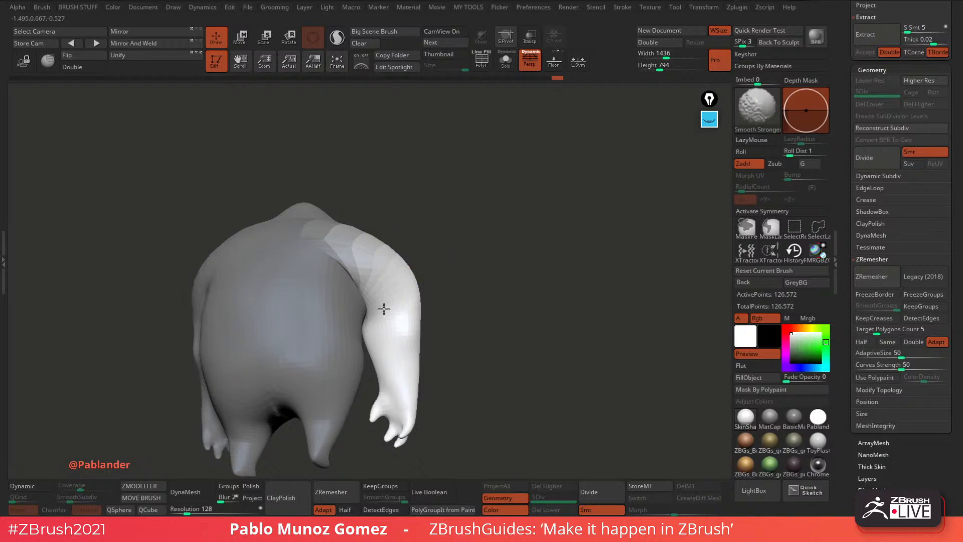
mouse_move(477, 255)
left_mouse_down()
mouse_move(427, 262)
mouse_move(469, 236)
mouse_move(604, 217)
mouse_move(572, 225)
mouse_move(565, 258)
mouse_move(538, 276)
left_mouse_up()
Clear the mask from the whole creature and smooth the front crease of the opposite shoulder.
key("ctrl")
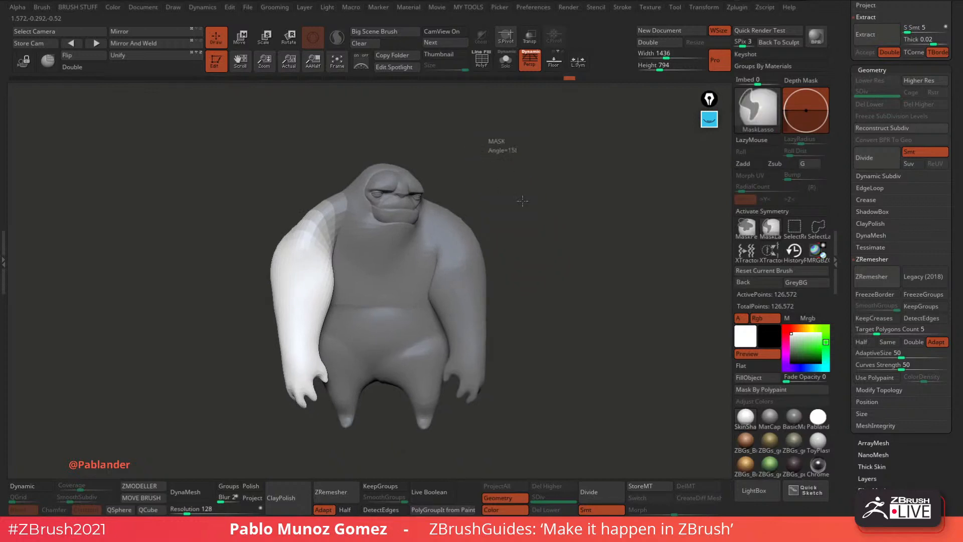
mouse_move(523, 201)
left_mouse_down("ctrl")
mouse_move(556, 293)
mouse_move(549, 308)
mouse_move(377, 339)
mouse_move(525, 260)
mouse_move(529, 225)
mouse_move(522, 316)
left_mouse_up("ctrl")
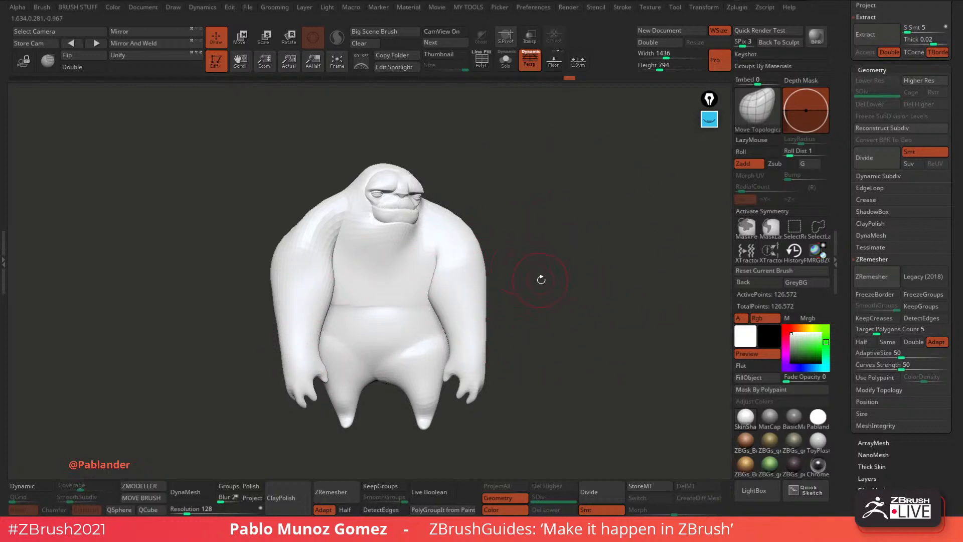
mouse_move(542, 277)
left_mouse_down()
mouse_move(550, 290)
mouse_move(501, 286)
left_mouse_up()
key("shift")
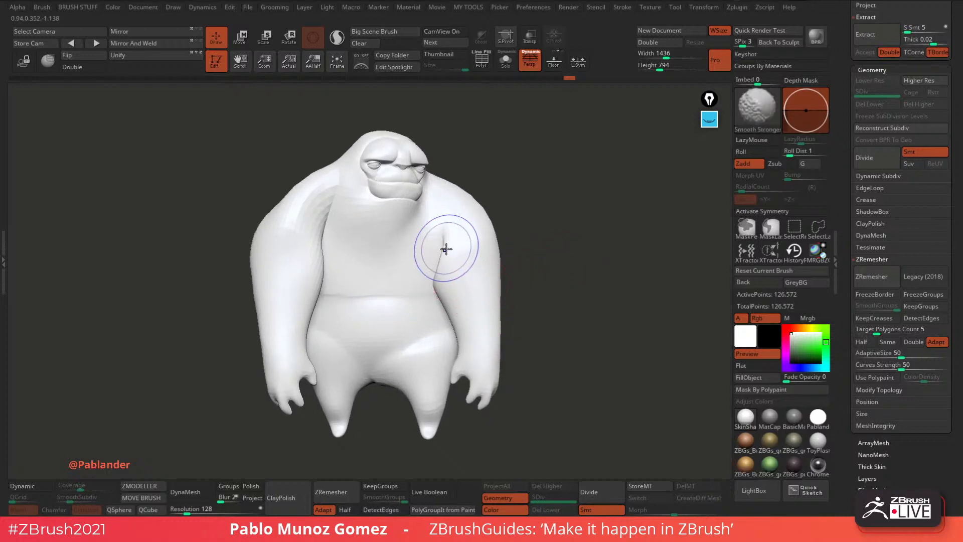
Display the mesh wireframe without polygroup fill colours and use the SkinShade4 material.
left_click(771, 421)
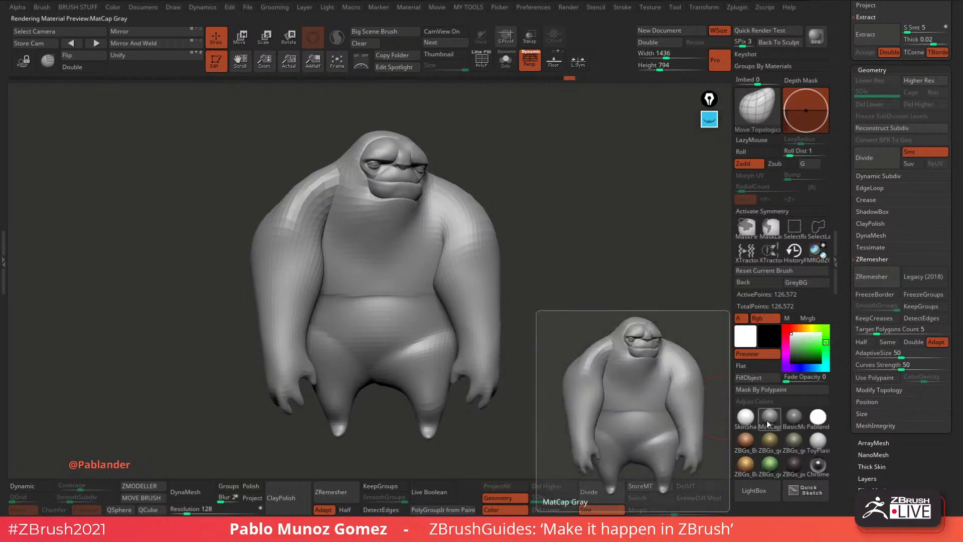
left_click(792, 418)
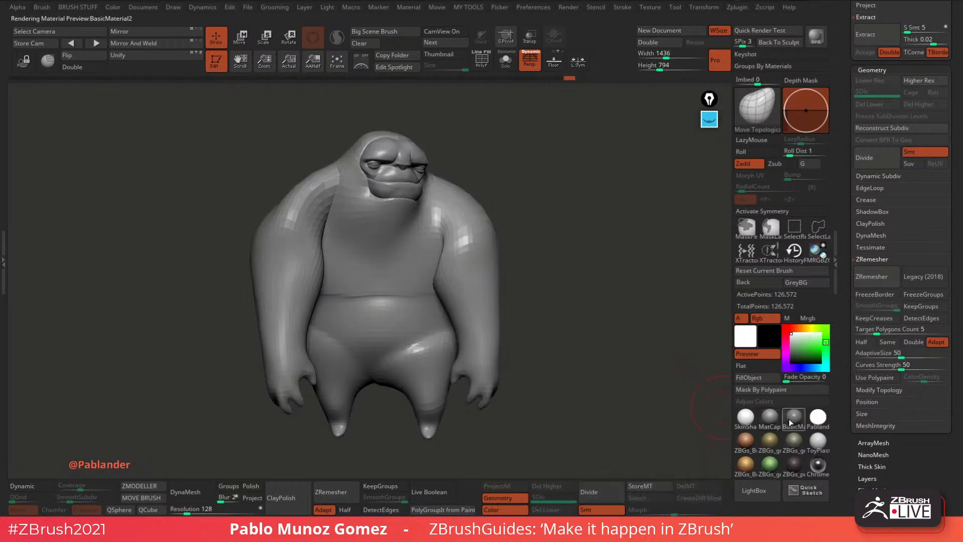
left_click(482, 62)
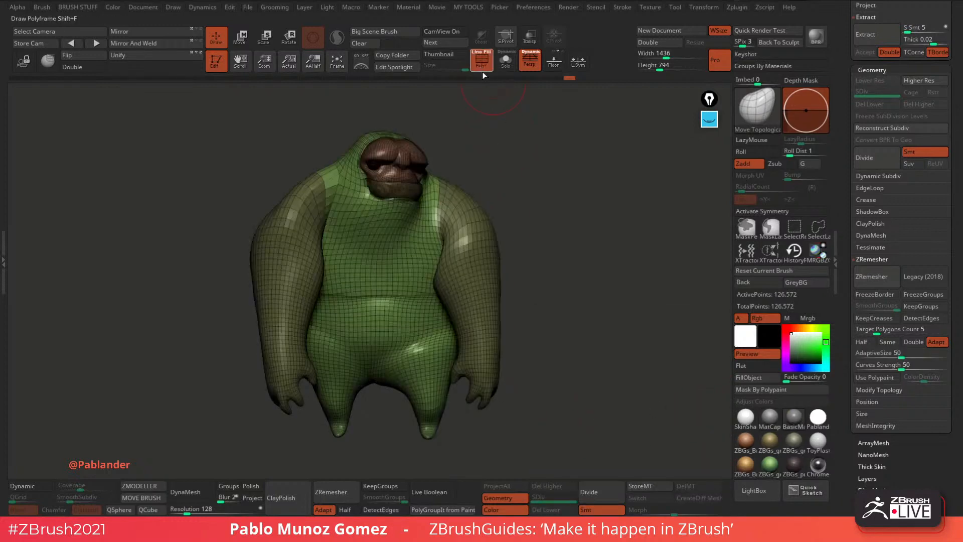
left_click(482, 59)
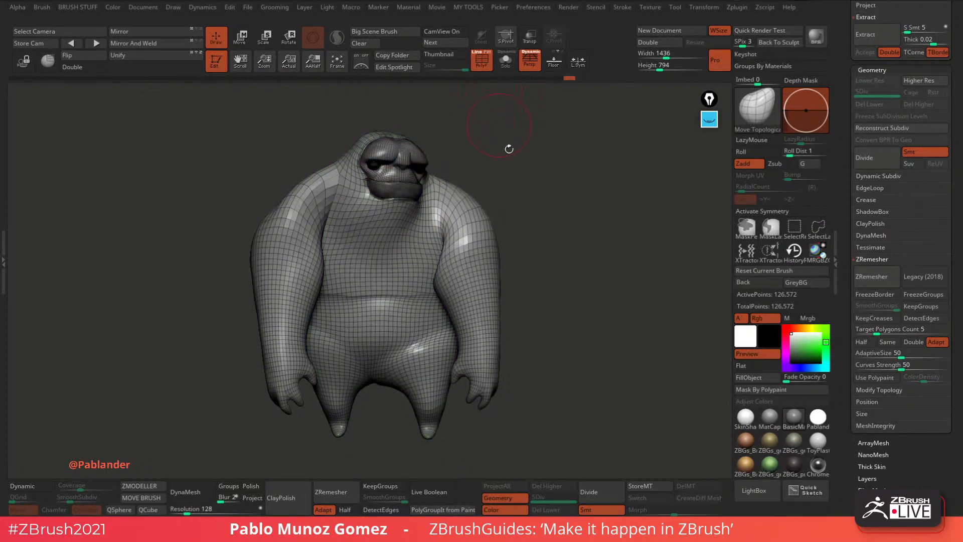
left_click_drag(510, 146, 595, 256)
left_click(750, 419)
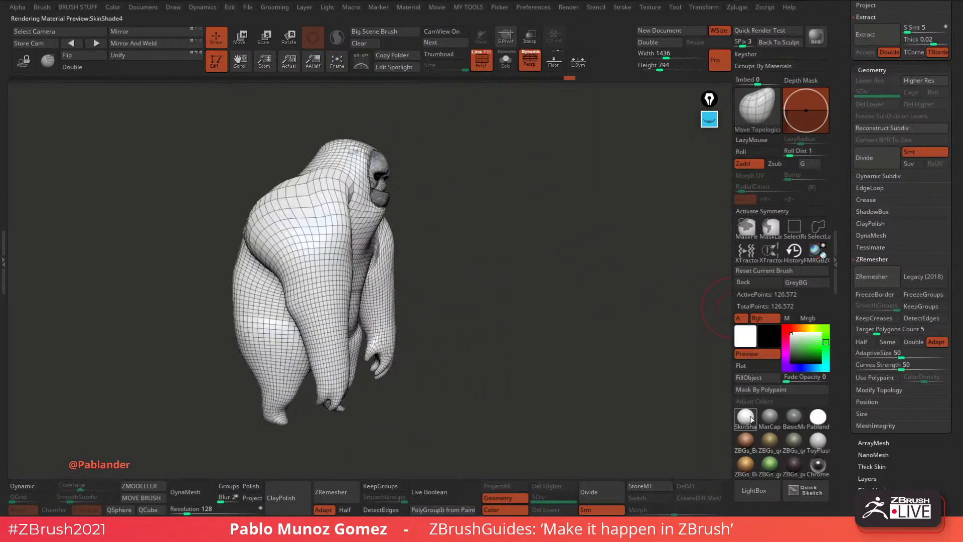
Smooth the stretched polygons on the back of the shoulder above the lowered arm's armpit.
left_click_drag(618, 390, 582, 304)
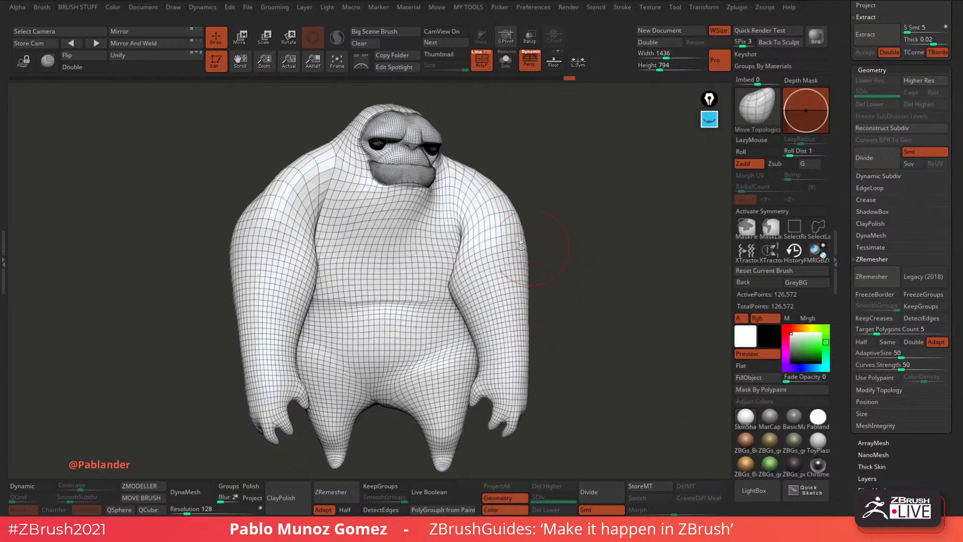
left_click_drag(570, 193, 558, 194)
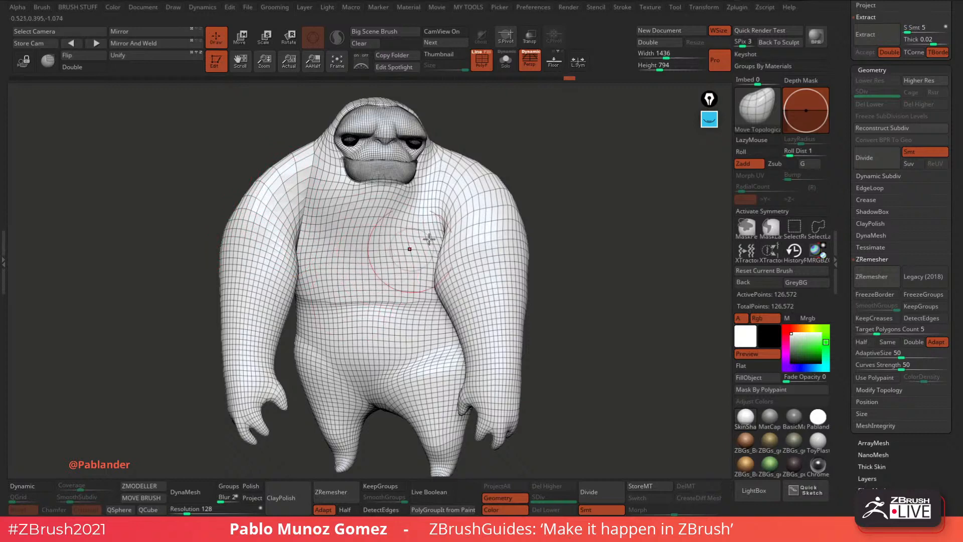
mouse_move(526, 210)
left_mouse_down()
mouse_move(544, 200)
mouse_move(552, 220)
mouse_move(494, 272)
mouse_move(552, 266)
mouse_move(535, 269)
mouse_move(539, 278)
left_mouse_up()
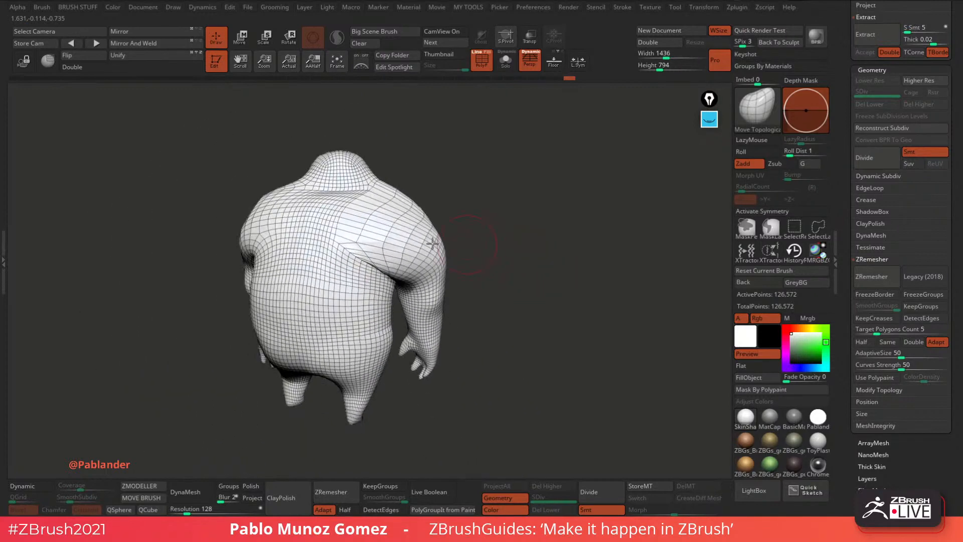
right_click(359, 222)
right_click_drag(452, 179, 458, 202, "ctrl")
left_click_drag(458, 202, 525, 191)
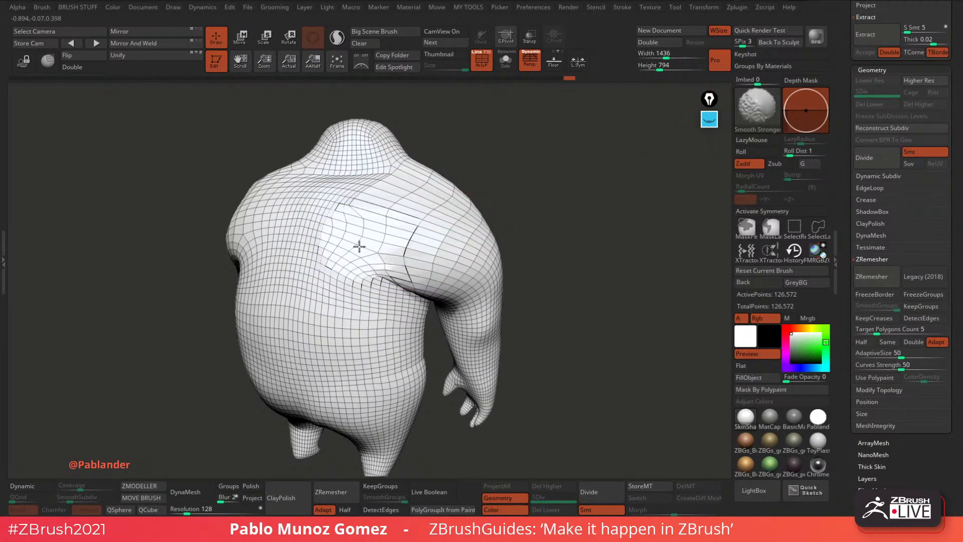
left_click_drag(367, 230, 417, 257, "shift")
key("shift")
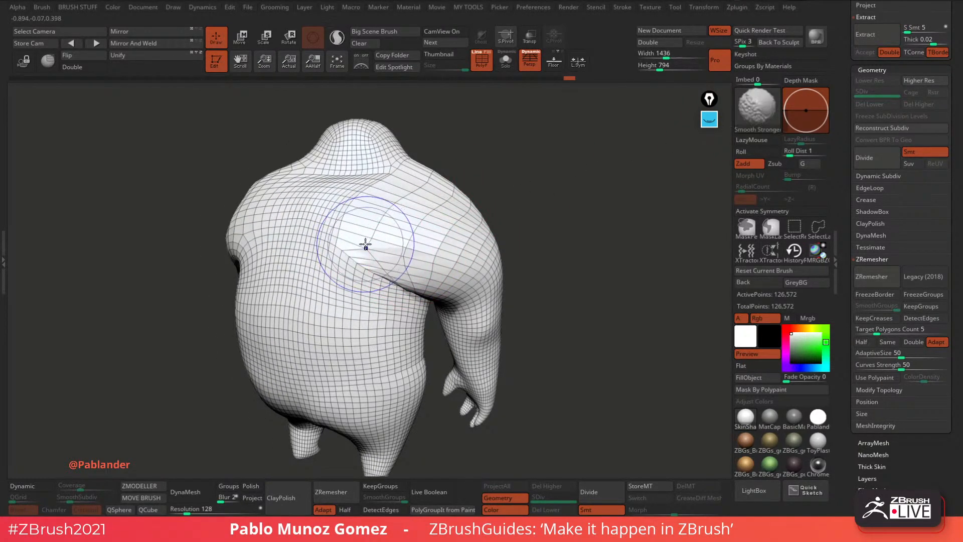
Try smoothing the small fingers of the lowered arm's hand and undo the strokes.
mouse_move(544, 312)
left_mouse_down()
mouse_move(535, 290)
mouse_move(516, 326)
mouse_move(569, 394)
mouse_move(539, 357)
mouse_move(495, 351)
left_mouse_up()
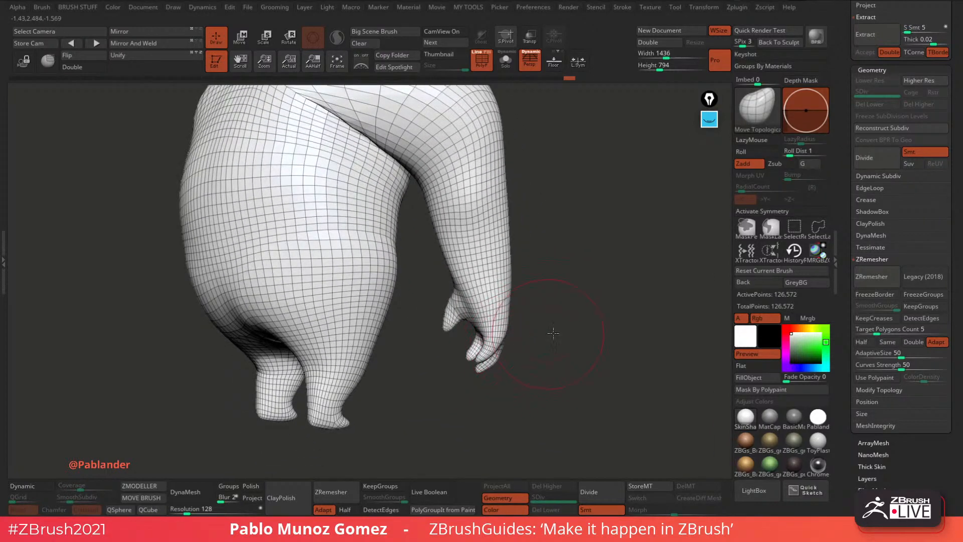
left_click_drag(553, 334, 546, 326)
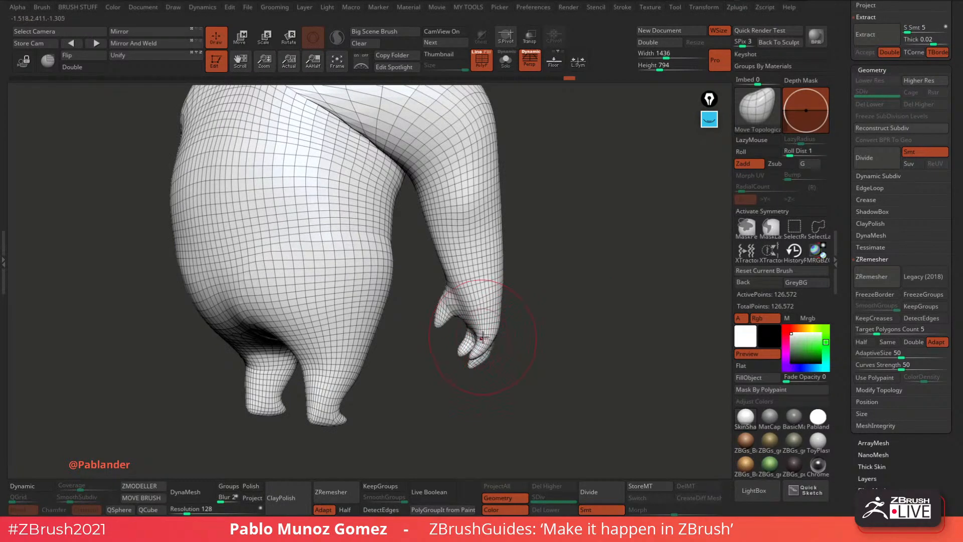
mouse_move(482, 337)
left_mouse_down("shift")
mouse_move(472, 301)
mouse_move(477, 333)
left_mouse_up("shift")
mouse_move(592, 363)
left_mouse_down()
mouse_move(454, 367)
mouse_move(460, 401)
mouse_move(441, 347)
left_mouse_up()
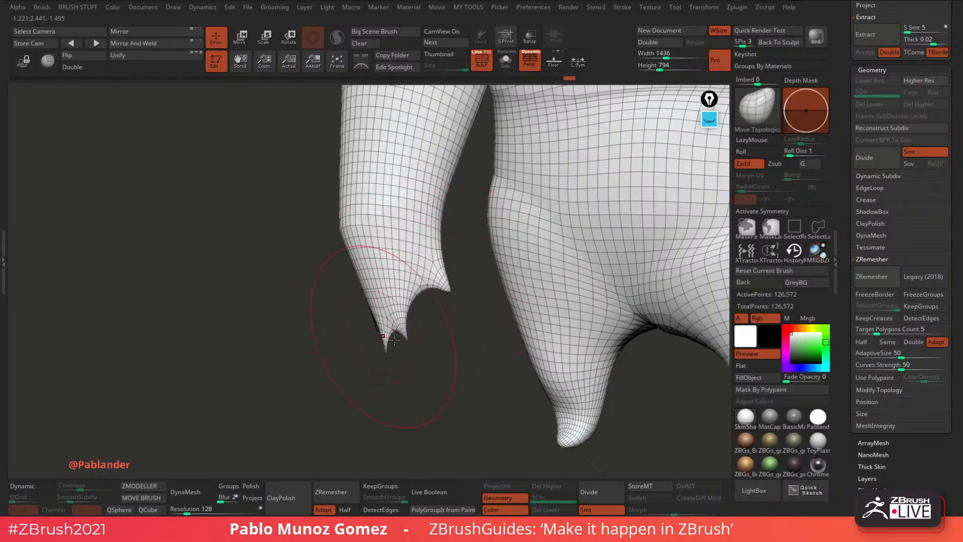
left_click_drag(415, 342, 441, 312)
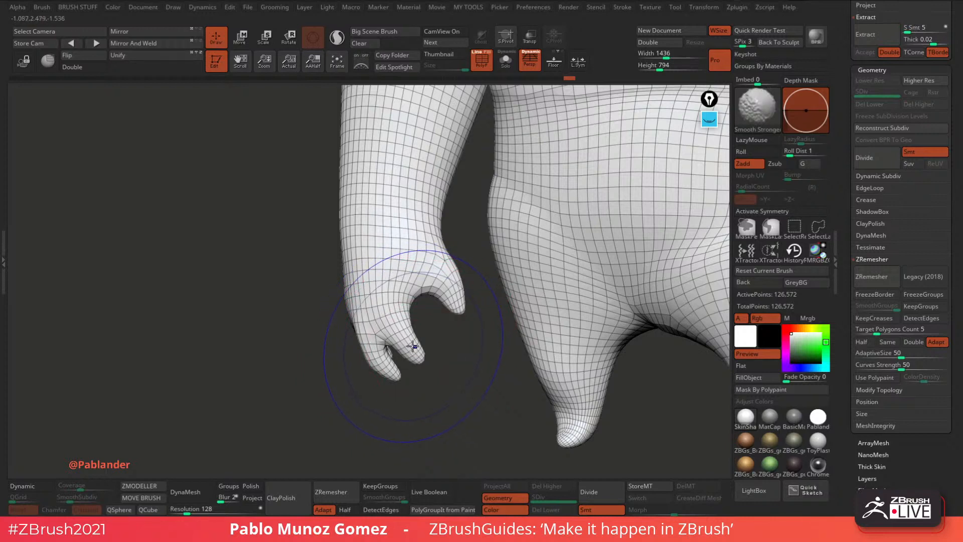
key("shift")
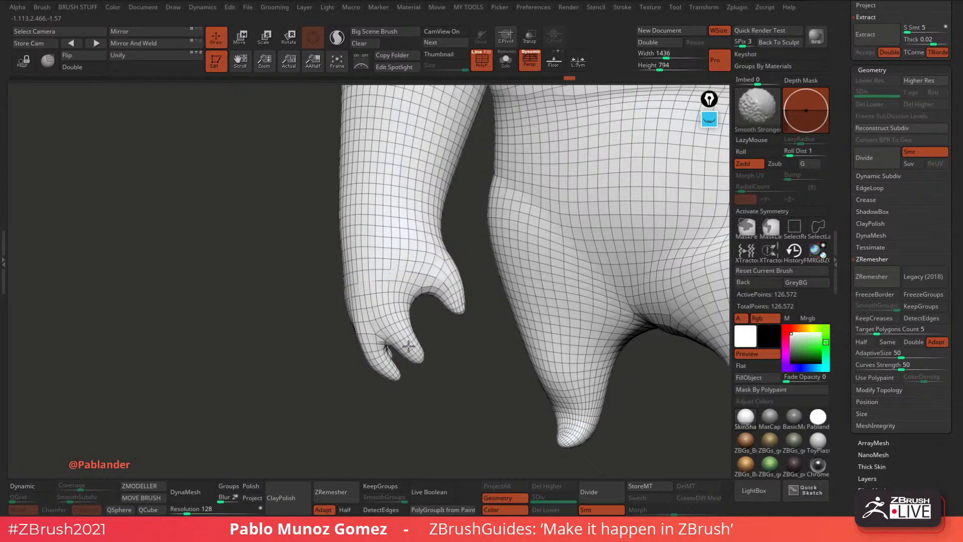
mouse_move(409, 346)
left_mouse_down("shift")
mouse_move(402, 337)
mouse_move(432, 270)
mouse_move(391, 230)
mouse_move(413, 340)
left_mouse_up("shift")
key("ctrl+z")
key("ctrl+z")
Smooth the hips, crotch and upper legs from the front and the back to even out the mesh.
mouse_move(462, 378)
left_mouse_down("alt")
mouse_move(480, 181)
mouse_move(483, 228)
left_mouse_up("alt")
mouse_move(542, 214)
left_mouse_down("shift")
mouse_move(572, 201)
mouse_move(598, 208)
mouse_move(597, 279)
mouse_move(626, 277)
mouse_move(630, 295)
left_mouse_up("shift")
left_click_drag(555, 388, 474, 384)
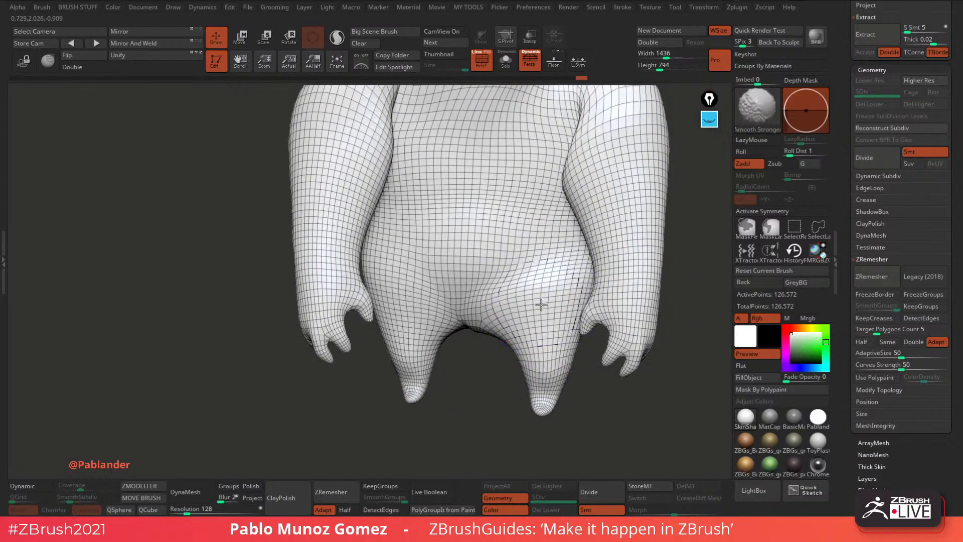
mouse_move(540, 303)
left_mouse_down("shift")
mouse_move(557, 293)
mouse_move(503, 301)
mouse_move(476, 321)
left_mouse_up("shift")
left_click_drag(475, 380, 544, 369)
mouse_move(565, 328)
left_mouse_down("shift")
mouse_move(524, 323)
mouse_move(559, 311)
left_mouse_up("shift")
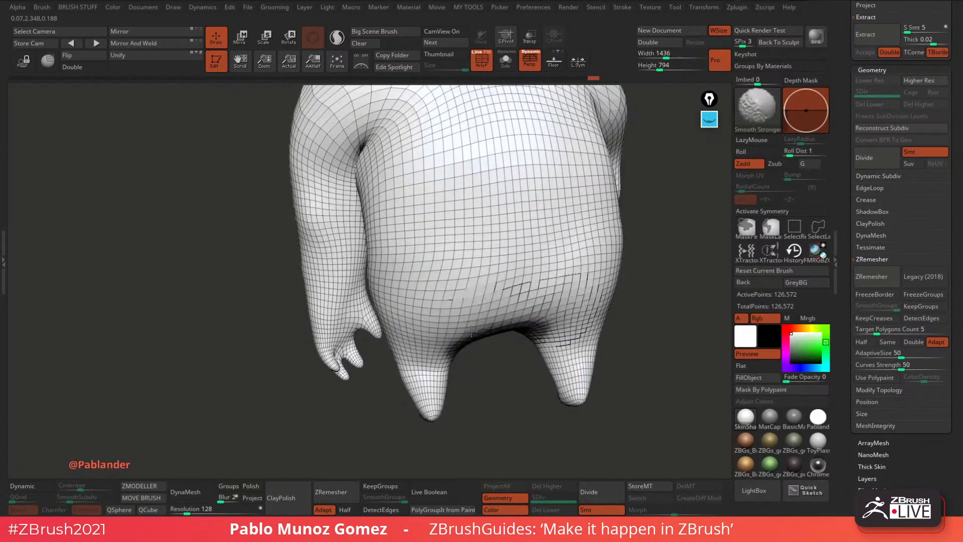
Smooth the rear armpit, shoulder blade and side of the back around the other arm.
mouse_move(355, 258)
left_mouse_down("shift")
mouse_move(331, 231)
mouse_move(341, 165)
left_mouse_up("shift")
mouse_move(251, 235)
left_mouse_down()
mouse_move(262, 247)
mouse_move(270, 324)
left_mouse_up()
mouse_move(382, 261)
left_mouse_down("shift")
mouse_move(412, 237)
mouse_move(404, 193)
mouse_move(386, 201)
mouse_move(443, 166)
mouse_move(384, 200)
mouse_move(391, 254)
mouse_move(509, 206)
mouse_move(490, 209)
mouse_move(471, 284)
left_mouse_up("shift")
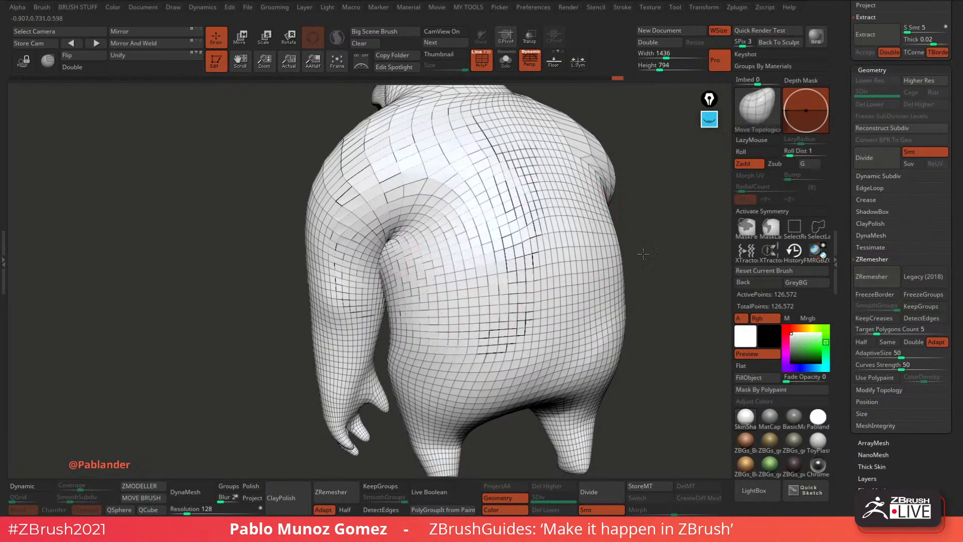
left_click_drag(641, 254, 596, 275)
left_click_drag(409, 170, 442, 128, "shift")
Smooth the top of the shoulders and the upper back from above to relax the polygon flow.
mouse_move(604, 183)
left_mouse_down("alt")
mouse_move(610, 228)
mouse_move(594, 263)
left_mouse_up("alt")
mouse_move(454, 261)
right_mouse_down("alt")
mouse_move(452, 251)
mouse_move(424, 280)
mouse_move(434, 312)
right_mouse_up("alt")
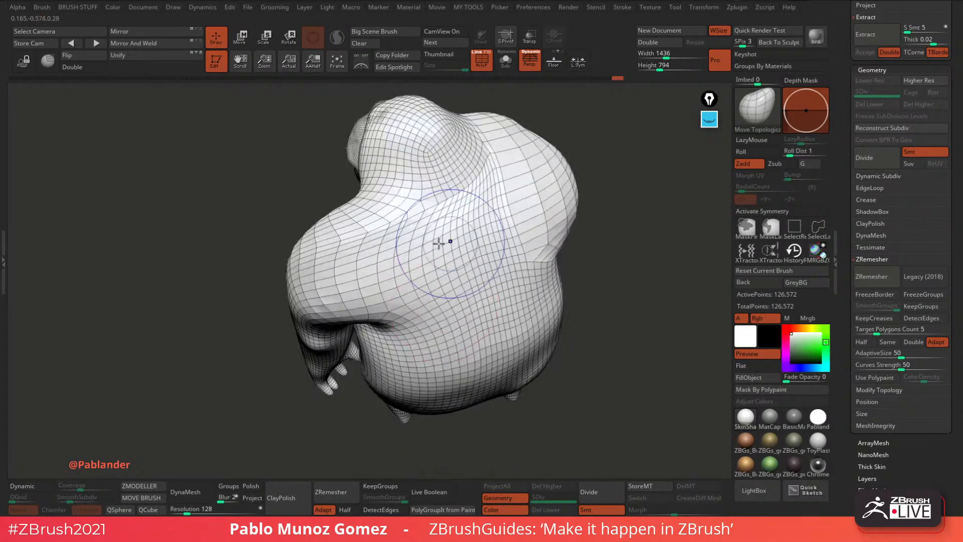
left_click_drag(441, 241, 409, 221, "shift")
left_click_drag(352, 238, 469, 210, "shift")
Smooth the base of the neck, the rear shoulder and the centre of the upper back.
mouse_move(625, 150)
left_mouse_down("alt")
mouse_move(567, 195)
mouse_move(489, 206)
left_mouse_up("alt")
mouse_move(519, 215)
left_mouse_down("shift")
mouse_move(468, 276)
mouse_move(481, 256)
mouse_move(447, 172)
left_mouse_up("shift")
left_click_drag(567, 166, 604, 143)
left_click_drag(505, 305, 499, 294, "shift")
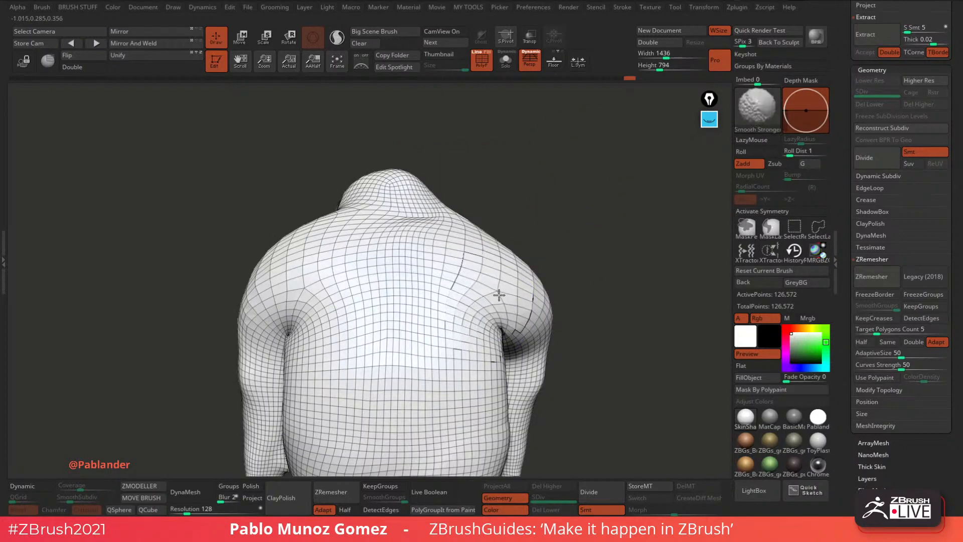
left_click_drag(423, 297, 415, 254, "shift")
mouse_move(556, 230)
left_mouse_down("alt")
mouse_move(540, 208)
mouse_move(584, 236)
mouse_move(535, 207)
left_mouse_up("alt")
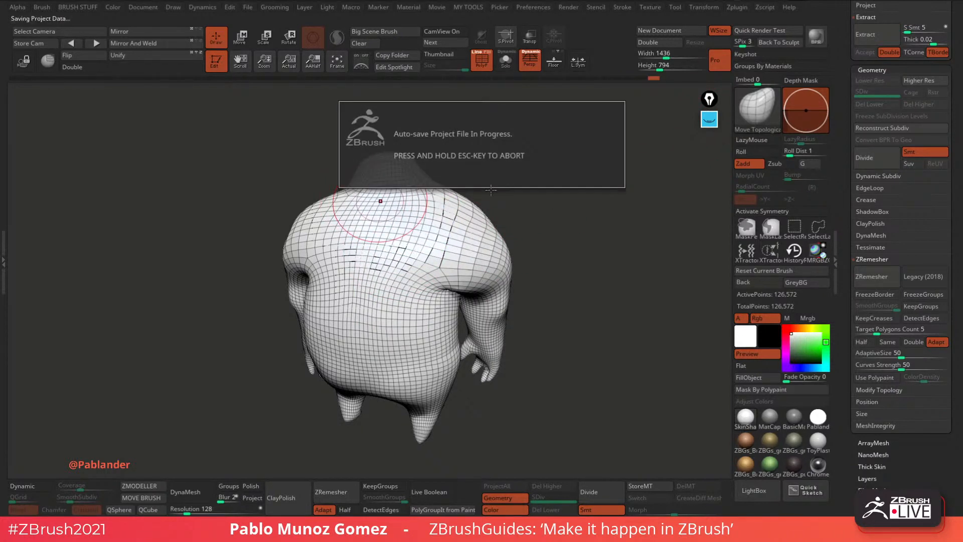
Smooth the back and shoulder polygons around the rear armpit to blend the arm into the torso.
left_click_drag(545, 291, 538, 299)
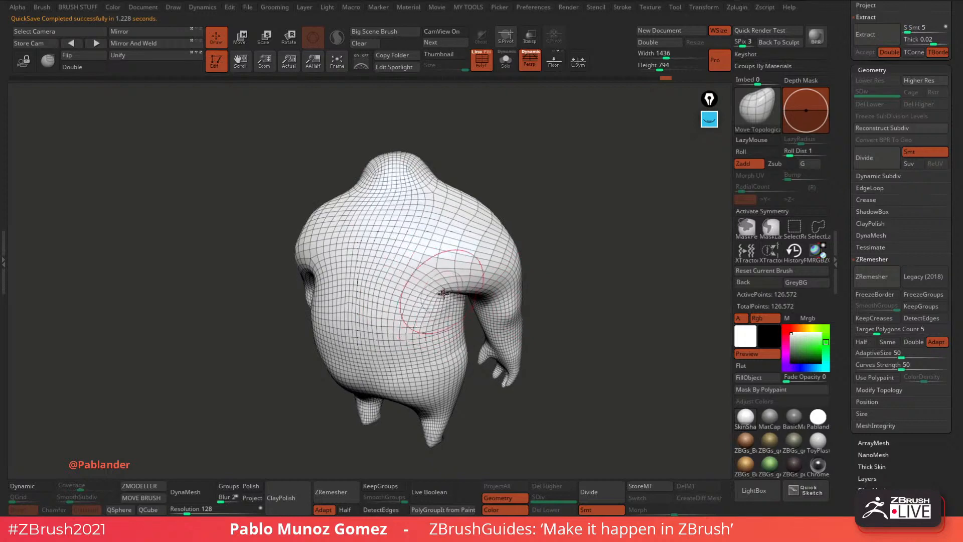
key("shift")
mouse_move(422, 260)
left_mouse_down("shift")
mouse_move(400, 291)
mouse_move(353, 307)
left_mouse_up("shift")
left_click_drag(550, 221, 532, 223)
left_click_drag(478, 247, 465, 262, "shift")
left_click_drag(538, 218, 569, 207)
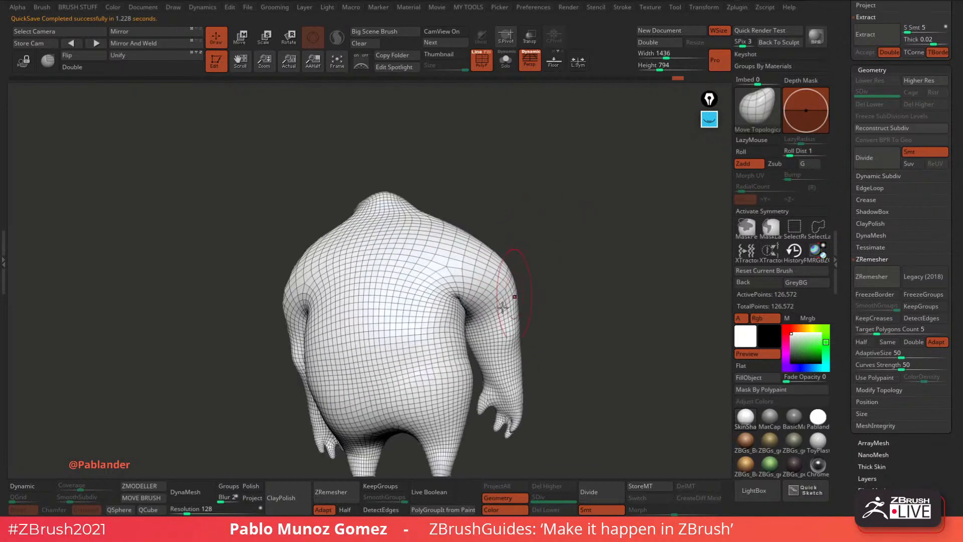
Smooth the outer shoulder and upper arm from the side and refine the front armpit.
left_click_drag(556, 282, 472, 334)
right_click_drag(456, 349, 448, 355)
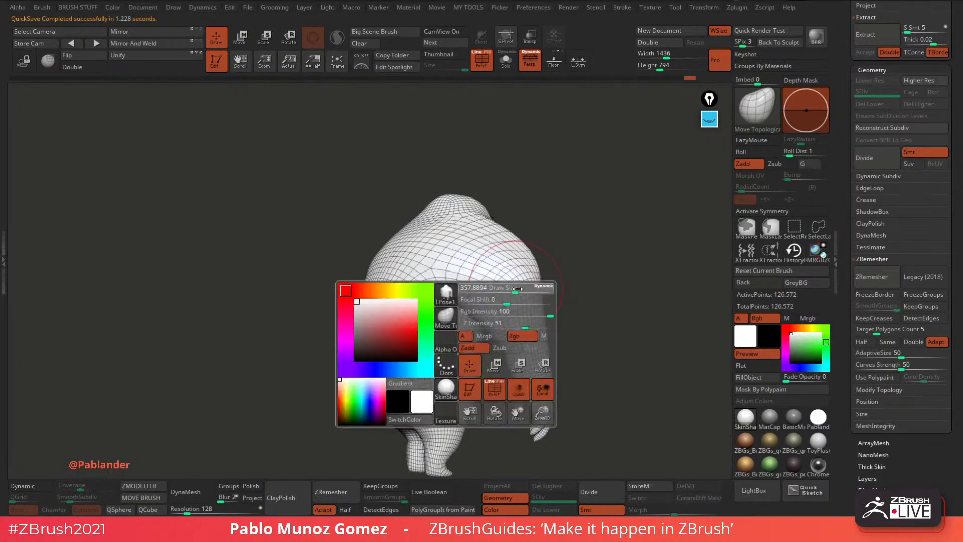
left_click_drag(558, 271, 534, 275, "shift")
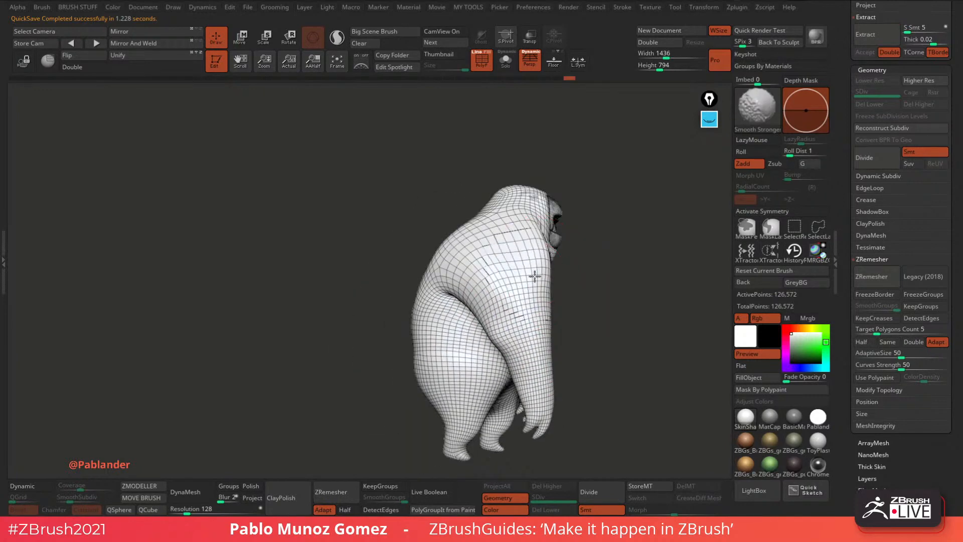
mouse_move(572, 275)
right_mouse_down()
mouse_move(508, 271)
mouse_move(441, 286)
mouse_move(450, 270)
mouse_move(464, 289)
mouse_move(446, 297)
mouse_move(485, 287)
mouse_move(441, 294)
right_mouse_up()
right_click(462, 291)
key("shift")
right_click(463, 293)
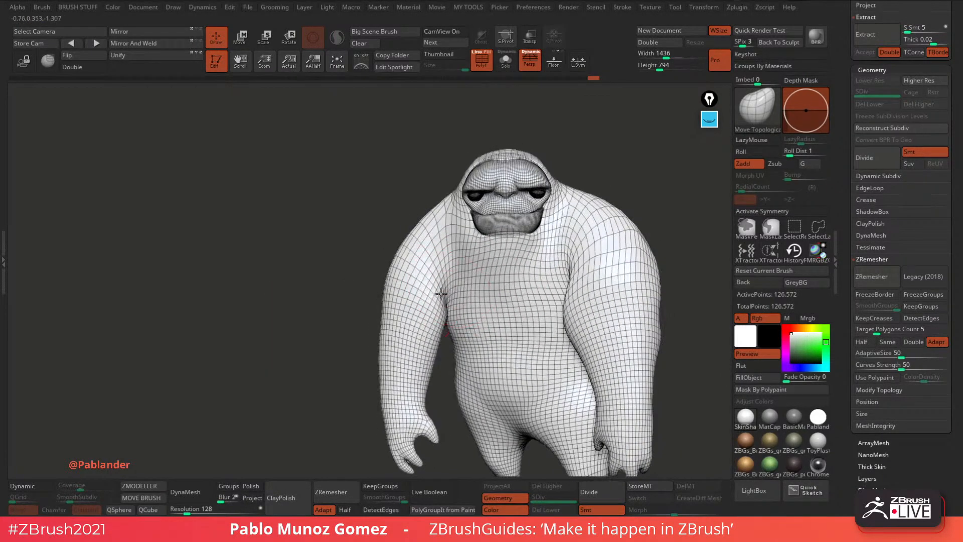
Reshape the chest beside the shoulders from the front with the Move Topological brush and smooth the neck base and front armpit.
left_click_drag(444, 285, 442, 270)
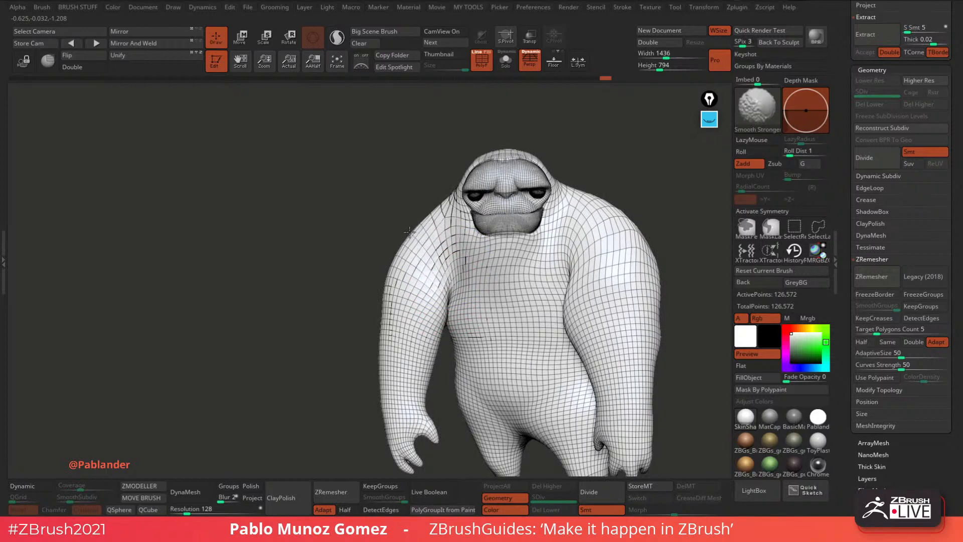
mouse_move(402, 213)
right_mouse_down()
mouse_move(432, 210)
mouse_move(419, 219)
right_mouse_up()
left_click_drag(435, 200, 465, 170, "shift")
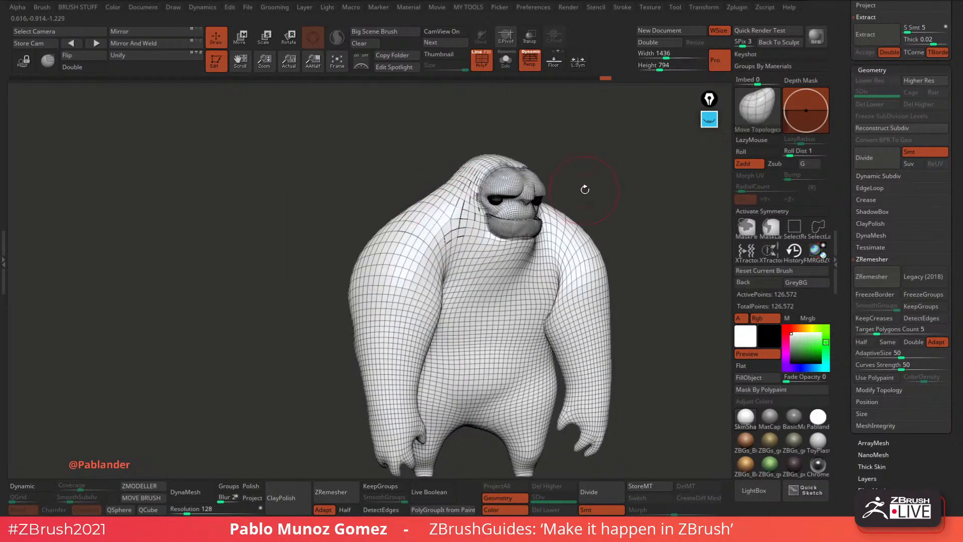
right_click_drag(585, 189, 554, 172)
left_click_drag(516, 243, 519, 198)
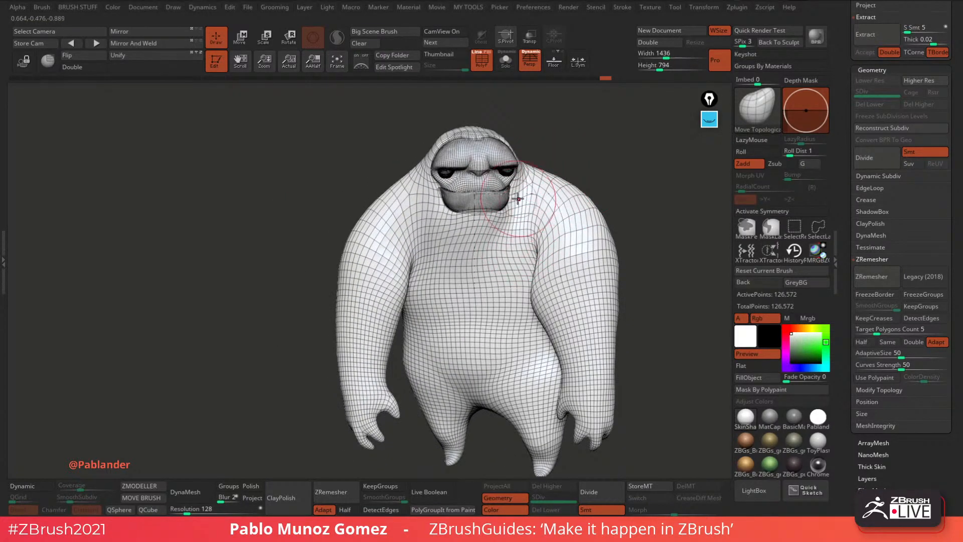
mouse_move(535, 240)
left_mouse_down("shift")
mouse_move(537, 230)
mouse_move(542, 296)
left_mouse_up("shift")
right_click_drag(645, 284, 598, 260)
right_click(597, 261)
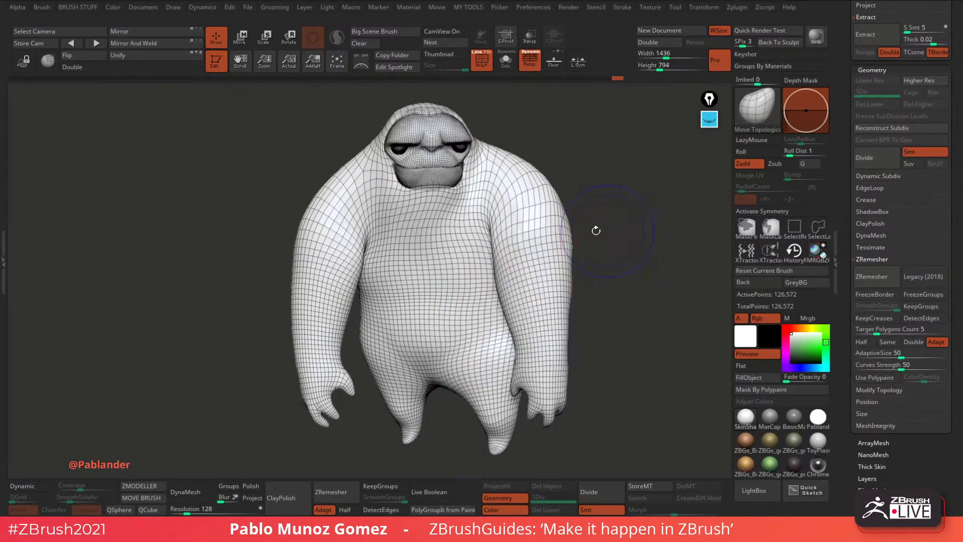
Smooth the side of the chest and inner arm around the front armpit, then blend the rear shoulder into the upper back.
left_click_drag(492, 237, 492, 243, "shift")
mouse_move(597, 244)
left_mouse_down()
mouse_move(611, 251)
mouse_move(566, 262)
left_mouse_up()
key("shift")
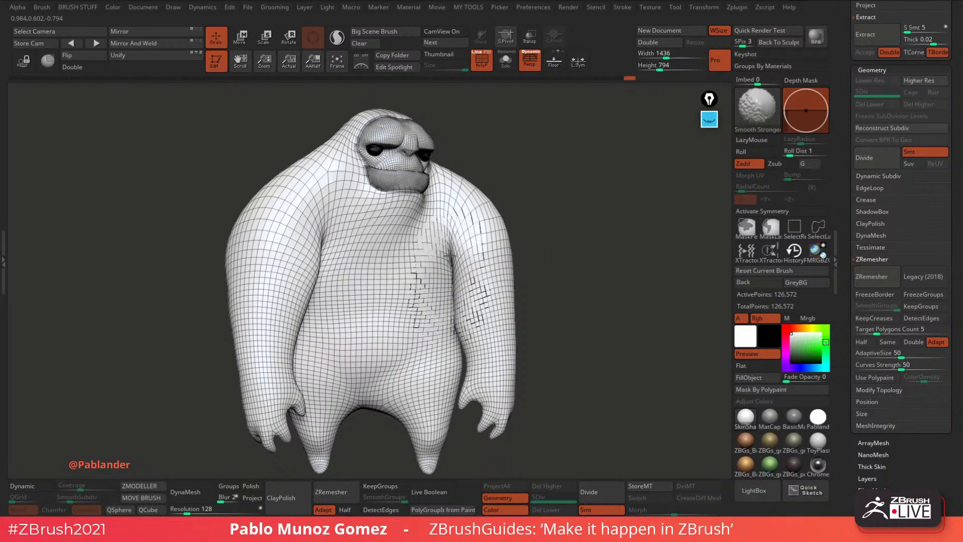
left_click_drag(541, 266, 461, 330)
left_click_drag(557, 294, 471, 279)
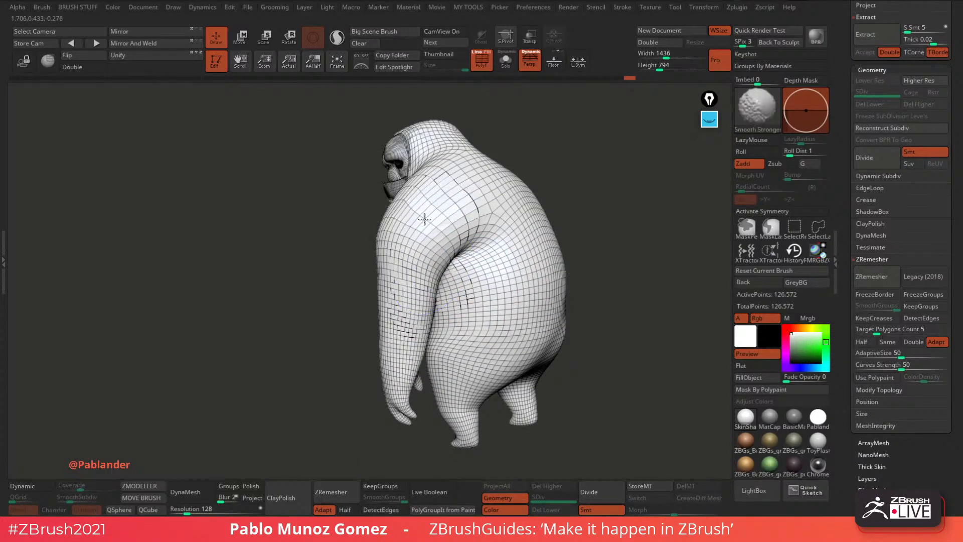
mouse_move(425, 219)
left_mouse_down("shift")
mouse_move(447, 206)
mouse_move(491, 211)
left_mouse_up("shift")
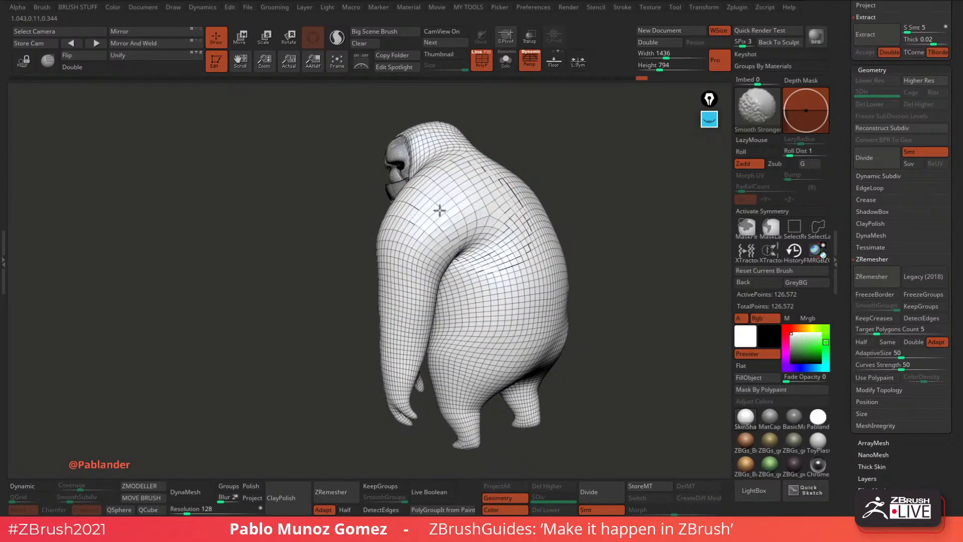
mouse_move(355, 217)
left_mouse_down()
mouse_move(454, 214)
mouse_move(392, 241)
mouse_move(401, 215)
left_mouse_up()
Smooth the outer shoulder and upper arm from several angles to round out the deltoid area.
right_click_drag(421, 216, 452, 230, "ctrl")
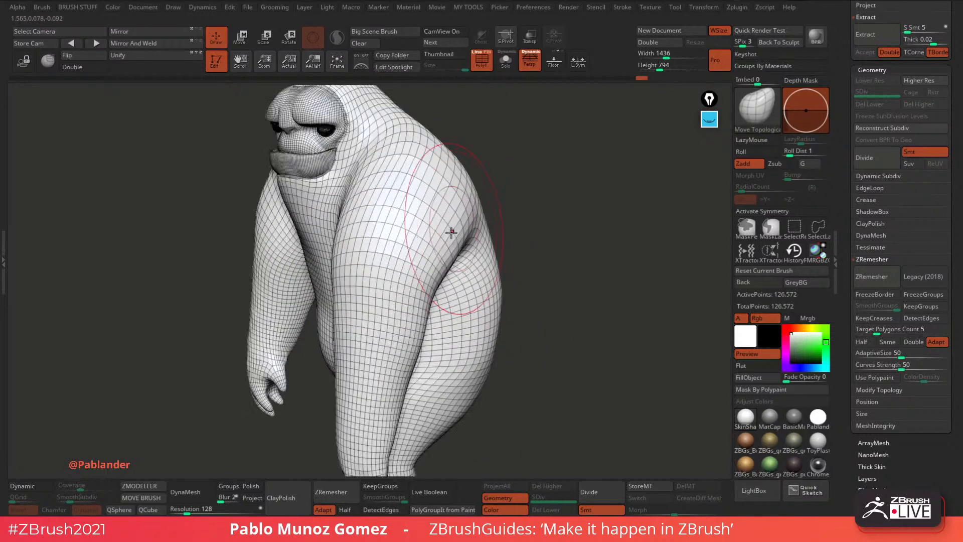
left_click_drag(451, 229, 424, 213, "shift")
right_click_drag(482, 226, 545, 223, "ctrl")
left_click_drag(545, 223, 431, 235)
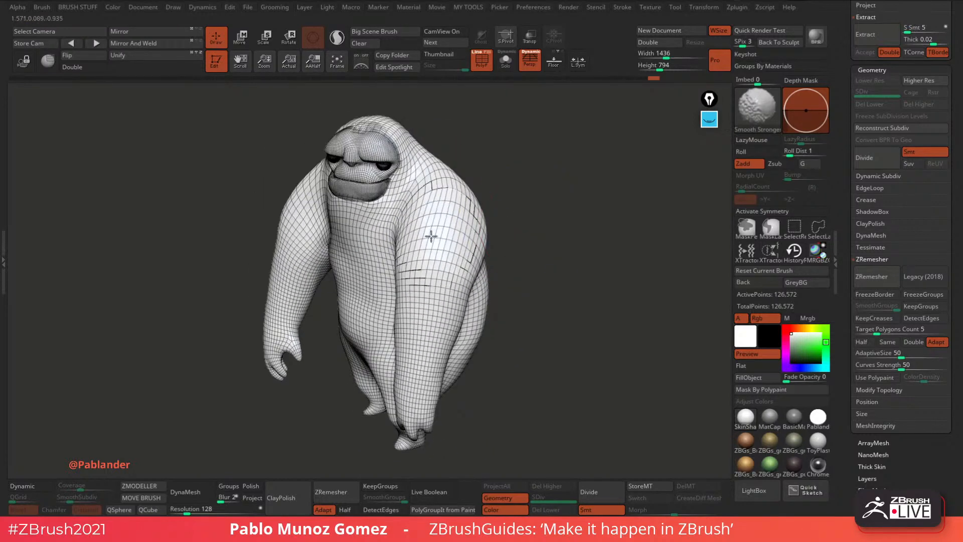
left_click_drag(451, 199, 422, 254, "shift")
left_click_drag(506, 266, 525, 273)
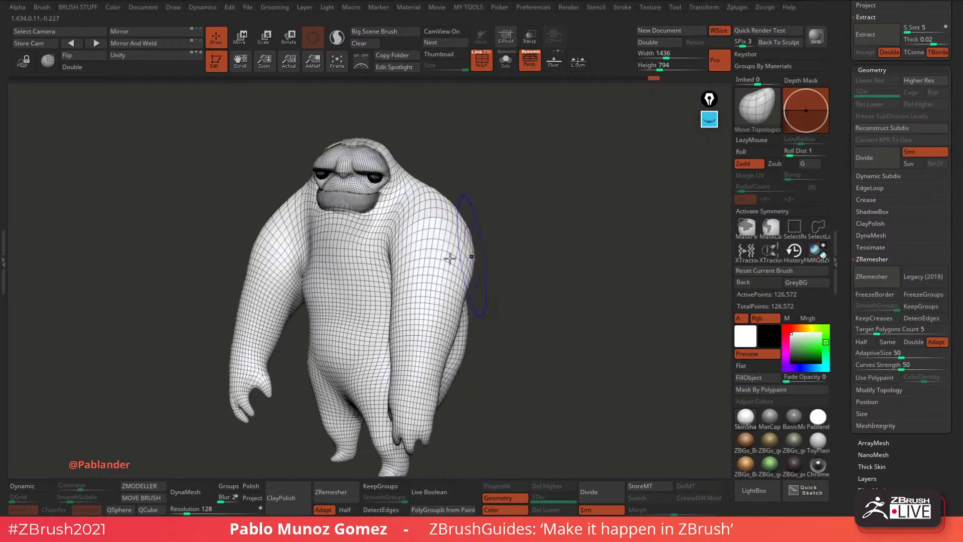
left_click_drag(452, 258, 456, 221, "shift")
left_click_drag(520, 231, 464, 221)
left_click_drag(476, 215, 484, 200, "shift")
Smooth the back and the flank below the rear armpit to even out the polygon flow.
left_click_drag(592, 216, 488, 223)
mouse_move(324, 297)
left_mouse_down()
mouse_move(324, 309)
mouse_move(442, 280)
mouse_move(447, 251)
mouse_move(437, 268)
mouse_move(470, 275)
mouse_move(463, 214)
left_mouse_up()
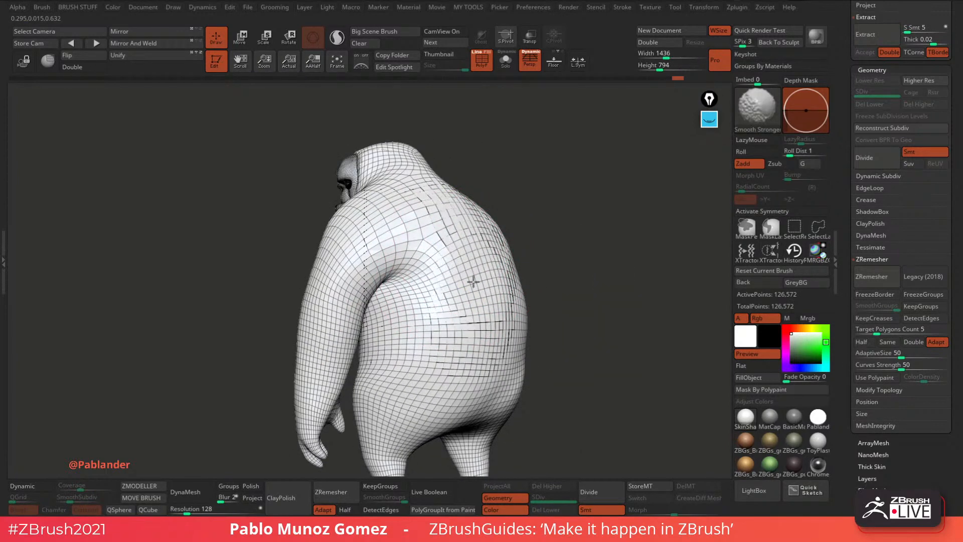
mouse_move(580, 300)
left_mouse_down()
mouse_move(580, 286)
mouse_move(551, 296)
left_mouse_up()
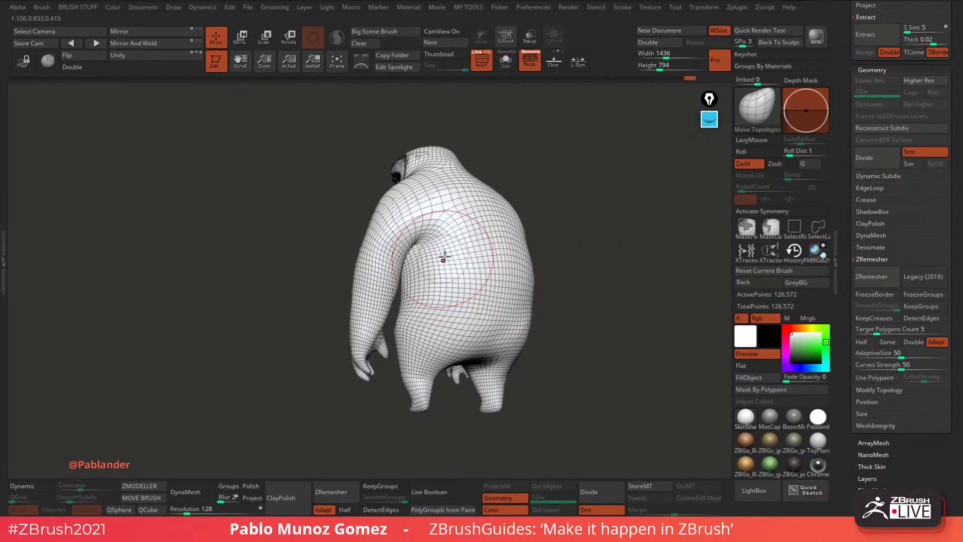
mouse_move(456, 234)
left_mouse_down()
mouse_move(432, 306)
mouse_move(419, 298)
mouse_move(464, 281)
left_mouse_up()
key("shift")
mouse_move(595, 297)
left_mouse_down()
mouse_move(574, 300)
mouse_move(566, 327)
left_mouse_up()
left_click_drag(597, 346, 529, 349)
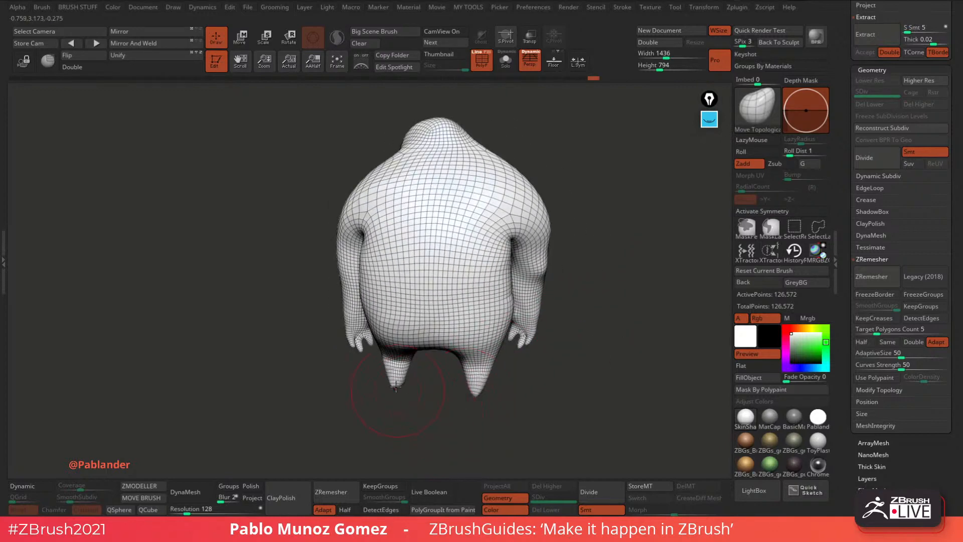
Mask everything except one hand and place the transform gizmo at its wrist.
left_click_drag(448, 379, 528, 271)
key("space")
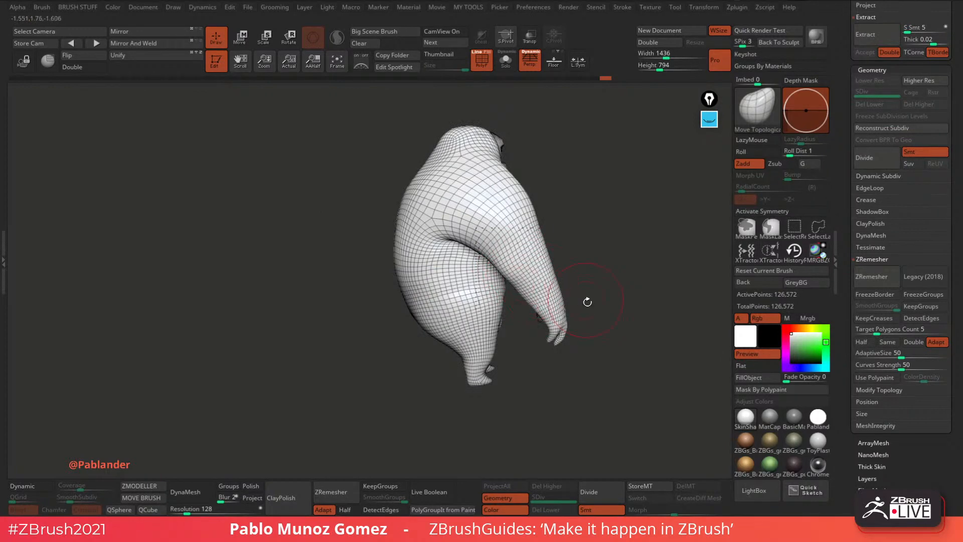
left_click_drag(587, 301, 403, 412)
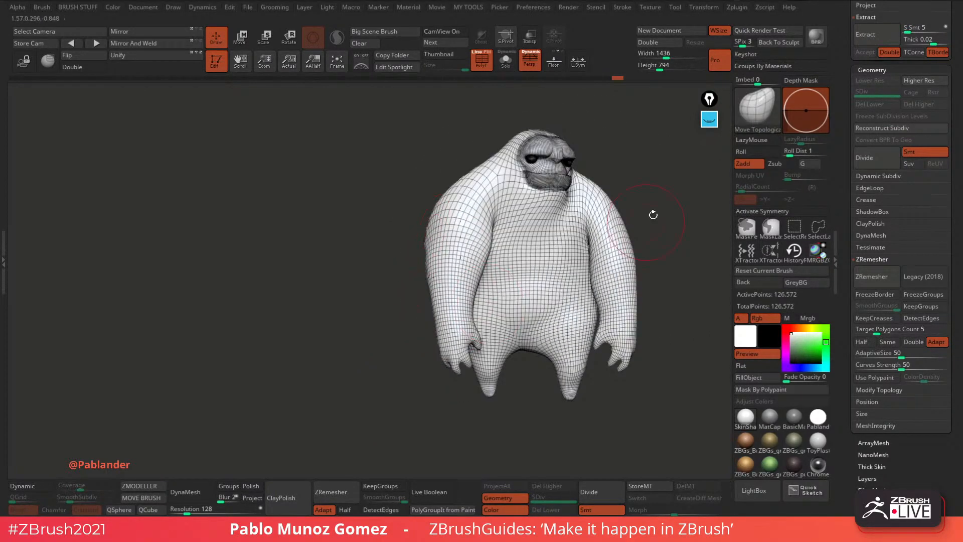
mouse_move(653, 214)
left_mouse_down()
mouse_move(579, 226)
mouse_move(552, 210)
mouse_move(596, 258)
mouse_move(584, 280)
mouse_move(581, 269)
mouse_move(572, 272)
mouse_move(594, 303)
mouse_move(563, 319)
mouse_move(585, 301)
mouse_move(584, 275)
left_mouse_up()
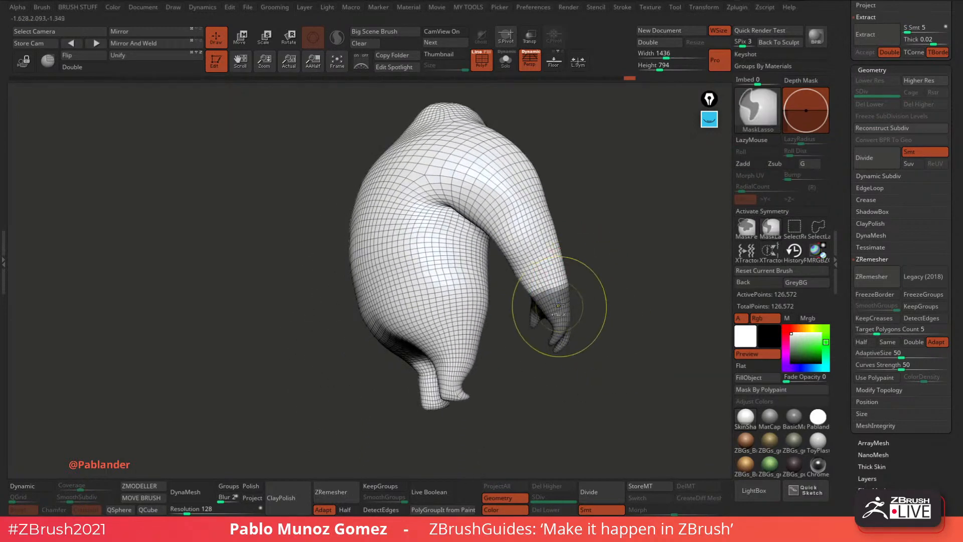
left_click(588, 307, "ctrl")
key("w")
left_click_drag(597, 281, 605, 223)
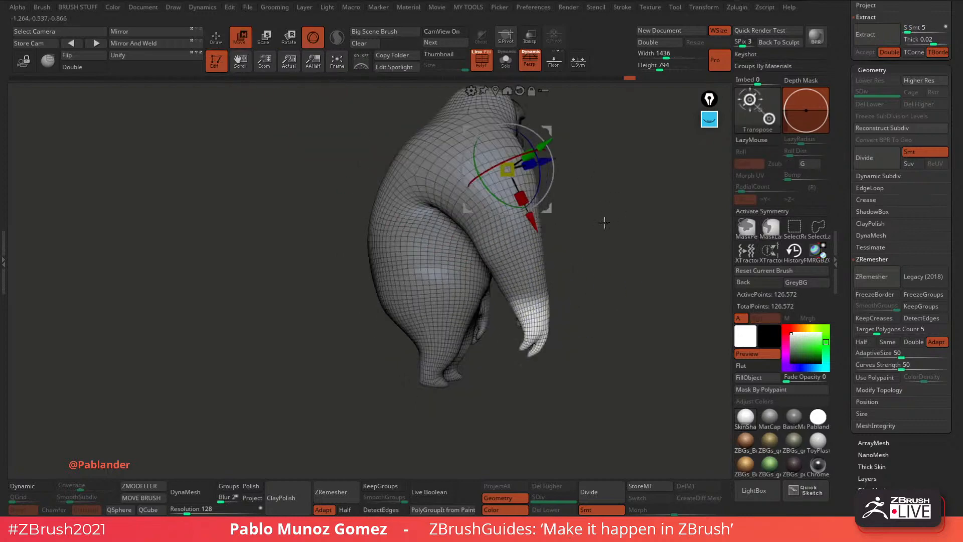
left_click_drag(545, 125, 573, 258, "alt")
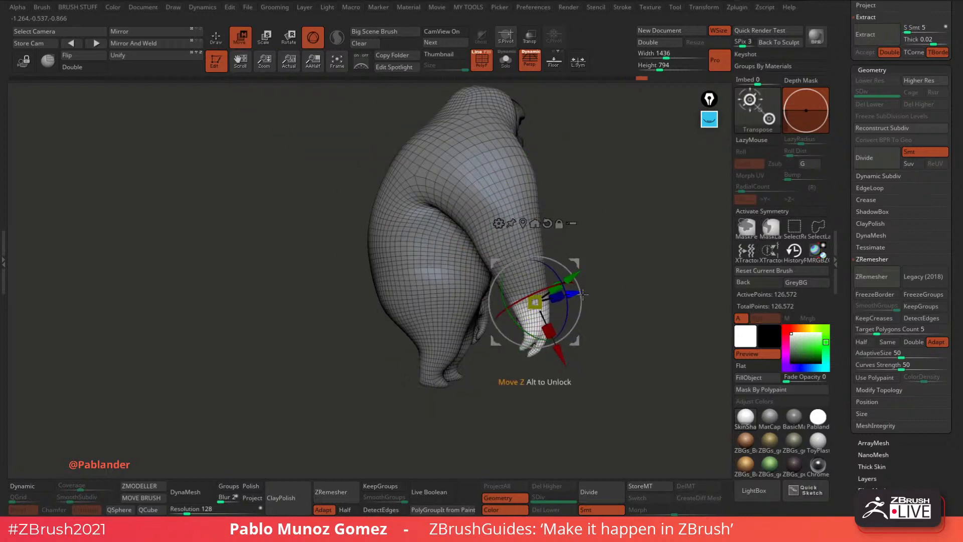
Rotate the unmasked hand at the wrist so it bends inward toward the body.
left_click_drag(605, 292, 582, 269)
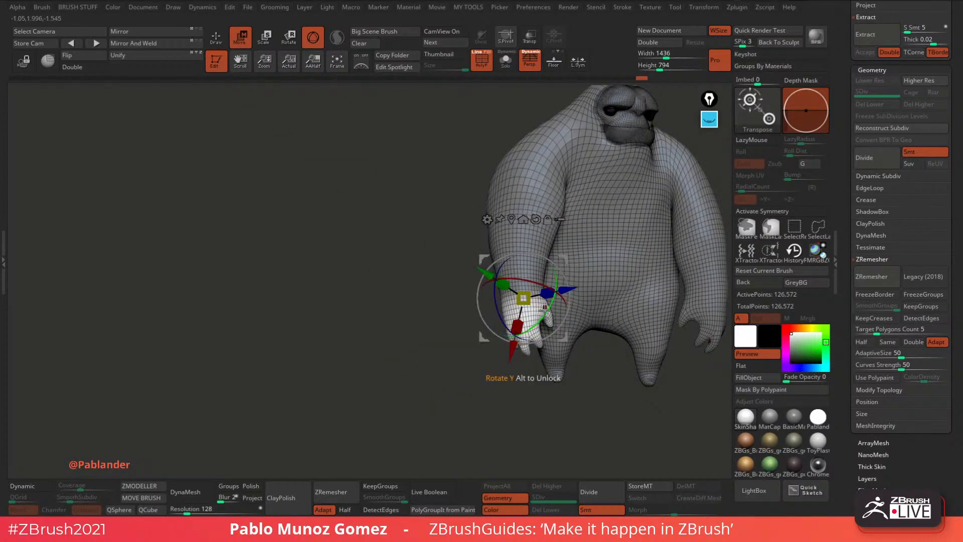
left_click_drag(471, 370, 520, 376)
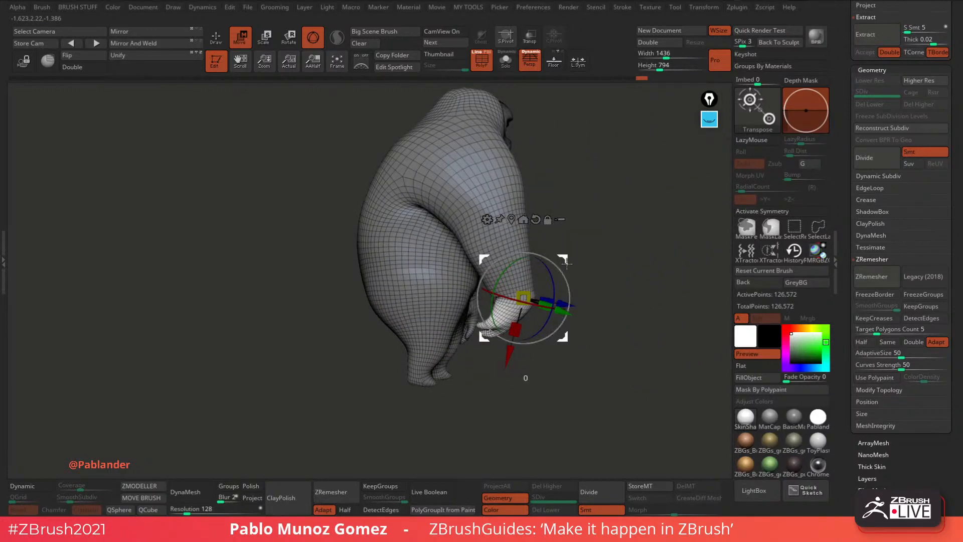
mouse_move(563, 265)
left_mouse_down()
mouse_move(493, 387)
mouse_move(440, 384)
mouse_move(391, 366)
mouse_move(447, 370)
left_mouse_up()
key("q")
left_click(241, 38)
left_click(216, 38)
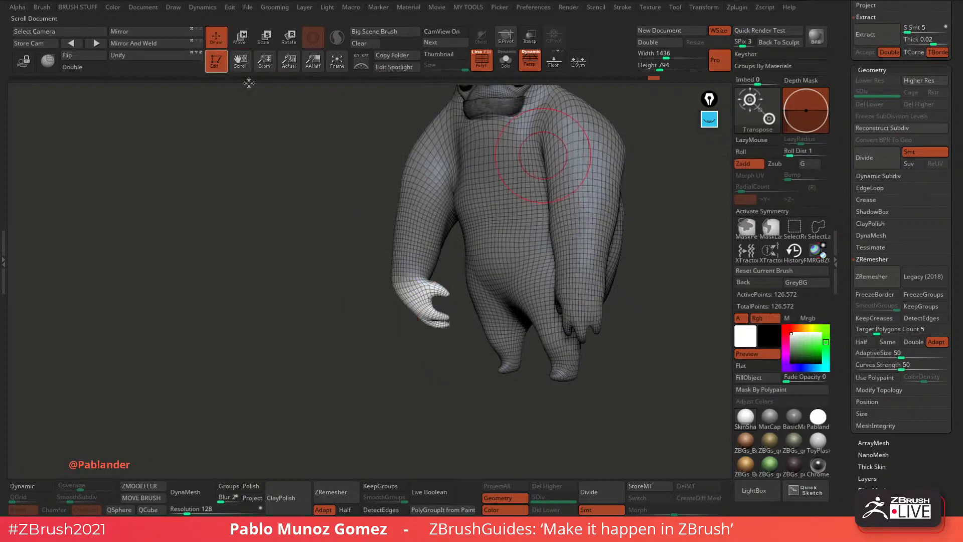
Reduce the brush size and isolate a single finger of the bent hand by masking the rest of the model.
mouse_move(389, 359)
left_mouse_down("alt")
mouse_move(400, 400)
mouse_move(377, 354)
left_mouse_up("alt")
mouse_move(377, 354)
left_mouse_down()
mouse_move(466, 357)
mouse_move(432, 364)
left_mouse_up()
key("space")
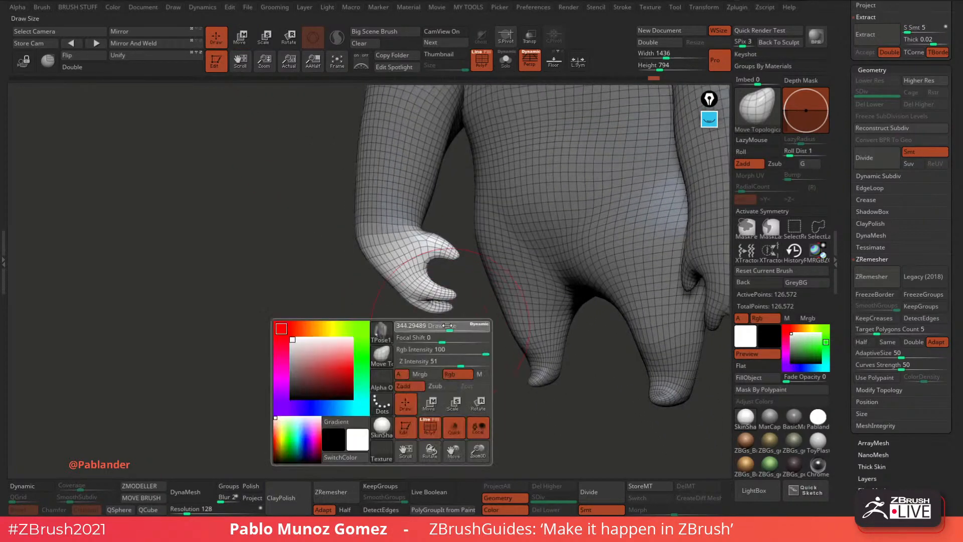
mouse_move(446, 326)
left_mouse_down()
mouse_move(436, 327)
mouse_move(464, 369)
left_mouse_up()
left_click_drag(464, 369, 490, 370)
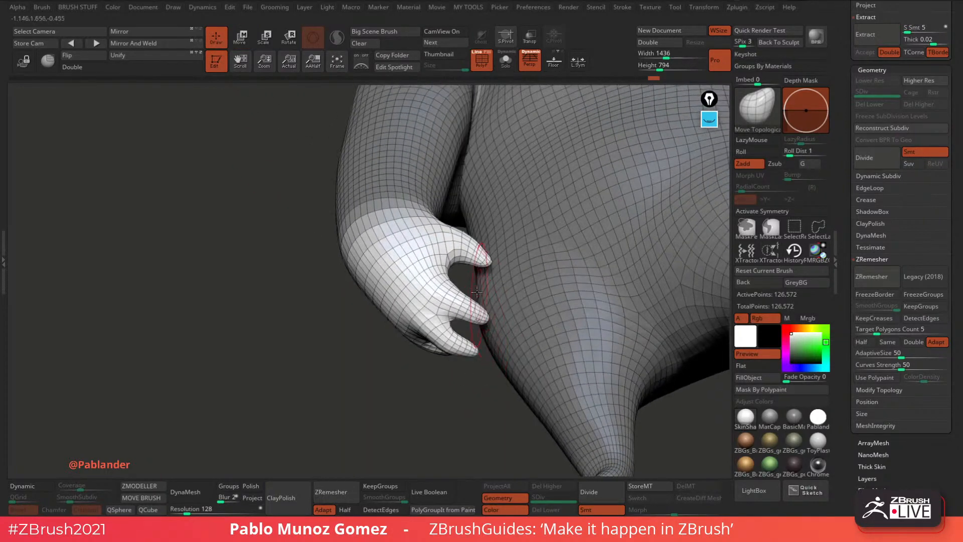
left_click_drag(476, 291, 462, 279)
left_click(465, 280, "ctrl")
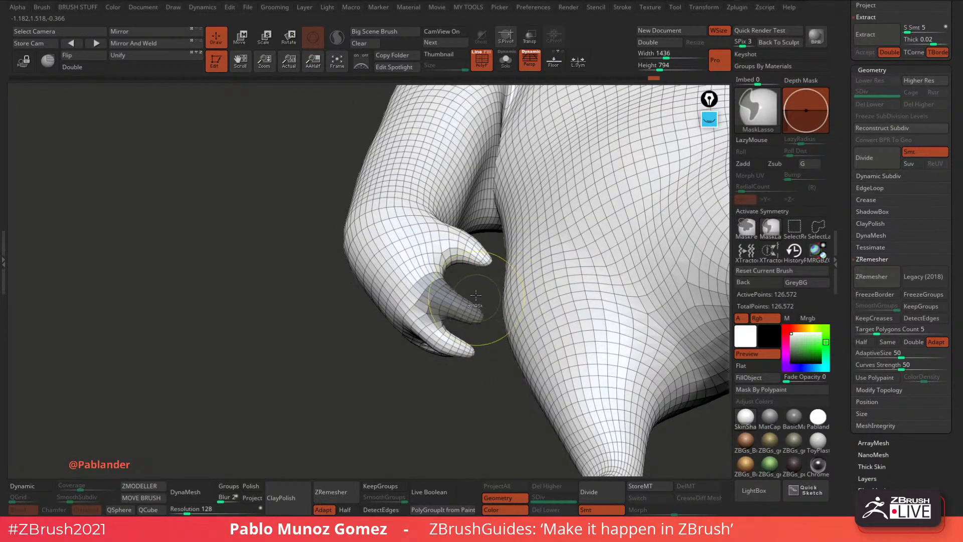
left_click(479, 291, "ctrl")
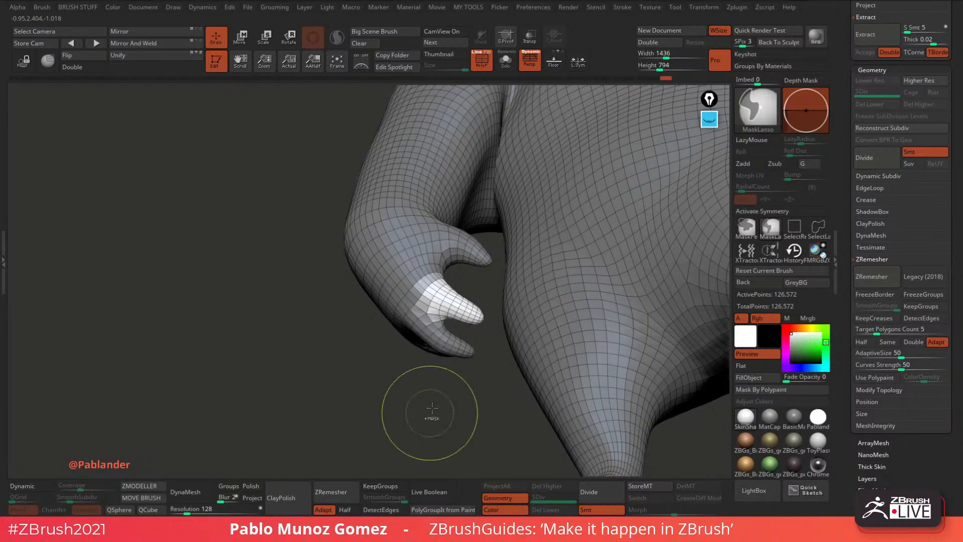
left_click(412, 398, "ctrl")
left_click(401, 393, "ctrl")
Complete the mask around the isolated finger, set the gizmo at its base and rotate the finger downward.
left_click(241, 38)
mouse_move(279, 309)
left_mouse_down()
mouse_move(276, 365)
mouse_move(390, 408)
mouse_move(507, 301)
left_mouse_up()
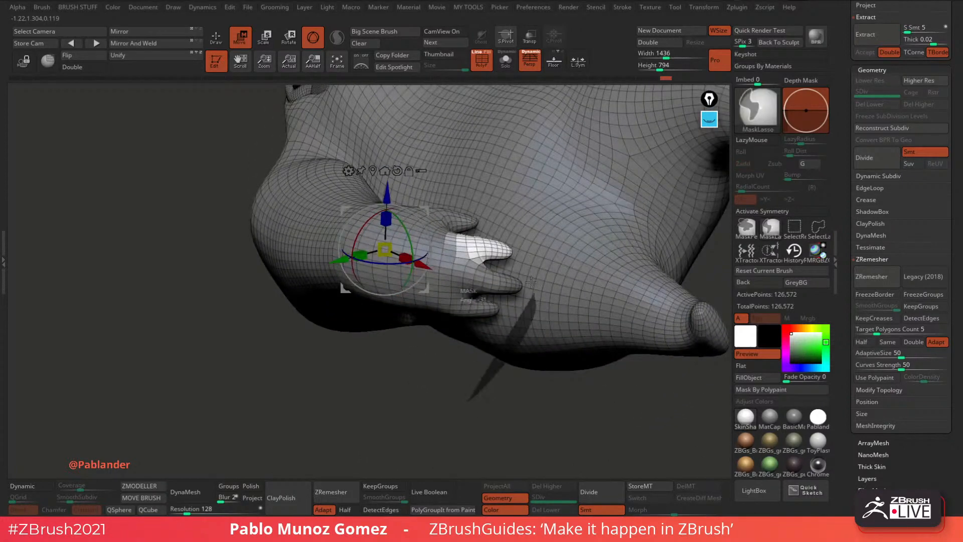
left_click_drag(299, 357, 331, 436, "ctrl")
left_click_drag(411, 417, 430, 356)
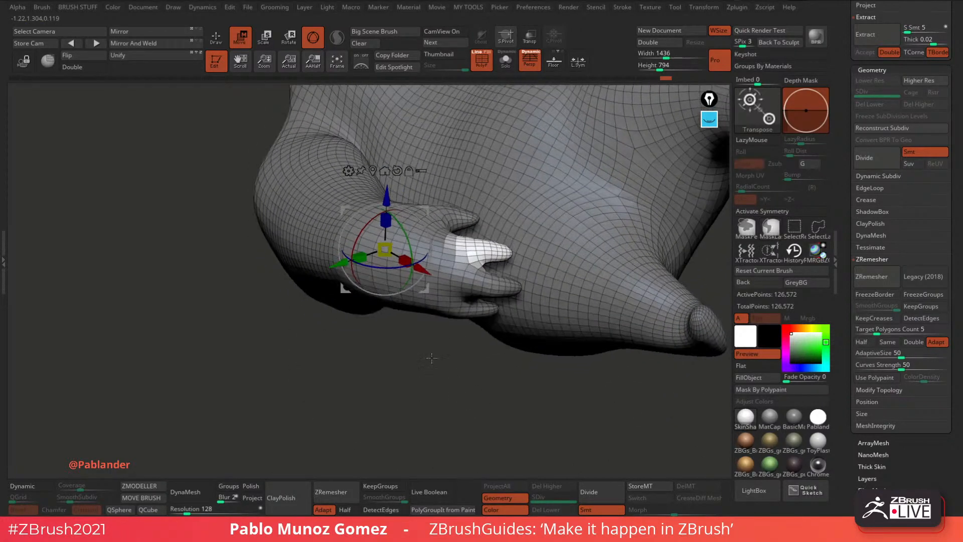
mouse_move(424, 211)
left_mouse_down("alt")
mouse_move(513, 210)
mouse_move(507, 301)
left_mouse_up("alt")
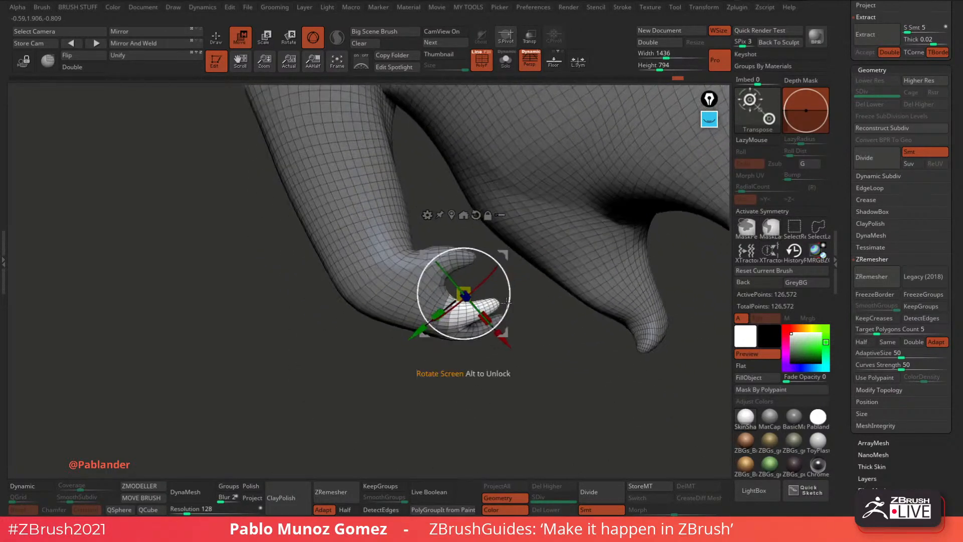
left_click_drag(500, 255, 495, 266, "alt")
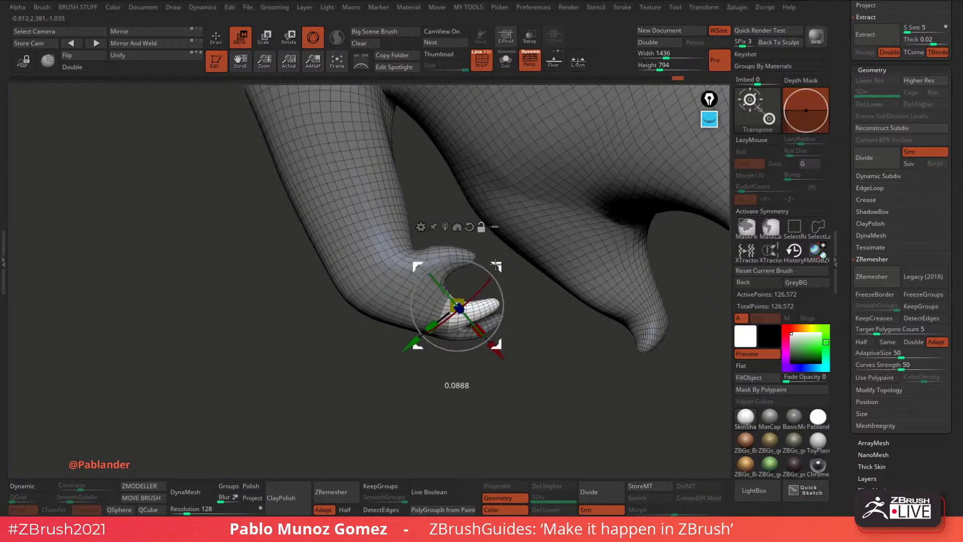
left_click_drag(514, 351, 423, 345)
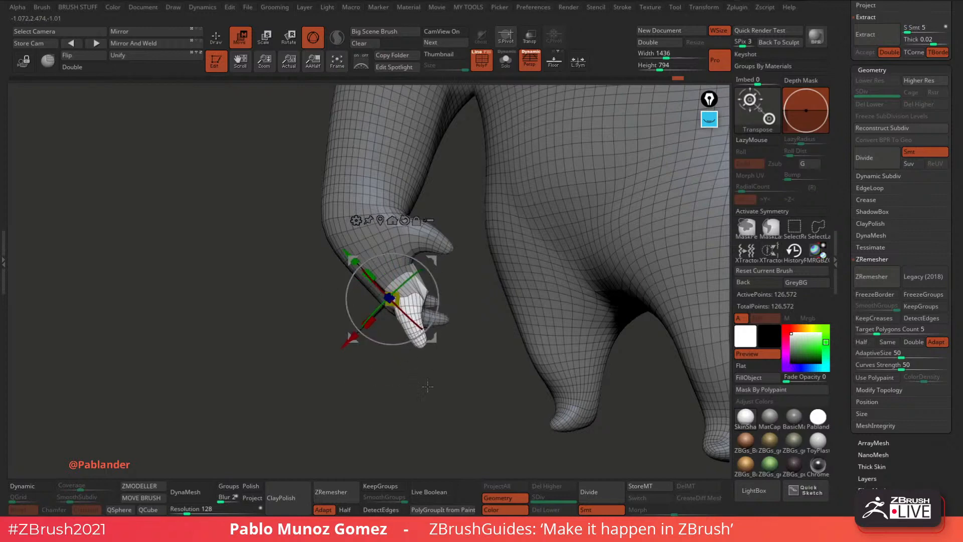
left_click_drag(427, 386, 412, 262)
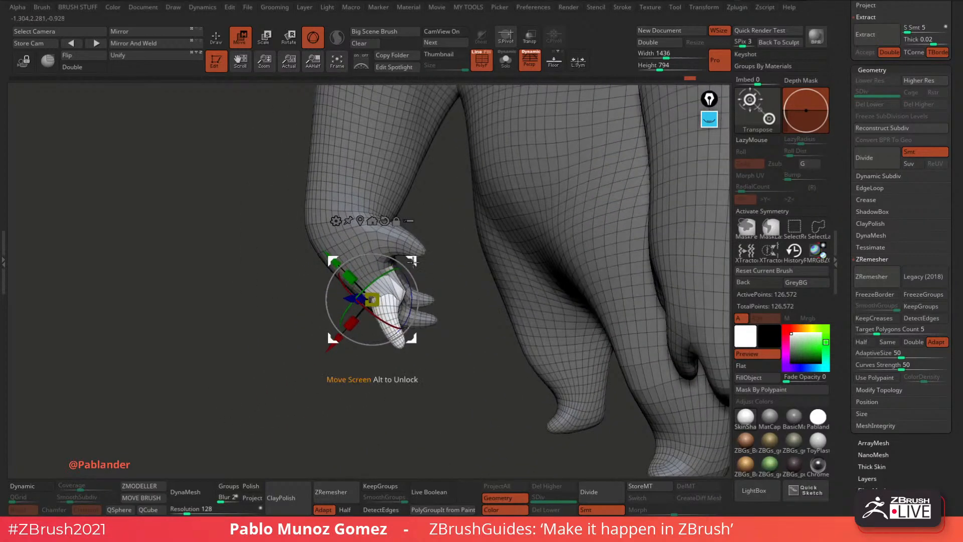
Reshape the base of the rotated finger with the Move Topological brush and smooth its transition into the hand.
left_click(216, 37)
mouse_move(399, 251)
right_mouse_down("ctrl")
mouse_move(401, 279)
mouse_move(433, 272)
right_mouse_up("ctrl")
key("space")
mouse_move(404, 271)
left_mouse_down()
mouse_move(394, 272)
mouse_move(398, 283)
left_mouse_up()
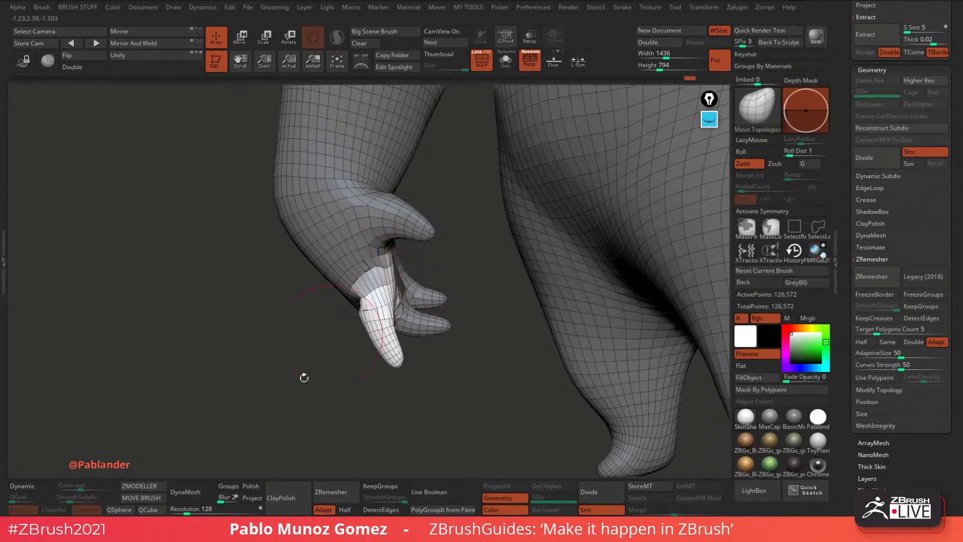
right_click_drag(370, 398, 384, 396)
left_click_drag(376, 279, 370, 292, "shift")
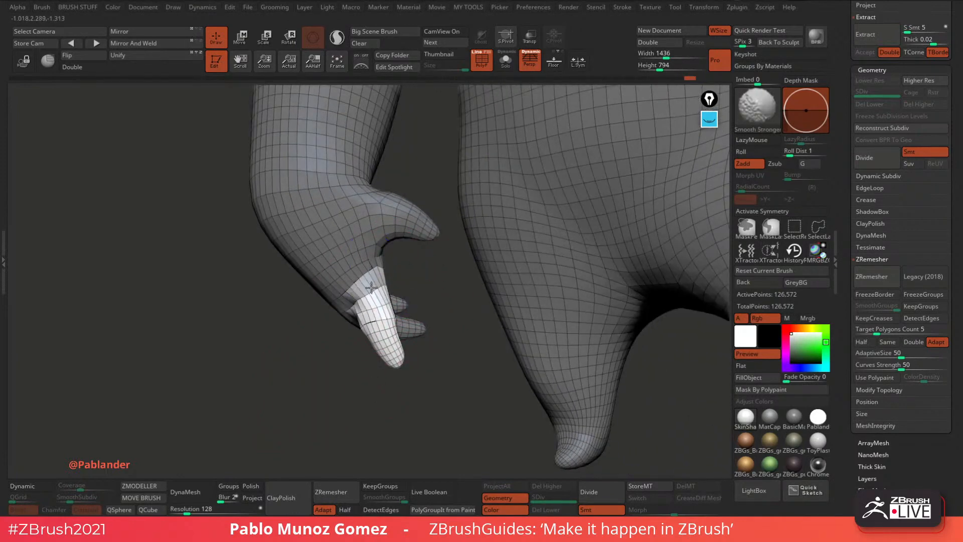
mouse_move(432, 353)
right_mouse_down()
mouse_move(513, 307)
mouse_move(450, 314)
mouse_move(516, 281)
mouse_move(467, 281)
right_mouse_up()
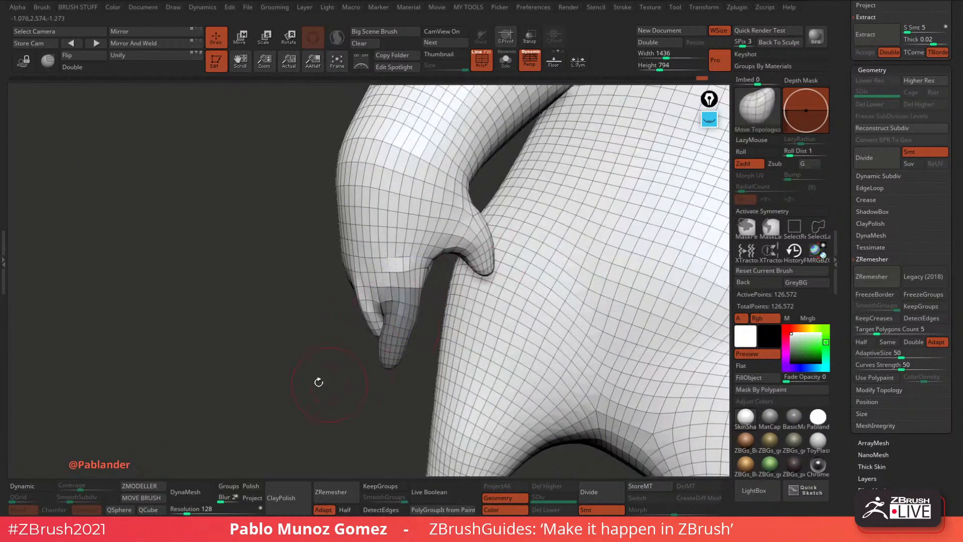
right_click_drag(389, 318, 425, 253)
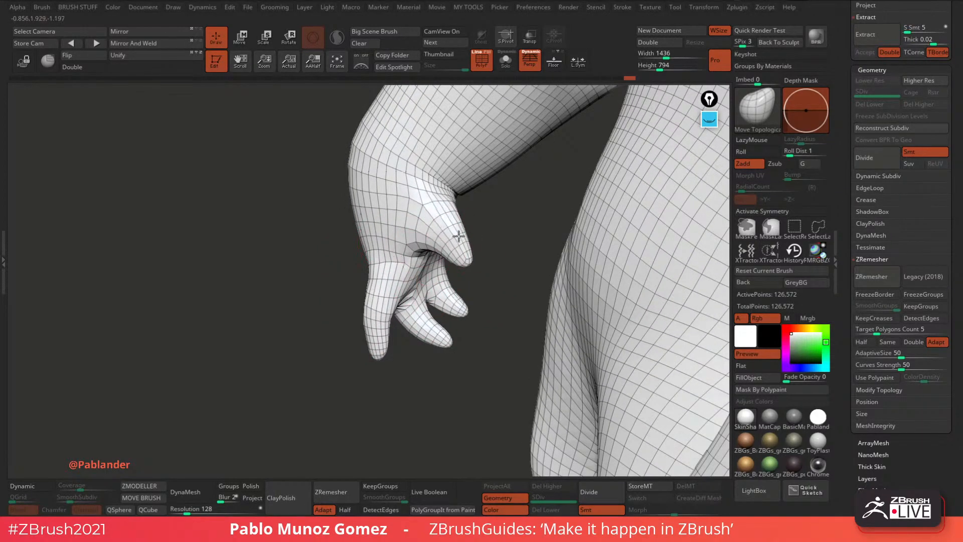
Refine the inner wrist of the bent hand with the Move Topological brush, checking the pose around the body.
right_click_drag(455, 217, 563, 228)
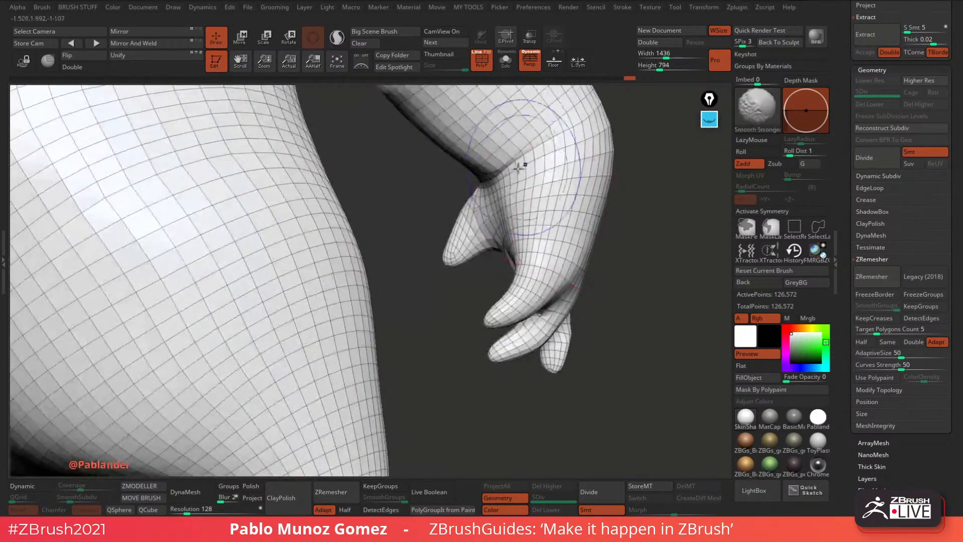
right_click_drag(576, 133, 501, 253)
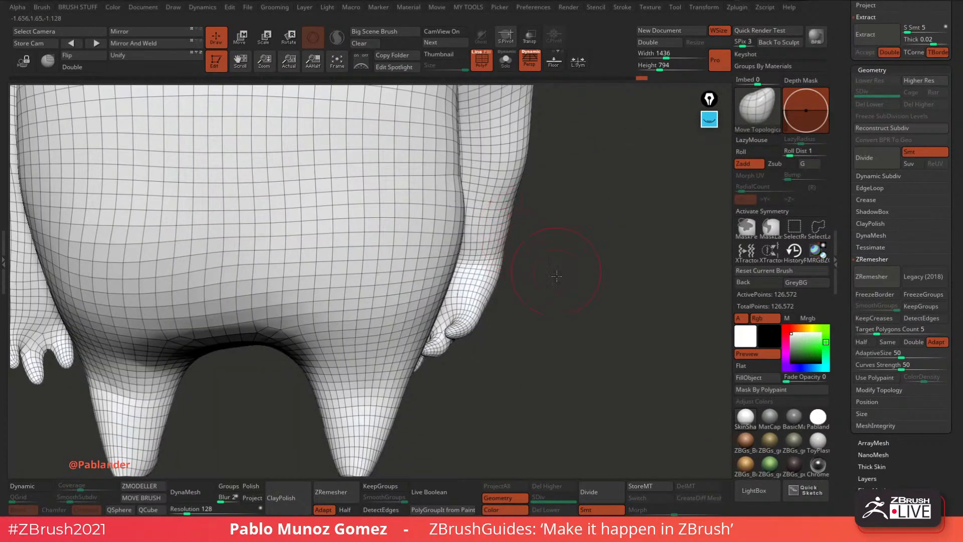
key("f")
right_click_drag(560, 262, 475, 288)
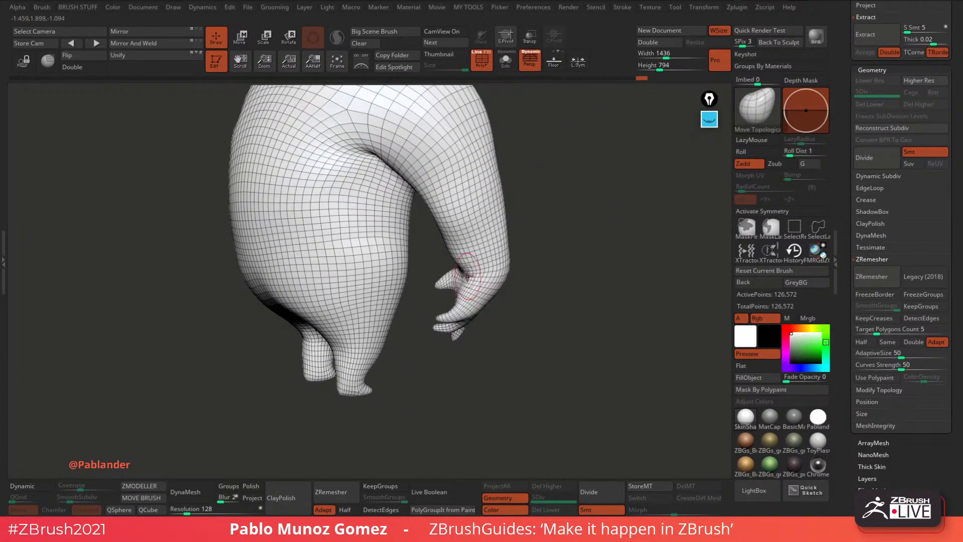
left_click_drag(458, 265, 462, 263)
right_click_drag(418, 319, 413, 319)
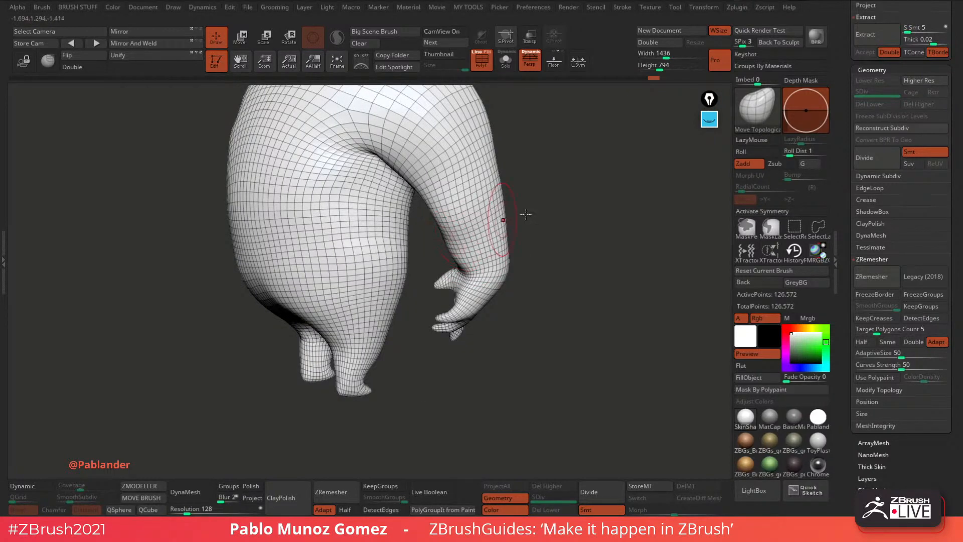
mouse_move(525, 214)
right_mouse_down()
mouse_move(510, 191)
mouse_move(589, 275)
mouse_move(462, 373)
mouse_move(570, 355)
mouse_move(522, 280)
mouse_move(516, 250)
right_mouse_up()
key("space")
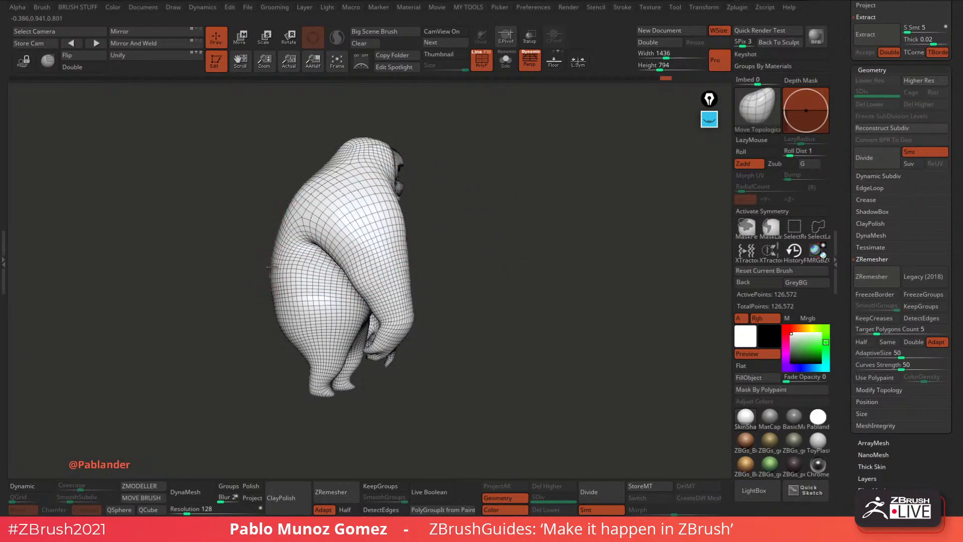
Smooth the creature's flank and lower back behind the arm.
left_click_drag(273, 269, 321, 318, "shift")
mouse_move(446, 276)
right_mouse_down()
mouse_move(537, 243)
mouse_move(522, 247)
mouse_move(569, 282)
right_mouse_up()
key("space")
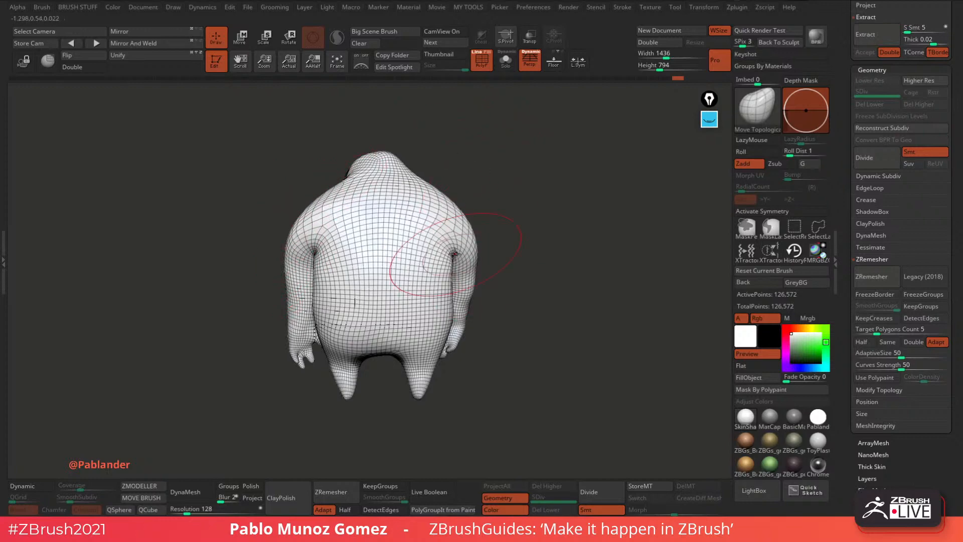
right_click_drag(454, 254, 564, 261)
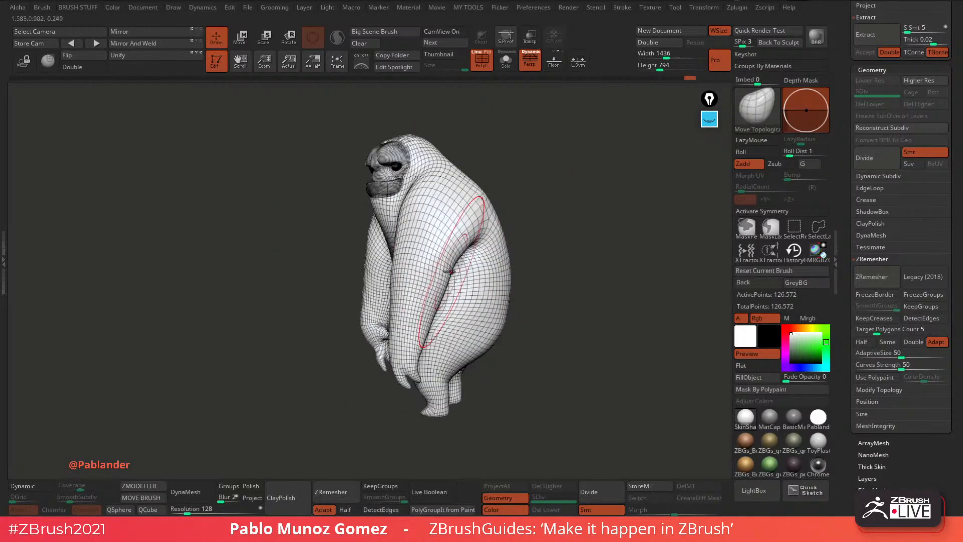
right_click_drag(483, 260, 473, 259)
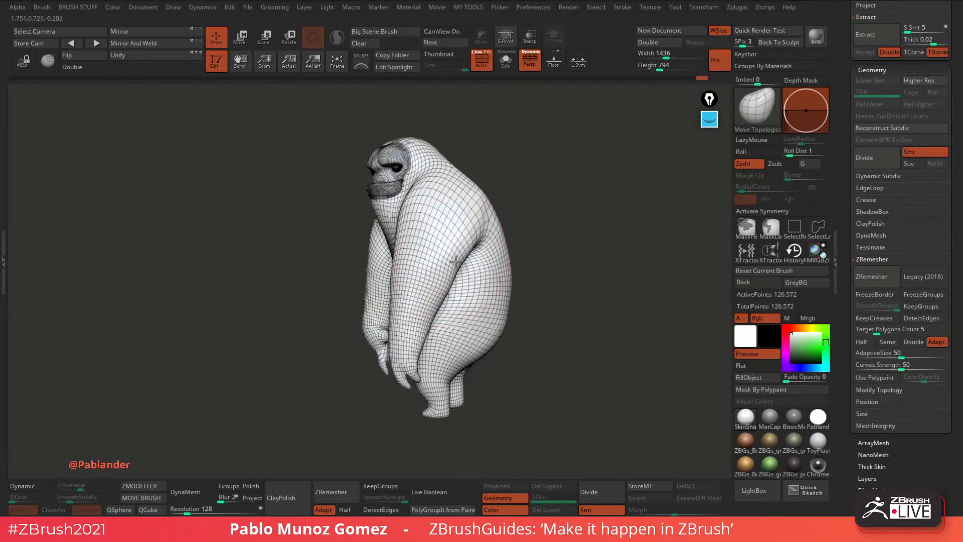
Adjust the brush size and smooth the side of the torso just below the armpit on the opposite arm.
right_click_drag(539, 235, 573, 241, "ctrl")
mouse_move(635, 193)
right_mouse_down("alt")
mouse_move(575, 217)
mouse_move(578, 230)
mouse_move(431, 277)
right_mouse_up("alt")
key("space")
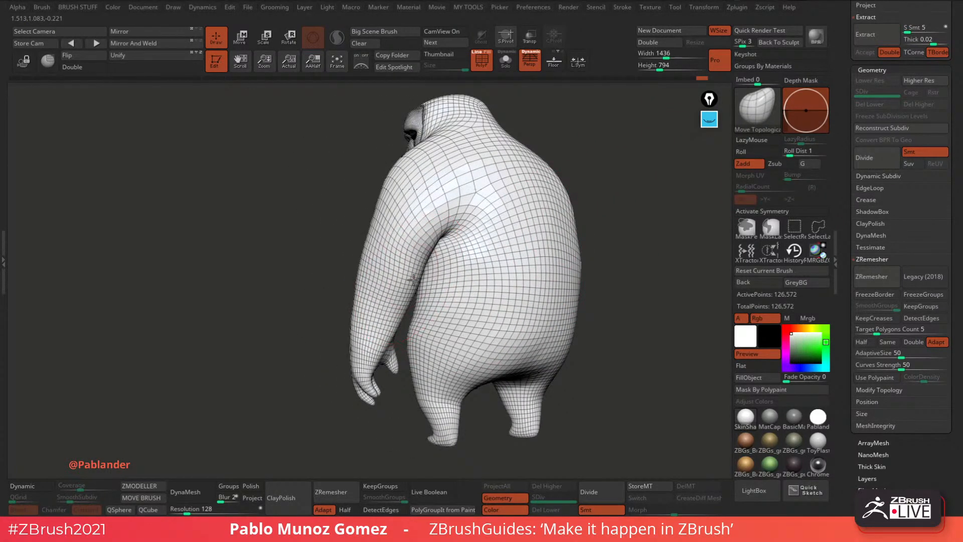
key("space")
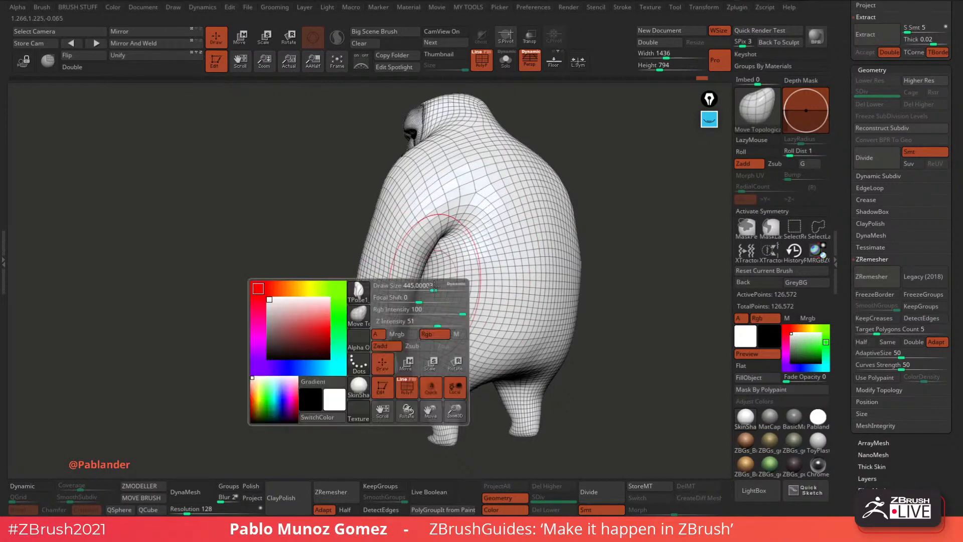
left_click_drag(427, 296, 442, 293)
mouse_move(432, 277)
right_mouse_down("alt")
mouse_move(451, 305)
mouse_move(406, 290)
right_mouse_up("alt")
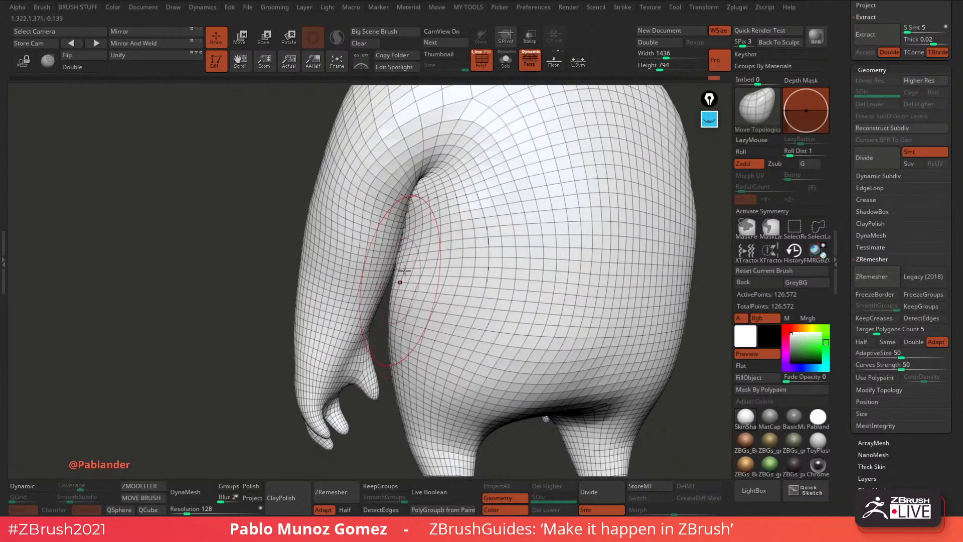
mouse_move(421, 231)
left_mouse_down("shift")
mouse_move(408, 253)
mouse_move(441, 250)
left_mouse_up("shift")
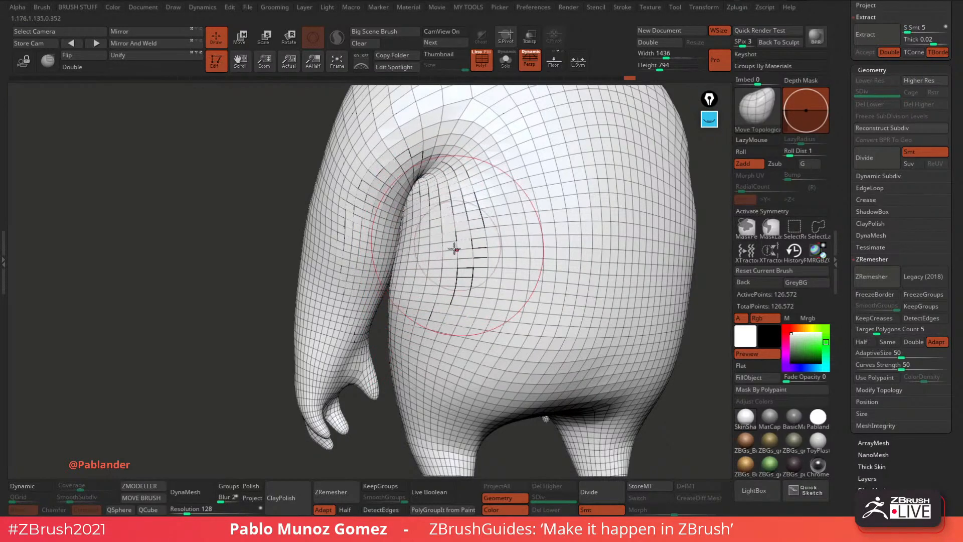
right_click_drag(456, 249, 443, 198)
Reduce the brush size and smooth the armpit crease where the arm meets the back.
key("space")
left_click_drag(444, 199, 434, 199)
mouse_move(442, 173)
left_mouse_down("shift")
mouse_move(474, 163)
mouse_move(442, 156)
left_mouse_up("shift")
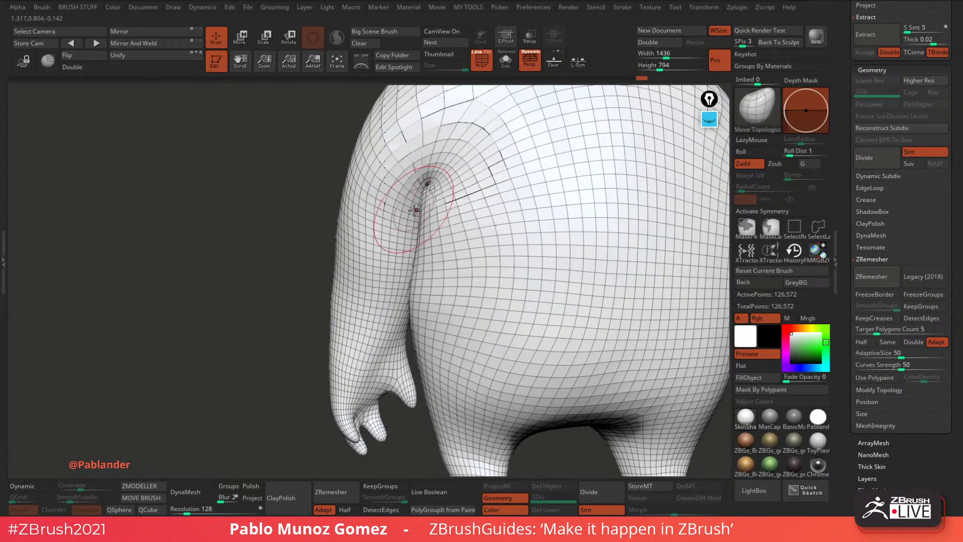
right_click_drag(447, 327, 424, 299, "ctrl")
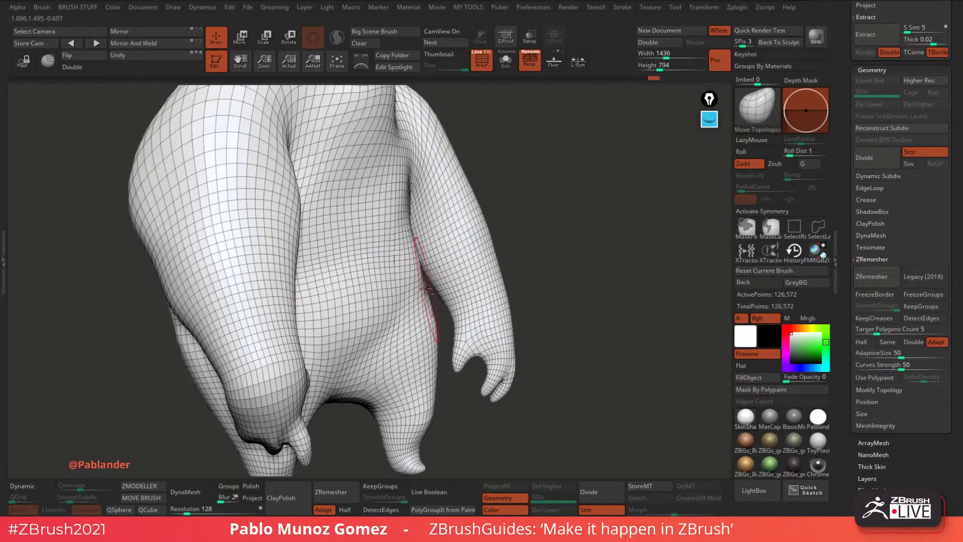
Smooth the side of the torso along the inner arm and toward the front of the belly.
key("shift")
left_click_drag(409, 245, 413, 281, "shift")
right_click_drag(411, 296, 415, 297)
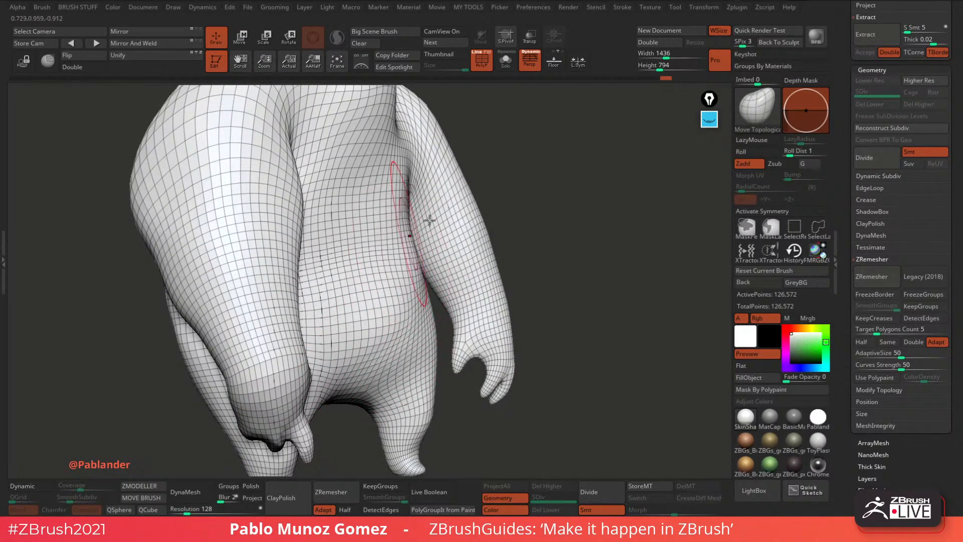
right_click_drag(489, 235, 459, 255)
left_click_drag(396, 288, 354, 299, "shift")
right_click_drag(414, 302, 388, 306)
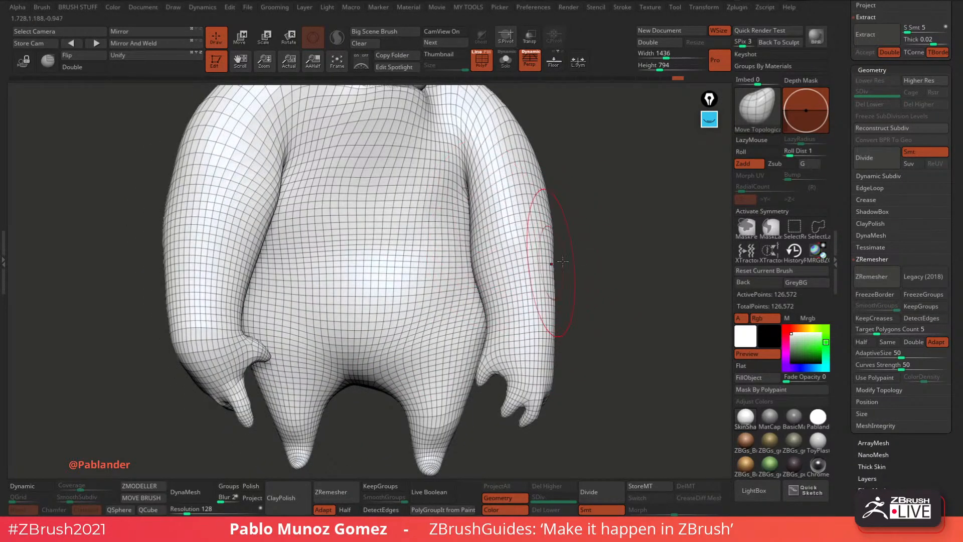
Switch to the Clay brush and build up volume across the belly between the arms.
key("b")
left_click(623, 278)
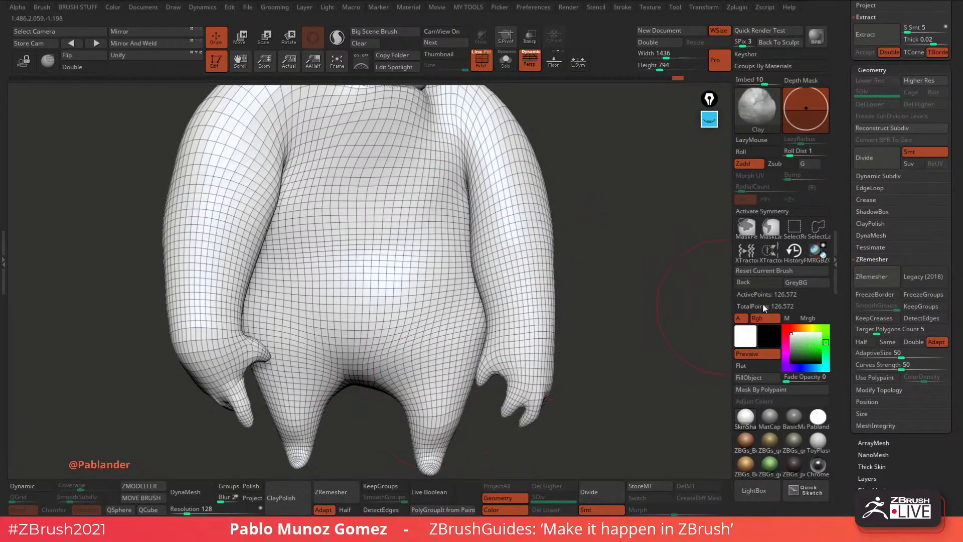
left_click_drag(291, 275, 333, 329)
left_click_drag(587, 268, 507, 281)
mouse_move(479, 269)
left_mouse_down()
mouse_move(470, 279)
mouse_move(417, 235)
left_mouse_up()
right_click_drag(383, 215, 411, 200)
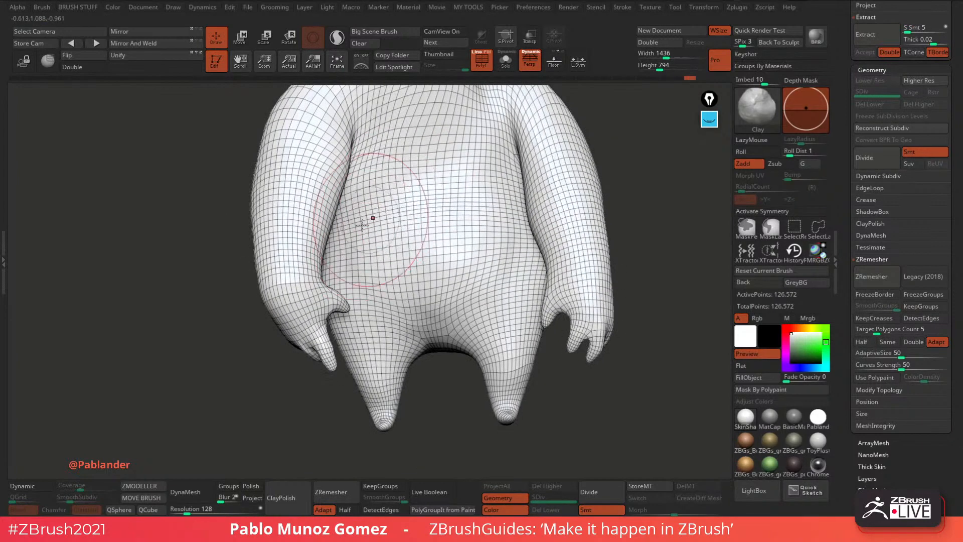
Isolate the torso polygroup and smooth the sides of the belly and the tops of the legs.
right_click_drag(412, 245, 395, 278)
left_click(393, 265, "ctrl+shift")
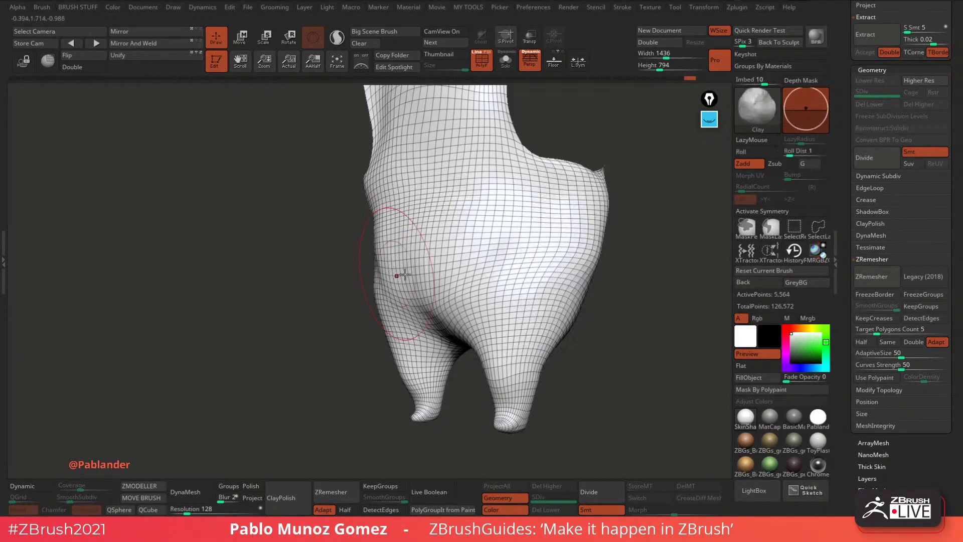
right_click_drag(400, 273, 436, 257)
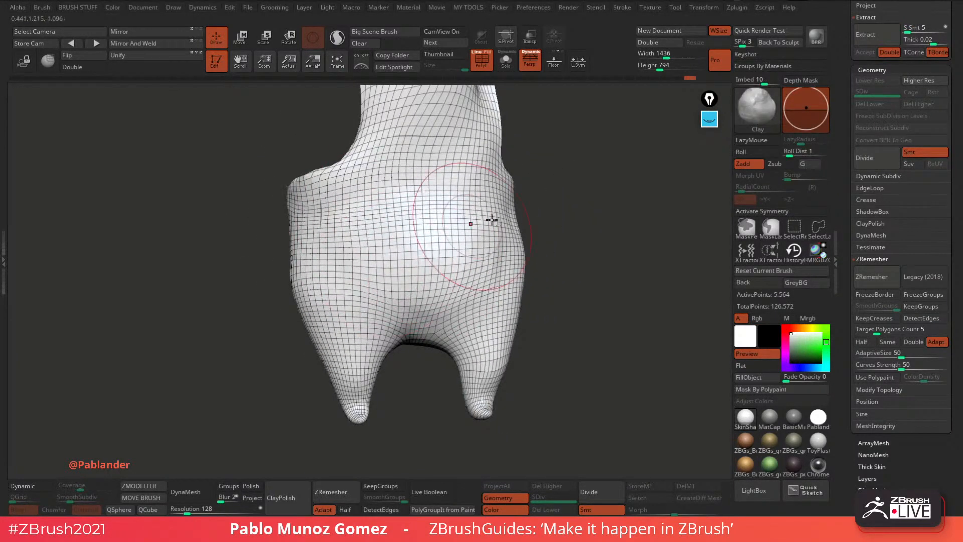
right_click_drag(469, 217, 537, 257)
key("shift")
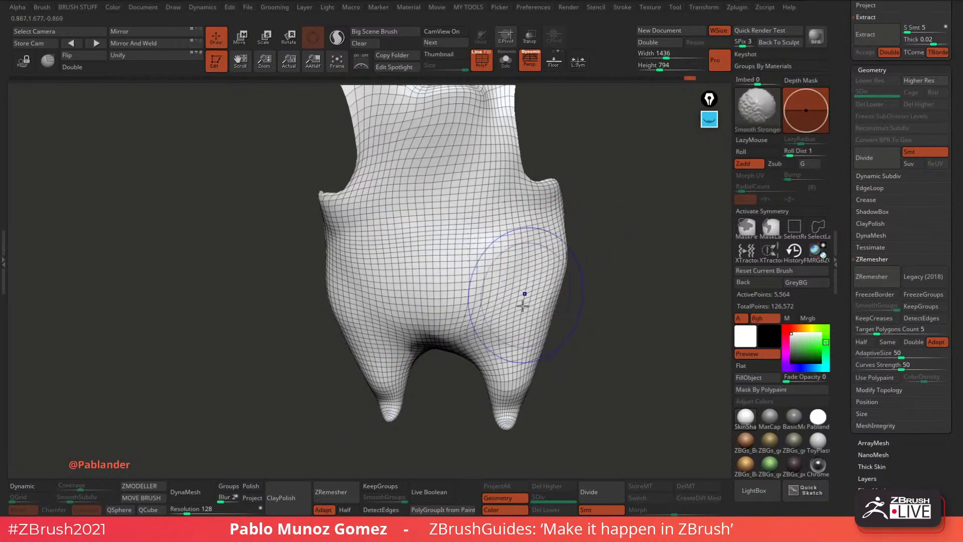
left_click_drag(369, 315, 372, 267, "shift")
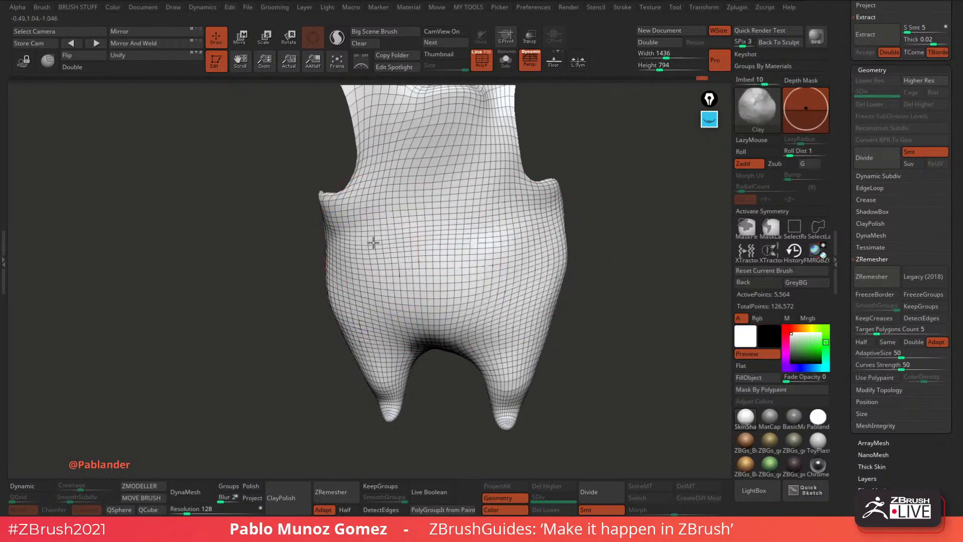
right_click_drag(546, 230, 526, 301)
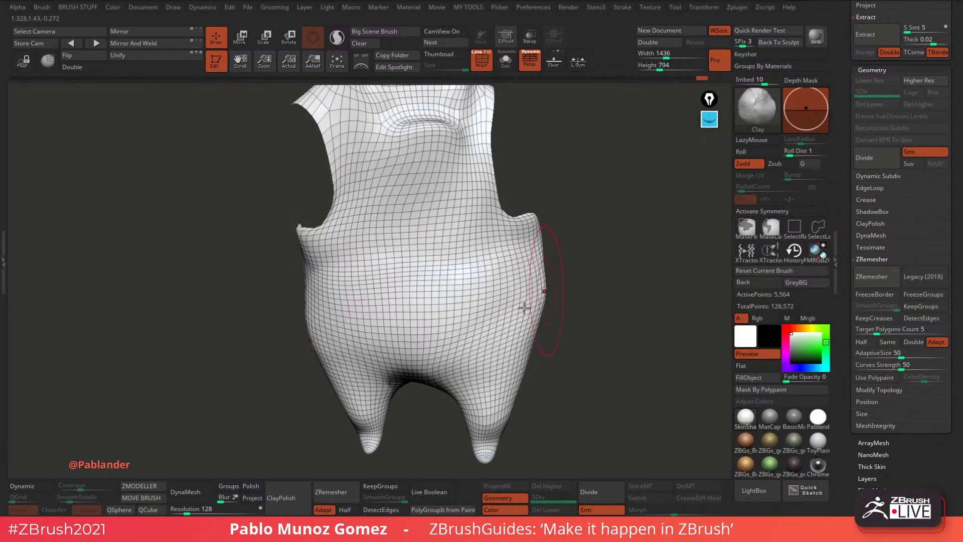
left_click_drag(454, 368, 468, 371, "shift")
right_click_drag(543, 313, 555, 290)
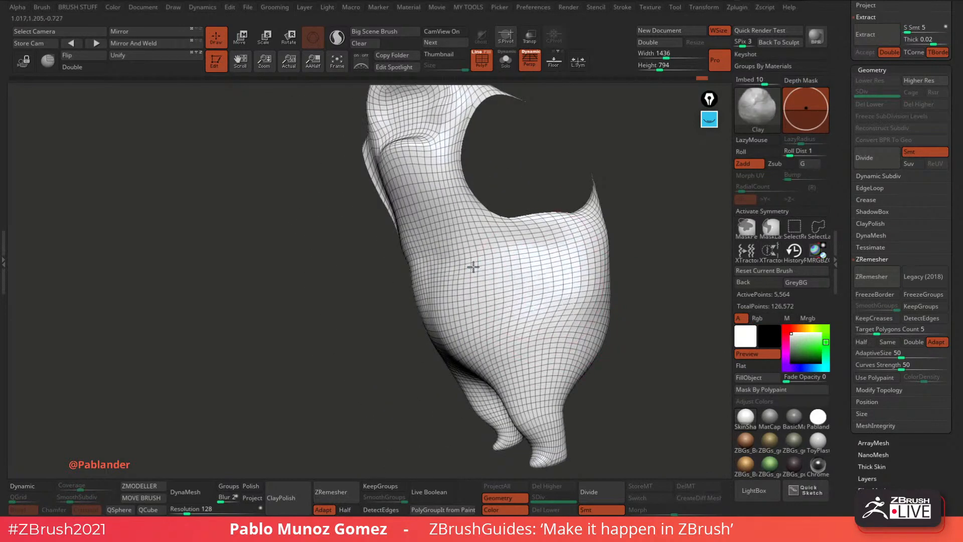
Mask the isolated torso, show the whole body again and invert the mask to protect the arms and face.
right_click_drag(374, 379, 390, 290)
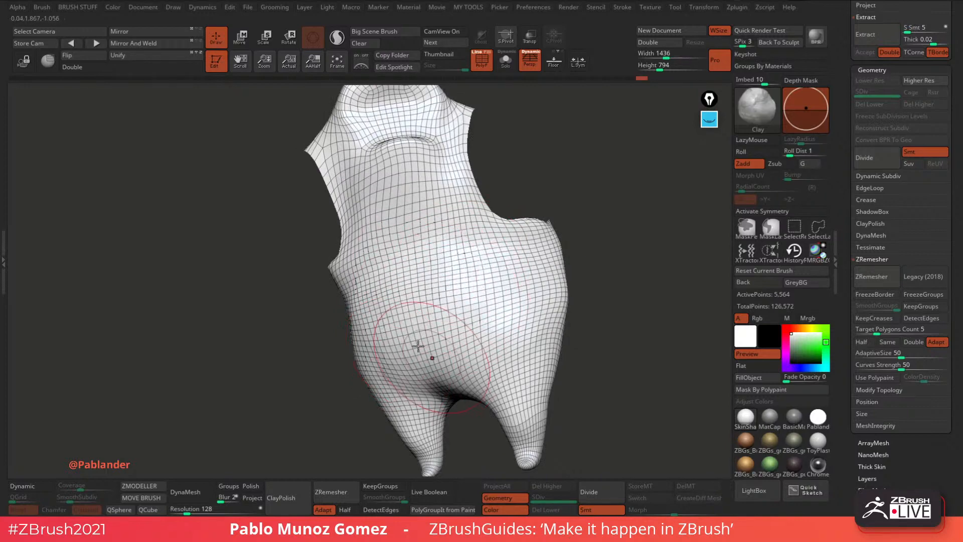
left_click_drag(606, 261, 412, 283)
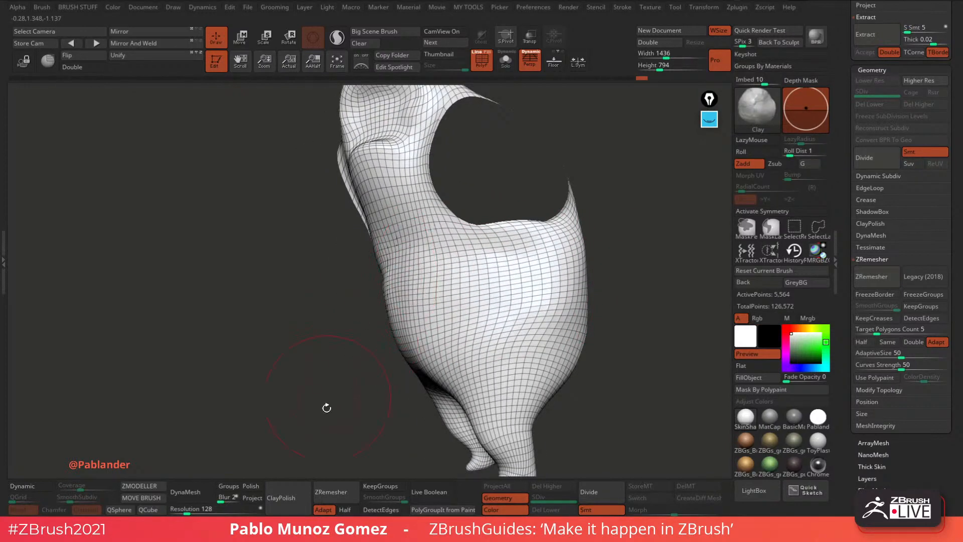
right_click_drag(327, 407, 301, 391)
right_click_drag(325, 354, 570, 186)
right_click(543, 206)
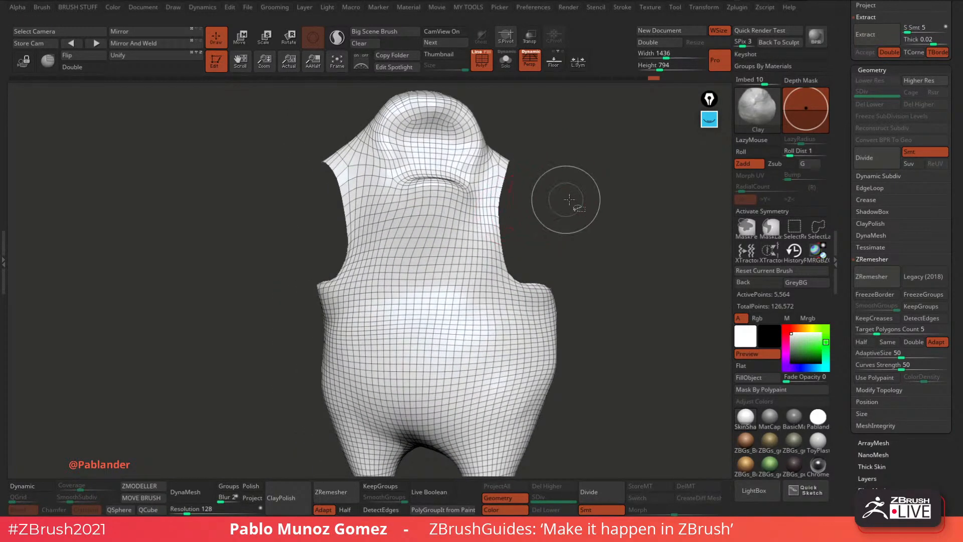
left_click(573, 199, "ctrl")
left_click(599, 229, "ctrl+shift")
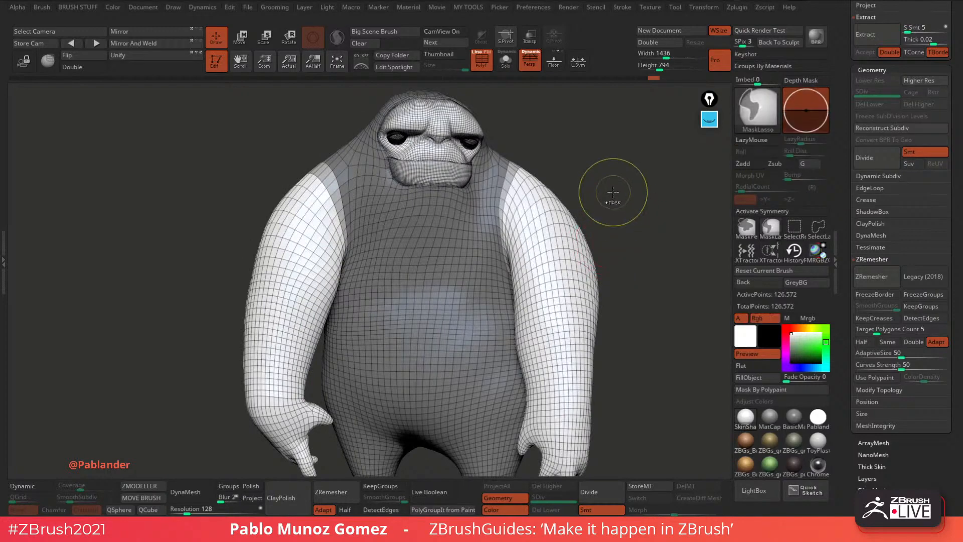
left_click(600, 163, "ctrl")
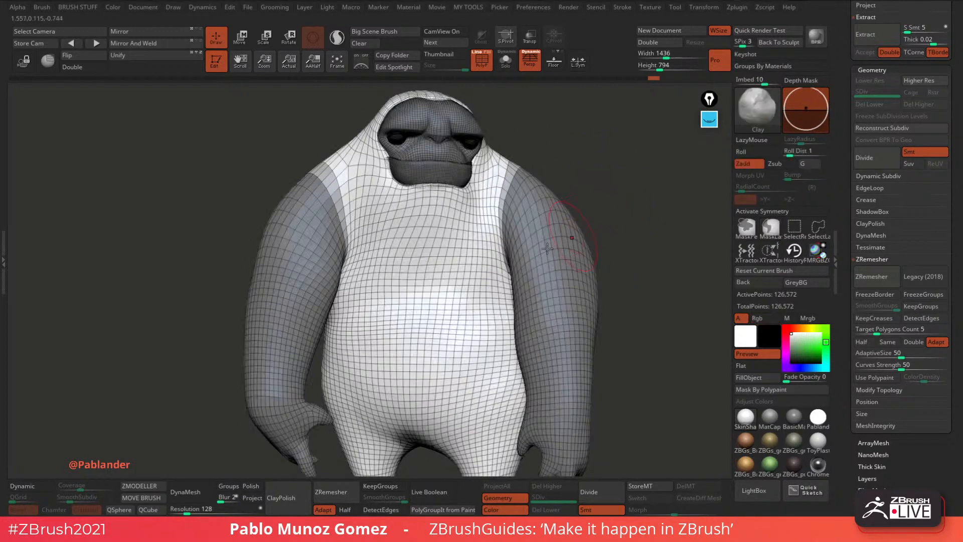
Build up the chest above the belly with the Clay brush and smooth the strokes near the armpit.
right_click_drag(420, 287, 469, 279)
right_click(462, 245)
right_click_drag(461, 245, 433, 251, "ctrl")
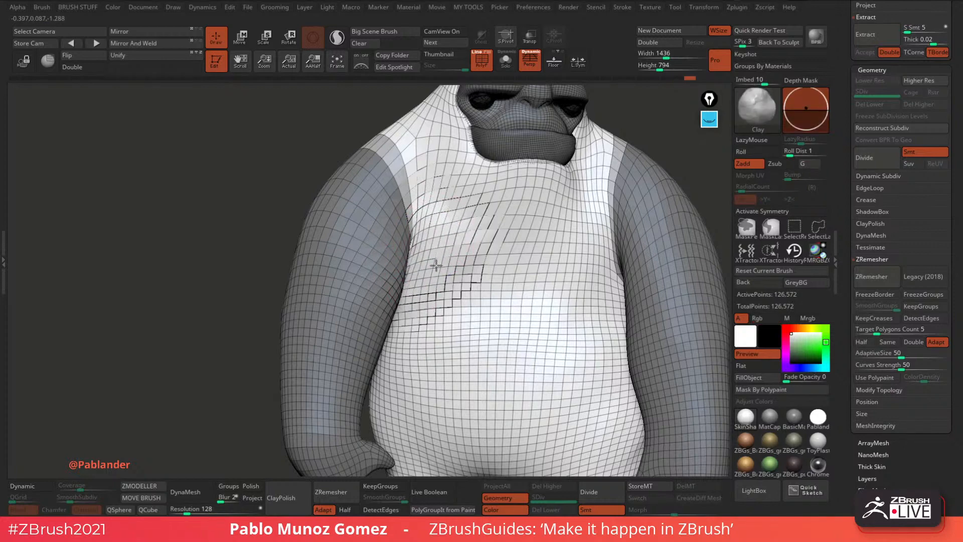
left_click_drag(490, 235, 511, 226)
right_click_drag(522, 251, 484, 269)
left_click_drag(522, 268, 474, 347)
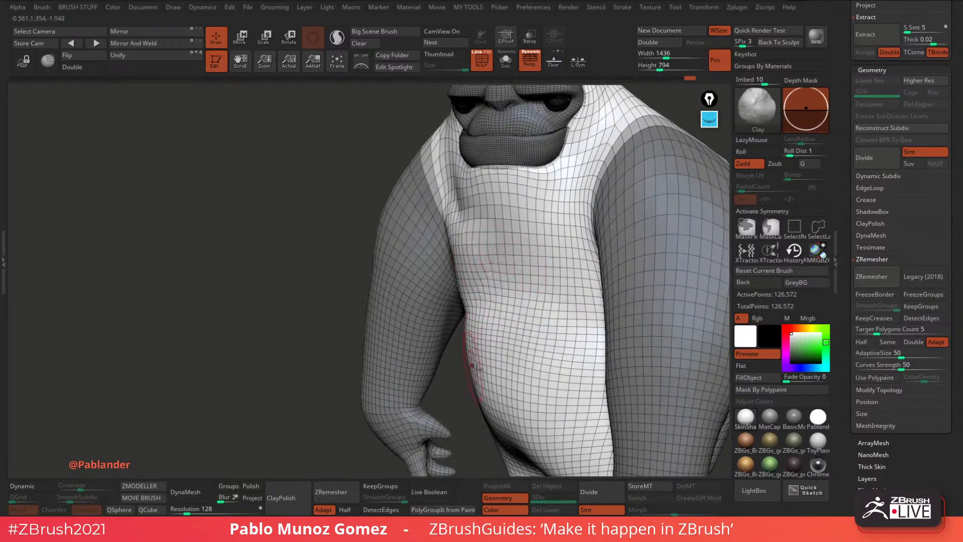
right_click_drag(464, 291, 504, 269)
mouse_move(455, 245)
left_mouse_down("shift")
mouse_move(446, 201)
mouse_move(462, 186)
left_mouse_up("shift")
Hide the wireframe and switch the model to the MatCap material to judge the chest forms.
left_click(481, 60)
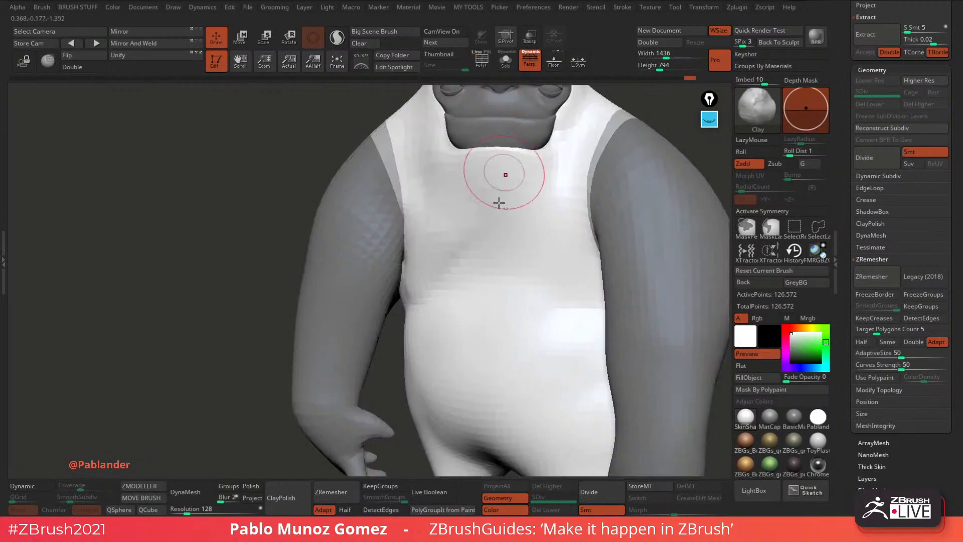
right_click_drag(497, 211, 437, 227, "alt")
left_click(769, 418)
right_click_drag(687, 387, 464, 272)
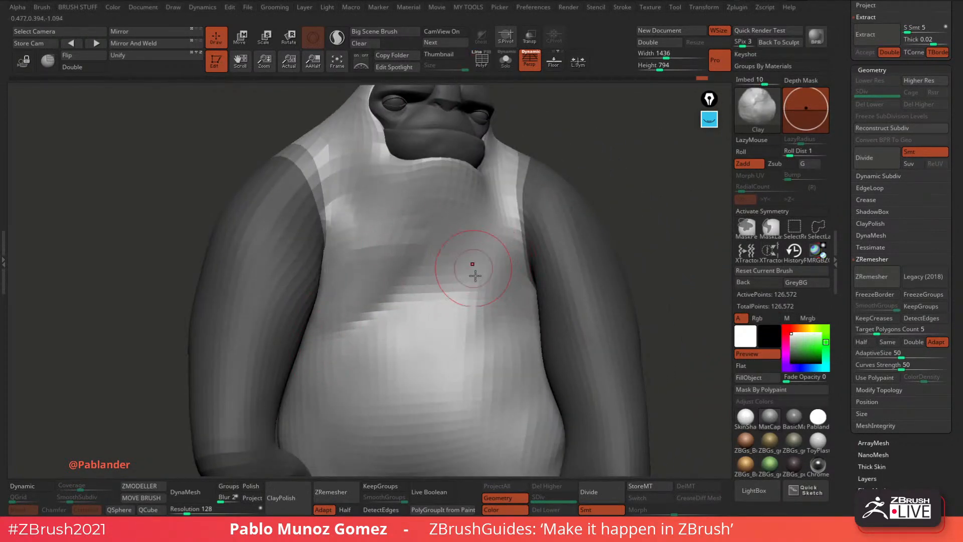
right_click_drag(510, 274, 470, 248)
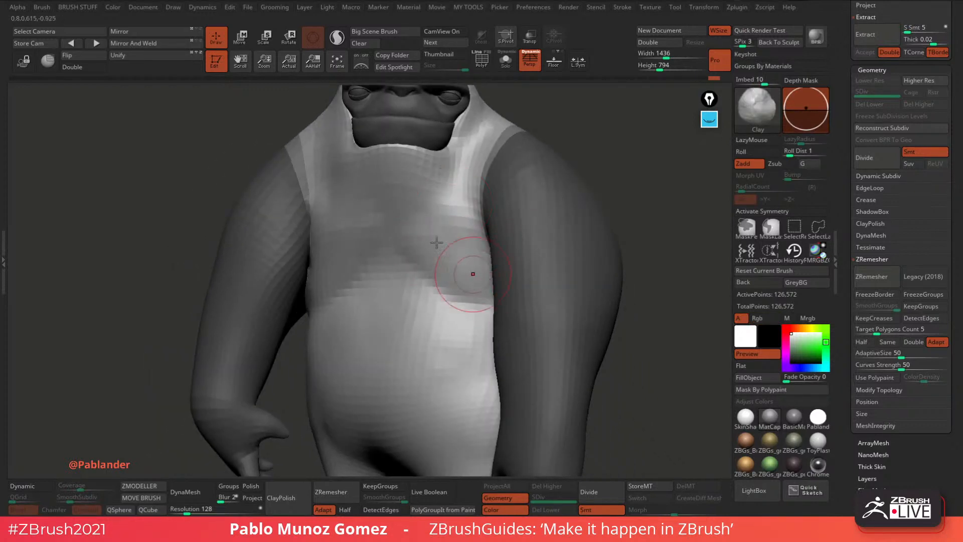
right_click_drag(470, 260, 369, 271, "alt")
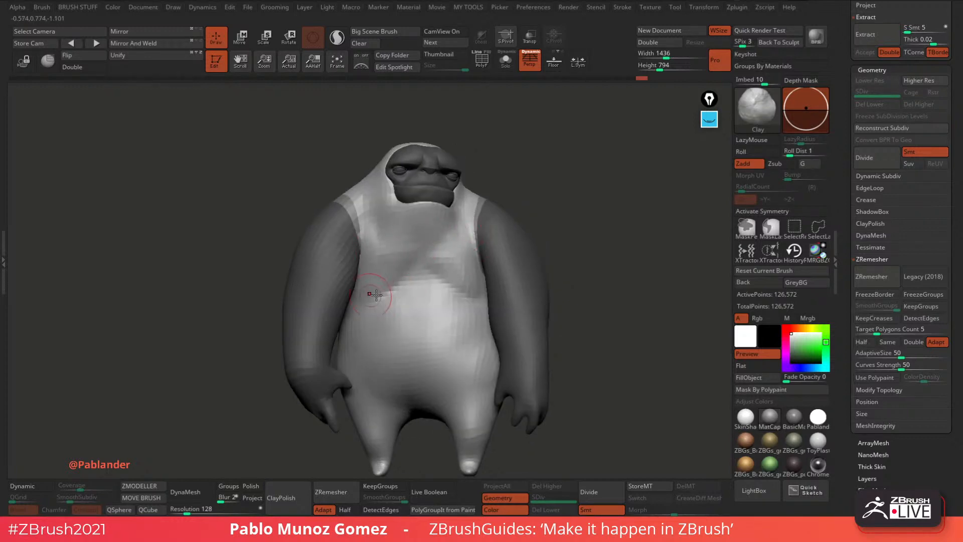
Carve a crease under the chest near the armpit with the DamStandard brush and smooth it out.
key("b")
key("d")
key("s")
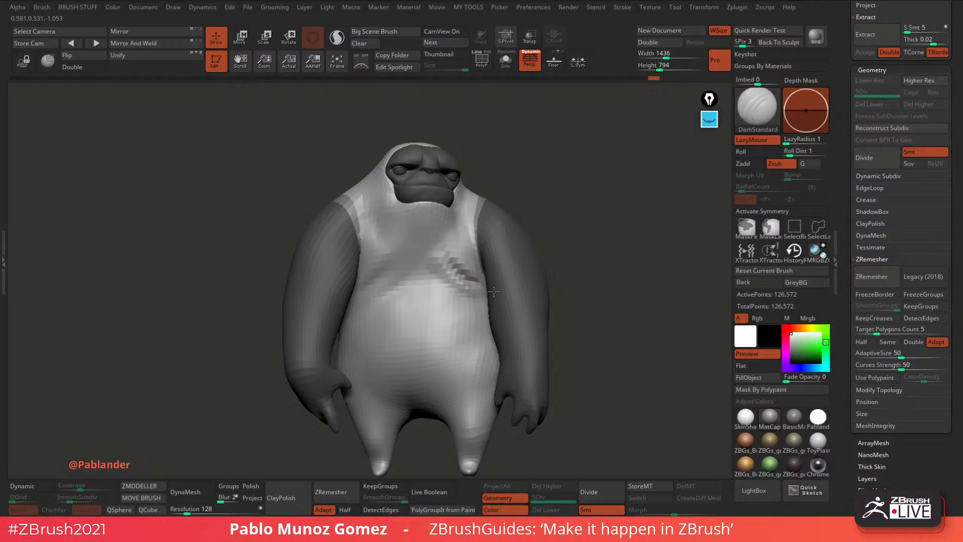
left_click_drag(494, 291, 432, 264, "shift")
right_click_drag(484, 246, 456, 254)
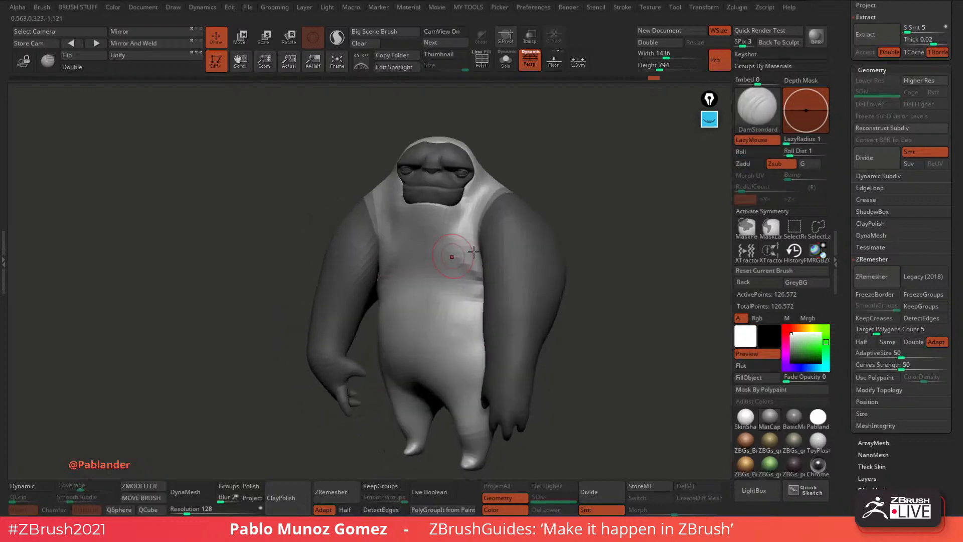
mouse_move(464, 275)
left_mouse_down("shift")
mouse_move(484, 284)
mouse_move(474, 294)
left_mouse_up("shift")
Clear the body mask and smooth the lower edge of the chest beside the arm.
left_click_drag(550, 166, 572, 190)
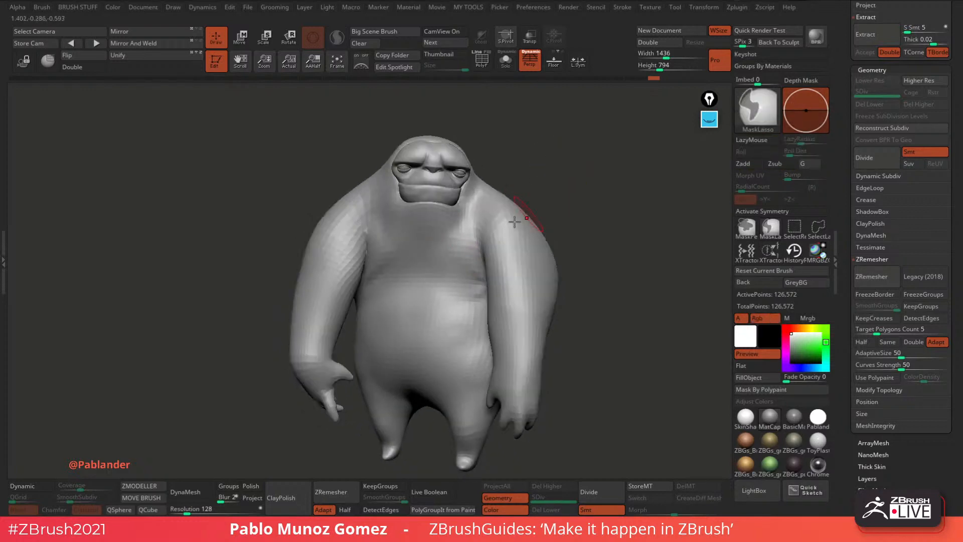
left_click_drag(469, 275, 447, 261, "shift")
mouse_move(537, 200)
left_mouse_down()
mouse_move(570, 206)
mouse_move(546, 203)
left_mouse_up()
mouse_move(471, 301)
left_mouse_down("shift")
mouse_move(486, 291)
mouse_move(483, 316)
left_mouse_up("shift")
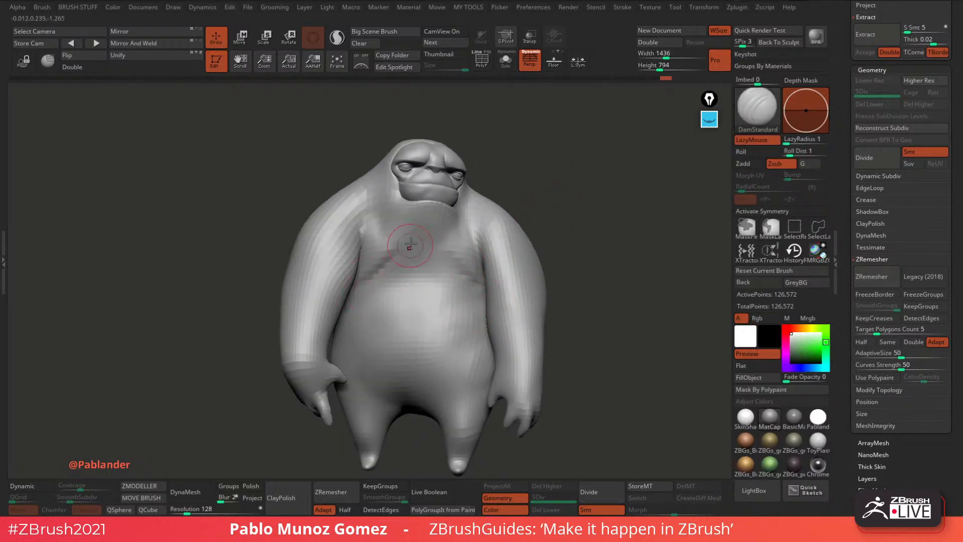
Smooth the upper chest below the chin and its transitions into both shoulders.
left_click_drag(530, 169, 471, 229)
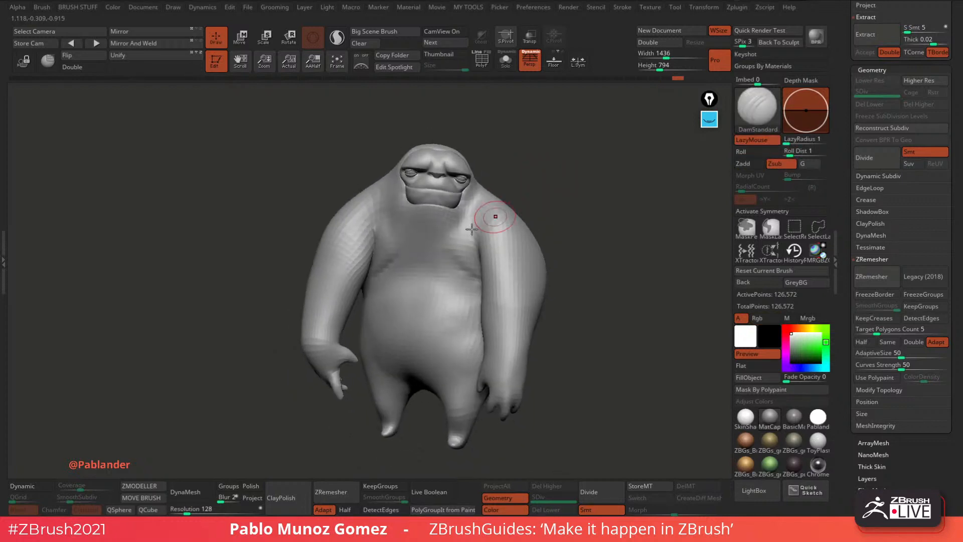
right_click_drag(471, 229, 485, 214, "ctrl")
mouse_move(481, 206)
left_mouse_down()
mouse_move(430, 241)
mouse_move(402, 240)
mouse_move(428, 239)
left_mouse_up()
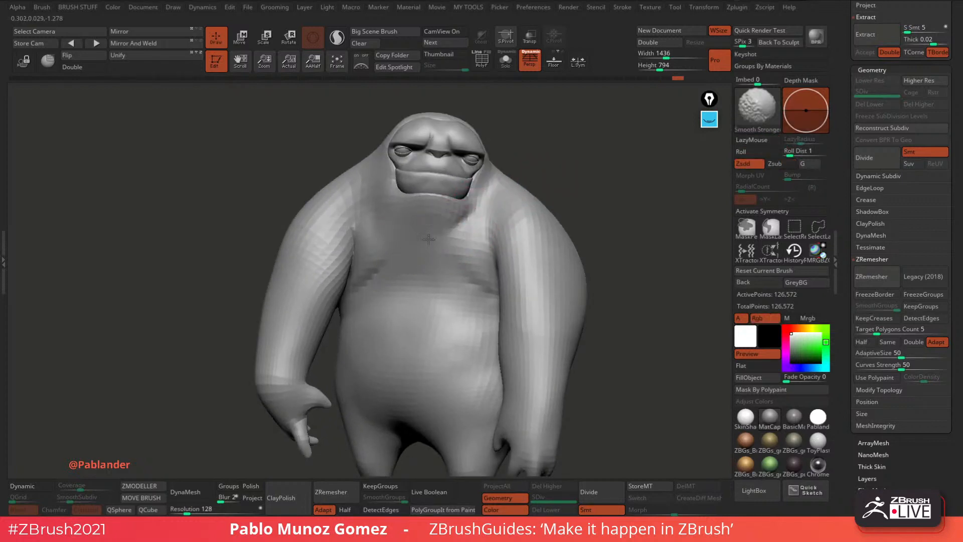
key("space")
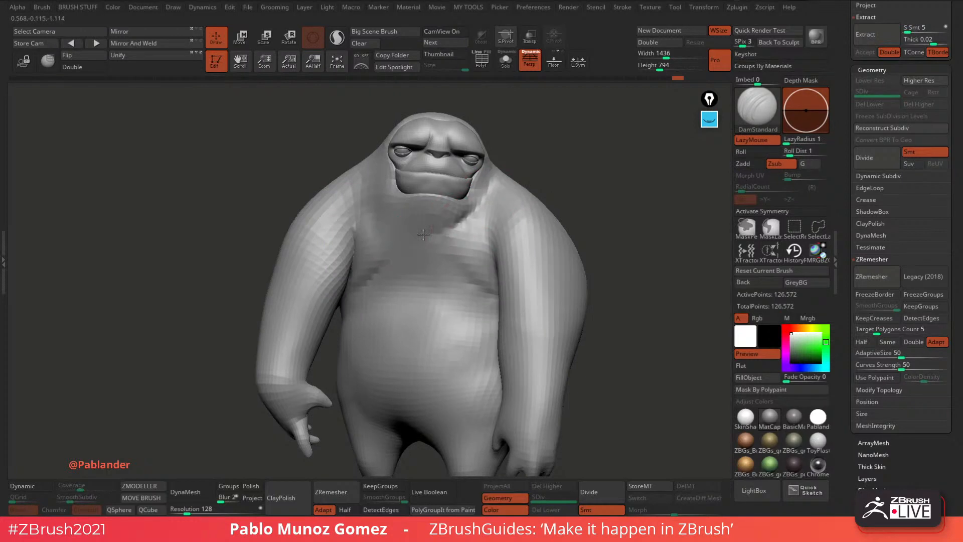
mouse_move(420, 230)
left_mouse_down("shift")
mouse_move(496, 196)
mouse_move(458, 233)
left_mouse_up("shift")
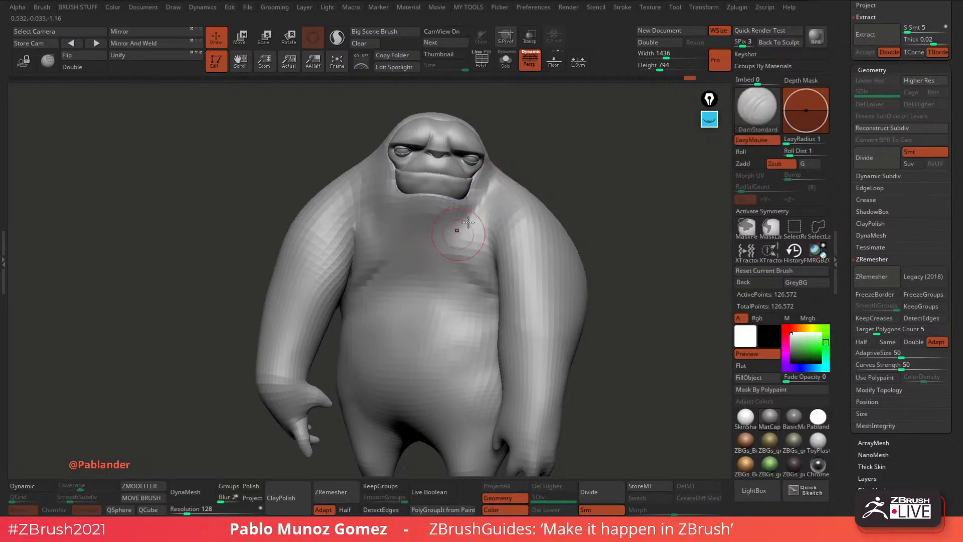
right_click_drag(529, 182, 557, 191)
left_click_drag(369, 215, 359, 219, "shift")
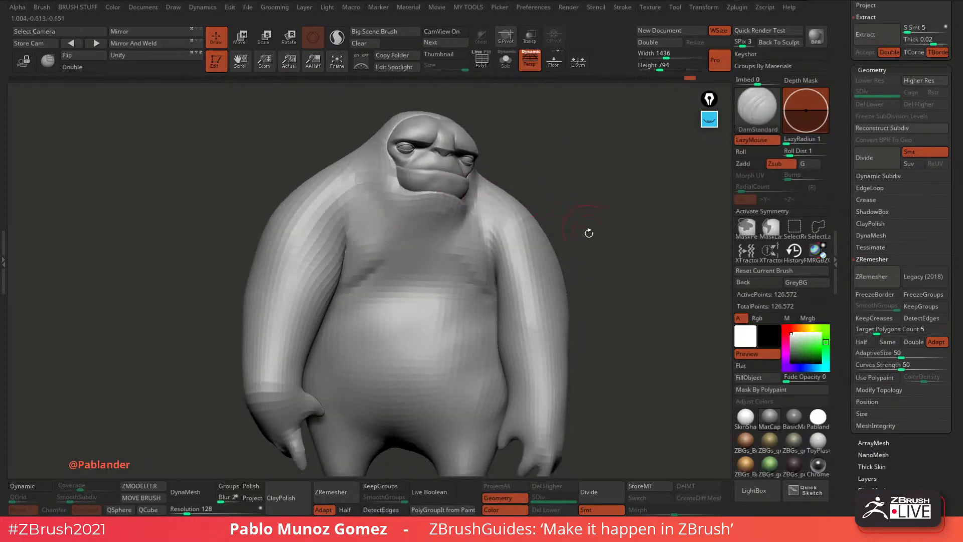
Adjust the front of the shoulder above the armpit with a resized Move Topological brush.
right_click_drag(589, 232, 570, 227, "ctrl")
right_click_drag(575, 273, 505, 301)
mouse_move(567, 238)
right_mouse_down()
mouse_move(558, 242)
mouse_move(574, 242)
mouse_move(571, 254)
mouse_move(588, 252)
right_mouse_up()
key("space")
left_click(571, 276)
key("space")
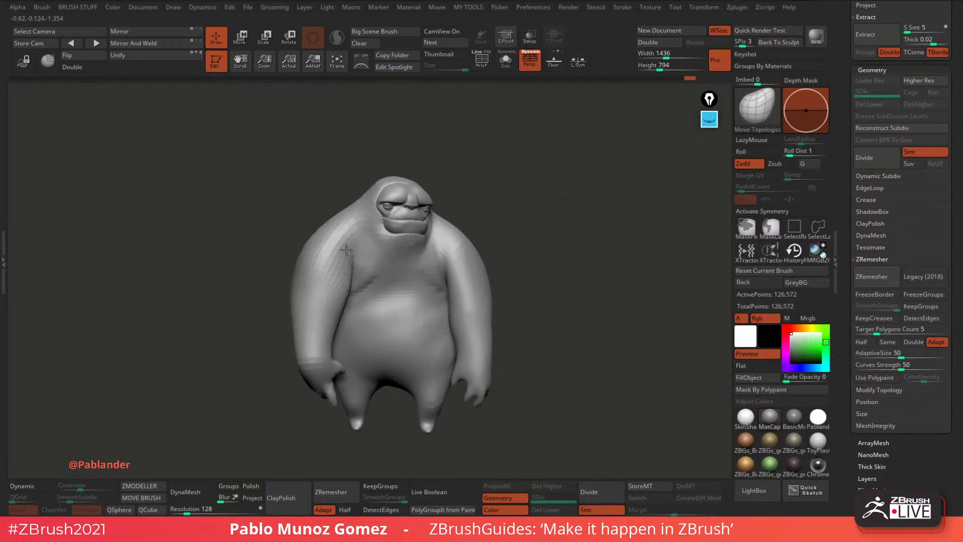
left_click_drag(348, 250, 360, 241)
right_click_drag(533, 238, 387, 228)
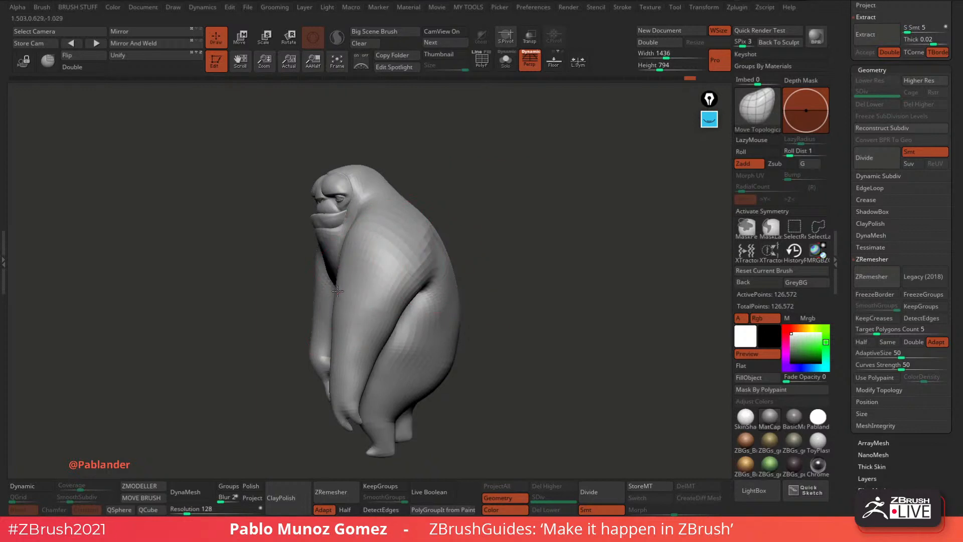
right_click_drag(482, 225, 547, 268)
right_click_drag(505, 303, 483, 347)
Lasso-mask one hand and invert the mask so that only this hand stays editable.
key("ctrl")
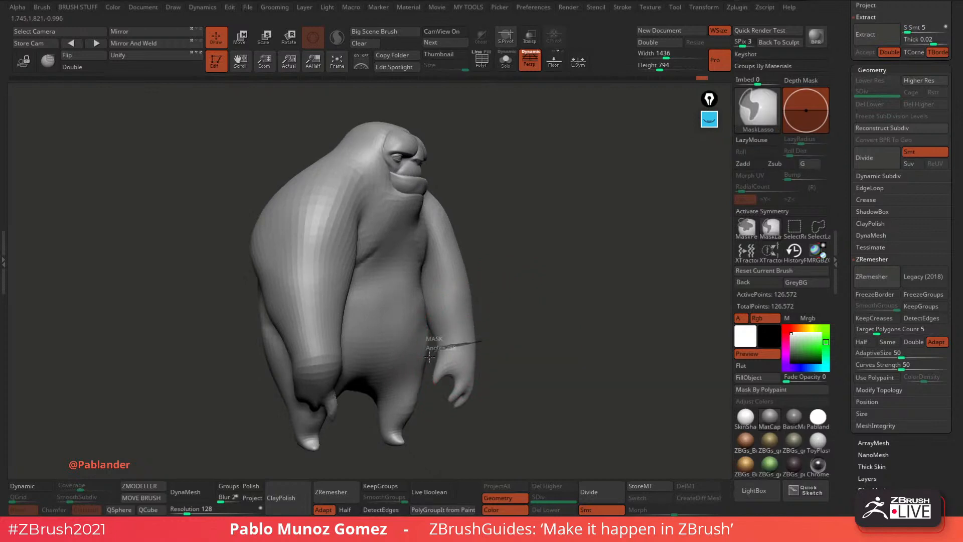
left_click_drag(443, 420, 495, 382, "ctrl")
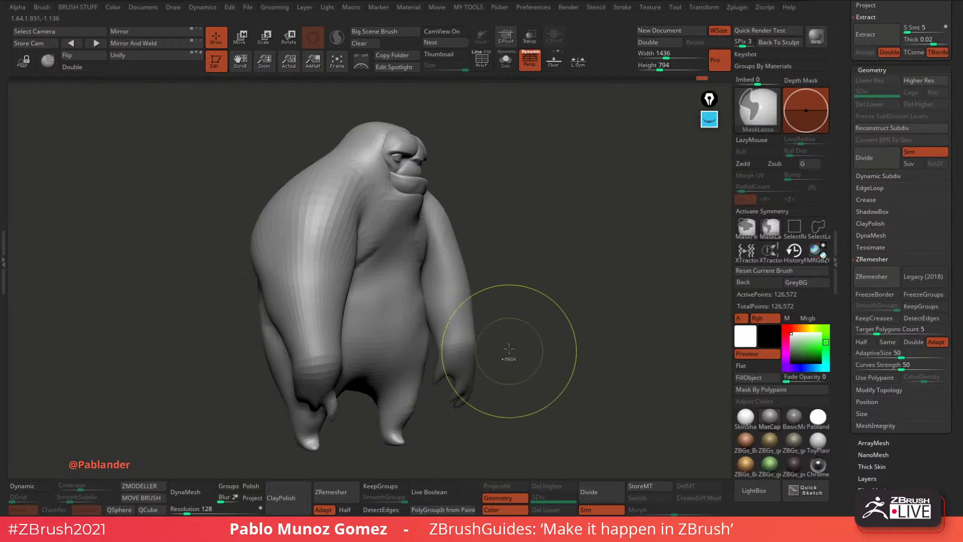
left_click(458, 433, "ctrl")
mouse_move(433, 430)
left_mouse_down("ctrl")
mouse_move(203, 318)
mouse_move(201, 332)
left_mouse_up("ctrl")
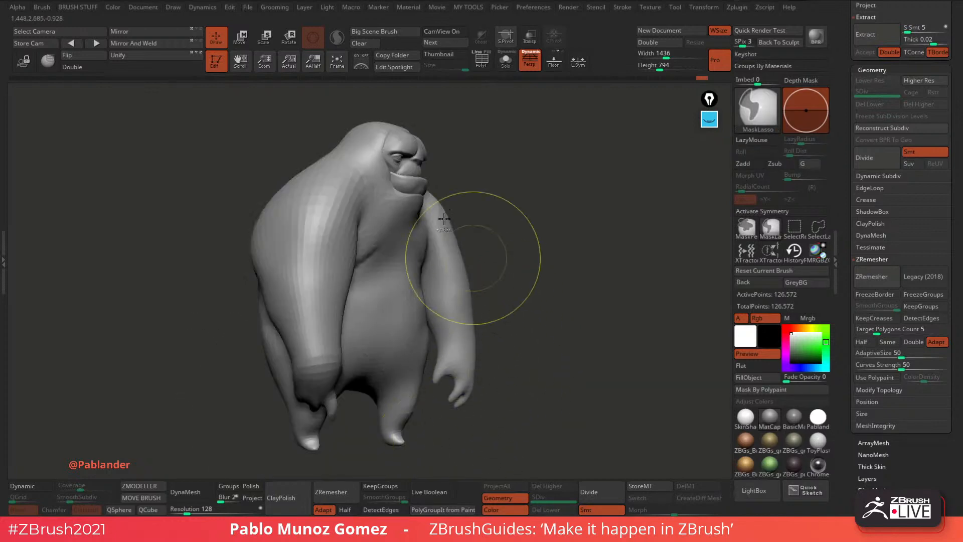
key("ctrl+z")
Place the transform gizmo at the wrist of the unmasked hand and reset its orientation.
left_click(244, 42)
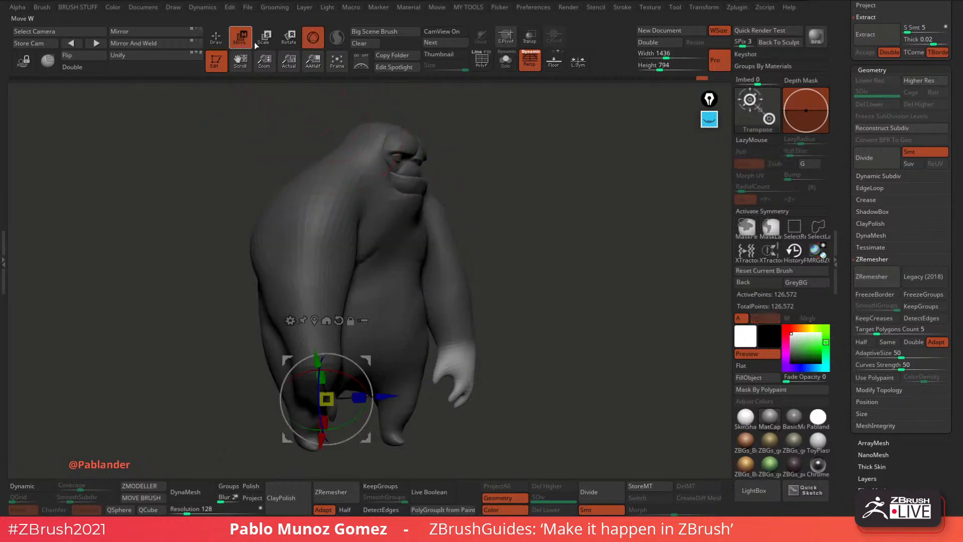
left_click(315, 320)
right_click_drag(532, 321, 540, 373, "ctrl")
left_click_drag(490, 333, 509, 294, "alt")
right_click_drag(545, 291, 527, 307)
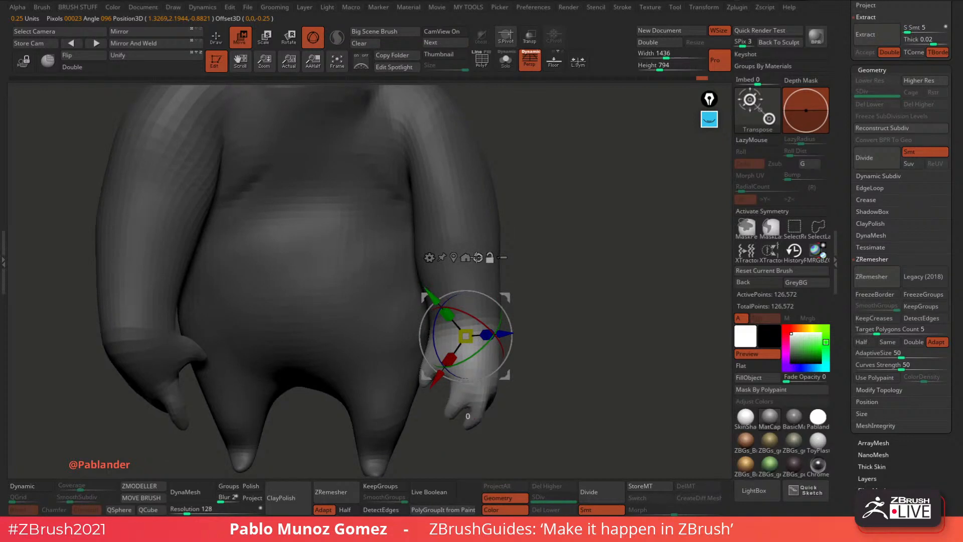
left_click(478, 258)
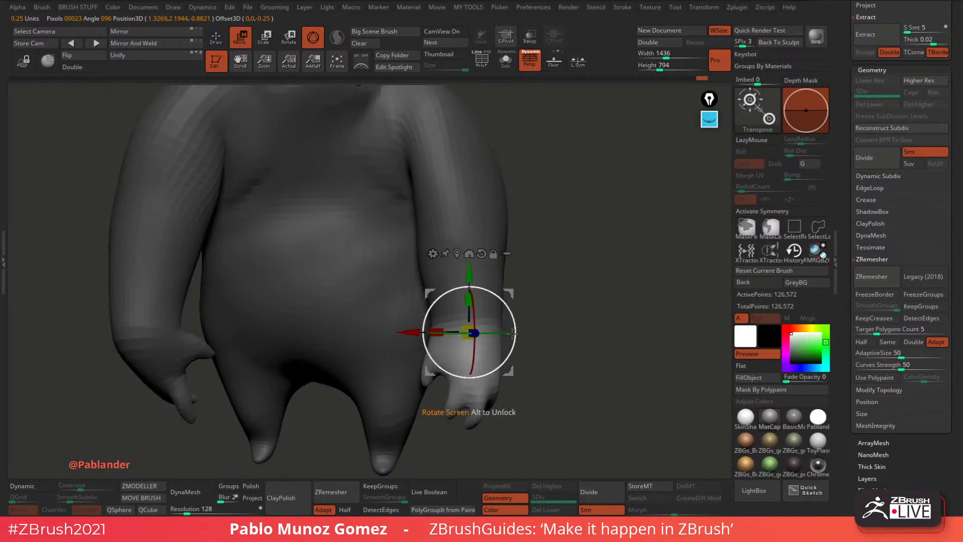
Rotate the hand at the wrist into a more relaxed angle and clear the mask.
left_click_drag(512, 332, 515, 328)
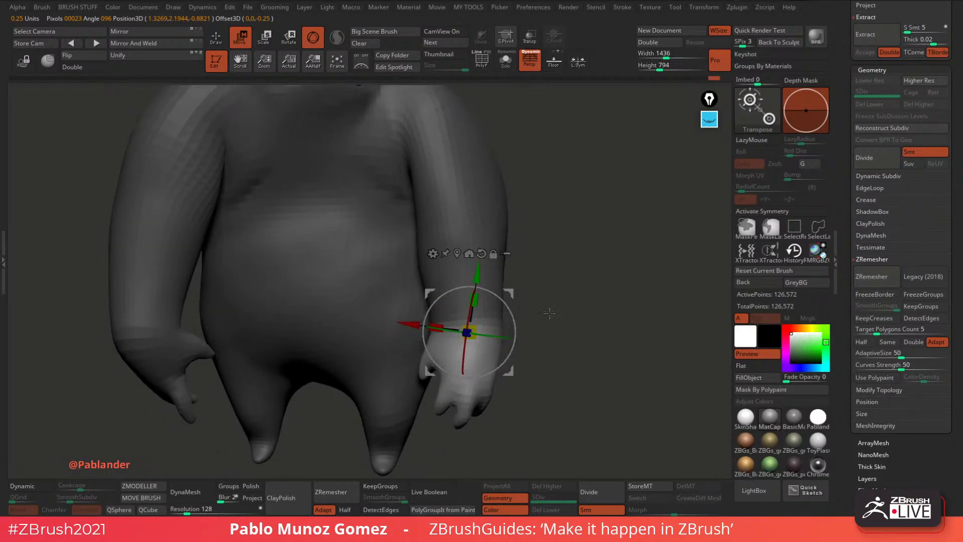
right_click_drag(550, 313, 577, 312)
left_click_drag(515, 330, 513, 343)
right_click_drag(556, 312, 531, 315)
left_click_drag(509, 343, 513, 338)
left_click_drag(512, 298, 515, 328)
right_click_drag(542, 312, 522, 194)
left_click(217, 40)
mouse_move(522, 250)
right_mouse_down()
mouse_move(526, 244)
mouse_move(553, 291)
right_mouse_up()
left_click_drag(555, 299, 551, 342, "ctrl")
Refine the outer contour of the wrist and hand with a smaller Move Topological brush.
mouse_move(559, 335)
right_mouse_down()
mouse_move(524, 350)
mouse_move(460, 303)
right_mouse_up()
key("space")
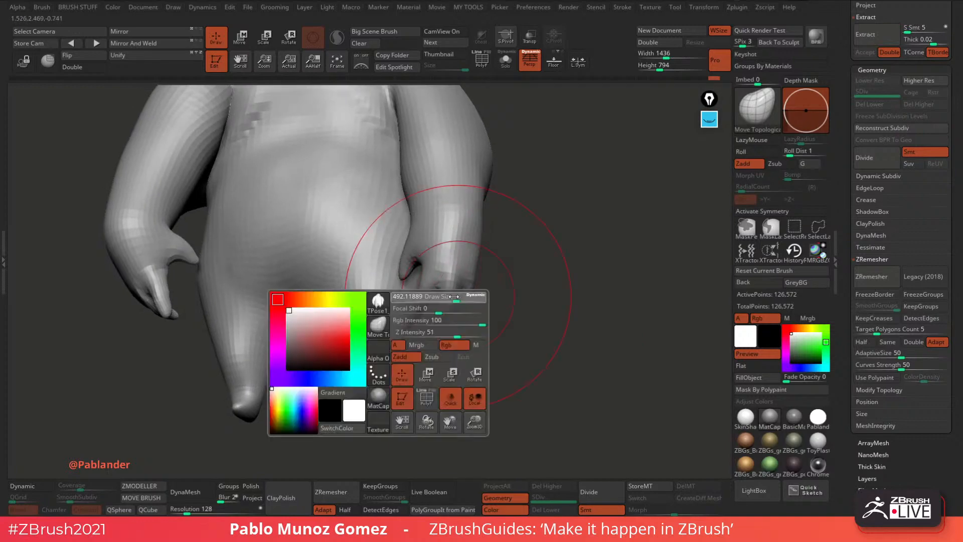
left_click_drag(454, 295, 446, 293)
right_click_drag(489, 284, 512, 279)
key("space")
left_click_drag(511, 278, 502, 273)
mouse_move(513, 284)
right_mouse_down()
mouse_move(476, 287)
mouse_move(563, 329)
mouse_move(457, 284)
mouse_move(505, 258)
mouse_move(449, 244)
right_mouse_up()
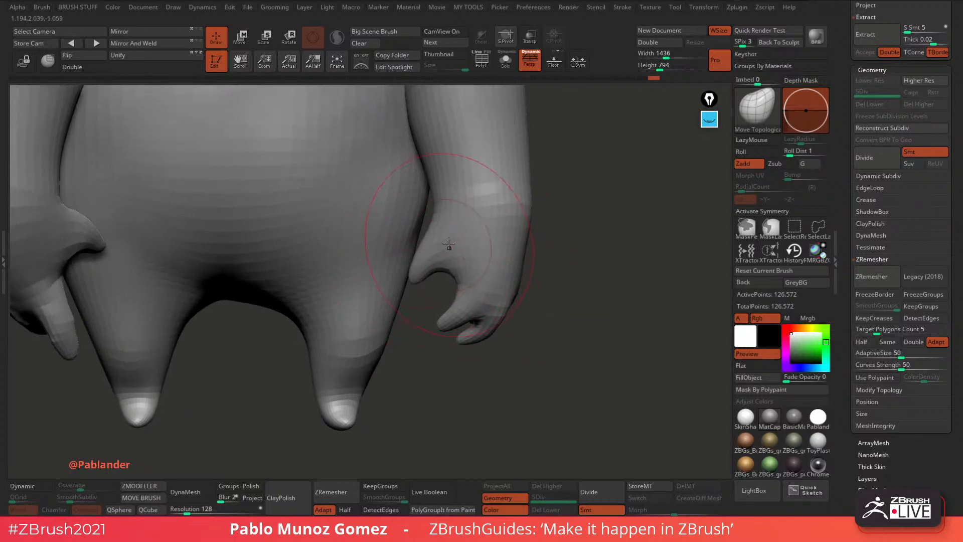
left_click_drag(530, 209, 525, 208)
mouse_move(575, 300)
right_mouse_down("ctrl")
mouse_move(546, 236)
mouse_move(581, 306)
mouse_move(503, 331)
right_mouse_up("ctrl")
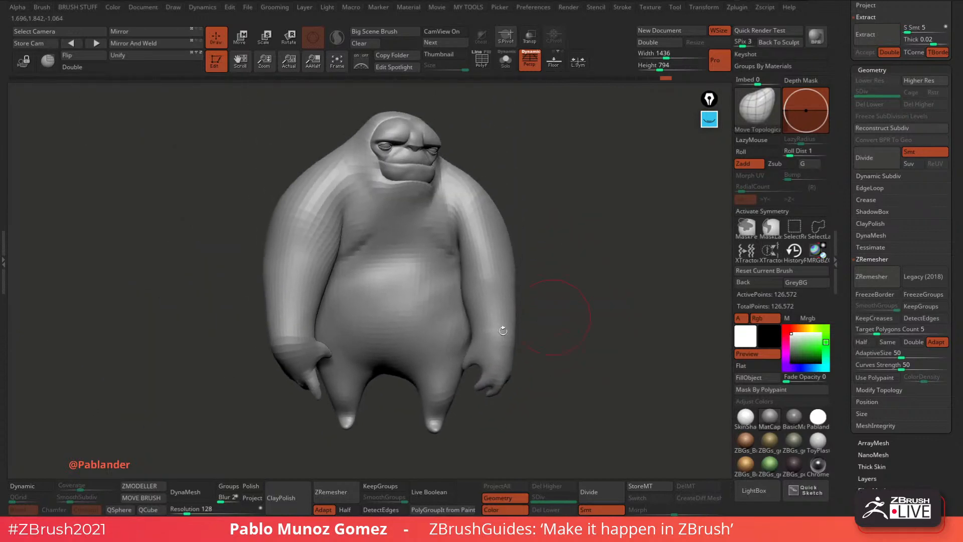
Transfer the finished pose to the original subtools with Transpose Master's TPose|SubT and check the coloured creature.
left_click_drag(847, 157, 885, 307)
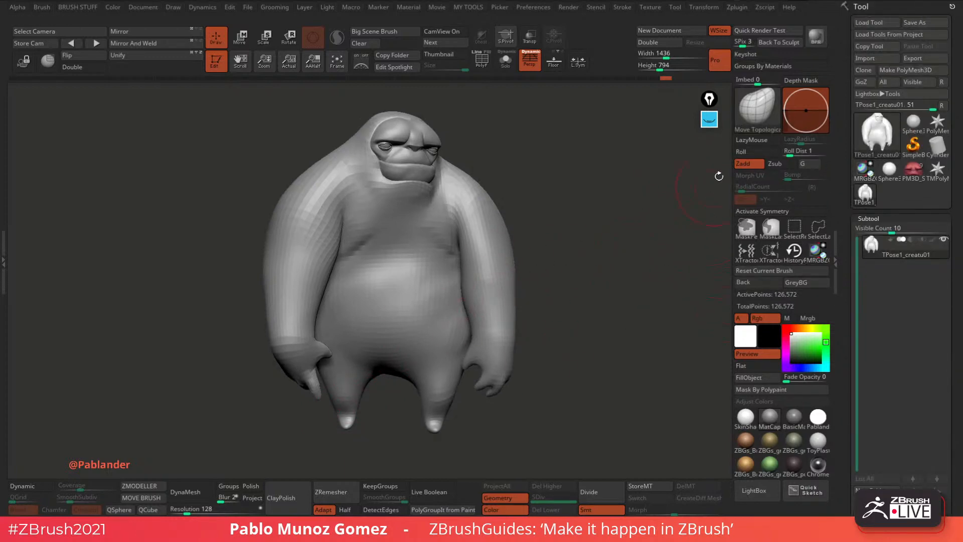
left_click(736, 8)
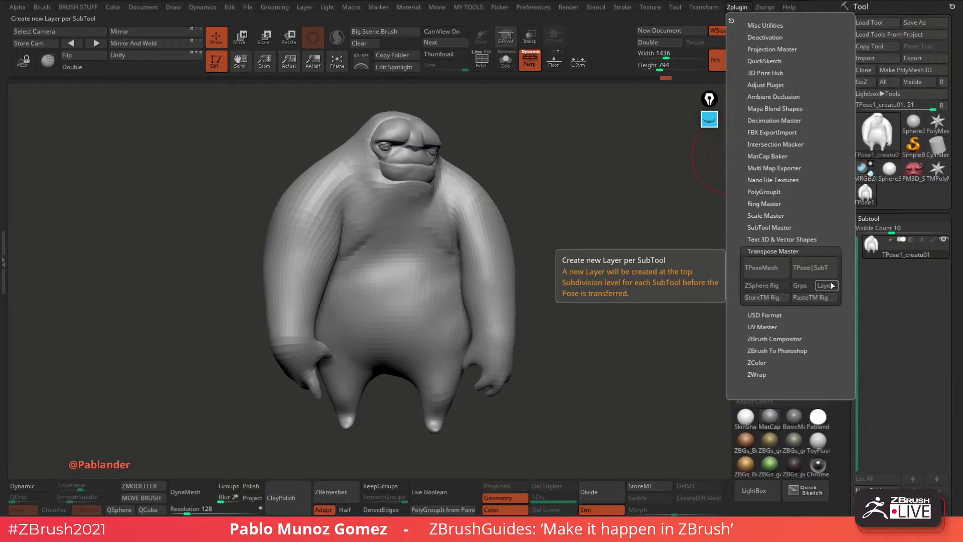
left_click(818, 271)
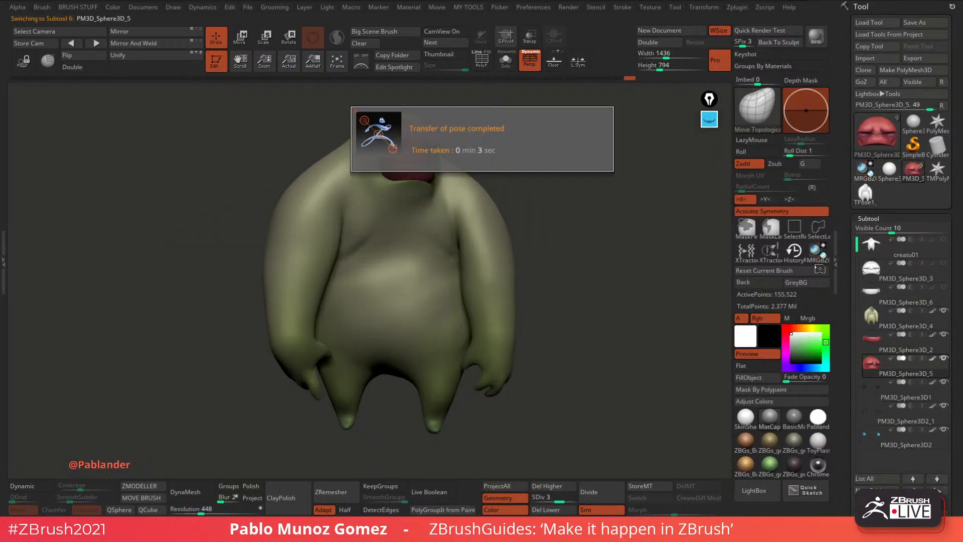
left_click_drag(606, 262, 602, 286)
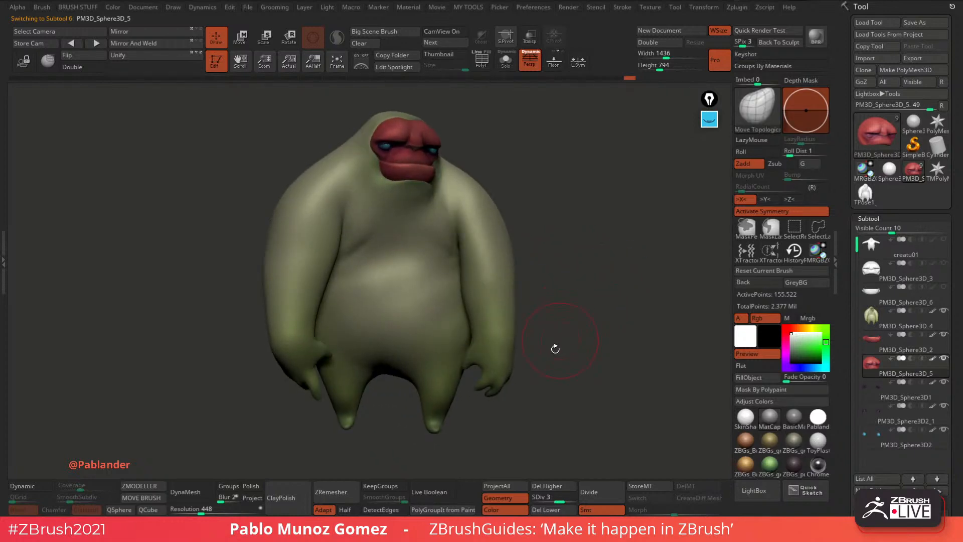
left_click_drag(589, 341, 377, 403)
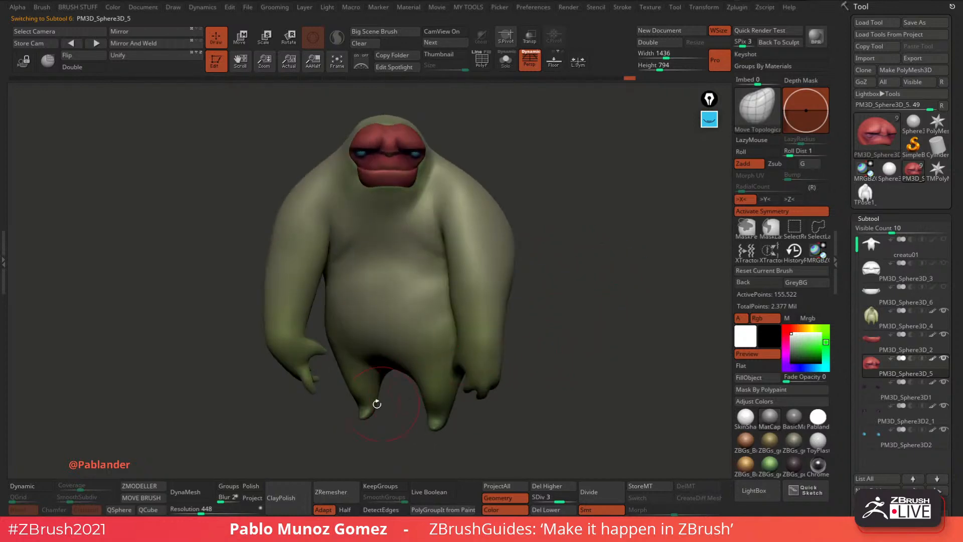
left_click_drag(581, 331, 537, 341)
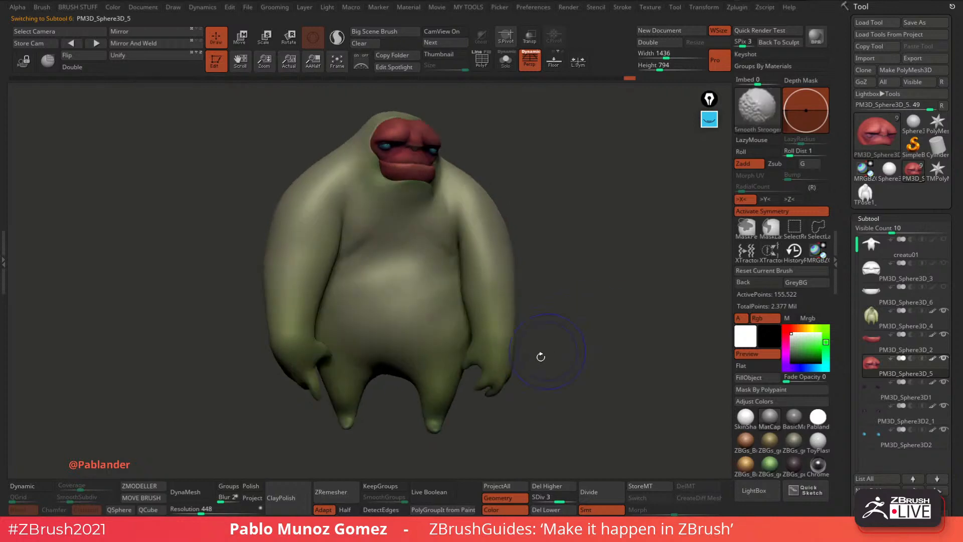
Create a new combined posing mesh from the subtools with Transpose Master's TPoseMesh.
left_click(737, 8)
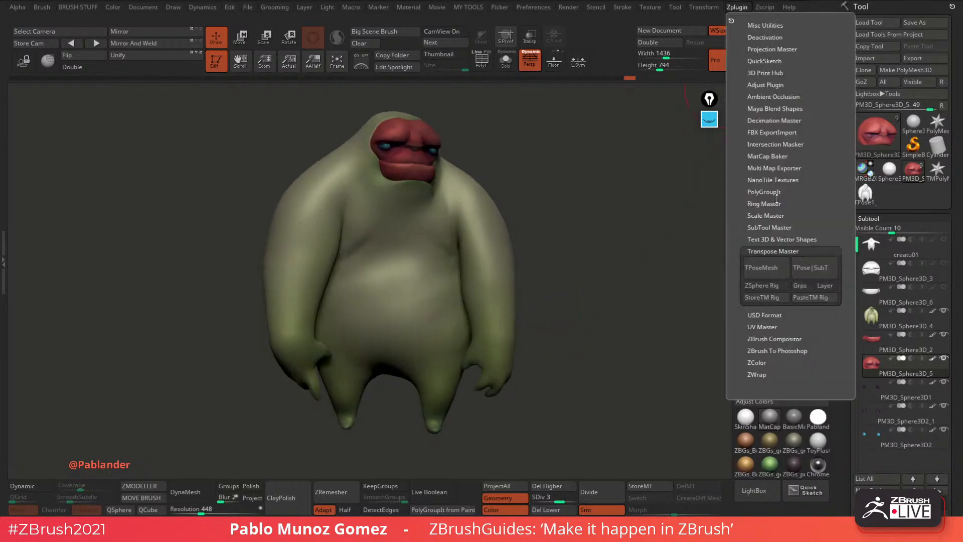
left_click(775, 269)
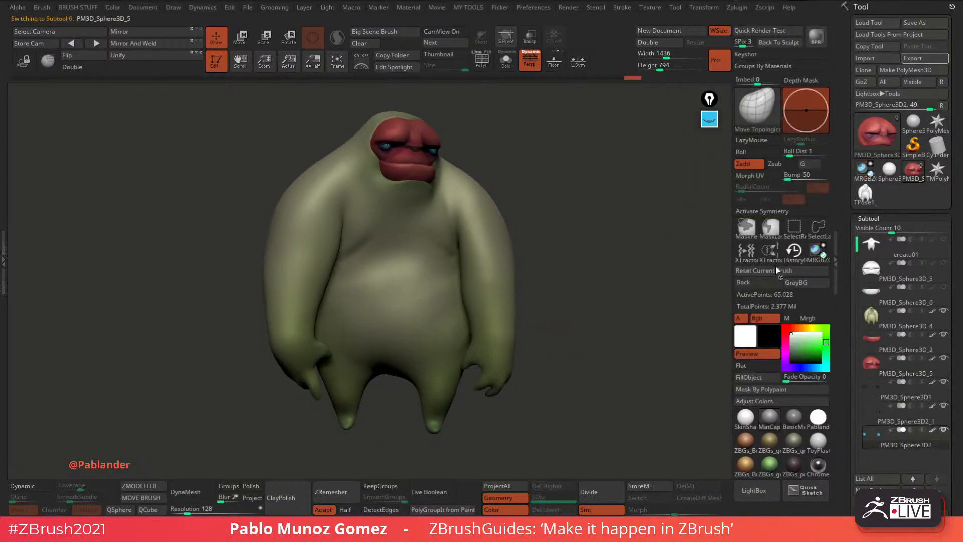
left_click_drag(608, 373, 606, 372)
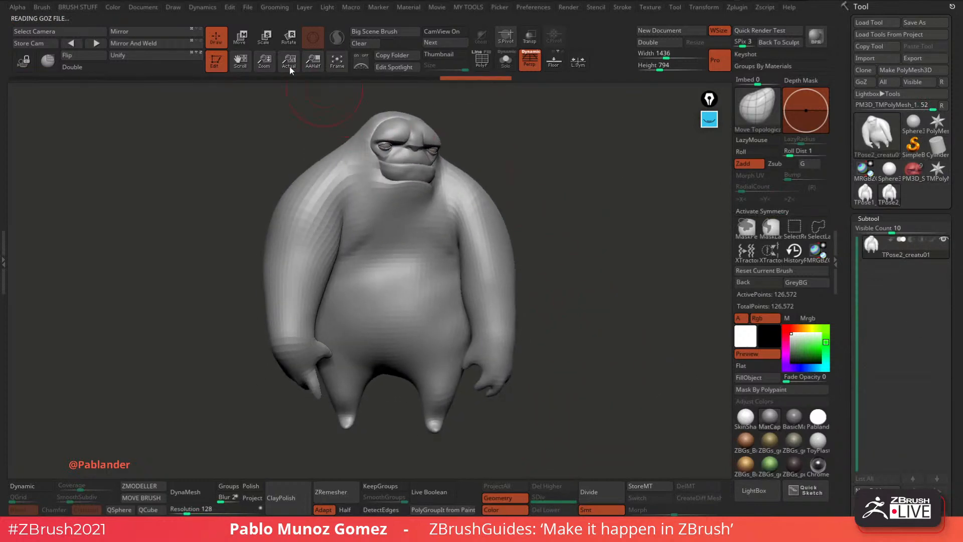
Rotate the whole creature around its vertical axis with the transform gizmo.
left_click(242, 40)
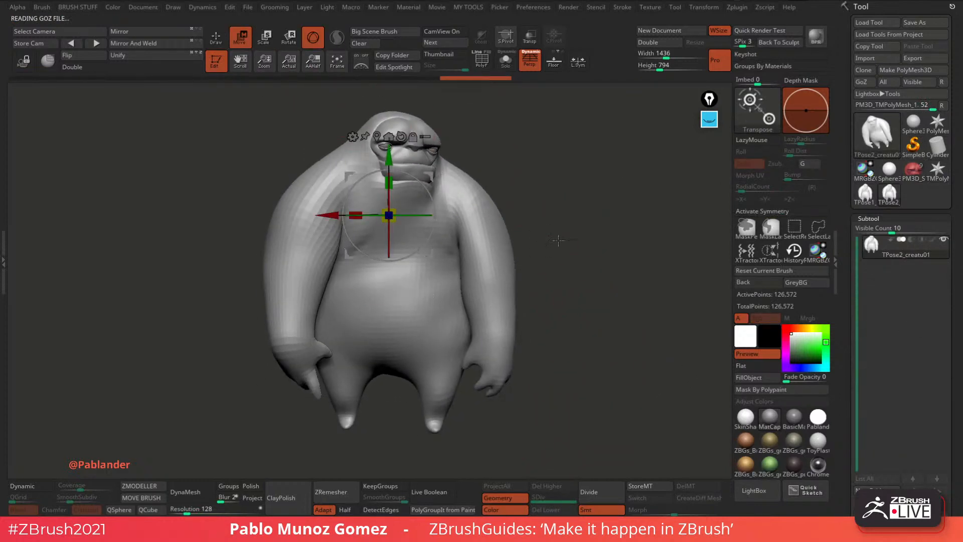
left_click_drag(558, 240, 581, 248)
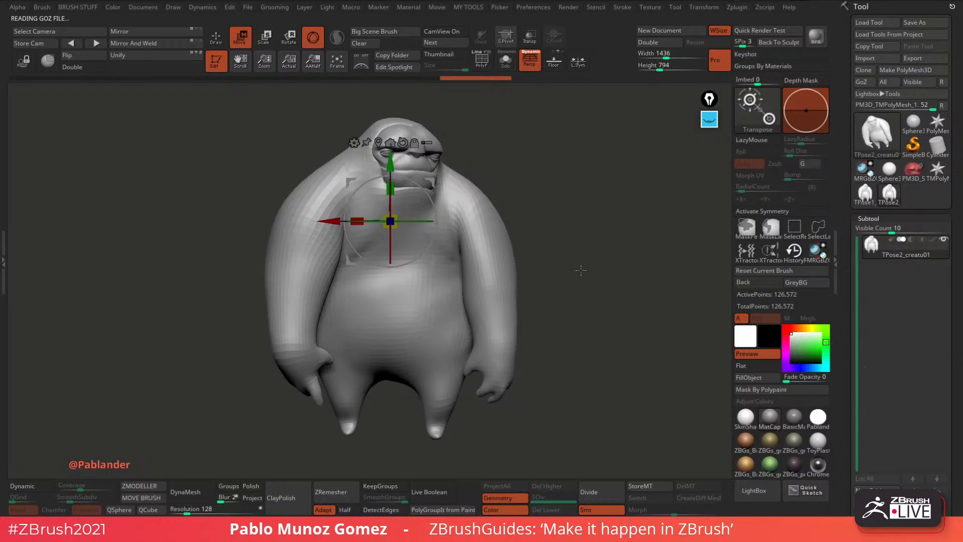
mouse_move(418, 221)
left_mouse_down()
mouse_move(380, 222)
mouse_move(390, 222)
left_mouse_up()
left_click_drag(535, 196, 514, 201)
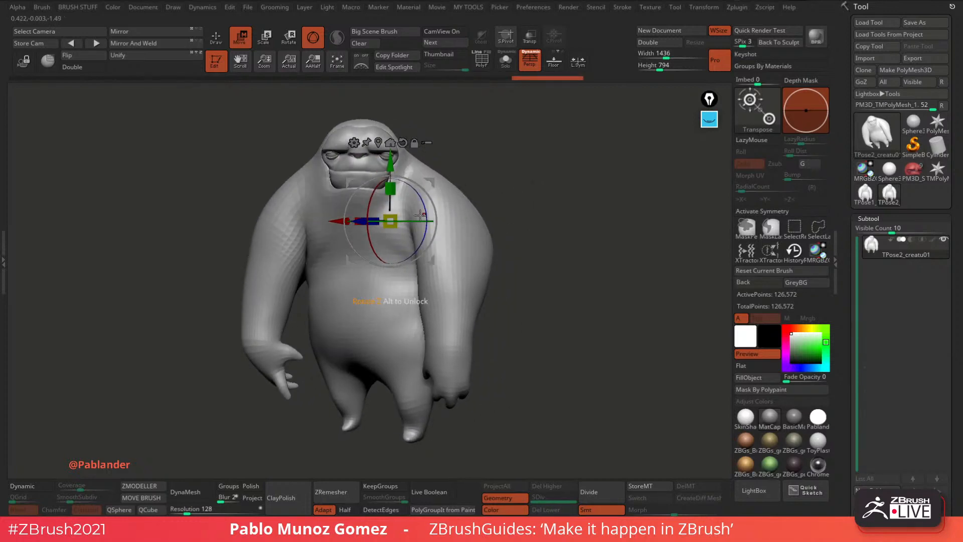
left_click_drag(420, 215, 410, 221)
Turn off the perspective view and show the floor grid under the creature.
left_click_drag(501, 196, 581, 196)
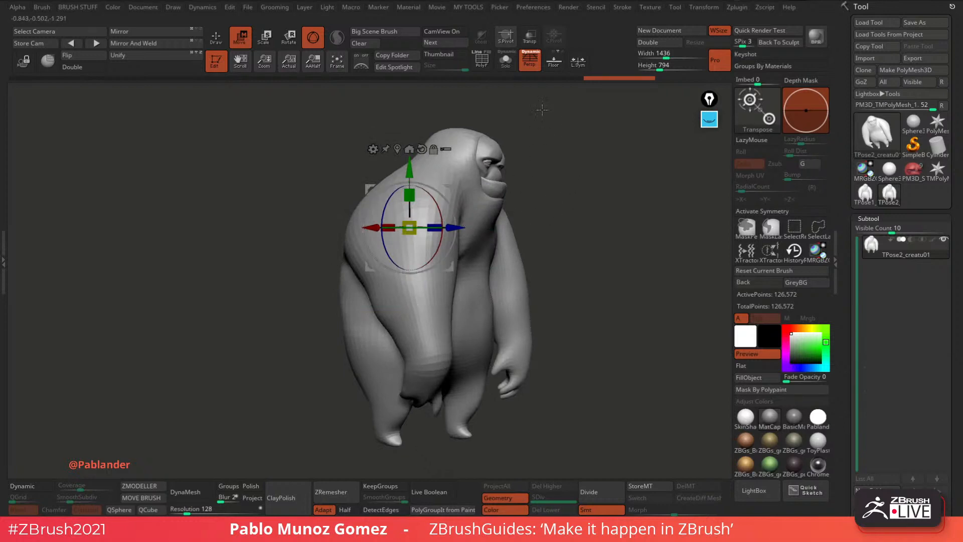
left_click(529, 59)
left_click(554, 62)
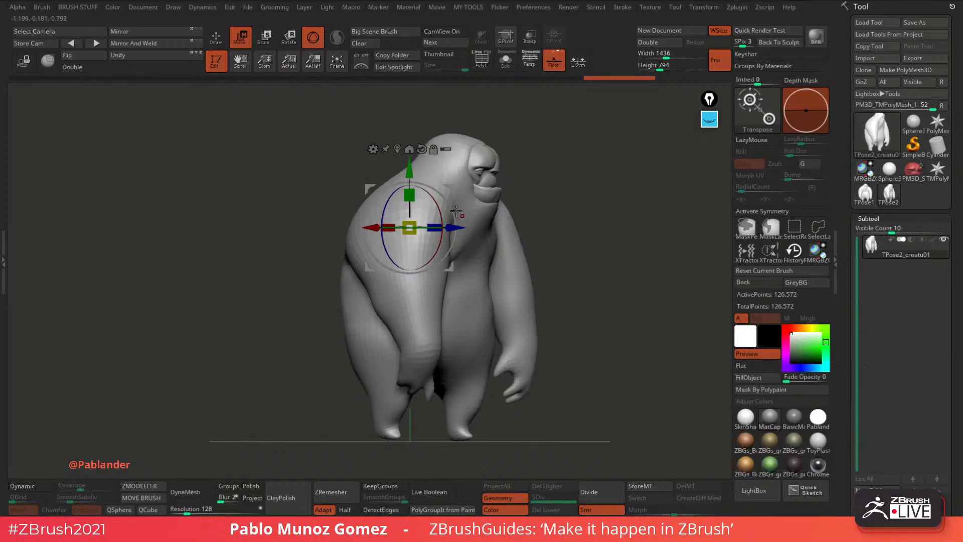
Undo the last two changes to the creature and nudge its feet toward the floor grid with the Move Topological brush.
key("ctrl+z")
key("ctrl+z")
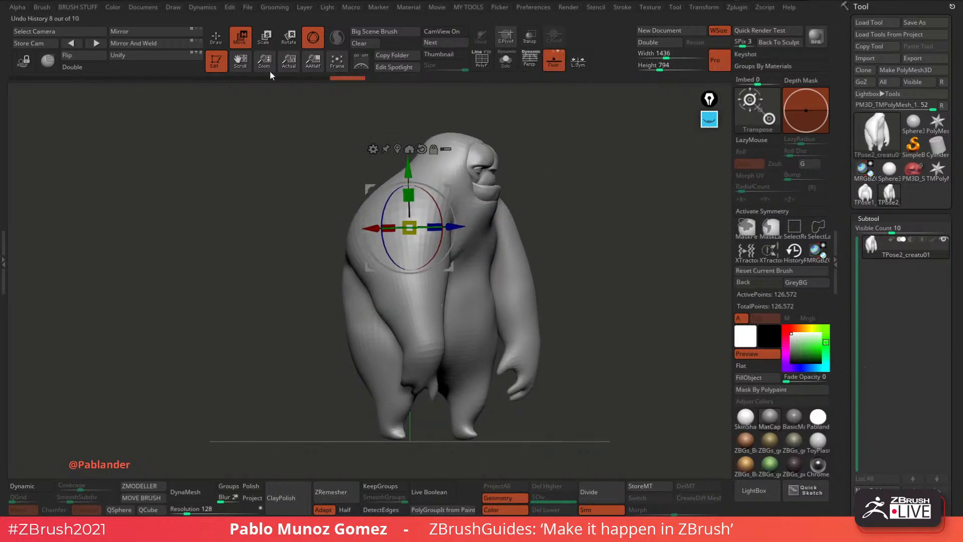
key("q")
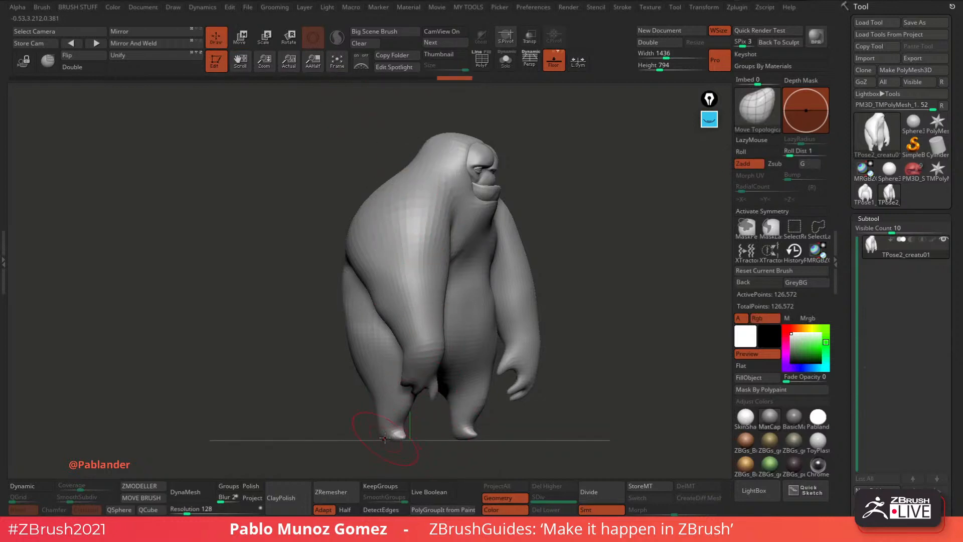
left_click_drag(384, 438, 387, 441)
left_click_drag(592, 397, 518, 417)
key("space")
left_click(519, 424)
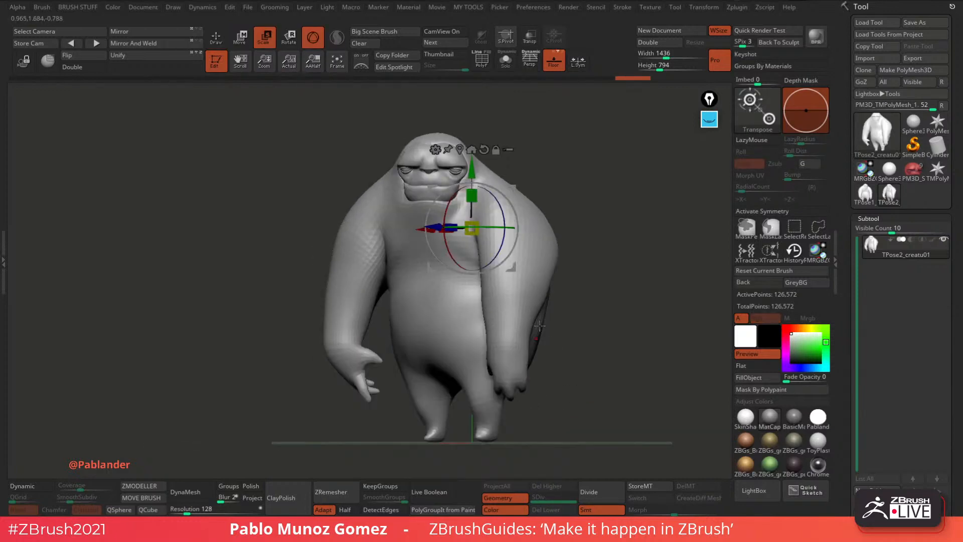
left_click(216, 38)
mouse_move(549, 362)
left_mouse_down("alt")
mouse_move(539, 360)
mouse_move(538, 327)
mouse_move(574, 326)
mouse_move(577, 293)
left_mouse_up("alt")
right_click(546, 322)
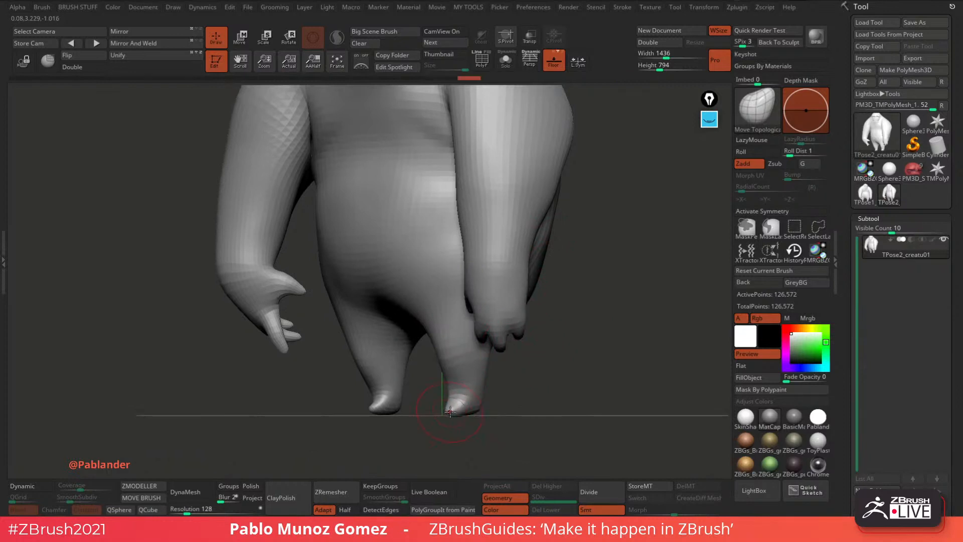
left_click_drag(376, 412, 381, 407)
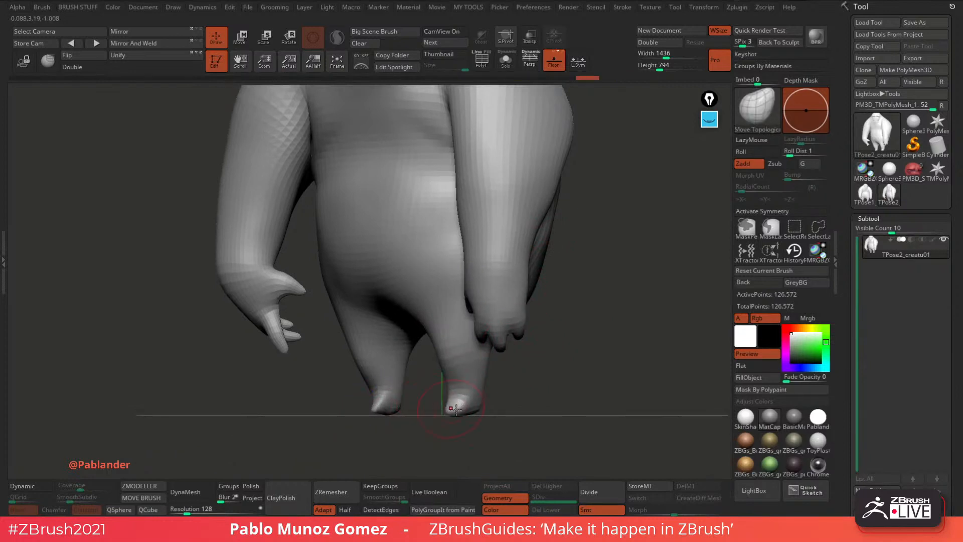
key("ctrl+z")
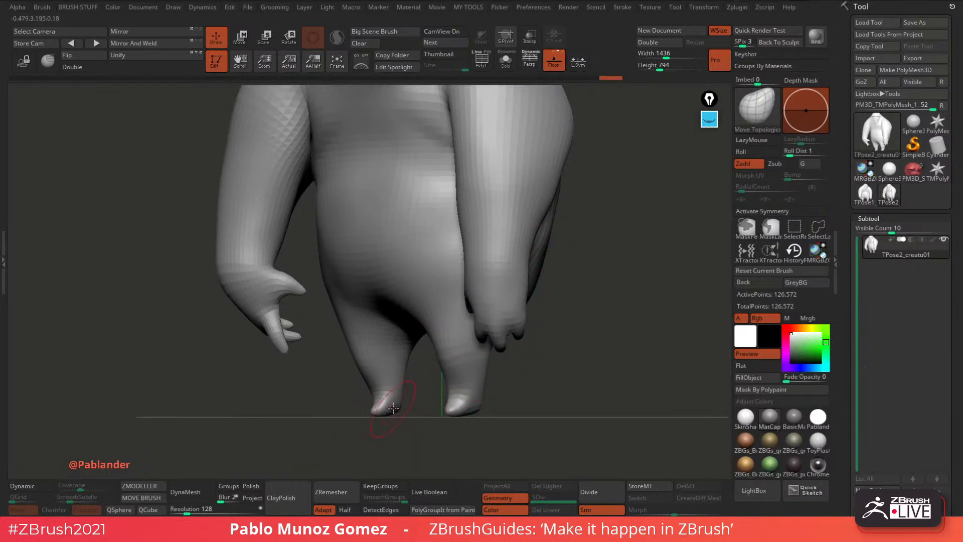
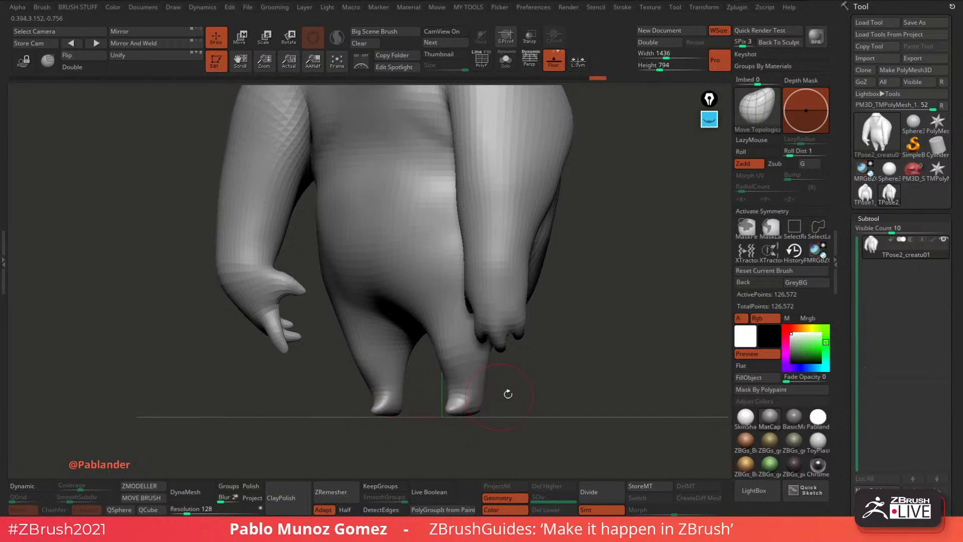
Turn the perspective view back on for the whole creature and leave the floor grid hidden.
mouse_move(509, 394)
left_mouse_down("alt")
mouse_move(538, 318)
mouse_move(562, 185)
left_mouse_up("alt")
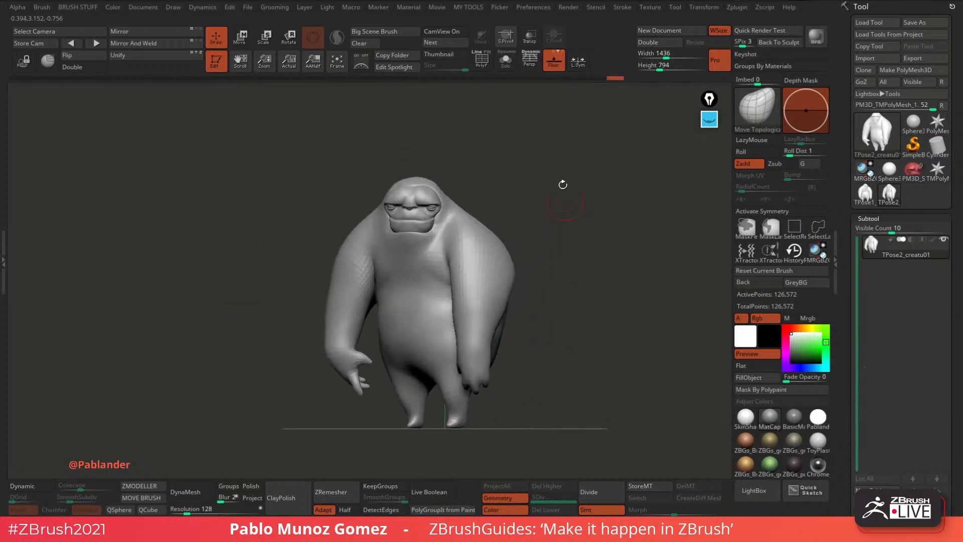
left_click(532, 62)
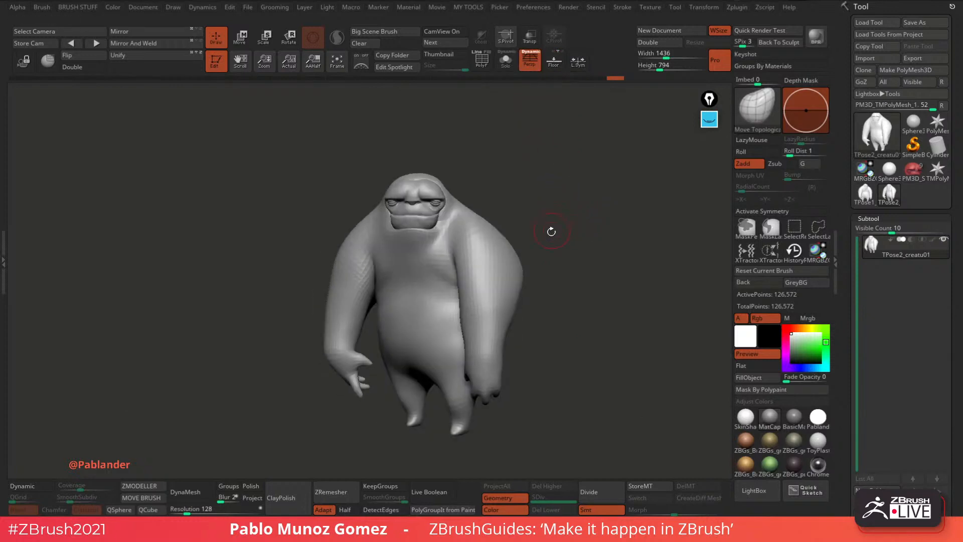
left_click_drag(552, 231, 499, 204)
Try rotating the whole creature around its vertical axis with the transform gizmo.
key("w")
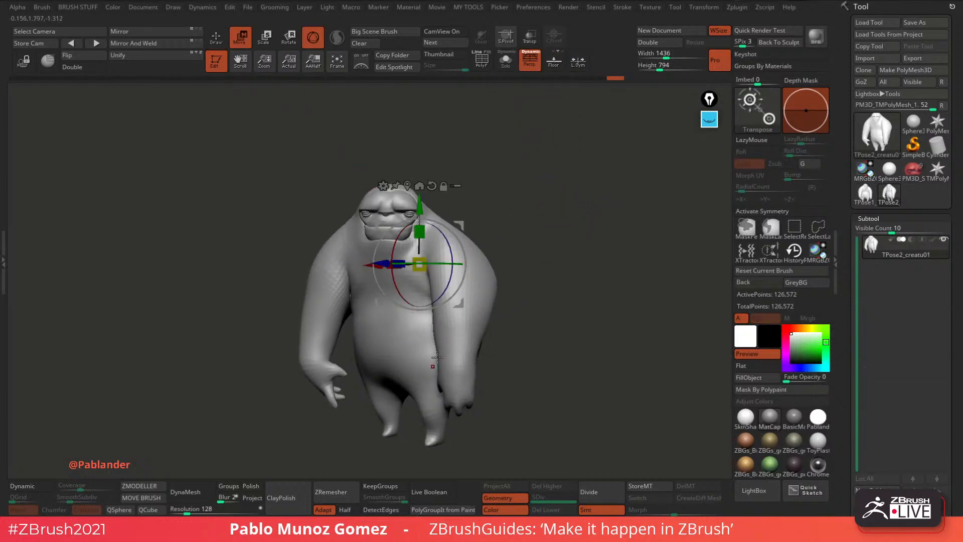
mouse_move(439, 264)
left_mouse_down()
mouse_move(447, 260)
mouse_move(425, 265)
mouse_move(511, 231)
mouse_move(438, 262)
mouse_move(454, 259)
left_mouse_up()
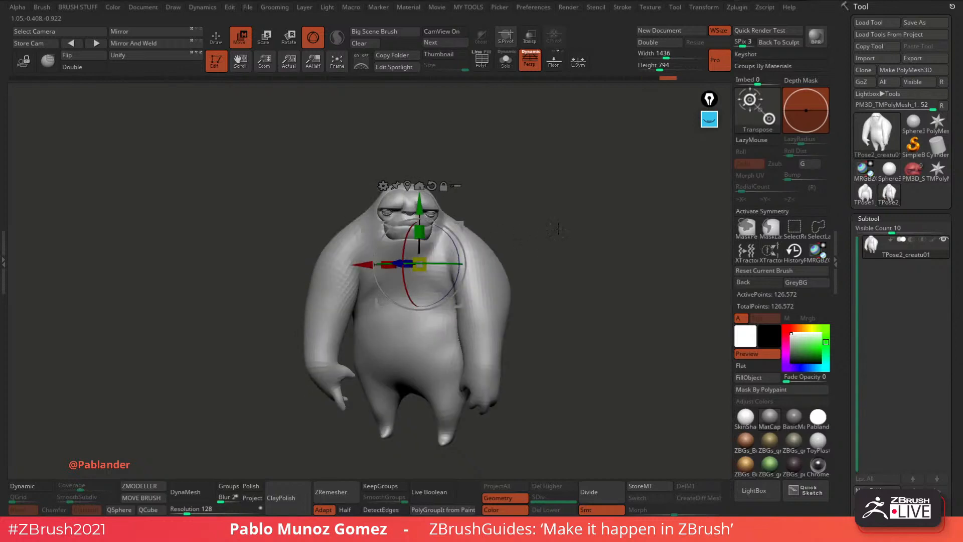
mouse_move(557, 229)
left_mouse_down()
mouse_move(516, 226)
mouse_move(559, 228)
left_mouse_up()
mouse_move(446, 263)
left_mouse_down()
mouse_move(437, 263)
mouse_move(459, 253)
left_mouse_up()
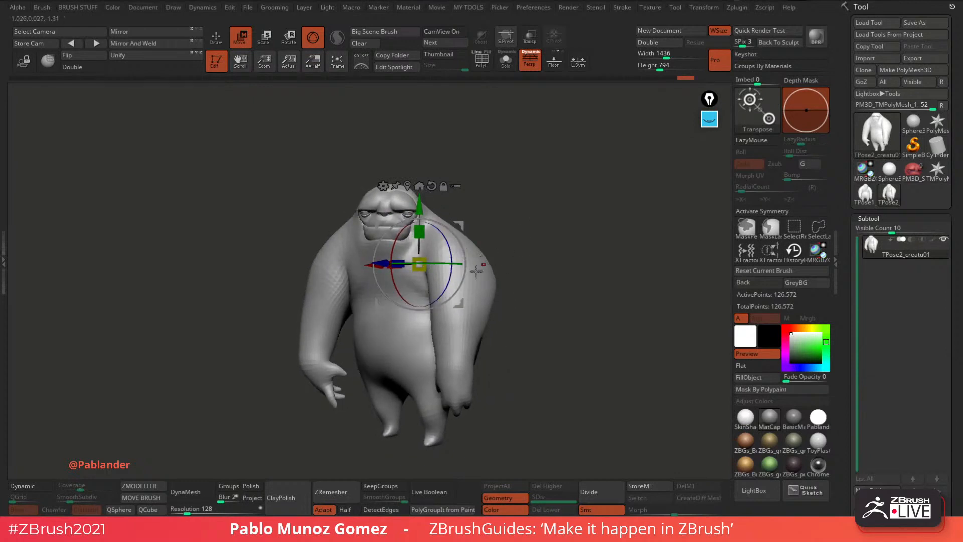
Lasso-mask the head and neck, and invert the mask so that only the head can be transformed.
left_click(217, 39)
left_click_drag(477, 210, 517, 160, "alt")
left_click_drag(466, 224, 451, 246, "ctrl")
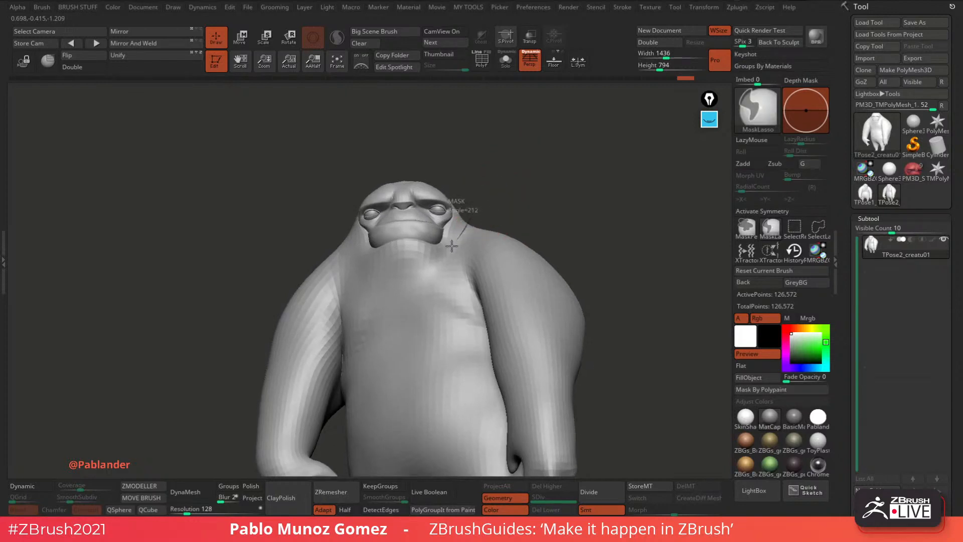
left_click_drag(349, 241, 350, 240, "ctrl")
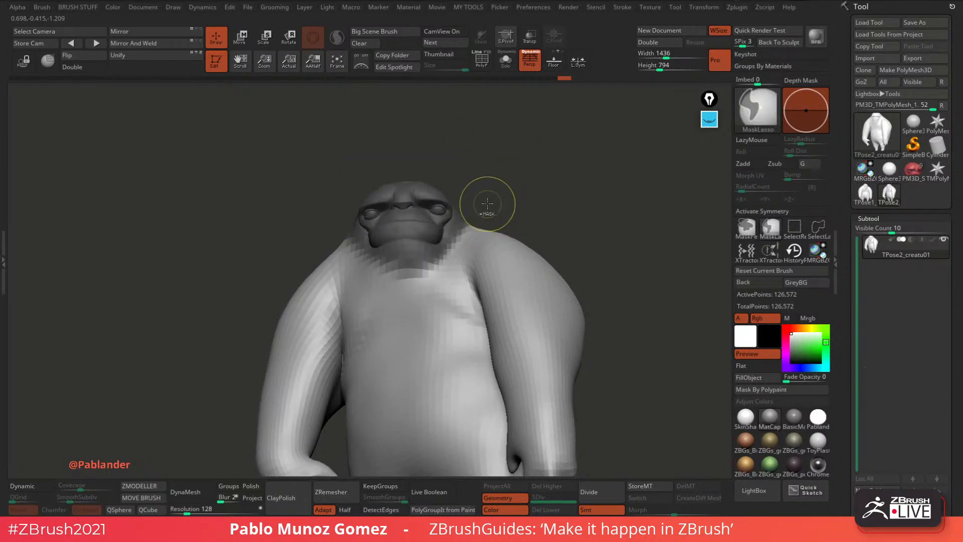
left_click_drag(508, 186, 516, 193)
left_click(506, 193, "ctrl")
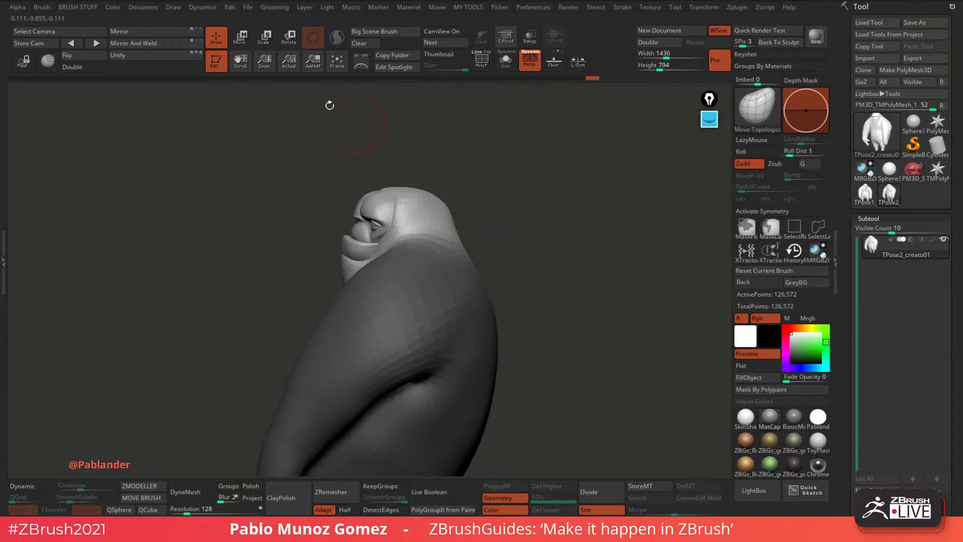
Rotate and shift the unmasked head relative to the shoulders with the transform gizmo, and clear the mask.
key("w")
left_click(435, 245)
left_click_drag(528, 217, 568, 240)
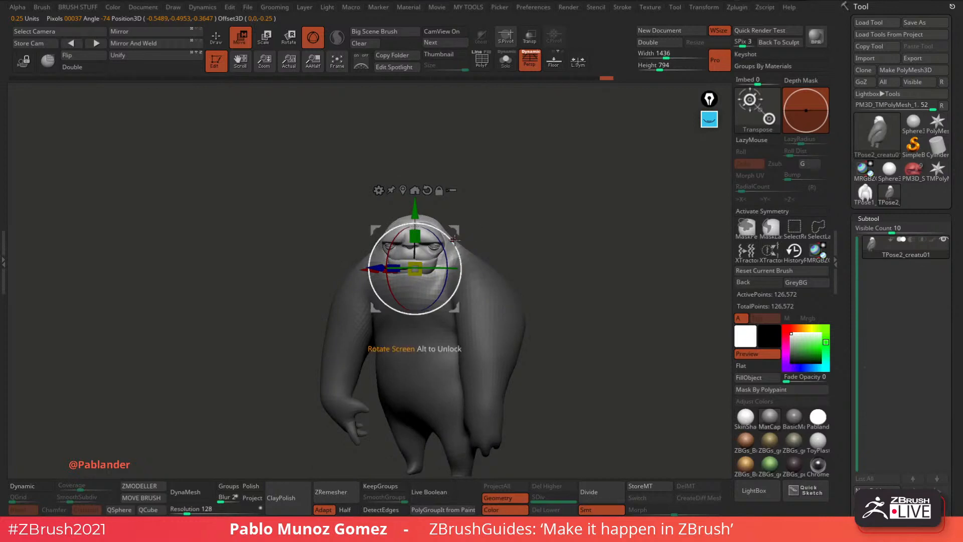
left_click_drag(443, 268, 453, 268)
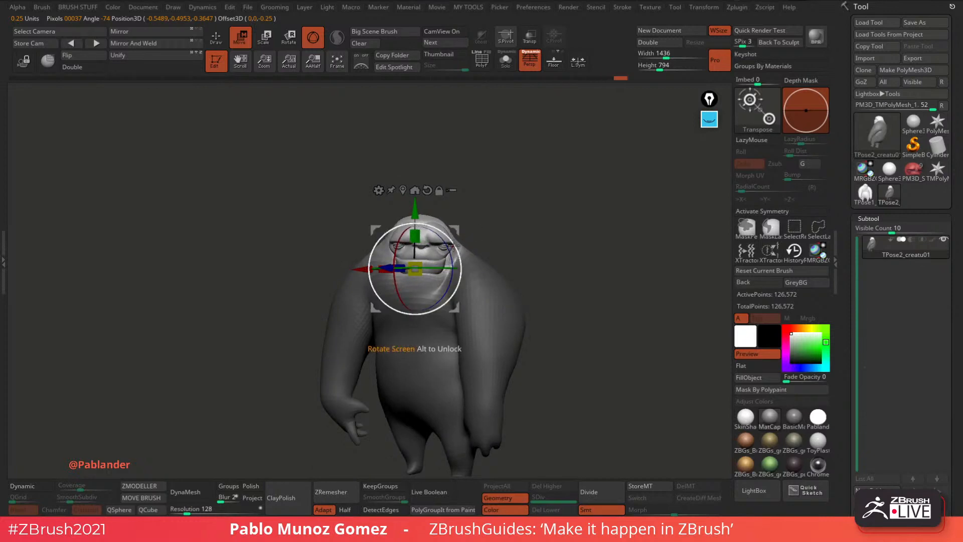
key("ctrl+z")
left_click_drag(454, 231, 461, 215, "alt")
left_click_drag(448, 253, 553, 212)
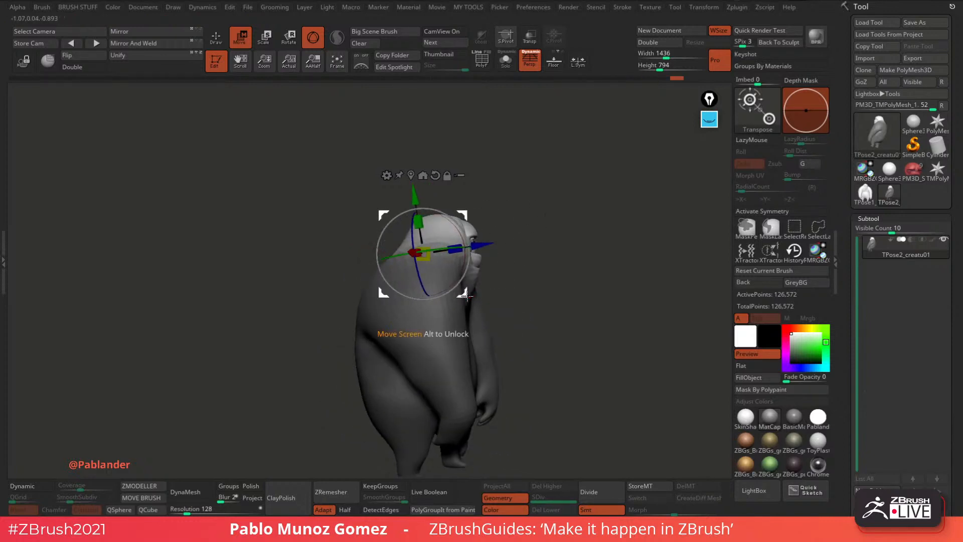
left_click_drag(463, 292, 462, 292)
mouse_move(592, 250)
left_mouse_down()
mouse_move(544, 237)
mouse_move(535, 218)
mouse_move(543, 221)
left_mouse_up()
key("q")
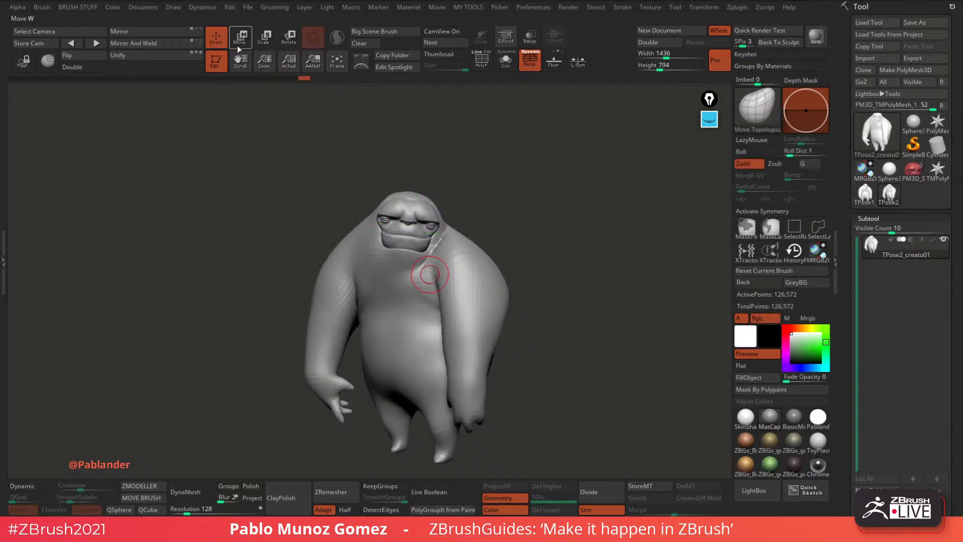
Smooth the crease between the jaw, neck and shoulder at the front of the creature.
key("shift")
left_click_drag(442, 250, 449, 231, "shift")
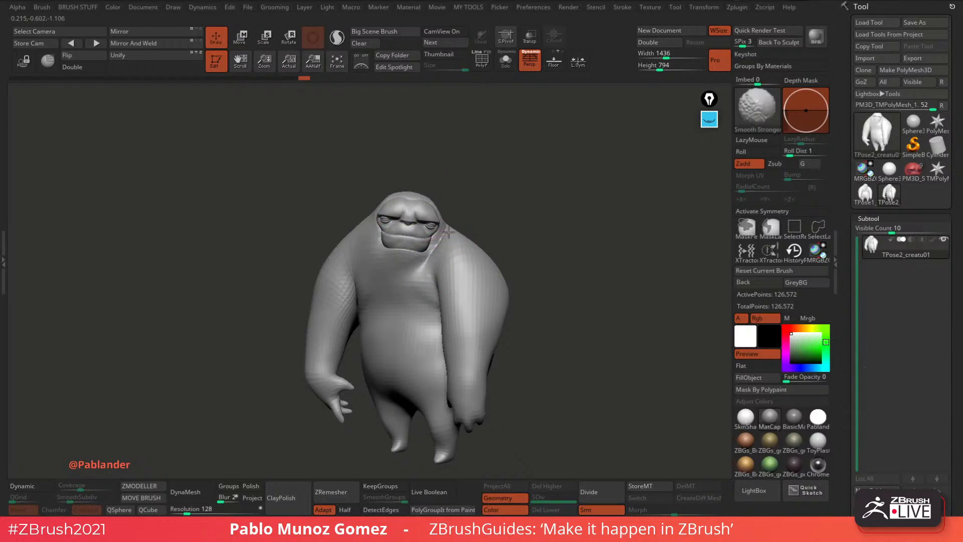
right_click_drag(451, 234, 475, 268, "ctrl")
left_click_drag(461, 225, 449, 221, "shift")
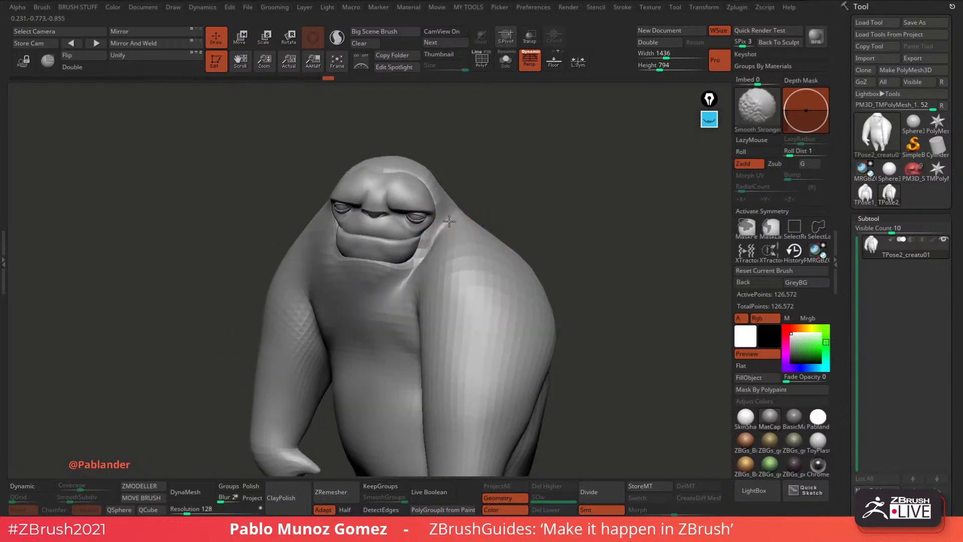
Smooth the upper back and shoulder area with the polygon wireframe shown, and hide the wireframe again.
mouse_move(452, 229)
right_mouse_down()
mouse_move(563, 155)
mouse_move(532, 201)
right_mouse_up()
right_click_drag(499, 231, 516, 243)
mouse_move(456, 276)
right_mouse_down()
mouse_move(591, 193)
mouse_move(517, 252)
mouse_move(495, 244)
right_mouse_up()
key("shift+f")
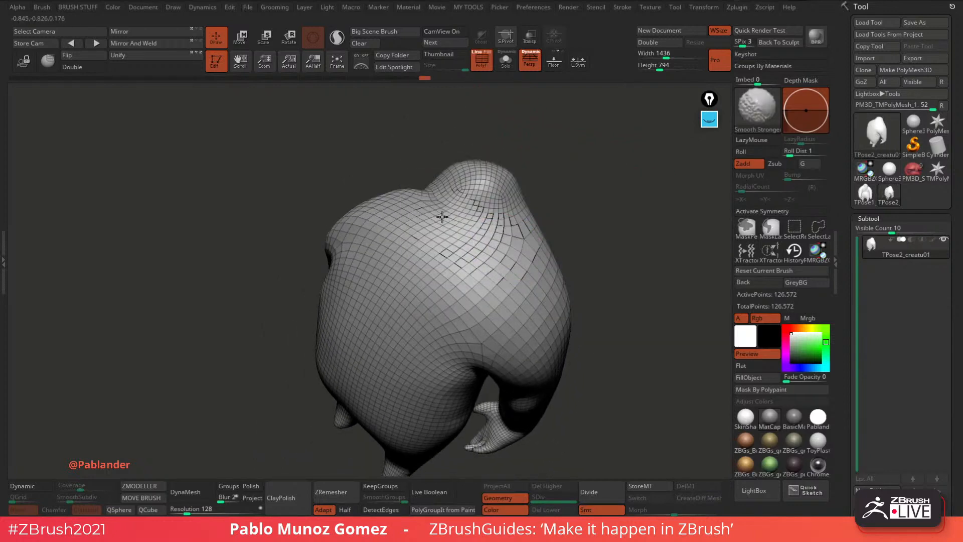
mouse_move(442, 217)
left_mouse_down()
mouse_move(444, 209)
mouse_move(436, 260)
left_mouse_up()
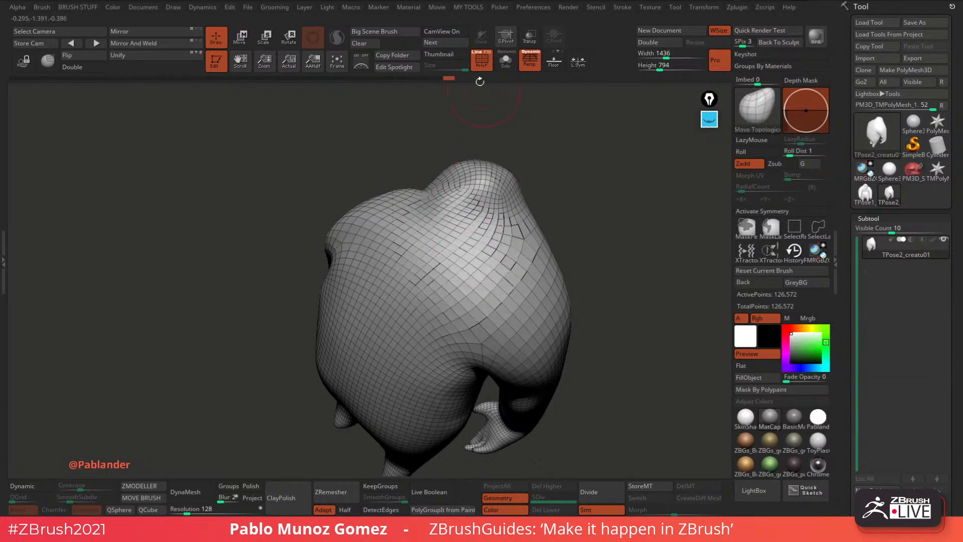
left_click(481, 61)
Smooth the back of the neck and refine the shoulder and back contour with a larger Move Topological brush.
mouse_move(602, 260)
right_mouse_down()
mouse_move(533, 174)
mouse_move(598, 229)
right_mouse_up()
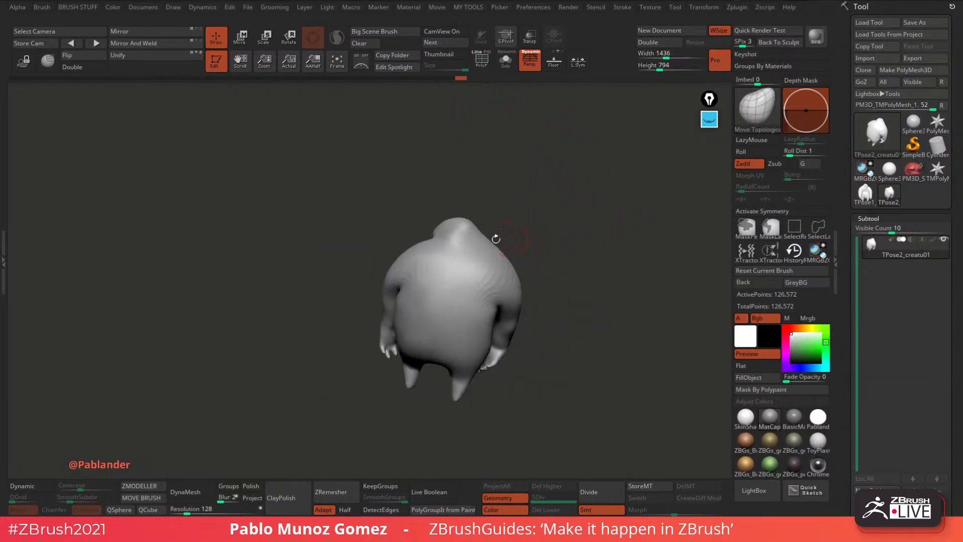
left_click_drag(494, 239, 454, 241, "shift")
mouse_move(450, 245)
right_mouse_down()
mouse_move(577, 254)
mouse_move(560, 278)
mouse_move(540, 250)
right_mouse_up()
right_click(537, 252)
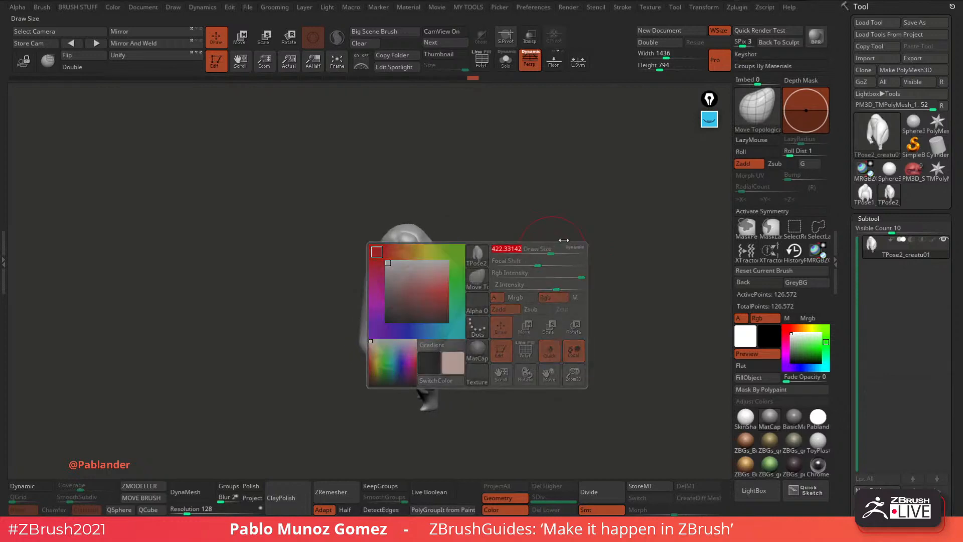
right_click_drag(440, 252, 473, 241)
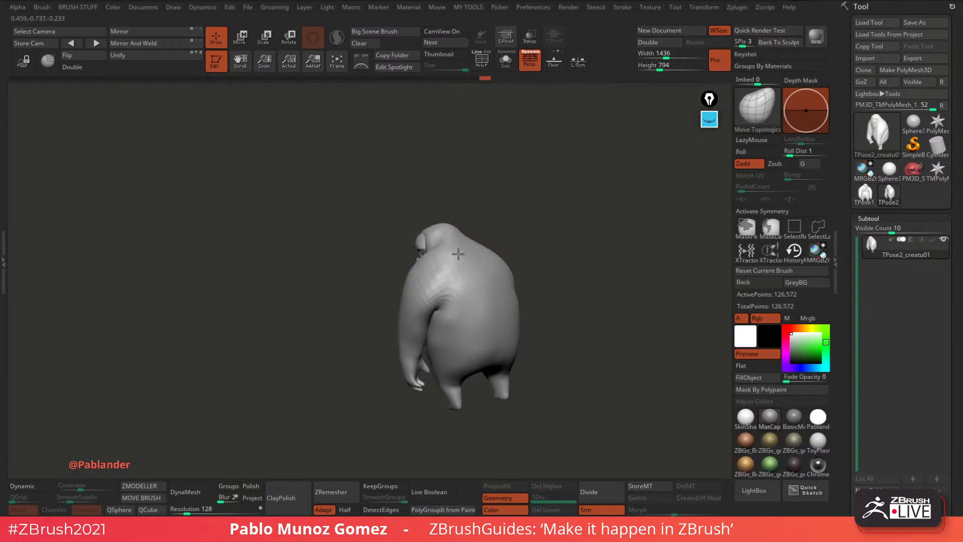
right_click_drag(542, 258, 465, 307)
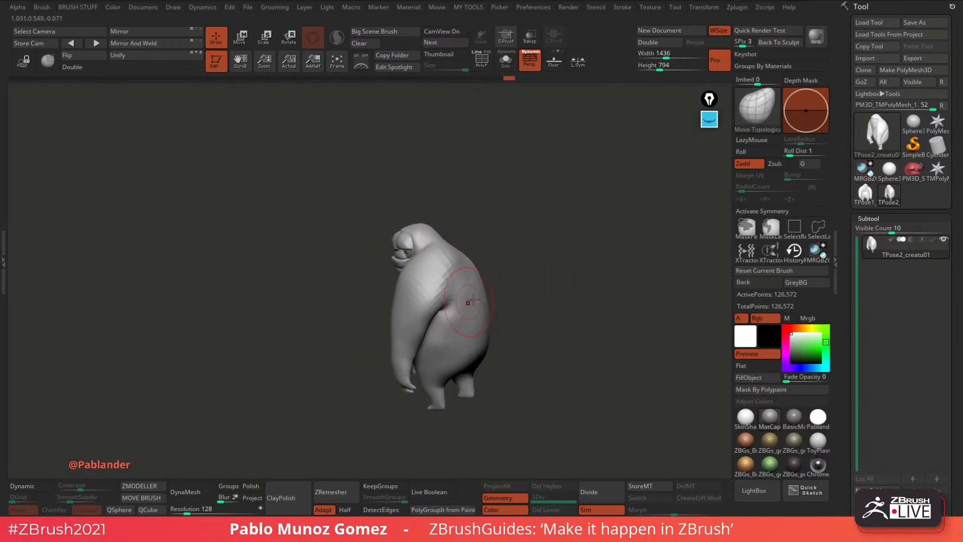
mouse_move(492, 261)
right_mouse_down("shift")
mouse_move(602, 272)
mouse_move(335, 303)
mouse_move(563, 279)
mouse_move(574, 225)
mouse_move(602, 236)
mouse_move(441, 323)
mouse_move(578, 287)
mouse_move(543, 290)
right_mouse_up("shift")
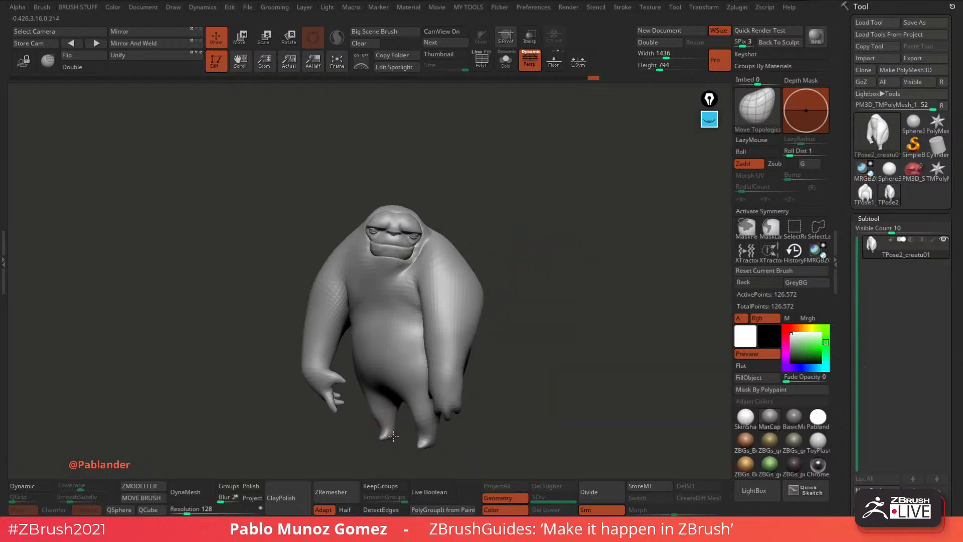
Pull the belly and lower torso into a fuller, rounder shape with a large Move Topological brush.
left_click_drag(366, 366, 354, 369)
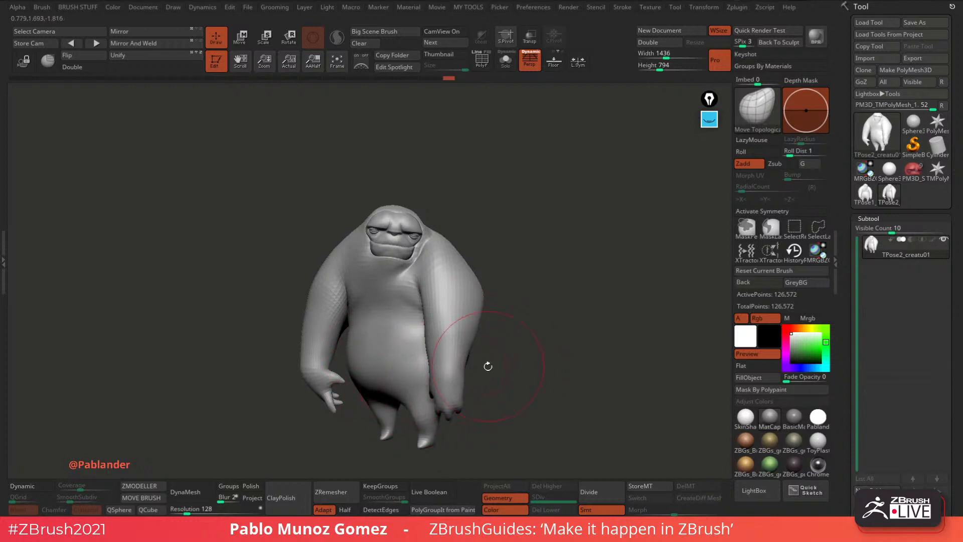
right_click_drag(488, 366, 522, 329)
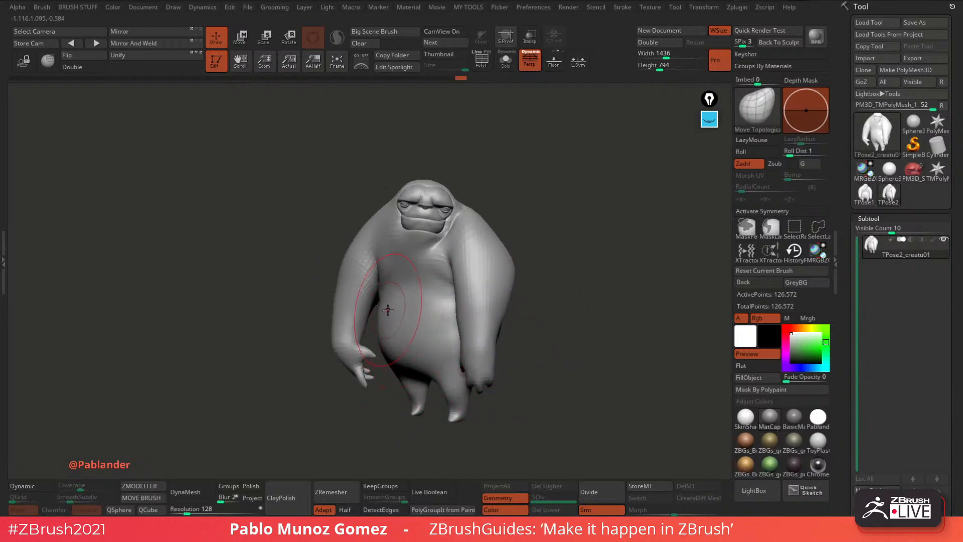
right_click_drag(438, 296, 574, 293)
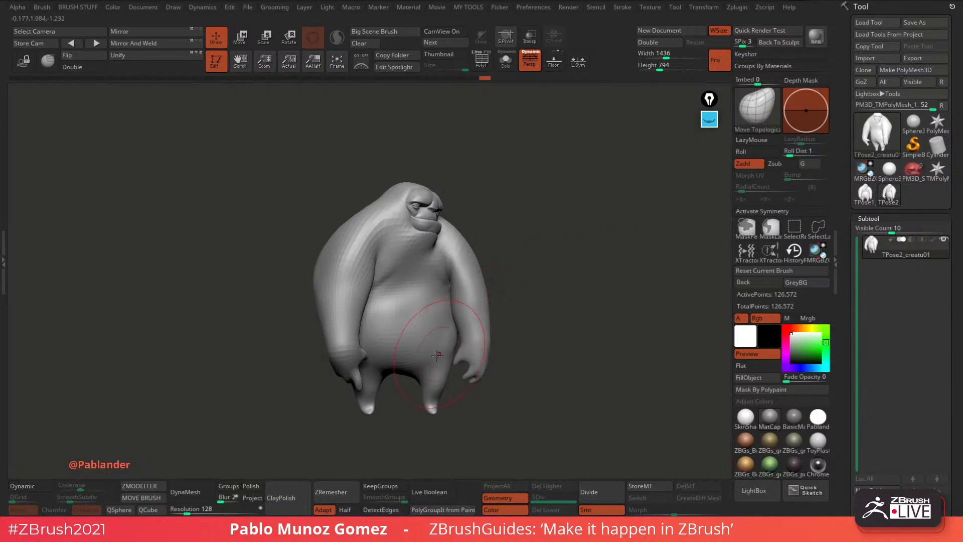
mouse_move(438, 355)
right_mouse_down()
mouse_move(461, 299)
mouse_move(448, 323)
mouse_move(492, 301)
mouse_move(555, 318)
right_mouse_up()
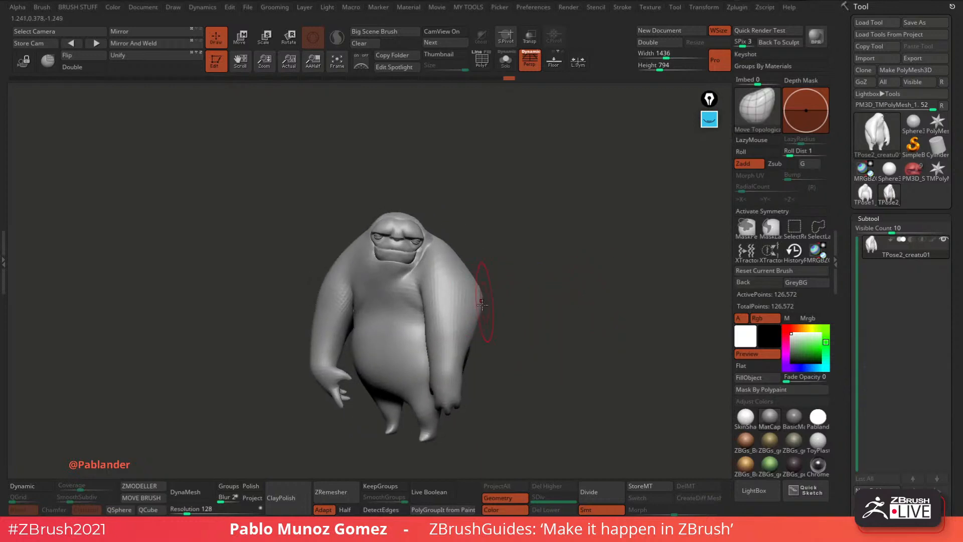
right_click_drag(487, 350, 441, 357)
right_click(431, 373)
right_click_drag(510, 382, 504, 352)
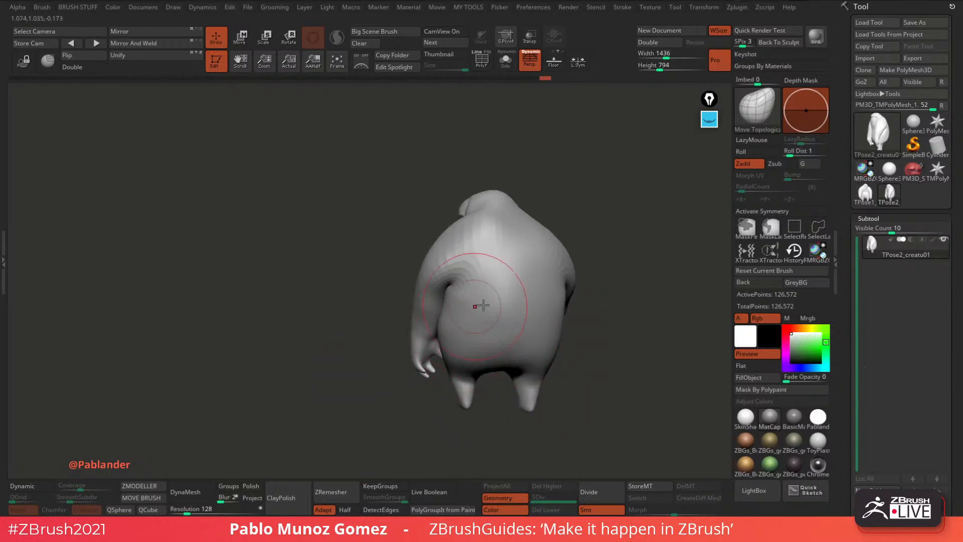
right_click_drag(522, 306, 573, 341)
Reset the gizmo's orientation on the combined posing mesh and transfer the pose back to all subtools with TPose|SubT.
left_click(241, 38)
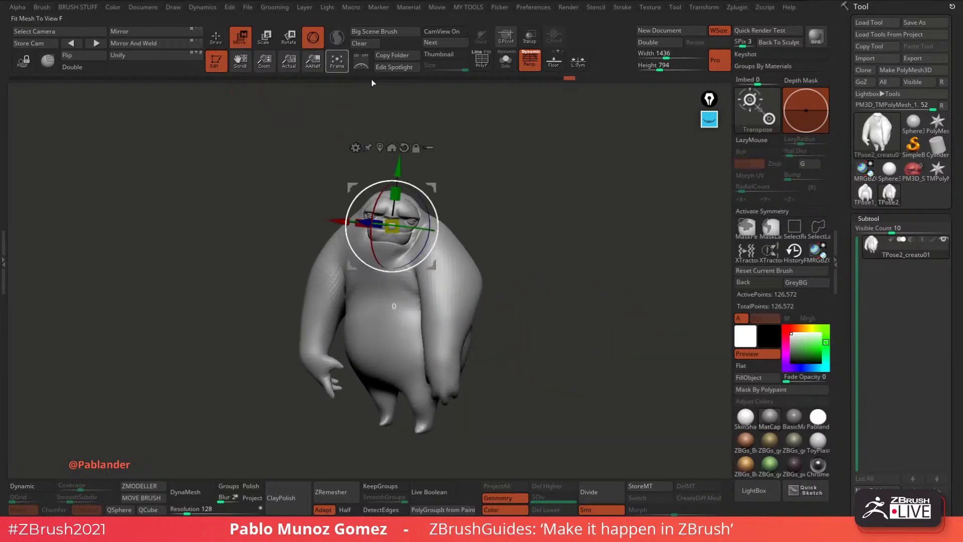
left_click(405, 148)
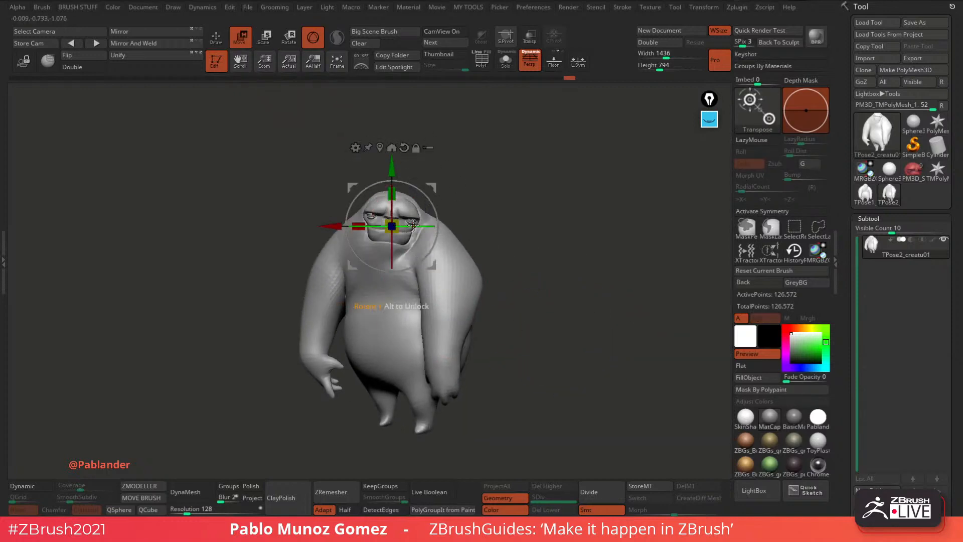
mouse_move(413, 224)
left_mouse_down()
mouse_move(397, 223)
mouse_move(433, 227)
mouse_move(420, 229)
left_mouse_up()
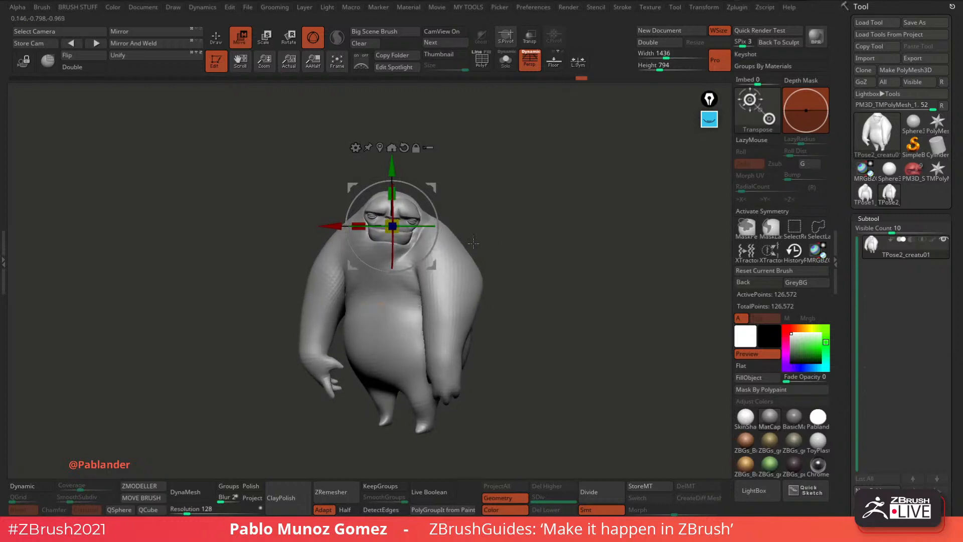
key("q")
left_click(736, 7)
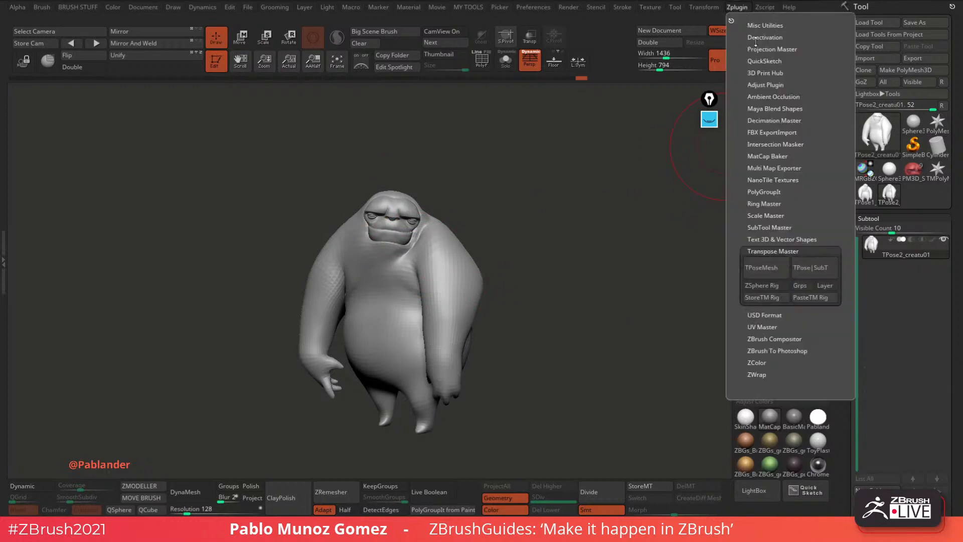
left_click(815, 269)
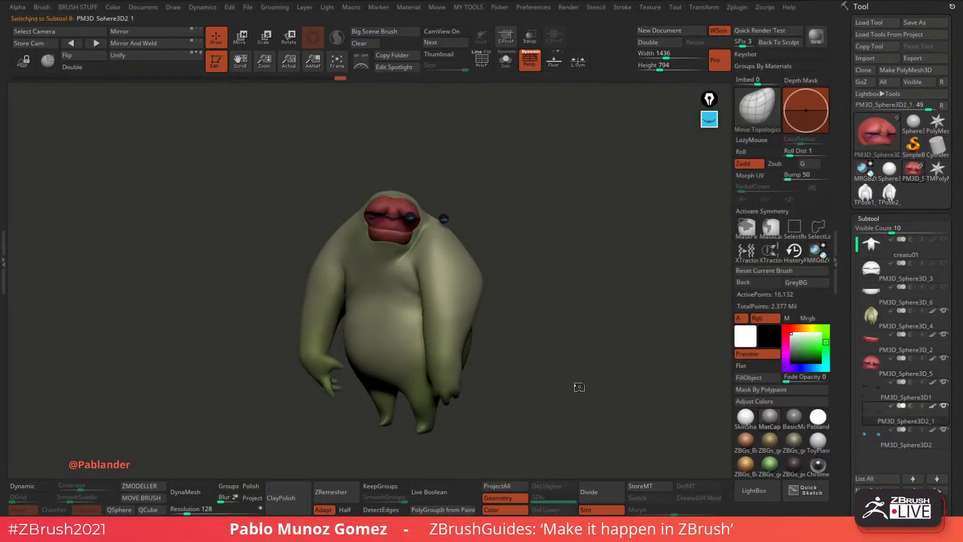
Show the polygon wireframe on the green body subtool and lower it to subdivision level 1.
left_click_drag(530, 332, 546, 305)
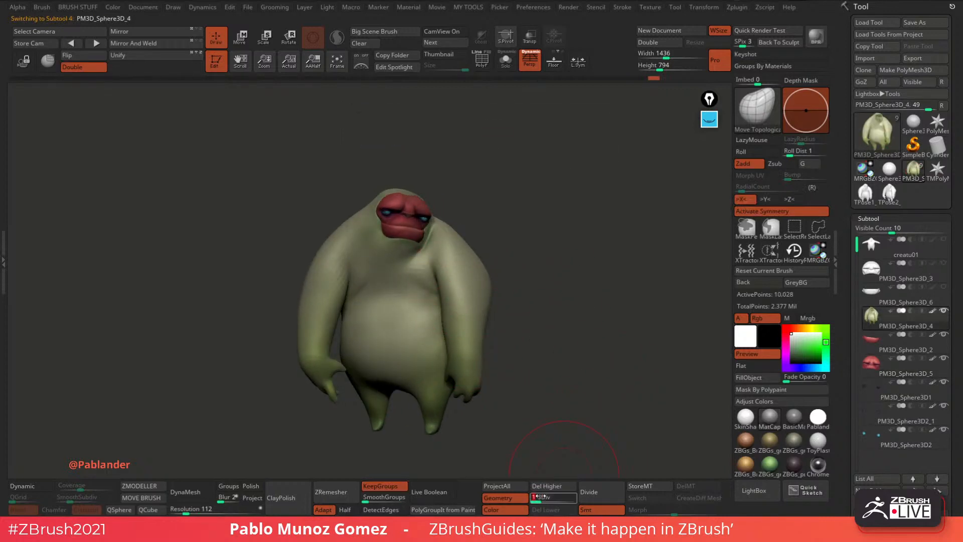
left_click_drag(557, 319, 572, 288, "alt")
key("shift+f")
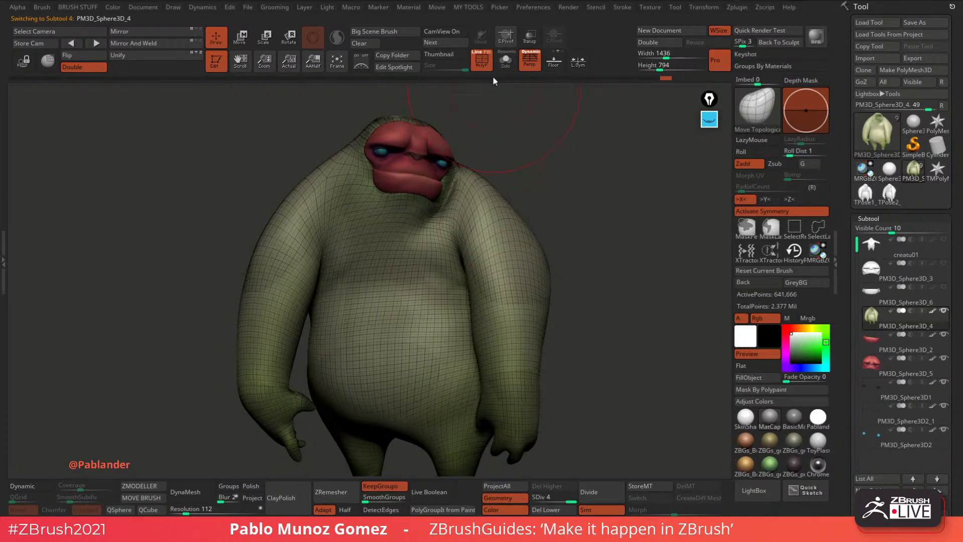
left_click(534, 500)
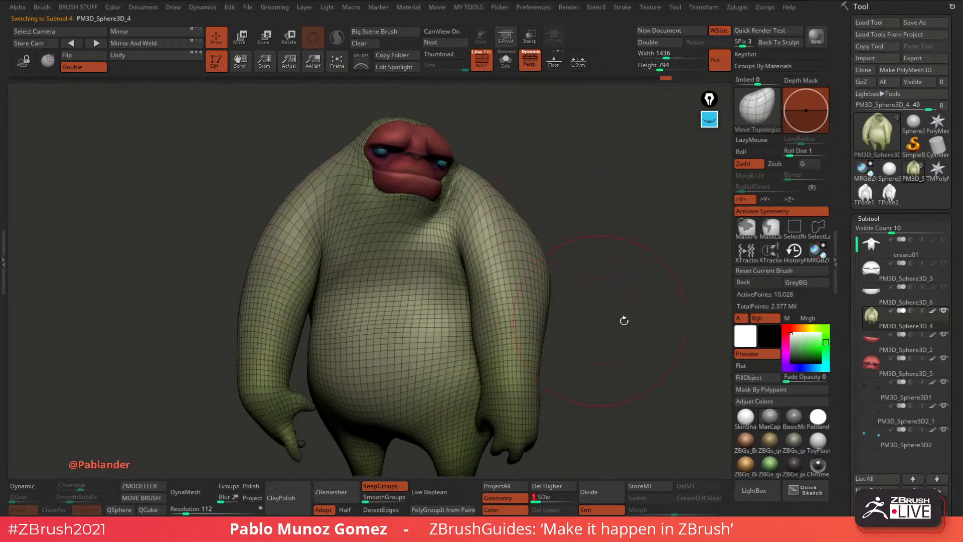
Reduce the brush size, turn off symmetry, and restore the edge loop hidden at the creature's left shoulder.
key("space")
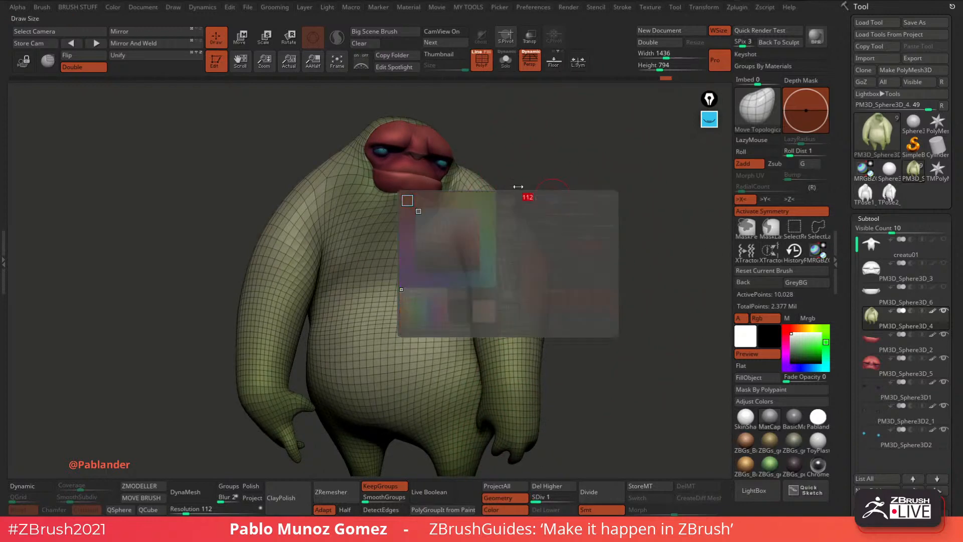
key("ctrl+shift")
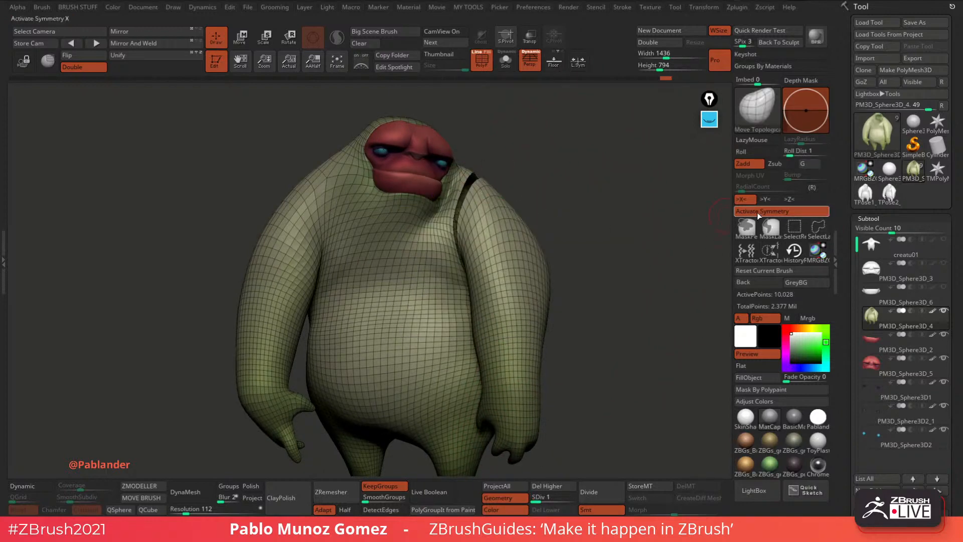
left_click(758, 212)
left_click_drag(568, 206, 562, 220, "ctrl+shift")
left_click(505, 158, "ctrl+shift")
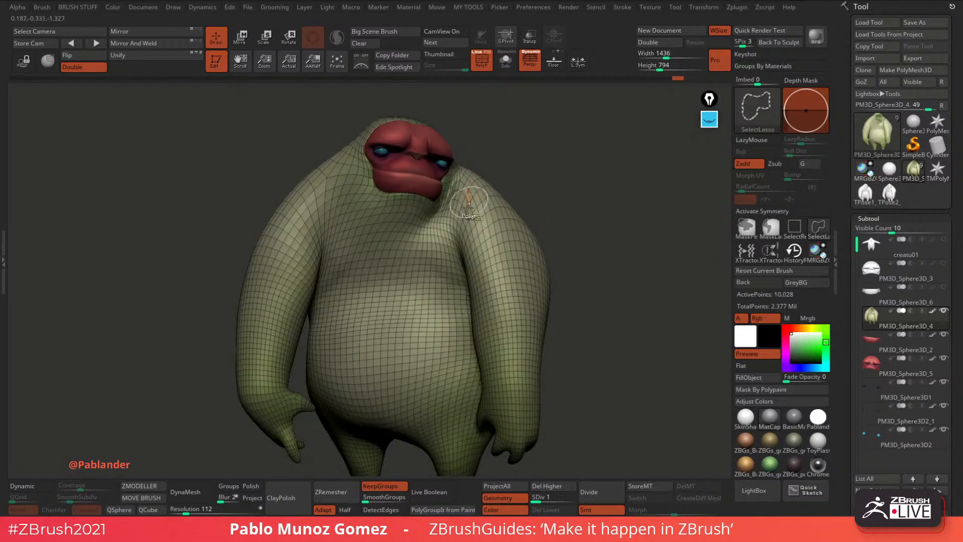
Hide one edge loop around the creature's right shoulder and run Auto Groups on the separated body and arm.
left_click(321, 183, "ctrl+shift")
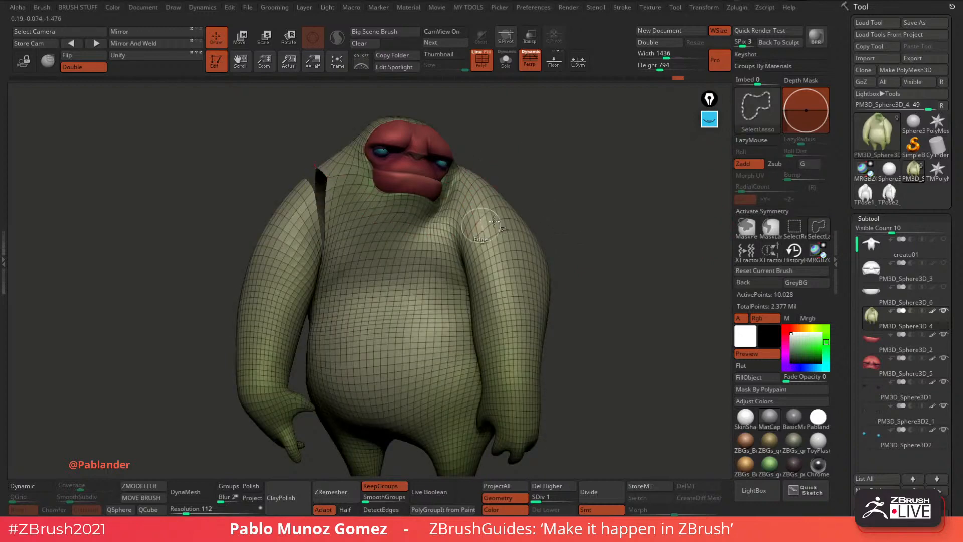
mouse_move(533, 181)
left_mouse_down()
mouse_move(561, 180)
mouse_move(548, 169)
mouse_move(597, 176)
left_mouse_up()
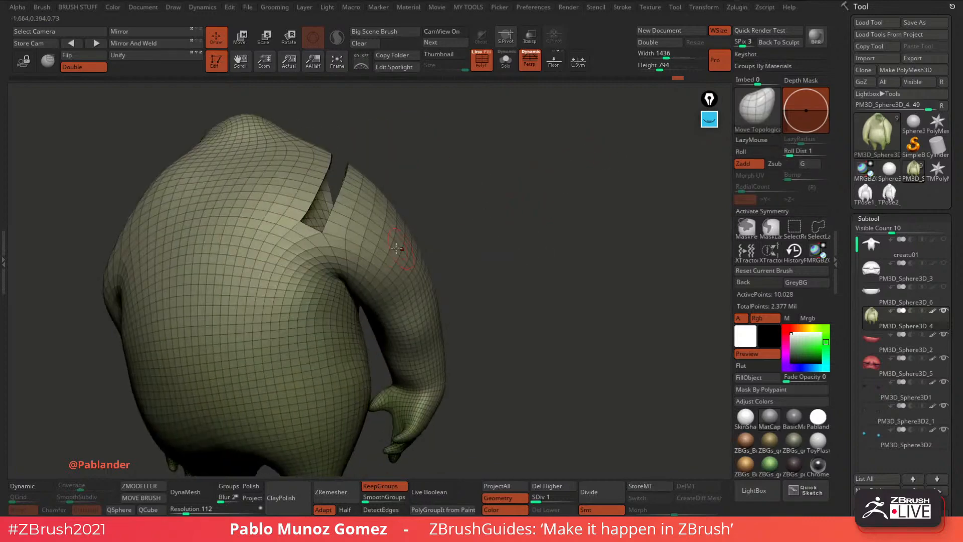
left_click(467, 182, "ctrl+shift")
left_click(335, 235, "ctrl+shift")
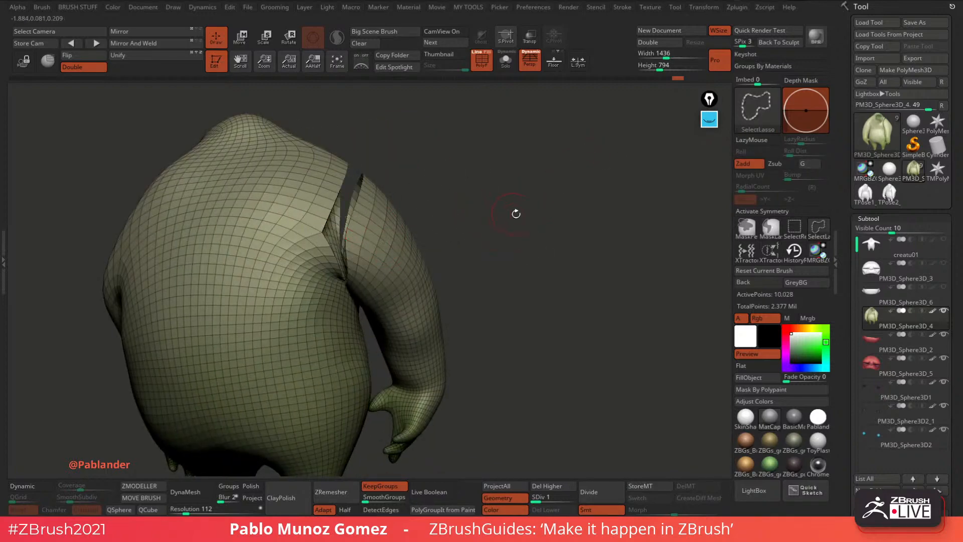
key("3")
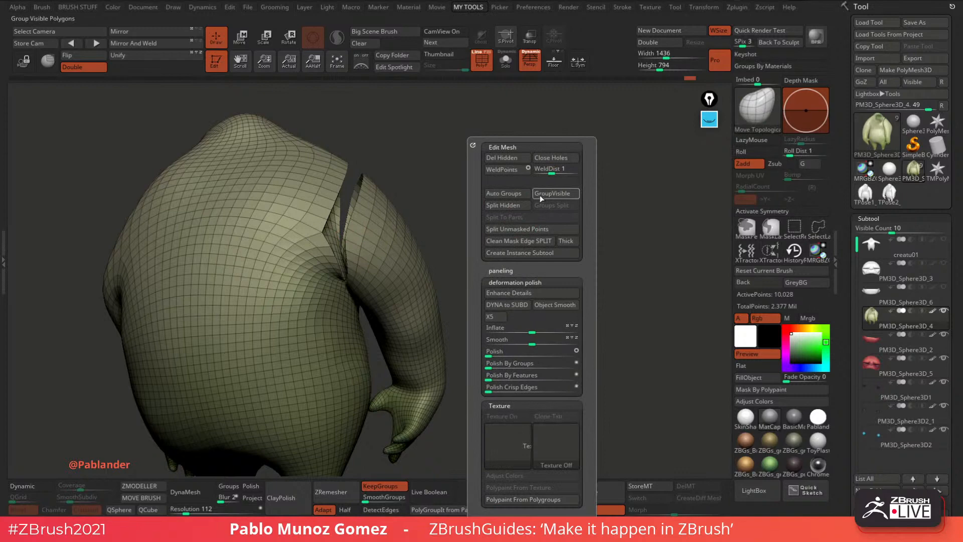
left_click(520, 195)
Isolate the creature's right arm including its shoulder loop, give it its own polygroup, and show the whole body again.
left_click(410, 253, "ctrl+shift")
left_click(555, 260, "ctrl+shift")
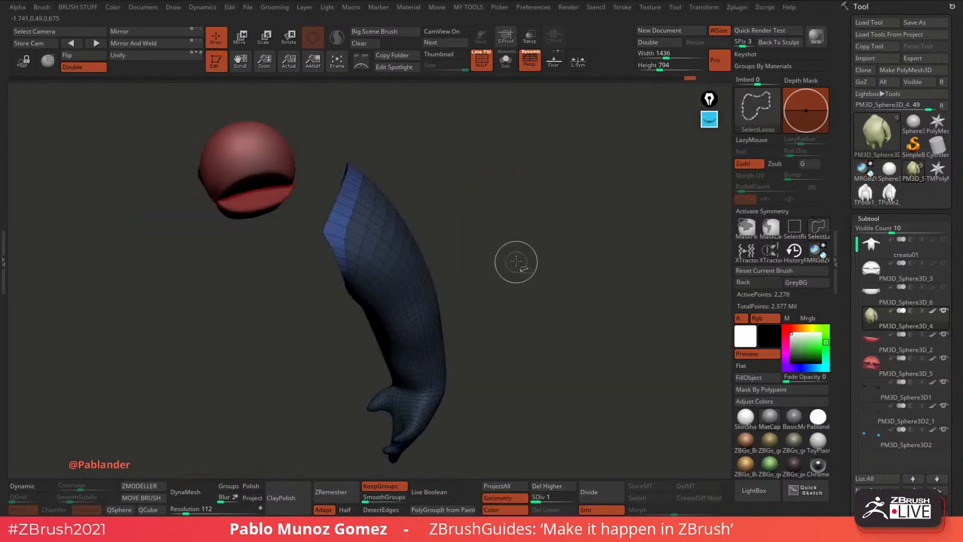
key("3")
left_click(464, 254, "ctrl+shift")
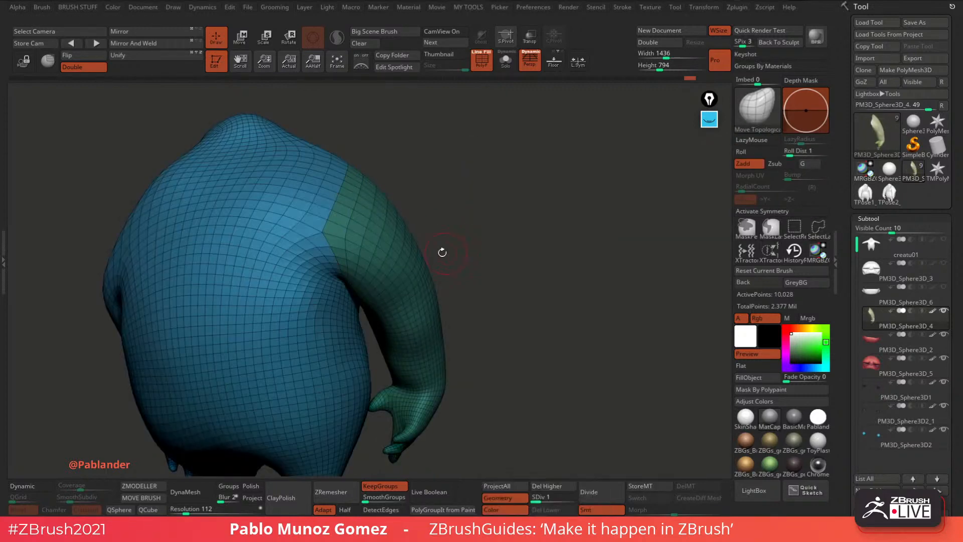
Hide an edge loop around the left shoulder along with the grouped right arm, and run Auto Groups on the visible parts.
mouse_move(428, 217)
left_mouse_down()
mouse_move(579, 179)
mouse_move(646, 202)
left_mouse_up()
left_click(317, 222, "ctrl+shift")
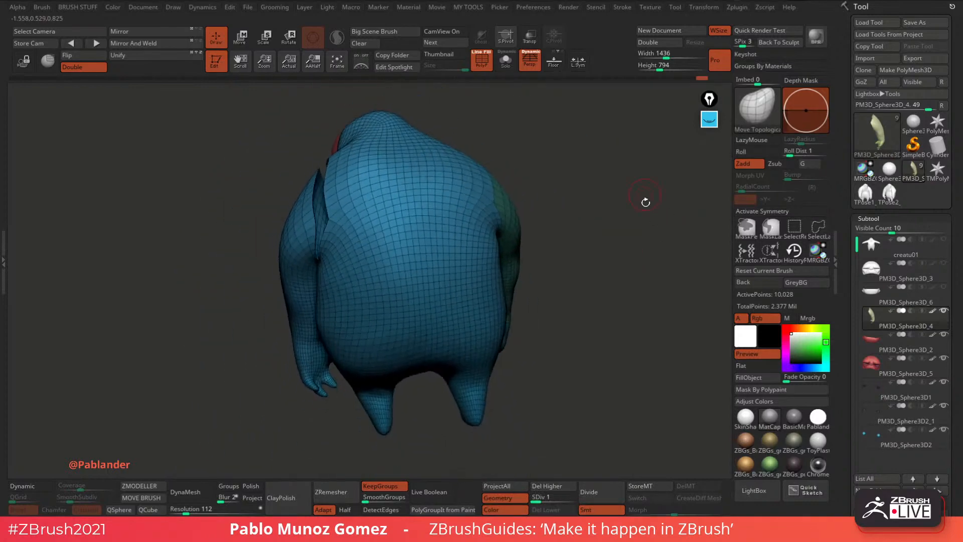
left_click(788, 231)
left_click(513, 253, "ctrl+shift")
key("1")
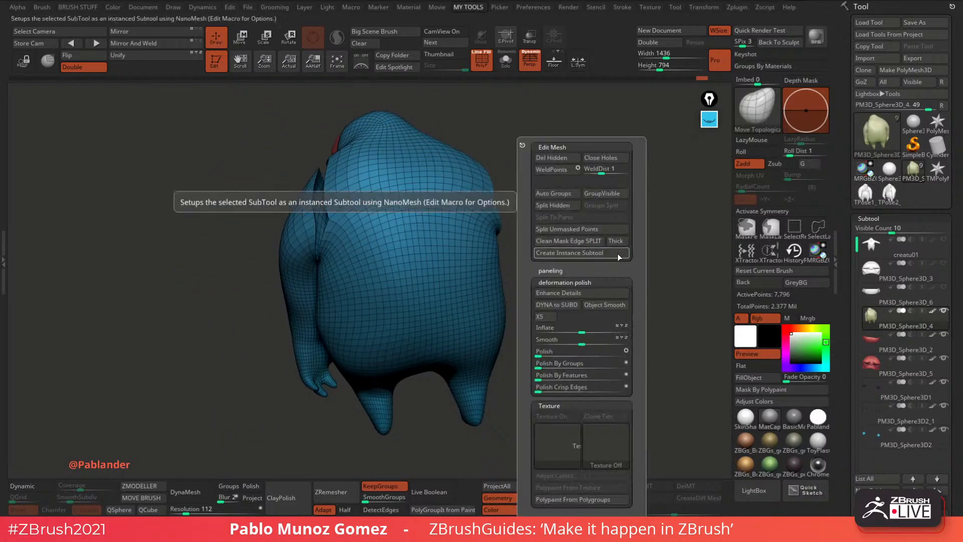
left_click(553, 193)
Isolate the left arm, extend it to include its shoulder loop, group it with GroupVisible, and show the whole body again.
left_click(302, 224, "ctrl+shift")
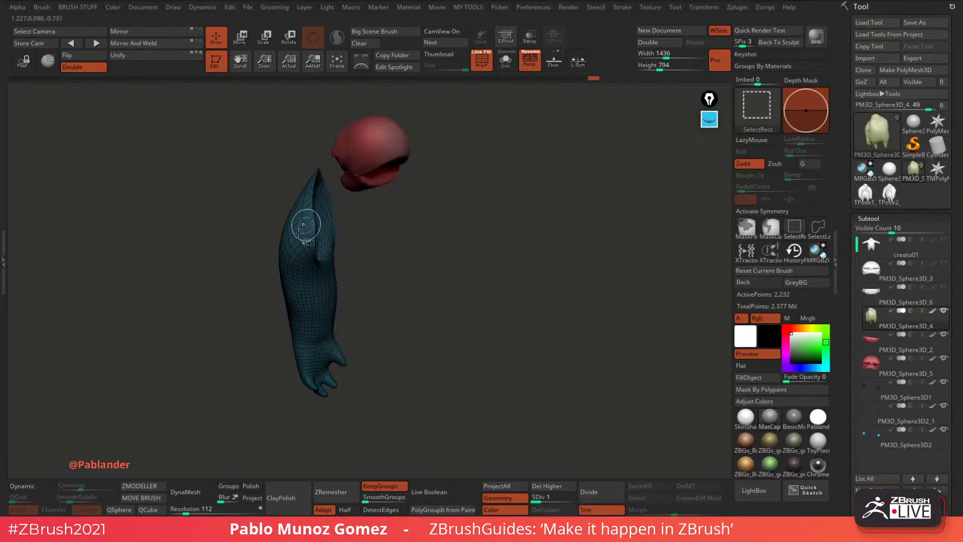
left_click(326, 228, "ctrl+shift")
left_click(326, 229, "ctrl+shift")
left_click_drag(272, 298, 265, 347, "ctrl+shift")
key("1")
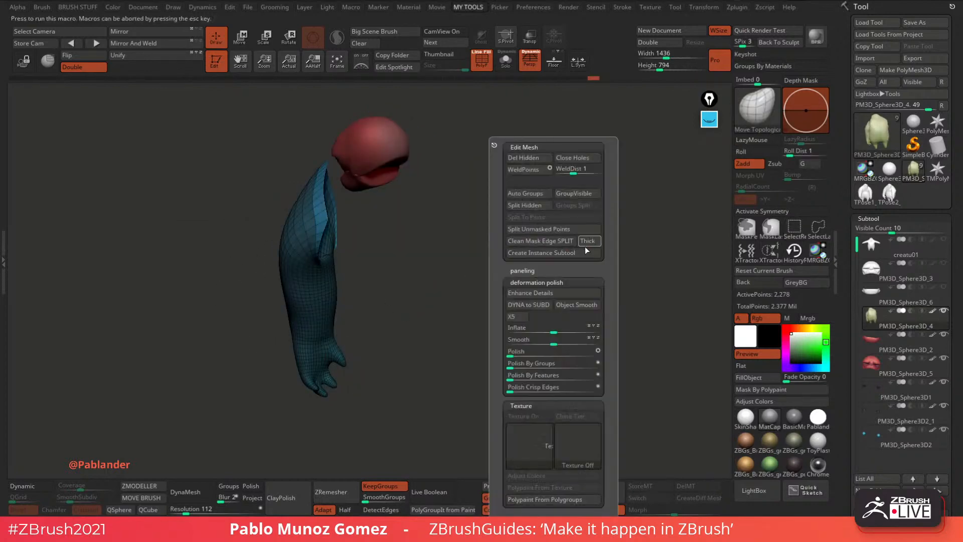
left_click(574, 193)
left_click(474, 268, "ctrl+shift")
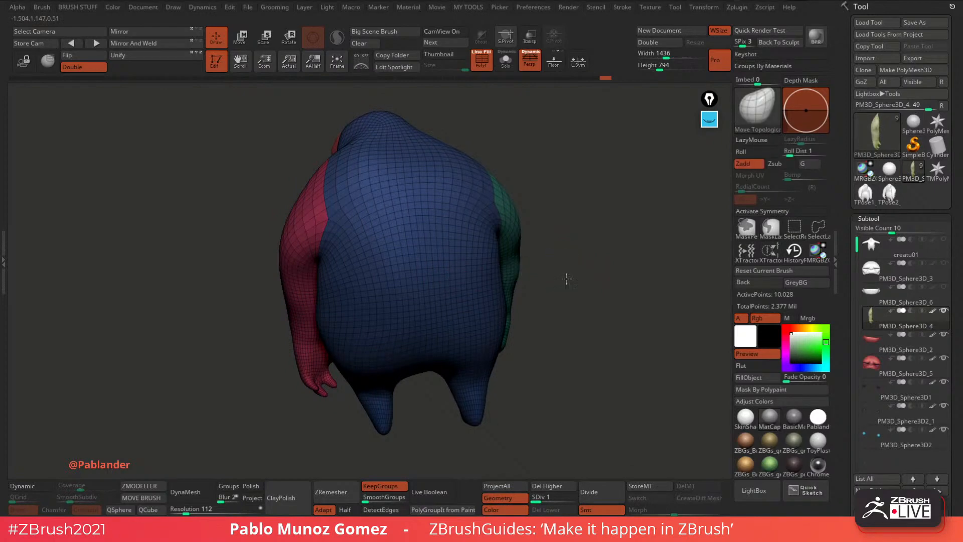
Examine the right hand and right arm in isolation, and bring the whole body back into view.
mouse_move(567, 279)
left_mouse_down()
mouse_move(638, 258)
mouse_move(592, 279)
mouse_move(604, 291)
mouse_move(578, 333)
mouse_move(602, 335)
mouse_move(647, 295)
left_mouse_up()
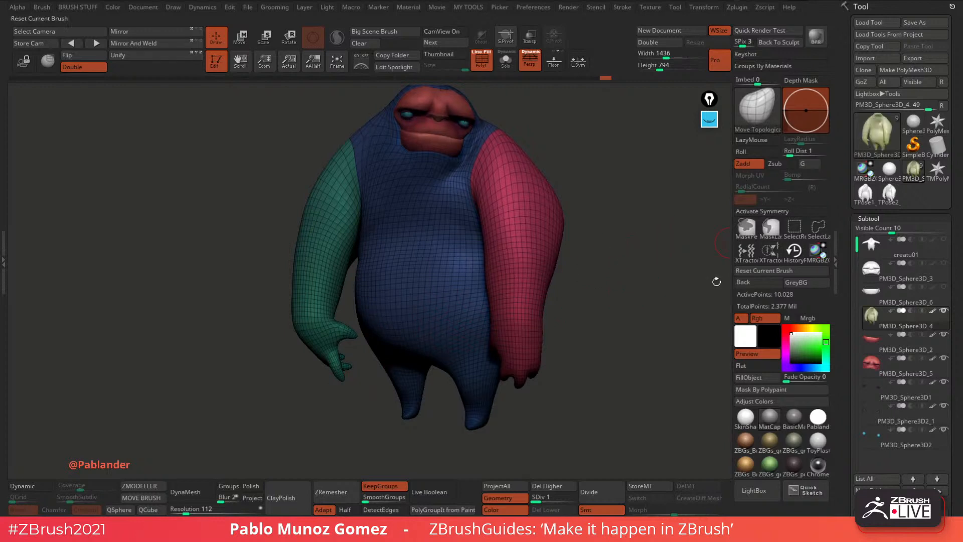
key("ctrl+shift")
mouse_move(380, 420)
left_mouse_down()
mouse_move(348, 421)
mouse_move(383, 422)
mouse_move(385, 408)
left_mouse_up()
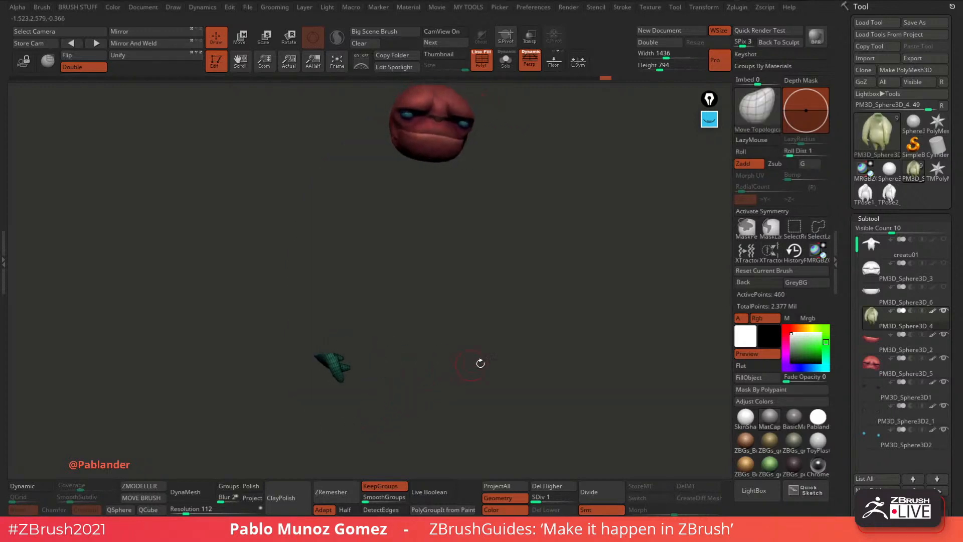
left_click(509, 366, "ctrl+shift")
left_click_drag(497, 371, 467, 364)
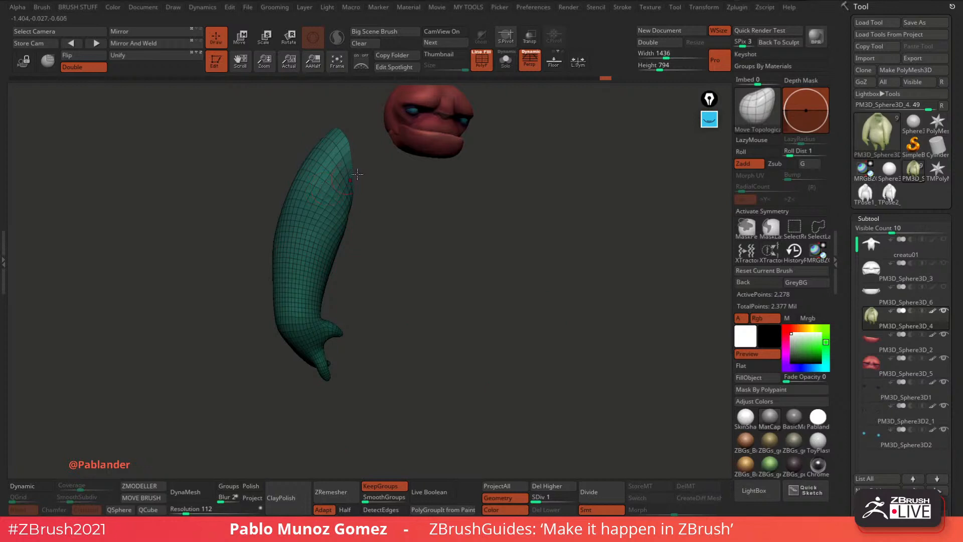
left_click_drag(548, 209, 571, 242)
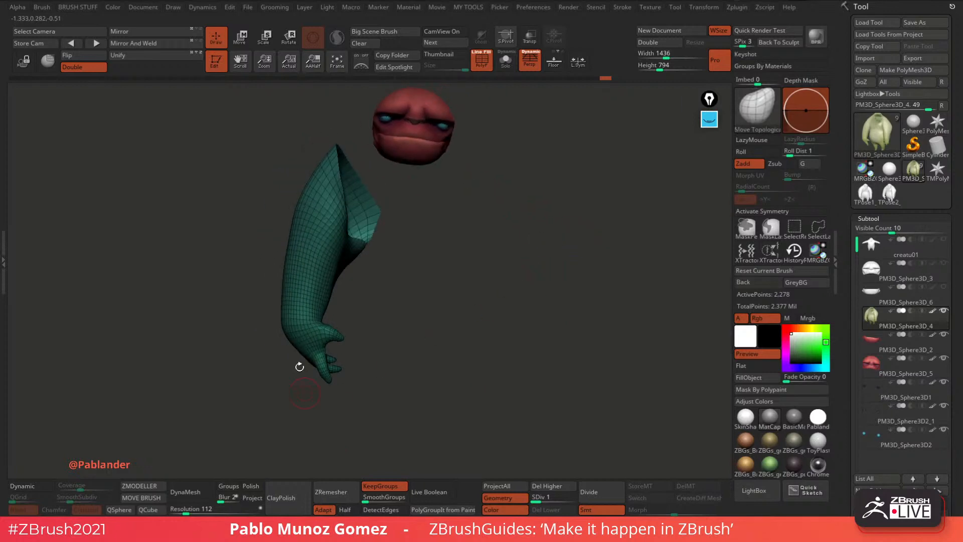
left_click(525, 295, "ctrl+shift")
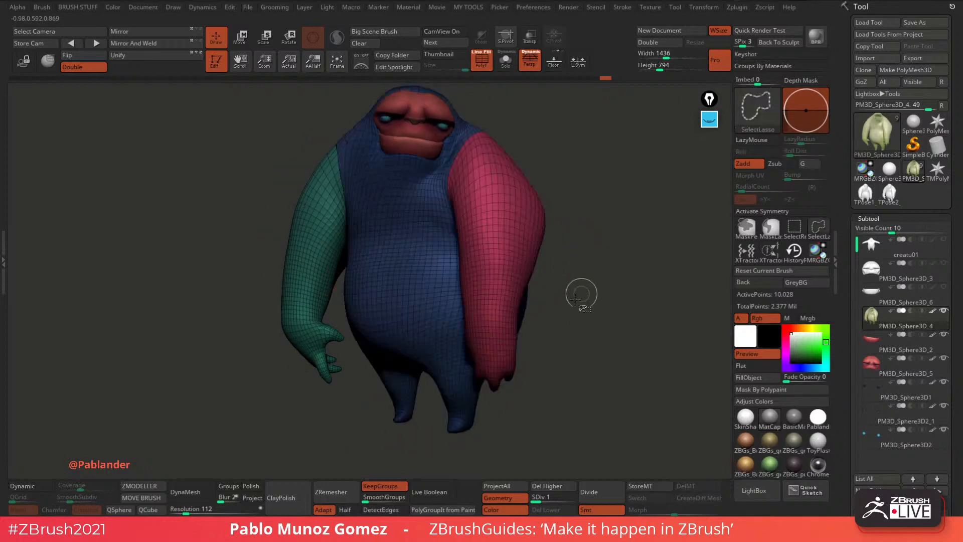
Mask the torso polygroup with both arms left unmasked, show the whole body, and hide the wireframe.
left_click_drag(585, 314, 593, 329)
left_click_drag(553, 255, 562, 176)
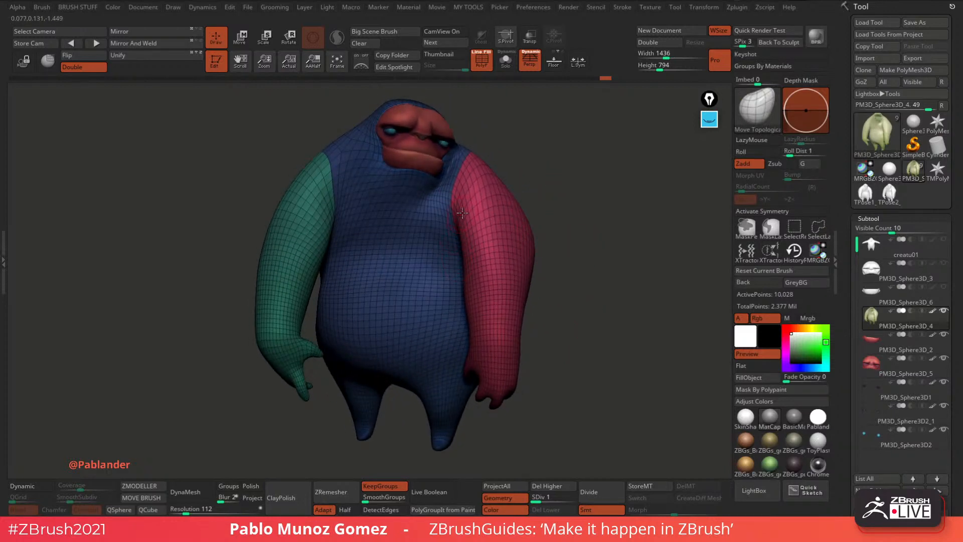
left_click(459, 245, "ctrl+shift")
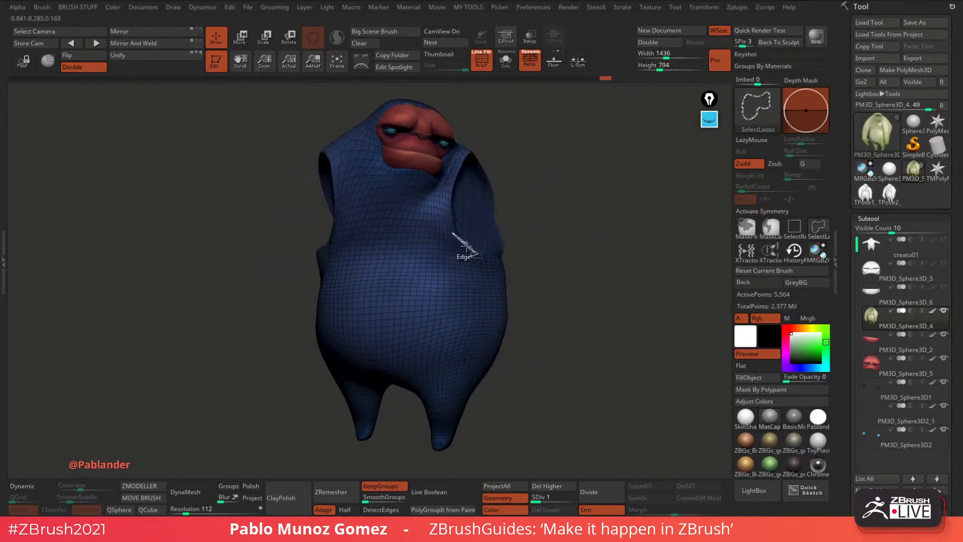
left_click(602, 283, "ctrl+shift")
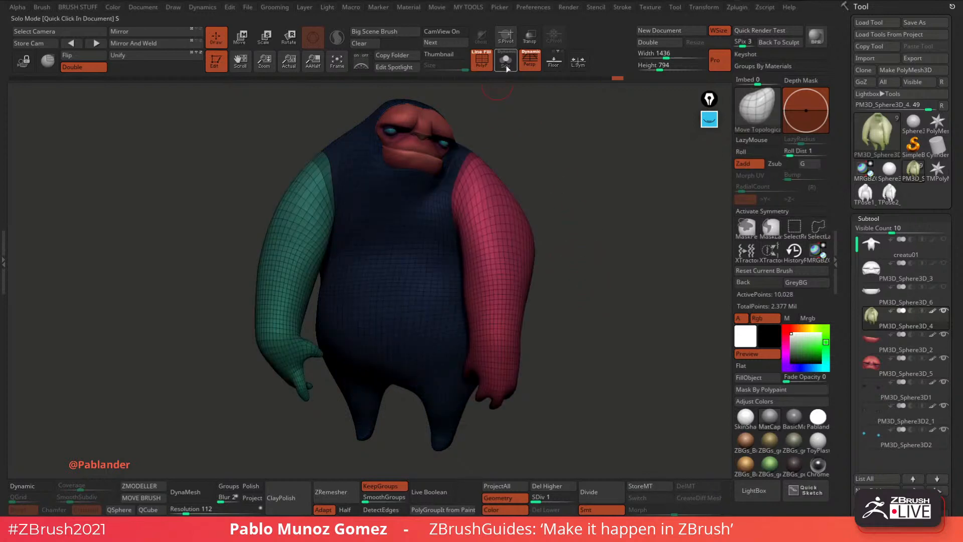
left_click(484, 63)
left_click(507, 62)
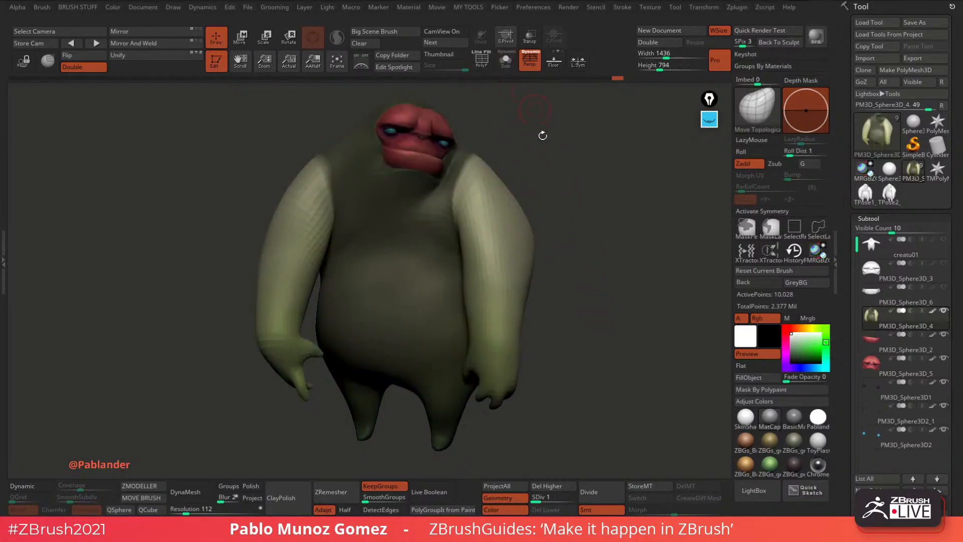
Raise the body subtool back up to subdivision level 4.
key("d")
key("d")
key("d")
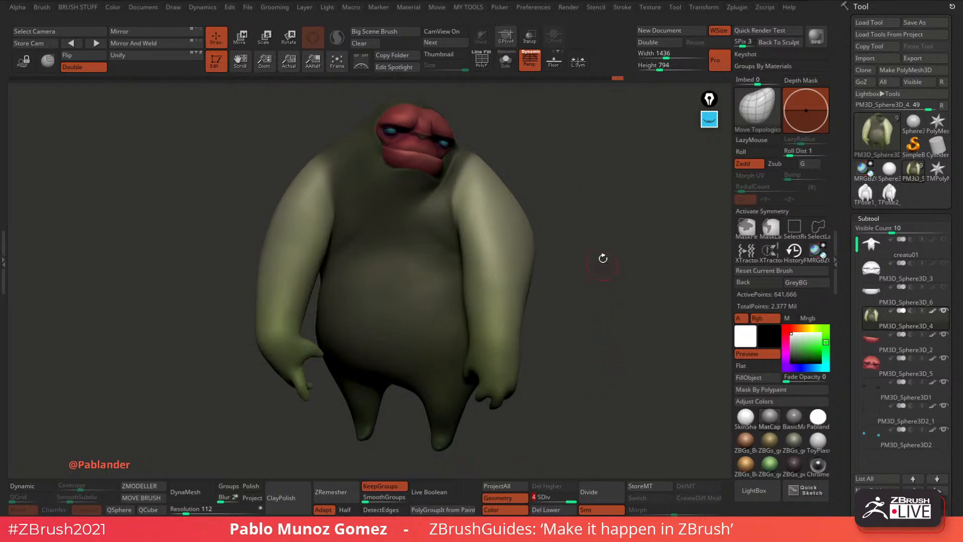
Invert the mask to protect the arms and work the upper chest fold below the face with the Clay brush.
key("b")
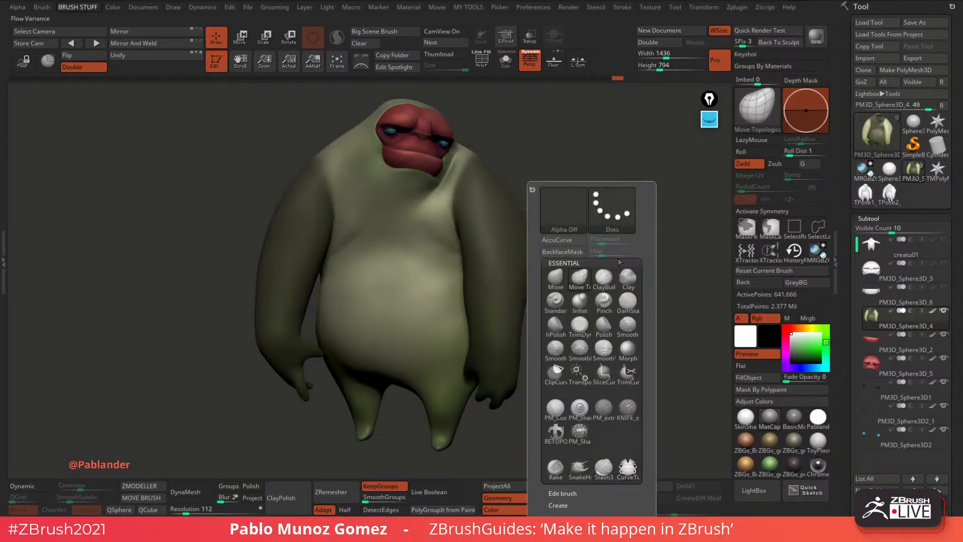
left_click(628, 282)
right_click(592, 216)
right_click_drag(592, 216, 592, 269, "ctrl")
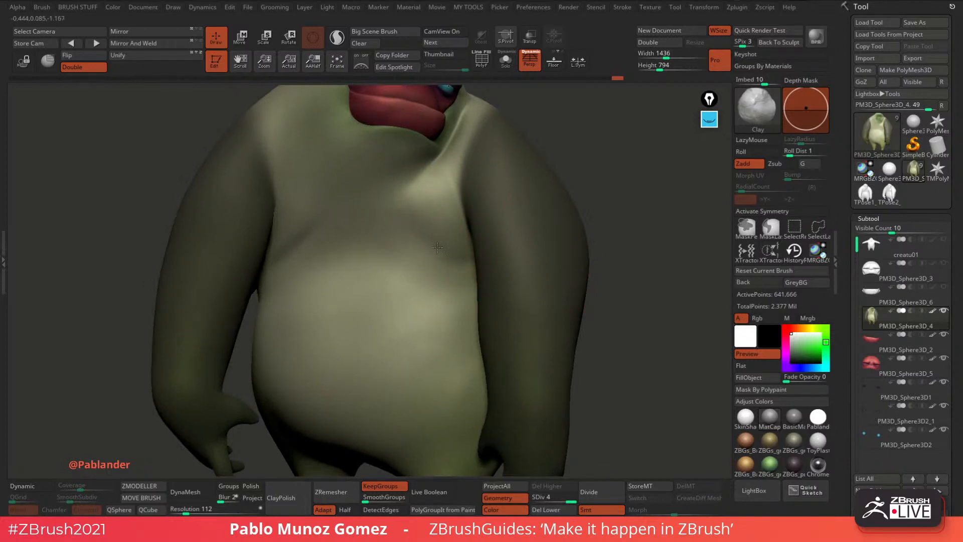
mouse_move(421, 193)
left_mouse_down()
mouse_move(436, 185)
mouse_move(414, 171)
left_mouse_up()
mouse_move(427, 163)
left_mouse_down()
mouse_move(398, 199)
mouse_move(423, 175)
left_mouse_up()
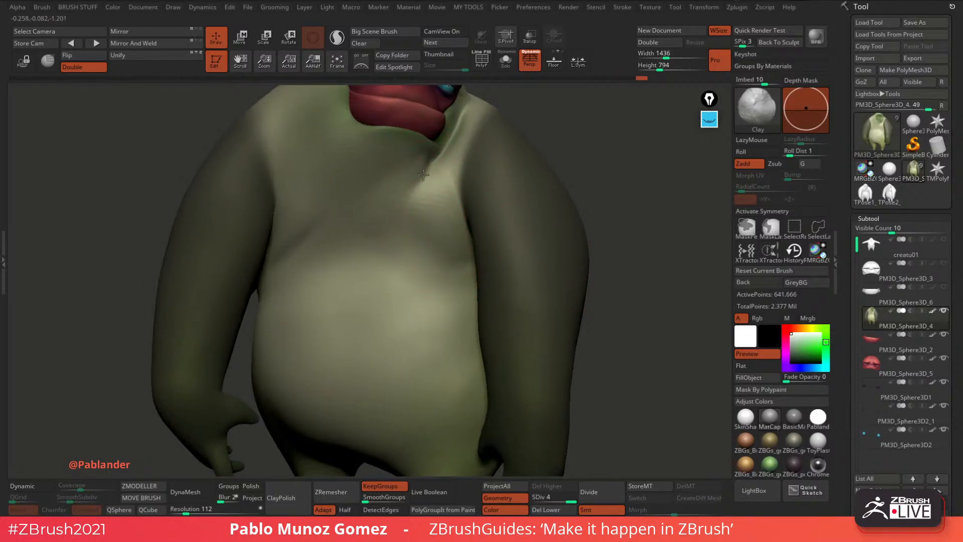
right_click_drag(423, 175, 426, 165)
mouse_move(441, 163)
left_mouse_down()
mouse_move(424, 177)
mouse_move(420, 158)
mouse_move(424, 183)
mouse_move(426, 173)
left_mouse_up()
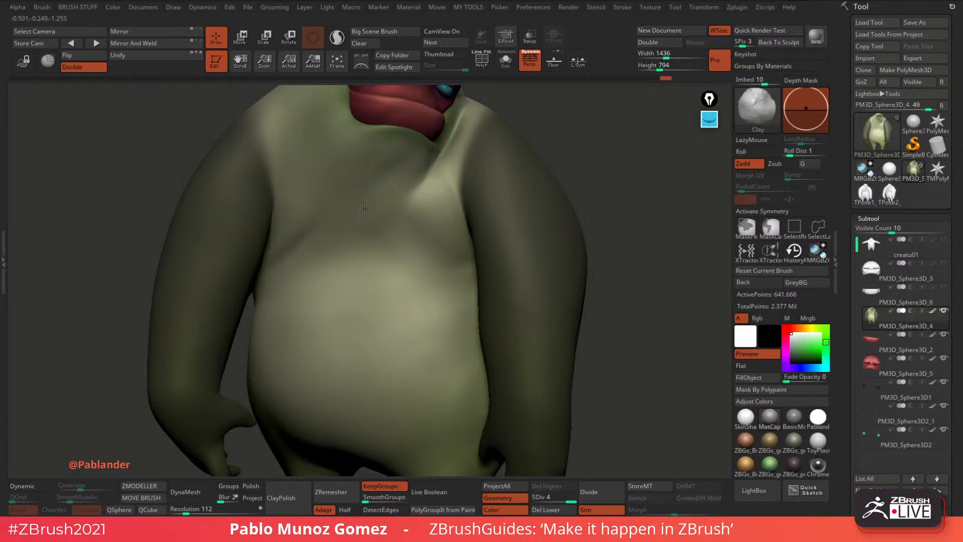
Isolate the torso polygroup, then sculpt and smooth the fold at the creature's right armpit with the Clay brush.
right_click_drag(364, 209, 348, 206)
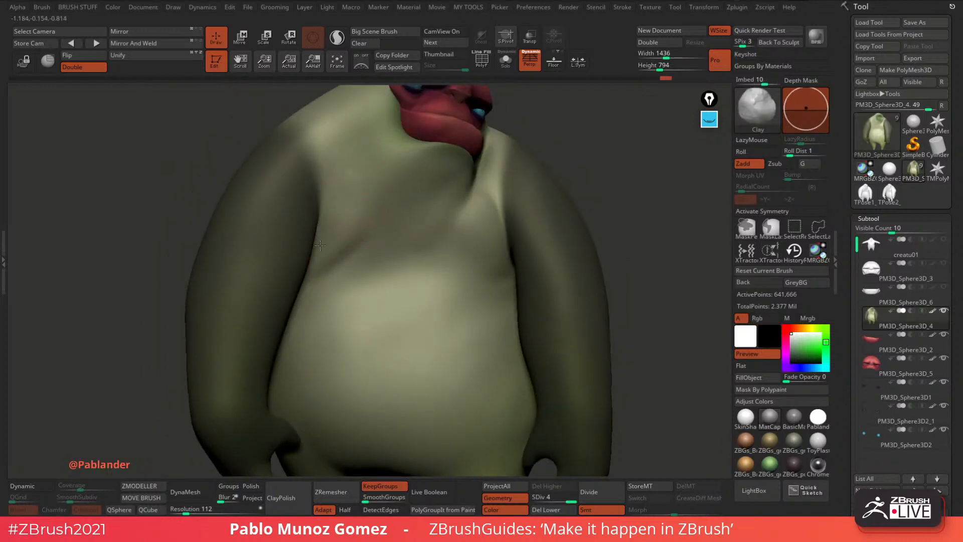
left_click_drag(346, 226, 368, 214)
left_click(345, 203, "ctrl+shift")
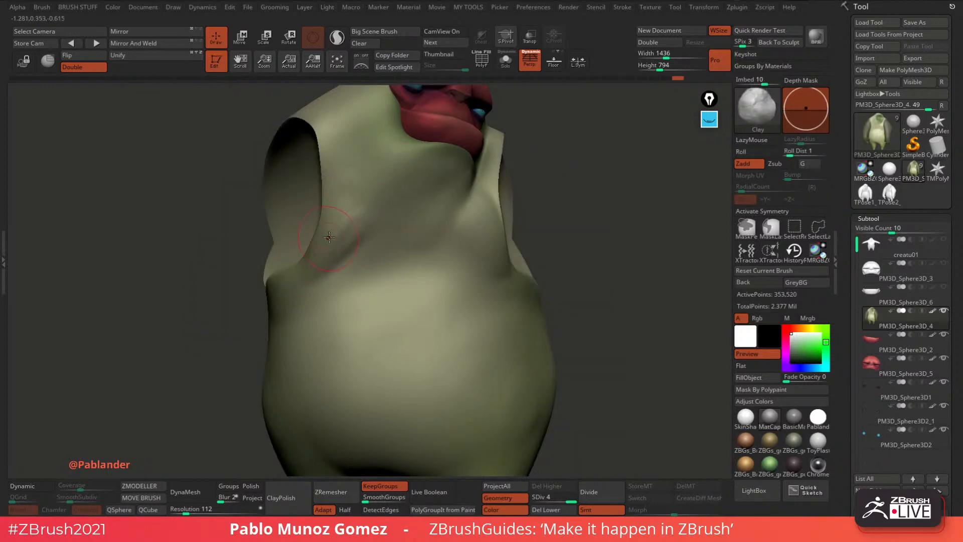
left_click_drag(291, 276, 278, 283)
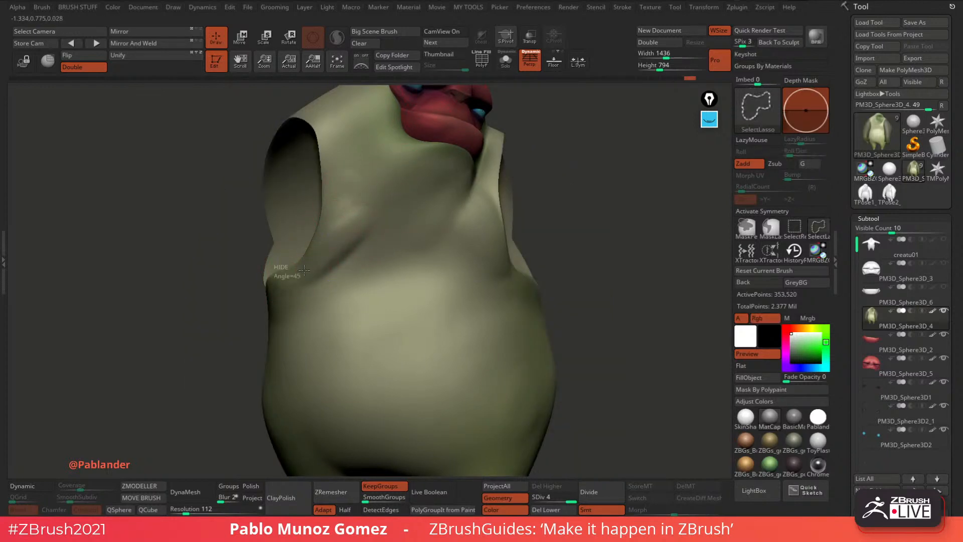
left_click(339, 244, "ctrl+shift")
left_click(336, 261, "ctrl+shift")
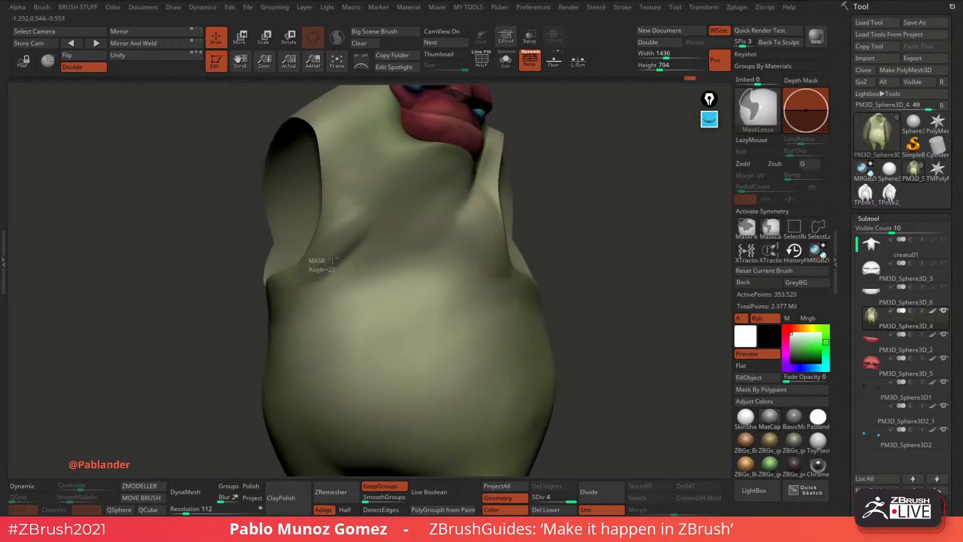
left_click_drag(326, 274, 330, 267)
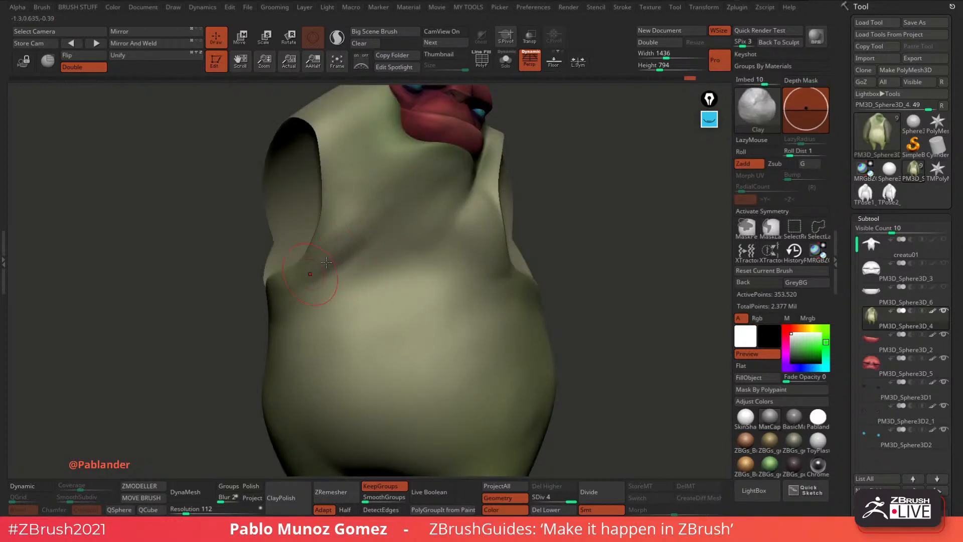
left_click_drag(326, 263, 357, 230)
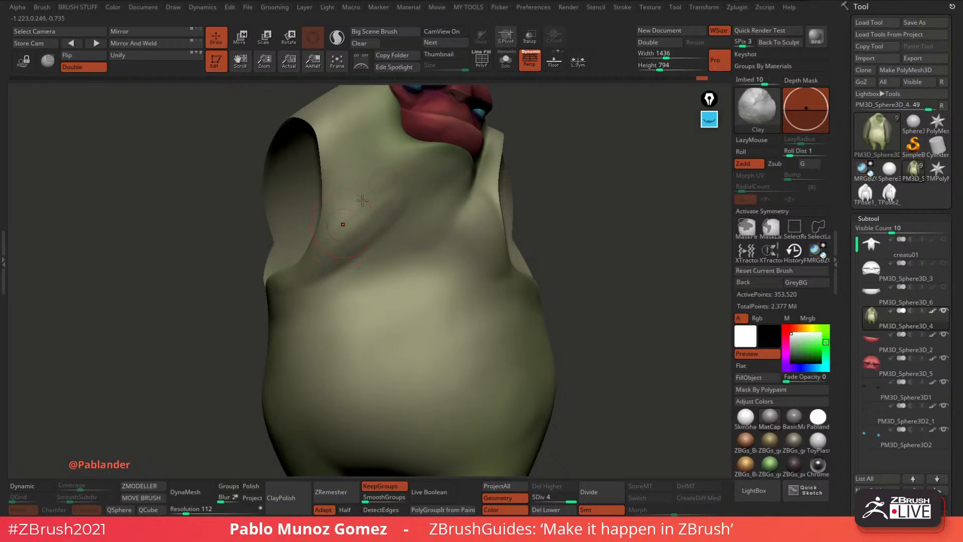
left_click_drag(377, 209, 388, 202, "shift")
Sculpt and smooth the chest beside the creature's left armpit with the Clay brush, and show the arms again.
right_click_drag(577, 196, 491, 196)
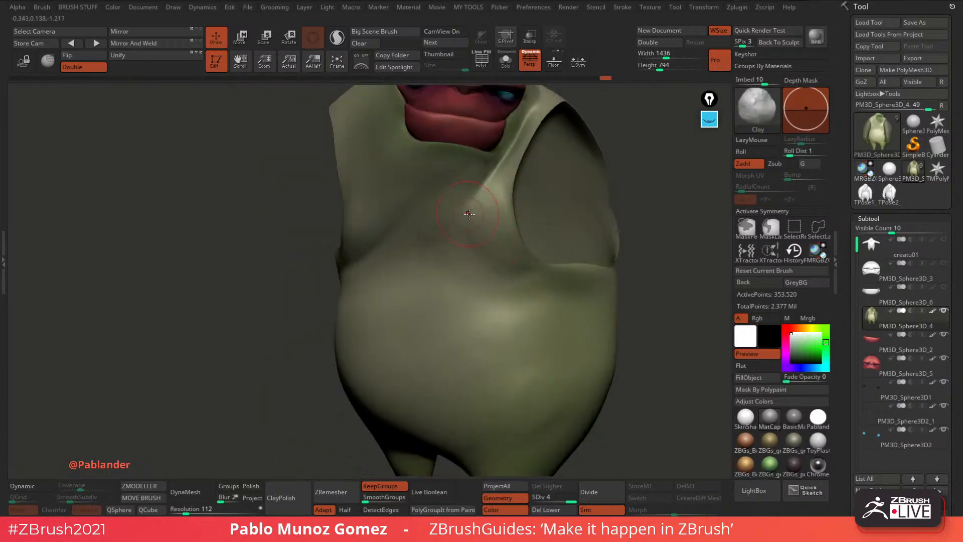
mouse_move(469, 213)
left_mouse_down()
mouse_move(472, 251)
mouse_move(476, 216)
mouse_move(480, 242)
left_mouse_up()
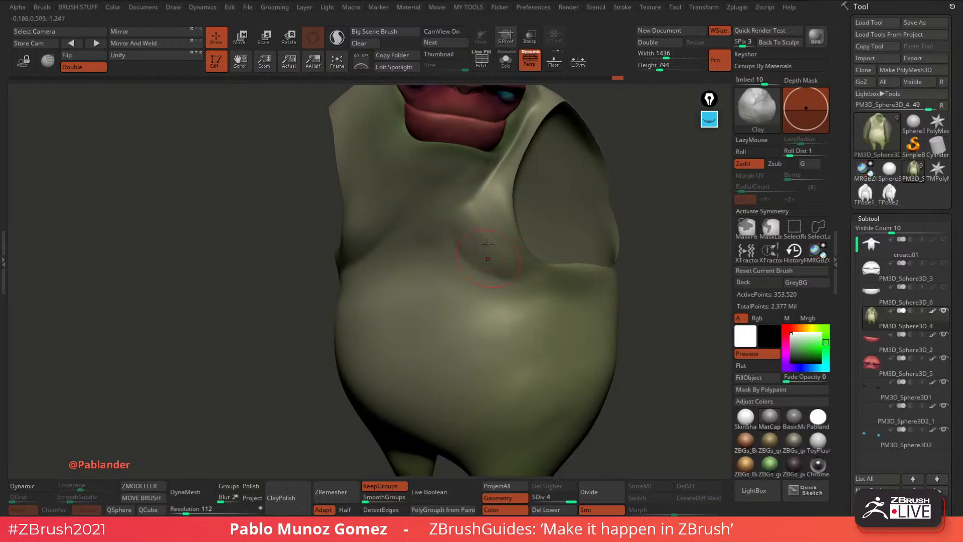
right_click_drag(508, 239, 498, 223)
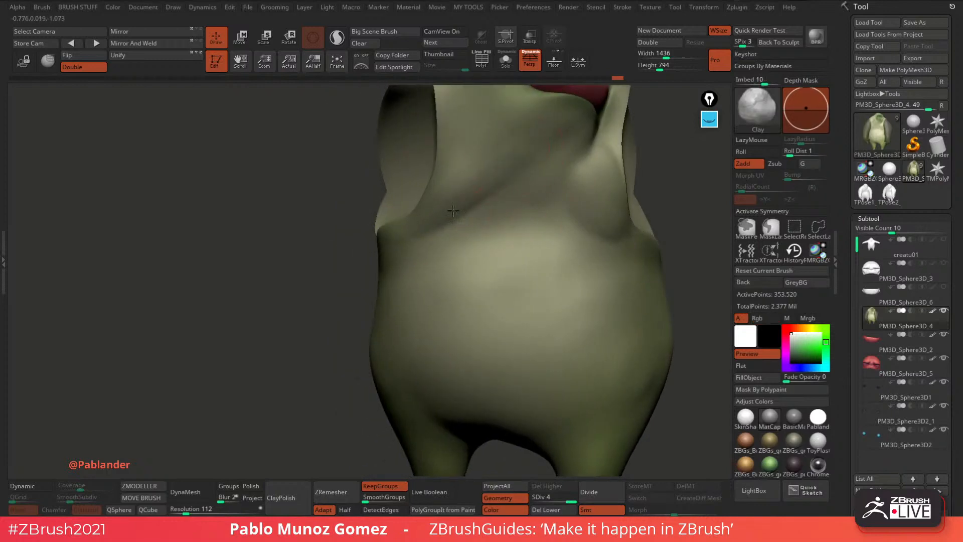
right_click_drag(418, 232, 392, 192)
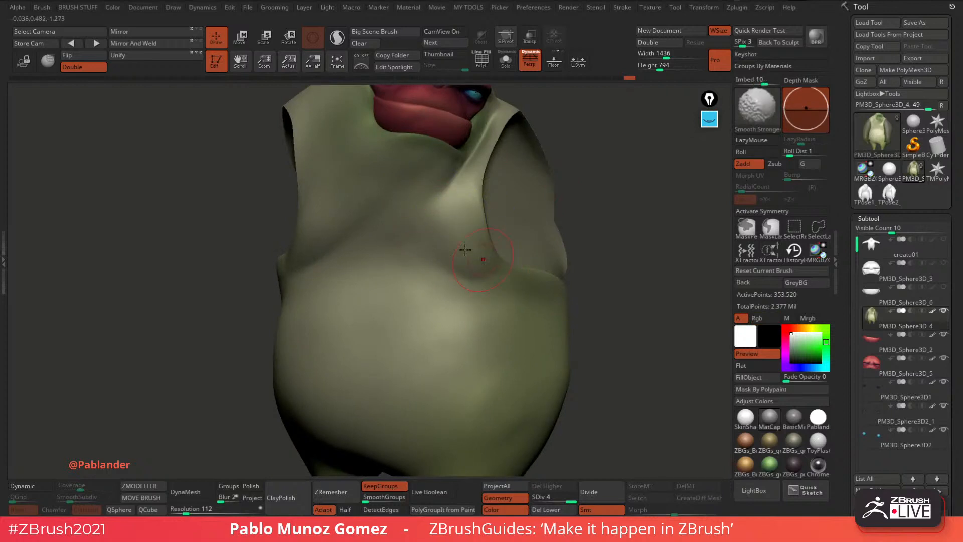
left_click_drag(484, 262, 495, 263)
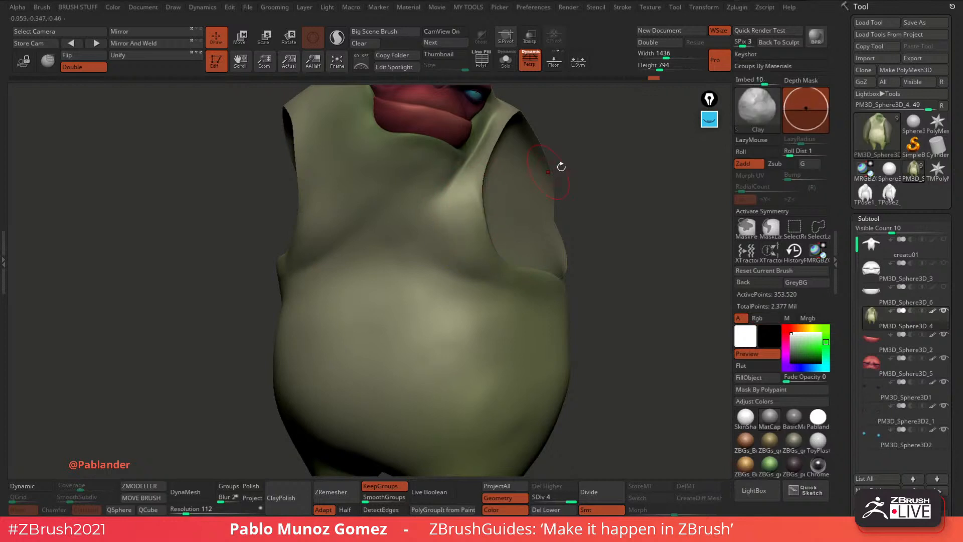
left_click(607, 172, "ctrl+shift")
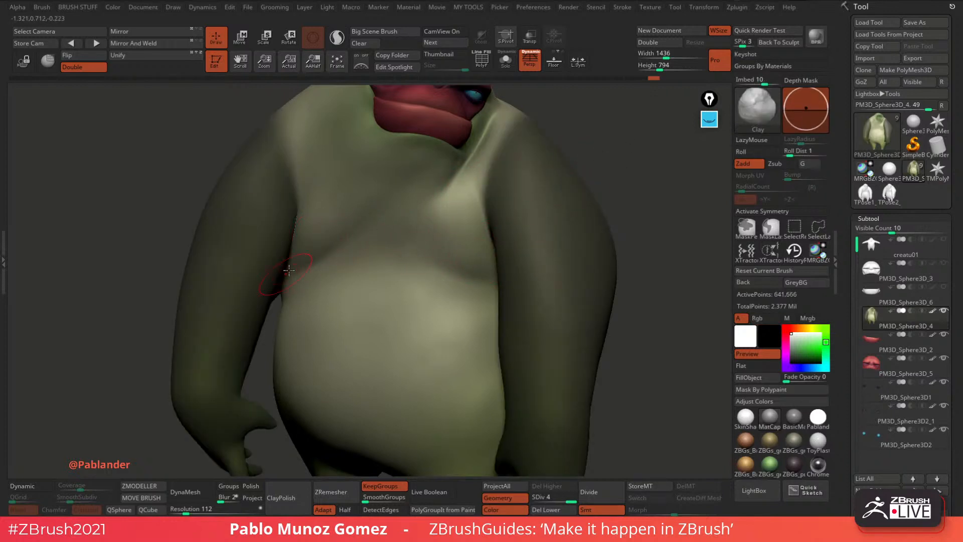
mouse_move(311, 256)
left_mouse_down()
mouse_move(355, 211)
mouse_move(307, 223)
mouse_move(308, 236)
left_mouse_up()
Build up the diagonal fold between the chin and the creature's left chest with the Clay brush and smooth it.
mouse_move(625, 166)
left_mouse_down("alt")
mouse_move(584, 220)
mouse_move(546, 168)
mouse_move(561, 183)
left_mouse_up("alt")
key("space")
left_click(572, 183)
left_click_drag(599, 124, 559, 155)
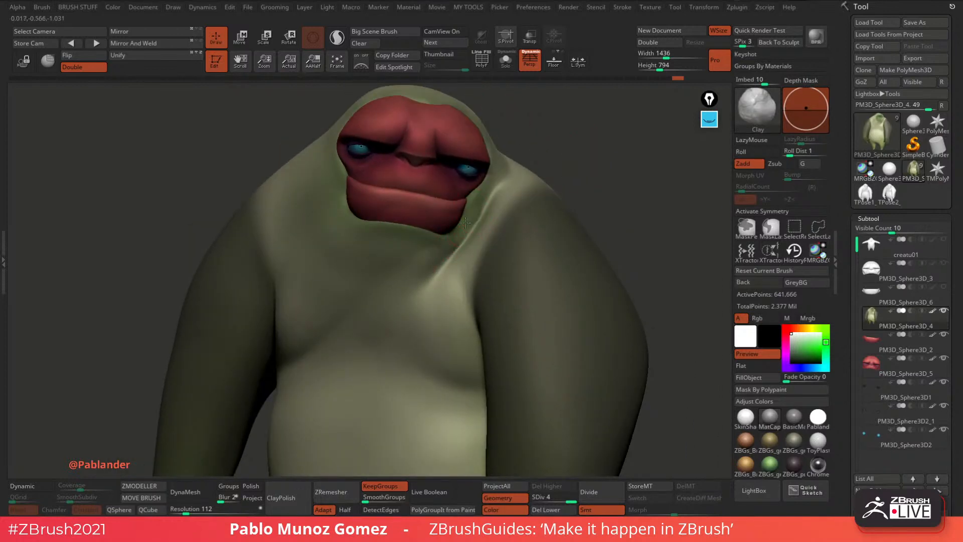
mouse_move(465, 223)
left_mouse_down()
mouse_move(448, 243)
mouse_move(475, 208)
left_mouse_up()
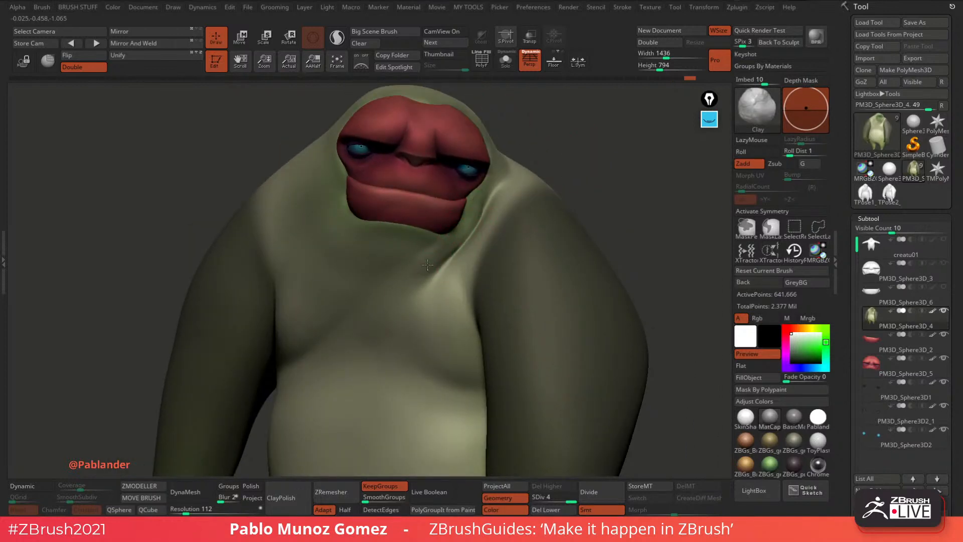
key("shift")
left_click_drag(441, 246, 463, 232)
key("shift")
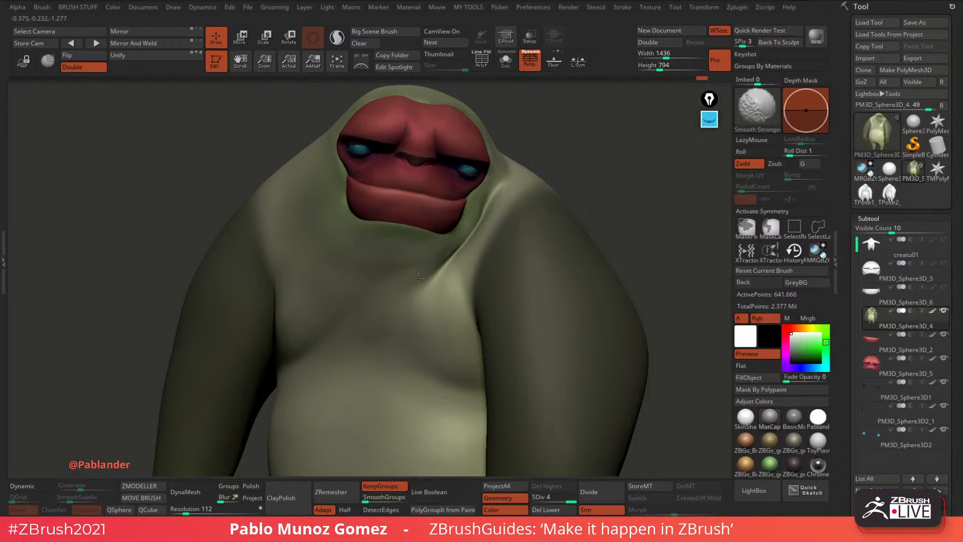
Smooth the area between the neck and the creature's left shoulder.
right_click(491, 180)
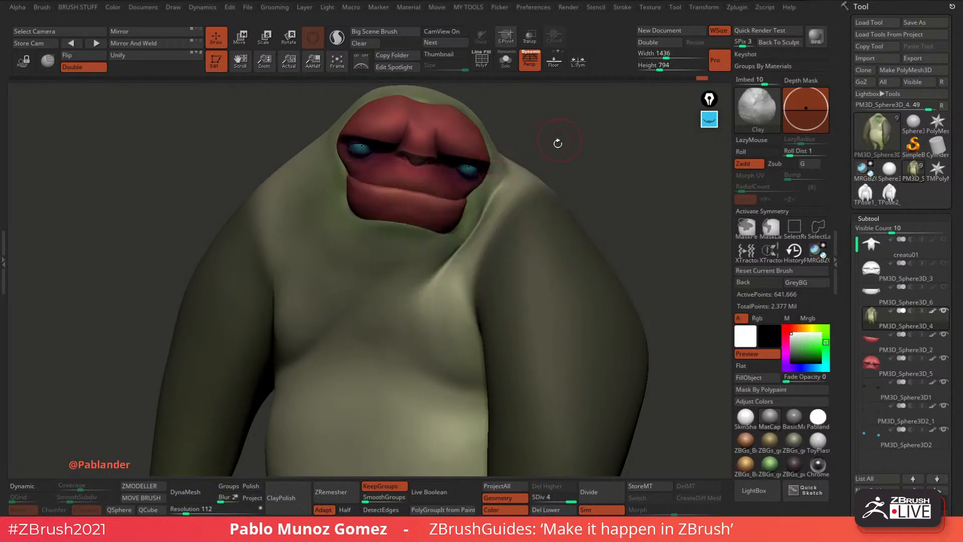
left_click_drag(557, 144, 538, 159)
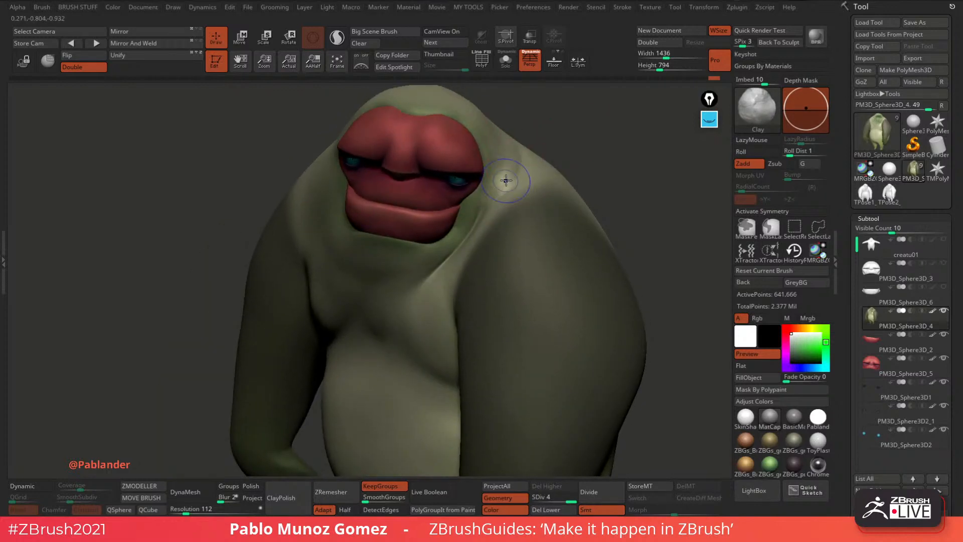
key("shift")
left_click_drag(518, 131, 511, 184, "shift")
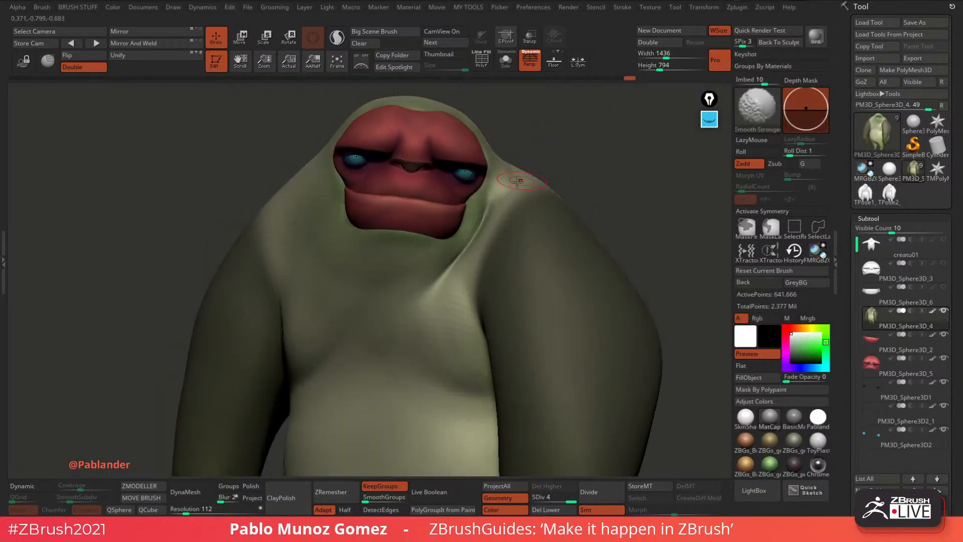
key("shift")
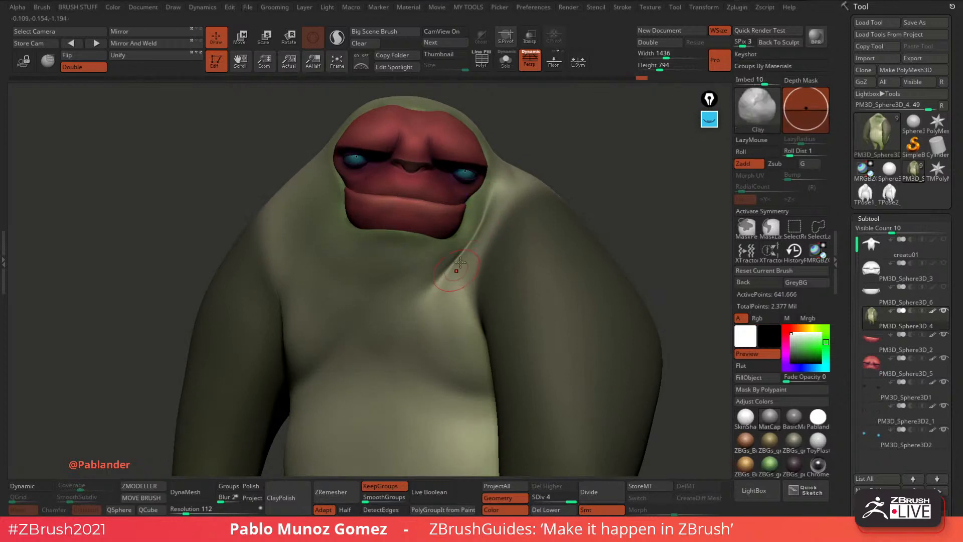
Carve a crease from the fold beside the chin across the upper chest with the DamStandard brush.
key("b")
key("d")
key("s")
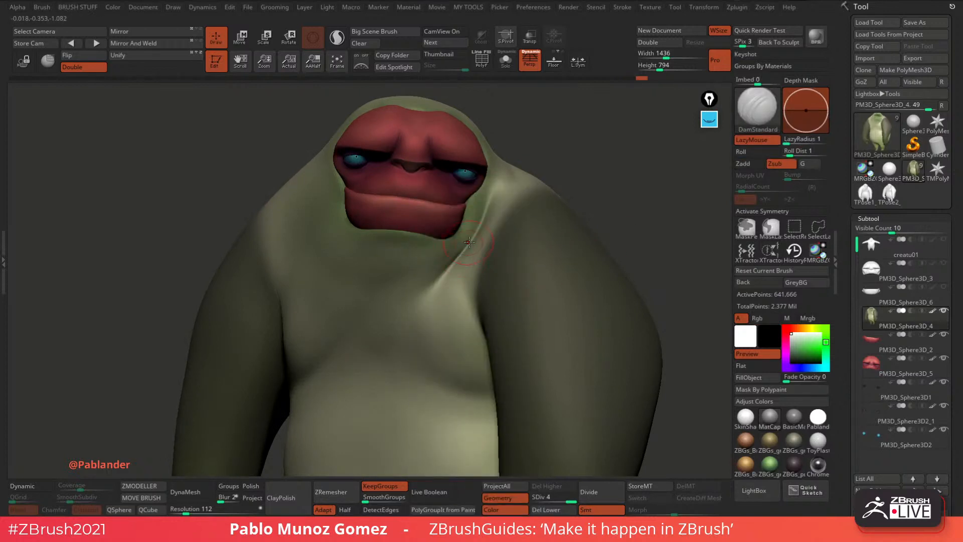
left_click_drag(466, 246, 389, 287)
key("shift")
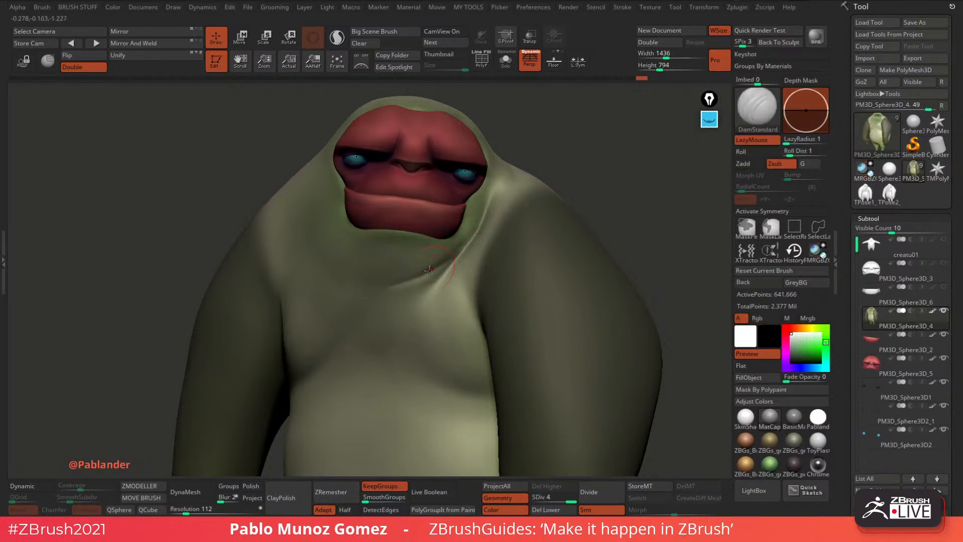
key("space")
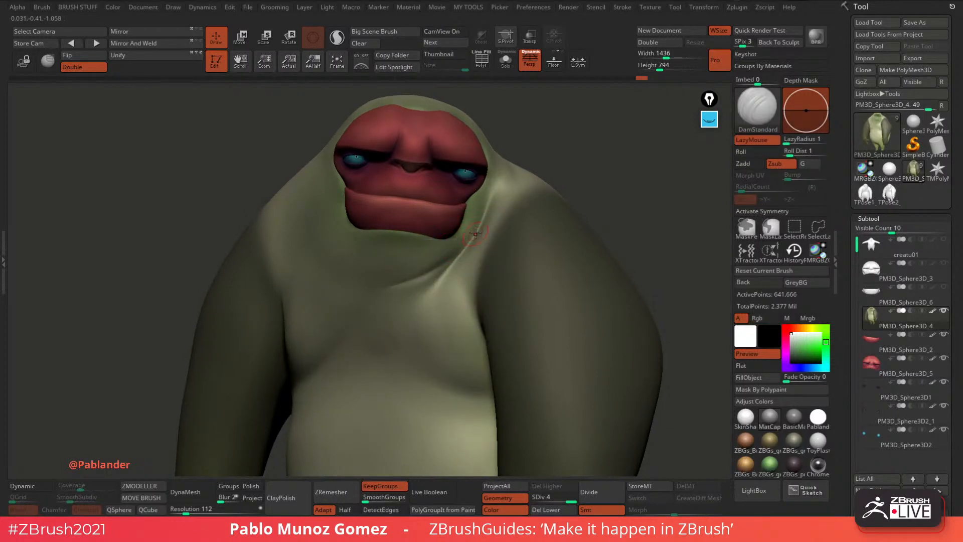
key("shift")
Deepen the crease below the chin with DamStandard and soften its end and the adjoining chest fold.
right_click_drag(491, 249, 523, 235, "alt")
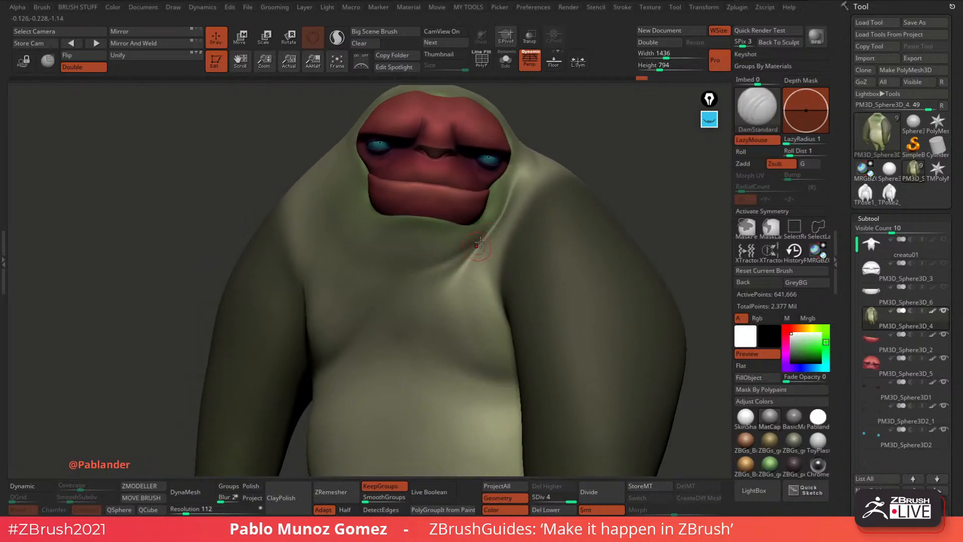
key("shift")
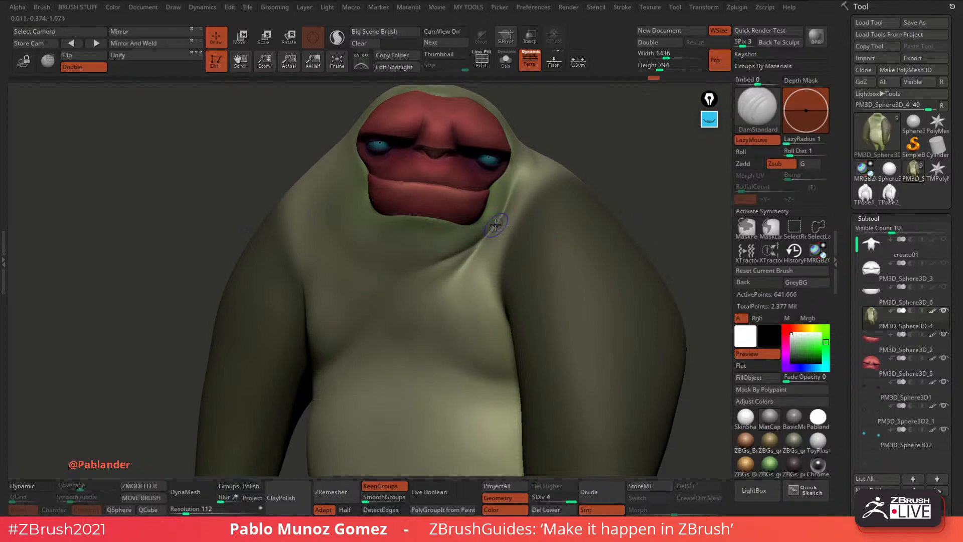
key("shift")
left_click_drag(445, 279, 456, 284, "shift")
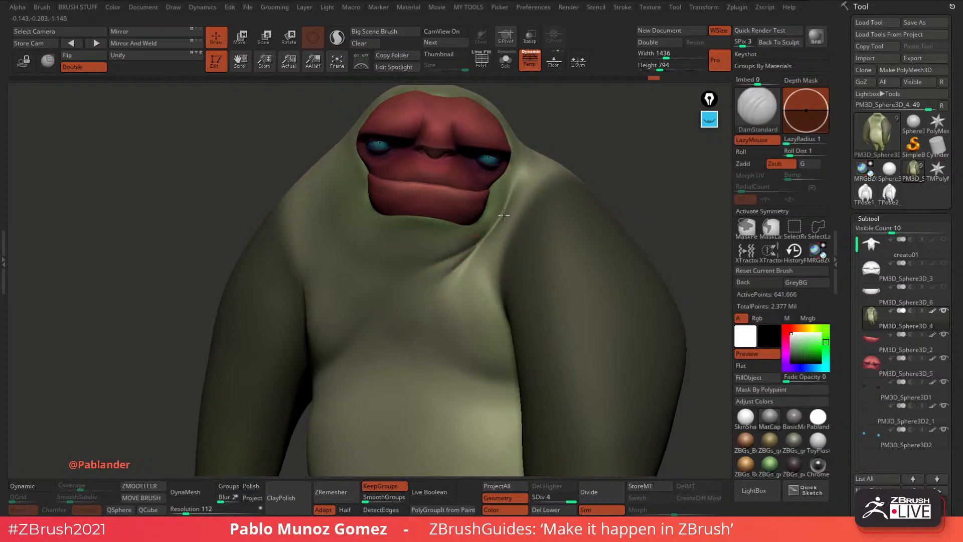
key("shift")
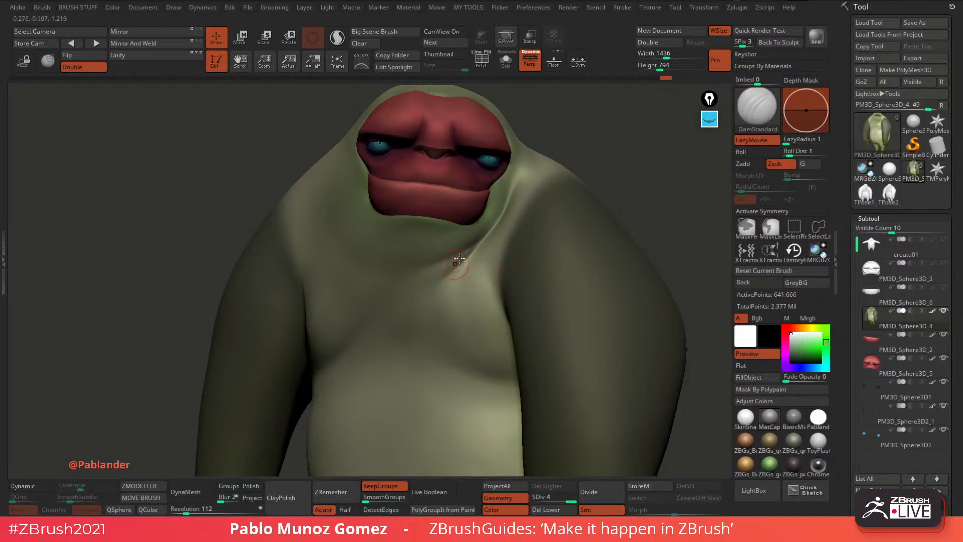
left_click_drag(470, 244, 419, 269)
key("shift")
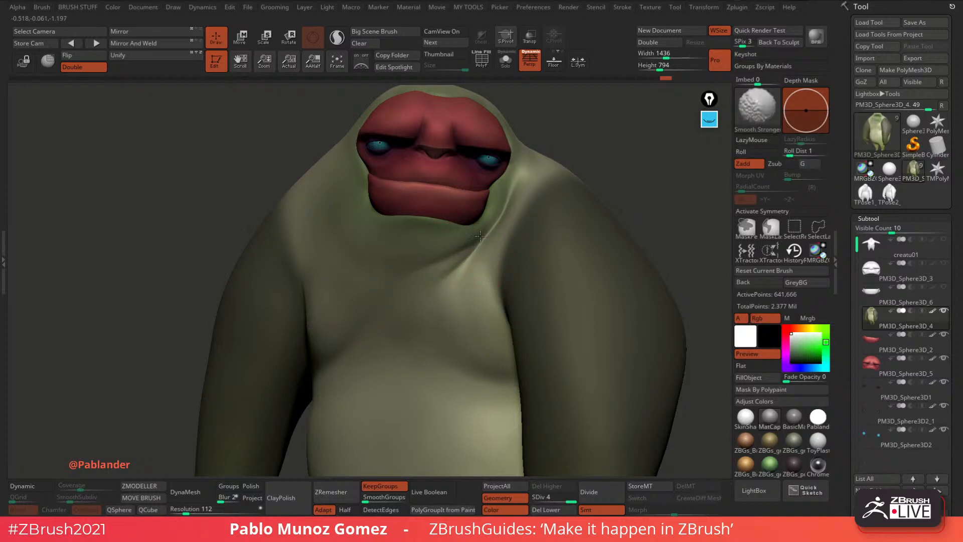
left_click_drag(480, 236, 475, 260, "shift")
key("shift")
mouse_move(606, 179)
left_mouse_down("alt")
mouse_move(580, 185)
mouse_move(601, 202)
left_mouse_up("alt")
left_click_drag(571, 250, 571, 198, "alt")
right_click(453, 267)
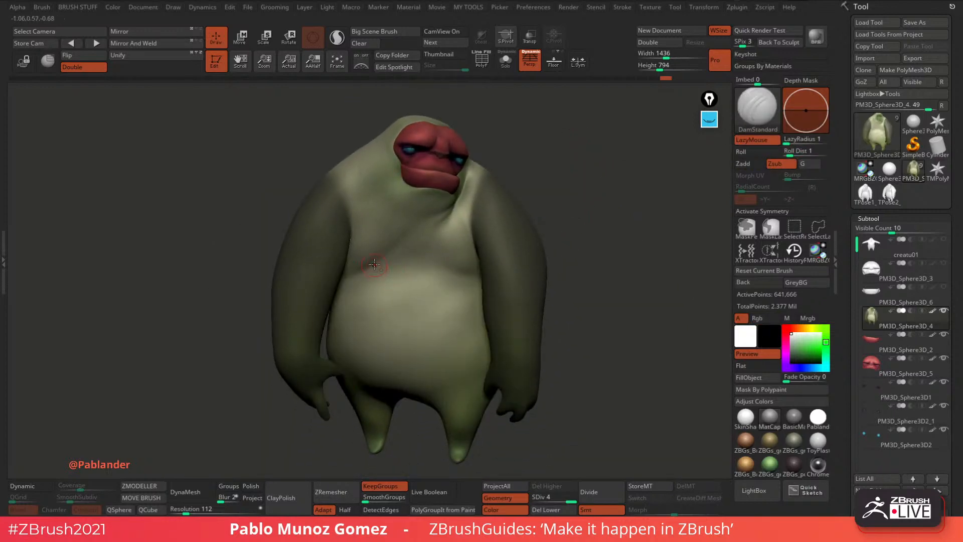
key("ctrl+shift")
right_click_drag(419, 241, 413, 206)
left_click_drag(348, 254, 472, 254)
key("ctrl+z")
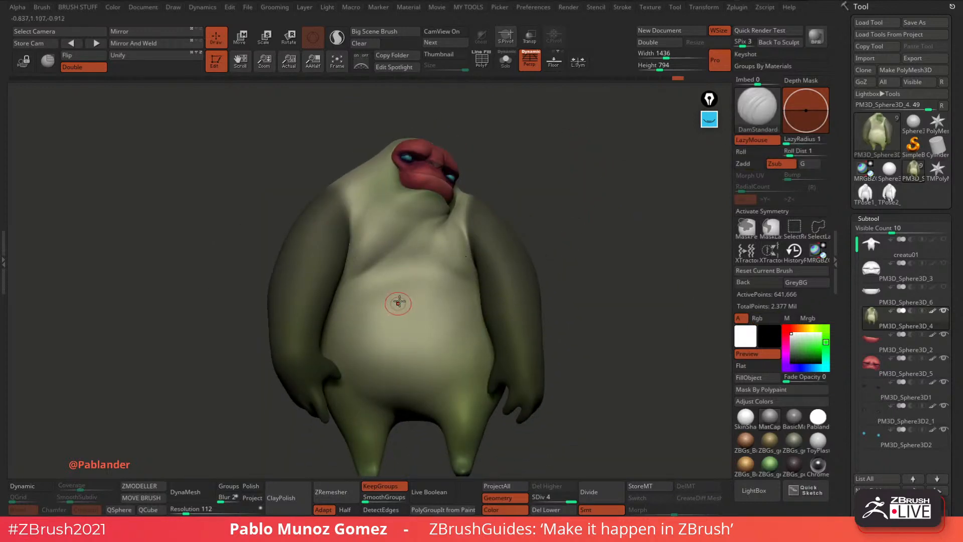
Isolate the torso polygroup and carve the diagonal chest fold toward the creature's right armpit with DamStandard, smoothing its edges.
left_click(413, 291, "ctrl+shift")
mouse_move(386, 301)
right_mouse_down()
mouse_move(422, 297)
mouse_move(333, 327)
mouse_move(393, 347)
mouse_move(371, 298)
mouse_move(383, 360)
right_mouse_up()
right_click(383, 360)
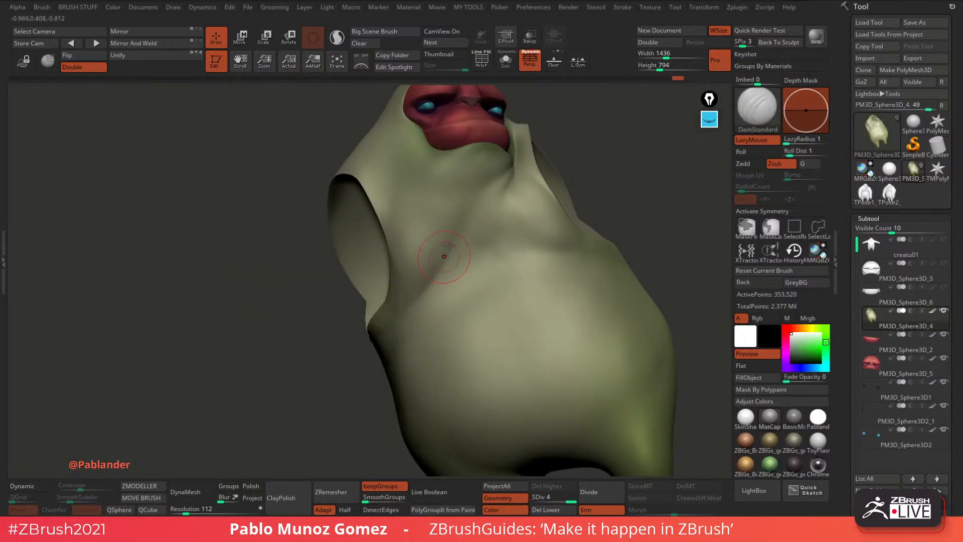
mouse_move(480, 208)
left_mouse_down()
mouse_move(442, 262)
mouse_move(370, 333)
left_mouse_up()
key("shift")
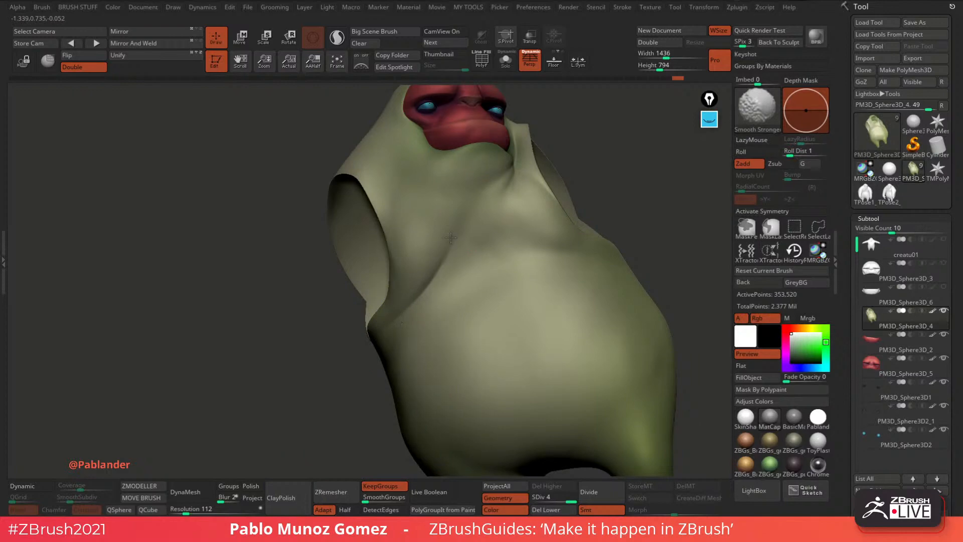
Carve fold creases beneath the creature's left armpit with a resized DamStandard brush and smooth them toward the chest.
mouse_move(581, 231)
right_mouse_down()
mouse_move(608, 240)
mouse_move(590, 284)
mouse_move(570, 247)
right_mouse_up()
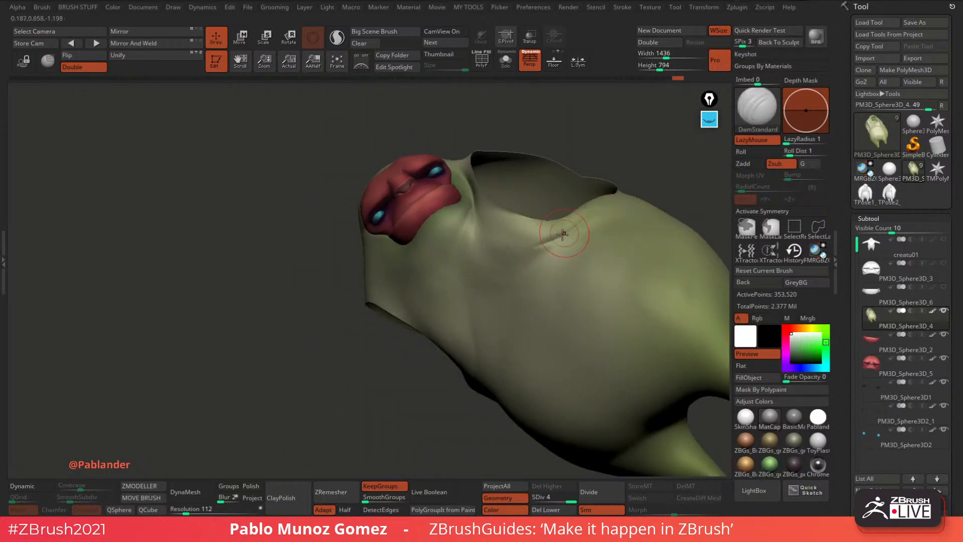
key("space")
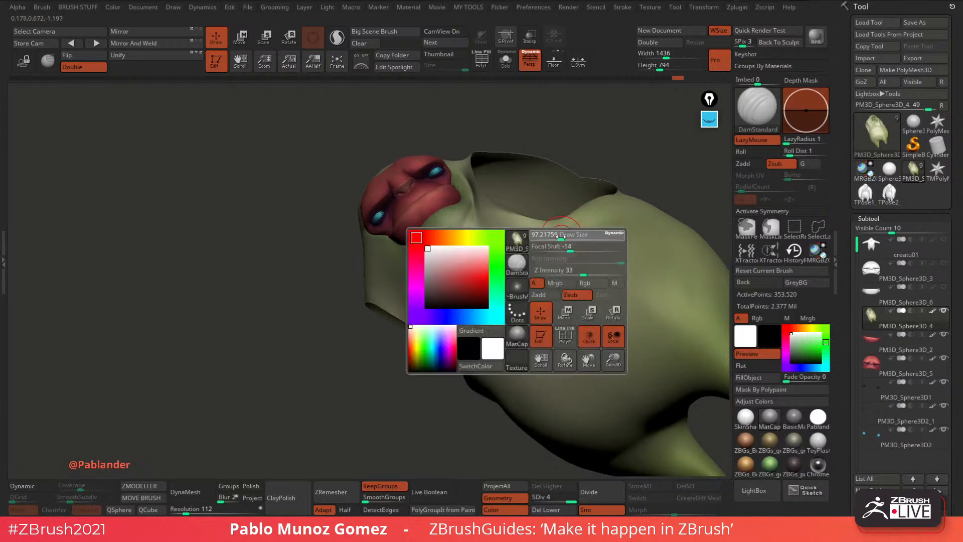
right_click_drag(562, 236, 587, 221)
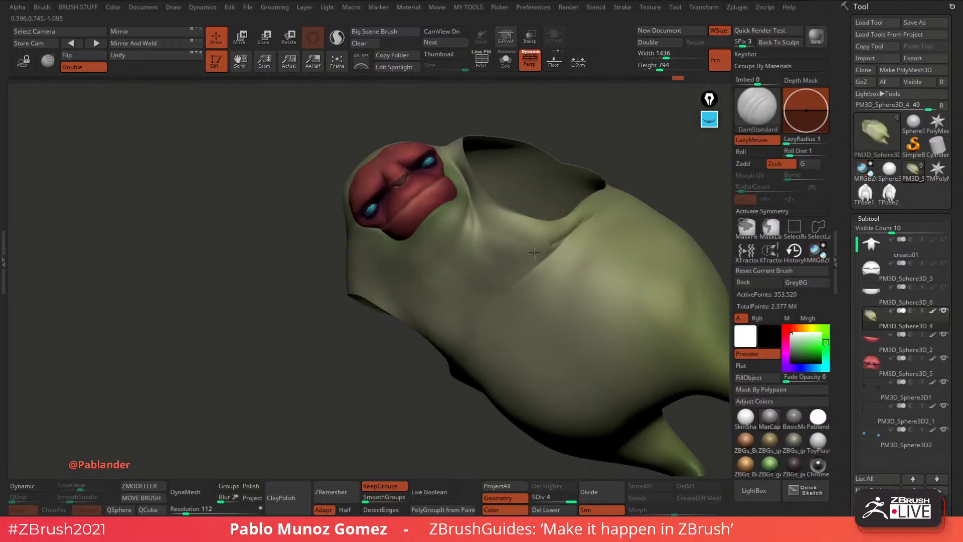
key("shift")
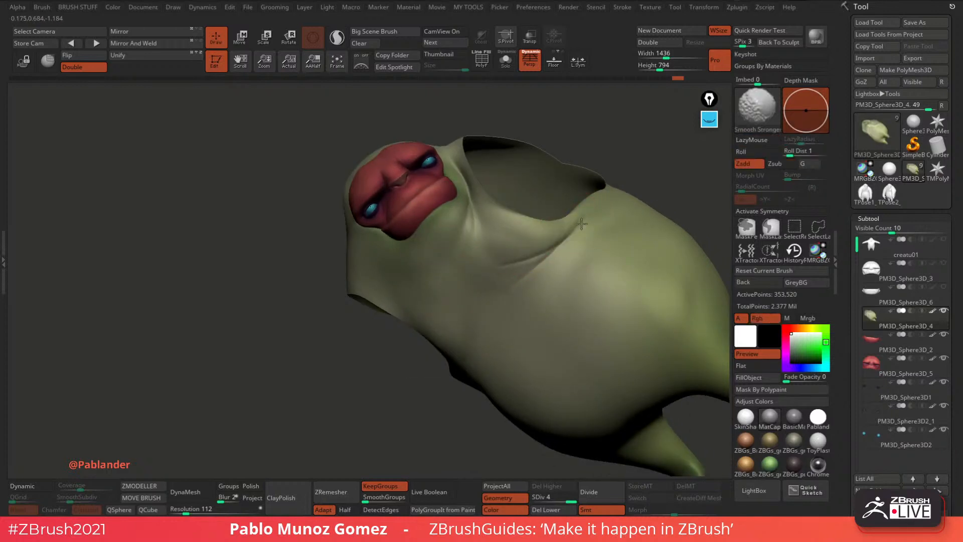
mouse_move(549, 250)
left_mouse_down("shift")
mouse_move(502, 266)
mouse_move(492, 316)
left_mouse_up("shift")
key("shift")
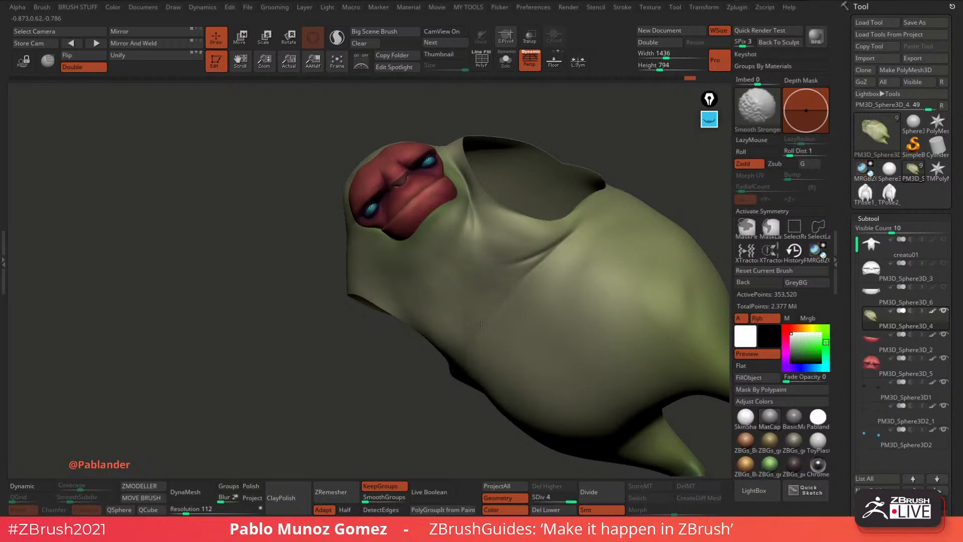
Show the whole body again and clear the mask on the arms.
mouse_move(481, 325)
right_mouse_down()
mouse_move(572, 241)
mouse_move(540, 297)
mouse_move(542, 253)
mouse_move(569, 232)
right_mouse_up()
left_click(572, 335, "ctrl+shift")
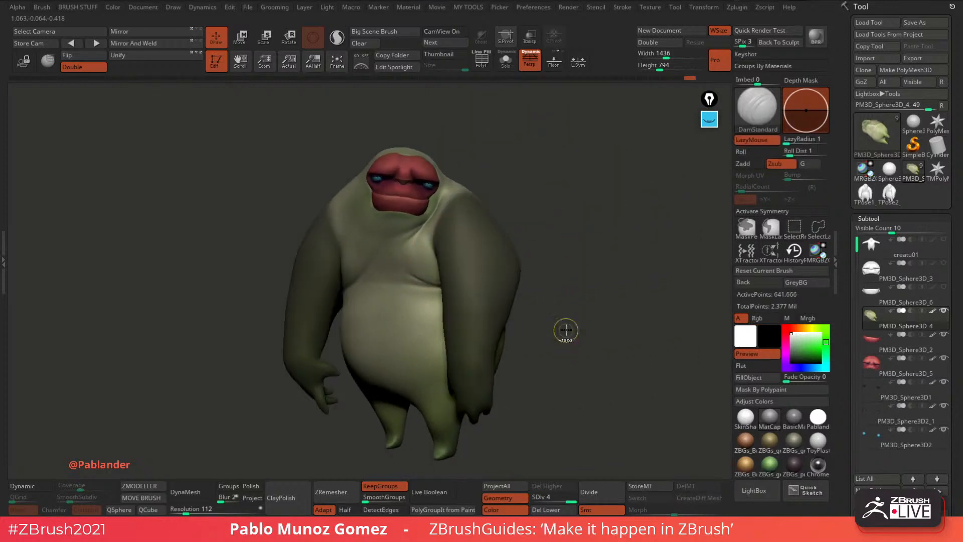
right_click_drag(581, 332, 574, 334)
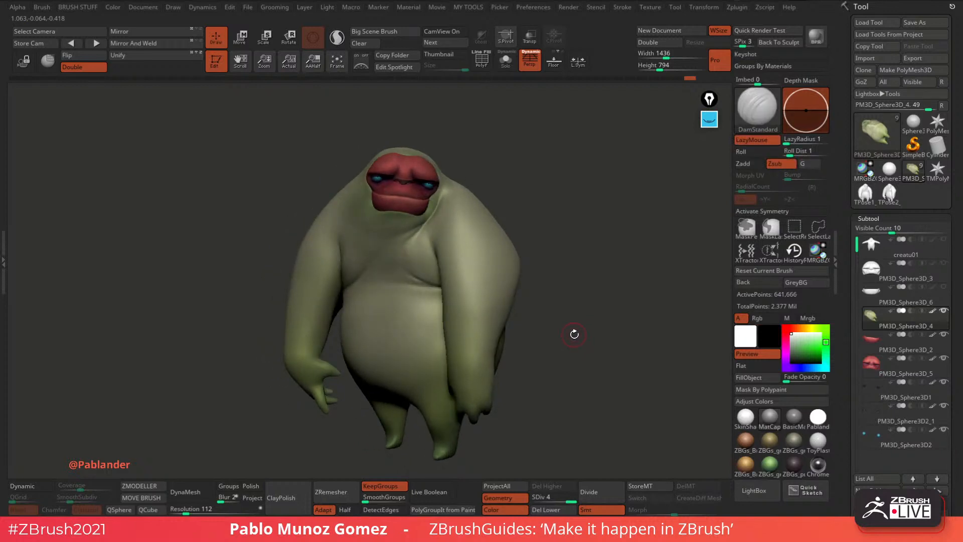
Nudge the body surface around the creature's left armpit with a resized Move brush.
key("b")
key("m")
key("v")
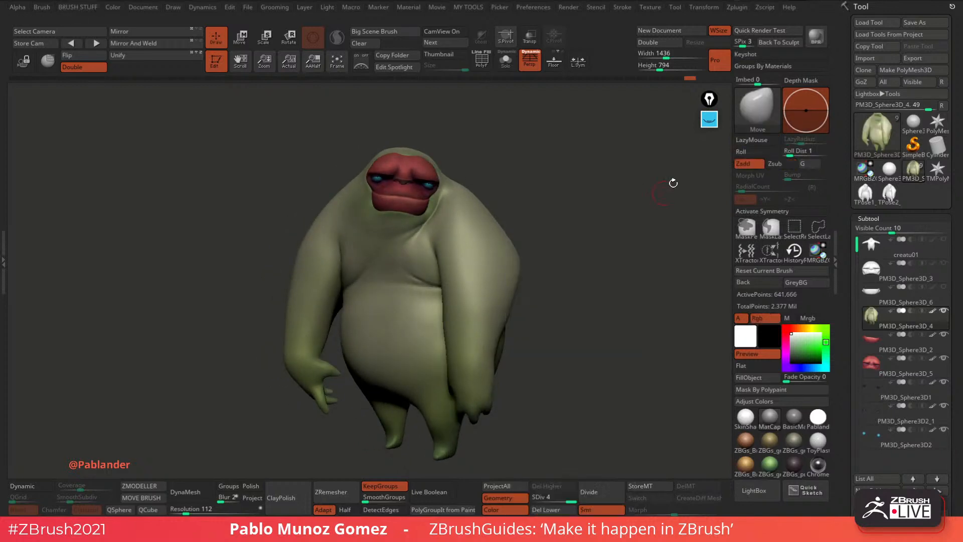
key("space")
left_click_drag(440, 256, 443, 267)
key("space")
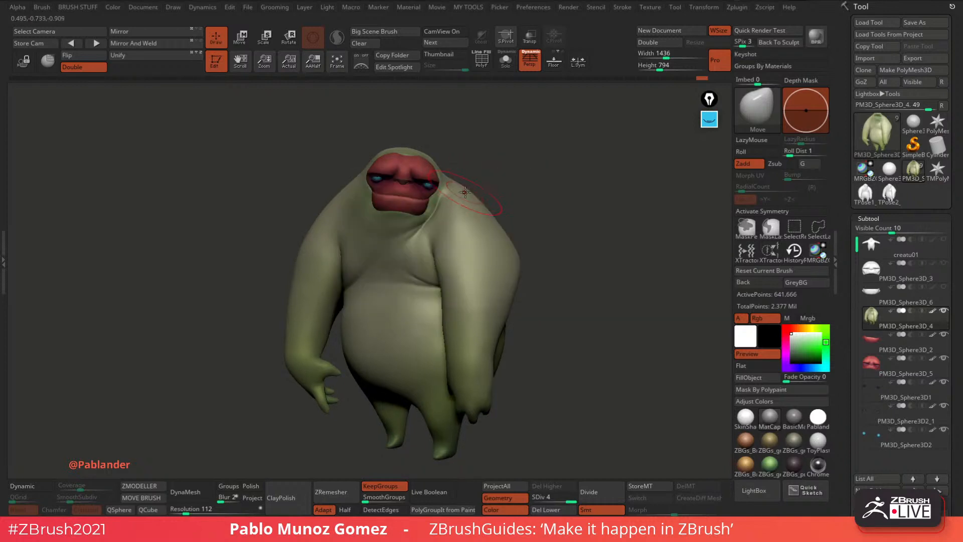
Reshape the creature's right foot with the Move brush and smooth its surface.
left_click_drag(533, 257, 556, 355)
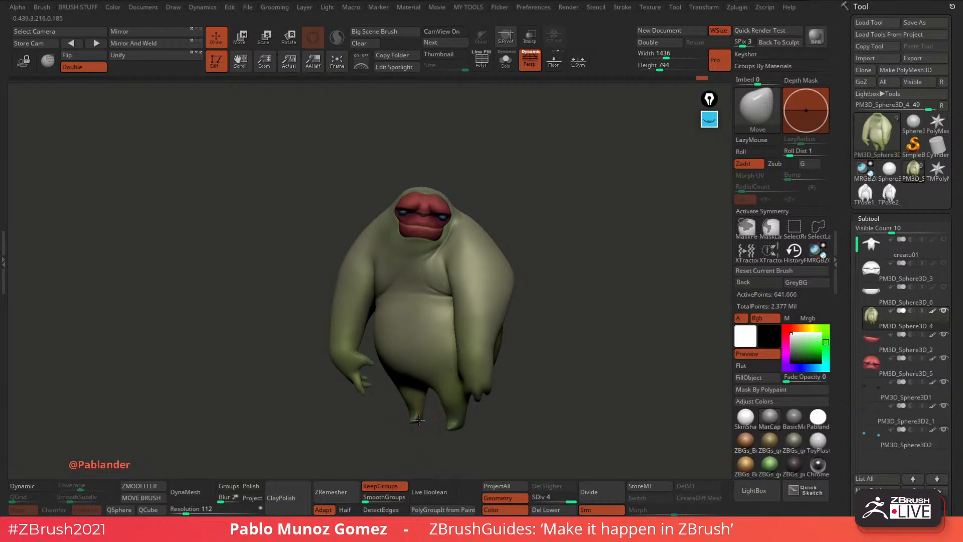
left_click_drag(445, 414, 504, 413)
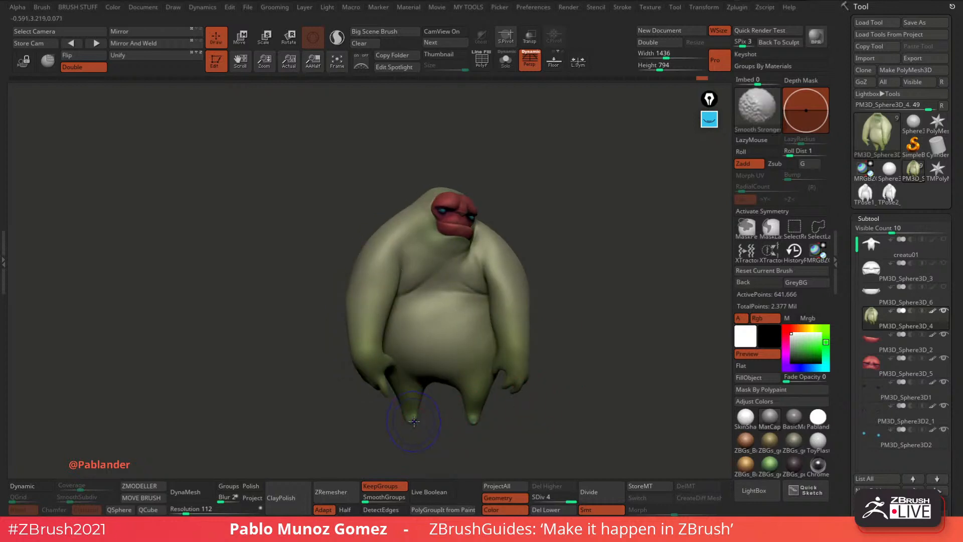
mouse_move(449, 427)
left_mouse_down("alt")
mouse_move(472, 354)
mouse_move(481, 434)
left_mouse_up("alt")
key("space")
mouse_move(462, 315)
left_mouse_down()
mouse_move(447, 316)
mouse_move(445, 328)
mouse_move(499, 334)
left_mouse_up()
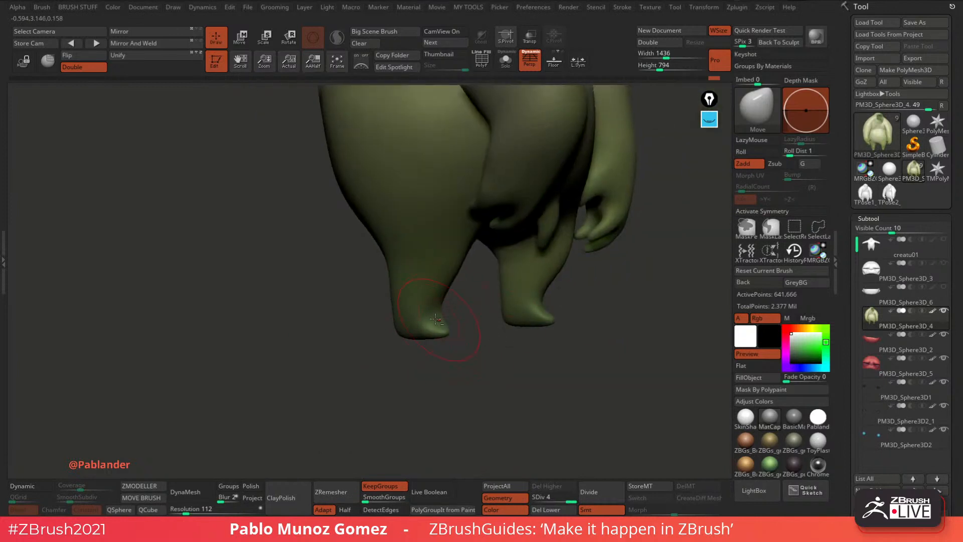
mouse_move(448, 310)
left_mouse_down()
mouse_move(447, 301)
mouse_move(443, 339)
left_mouse_up()
key("shift")
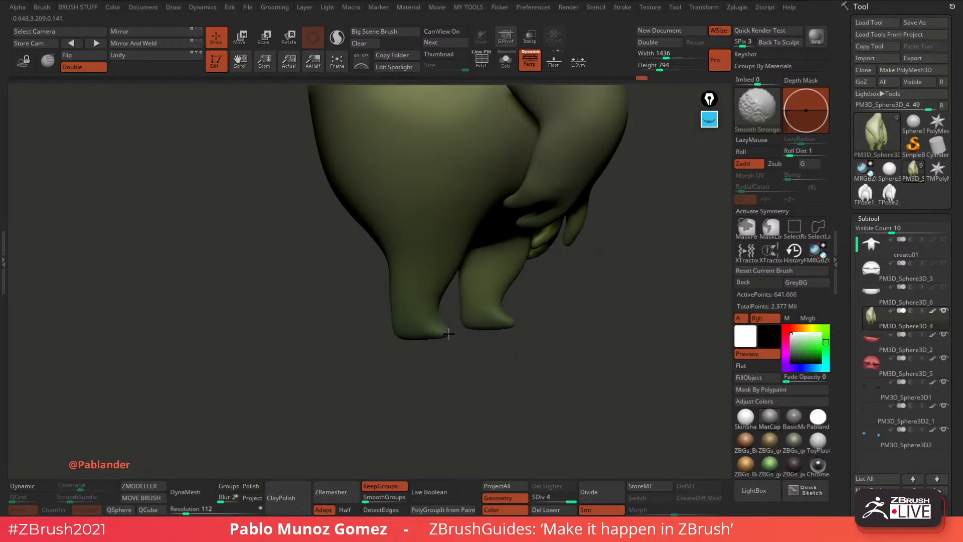
Lower the body to subdivision level 2 and return it to level 4.
right_click_drag(430, 335, 540, 342)
key("shift+d")
key("shift+d")
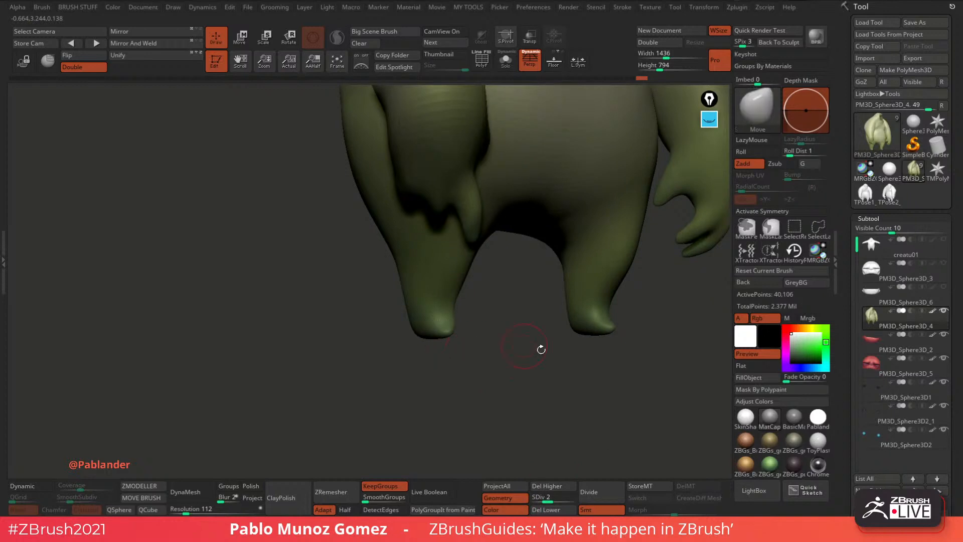
key("d")
key("d")
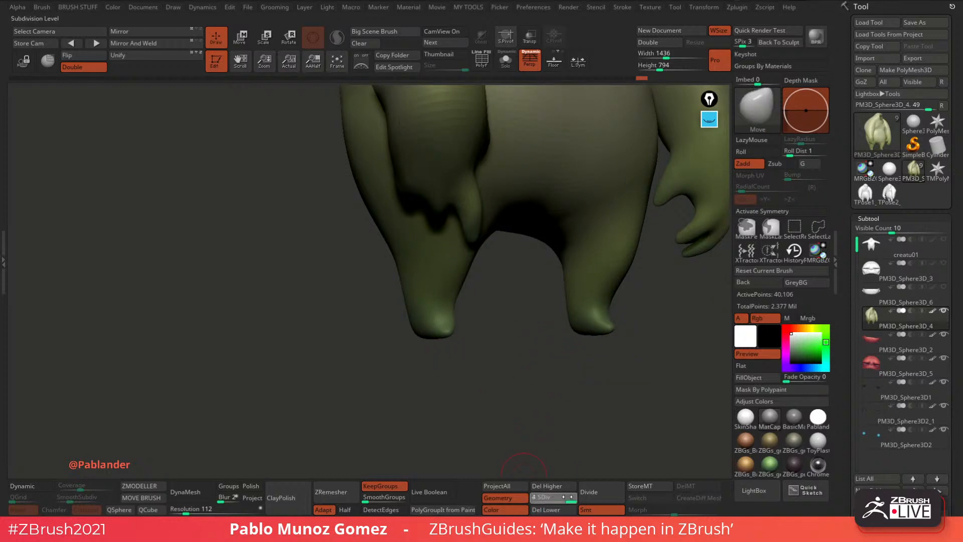
Append a Cube3D as a new subtool, select it and convert it to a QCube.
right_click_drag(525, 365, 591, 370, "alt")
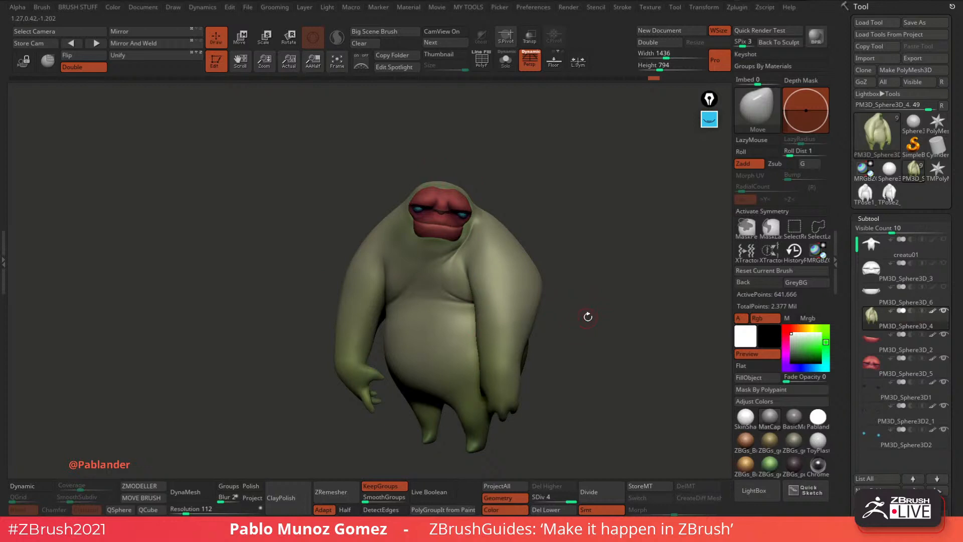
left_click_drag(849, 357, 849, 220)
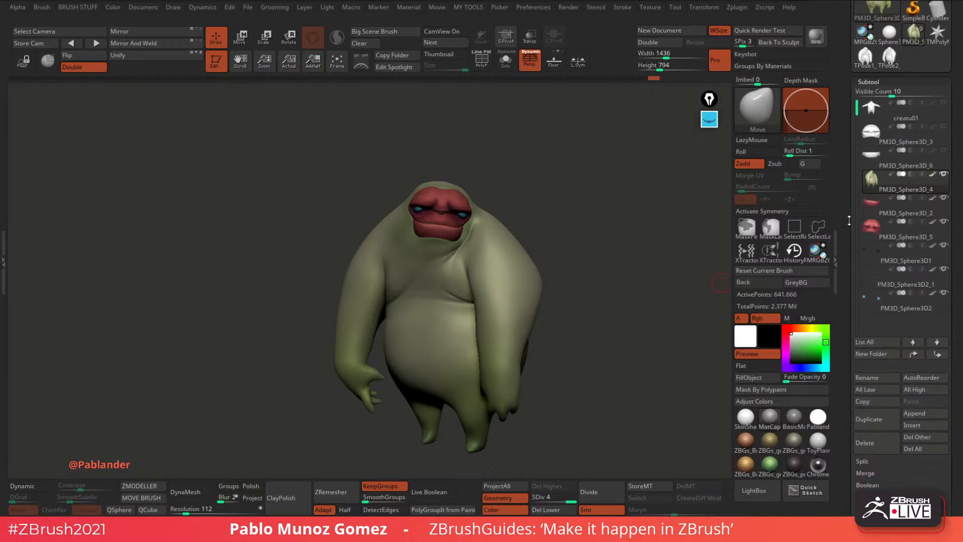
left_click_drag(617, 320, 522, 356)
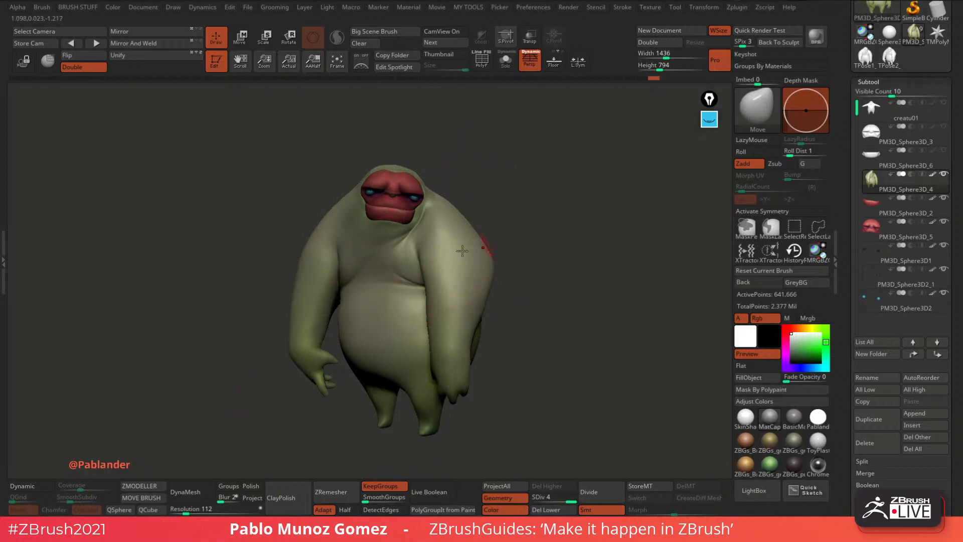
left_click_drag(543, 253, 575, 299, "alt")
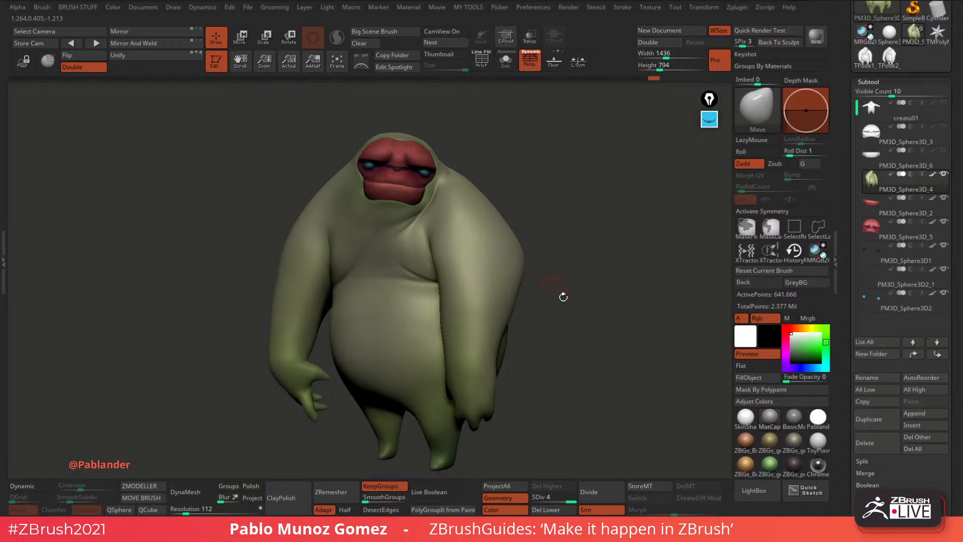
left_click_drag(959, 304, 959, 258)
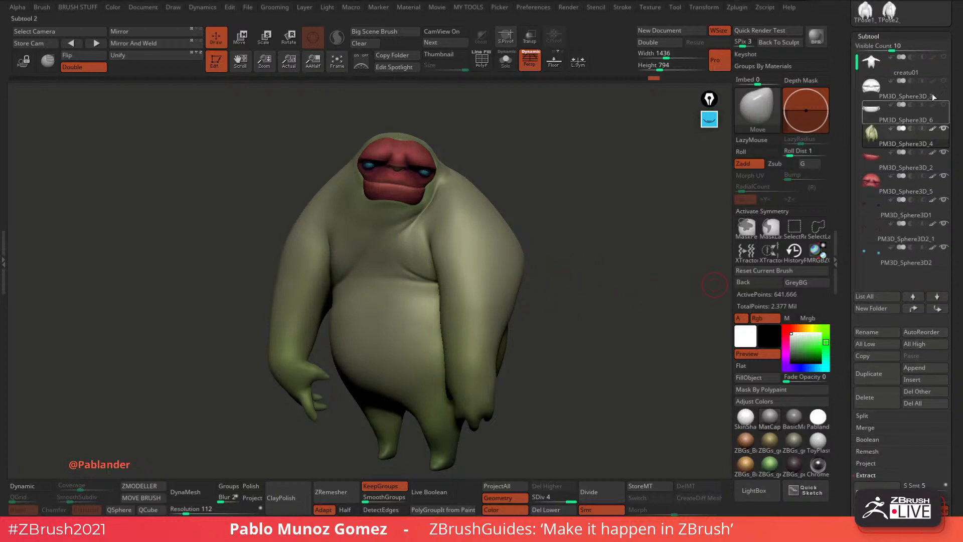
left_click(931, 366)
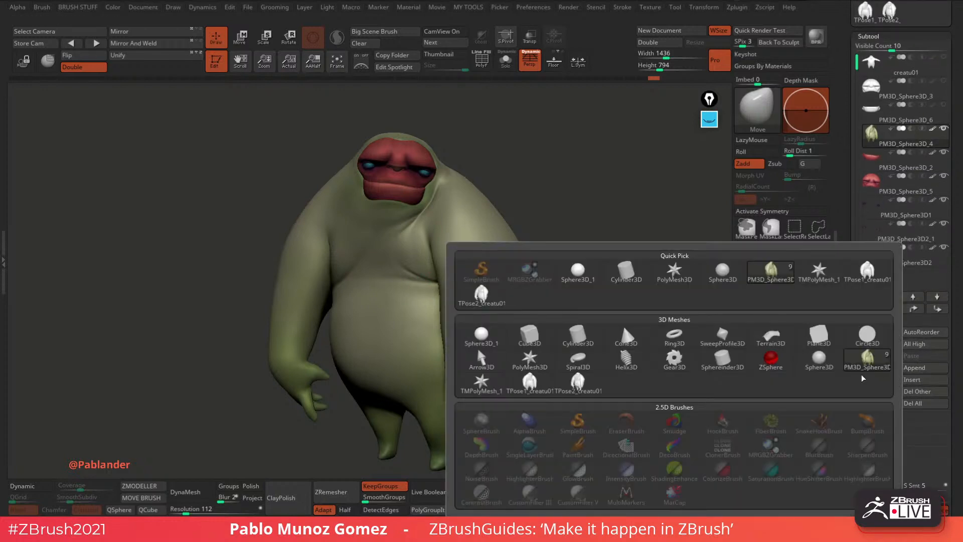
left_click(532, 336)
left_click(909, 283)
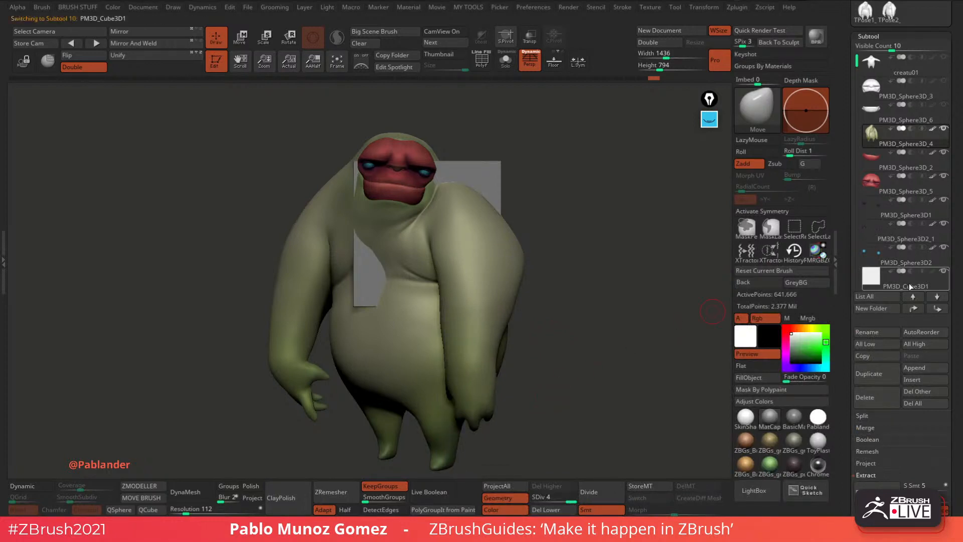
left_click(148, 509)
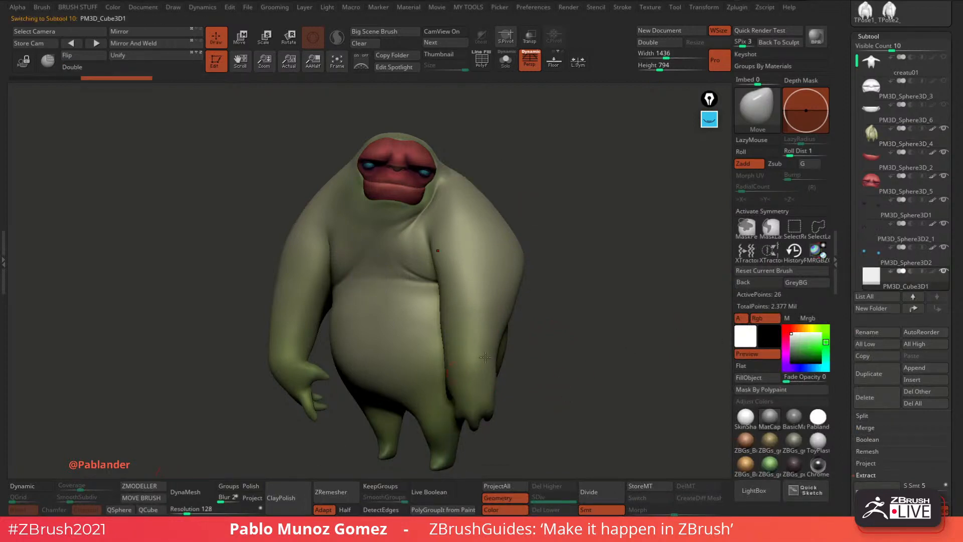
Examine the cube's size and position inside the creature using Solo and transparency.
left_click(505, 60)
left_click(505, 60)
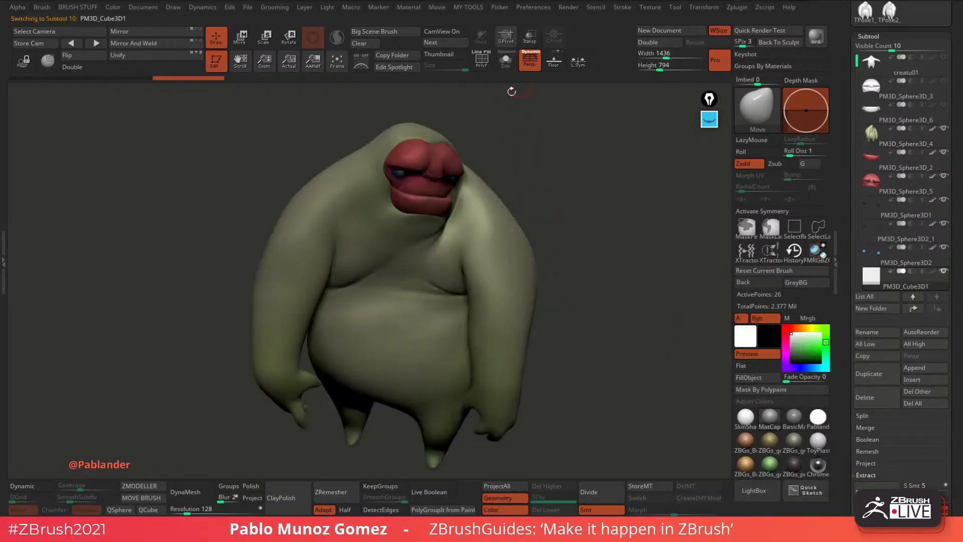
left_click_drag(512, 89, 516, 97)
left_click(530, 36)
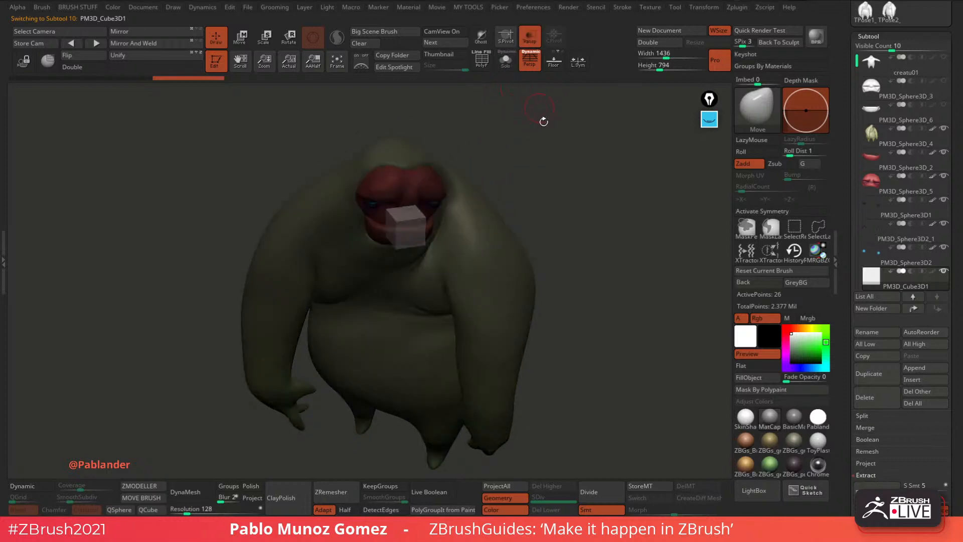
left_click_drag(567, 160, 568, 235)
left_click_drag(555, 285, 530, 237)
left_click_drag(474, 270, 562, 299)
left_click(530, 36)
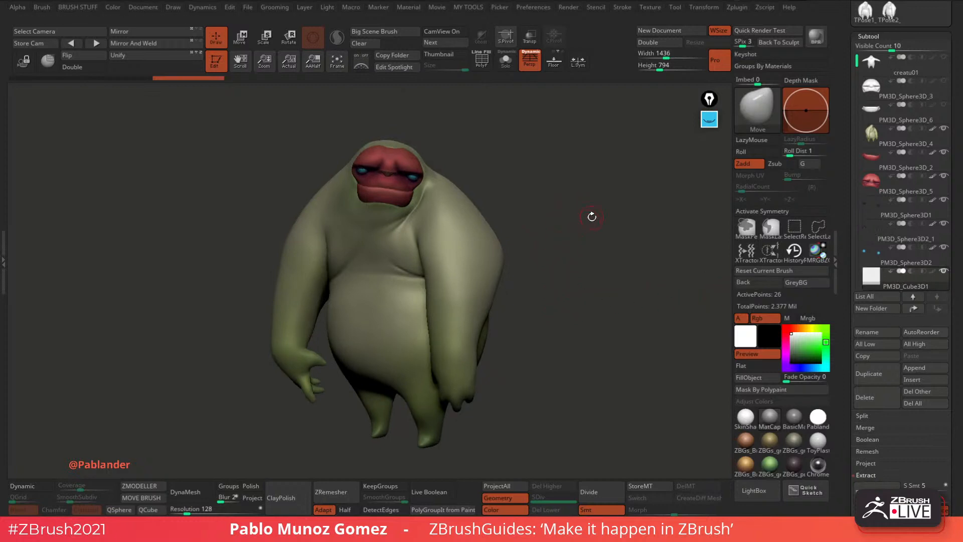
Try to draw a curve strip over the creature's left upper arm with the CurveFlatSnap brush.
key("1")
left_click(752, 113)
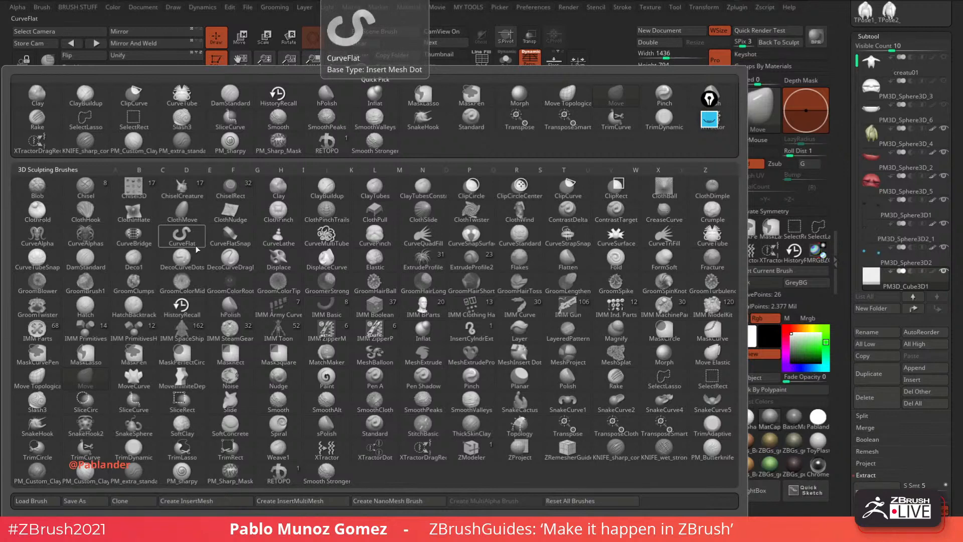
left_click(236, 239)
mouse_move(538, 189)
left_mouse_down()
mouse_move(549, 217)
mouse_move(536, 241)
mouse_move(554, 236)
mouse_move(505, 252)
left_mouse_up()
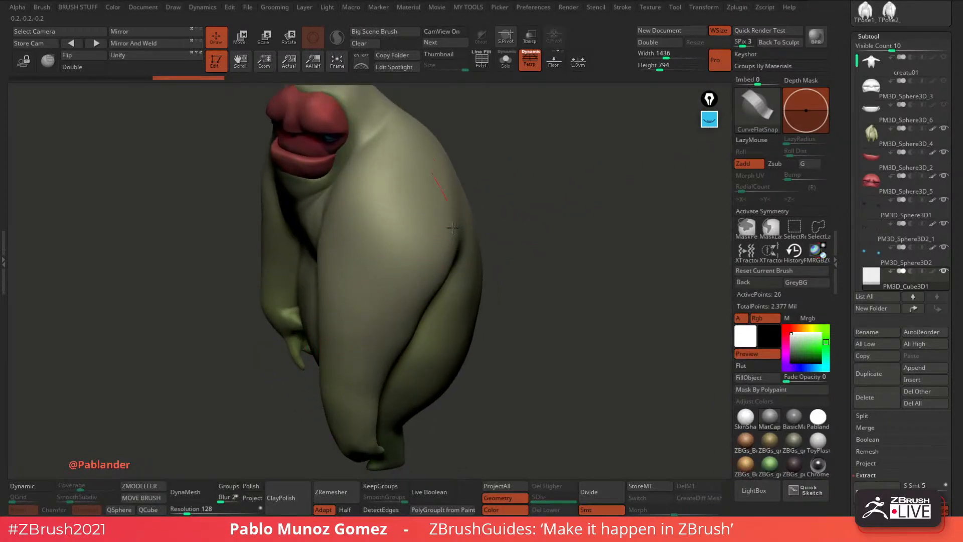
left_click_drag(367, 395, 368, 398)
mouse_move(545, 237)
left_mouse_down()
mouse_move(522, 224)
mouse_move(482, 228)
mouse_move(551, 228)
left_mouse_up()
key("ctrl+z")
Adjust the CurveFlatSnap brush settings and try another curve strip down the side of the left arm.
key("space")
left_click(428, 202)
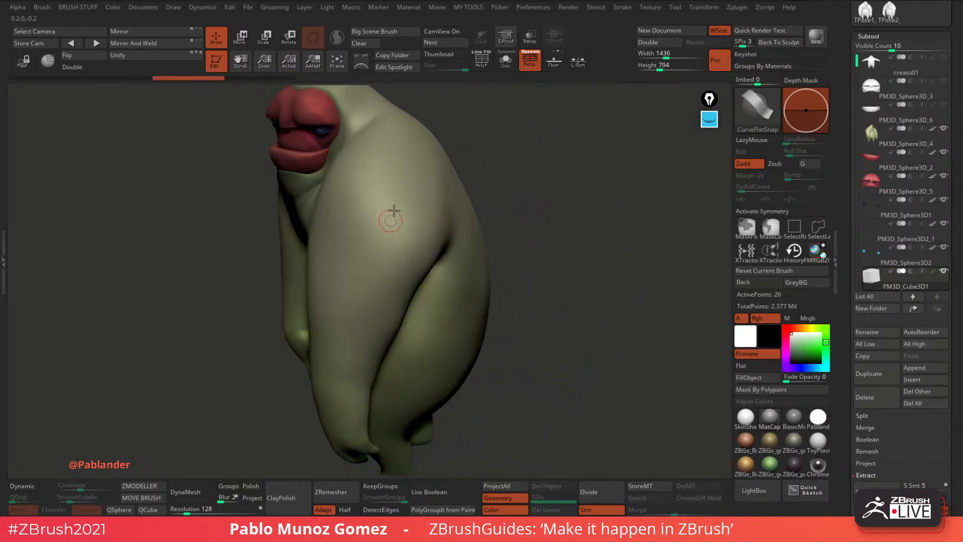
left_click_drag(398, 199, 425, 286)
left_click_drag(540, 244, 512, 210)
key("ctrl+z")
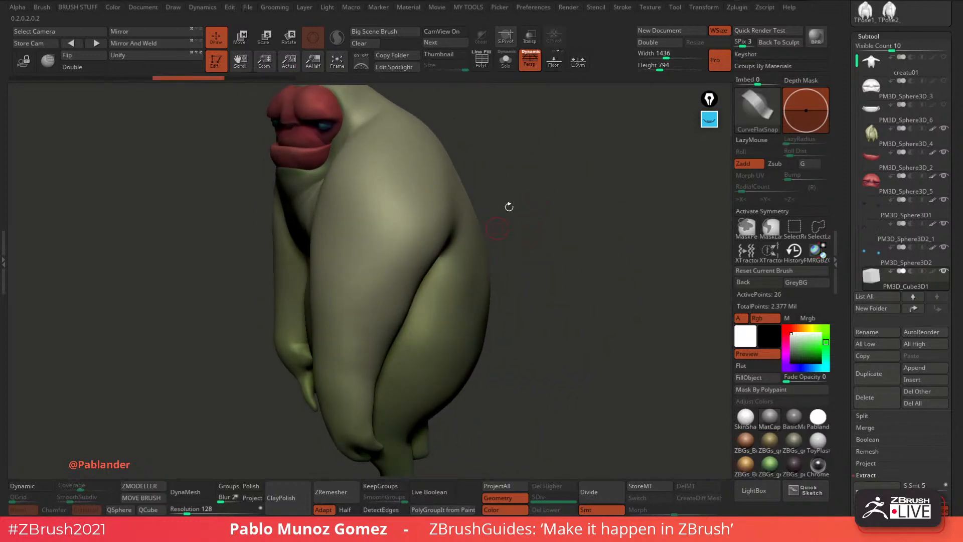
Try drawing strips across the creature's left shoulder and arm with the CurveFlat brush and undo them.
left_click(751, 104)
left_click(195, 244)
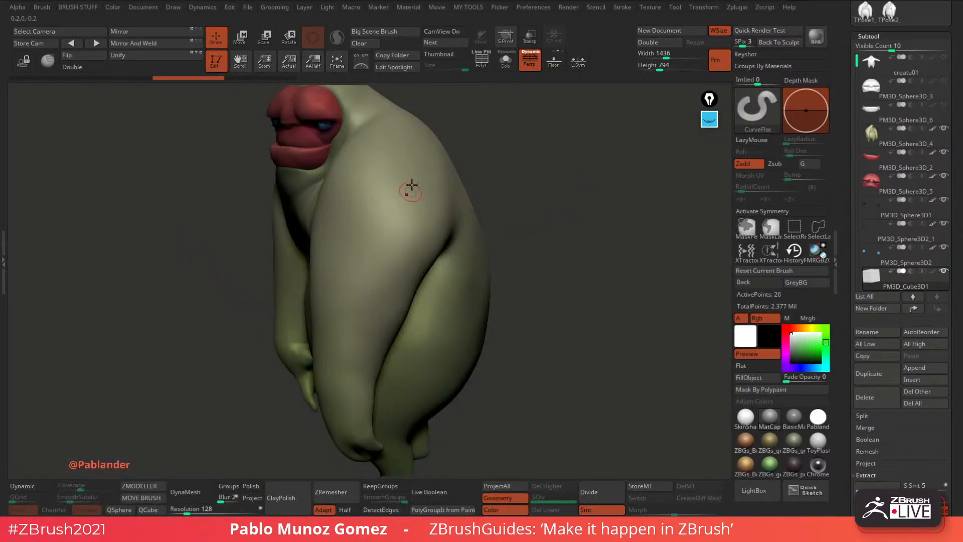
left_click_drag(438, 276, 463, 280)
left_click_drag(577, 255, 566, 264)
key("ctrl+z")
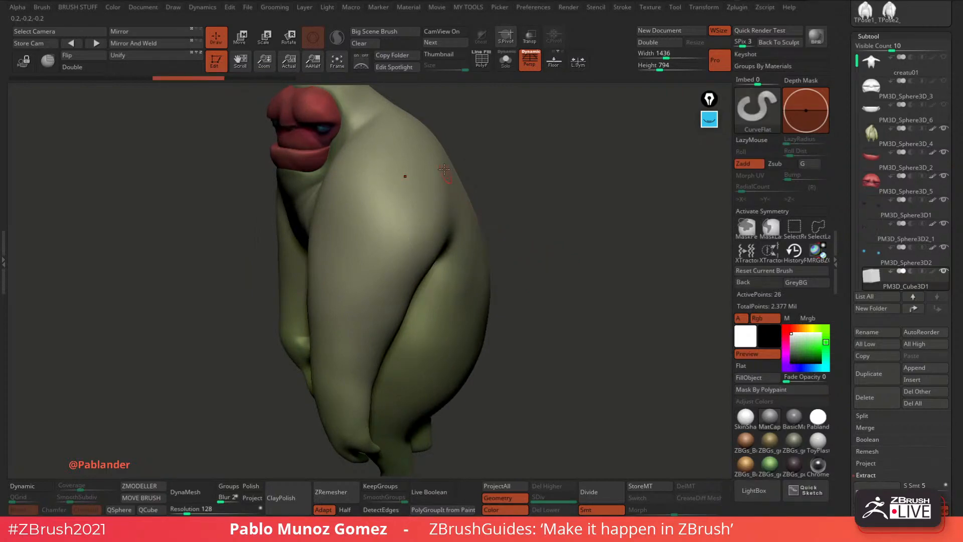
mouse_move(444, 169)
left_mouse_down()
mouse_move(522, 203)
mouse_move(469, 240)
mouse_move(552, 268)
left_mouse_up()
left_click_drag(579, 321, 584, 320)
key("ctrl+z")
key("ctrl+z")
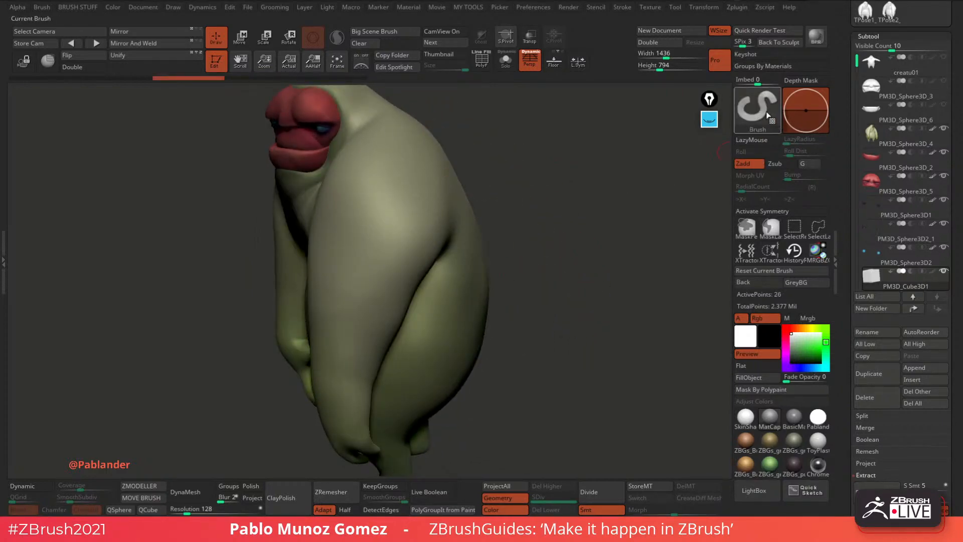
Select the CurveFlatSnap brush, try a short strip down the creature's left chest, and undo it.
left_click(757, 119)
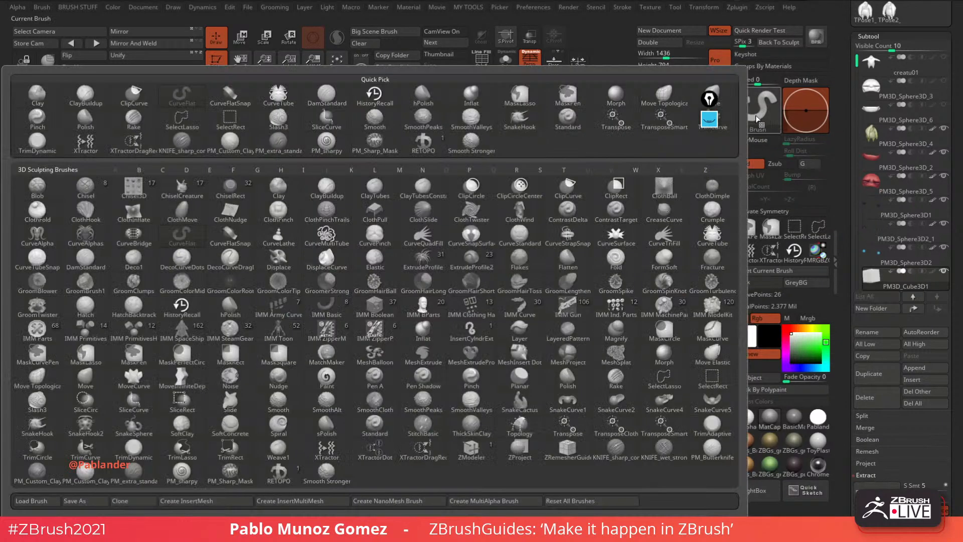
left_click(229, 241)
right_click_drag(412, 213, 442, 240)
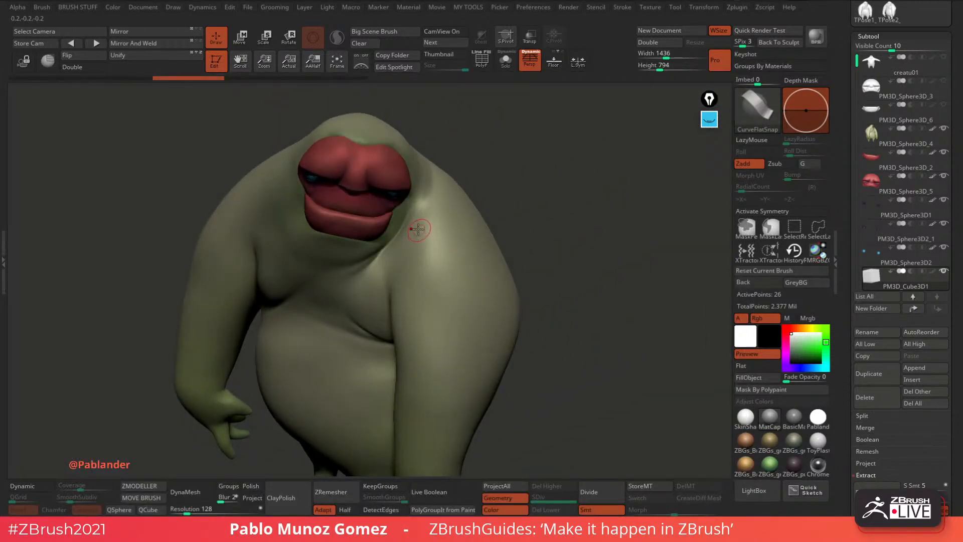
left_click_drag(409, 235, 415, 325)
key("ctrl+z")
right_click_drag(532, 203, 534, 203)
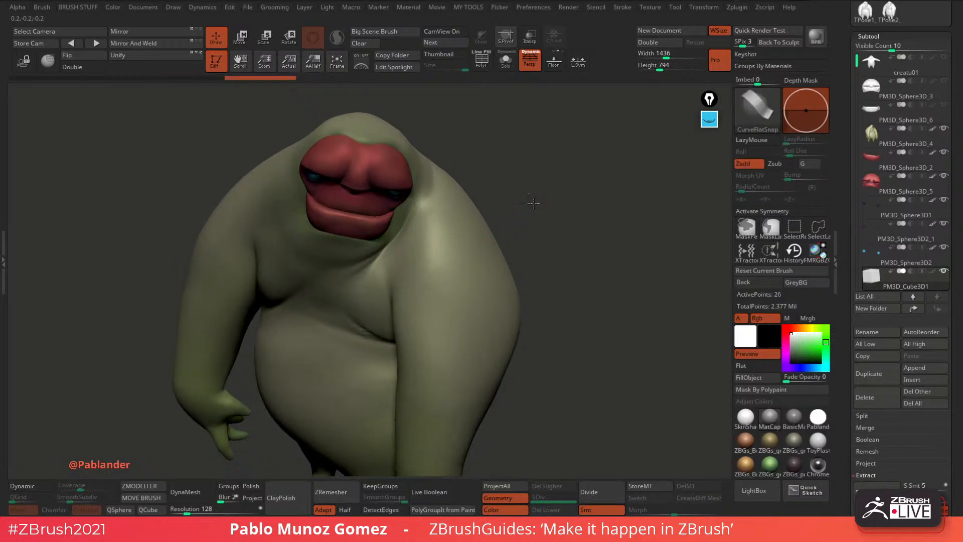
Test a CurveFlatSnap strip over the left shoulder with the polyframe display turned on, then undo the strip.
key("space")
left_click_drag(534, 202, 538, 201)
right_click_drag(537, 222, 572, 205)
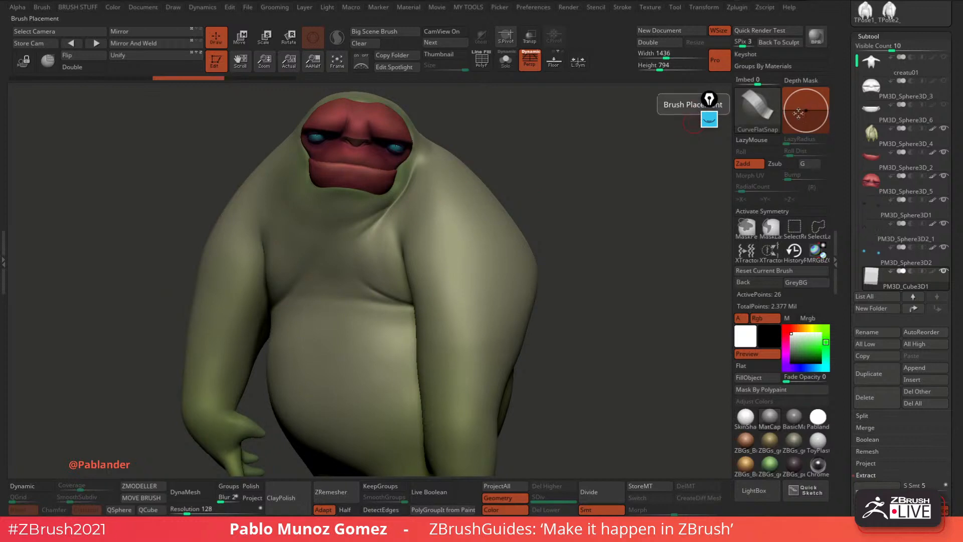
left_click_drag(436, 271, 449, 295)
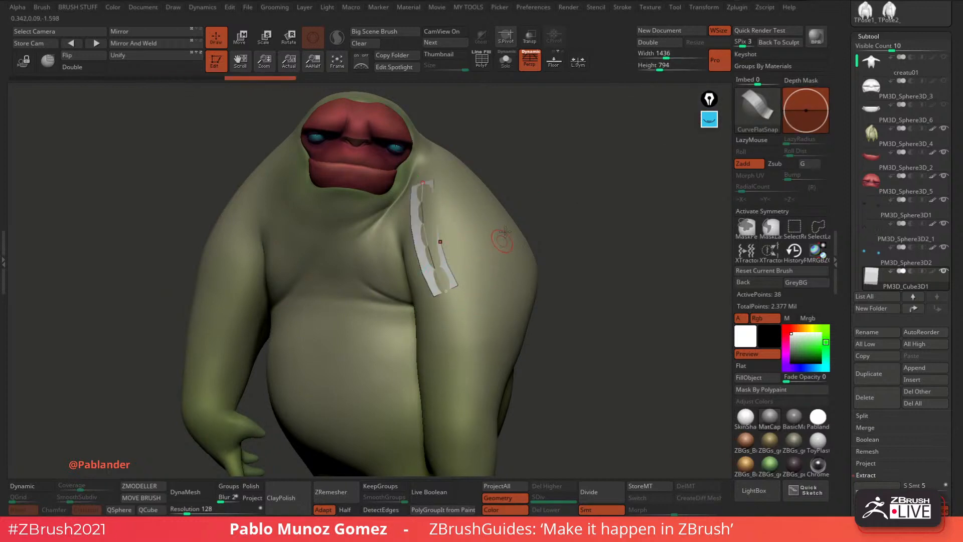
mouse_move(537, 193)
left_mouse_down()
mouse_move(566, 155)
mouse_move(597, 138)
left_mouse_up()
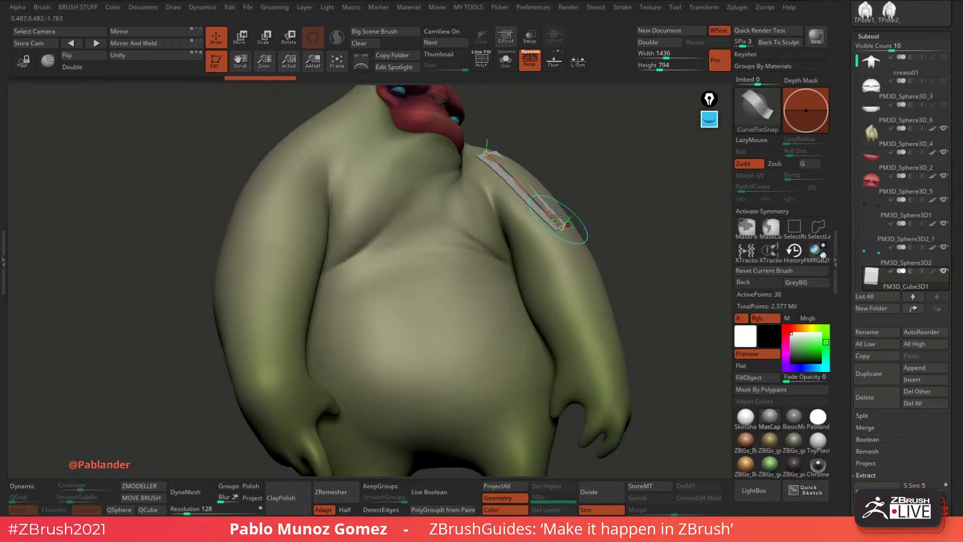
left_click_drag(597, 228, 495, 86)
key("shift+f")
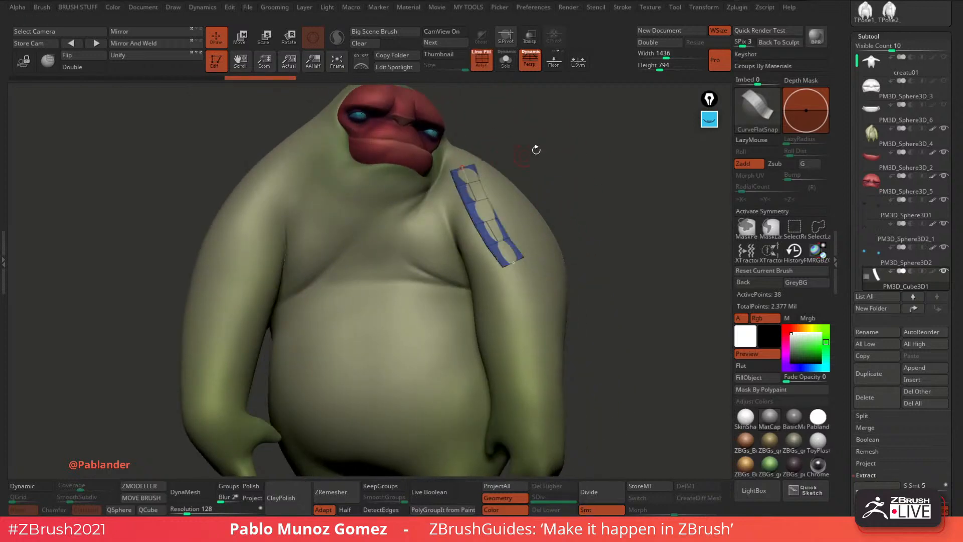
left_click_drag(535, 146, 574, 175)
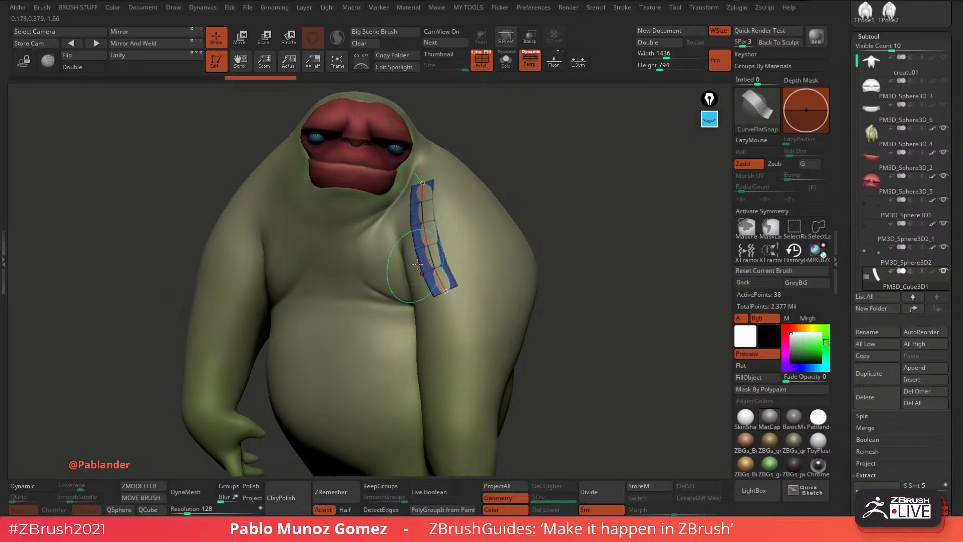
key("ctrl+z")
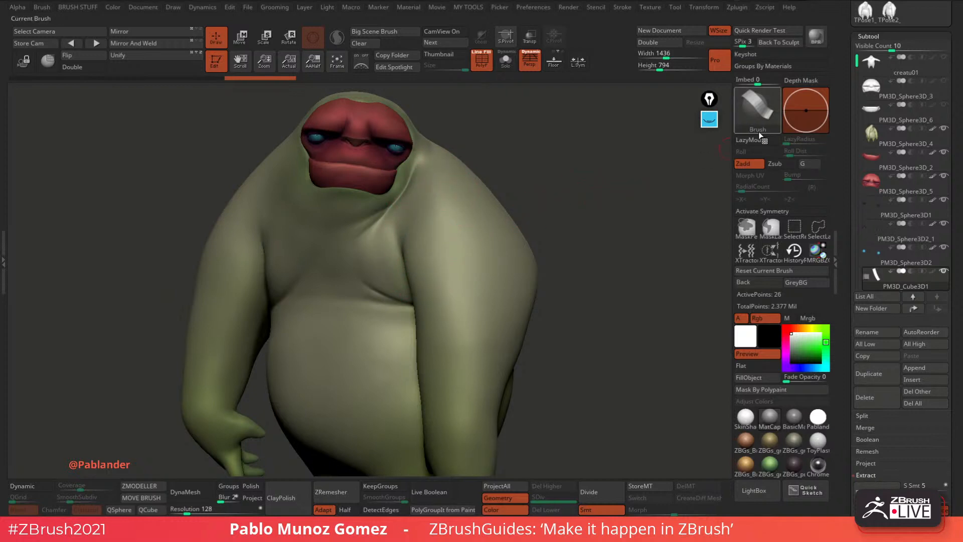
Set the CurveFlatSnap brush's Imbed to 14 and open its Depth settings.
left_click_drag(805, 114, 804, 110)
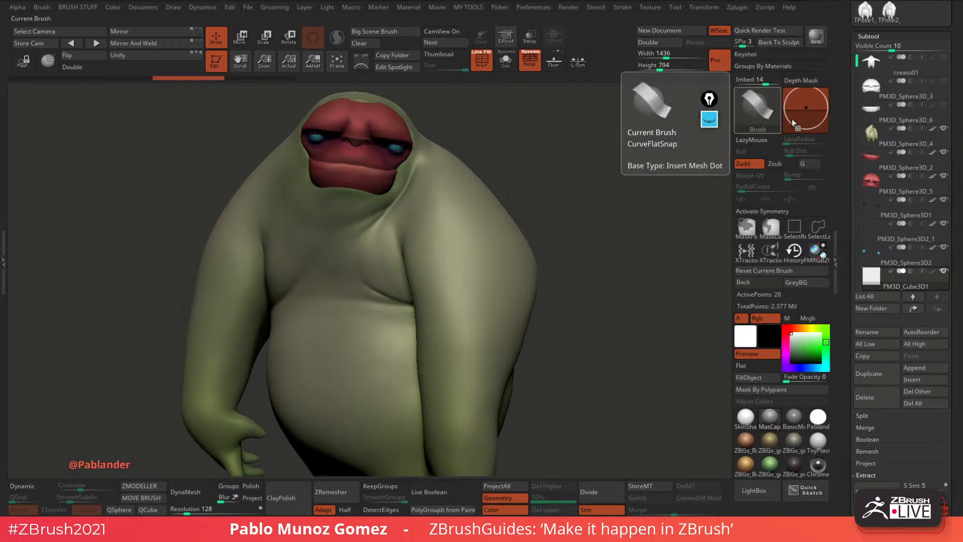
mouse_move(42, 8)
left_click_drag(104, 375, 103, 318)
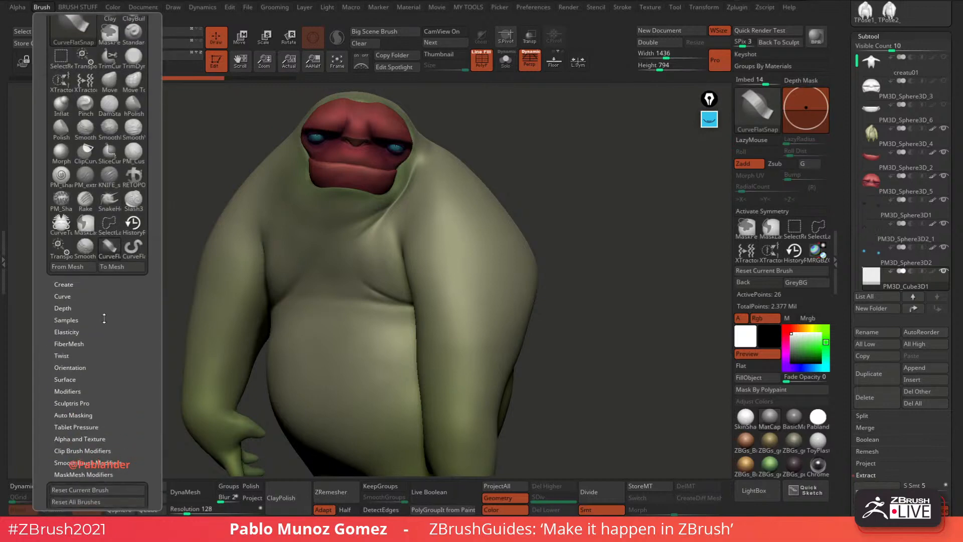
left_click(71, 307, "shift")
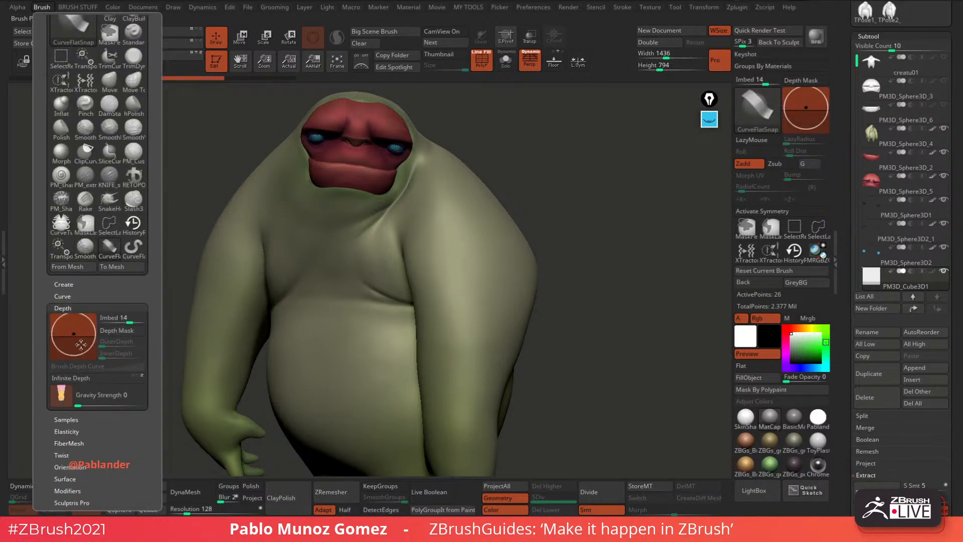
Try a strip down the front of the left shoulder, check its offset from the body in profile, and undo it.
left_click_drag(427, 173, 455, 303)
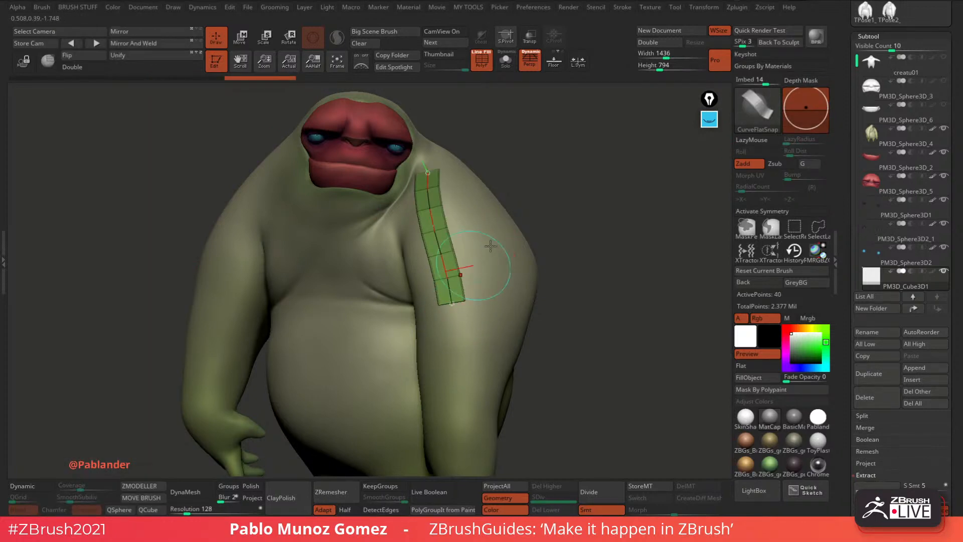
mouse_move(577, 193)
left_mouse_down()
mouse_move(600, 186)
mouse_move(542, 178)
mouse_move(526, 196)
left_mouse_up()
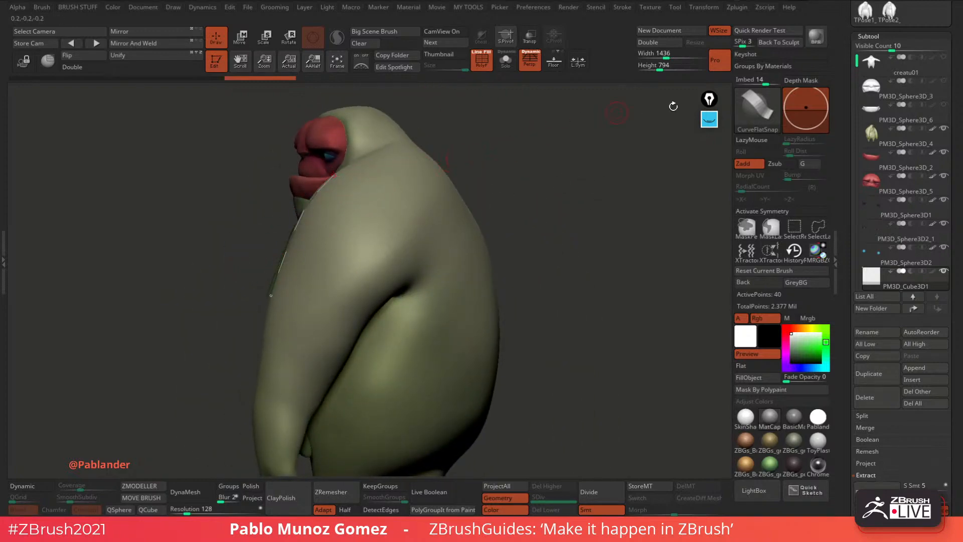
left_click_drag(536, 188, 575, 198, "alt")
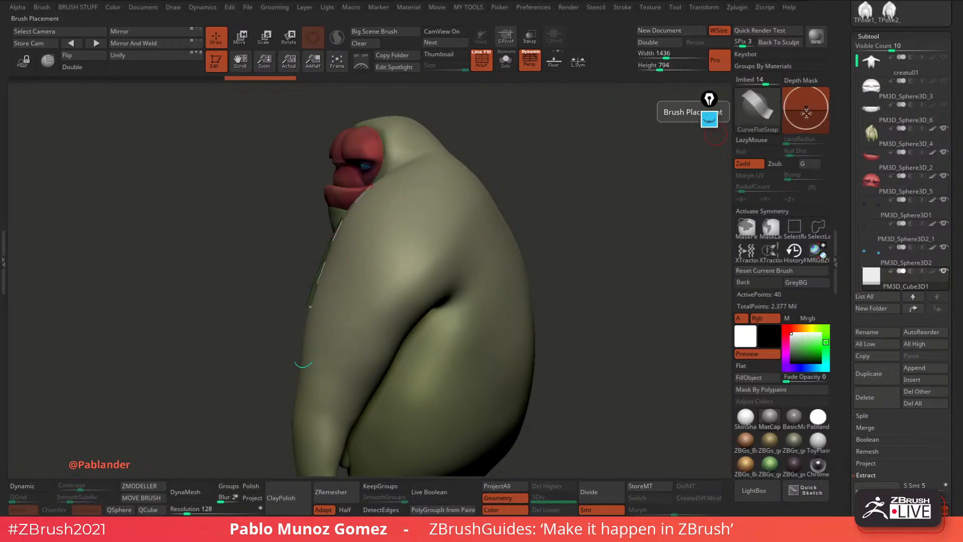
mouse_move(546, 193)
left_mouse_down()
mouse_move(619, 196)
mouse_move(722, 151)
left_mouse_up()
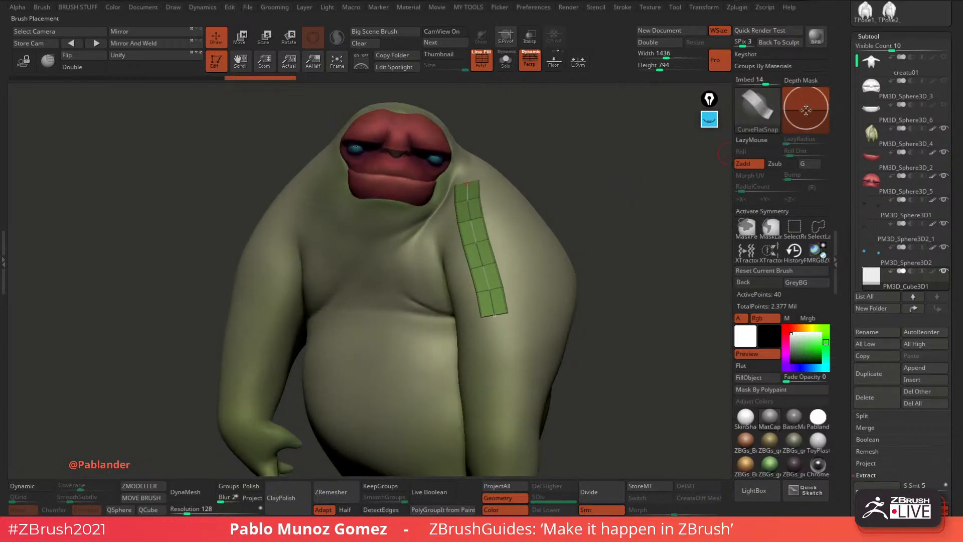
left_click_drag(572, 201, 538, 257)
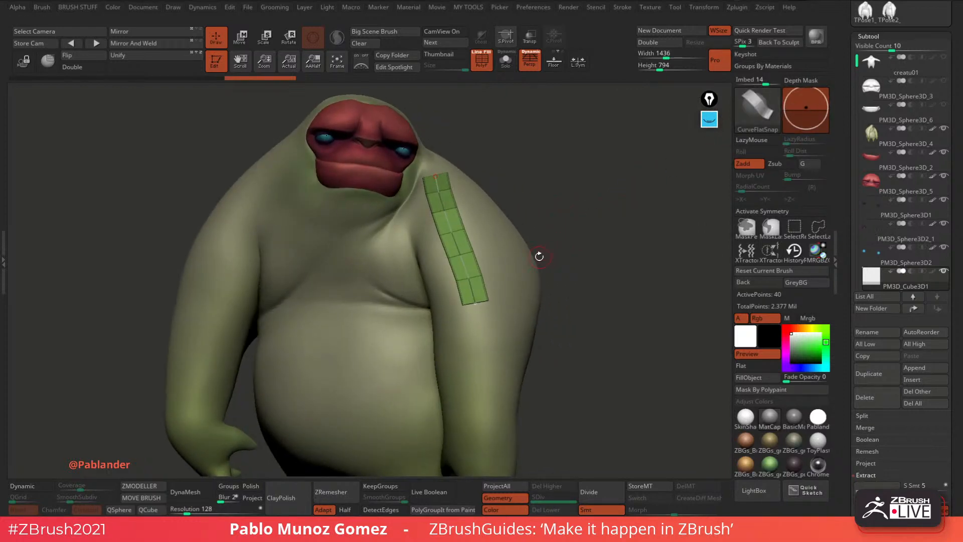
key("ctrl+z")
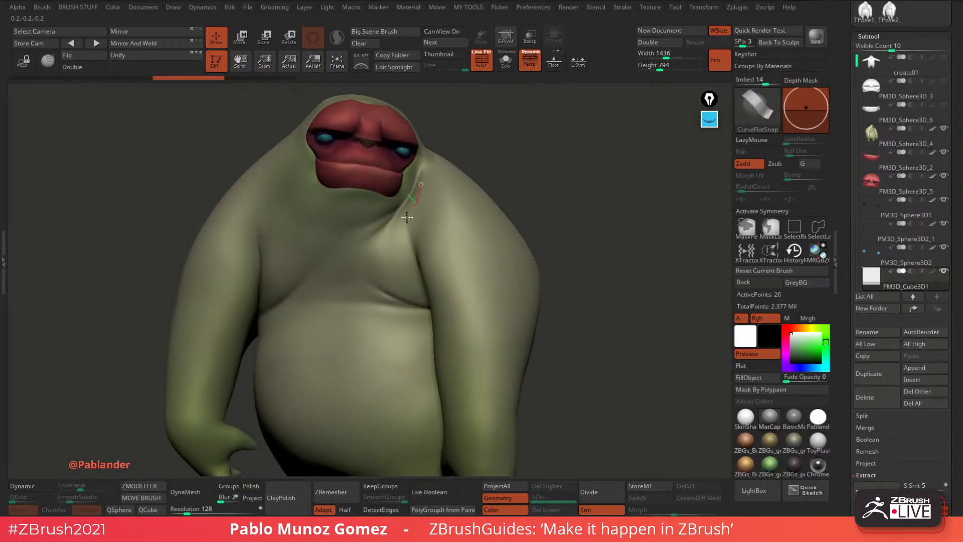
Draw three side-by-side strips hanging from the left side of the neck over the chest and left shoulder.
left_click_drag(407, 217, 395, 244)
left_click(467, 232)
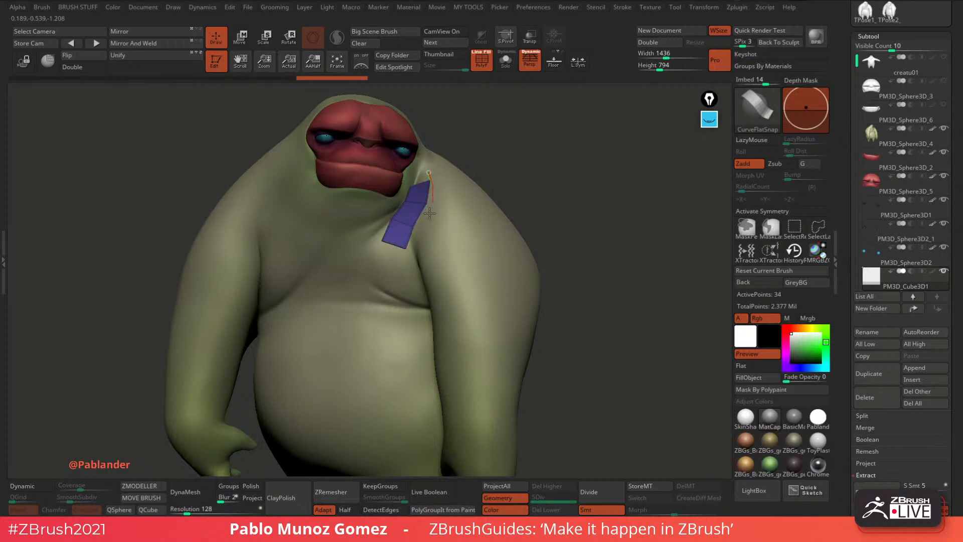
left_click_drag(430, 213, 437, 248)
left_click_drag(449, 208, 460, 297)
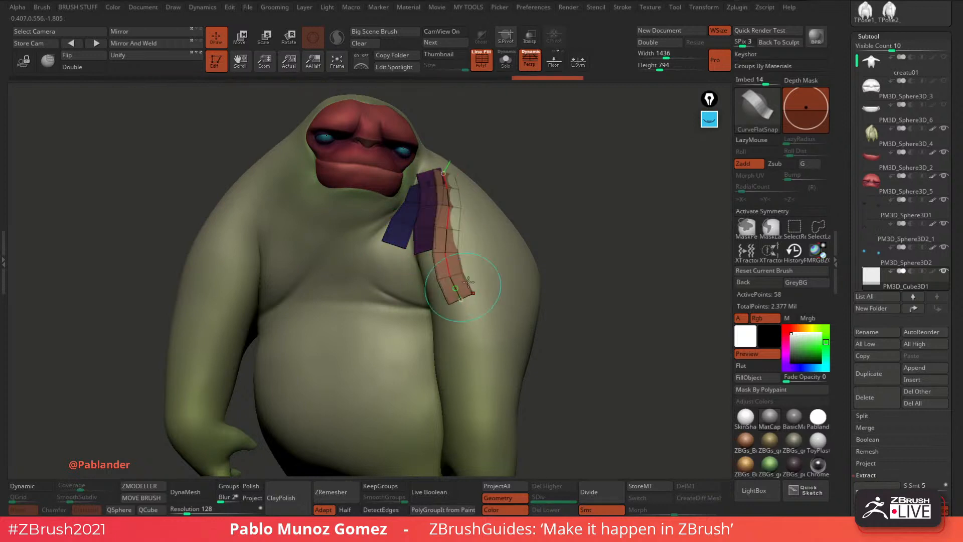
left_click(496, 267)
Draw four overlapping strips hanging below the chin down the middle of the chest.
left_click_drag(392, 205, 359, 296)
left_click(494, 226)
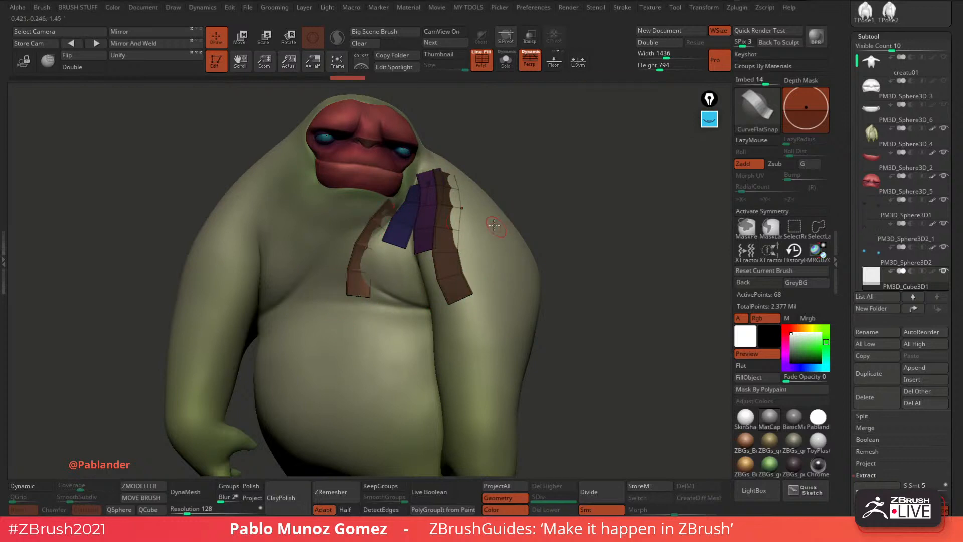
left_click_drag(389, 215, 374, 281)
left_click(487, 232)
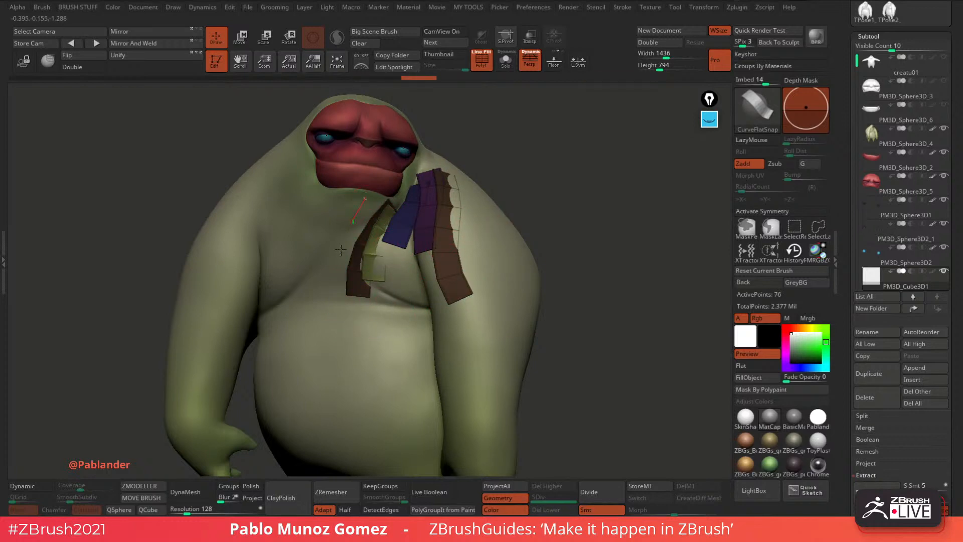
left_click_drag(341, 250, 343, 291)
left_click(481, 220)
left_click_drag(330, 193, 336, 287)
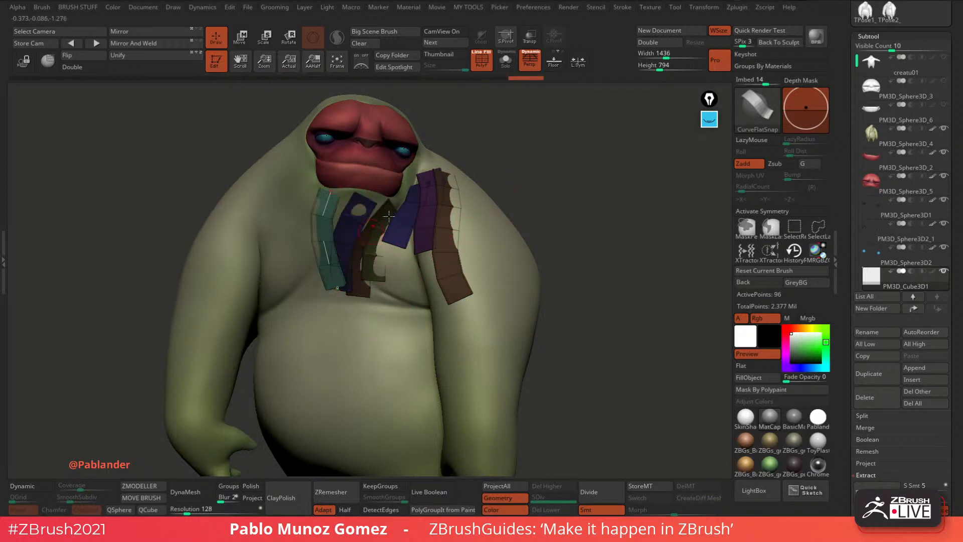
Draw five overlapping strips from the right side of the neck over the right shoulder and toward the right armpit.
left_click_drag(307, 164, 329, 275)
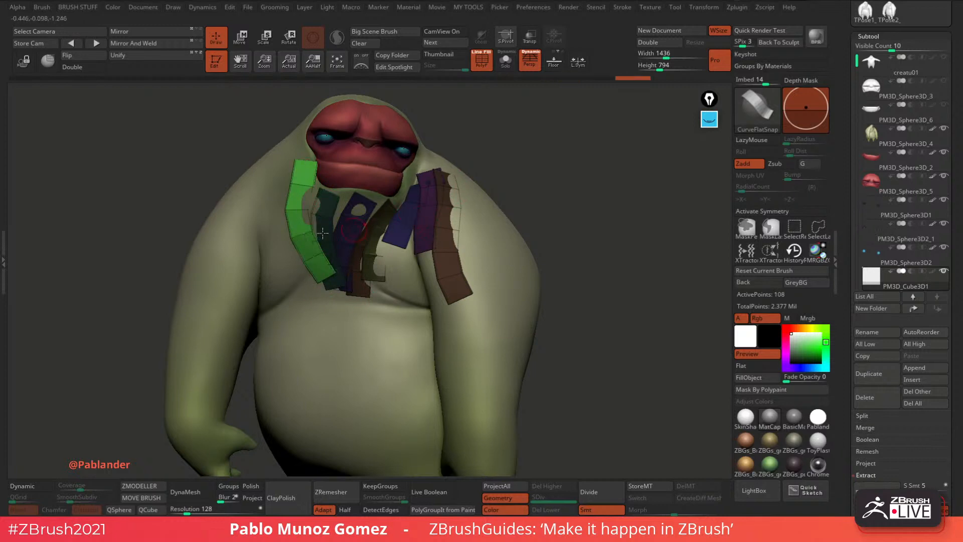
left_click_drag(299, 144, 290, 262)
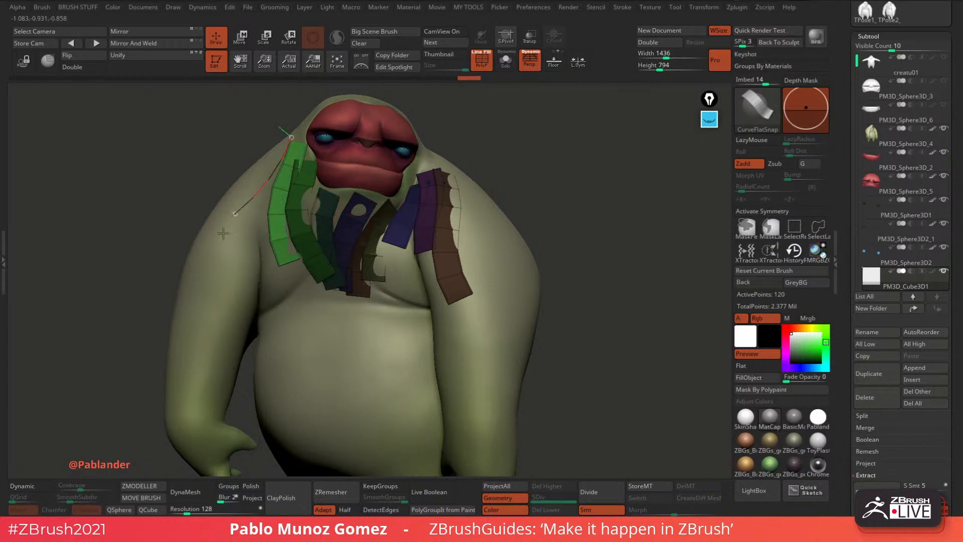
left_click_drag(223, 233, 223, 233)
left_click_drag(292, 147, 267, 271)
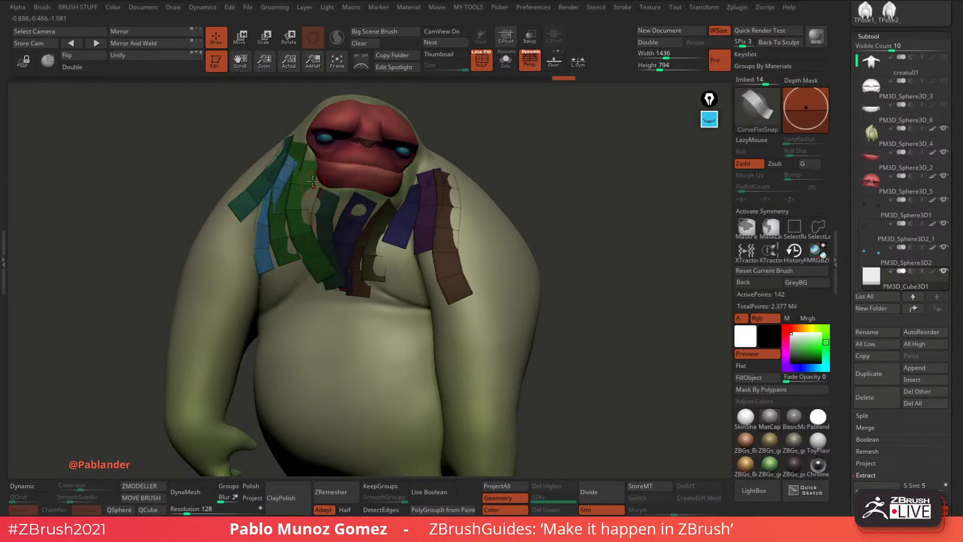
left_click_drag(271, 310, 274, 311)
Layer a lower row of strips across the chest and upper belly, filling gaps toward the left side.
left_click_drag(303, 358, 320, 245)
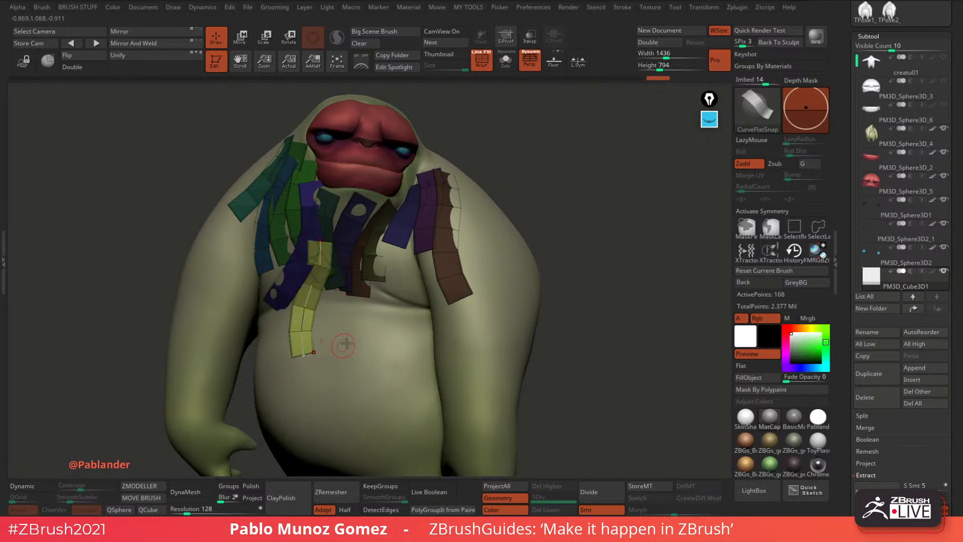
left_click_drag(337, 286, 340, 350)
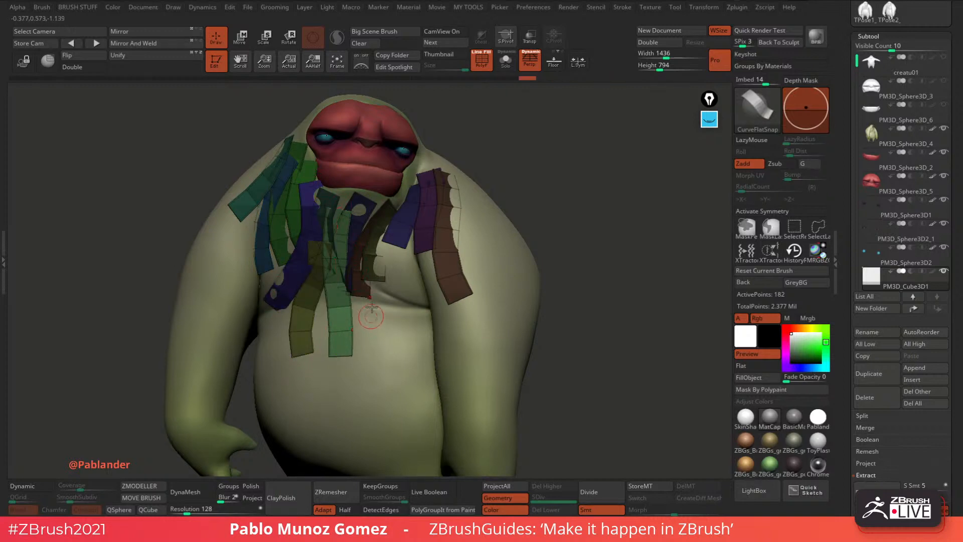
left_click_drag(390, 385, 392, 386)
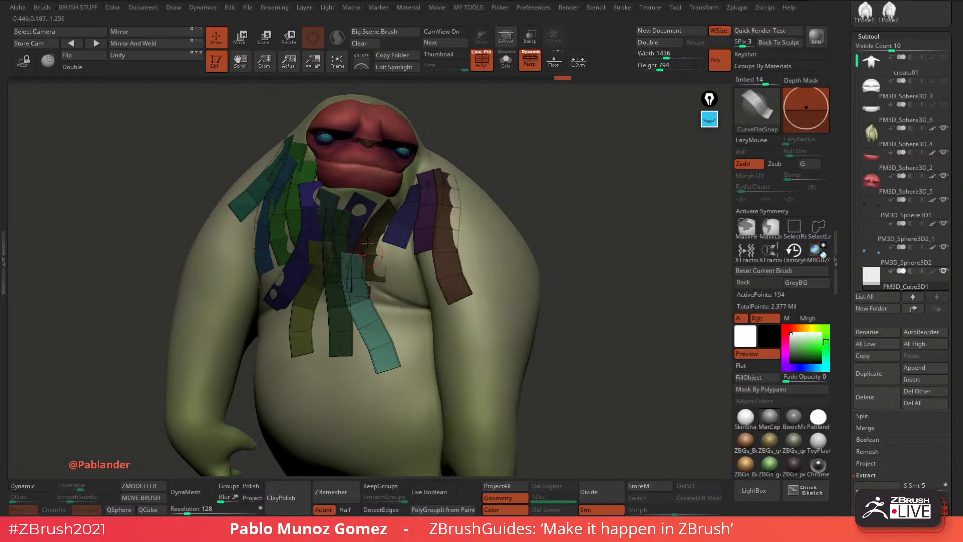
left_click_drag(367, 243, 417, 369)
mouse_move(387, 219)
left_mouse_down()
mouse_move(388, 270)
mouse_move(432, 318)
left_mouse_up()
left_click(402, 244)
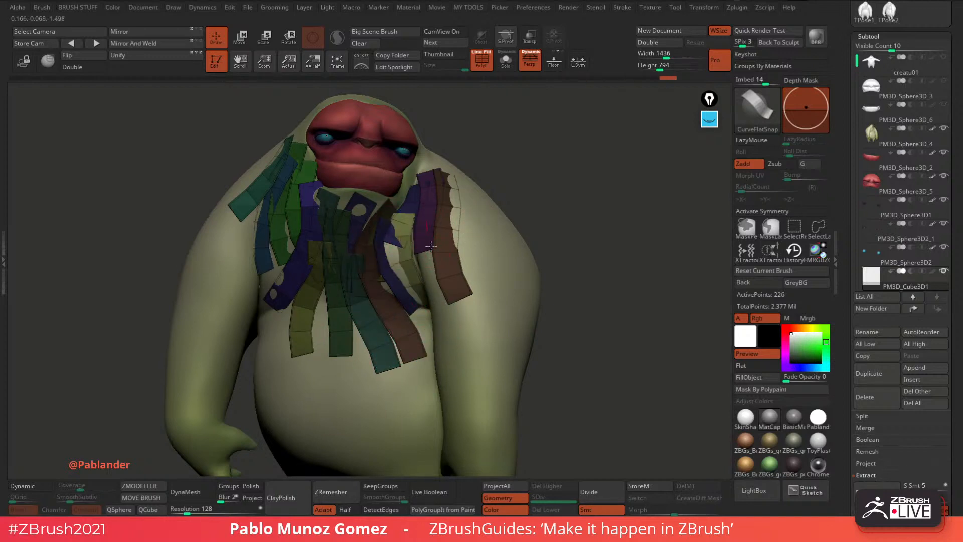
Redraw the strip beside the left armpit and add two strips over the front of the left shoulder.
left_click_drag(432, 247, 436, 310)
key("ctrl+z")
left_click_drag(428, 226, 435, 300)
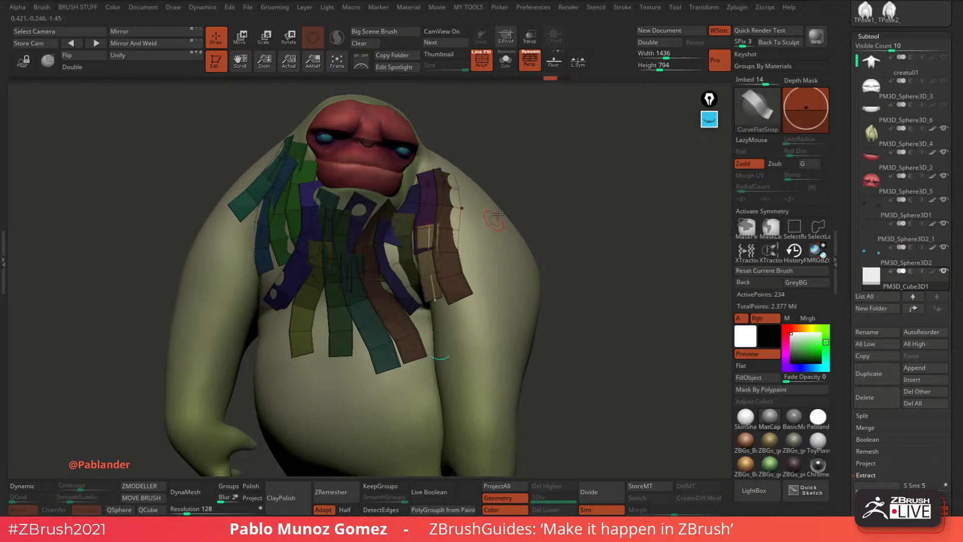
left_click(499, 215)
left_click_drag(565, 176, 535, 176)
left_click_drag(454, 169, 476, 306)
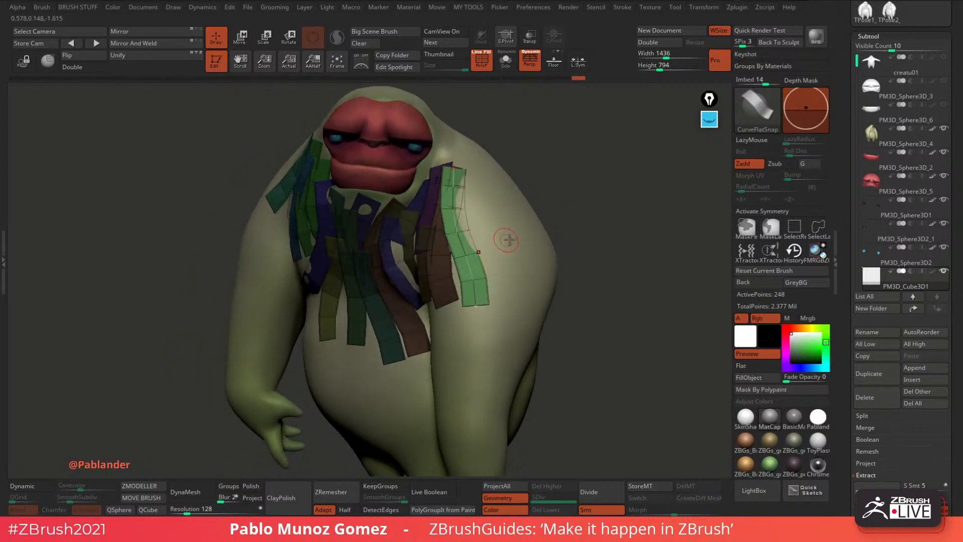
left_click(501, 203)
left_click_drag(466, 188, 499, 269)
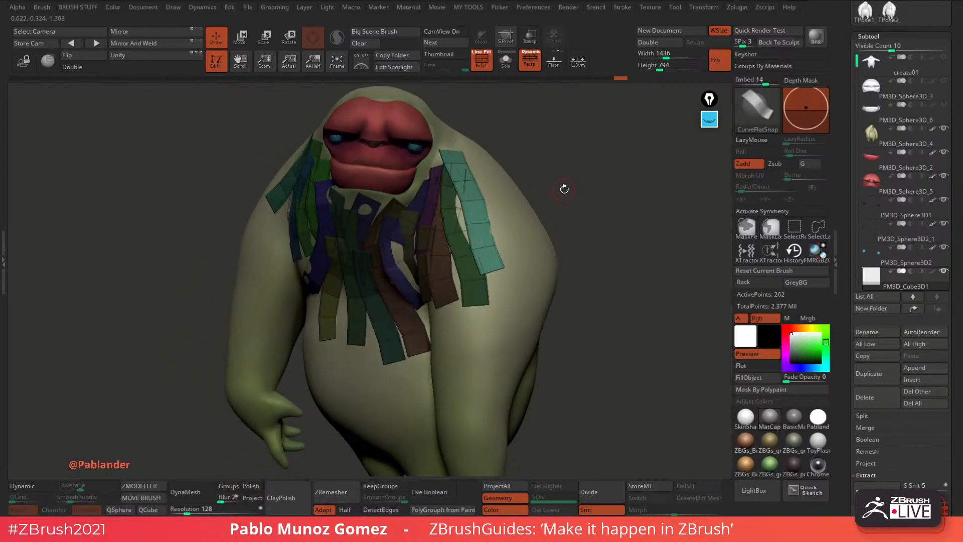
Draw four overlapping strips down the outer side of the left shoulder and upper arm.
left_click_drag(563, 189, 468, 146)
left_click_drag(407, 130, 436, 241)
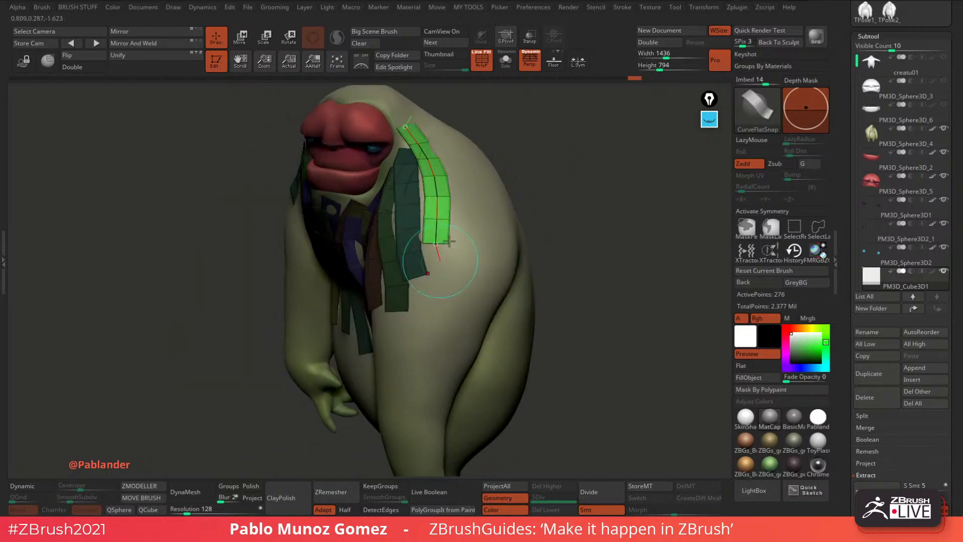
left_click_drag(416, 157, 441, 294)
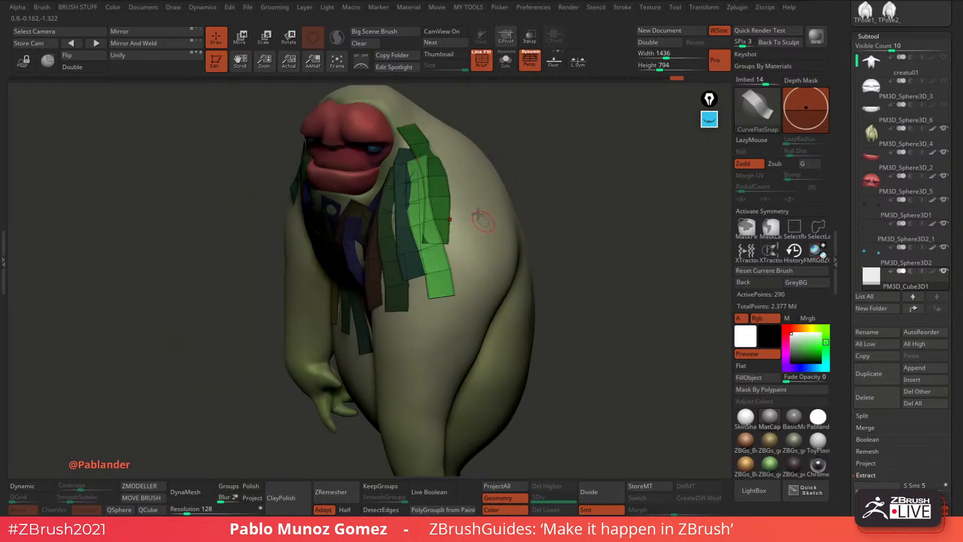
left_click_drag(454, 180, 466, 257)
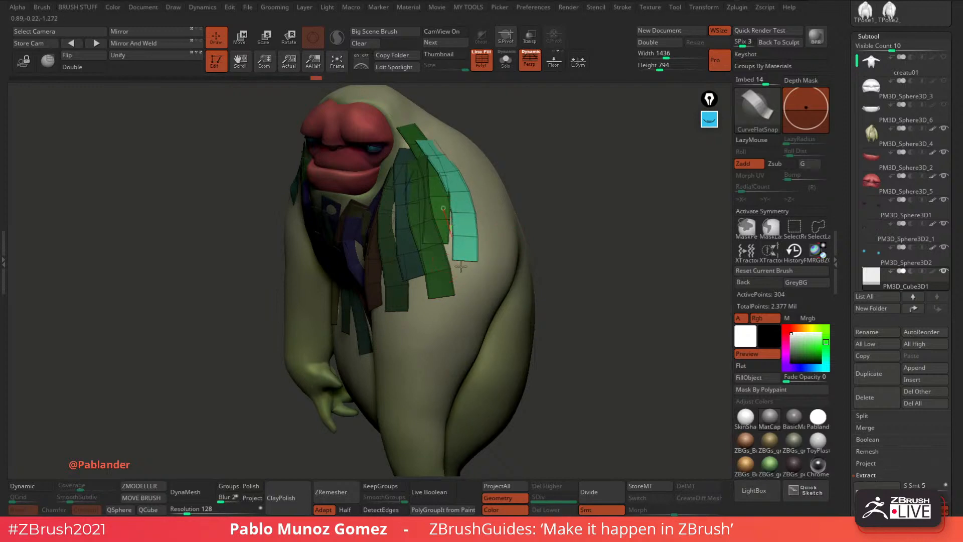
left_click_drag(442, 210, 462, 304)
Continue the row of hanging strips around the back of the left shoulder and onto the upper back.
mouse_move(522, 208)
left_mouse_down()
mouse_move(522, 180)
mouse_move(420, 204)
mouse_move(392, 224)
mouse_move(410, 331)
left_mouse_up()
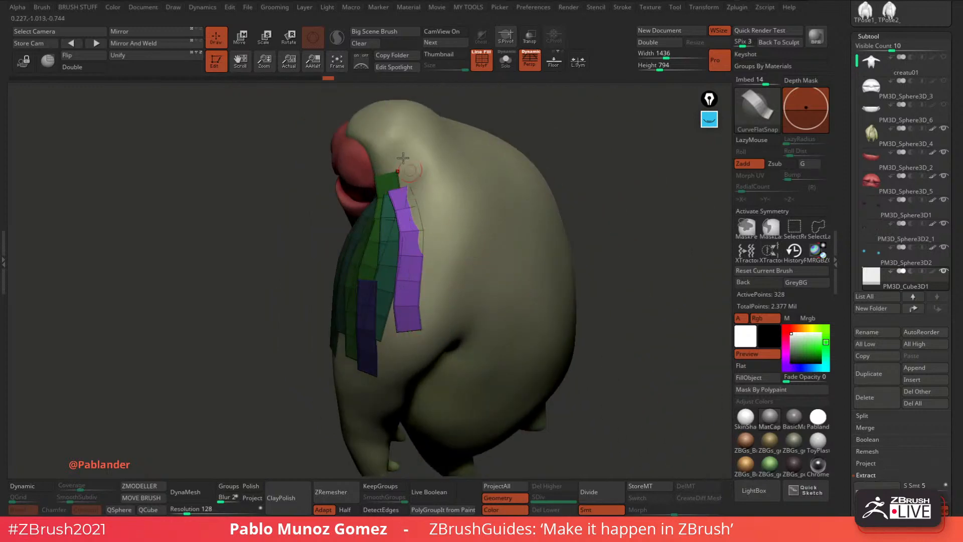
left_click_drag(453, 300, 454, 299)
left_click_drag(461, 224, 482, 291)
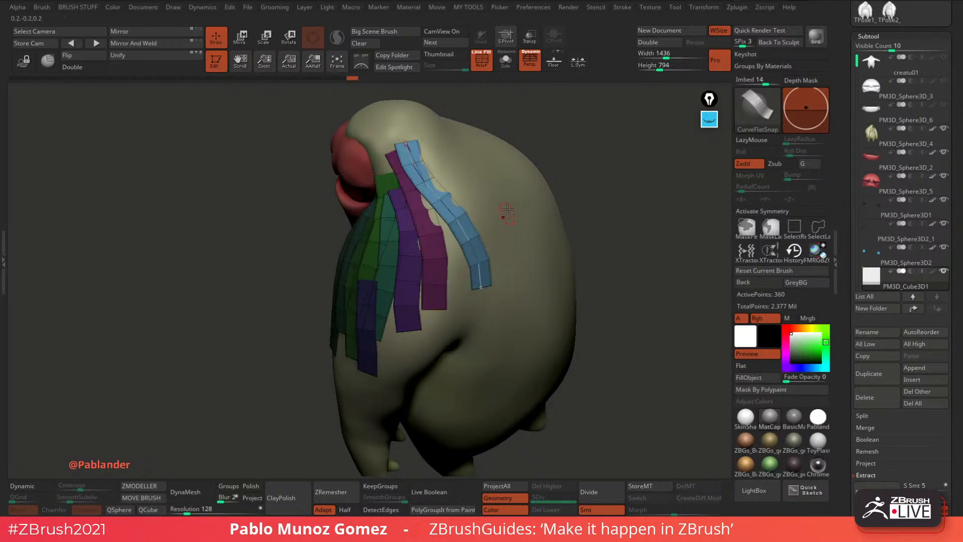
left_click_drag(434, 223, 455, 273)
mouse_move(597, 123)
left_mouse_down()
mouse_move(580, 195)
mouse_move(562, 206)
left_mouse_up()
left_click_drag(577, 149, 494, 193)
left_click_drag(380, 151, 387, 270)
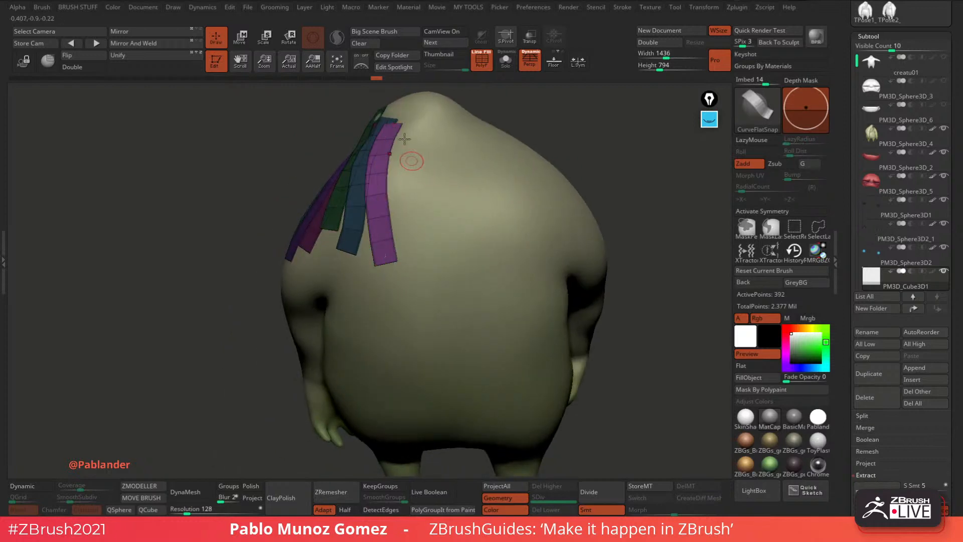
Draw overlapping CurveFlatSnap strips side by side from the back of the head down the middle of the creature's upper back.
left_click_drag(402, 102, 407, 278)
left_click_drag(417, 102, 431, 256)
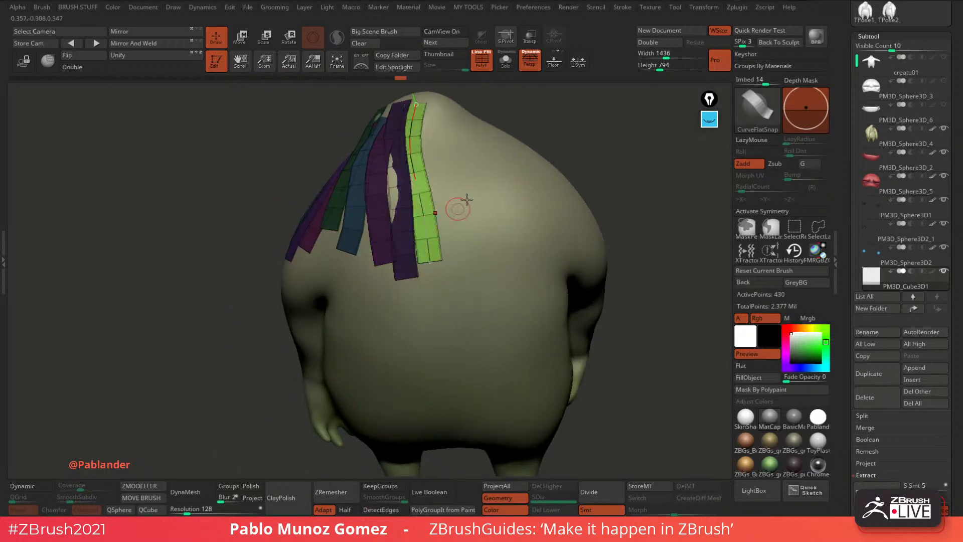
left_click_drag(423, 100, 455, 253)
left_click_drag(434, 112, 478, 269)
left_click_drag(566, 164, 455, 189)
left_click(366, 128)
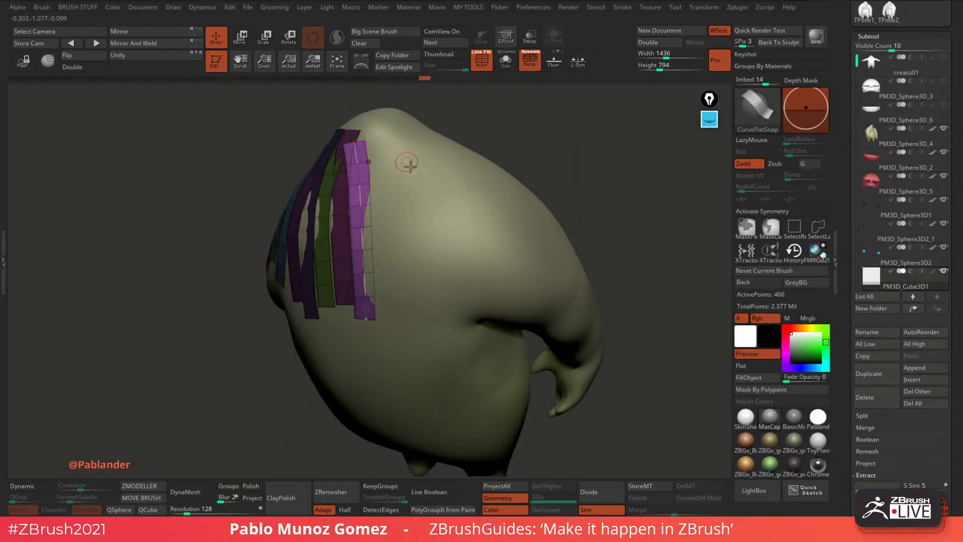
Continue the row of long strips around the right rear of the creature's back, from the head down past the shoulder.
mouse_move(379, 196)
left_mouse_down()
mouse_move(407, 312)
mouse_move(485, 288)
left_mouse_up()
left_click_drag(565, 177, 520, 224)
left_click_drag(380, 119, 353, 310)
left_click_drag(394, 114, 394, 303)
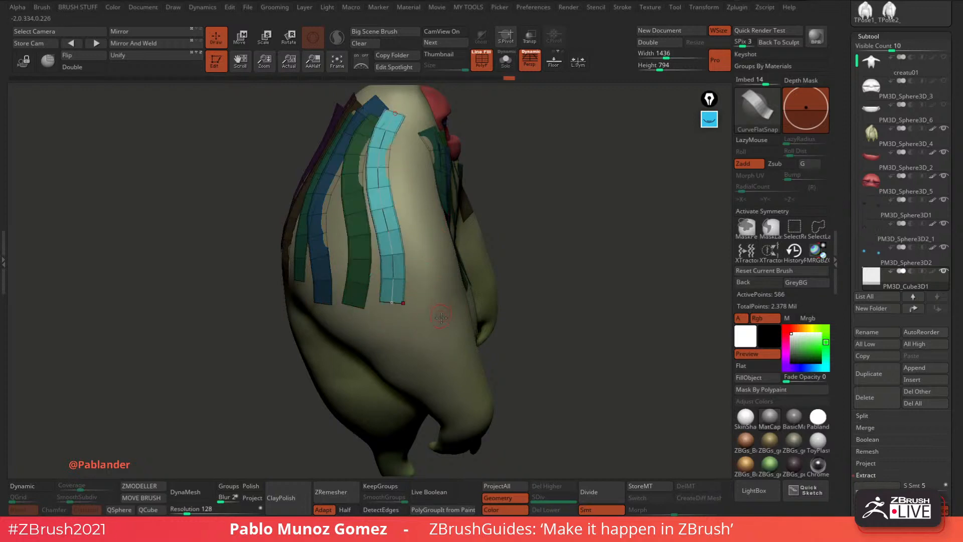
Draw strips from the side of the neck over the creature's right shoulder, and fill the gap above the upper arm.
left_click_drag(544, 155, 432, 184)
left_click_drag(431, 126, 480, 278)
left_click_drag(444, 118, 468, 281)
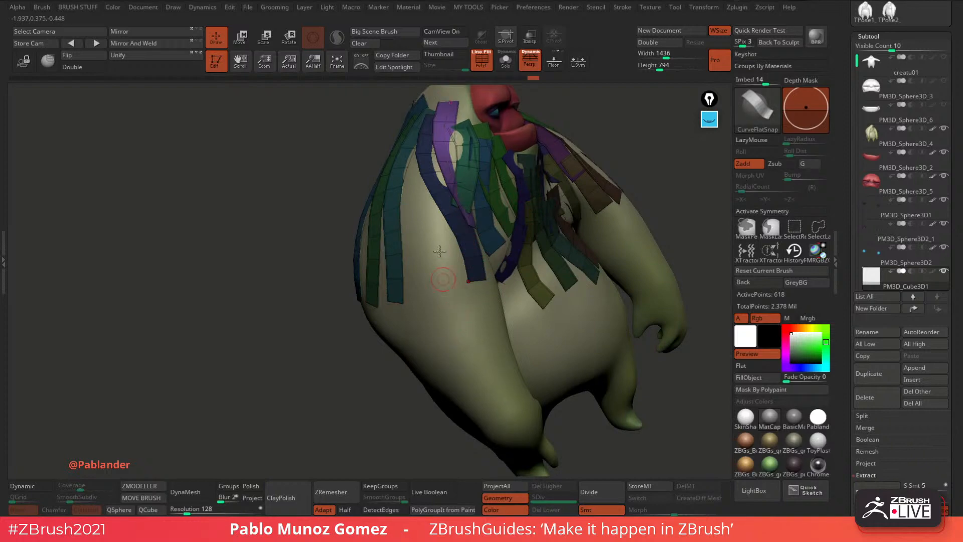
left_click_drag(444, 246, 448, 360)
left_click_drag(408, 179, 441, 349)
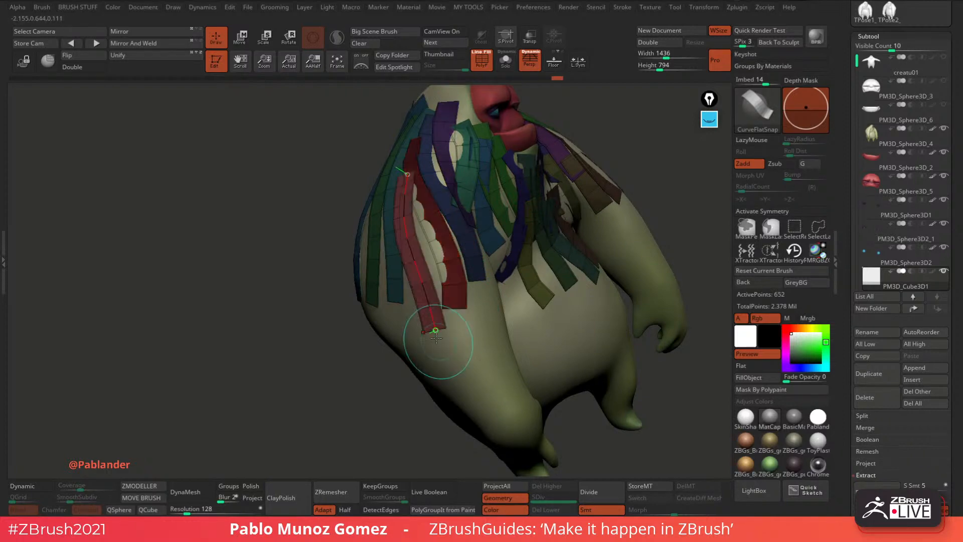
Layer more overlapping strips down the front and outer side of the creature's right upper arm, covering its bare areas.
mouse_move(370, 353)
left_mouse_down()
mouse_move(293, 350)
mouse_move(281, 360)
left_mouse_up()
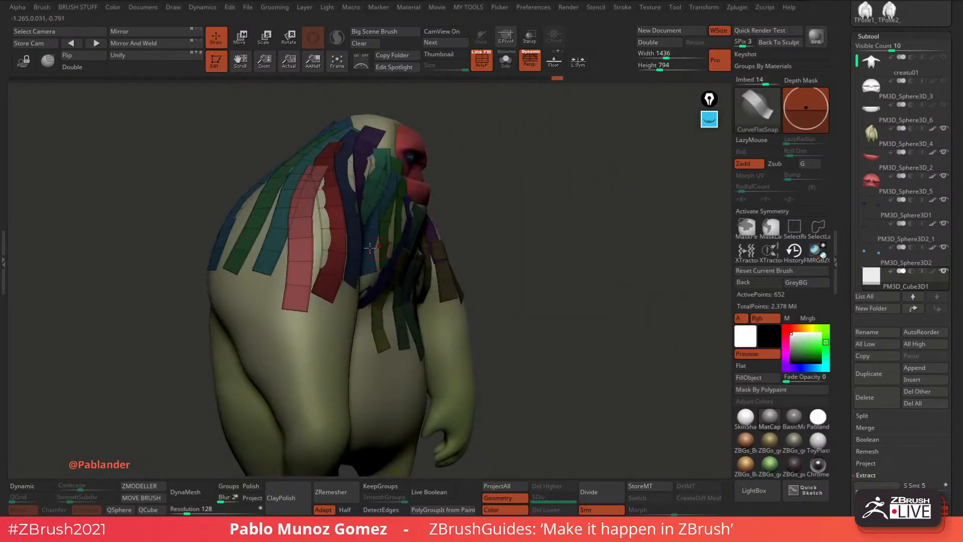
right_click_drag(370, 248, 307, 243)
left_click_drag(335, 184, 302, 337)
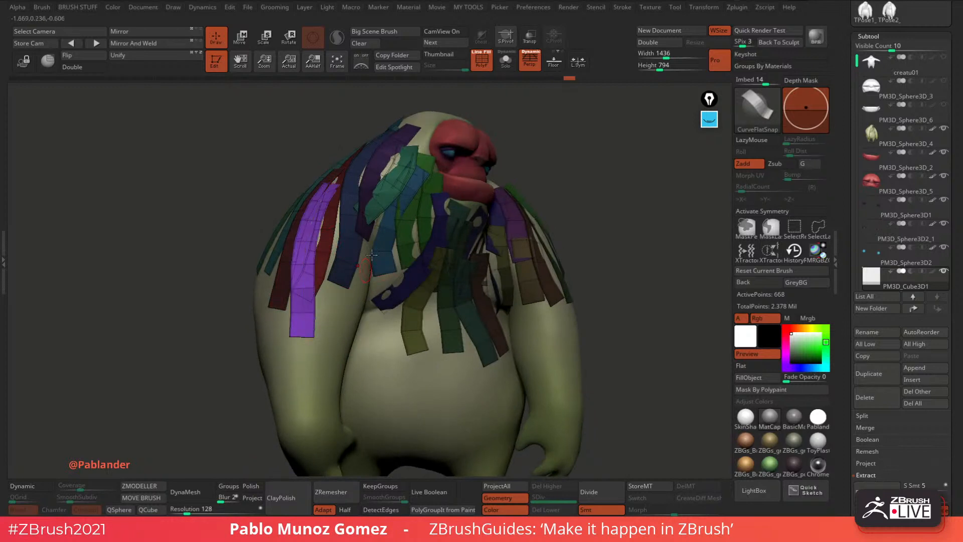
left_click_drag(356, 312, 351, 327)
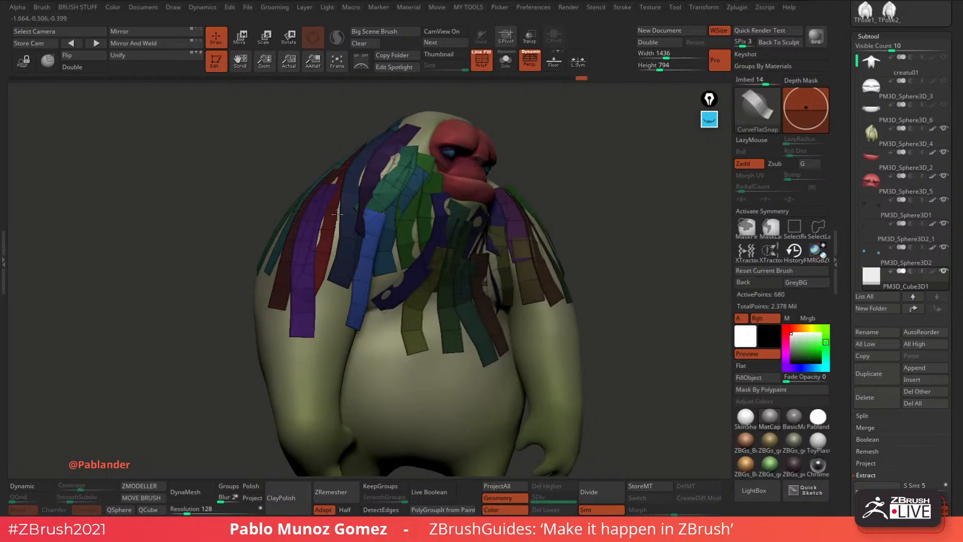
left_click_drag(337, 214, 333, 335)
right_click_drag(384, 297, 367, 272, "alt")
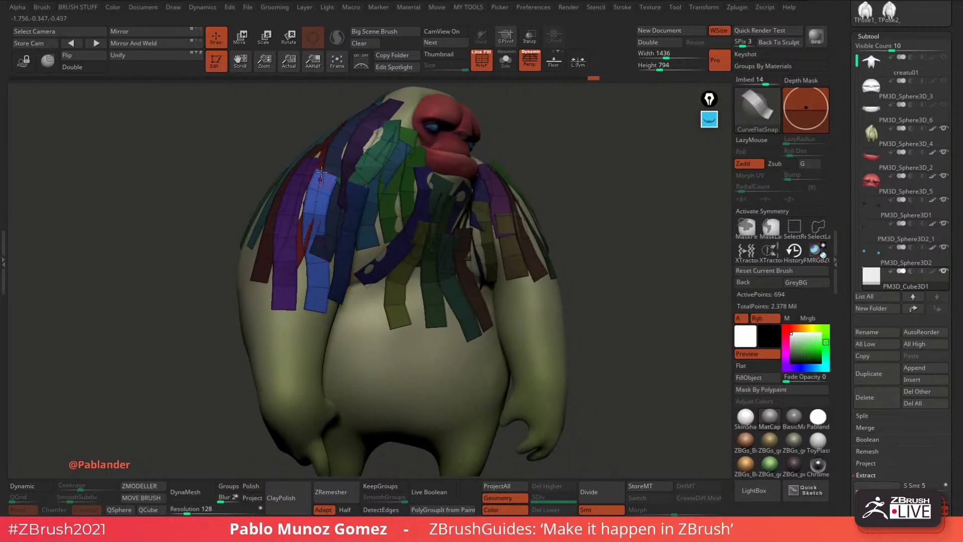
left_click_drag(322, 172, 280, 357)
right_click_drag(418, 232, 396, 221)
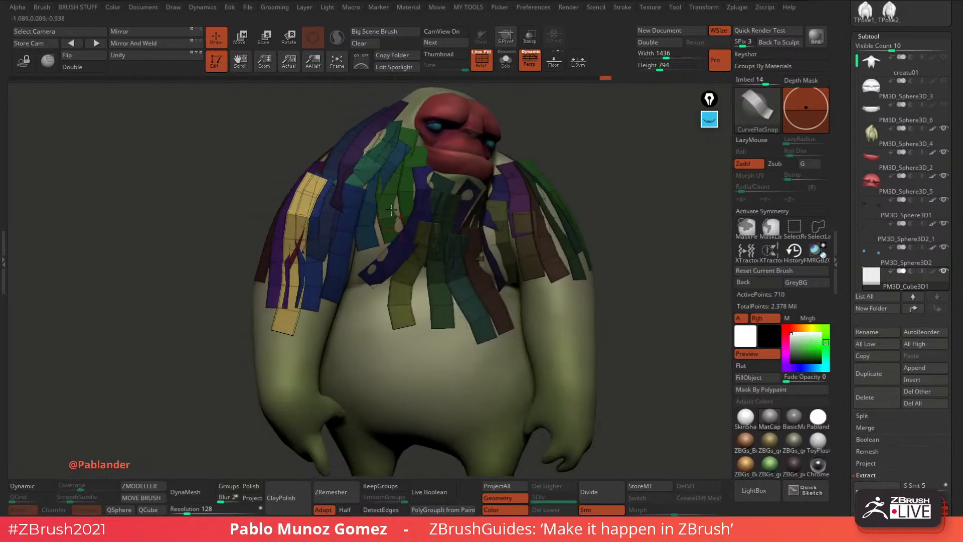
left_click_drag(350, 323, 350, 343)
Add strips down the creature's left shoulder and upper arm, plus one from beside the mouth down the chest.
right_click_drag(494, 250, 409, 226)
left_click_drag(415, 214, 467, 334)
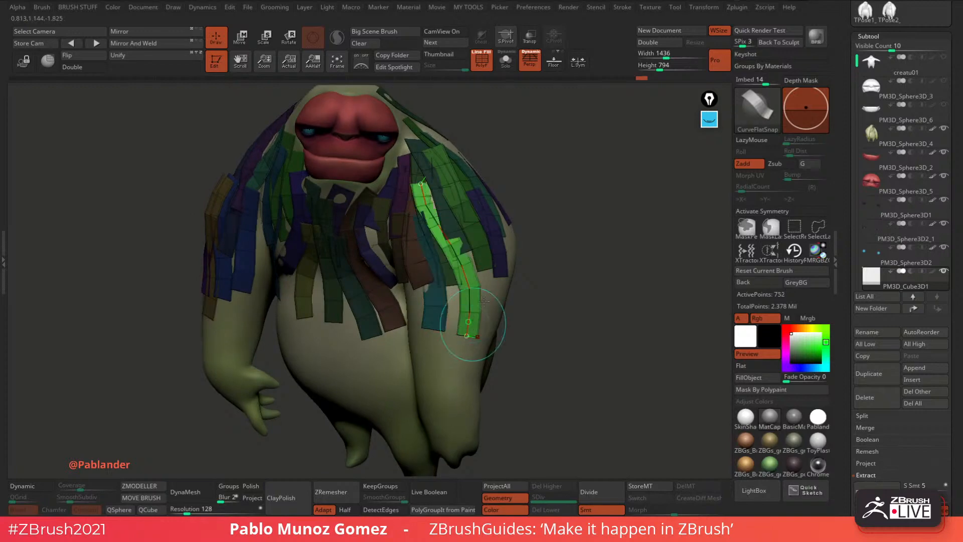
right_click_drag(527, 264, 483, 311)
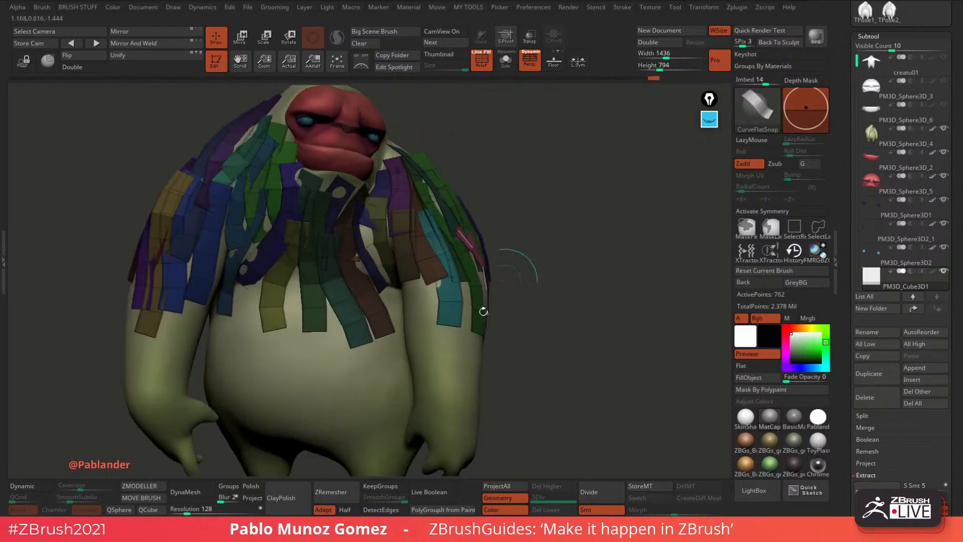
left_click_drag(436, 355, 437, 359)
left_click_drag(522, 208, 448, 143)
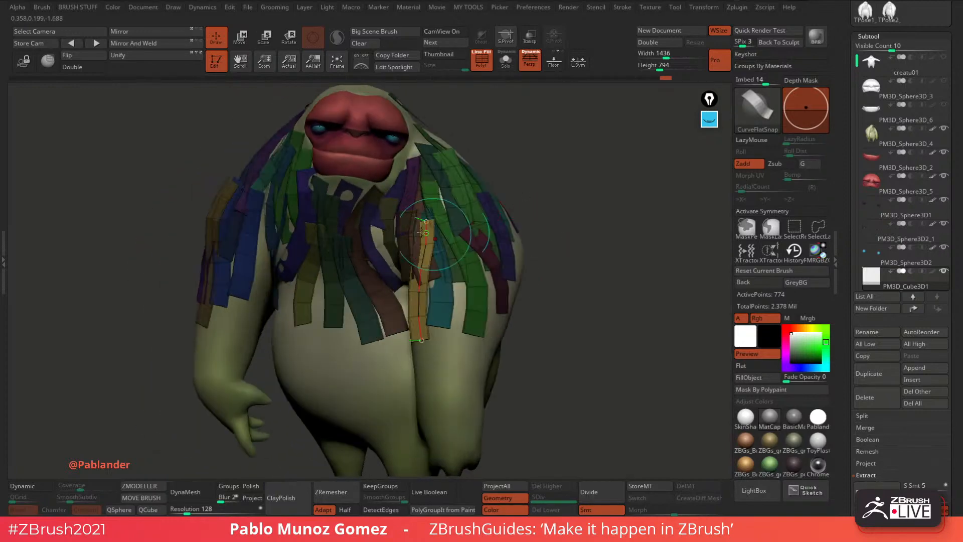
left_click_drag(380, 246, 380, 277)
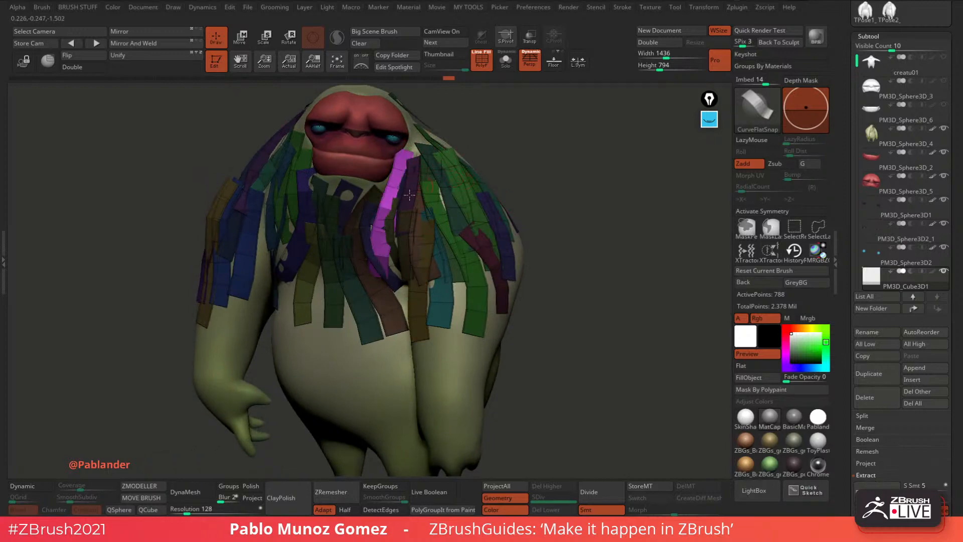
Draw a second layer of long strips over the creature's right side, covering the gaps between the shoulder strips.
left_click_drag(518, 128, 460, 173)
left_click_drag(442, 173, 511, 205)
mouse_move(523, 245)
left_mouse_down()
mouse_move(557, 240)
mouse_move(458, 262)
mouse_move(434, 310)
mouse_move(451, 319)
left_mouse_up()
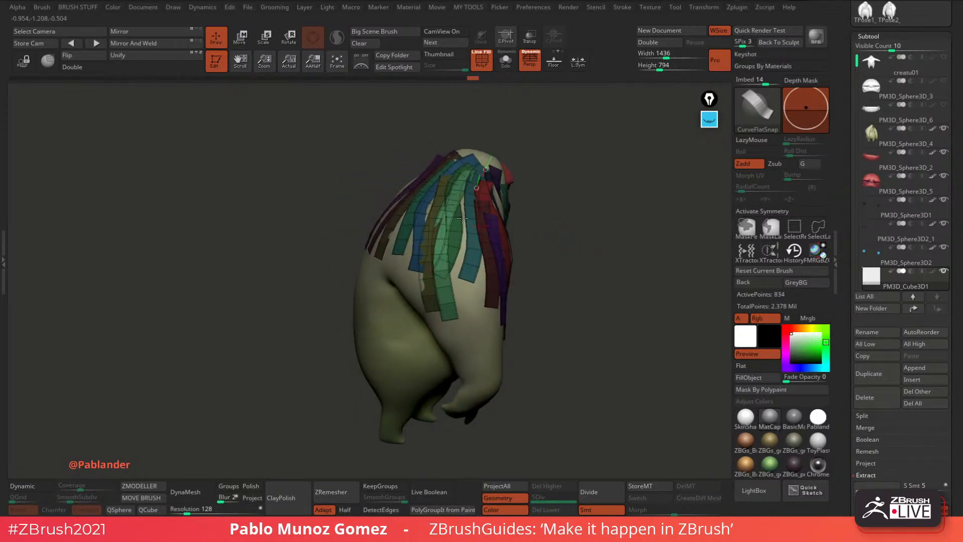
left_click_drag(460, 218, 444, 306)
left_click_drag(544, 219, 501, 253)
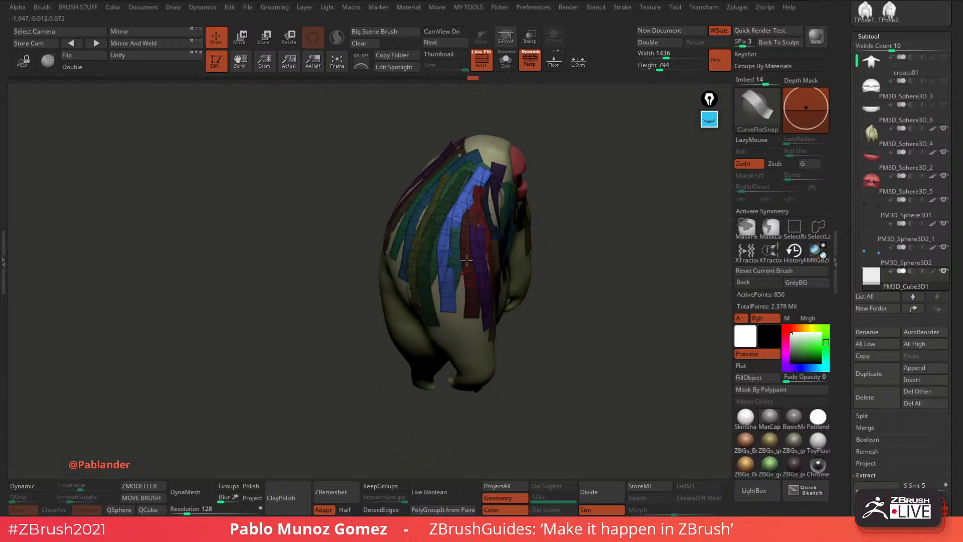
left_click_drag(453, 340, 455, 340)
left_click_drag(446, 213, 435, 331)
Fill the area behind the right shoulder with overlapping strips, undoing the one that runs into the armpit.
left_click_drag(532, 200, 555, 191)
left_click_drag(484, 172, 441, 294)
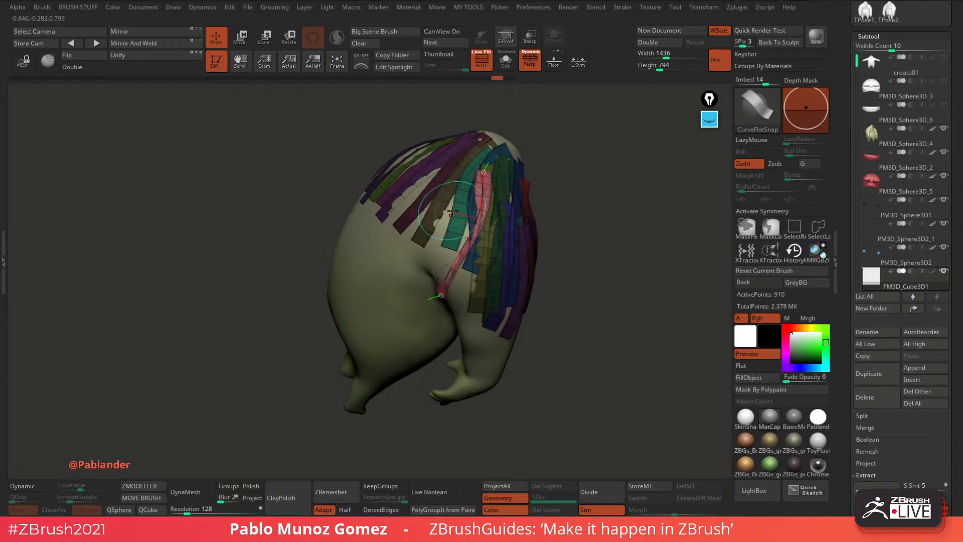
key("ctrl+z")
left_click_drag(464, 281, 466, 306)
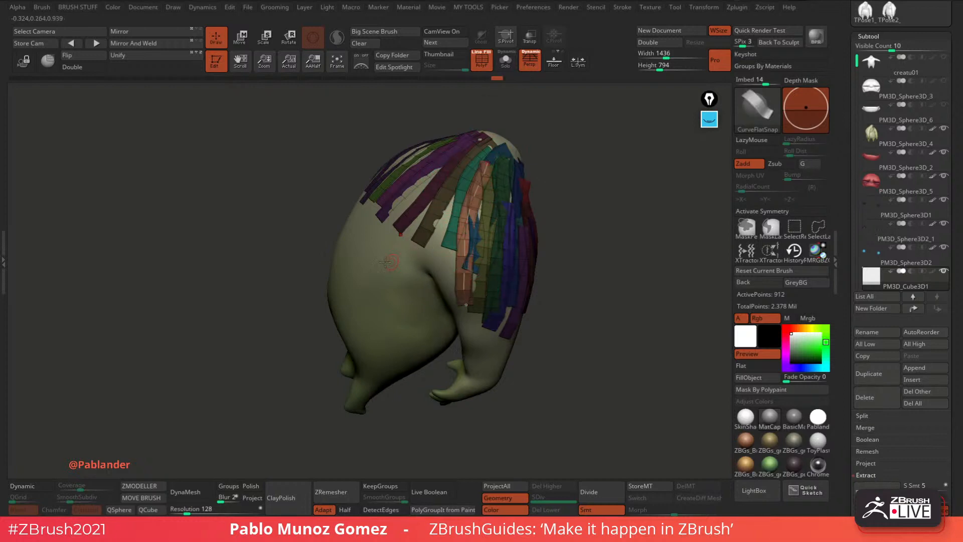
left_click_drag(453, 199, 425, 259)
left_click_drag(477, 197, 445, 268)
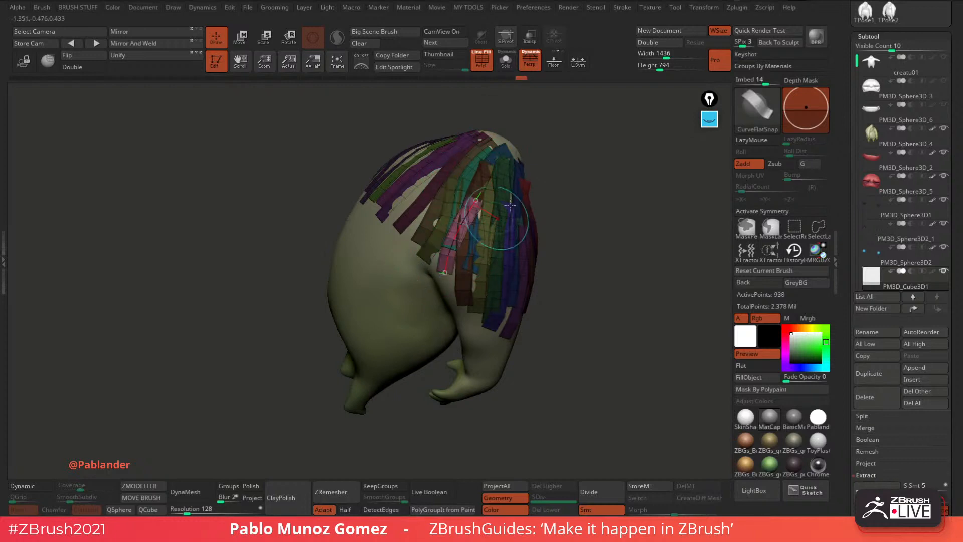
Layer longer strips over the first row on the right half of the back, extending them below its lower ends.
left_click_drag(549, 189, 502, 198)
left_click_drag(397, 269, 398, 273)
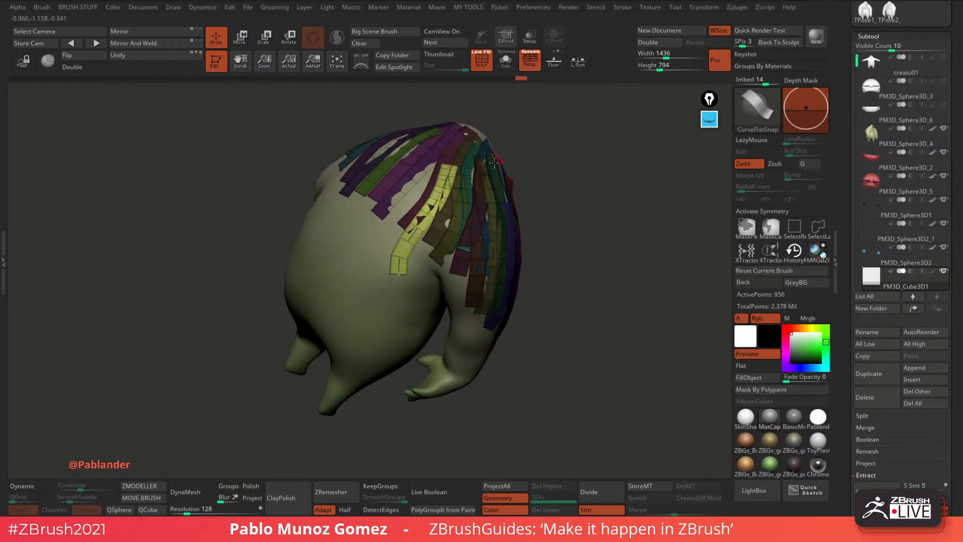
left_click_drag(452, 150, 380, 234)
mouse_move(547, 168)
left_mouse_down()
mouse_move(538, 169)
mouse_move(572, 198)
left_mouse_up()
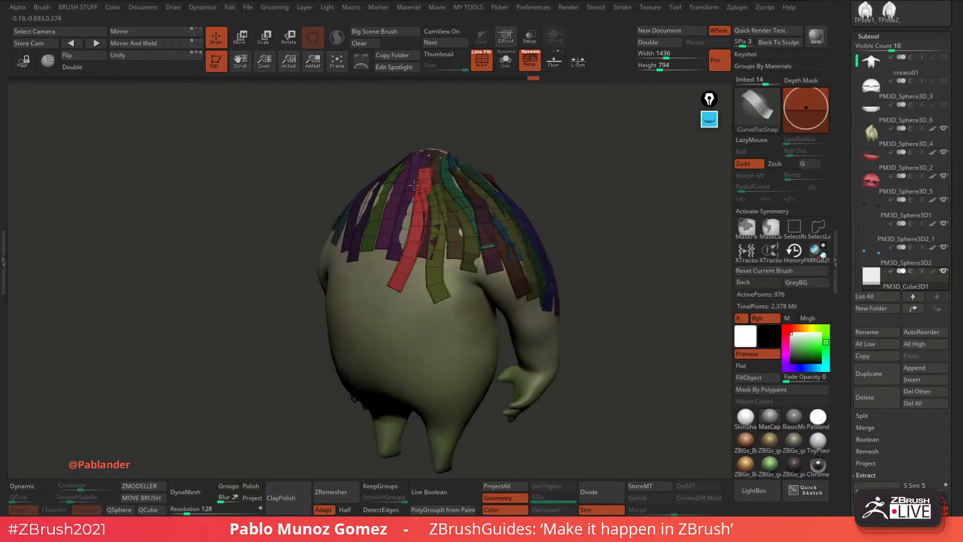
left_click_drag(418, 174, 379, 282)
Continue the longer second layer of strips across the remaining back toward the creature's left side.
left_click_drag(503, 170, 547, 168)
mouse_move(391, 174)
left_mouse_down()
mouse_move(375, 300)
mouse_move(352, 295)
left_mouse_up()
left_click_drag(503, 169, 547, 168)
left_click_drag(365, 185, 345, 289)
mouse_move(340, 183)
left_mouse_down()
mouse_move(322, 286)
mouse_move(279, 302)
left_mouse_up()
Cover the gaps behind the creature's left shoulder and upper arm with overlapping strips.
left_click_drag(458, 148, 378, 205)
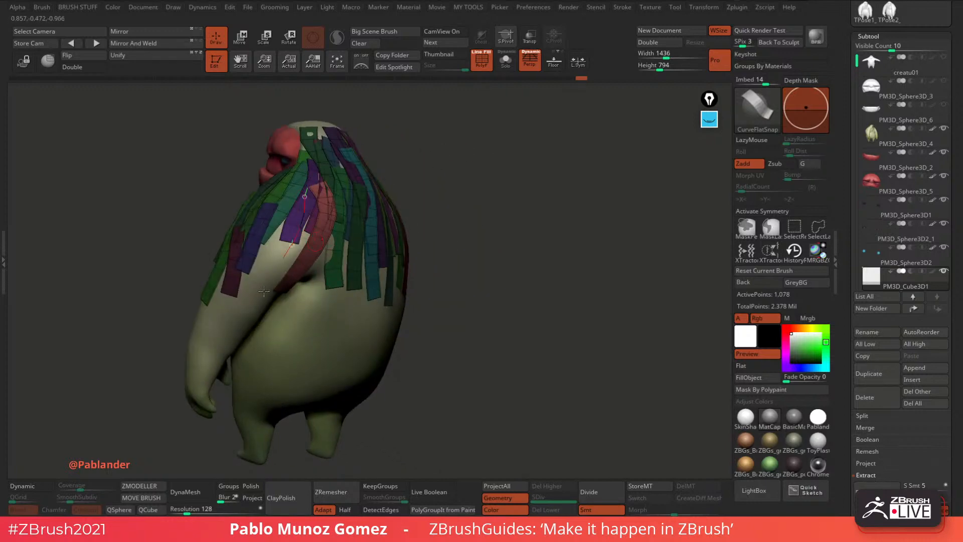
left_click_drag(264, 291, 262, 309)
left_click_drag(266, 248, 251, 290)
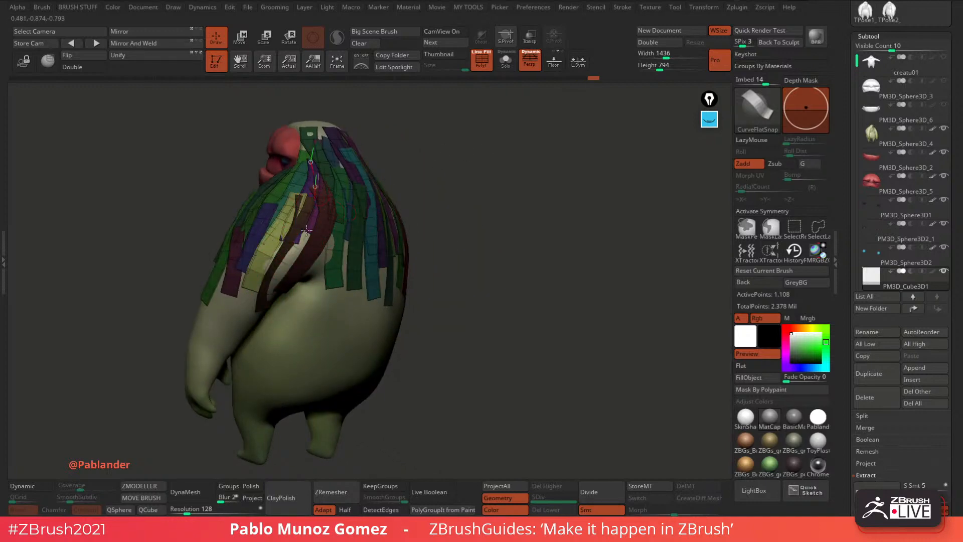
left_click_drag(306, 230, 296, 268)
left_click_drag(333, 329, 333, 331)
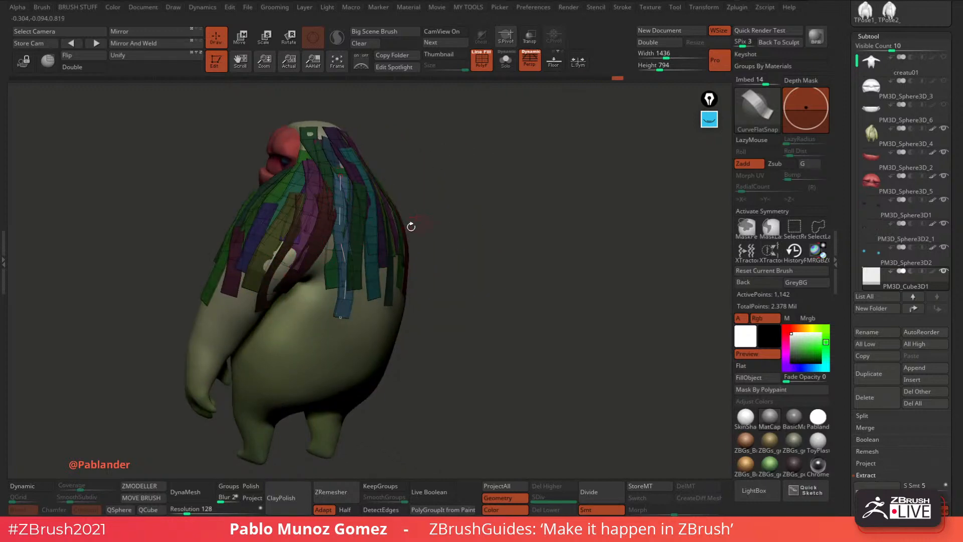
Turn on double-sided display for the strip mesh while working around the face.
mouse_move(410, 226)
left_mouse_down()
mouse_move(552, 195)
mouse_move(556, 204)
left_mouse_up()
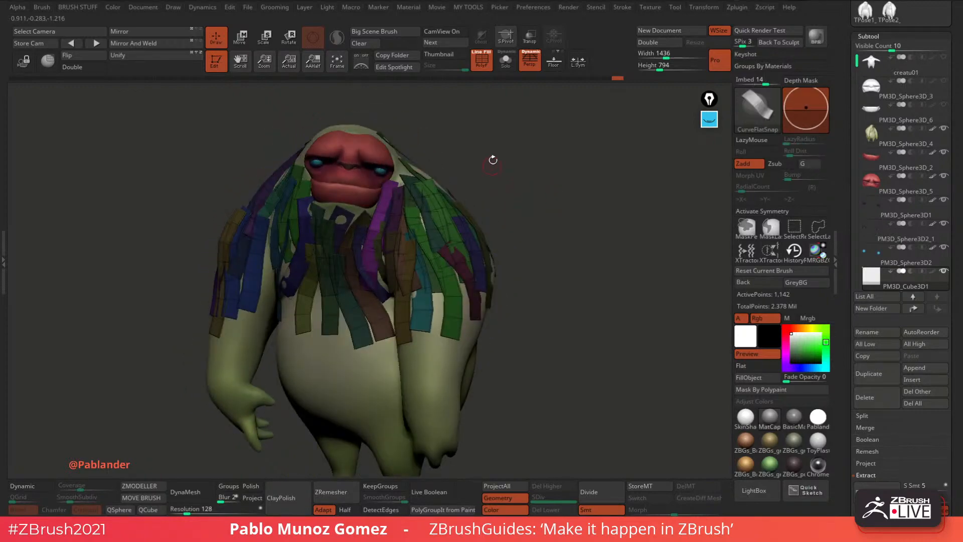
key("space")
mouse_move(490, 155)
left_mouse_down()
mouse_move(473, 154)
mouse_move(429, 219)
mouse_move(497, 158)
left_mouse_up()
left_click(89, 68)
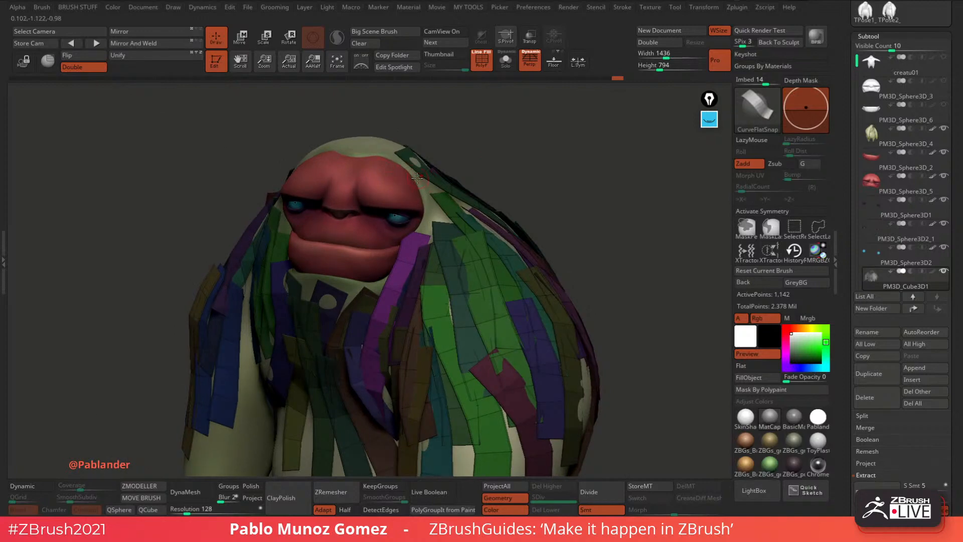
Draw strips down both sides of the face from the forehead, and one over the left side of the head.
left_click_drag(426, 279, 426, 279)
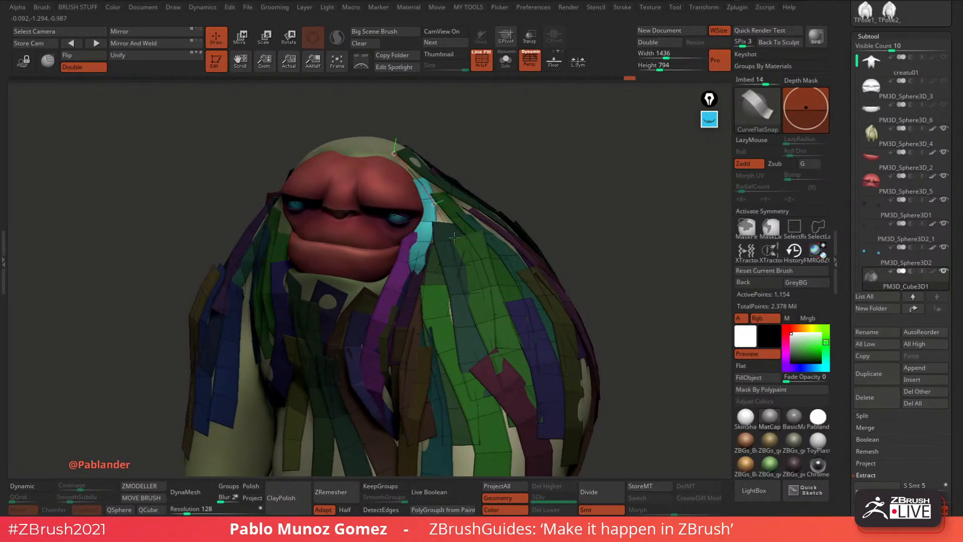
left_click_drag(498, 163, 404, 176)
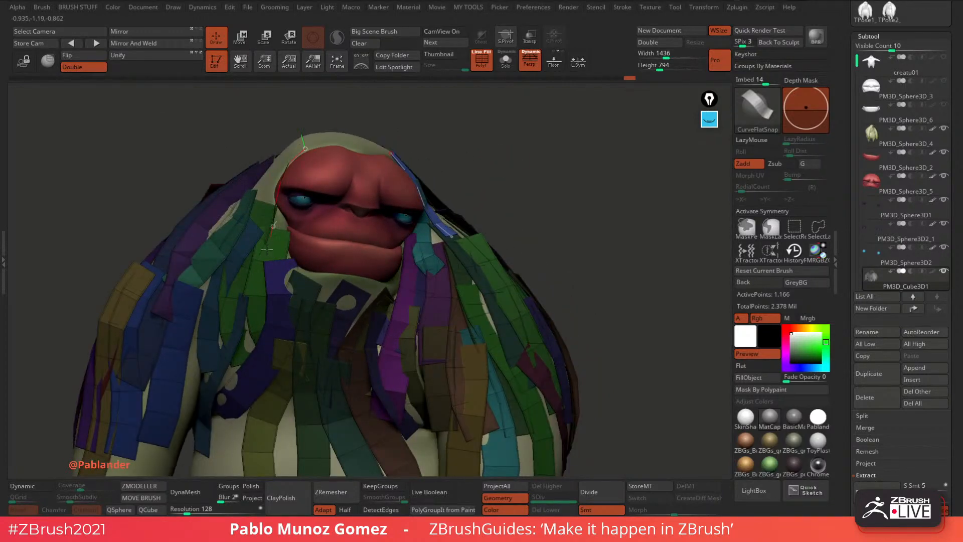
left_click_drag(267, 250, 267, 250)
left_click_drag(297, 142, 230, 234)
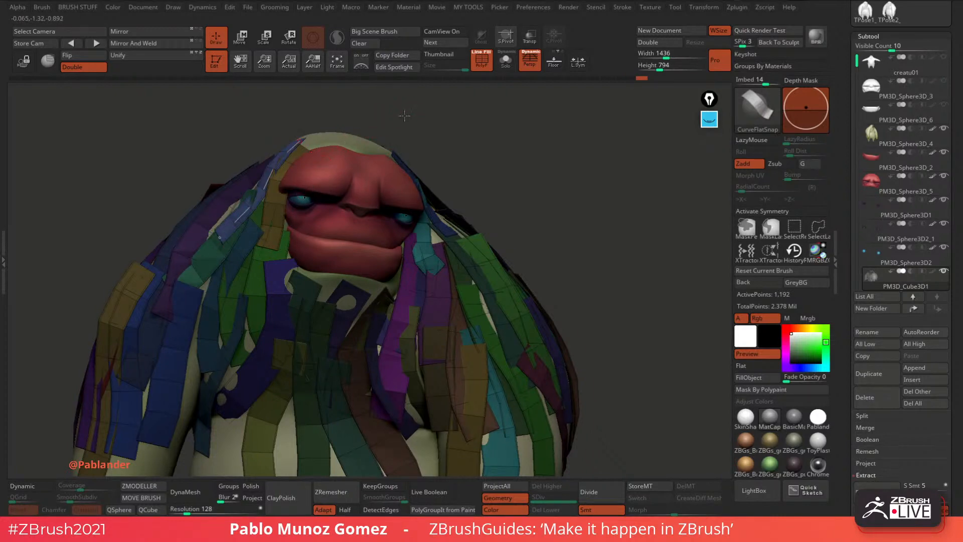
left_click_drag(404, 117, 359, 131)
left_click_drag(413, 153, 460, 202)
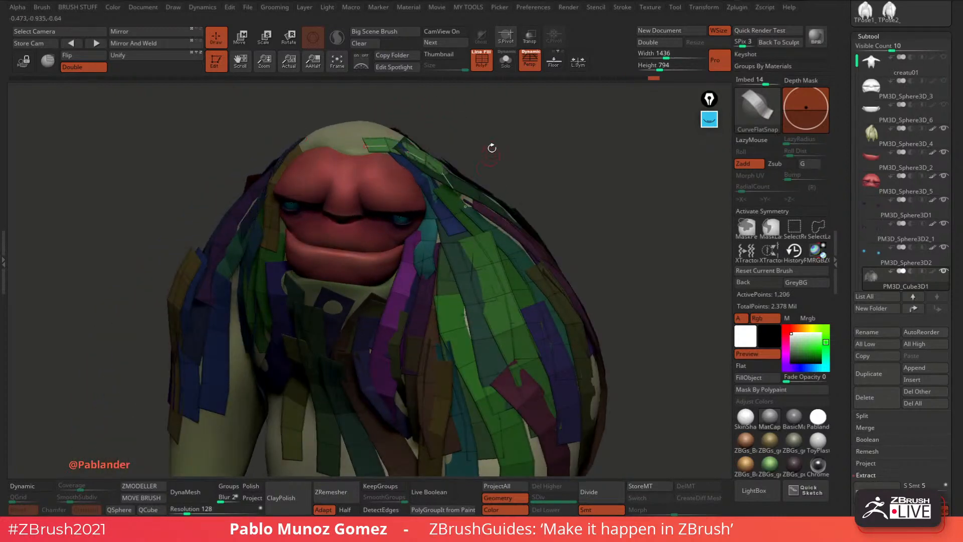
left_click_drag(443, 139, 401, 137)
left_click_drag(300, 140, 218, 201)
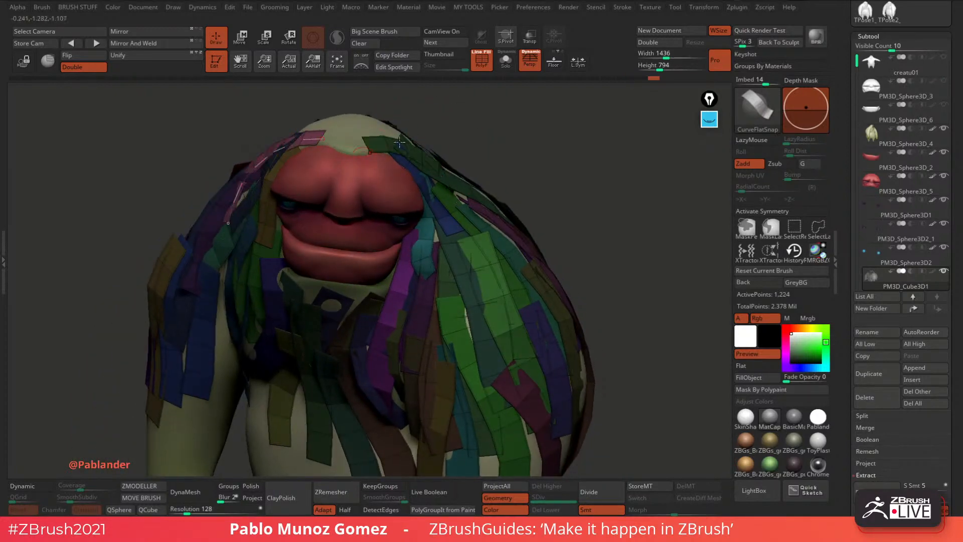
mouse_move(411, 120)
left_mouse_down()
mouse_move(511, 189)
mouse_move(441, 176)
left_mouse_up()
key("ctrl+z")
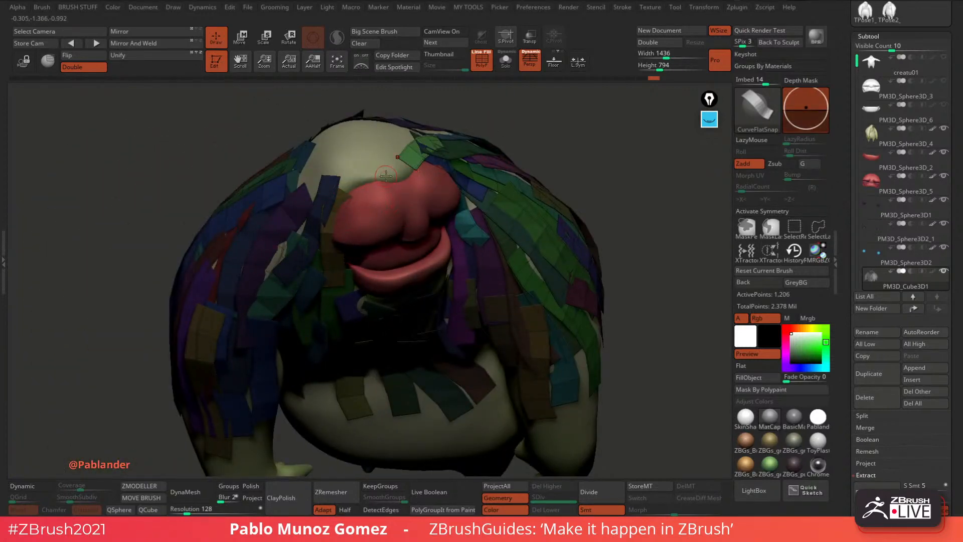
Draw two overlapping strips along the brow line from the forehead toward the creature's right side.
left_click_drag(298, 247, 298, 249)
right_click_drag(404, 150, 406, 181)
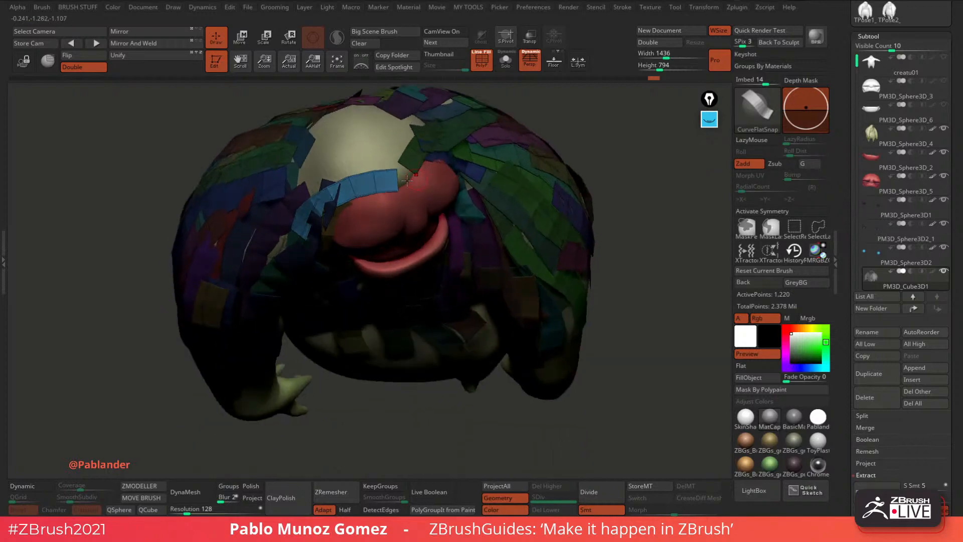
left_click_drag(325, 173, 259, 207)
right_click_drag(408, 170, 407, 249)
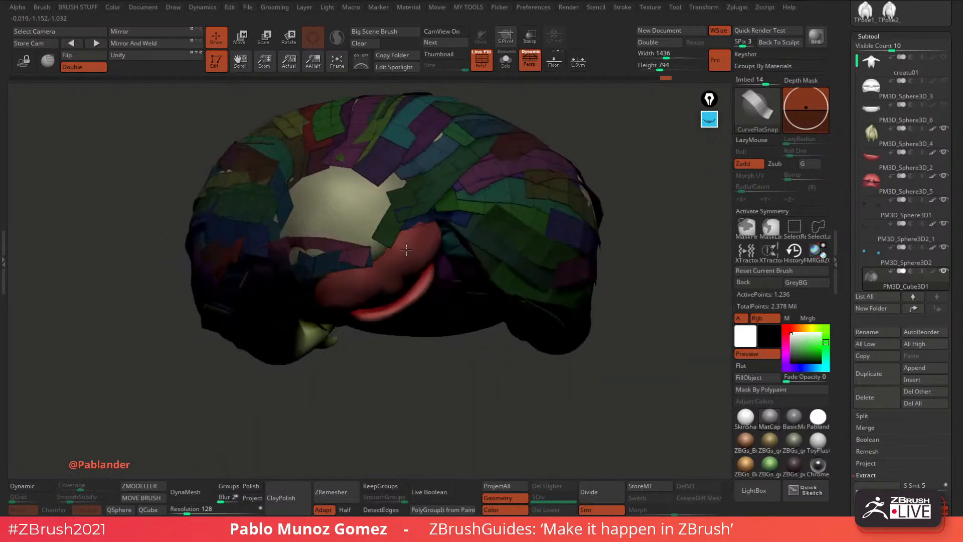
Fan strips from the centre of the forehead back over the bare crown and toward the creature's right side.
mouse_move(377, 146)
left_mouse_down()
mouse_move(364, 250)
mouse_move(359, 133)
left_mouse_up()
left_click_drag(352, 242, 312, 129)
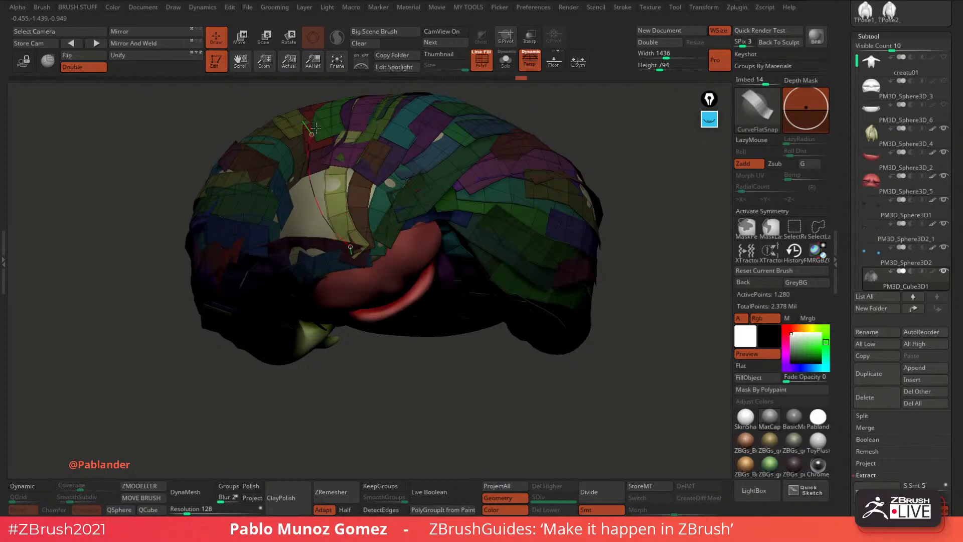
left_click_drag(338, 241, 267, 160)
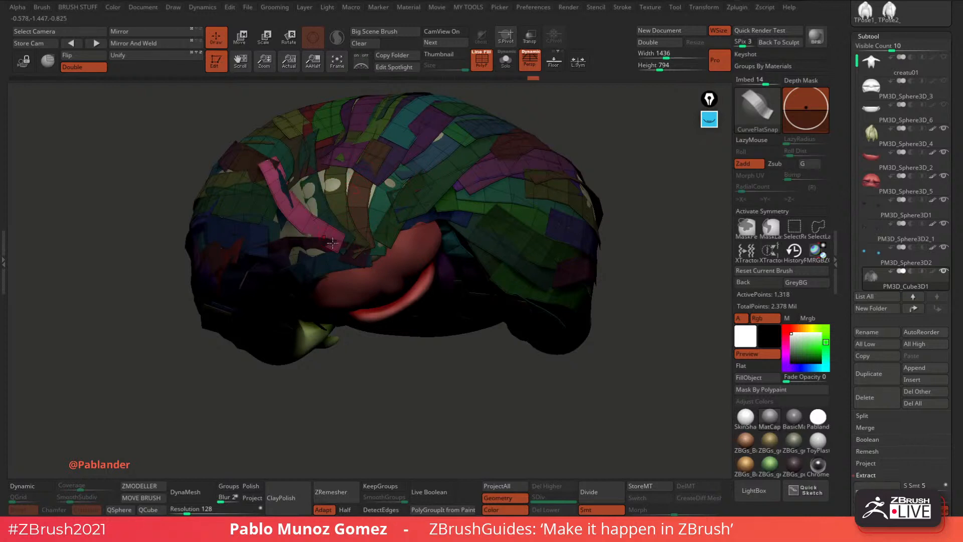
left_click_drag(233, 190, 231, 187)
right_click_drag(302, 161, 328, 241)
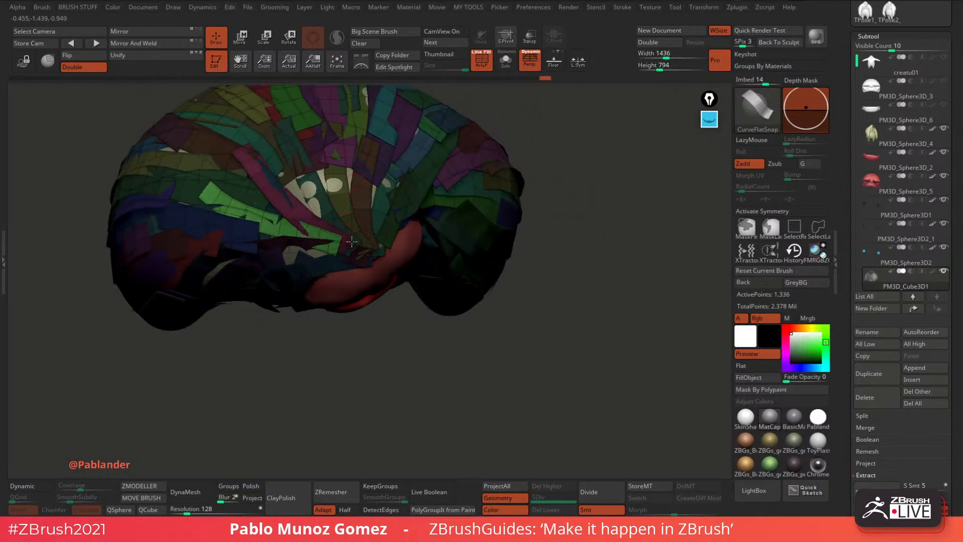
Fill the remaining gaps on the crown with strips running back from the forehead, plus one sweeping down toward the right shoulder.
mouse_move(354, 242)
left_mouse_down()
mouse_move(271, 139)
mouse_move(316, 127)
left_mouse_up()
left_click(374, 222)
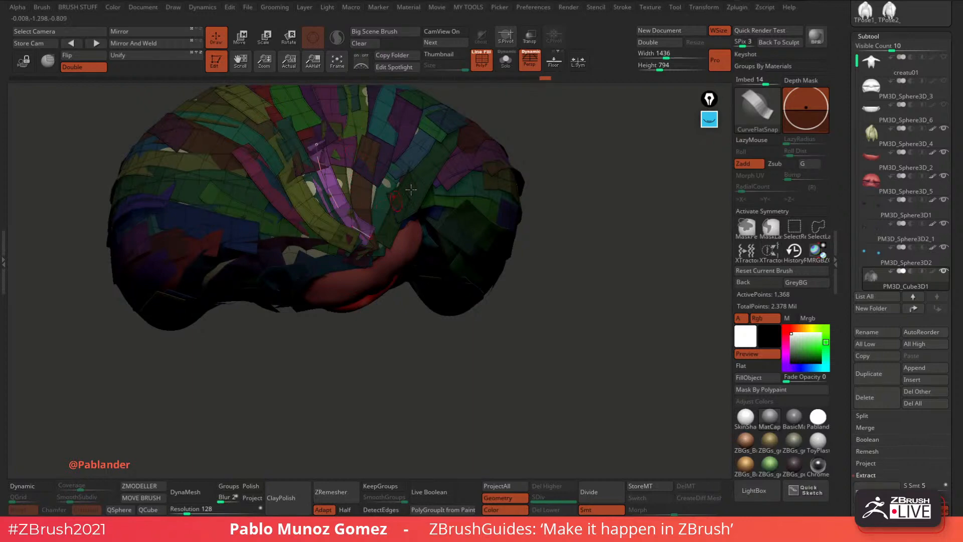
left_click_drag(369, 239, 355, 138)
left_click_drag(368, 238, 394, 139)
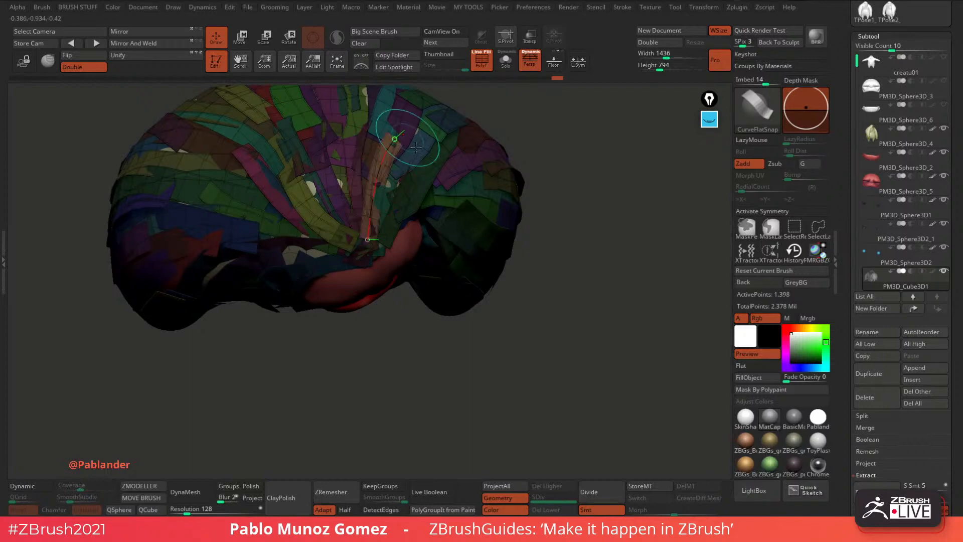
left_click_drag(583, 246, 551, 217)
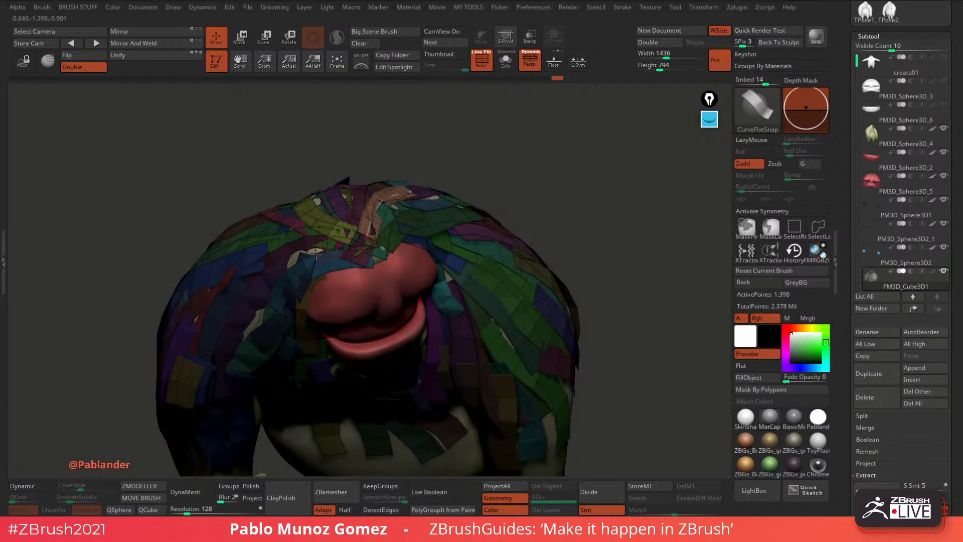
left_click_drag(228, 307, 228, 310)
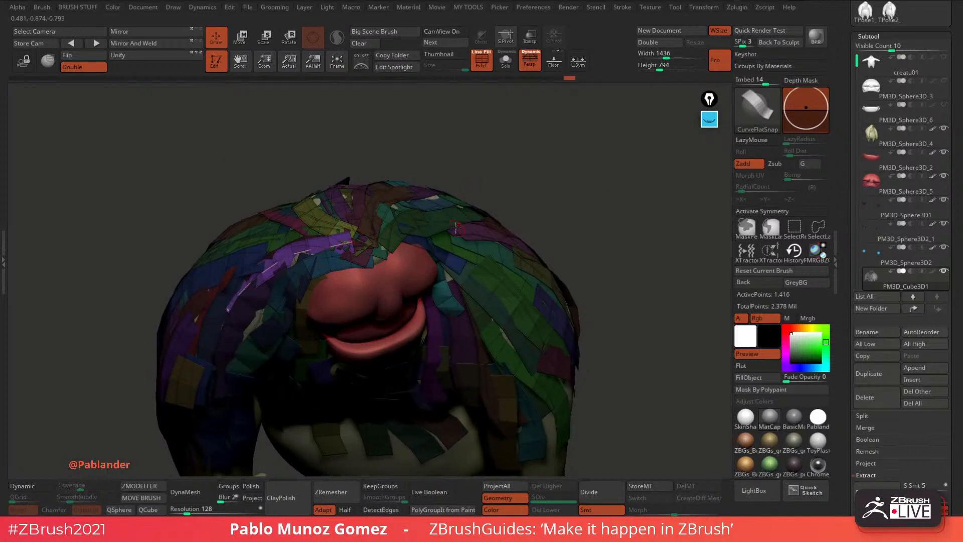
Add short overlapping strips hanging from below the chin over the upper beard.
left_click_drag(507, 194, 527, 184)
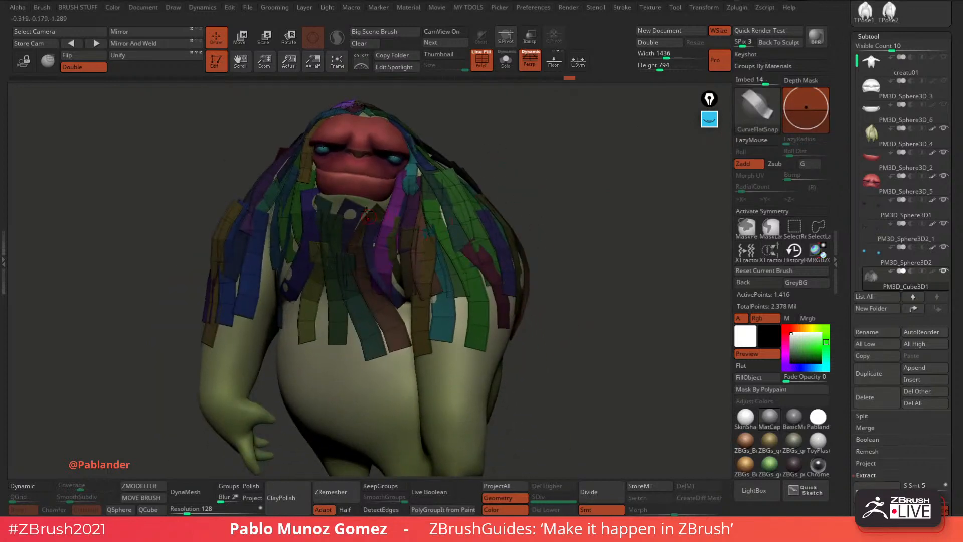
left_click_drag(361, 210, 356, 265)
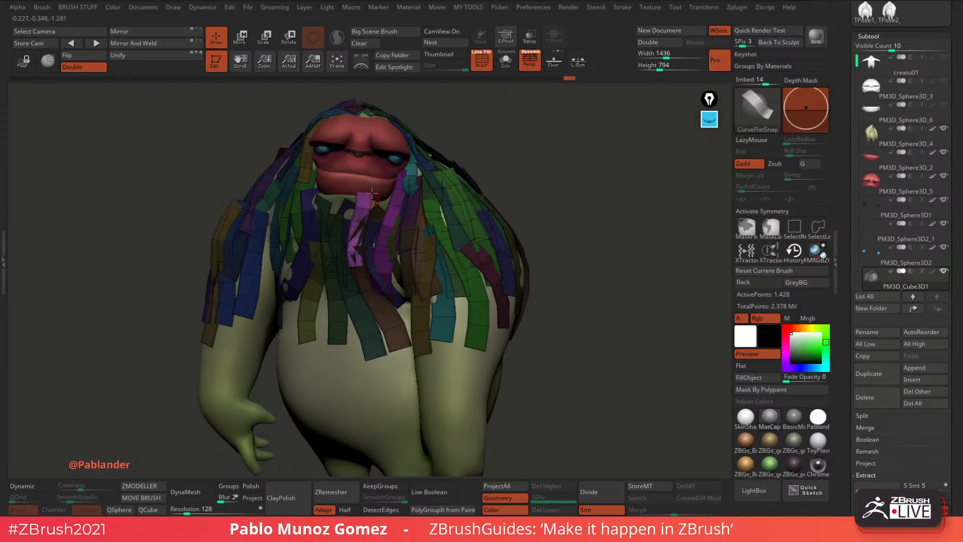
mouse_move(371, 192)
left_mouse_down()
mouse_move(378, 252)
mouse_move(346, 257)
mouse_move(329, 242)
left_mouse_up()
left_click_drag(323, 183, 314, 245)
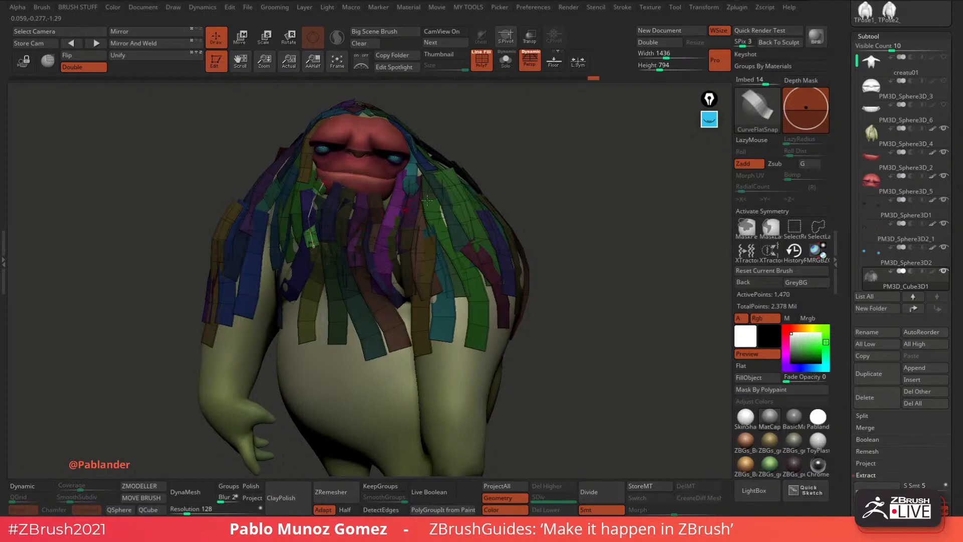
Cover the gaps over the creature's right shoulder and beside the left cheek with more strips.
left_click(358, 270)
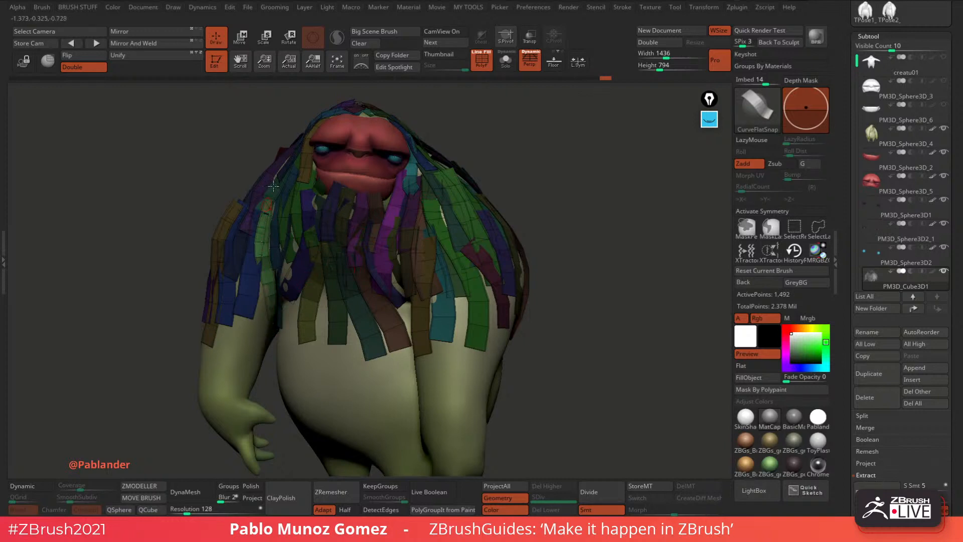
left_click_drag(236, 302, 235, 303)
left_click_drag(414, 146, 448, 227)
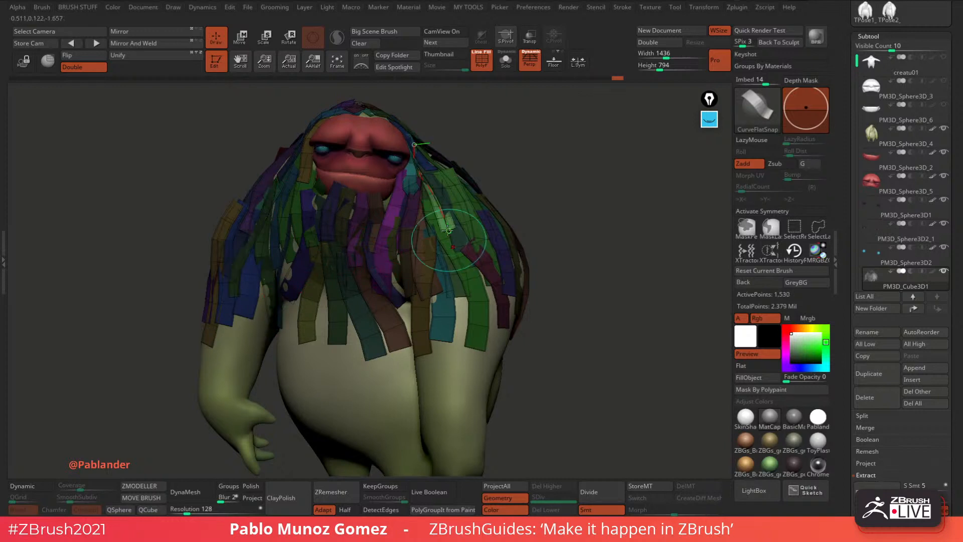
left_click_drag(548, 182, 545, 256)
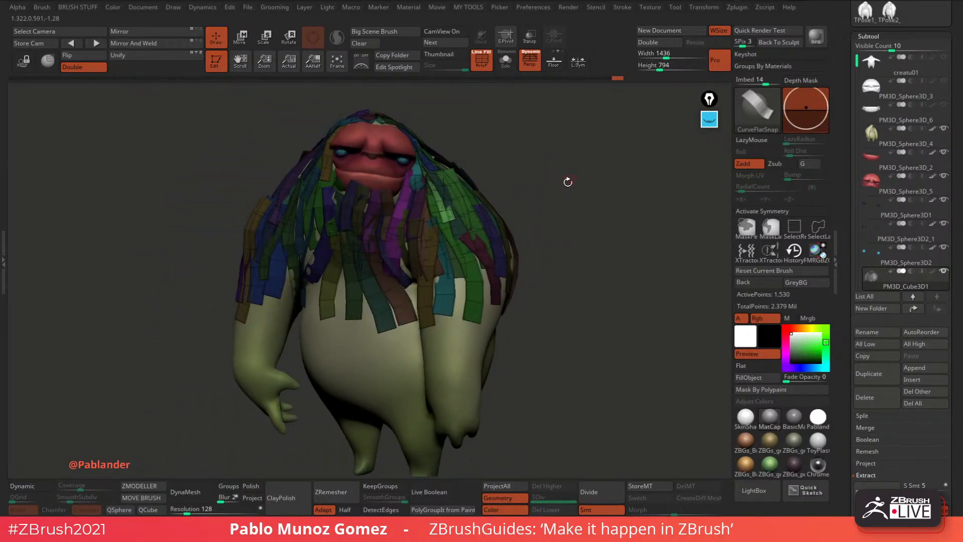
left_click_drag(557, 198, 527, 169)
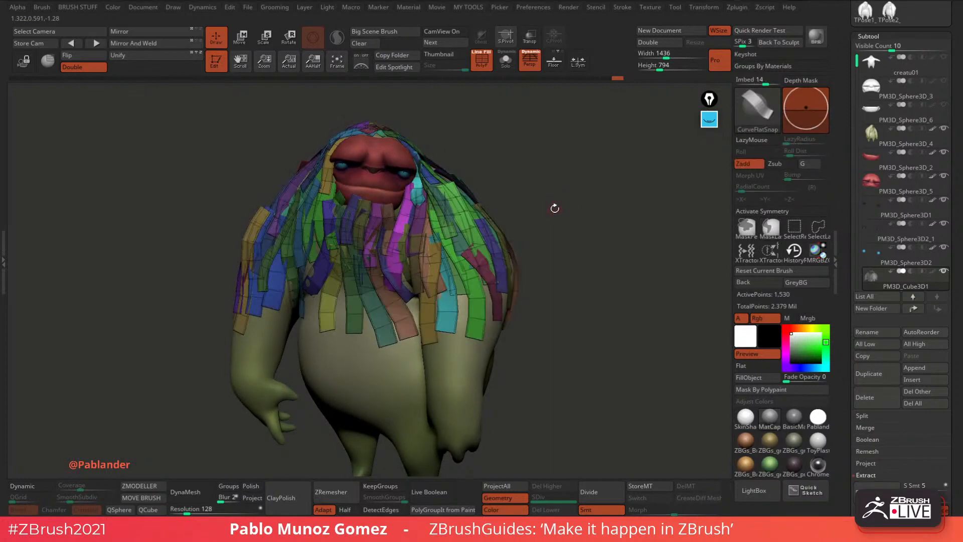
Adjust the strips beside both cheeks with a resized Move Topological brush.
key("b")
left_click(603, 280)
key("space")
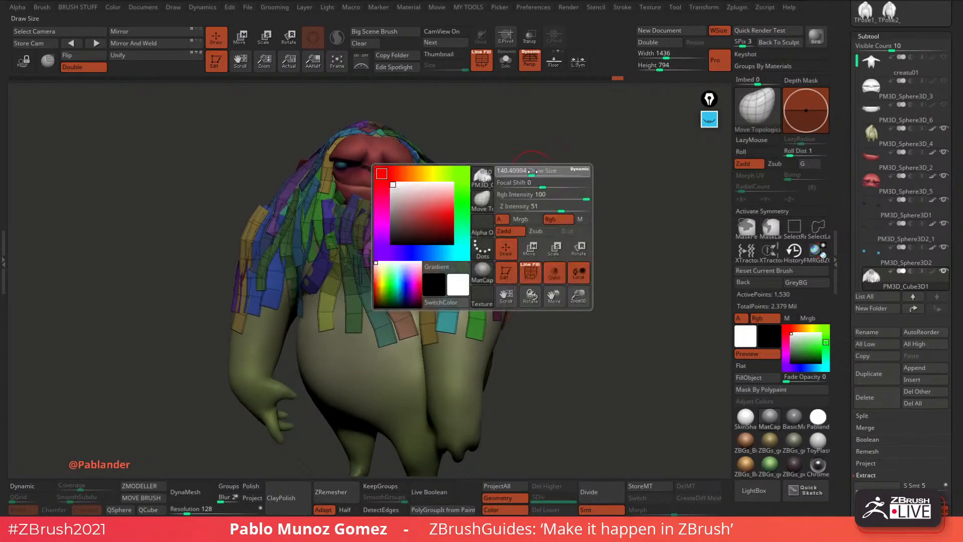
right_click_drag(483, 240, 494, 202, "ctrl")
left_click_drag(433, 142, 422, 166)
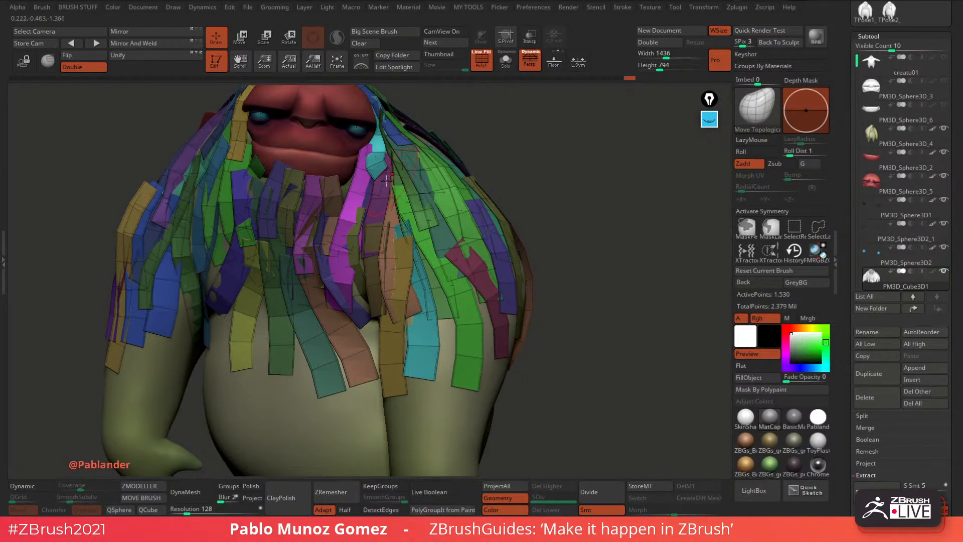
left_click_drag(370, 147, 381, 141)
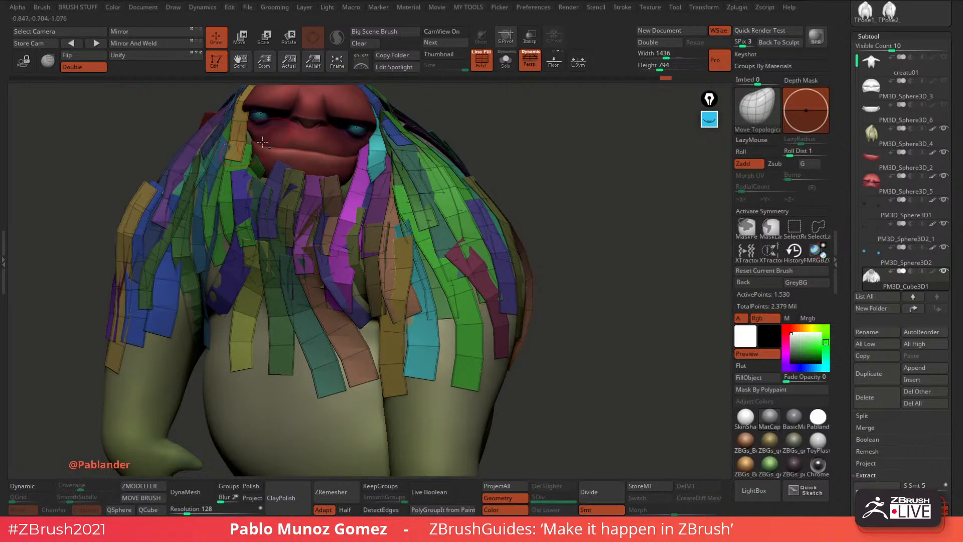
Reshape the strips on the creature's right shoulder and upper arm, enlarging the brush for the lower ends.
right_click_drag(262, 142, 331, 187)
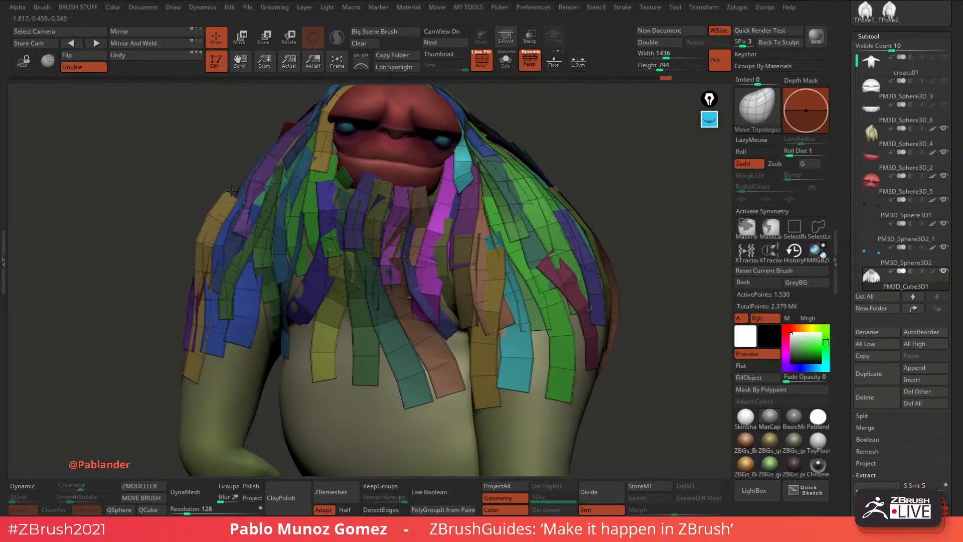
left_click_drag(230, 189, 269, 186)
left_click_drag(211, 215, 222, 218)
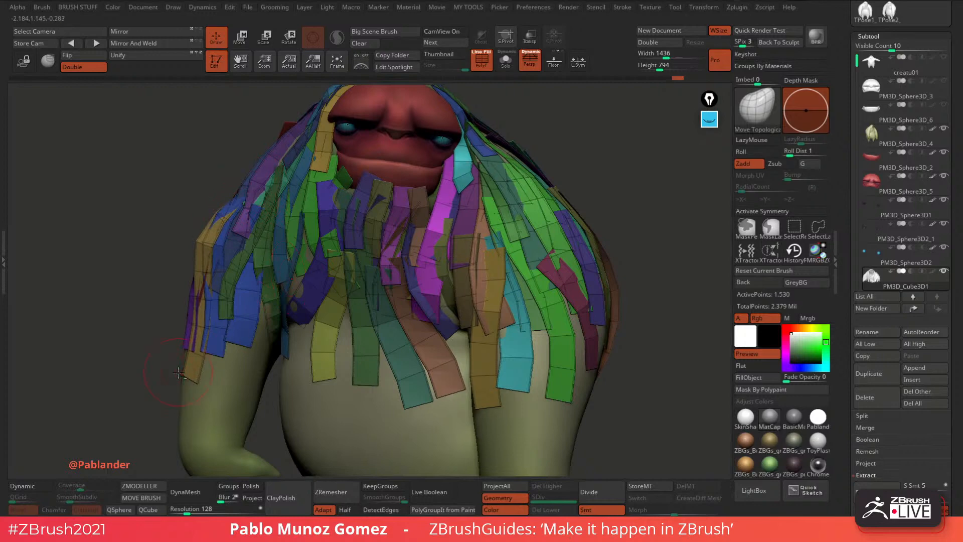
right_click_drag(136, 411, 151, 420)
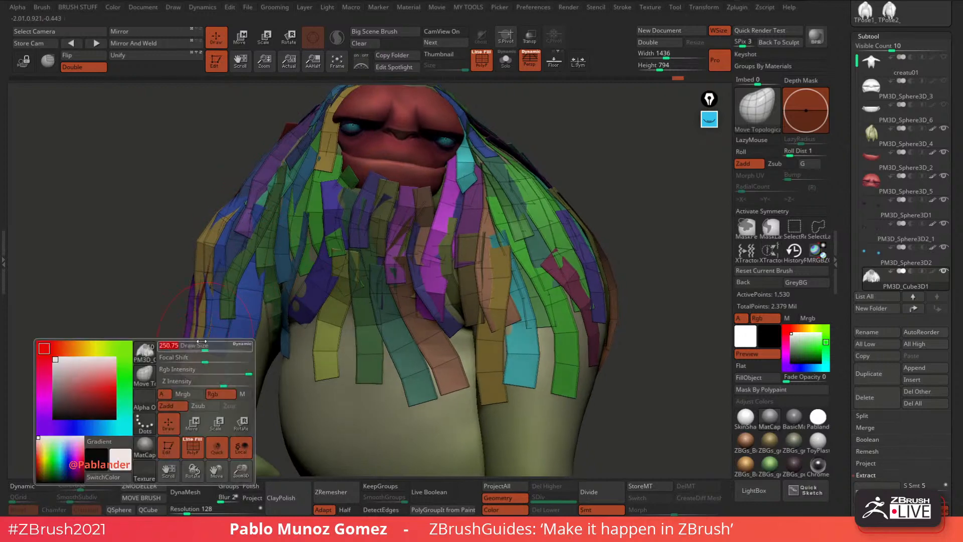
left_click_drag(198, 352, 191, 355)
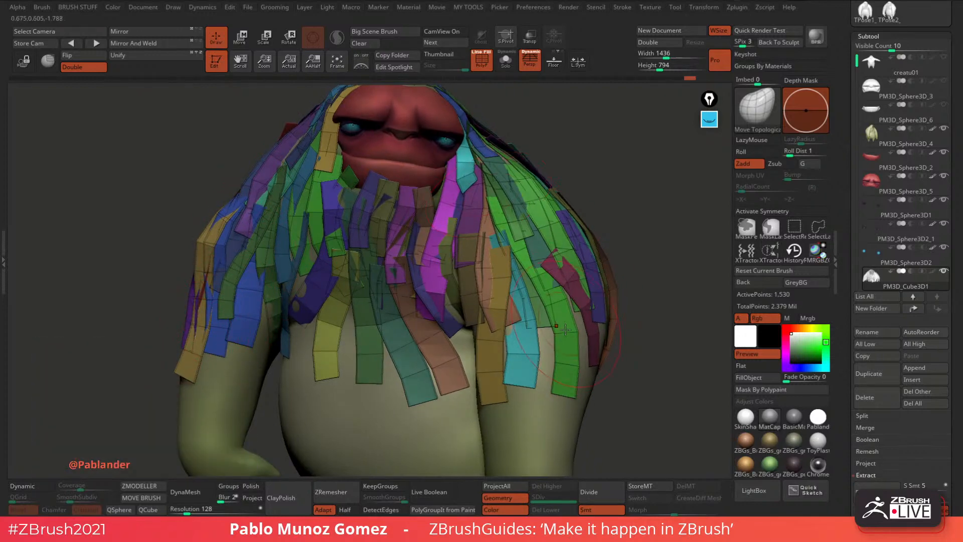
Adjust the strips over the creature's left chest and arm, then refine the hair silhouette around the head and shoulders.
left_click_drag(506, 334, 516, 334)
left_click_drag(468, 281, 462, 279)
right_click_drag(467, 96, 450, 172, "alt")
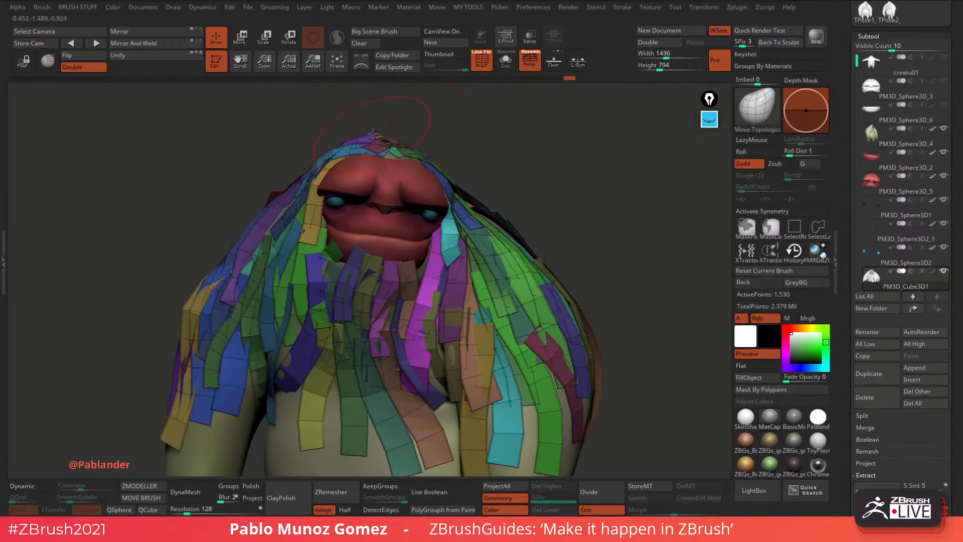
right_click_drag(401, 126, 251, 157)
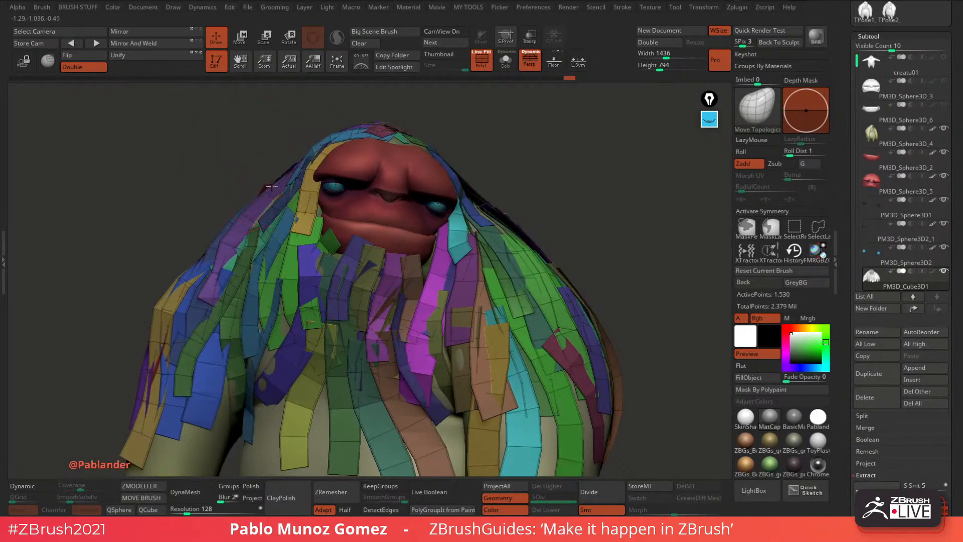
right_click_drag(384, 158, 346, 230)
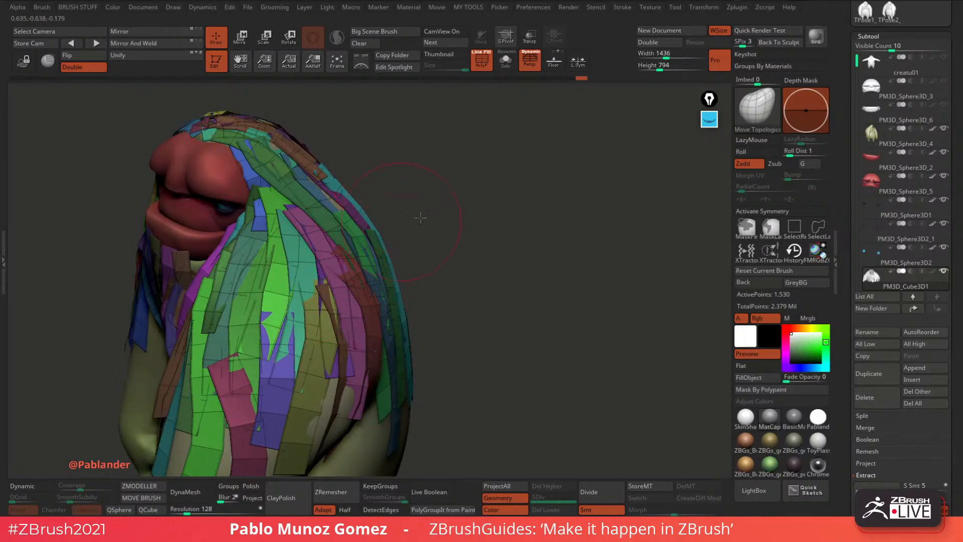
right_click_drag(421, 217, 368, 312)
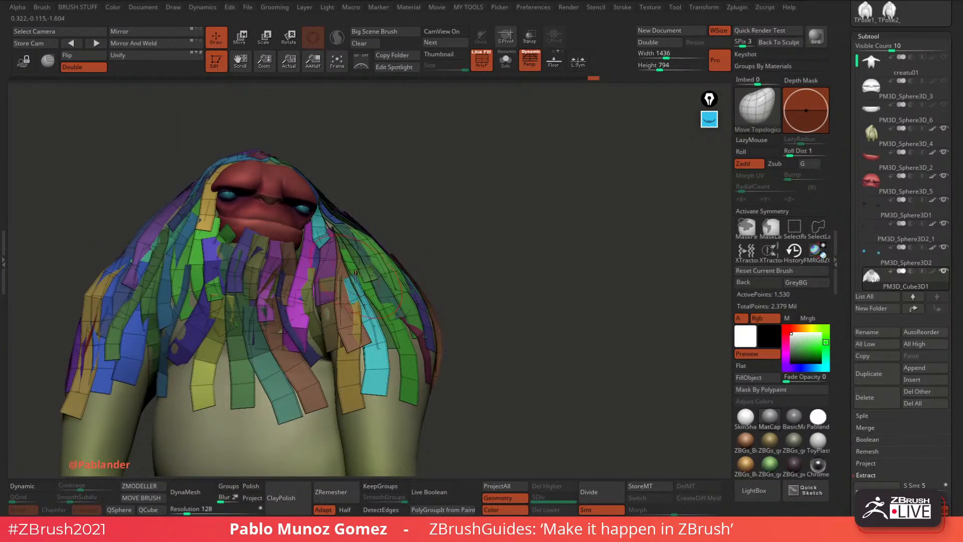
Switch to the CurveFlat brush and adjust its draw size for adding loose strips.
right_click_drag(380, 237, 557, 197)
key("b")
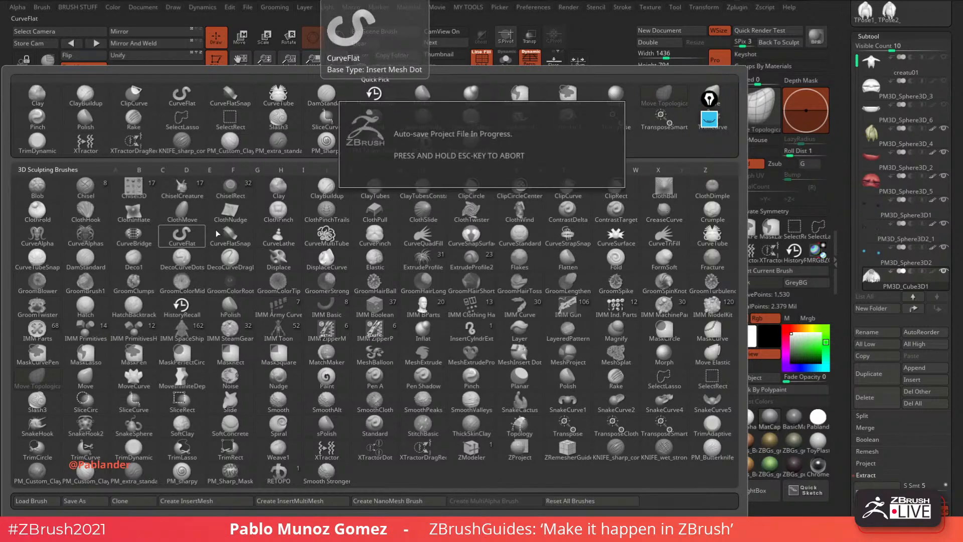
left_click(186, 238)
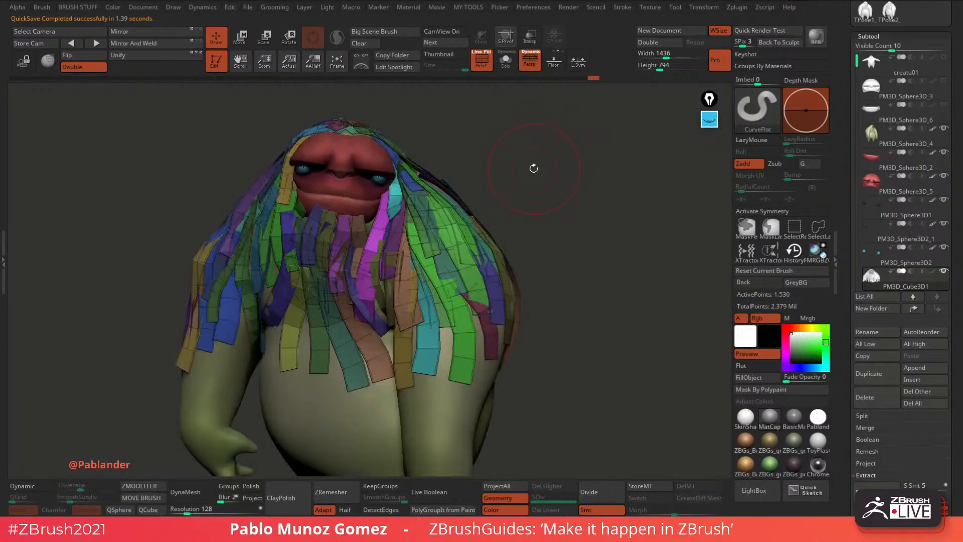
key("space")
mouse_move(532, 168)
left_mouse_down()
mouse_move(503, 172)
mouse_move(529, 186)
left_mouse_up()
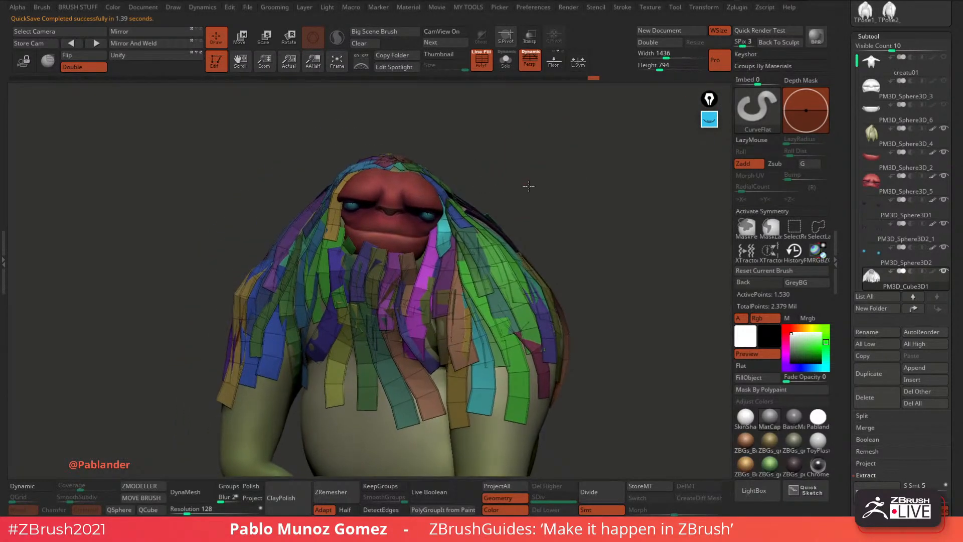
left_click_drag(334, 191, 285, 221)
key("ctrl+z")
mouse_move(465, 132)
left_mouse_down()
mouse_move(441, 139)
mouse_move(453, 140)
left_mouse_up()
key("ctrl+z")
Draw a loose CurveFlat strip from the right side of the forehead down toward the creature's right shoulder.
key("space")
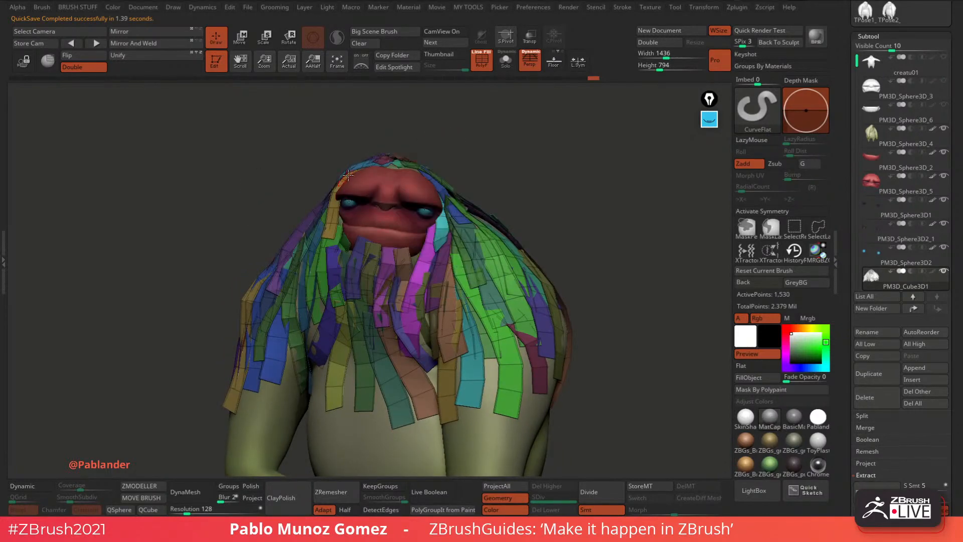
left_click_drag(293, 236, 278, 238)
mouse_move(453, 146)
left_mouse_down()
mouse_move(500, 165)
mouse_move(430, 146)
mouse_move(466, 158)
left_mouse_up()
mouse_move(332, 240)
left_mouse_down()
mouse_move(342, 225)
mouse_move(333, 221)
left_mouse_up()
left_click_drag(470, 163, 438, 149)
left_click_drag(349, 213, 329, 216)
left_click_drag(499, 163, 440, 182)
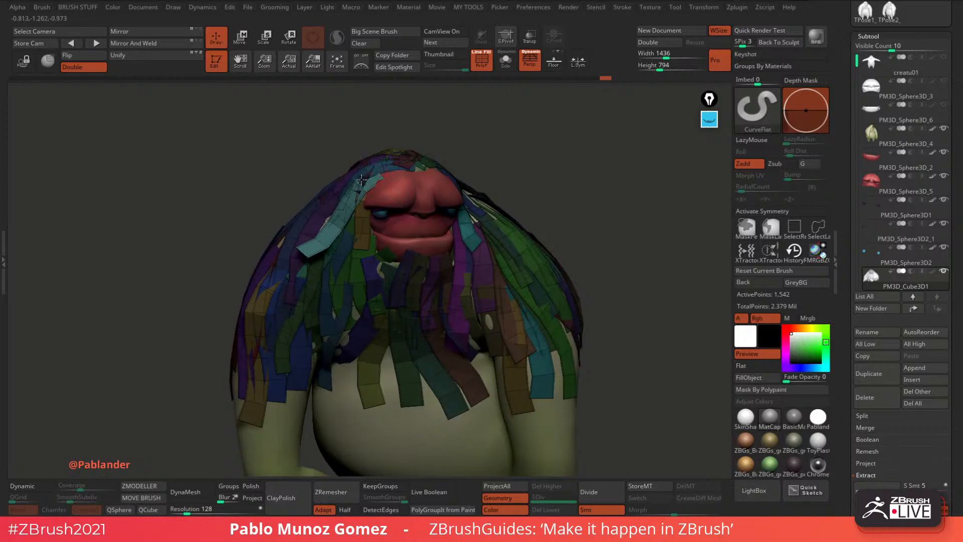
Draw a second loose strip flaring outward from the right side of the head and adjust its curve.
left_click_drag(362, 180, 272, 206)
left_click_drag(431, 166, 444, 128)
key("ctrl+z")
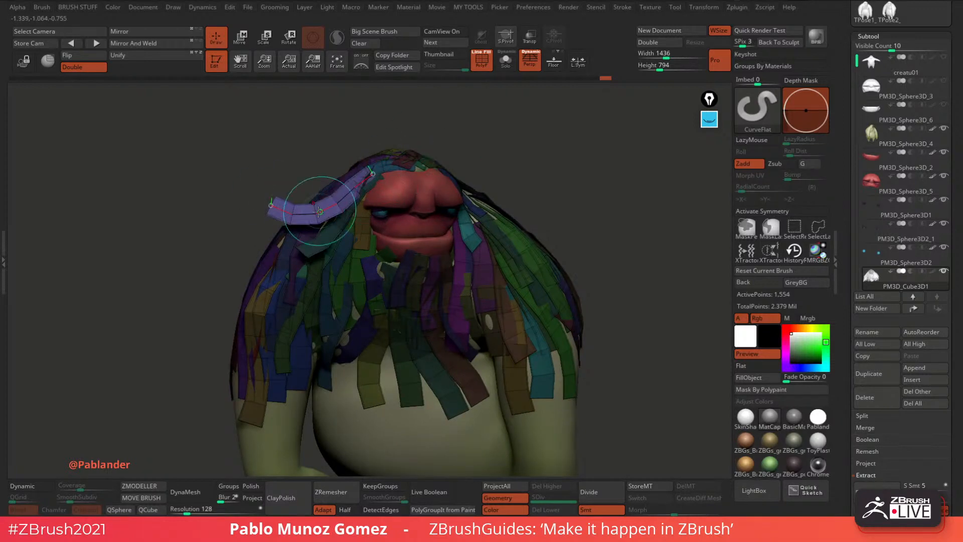
left_click_drag(319, 211, 321, 218)
left_click_drag(453, 139, 436, 135)
left_click_drag(362, 183, 370, 181)
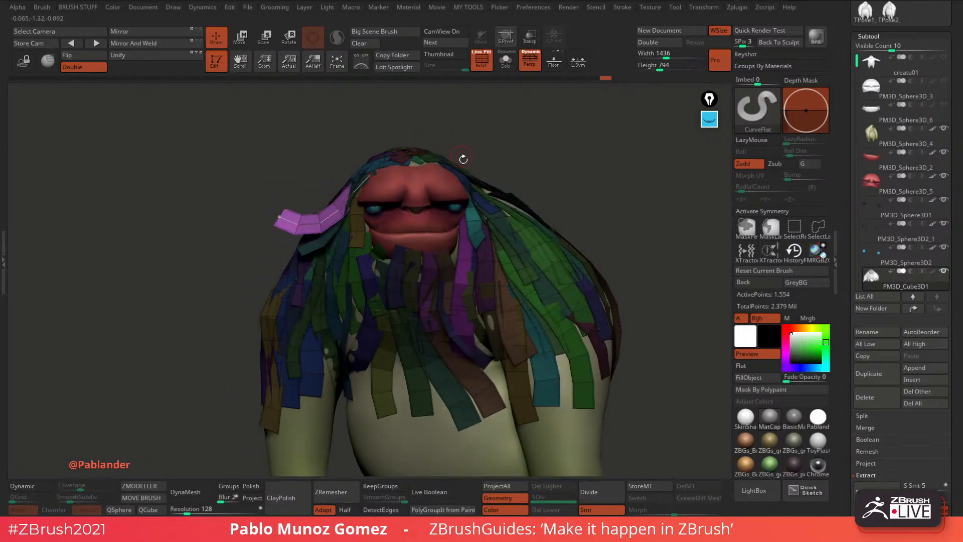
Draw a loose CurveFlat strip flaring outward from the creature's left side of the head and adjust its curve.
left_click_drag(538, 154, 519, 155)
left_click_drag(429, 163, 537, 175)
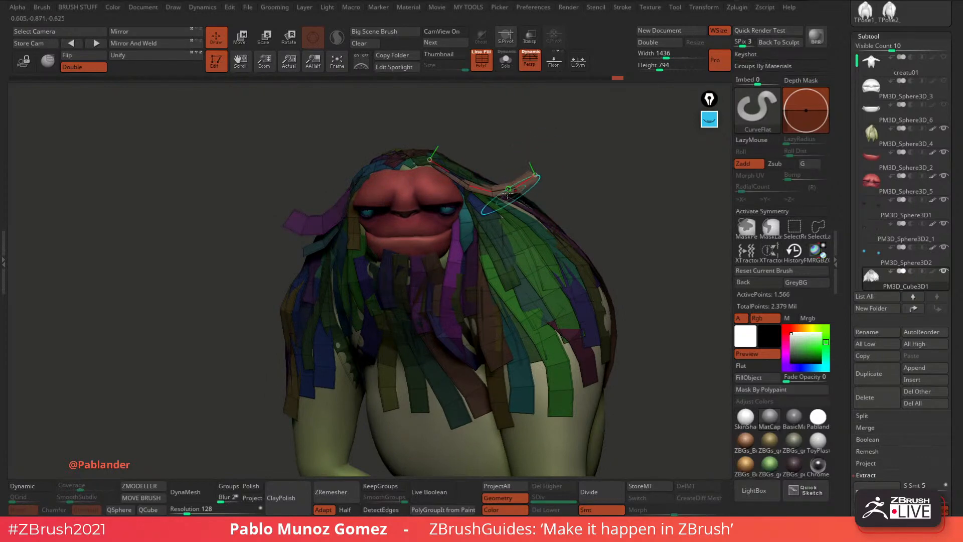
left_click_drag(438, 168, 433, 163)
left_click_drag(518, 217, 541, 216)
left_click_drag(573, 197, 606, 198)
Add another loose strip below the flared one on the creature's left side of the head and reshape it.
left_click_drag(503, 218, 457, 181)
mouse_move(525, 228)
left_mouse_down()
mouse_move(544, 222)
mouse_move(523, 196)
left_mouse_up()
key("ctrl+z")
left_click_drag(369, 226, 429, 219)
left_click_drag(458, 160, 430, 168)
left_click_drag(510, 213, 389, 235)
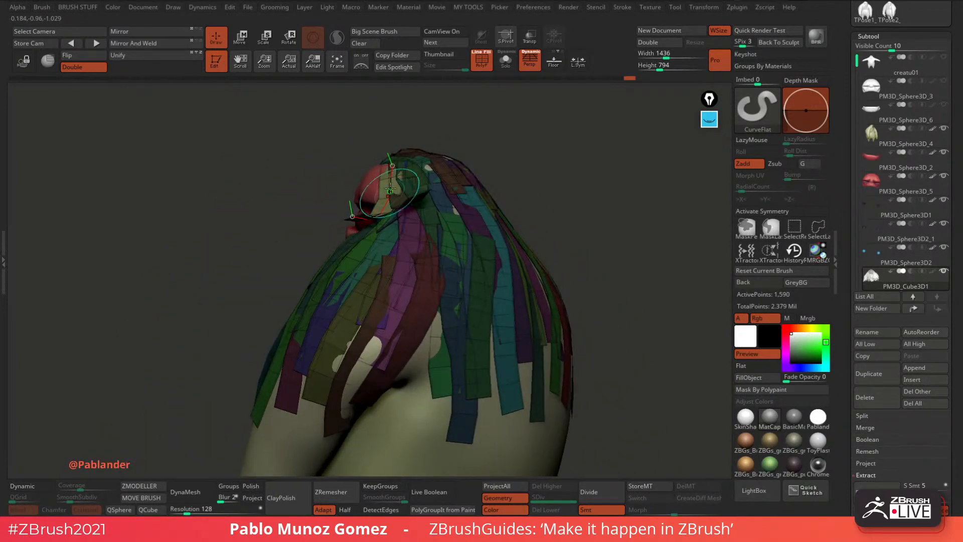
left_click_drag(464, 181, 536, 154)
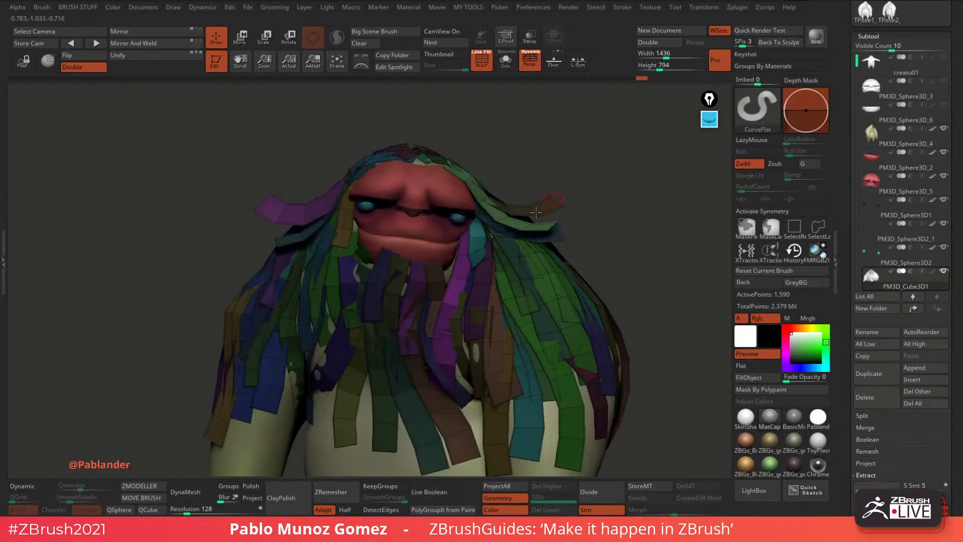
Draw loose strips from the forehead over the creature's right temple and beside its right cheek, adjusting their curves.
mouse_move(326, 228)
left_mouse_down()
mouse_move(351, 182)
mouse_move(312, 221)
left_mouse_up()
left_click_drag(371, 178, 352, 144)
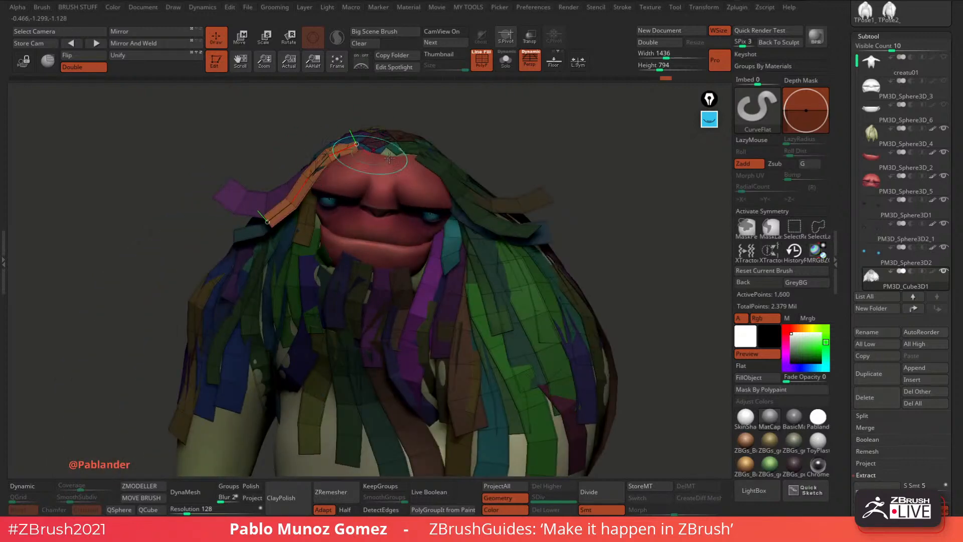
left_click_drag(371, 236, 359, 183)
left_click_drag(317, 233, 387, 230)
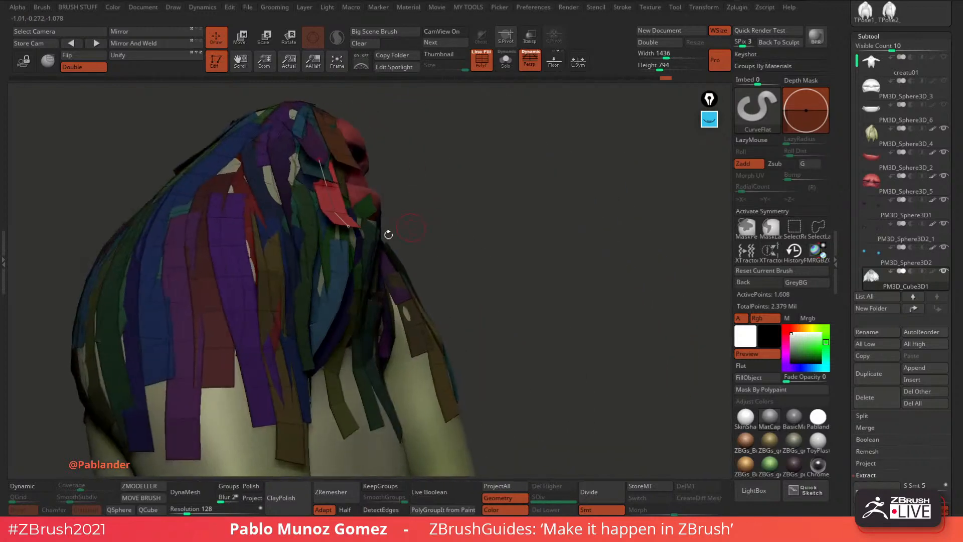
left_click_drag(486, 200, 474, 234)
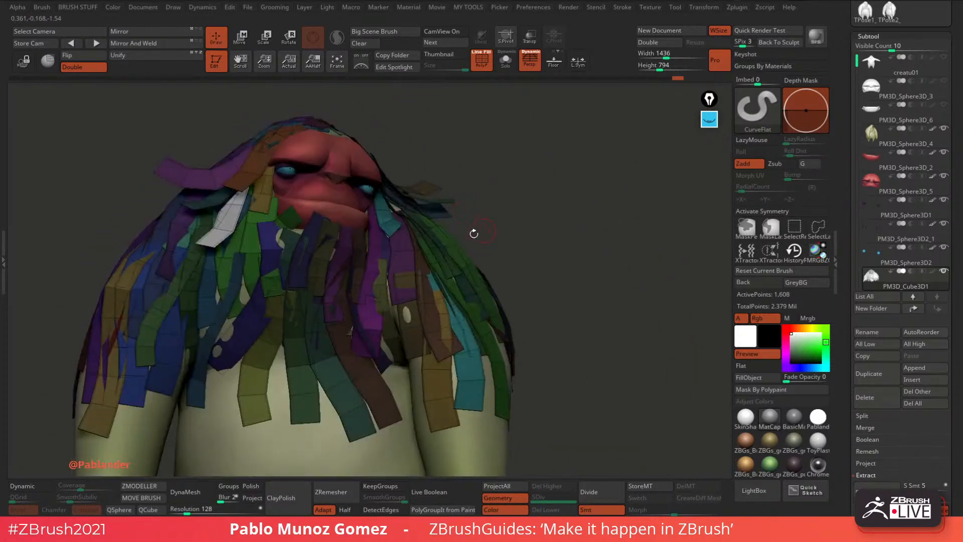
left_click_drag(399, 216, 426, 231)
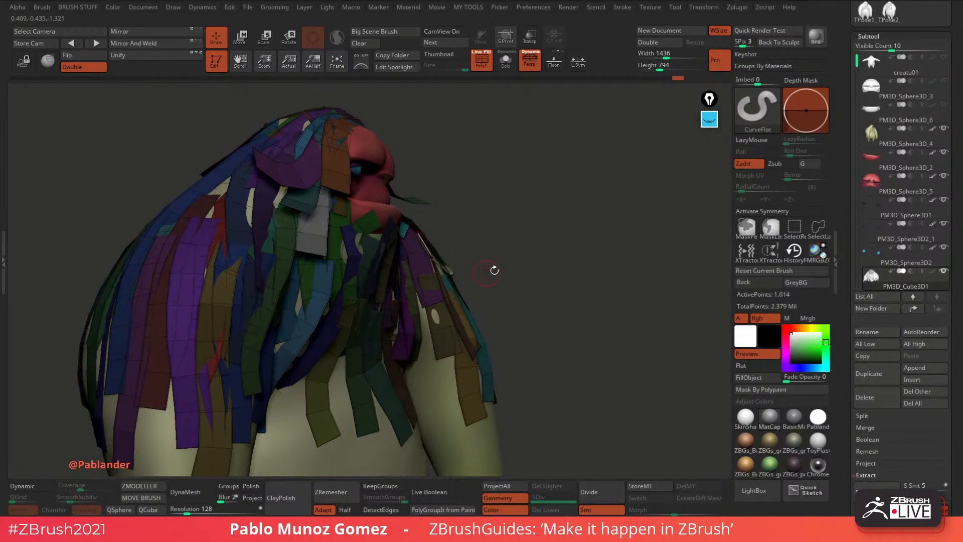
left_click_drag(494, 269, 454, 267)
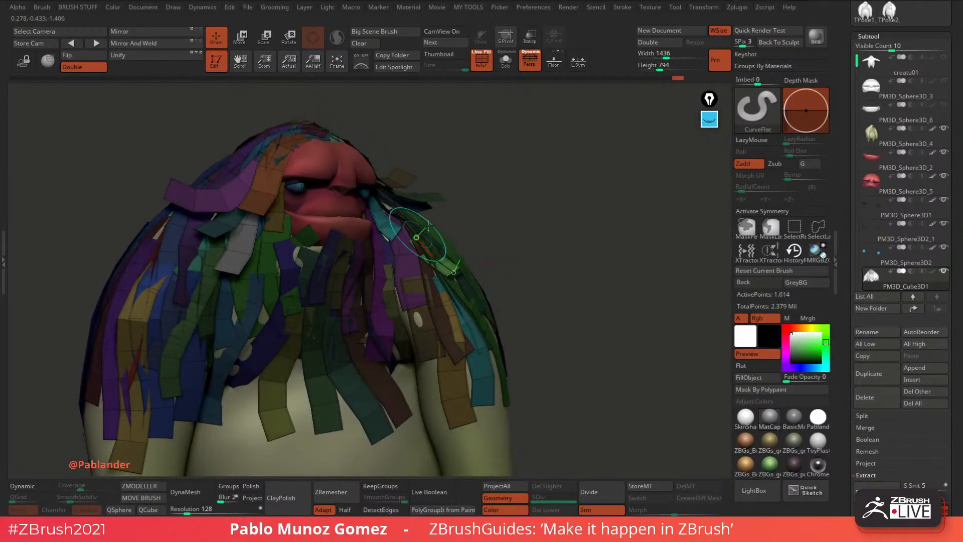
Draw short loose strips flaring outward from both sides of the back of the head.
mouse_move(503, 215)
left_mouse_down()
mouse_move(482, 219)
mouse_move(524, 210)
mouse_move(444, 220)
mouse_move(466, 216)
mouse_move(432, 211)
mouse_move(468, 190)
left_mouse_up()
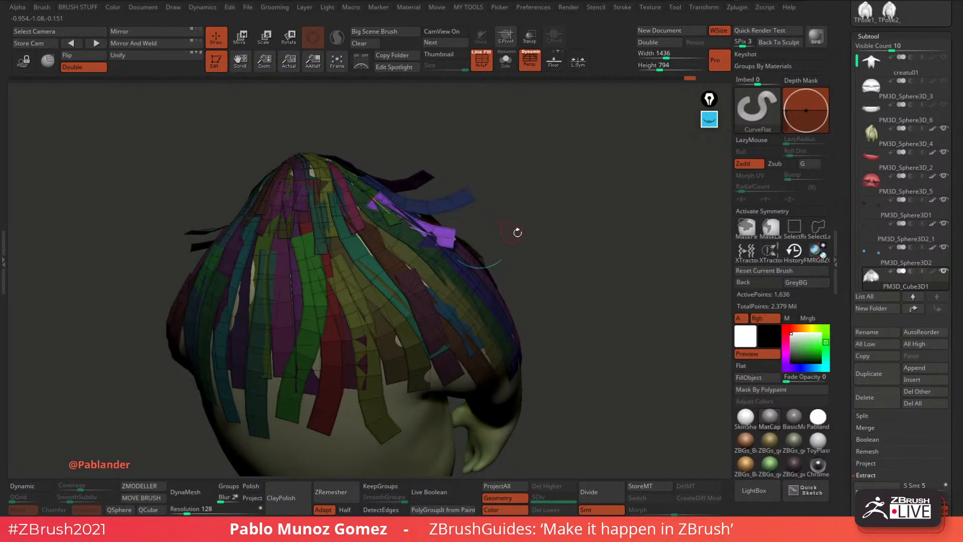
left_click_drag(516, 232, 441, 233)
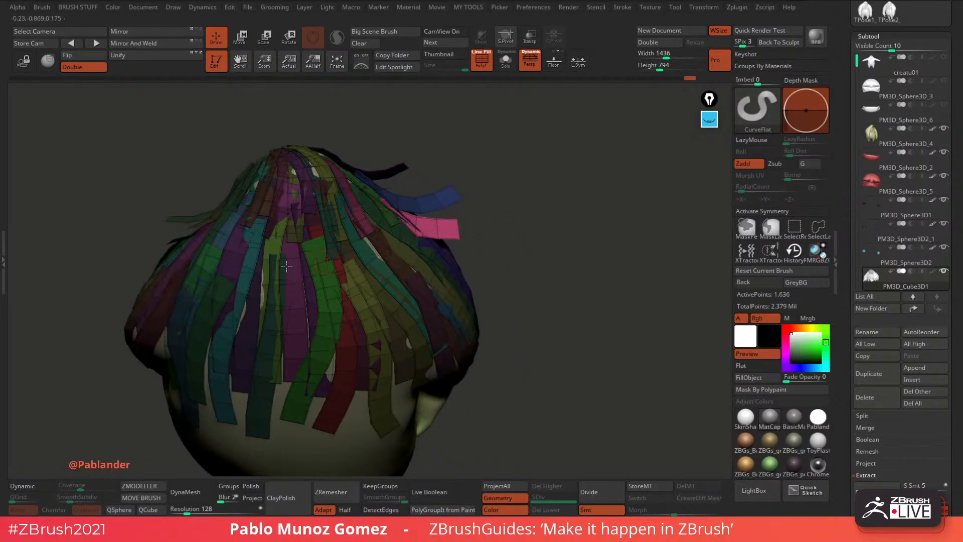
right_click_drag(244, 242, 323, 191, "alt")
left_click_drag(240, 261, 238, 261)
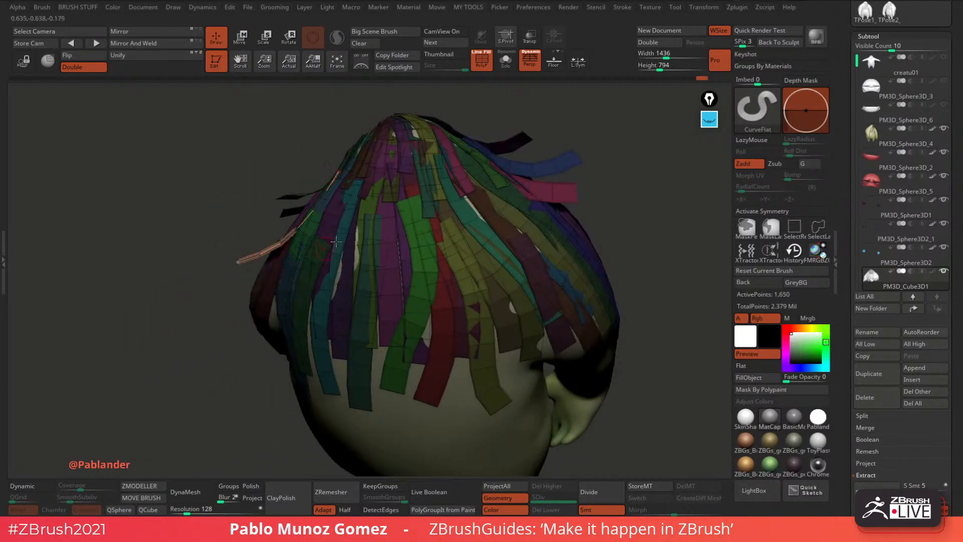
right_click_drag(346, 194, 340, 182)
left_click_drag(260, 292, 257, 307)
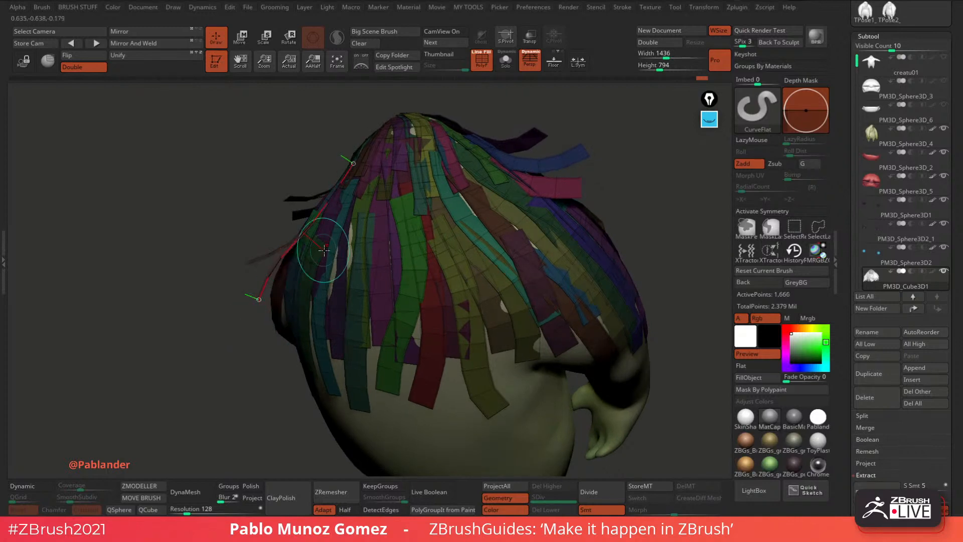
Draw a long loose strip down the creature's left side of the back and adjust its curve.
right_click_drag(373, 211, 355, 207)
mouse_move(355, 188)
left_mouse_down()
mouse_move(349, 198)
mouse_move(370, 163)
left_mouse_up()
left_click_drag(314, 250, 297, 329)
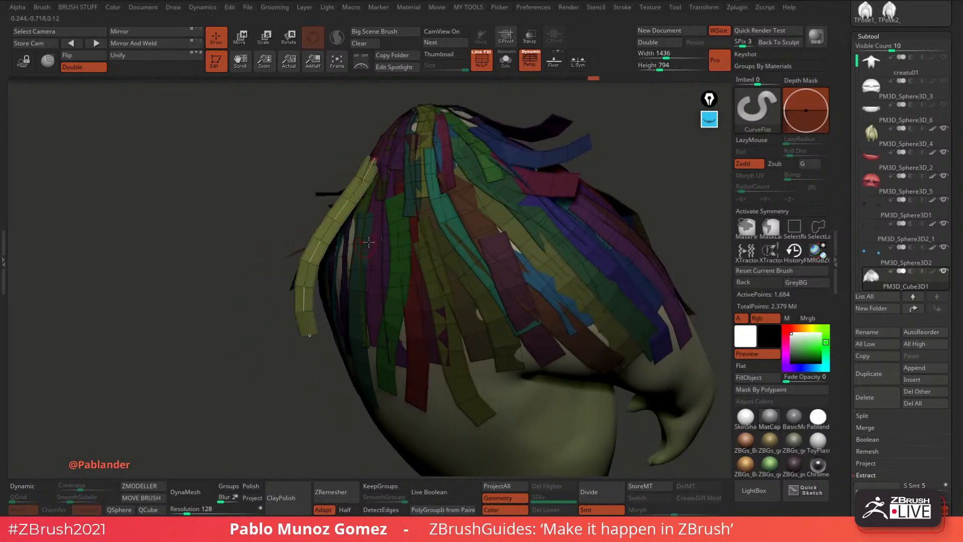
right_click_drag(370, 242, 427, 202)
left_click_drag(388, 152, 374, 131)
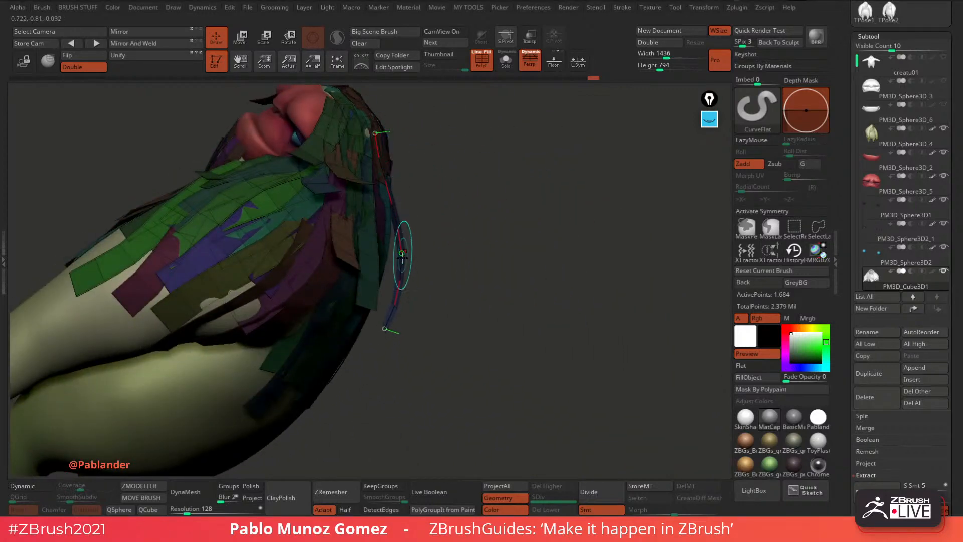
right_click_drag(414, 251, 473, 208)
right_click_drag(420, 193, 386, 218)
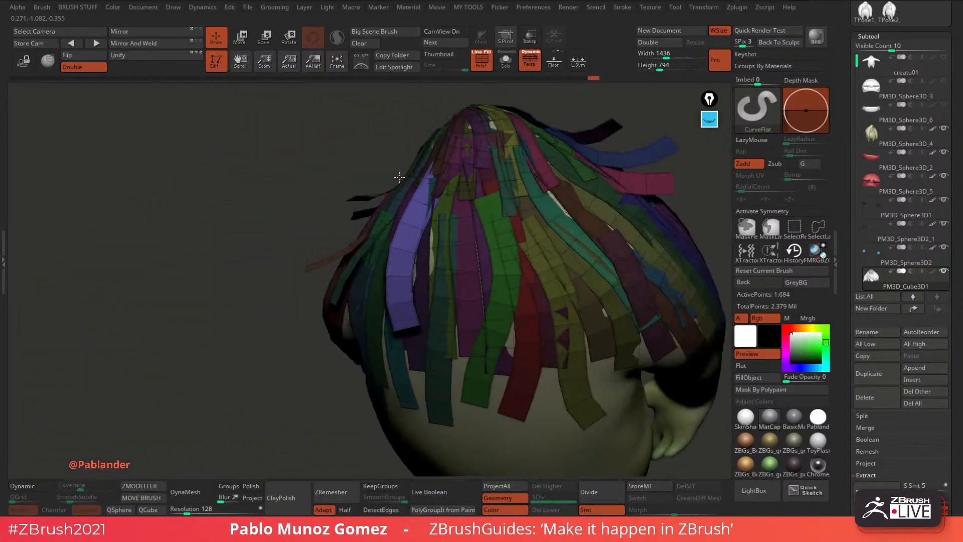
Draw a second long strip behind the creature's left side, bending its middle and moving its upper end.
left_click_drag(426, 154, 357, 328)
right_click_drag(384, 321, 459, 264)
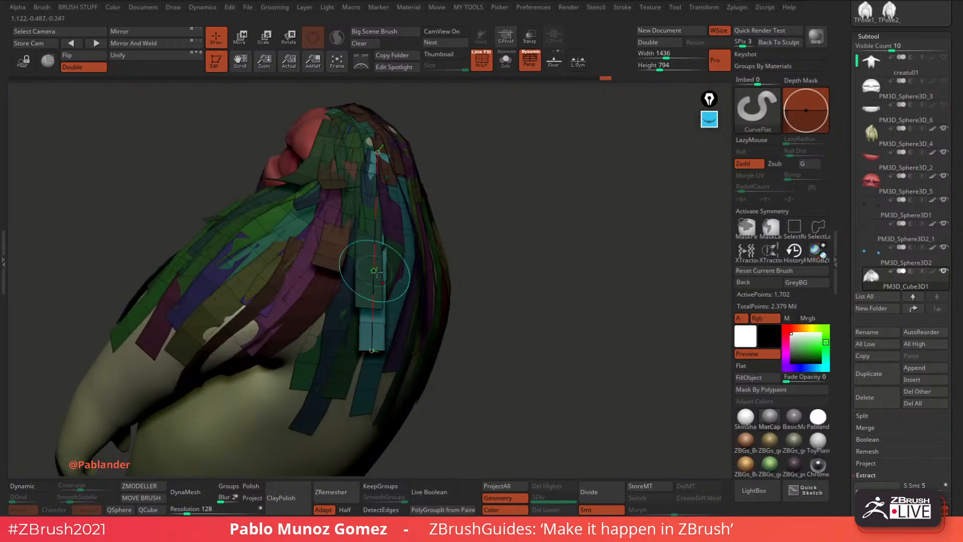
left_click_drag(375, 270, 391, 216)
left_click_drag(379, 154, 377, 146)
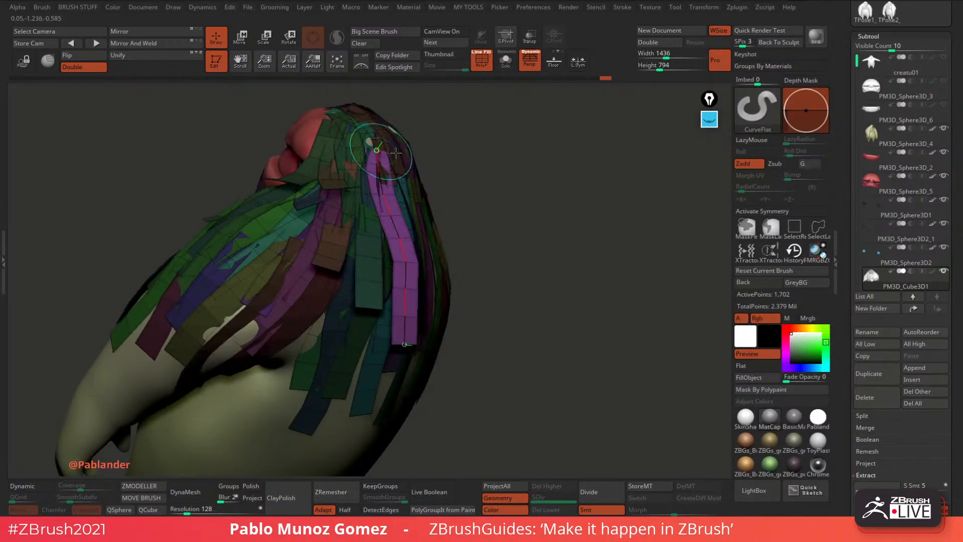
right_click_drag(394, 150, 529, 234)
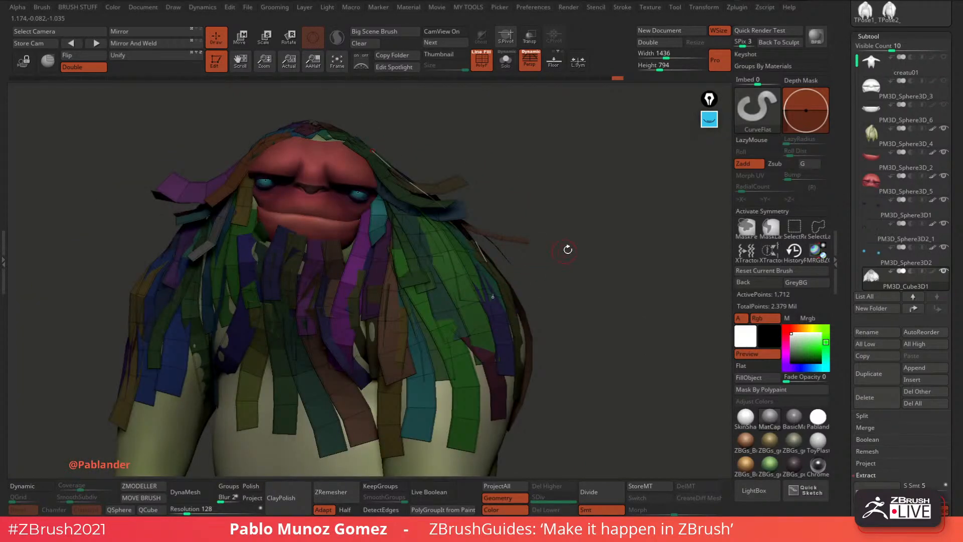
Draw a thin loose strip along the outer contour of the creature's left shoulder.
right_click_drag(508, 346, 371, 245)
right_click_drag(317, 286, 411, 251)
left_click_drag(388, 231, 376, 224)
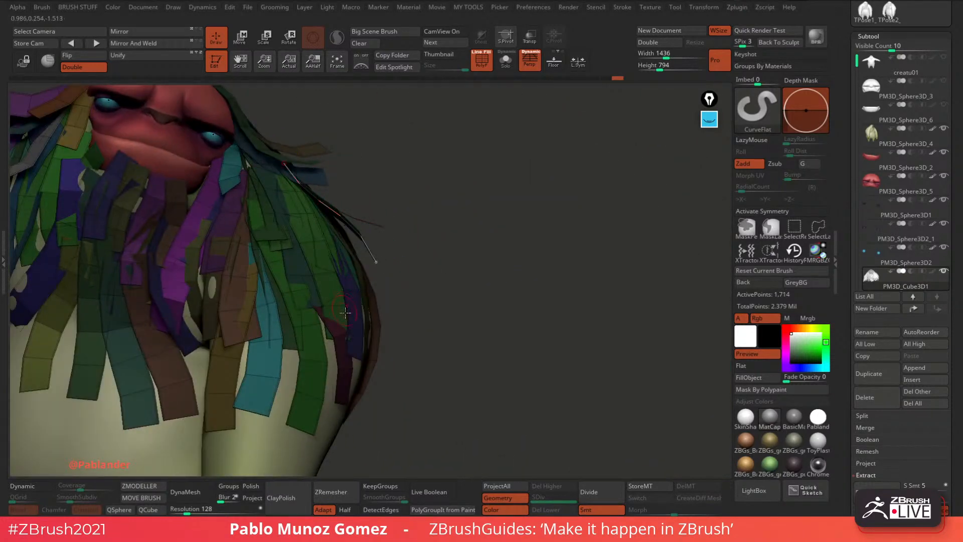
Draw two loose strips hanging outward over the creature's right shoulder and adjust their curves.
right_click_drag(376, 263, 512, 237, "ctrl")
right_click_drag(414, 265, 356, 175)
left_click_drag(338, 179, 284, 243)
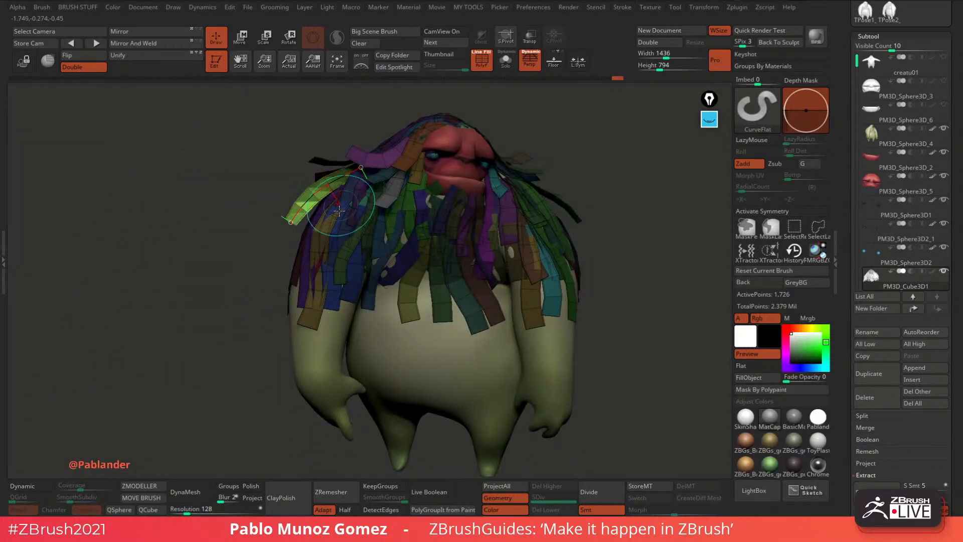
mouse_move(329, 216)
right_mouse_down()
mouse_move(298, 208)
mouse_move(306, 203)
right_mouse_up()
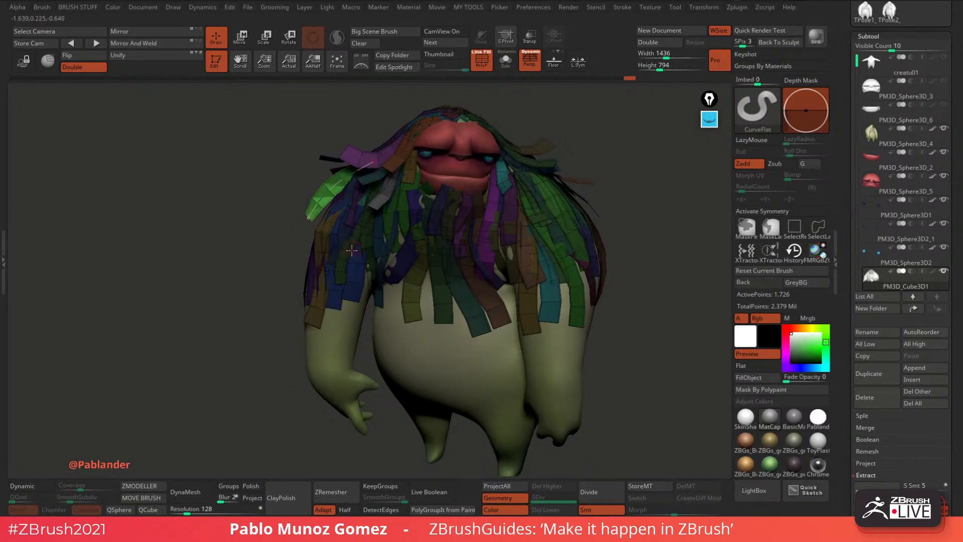
mouse_move(351, 250)
right_mouse_down()
mouse_move(378, 152)
mouse_move(357, 172)
right_mouse_up()
left_click_drag(359, 170, 308, 221)
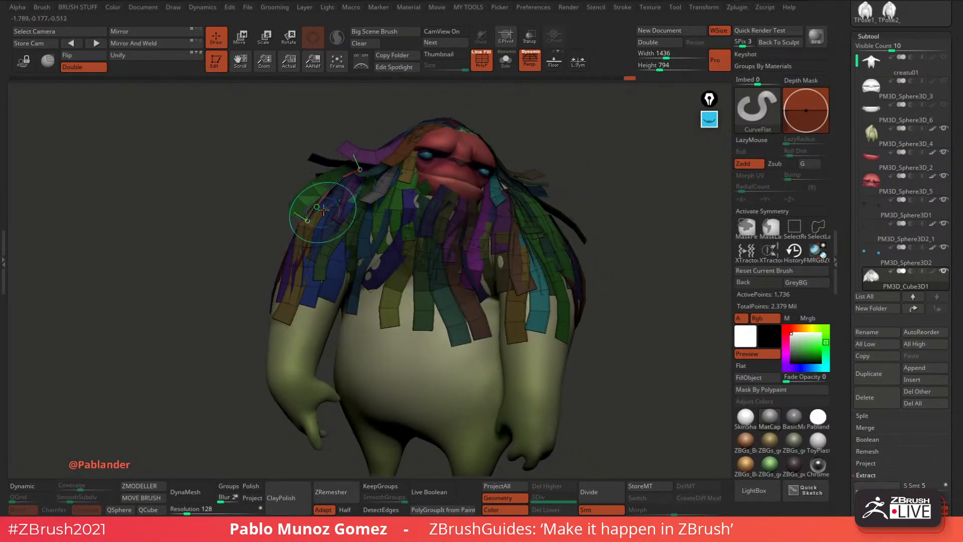
right_click_drag(323, 210, 553, 213)
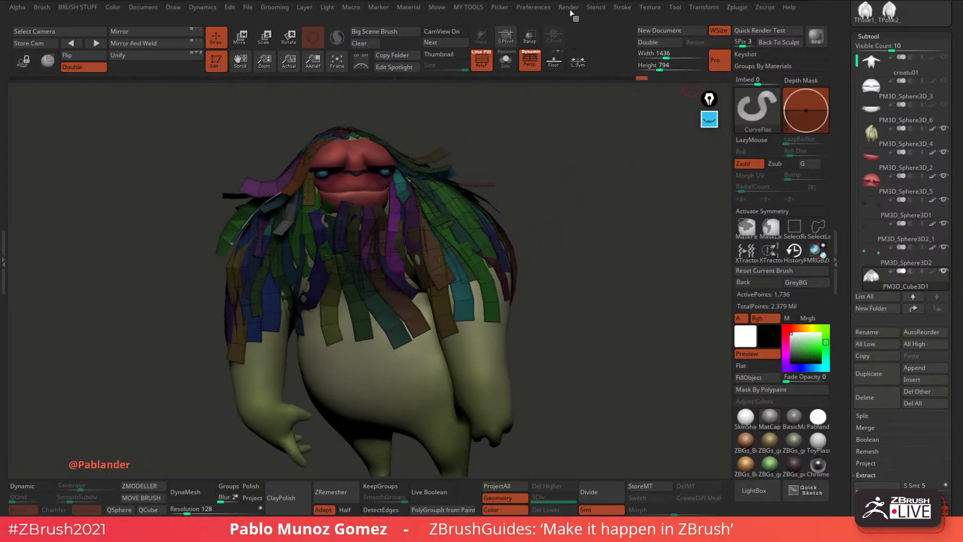
Open the Curve Functions options in the stroke settings.
left_click(621, 9)
left_click(663, 230)
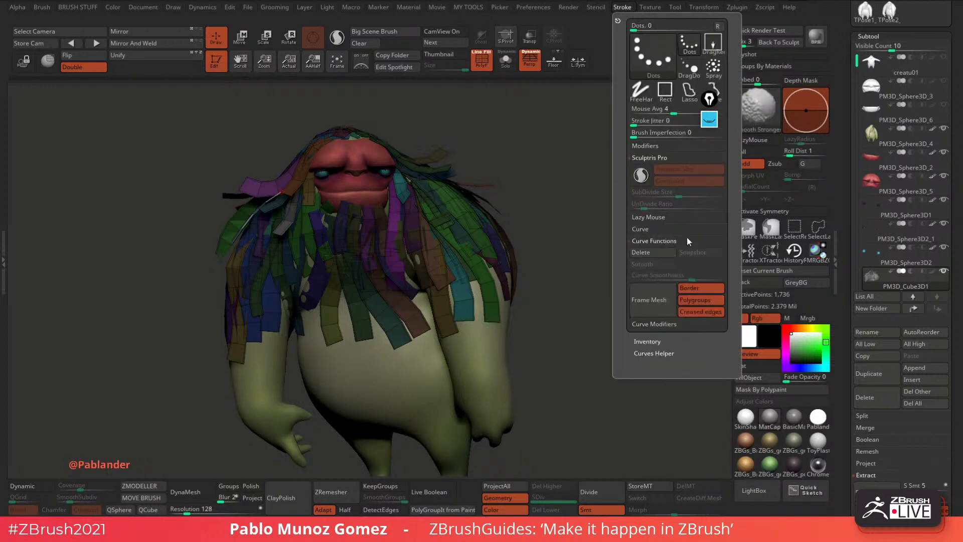
left_click(674, 240)
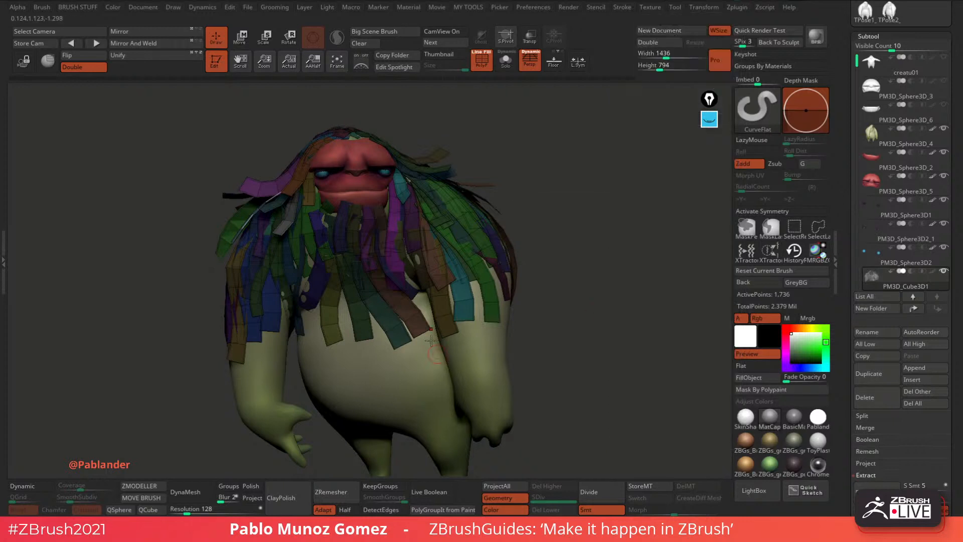
Draw a loose strip from the creature's left temple toward its left shoulder and reshape its curve.
left_click_drag(514, 171, 519, 175)
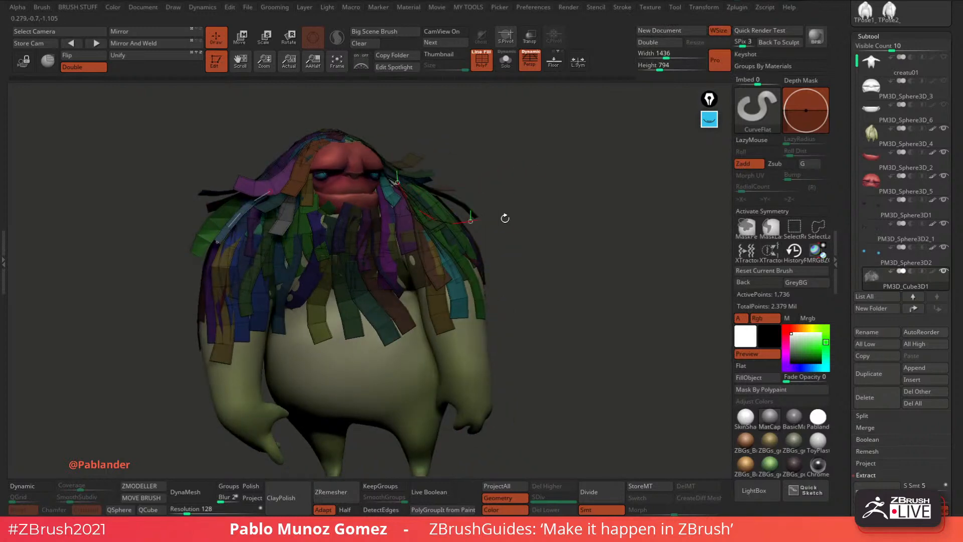
left_click_drag(506, 218, 553, 200)
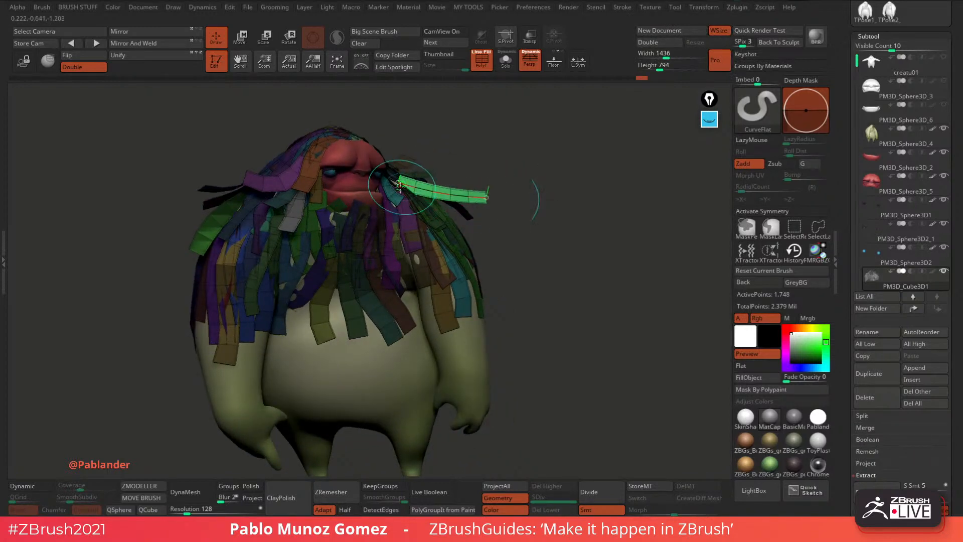
left_click_drag(399, 187, 390, 177)
left_click(464, 200)
key("ctrl+z")
left_click_drag(513, 170, 472, 179)
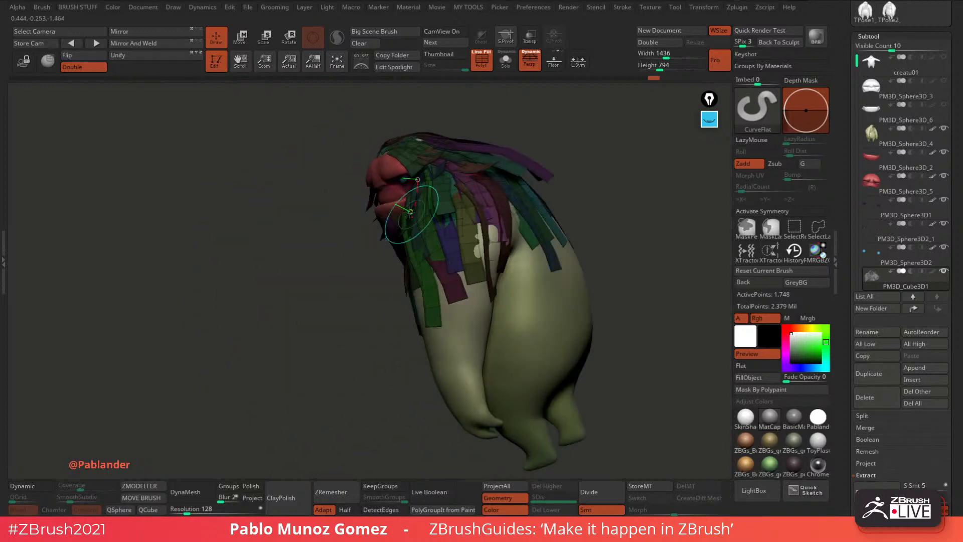
left_click_drag(419, 210, 407, 214)
left_click_drag(499, 145, 553, 136)
left_click_drag(587, 199, 563, 251)
Layer two more loose strips from the right side of the neck down over the creature's right upper arm.
mouse_move(400, 277)
left_mouse_down()
mouse_move(318, 218)
mouse_move(270, 255)
left_mouse_up()
right_click_drag(384, 202, 329, 197)
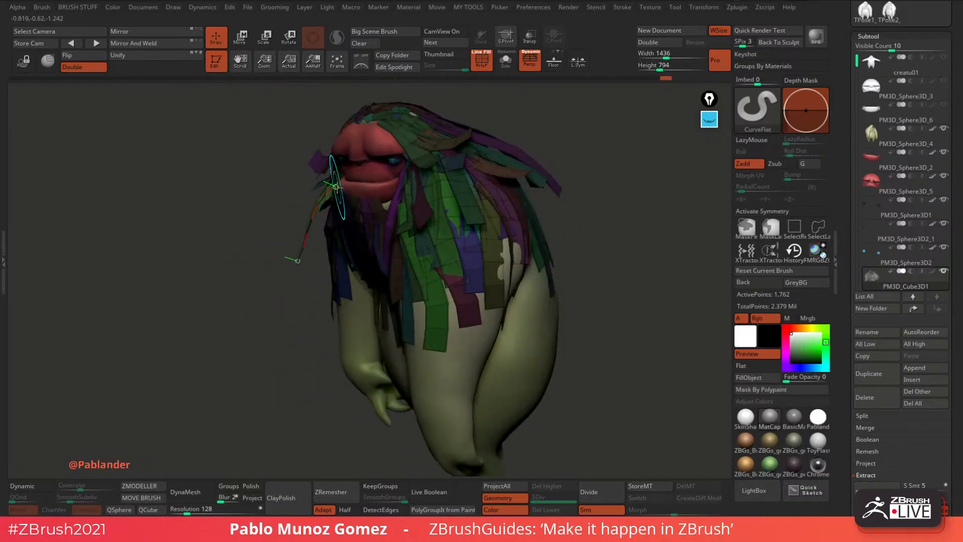
right_click_drag(316, 242, 359, 240)
left_click_drag(261, 272, 252, 285)
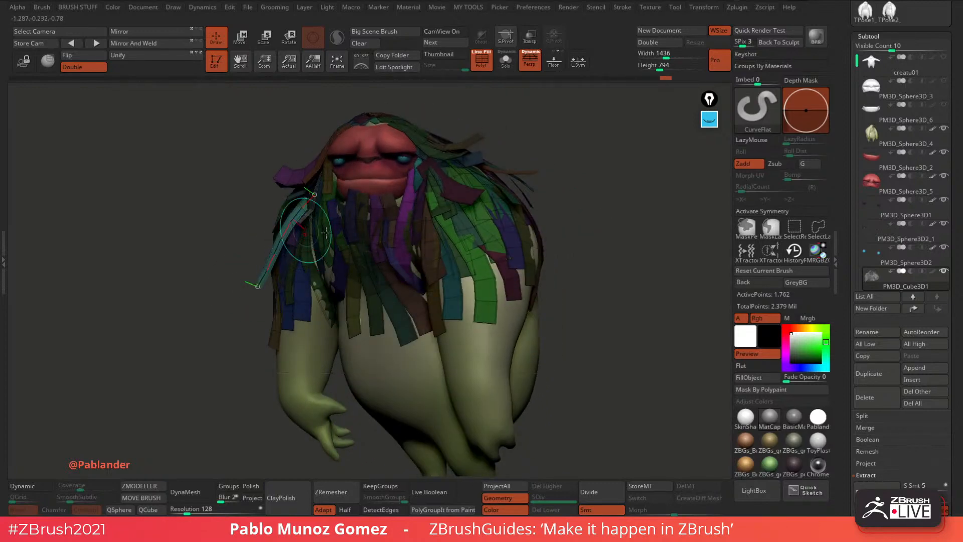
right_click_drag(347, 229, 256, 211)
mouse_move(230, 232)
left_mouse_down()
mouse_move(192, 268)
mouse_move(216, 255)
left_mouse_up()
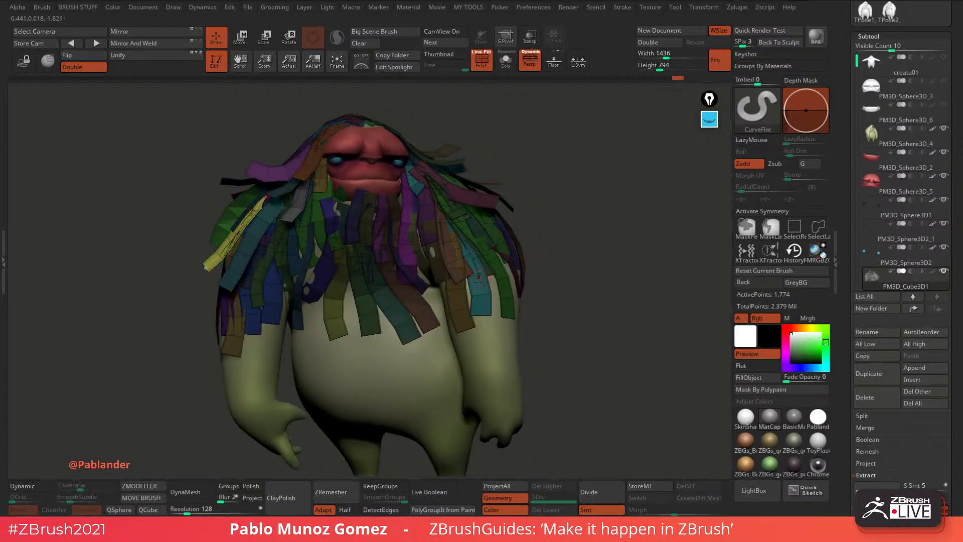
Draw additional loose strips hanging over the beard and the creature's chest.
right_click_drag(567, 213, 573, 284)
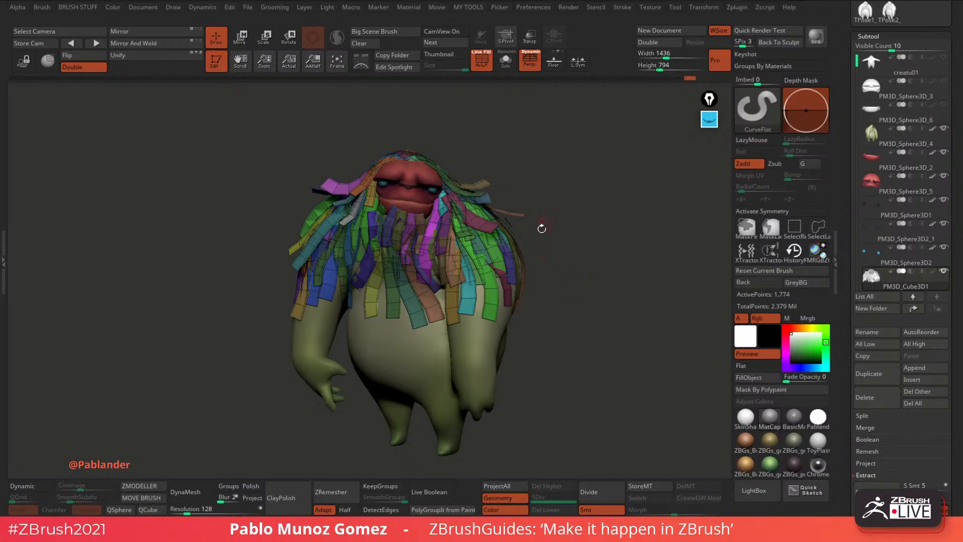
left_click_drag(558, 256, 572, 281)
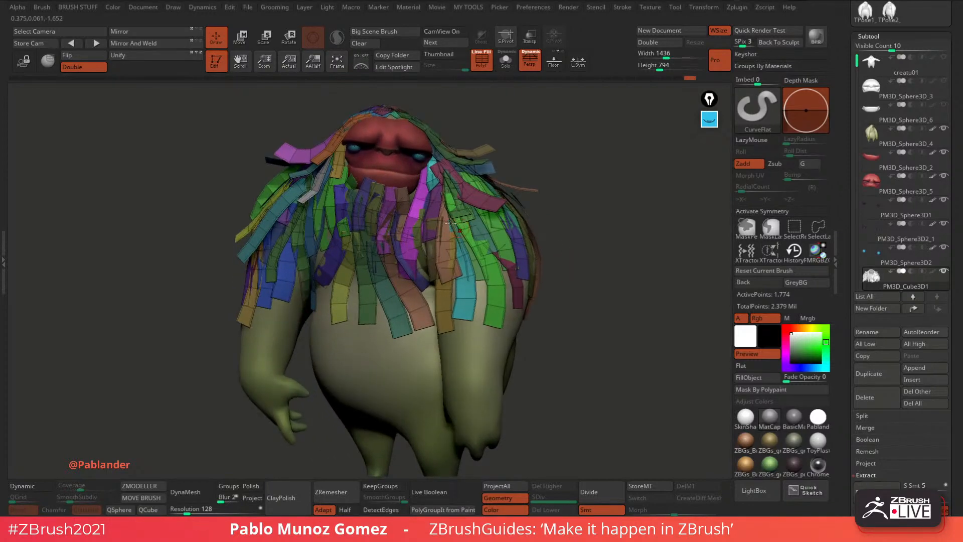
left_click_drag(413, 187, 398, 253)
left_click_drag(562, 226, 615, 228)
left_click_drag(411, 184, 419, 241)
left_click_drag(550, 161, 485, 165)
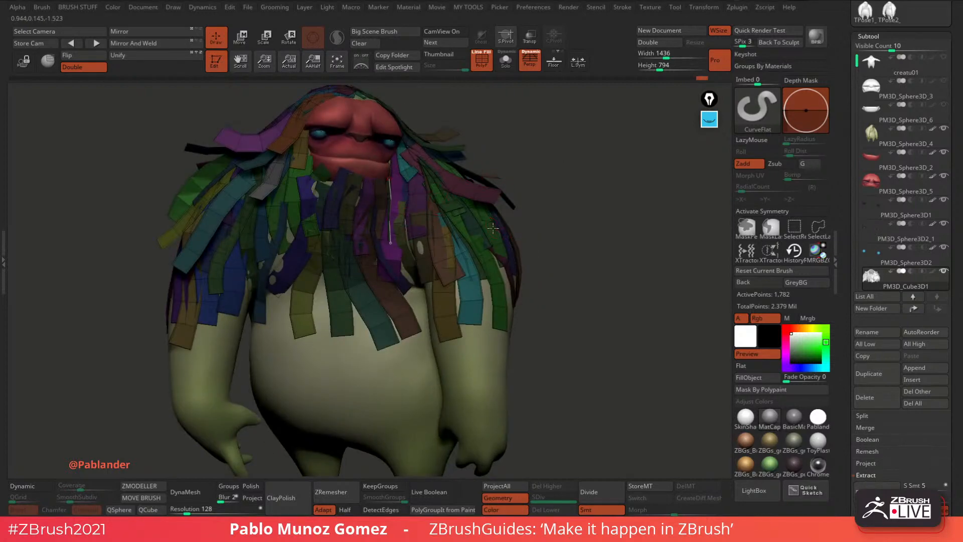
left_click_drag(320, 289, 325, 334)
right_click_drag(334, 241, 425, 233)
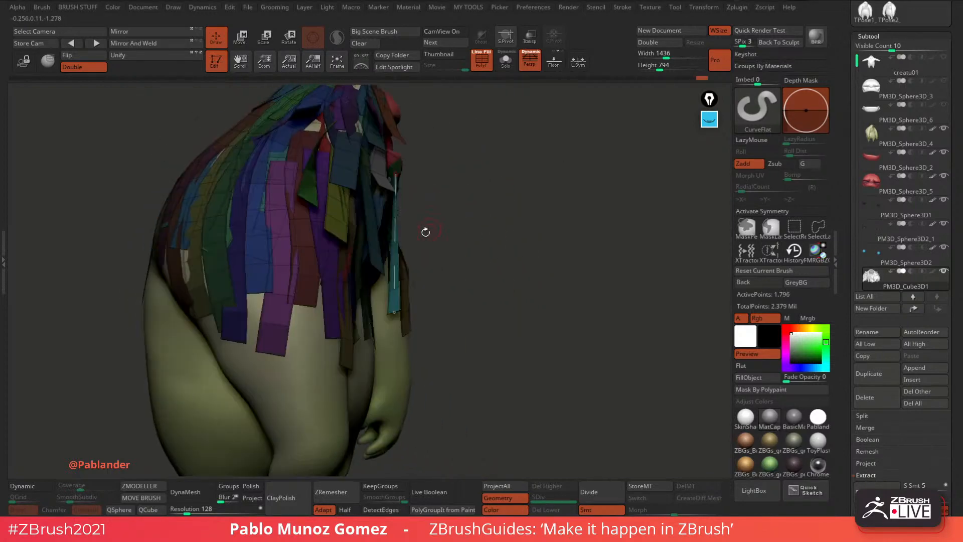
Reshape the loose strip hanging over the creature's chest beside the beard so it follows the body from the front and side.
left_click_drag(406, 270, 387, 263)
left_click_drag(396, 174, 403, 175)
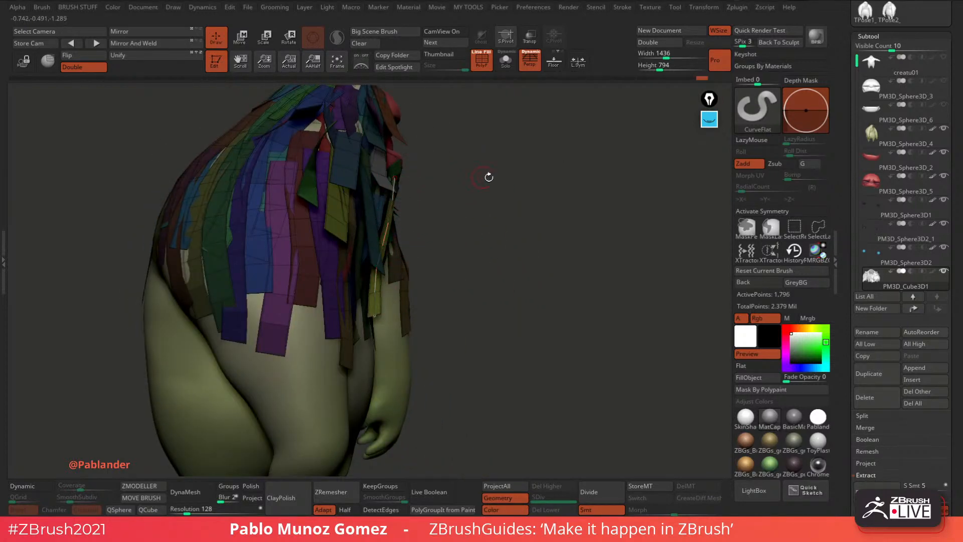
right_click_drag(488, 176, 409, 182)
left_click_drag(390, 262, 396, 261)
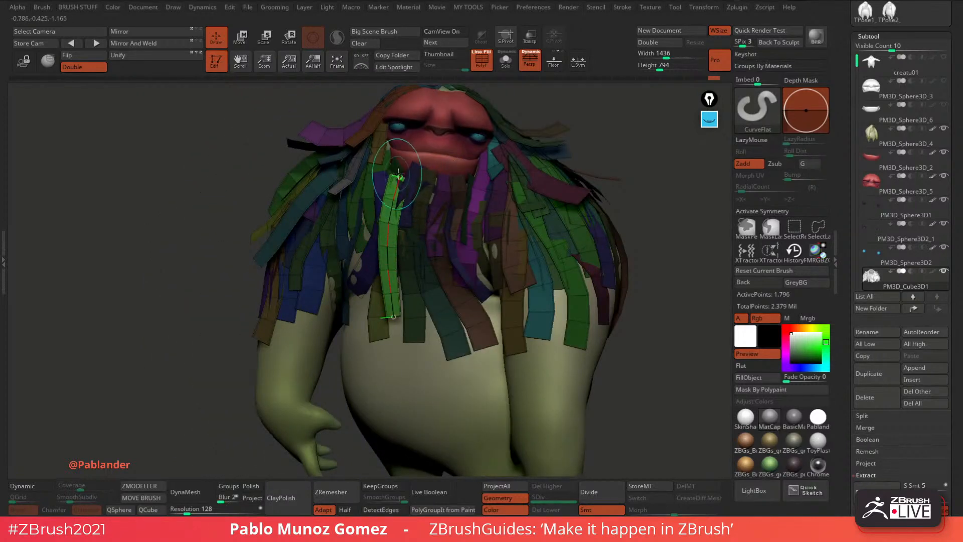
left_click_drag(402, 176, 407, 174)
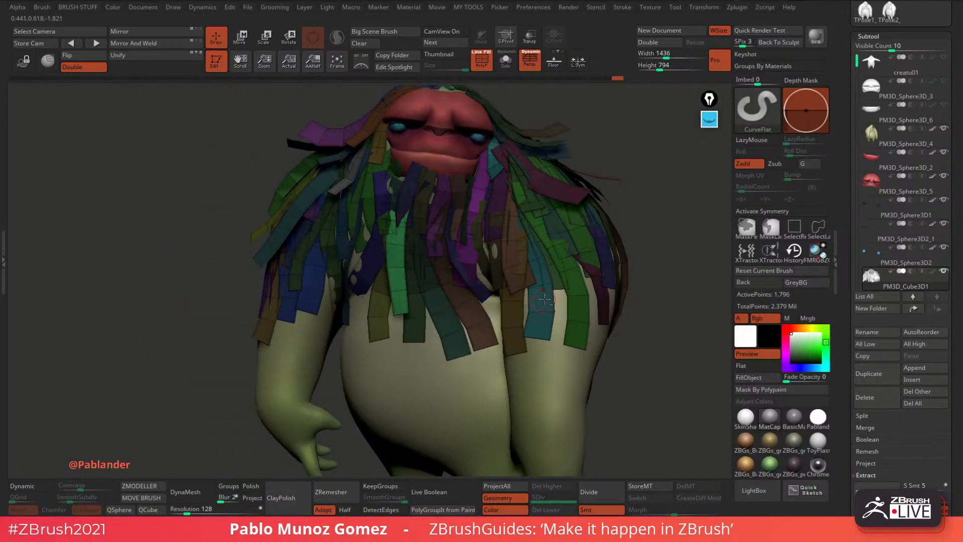
Clear the mask on the strip hair mesh and turn off the PolyFrame display.
right_click_drag(544, 300, 459, 239, "ctrl")
left_click_drag(535, 219, 572, 251, "ctrl")
mouse_move(576, 289)
right_mouse_down()
mouse_move(554, 300)
mouse_move(439, 301)
mouse_move(602, 309)
mouse_move(583, 288)
mouse_move(561, 314)
right_mouse_up()
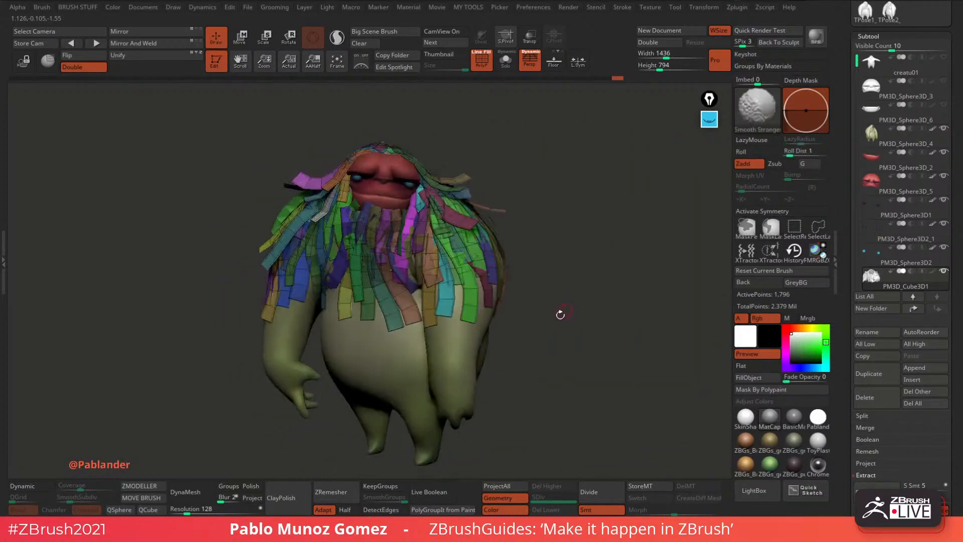
left_click(486, 62)
mouse_move(571, 226)
right_mouse_down()
mouse_move(556, 239)
mouse_move(578, 230)
mouse_move(577, 211)
right_mouse_up()
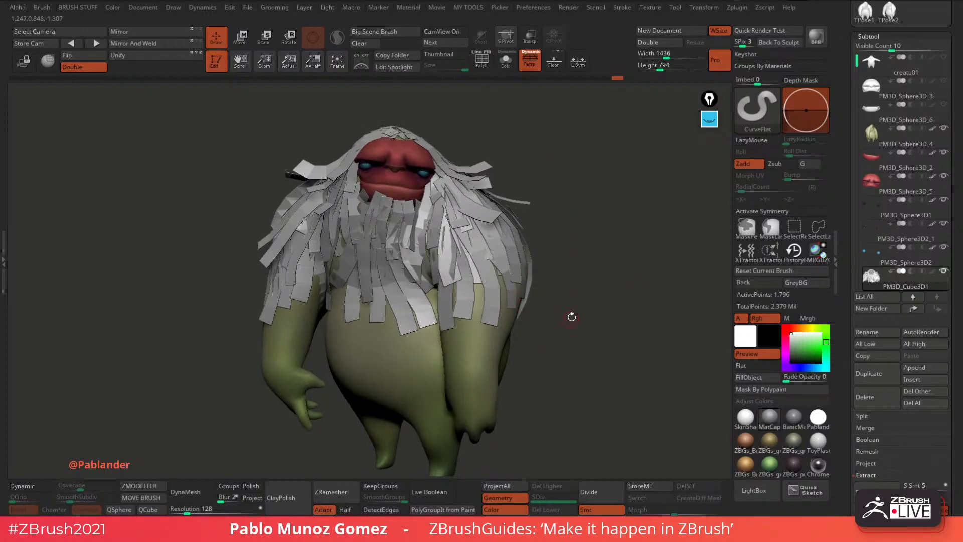
Switch to the CurveTube brush.
left_click(758, 108)
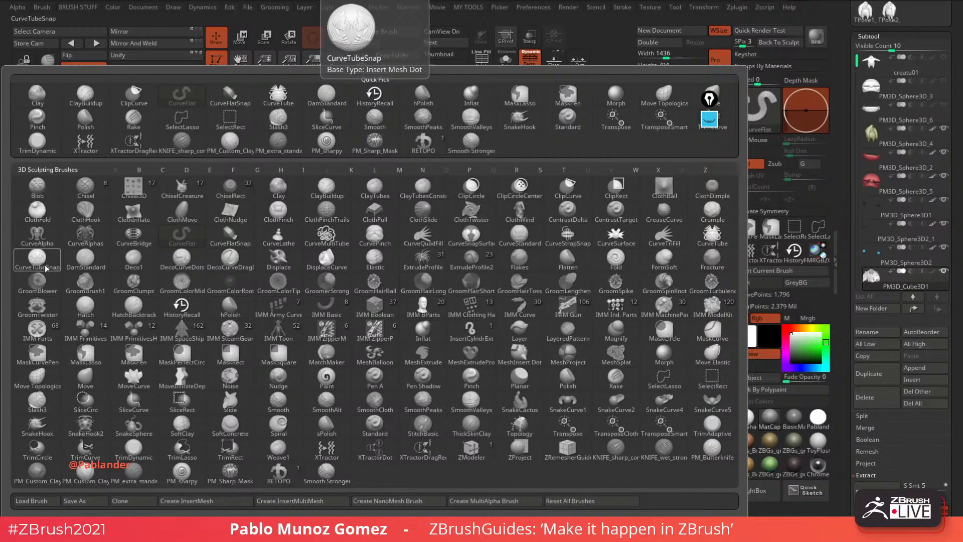
left_click(713, 241)
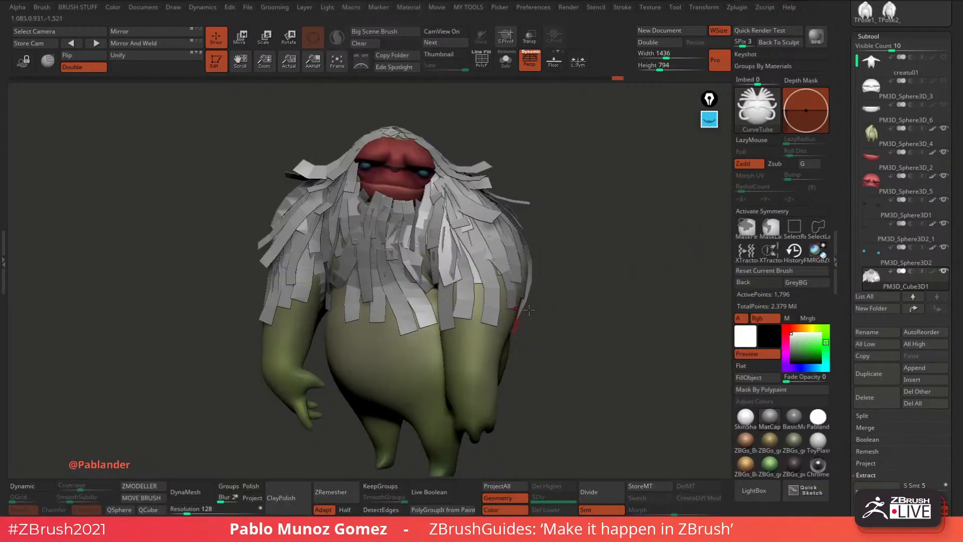
left_click_drag(596, 283, 713, 259)
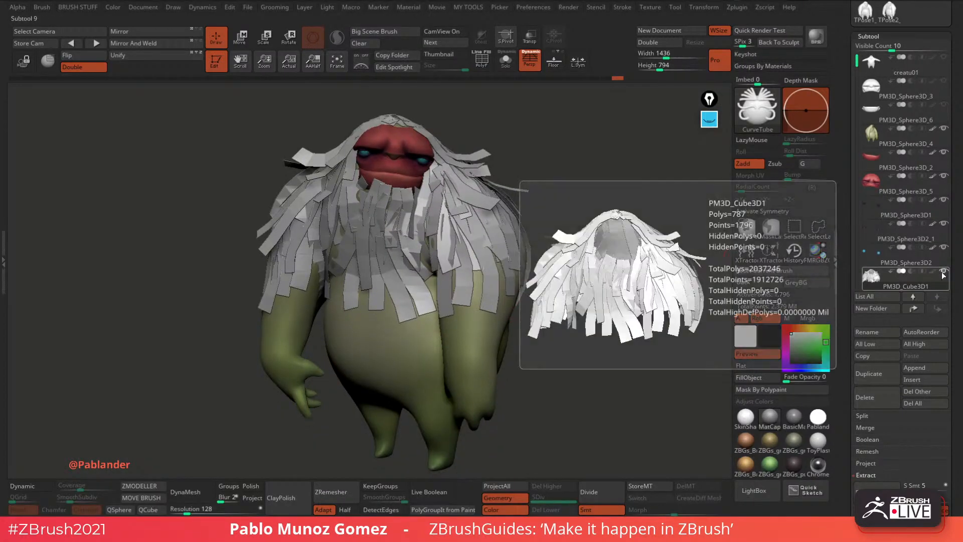
Isolate the hair subtool, hide the base cube inside it, and split the hidden cube into its own subtool.
left_click_drag(955, 266, 955, 238)
left_click(507, 64)
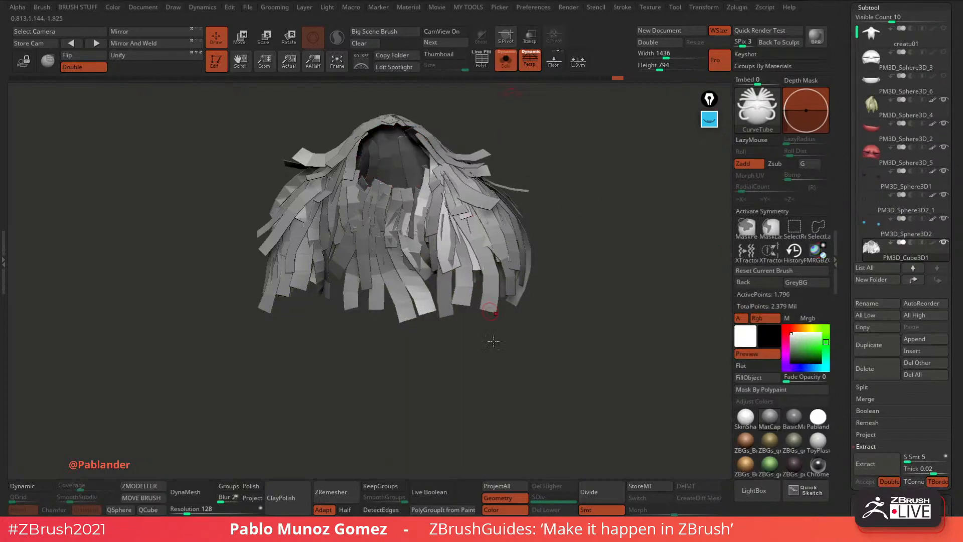
left_click(540, 280, "ctrl+shift")
left_click(432, 331, "ctrl+alt+shift")
left_click_drag(580, 210, 592, 245)
key("m")
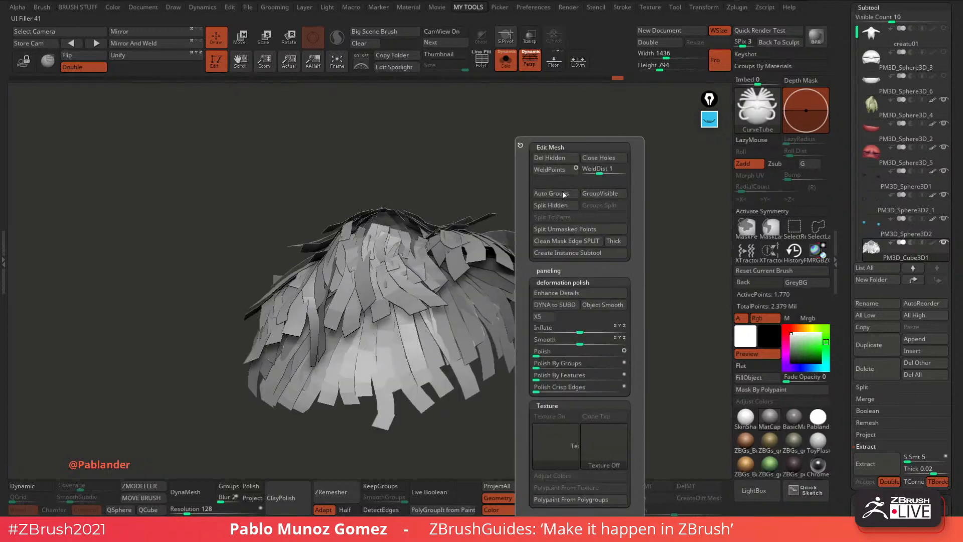
left_click(558, 205)
Select the split-off cube subtool PM3D_Cube3D2, show the whole creature again, and hide the PM3D_Cube3D1 hair strips.
left_click_drag(856, 153, 856, 119)
left_click(921, 186)
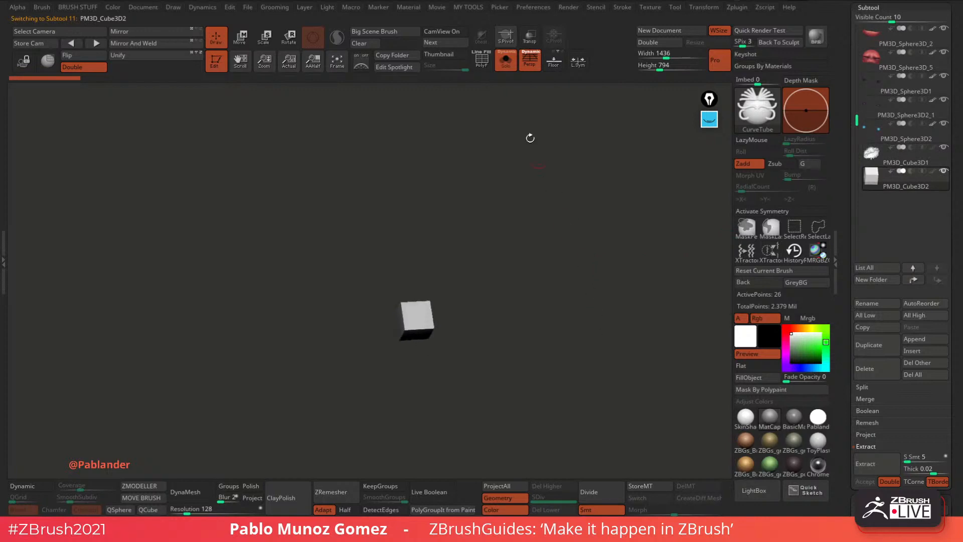
left_click(506, 59)
left_click(943, 148)
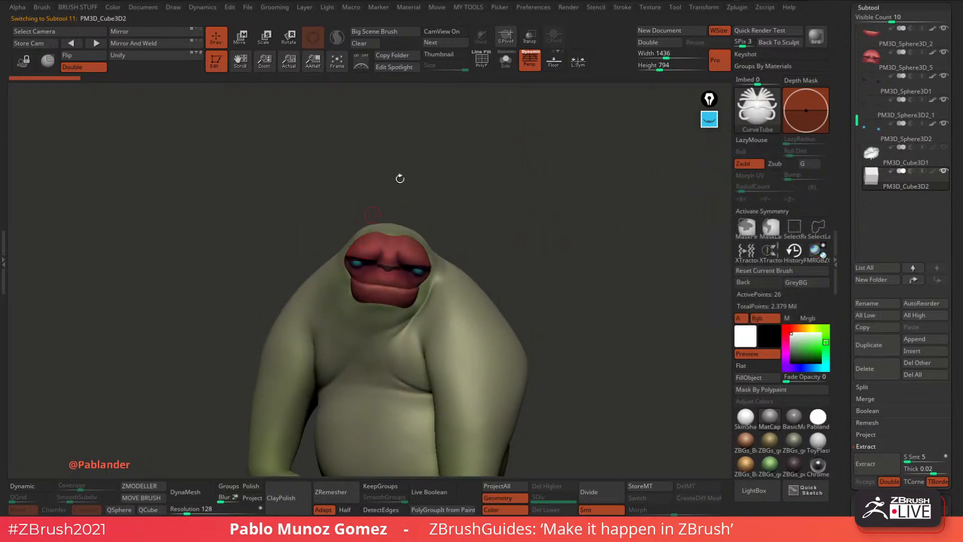
Try a muted green CurveTube stroke curving up beside the creature's head, and undo it.
left_click_drag(400, 178, 491, 186, "alt")
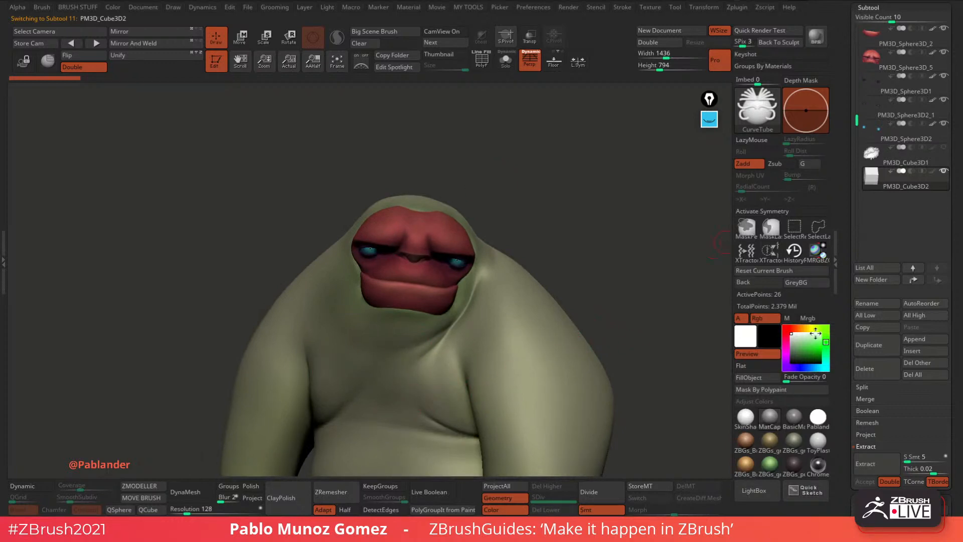
left_click_drag(806, 345, 460, 296)
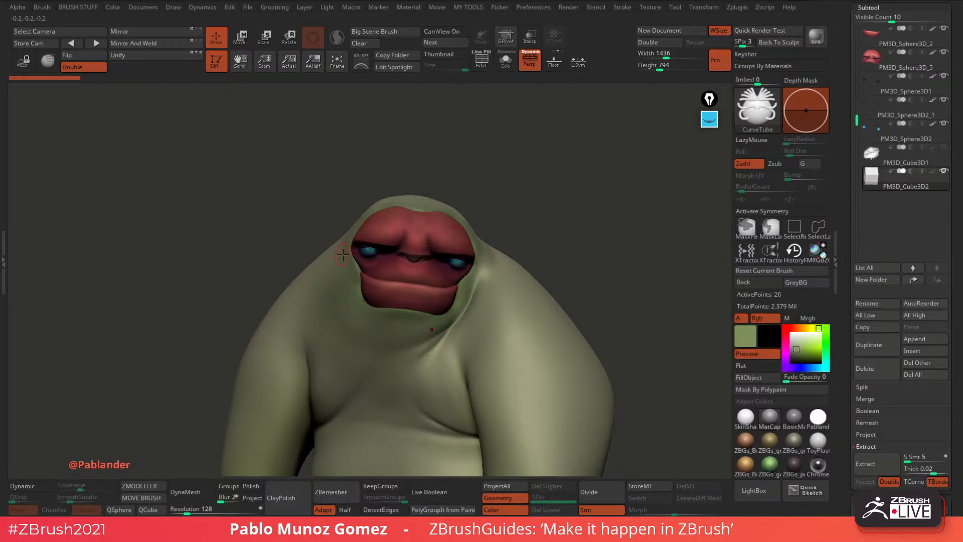
left_click_drag(391, 132, 392, 133)
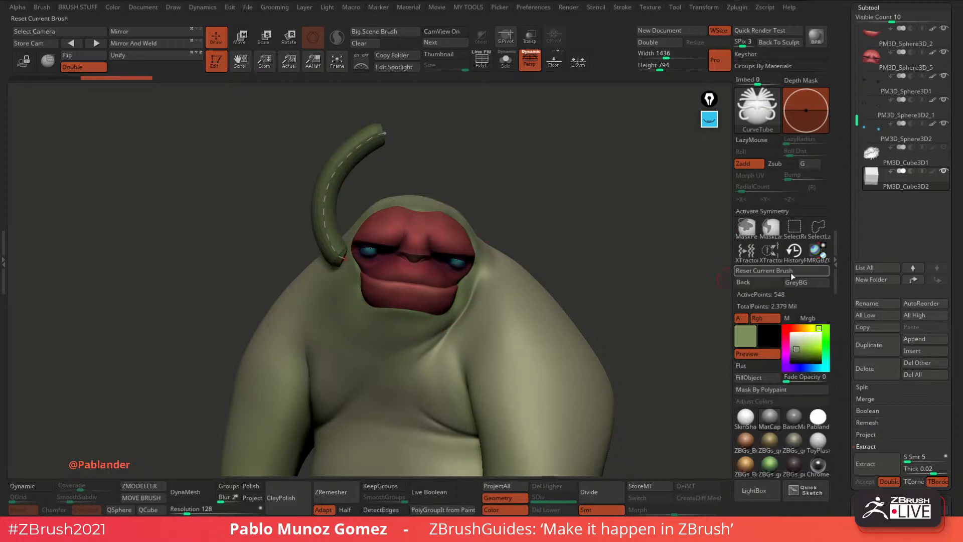
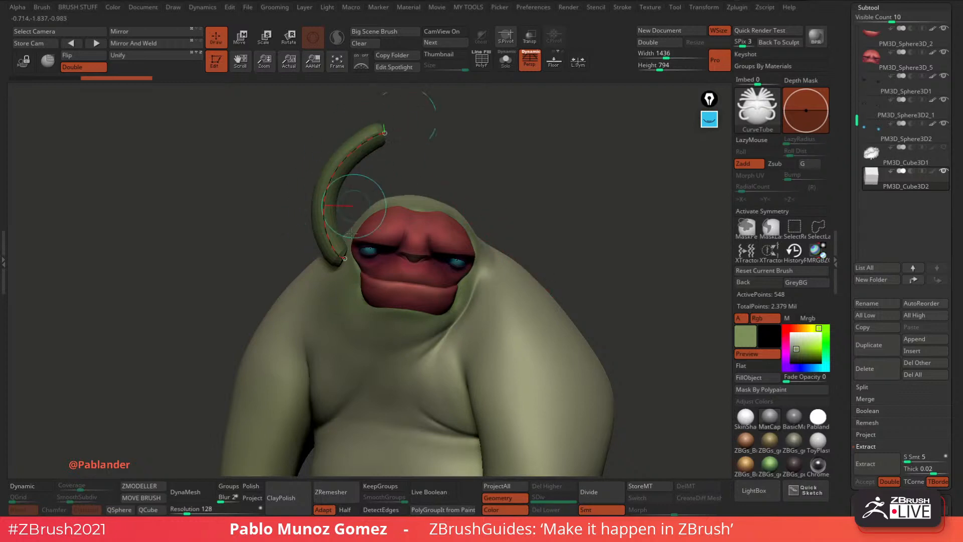
key("ctrl+z")
Dock the Color palette in the side tray and enable Gradient colouring.
left_click(6, 154)
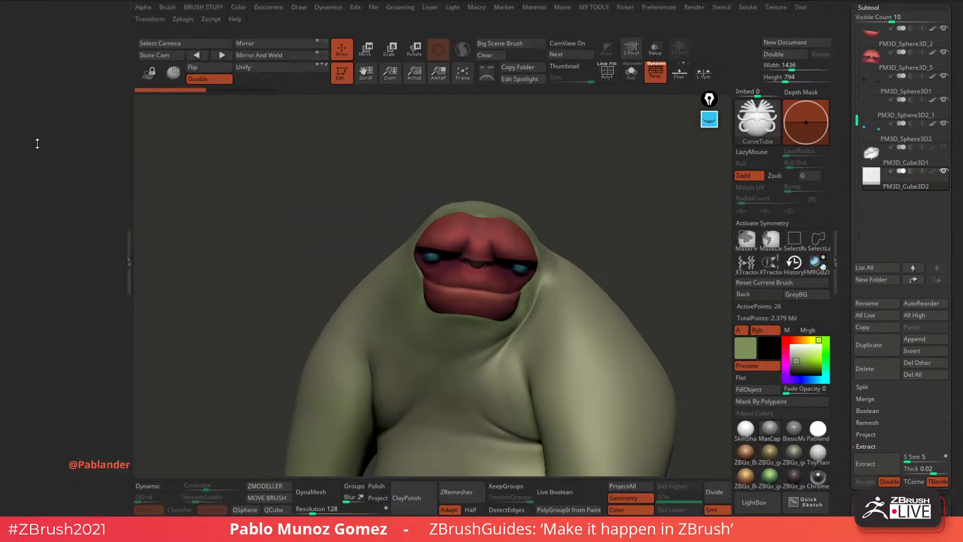
left_click(238, 7)
left_click(234, 17)
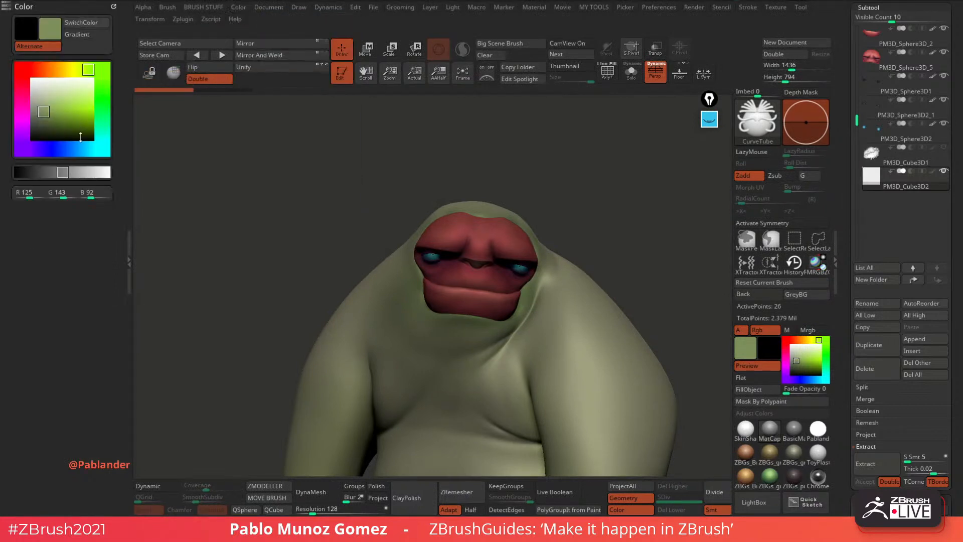
left_click(82, 35)
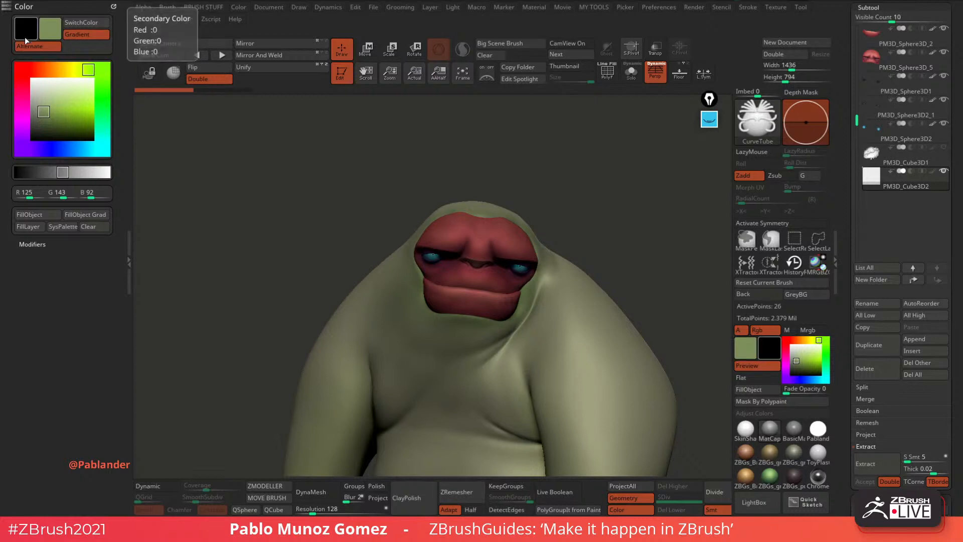
Set the secondary colour to a muted green based on the creature's body and the main colour to pale yellow (R 241, G 240, B 177).
left_click(34, 35)
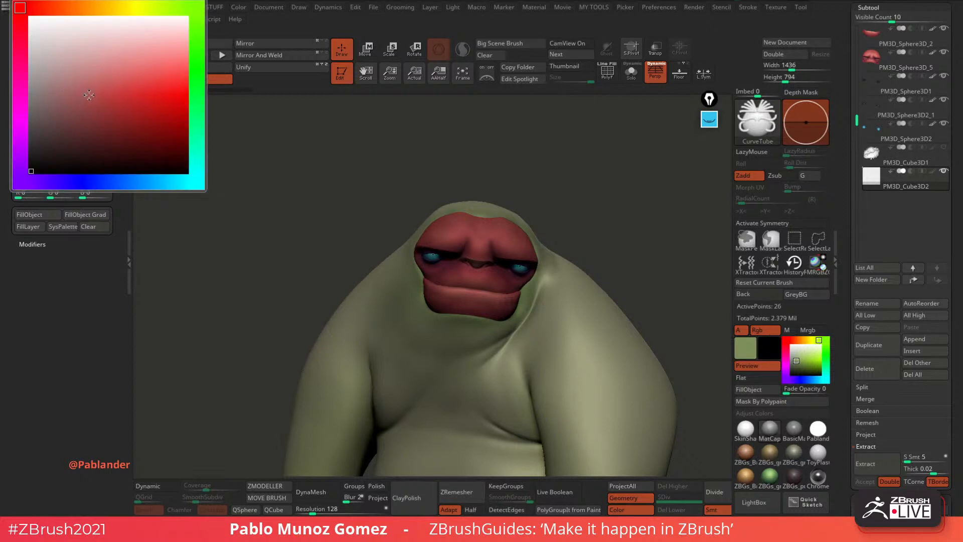
left_click_drag(112, 110, 512, 316)
left_click(46, 115)
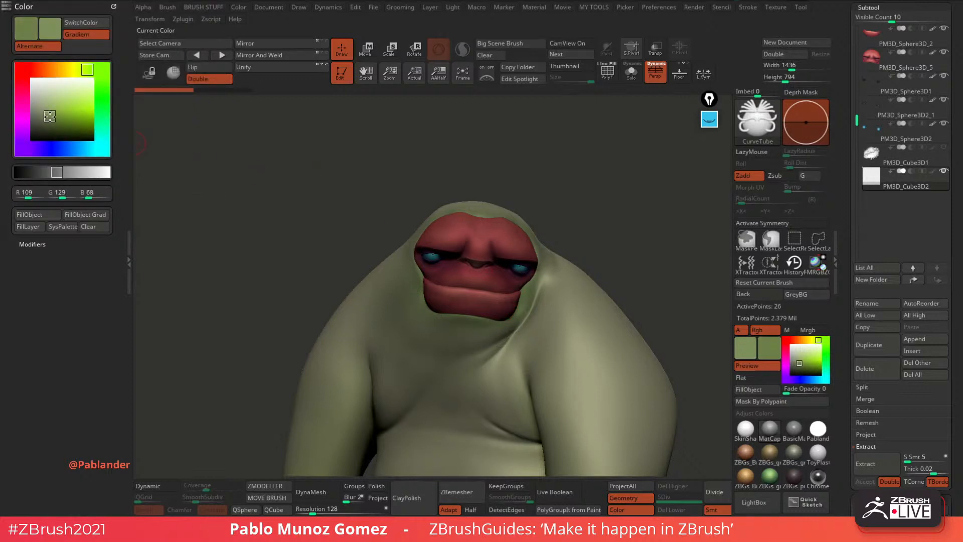
left_click_drag(51, 117, 50, 121)
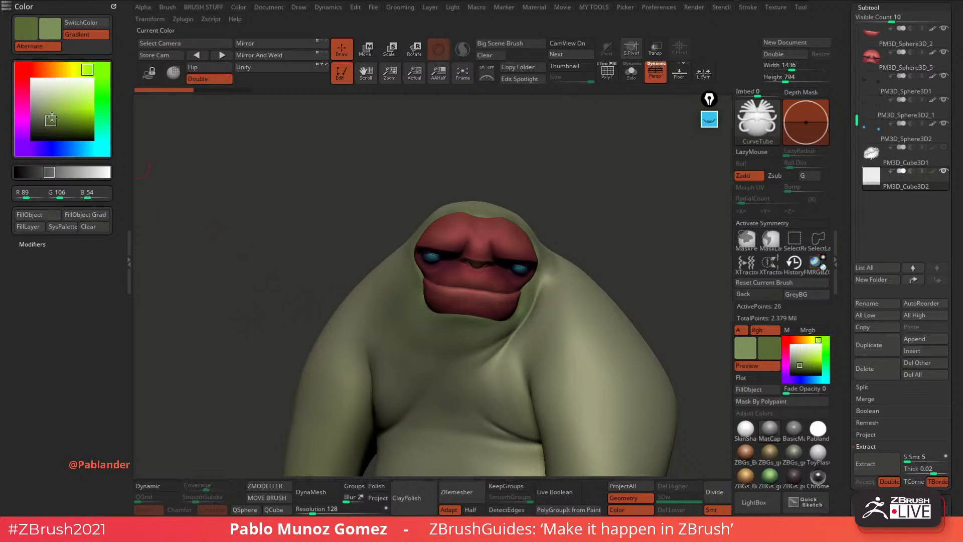
left_click_drag(51, 120, 50, 113)
mouse_move(48, 30)
left_mouse_down()
mouse_move(82, 31)
mouse_move(120, 59)
mouse_move(115, 46)
mouse_move(138, 44)
left_mouse_up()
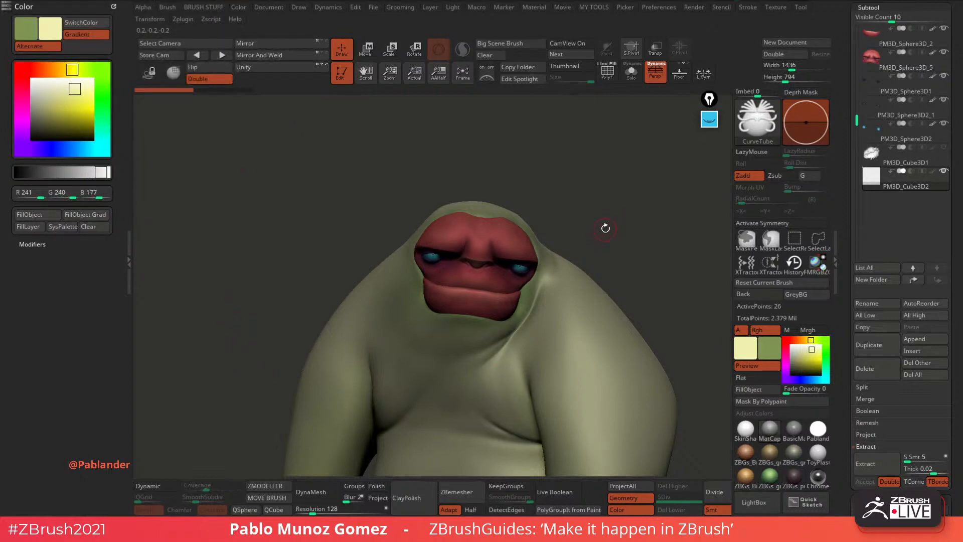
Try CurveTube strokes around the creature's head and chest with the gradient colours, and undo them.
left_click_drag(605, 228, 499, 279)
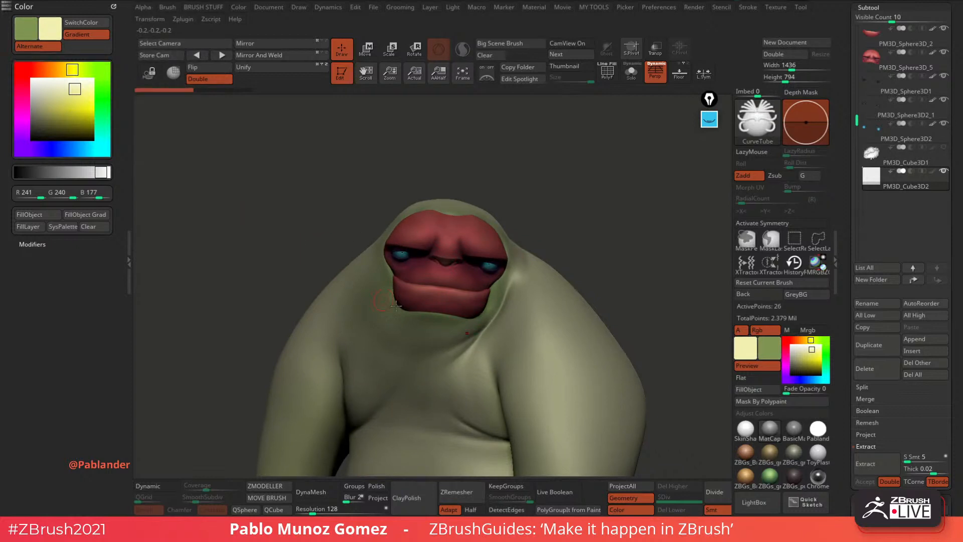
left_click_drag(538, 202, 517, 196, "alt")
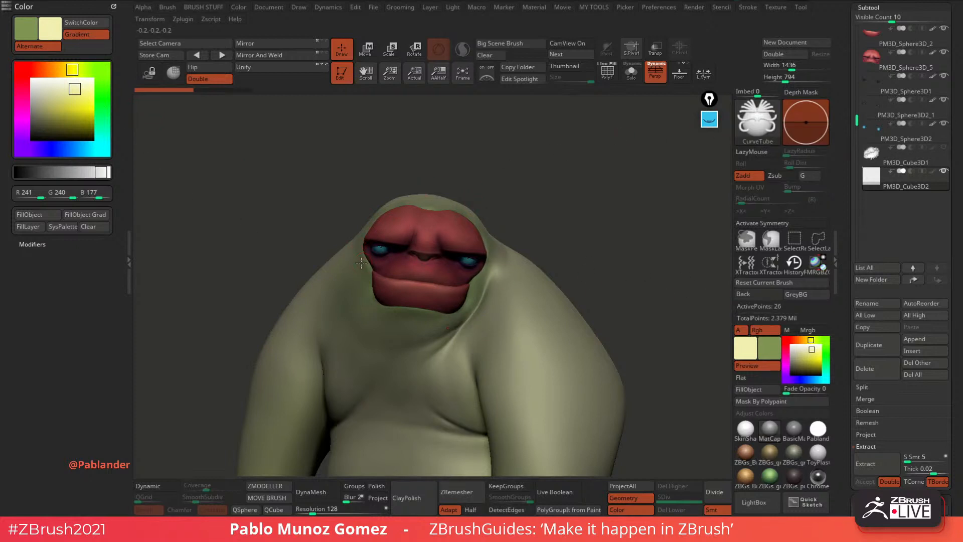
left_click_drag(405, 141, 427, 138)
left_click_drag(528, 199, 519, 262)
key("ctrl+z")
left_click_drag(360, 350, 425, 393)
key("ctrl+z")
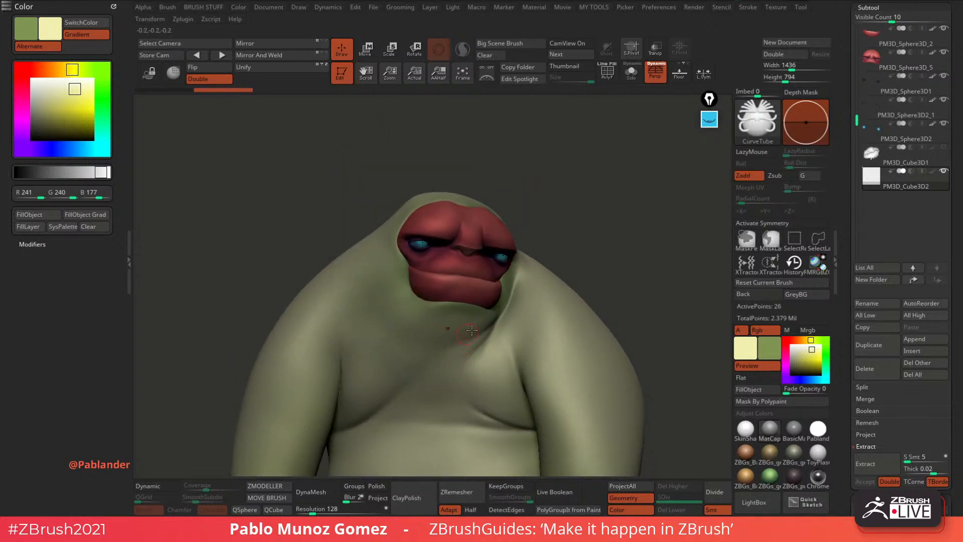
Draw a trial gradient tube beside the creature's head, switch the material to SkinShade, and undo the tube.
left_click_drag(580, 266, 551, 264, "alt")
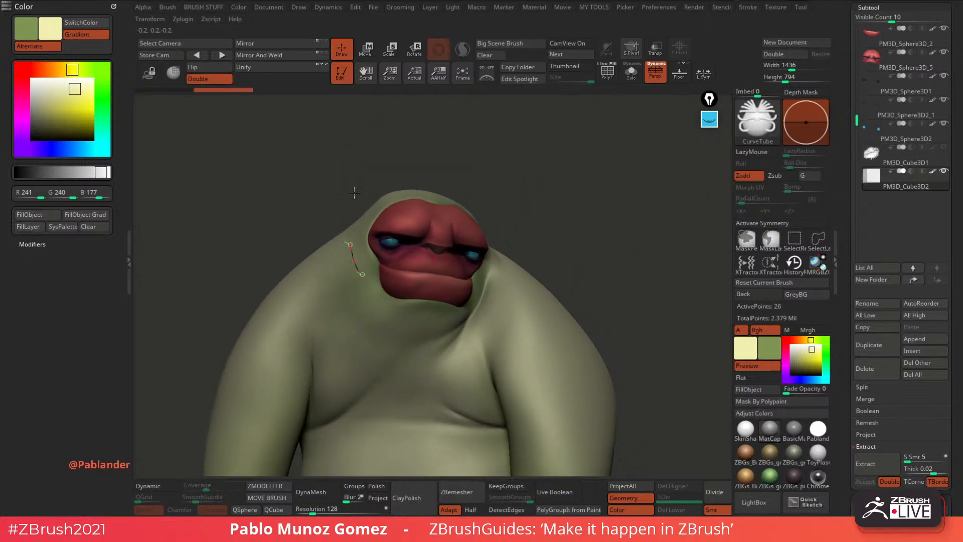
left_click_drag(354, 192, 406, 141)
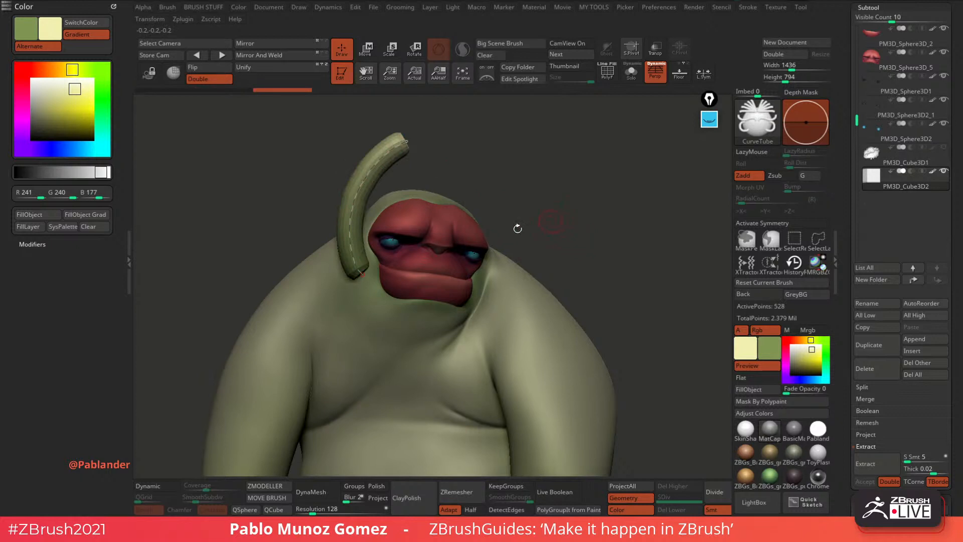
left_click_drag(517, 229, 490, 163)
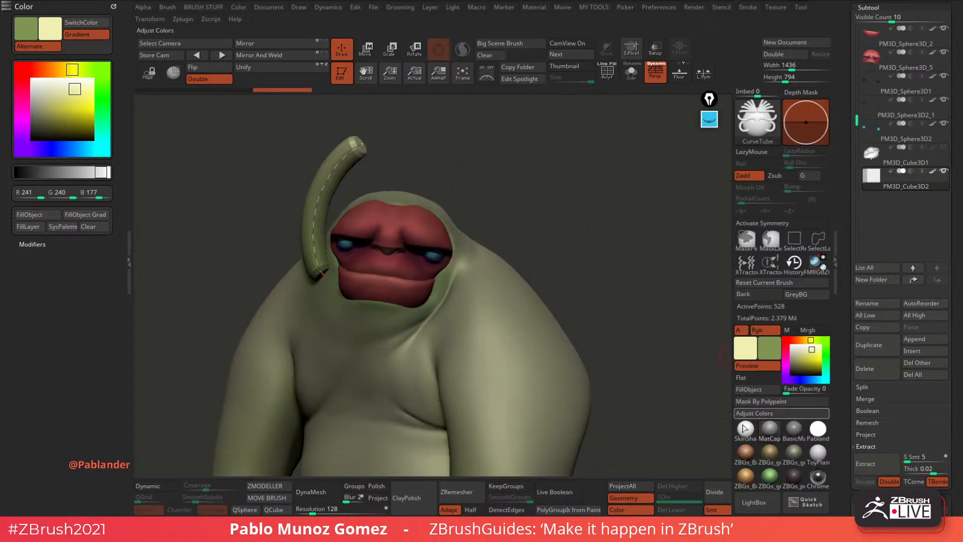
left_click_drag(504, 200, 544, 197)
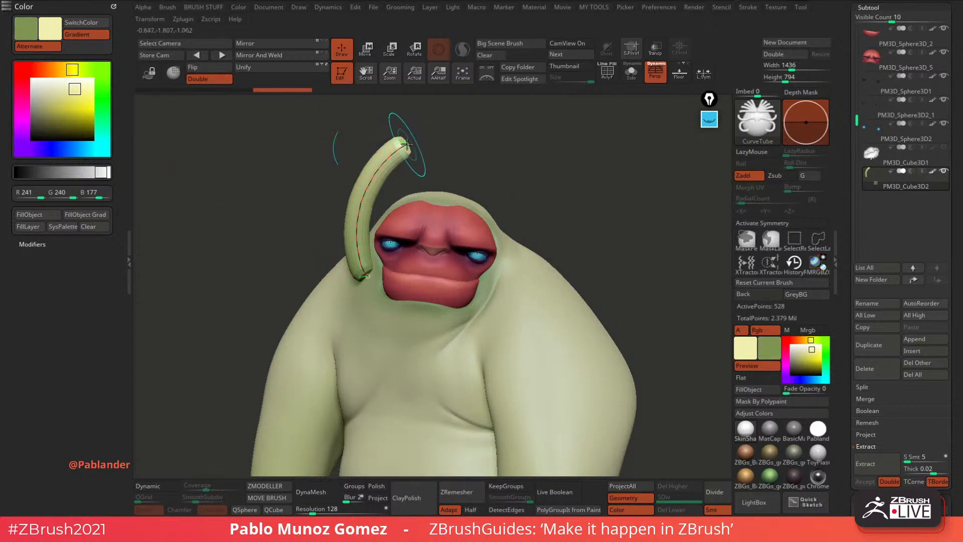
key("ctrl+z")
Set the main colour to a stronger yellow (R 244, G 243, B 93) and draw a tube arching above the head.
left_click(85, 88)
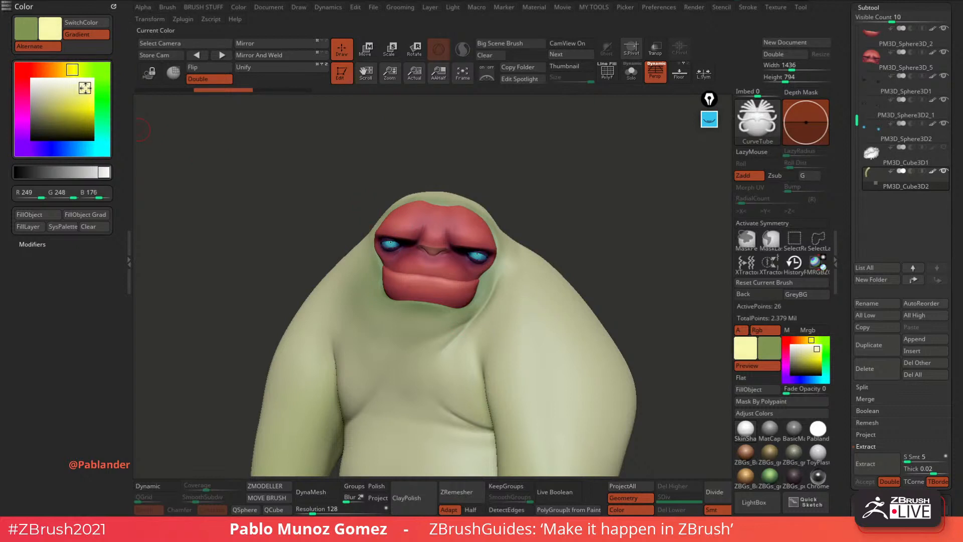
left_click(86, 98)
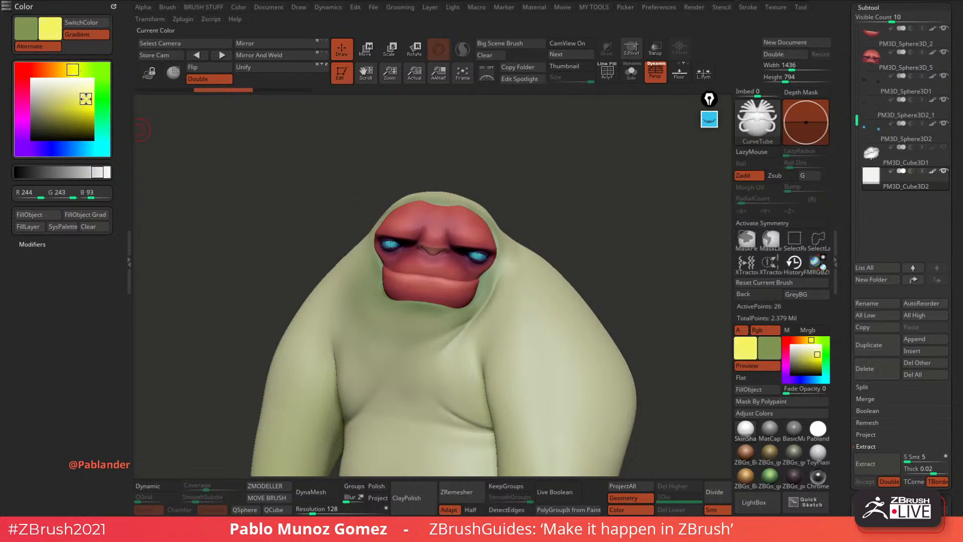
left_click(458, 133)
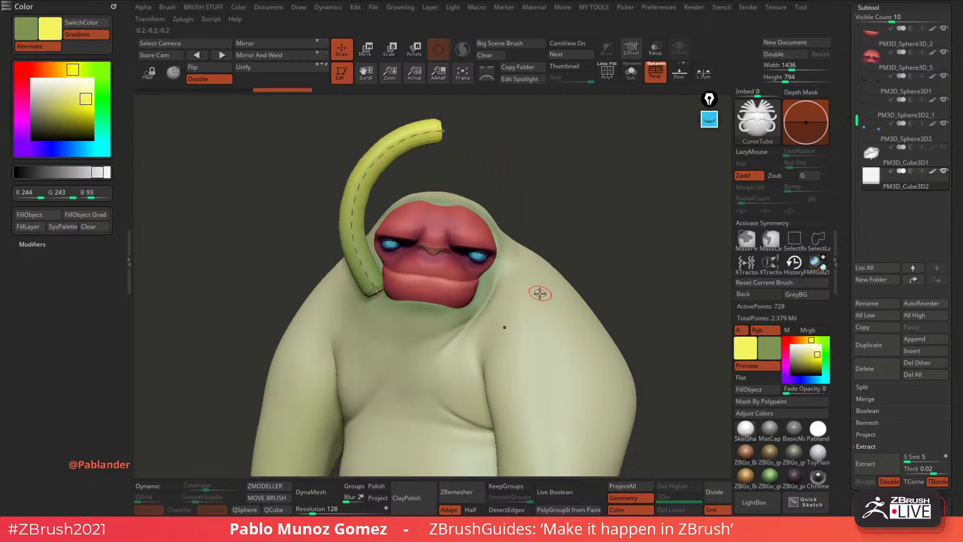
Undo the yellow-green tube and collapse the tray holding the Color palette.
key("ctrl+z")
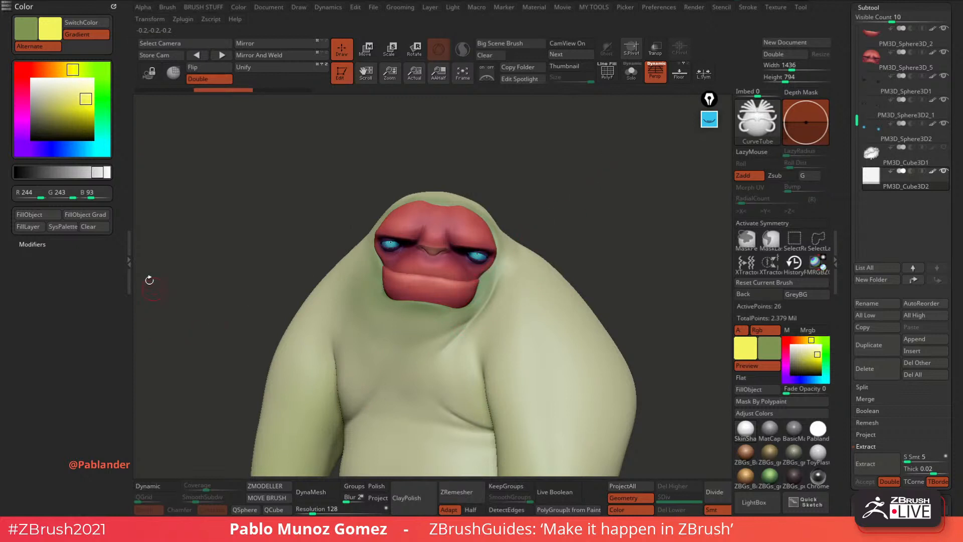
left_click(128, 266)
double_click(128, 274)
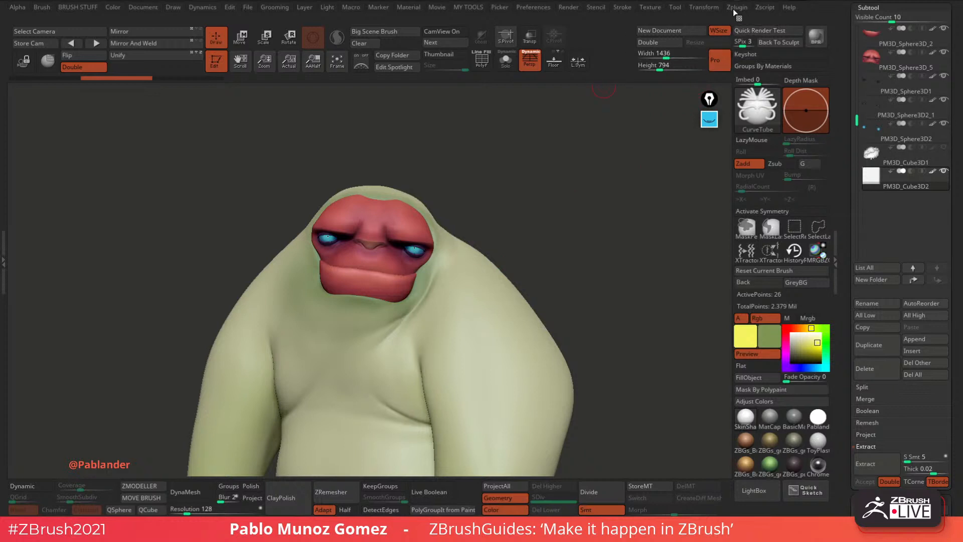
Dock the Stroke palette in the tray, enable Size under Curve Modifiers, and expand the Curve Falloff graph.
left_click(628, 8)
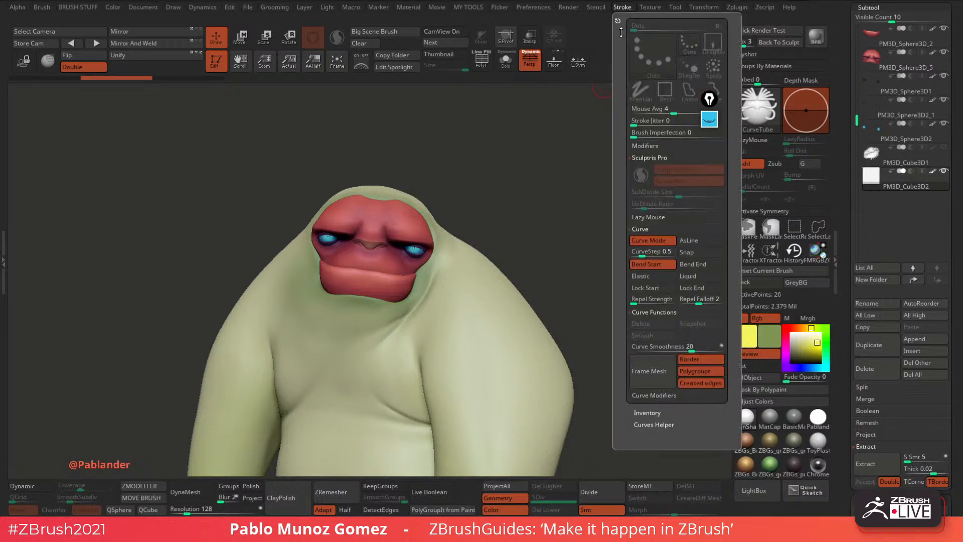
left_click_drag(617, 20, 898, 10)
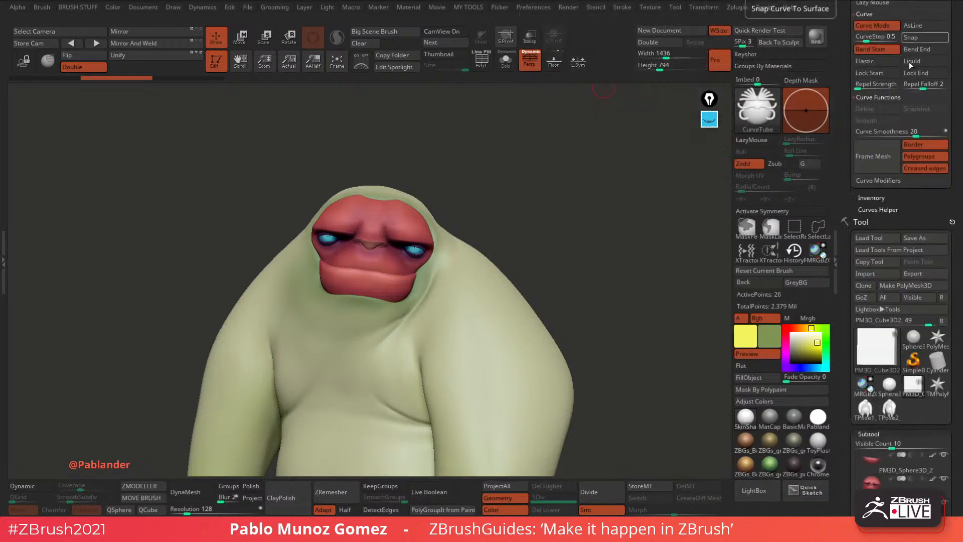
left_click_drag(893, 200, 890, 410)
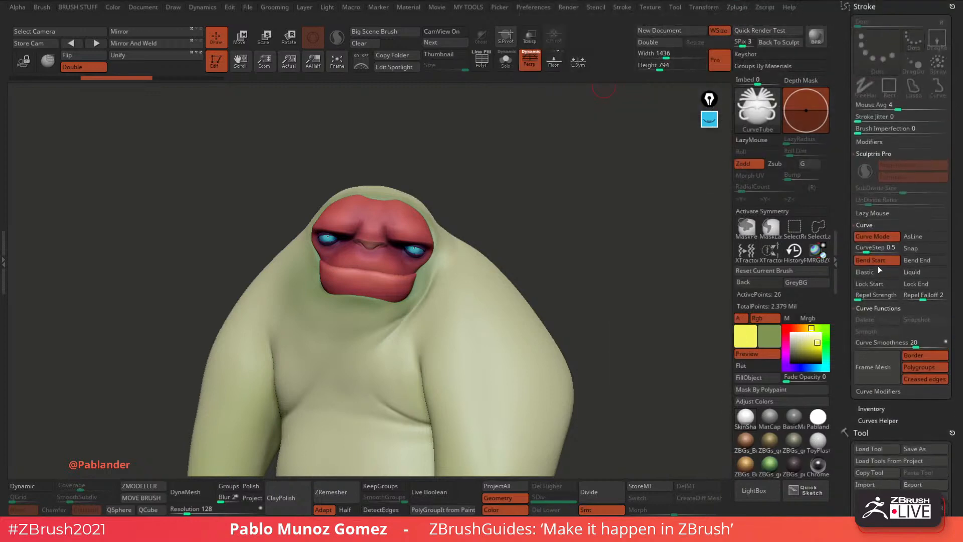
left_click(889, 392)
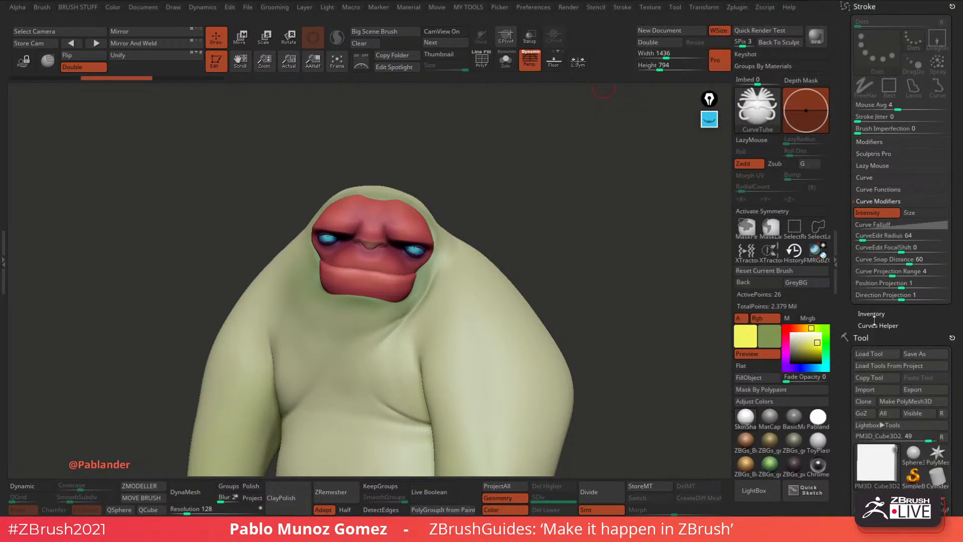
left_click(923, 213)
left_click(901, 224)
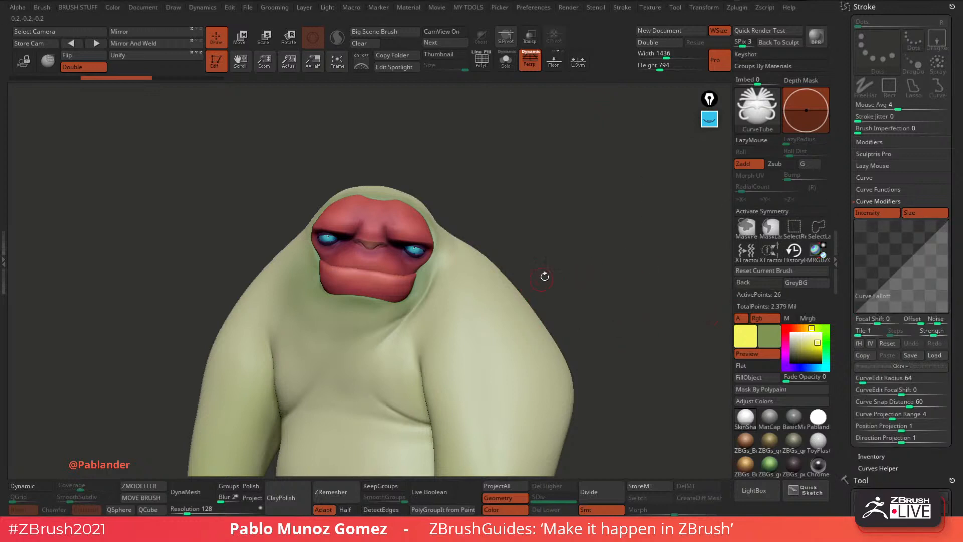
Try a size-modulated CurveTube stroke from the creature's left shoulder, and undo it.
left_click_drag(563, 259, 479, 269, "alt")
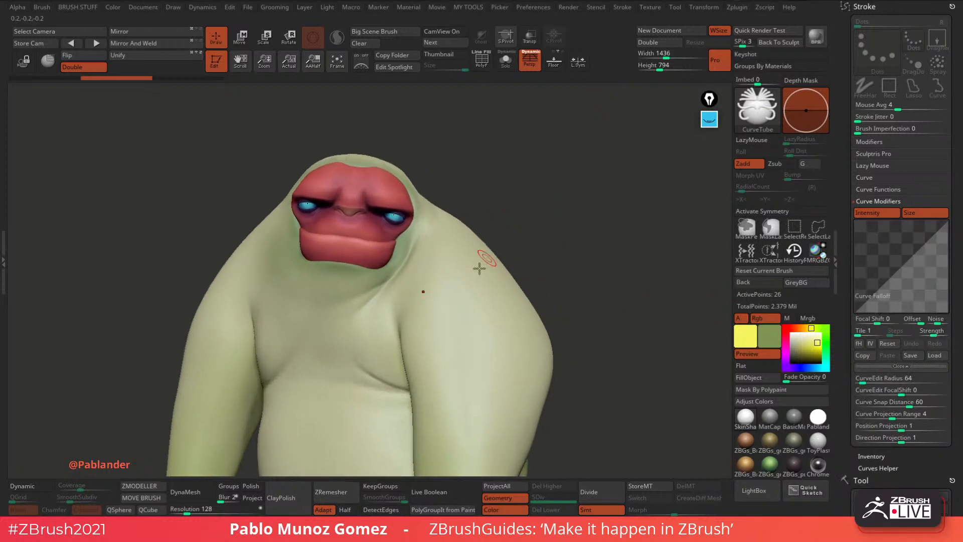
left_click_drag(585, 196, 648, 188)
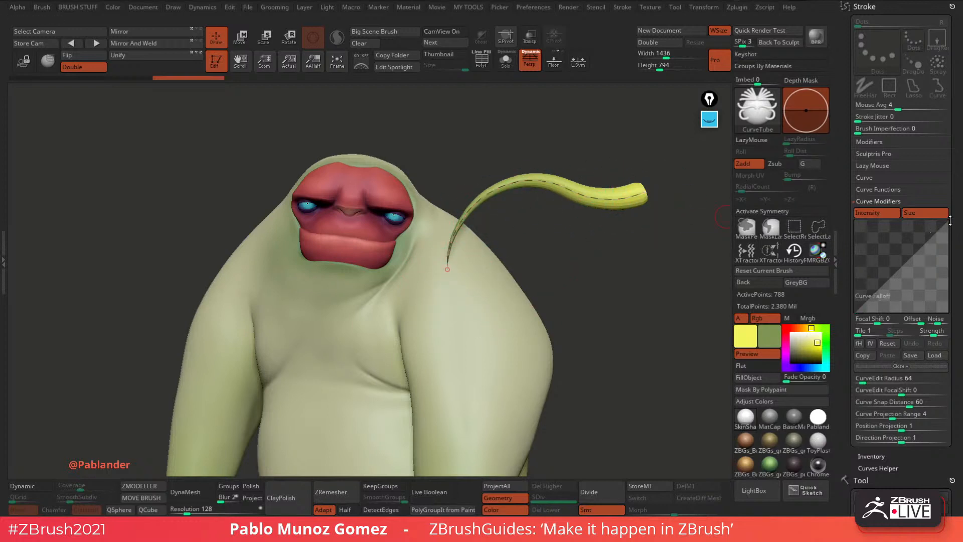
key("ctrl+z")
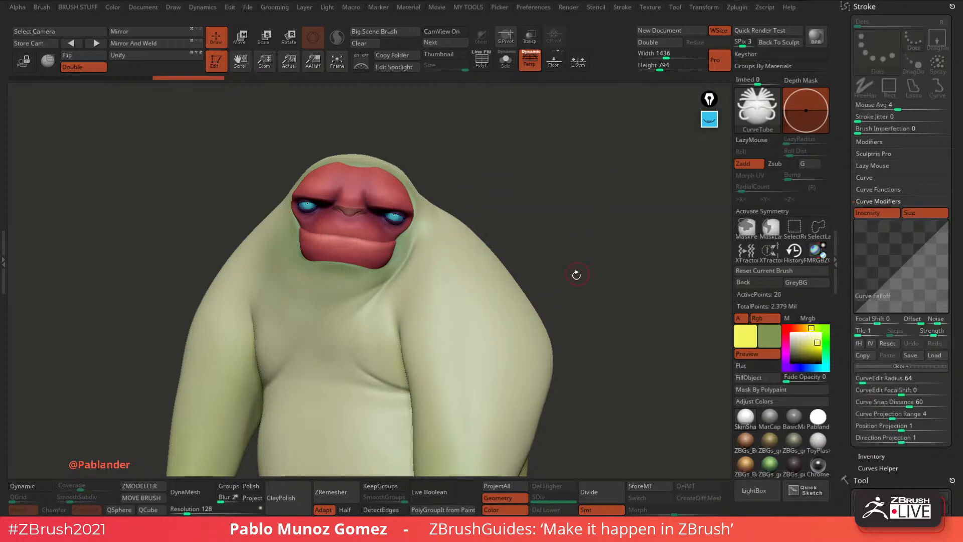
Flip the Curve Falloff horizontally, bulge it outward, and test it with a tapered tube on the creature's left shoulder.
left_click(871, 344)
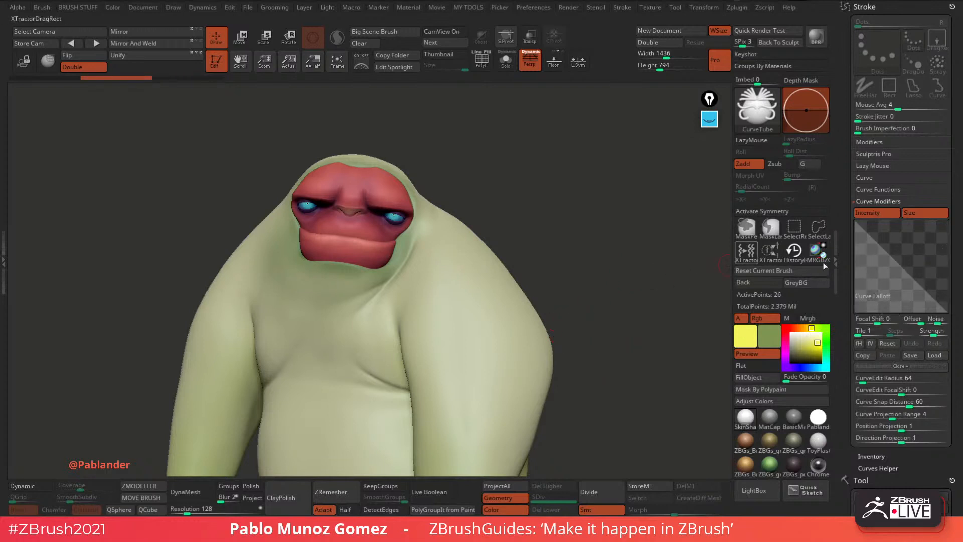
left_click_drag(901, 265, 911, 265)
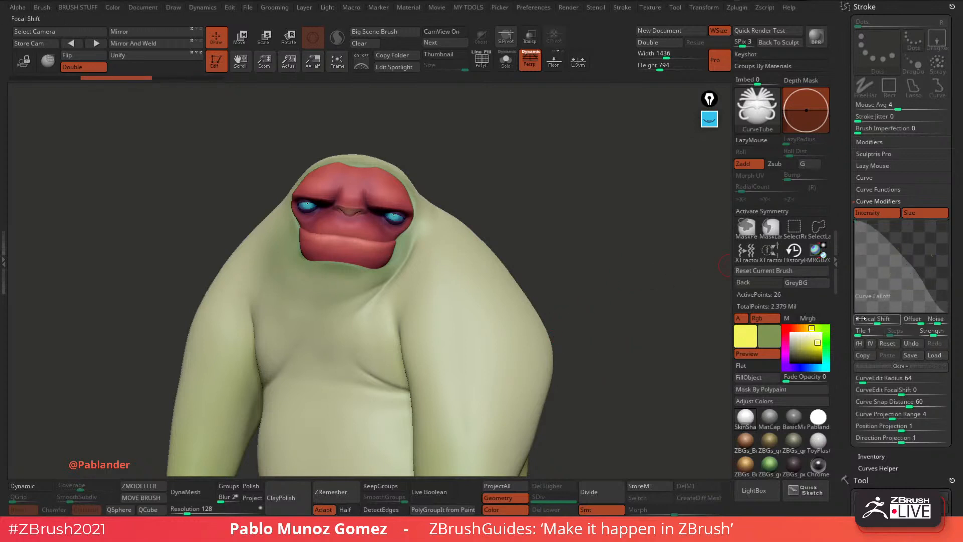
left_click_drag(536, 186, 553, 181)
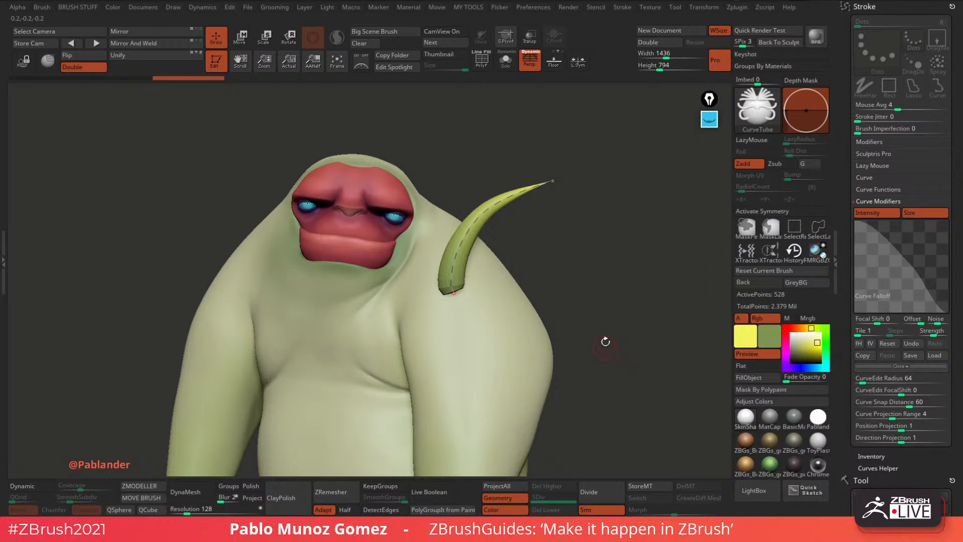
Set the brush's Imbed to -9, redraw the trial tube on the shoulder, and undo it.
key("ctrl+z")
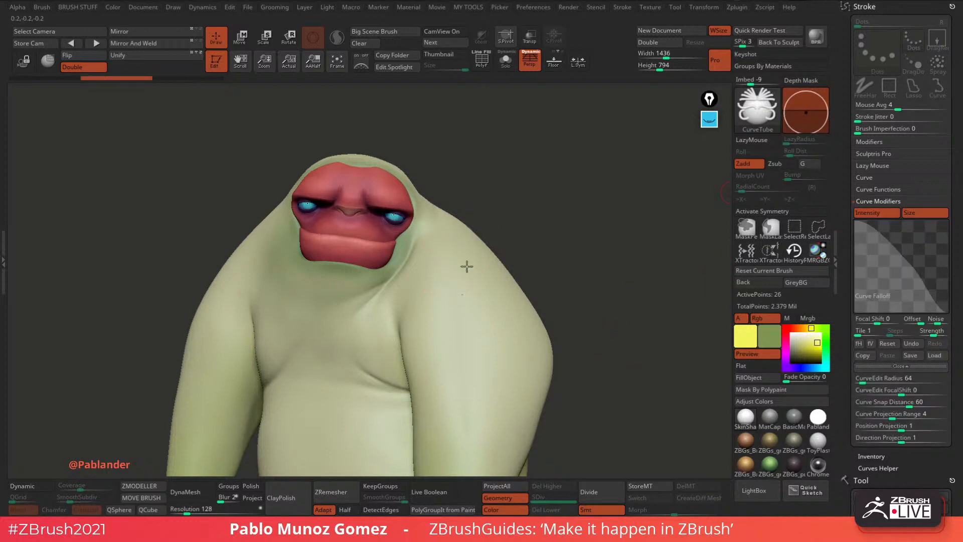
key("ctrl+shift+z")
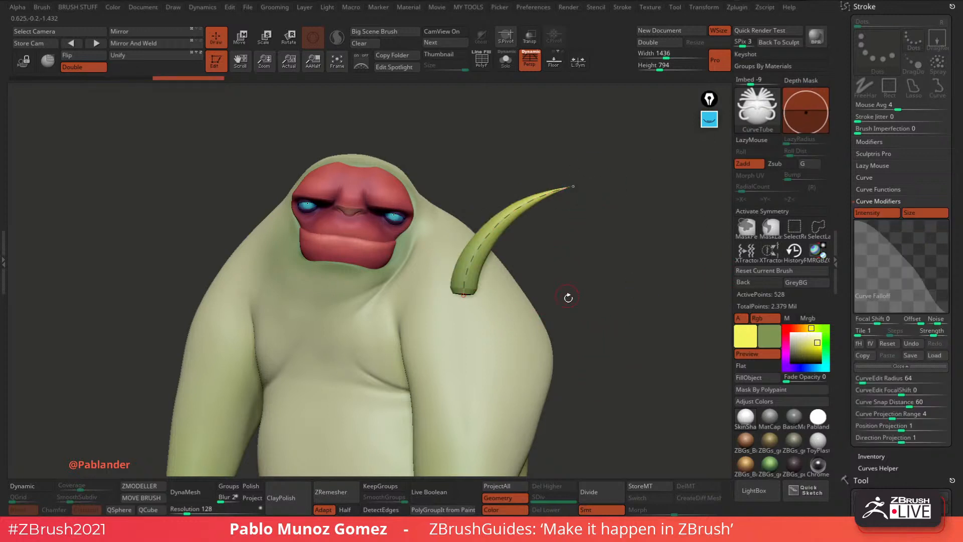
left_click(422, 288)
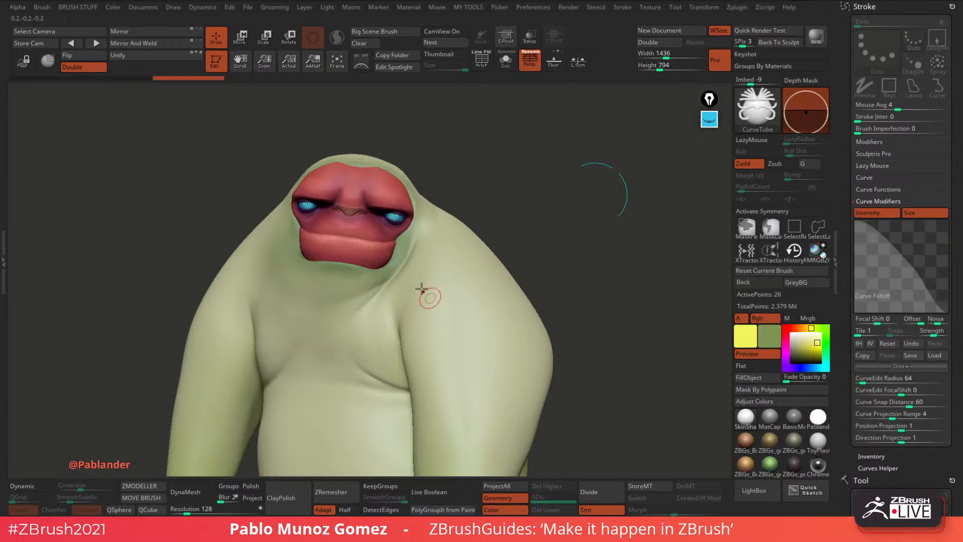
key("ctrl+z")
Draw a tapered tube rising from beside the creature's left cheek to above the head, and adjust its curve.
right_click(483, 165)
right_click_drag(486, 151, 514, 176, "alt")
right_click_drag(513, 177, 506, 171)
left_click(506, 60)
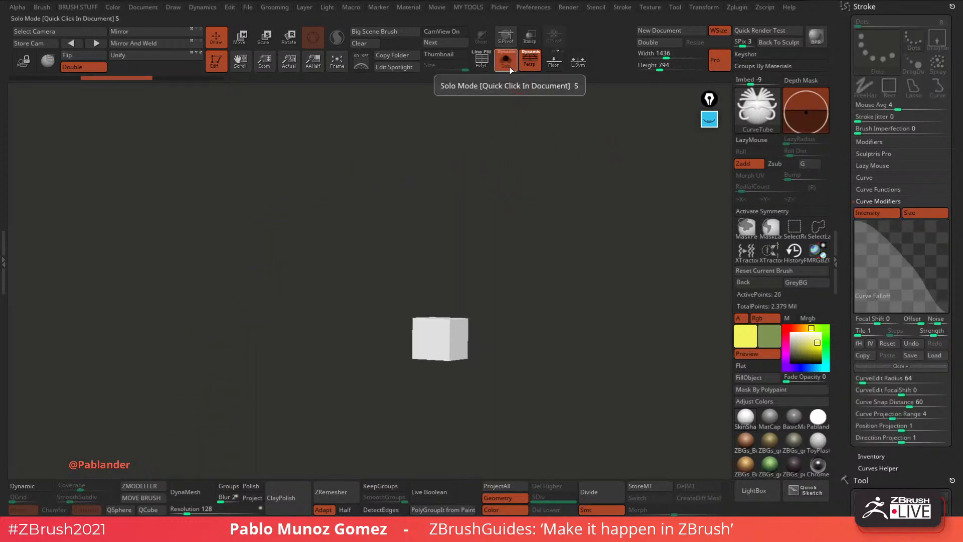
left_click(506, 60)
left_click_drag(437, 185, 432, 146)
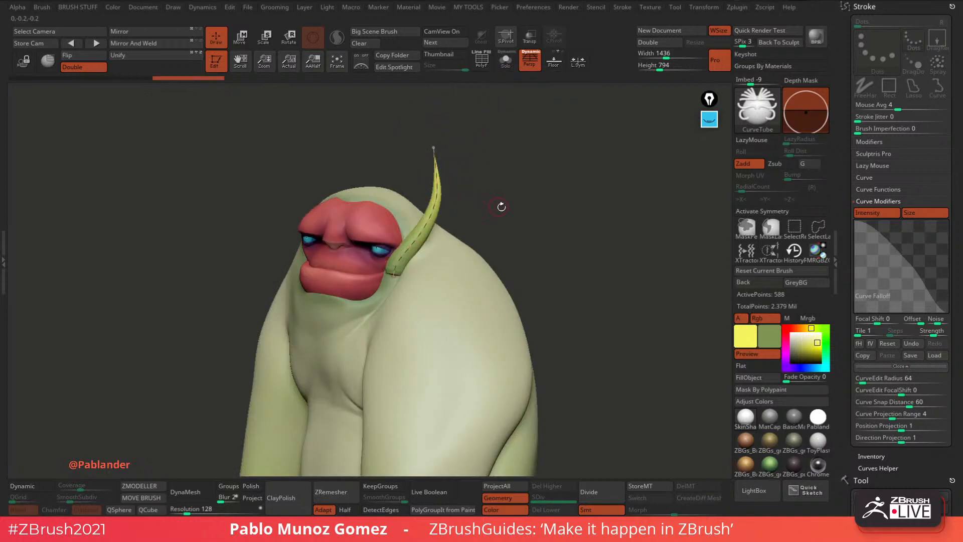
right_click_drag(501, 207, 490, 227)
left_click_drag(399, 216, 394, 219)
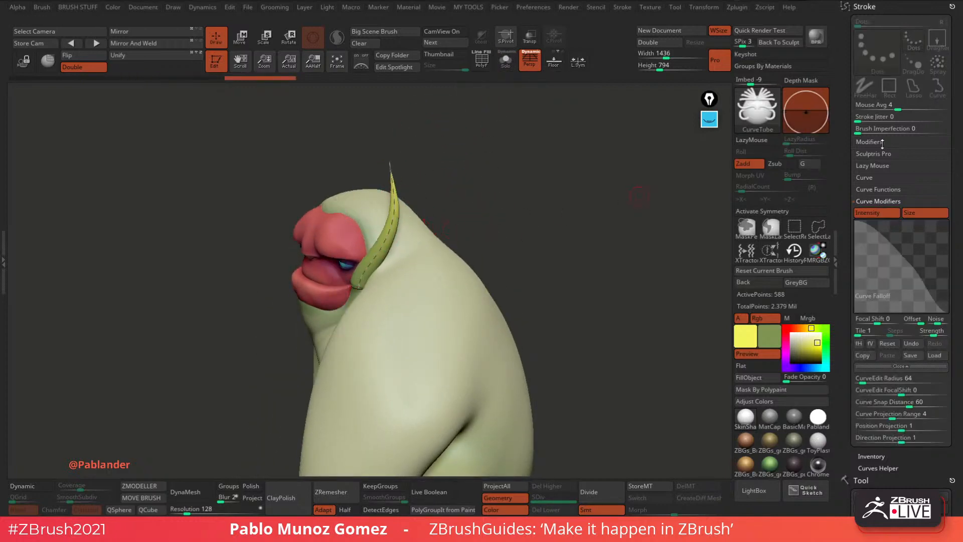
Enable Lock Start in the Curve settings and reposition the tube's free end beside the face.
left_click(905, 191, "shift")
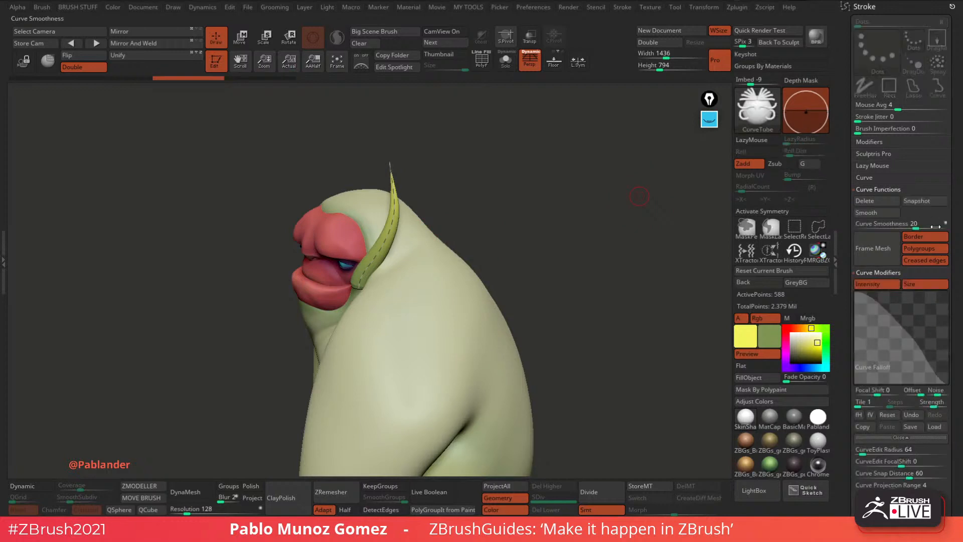
left_click(887, 177, "shift")
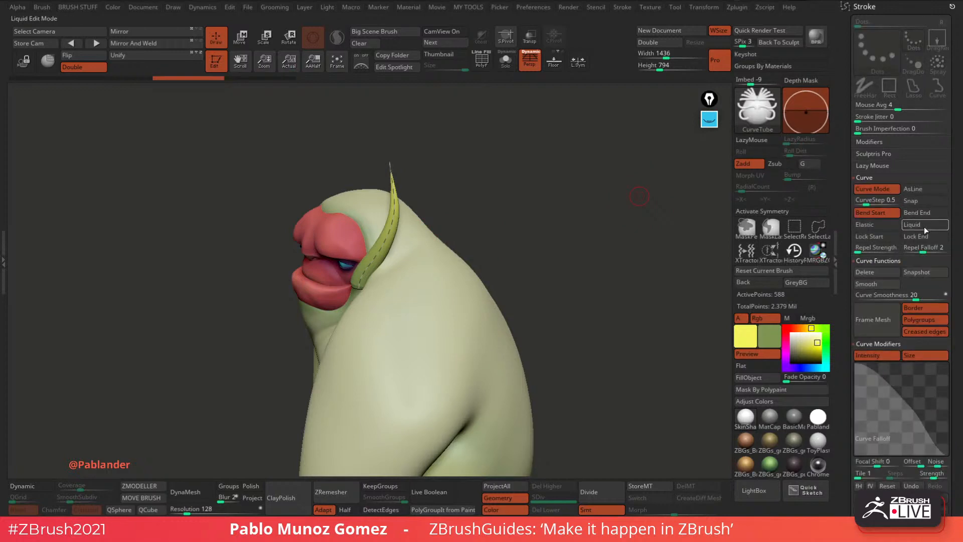
left_click_drag(397, 208, 528, 190)
left_click_drag(415, 177, 368, 163)
mouse_move(453, 215)
left_mouse_down()
mouse_move(435, 243)
mouse_move(449, 230)
left_mouse_up()
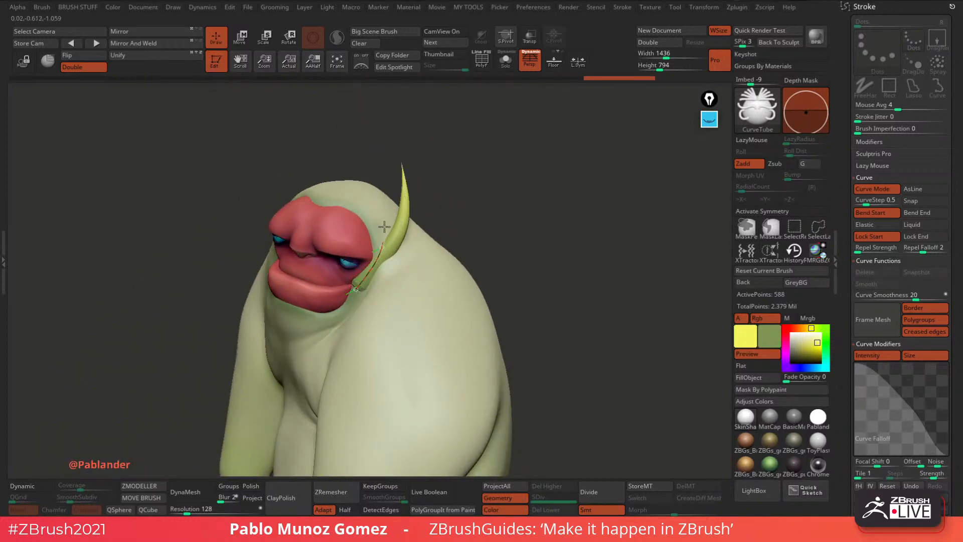
Draw a second, taller tapered tube beside the first on the creature's left side of the face.
left_click_drag(384, 226, 394, 128)
left_click_drag(469, 194, 416, 204)
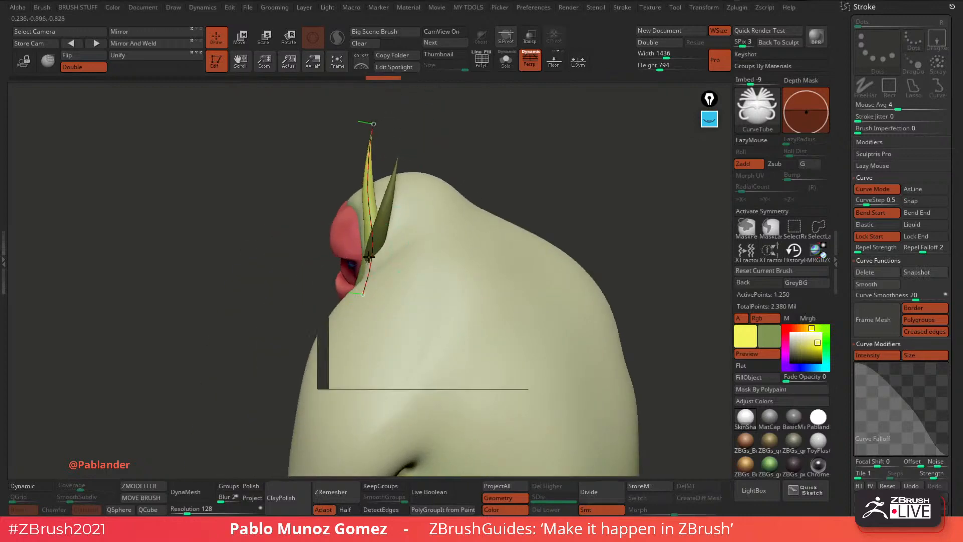
left_click(439, 161)
left_click_drag(438, 161, 510, 221)
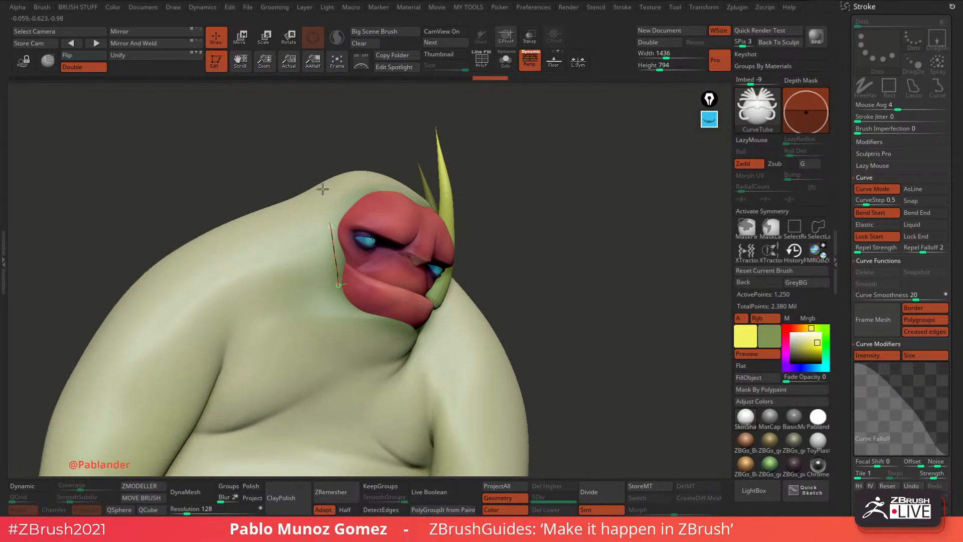
Draw a tapered tube up the creature's right side of the face and reshape its curve toward the head.
left_click_drag(323, 189, 328, 114)
mouse_move(440, 142)
left_mouse_down()
mouse_move(480, 157)
mouse_move(530, 215)
left_mouse_up()
key("ctrl+z")
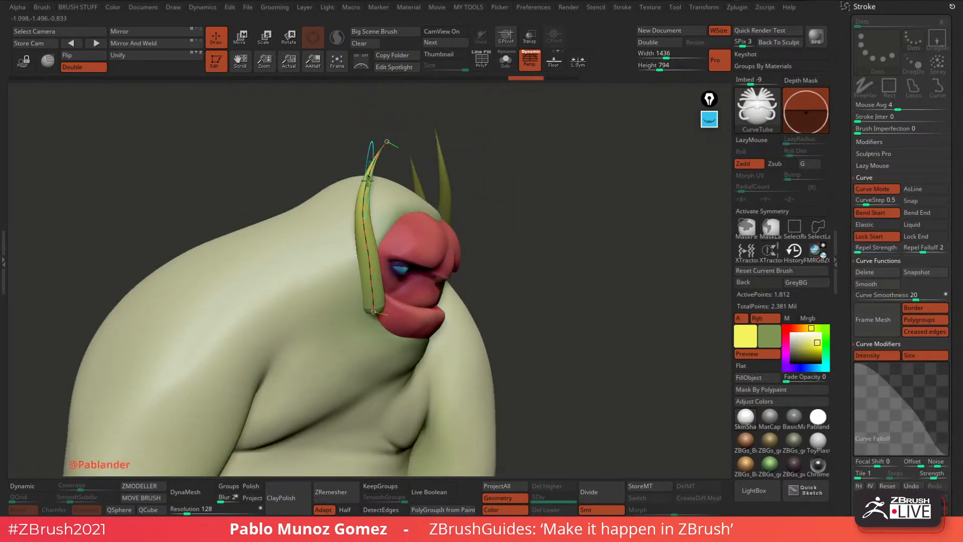
left_click(374, 319)
Add another tube behind the one at the creature's right cheek and bend it upright alongside it.
left_click_drag(333, 216, 287, 165)
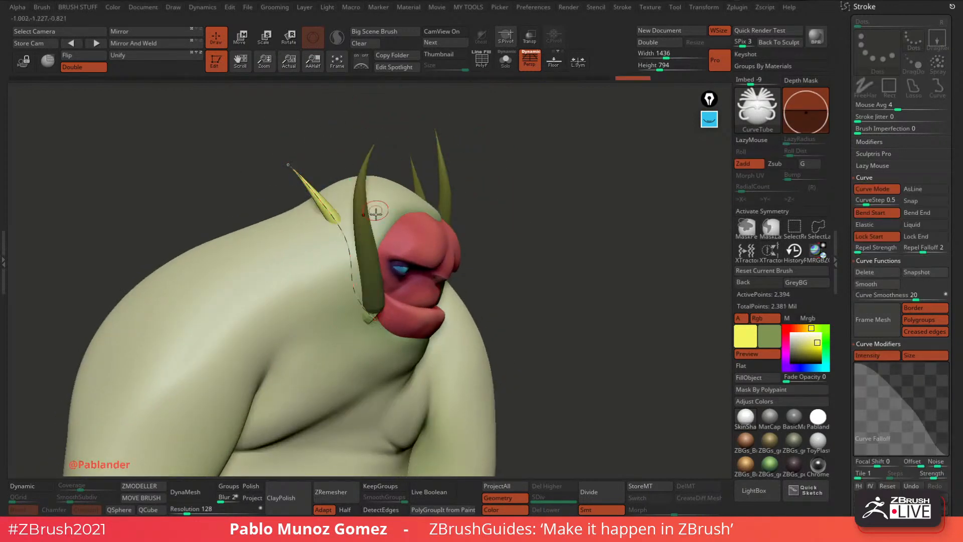
left_click_drag(497, 165, 449, 167)
left_click_drag(347, 176, 314, 165)
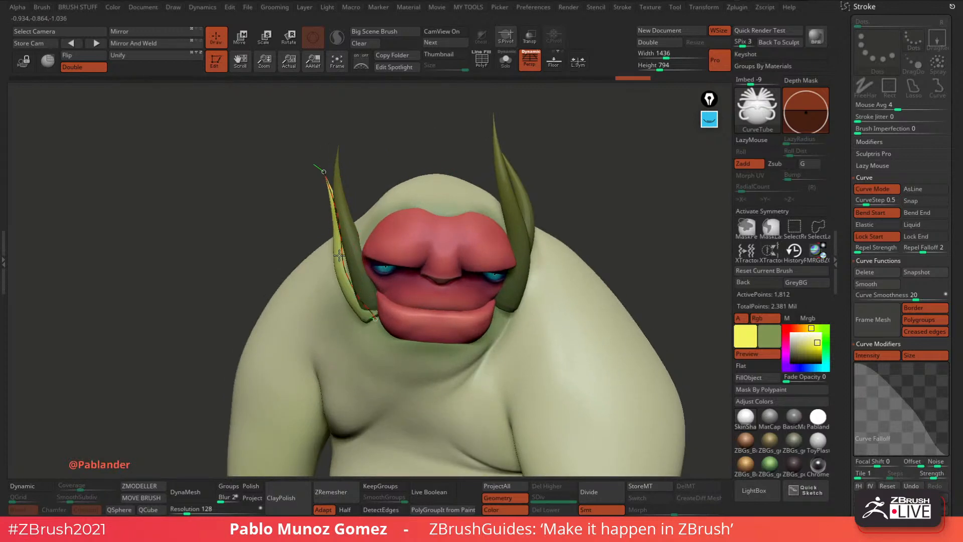
left_click(372, 319)
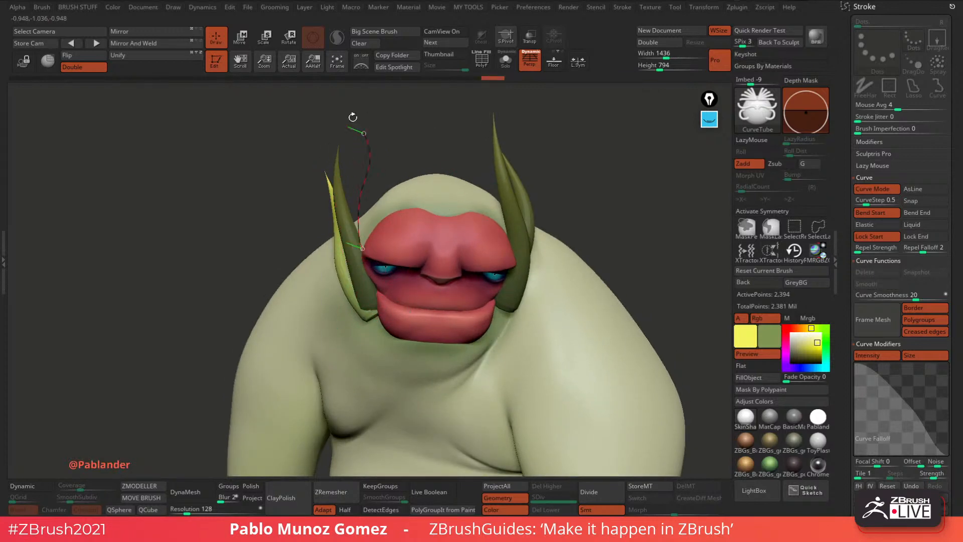
Draw three shorter tubes around the upper face, two at the creature's right brow and one at the left.
left_click(371, 241)
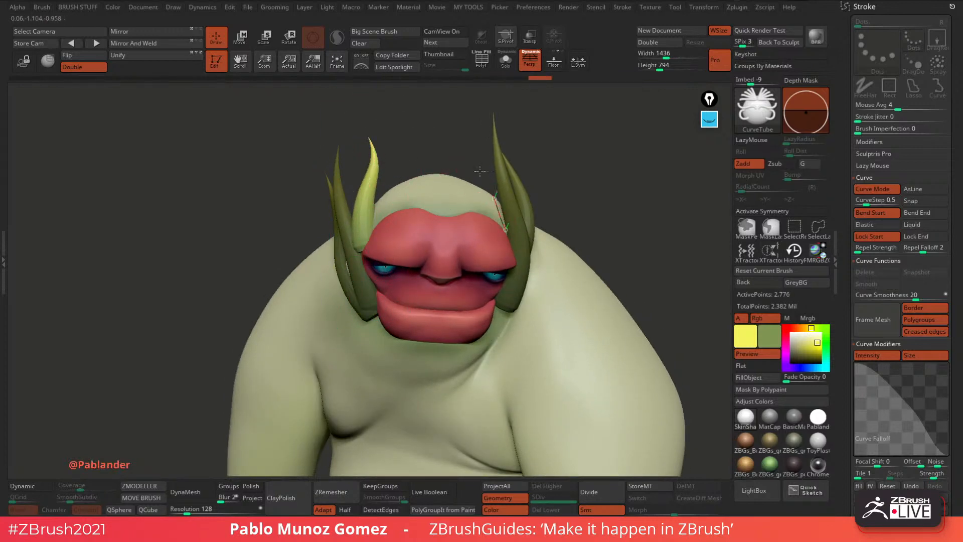
left_click_drag(480, 170, 442, 131)
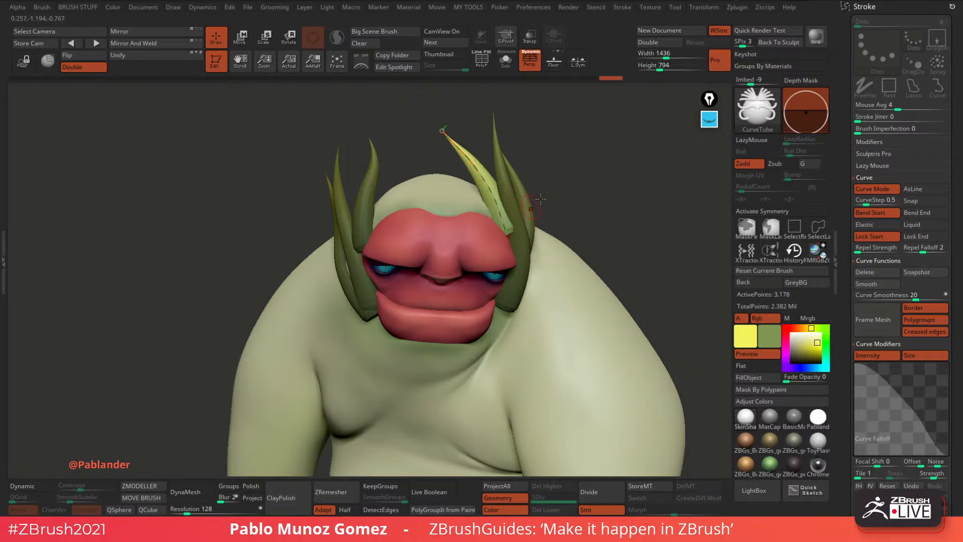
left_click_drag(375, 227, 399, 124)
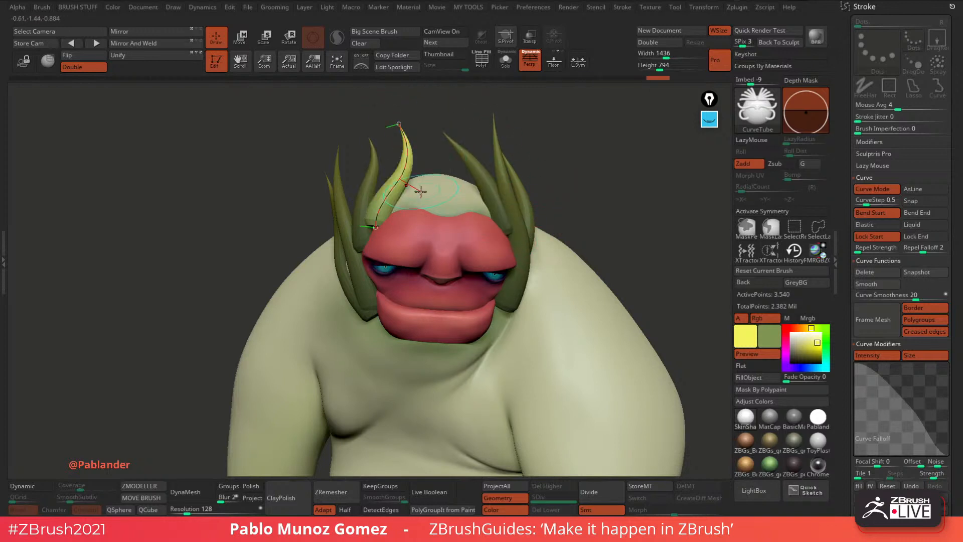
left_click(394, 188)
left_click(430, 198)
Adjust the brow tube's tip and draw two tall tubes rising from the middle of the forehead.
right_click_drag(455, 204, 480, 283)
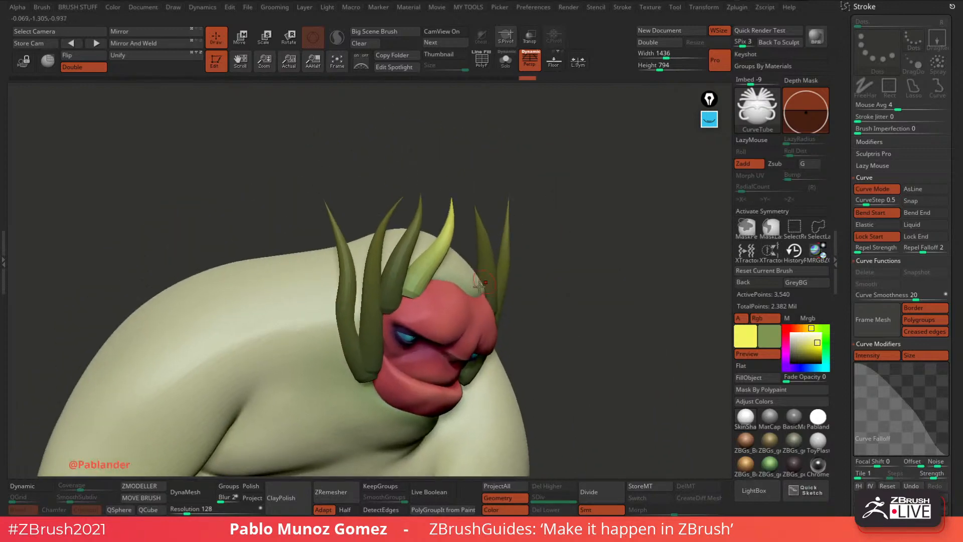
left_click_drag(450, 190, 427, 146)
right_click_drag(545, 181, 471, 179)
left_click_drag(437, 144, 537, 85)
left_click_drag(443, 297, 529, 125)
left_click(537, 241)
right_click_drag(525, 165, 607, 173)
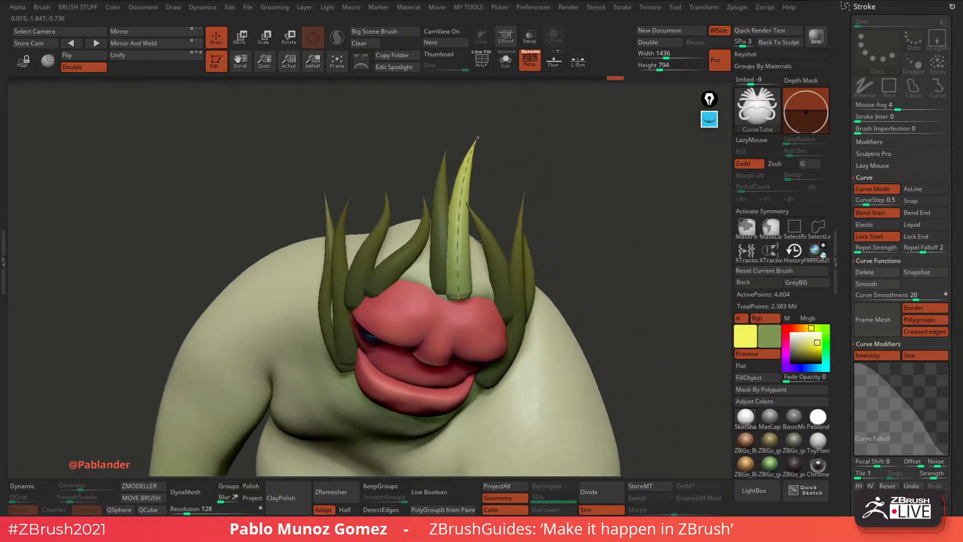
Reshape the newest central forehead tube by moving its base and bending its tip.
left_click_drag(456, 301, 446, 301)
left_click_drag(472, 186, 493, 158)
key("ctrl+z")
right_click_drag(542, 223, 615, 230)
left_click(572, 283)
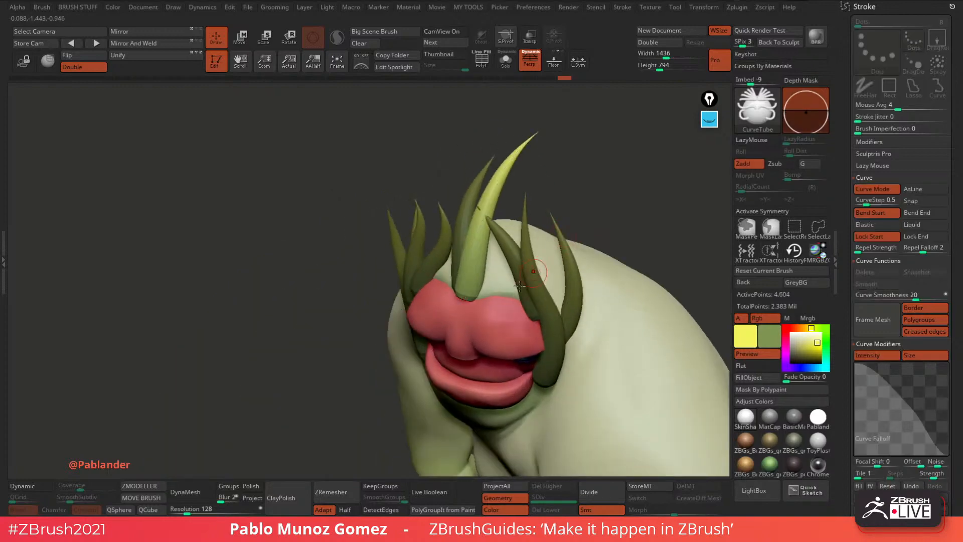
Draw two more tall tubes along the forehead's edge beside the central ones and adjust the last one's tip.
left_click_drag(479, 295, 537, 135)
right_click_drag(547, 173, 597, 181)
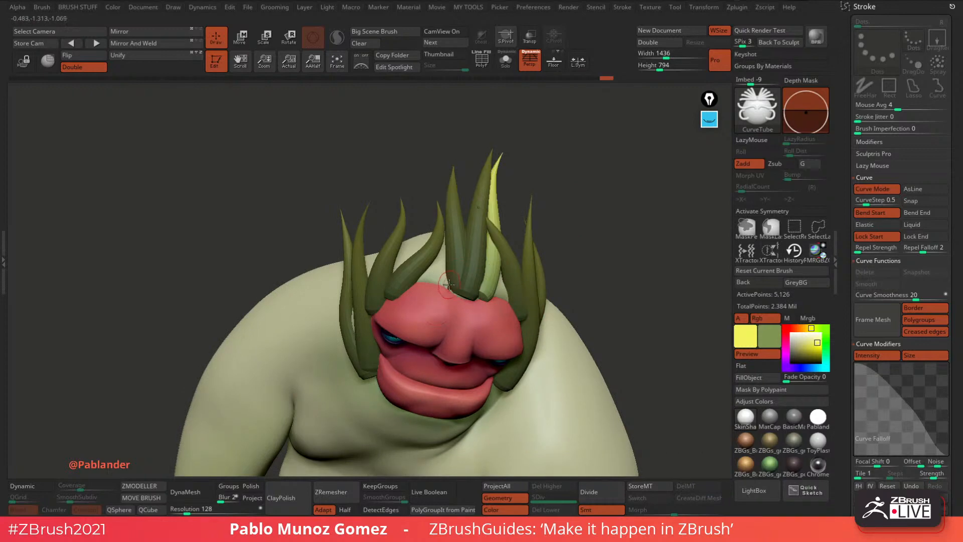
left_click_drag(449, 284, 458, 155)
right_click_drag(497, 191, 534, 200)
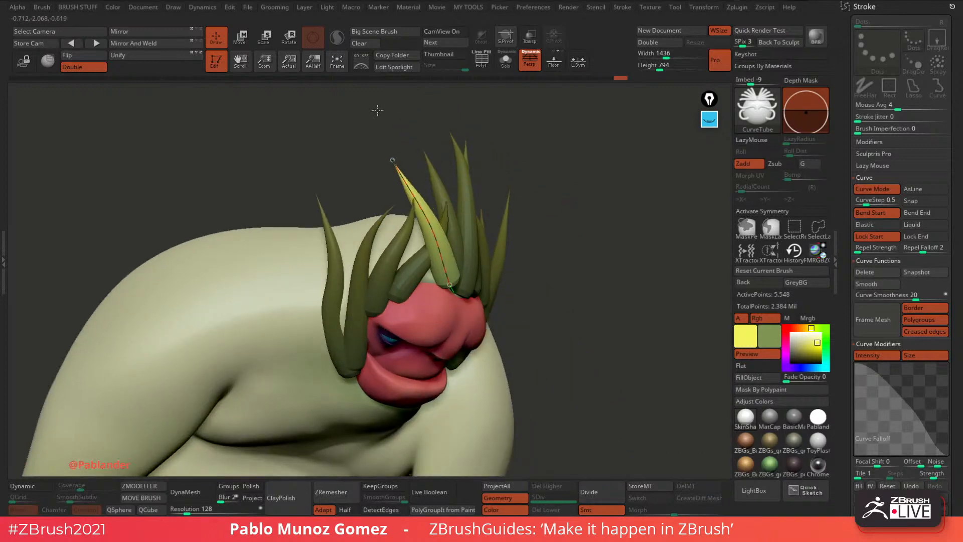
left_click_drag(394, 159, 402, 167)
right_click_drag(536, 211, 557, 296)
mouse_move(590, 339)
right_mouse_down()
mouse_move(613, 286)
mouse_move(605, 271)
right_mouse_up()
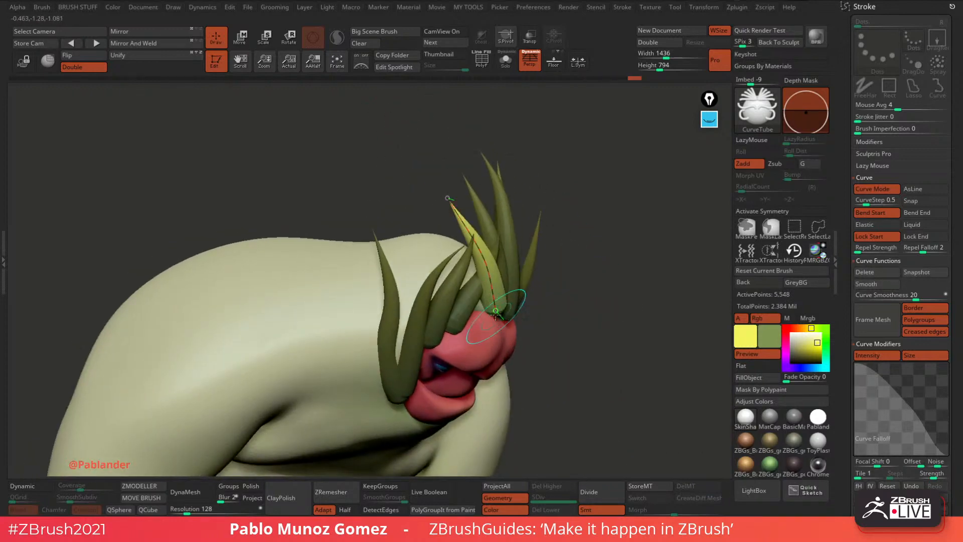
Reshape the newest tube on the creature's right side of the forehead so its tip leans outward.
left_click_drag(480, 251, 466, 247)
right_click_drag(527, 241, 406, 233)
left_click_drag(462, 245, 489, 206)
mouse_move(514, 173)
right_mouse_down()
mouse_move(611, 159)
mouse_move(626, 209)
mouse_move(506, 190)
right_mouse_up()
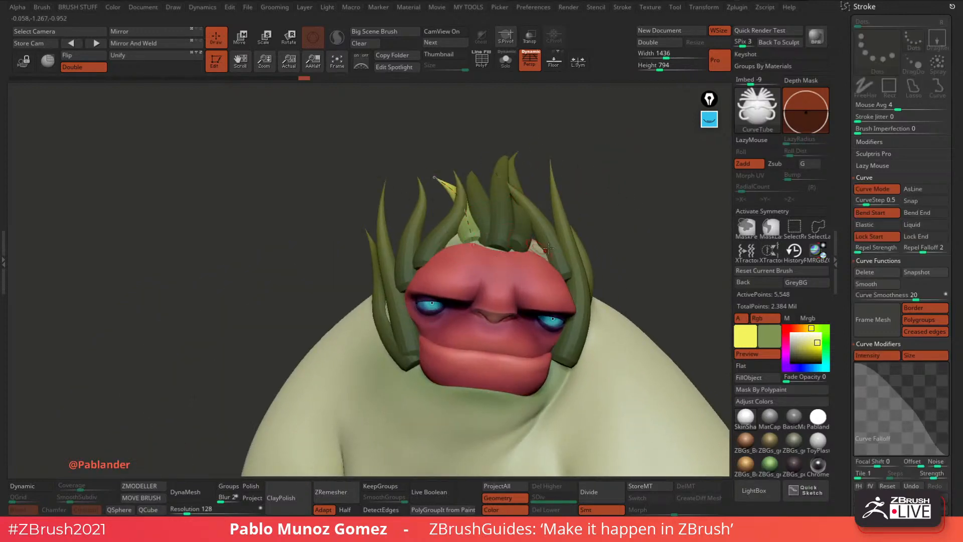
Draw a tall, backward-curving tube on the creature's left side of the forehead and adjust its tip.
right_click_drag(585, 239, 494, 260)
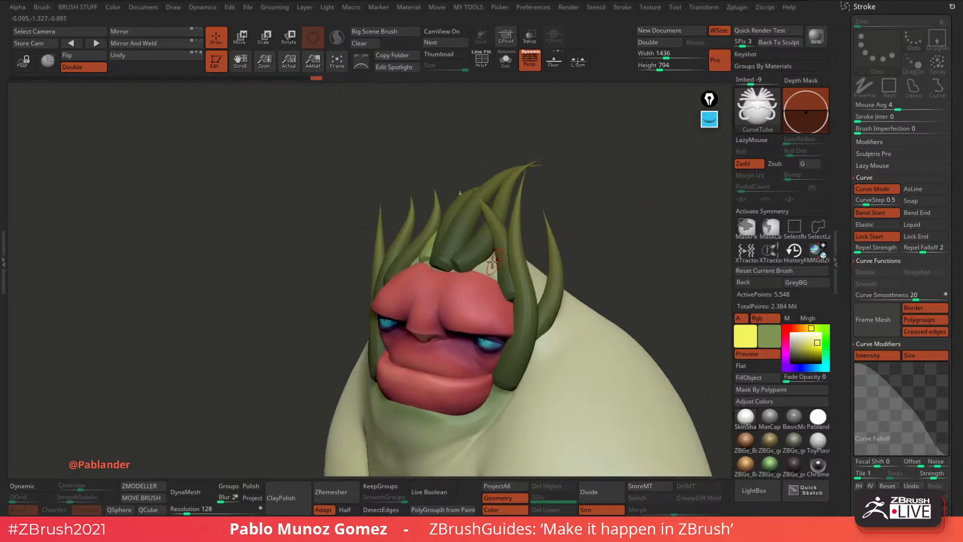
left_click_drag(485, 238, 549, 151)
right_click_drag(645, 190, 561, 195)
left_click_drag(541, 148, 538, 158)
right_click_drag(615, 212, 597, 251)
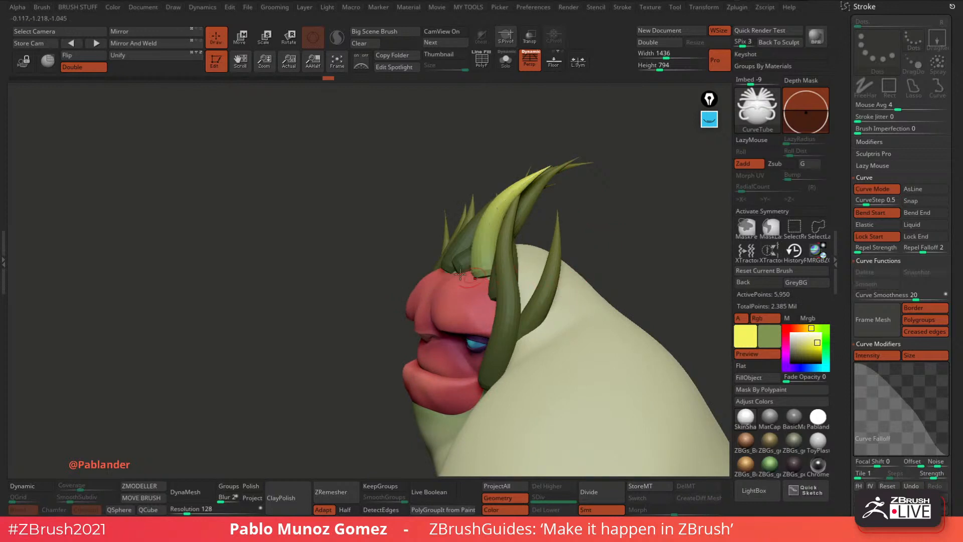
Draw a tall tube at the front centre of the forehead and a curved one beside it, toward the creature's right.
left_click_drag(441, 226, 512, 147)
right_click_drag(522, 161, 563, 210)
mouse_move(537, 269)
left_mouse_down()
mouse_move(546, 262)
mouse_move(535, 282)
left_mouse_up()
right_click_drag(613, 217, 640, 244)
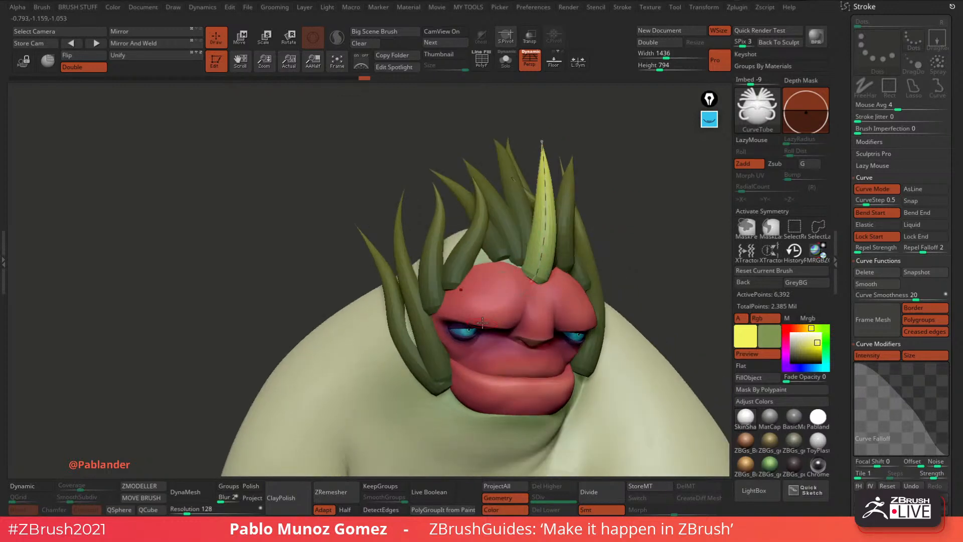
left_click(508, 263)
mouse_move(508, 263)
left_mouse_down()
mouse_move(454, 159)
mouse_move(519, 262)
mouse_move(513, 273)
left_mouse_up()
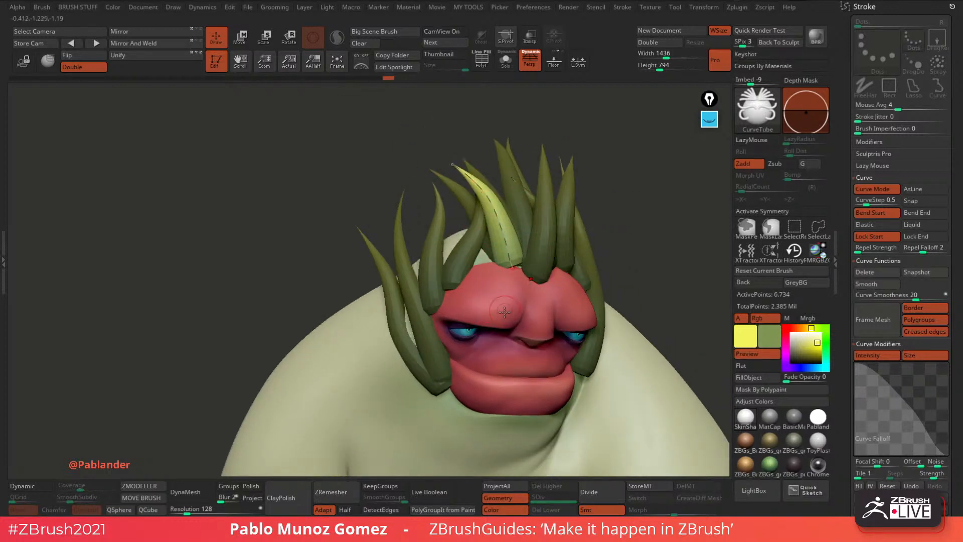
Draw two outward-curving tubes beside the creature's right cheek, reaching over the shoulder.
left_click(561, 272)
right_click_drag(565, 269, 620, 237)
right_click_drag(620, 237, 527, 191, "alt")
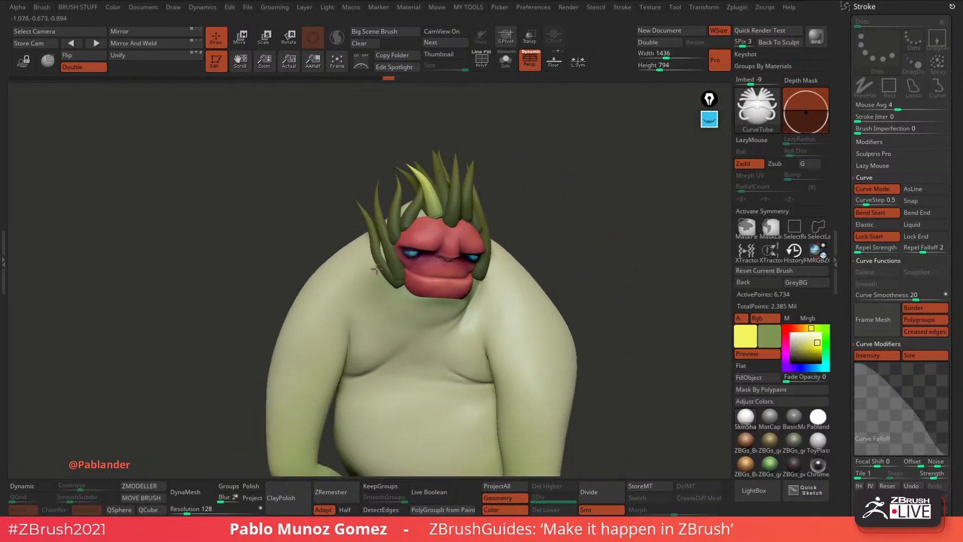
left_click_drag(377, 269, 308, 210)
left_click_drag(393, 275, 397, 289)
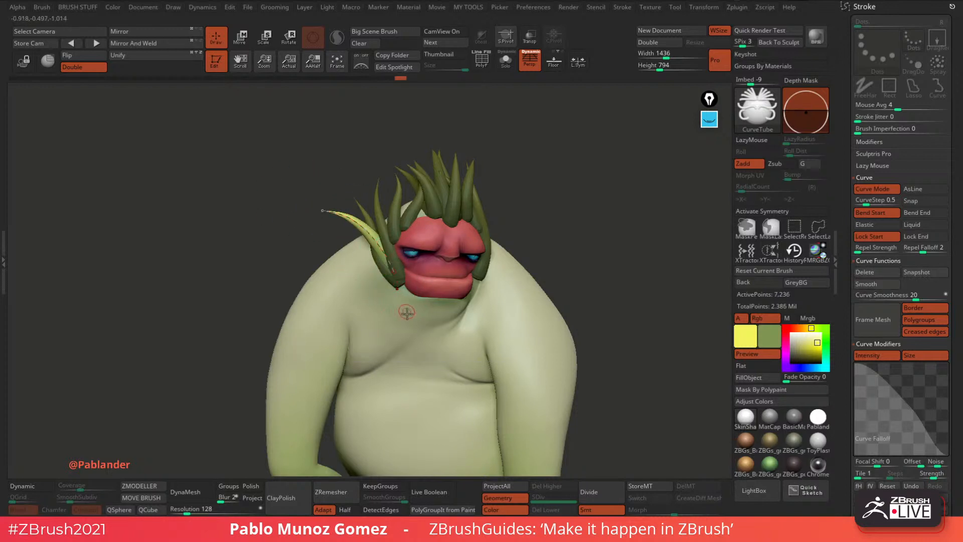
left_click(407, 313)
right_click_drag(379, 275, 370, 272)
mouse_move(375, 275)
left_mouse_down()
mouse_move(312, 224)
mouse_move(283, 226)
mouse_move(375, 271)
left_mouse_up()
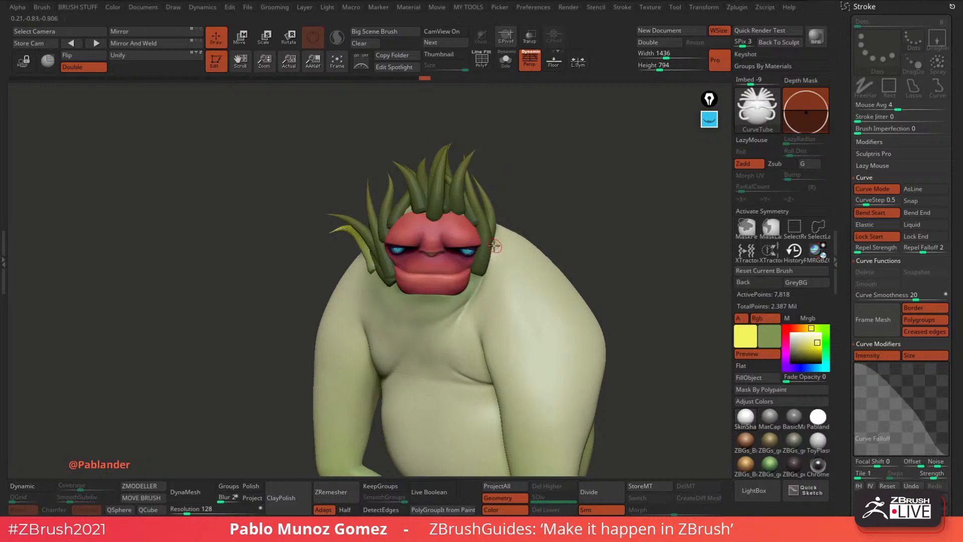
Draw two outward-curving tubes beside the creature's left cheek and clear the mask from the hair.
right_click_drag(498, 247, 490, 246)
left_click_drag(488, 254, 565, 188)
left_click(538, 239)
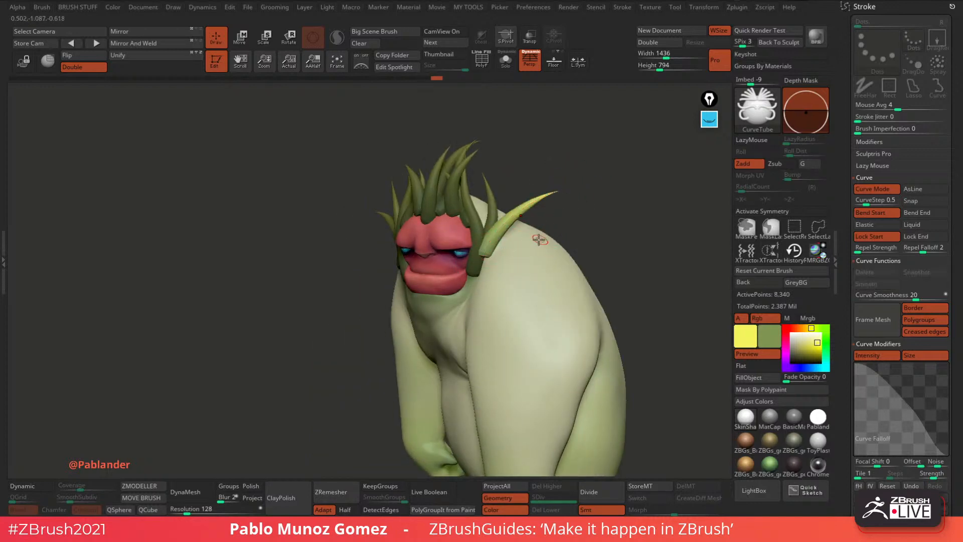
right_click_drag(540, 240, 521, 263)
left_click_drag(555, 216, 552, 219)
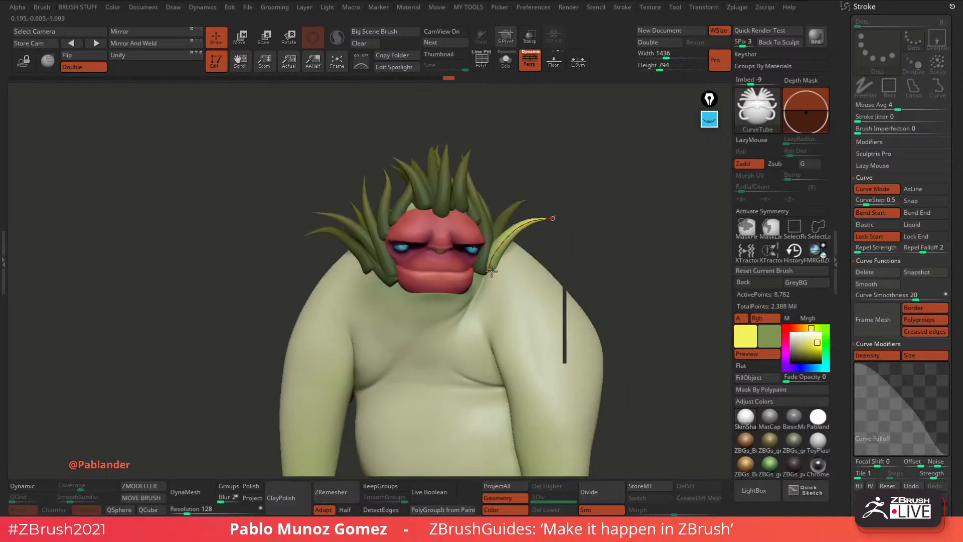
left_click_drag(540, 152, 541, 166, "ctrl")
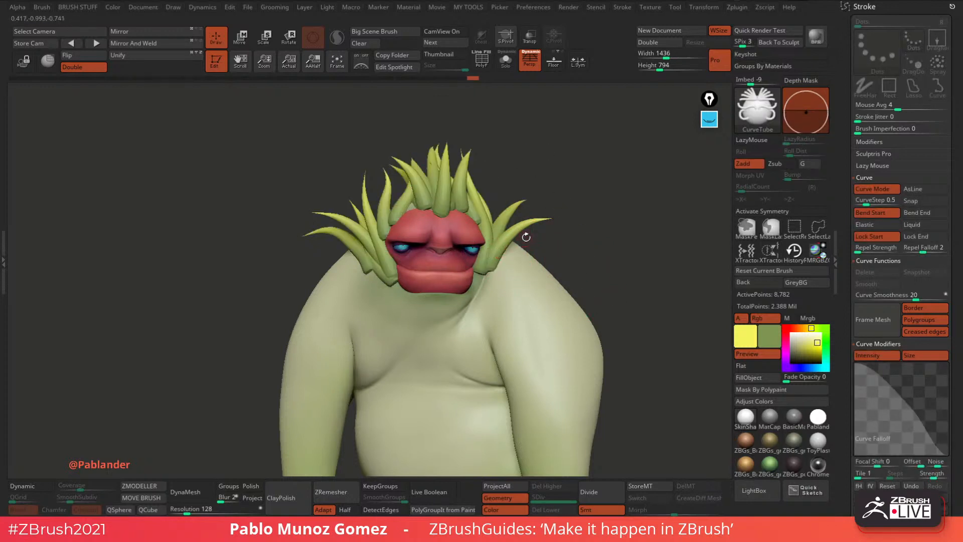
Switch to the Move Topological brush and set its draw size to about 172.
key("space")
left_click(550, 278)
key("space")
left_click_drag(587, 206, 600, 206)
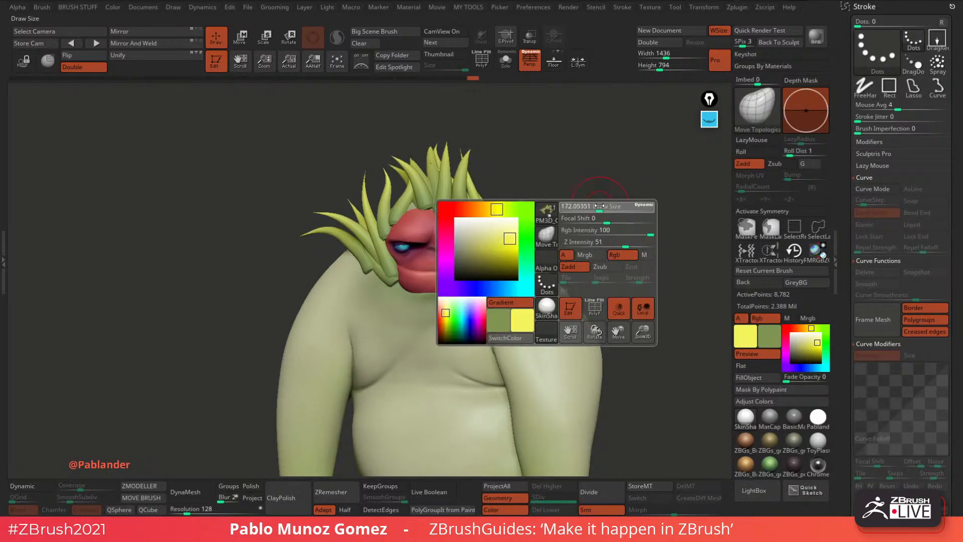
Reshape individual tubes around the creature's left cheek and forehead with the Move Topological brush.
right_click_drag(590, 211, 559, 242, "ctrl")
mouse_move(483, 270)
left_mouse_down()
mouse_move(462, 274)
mouse_move(484, 270)
mouse_move(468, 274)
mouse_move(474, 256)
left_mouse_up()
right_click_drag(503, 268, 465, 271)
mouse_move(467, 265)
left_mouse_down()
mouse_move(474, 198)
mouse_move(497, 216)
left_mouse_up()
mouse_move(453, 177)
left_mouse_down()
mouse_move(460, 192)
mouse_move(432, 175)
mouse_move(412, 192)
left_mouse_up()
right_click_drag(396, 190, 425, 189)
mouse_move(422, 188)
left_mouse_down()
mouse_move(368, 178)
mouse_move(379, 178)
mouse_move(328, 225)
left_mouse_up()
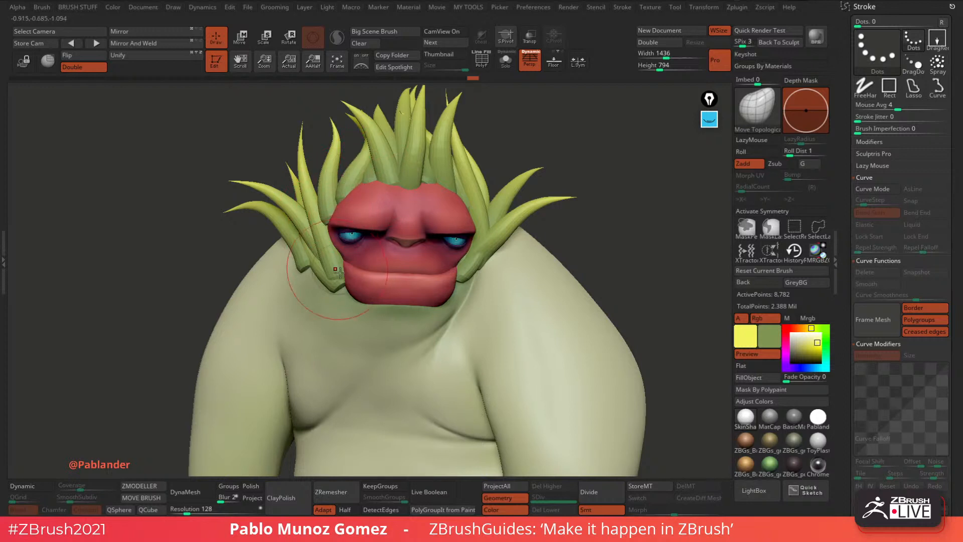
Pull the bases of the lower cheek tubes into place along both sides of the jaw.
mouse_move(335, 284)
left_mouse_down()
mouse_move(352, 289)
mouse_move(359, 317)
left_mouse_up()
mouse_move(320, 266)
left_mouse_down()
mouse_move(309, 258)
mouse_move(330, 283)
mouse_move(312, 271)
left_mouse_up()
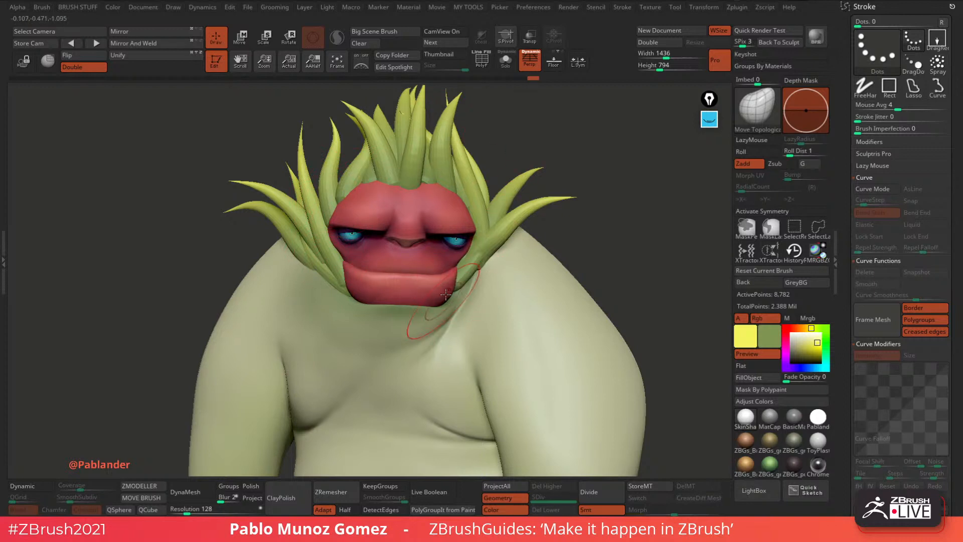
left_click_drag(464, 275, 485, 274)
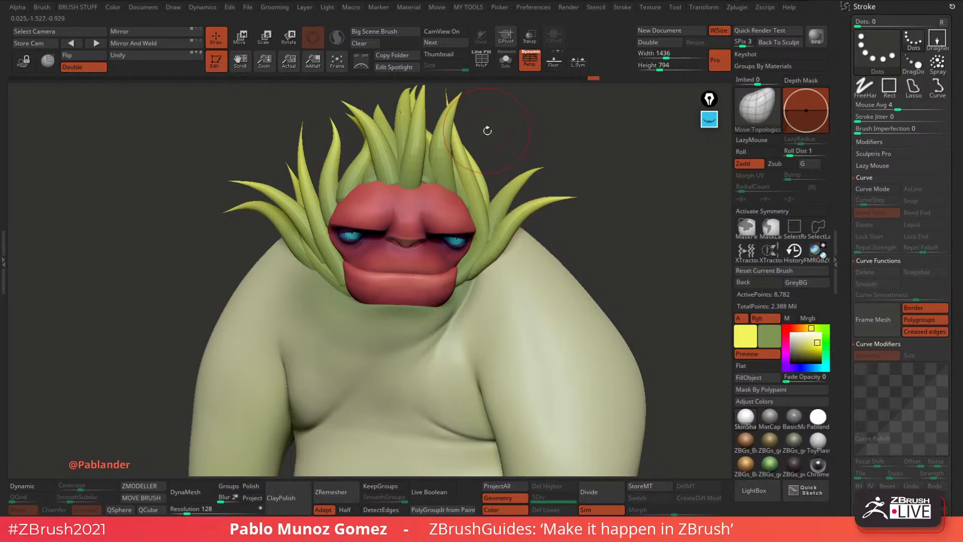
Hide the tube hair subtool, then show and select the flat-strip hair subtool PM3D_Cube3D1.
mouse_move(486, 129)
left_mouse_down()
mouse_move(419, 185)
mouse_move(405, 170)
mouse_move(441, 152)
mouse_move(419, 154)
left_mouse_up()
left_click_drag(479, 156, 479, 132)
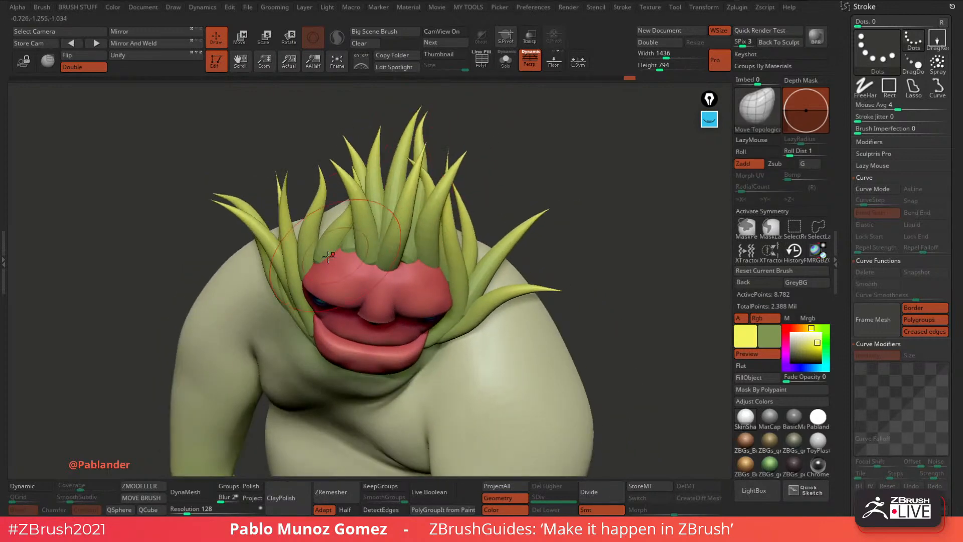
left_click_drag(530, 220, 532, 218)
mouse_move(594, 200)
left_mouse_down()
mouse_move(548, 176)
mouse_move(582, 183)
left_mouse_up()
mouse_move(547, 301)
left_mouse_down()
mouse_move(565, 307)
mouse_move(552, 256)
mouse_move(613, 258)
mouse_move(554, 258)
mouse_move(523, 215)
mouse_move(501, 259)
mouse_move(541, 227)
mouse_move(562, 278)
mouse_move(540, 295)
mouse_move(580, 295)
mouse_move(555, 304)
mouse_move(548, 291)
mouse_move(560, 260)
left_mouse_up()
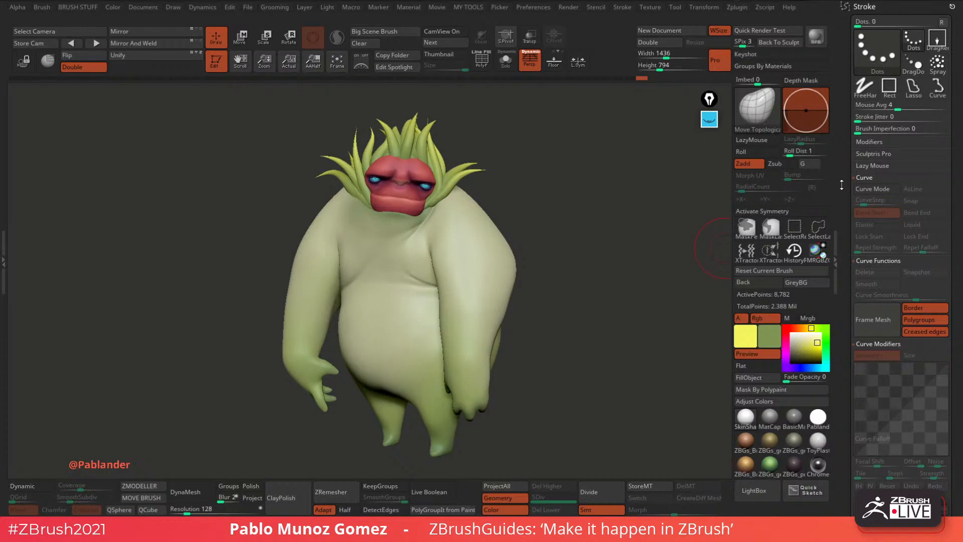
left_click(865, 7)
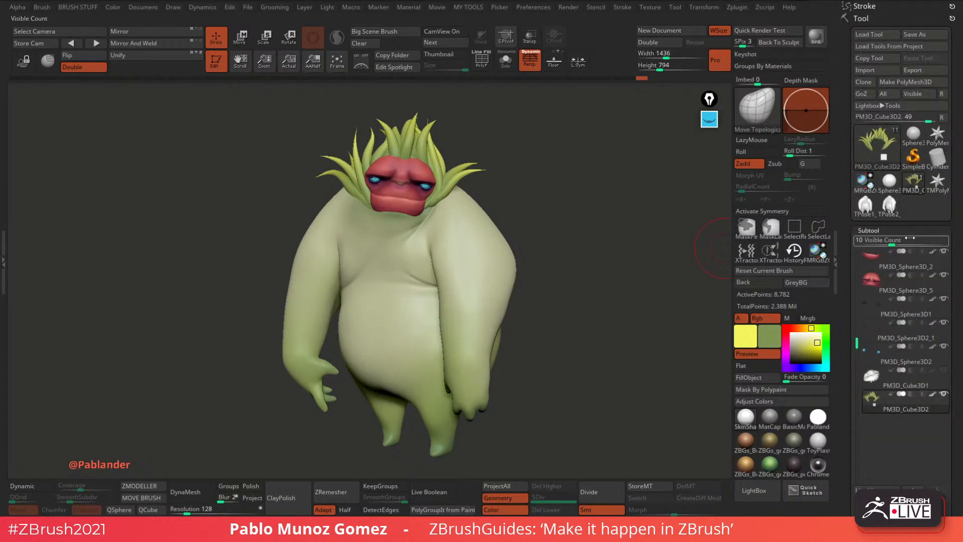
left_click_drag(909, 258, 909, 89)
left_click_drag(635, 300, 619, 292, "alt")
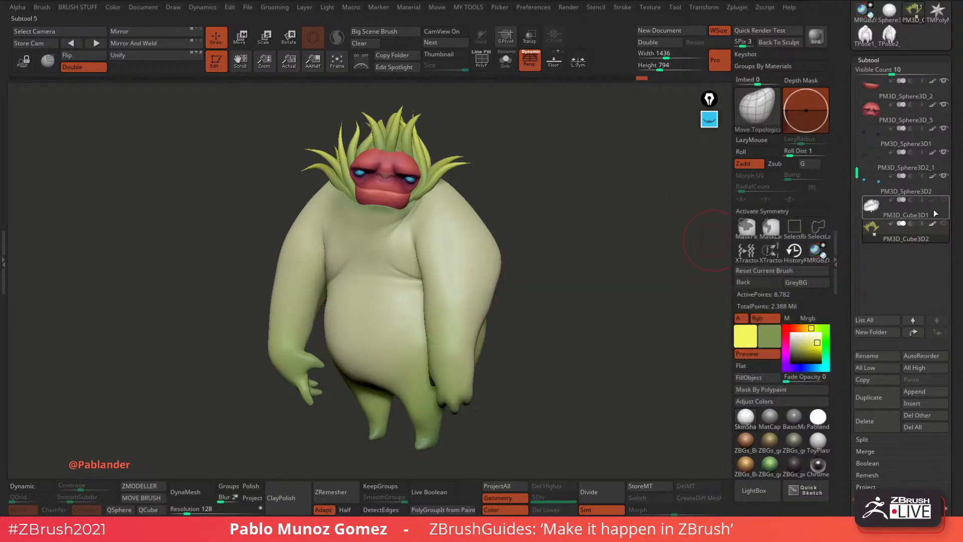
left_click(937, 208)
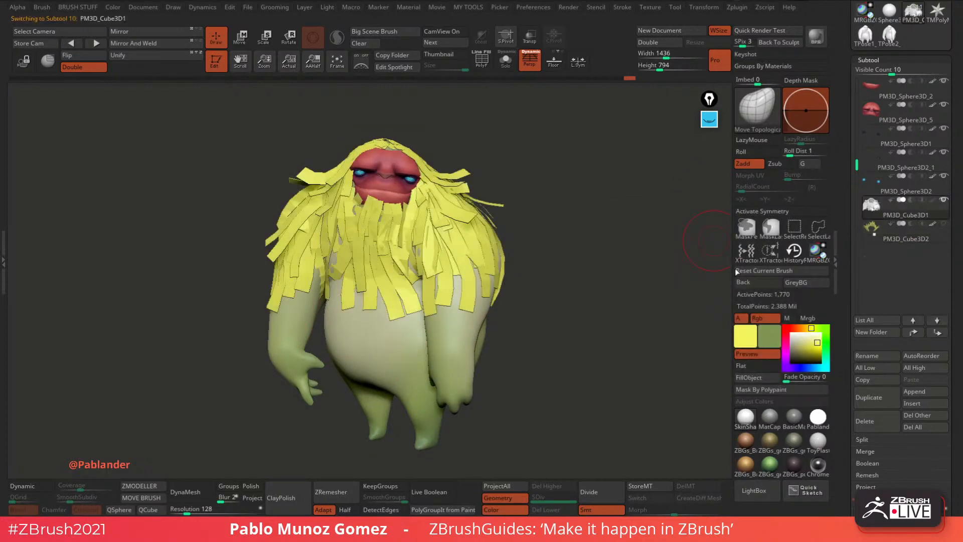
left_click_drag(587, 305, 569, 298)
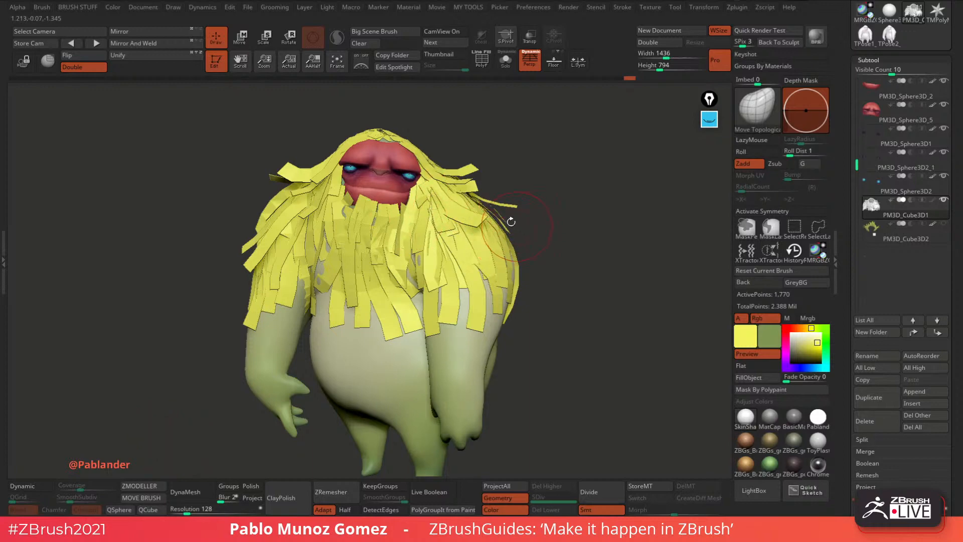
Choose the CurveFlat brush for drawing flat hair strips.
left_click(758, 120)
left_click(189, 228)
left_click(42, 7)
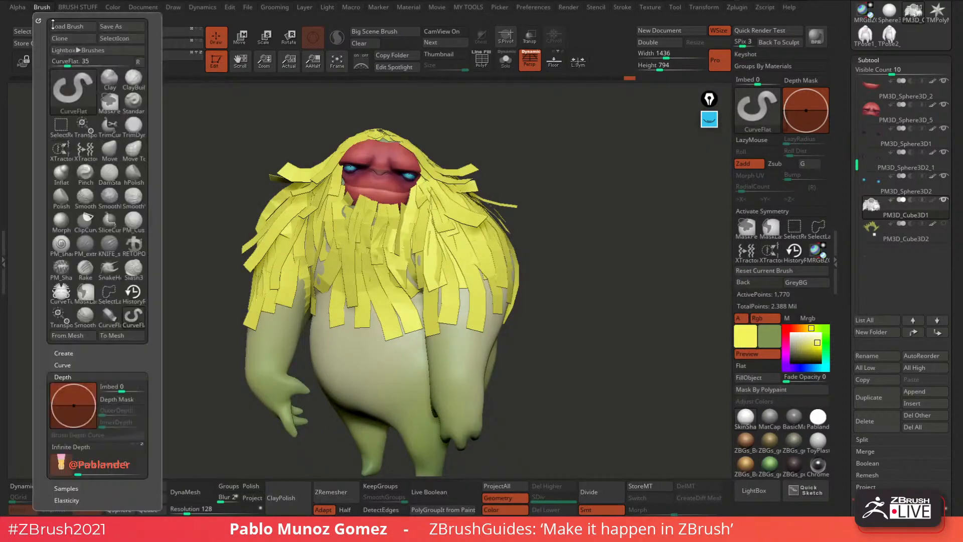
left_click(172, 7)
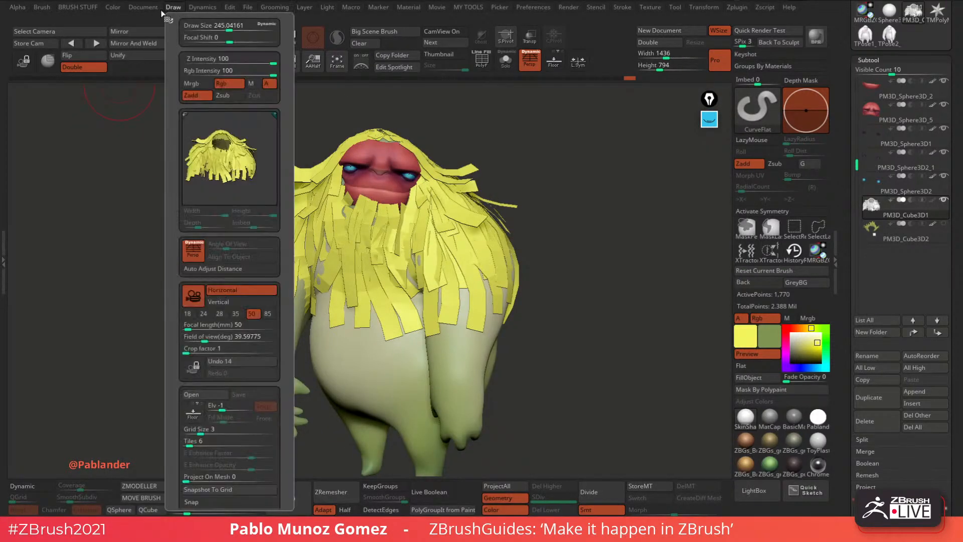
Set the main colour to red and the secondary colour to yellow for the strip gradient.
left_click(786, 329)
left_click_drag(812, 351, 827, 352)
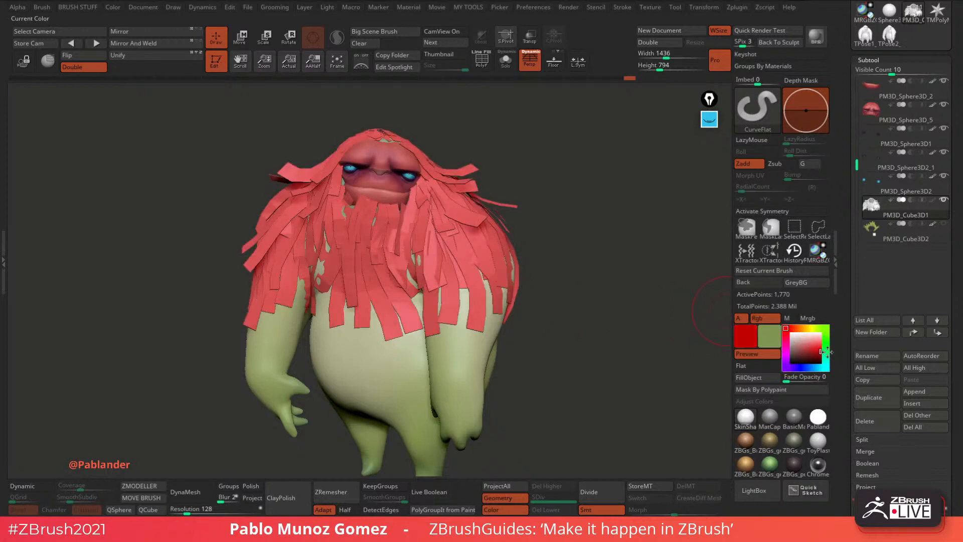
left_click(776, 335)
left_click(845, 307)
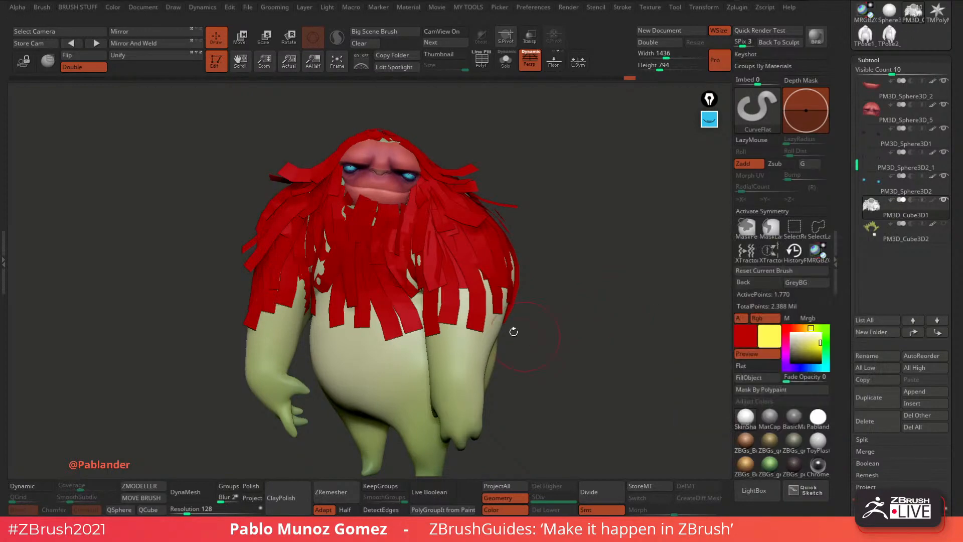
Try a smaller brush for an arching flat strip from the creature's left shoulder, first in plain red, then with a yellow-to-red gradient.
key("ctrl+z")
key("space")
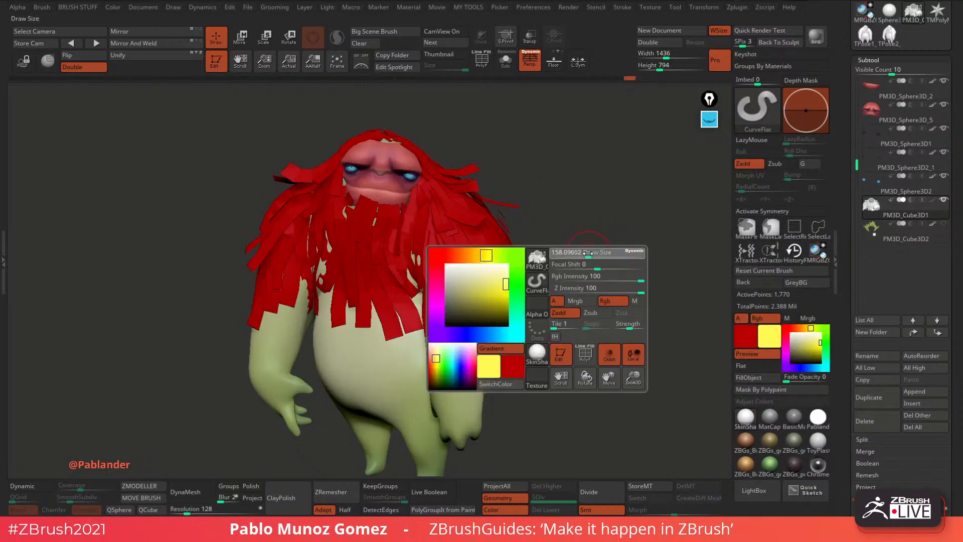
left_click_drag(591, 255, 577, 254)
left_click_drag(638, 371, 635, 363)
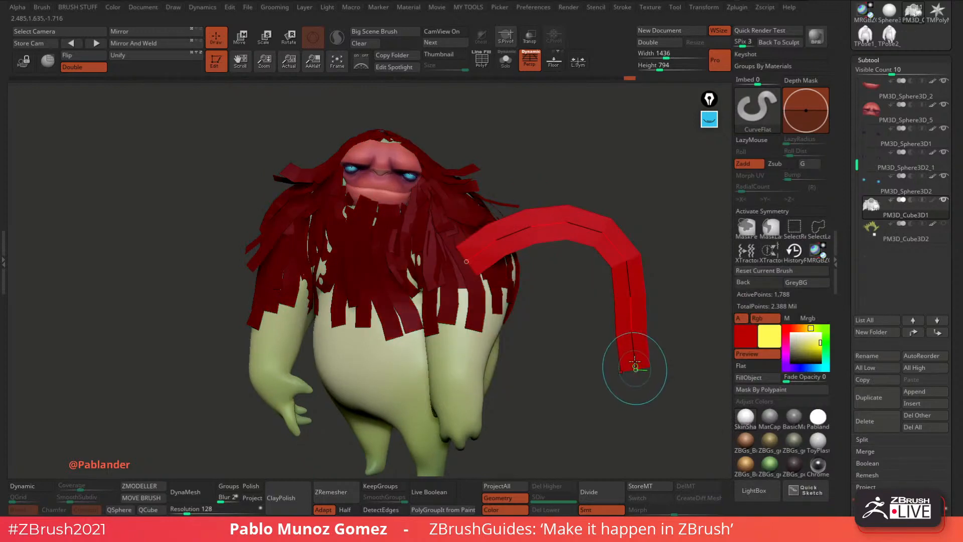
key("ctrl+z")
key("ctrl+z")
left_click_drag(592, 242, 616, 382)
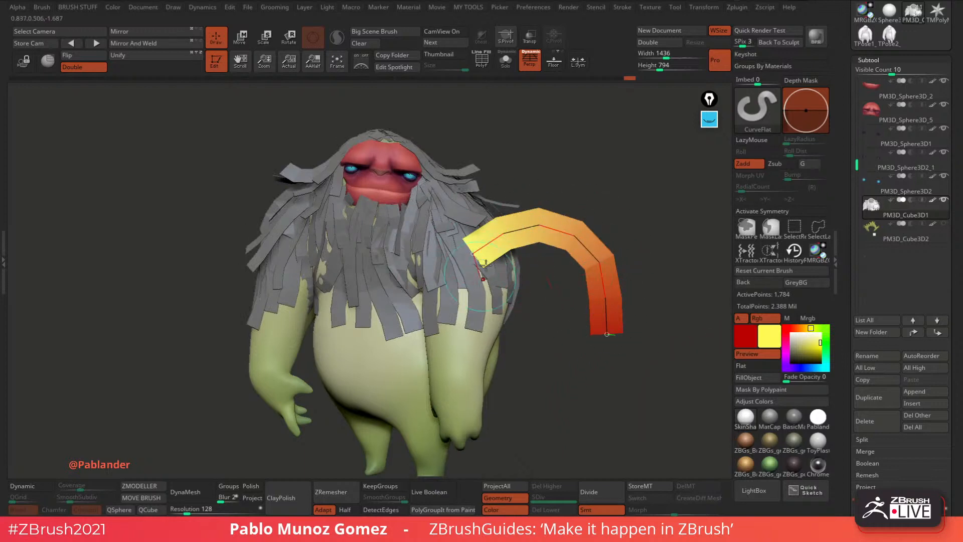
key("ctrl+z")
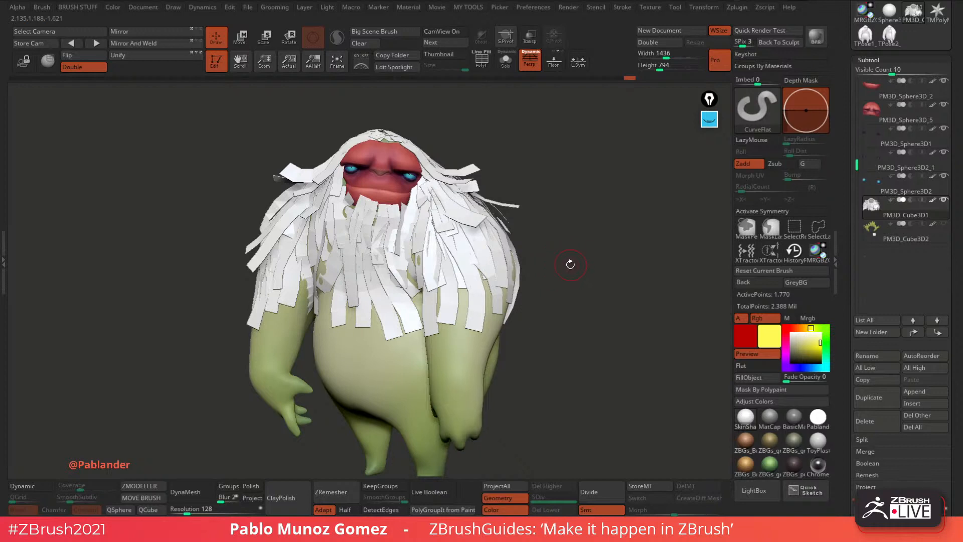
Switch to the Move brush and enlarge it to span the hair strips over the creature's left arm.
key("b")
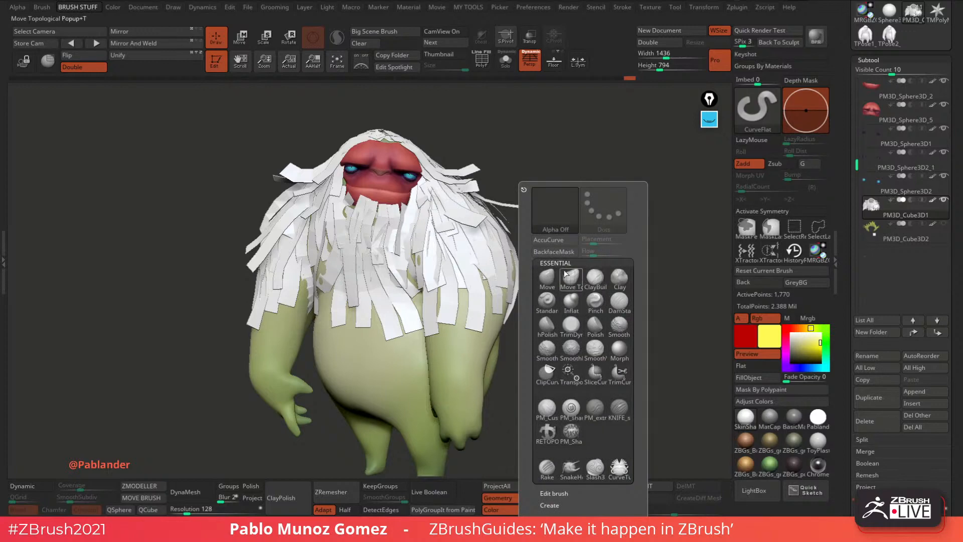
left_click(547, 277)
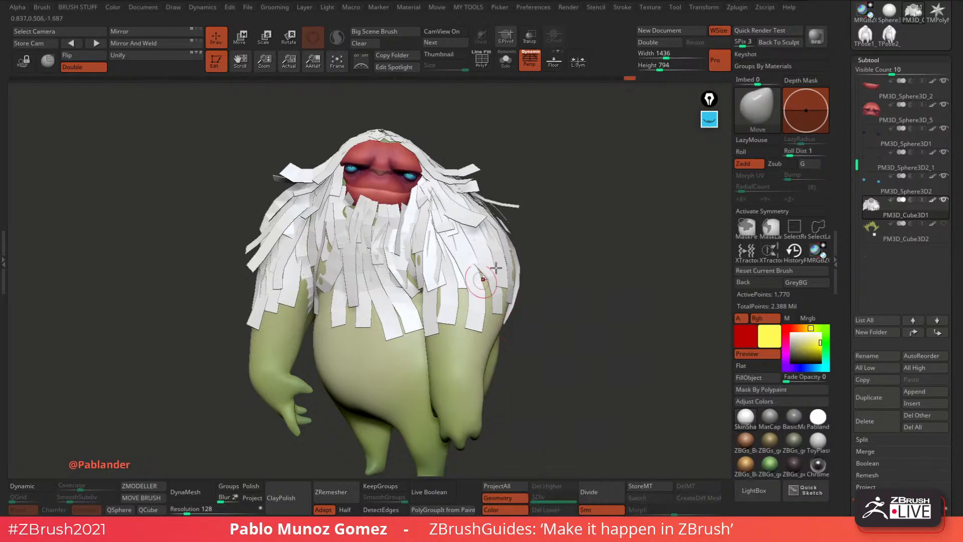
right_click_drag(485, 280, 481, 315)
key("space")
left_click_drag(529, 252, 576, 260)
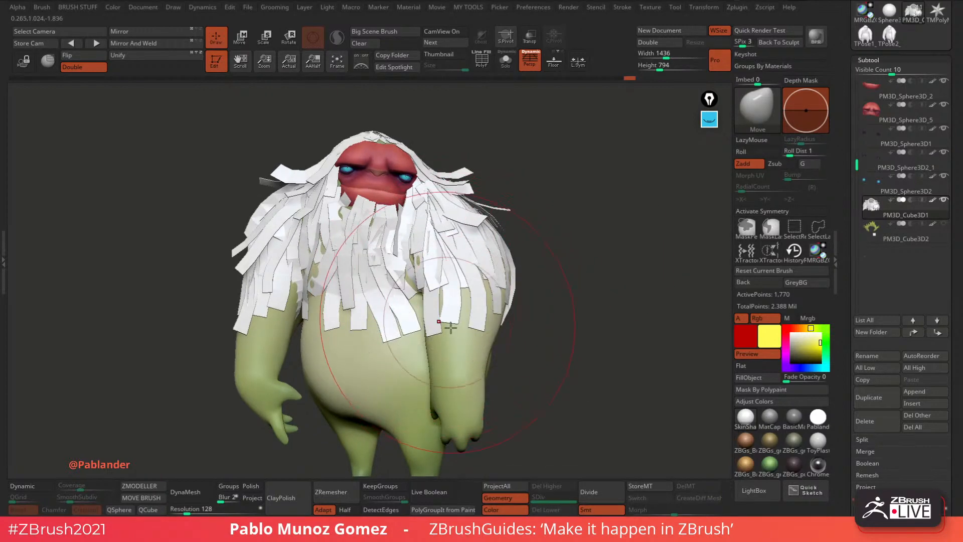
mouse_move(444, 311)
left_mouse_down()
mouse_move(461, 324)
mouse_move(470, 305)
mouse_move(456, 305)
left_mouse_up()
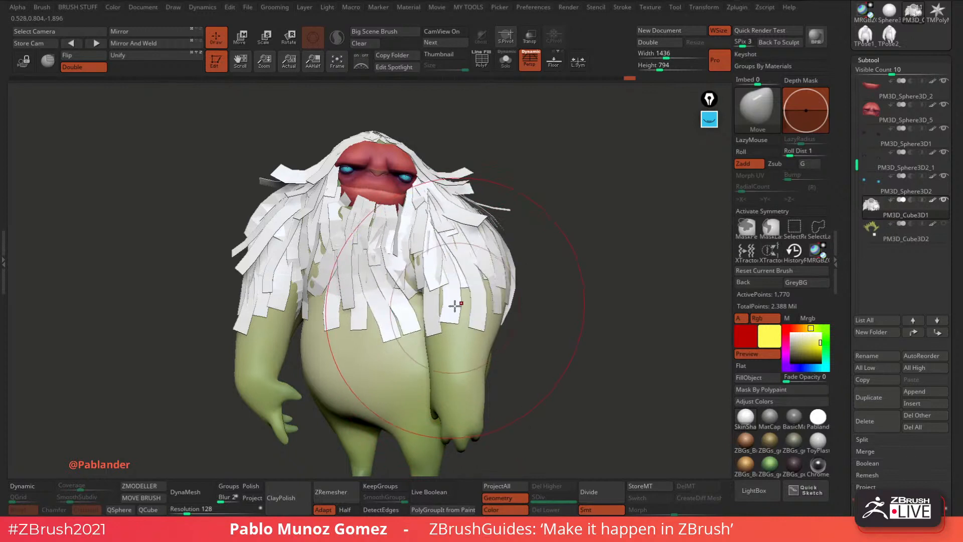
Annotate the brush radius with a blue line from its centre to its outer edge, labelled R, and clear the annotation.
left_click(708, 121)
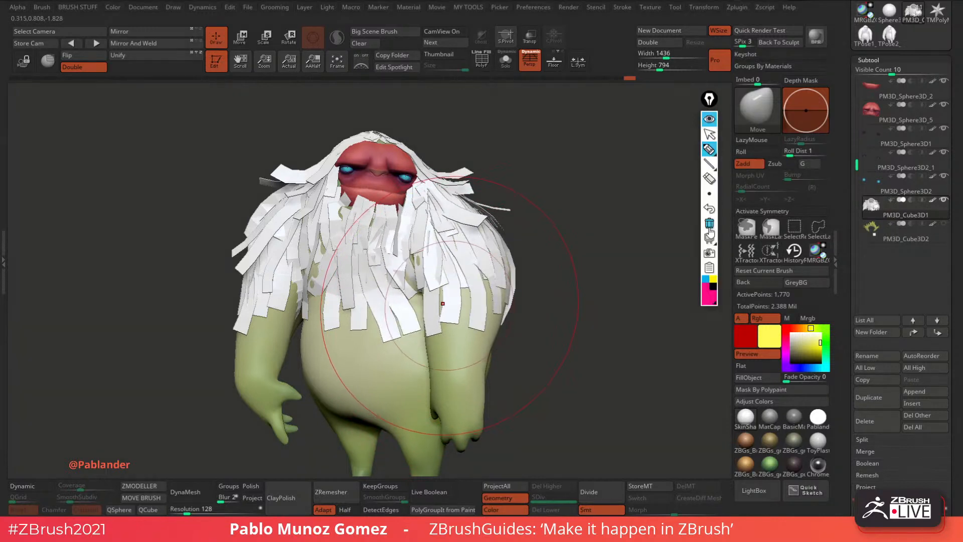
left_click(706, 280)
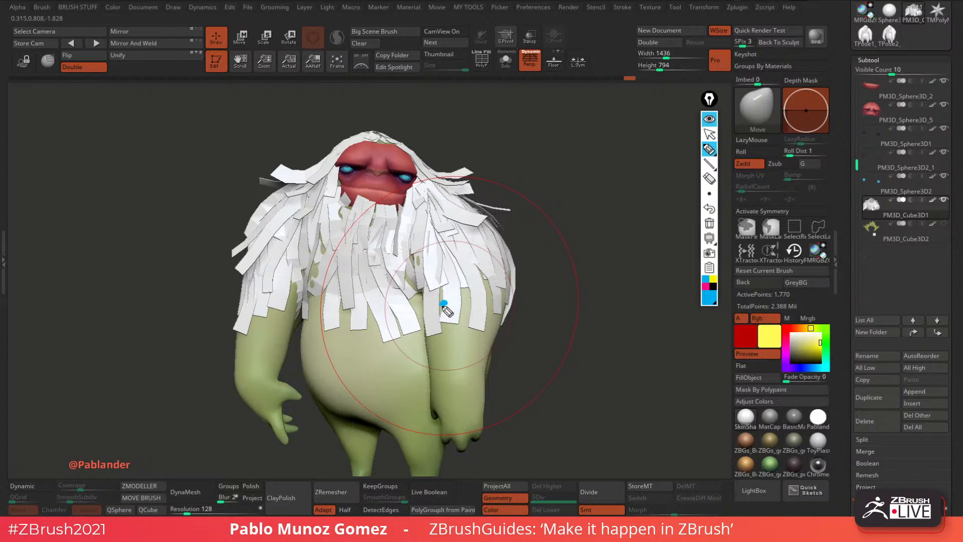
left_click_drag(444, 304, 558, 250)
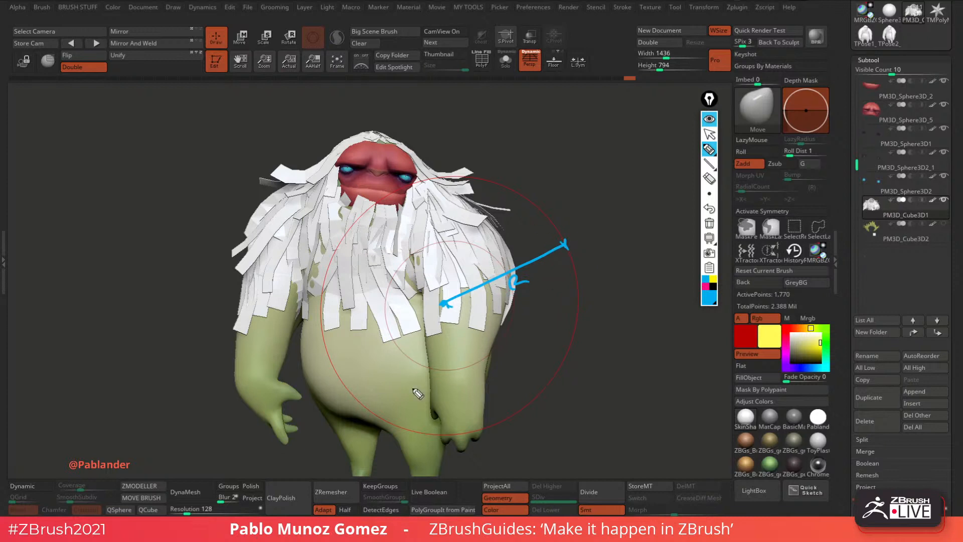
left_click(709, 134)
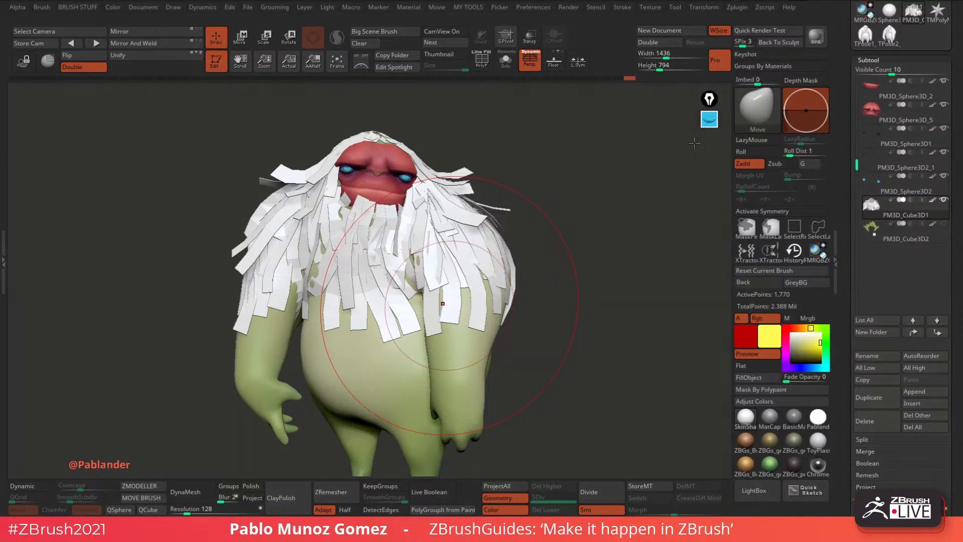
Switch to the Move Topological brush, try pulling single hair strips away from the creature's chest and left shoulder, and undo the pulls.
key("space")
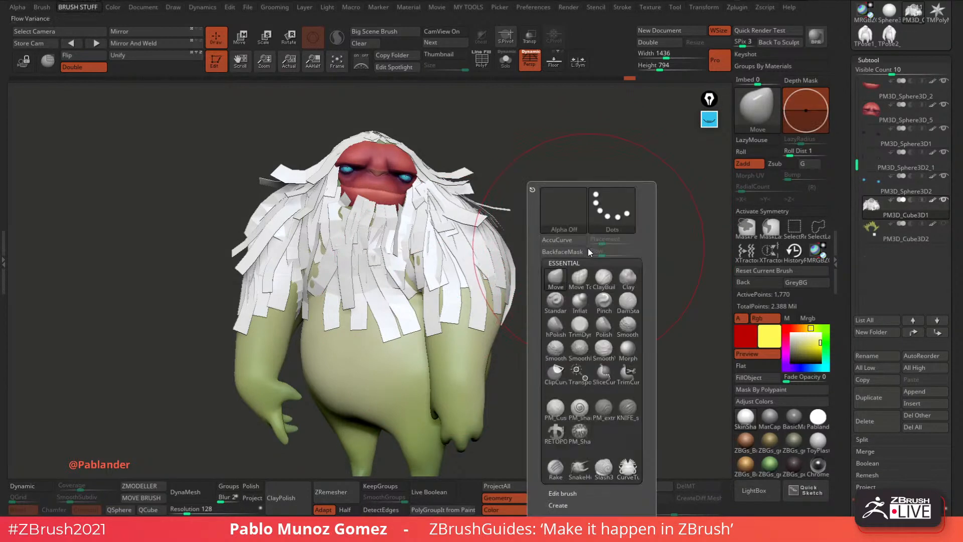
left_click(579, 285)
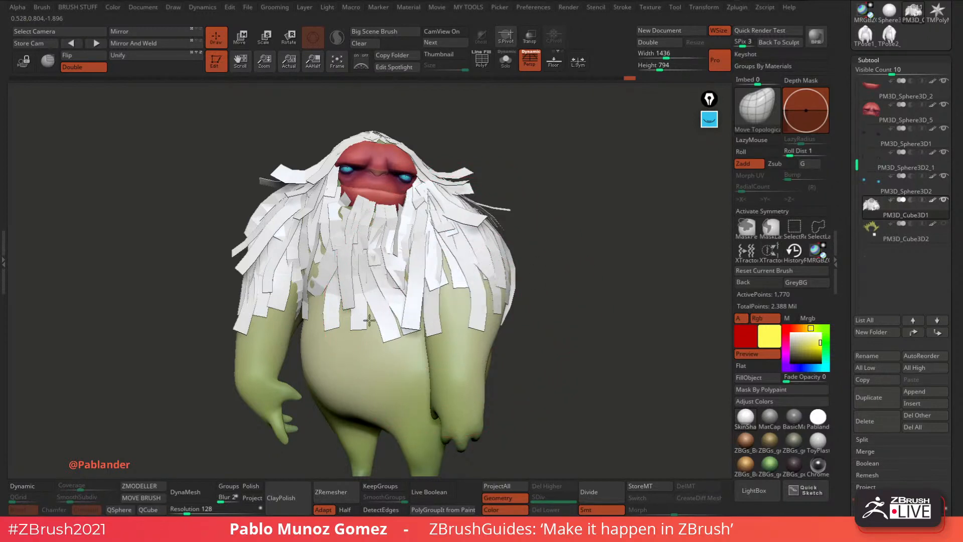
mouse_move(369, 320)
left_mouse_down()
mouse_move(542, 281)
mouse_move(426, 319)
mouse_move(444, 313)
left_mouse_up()
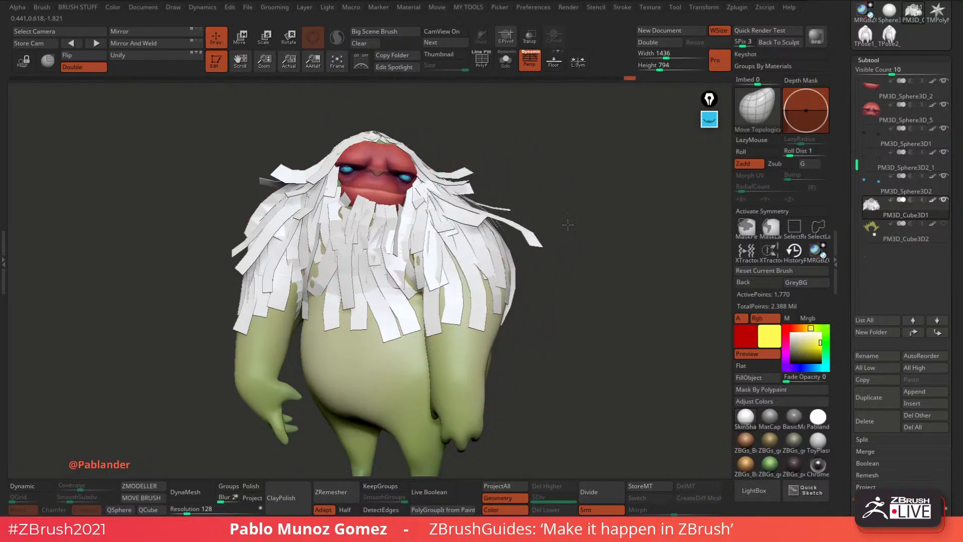
mouse_move(397, 225)
left_mouse_down()
mouse_move(482, 146)
mouse_move(653, 104)
mouse_move(382, 246)
mouse_move(543, 159)
left_mouse_up()
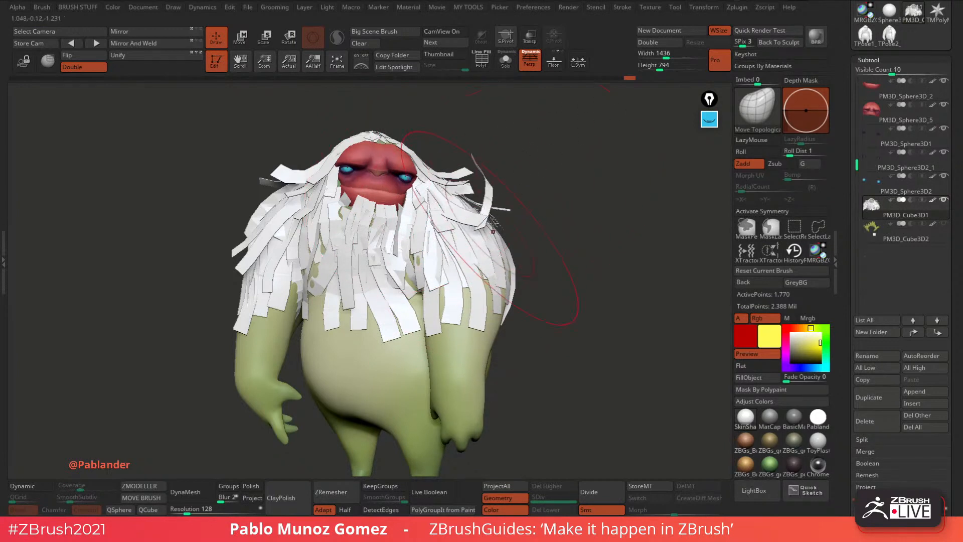
key("ctrl+z")
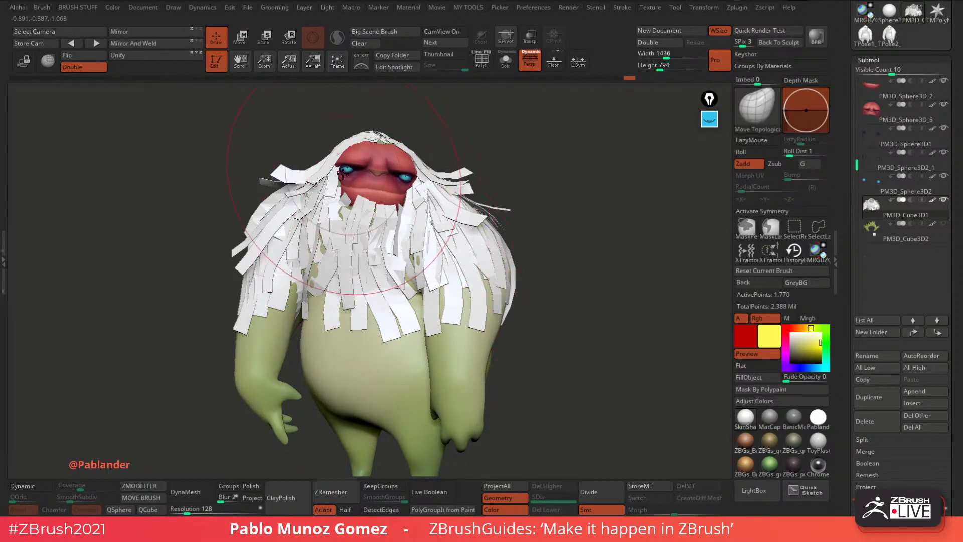
left_click(352, 207, "alt")
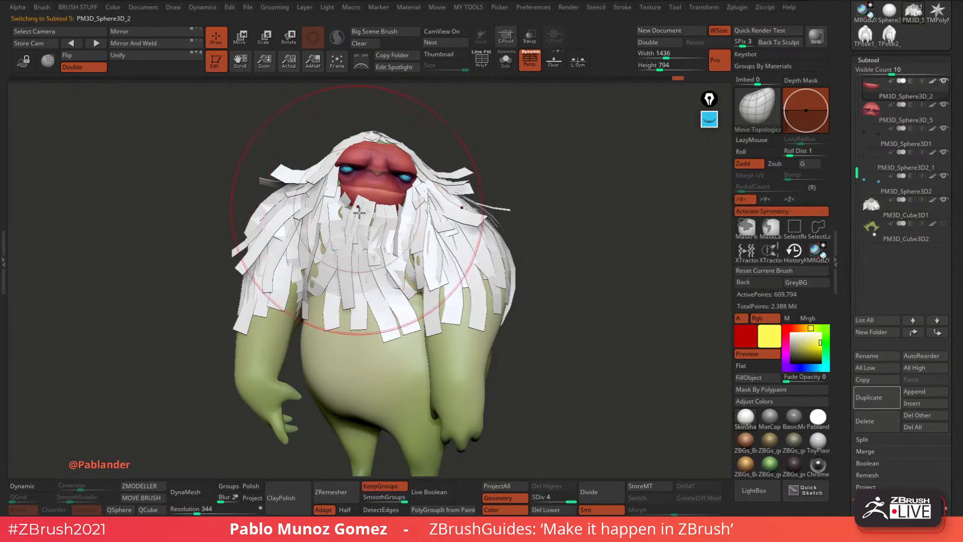
key("space")
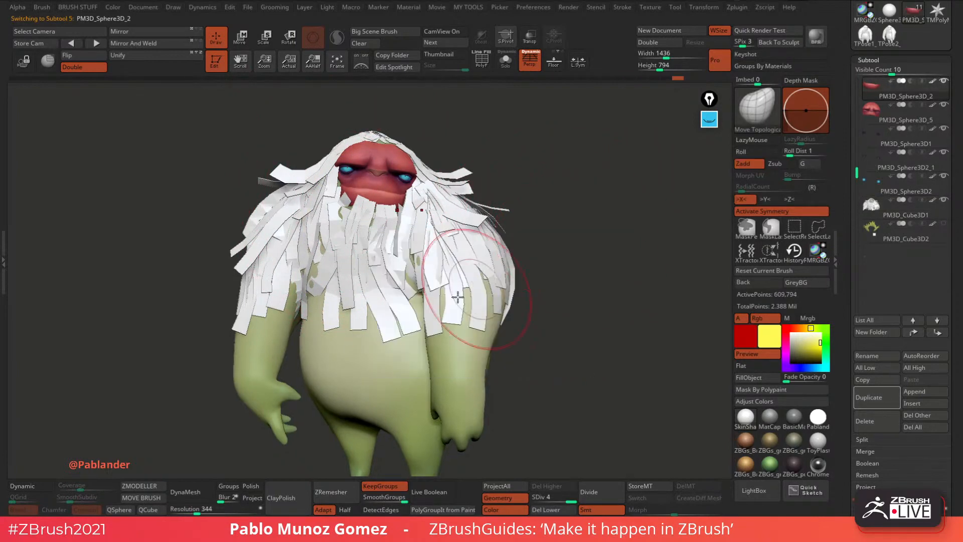
left_click(454, 210, "alt")
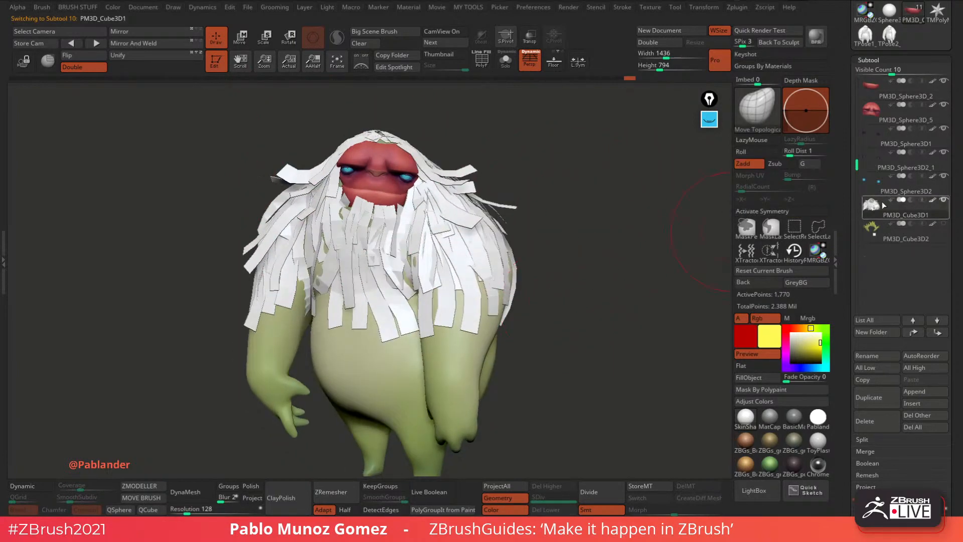
Display the polyframe on the flat-strip hair subtool to examine the topology and polygroups of the individual strips.
left_click_drag(554, 303, 559, 302)
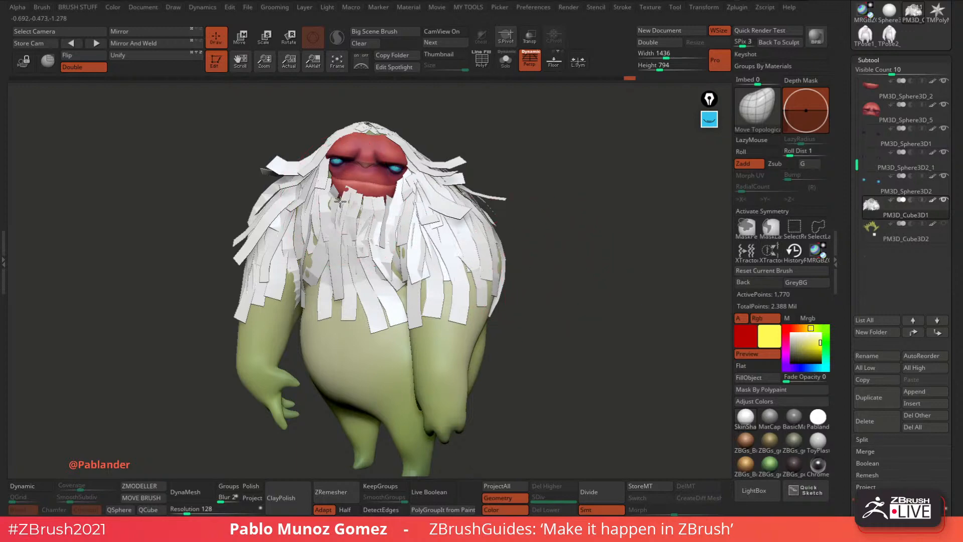
left_click_drag(479, 130, 586, 246)
left_click_drag(547, 307, 571, 290, "alt")
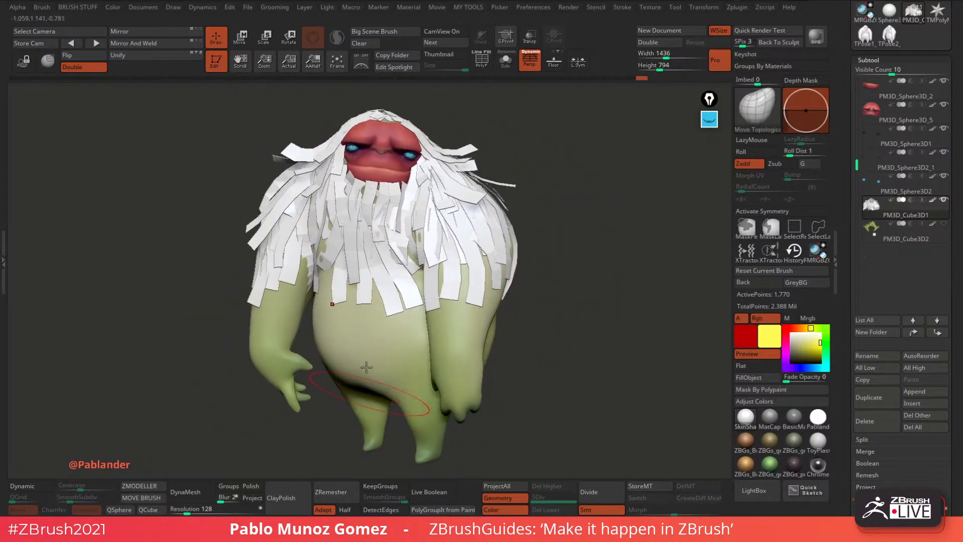
left_click(481, 60)
mouse_move(545, 222)
left_mouse_down()
mouse_move(596, 246)
mouse_move(575, 238)
mouse_move(484, 326)
left_mouse_up()
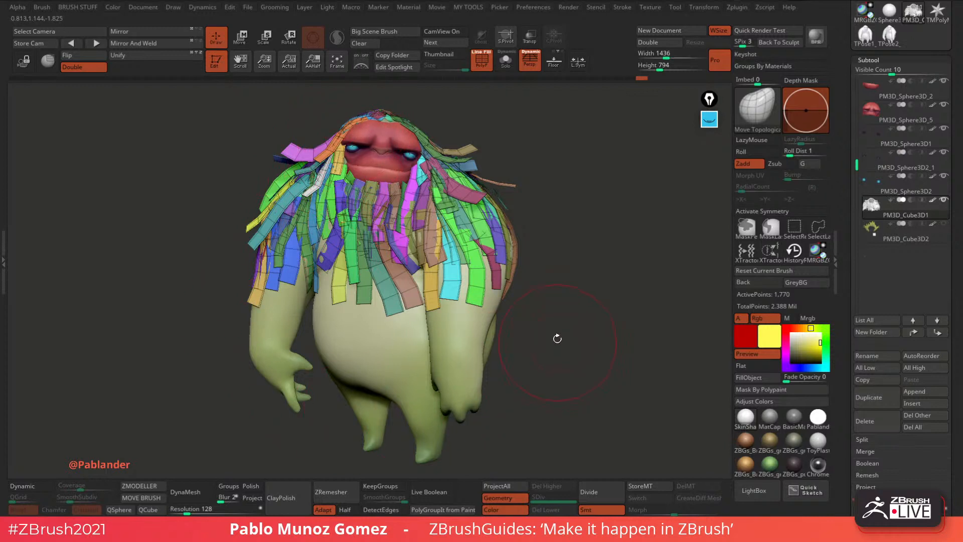
left_click_drag(557, 339, 566, 348)
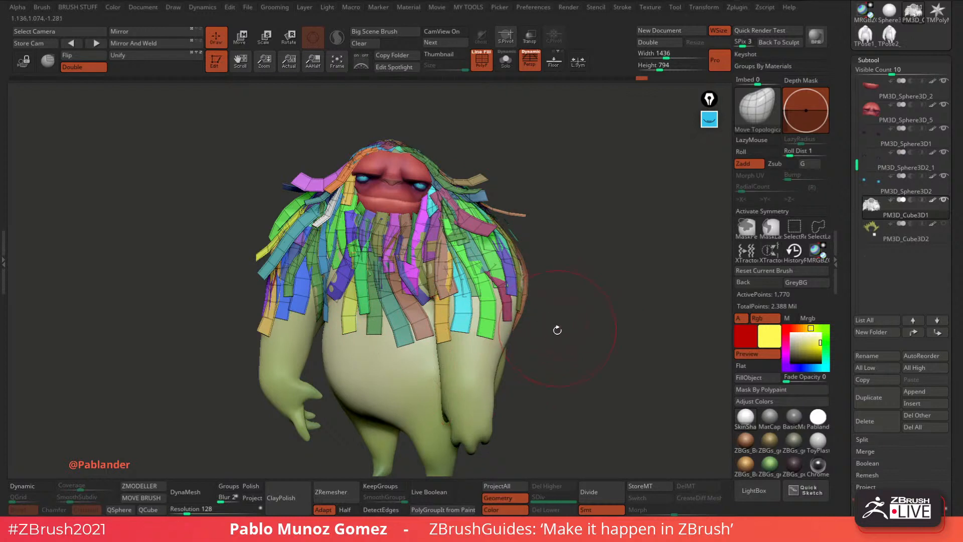
Remove all creases from the geometry of the flat-strip hair subtool.
scroll(846, 271, "down", 5)
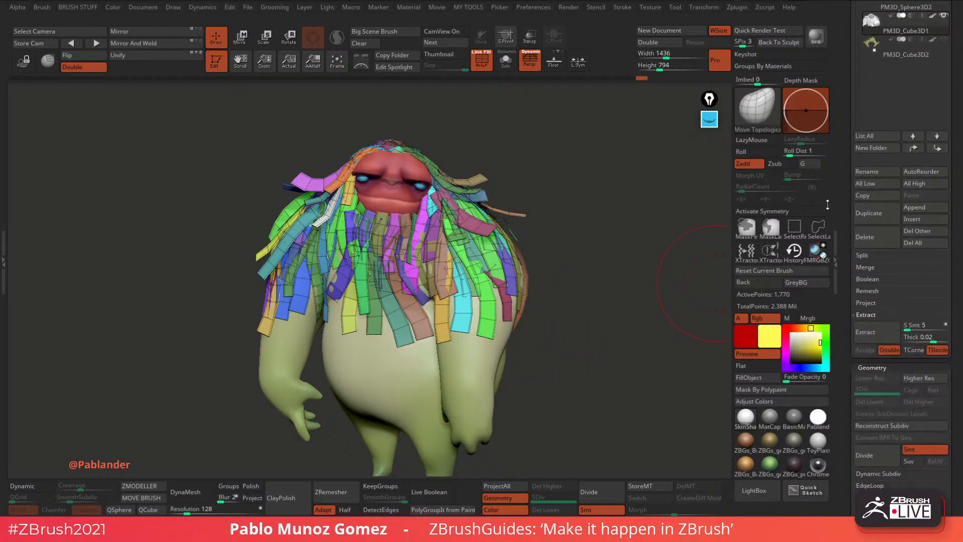
scroll(843, 246, "down", 6)
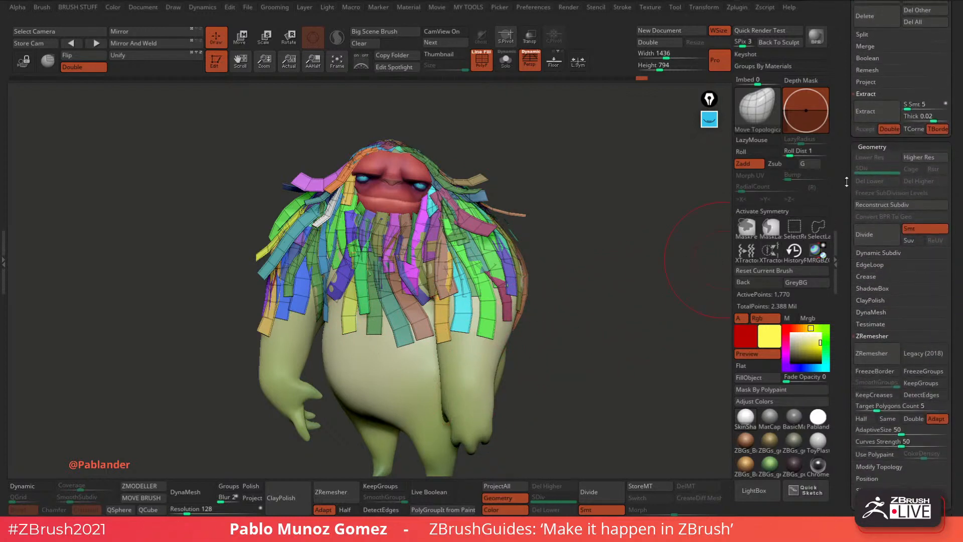
left_click_drag(848, 205, 848, 120)
left_click_drag(584, 262, 583, 364, "alt")
right_click_drag(523, 276, 489, 250, "alt")
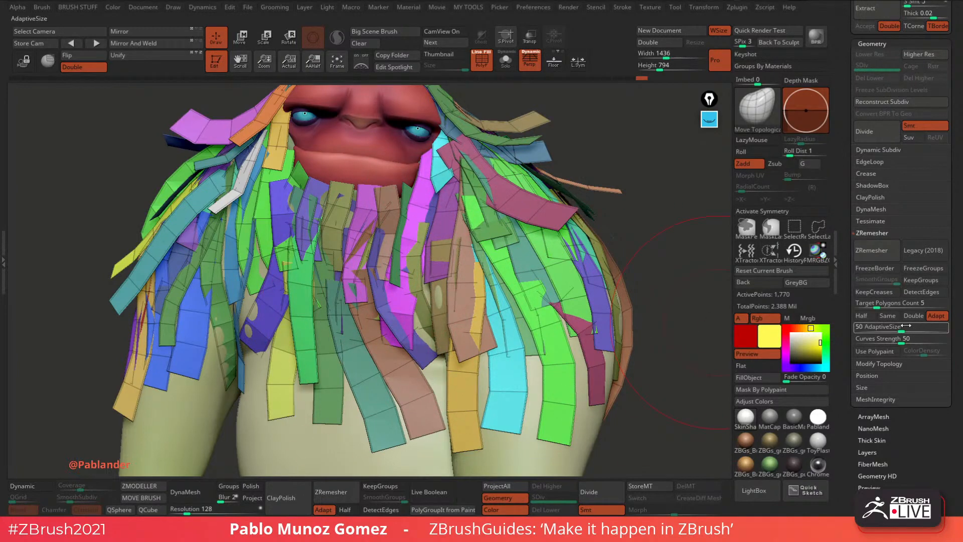
left_click(887, 174)
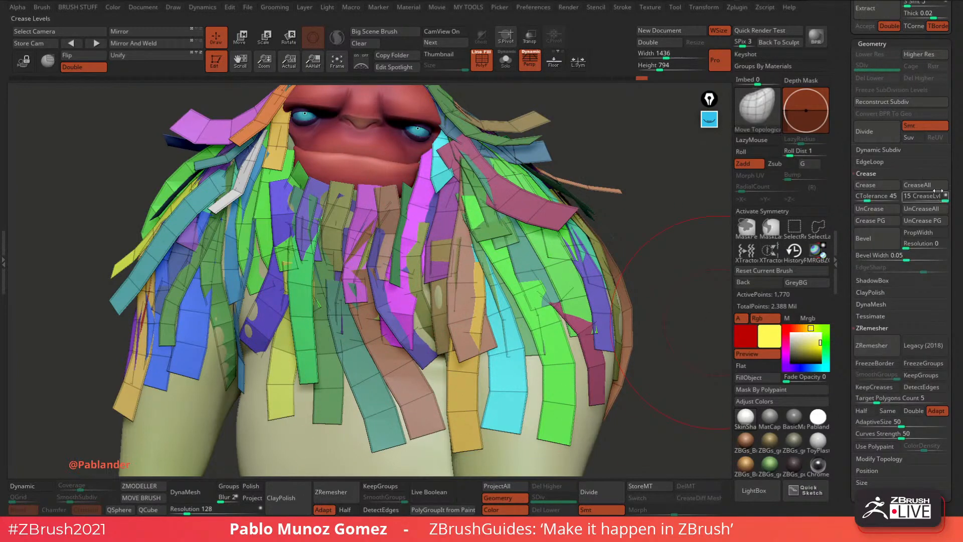
left_click(925, 207)
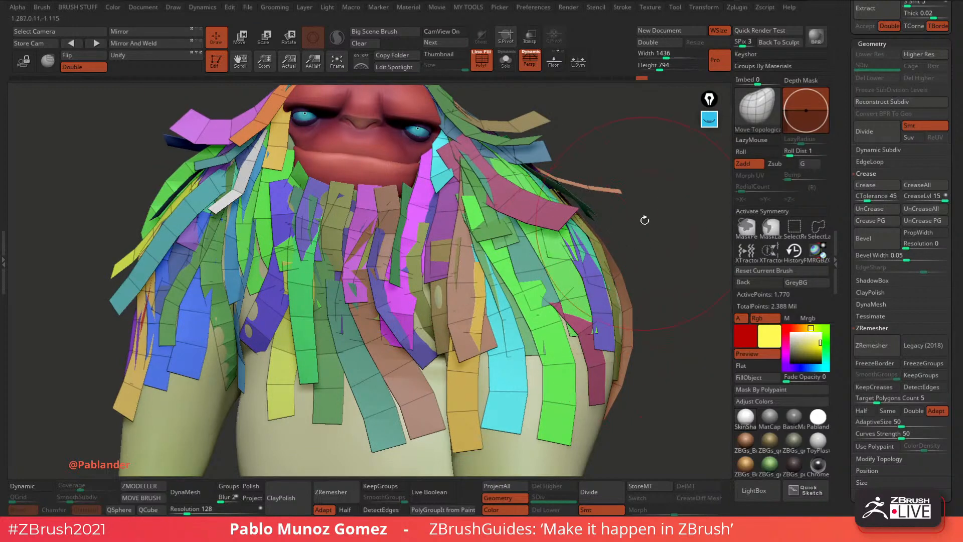
Enable Dynamic Subdivision on the flat-strip hair subtool.
key("space")
left_click_drag(645, 219, 643, 217)
left_click_drag(642, 217, 635, 251, "alt")
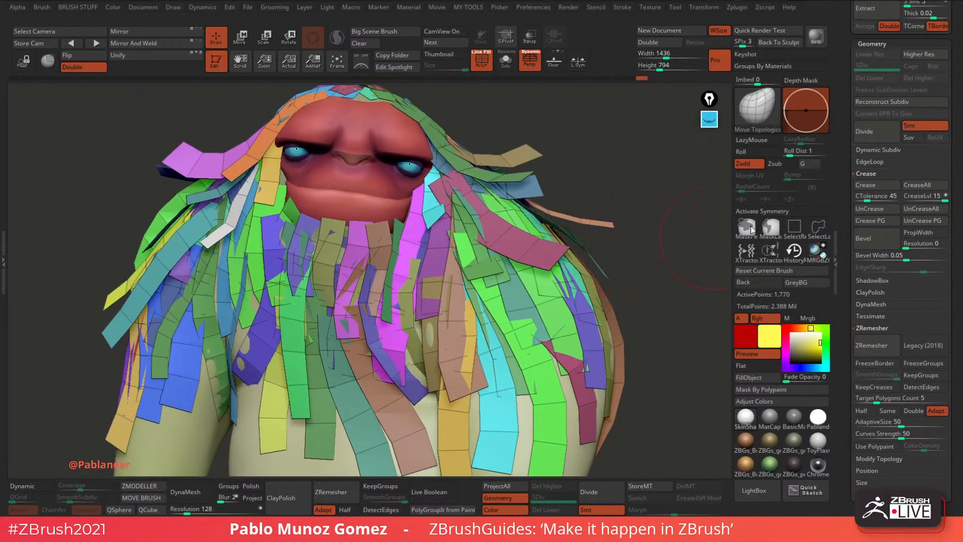
left_click(891, 149)
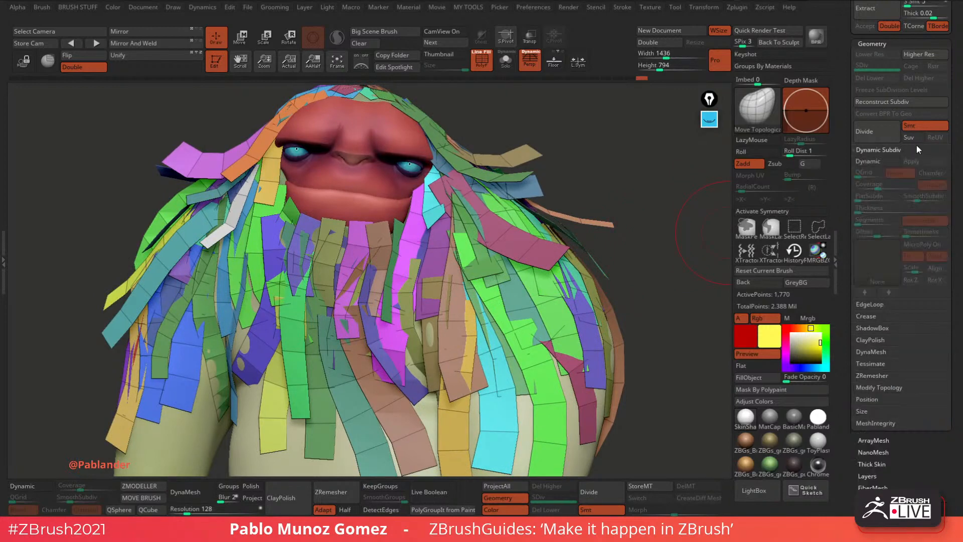
left_click(874, 162)
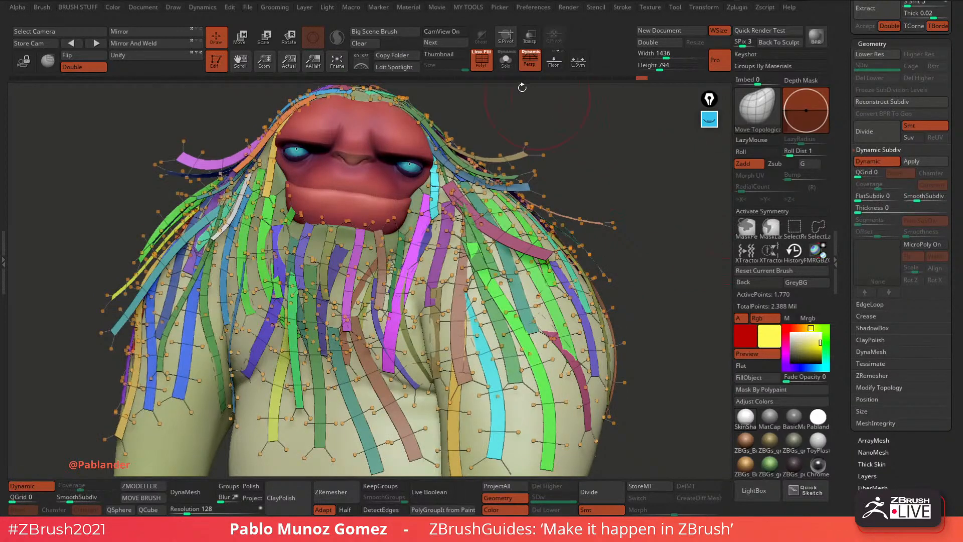
Isolate the hair subtool with Solo and hide its polyframe to view the smoothed strips alone.
left_click(508, 62)
key("shift+f")
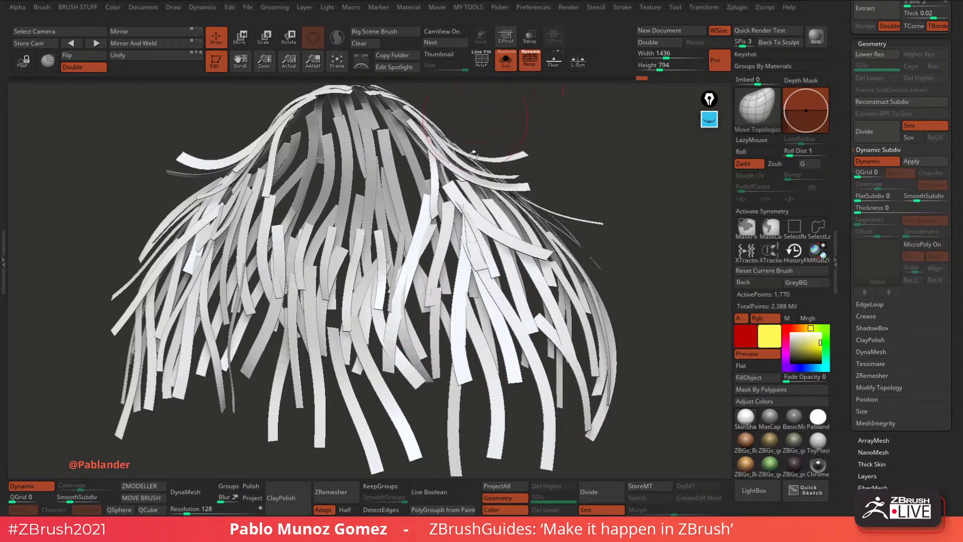
left_click(490, 69)
left_click(490, 70)
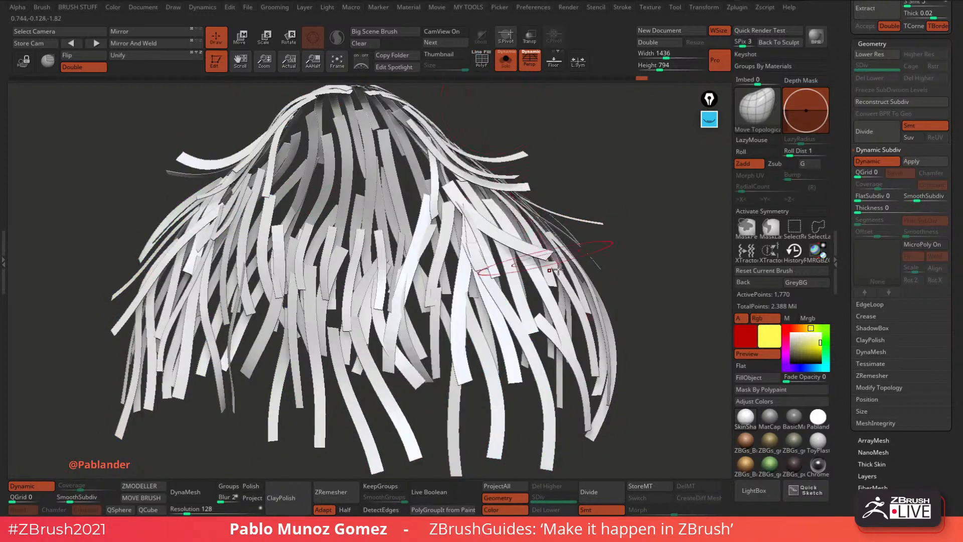
Set the hair strips' dynamic thickness to 0.03451 and bring the rest of the creature back into view.
left_click(869, 208)
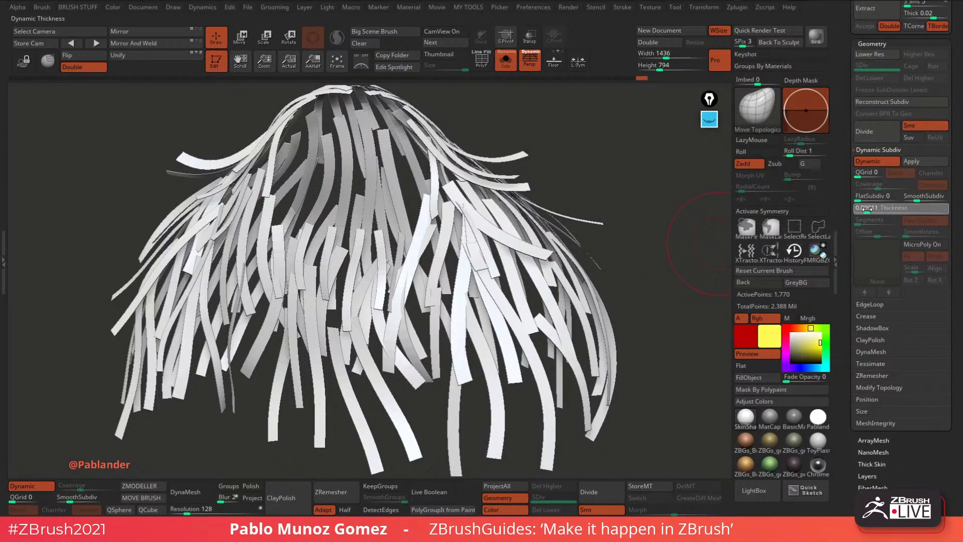
left_click_drag(863, 208, 893, 208)
left_click(506, 59)
mouse_move(612, 192)
left_mouse_down("alt")
mouse_move(598, 169)
mouse_move(565, 159)
left_mouse_up("alt")
mouse_move(577, 224)
left_mouse_down()
mouse_move(604, 224)
mouse_move(579, 220)
mouse_move(575, 238)
mouse_move(624, 227)
mouse_move(591, 194)
mouse_move(608, 295)
left_mouse_up()
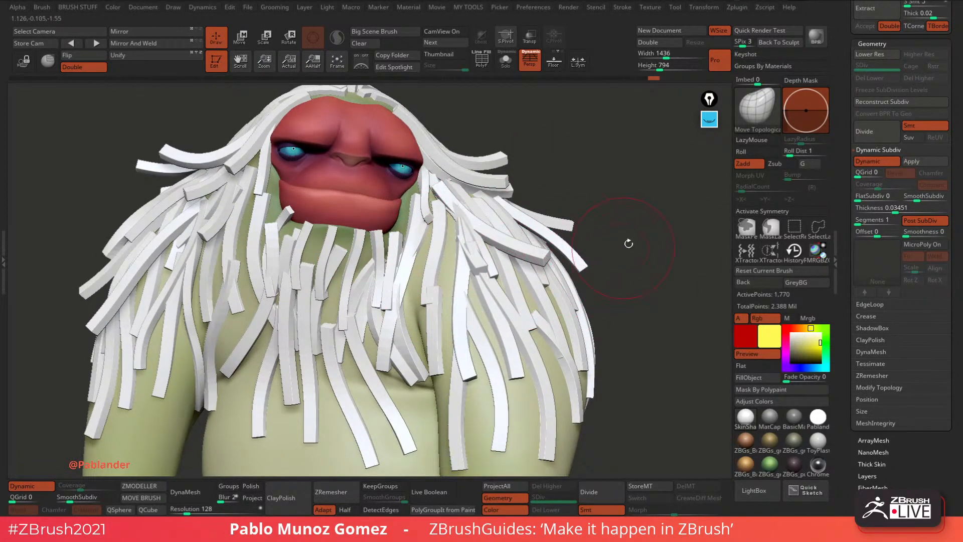
left_click_drag(627, 241, 621, 290)
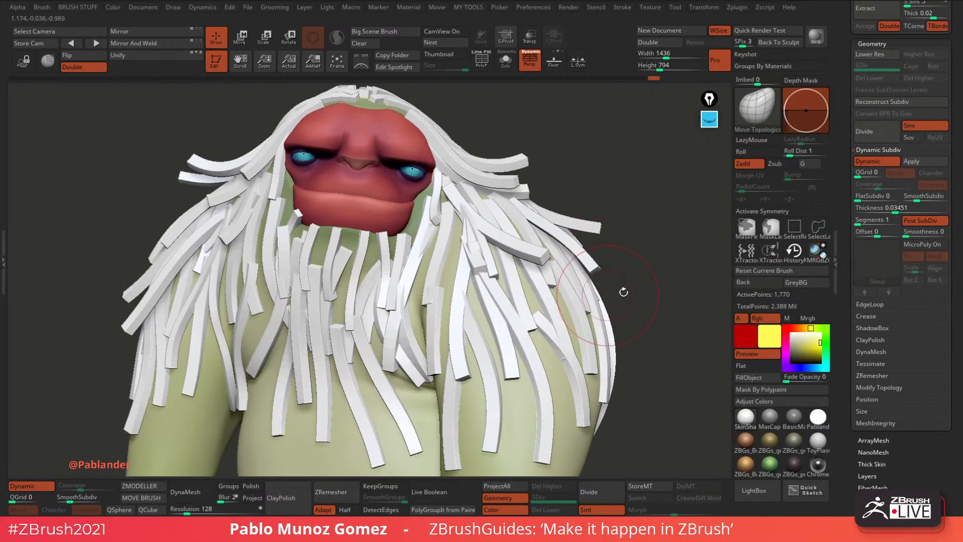
Disable Post SubDiv for the hair strips' dynamic thickness and set its Smoothness to 42.
left_click(926, 222)
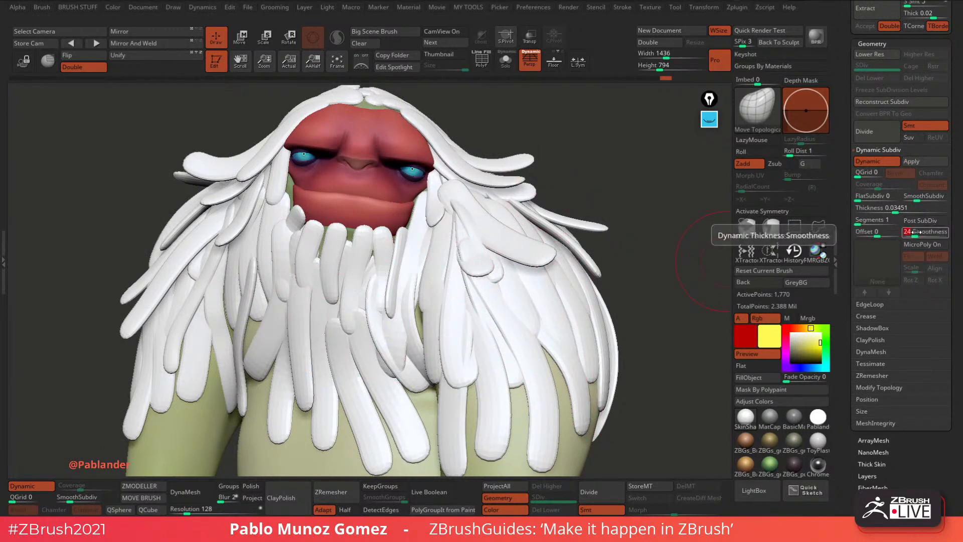
mouse_move(914, 232)
left_mouse_down()
mouse_move(930, 232)
mouse_move(920, 233)
left_mouse_up()
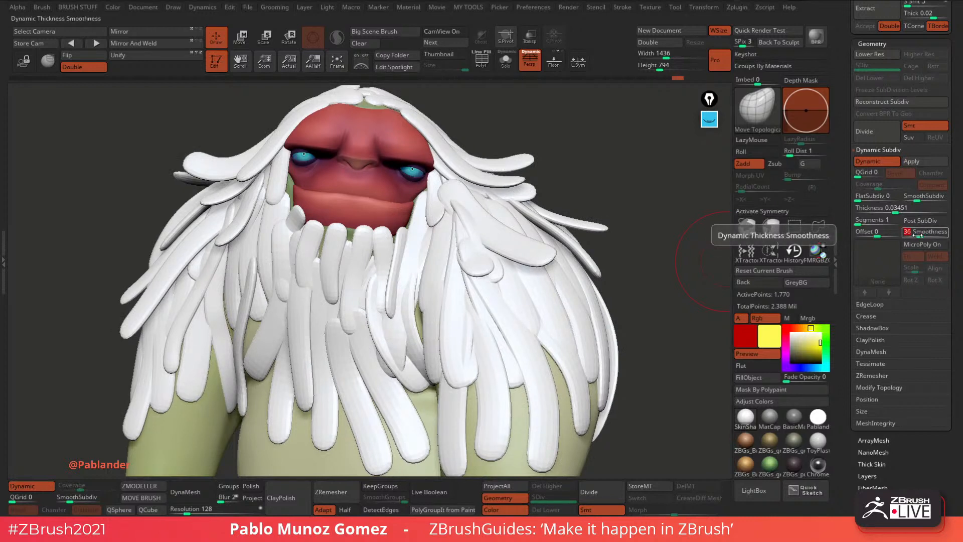
left_click(921, 234)
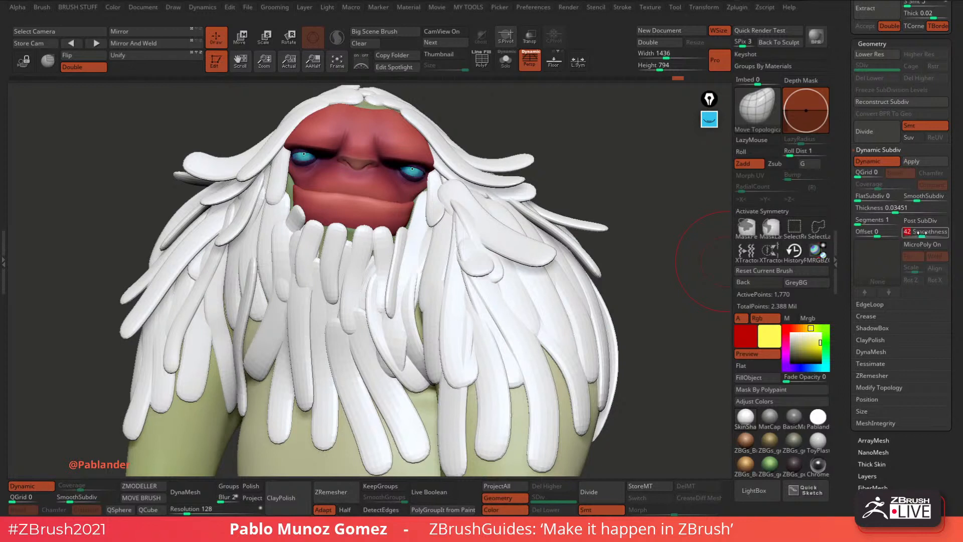
Set SmoothSubdiv to 3 for the hair strips and apply the dynamic subdivision as real geometry.
left_click(918, 196)
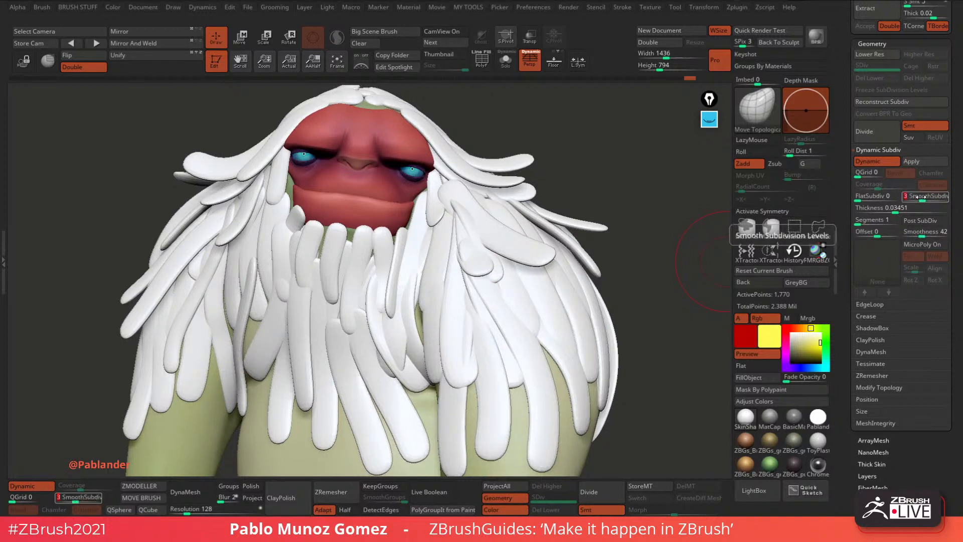
left_click_drag(617, 300, 650, 267)
scroll(848, 130, "up", 2)
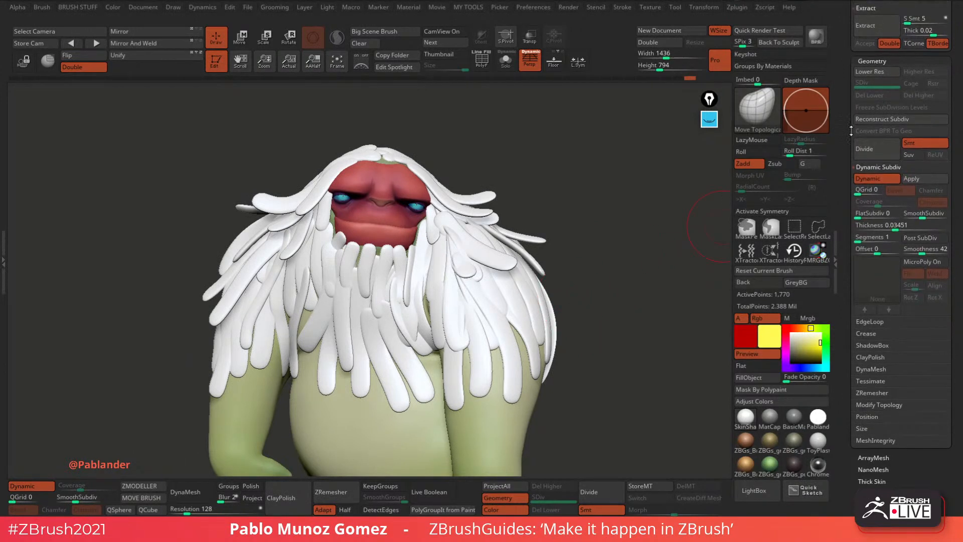
left_click(927, 179)
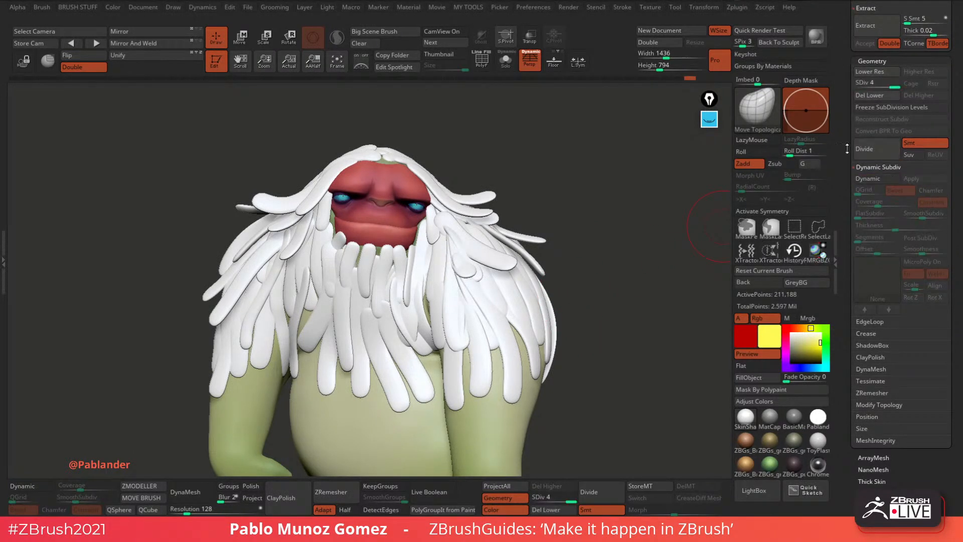
Undo the applied dynamic subdivision on the hair strips and duplicate the hair subtool.
scroll(847, 148, "up", 10)
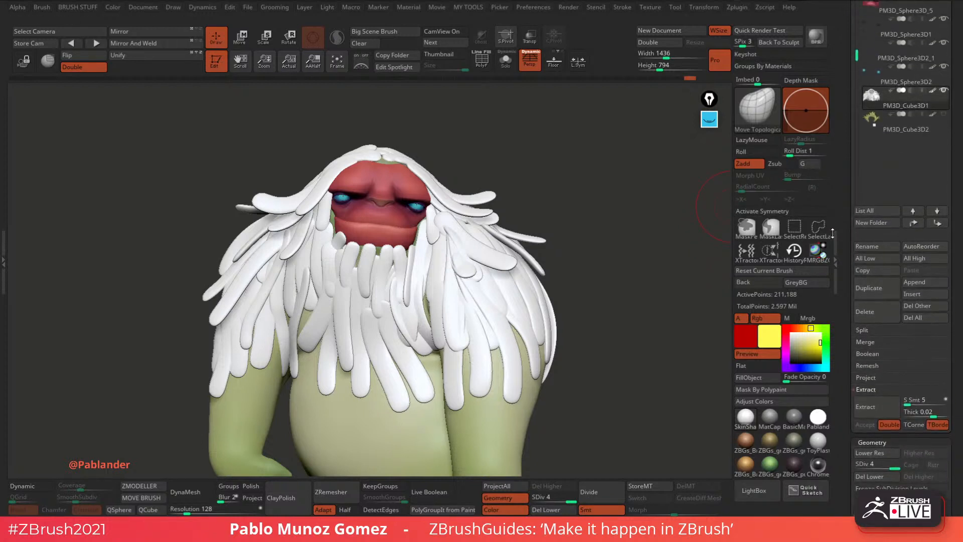
left_click(898, 110)
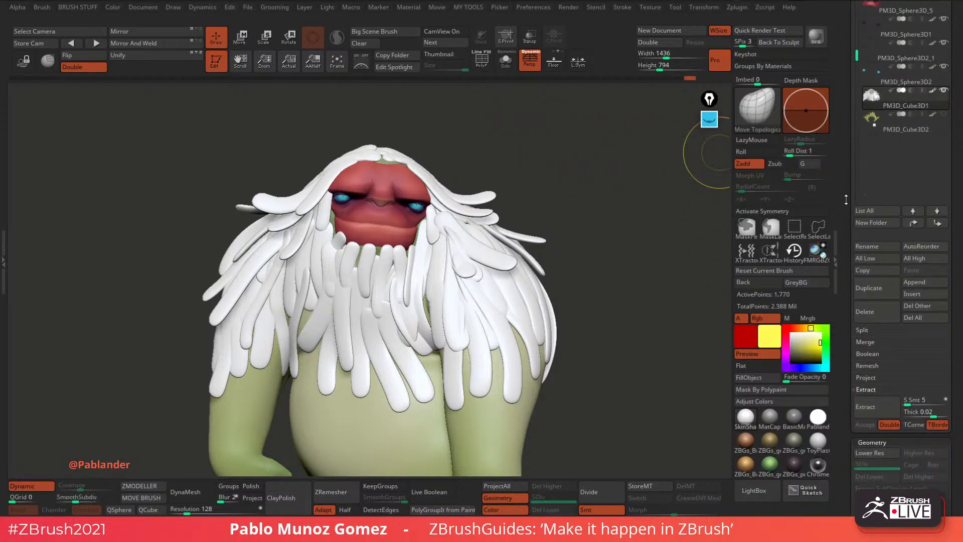
scroll(845, 185, "down", 1)
scroll(845, 185, "down", 1)
left_click(881, 257)
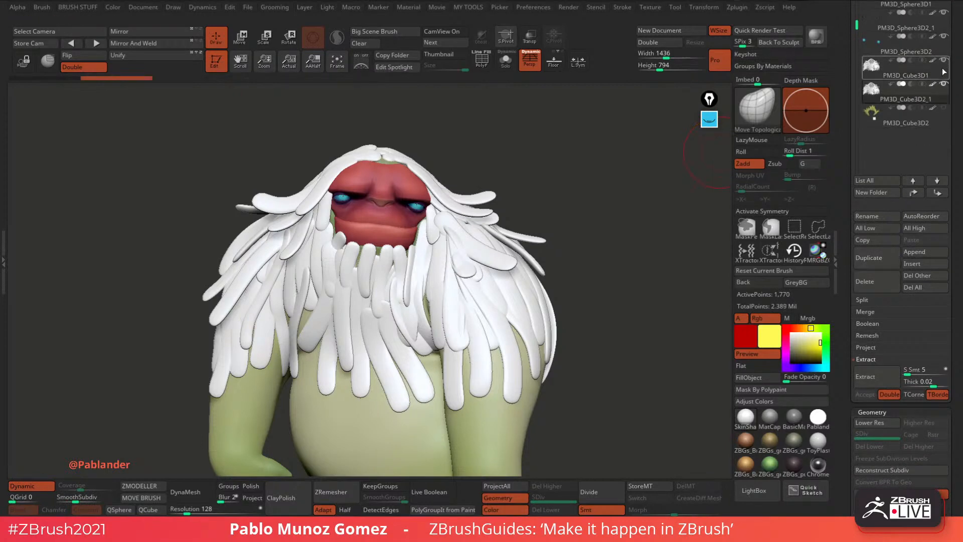
Apply the duplicated hair's dynamic subdivision as real geometry and check the strands' polygroups with the polyframe.
scroll(857, 453, "down", 10)
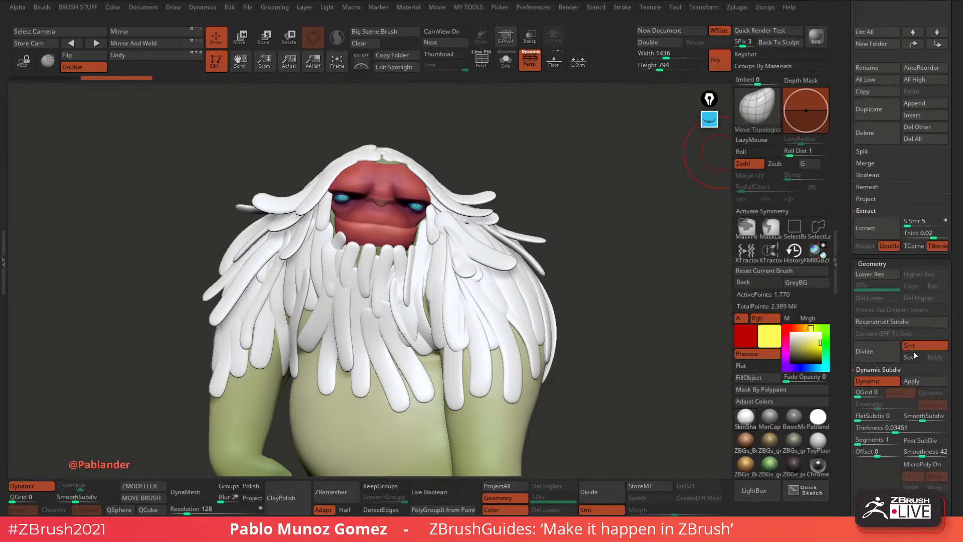
left_click(914, 381)
key("shift+f")
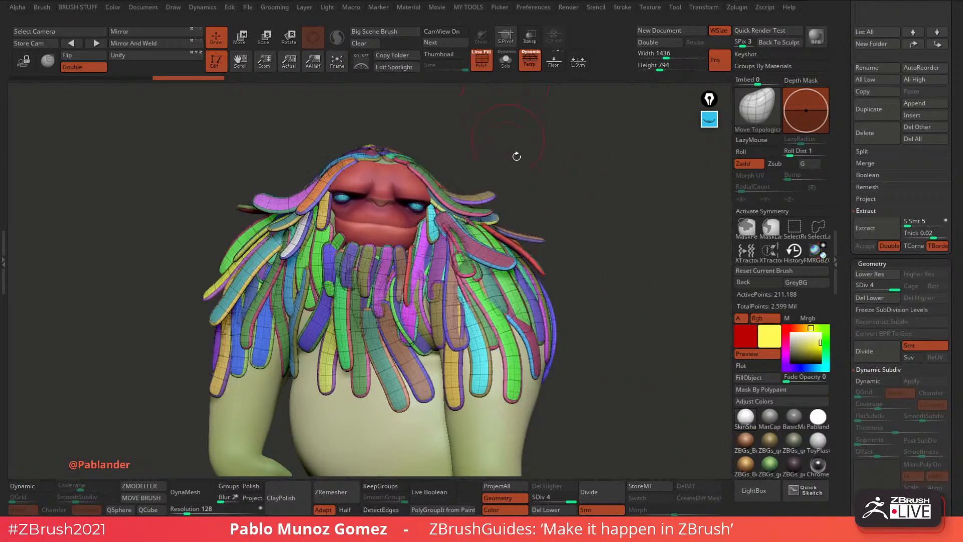
mouse_move(573, 199)
left_mouse_down()
mouse_move(583, 194)
mouse_move(558, 207)
mouse_move(531, 205)
mouse_move(573, 205)
left_mouse_up()
key("space")
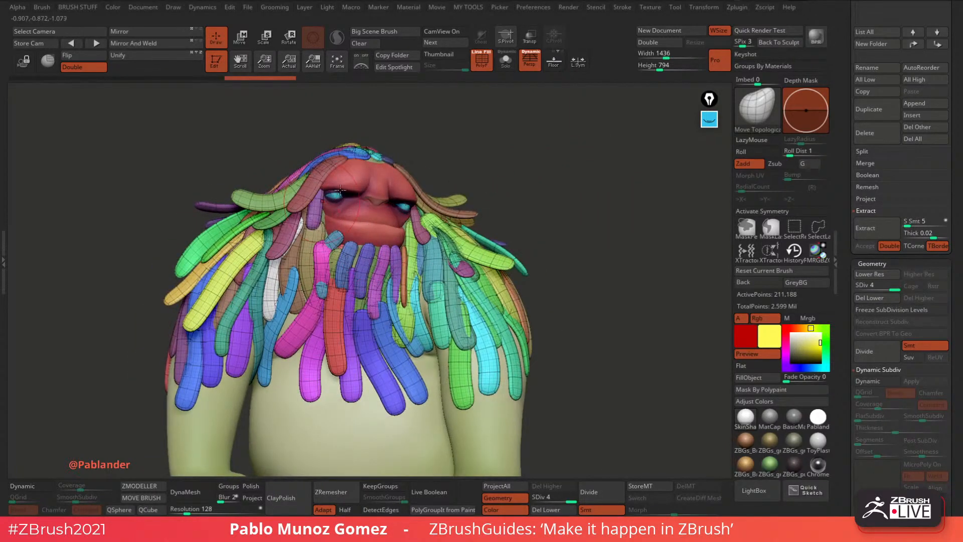
left_click_drag(534, 176, 529, 127)
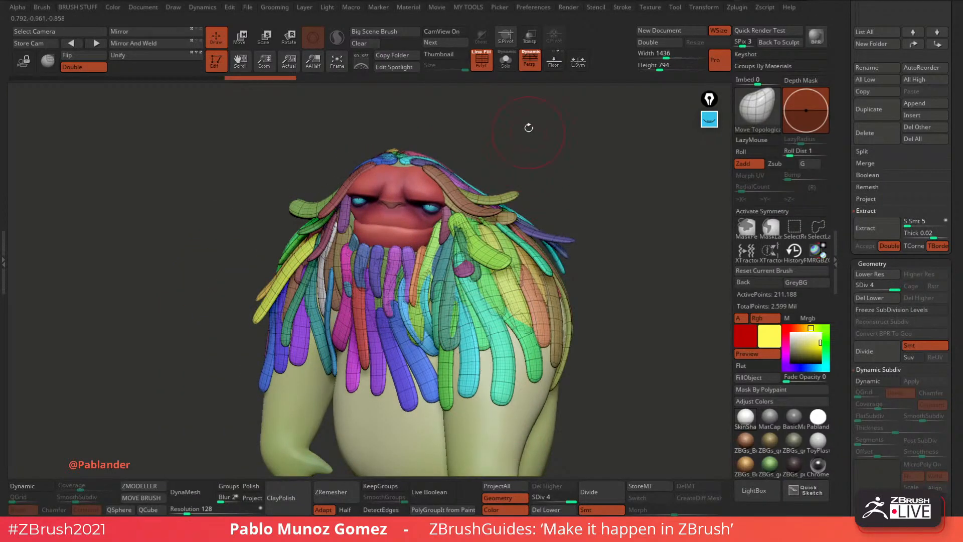
left_click_drag(558, 187, 581, 231)
key("shift+f")
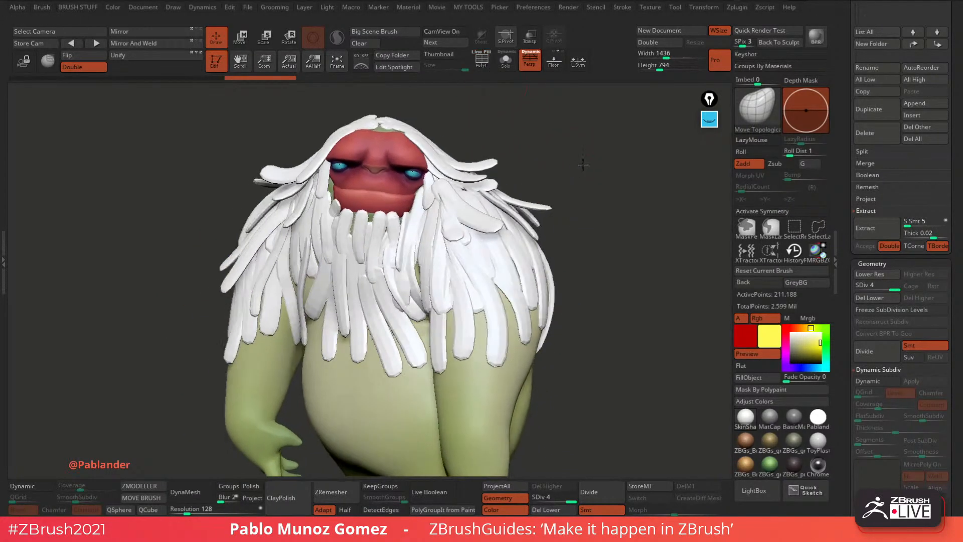
Switch the material to the grey MatCap and enlarge the Move Topological brush to a draw size of about 293.
left_click(765, 422)
key("b")
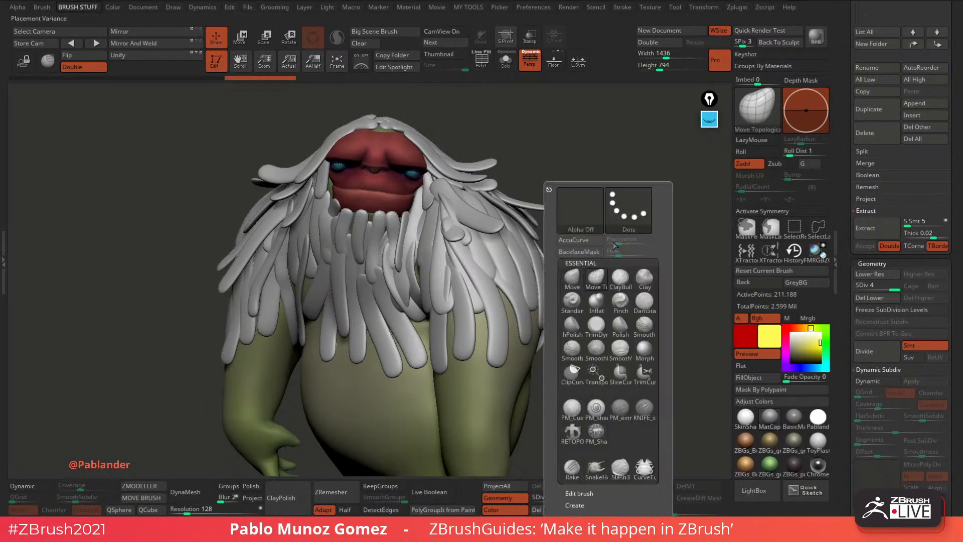
key("b")
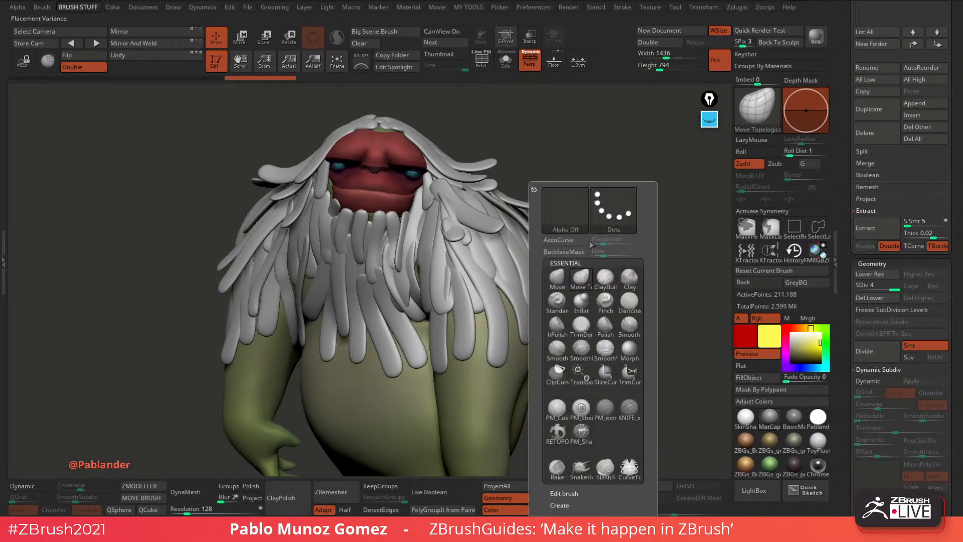
left_click_drag(606, 258, 620, 223, "alt")
key("space")
left_click_drag(528, 301, 532, 302)
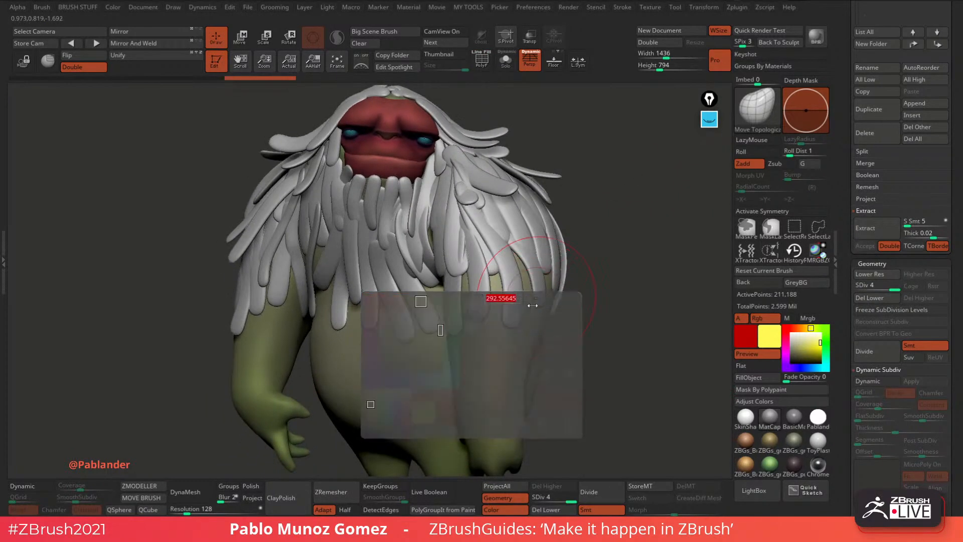
Reposition the strands over the chest and along the creature's right arm with Move Topological.
left_click_drag(565, 354, 588, 346)
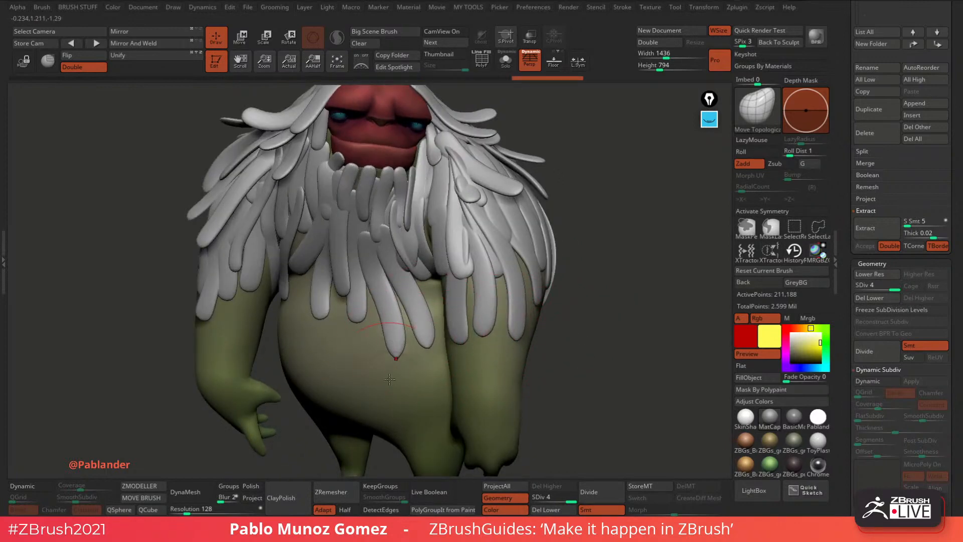
left_click_drag(343, 289, 346, 302)
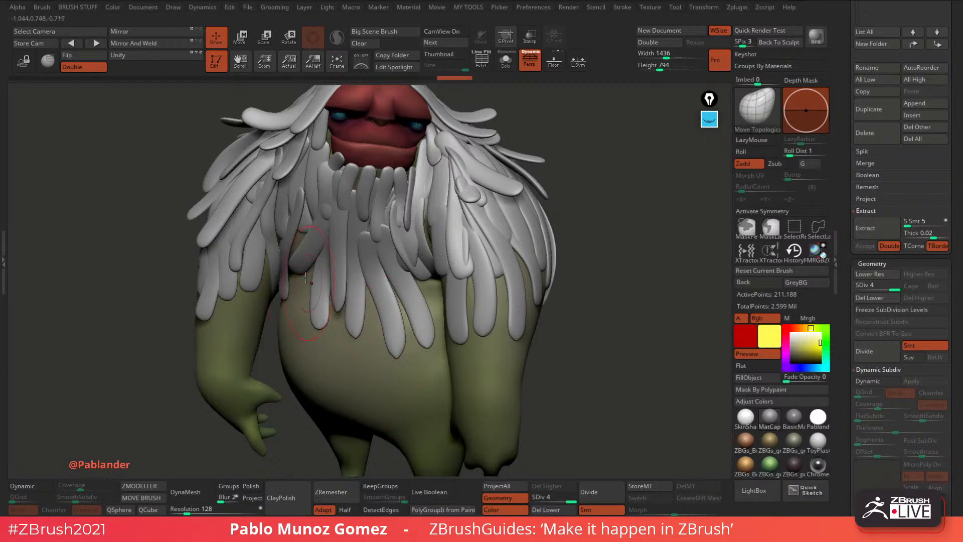
mouse_move(271, 296)
right_mouse_down()
mouse_move(298, 274)
mouse_move(298, 286)
right_mouse_up()
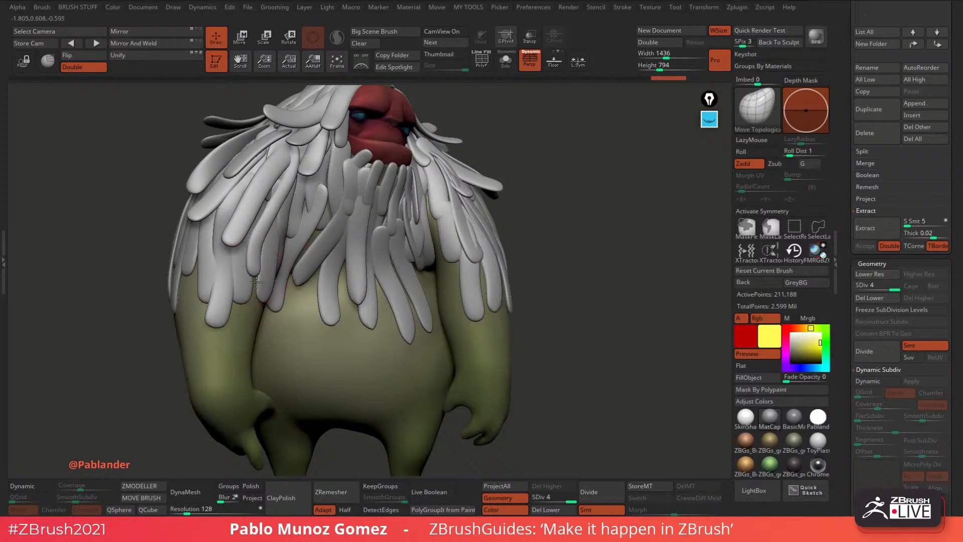
left_click_drag(188, 274, 187, 278)
left_click_drag(194, 214, 187, 219)
Adjust the brush size and reshape the flared strands on the creature's right shoulder and the beard strands with Move Topological.
right_click_drag(187, 196, 195, 194)
key("space")
left_click_drag(200, 201, 202, 187)
mouse_move(202, 187)
right_mouse_down("alt")
mouse_move(208, 220)
mouse_move(226, 226)
right_mouse_up("alt")
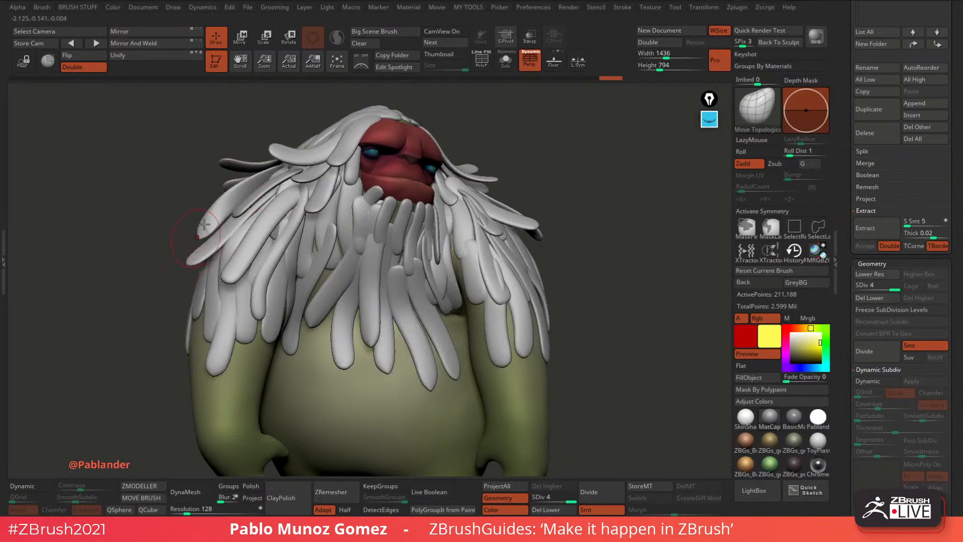
right_click_drag(251, 151, 284, 195)
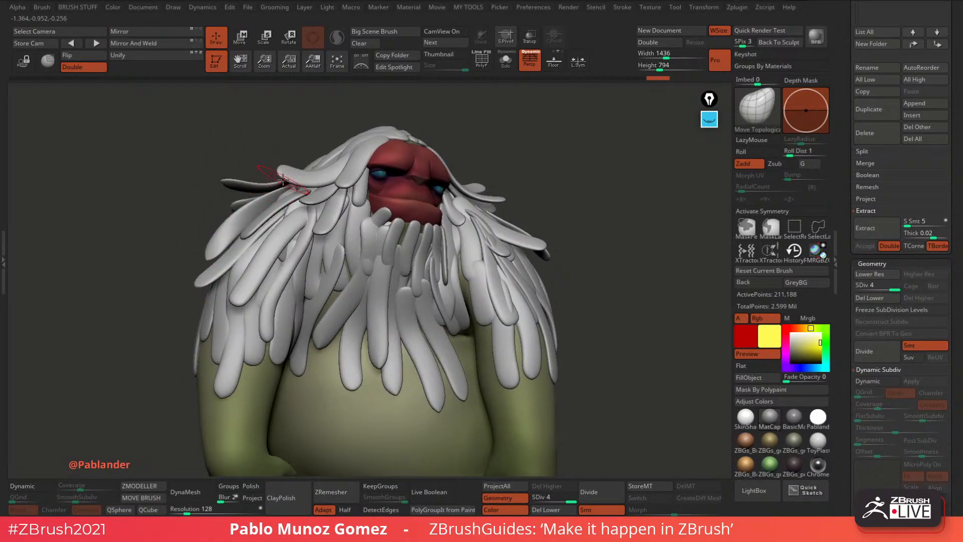
right_click_drag(353, 191, 290, 139)
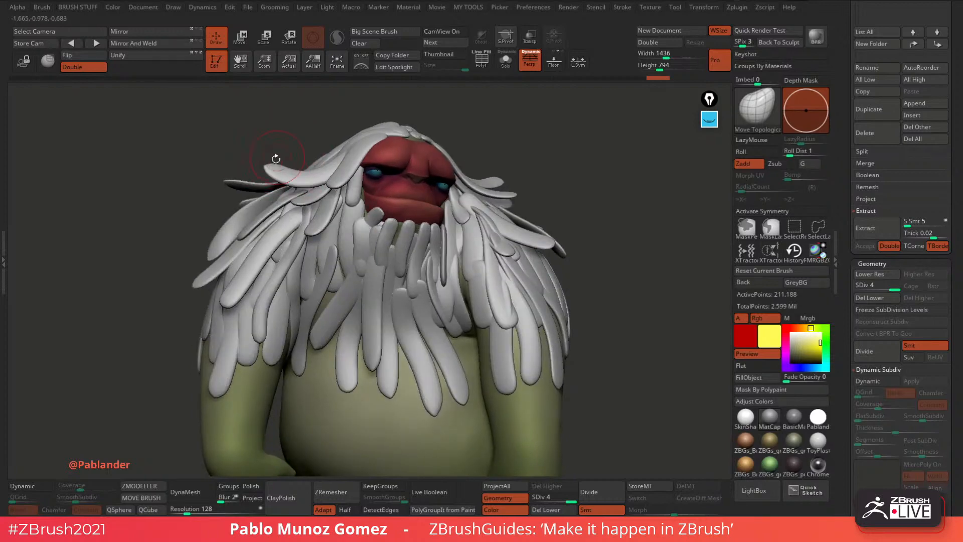
right_click_drag(300, 191, 251, 237)
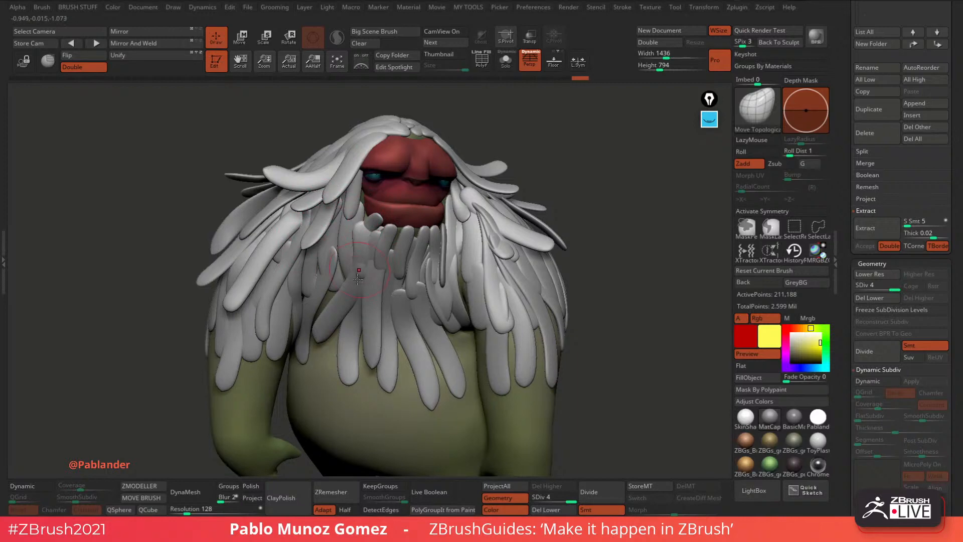
right_click_drag(420, 323, 442, 305)
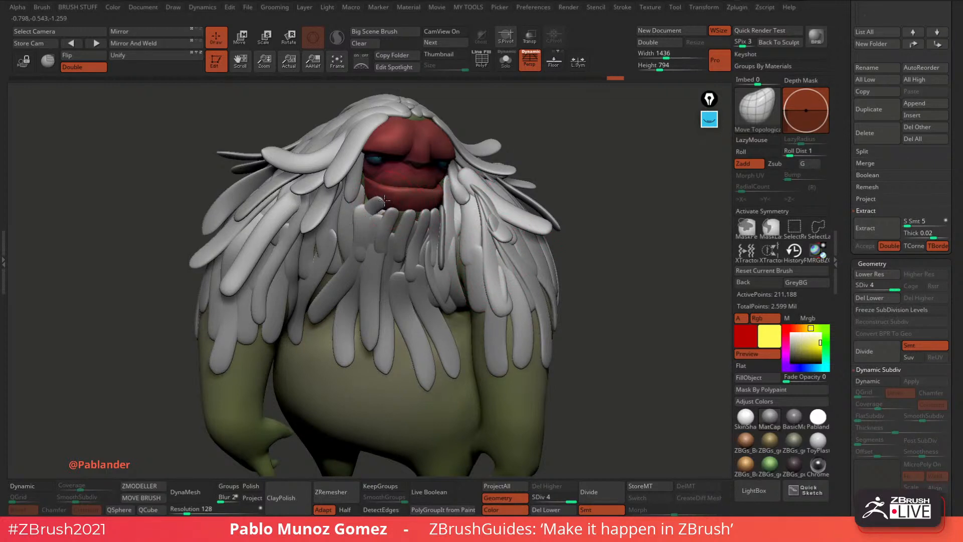
Flare the strand tips on the creature's left shoulder outward and pull the strands over the left arm and chest downward.
left_click_drag(510, 144, 519, 136)
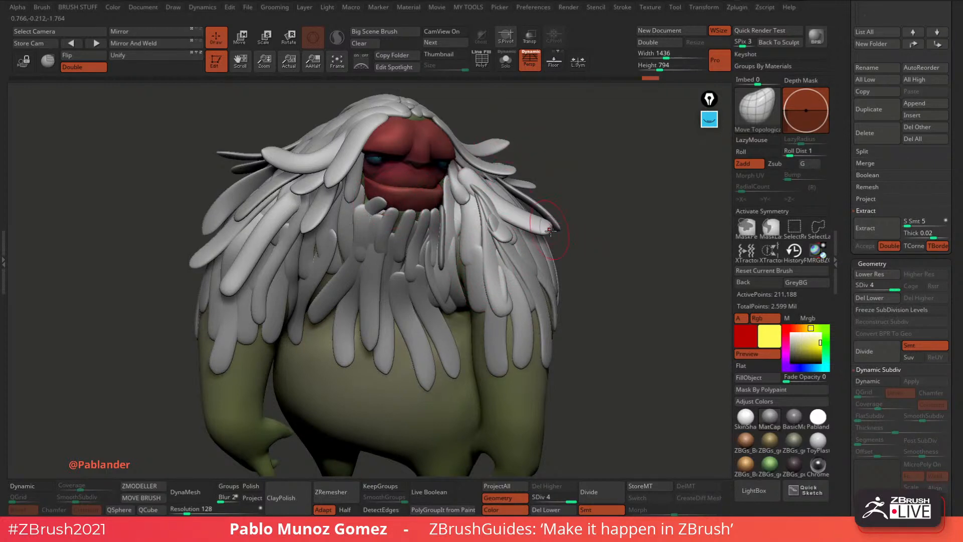
left_click_drag(550, 230, 559, 227)
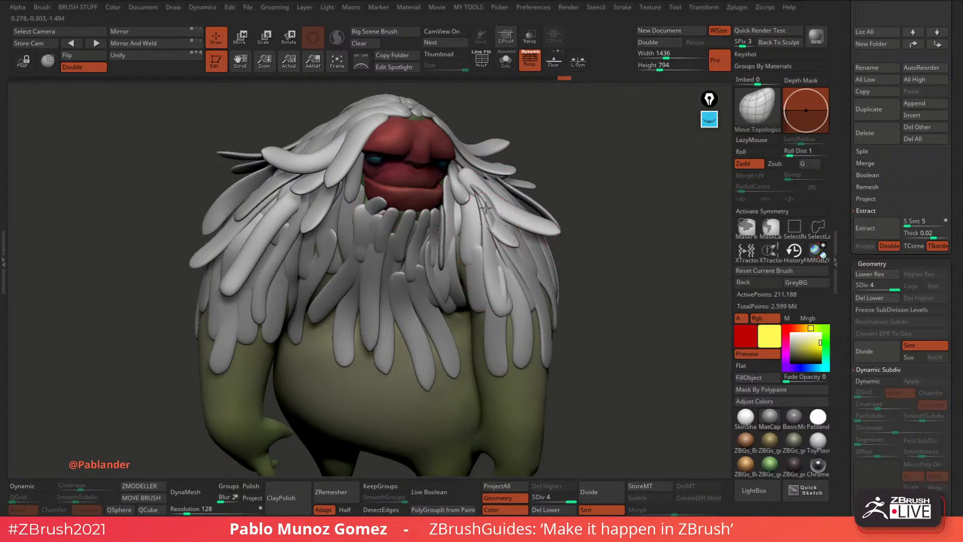
left_click_drag(486, 206, 482, 254)
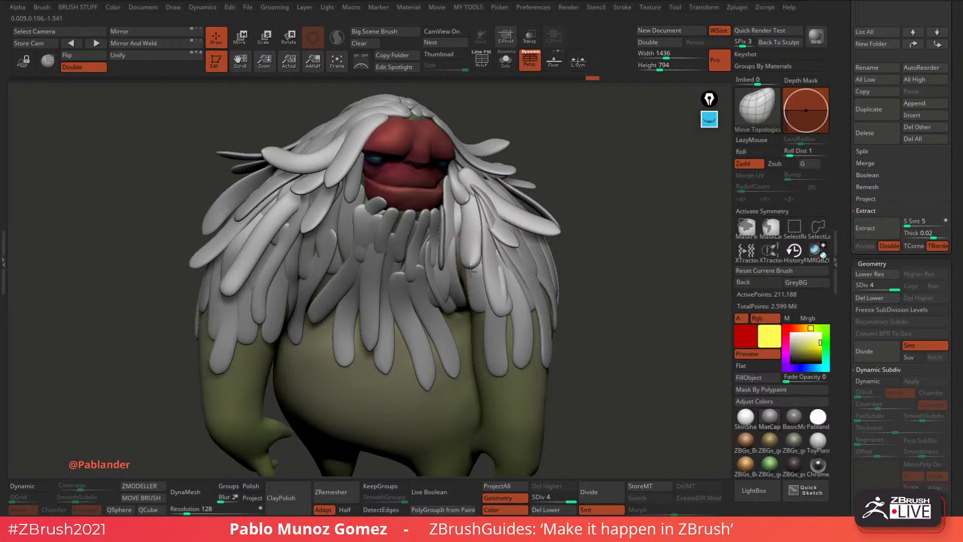
key("s")
left_click_drag(505, 283, 522, 279)
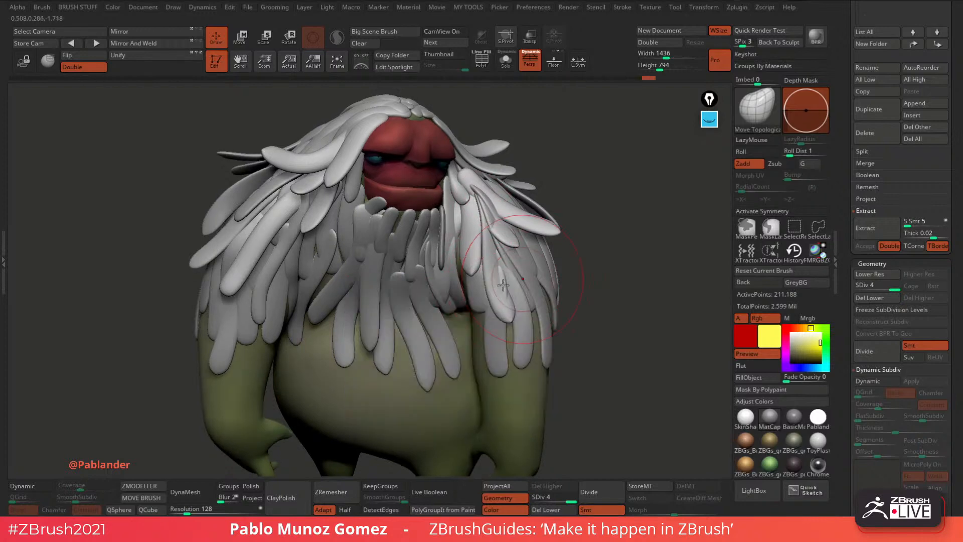
left_click_drag(498, 365, 499, 371)
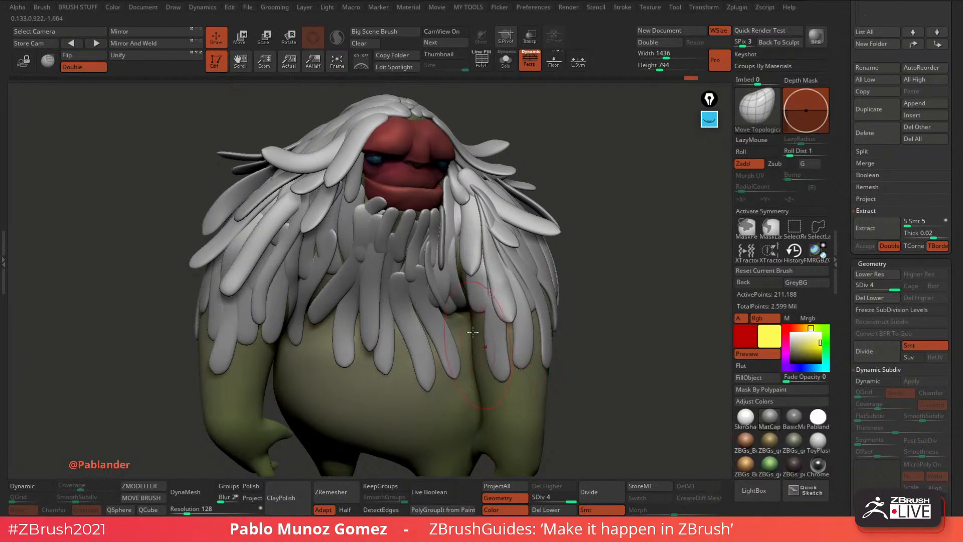
left_click_drag(450, 309, 455, 322)
Move and smooth the beard strand roots under the lower lip, using a draw size of about 154.
right_click_drag(476, 293, 494, 265)
right_click_drag(584, 241, 594, 266)
mouse_move(464, 217)
right_mouse_down()
mouse_move(476, 213)
mouse_move(494, 251)
mouse_move(496, 209)
mouse_move(451, 213)
right_mouse_up()
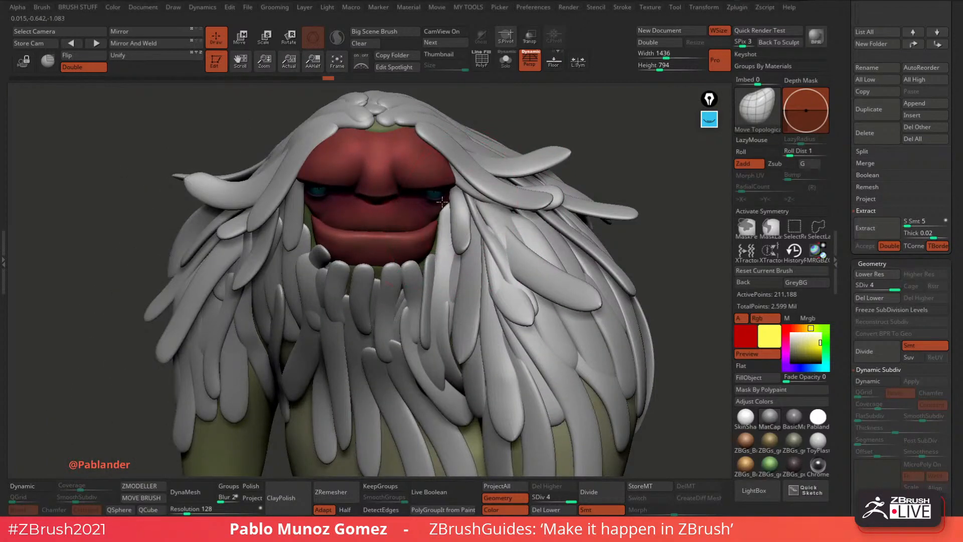
key("space")
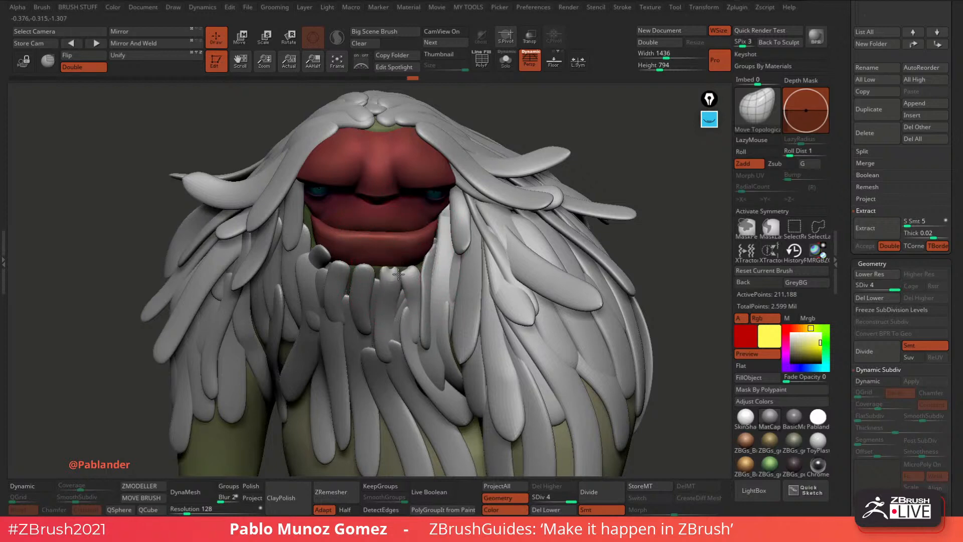
key("shift")
key("space")
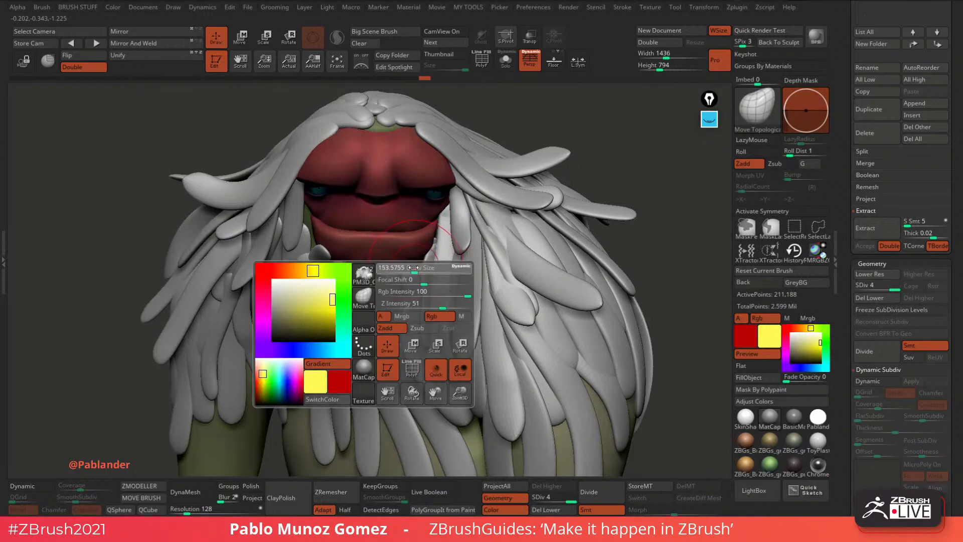
right_click_drag(436, 273, 420, 272)
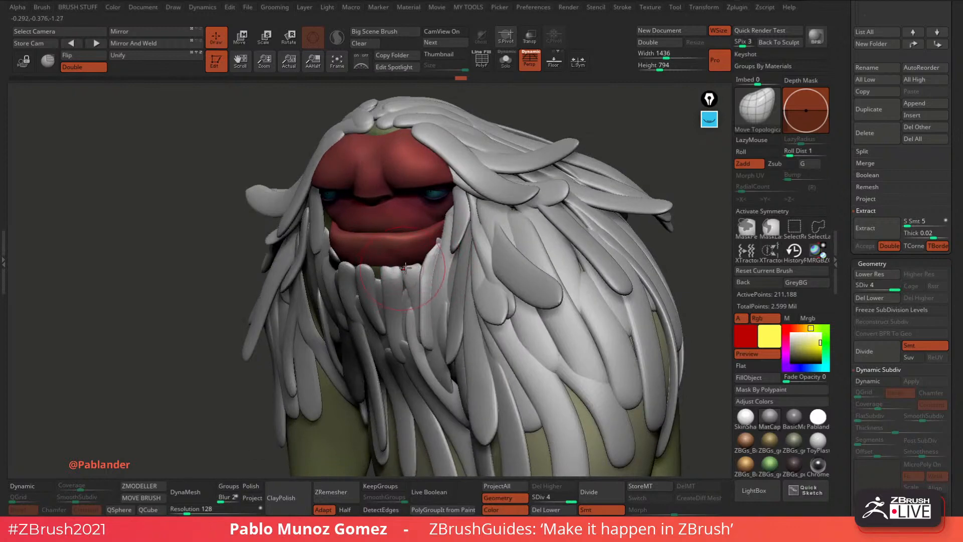
right_click_drag(423, 290, 434, 272)
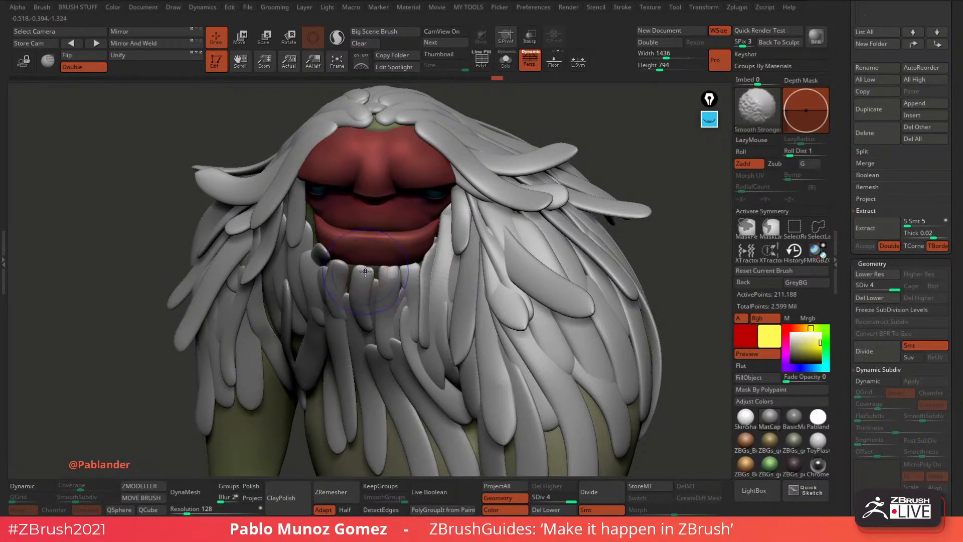
Reselect the hair subtool and reshape the strands beside the mouth, cheek and upper chest on the creature's right side.
left_click(378, 263, "alt")
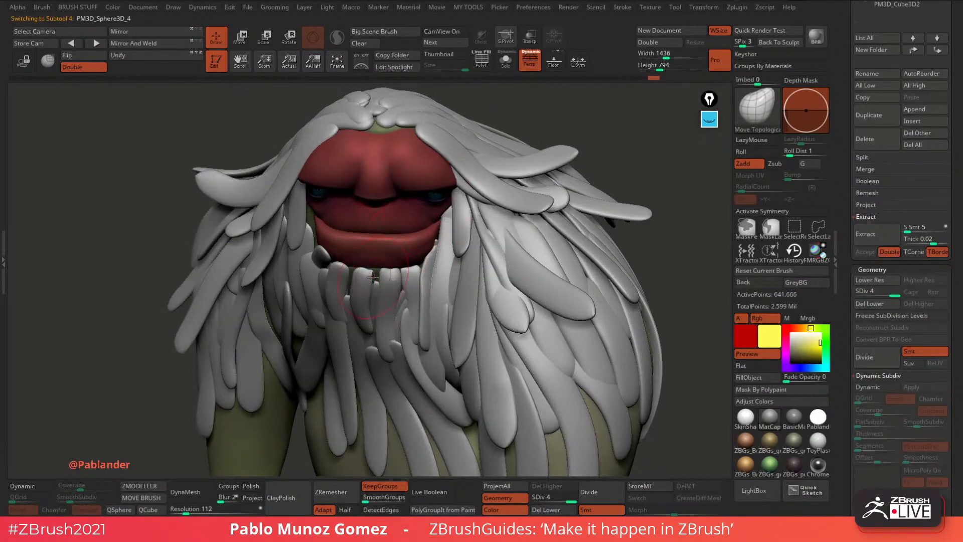
mouse_move(346, 256)
right_mouse_down()
mouse_move(340, 273)
mouse_move(369, 263)
mouse_move(384, 271)
right_mouse_up()
left_click(342, 271, "alt")
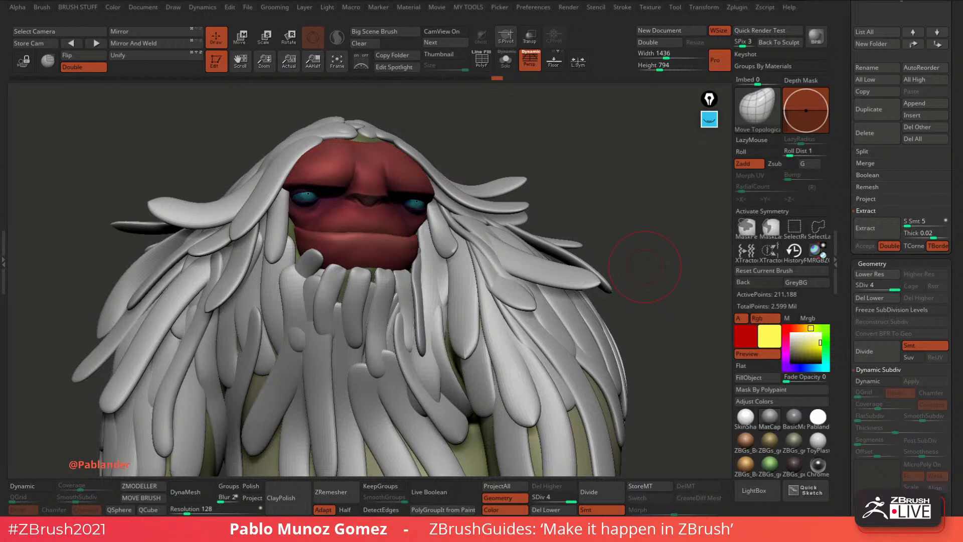
left_click_drag(315, 258, 300, 279)
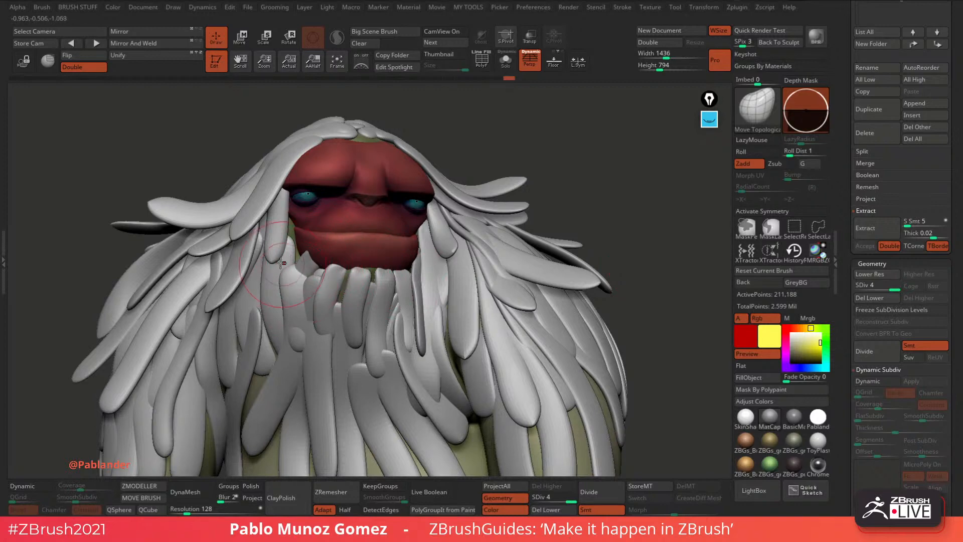
right_click_drag(283, 264, 239, 307)
right_click(238, 307)
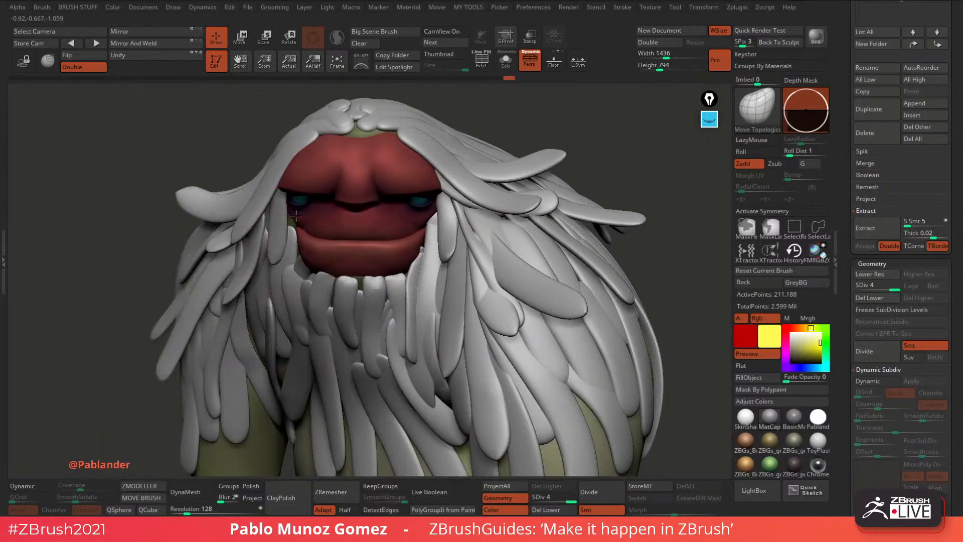
left_click_drag(296, 215, 295, 175)
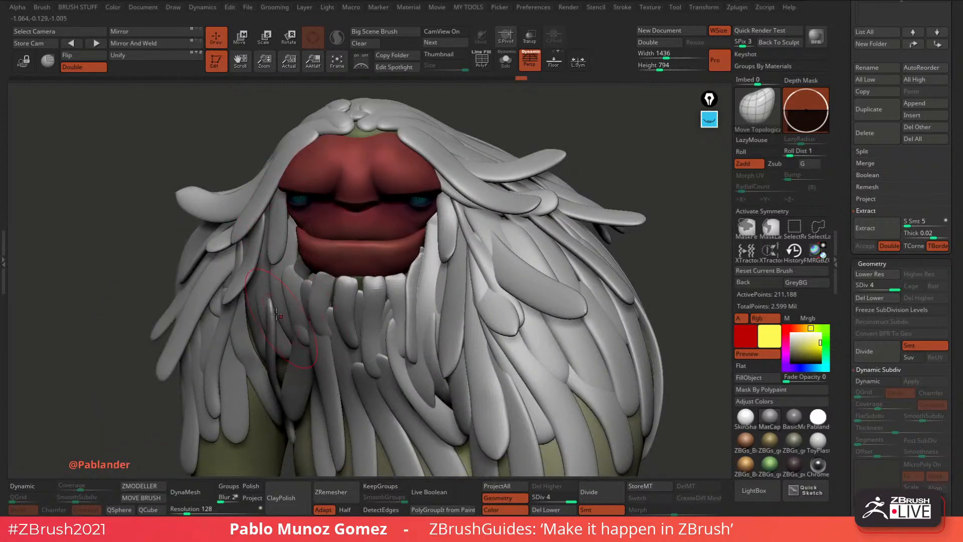
left_click_drag(276, 314, 299, 283)
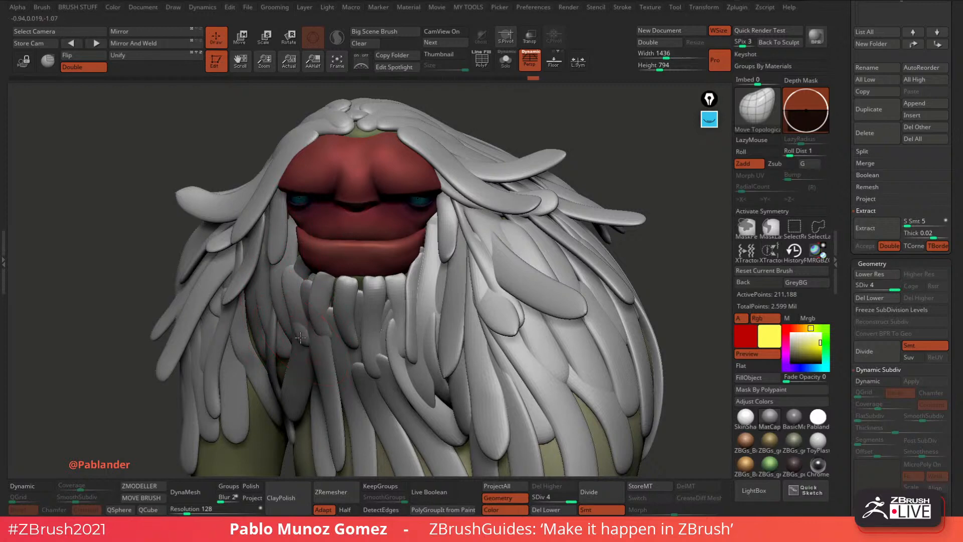
Move and smooth the strands beside the mouth and cheek on the creature's right side.
right_click_drag(302, 326, 341, 321)
mouse_move(279, 286)
left_mouse_down()
mouse_move(282, 268)
mouse_move(296, 280)
mouse_move(295, 240)
left_mouse_up()
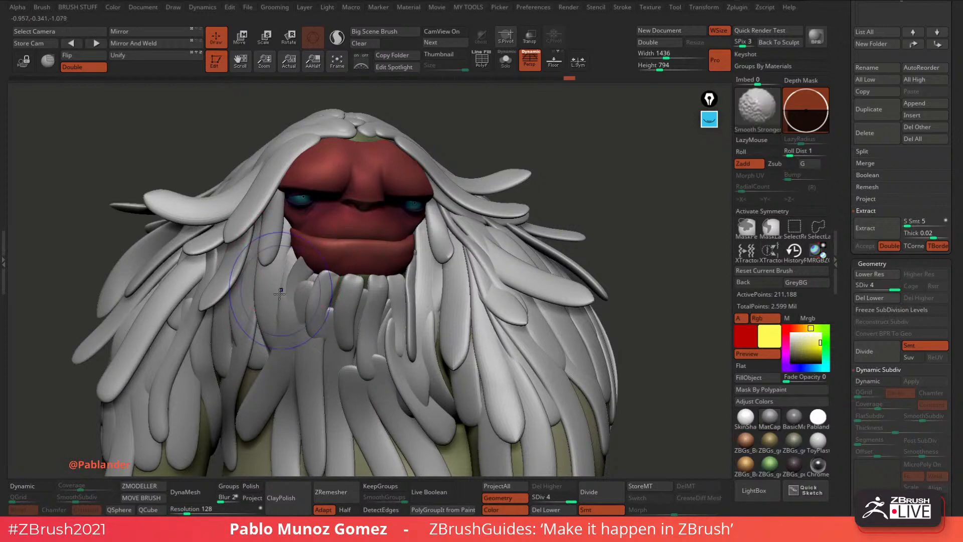
left_click_drag(289, 281, 295, 295, "shift")
right_click_drag(352, 351, 376, 271, "alt")
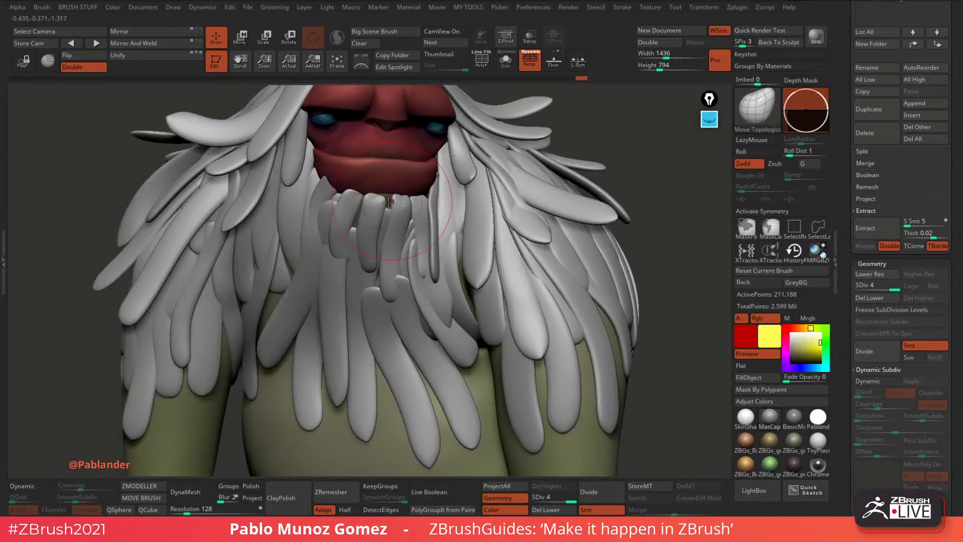
Reposition the central beard strands below the chin with Move Topological, undoing the unwanted stroke.
right_click_drag(392, 201, 369, 205)
mouse_move(374, 210)
left_mouse_down()
mouse_move(413, 199)
mouse_move(421, 243)
left_mouse_up()
right_click_drag(430, 256, 479, 252)
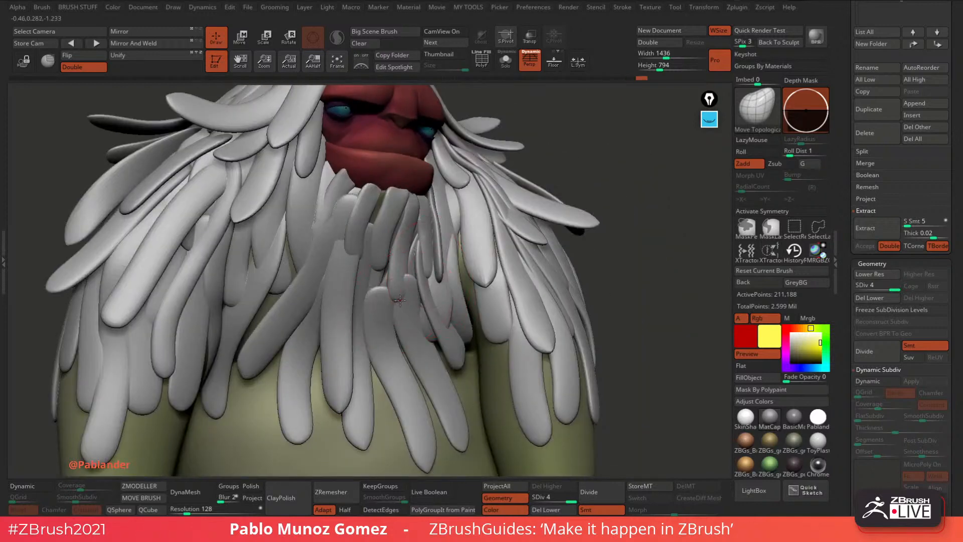
mouse_move(401, 294)
left_mouse_down()
mouse_move(405, 301)
mouse_move(414, 279)
mouse_move(399, 257)
mouse_move(387, 318)
mouse_move(383, 267)
left_mouse_up()
key("ctrl+z")
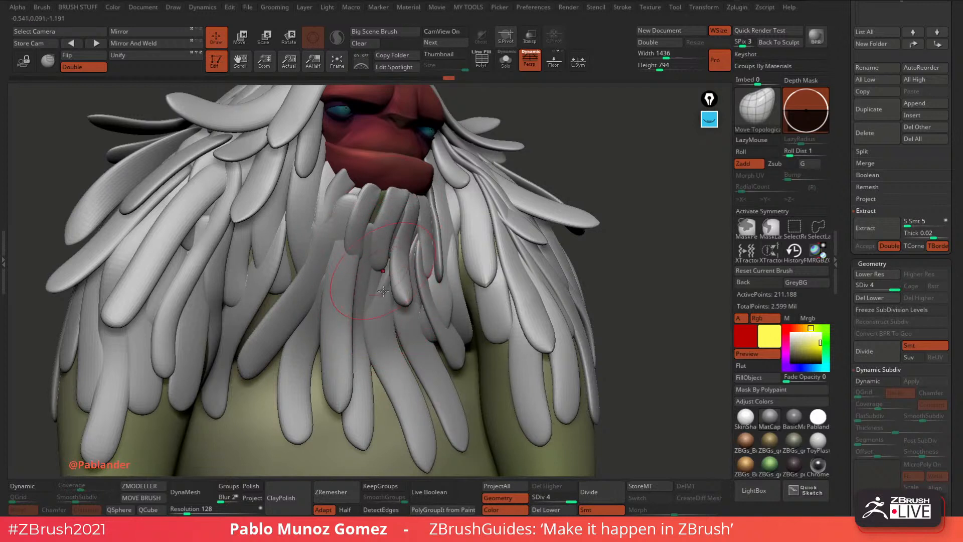
mouse_move(382, 310)
left_mouse_down()
mouse_move(386, 285)
mouse_move(366, 273)
left_mouse_up()
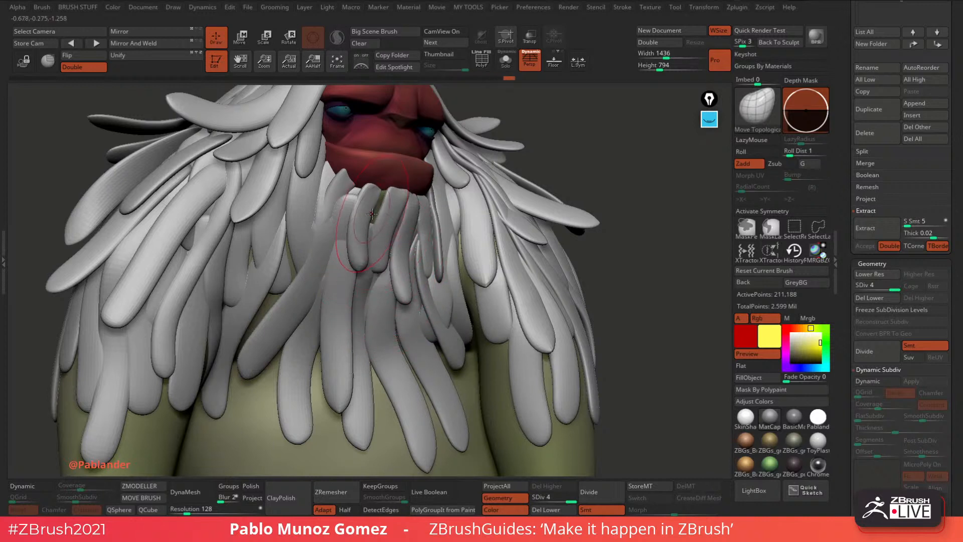
Smooth the beard strand roots under the lower lip and adjust them and the neighbouring strands on the creature's left side.
right_click_drag(373, 214, 384, 194)
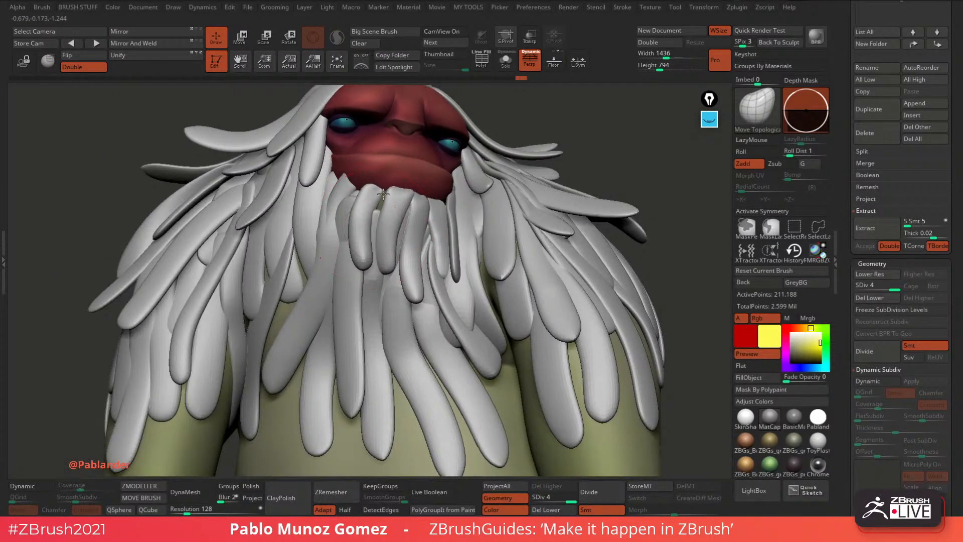
left_click_drag(380, 206, 379, 210, "shift")
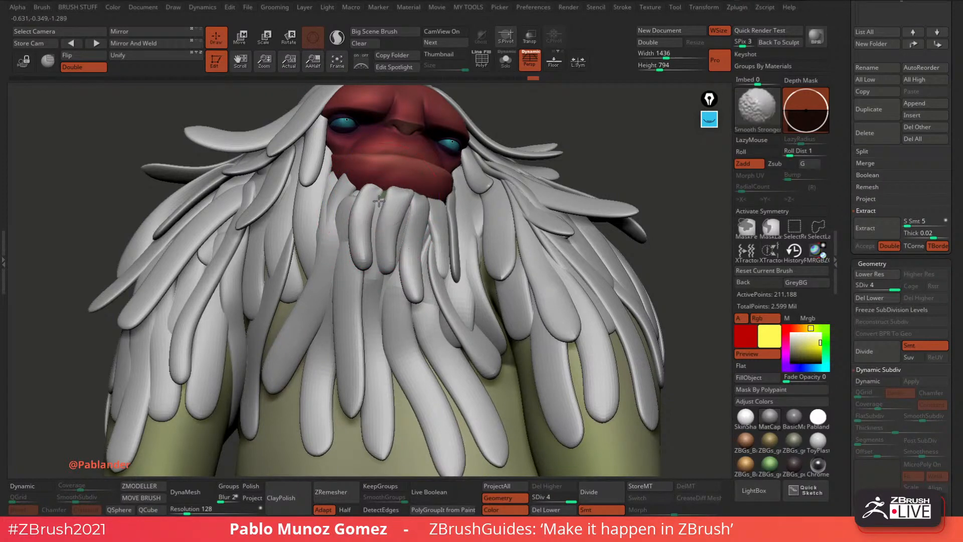
mouse_move(378, 213)
right_mouse_down()
mouse_move(380, 232)
mouse_move(386, 227)
right_mouse_up()
left_click_drag(357, 196, 386, 185)
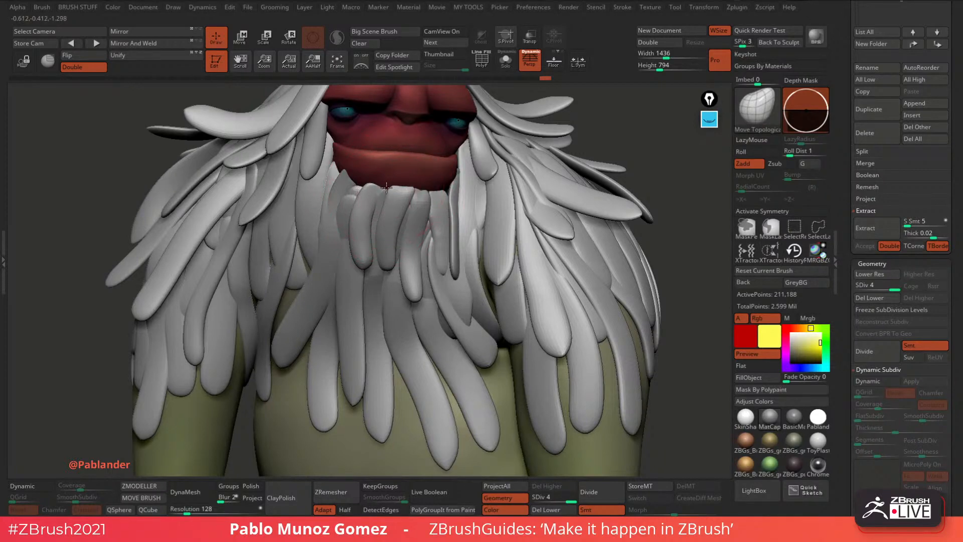
right_click_drag(508, 211, 476, 243, "ctrl")
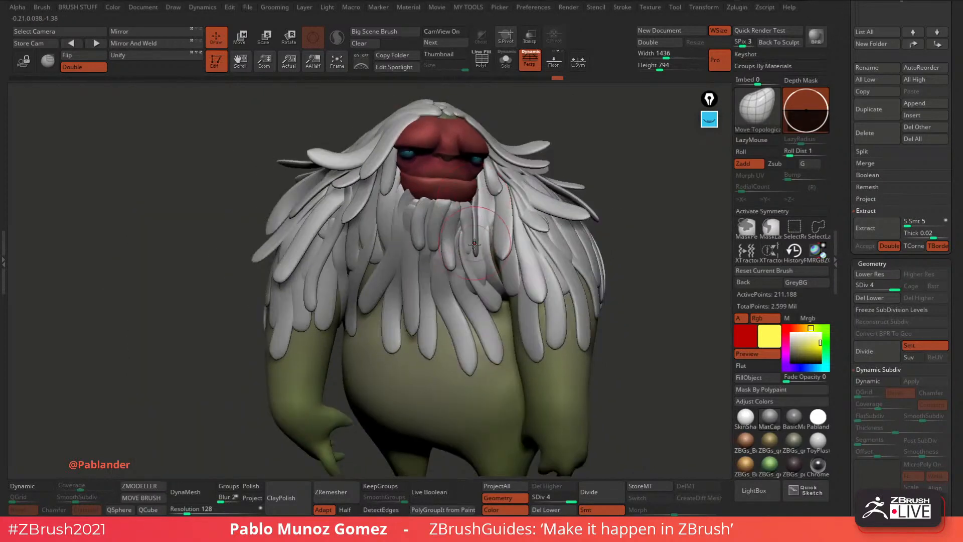
left_click_drag(474, 244, 465, 243)
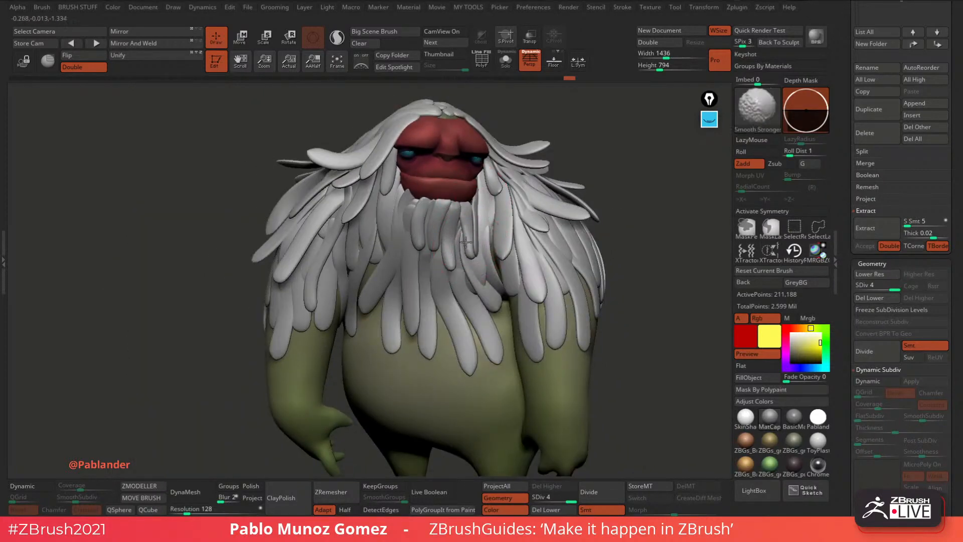
Nudge the strand roots along the forehead hairline into place with Move Topological.
mouse_move(466, 243)
right_mouse_down()
mouse_move(477, 157)
mouse_move(417, 173)
right_mouse_up()
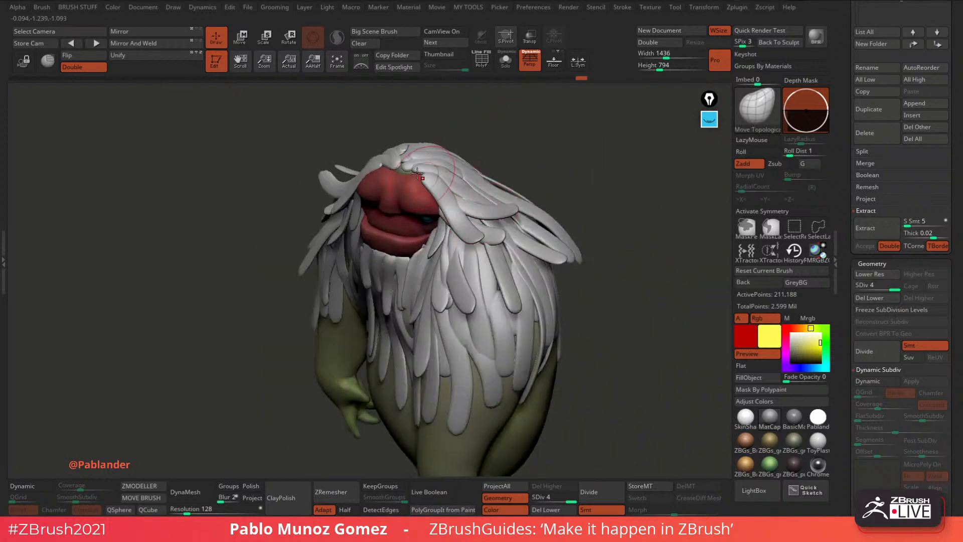
left_click_drag(415, 172, 408, 168)
mouse_move(409, 169)
right_mouse_down()
mouse_move(431, 173)
mouse_move(410, 168)
right_mouse_up()
mouse_move(411, 168)
left_mouse_down()
mouse_move(399, 164)
mouse_move(421, 175)
mouse_move(396, 172)
left_mouse_up()
right_click_drag(396, 171, 410, 163)
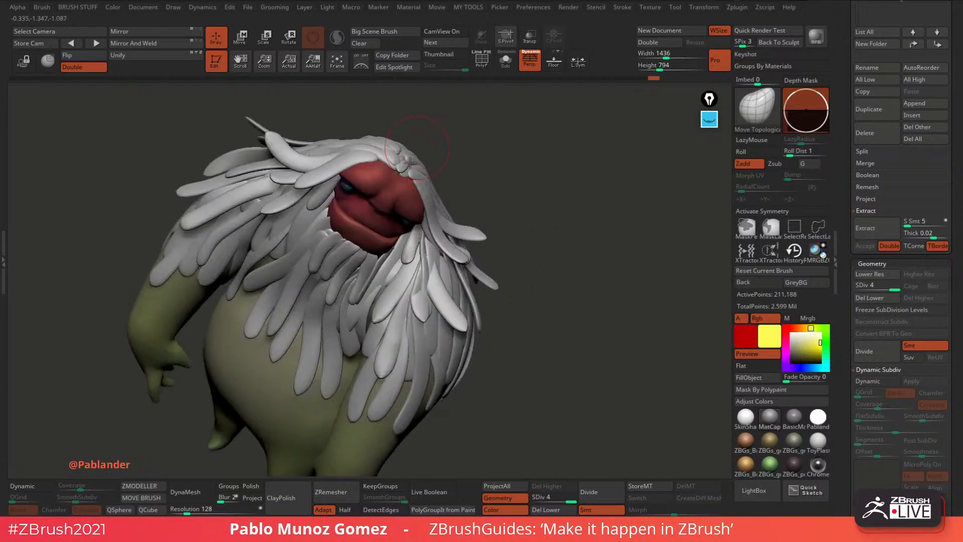
left_click_drag(398, 167, 396, 165)
Adjust the flared strand tips and outer silhouette strands over the creature's right shoulder.
left_click_drag(478, 155, 495, 156)
mouse_move(559, 199)
left_mouse_down("alt")
mouse_move(524, 160)
mouse_move(527, 176)
mouse_move(505, 200)
left_mouse_up("alt")
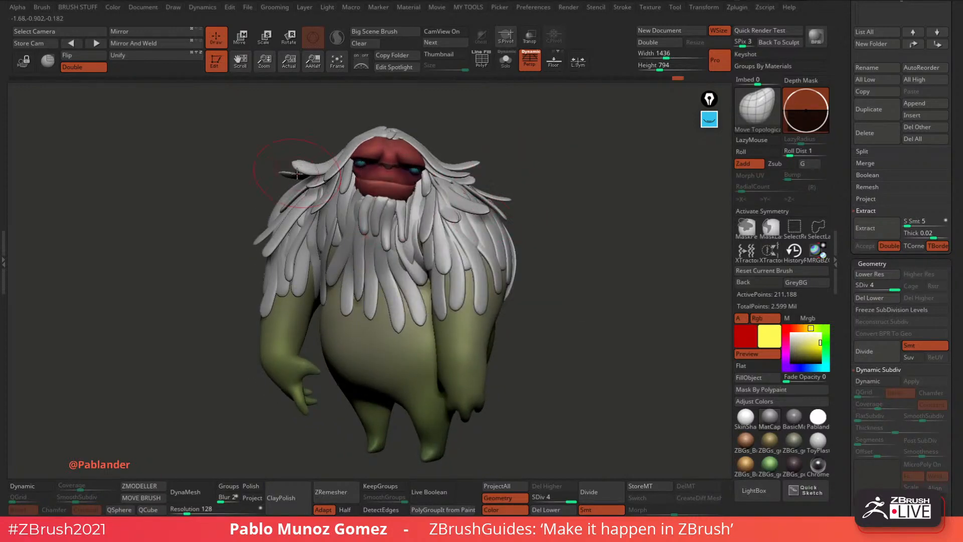
left_click_drag(292, 175, 305, 170)
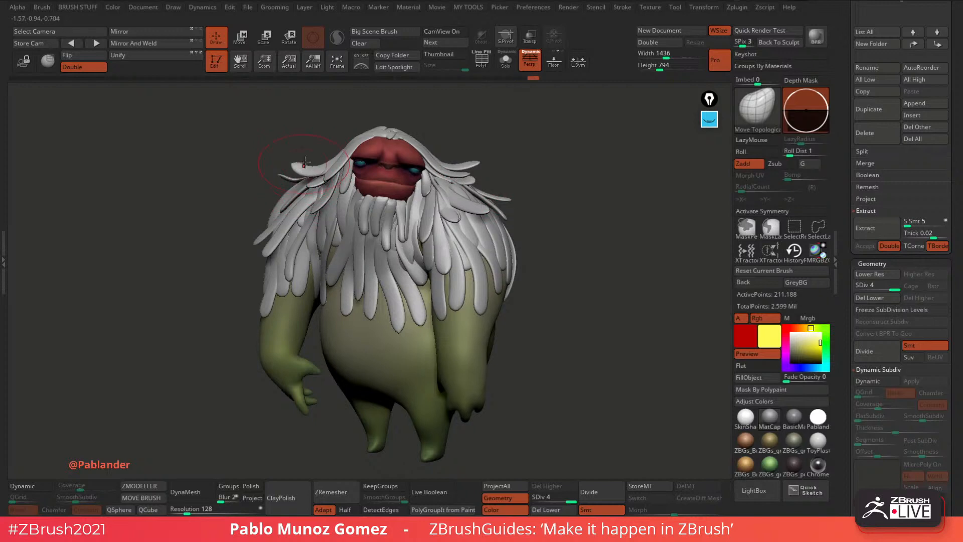
left_click_drag(268, 234, 265, 241)
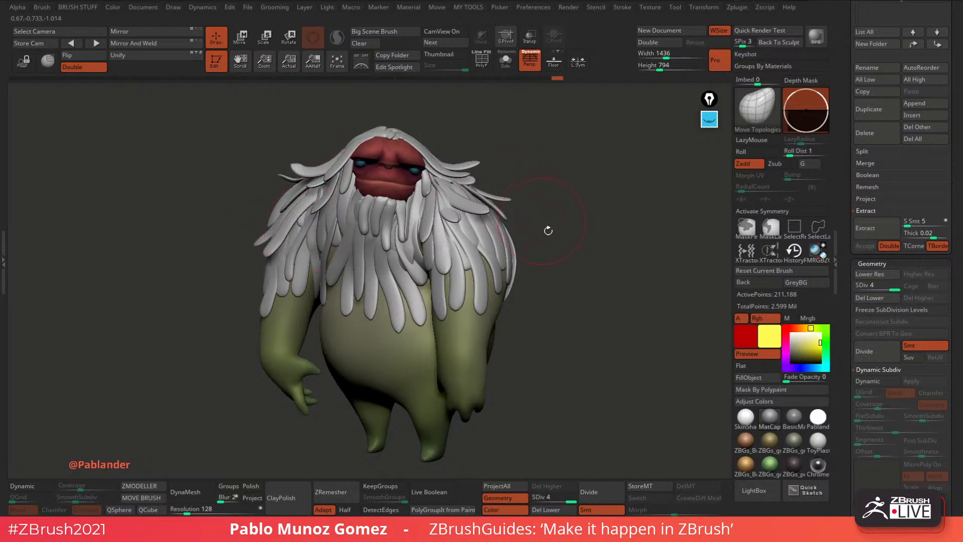
left_click_drag(549, 230, 550, 250)
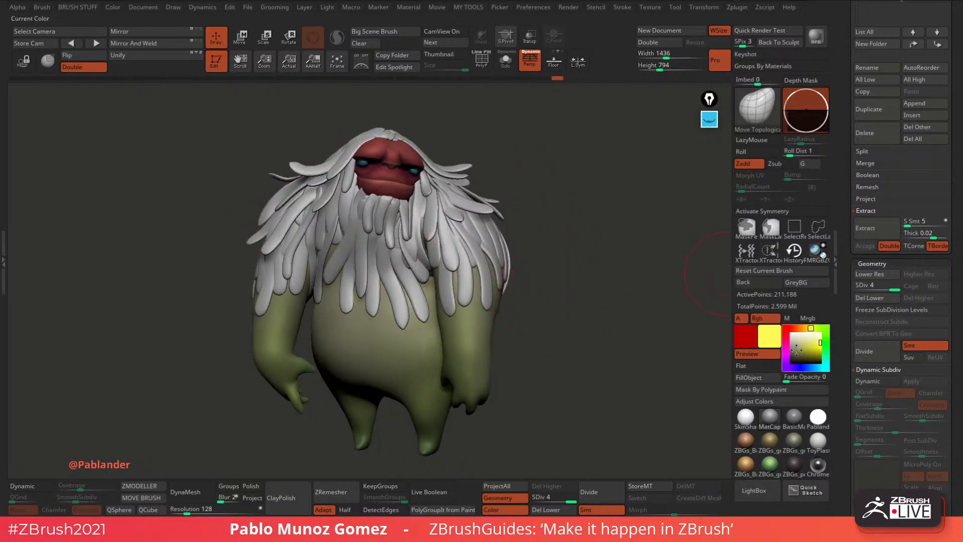
Apply the SkinShade4 material and fill the hair strands with a pale green colour sampled from the body.
key("c")
left_click(757, 379)
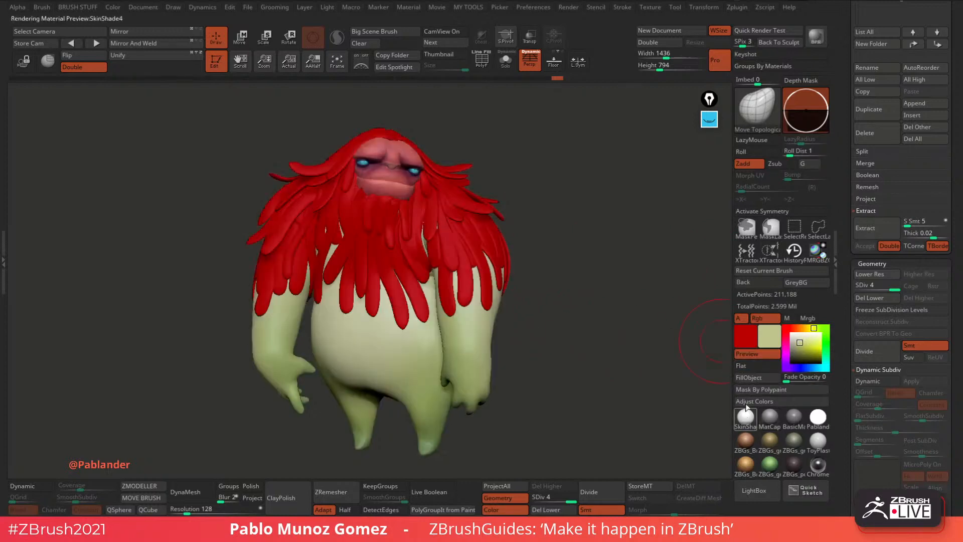
left_click_drag(770, 337, 477, 323)
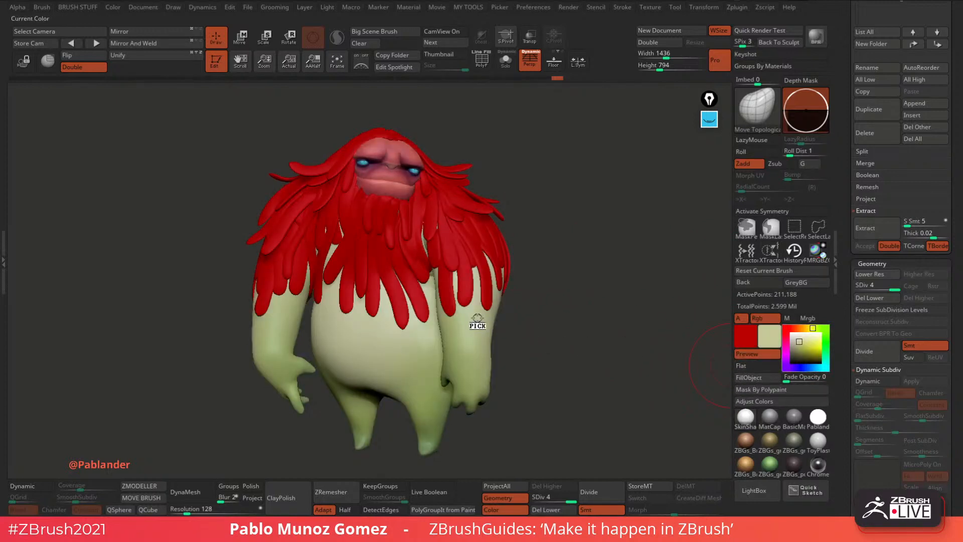
left_click(752, 335)
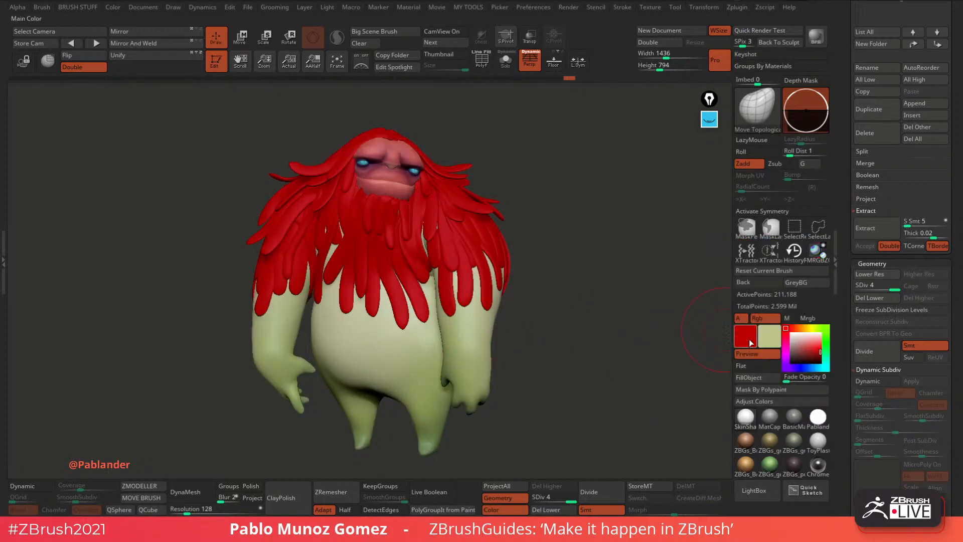
left_click(756, 377)
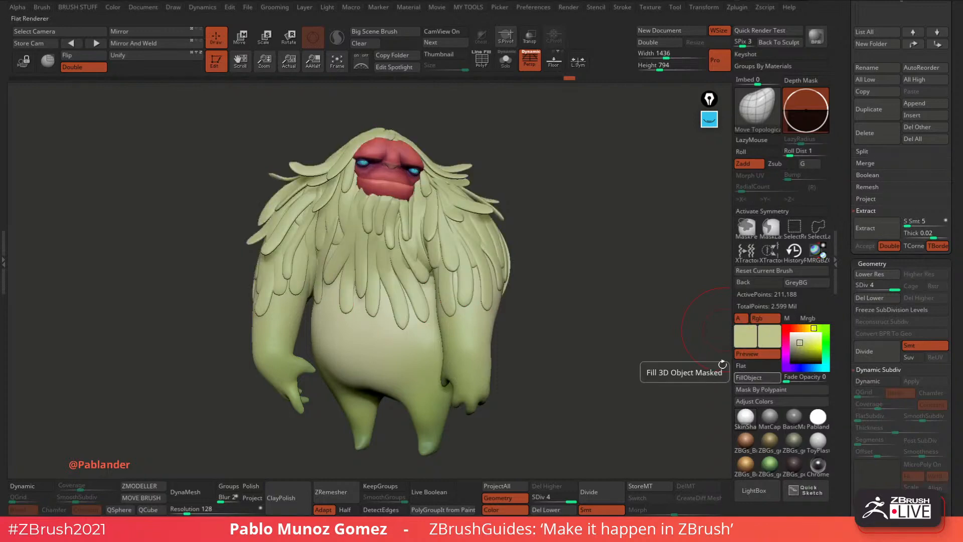
Compare the PM3D_Cube3D2 and PM3D_Cube3D2_1 hair subtools by toggling their visibility, ending with only PM3D_Cube3D2_1 shown and selected.
left_click_drag(582, 291, 555, 277)
left_click_drag(847, 179, 844, 273)
left_click(944, 256)
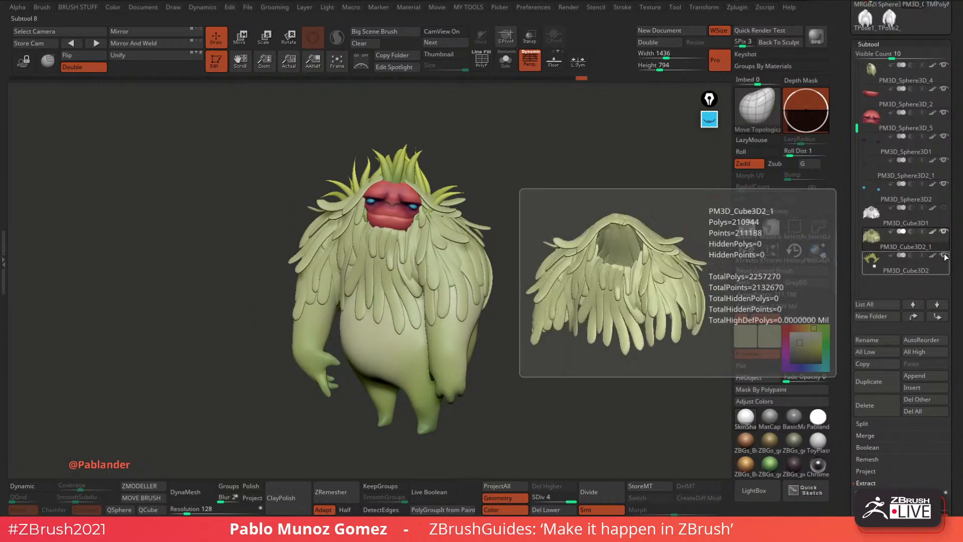
left_click(946, 235)
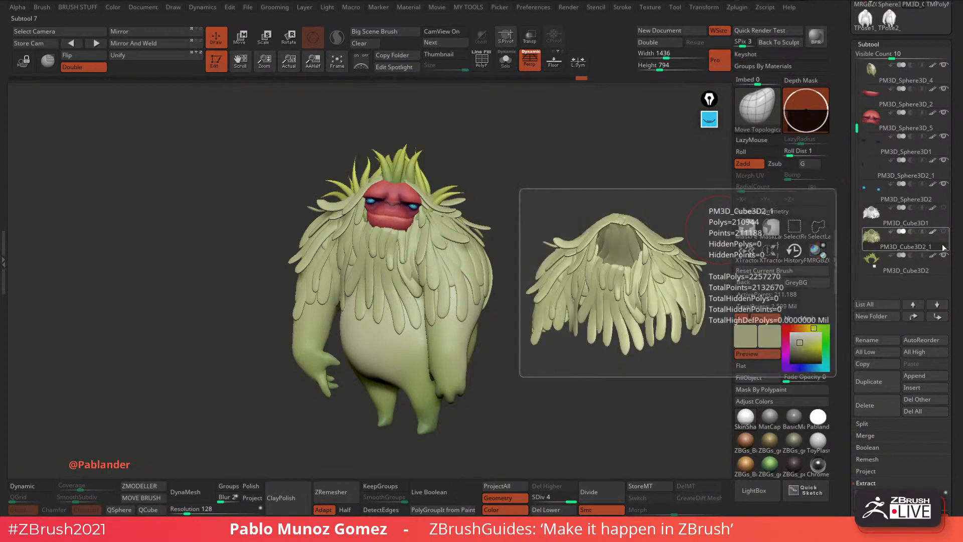
left_click(937, 267)
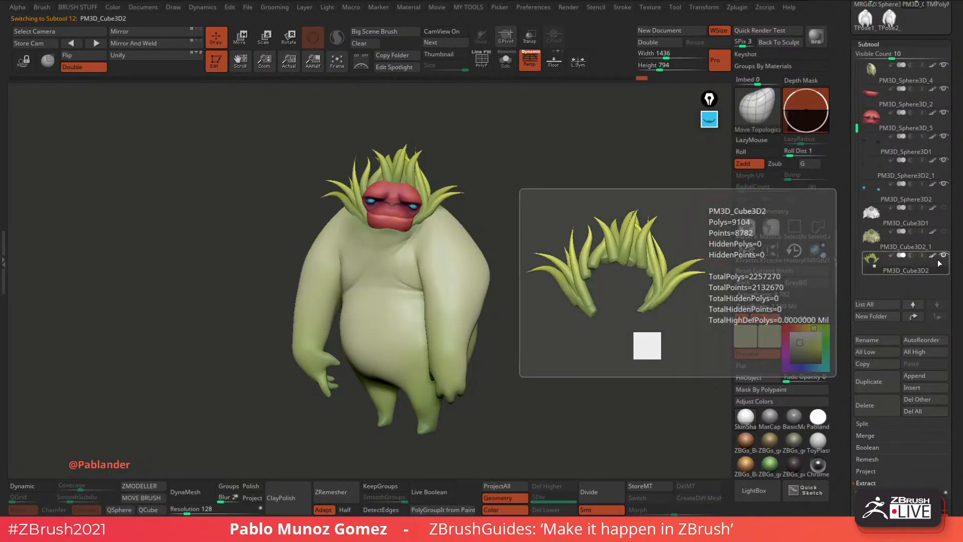
left_click(944, 232)
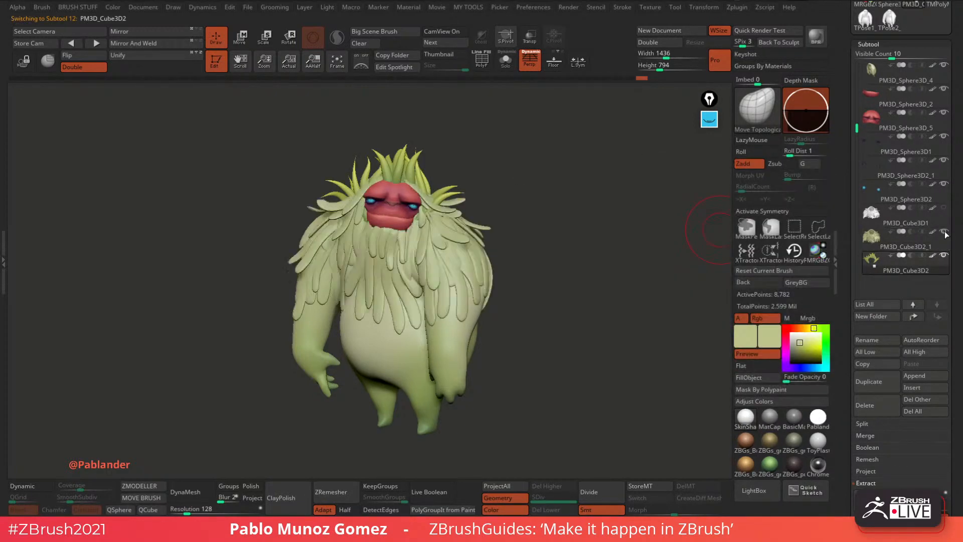
left_click(935, 244)
left_click_drag(627, 266, 602, 318)
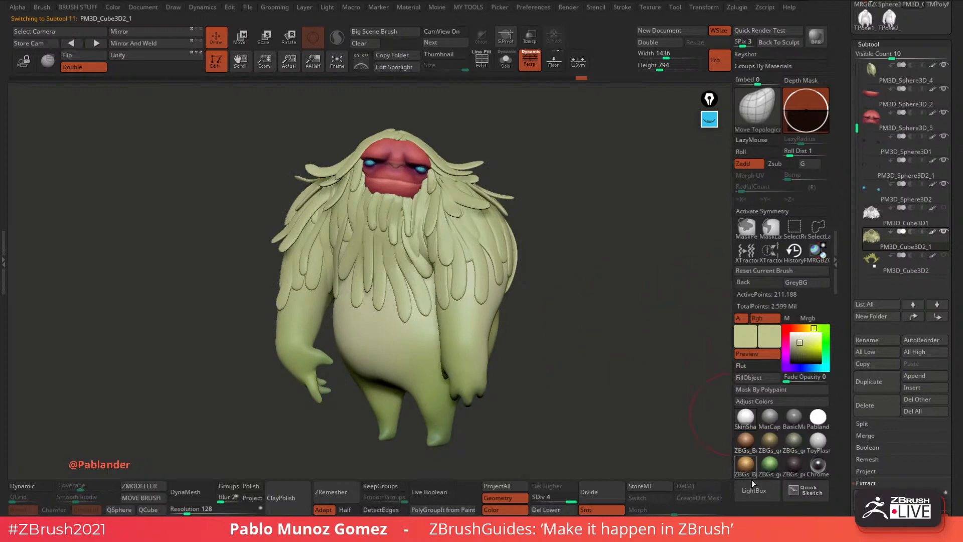
Load the ZBGs_Long_Hair brush from the Hair folder of the custom brush library.
left_click(751, 493)
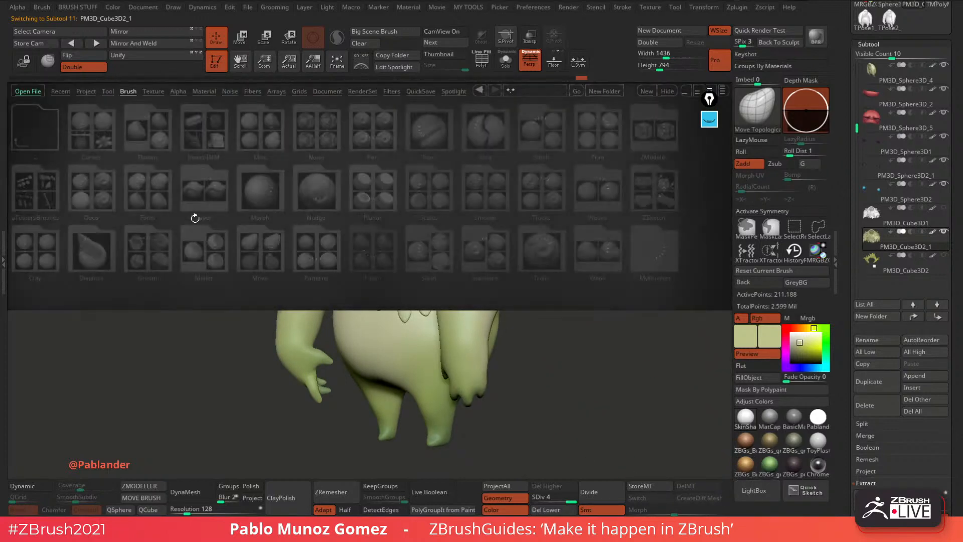
double_click(640, 237)
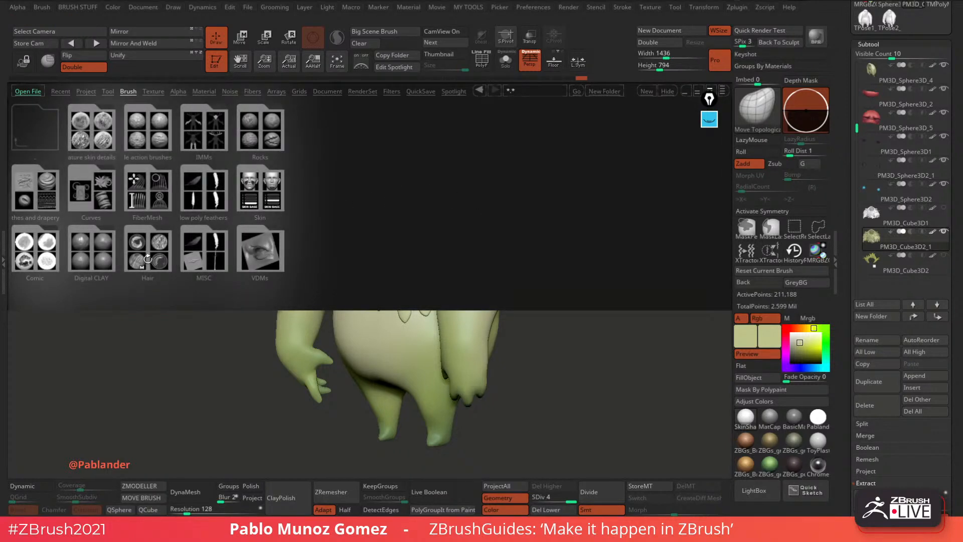
double_click(155, 249)
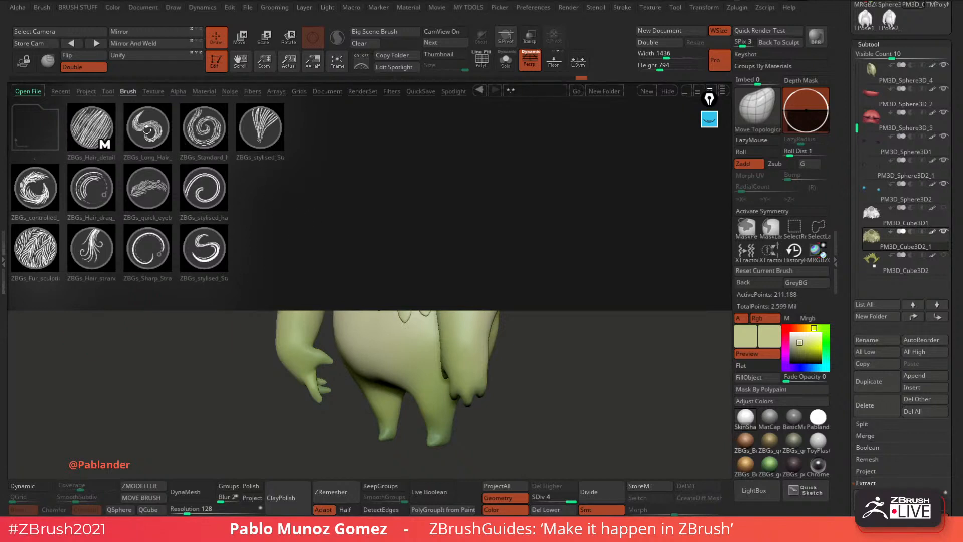
left_click(155, 132)
double_click(154, 131)
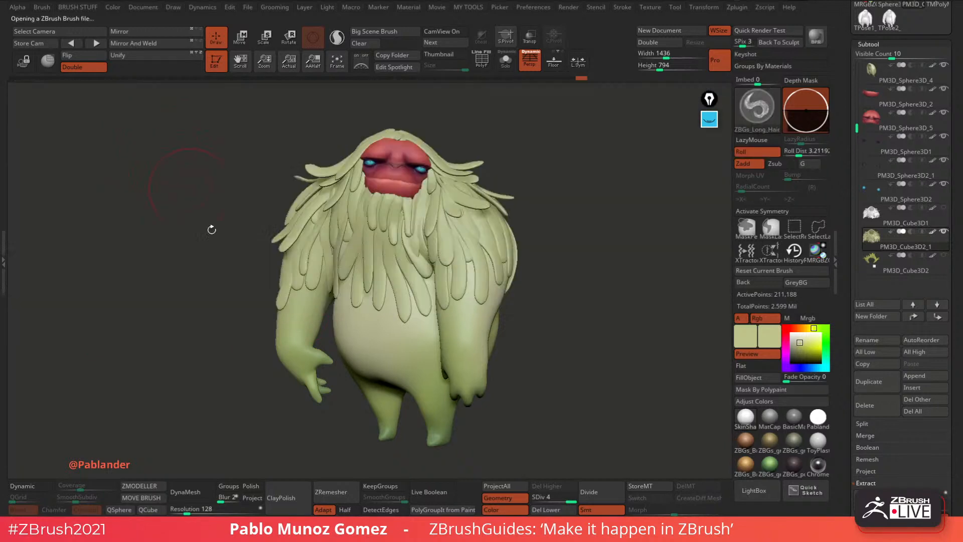
Isolate the body subtool PM3D_Sphere3D_4, switch to a MatCap material and turn off colour painting for the brush.
left_click(460, 297, "alt")
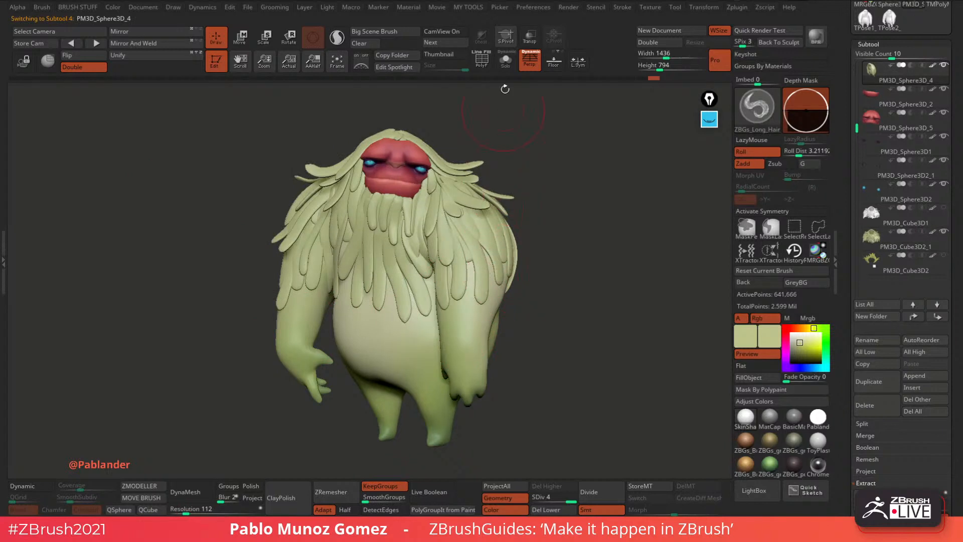
left_click(505, 61)
key("space")
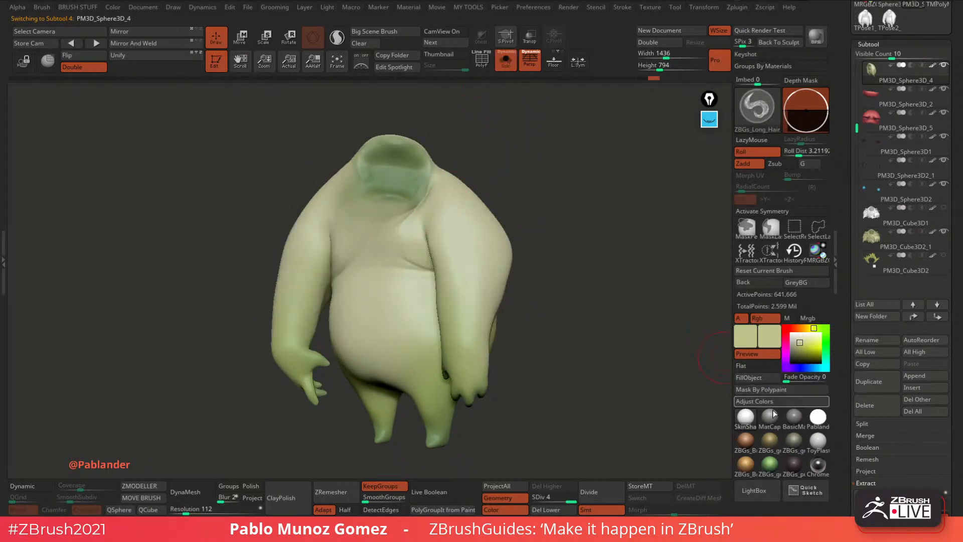
left_click(774, 415)
left_click_drag(590, 324, 678, 345, "alt")
left_click(768, 321)
Try sculpting long hair strokes down the creature's left shoulder and upper arm, and undo them.
left_click_drag(433, 213, 491, 322)
key("ctrl+z")
left_click_drag(422, 217, 451, 340)
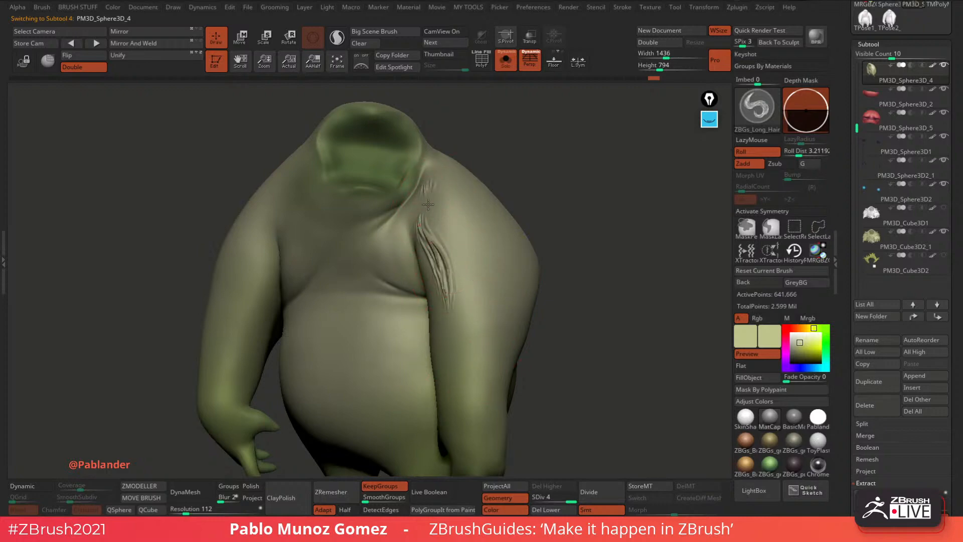
left_click_drag(429, 199, 473, 281)
left_click_drag(447, 171, 505, 300)
key("ctrl+z")
key("ctrl+z")
key("ctrl+z")
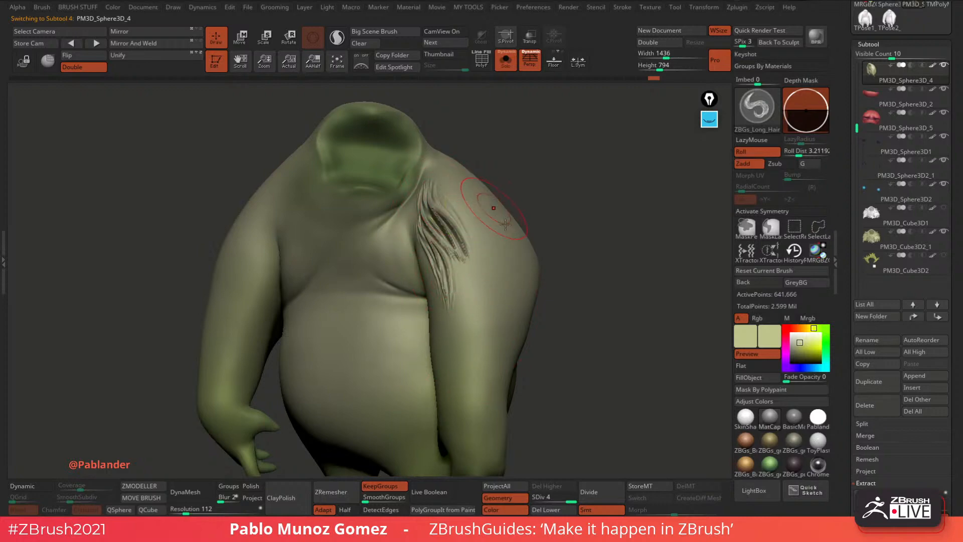
Load the ZBGs hair strand brush and test a stroke on the creature's left shoulder, undoing it.
left_click(756, 490)
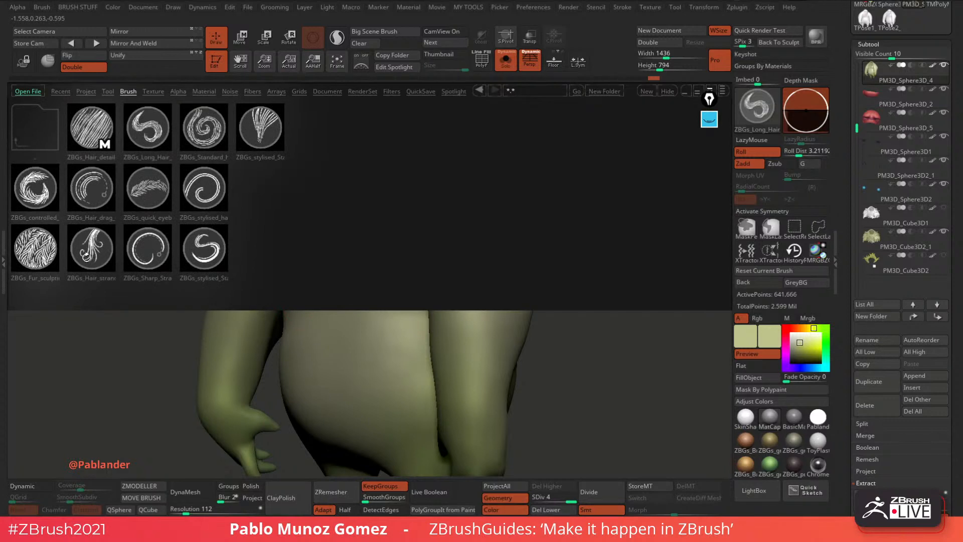
double_click(87, 255)
left_click_drag(435, 187, 461, 320)
key("ctrl+z")
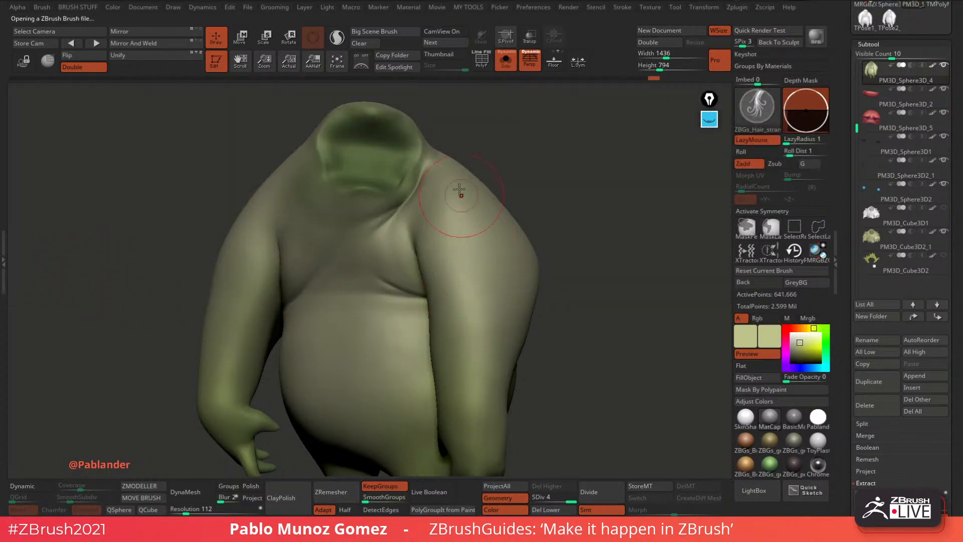
Try sculpting several hair strands down the creature's left shoulder and upper arm, and undo them.
mouse_move(449, 190)
left_mouse_down()
mouse_move(489, 274)
mouse_move(457, 297)
mouse_move(450, 359)
left_mouse_up()
left_click_drag(467, 242, 471, 361)
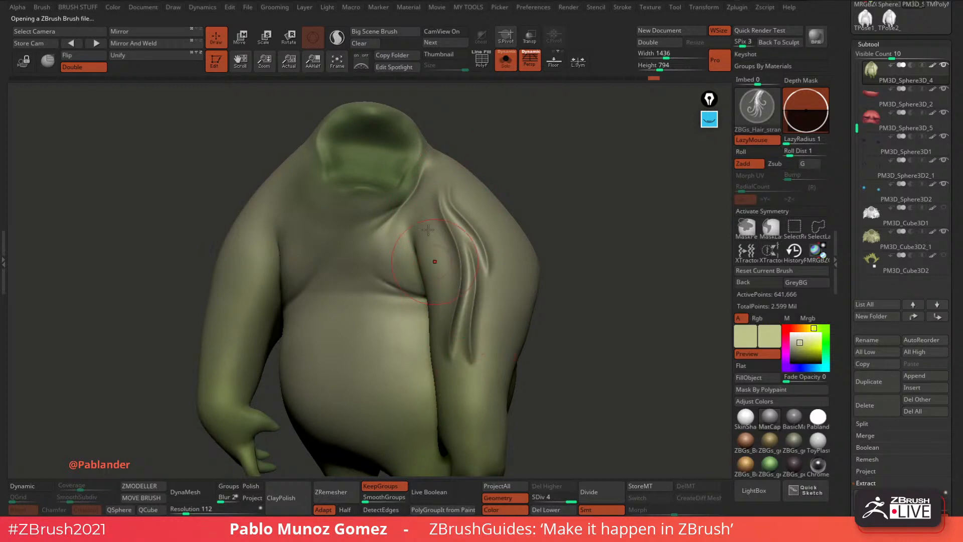
left_click_drag(432, 198, 453, 294)
left_click_drag(462, 177, 516, 292)
Load the ZBGs stylised standard clump brush from the custom hair brush folder.
left_click(755, 492)
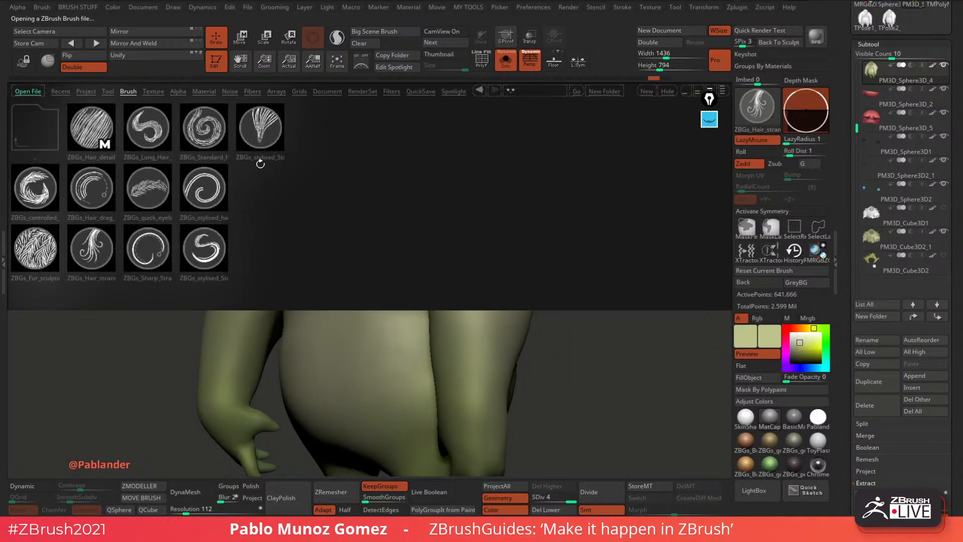
double_click(274, 132)
key("ctrl+z")
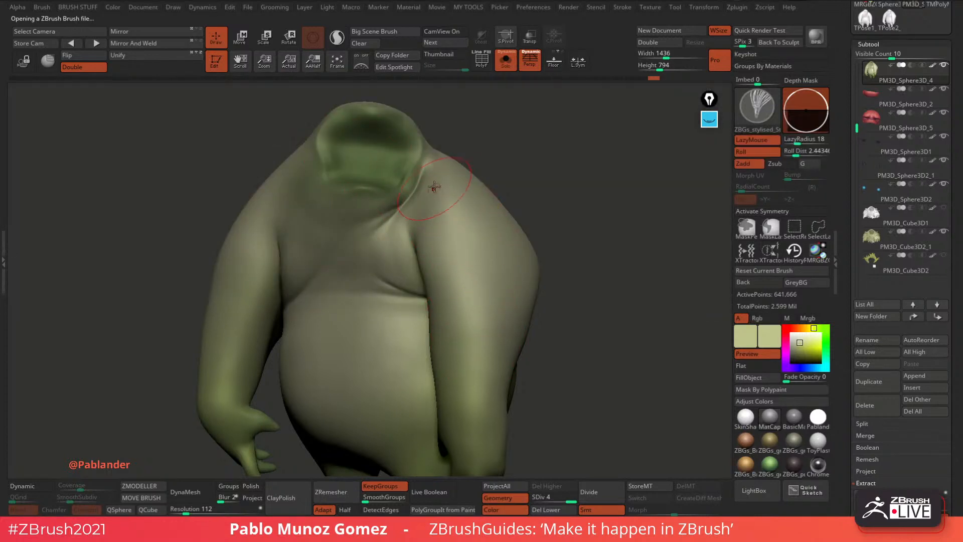
Try single hair clump strokes from the creature's left shoulder down the arm, undoing each one.
mouse_move(433, 187)
left_mouse_down()
mouse_move(432, 256)
mouse_move(444, 289)
left_mouse_up()
key("ctrl+z")
left_click_drag(443, 200, 483, 370)
key("ctrl+z")
mouse_move(437, 164)
left_mouse_down()
mouse_move(414, 213)
mouse_move(484, 314)
left_mouse_up()
left_click_drag(558, 318, 581, 246, "alt")
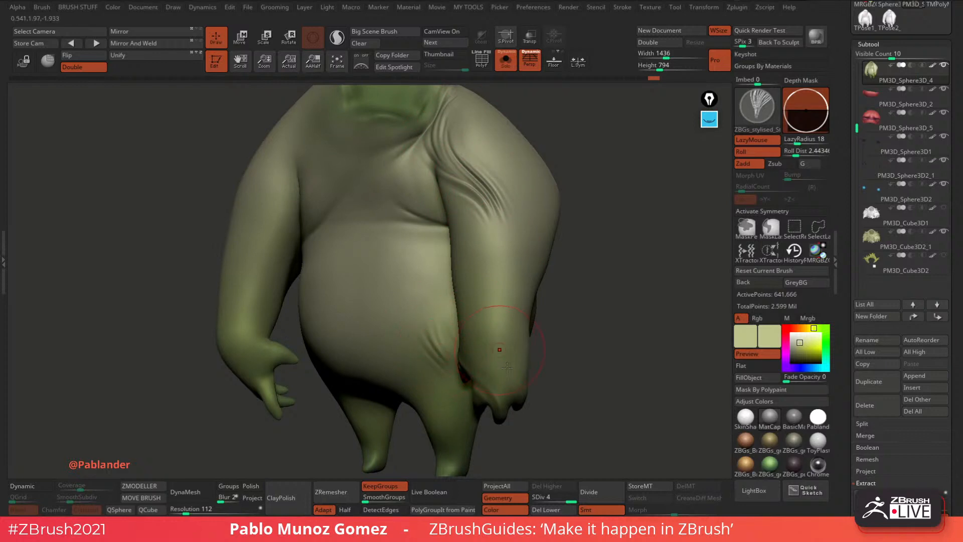
key("ctrl+z")
Open the brush's Curve settings and try more clump strokes over the left shoulder and upper arm, undoing them.
mouse_move(44, 8)
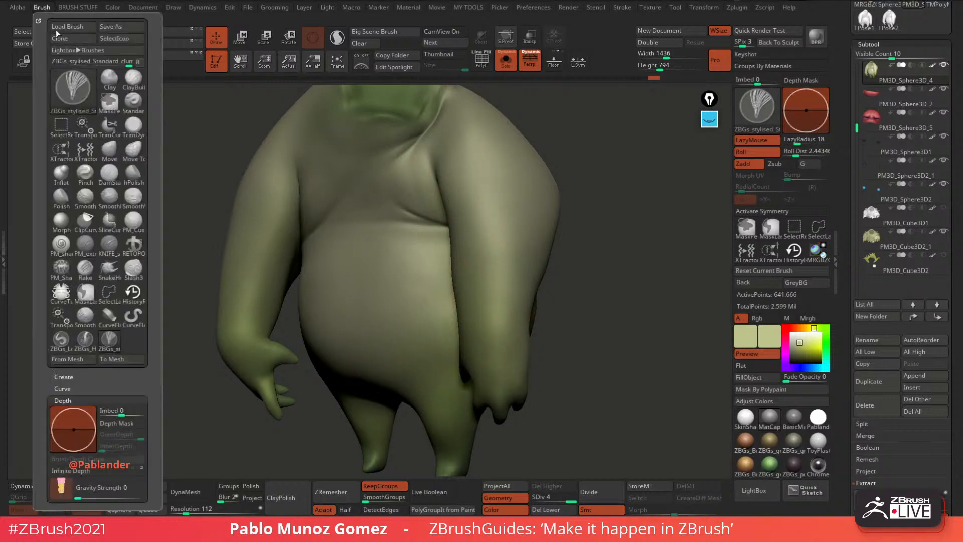
left_click_drag(126, 379, 131, 280)
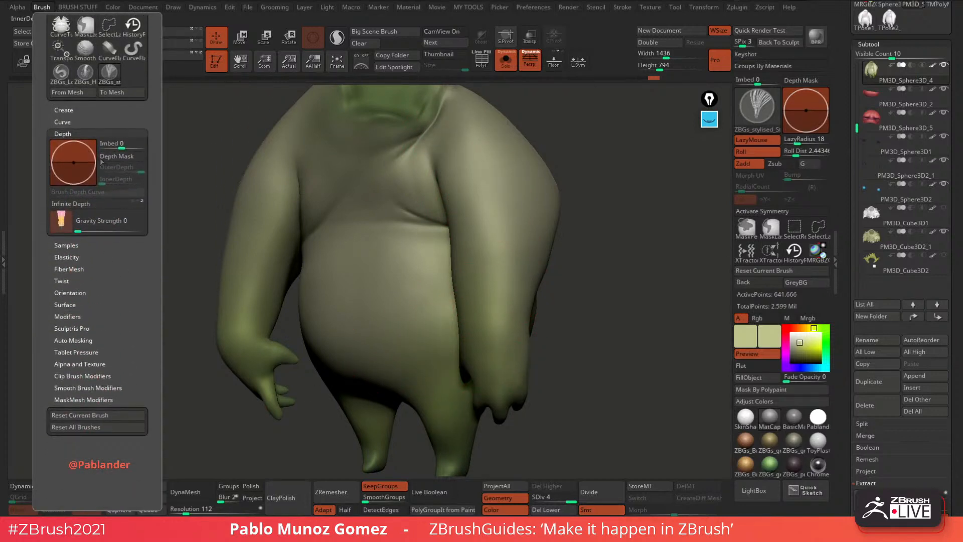
left_click(85, 123)
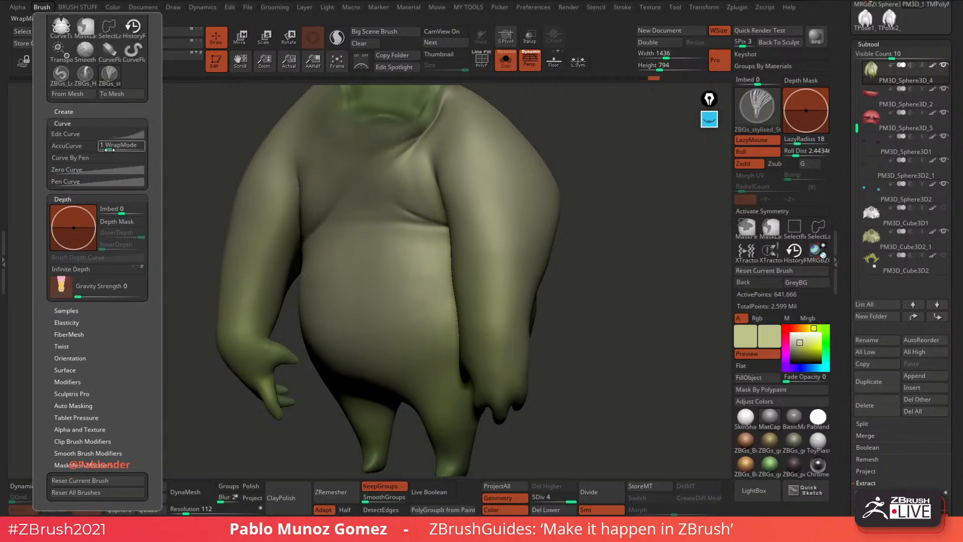
left_click_drag(454, 138, 542, 300)
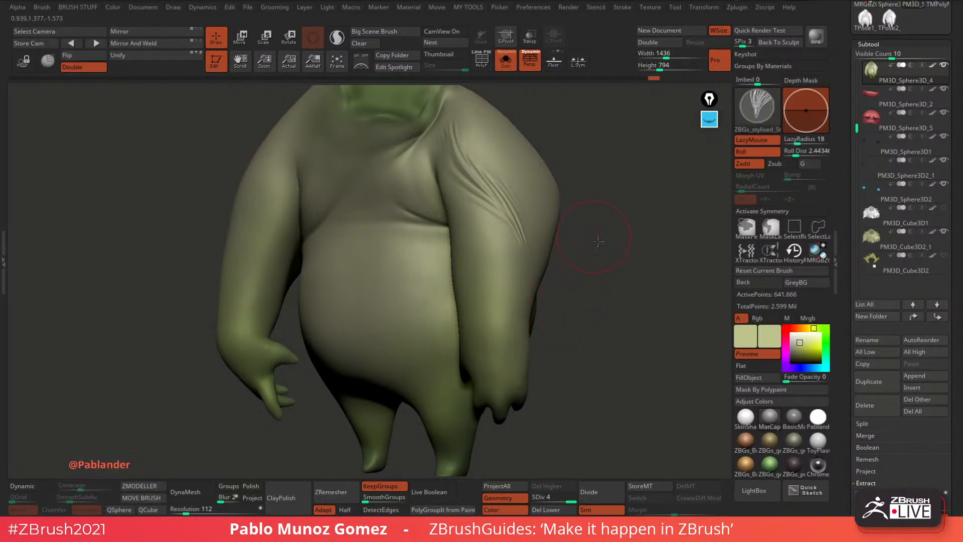
left_click_drag(599, 241, 561, 251)
key("ctrl+z")
mouse_move(434, 144)
left_mouse_down()
mouse_move(441, 211)
mouse_move(453, 214)
mouse_move(457, 201)
mouse_move(423, 204)
mouse_move(458, 279)
left_mouse_up()
key("ctrl+z")
Store a morph target of the smooth body and sculpt overlapping hair clumps down the front of the left shoulder and arm.
key("space")
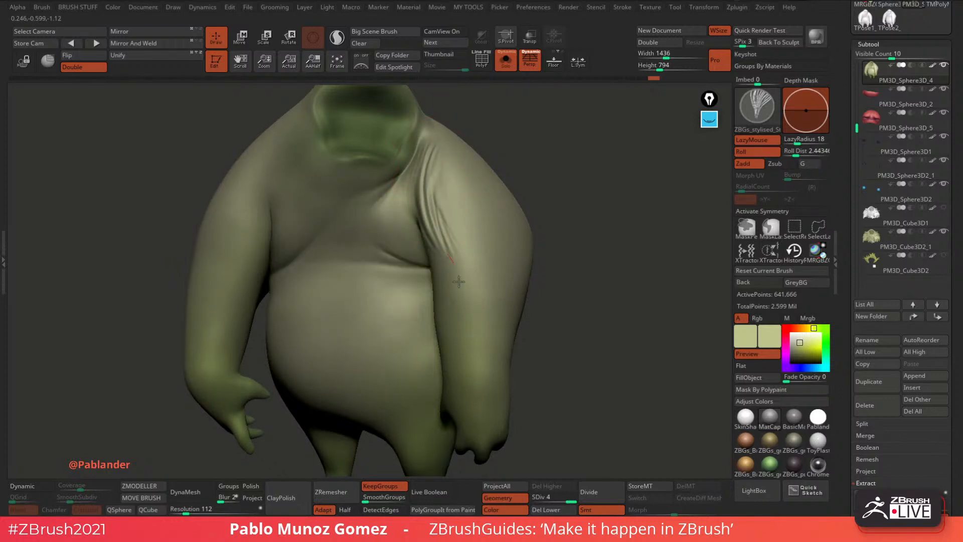
left_click_drag(447, 183, 482, 317)
key("ctrl+z")
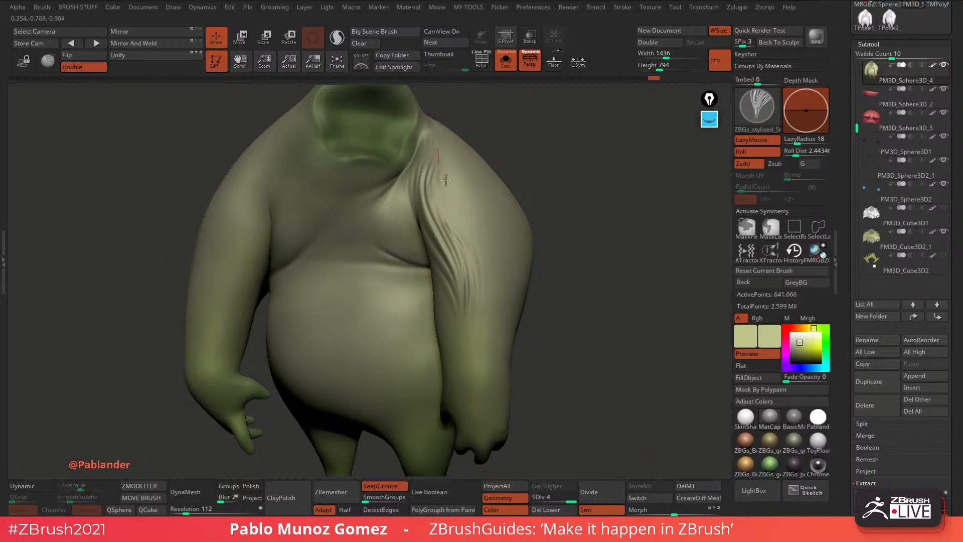
left_click_drag(445, 178, 479, 273)
left_click_drag(602, 221, 533, 208)
left_click_drag(447, 143, 475, 282)
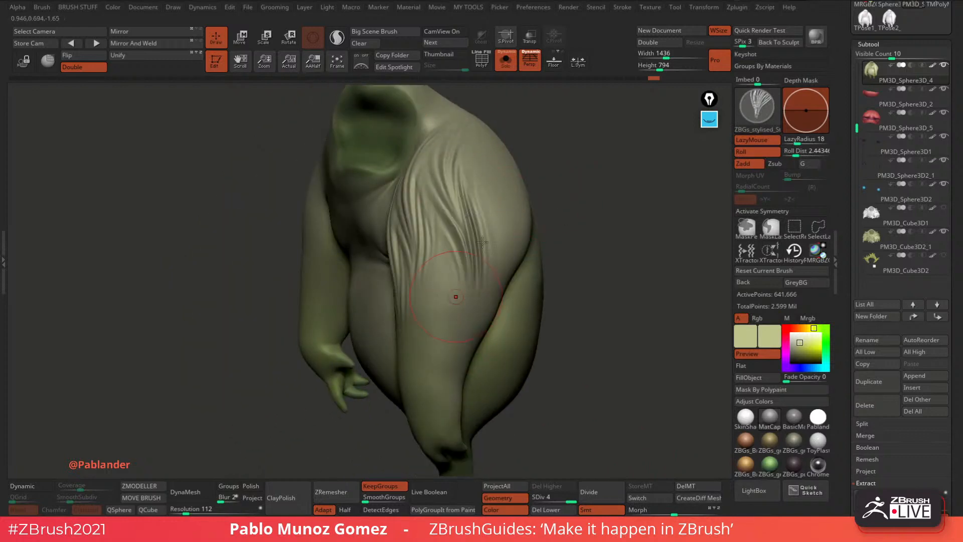
mouse_move(478, 132)
left_mouse_down()
mouse_move(497, 238)
mouse_move(486, 283)
left_mouse_up()
left_click_drag(444, 251, 446, 348)
Sculpt downward hair clumps across the outer side and back of the left shoulder.
left_click_drag(608, 257, 520, 256)
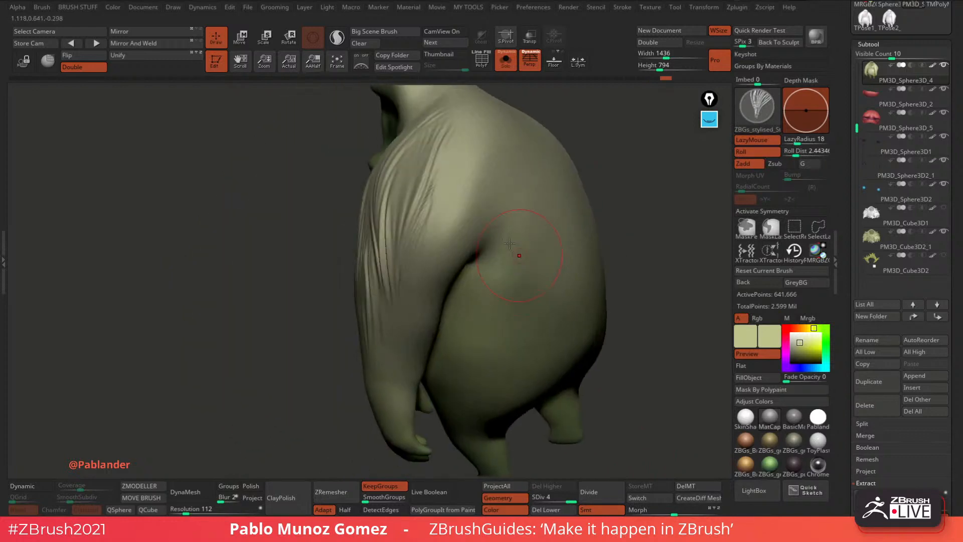
mouse_move(461, 125)
left_mouse_down()
mouse_move(455, 211)
mouse_move(413, 296)
left_mouse_up()
left_click_drag(489, 147, 448, 271)
left_click_drag(517, 190, 483, 290)
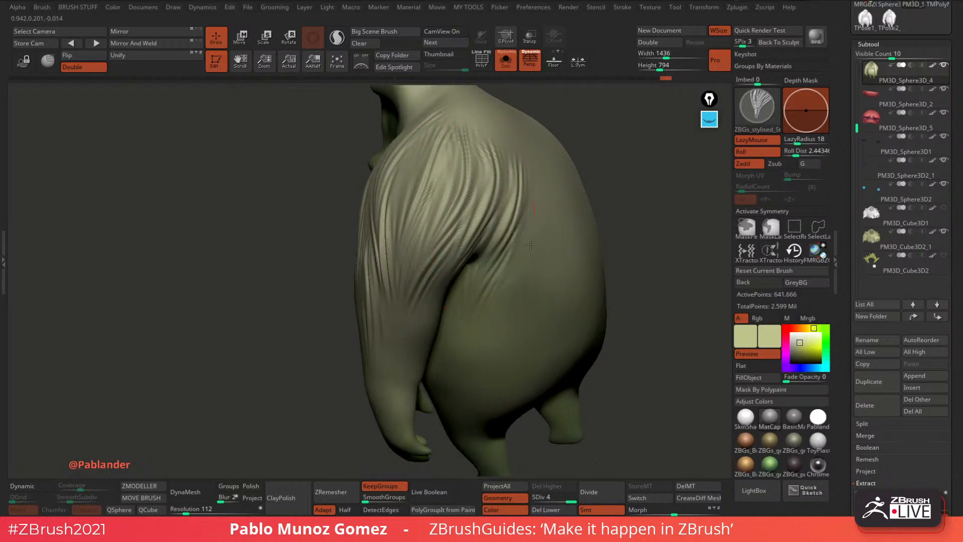
left_click_drag(535, 210, 494, 336)
Sculpt flowing hair clumps from the right shoulder down the front of the right upper arm.
mouse_move(620, 236)
left_mouse_down()
mouse_move(645, 230)
mouse_move(623, 224)
mouse_move(633, 224)
left_mouse_up()
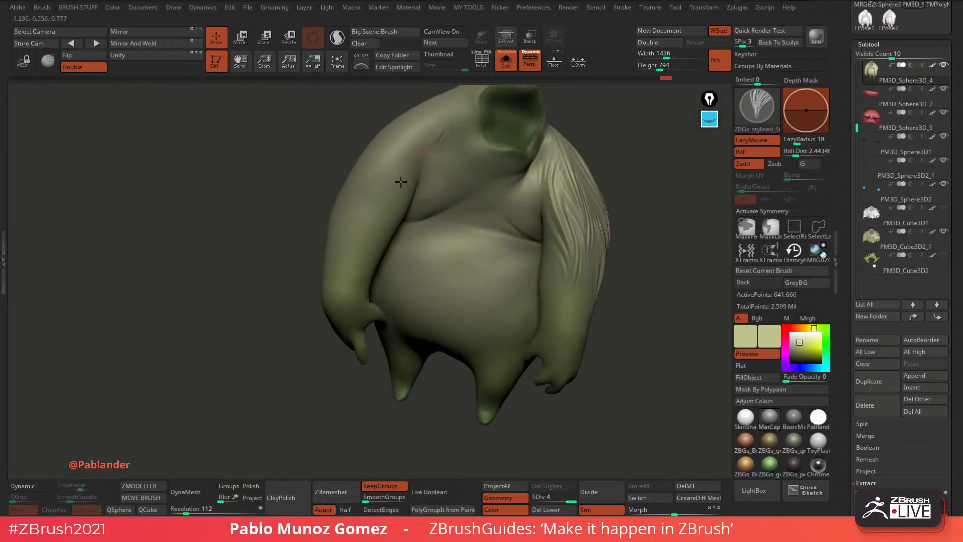
mouse_move(433, 131)
left_mouse_down()
mouse_move(390, 218)
mouse_move(369, 207)
left_mouse_up()
left_click_drag(323, 183, 396, 208)
left_click_drag(422, 170, 346, 258)
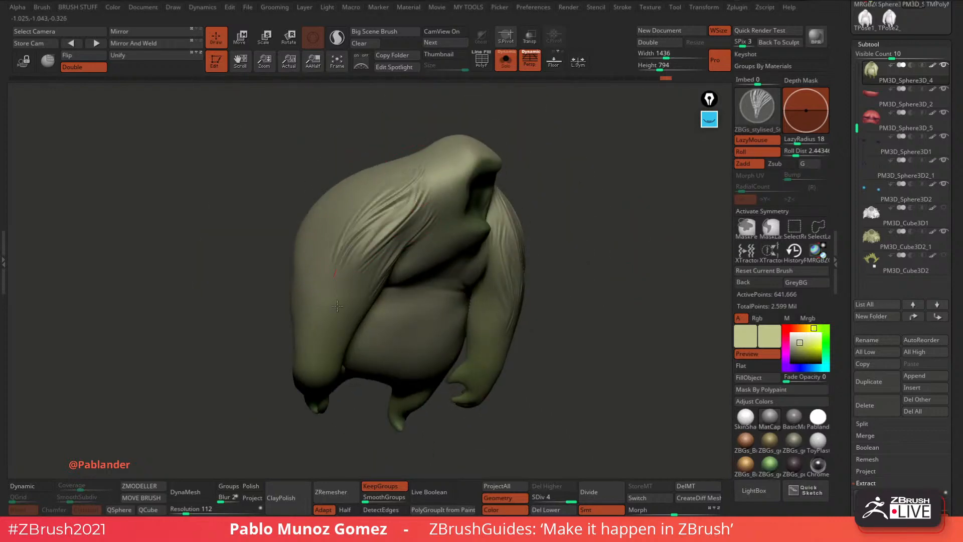
left_click_drag(592, 221, 482, 210)
left_click_drag(321, 191, 422, 219)
mouse_move(433, 187)
left_mouse_down()
mouse_move(396, 228)
mouse_move(386, 296)
left_mouse_up()
left_click_drag(306, 206, 386, 212)
left_click_drag(426, 251, 365, 310)
left_click_drag(347, 346, 351, 304)
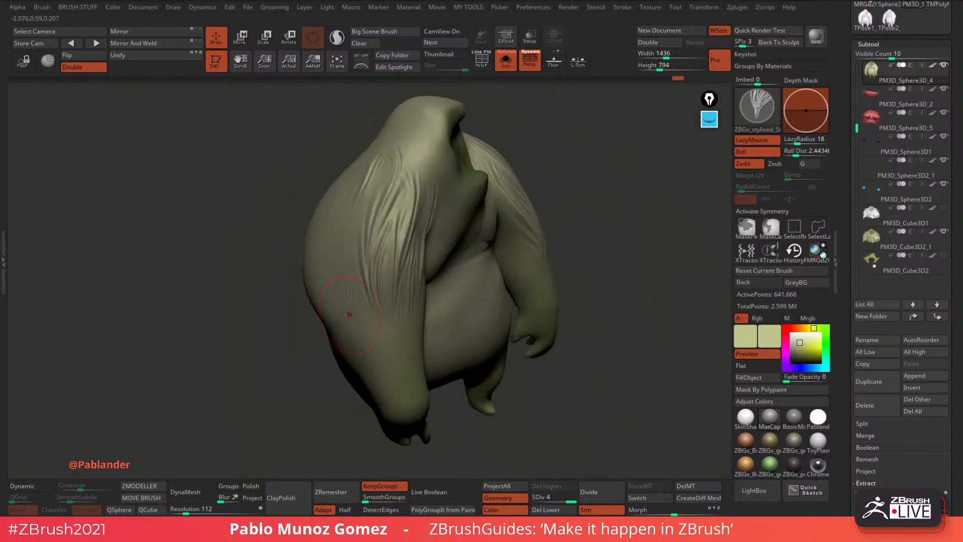
Cover the outer side and back of the right shoulder and arm with long hair clumps.
left_click_drag(285, 325, 374, 239)
mouse_move(419, 163)
left_mouse_down()
mouse_move(418, 295)
mouse_move(431, 284)
left_mouse_up()
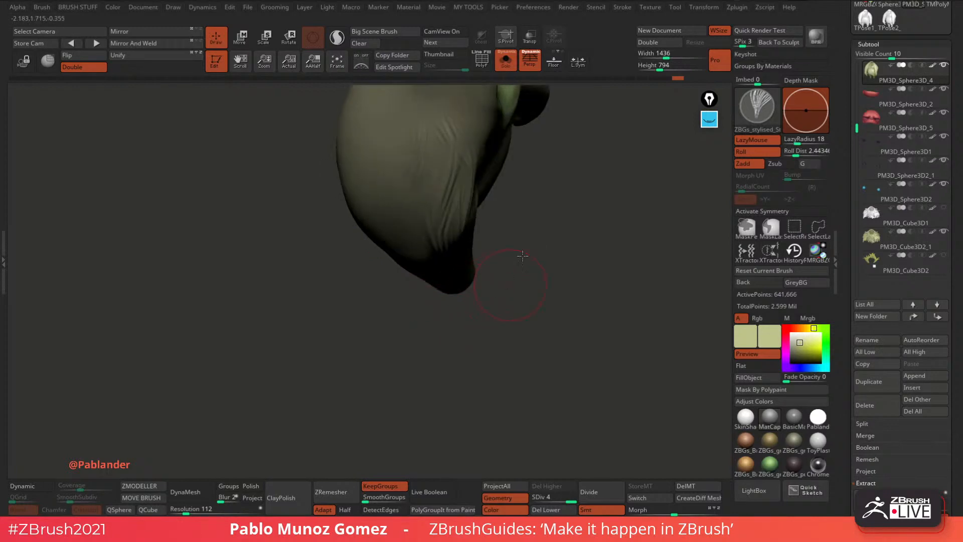
left_click_drag(522, 256, 507, 216)
left_click_drag(419, 168, 398, 368)
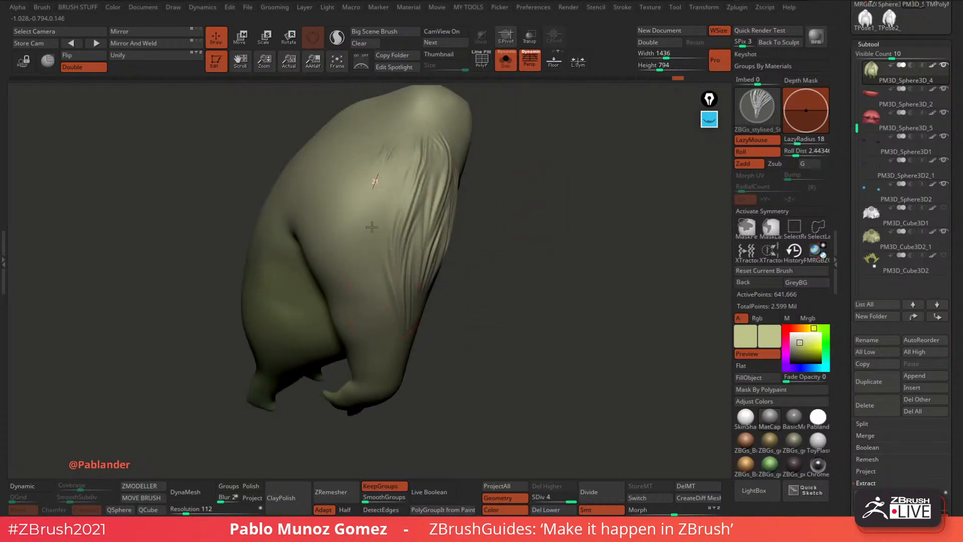
left_click_drag(380, 157, 371, 290)
left_click_drag(350, 160, 350, 288)
left_click_drag(326, 163, 335, 281)
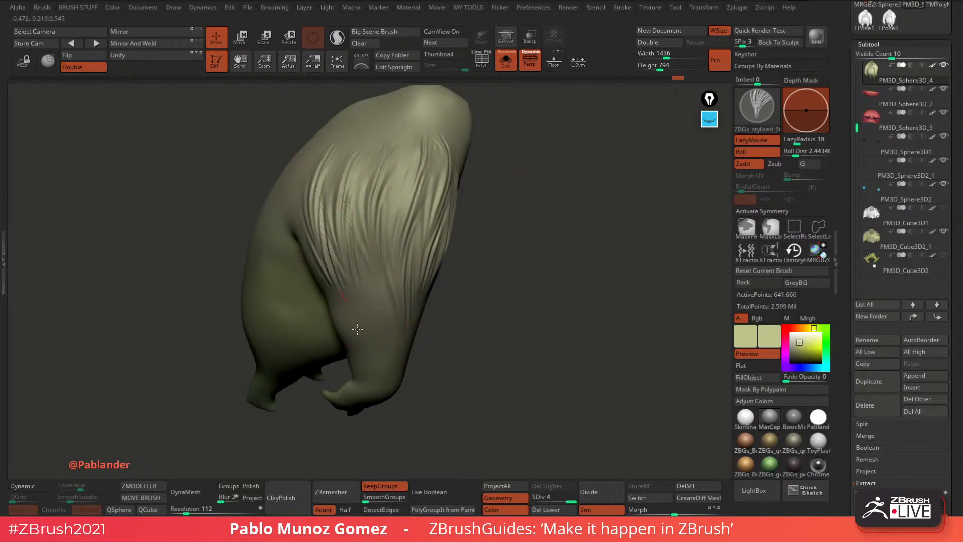
left_click_drag(507, 266, 398, 279)
left_click_drag(357, 212, 325, 265)
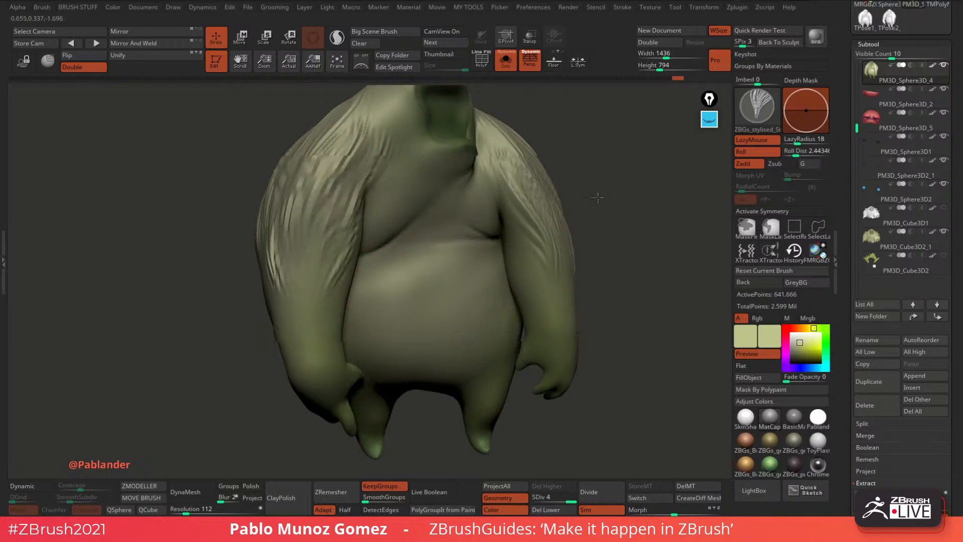
Add and smooth a hair clump on the right upper arm, and extend the strands onto the chest.
left_click_drag(597, 198, 563, 209)
left_click_drag(627, 221, 576, 228, "alt")
left_click_drag(269, 230, 255, 299)
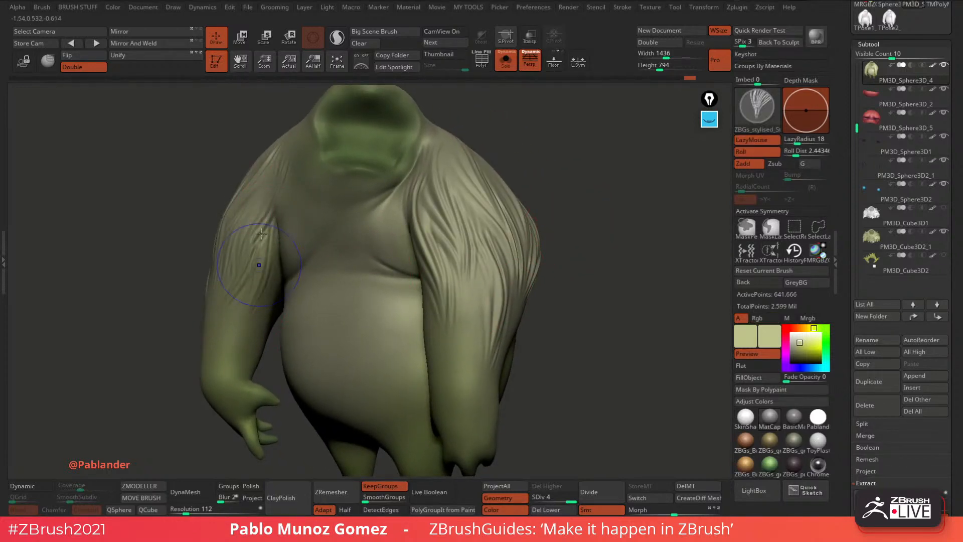
left_click_drag(259, 265, 237, 274, "shift")
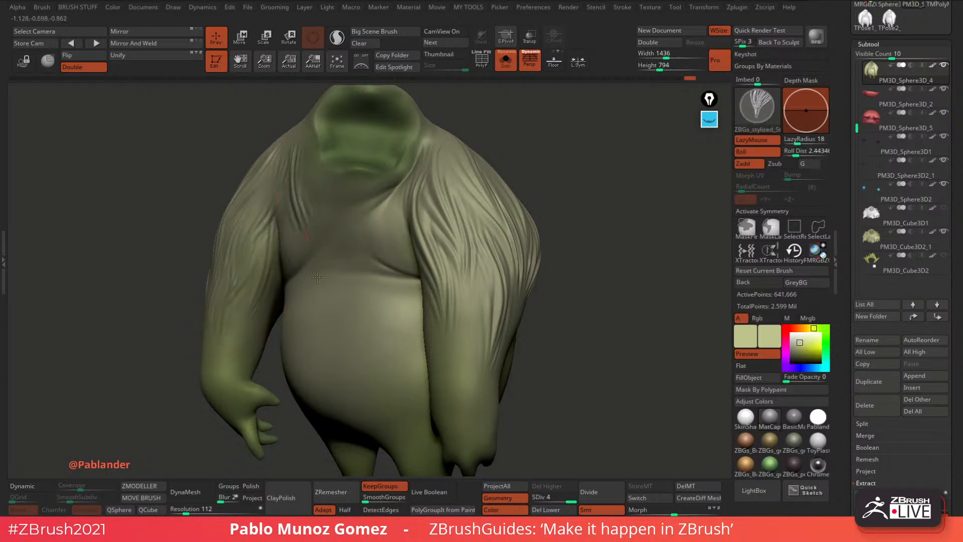
Turn off Solo mode to show the whole creature and restore the body's smooth geometry from the morph target.
left_click(505, 63)
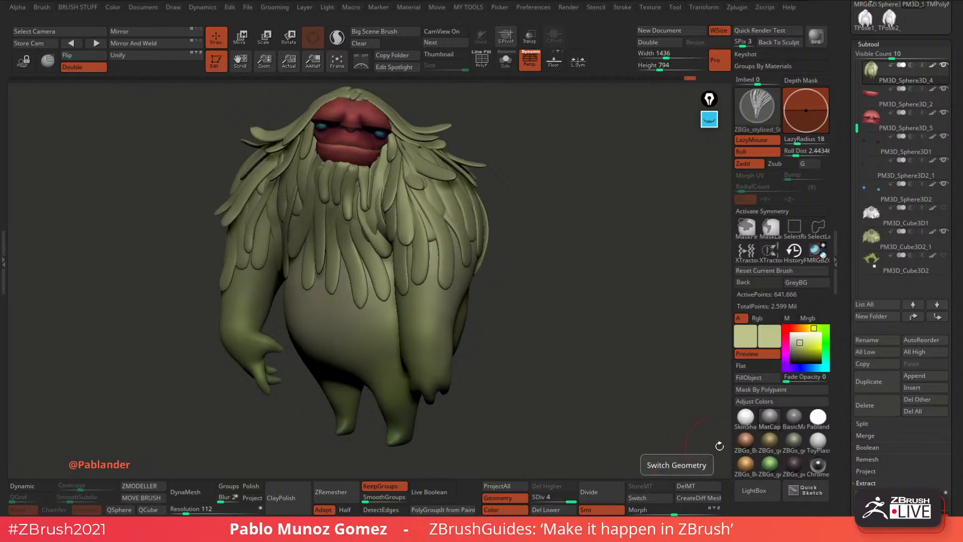
left_click(703, 498)
left_click_drag(576, 299, 559, 337)
left_click(506, 59)
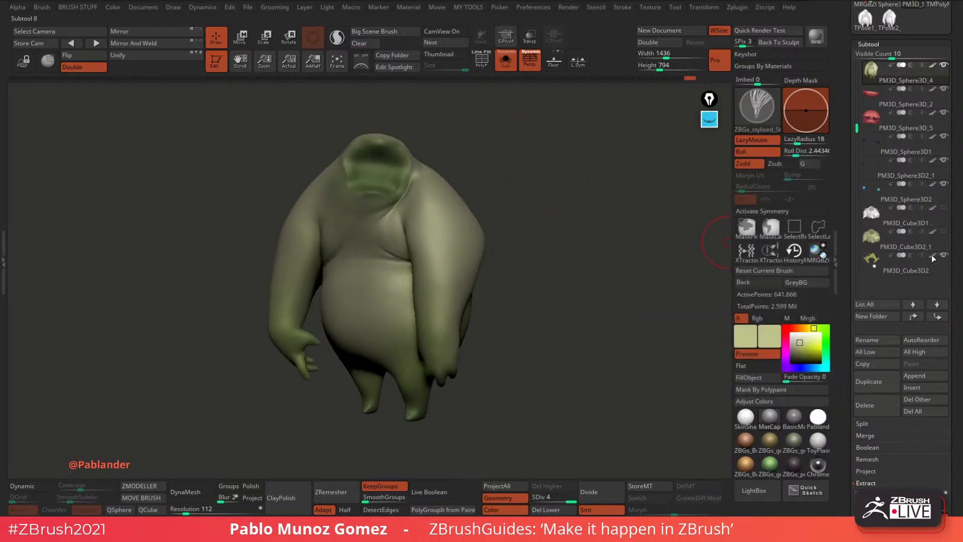
left_click(506, 59)
left_click_drag(544, 213, 580, 281)
Show the spiky hair subtool PM3D_Cube3D2 and hide the strand hair subtool PM3D_Cube3D2_1.
left_click(945, 252)
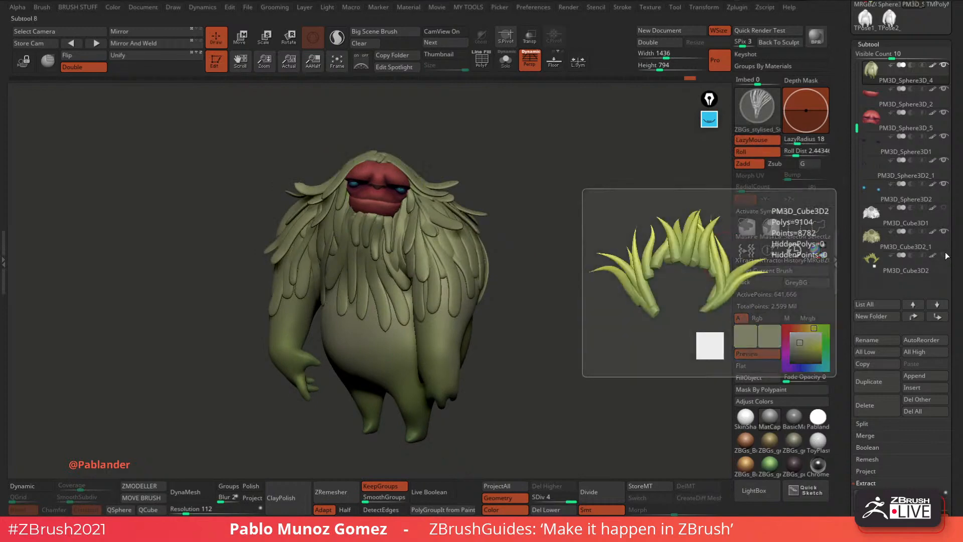
left_click(945, 253)
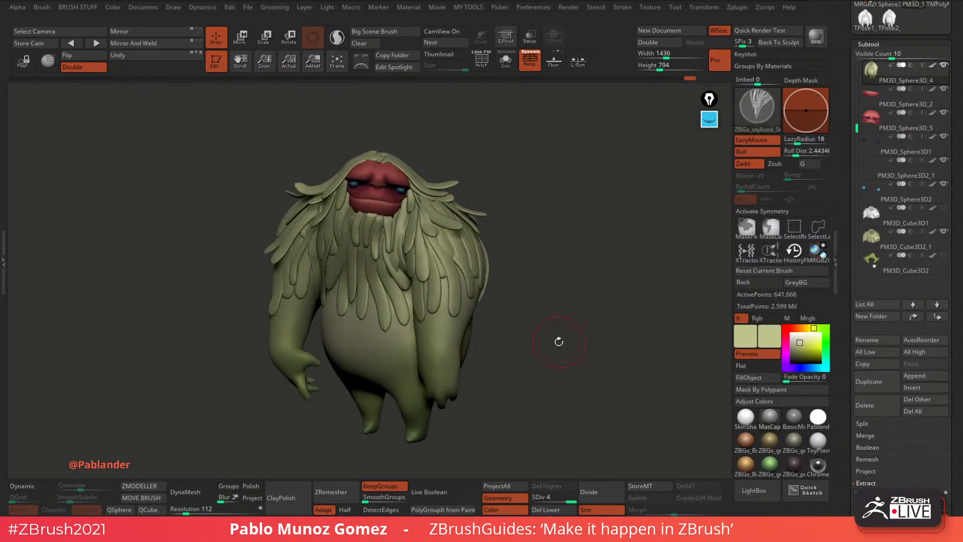
left_click(945, 255)
left_click(945, 231)
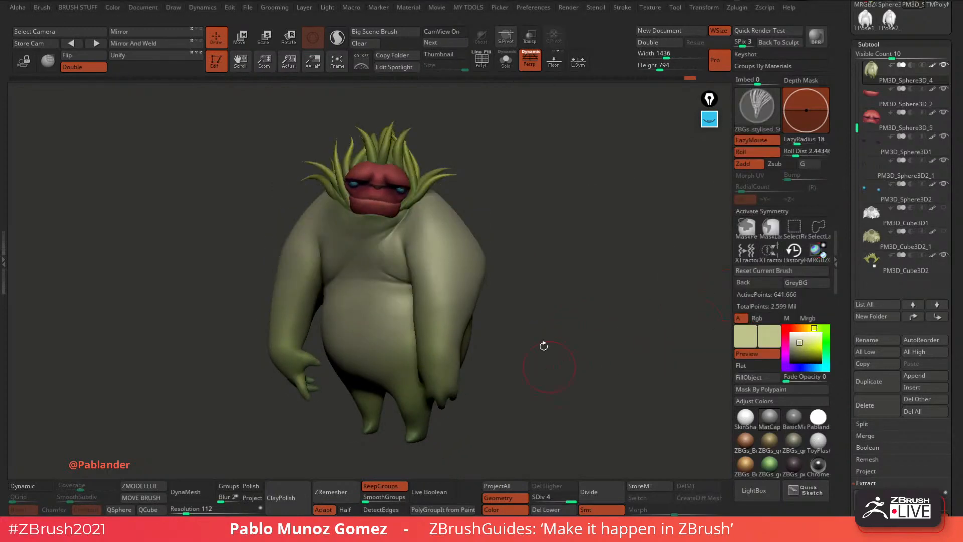
Try a hair clump stroke down the left arm alongside the spiky head hair, and undo it.
left_click_drag(564, 328, 564, 322)
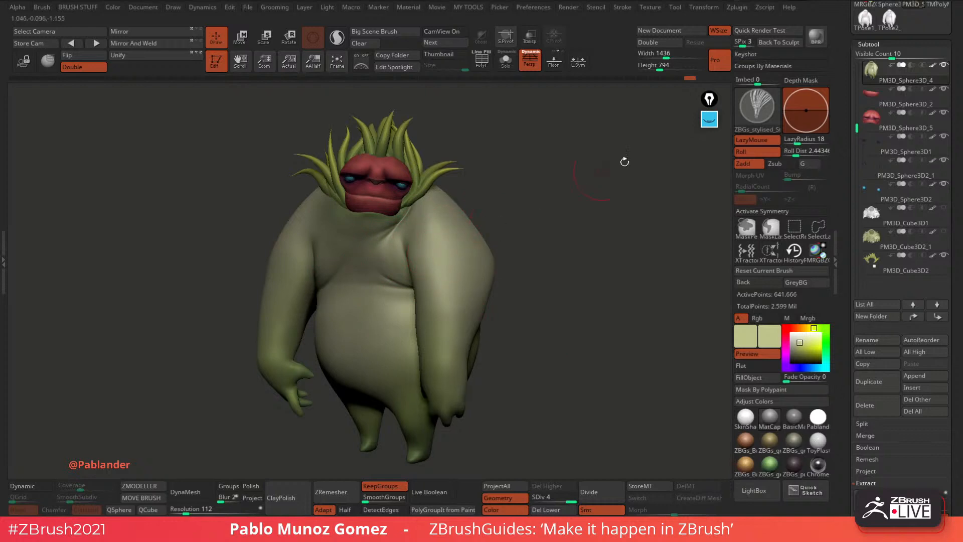
left_click_drag(442, 226, 444, 362)
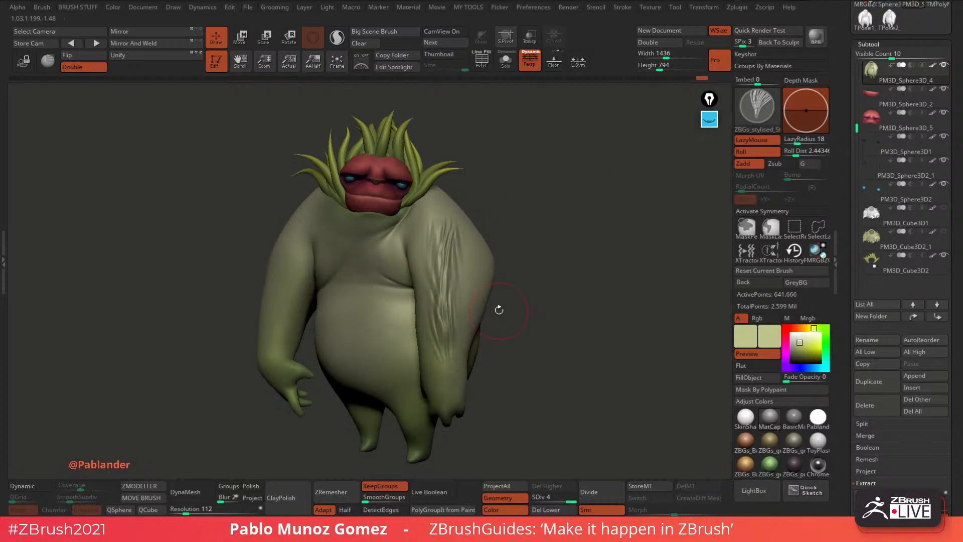
key("ctrl+z")
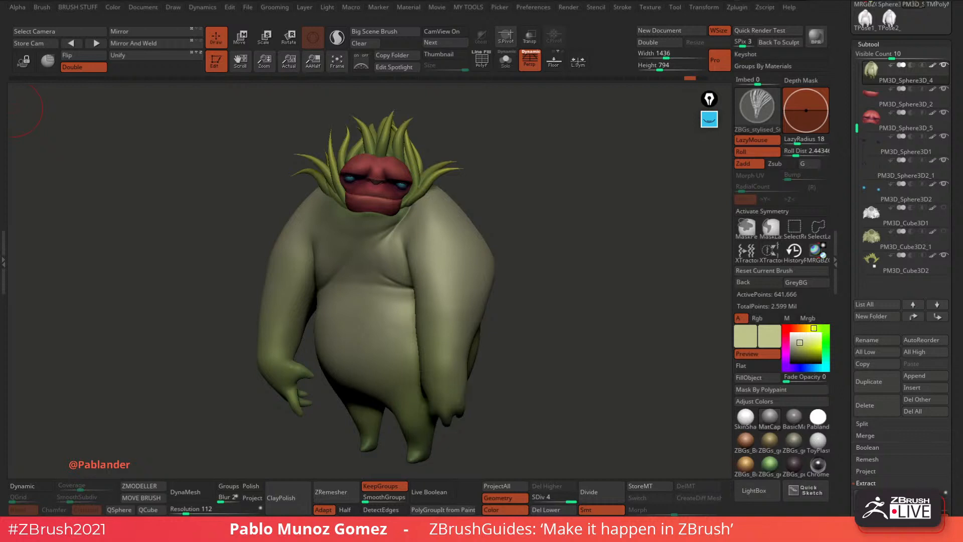
Switch to Photoshop to examine the fur in the monkey painting File_002 (2).png, and return to ZBrush.
key("alt+Tab")
key("ctrl+Tab")
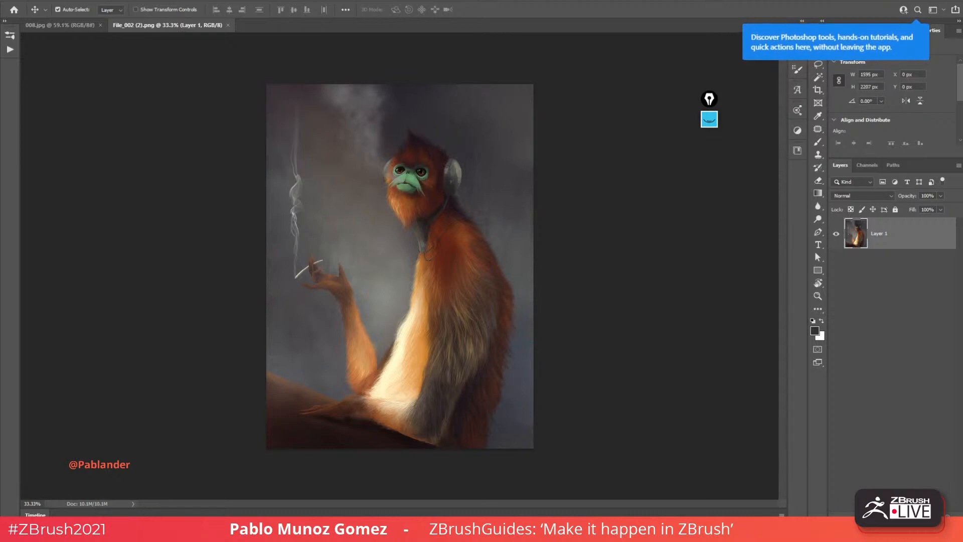
left_click(916, 1)
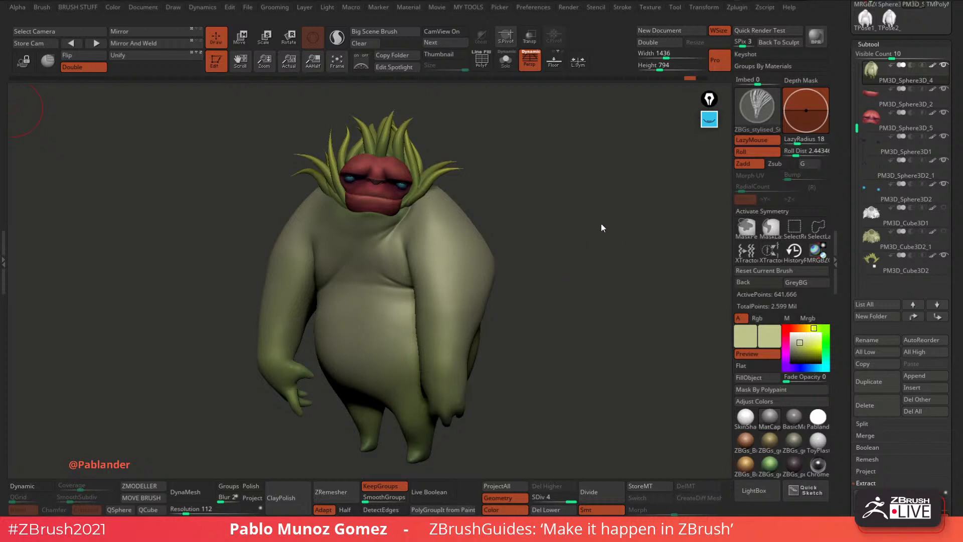
mouse_move(621, 256)
left_mouse_down()
mouse_move(209, 250)
mouse_move(351, 251)
left_mouse_up()
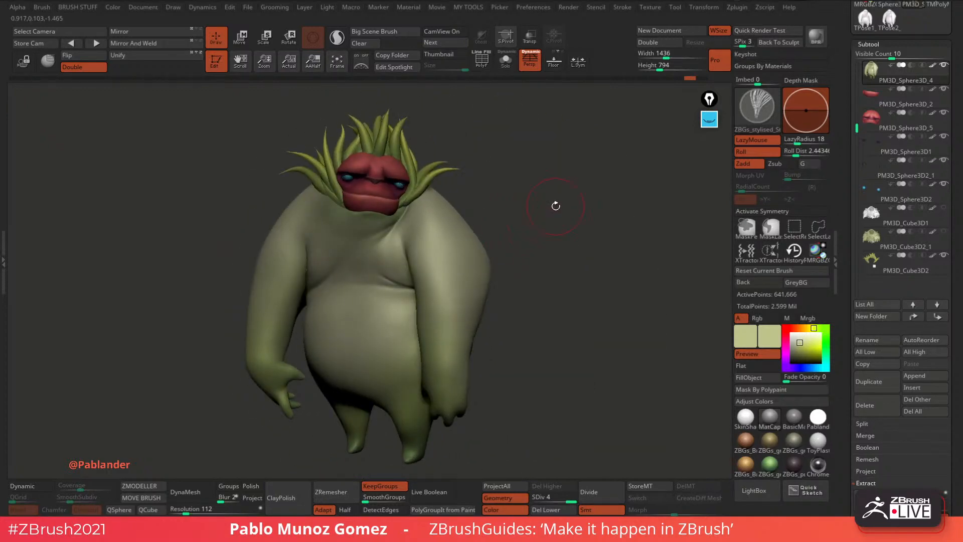
right_click(562, 189)
mouse_move(593, 142)
left_mouse_down()
mouse_move(566, 202)
mouse_move(555, 172)
mouse_move(568, 171)
left_mouse_up()
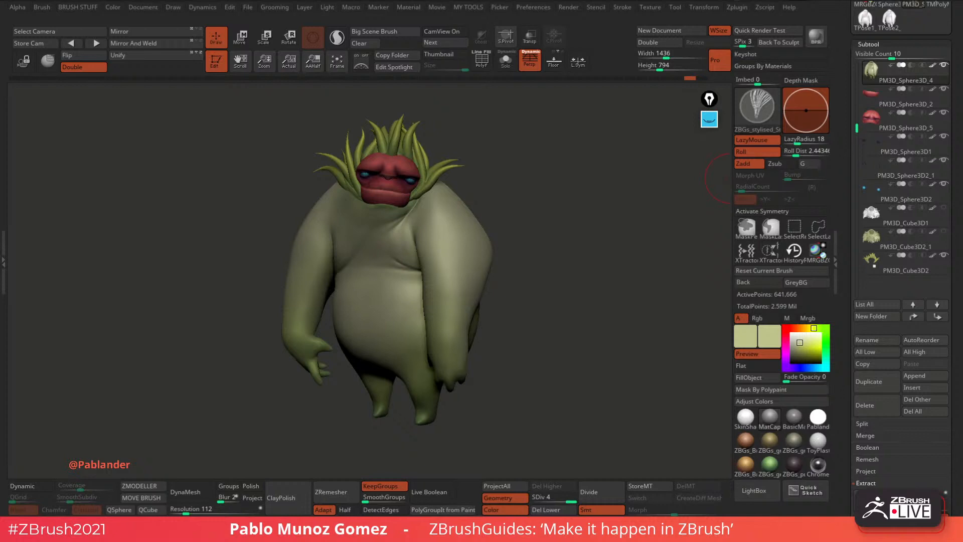
mouse_move(882, 193)
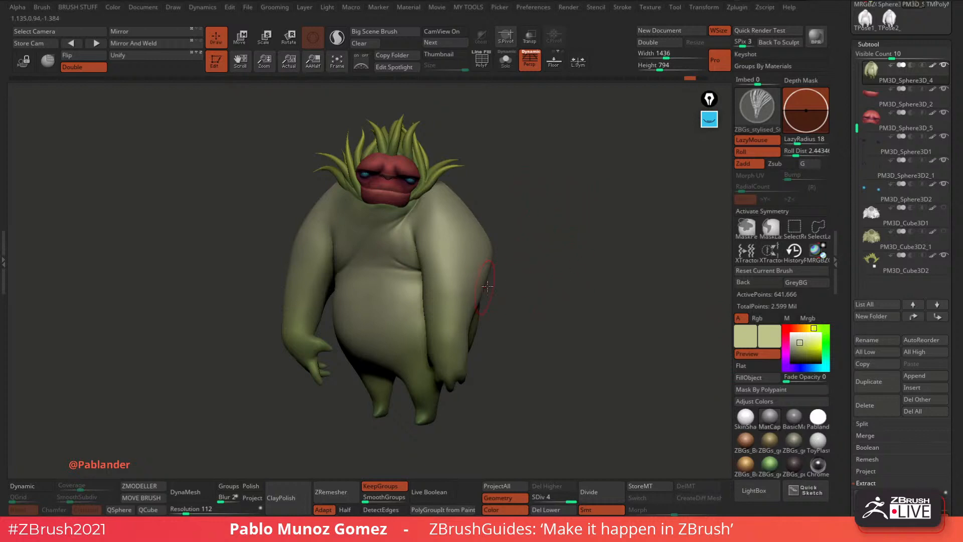
mouse_move(898, 215)
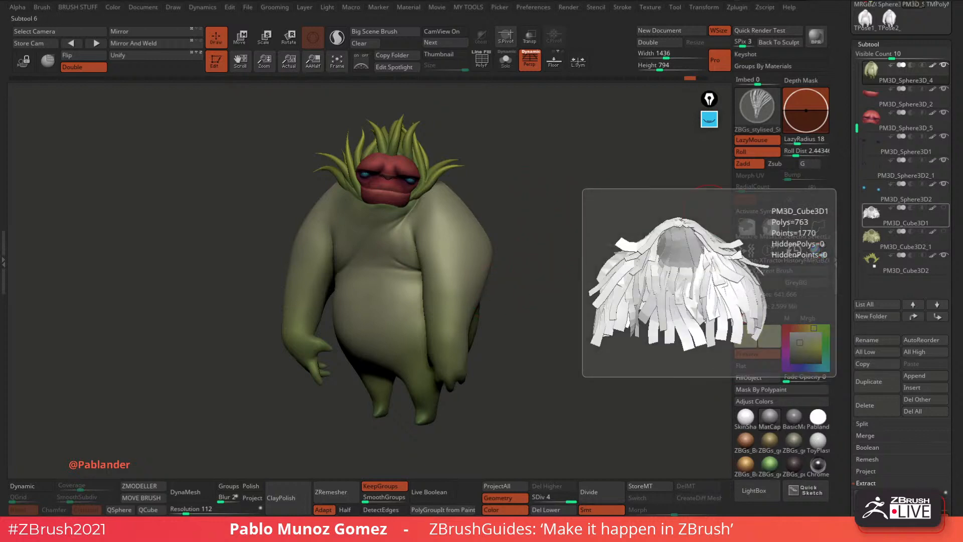